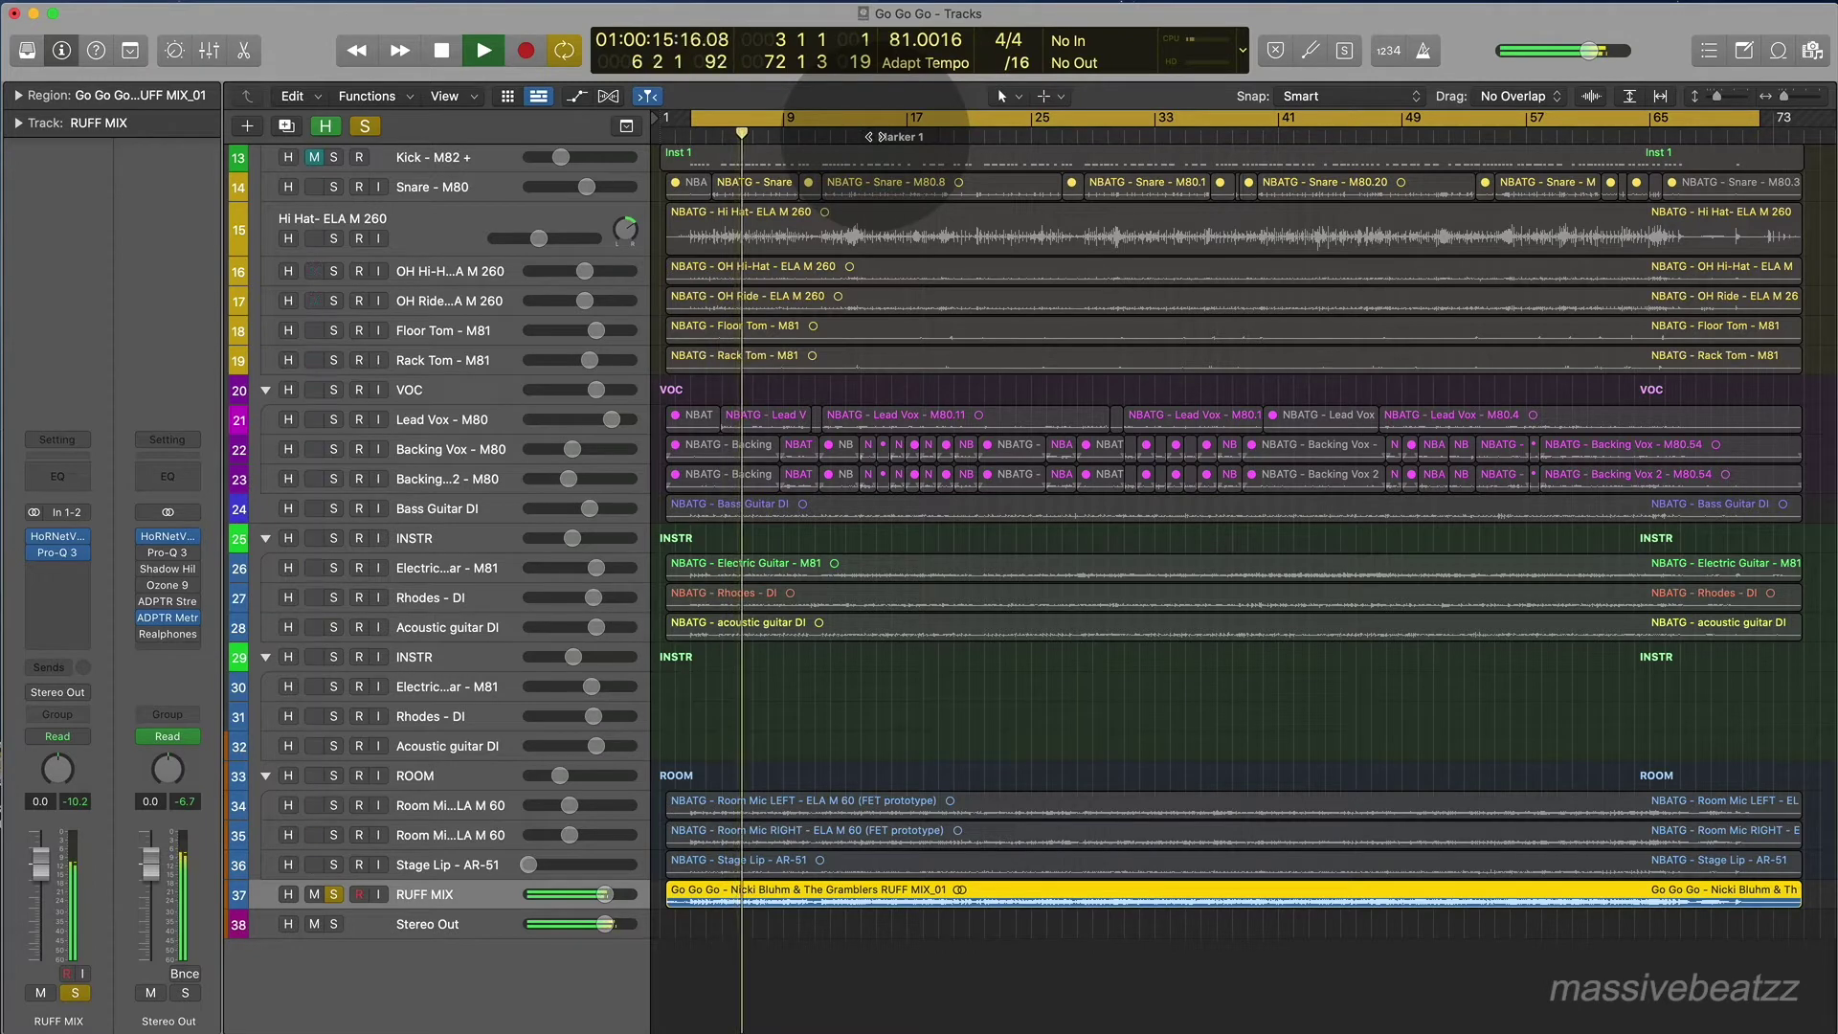
# Stop playback, turn off solo on the RUFF MIX track and mute it.
pyautogui.scroll(1, 875, 137)
pyautogui.hscroll(1, 875, 136)
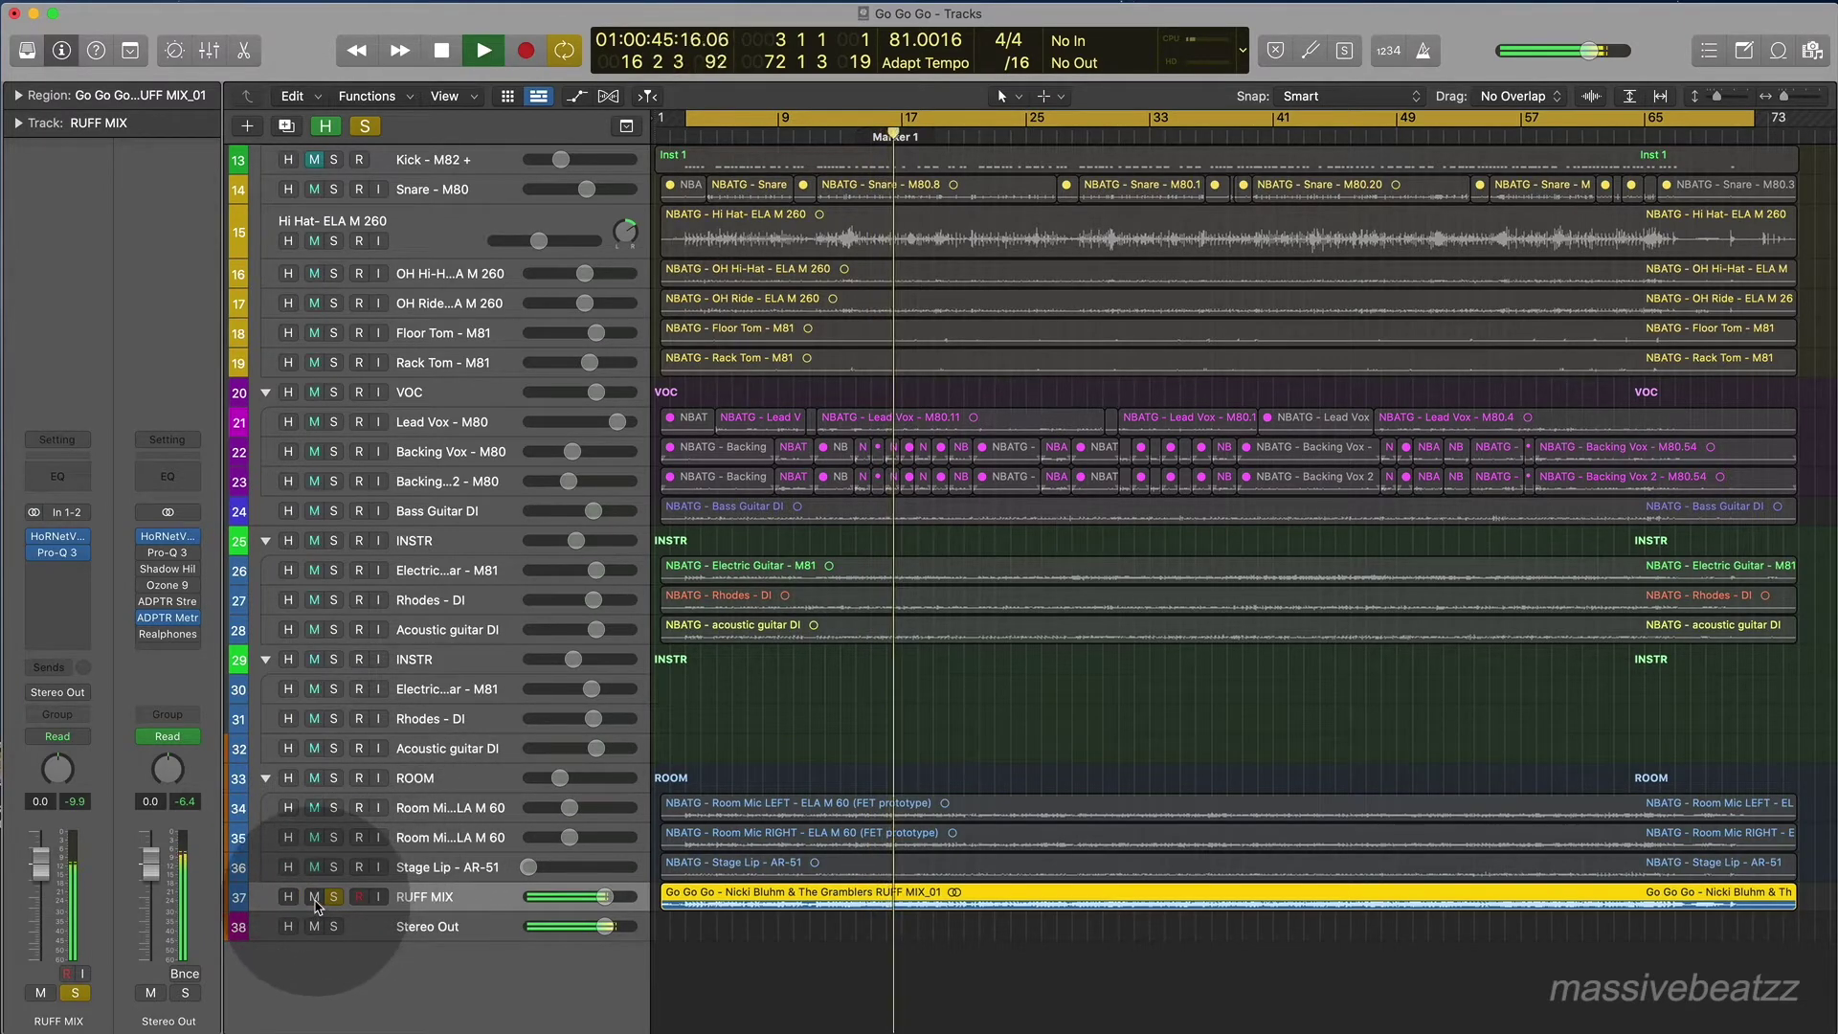
pyautogui.press('space')
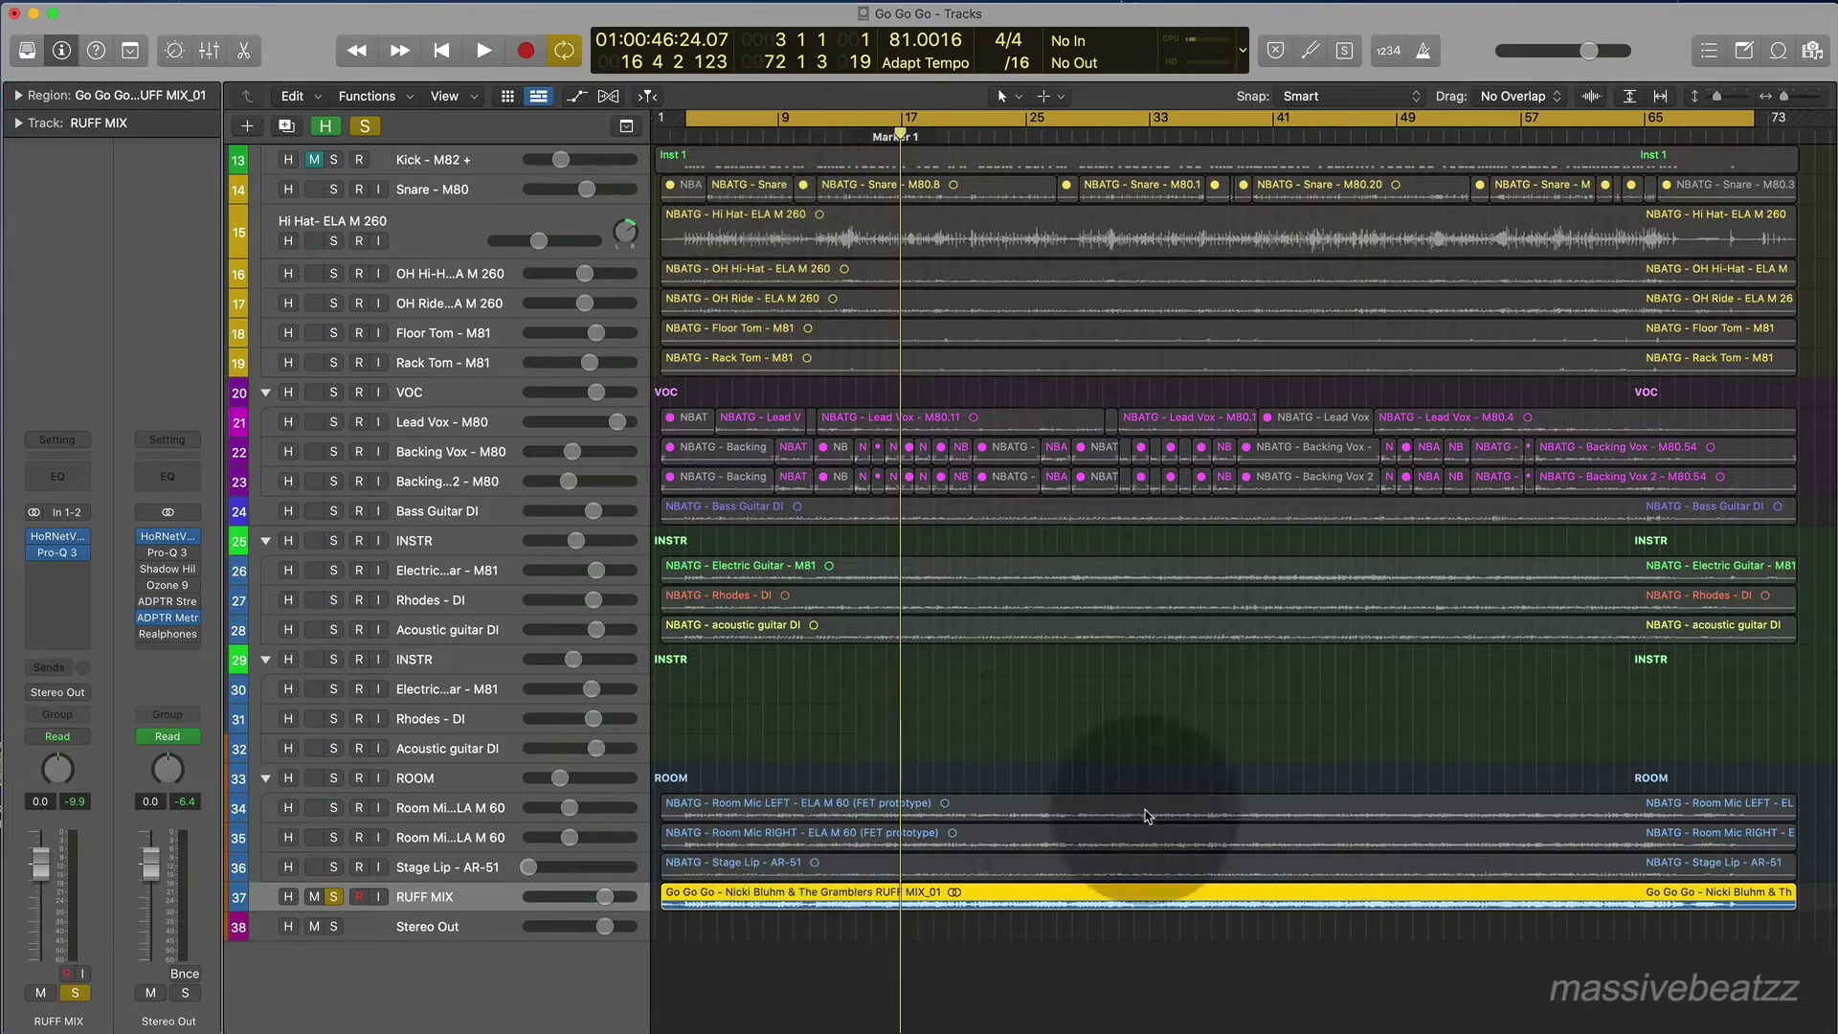
pyautogui.click(334, 896)
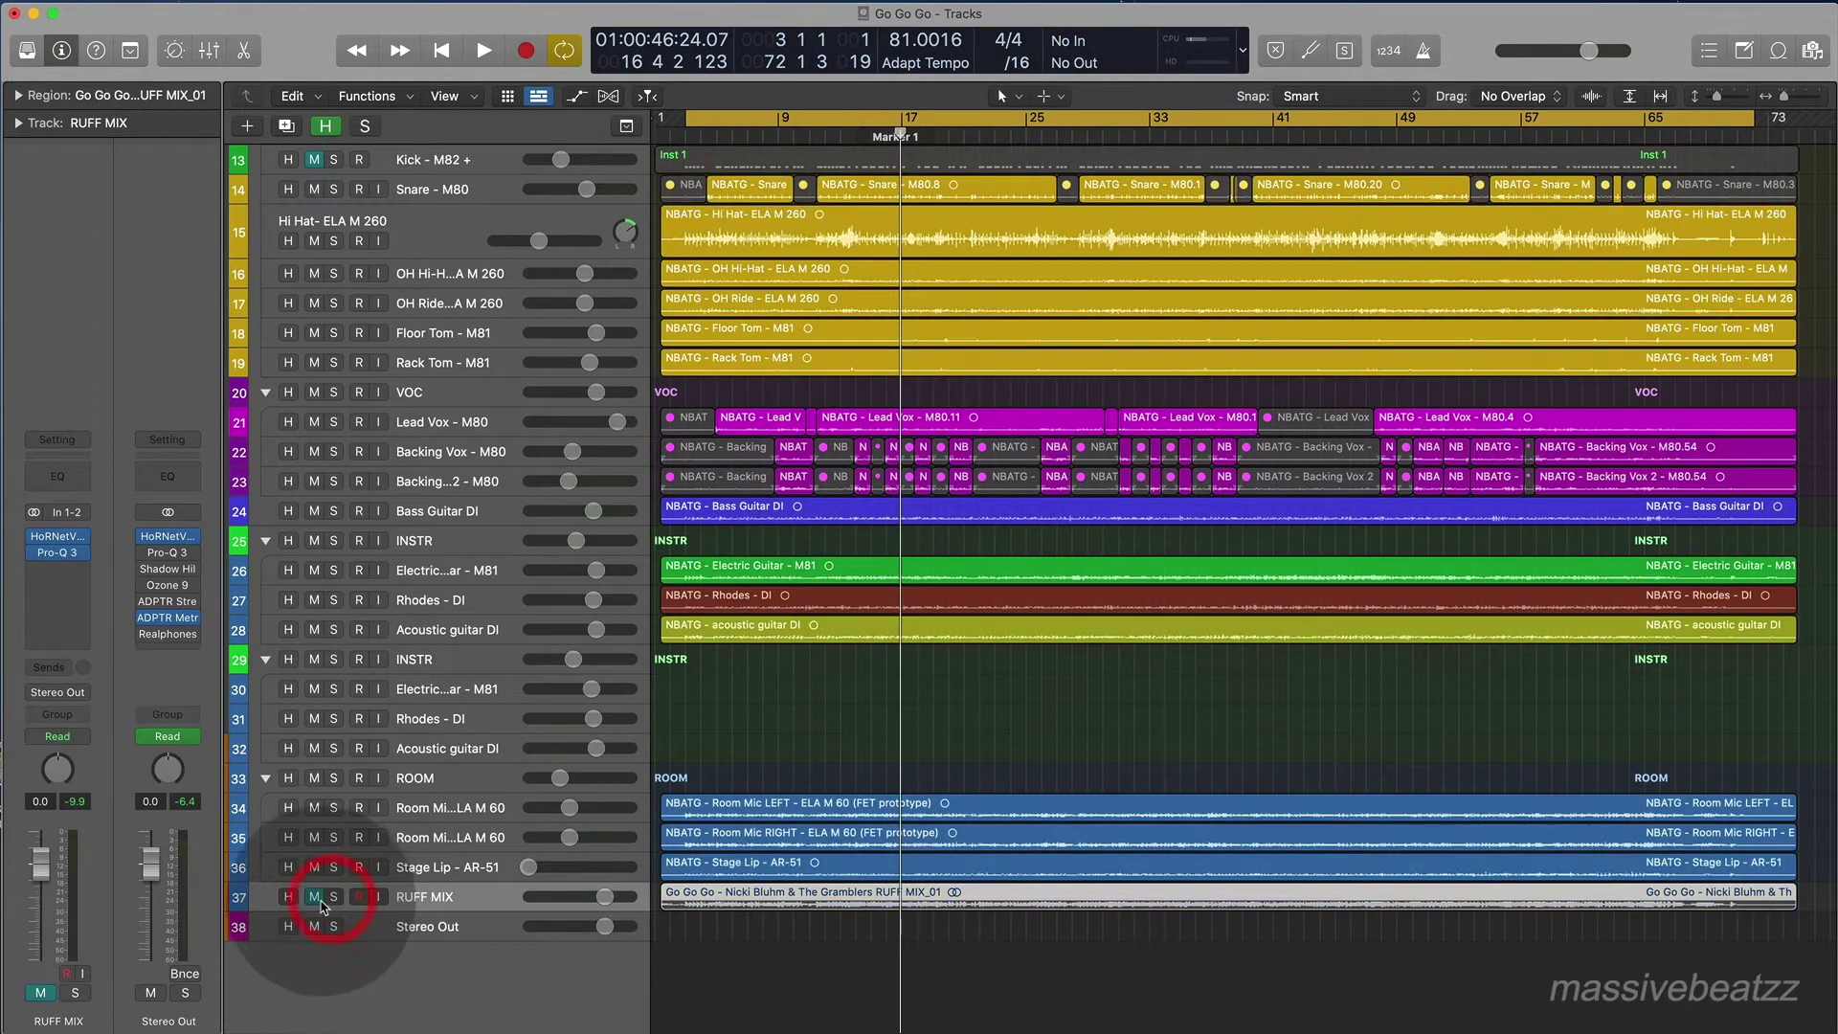
pyautogui.click(314, 896)
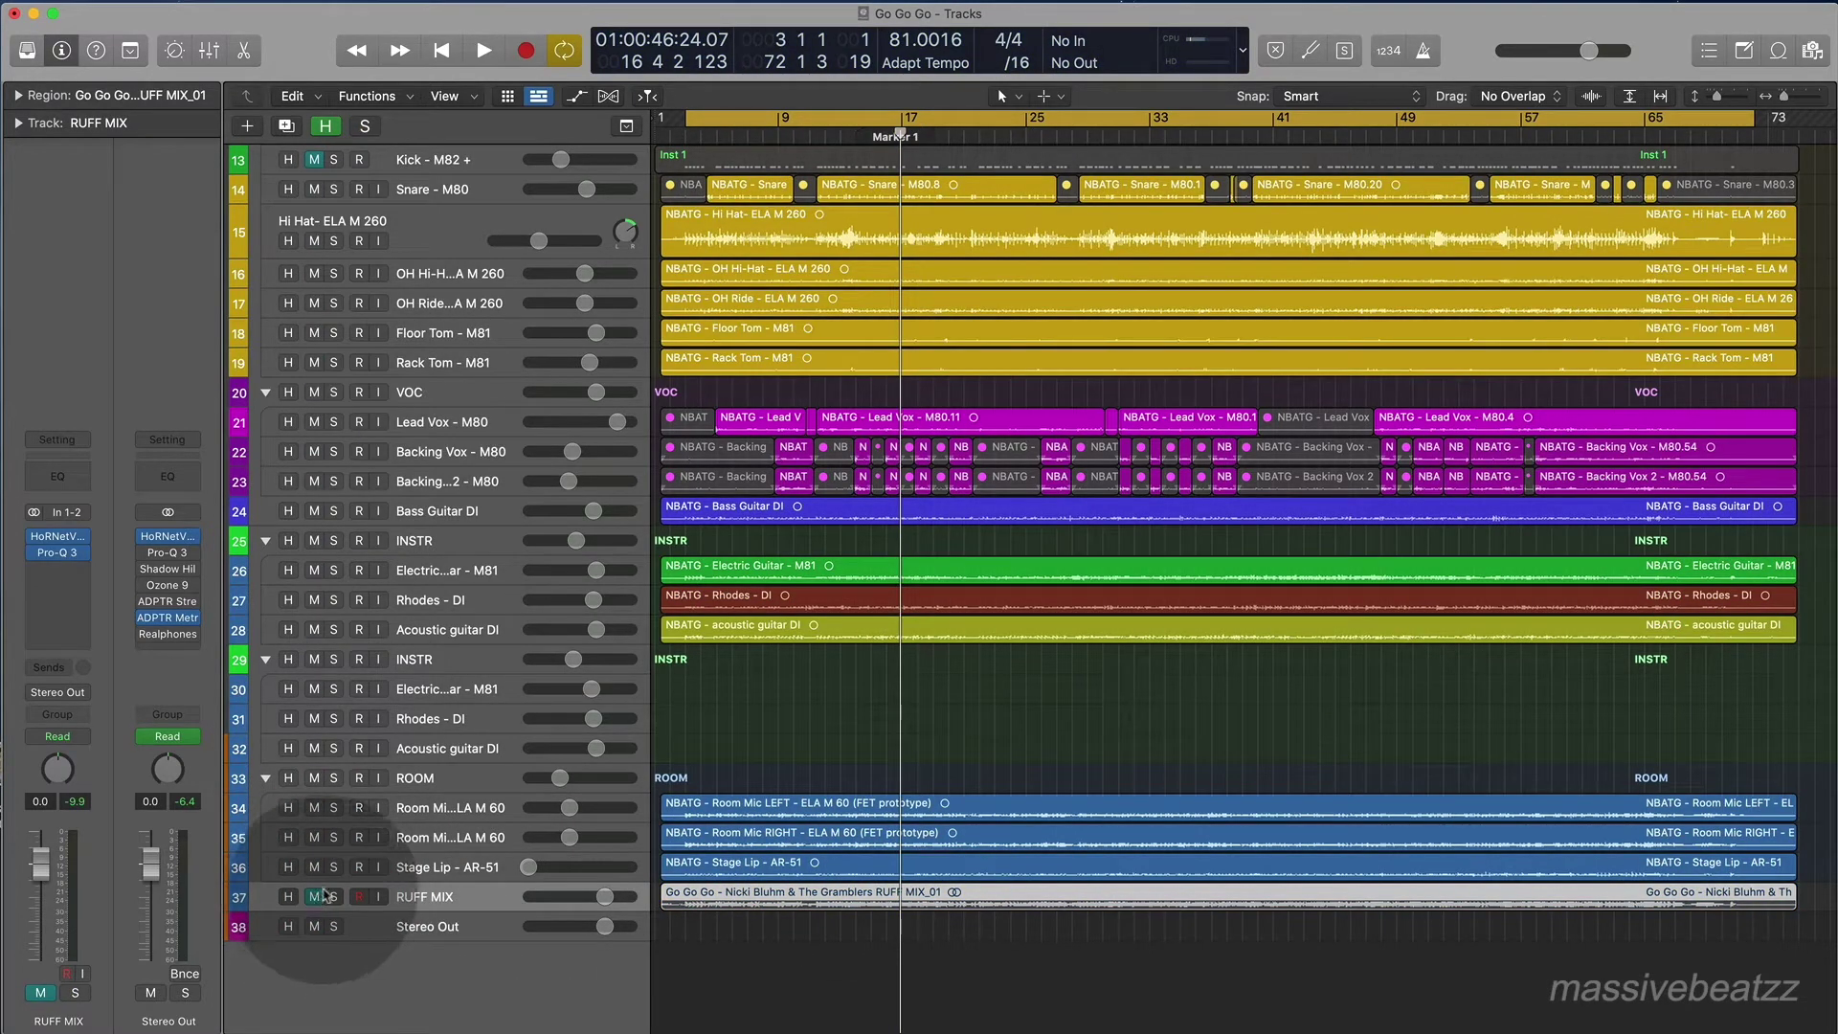
# Inspect the channel strips of the two room mic tracks and the ROOM stack, including the options of its PLATE send.
pyautogui.click(469, 812)
pyautogui.click(464, 841)
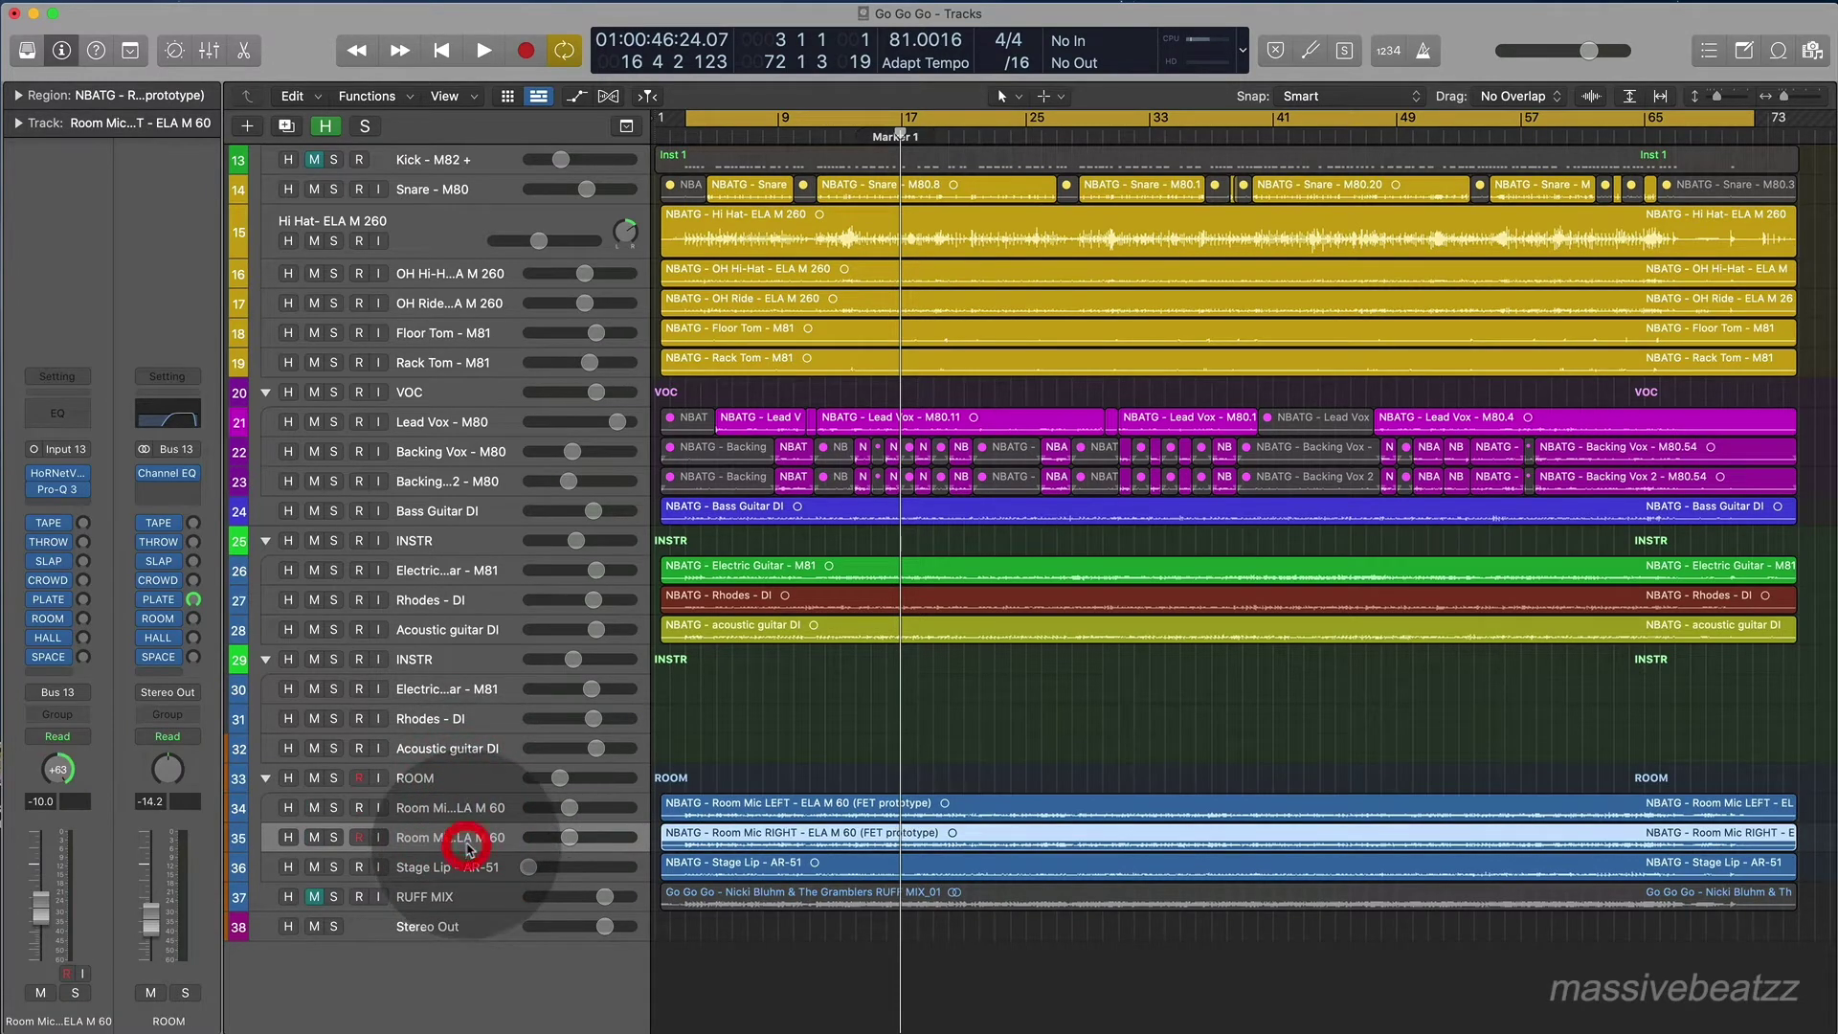
pyautogui.click(463, 775)
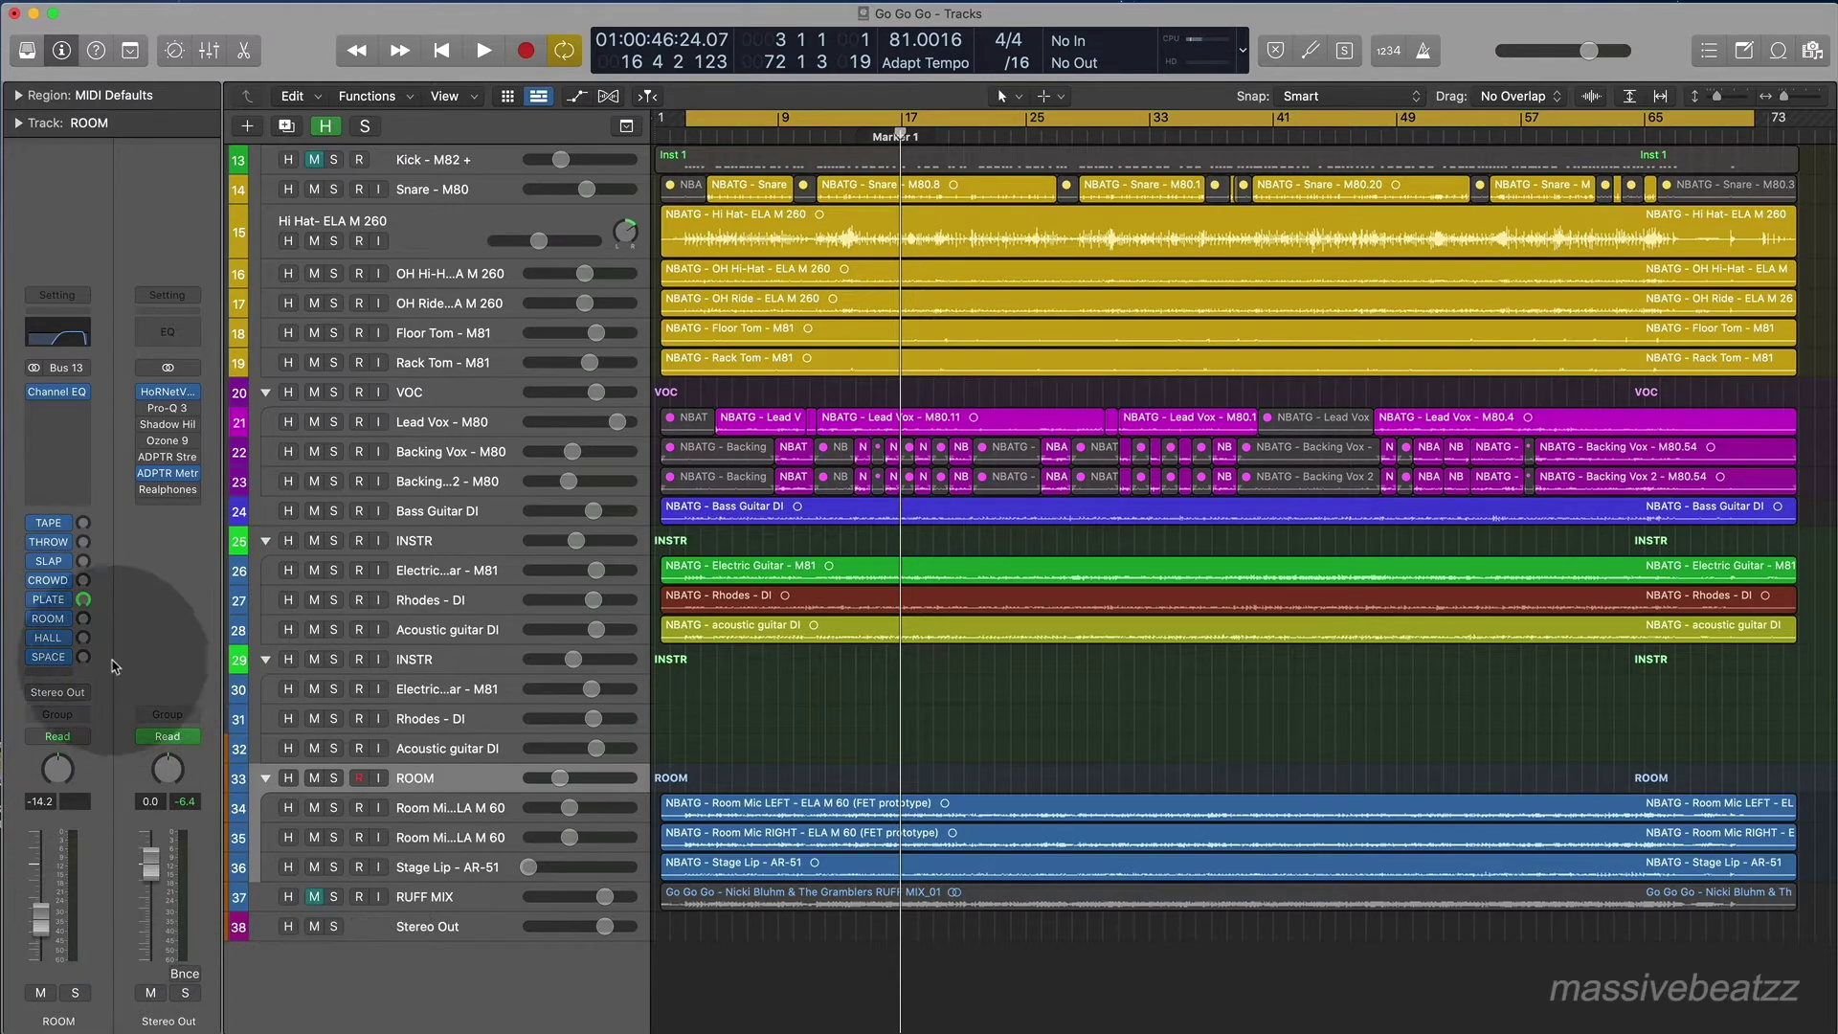
pyautogui.click(53, 605)
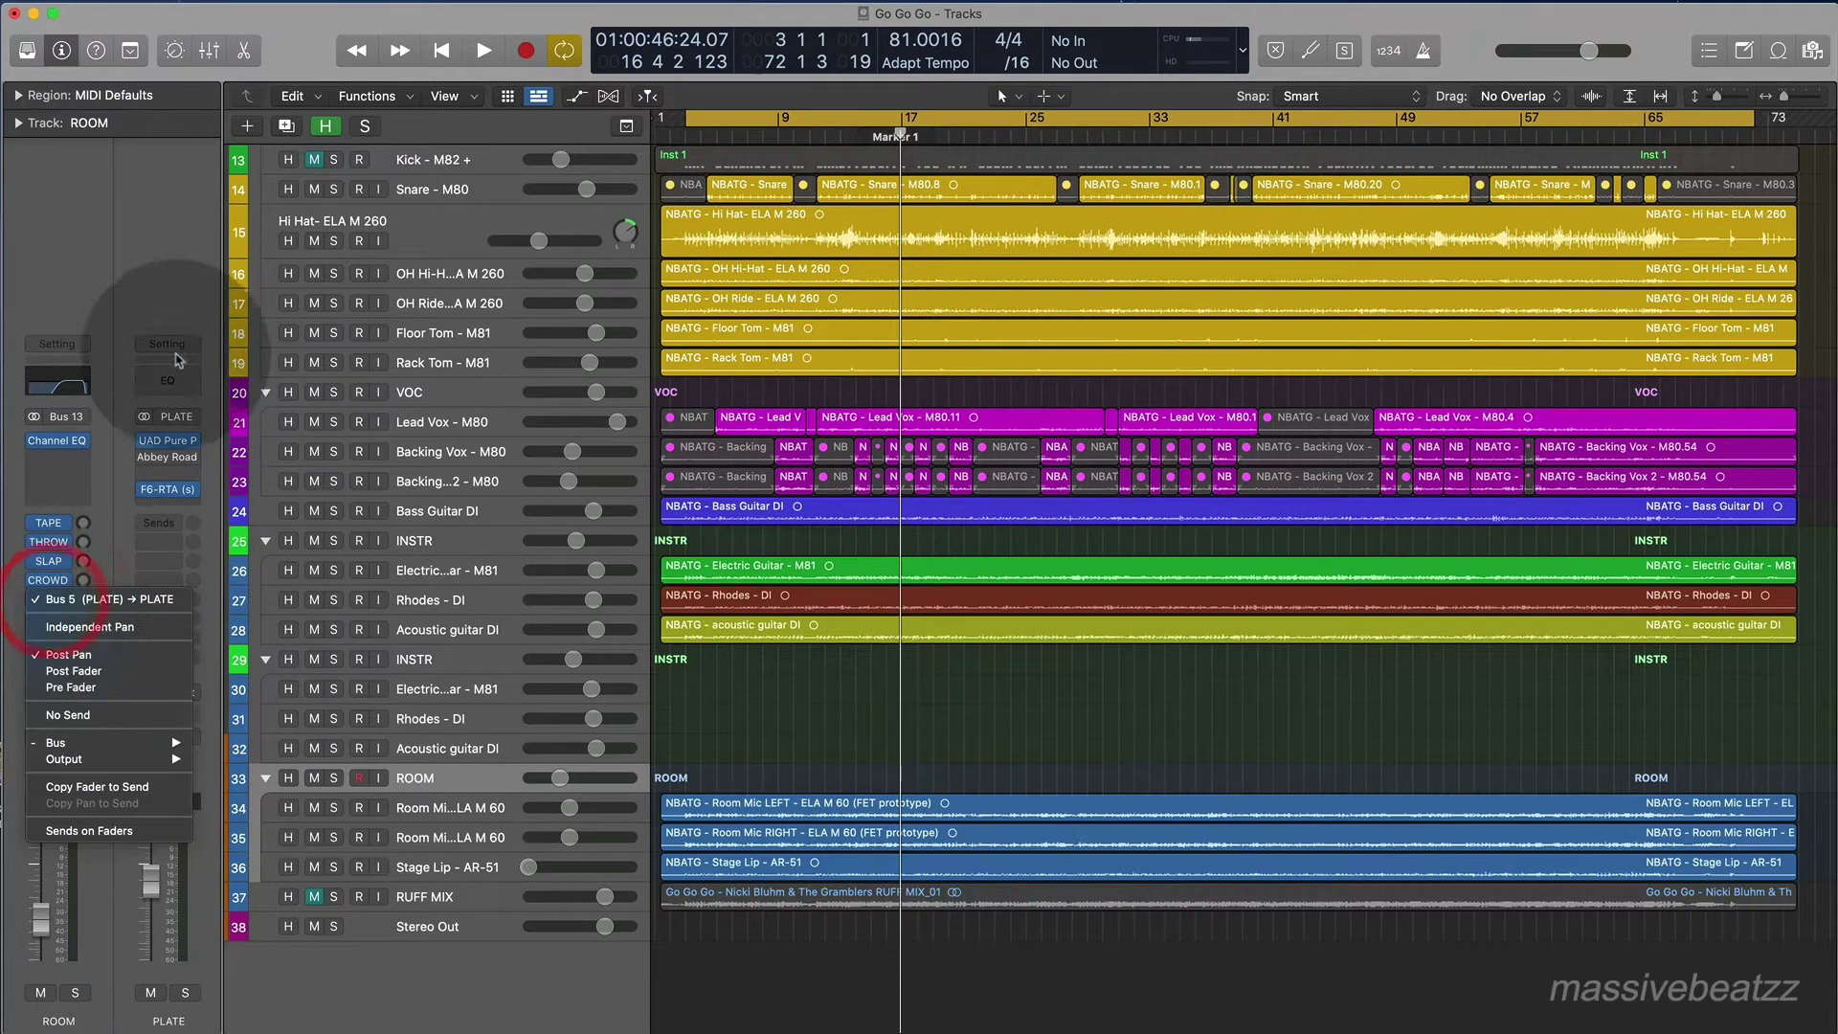
pyautogui.click(173, 212)
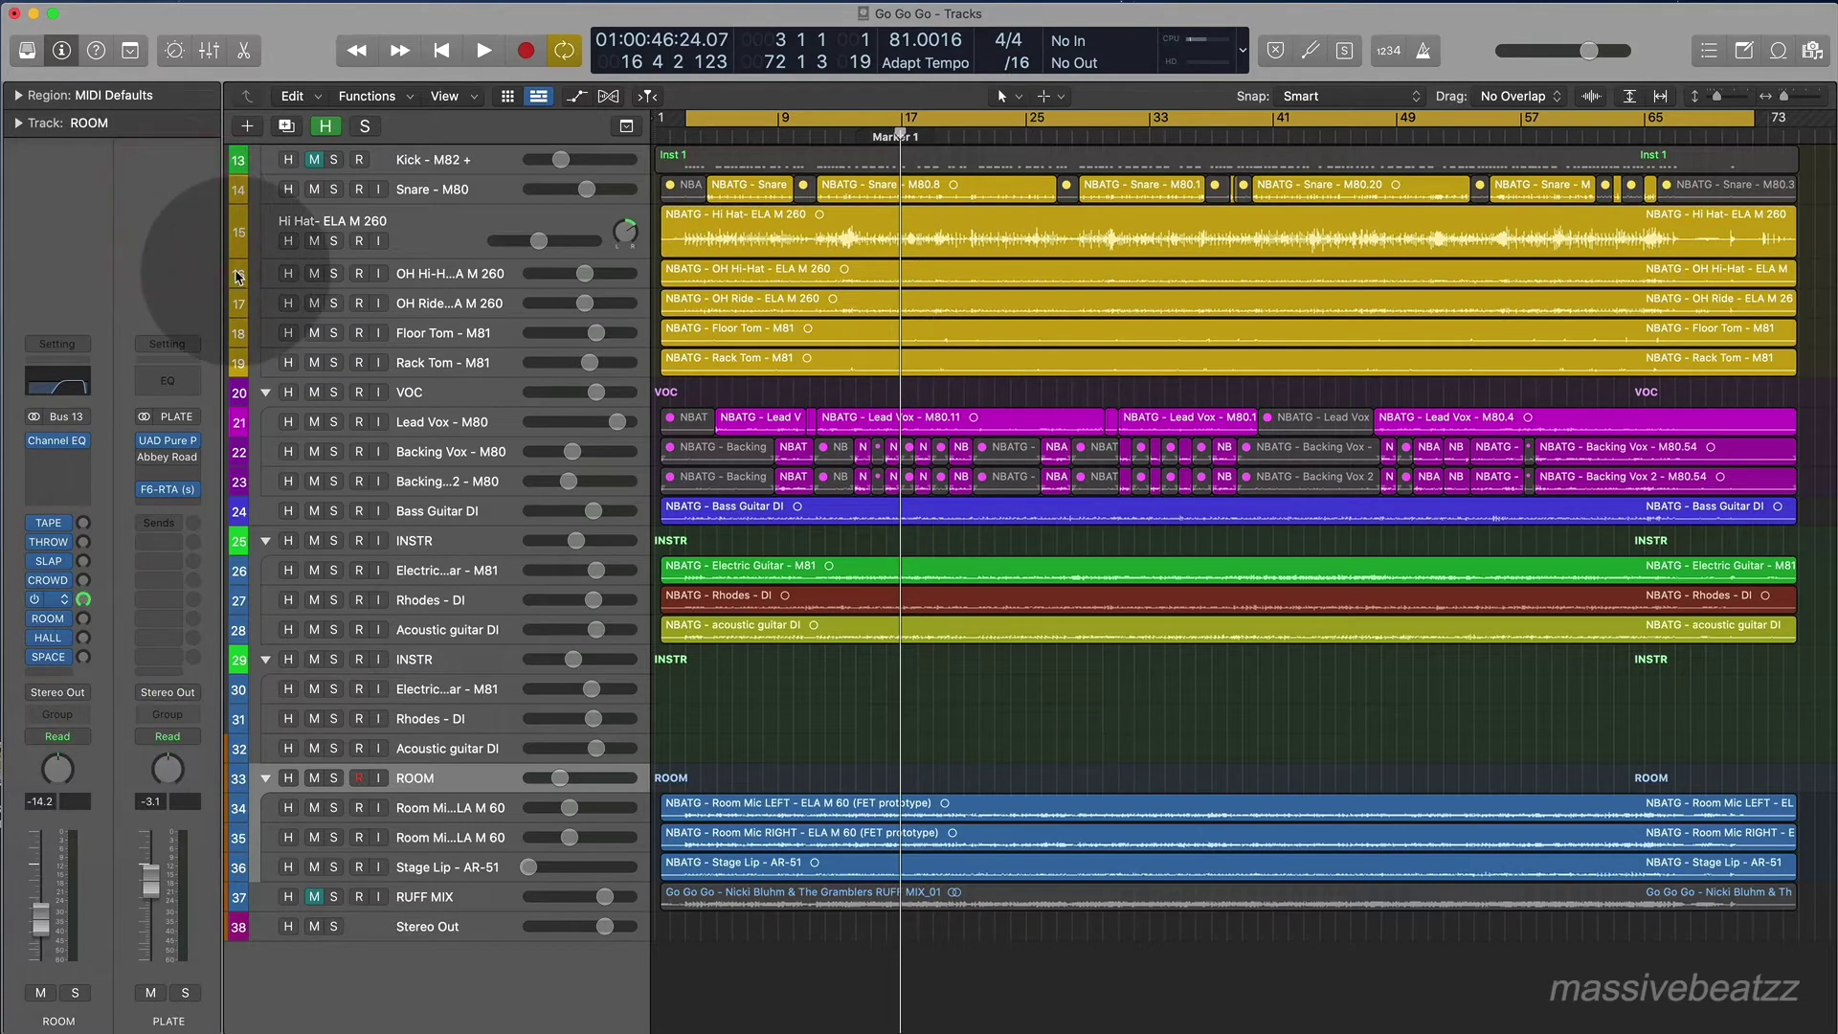
# Look through the track list from the delay and reverb returns down to the drum, vocal, instrument and room groups.
pyautogui.scroll(5, 494, 455)
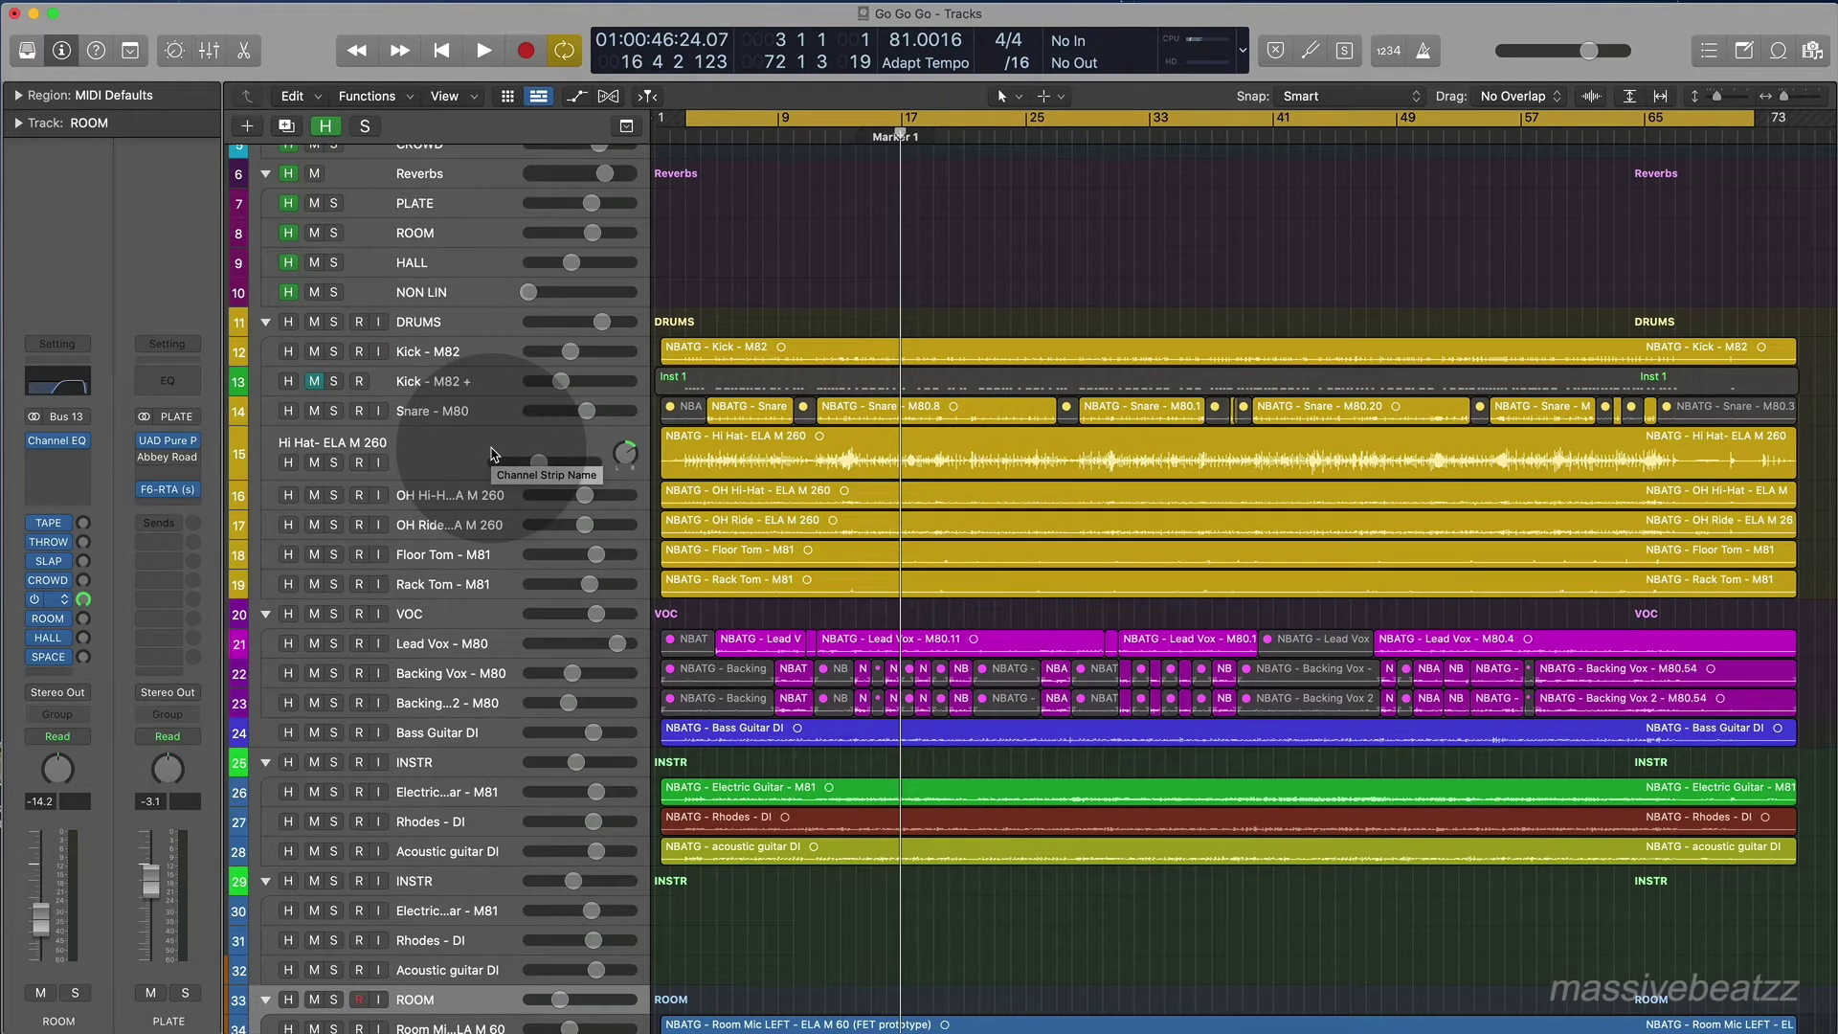
pyautogui.scroll(-1, 476, 519)
pyautogui.scroll(-1, 477, 519)
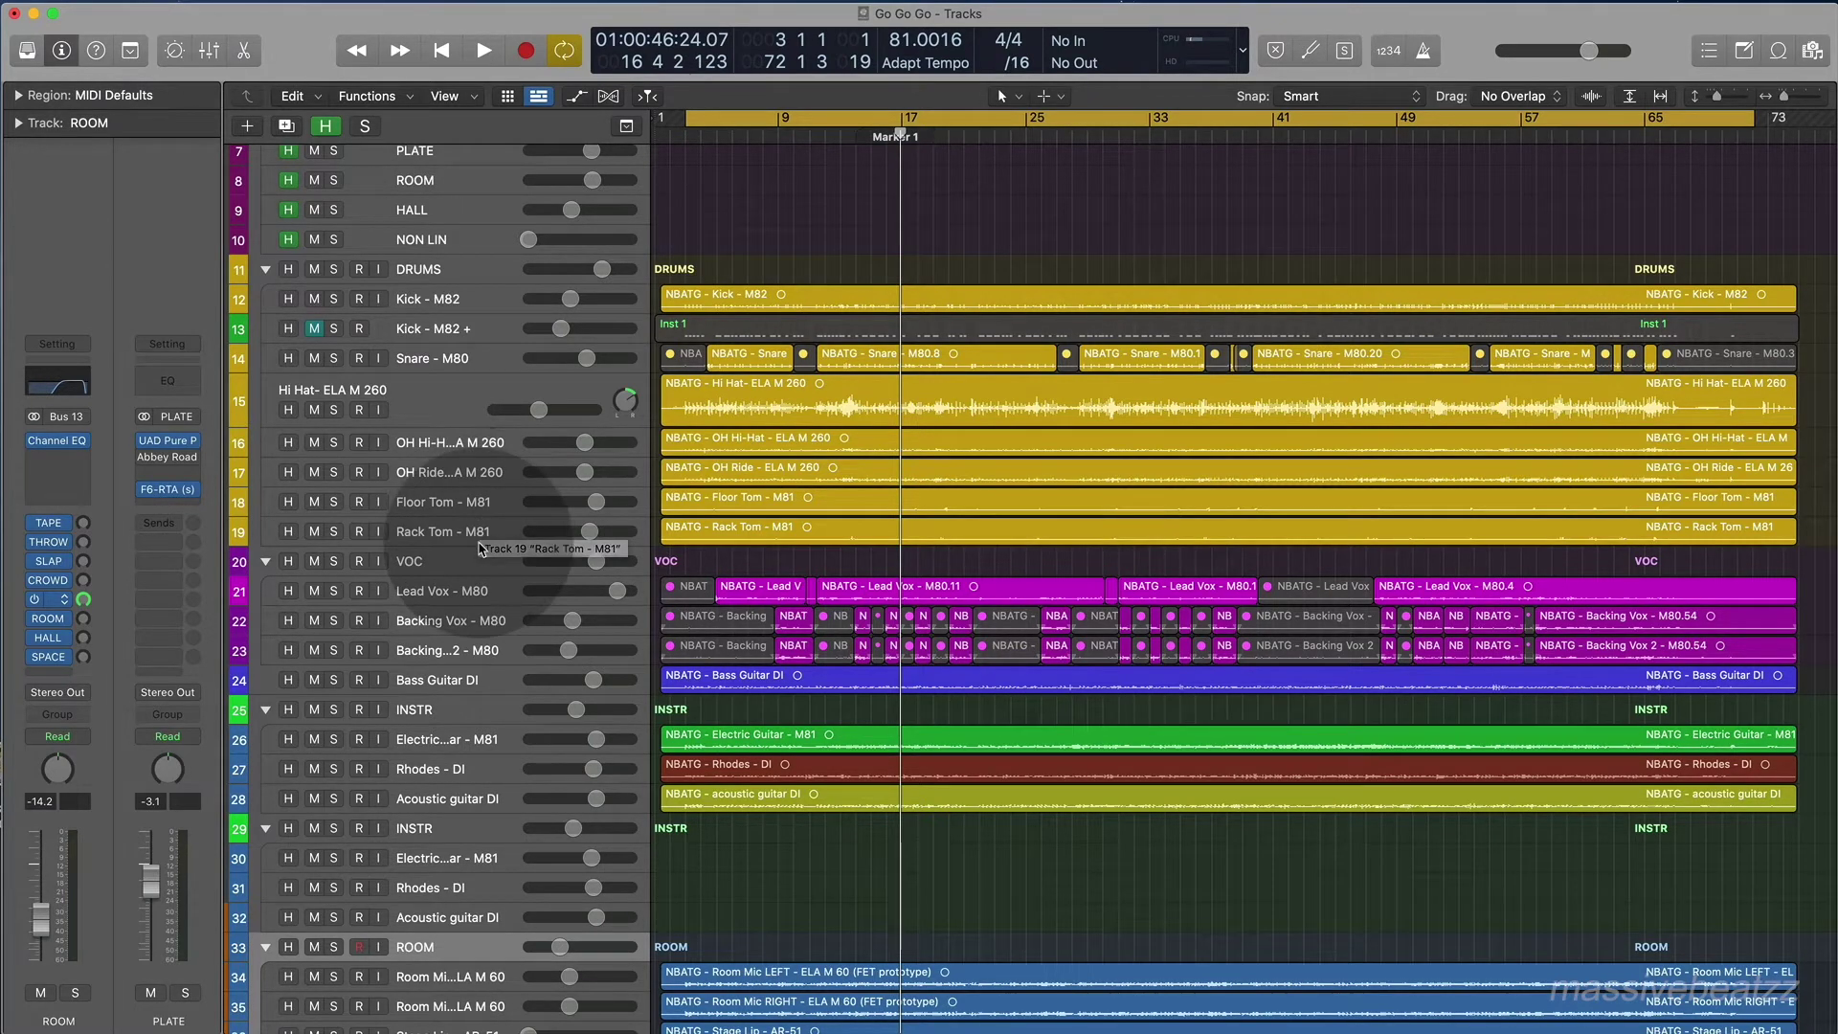
pyautogui.scroll(3, 482, 532)
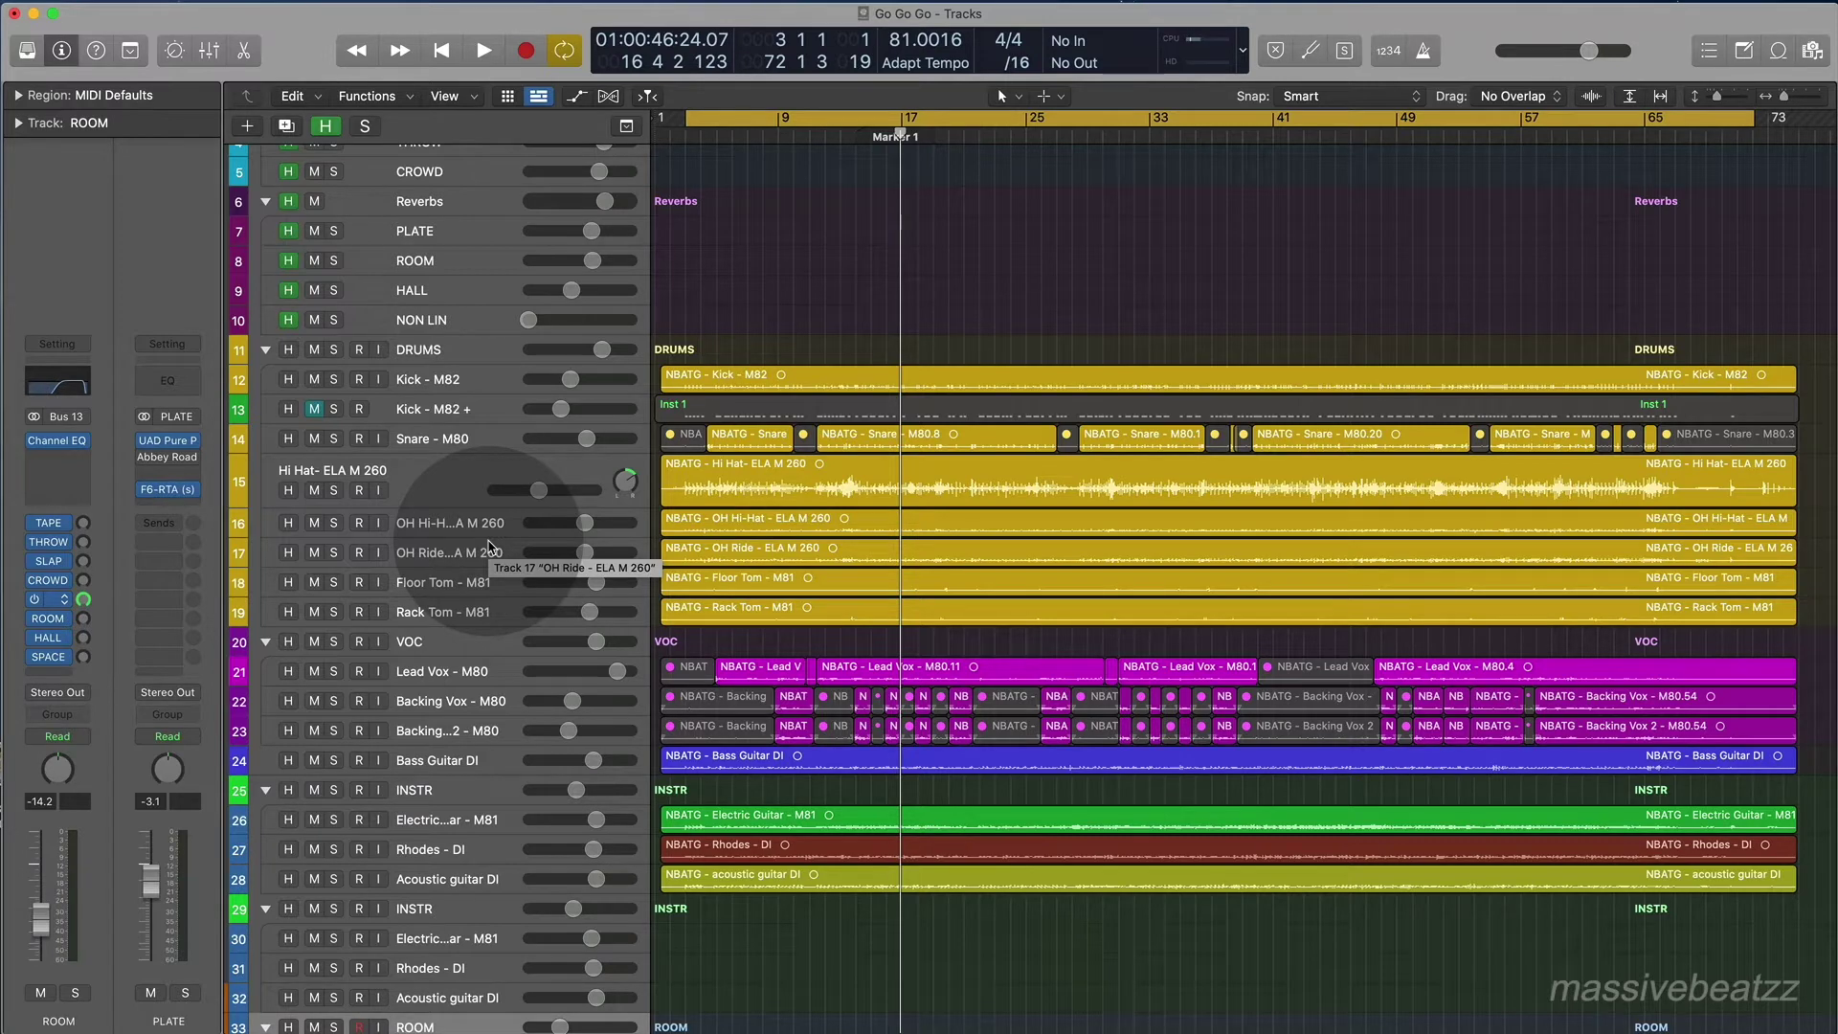
pyautogui.scroll(3, 493, 483)
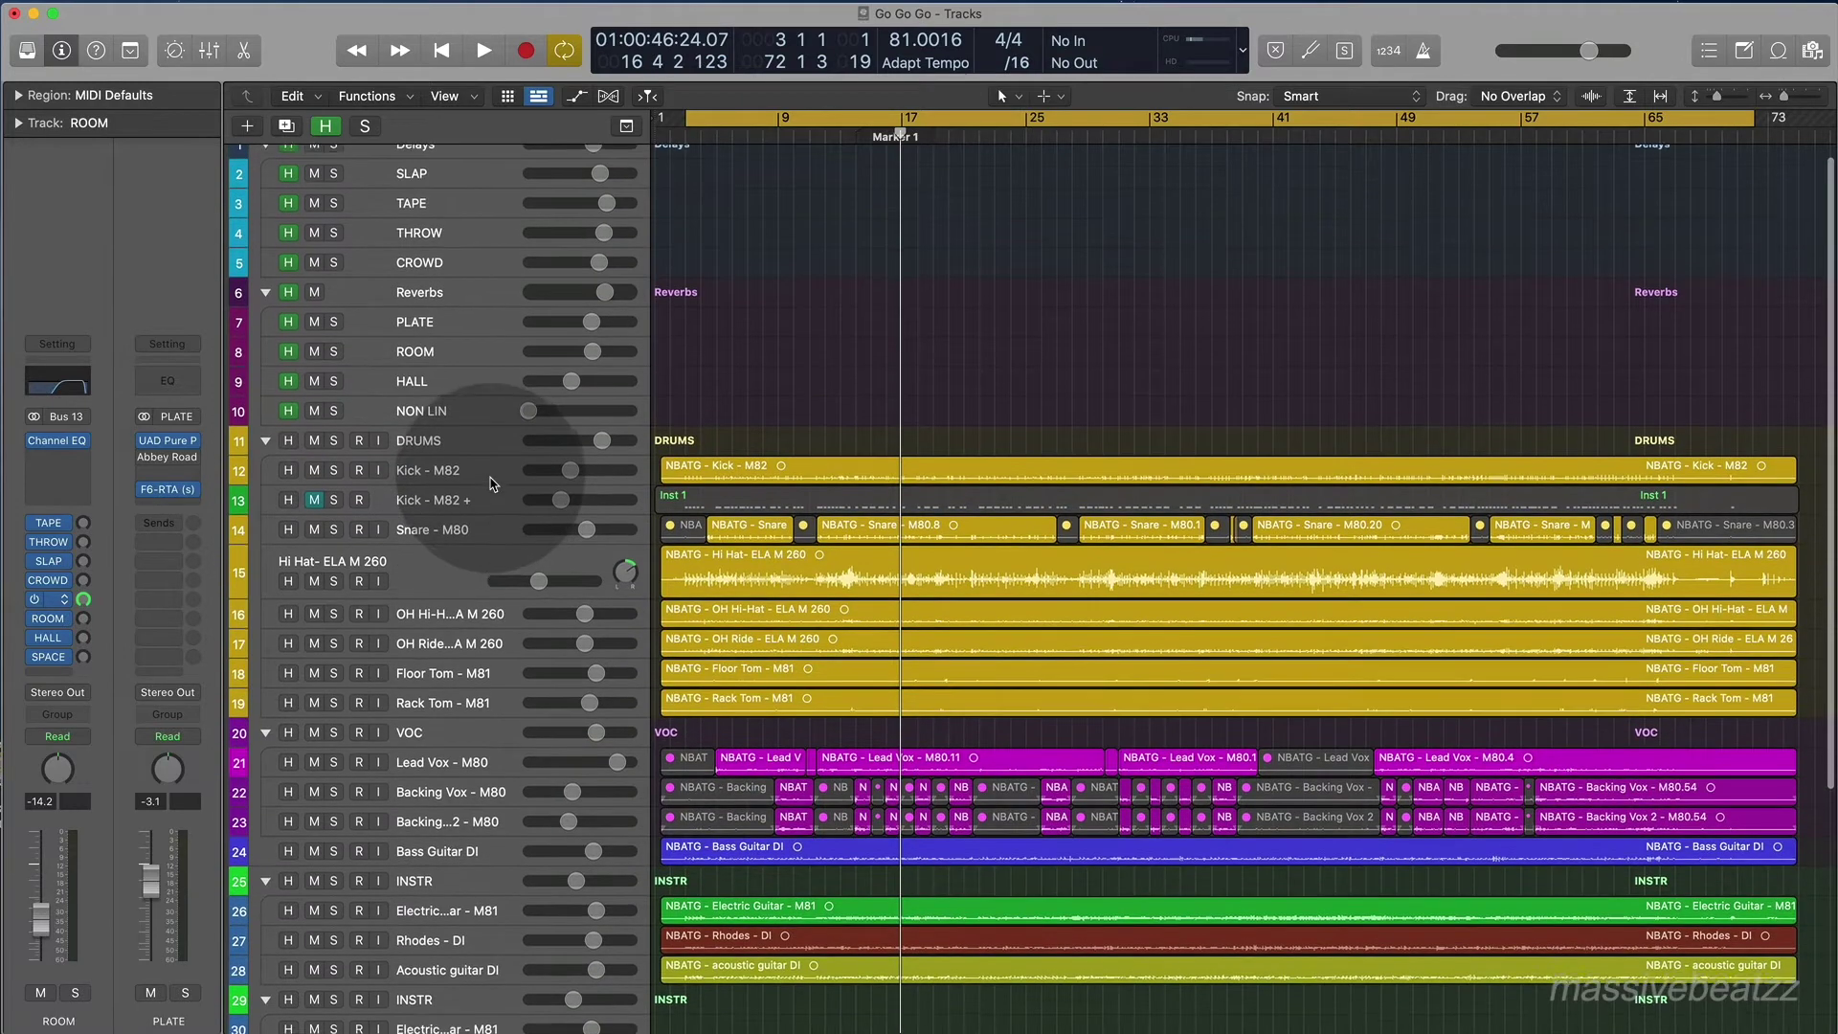
pyautogui.scroll(1, 493, 483)
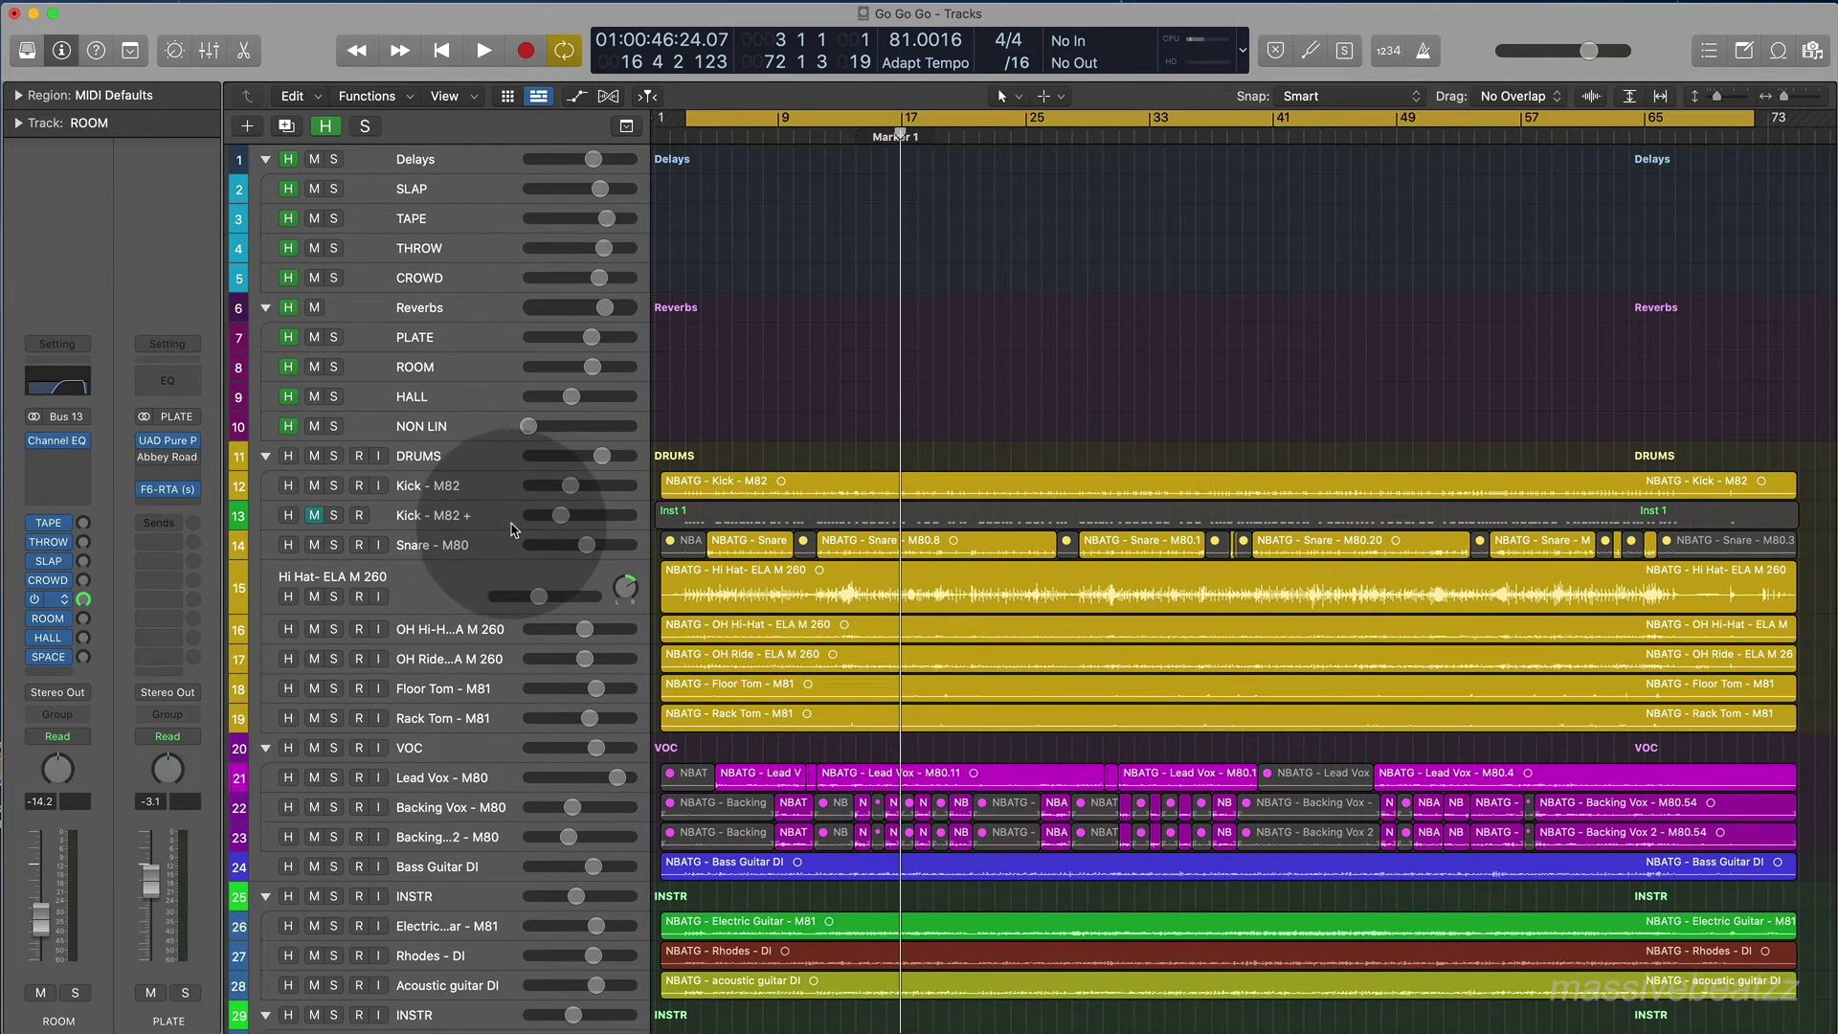
pyautogui.scroll(-10, 515, 574)
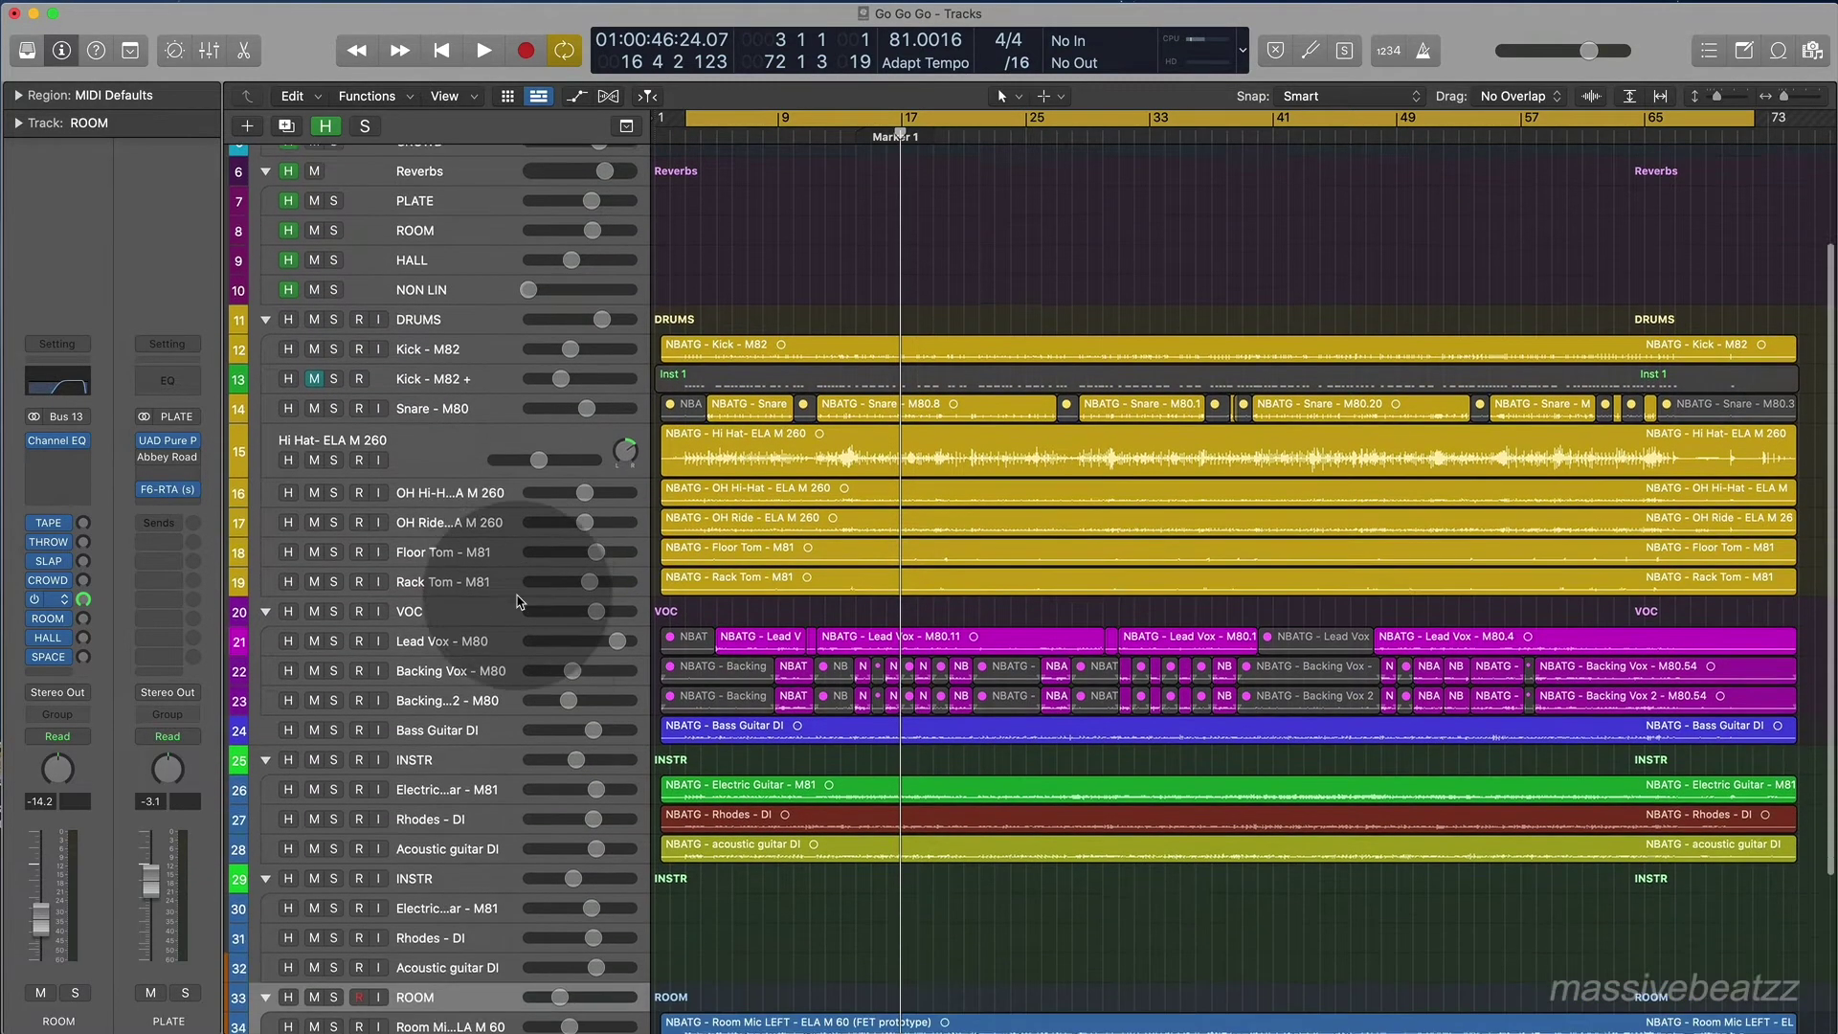
pyautogui.scroll(9, 488, 536)
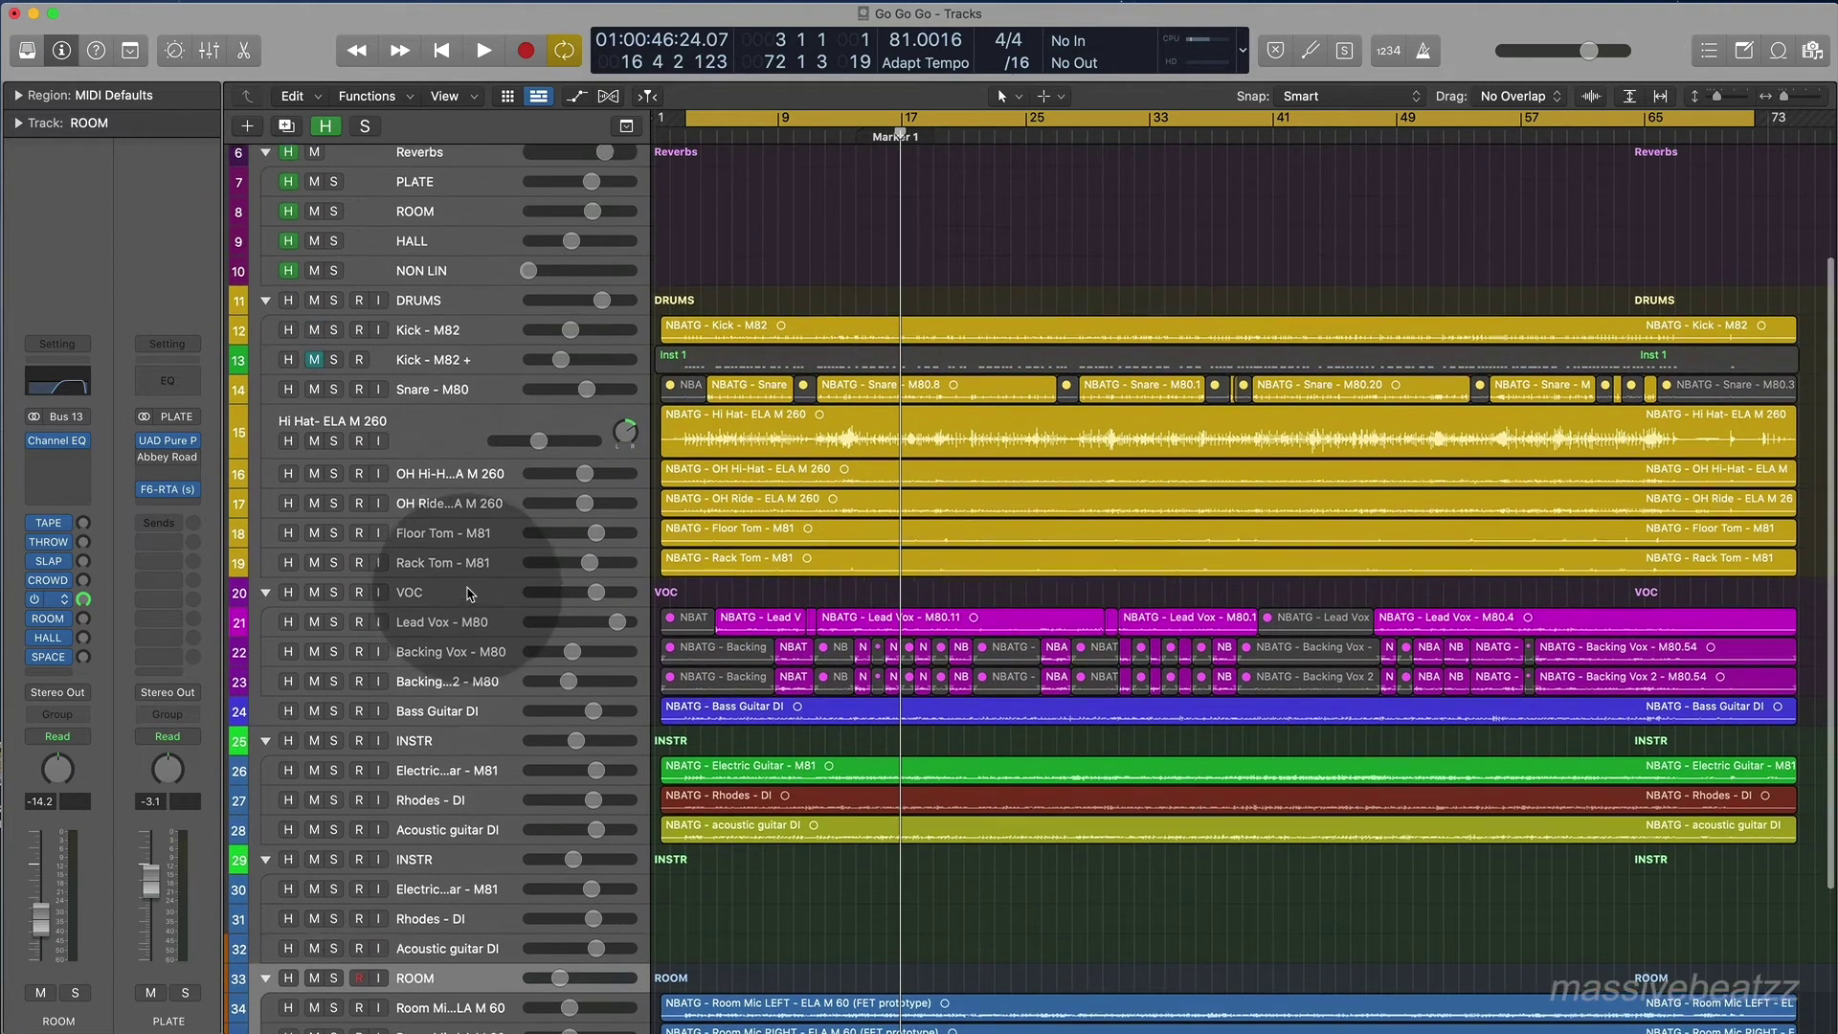
pyautogui.scroll(1, 469, 372)
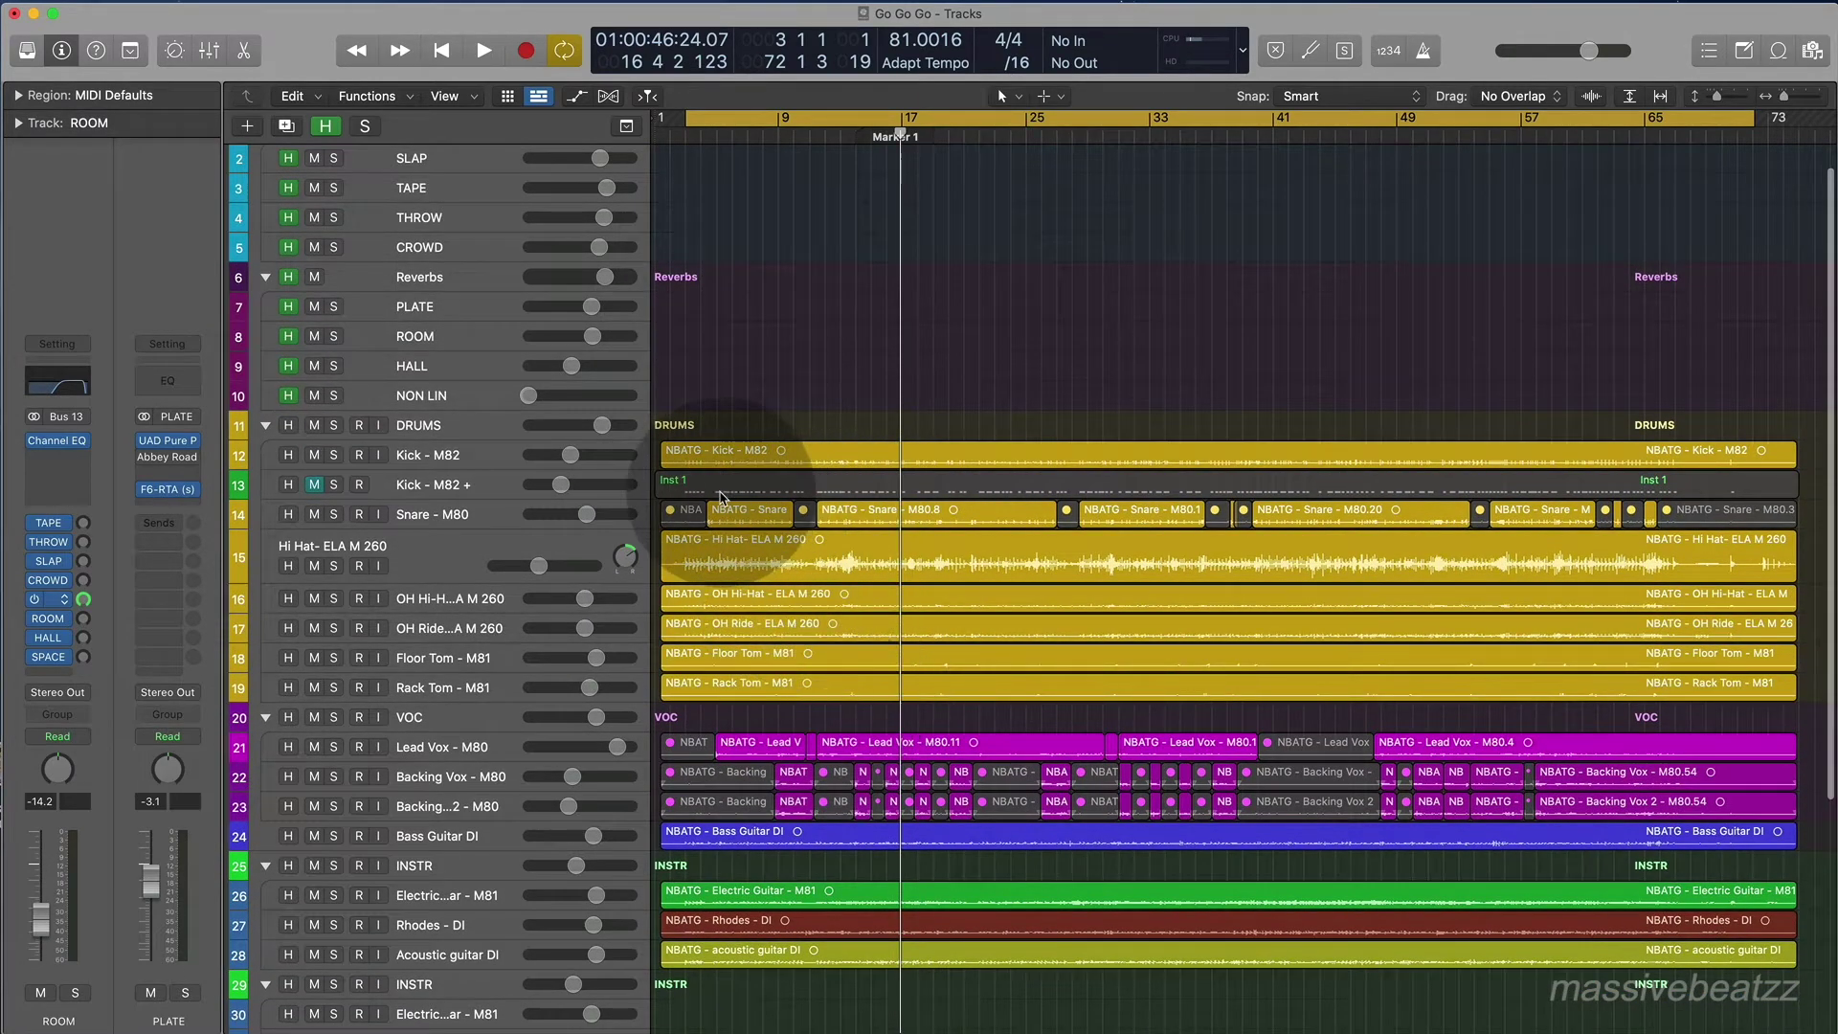
# Review the channel strips of the DRUMS stack, the Lead Vox - M80 track and the Bass Guitar DI track.
pyautogui.click(439, 430)
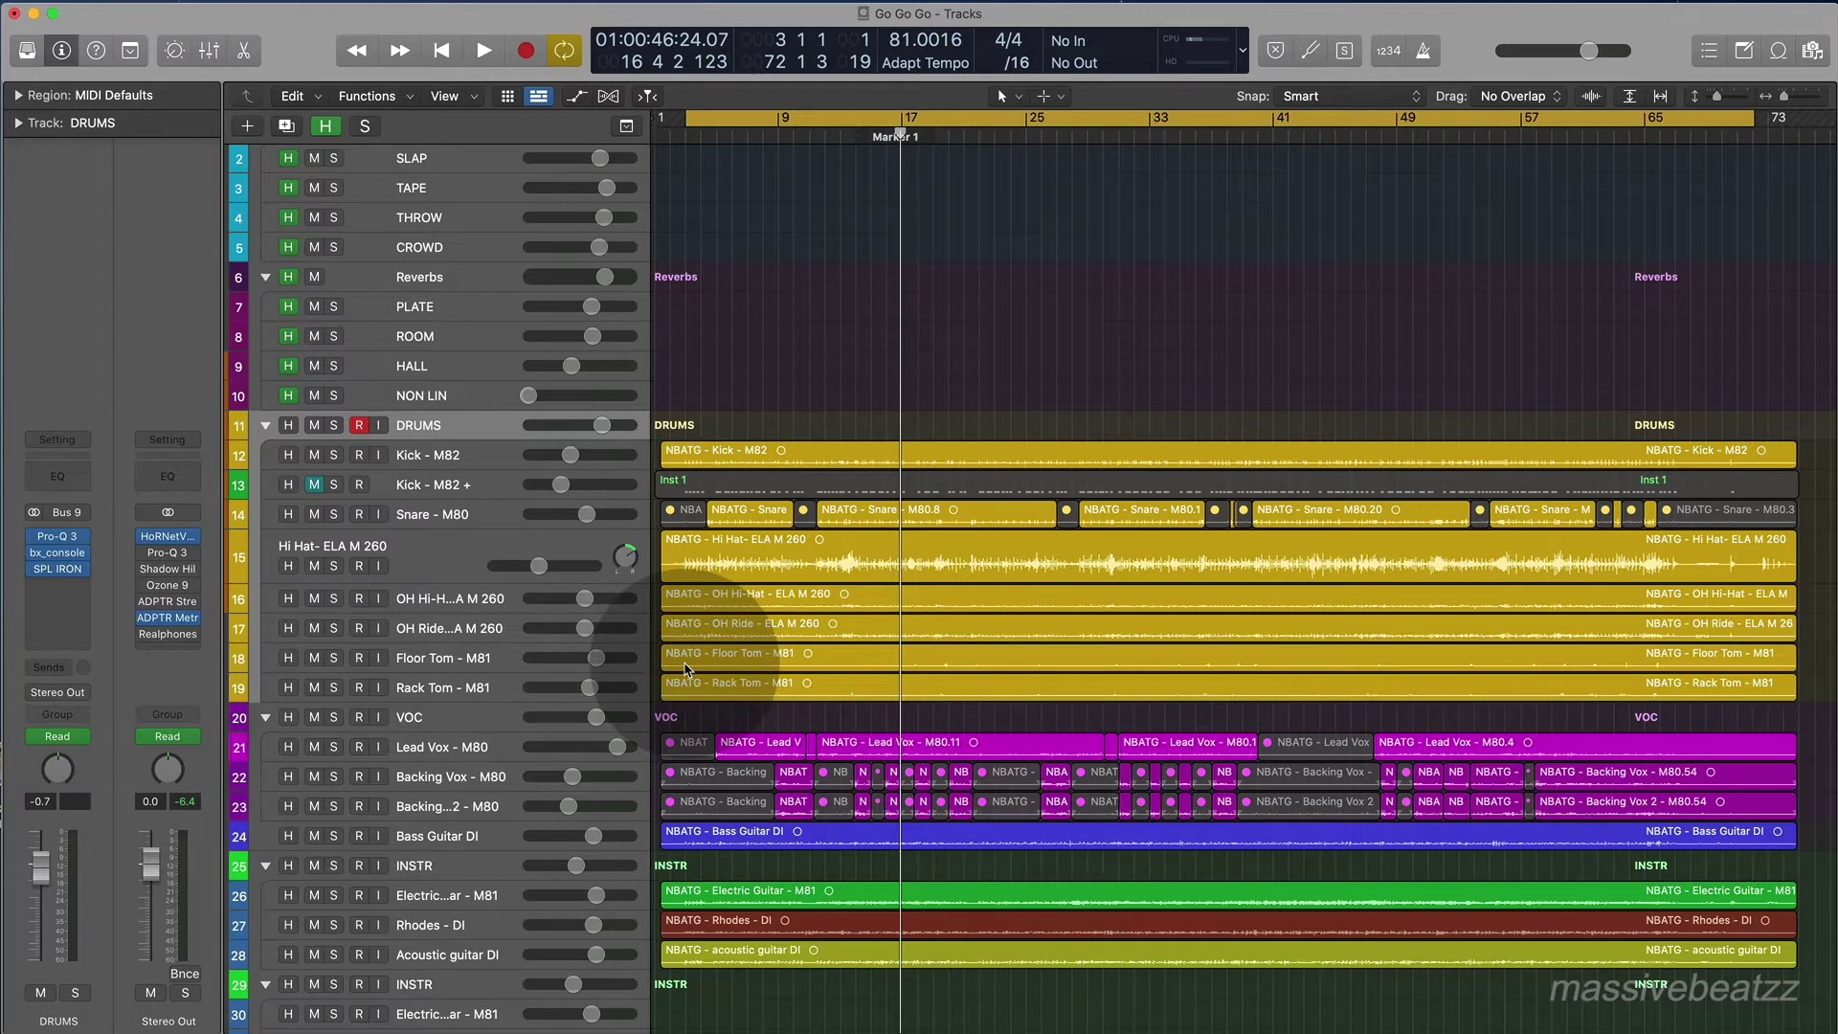
pyautogui.scroll(-2, 685, 668)
pyautogui.click(479, 686)
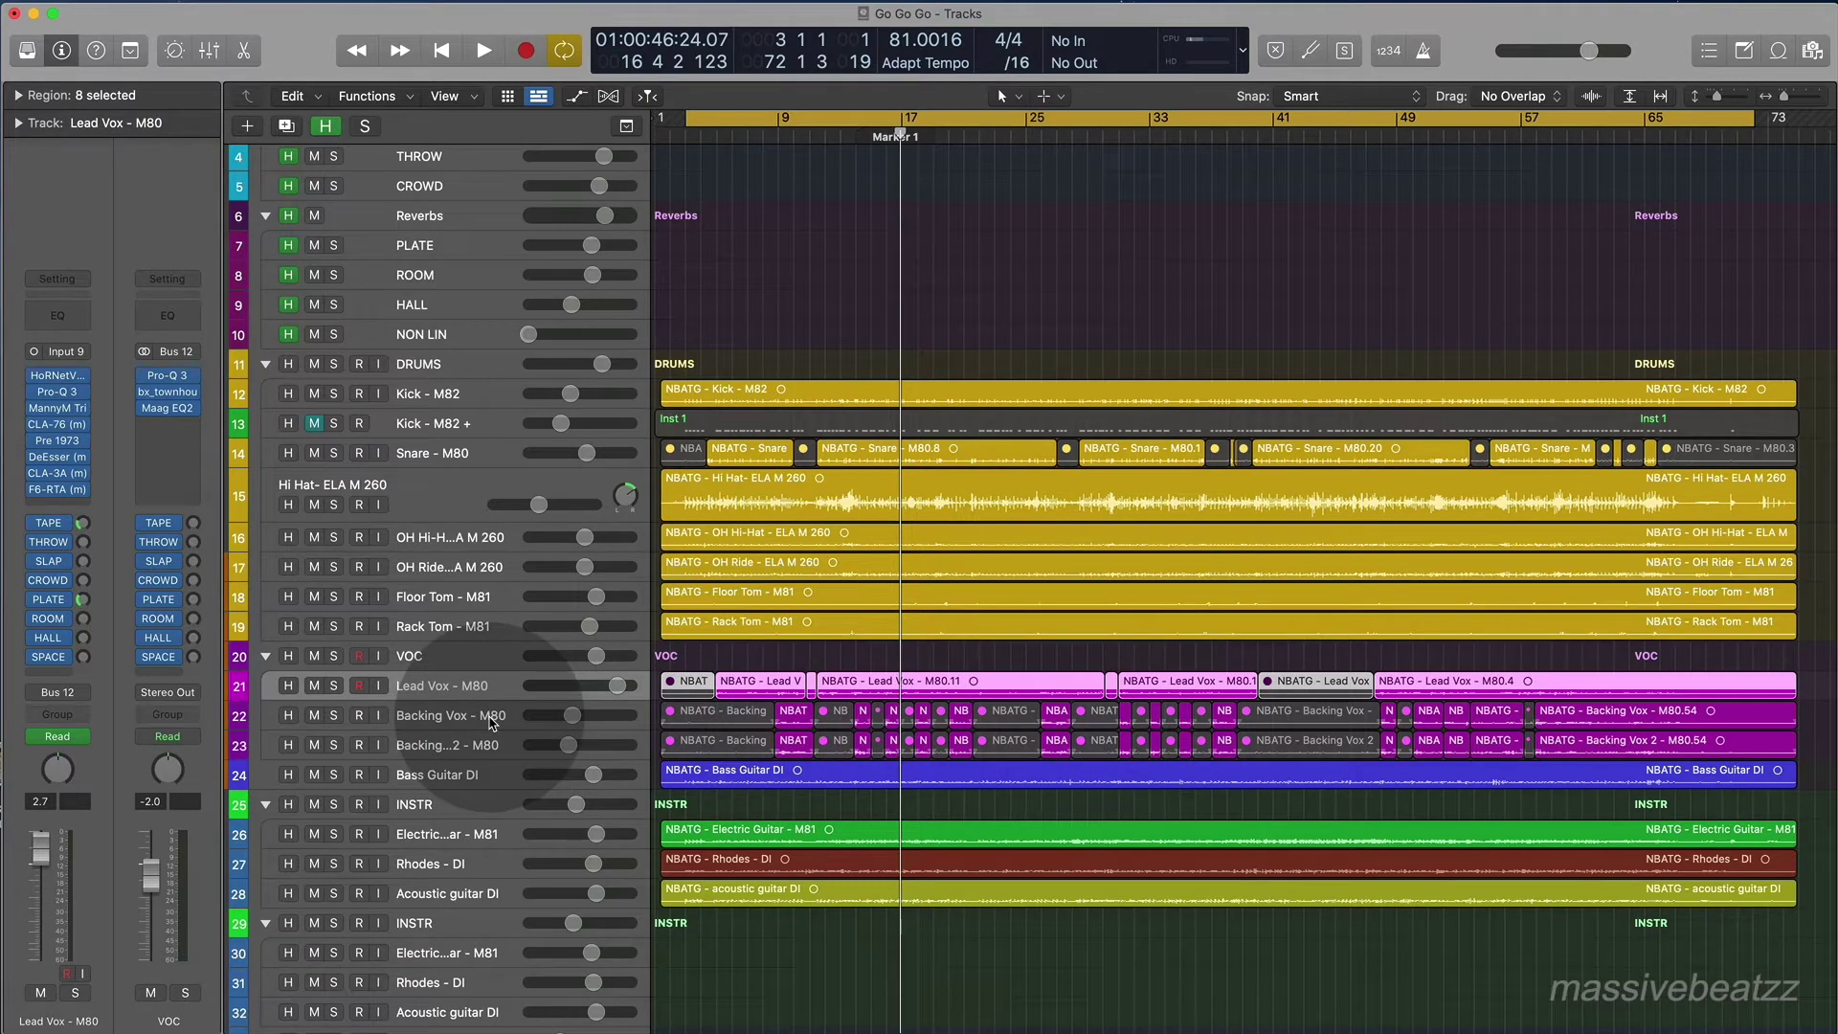
pyautogui.scroll(-1, 493, 723)
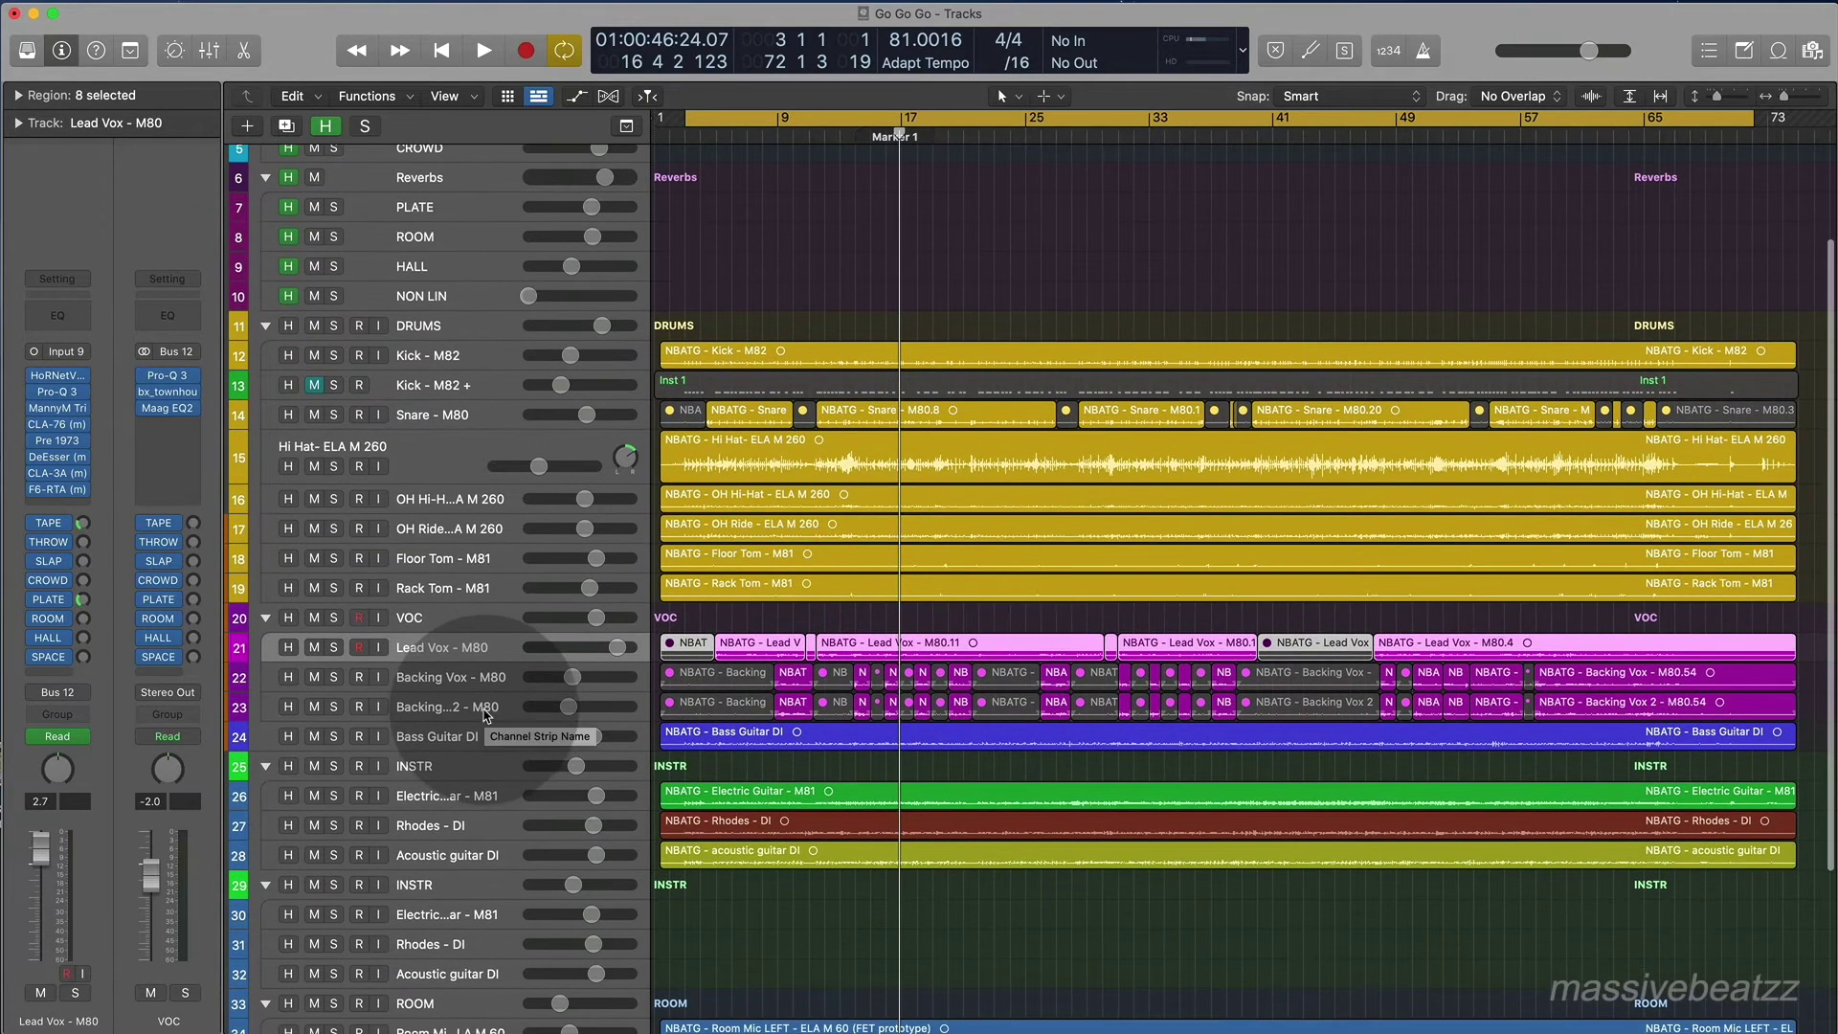
pyautogui.click(450, 737)
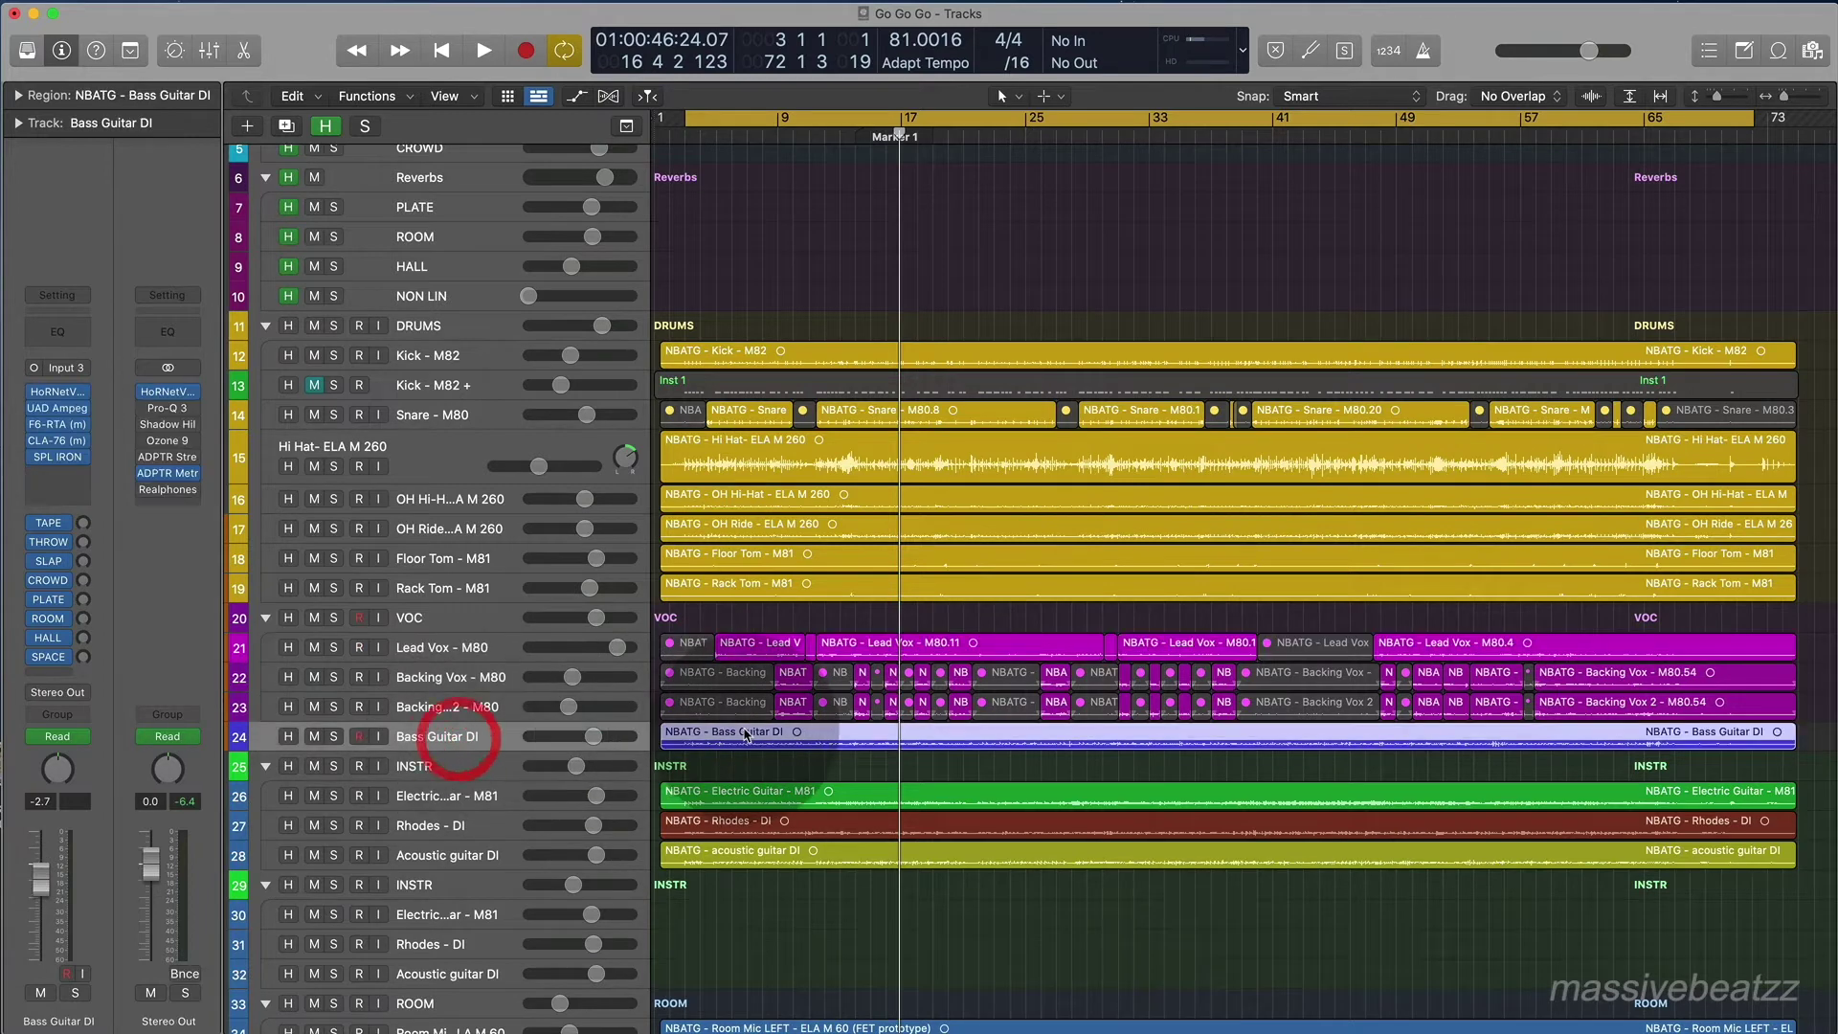
# Review the channel strips of the Electric Guitar - M81, Rhodes - DI and Acoustic guitar DI tracks in the first INSTR stack.
pyautogui.scroll(-1, 593, 764)
pyautogui.click(411, 751)
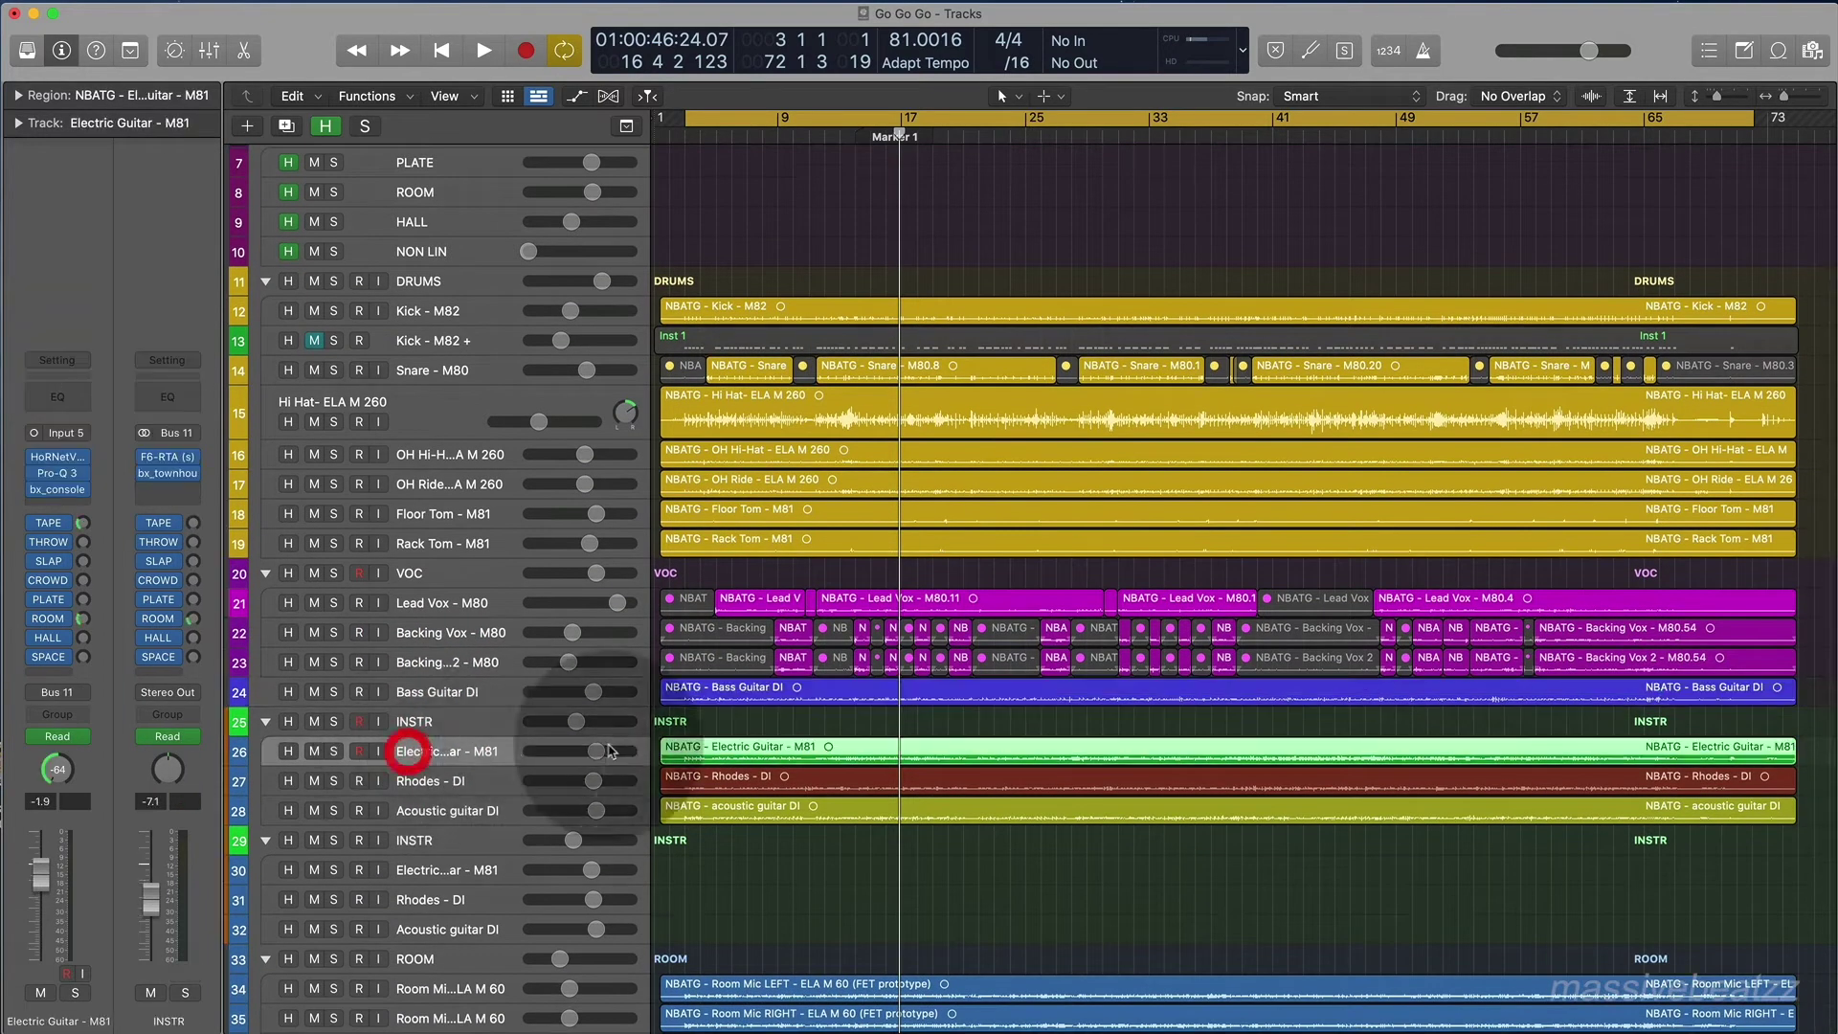
pyautogui.click(431, 781)
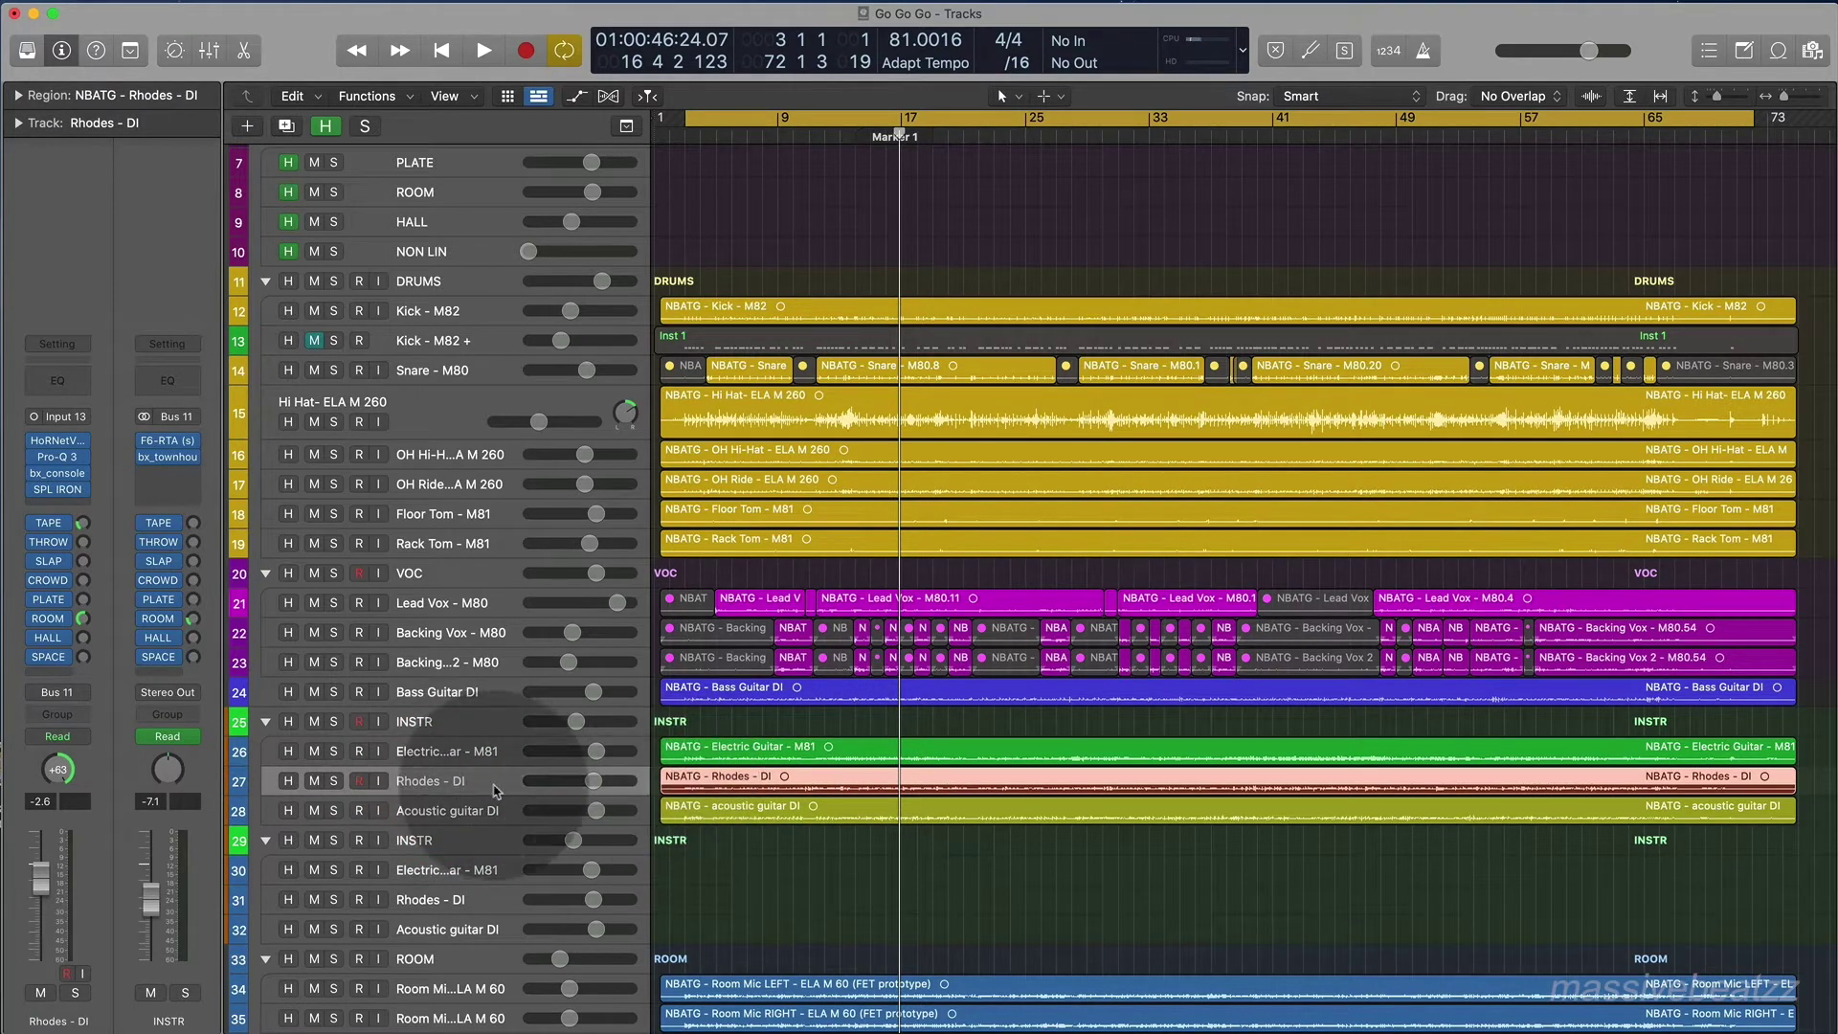
pyautogui.click(448, 810)
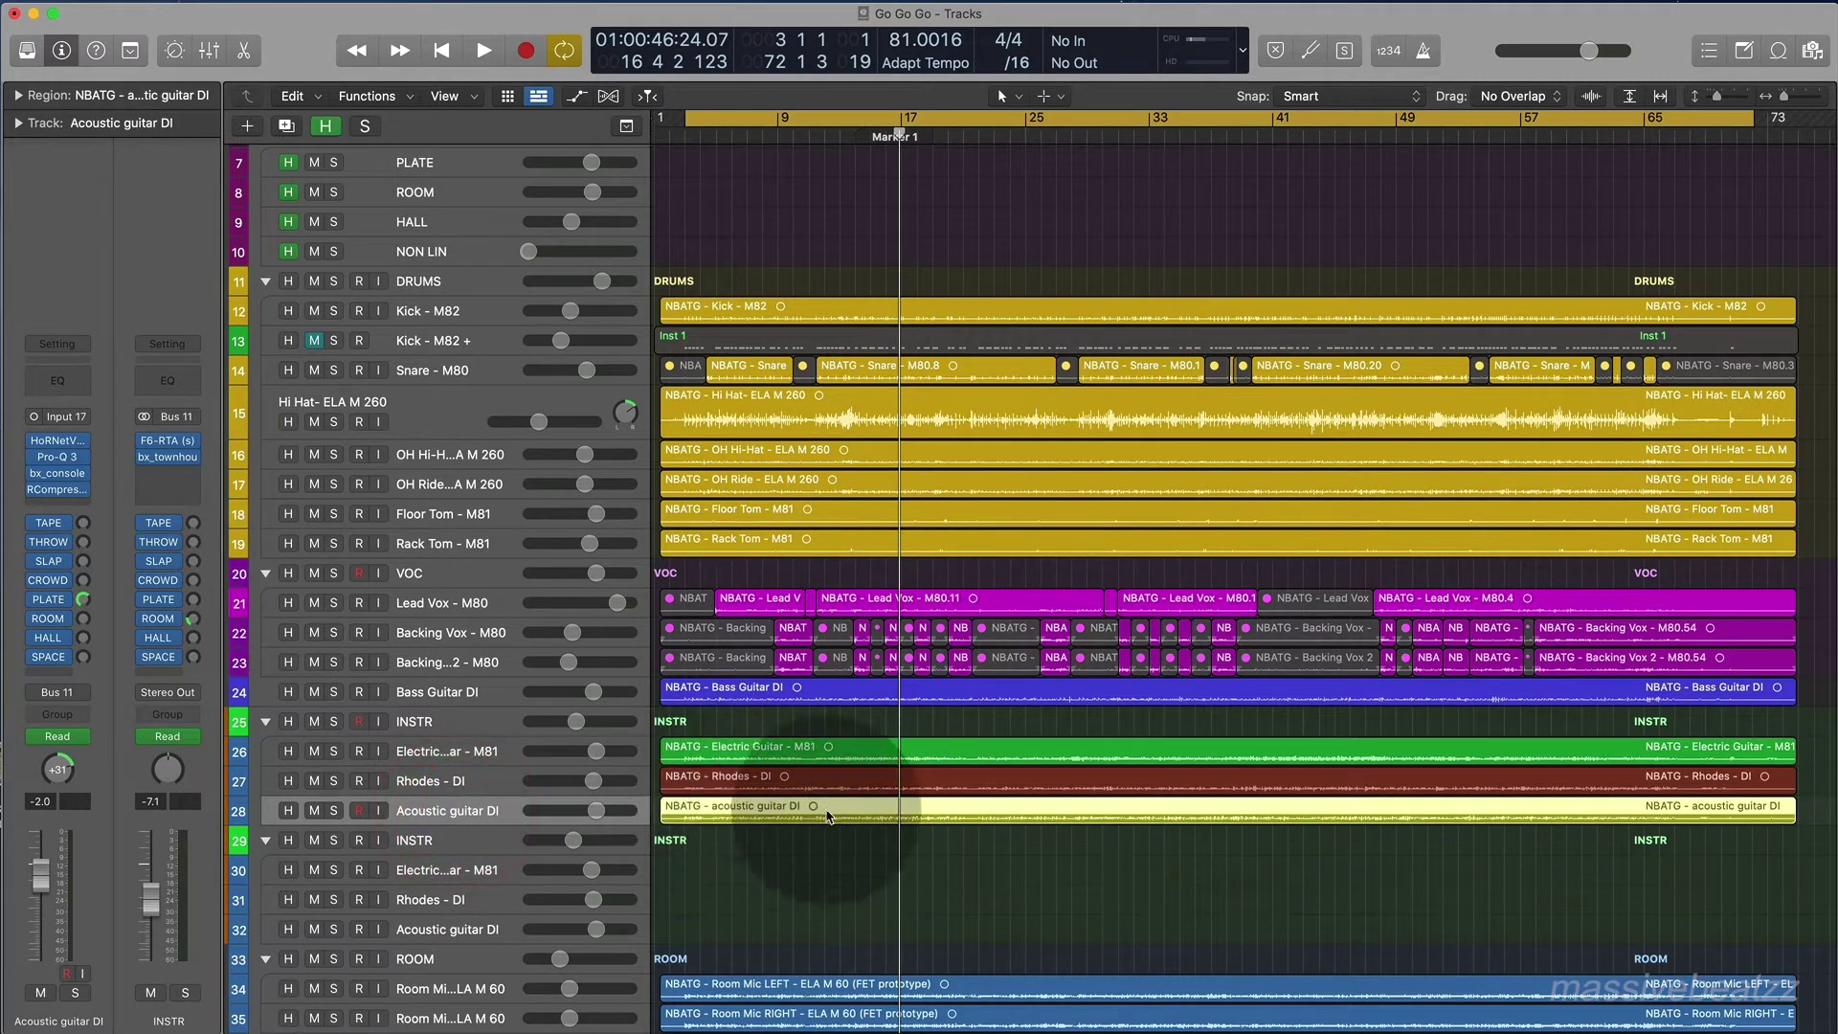
pyautogui.scroll(-5, 507, 778)
pyautogui.scroll(5, 508, 778)
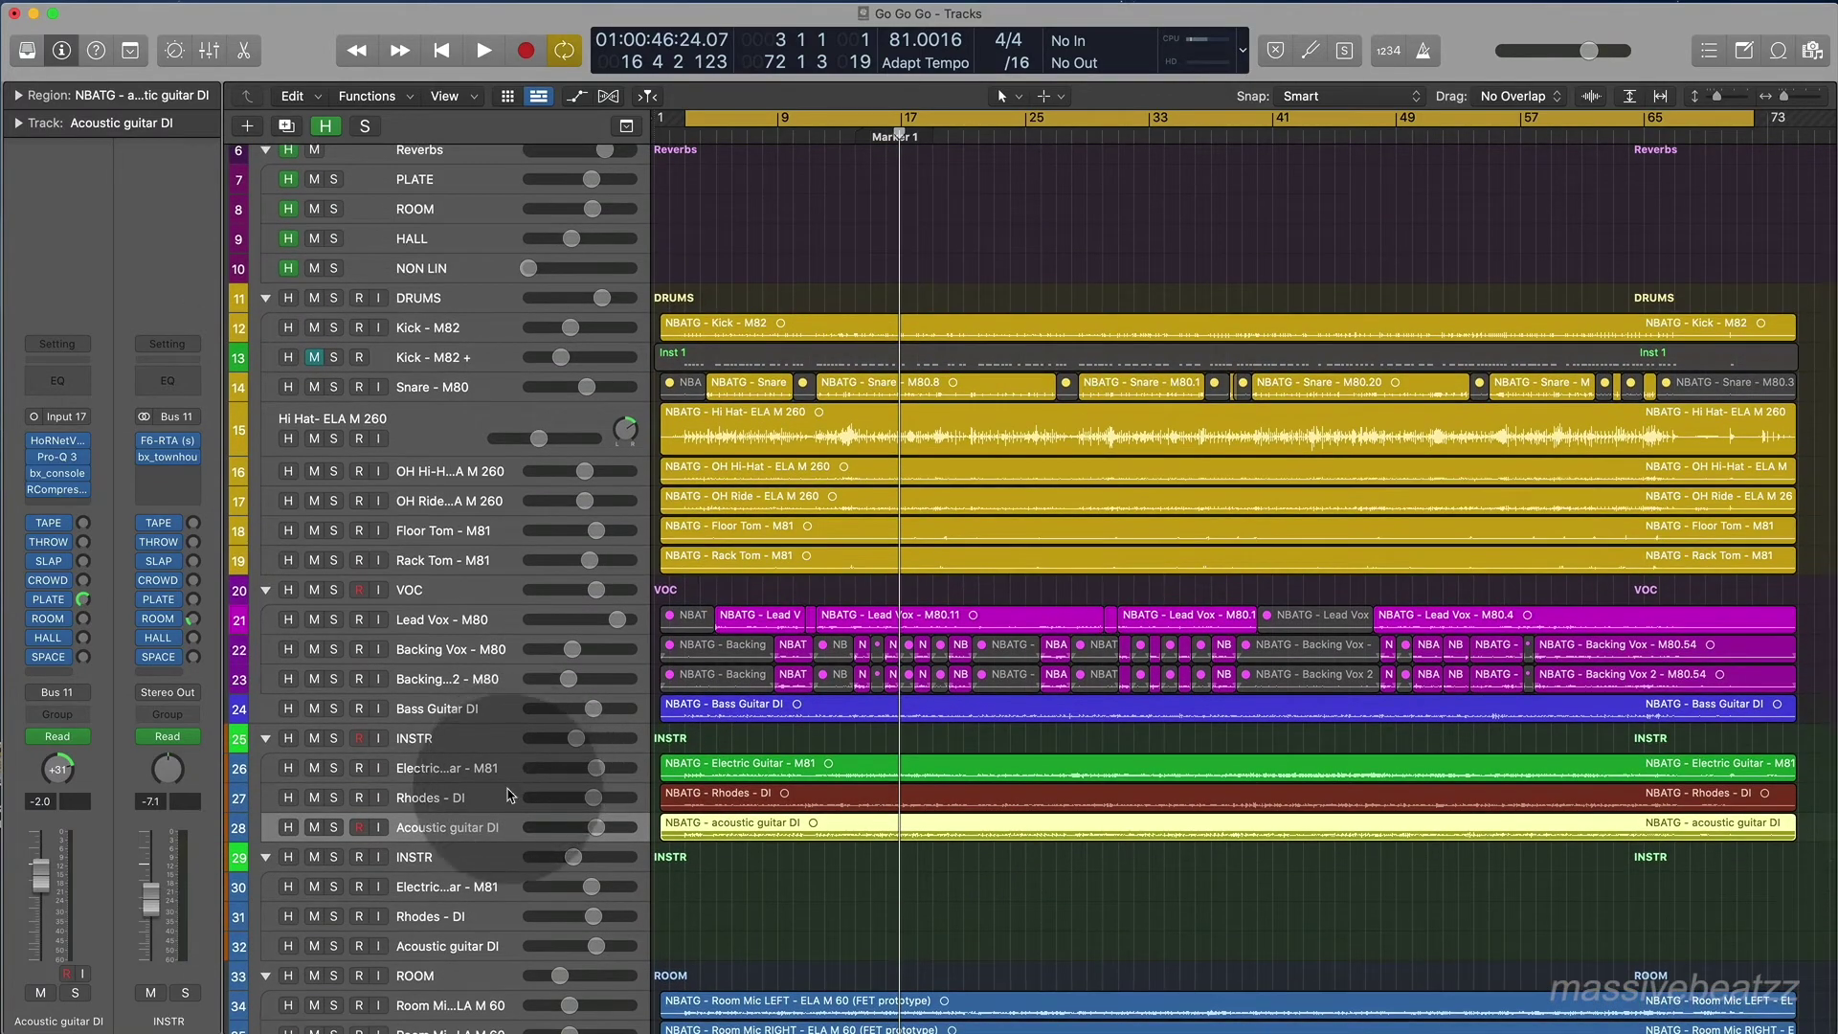
# Inspect the Delays stack, its TAPE track and the Reverbs stack, collapsing and re-expanding the Delays stack along the way.
pyautogui.scroll(4, 518, 777)
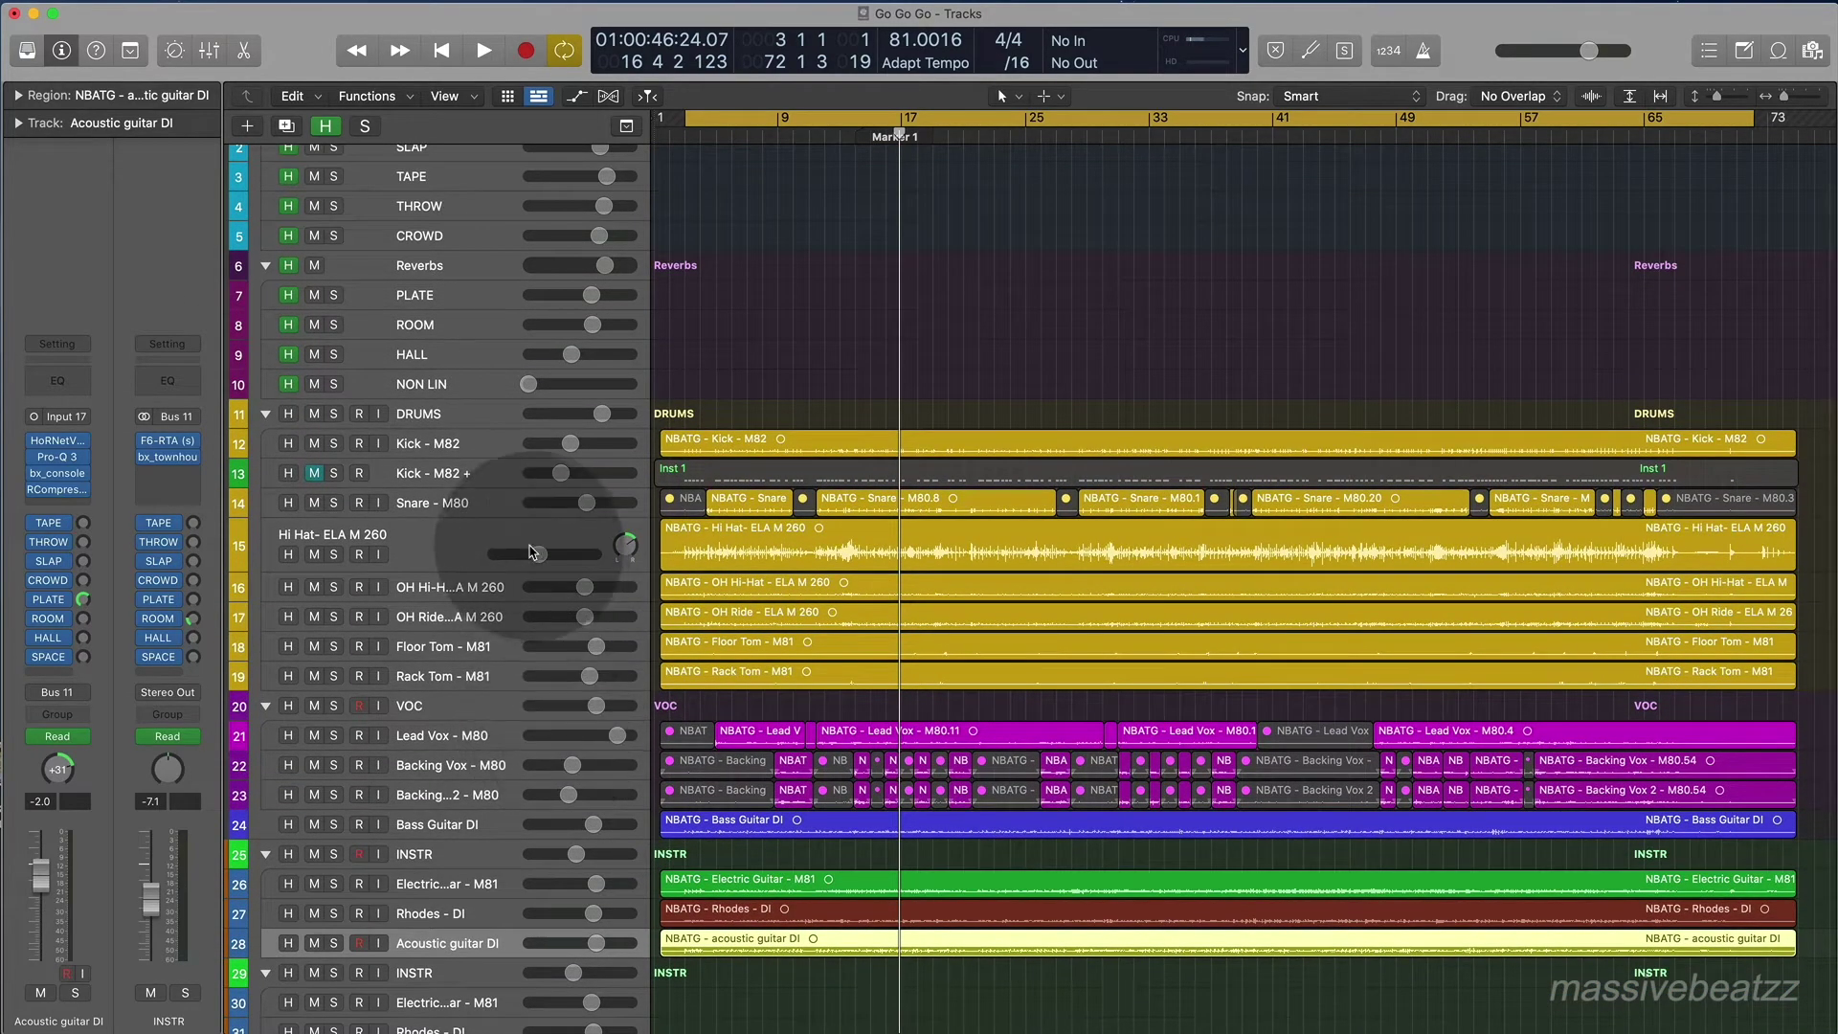
pyautogui.scroll(1, 461, 565)
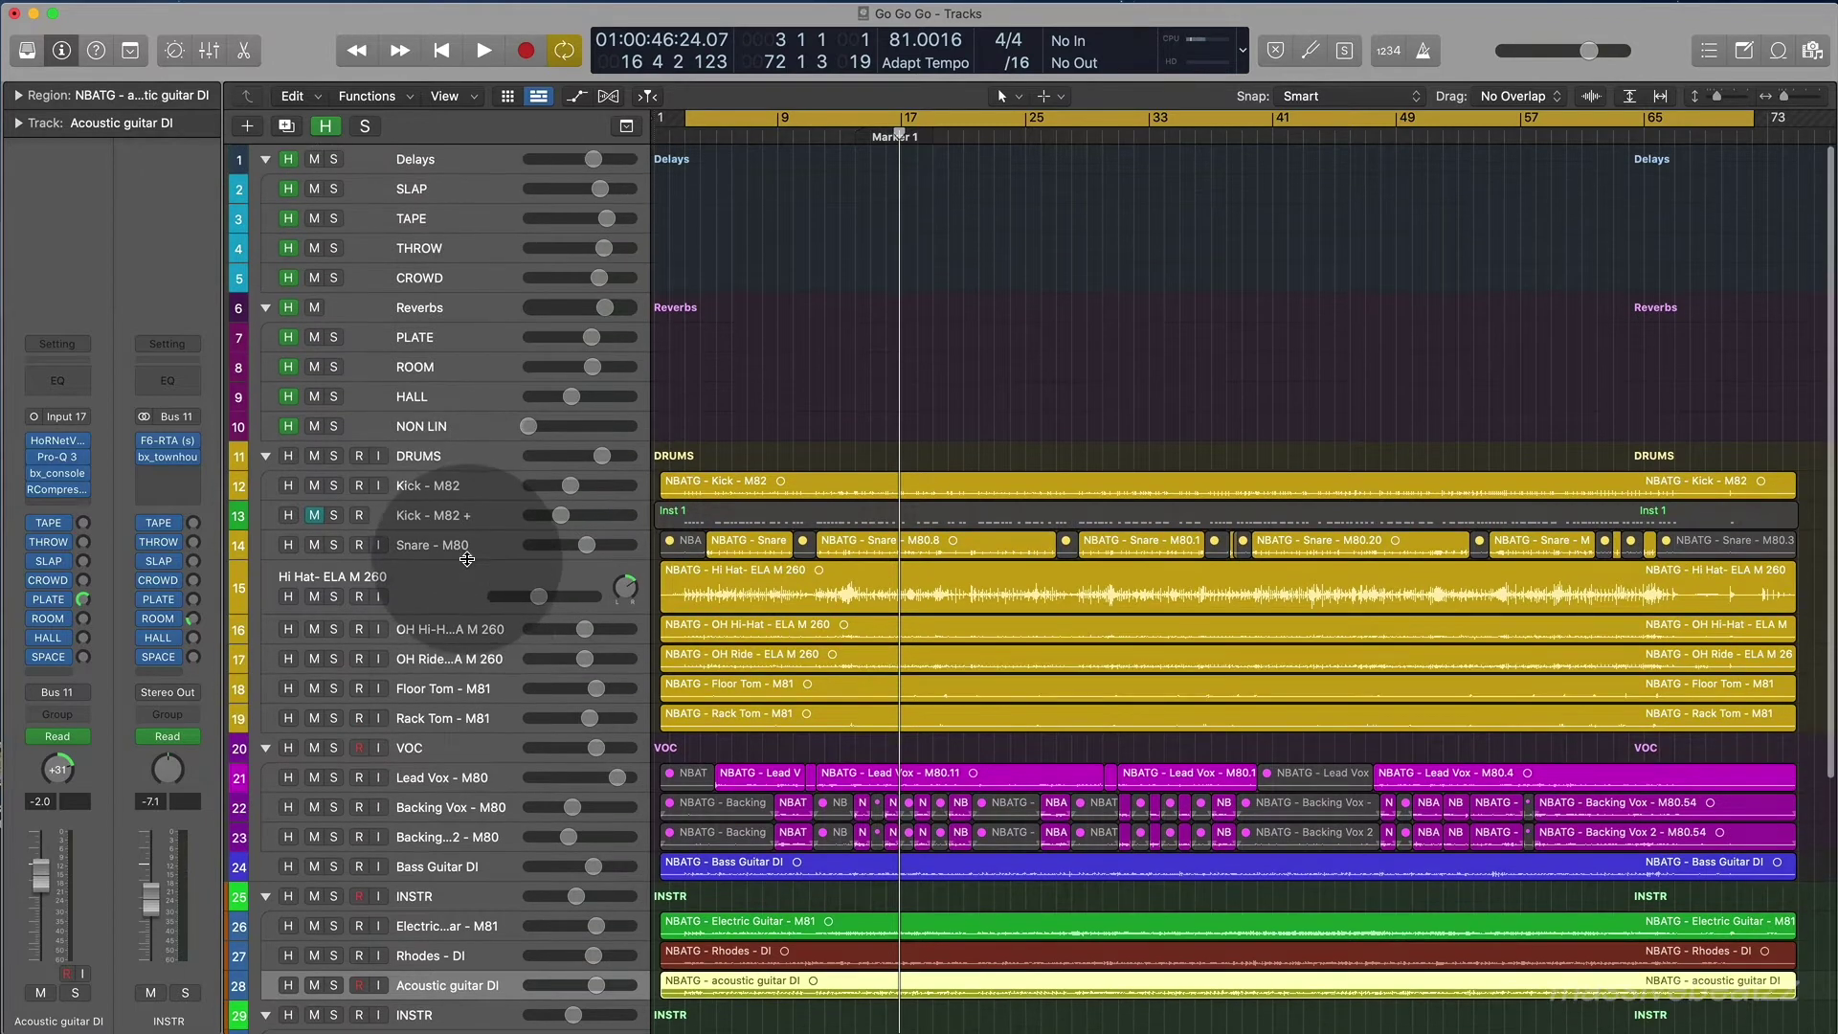
pyautogui.click(453, 169)
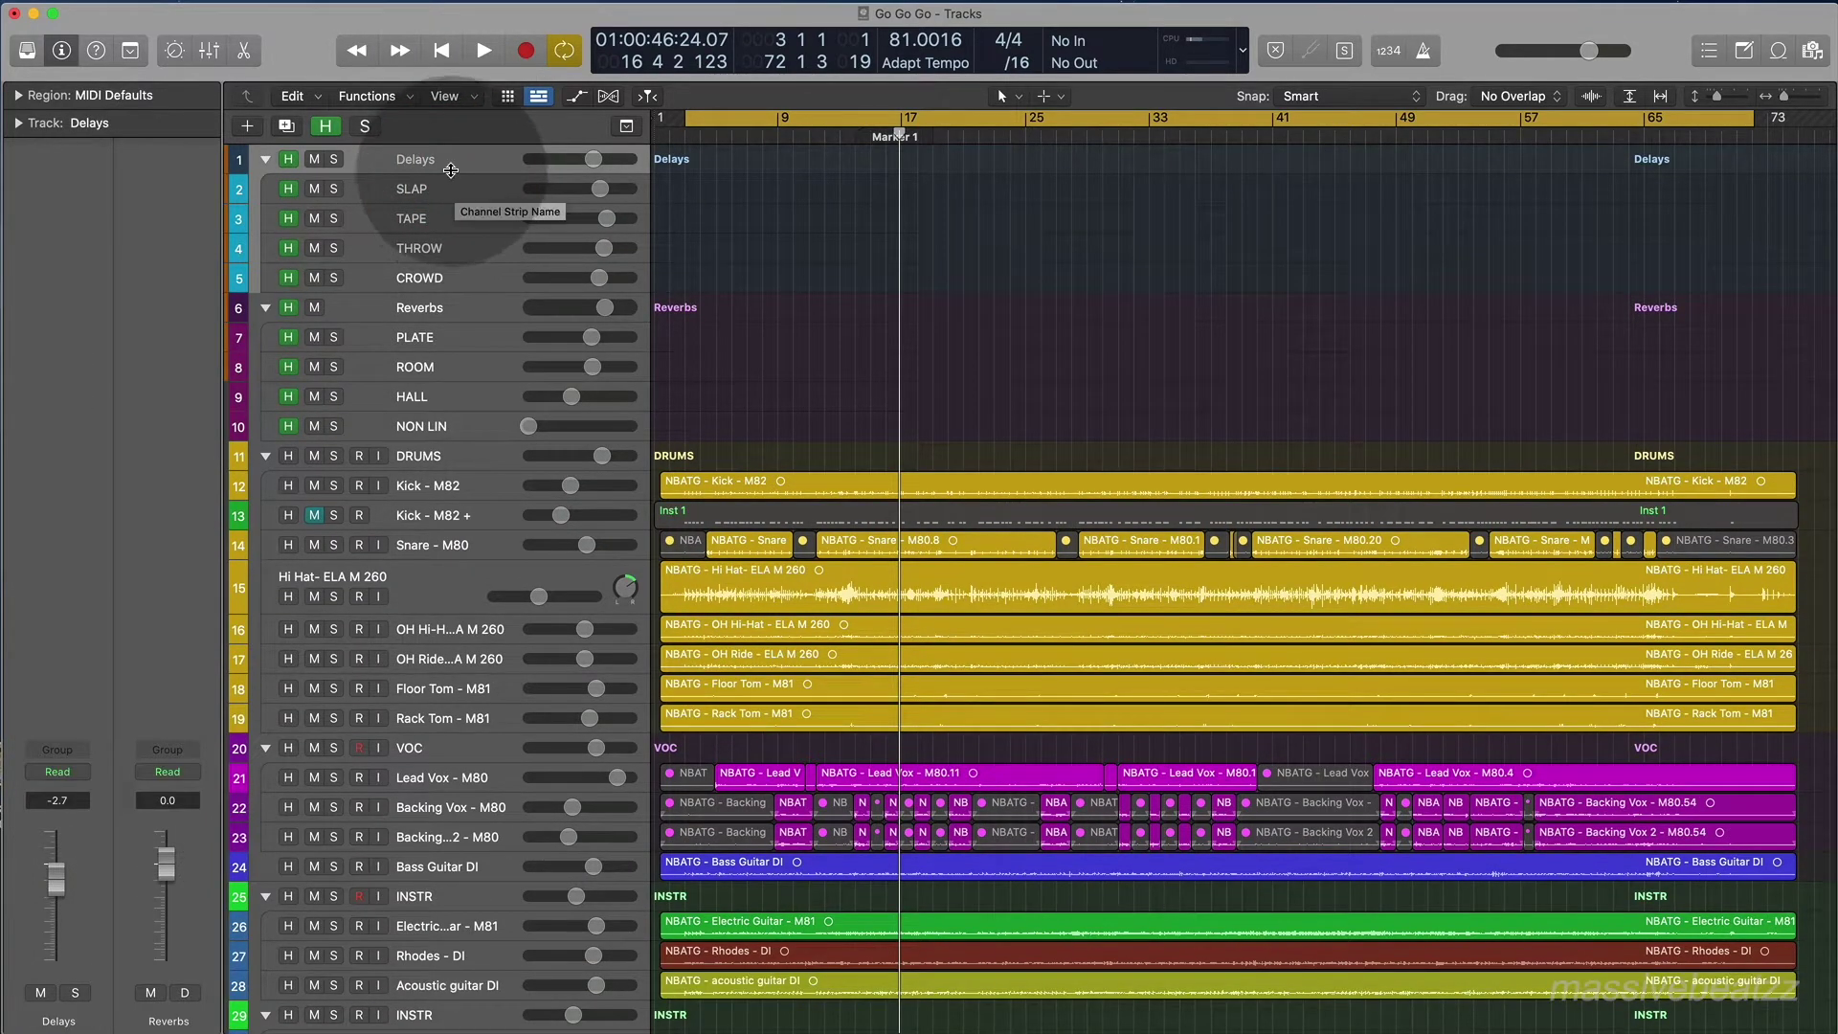
pyautogui.click(447, 218)
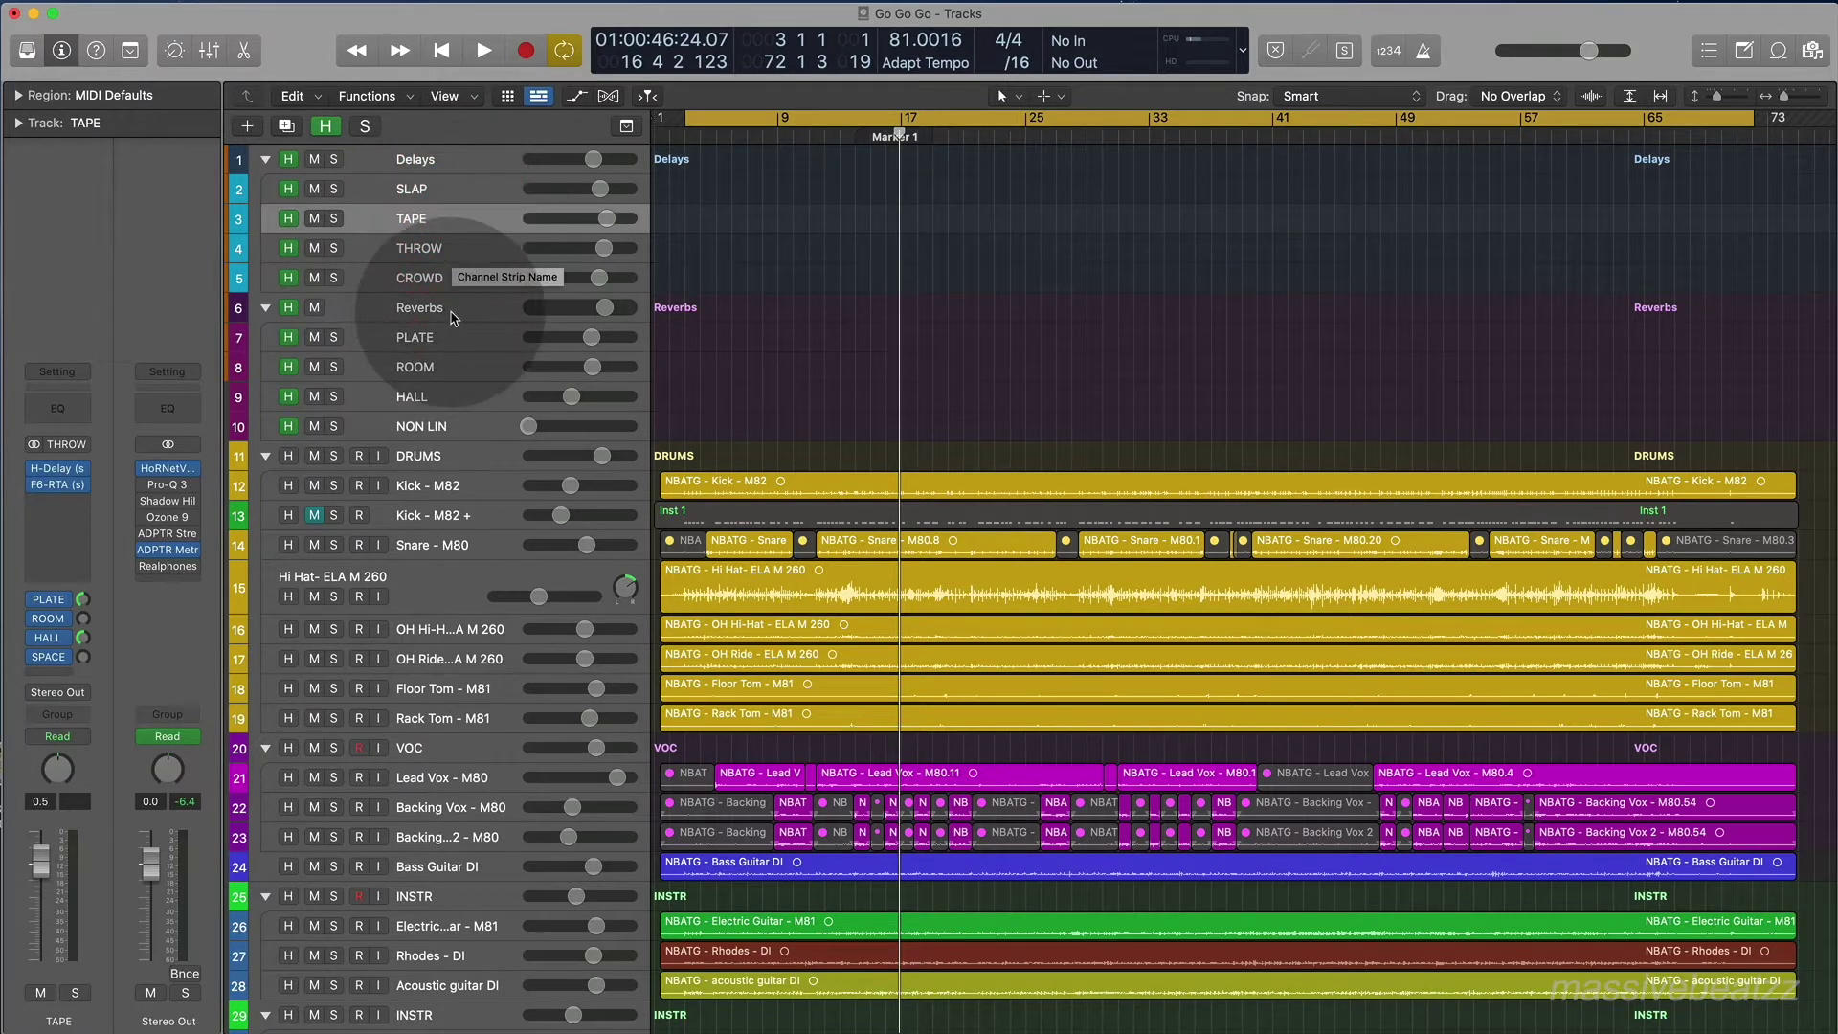
pyautogui.click(426, 160)
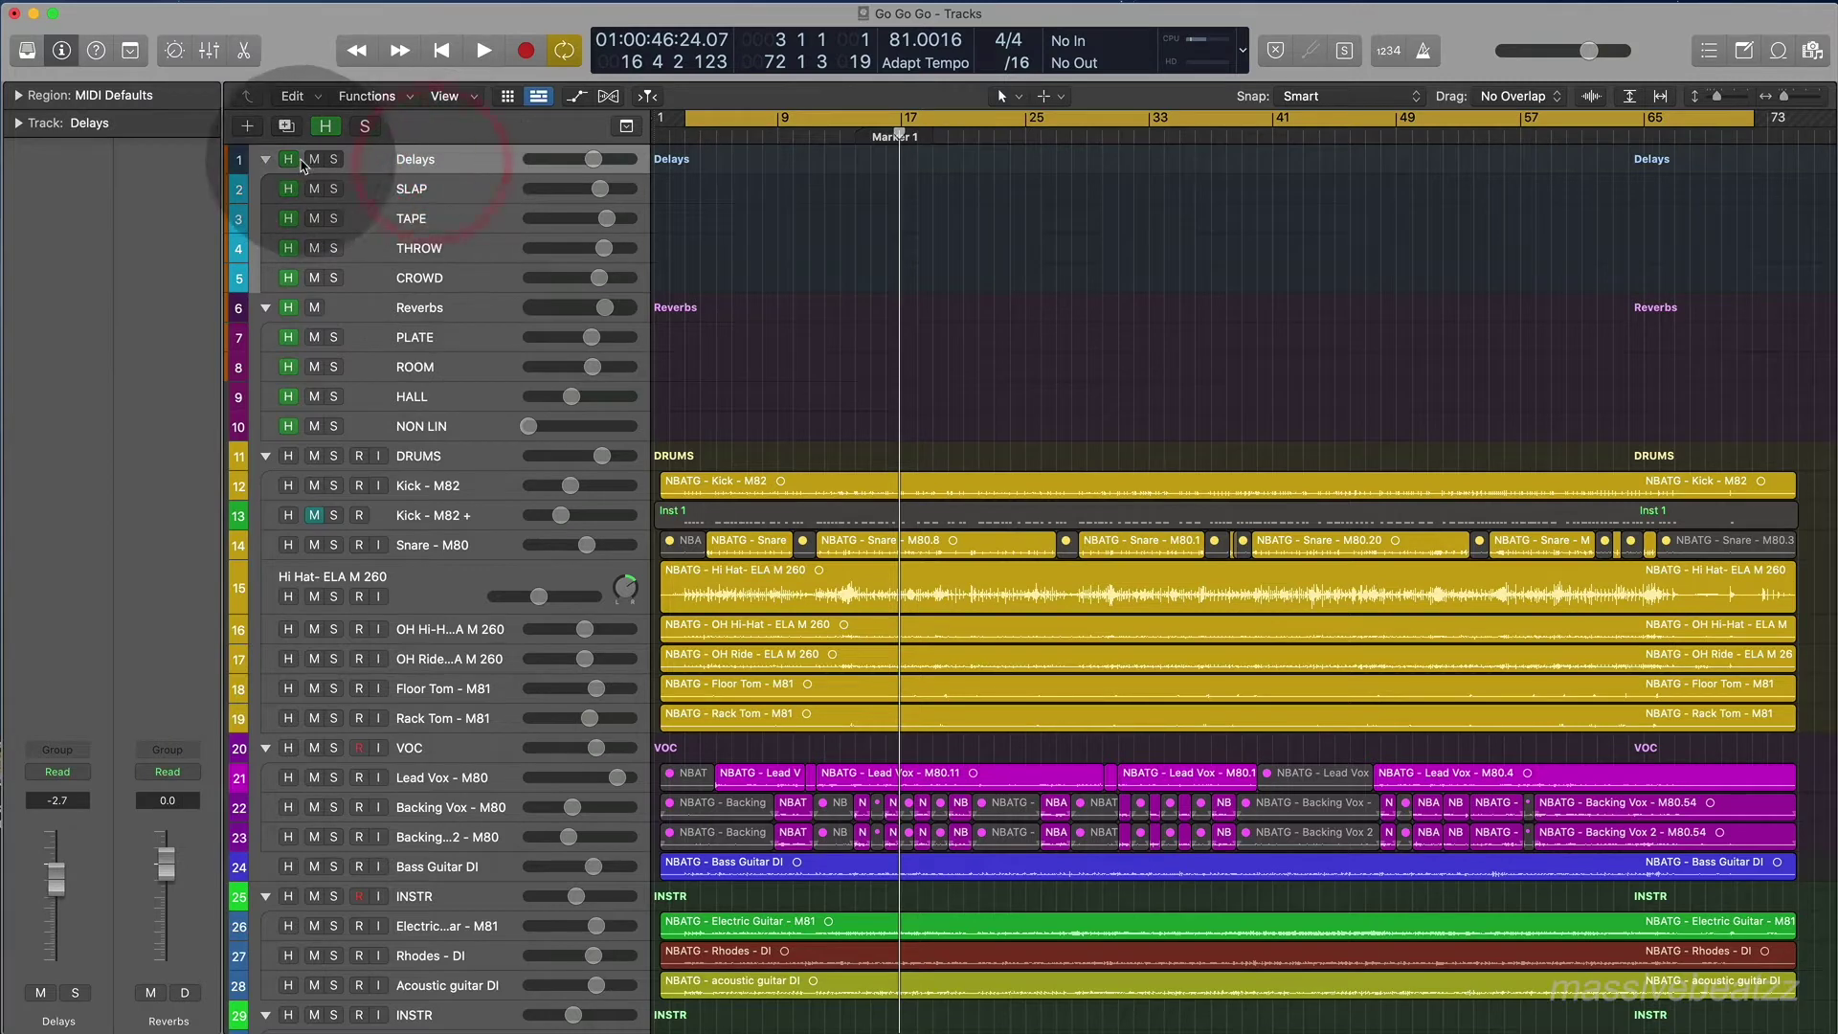
pyautogui.click(266, 160)
pyautogui.click(267, 160)
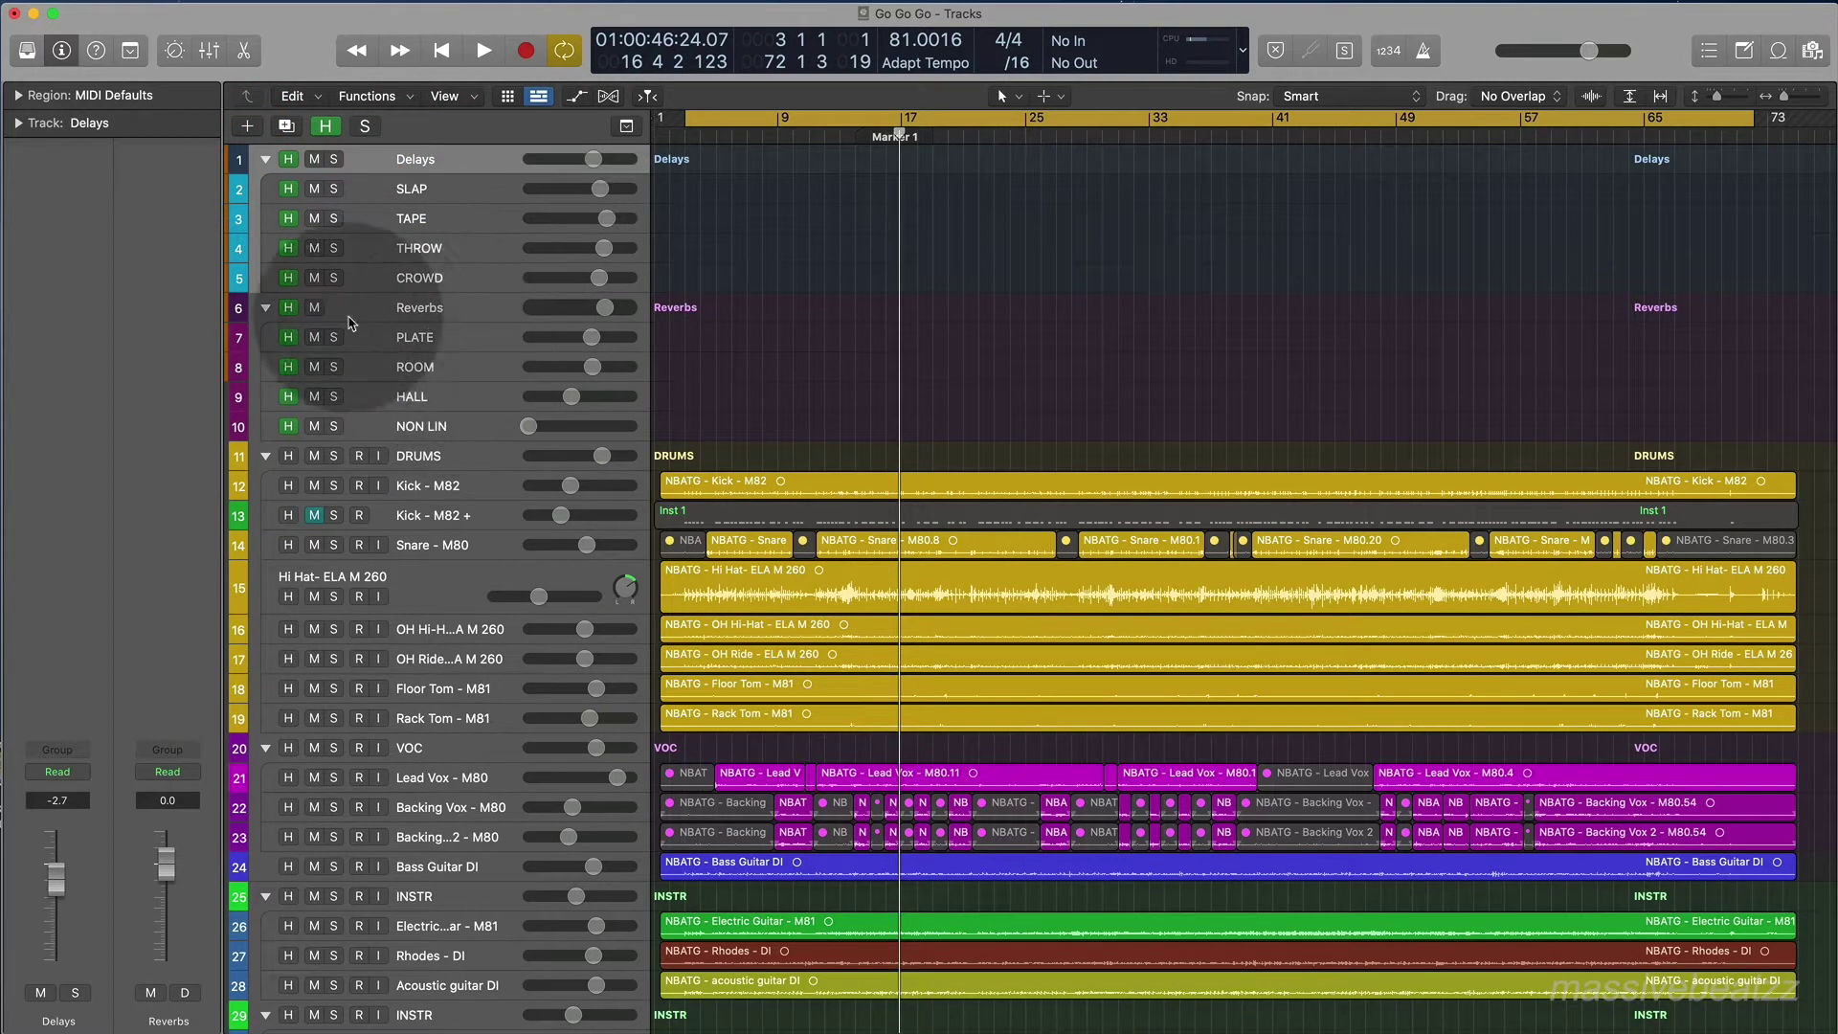
pyautogui.click(397, 309)
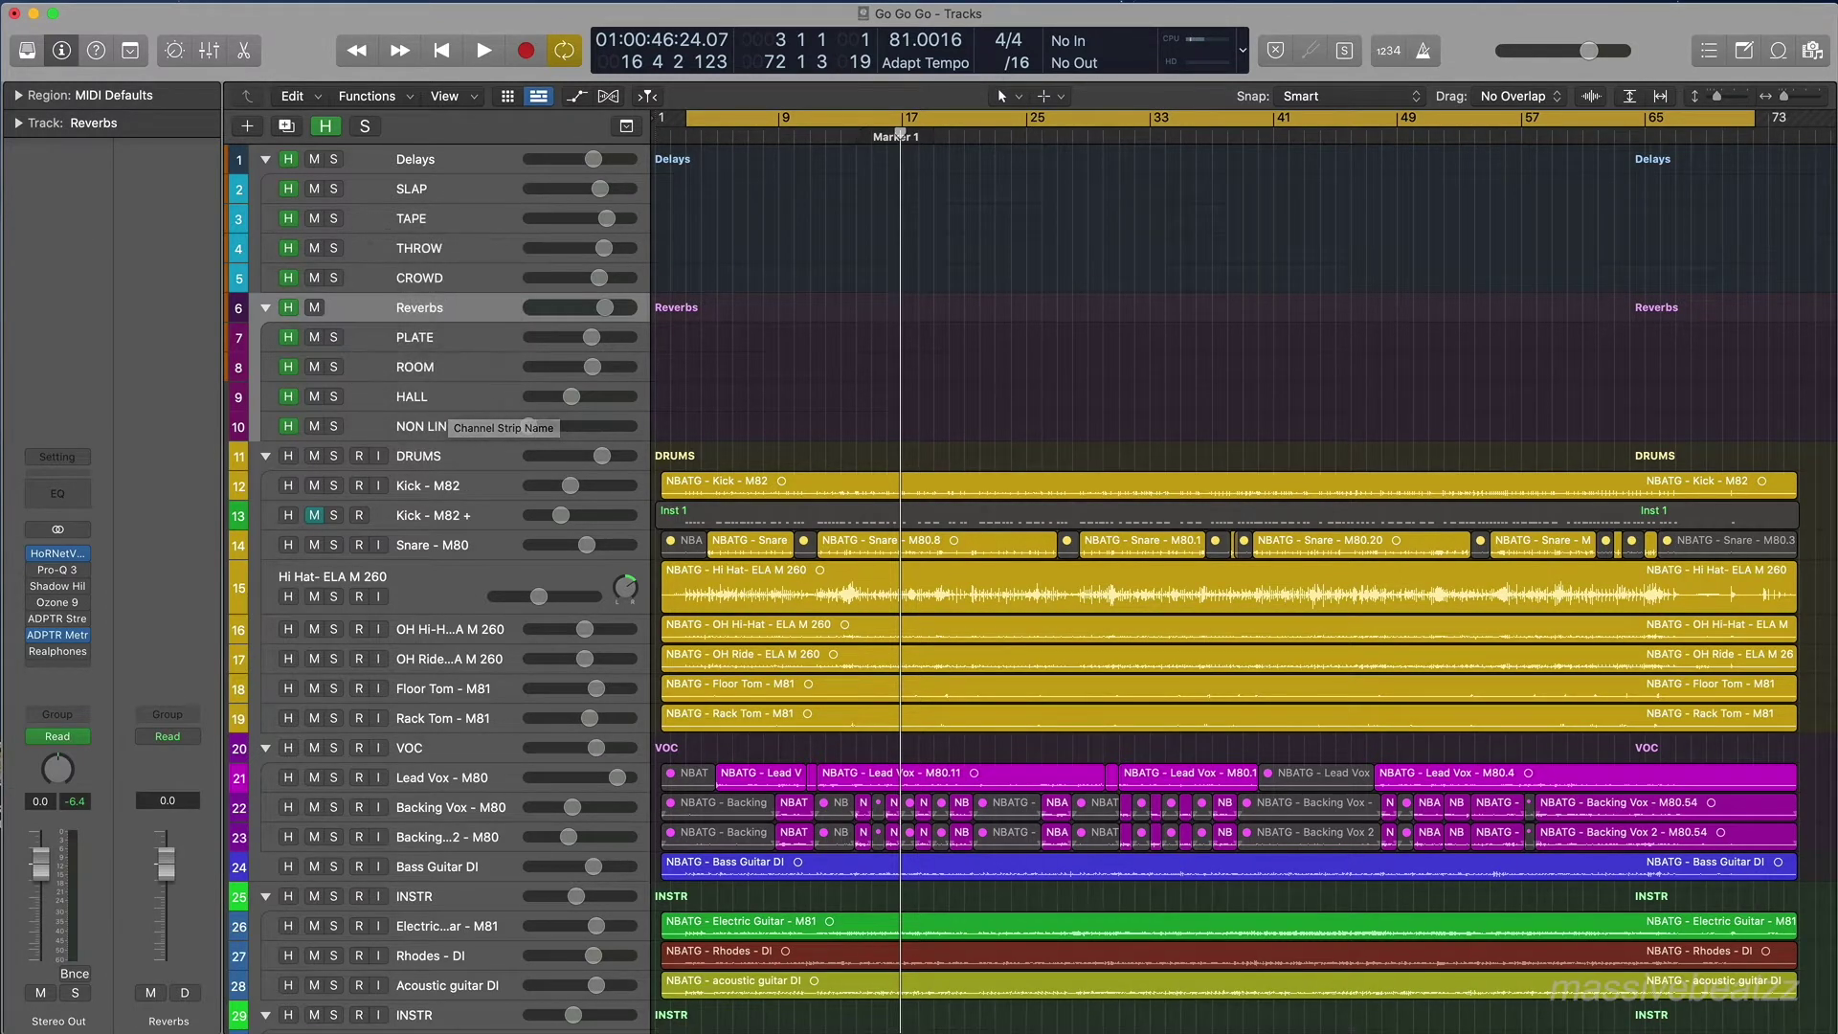
# Show the mixer and examine the effect sends on the drum channels.
pyautogui.press('x')
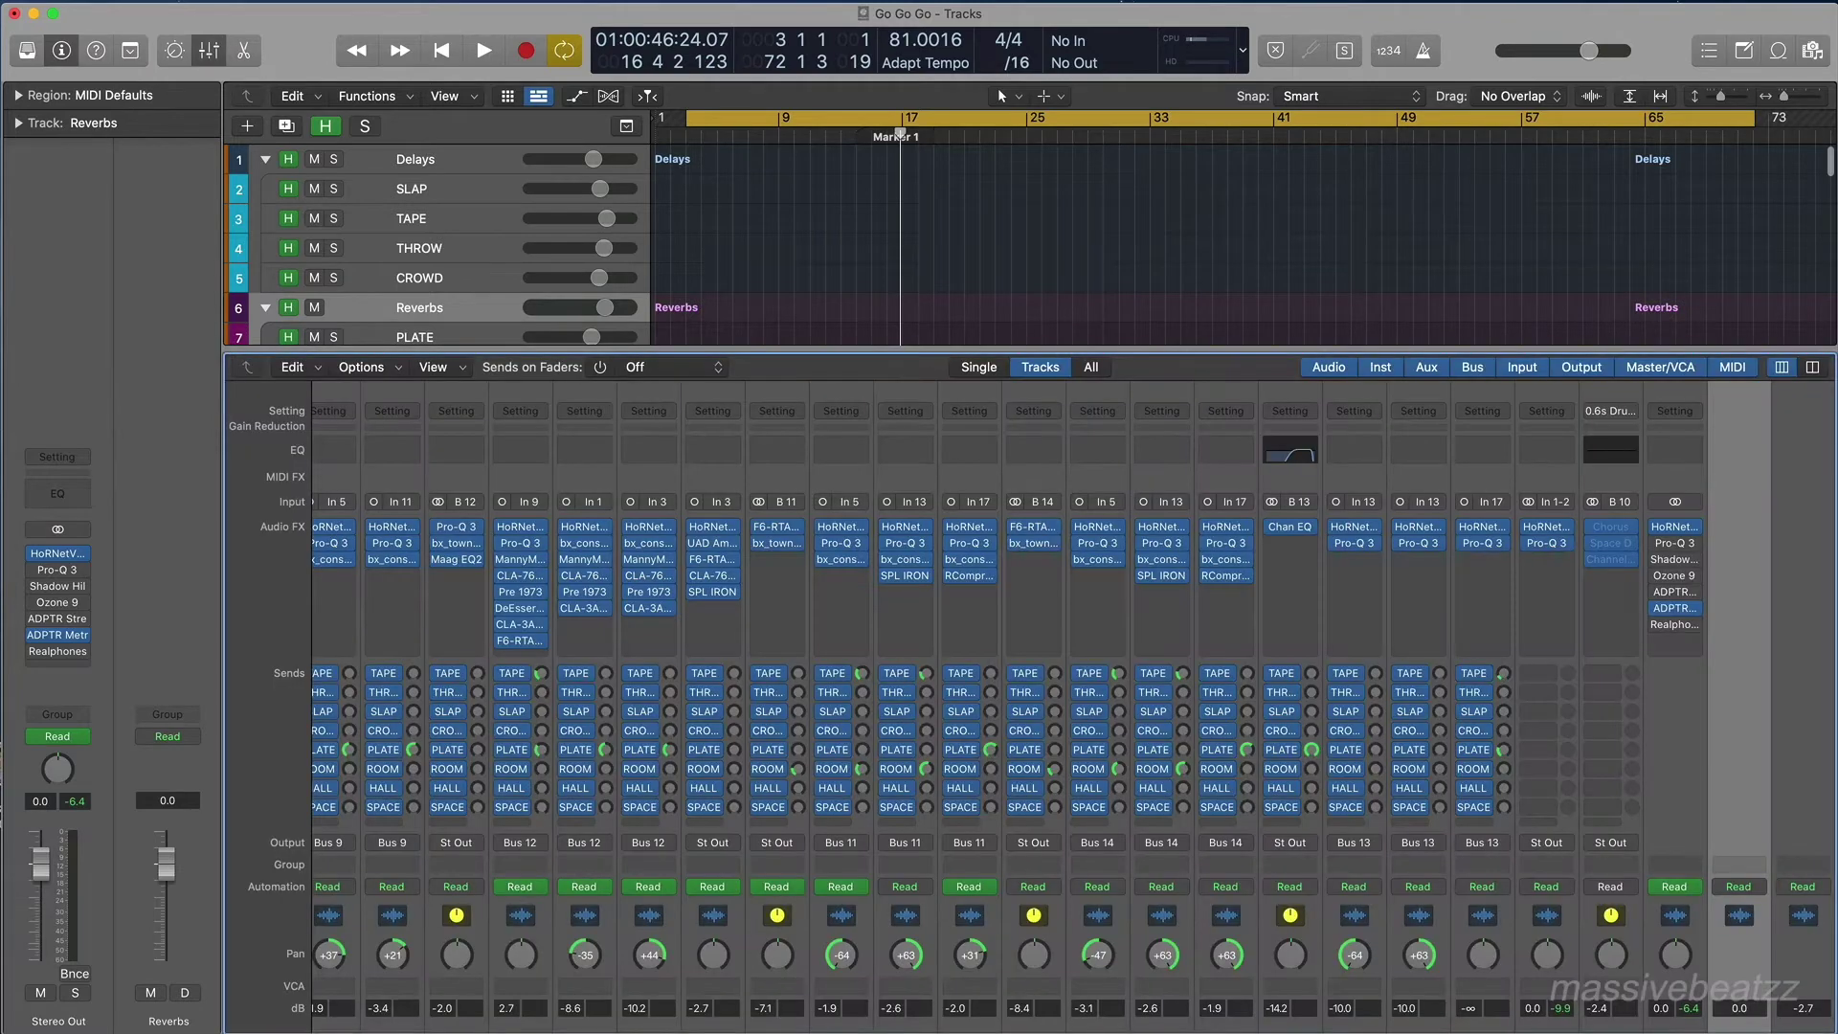
pyautogui.scroll(-5, 497, 594)
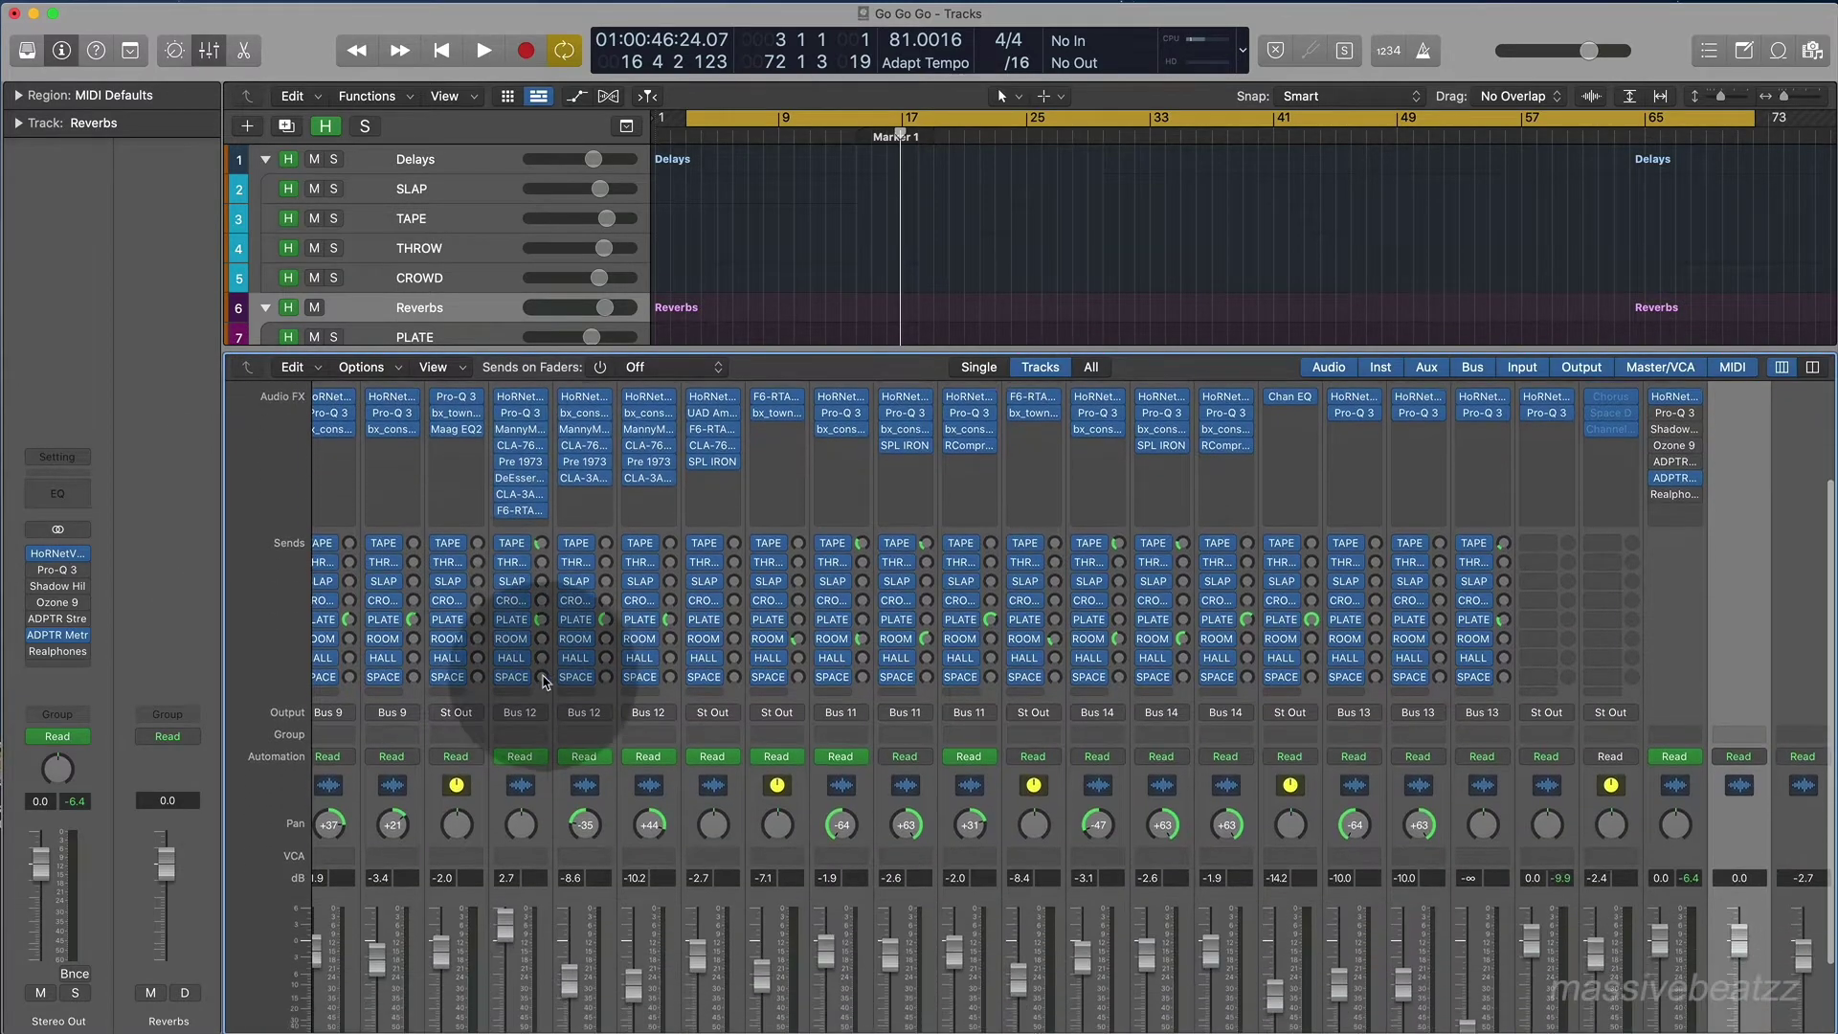
pyautogui.hscroll(-10, 337, 524)
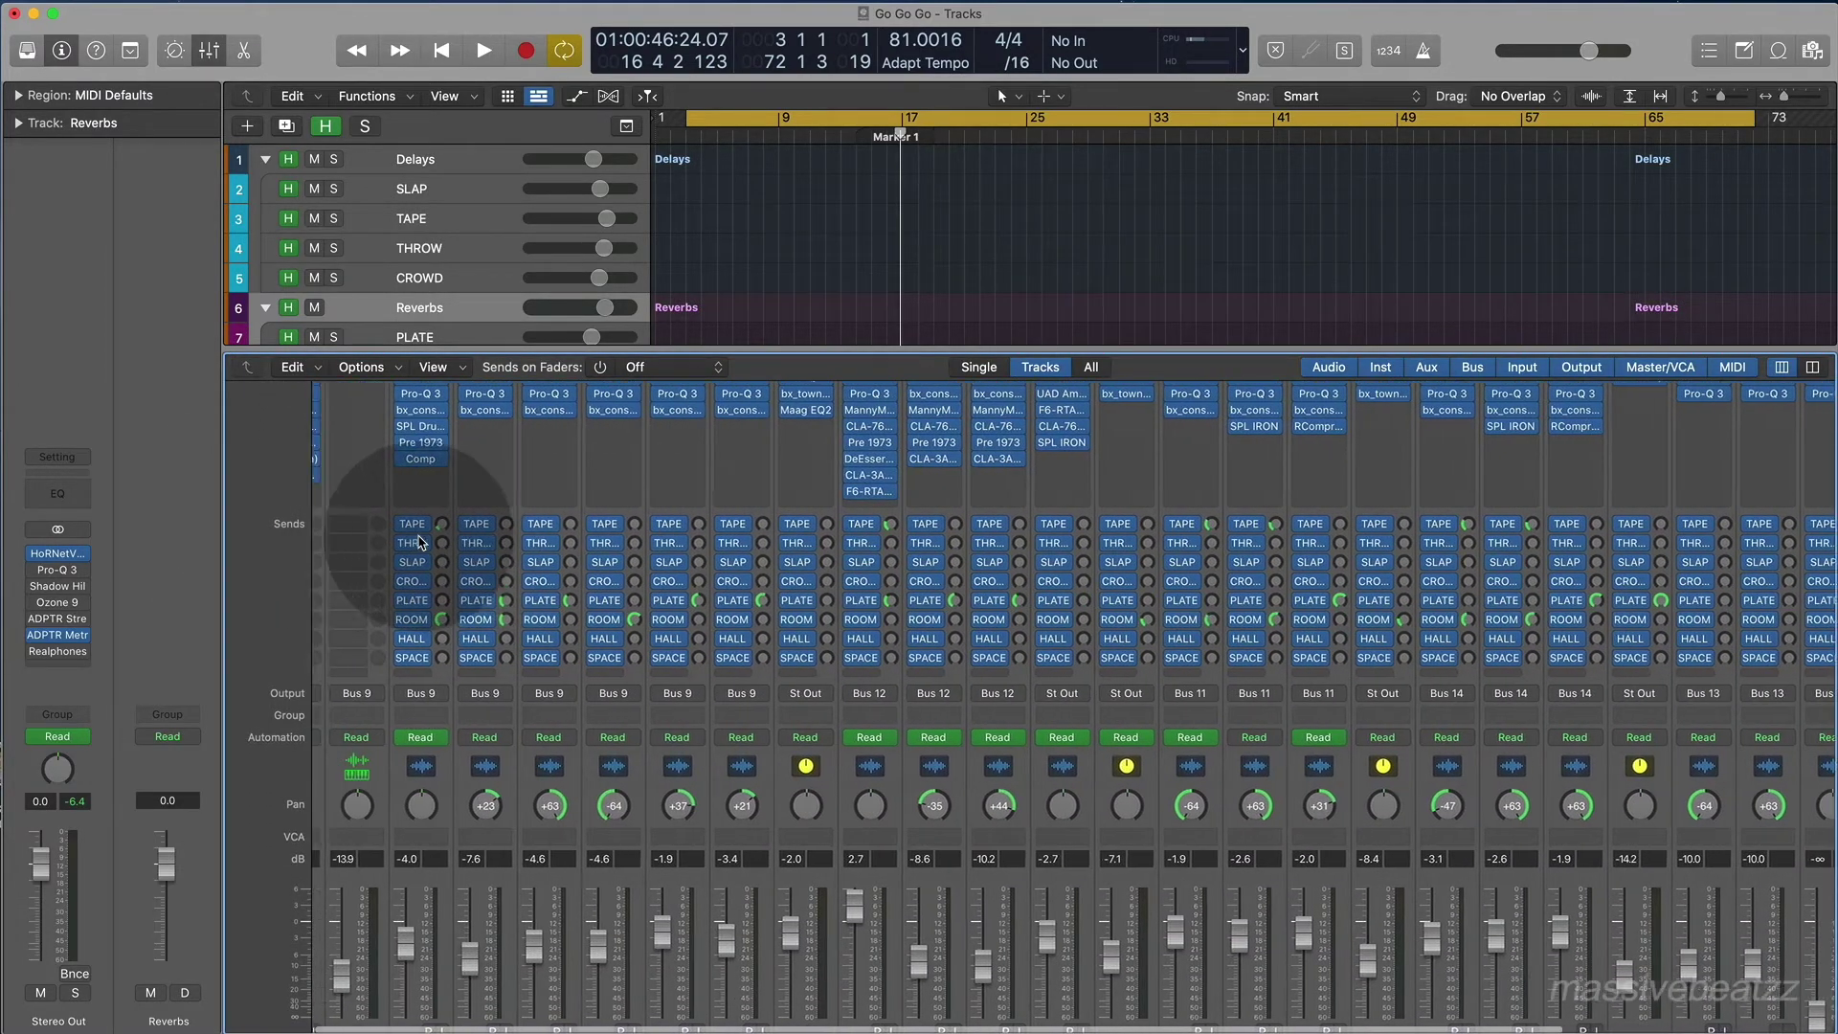
pyautogui.hscroll(3, 432, 542)
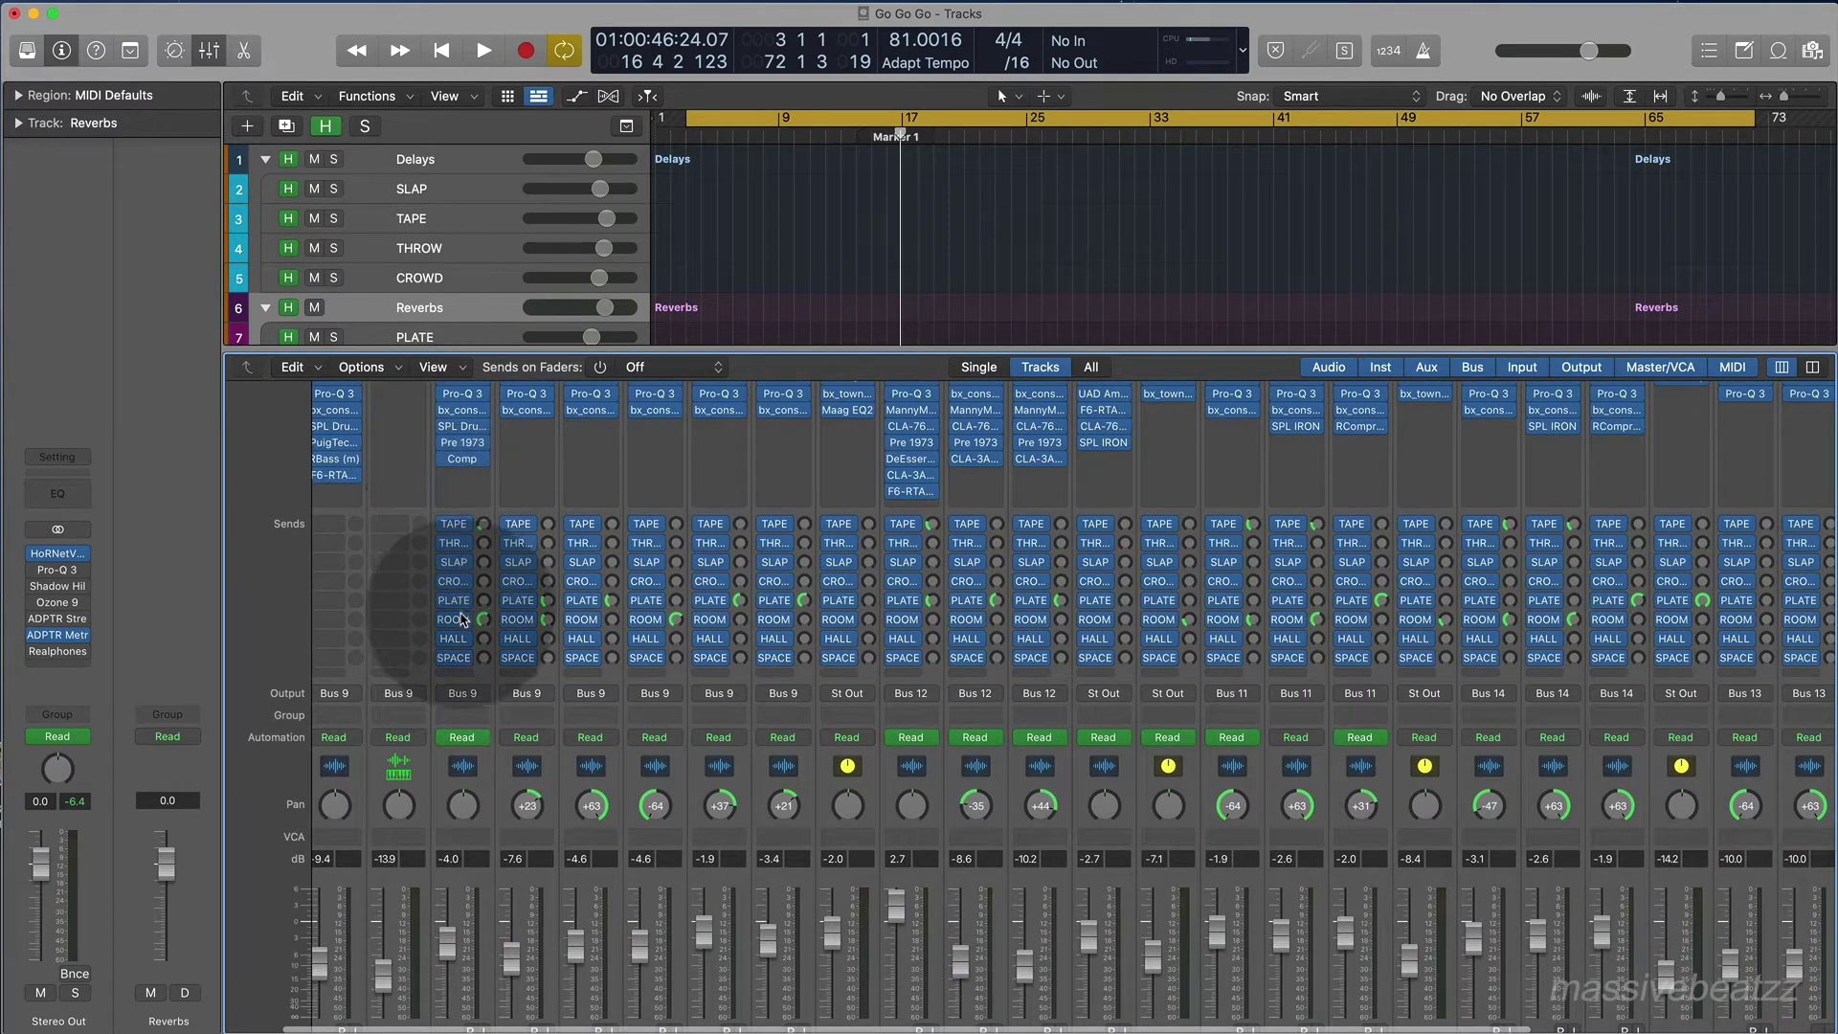
# Examine the audio effects and the delay and reverb sends across the drum, vocal and instrument channels in the mixer.
pyautogui.scroll(3, 498, 594)
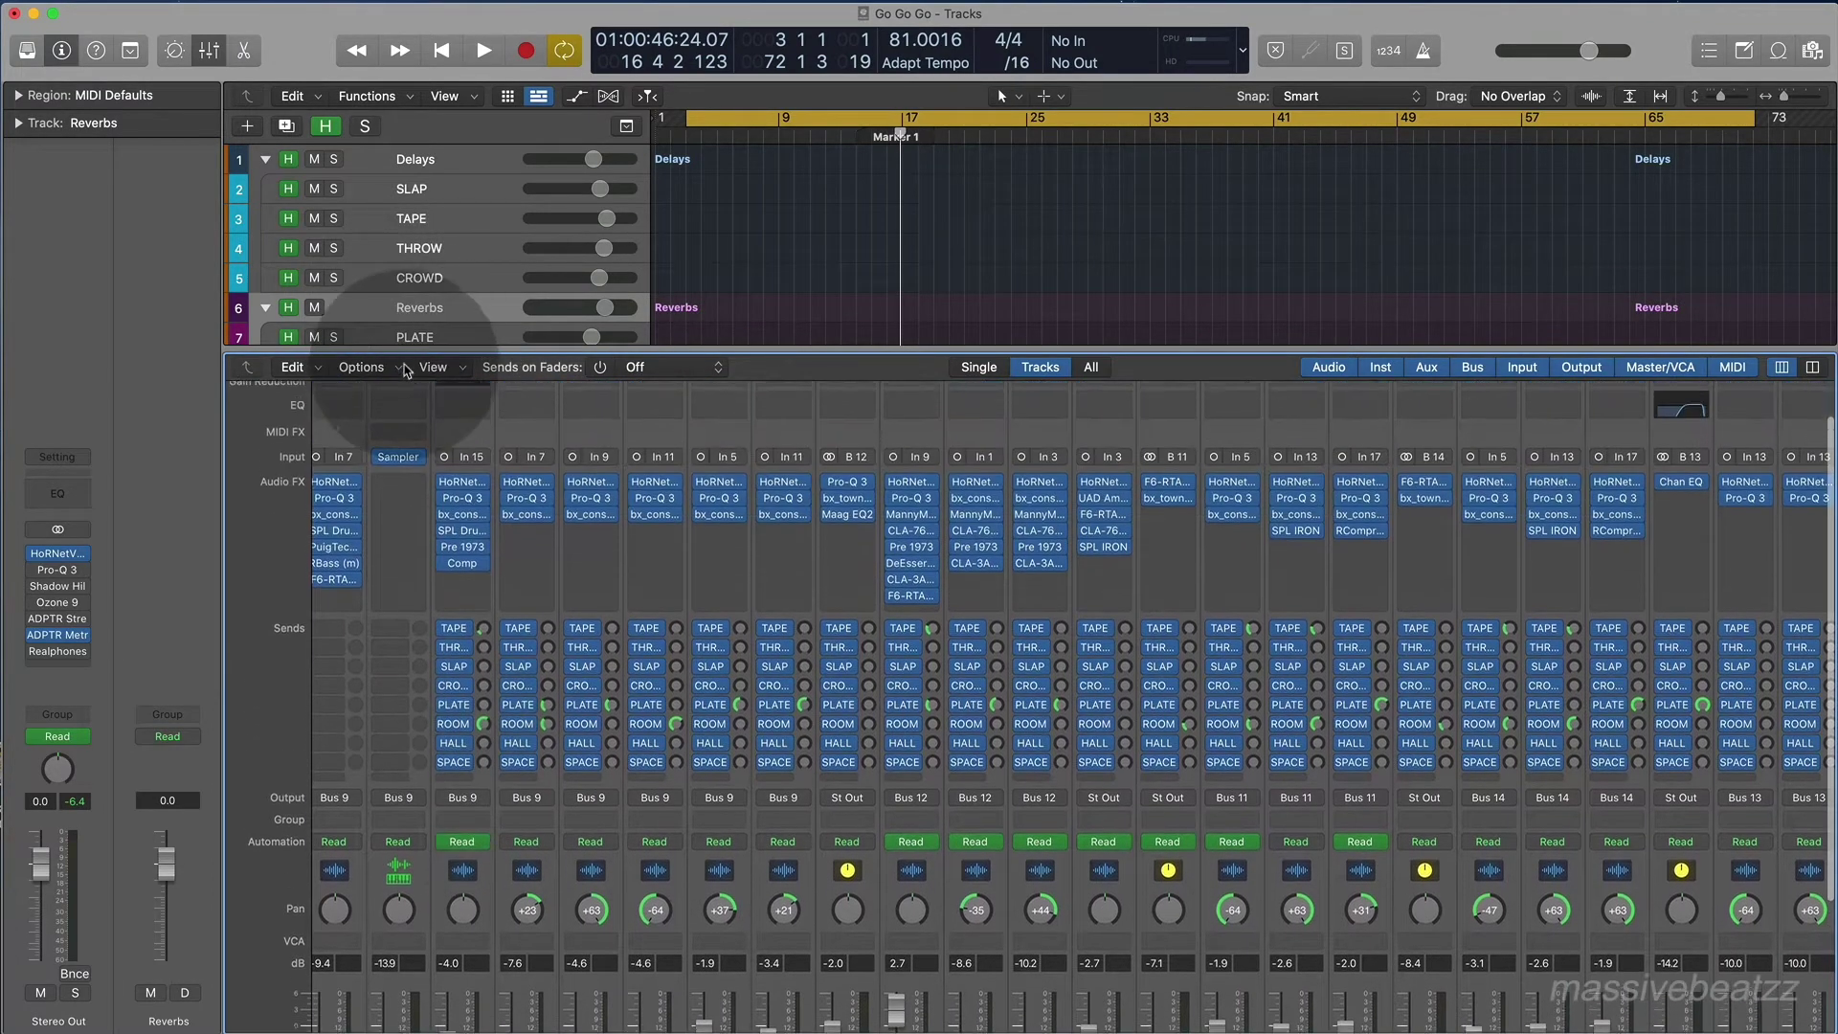
pyautogui.moveTo(536, 543)
pyautogui.scroll(-5, 535, 543)
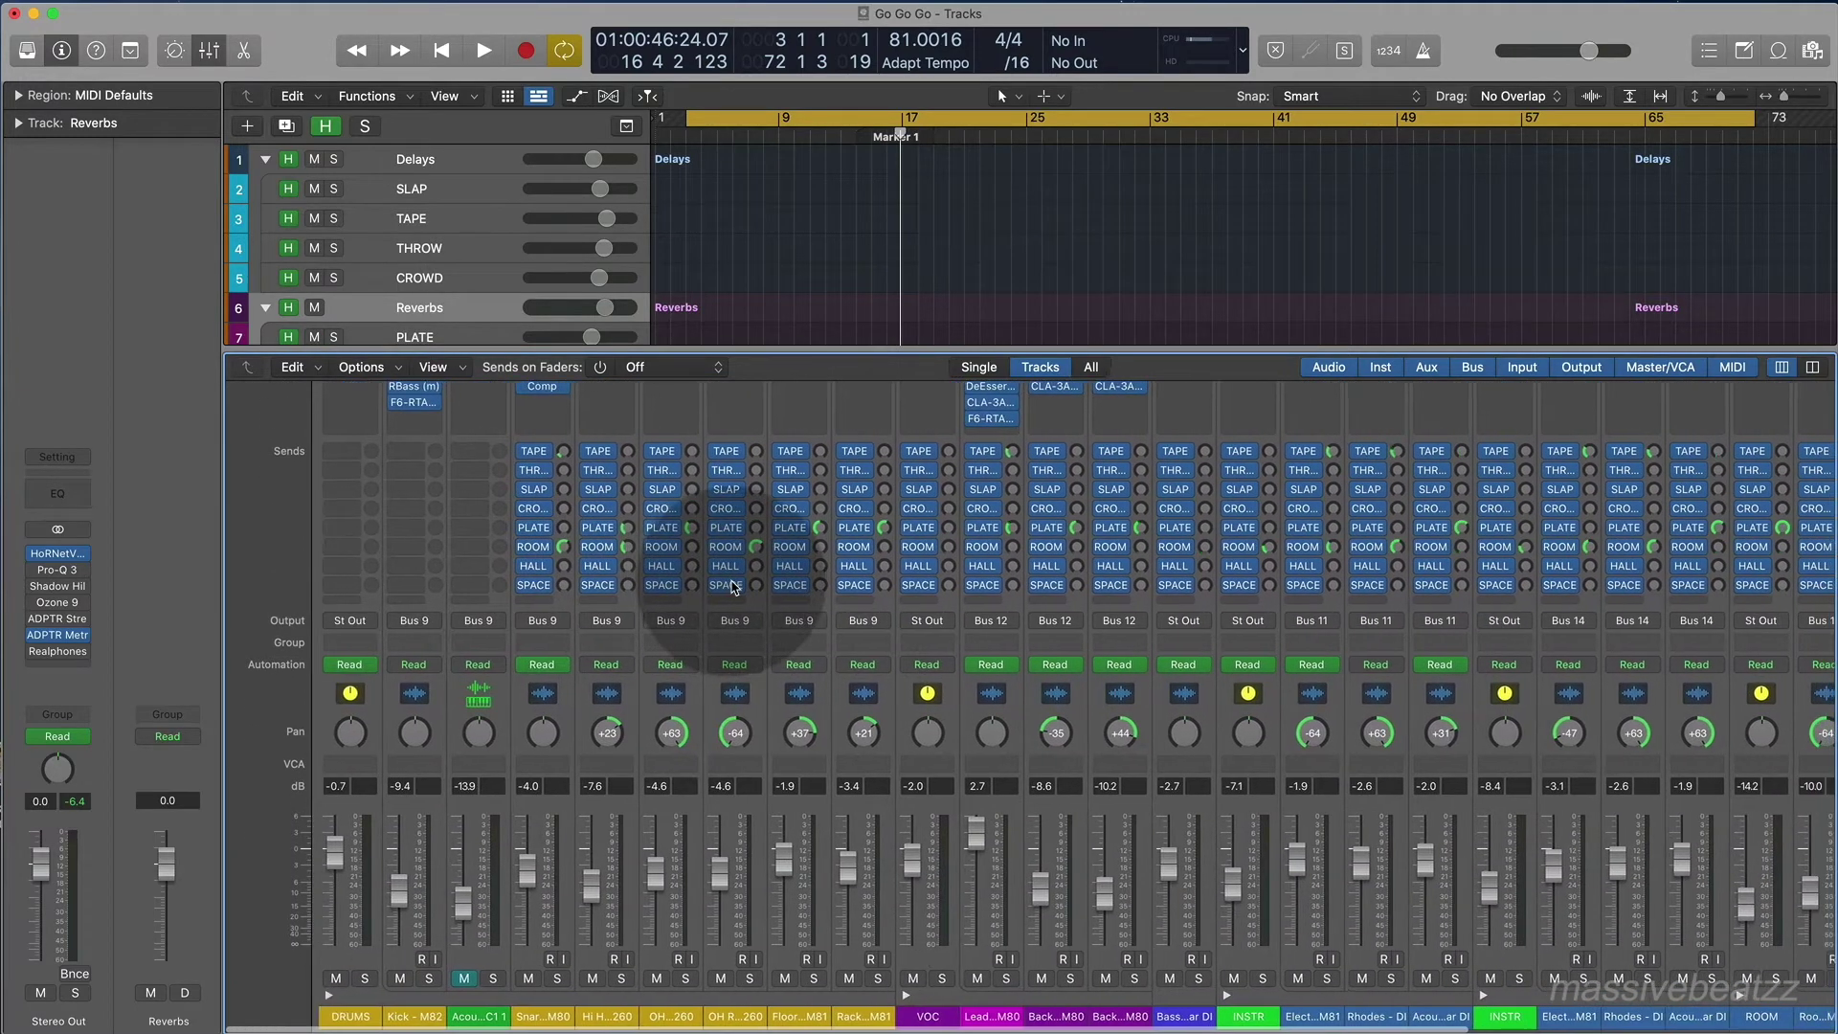
pyautogui.scroll(2, 387, 316)
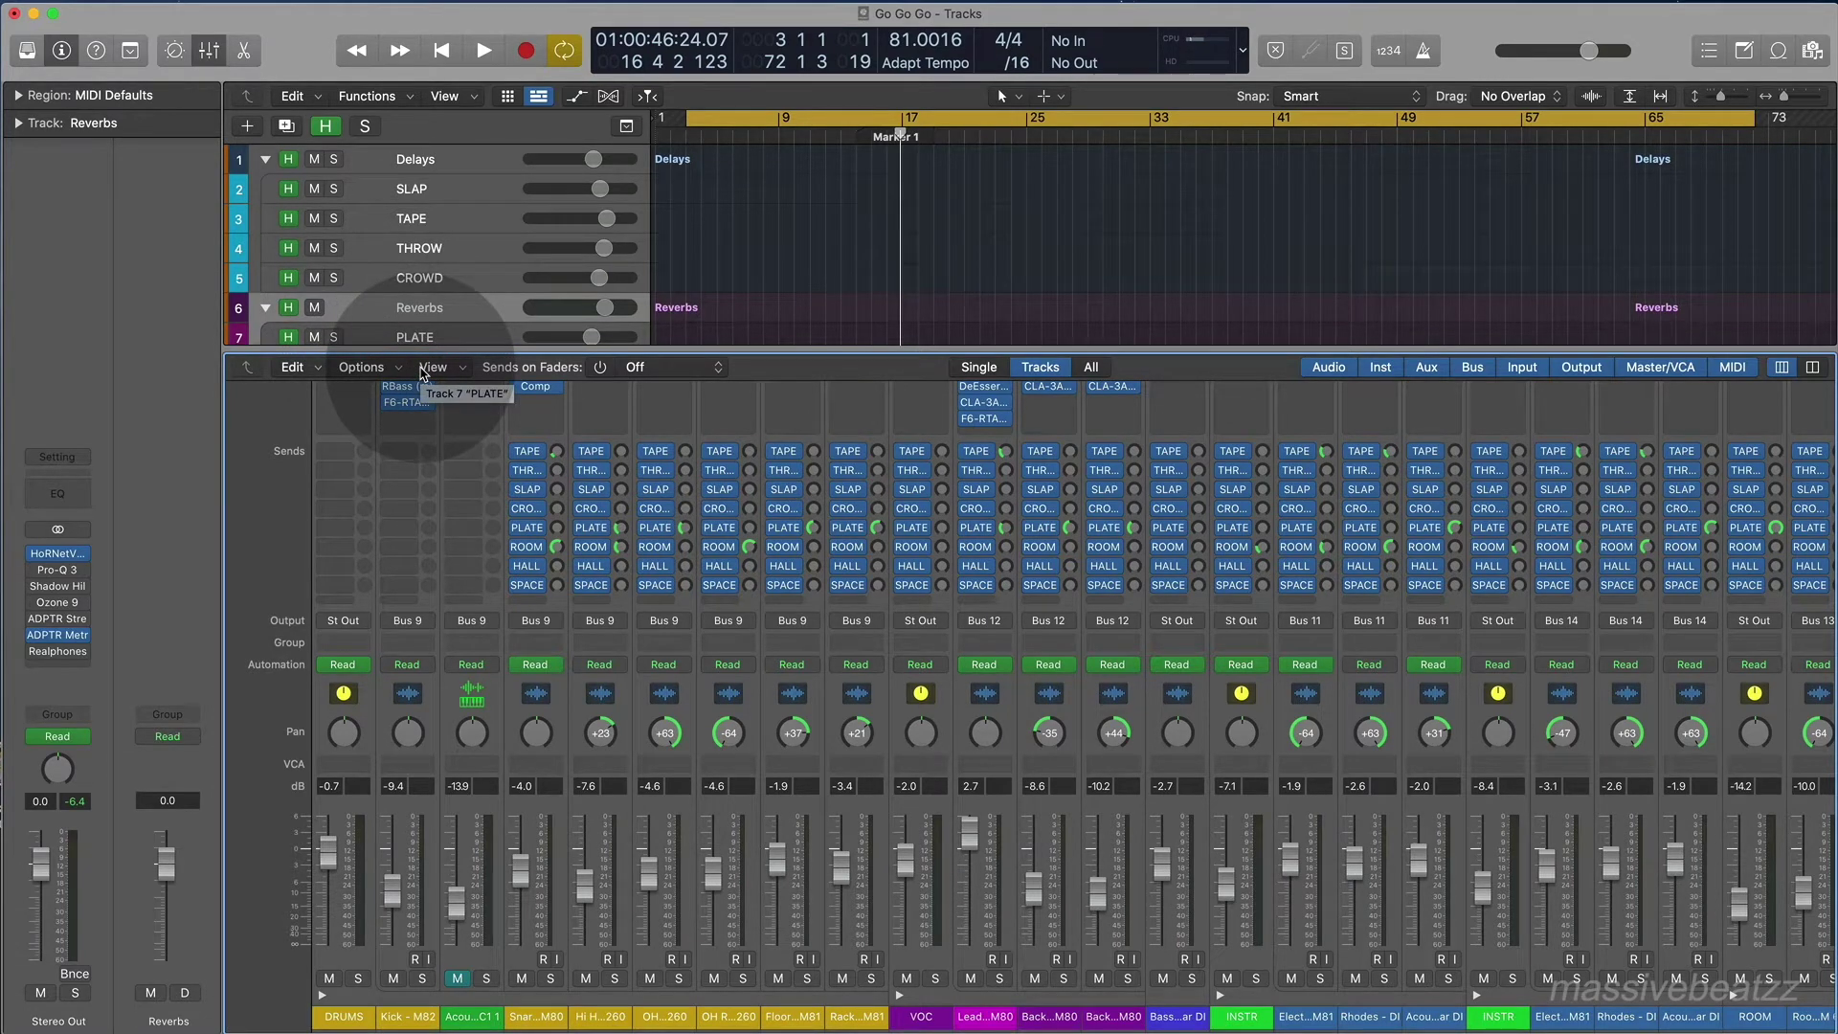
# Inspect the delay, reverb and group aux channels and their sends in a separate mixer window with audio and instrument channels hidden.
pyautogui.moveTo(287, 1029); pyautogui.dragTo(922, 107)
pyautogui.doubleClick(922, 107)
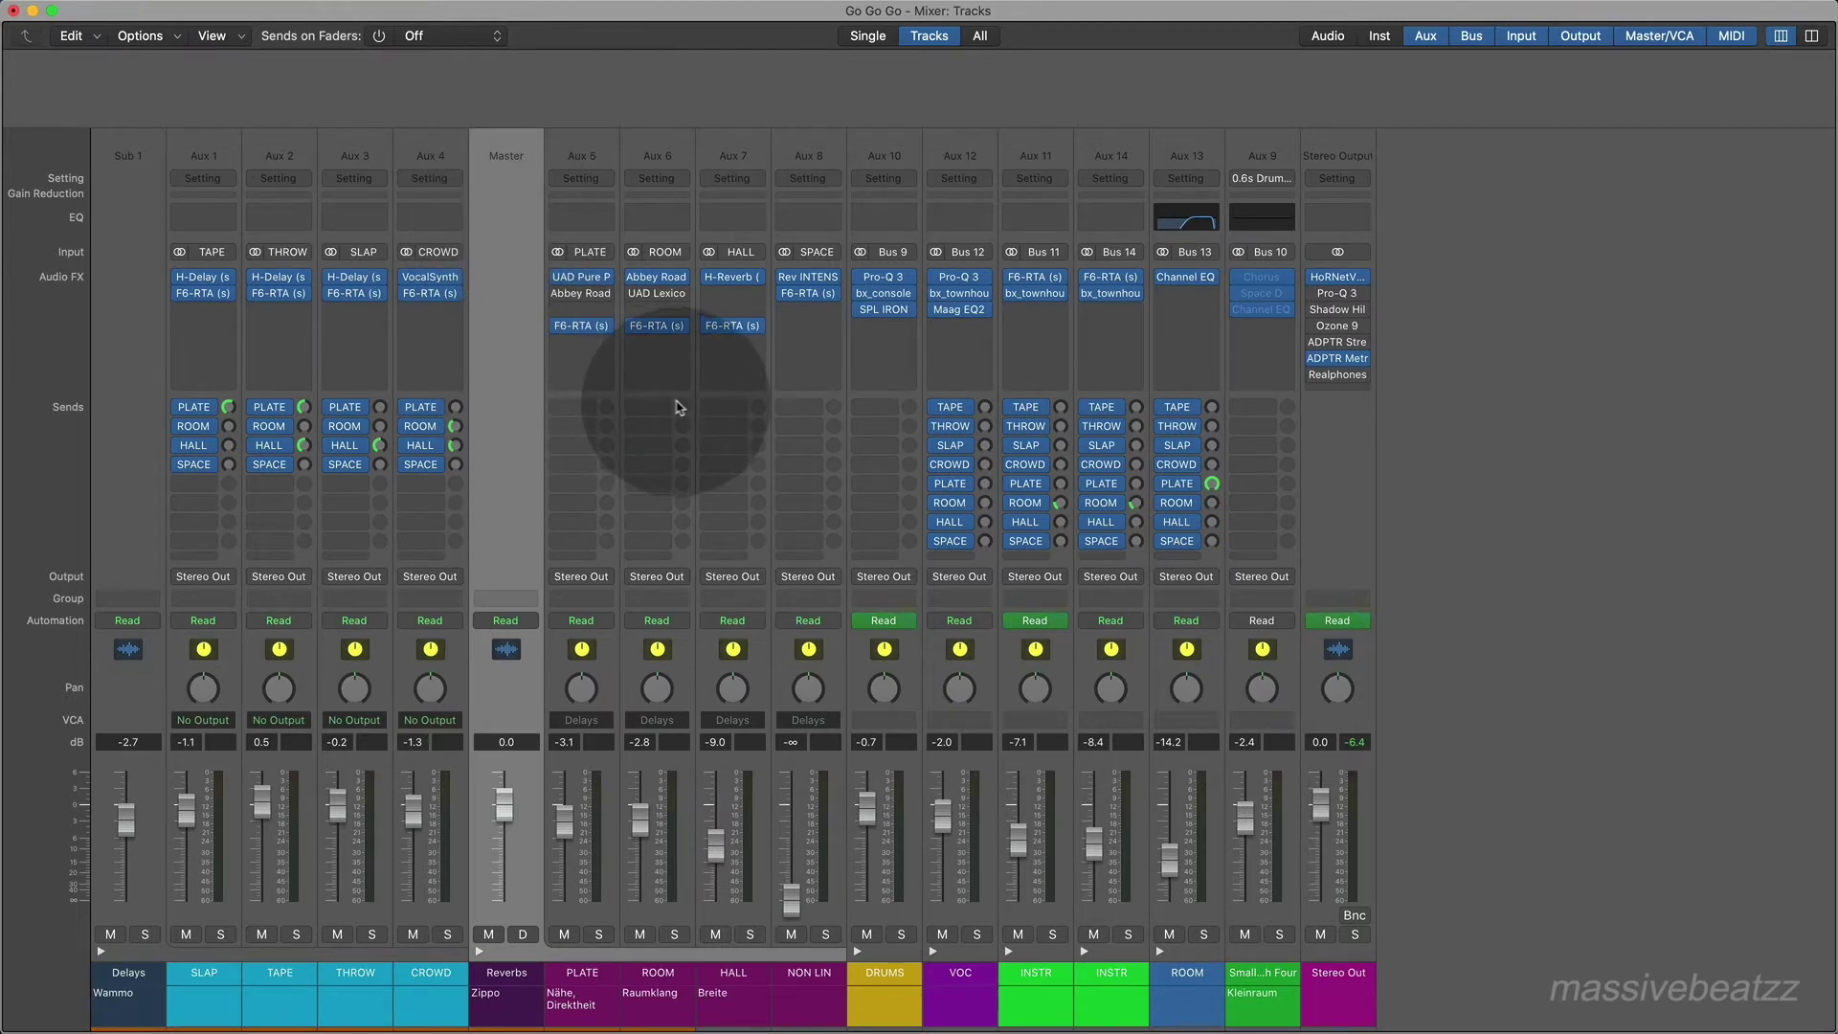
pyautogui.click(1353, 99)
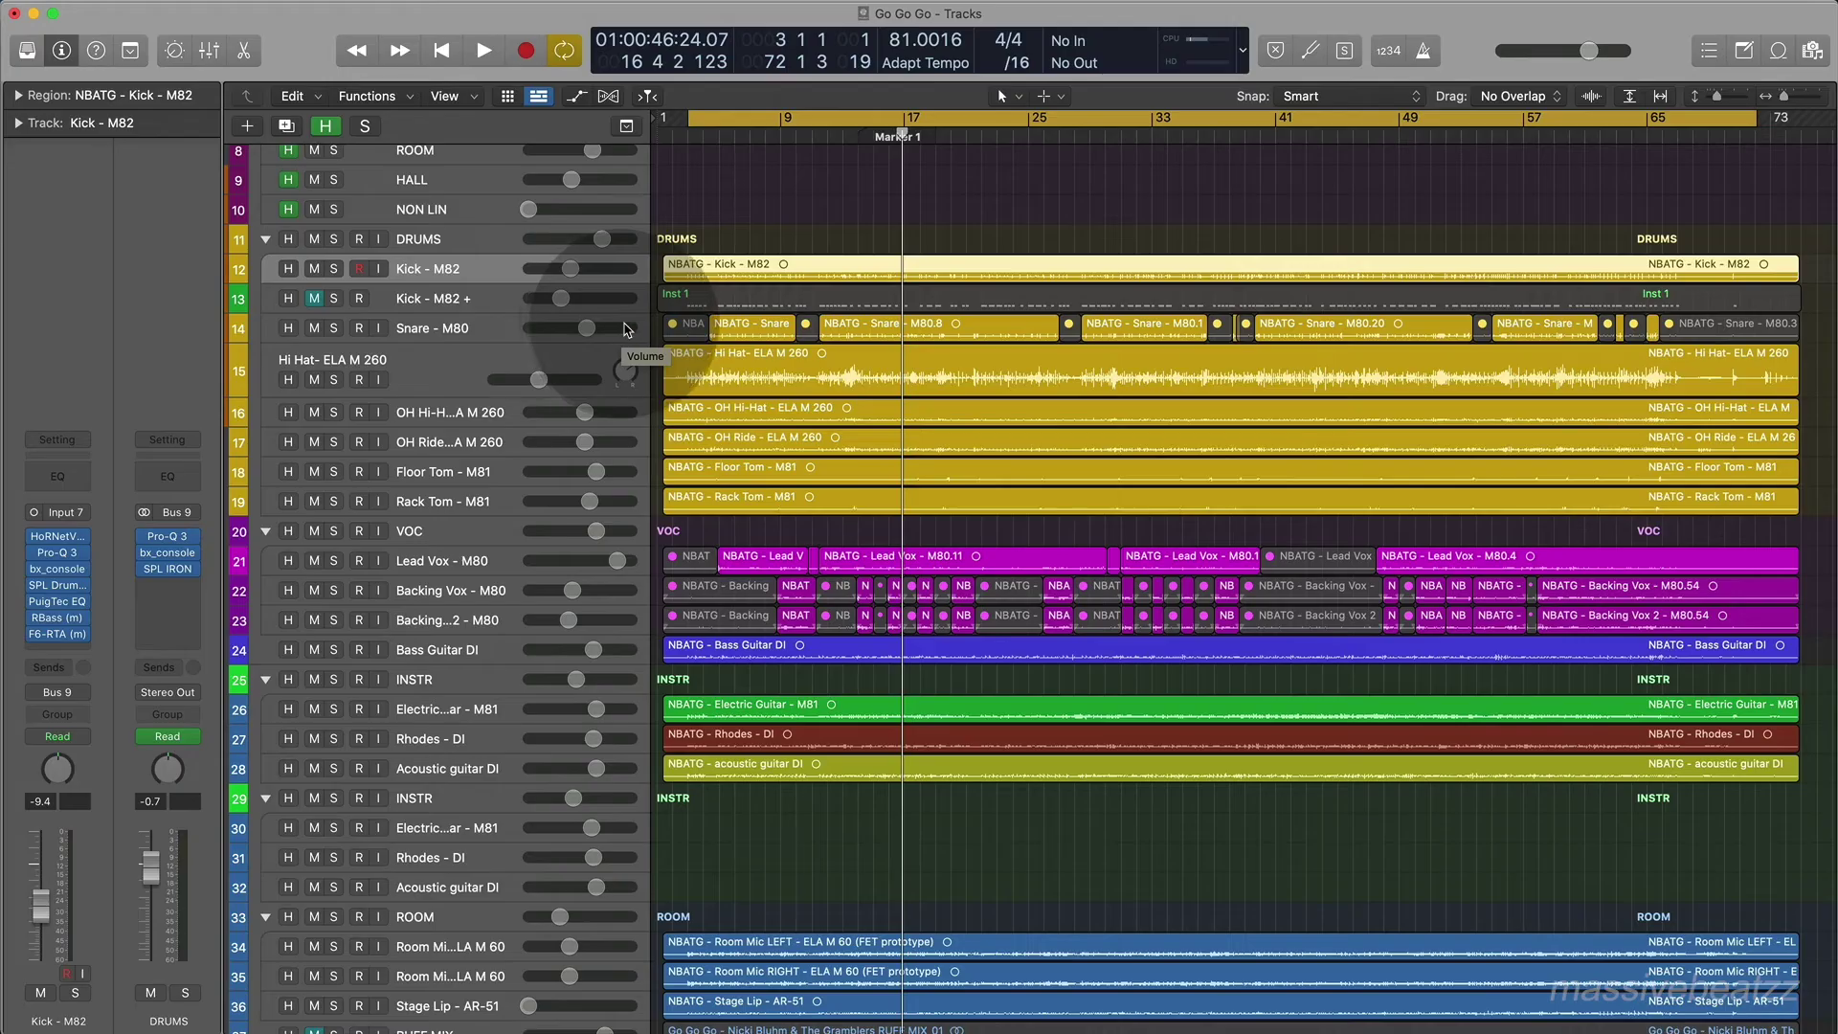
# Select the DRUMS stack and view its Pro-Q 3 equalizer, closing the plug-in when finished.
pyautogui.click(459, 241)
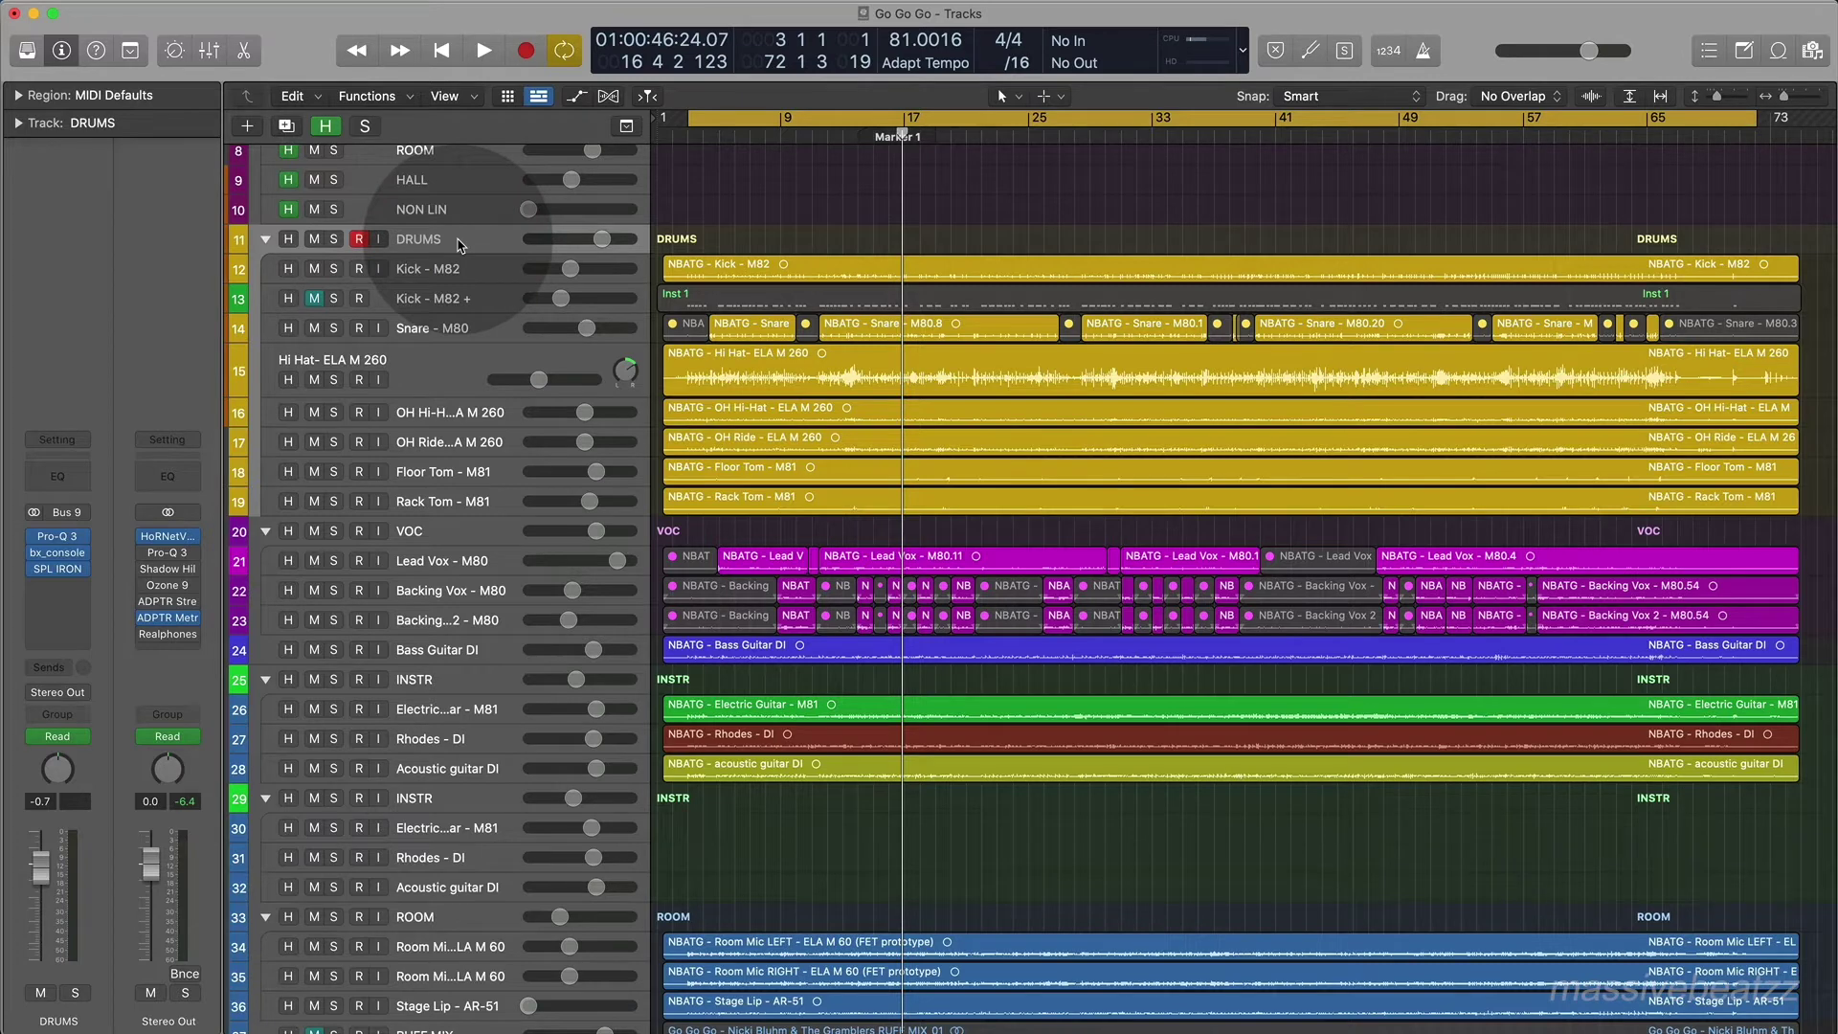
pyautogui.click(55, 540)
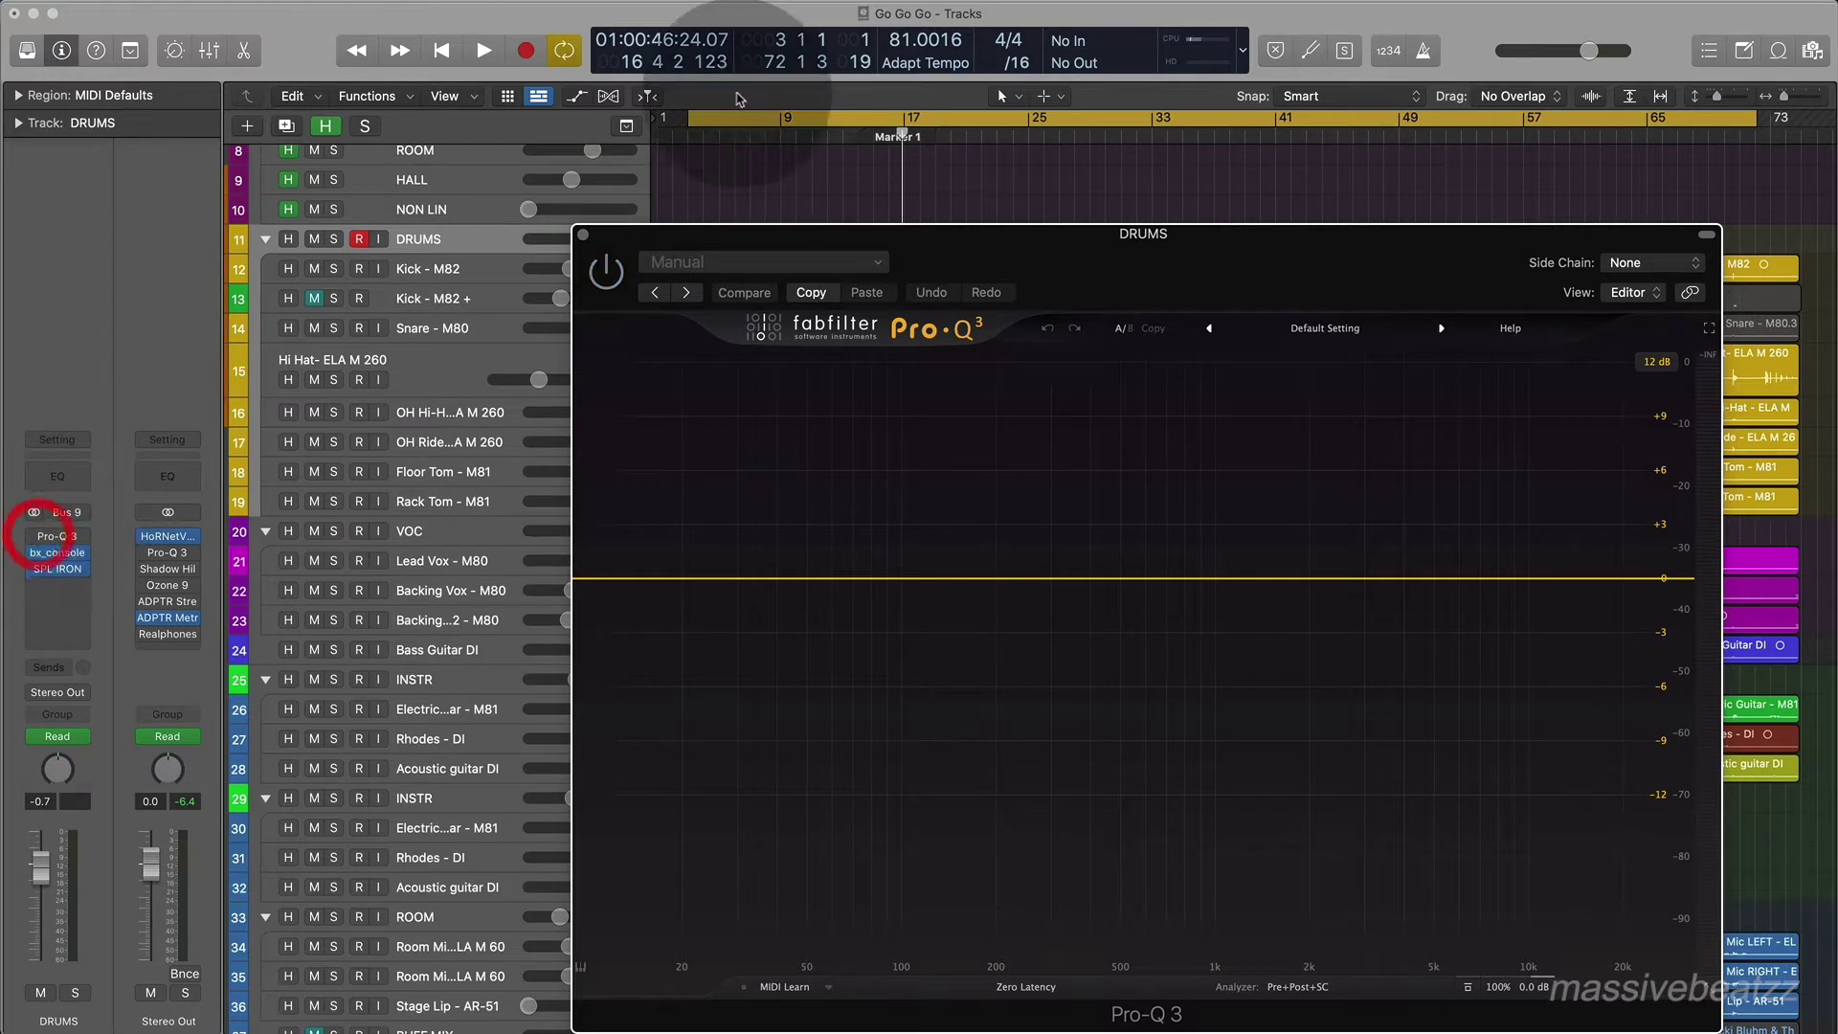
pyautogui.click(583, 235)
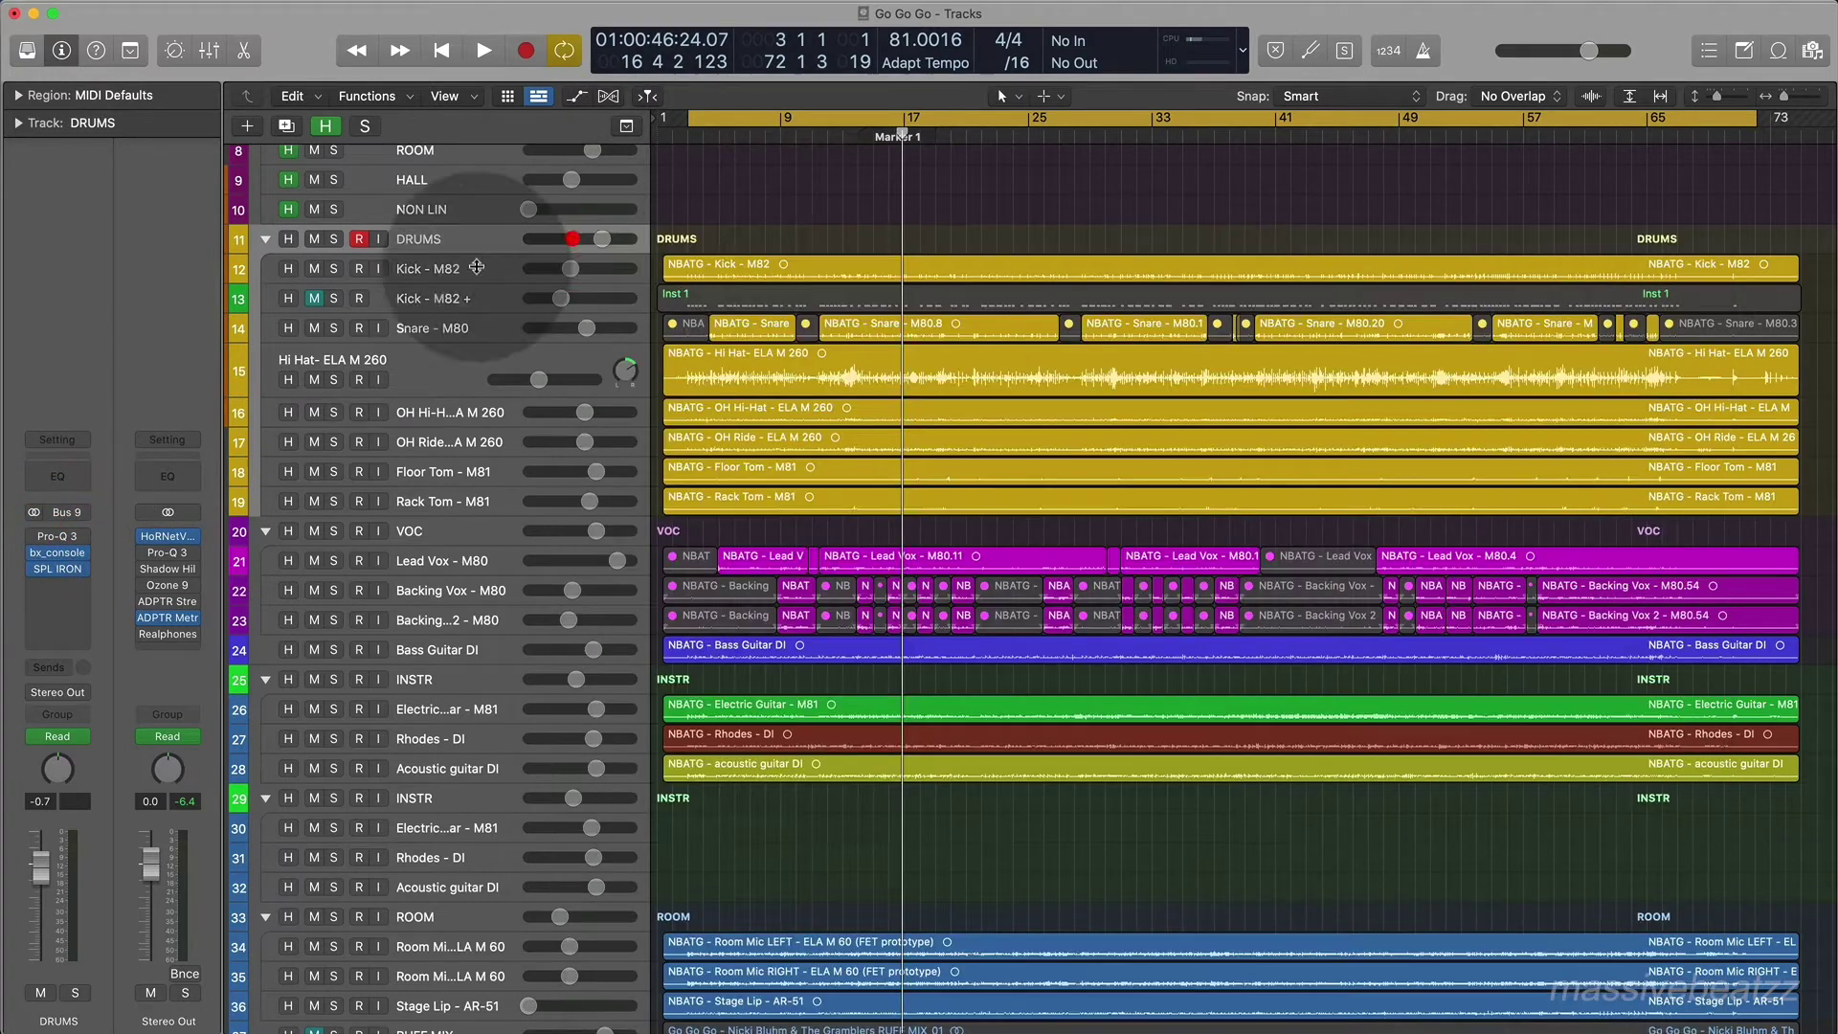
# Inspect the bx_console SSL 4000 E on the DRUMS stack, focusing on its low-pass filter, and close it.
pyautogui.click(59, 553)
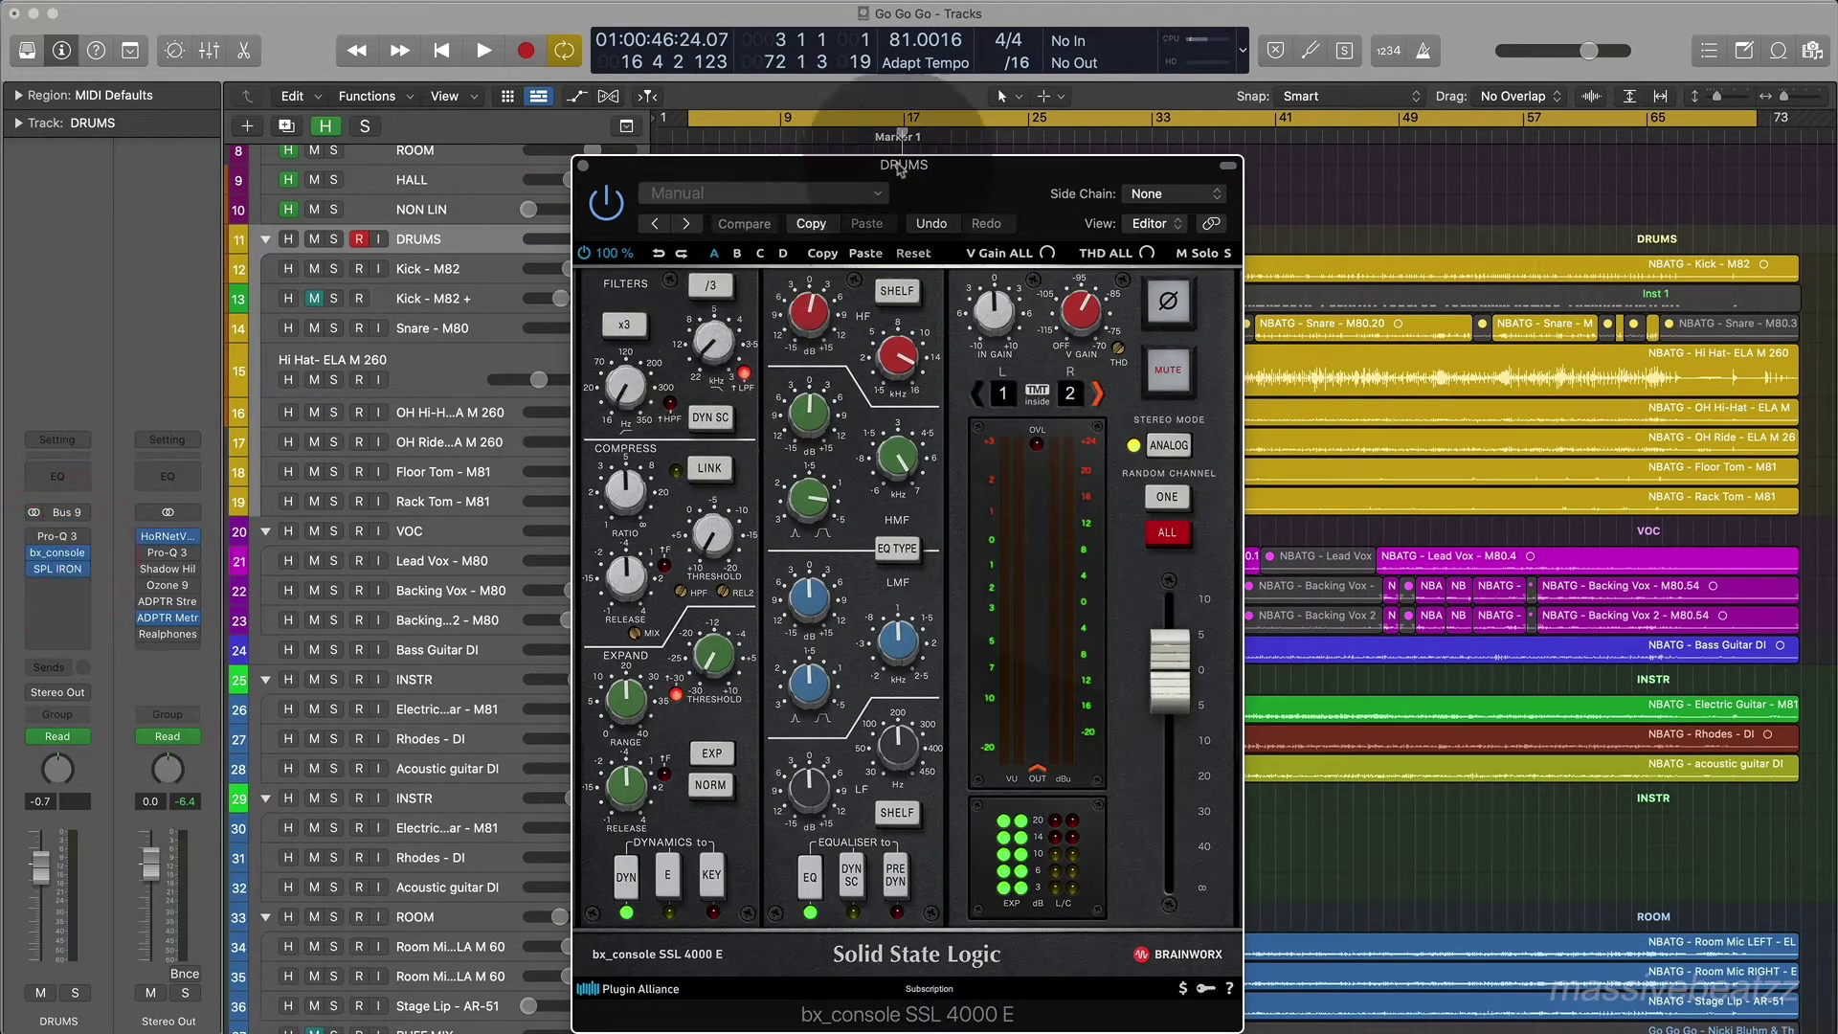
pyautogui.moveTo(957, 175); pyautogui.dragTo(650, 105)
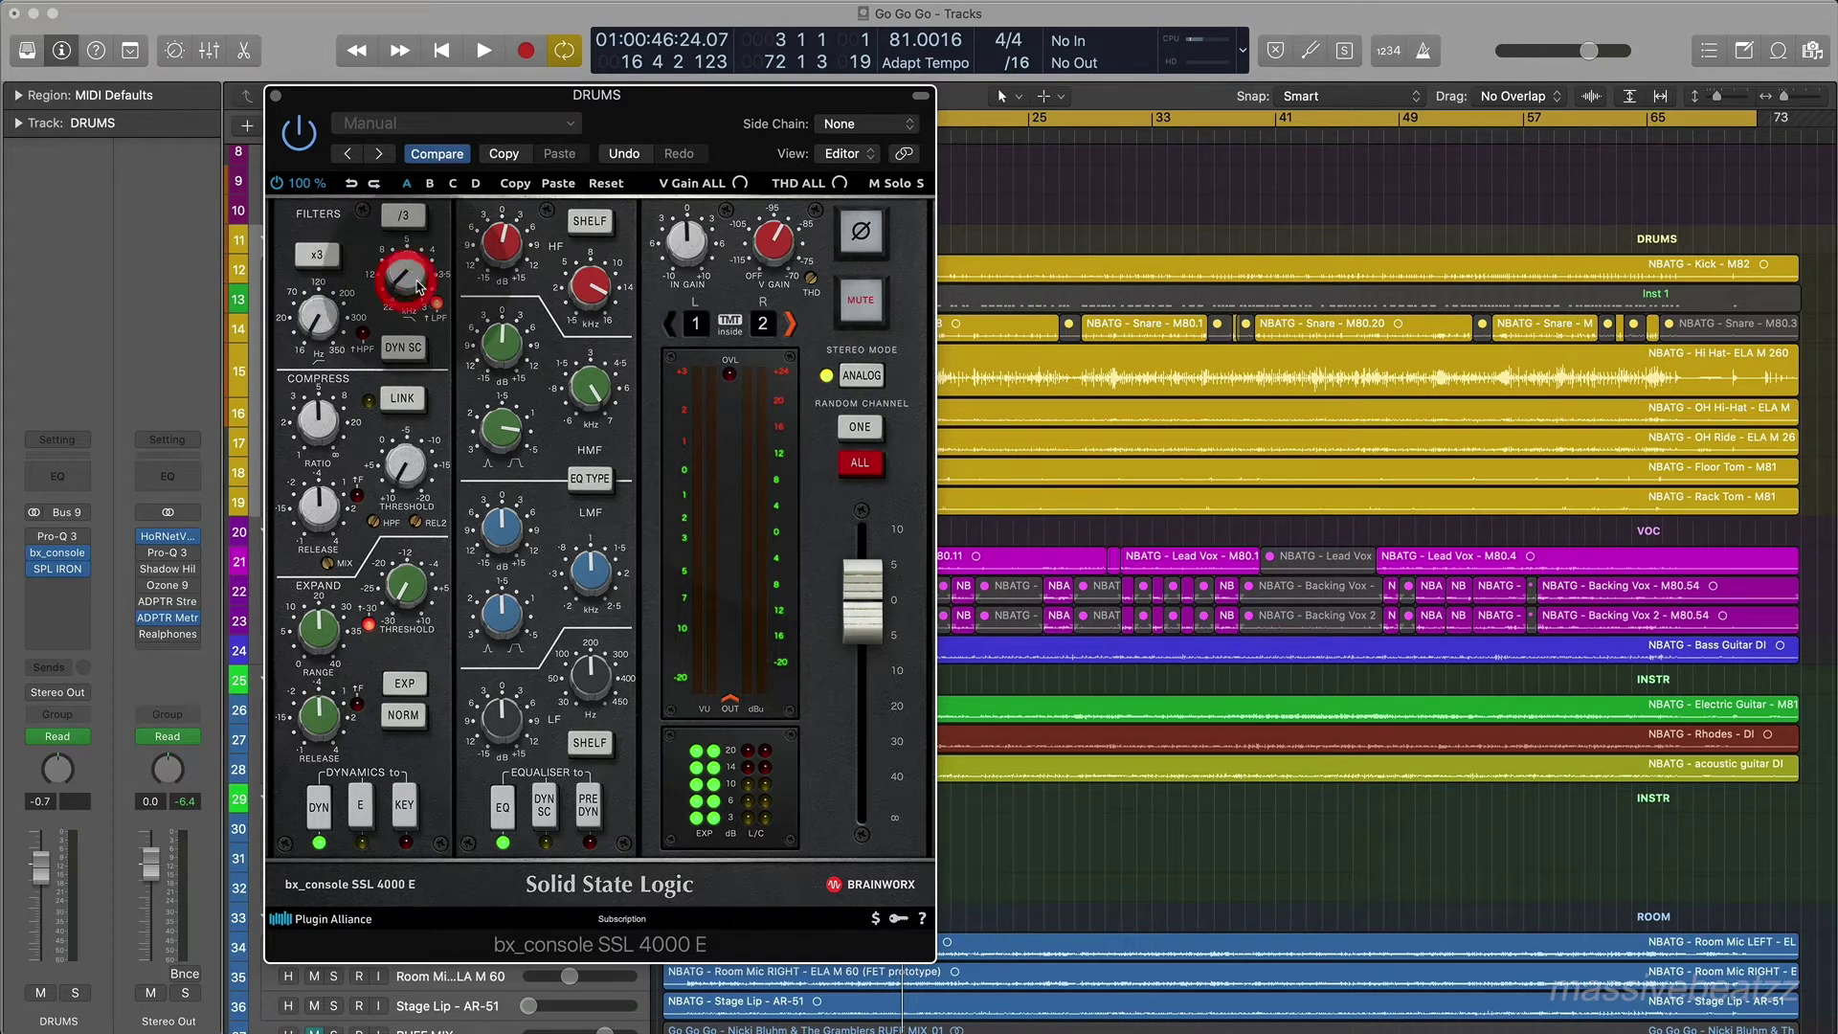
pyautogui.moveTo(410, 275); pyautogui.dragTo(392, 252)
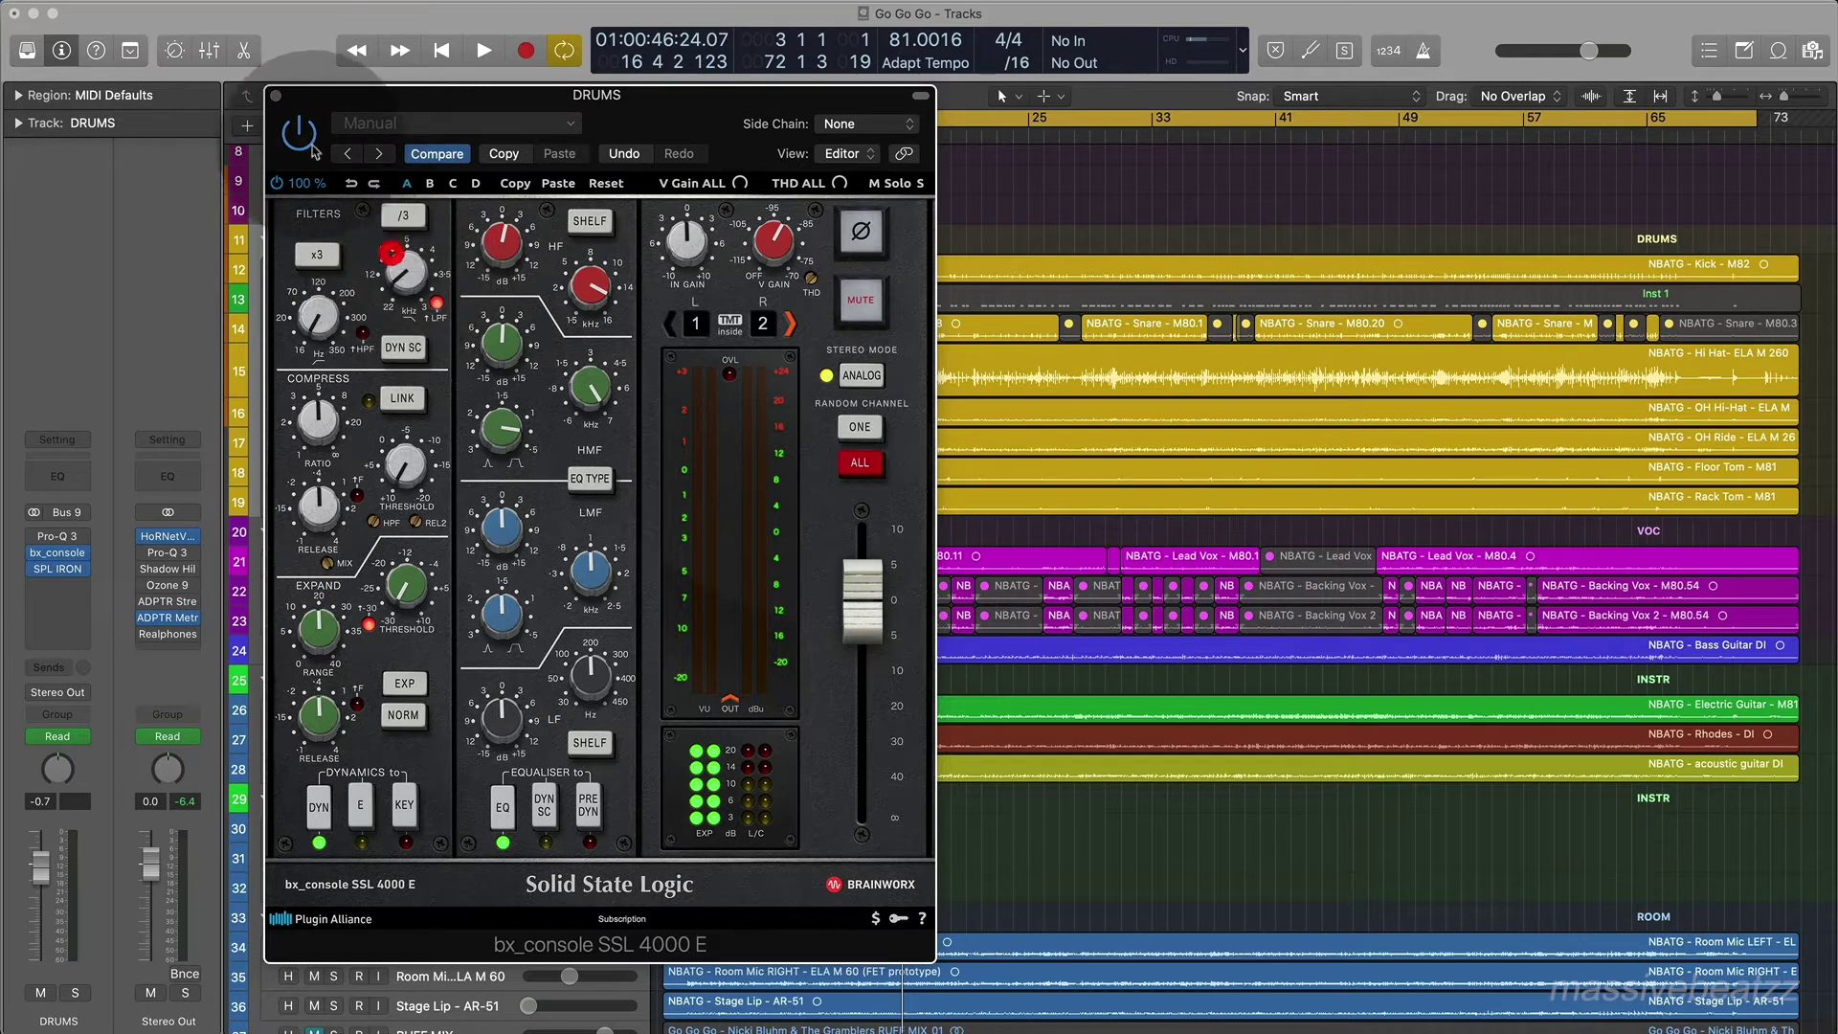
pyautogui.click(276, 97)
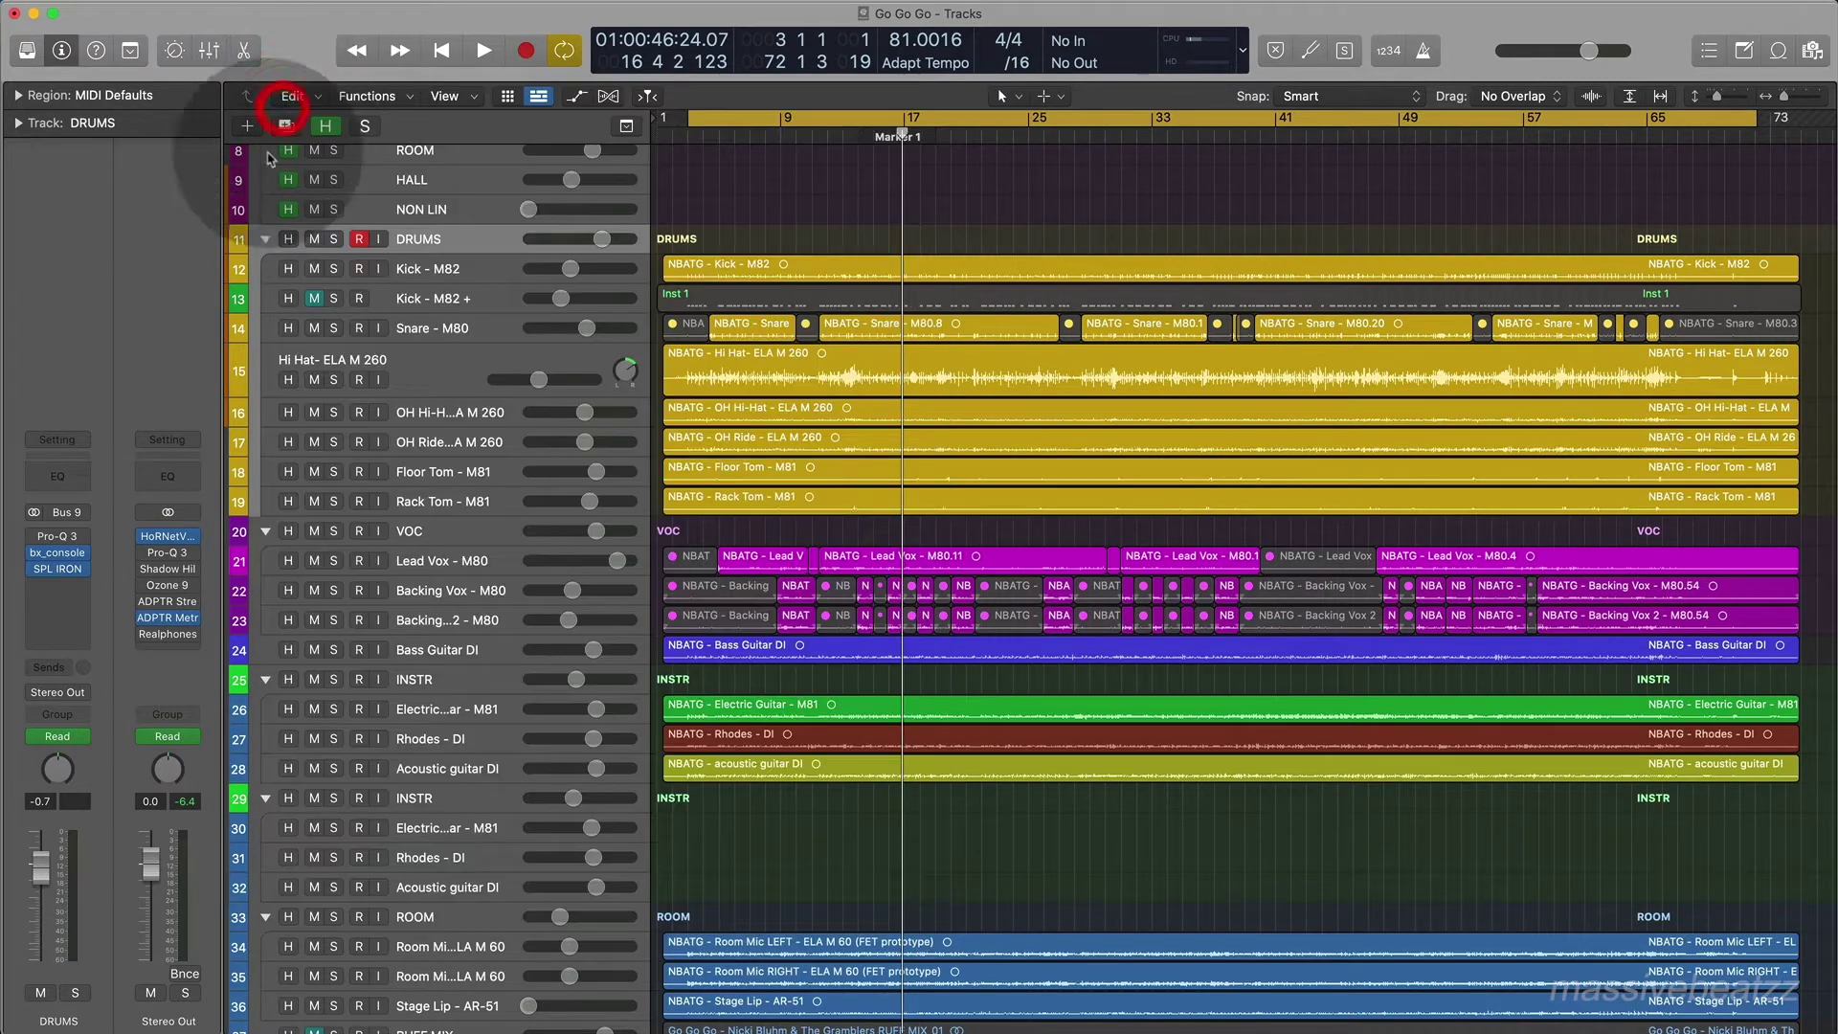
# Review the SPL IRON compressor on the DRUMS stack with its 26 MR_Drums Buss preset and close it.
pyautogui.click(59, 569)
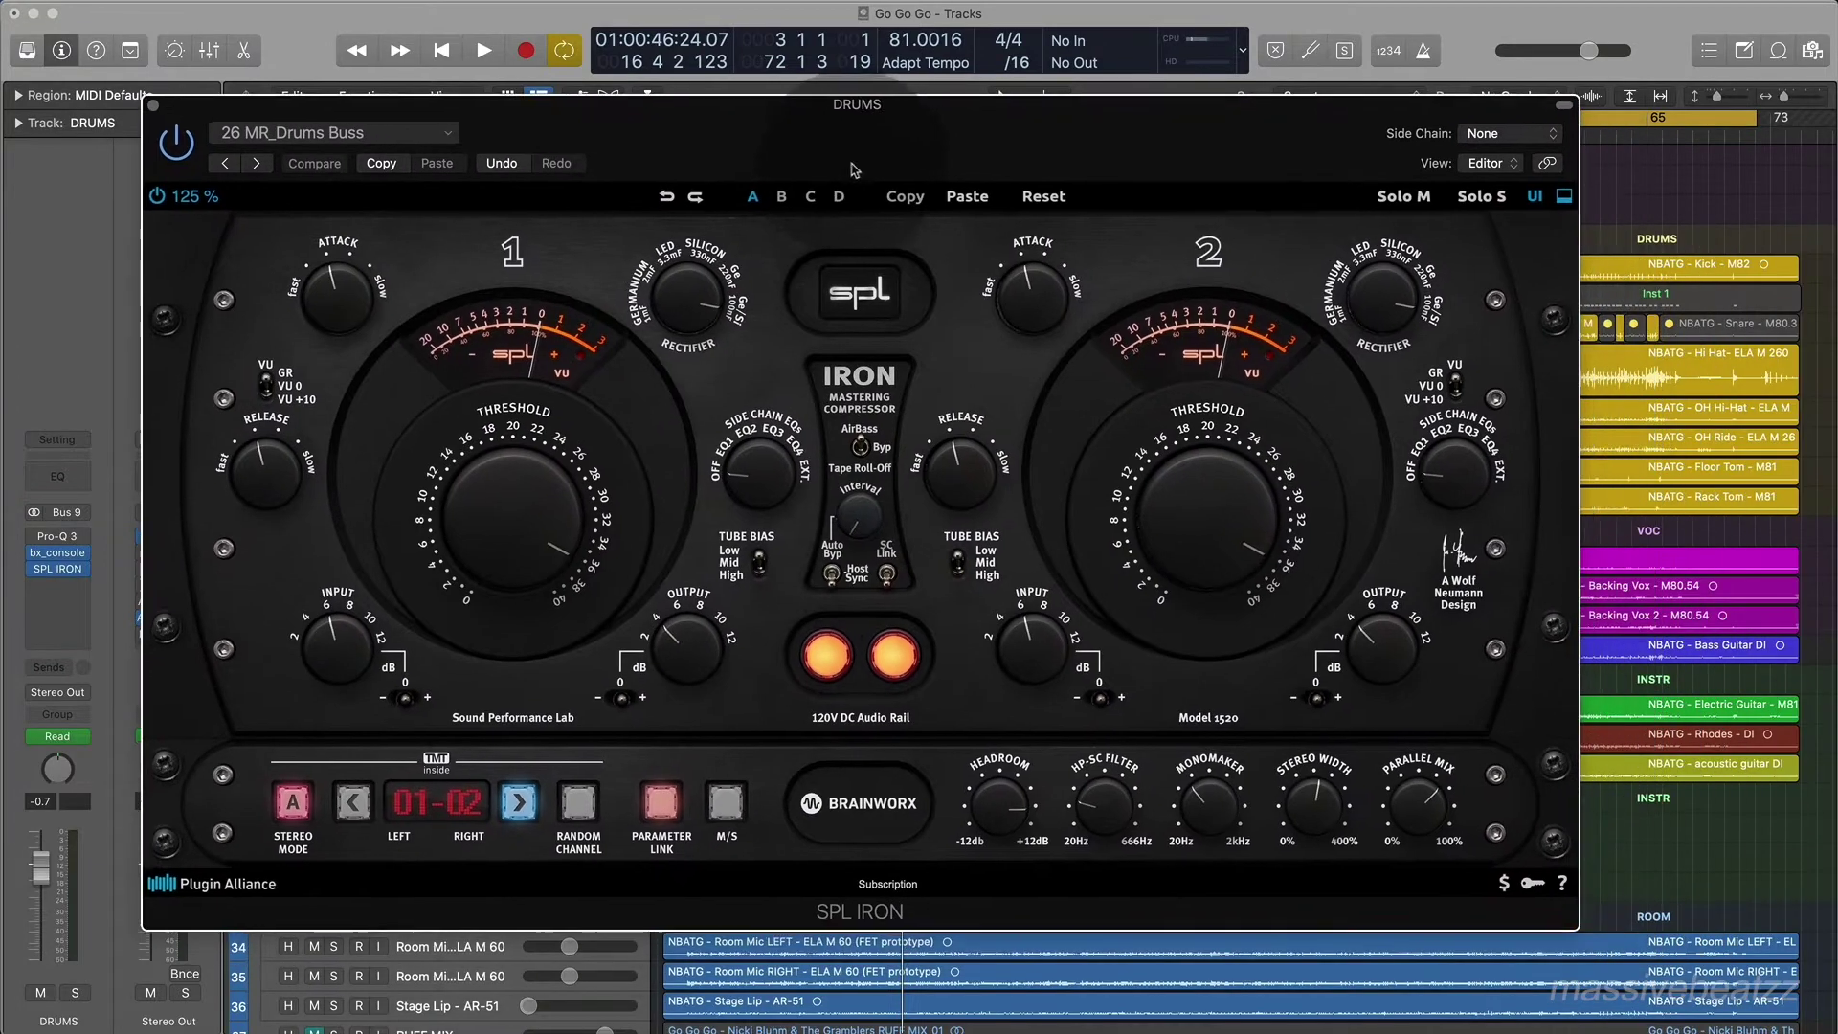
pyautogui.click(854, 170)
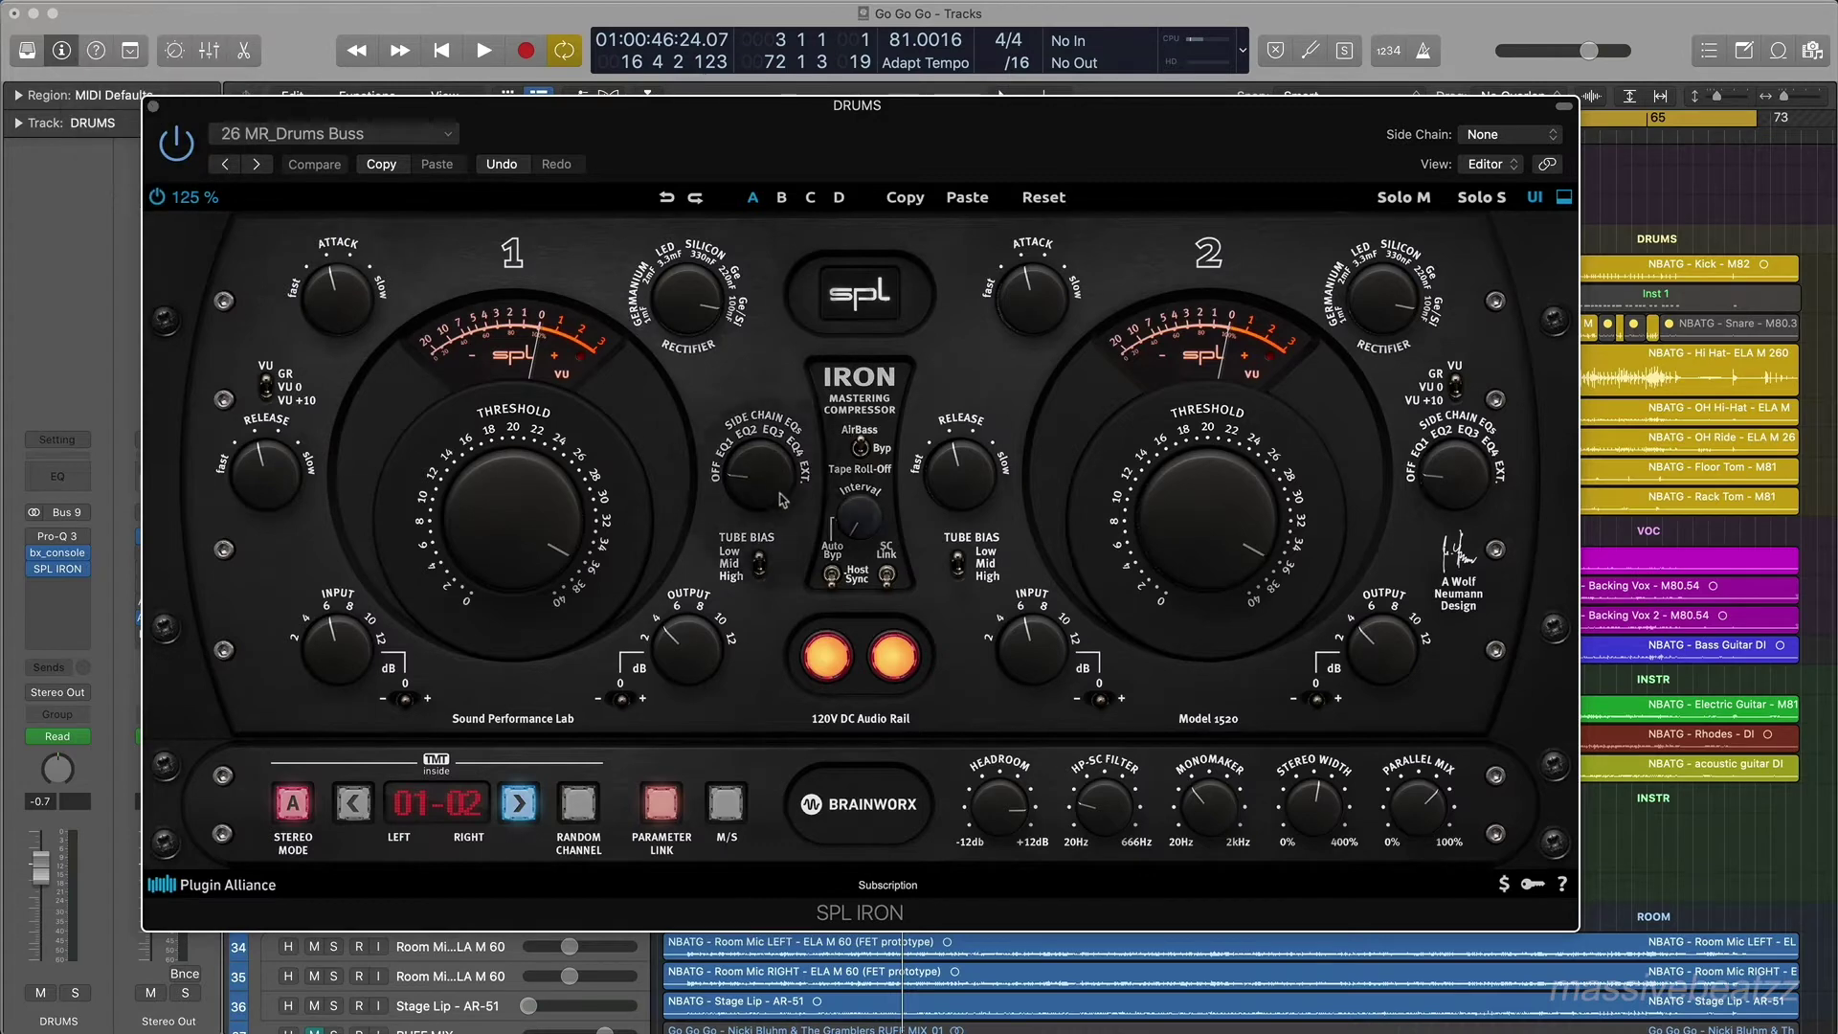
pyautogui.click(154, 107)
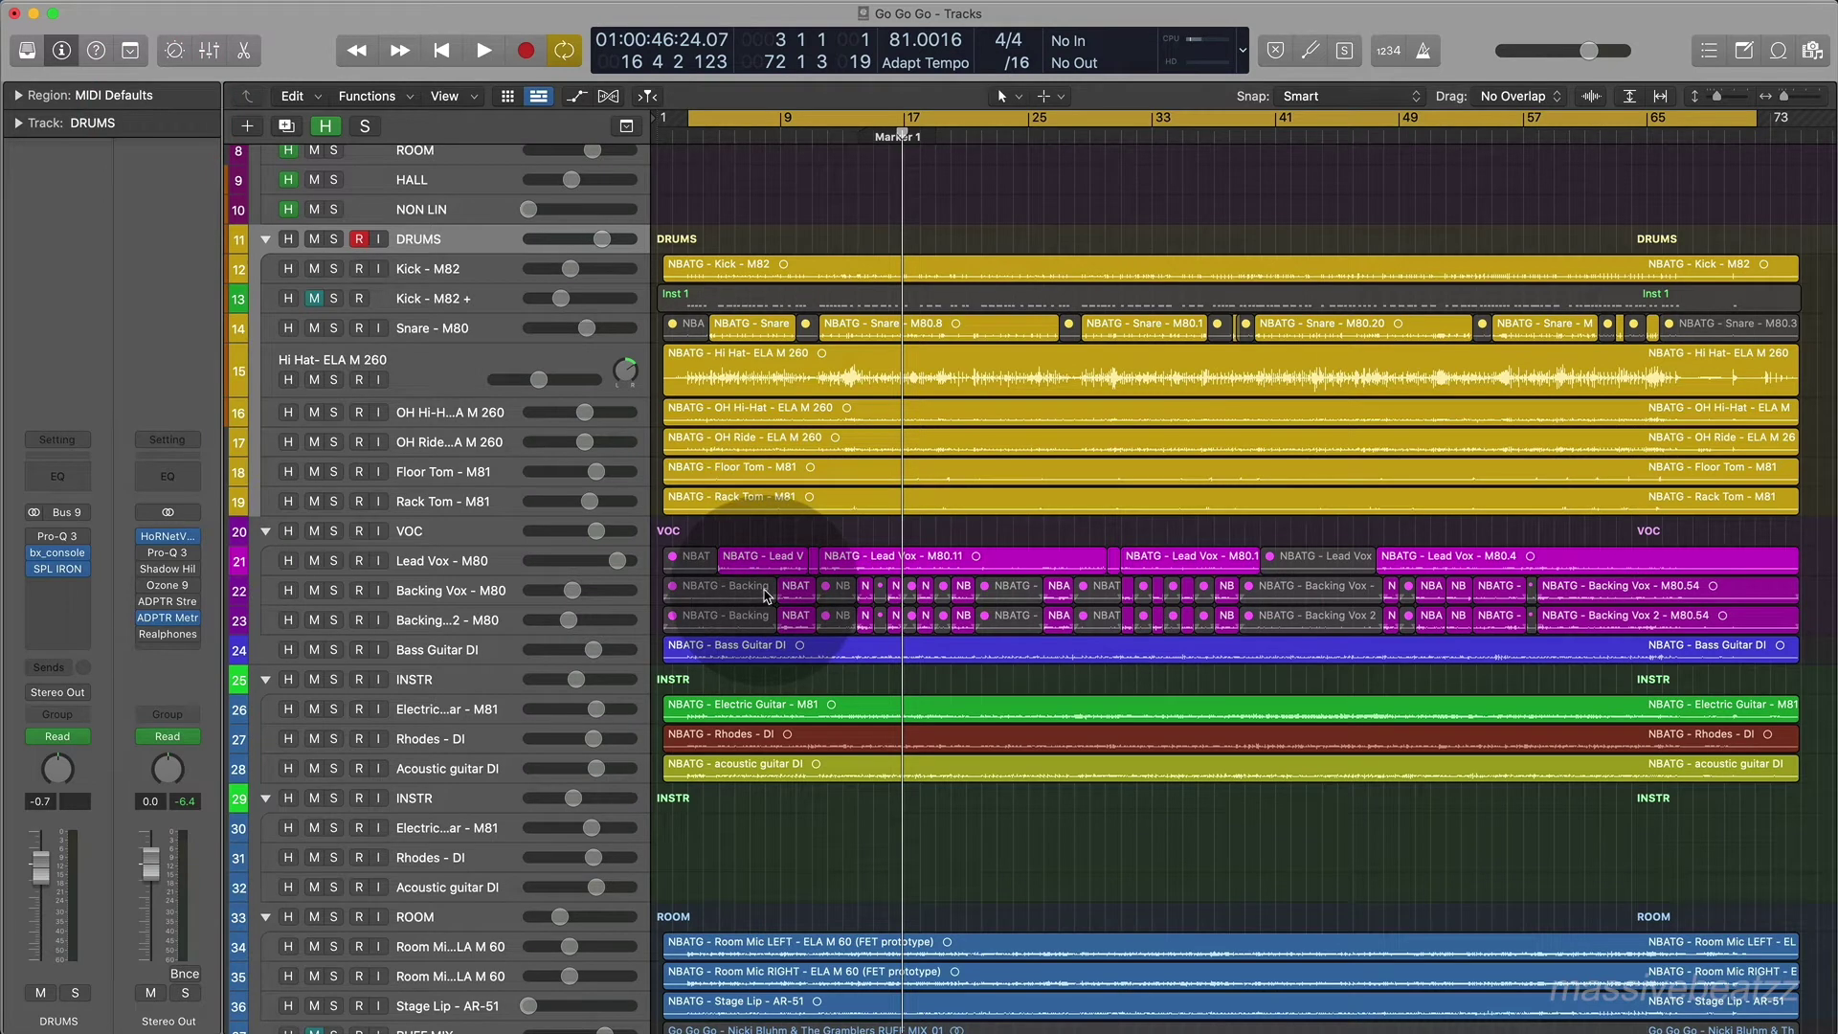
# Select the Kick - M82 track and examine the dynamic low-mid cut in its Pro-Q 3 equalizer.
pyautogui.click(466, 276)
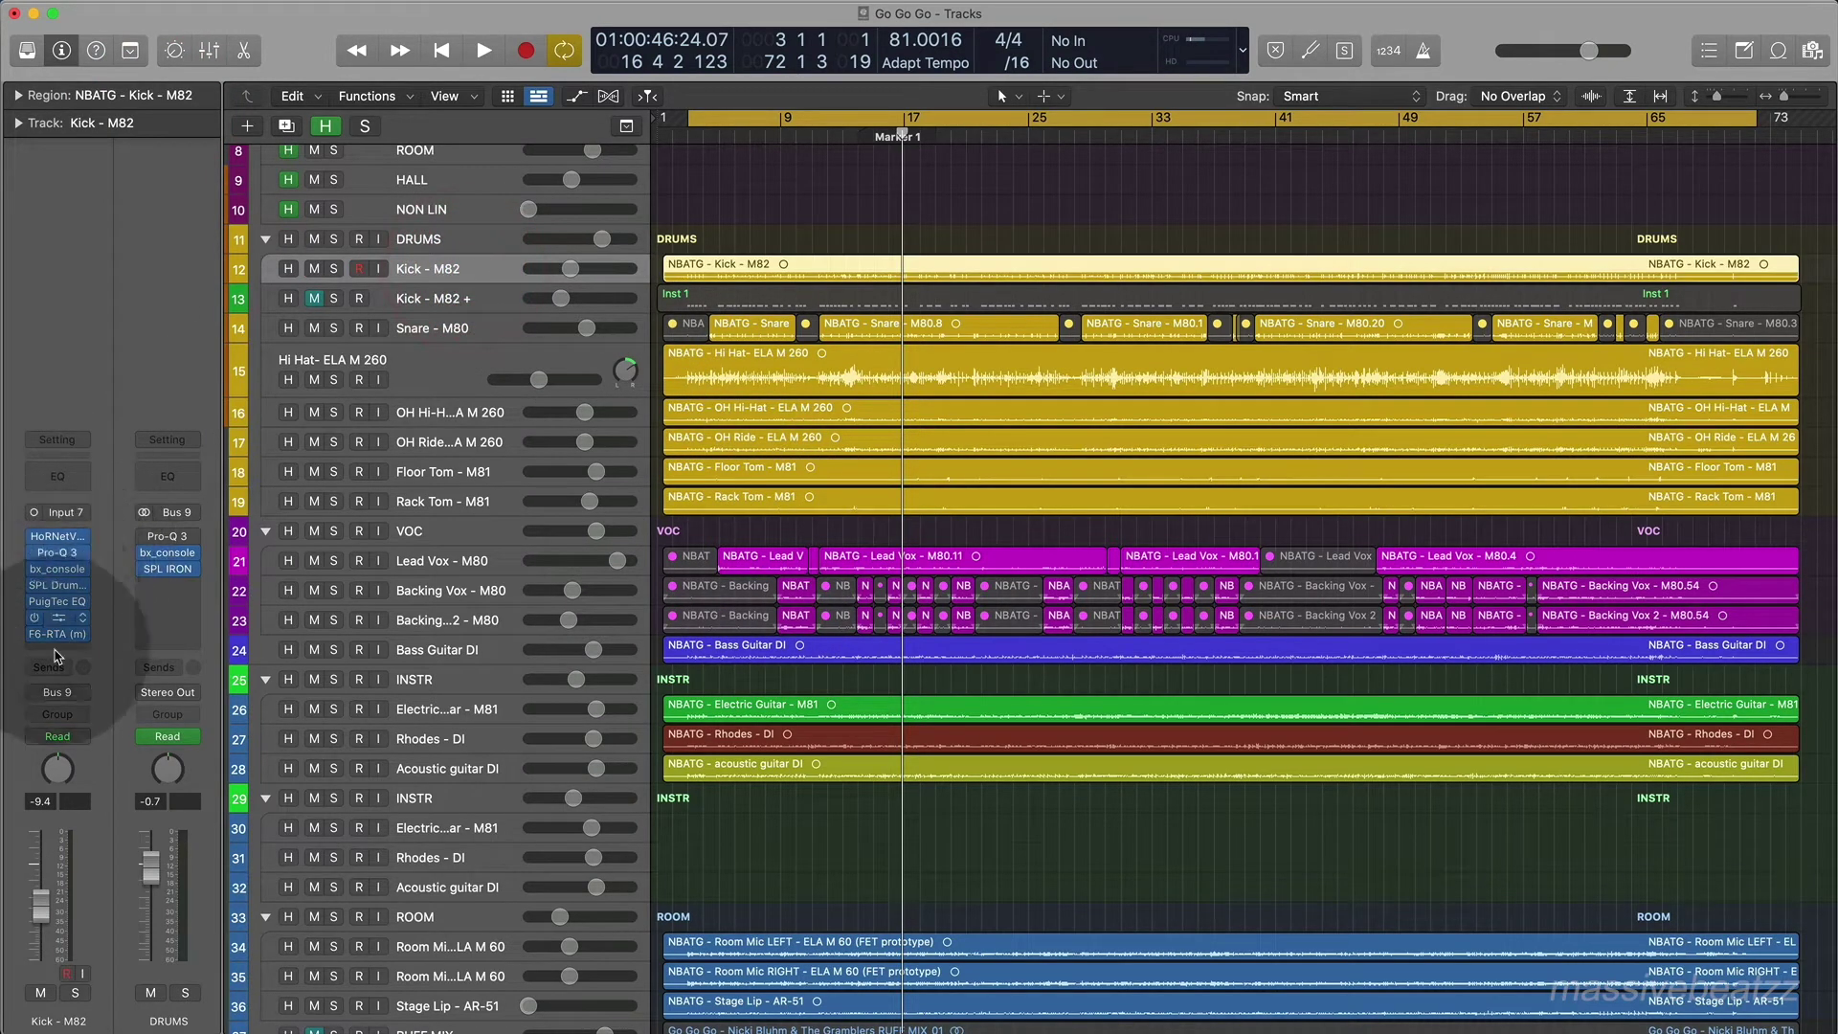
pyautogui.click(57, 552)
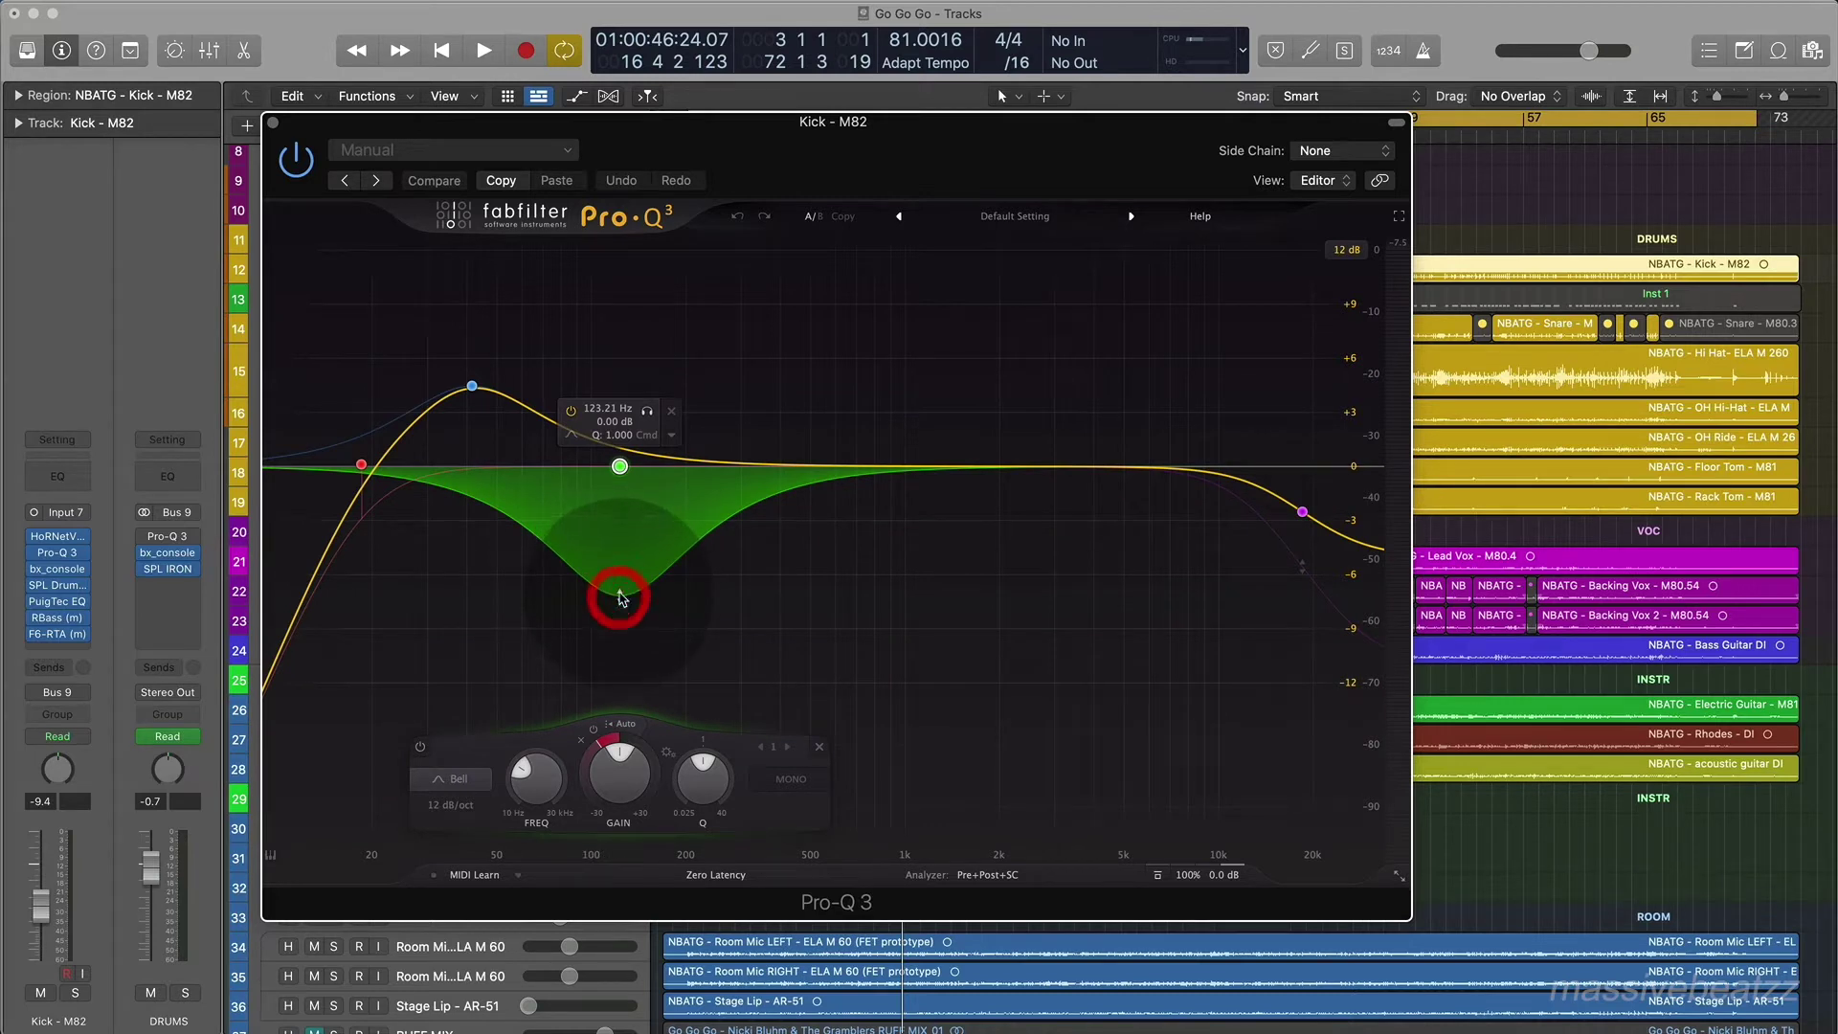
pyautogui.moveTo(623, 598); pyautogui.dragTo(622, 591)
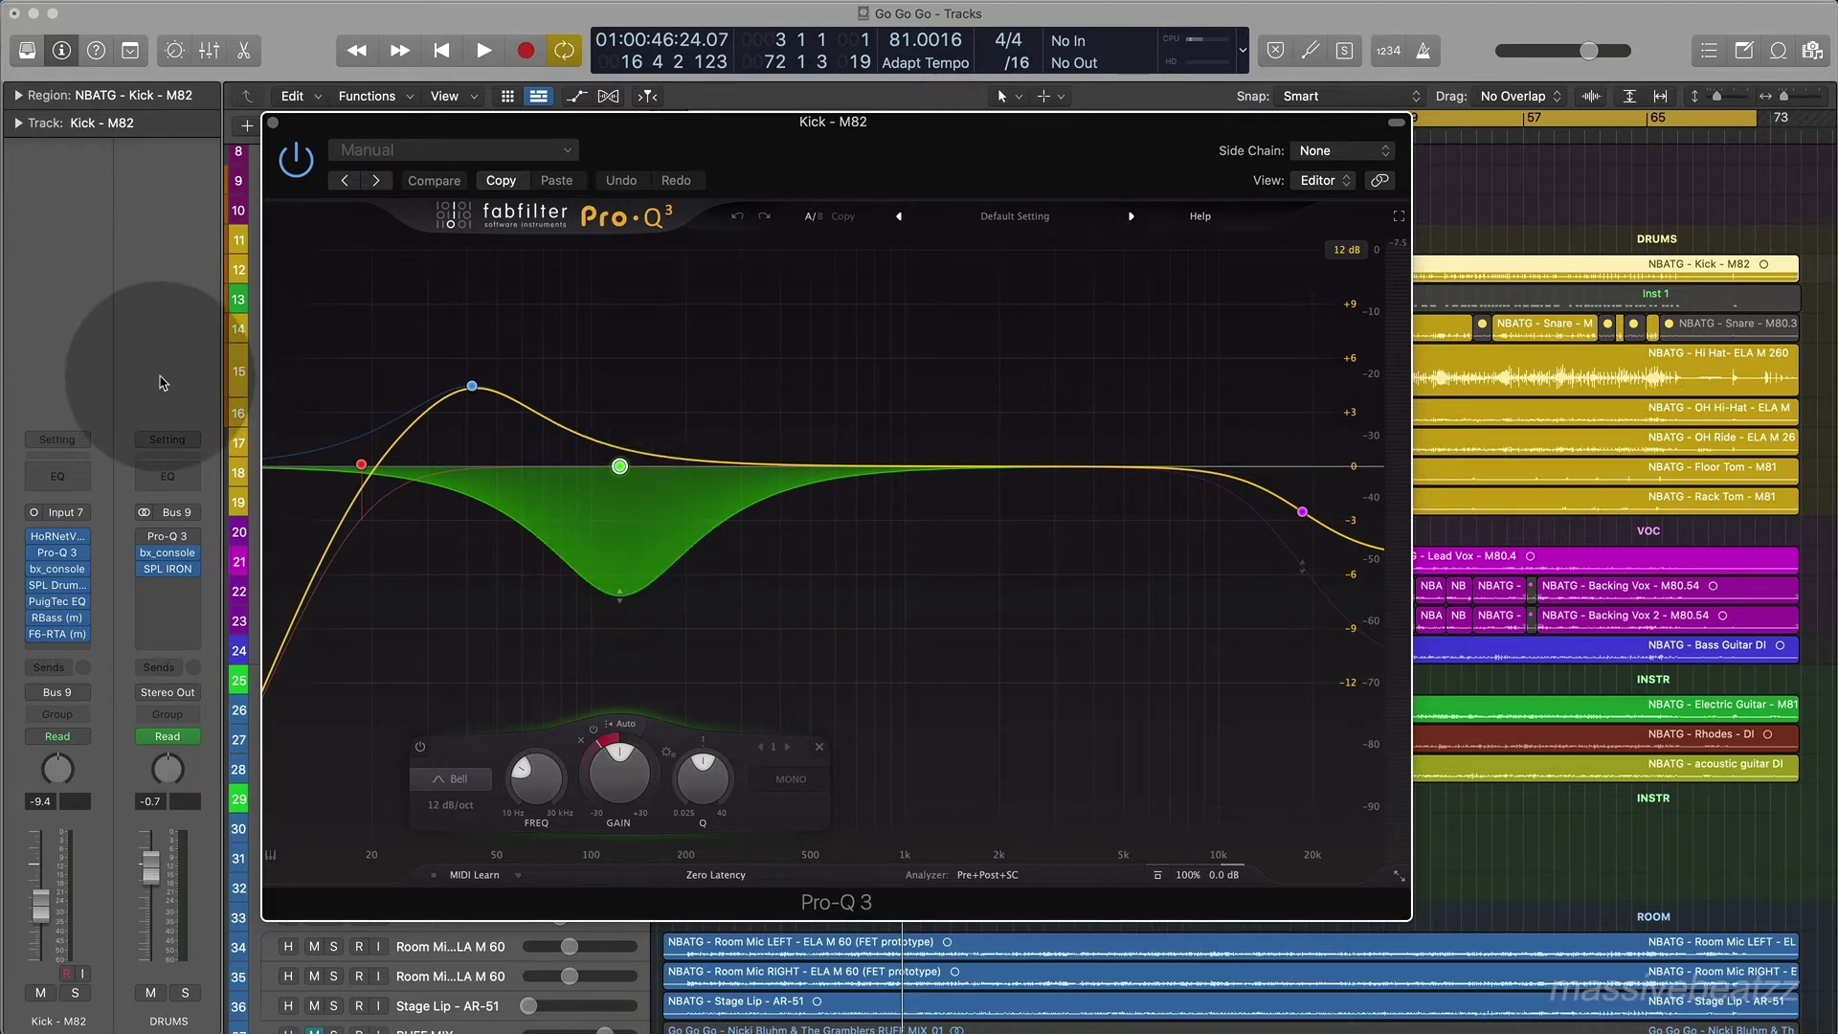
# Inspect the bx_console SSL 4000 E settings on the Kick - M82 track and close the plug-in.
pyautogui.click(53, 572)
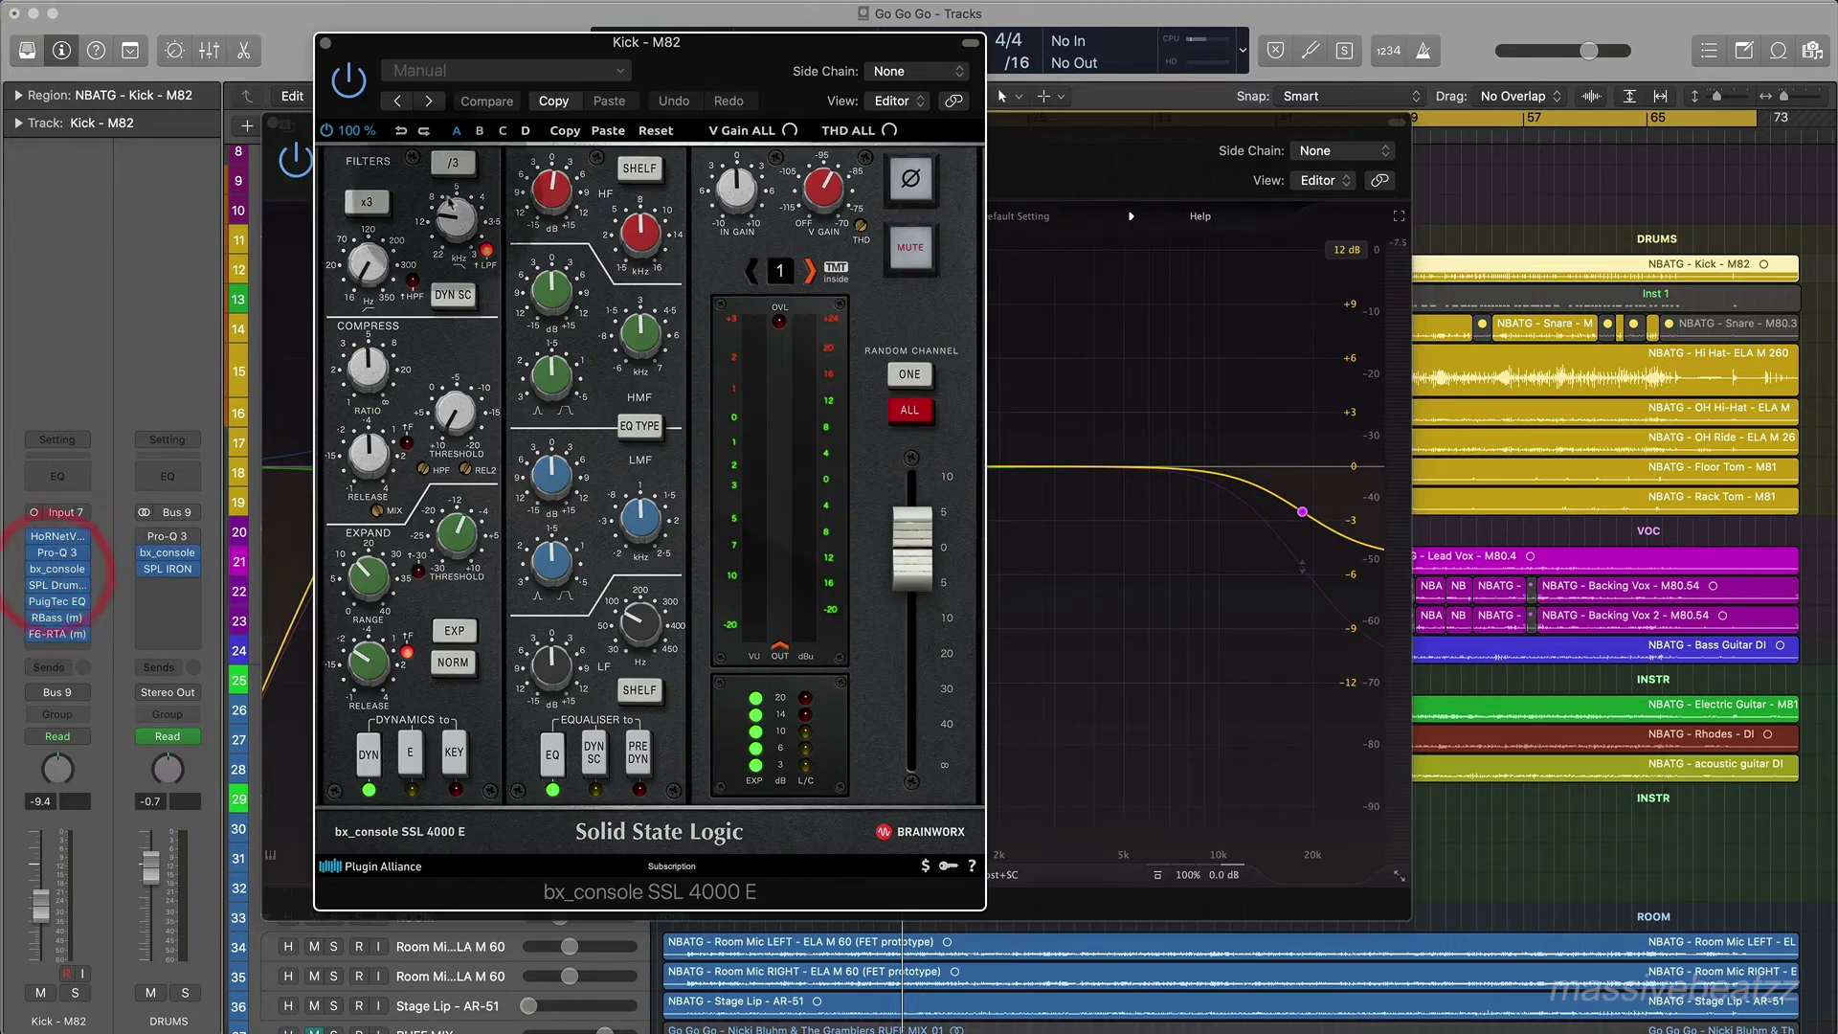
pyautogui.moveTo(733, 66); pyautogui.dragTo(713, 83)
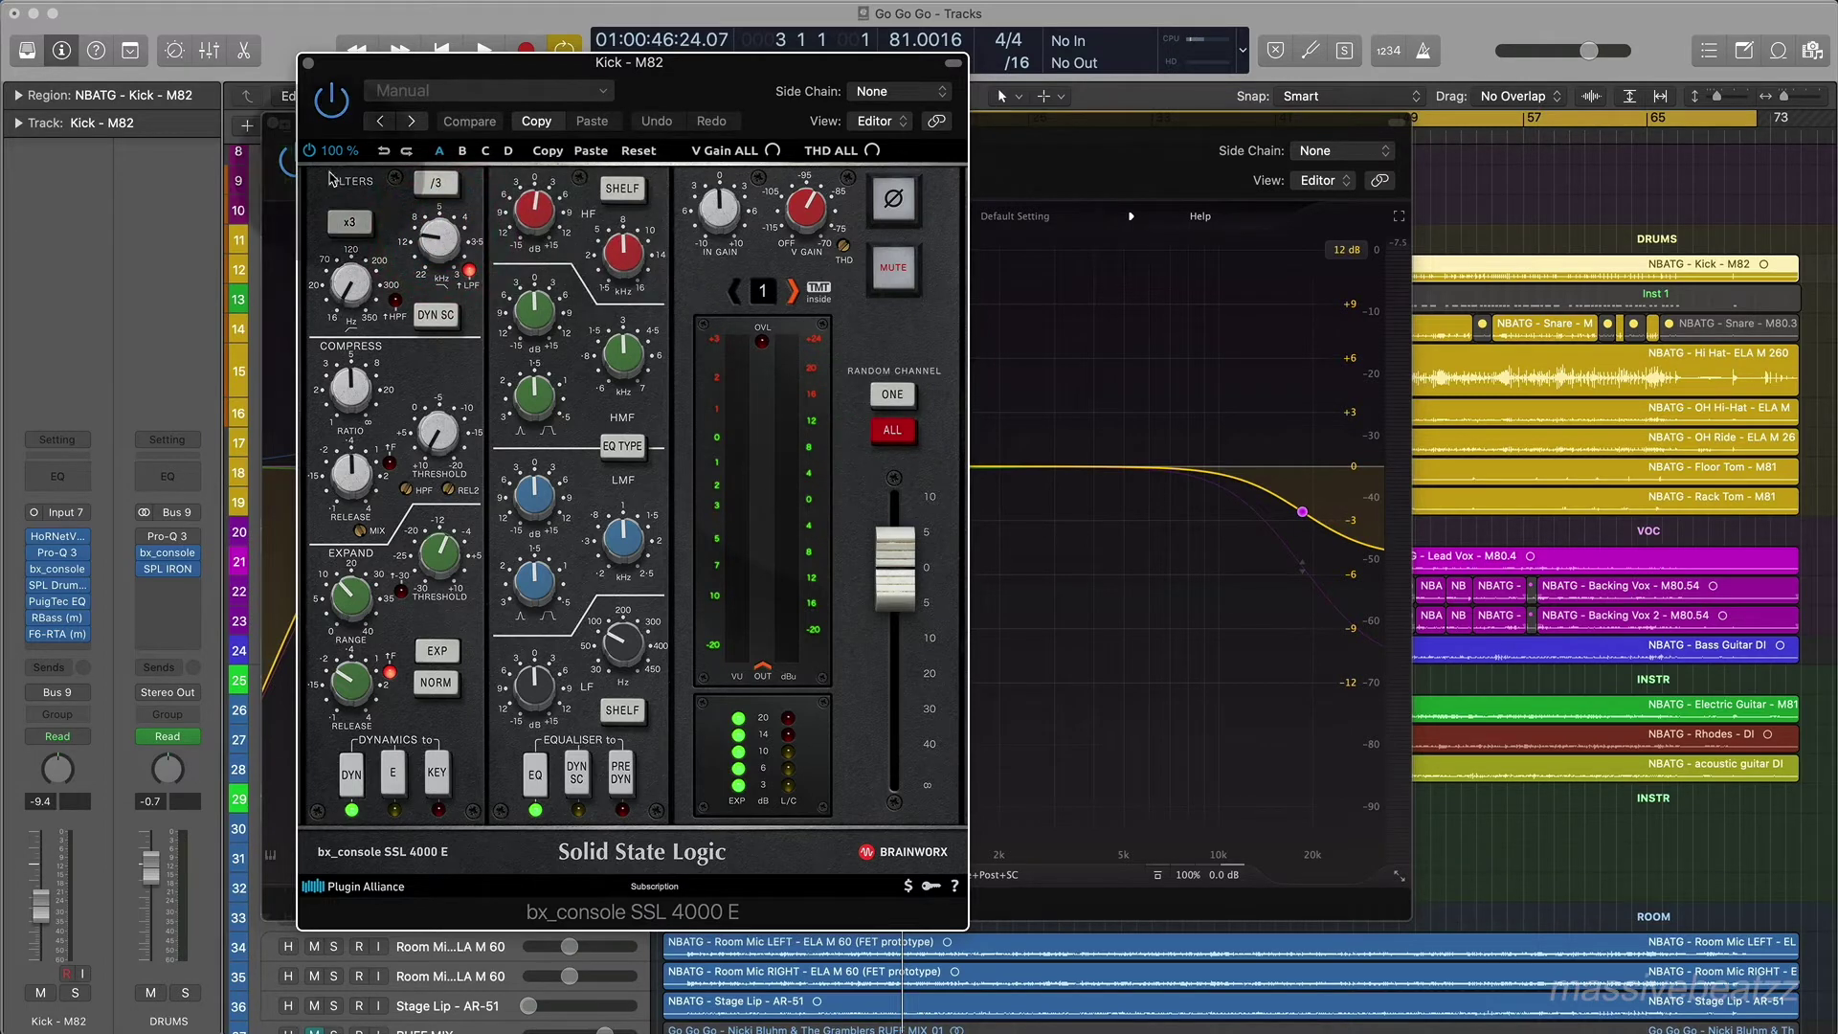
pyautogui.click(308, 63)
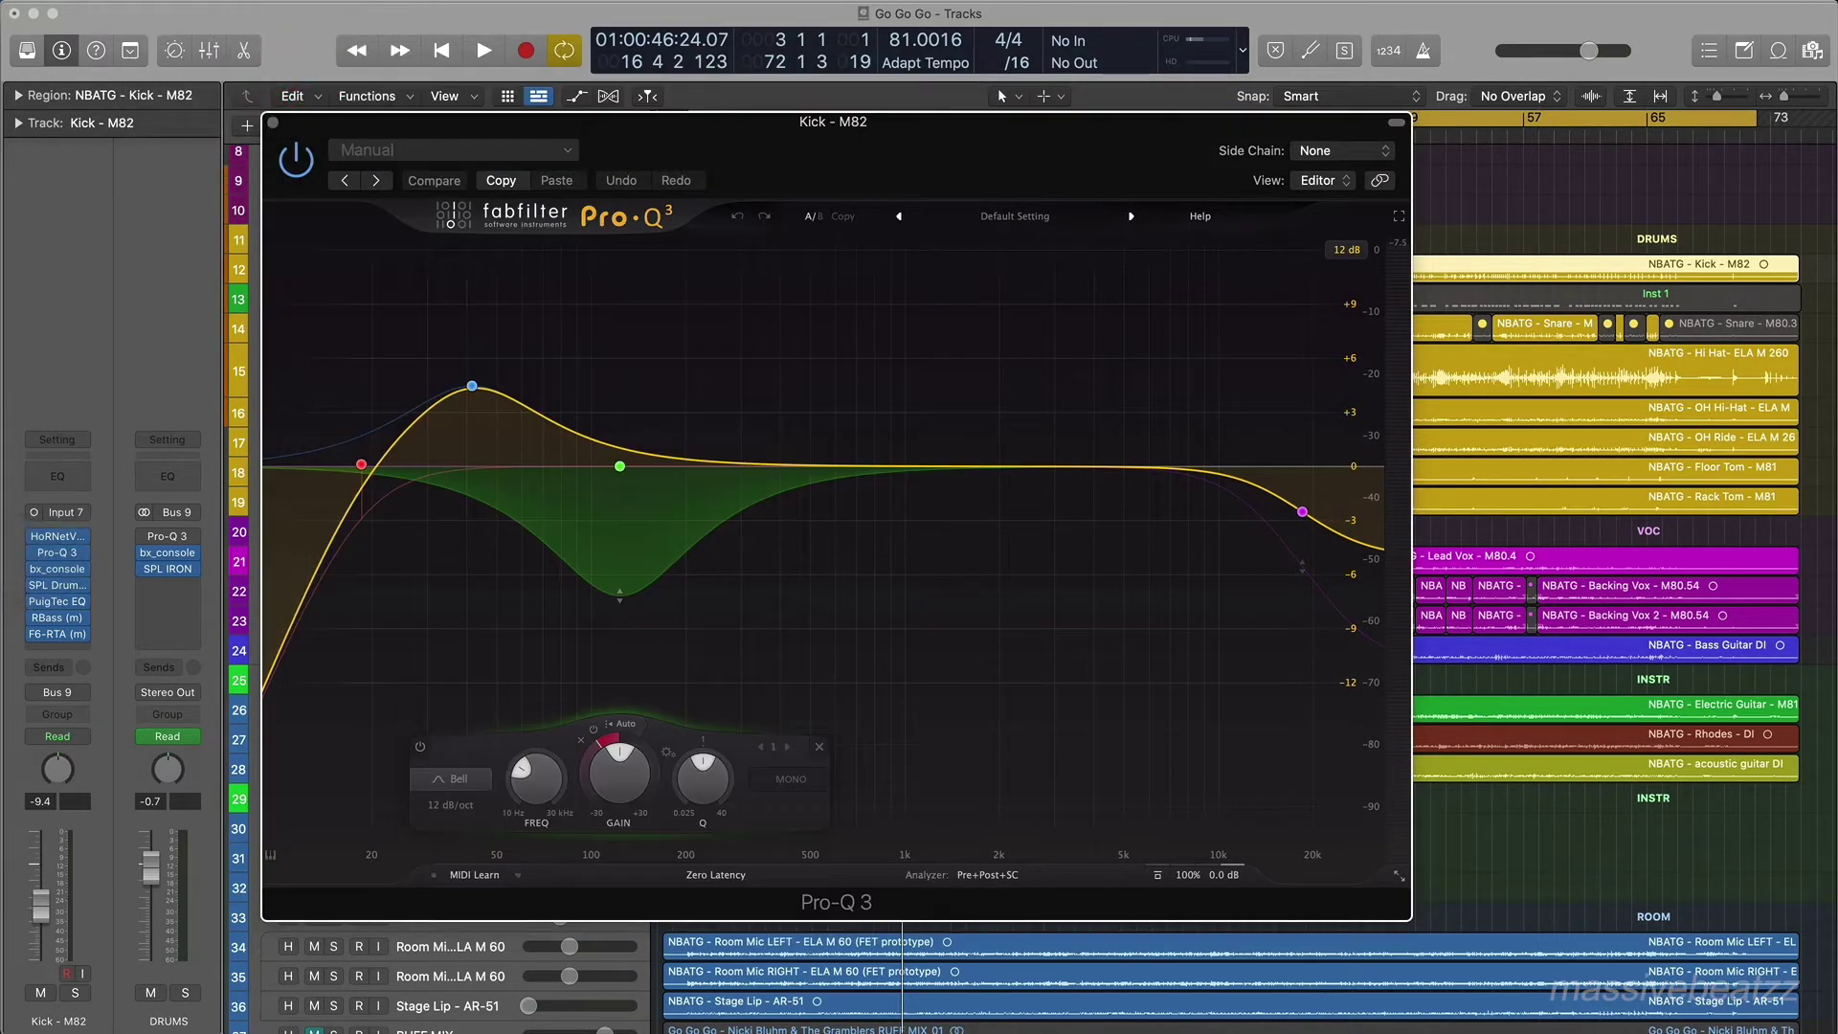
# Review the SPL DrumXchanger on Kick - M82, including its dry/wet blend and dynamics, and close it.
pyautogui.click(56, 587)
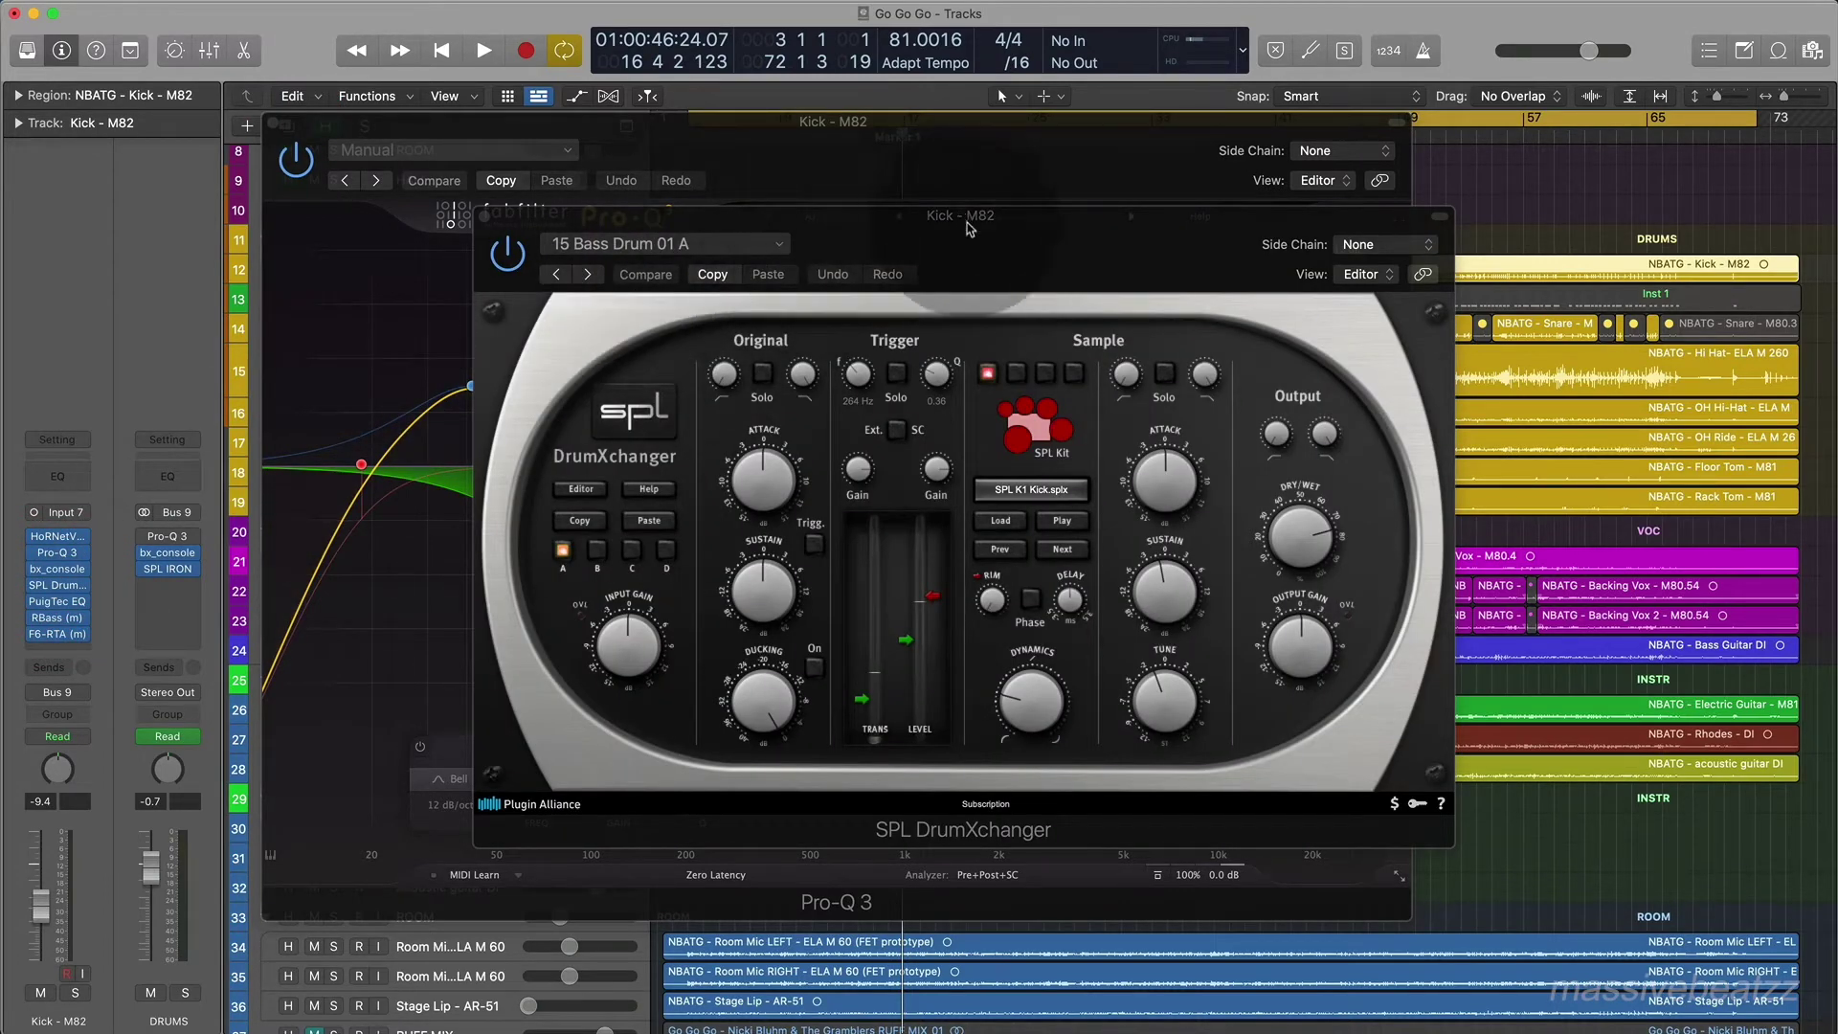
pyautogui.moveTo(1069, 249); pyautogui.dragTo(955, 233)
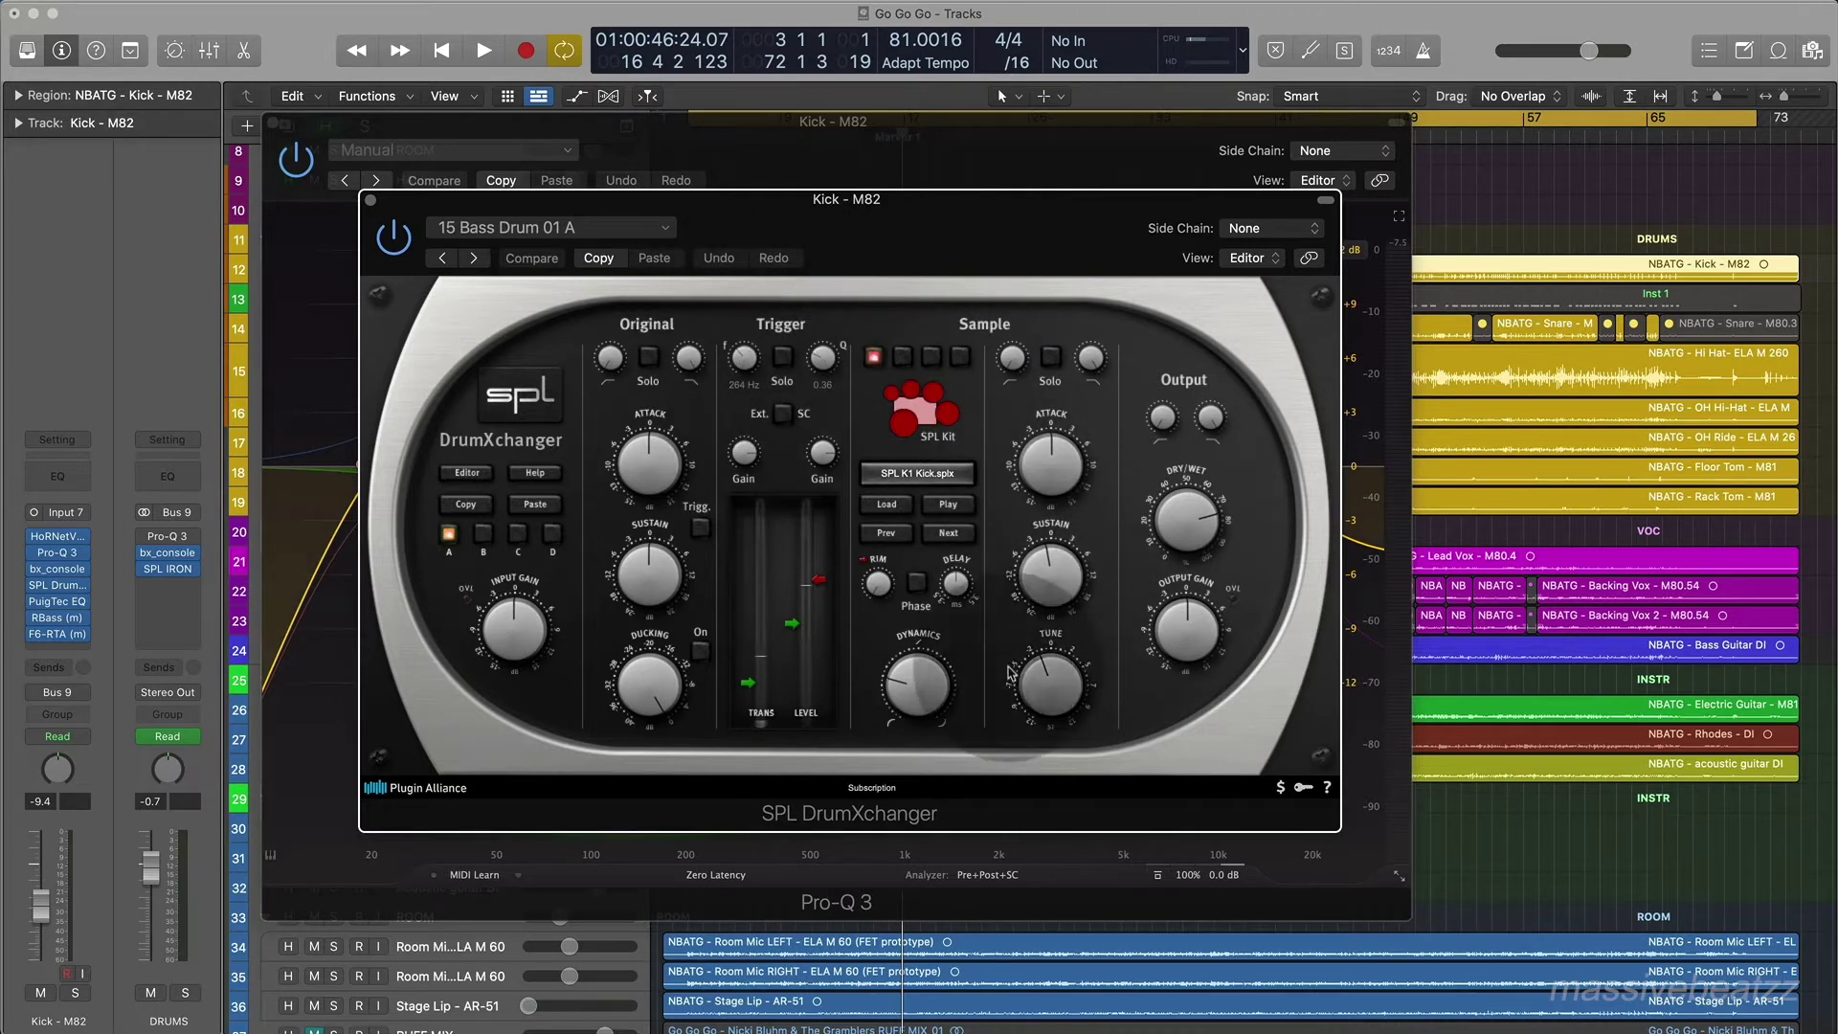
pyautogui.click(1196, 525)
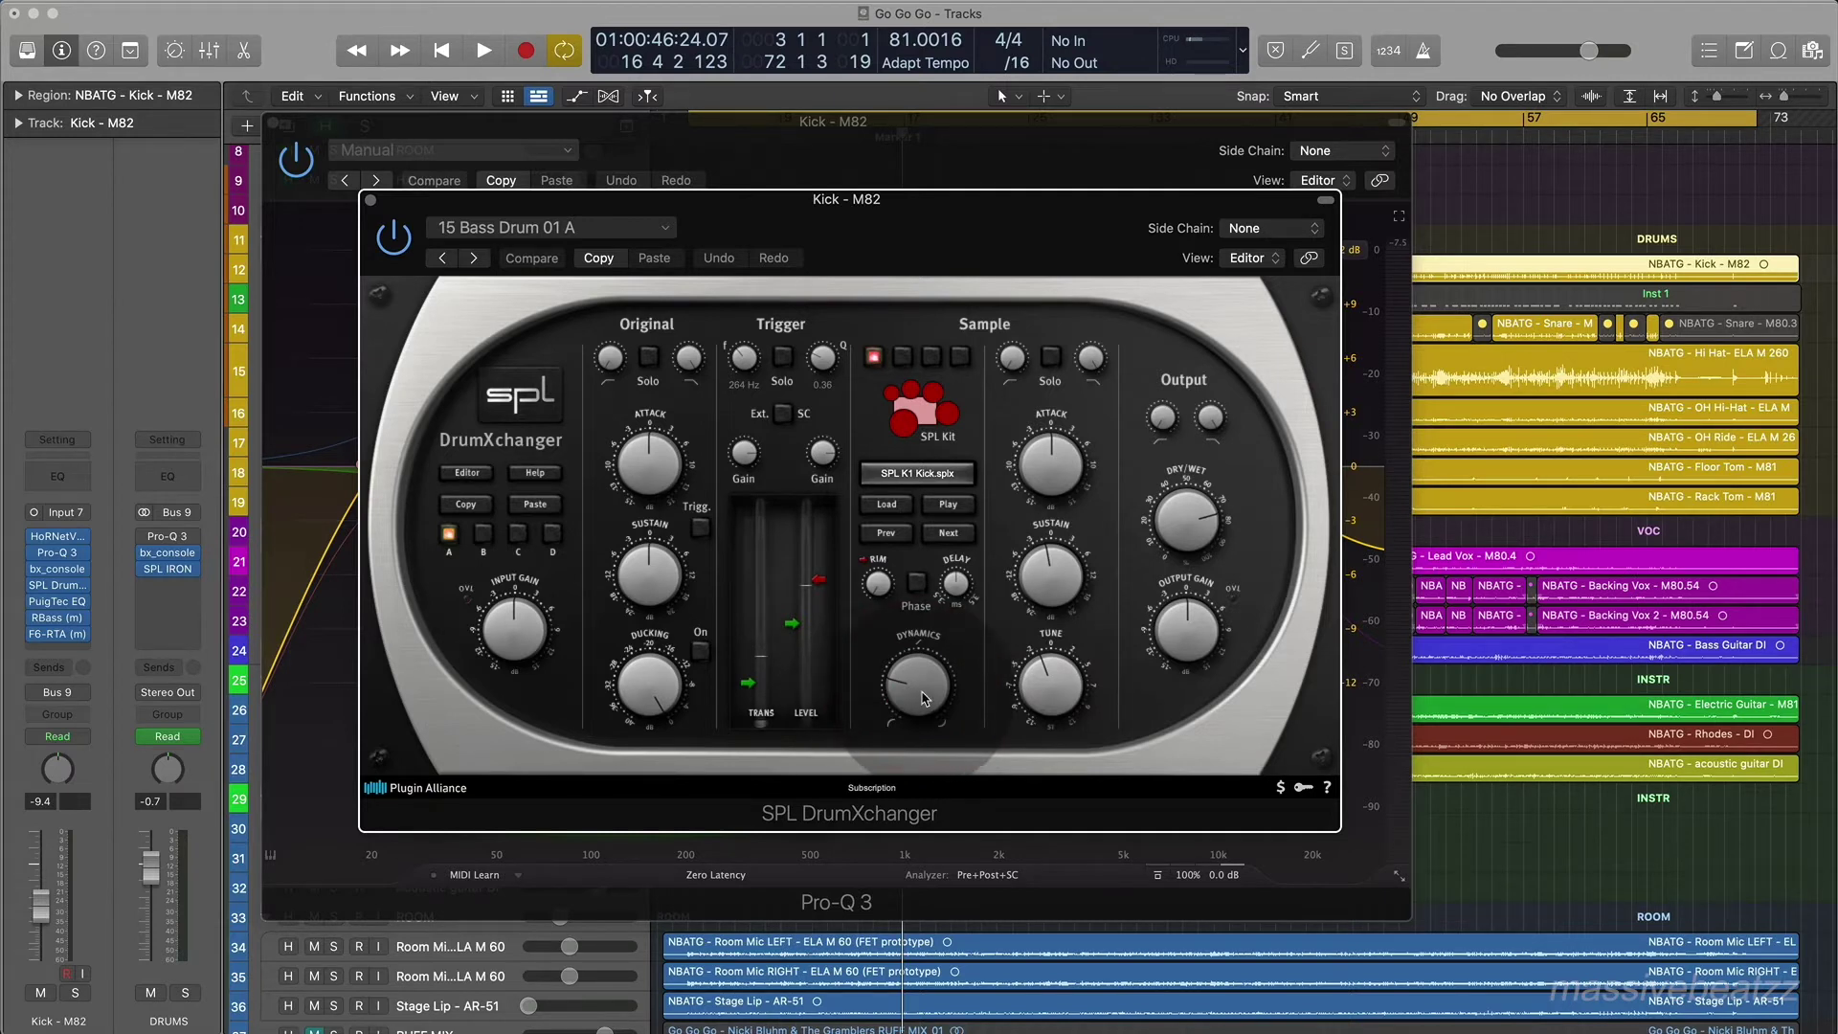
pyautogui.click(372, 203)
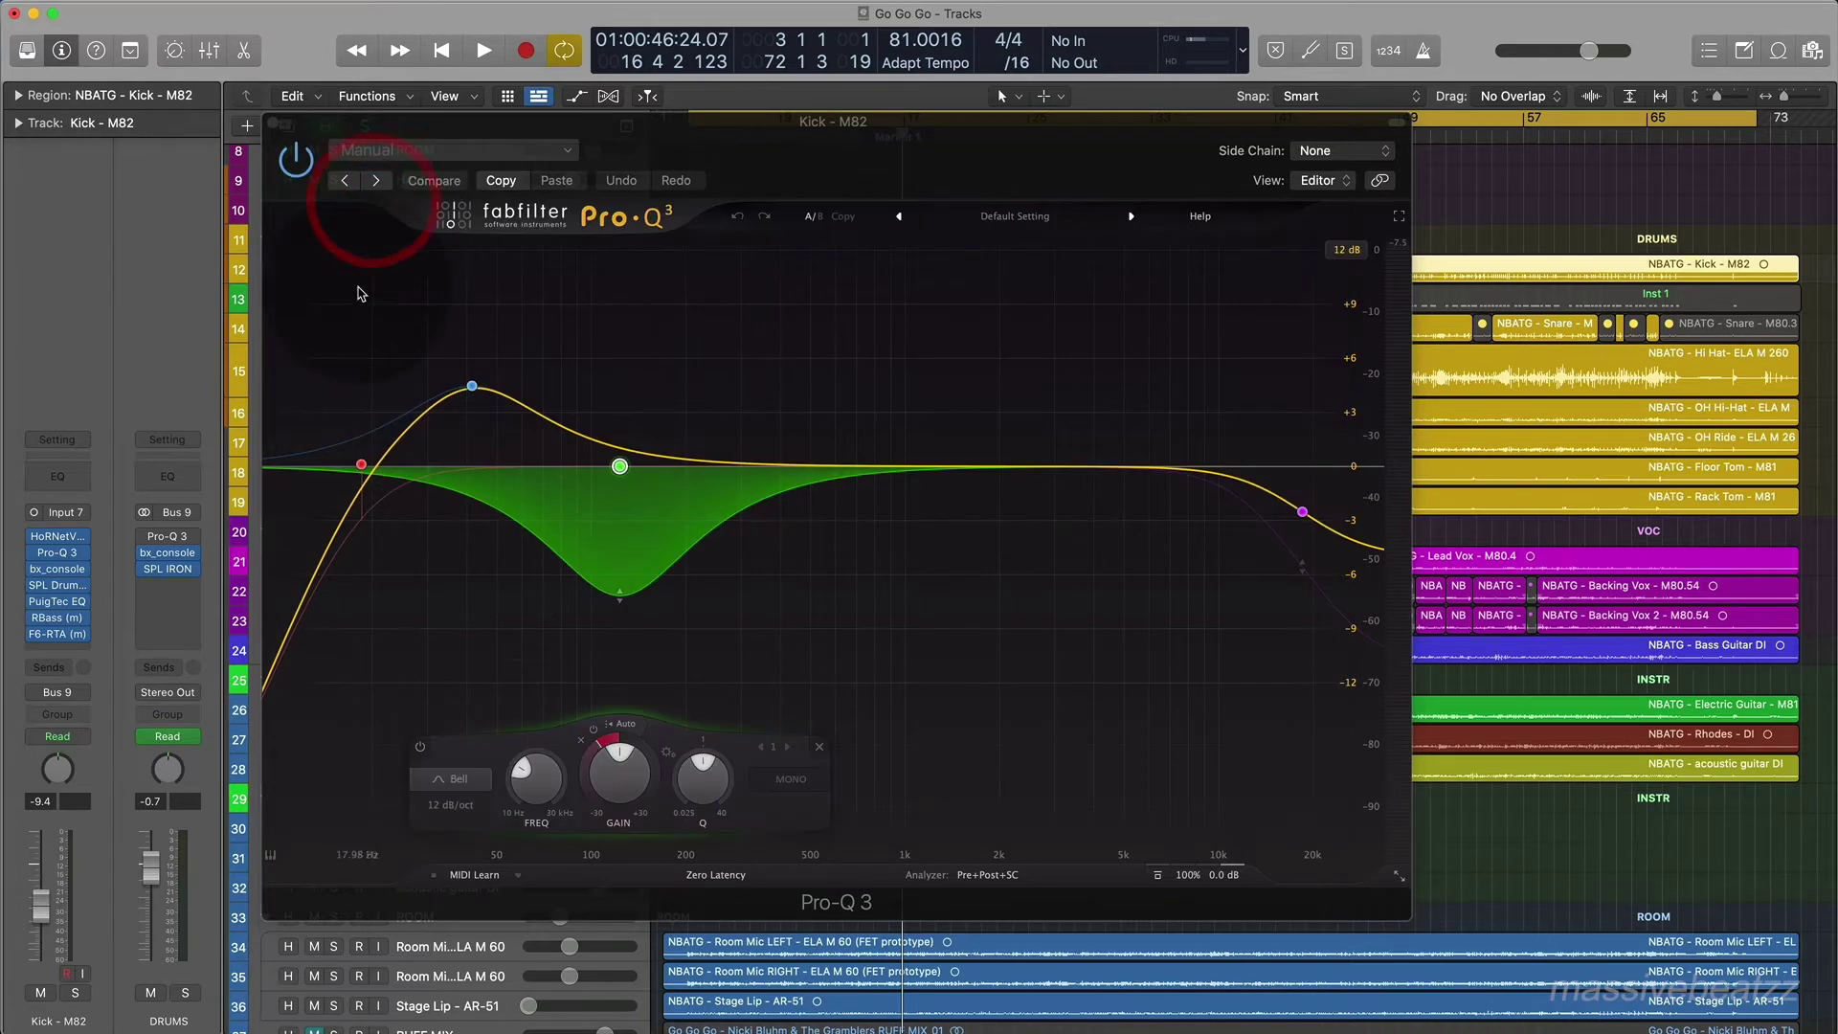
# Inspect the PuigTec EQP1A boost and attenuation settings on Kick - M82 and close the plug-in.
pyautogui.click(56, 601)
pyautogui.moveTo(1069, 270); pyautogui.dragTo(788, 257)
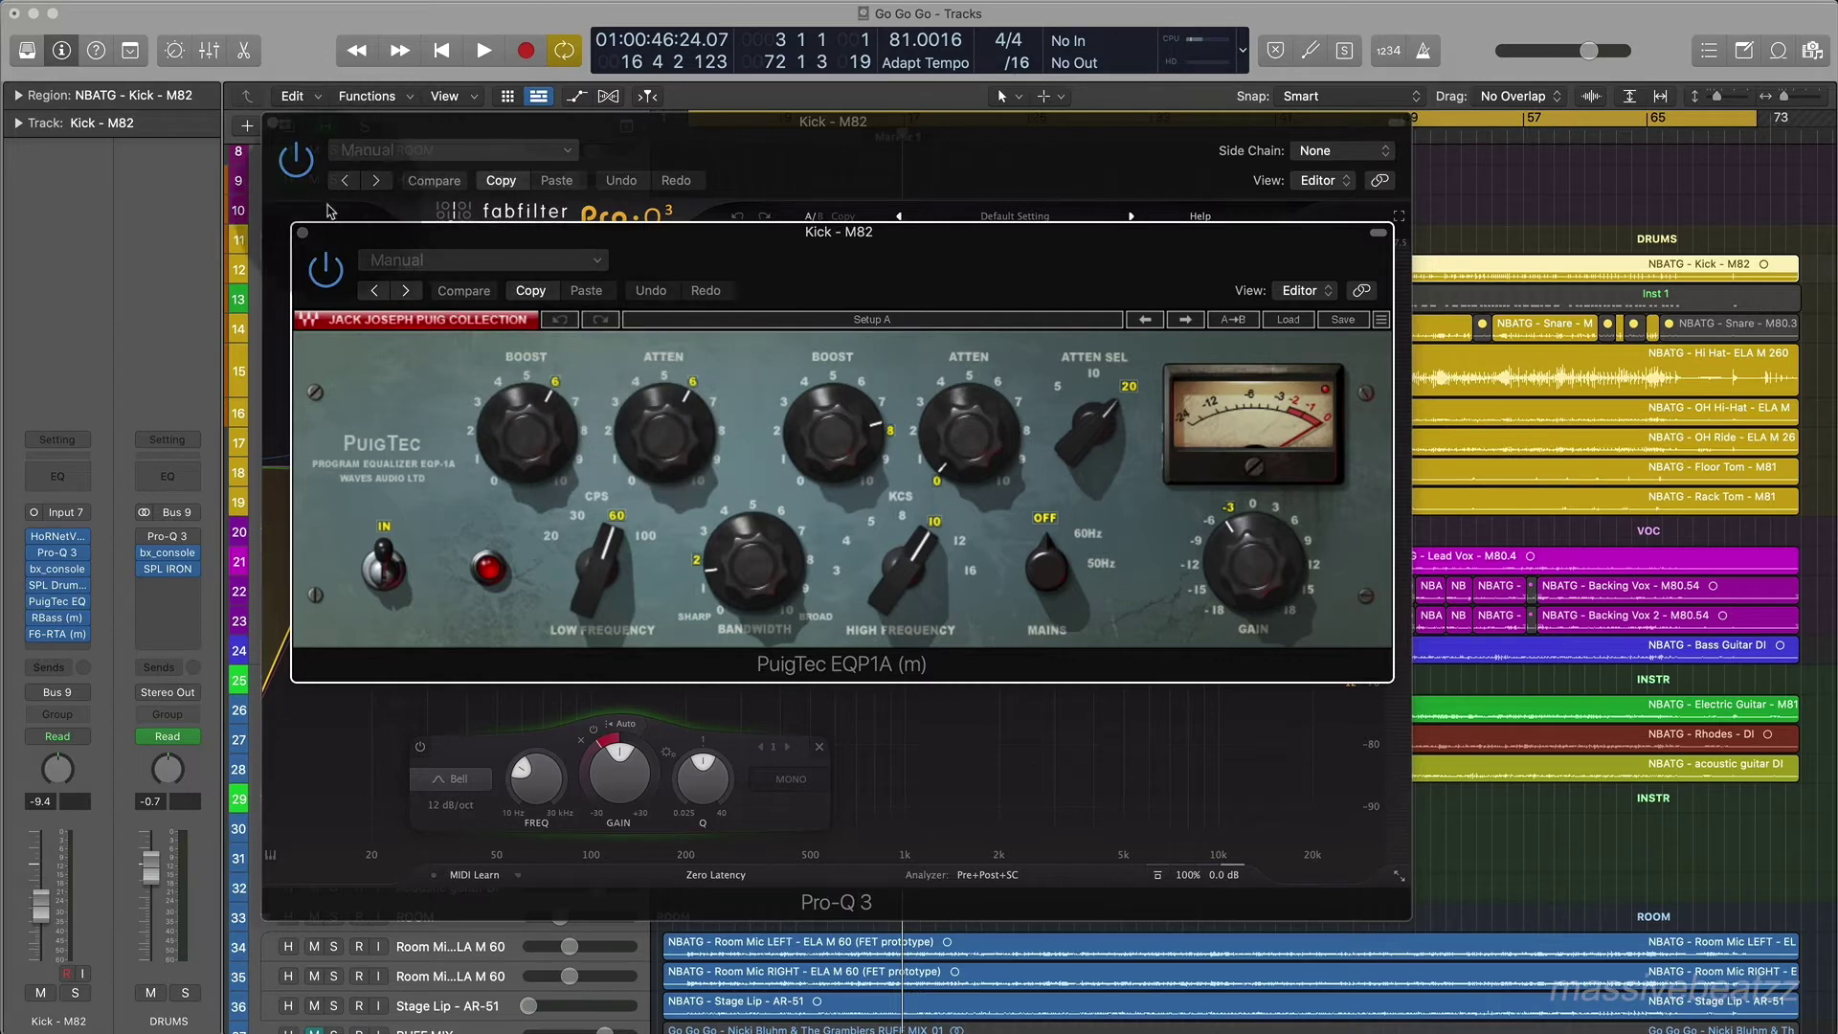
pyautogui.click(303, 233)
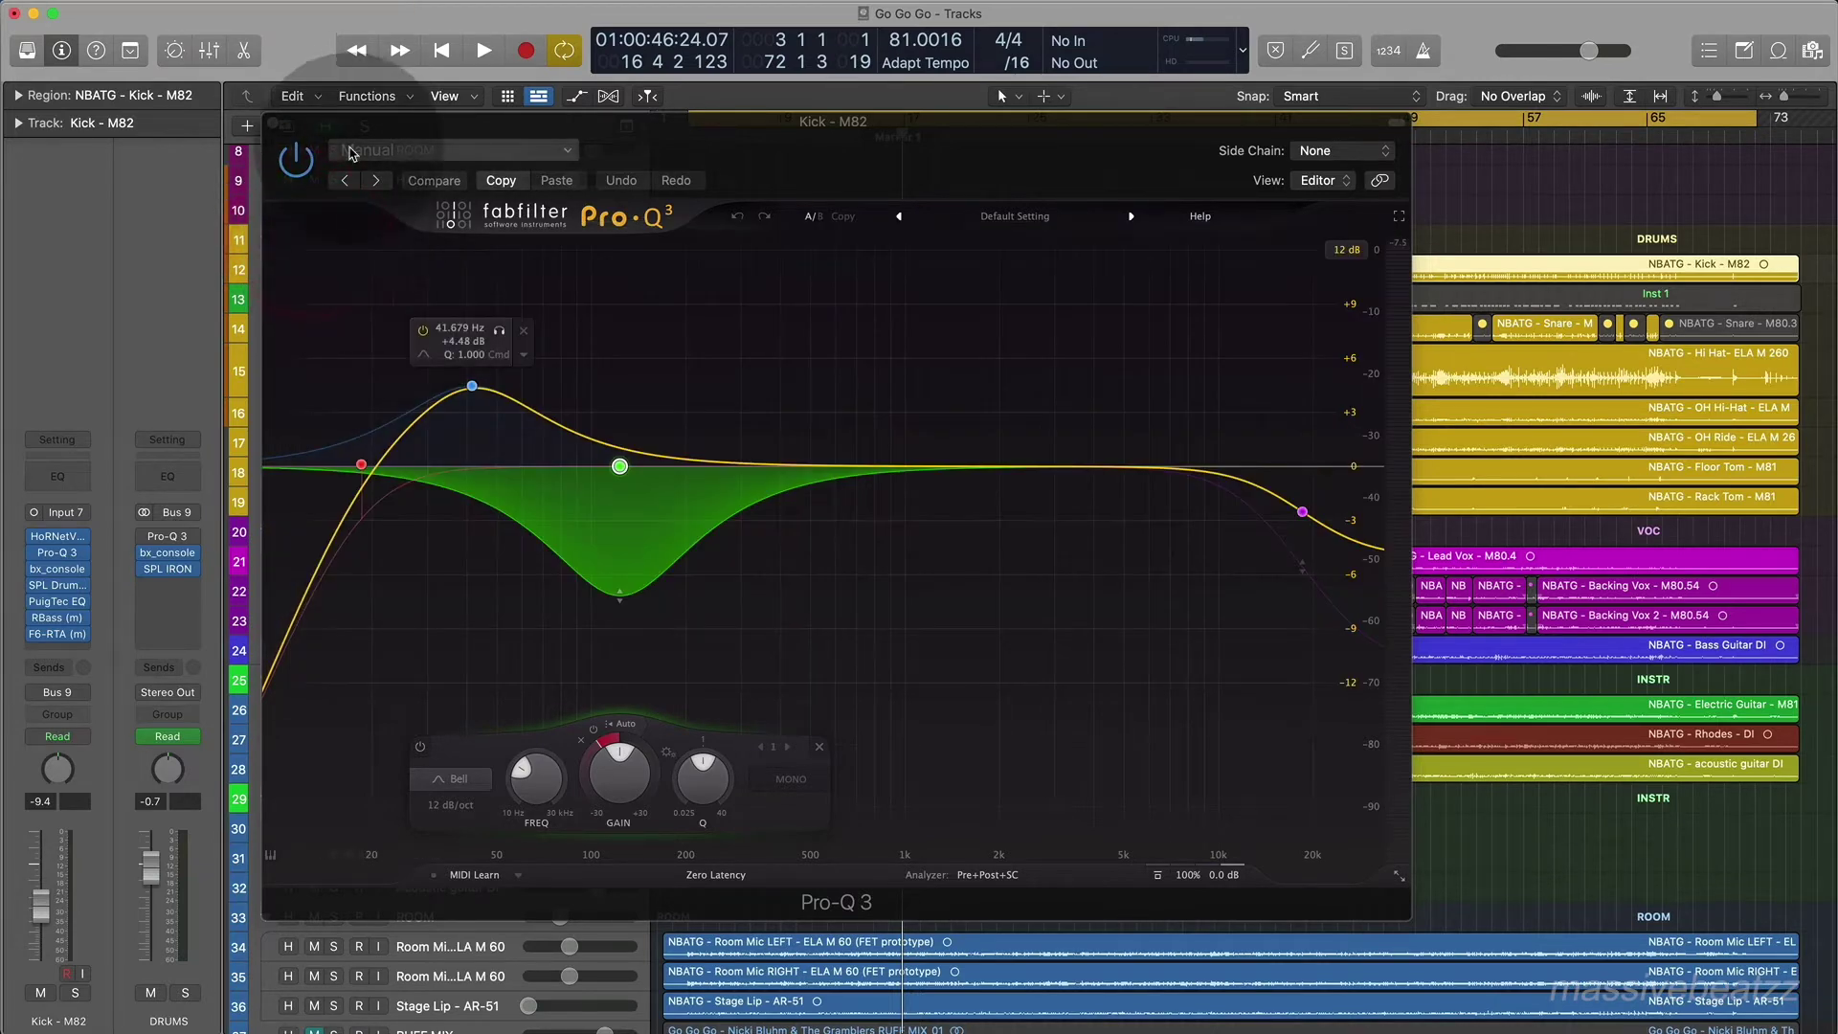
# Move the Pro-Q 3 window aside, inspect the RBass settings on Kick - M82 and close RBass.
pyautogui.moveTo(336, 136); pyautogui.dragTo(536, 144)
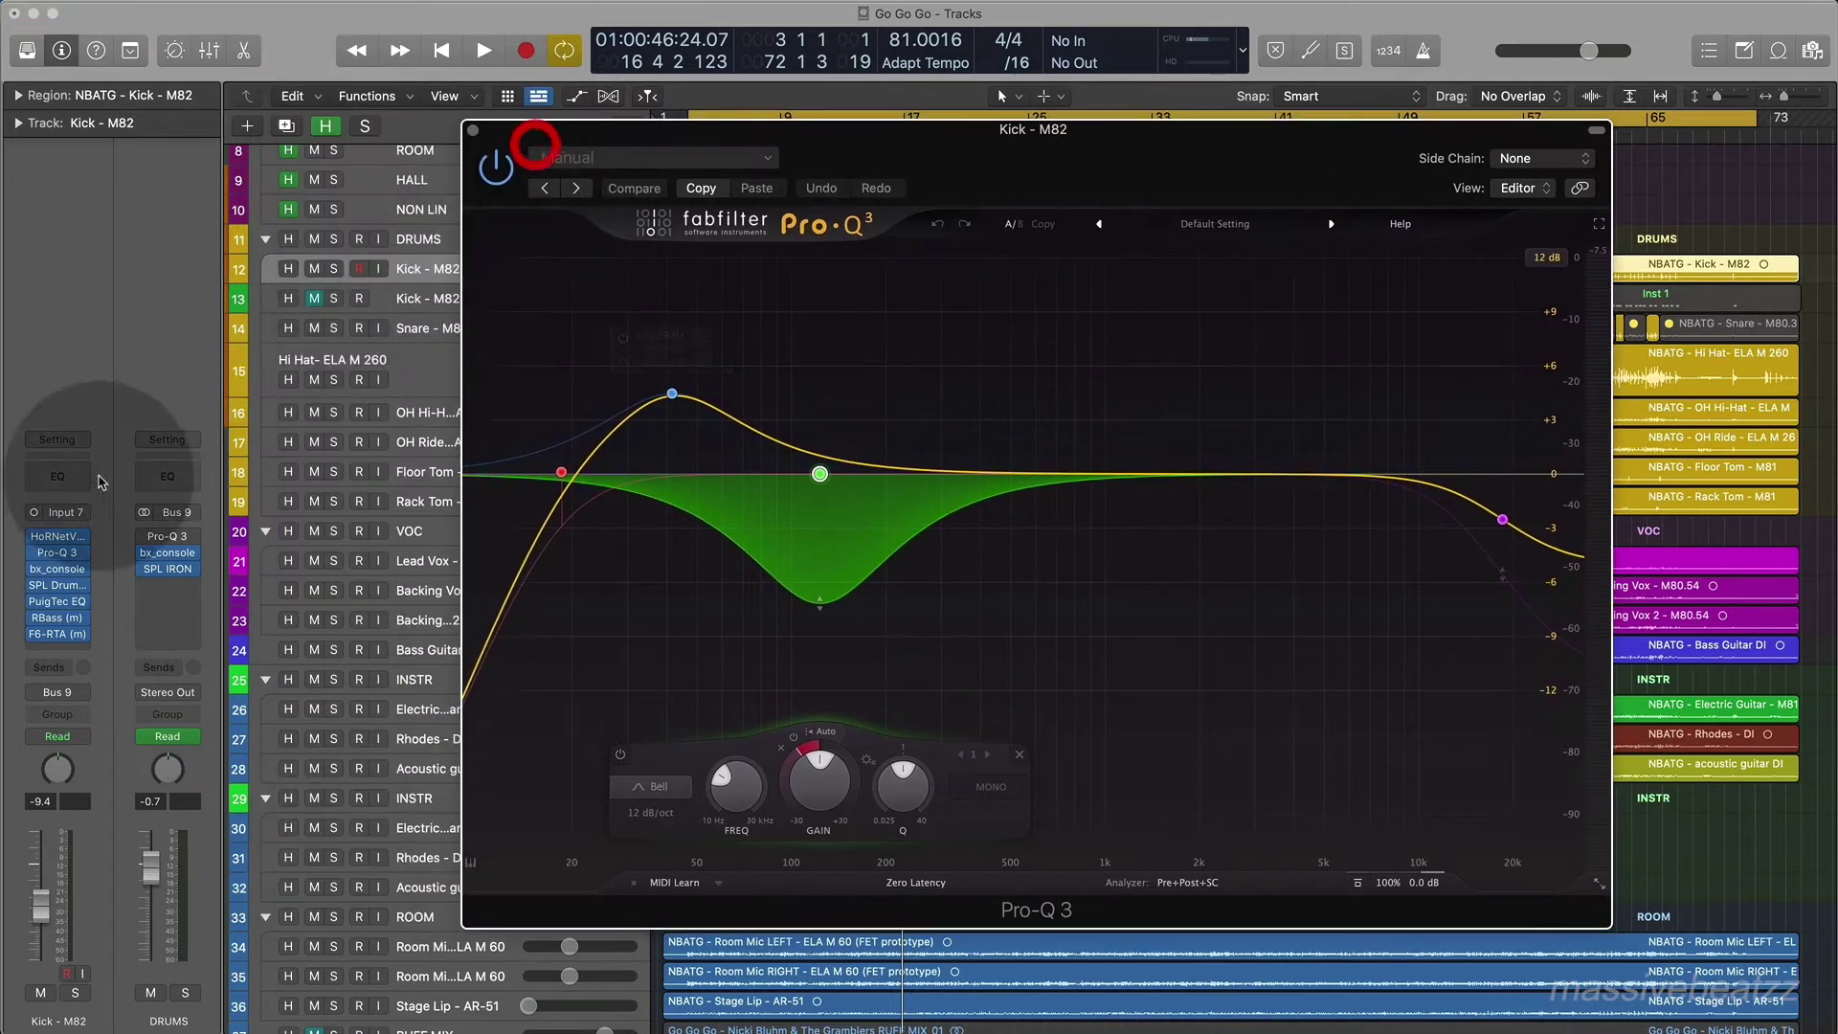
pyautogui.click(57, 617)
pyautogui.moveTo(795, 246); pyautogui.dragTo(400, 186)
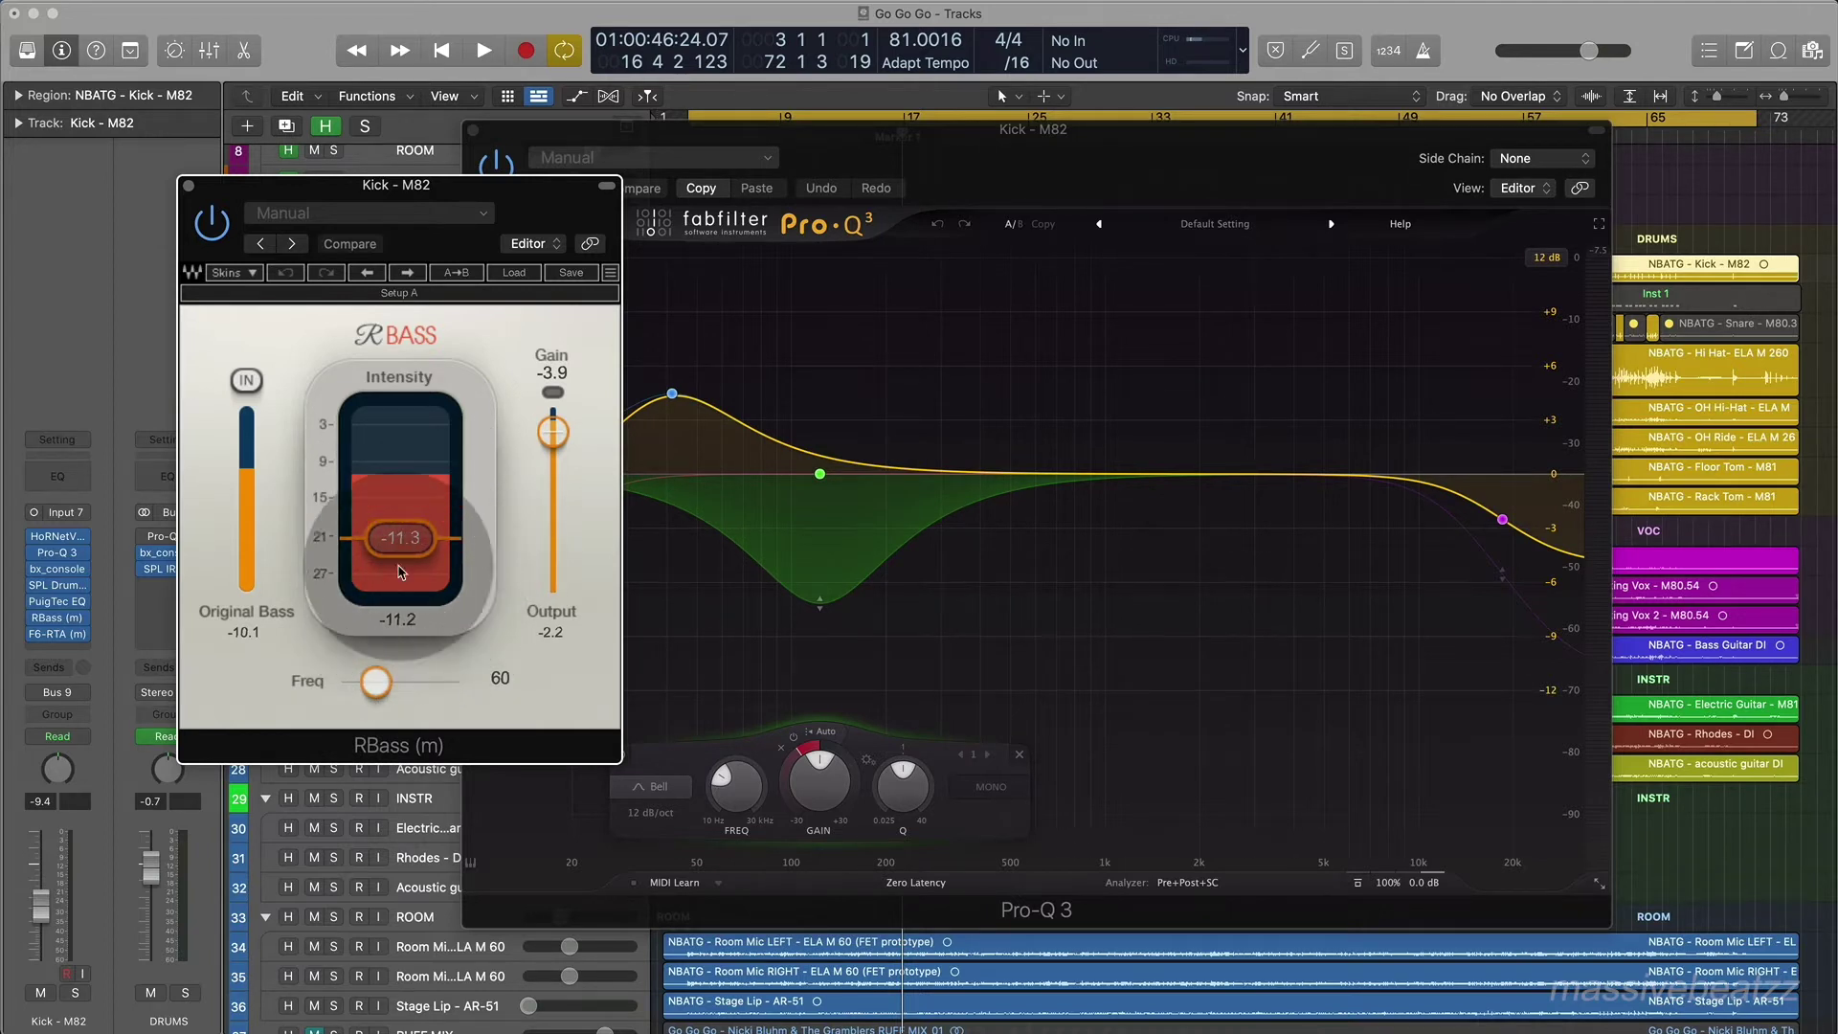
pyautogui.click(188, 188)
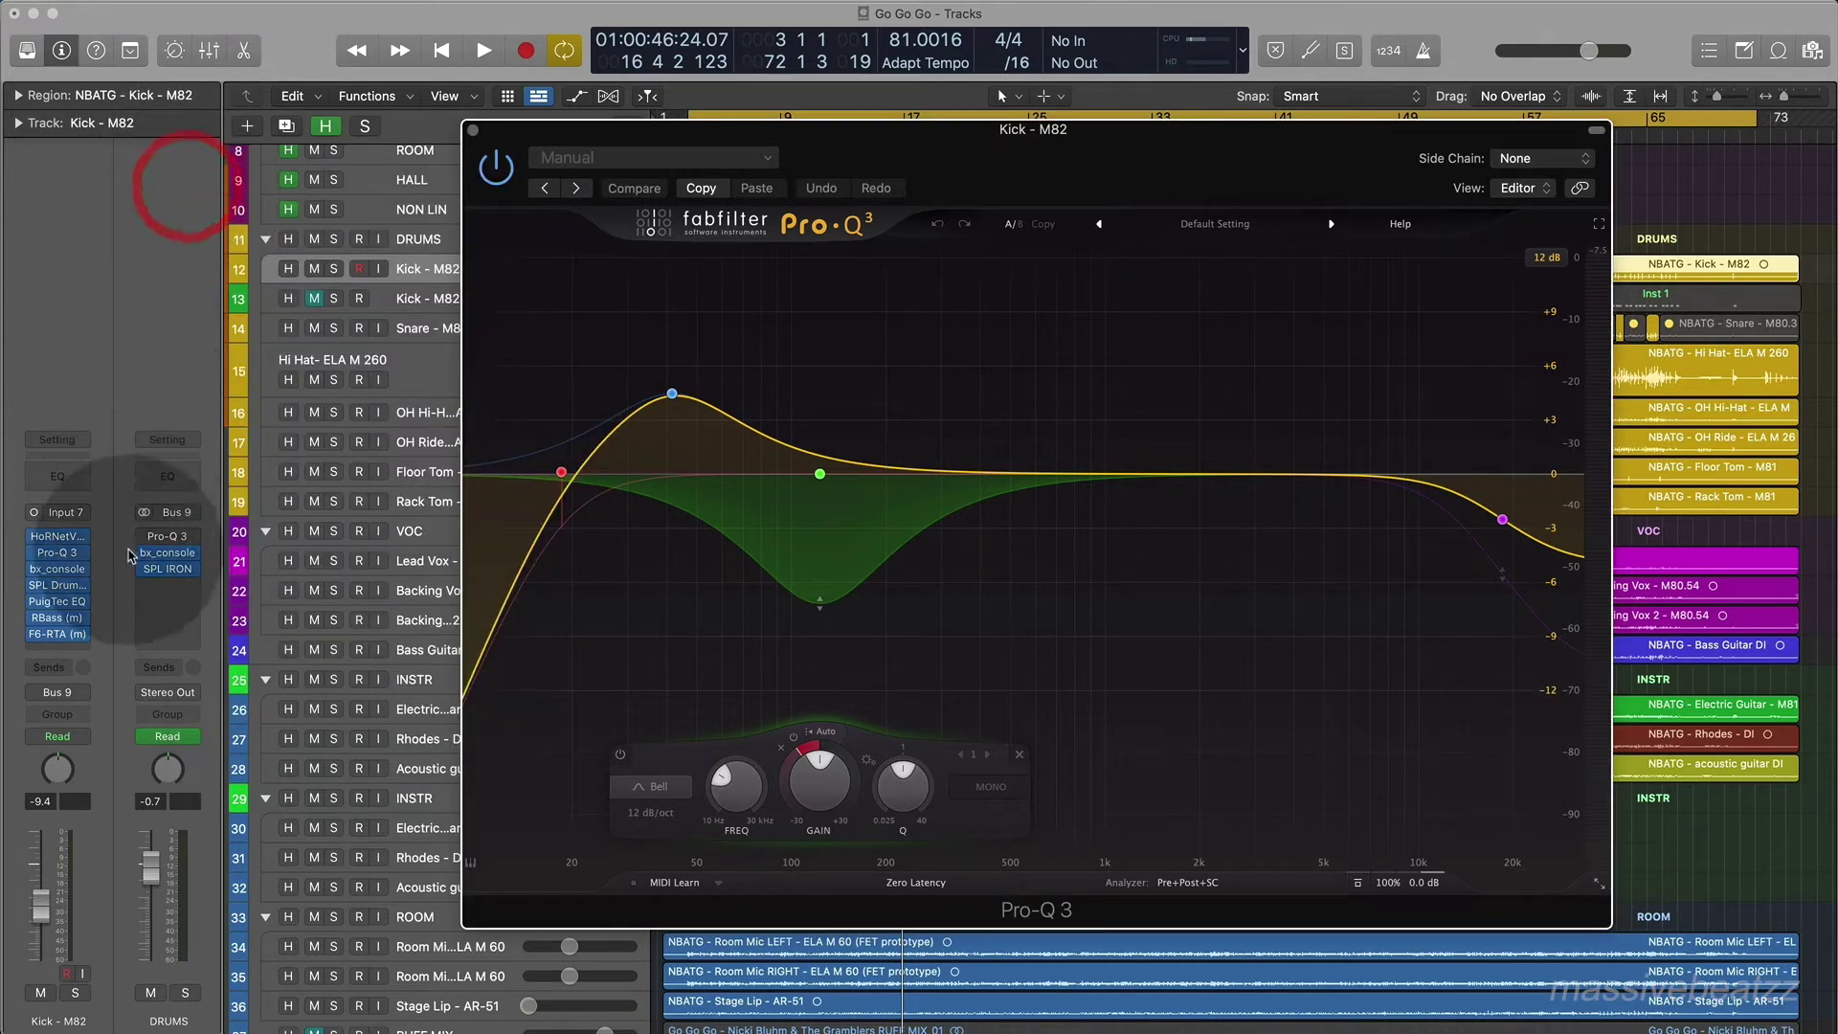
# Examine the F6-RTA equalizer curve on Kick - M82, then close both it and the Pro-Q 3 window.
pyautogui.click(53, 637)
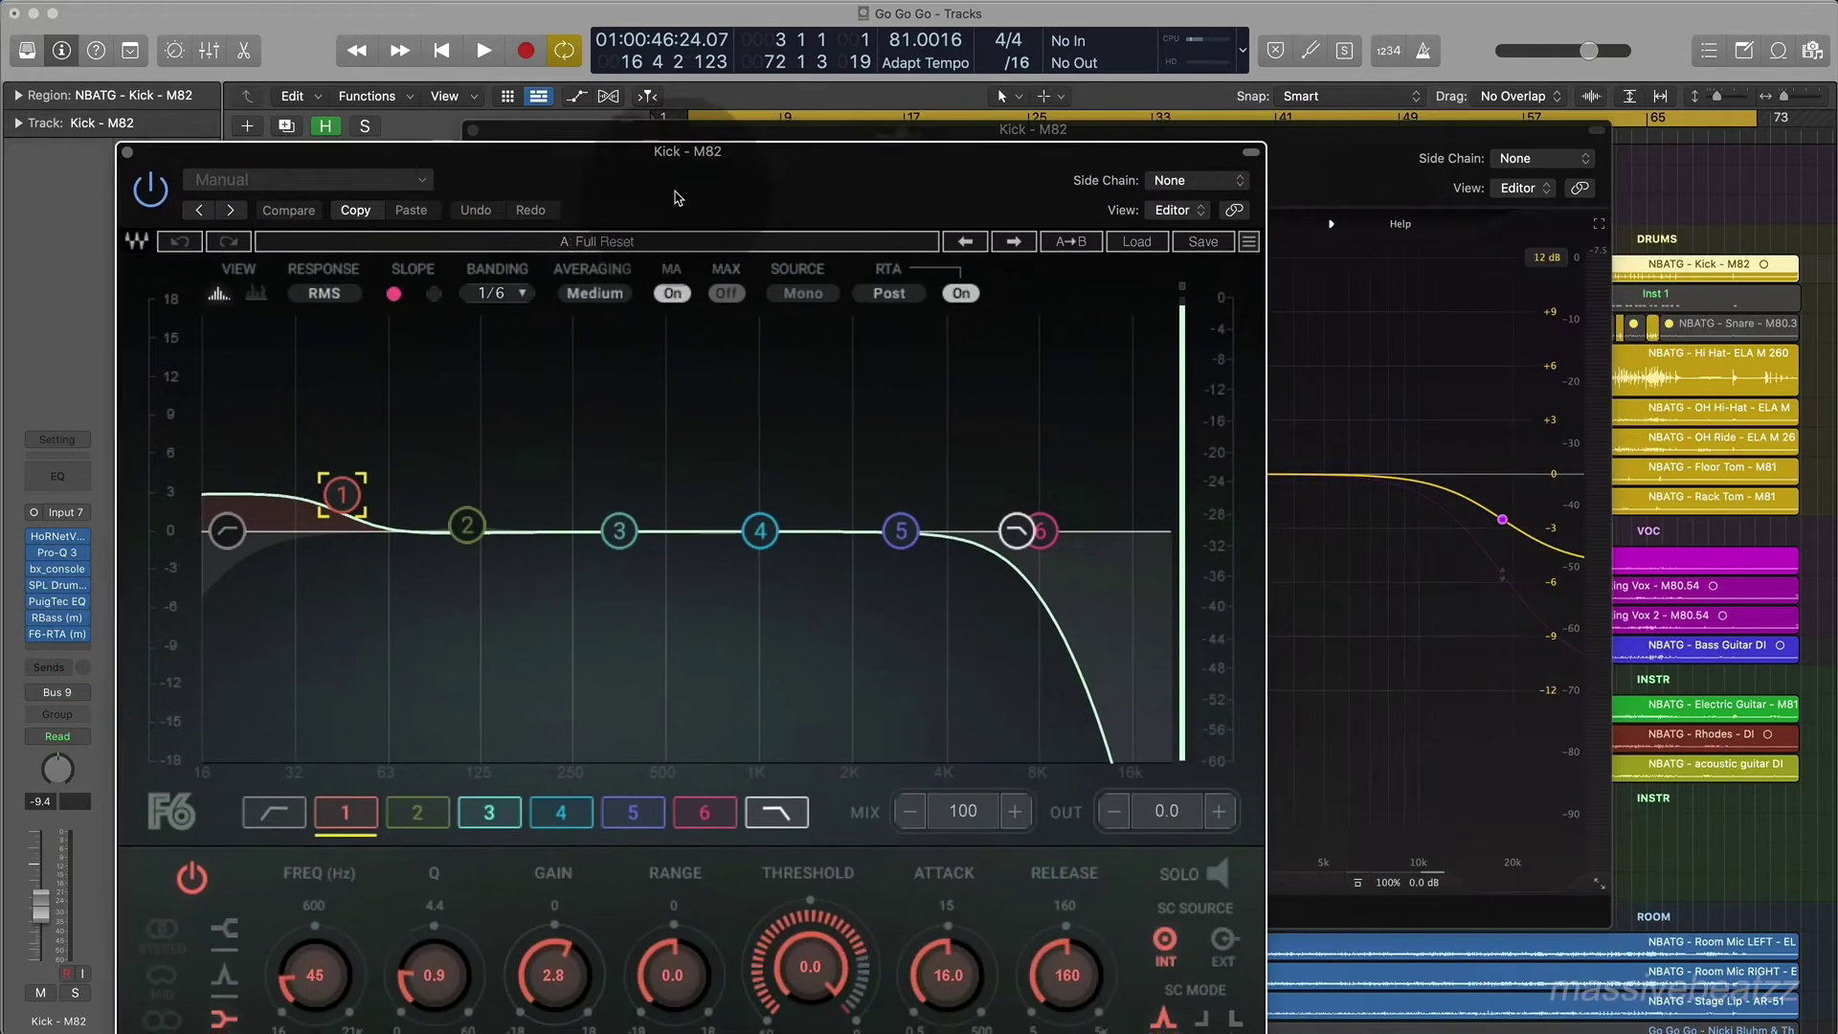
pyautogui.moveTo(678, 198); pyautogui.dragTo(670, 202)
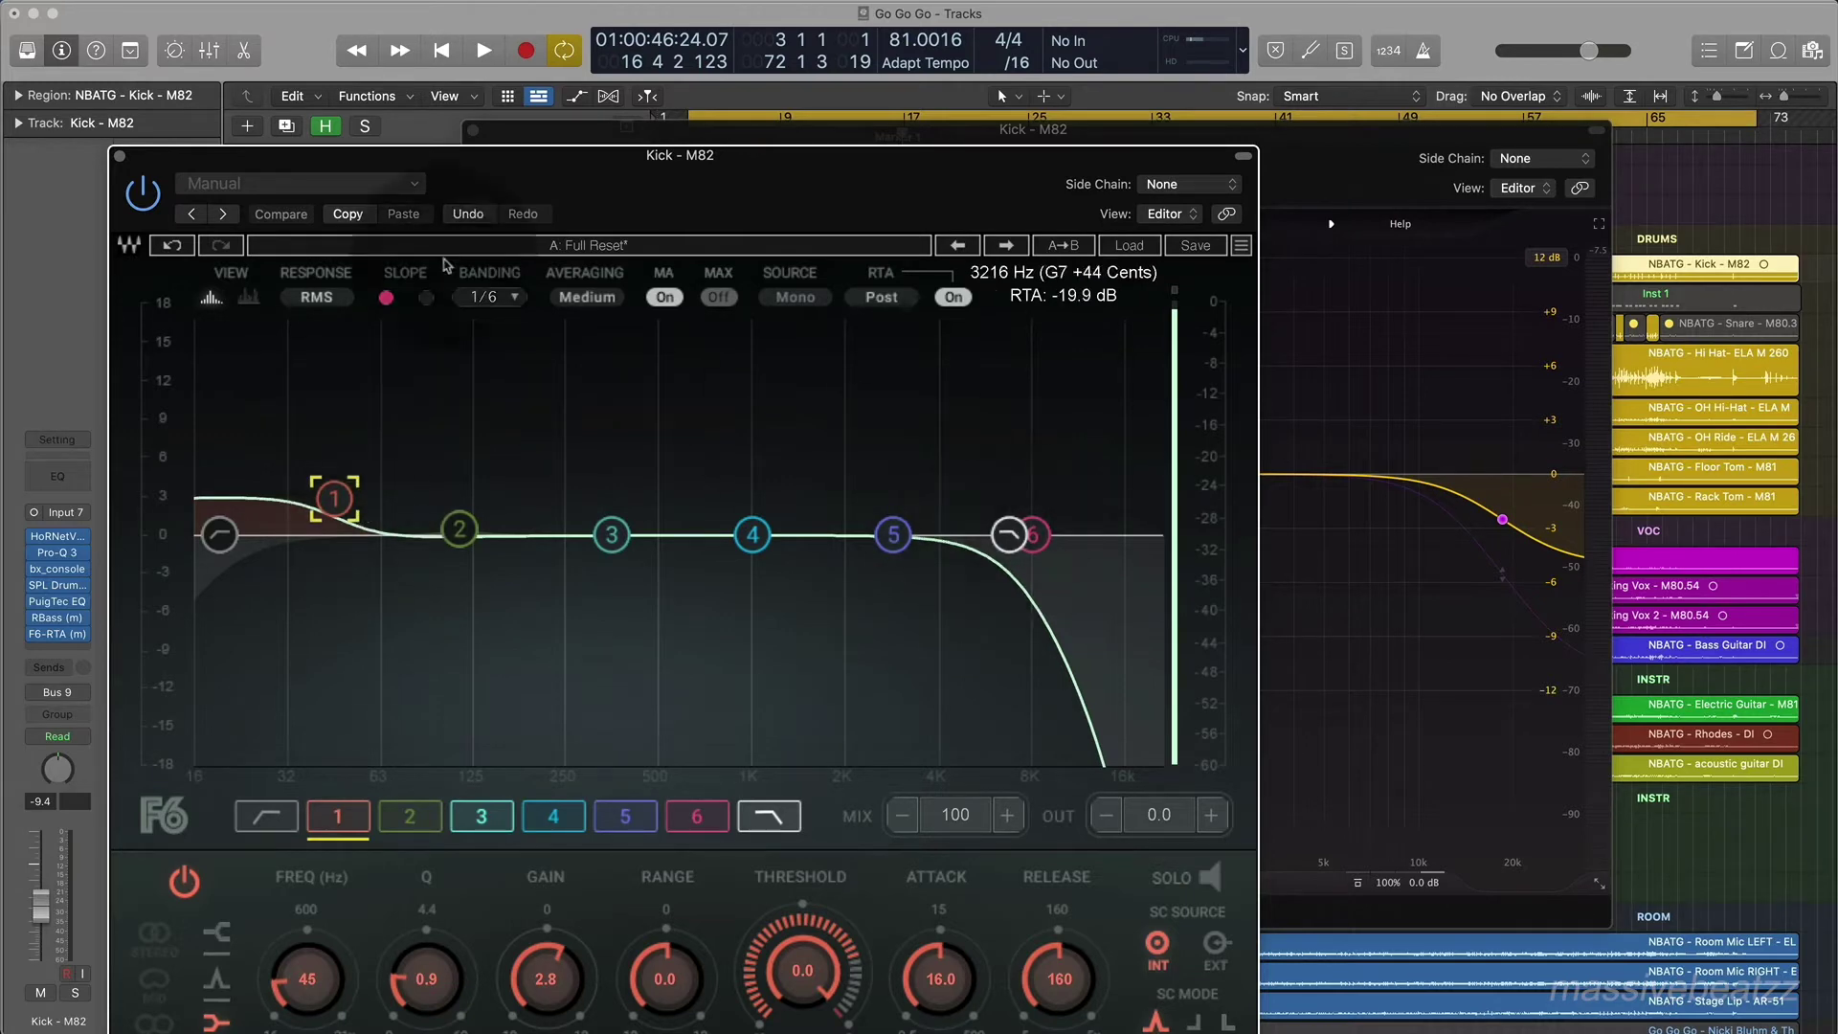
pyautogui.click(119, 155)
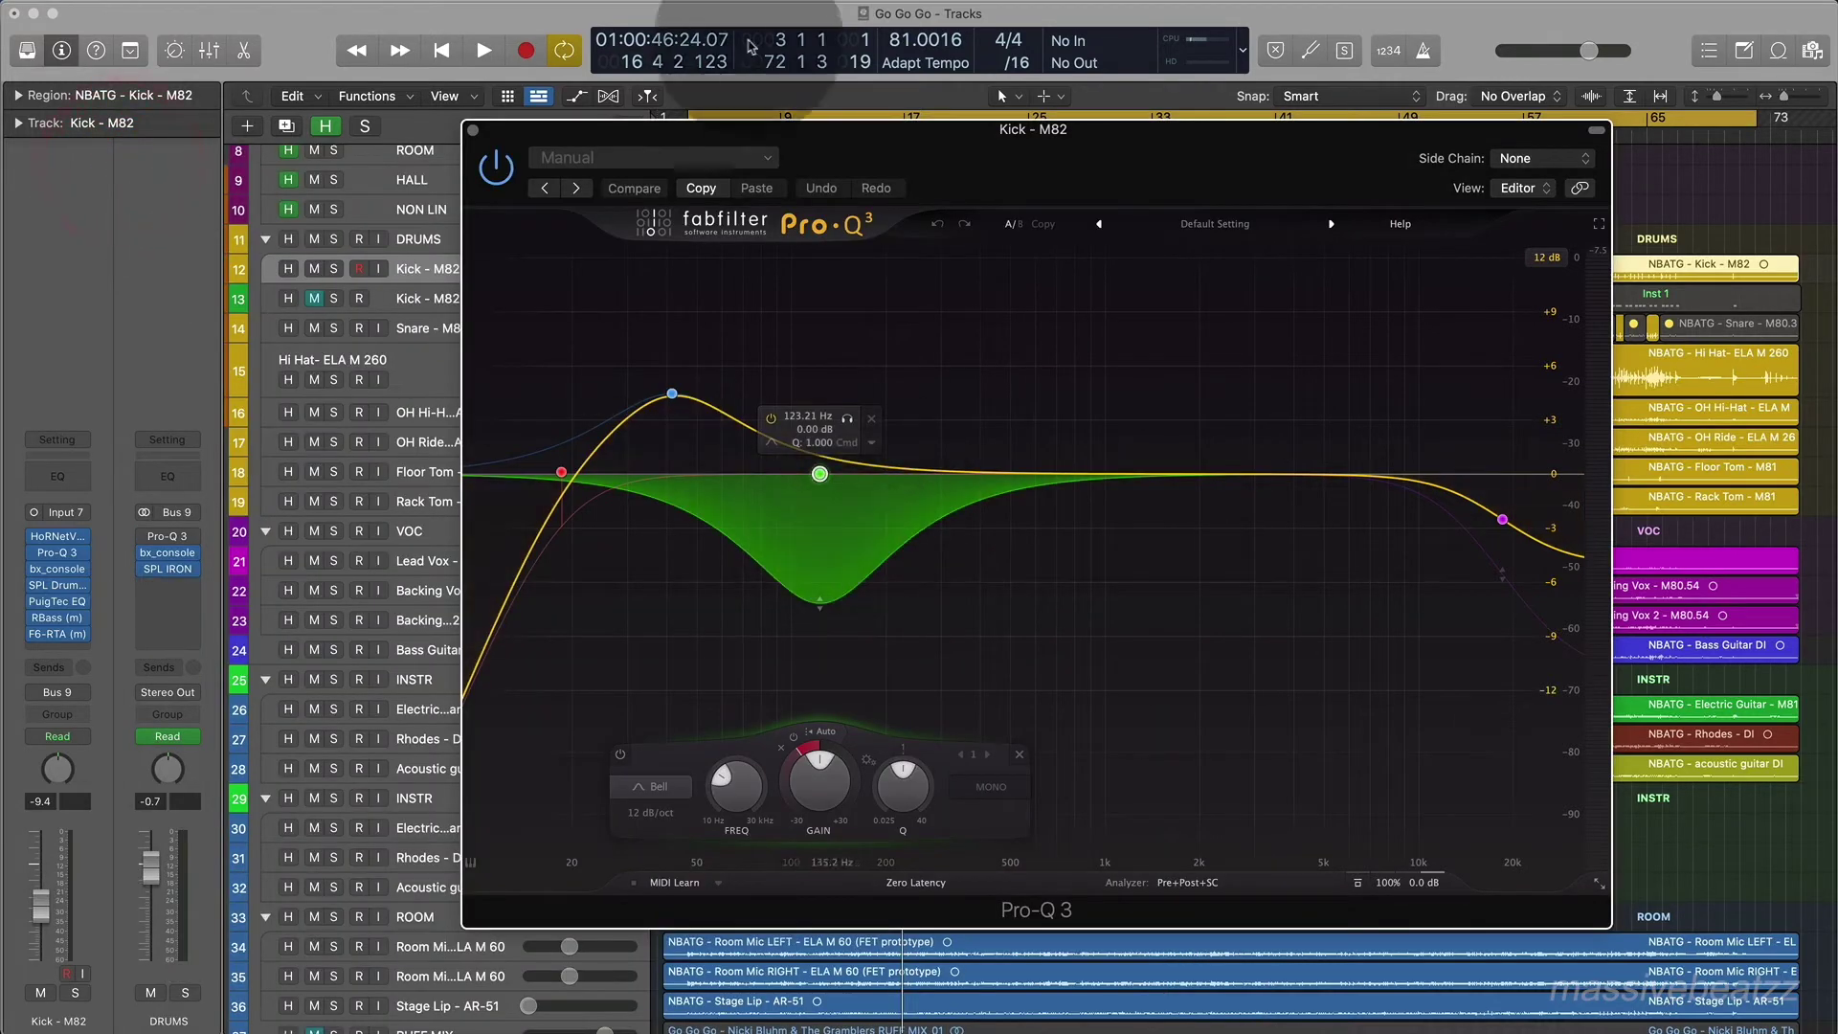
pyautogui.click(473, 130)
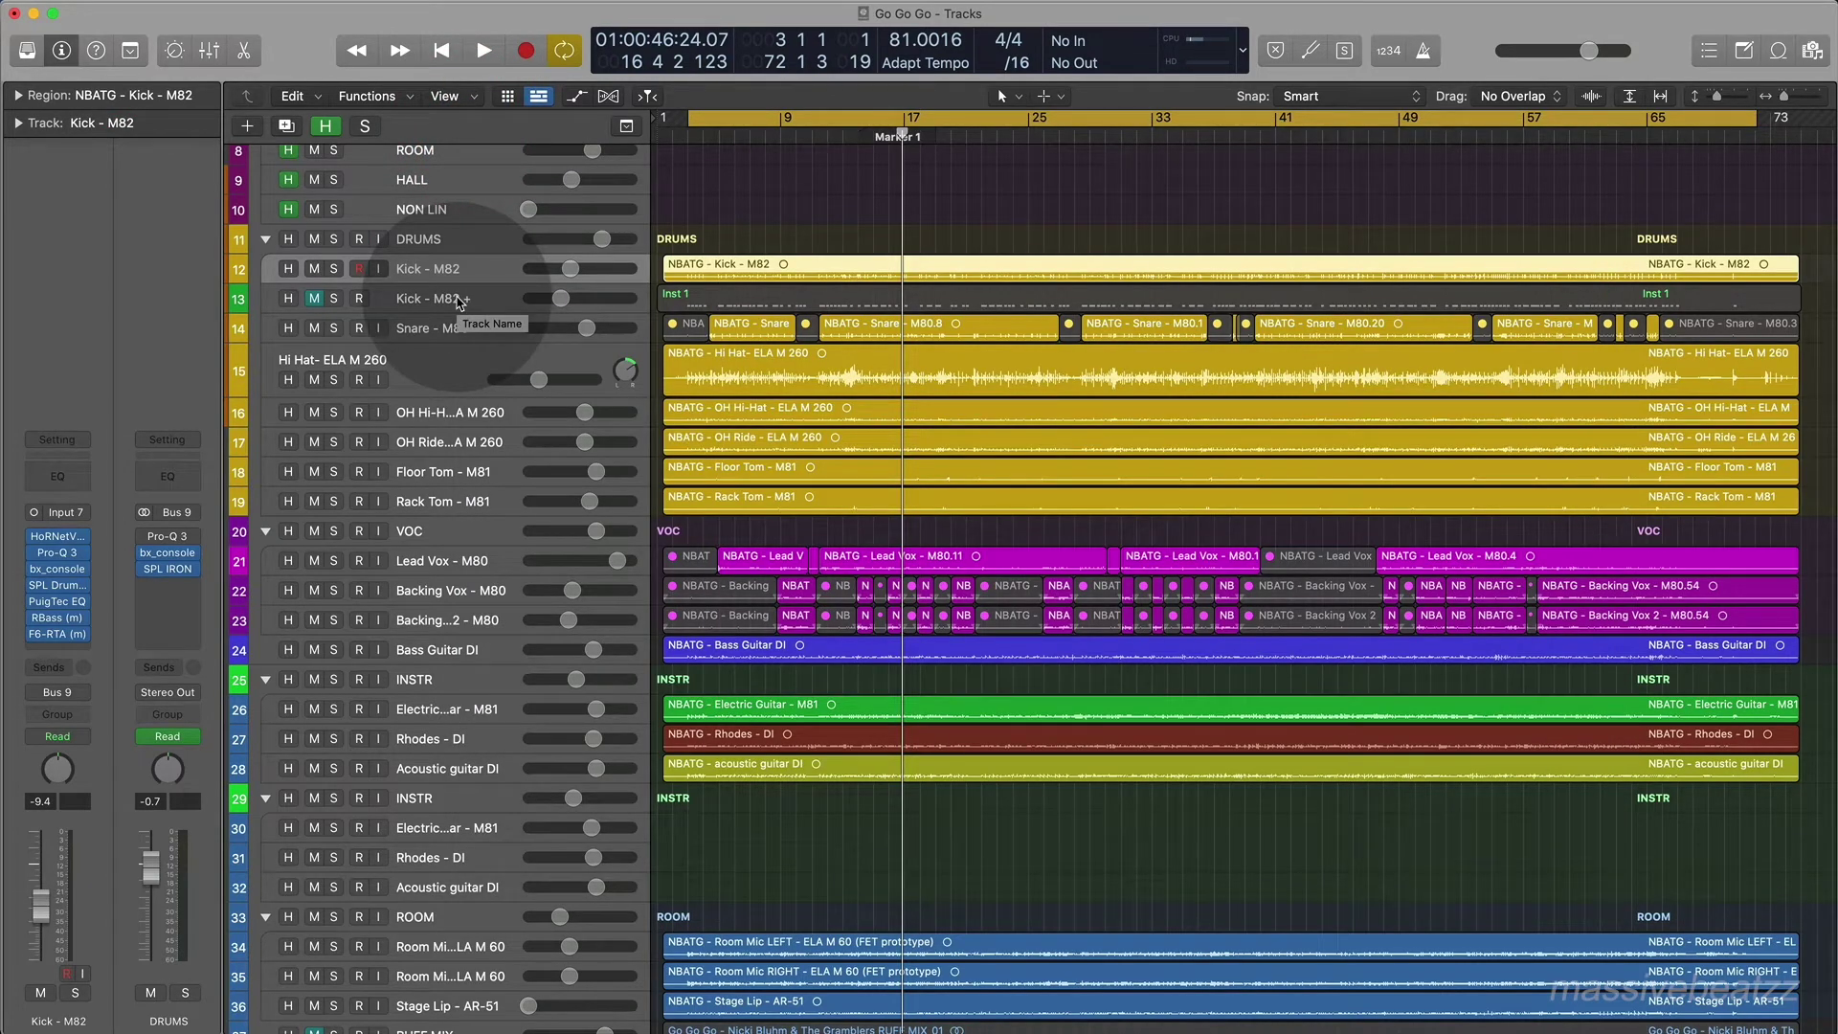
pyautogui.hscroll(-1, 467, 299)
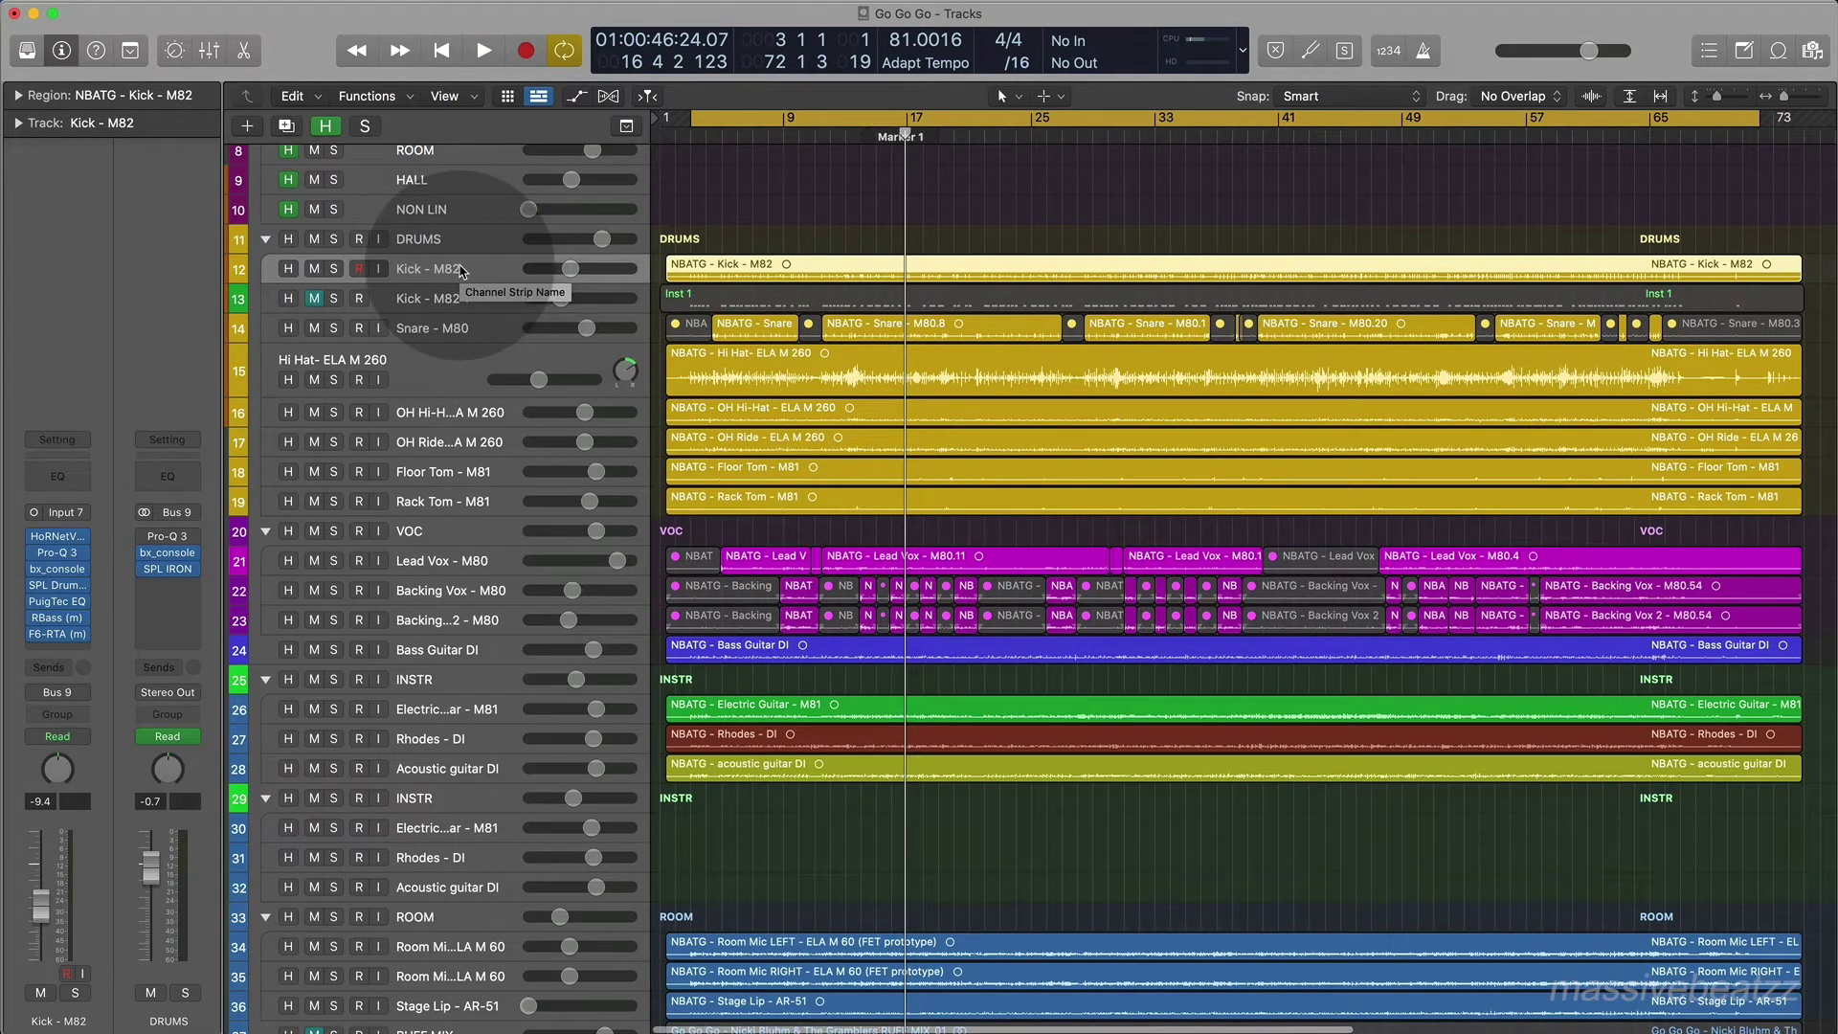
# Solo the Kick - M82 track and play it back to hear it through its plug-in chain.
pyautogui.click(335, 270)
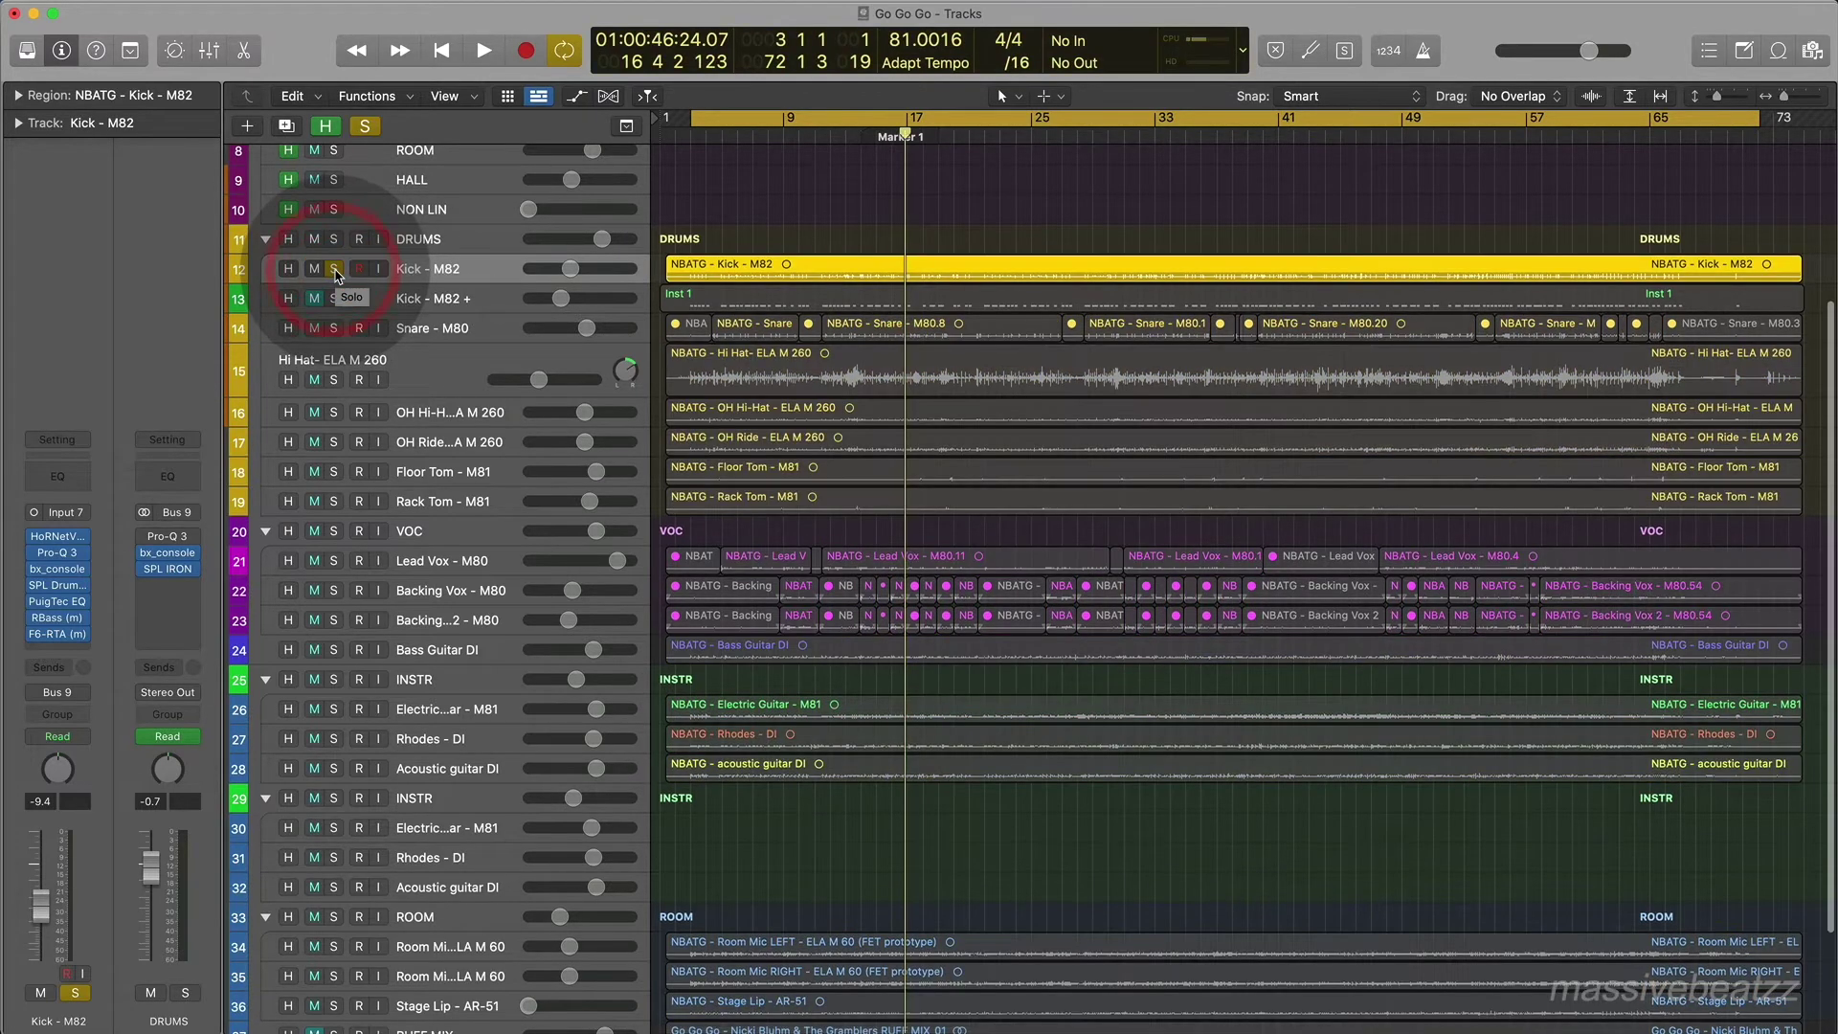
pyautogui.press('space')
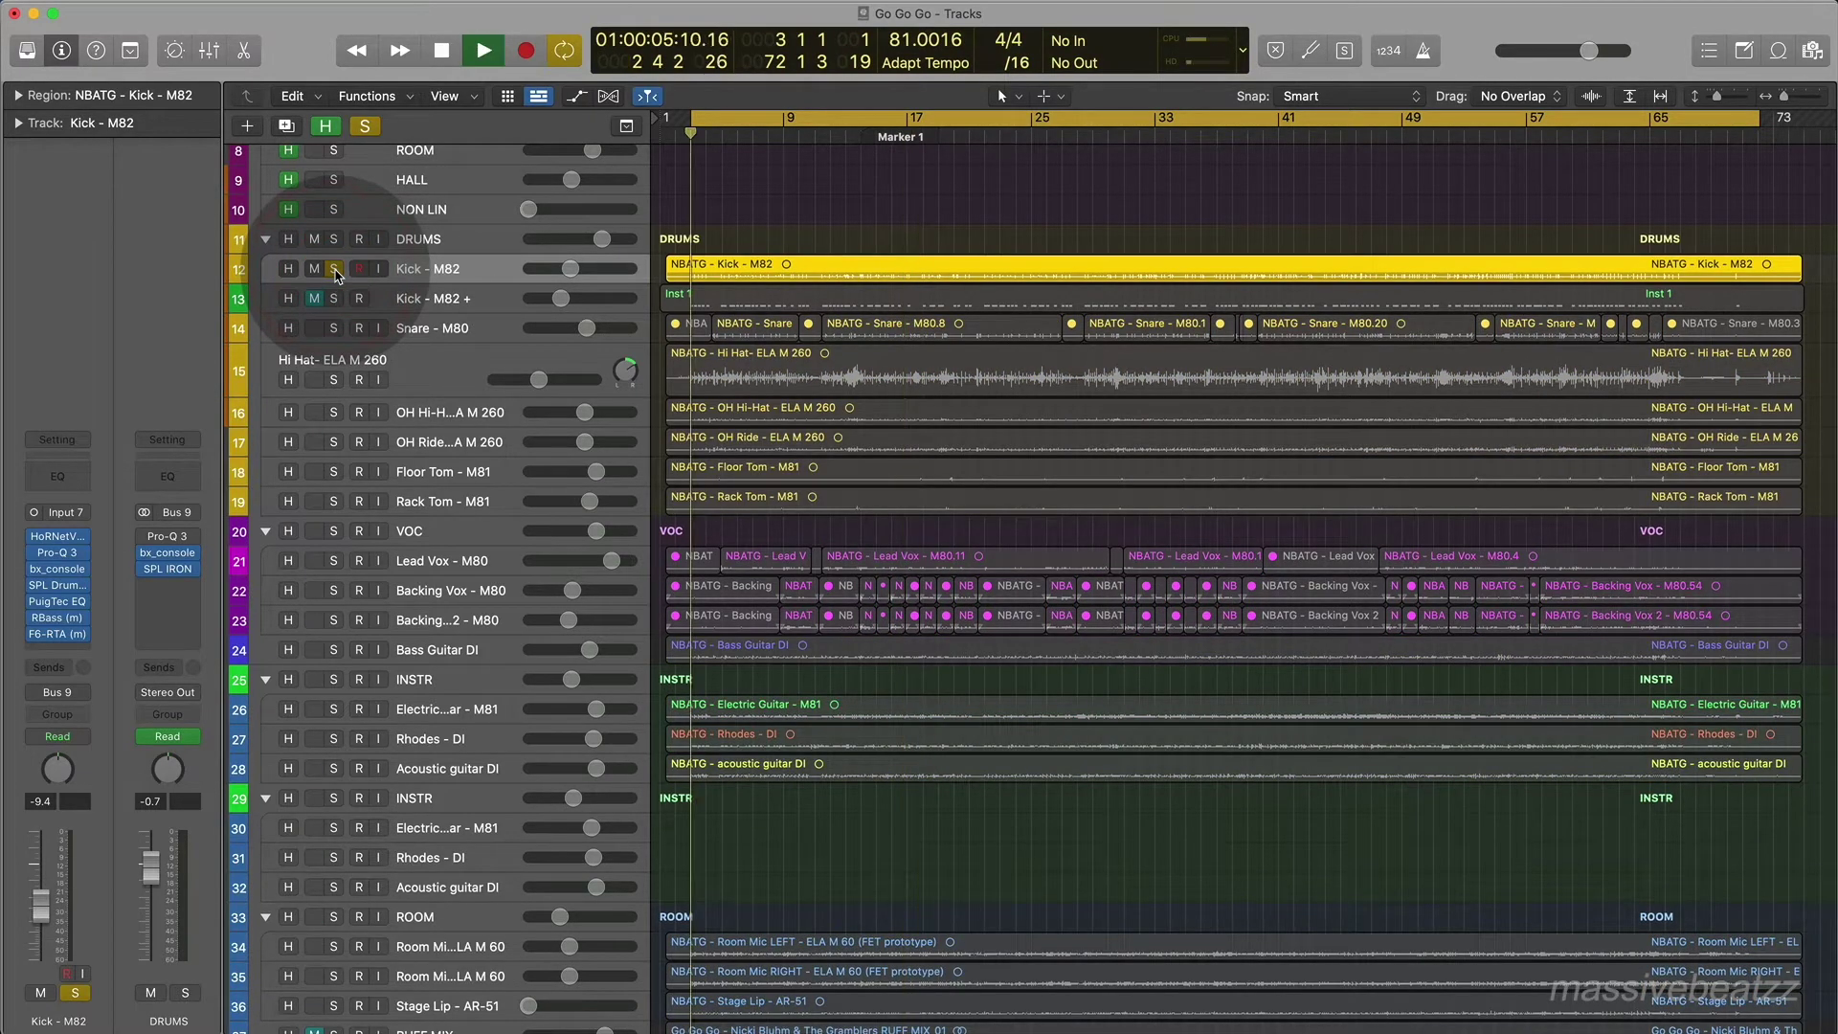
# Inspect the Pro-Q 3 equalizer curve on Snare - M80 and close the plug-in.
pyautogui.click(431, 328)
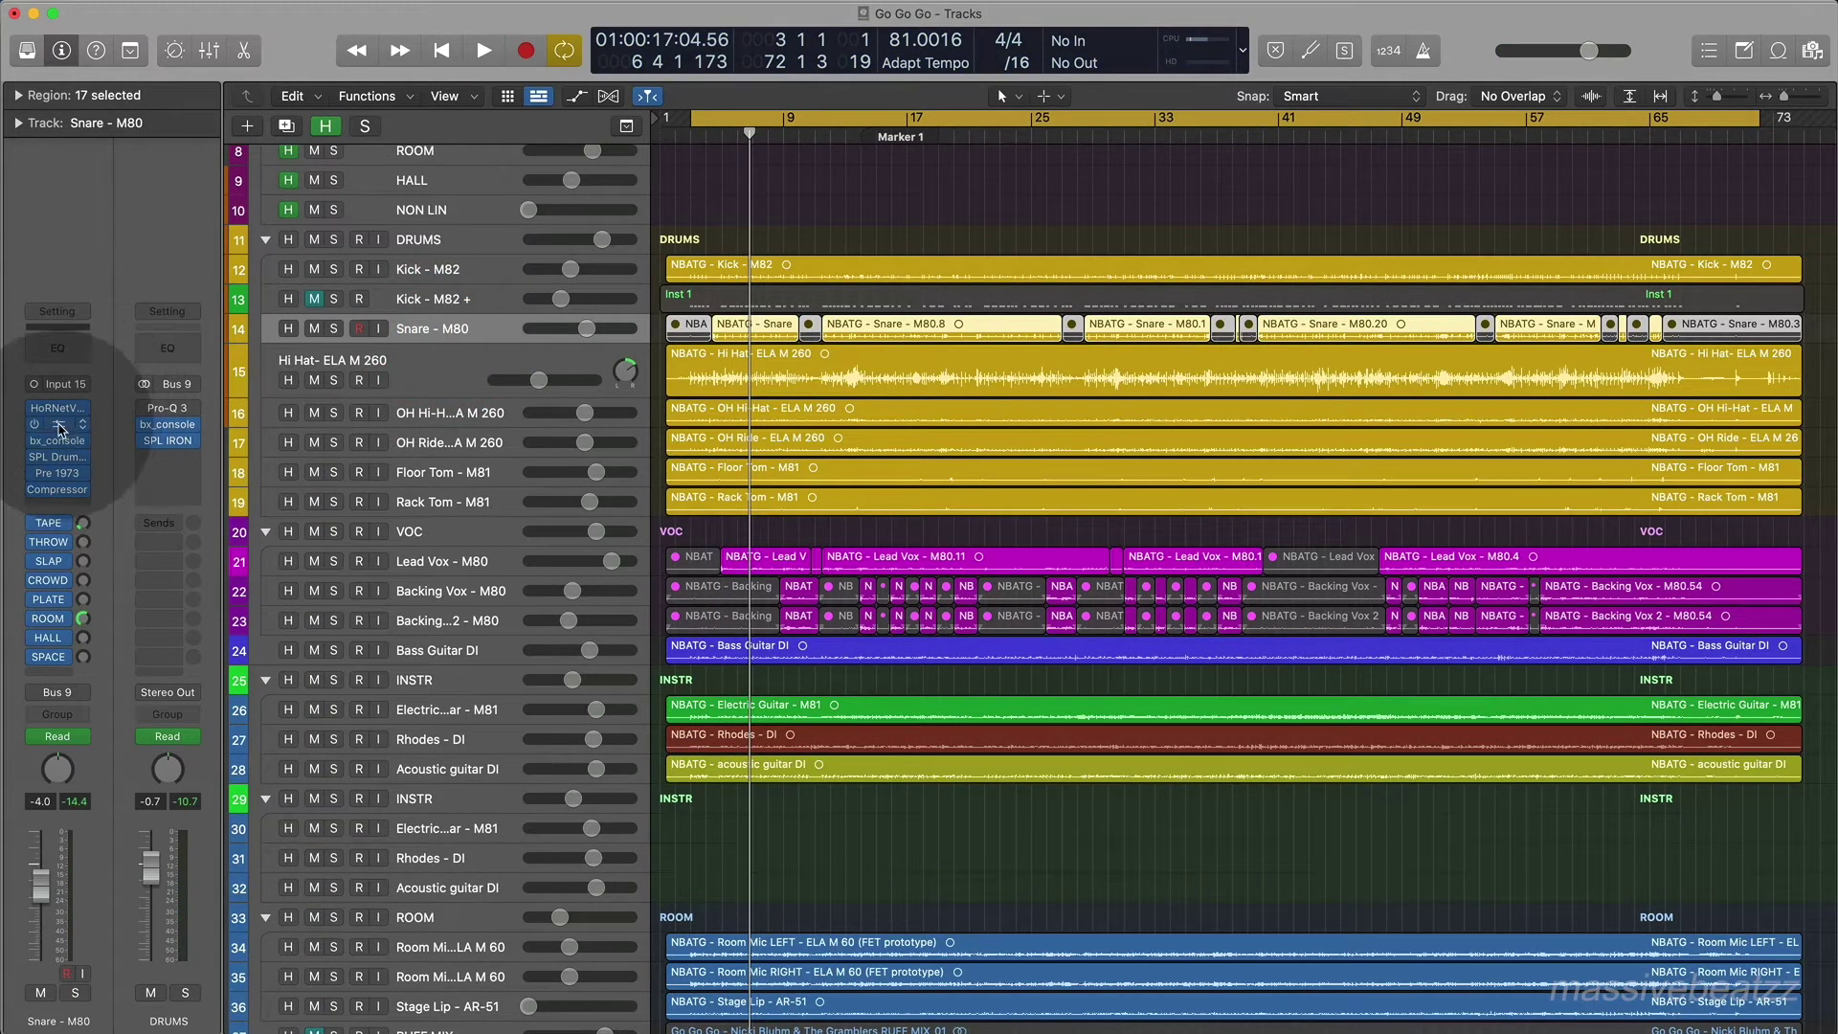
pyautogui.click(58, 426)
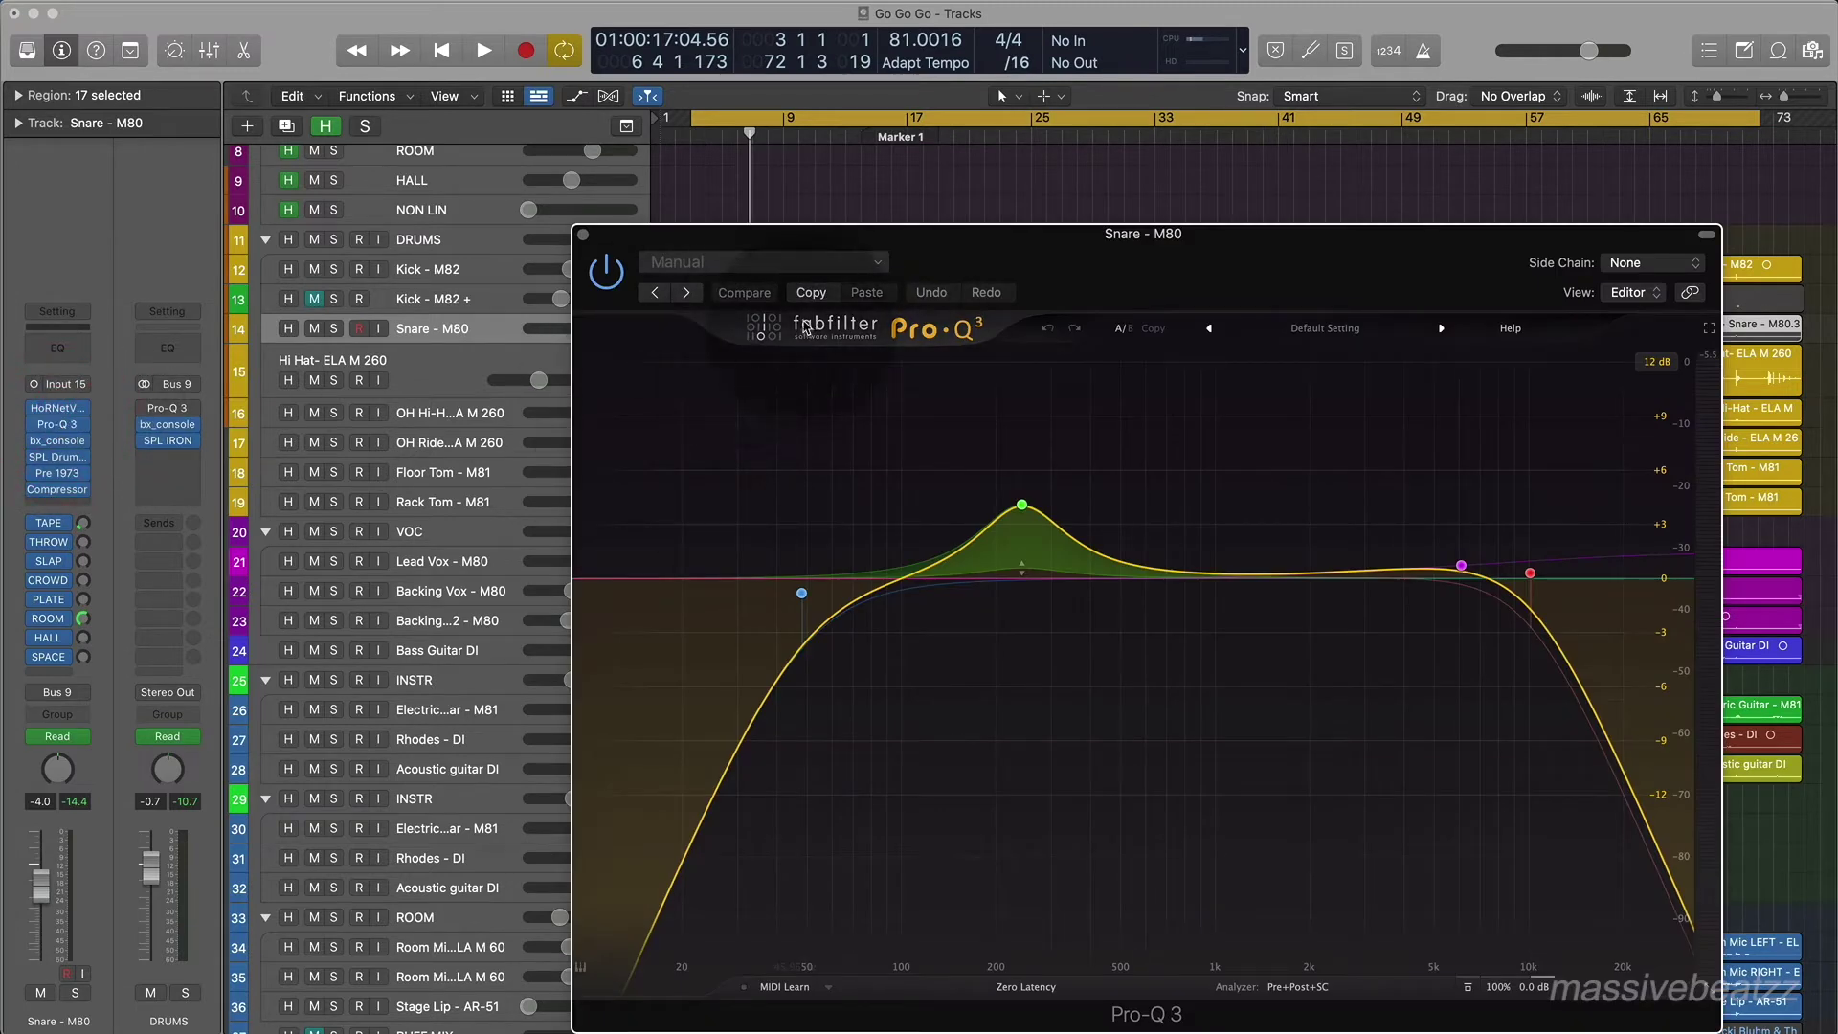
pyautogui.click(586, 237)
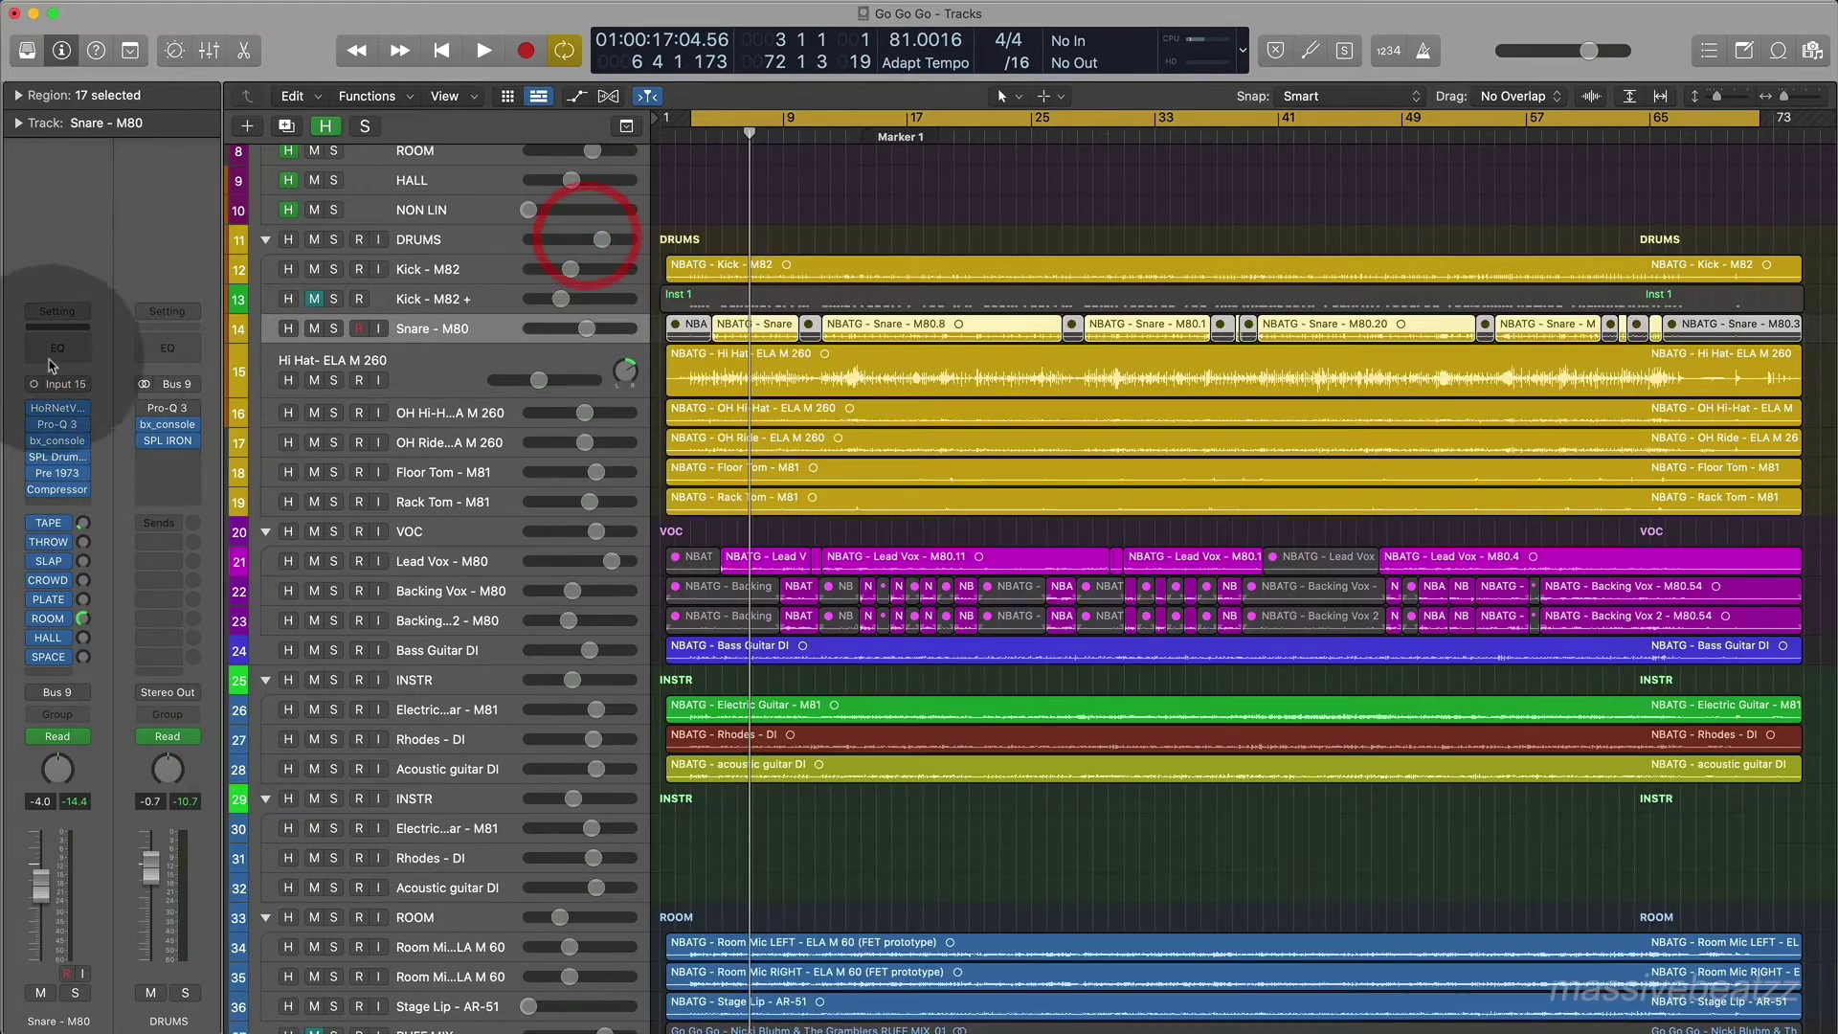
# Review the bx_console SSL 4000 E and SPL DrumXchanger settings on Snare - M80.
pyautogui.click(57, 440)
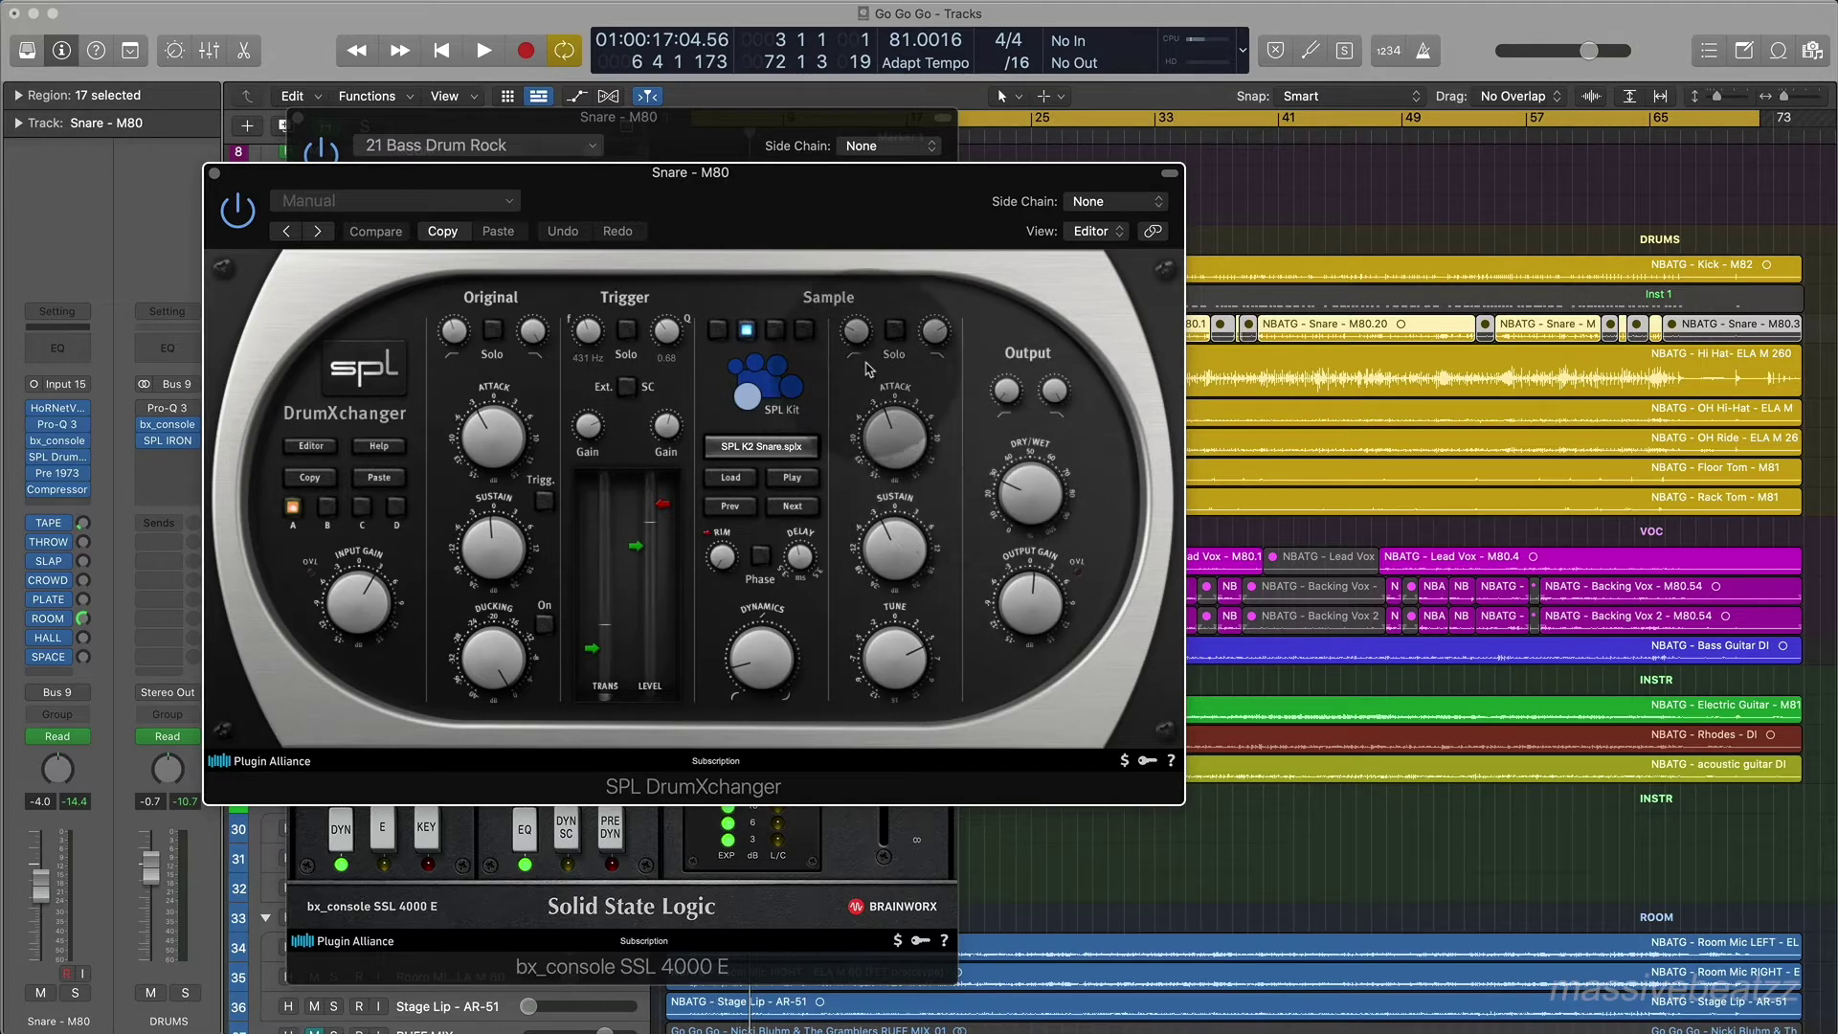
pyautogui.click(921, 379)
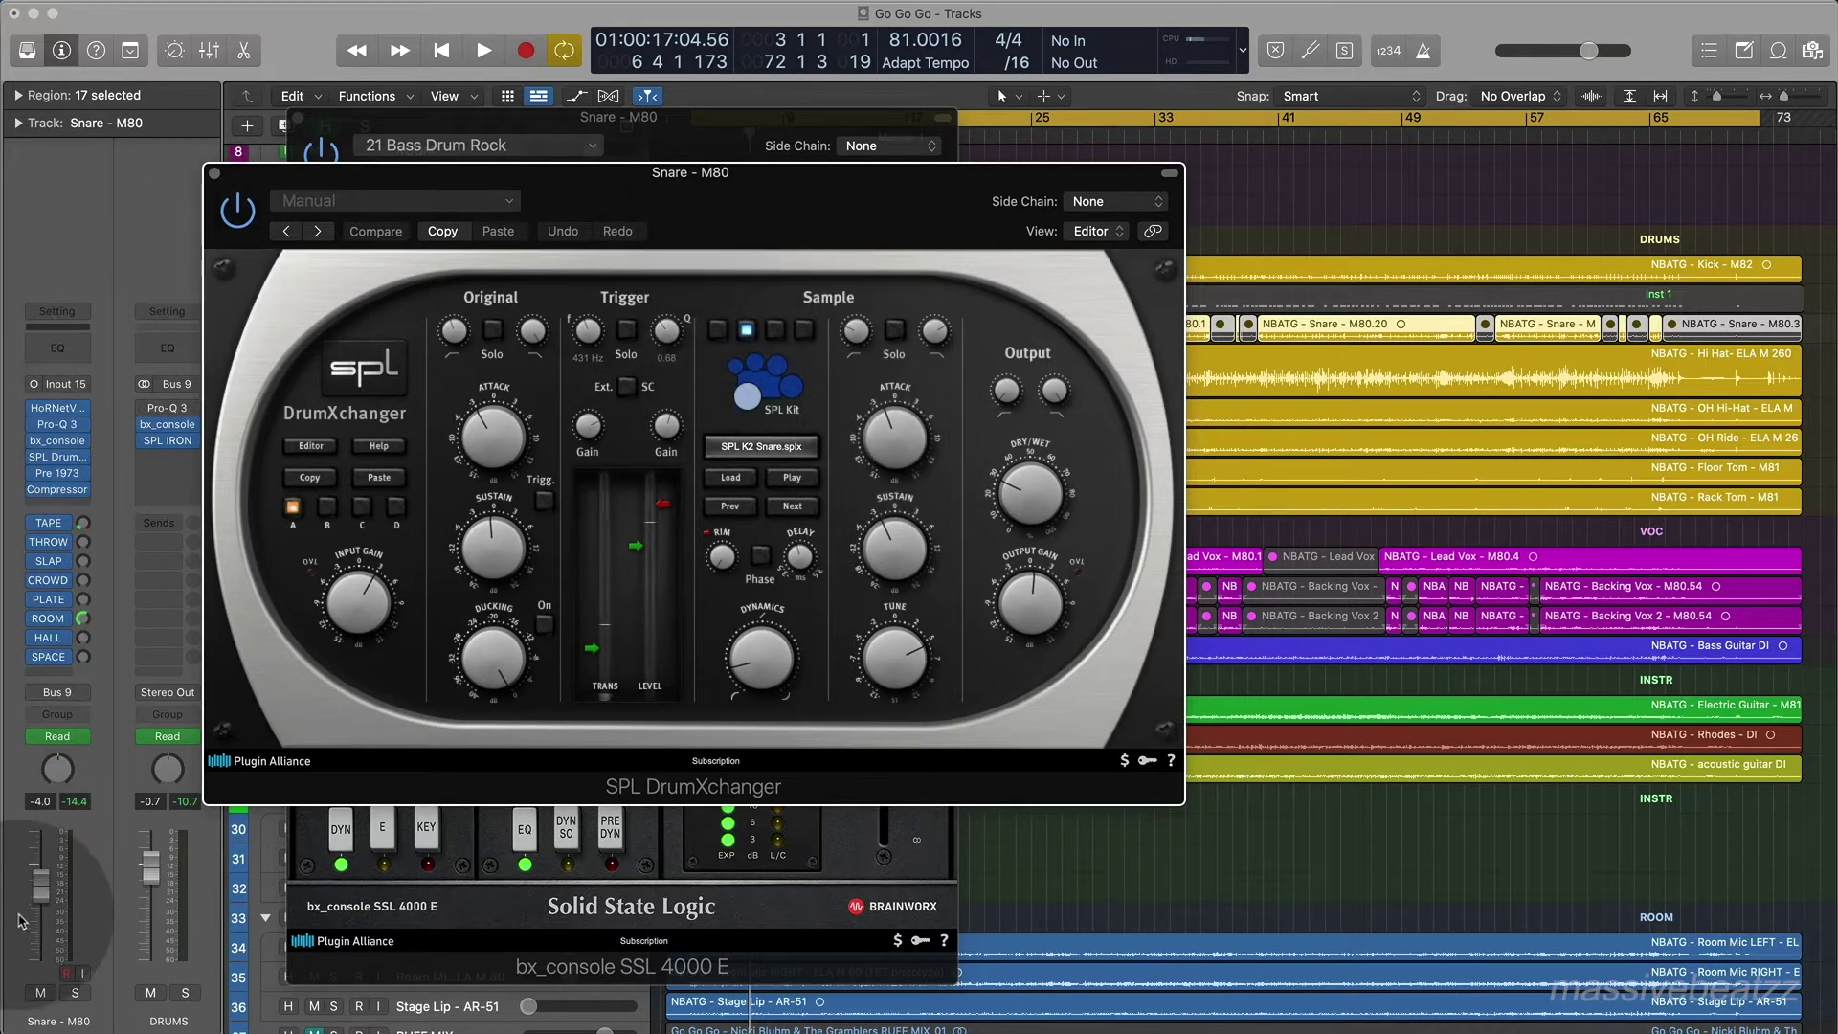
# Audition Snare - M80 soloed, closing its bx_console window and repositioning the SPL DrumXchanger window during playback.
pyautogui.click(78, 994)
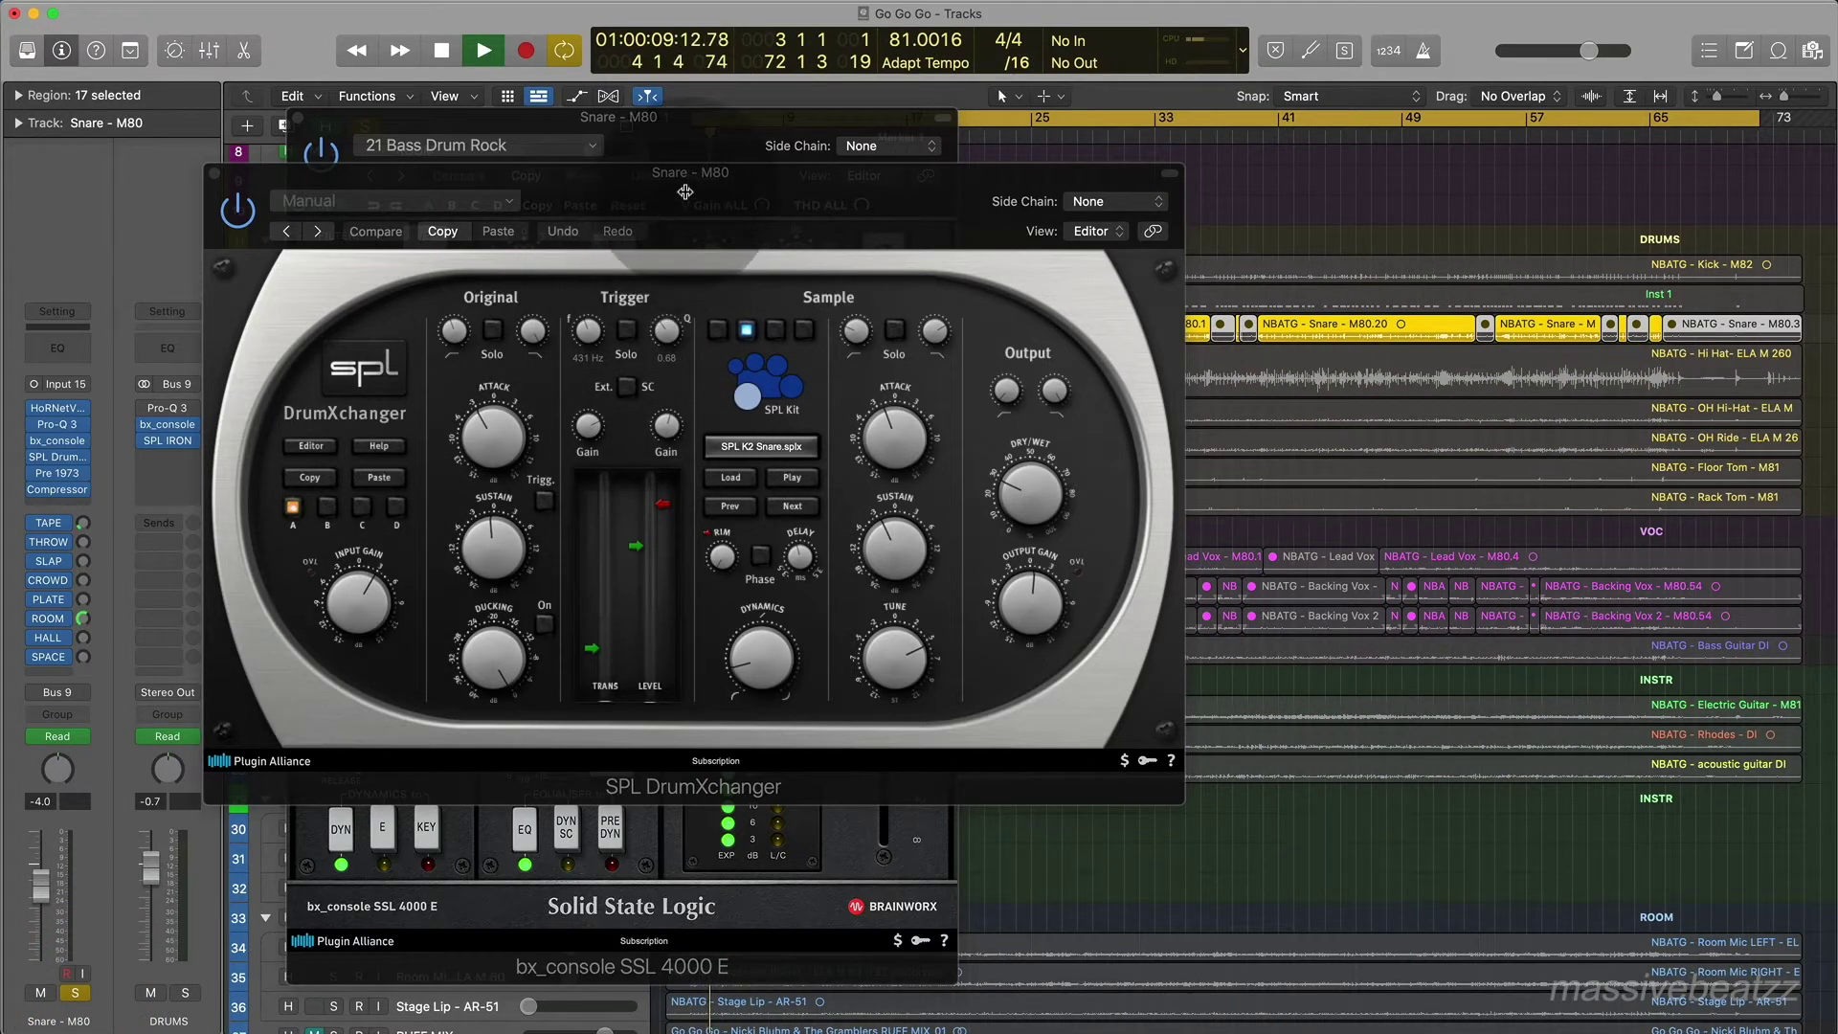
pyautogui.moveTo(686, 191); pyautogui.dragTo(924, 485)
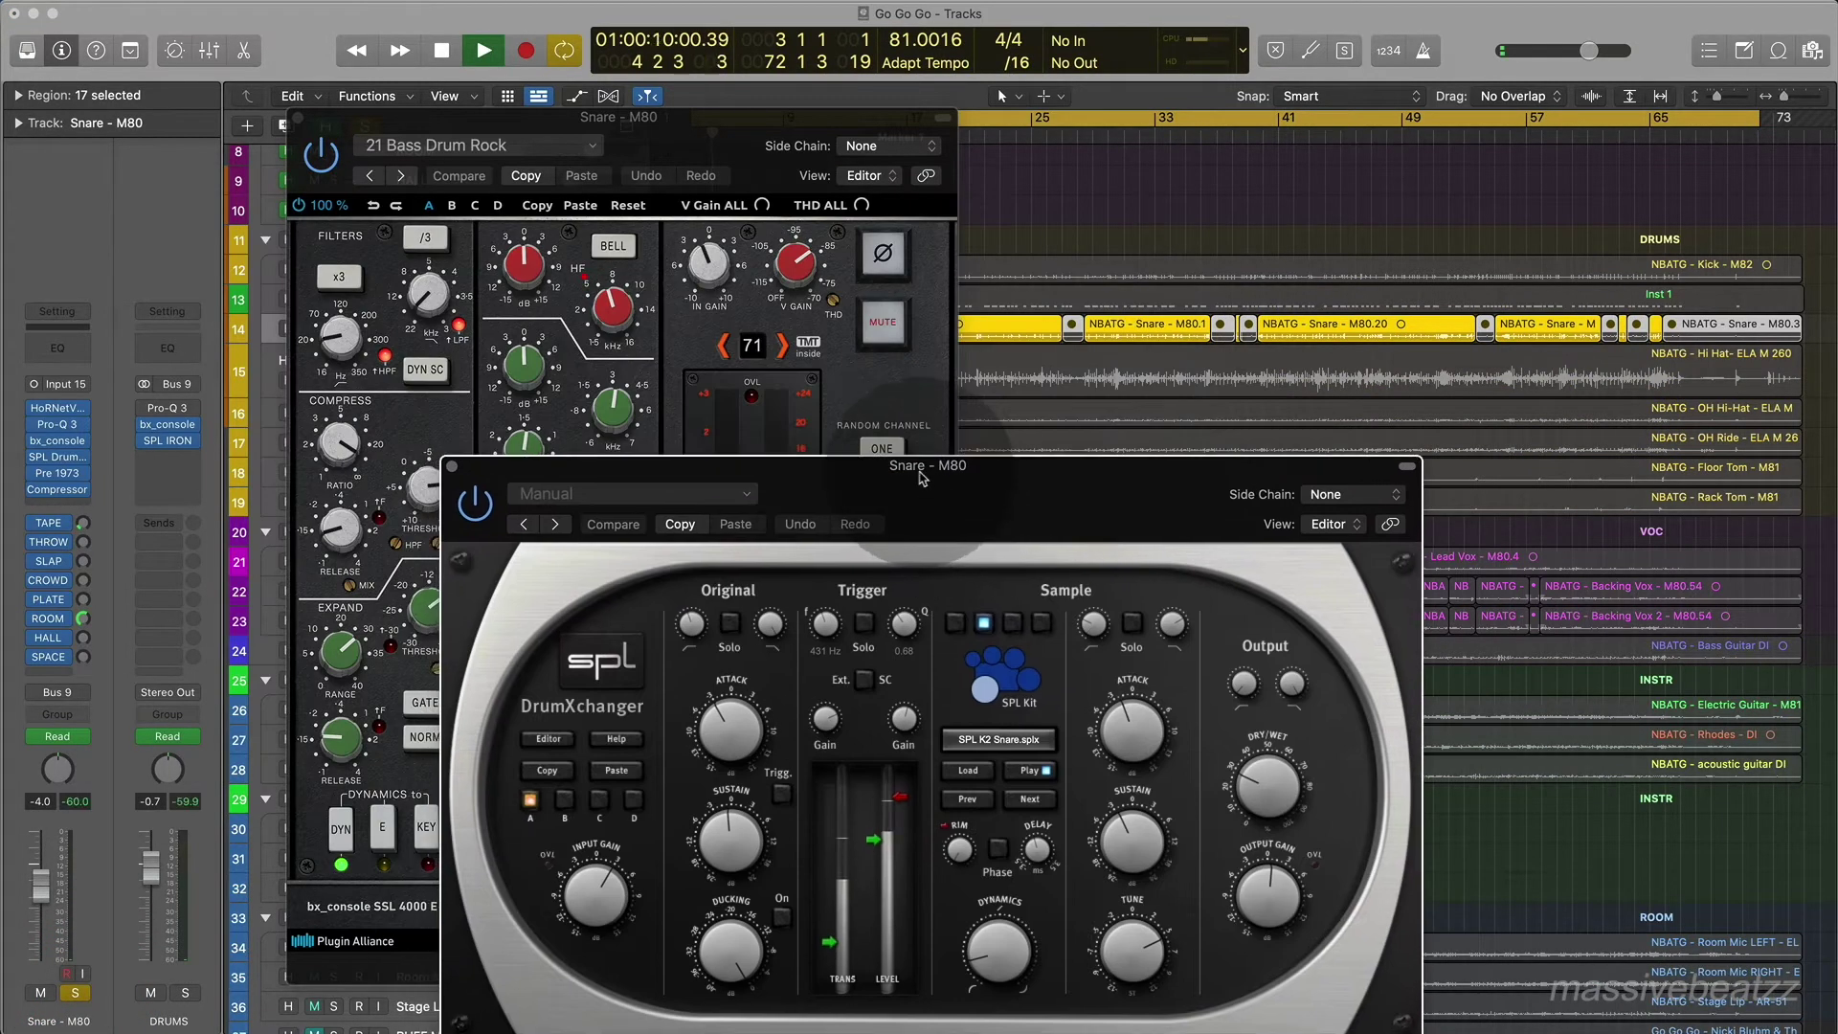
pyautogui.click(297, 120)
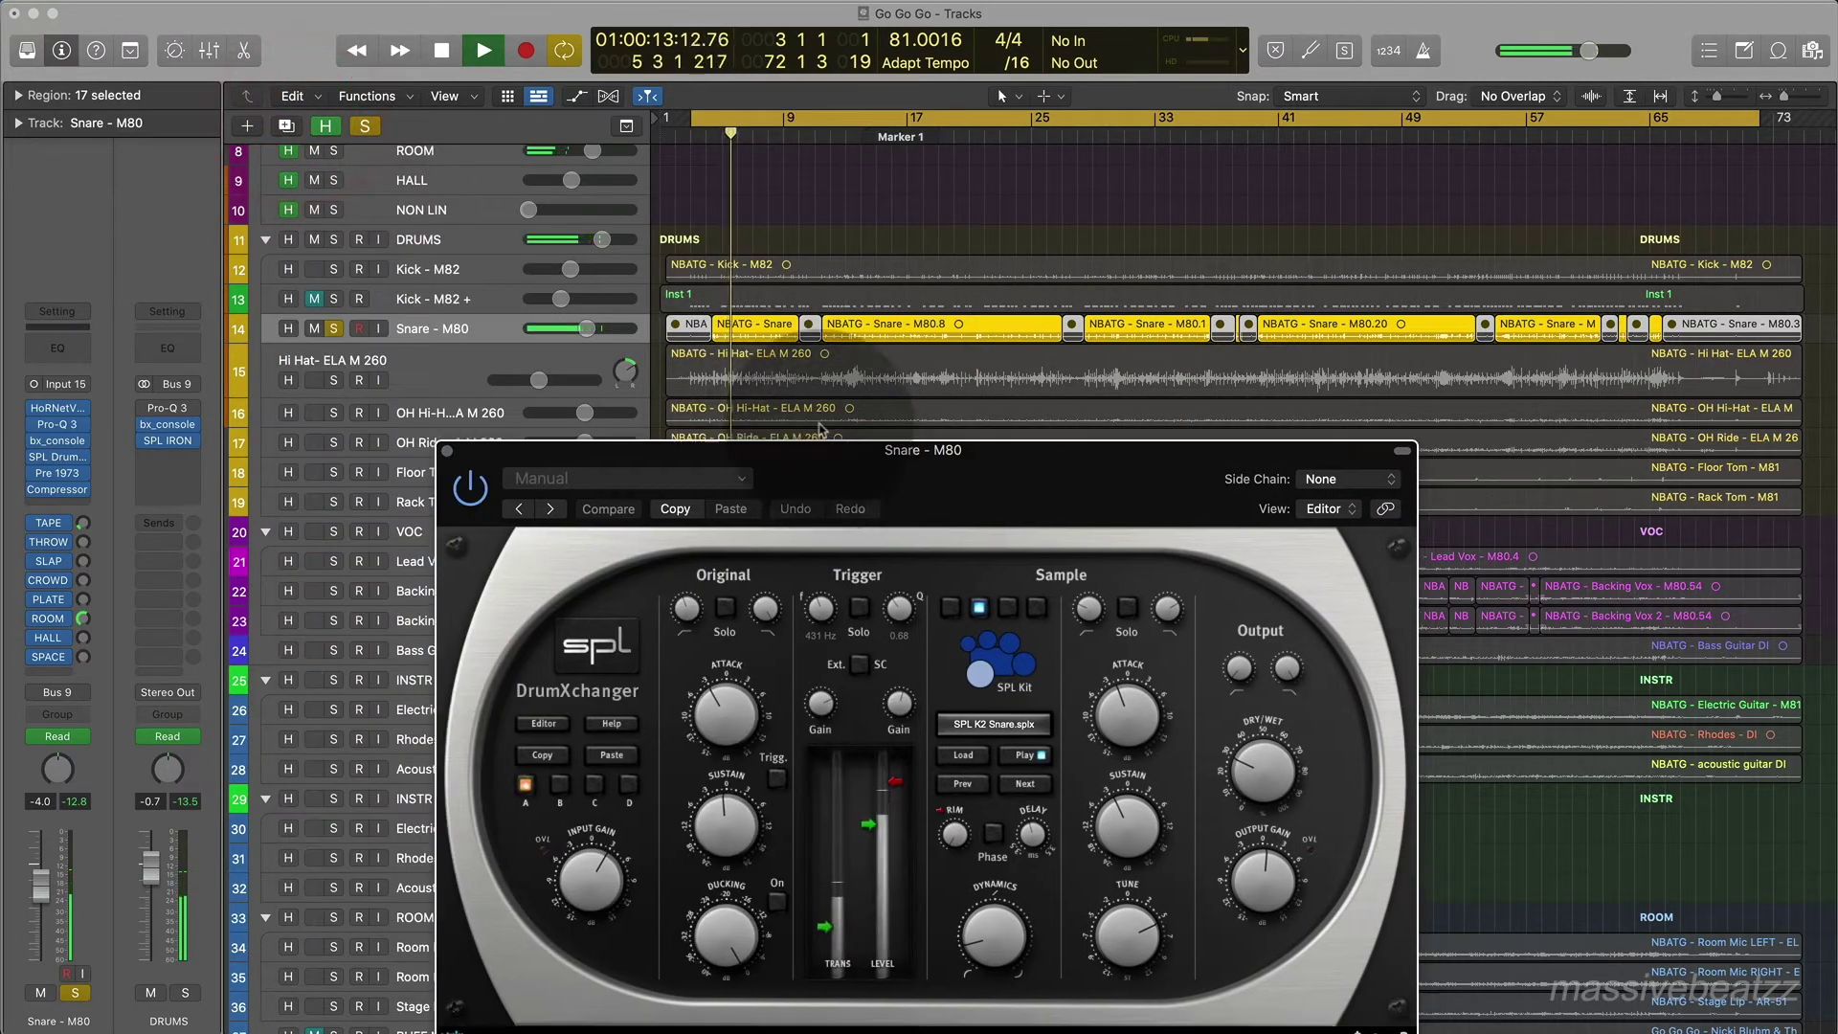
pyautogui.moveTo(820, 428); pyautogui.dragTo(718, 268)
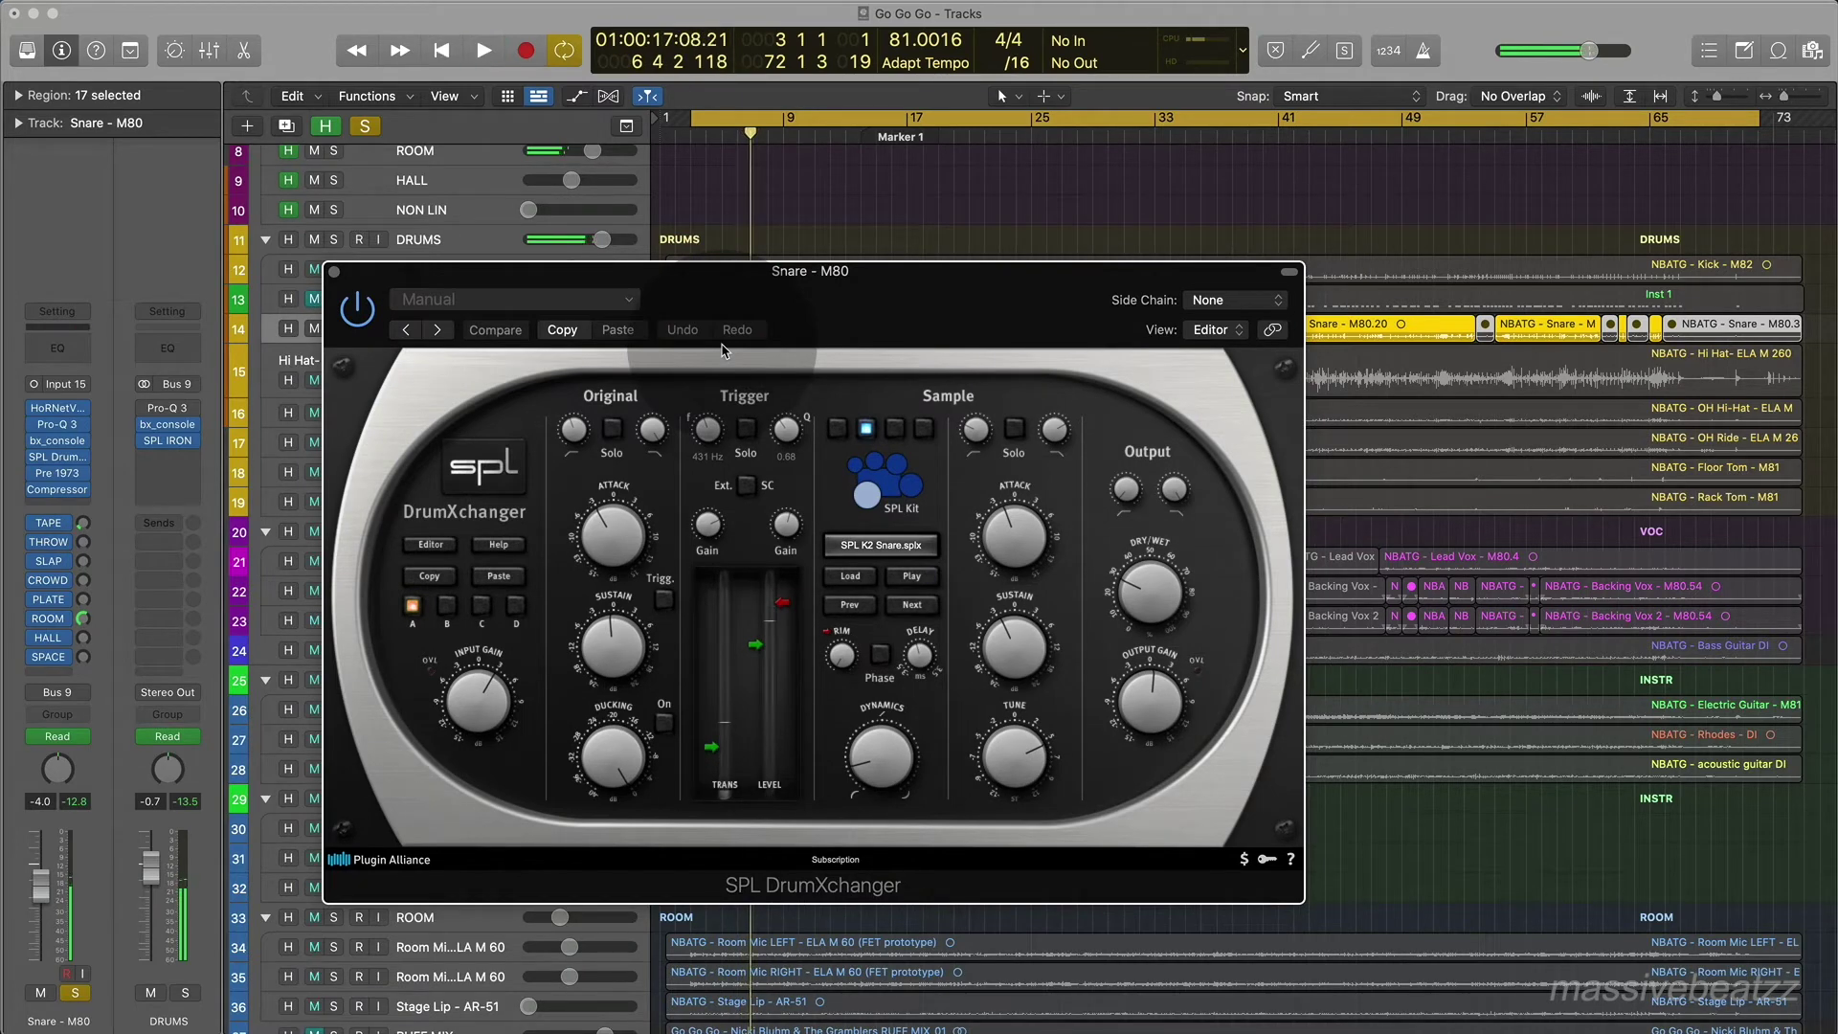
# Open the Arturia Pre 1973 on Snare - M80 and examine its EQ band and high-pass filter settings.
pyautogui.click(64, 459)
pyautogui.click(63, 460)
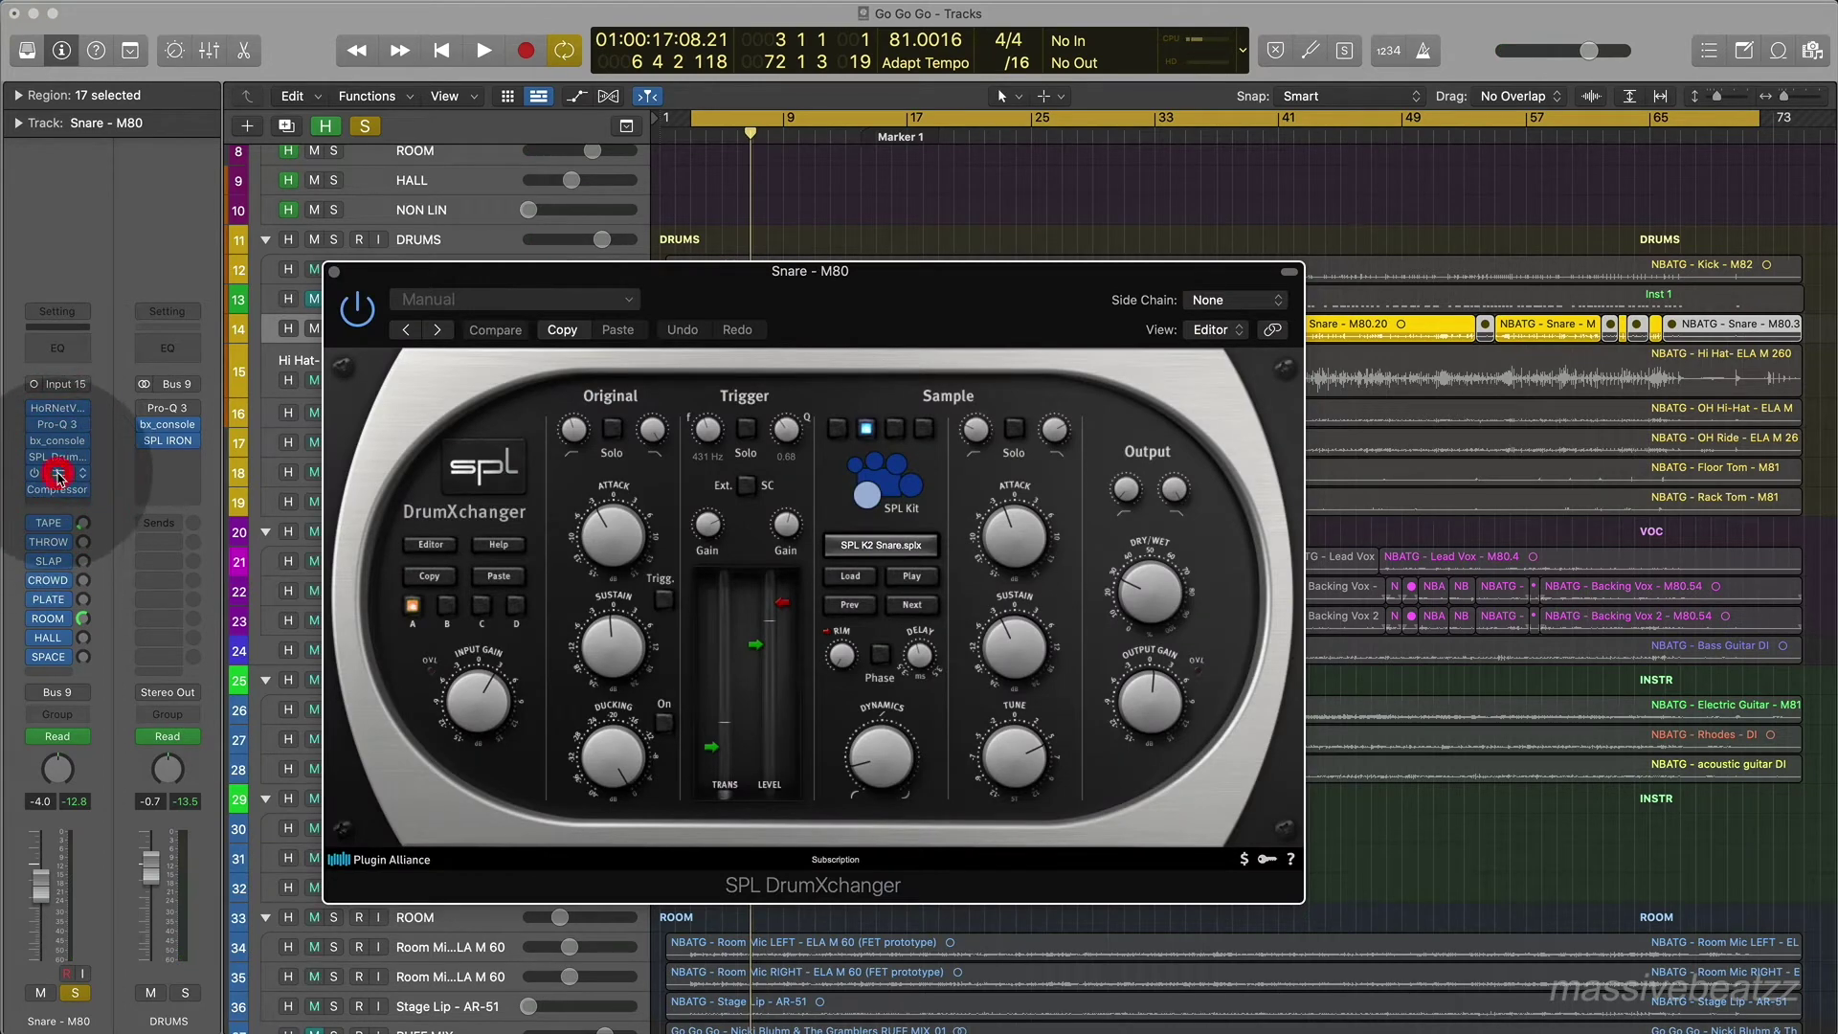
pyautogui.click(59, 473)
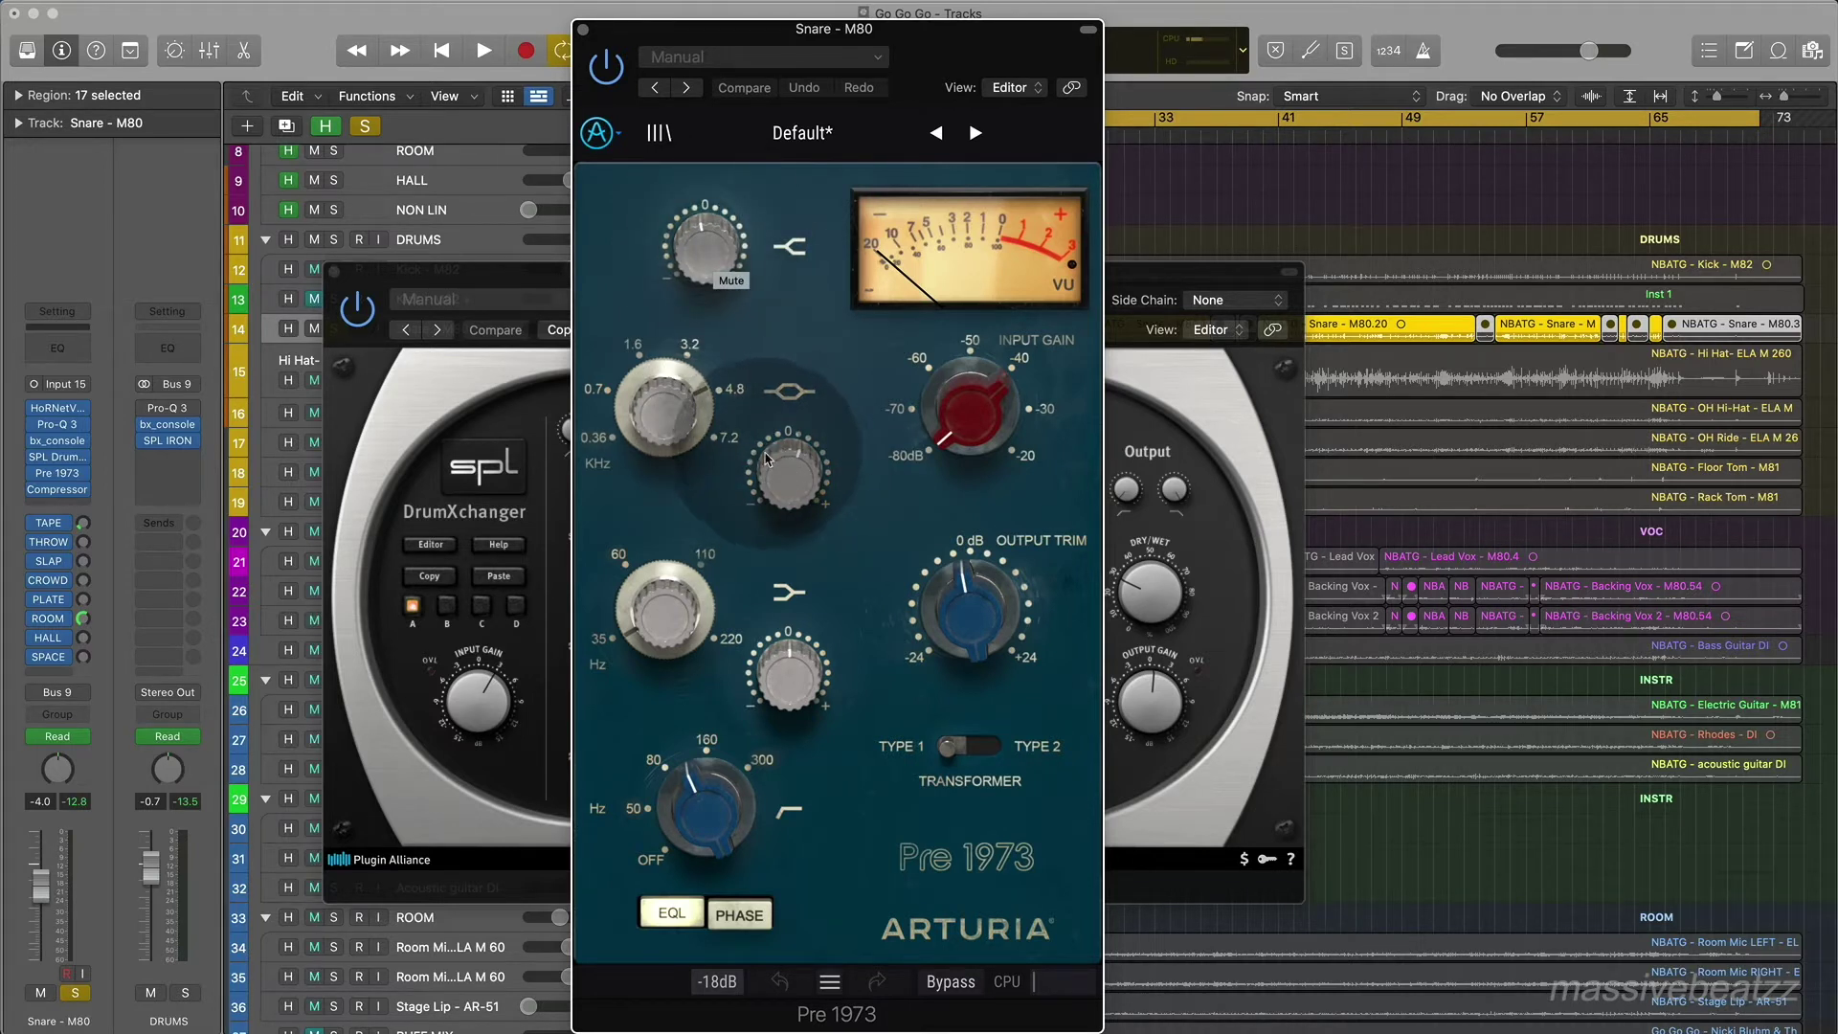
pyautogui.moveTo(790, 457); pyautogui.dragTo(791, 452)
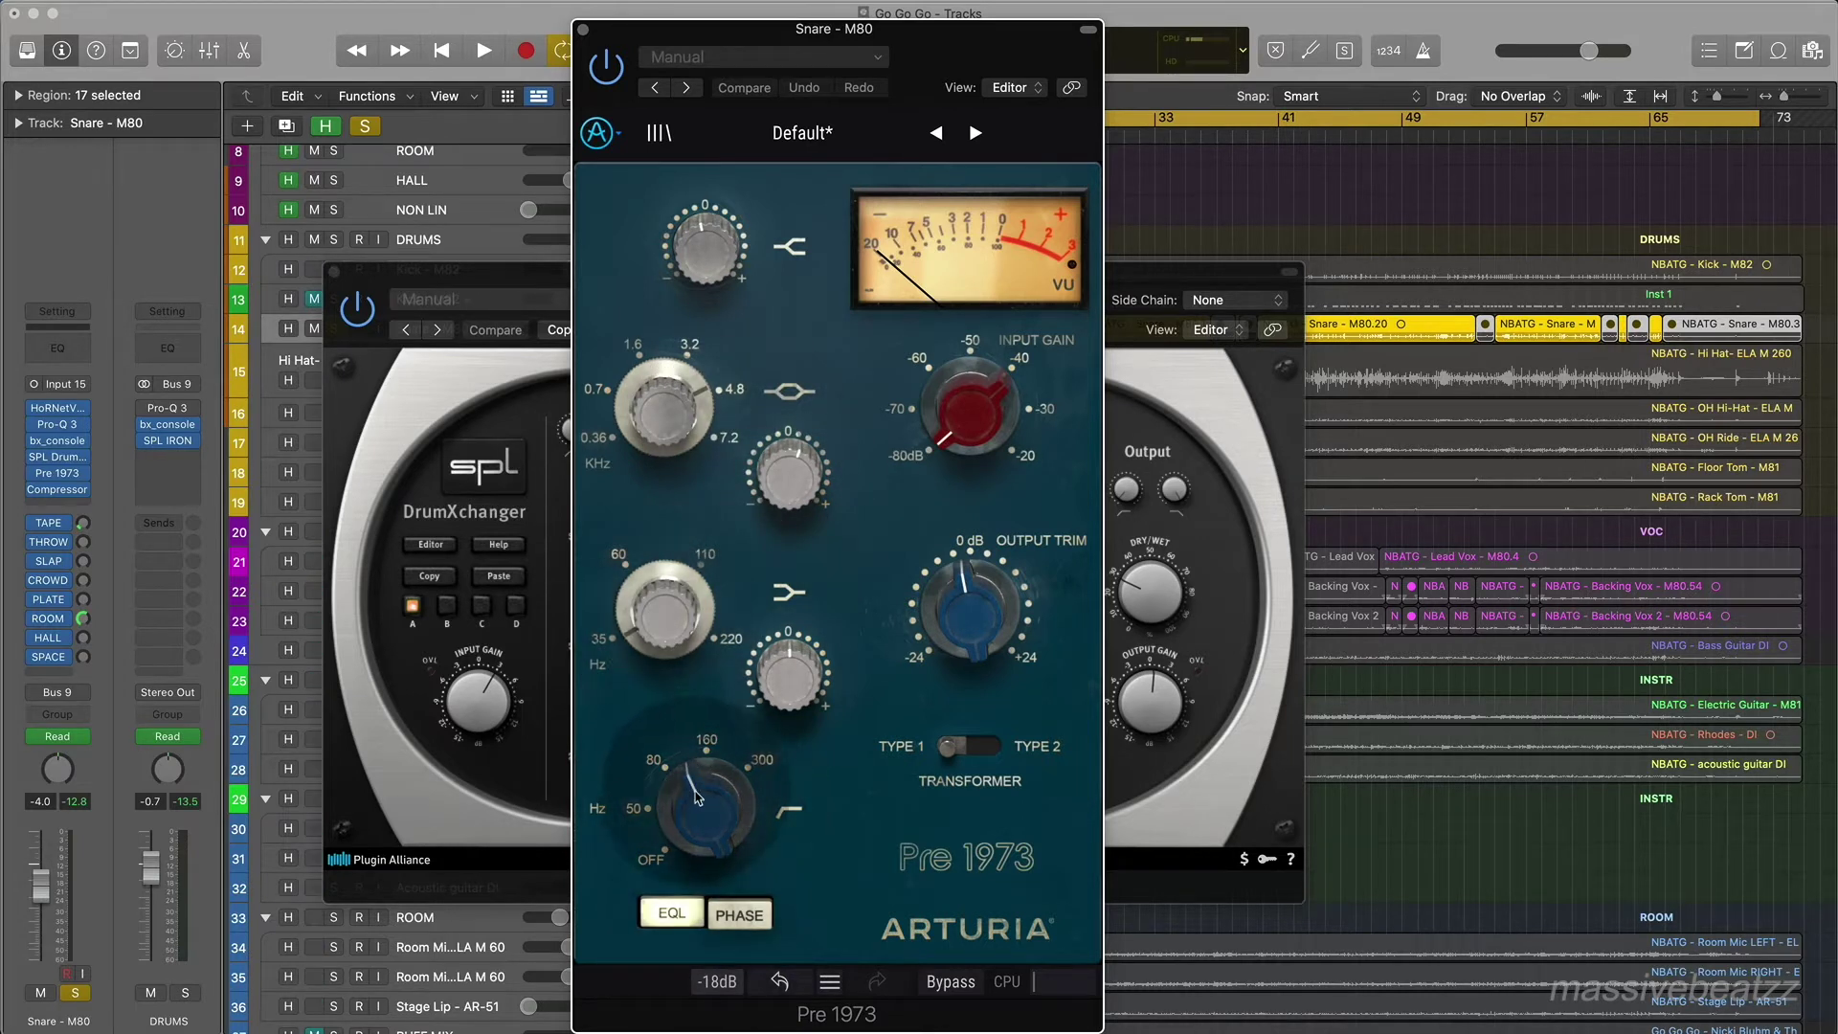
# Review the Vintage VCA Compressor on Snare - M80, including threshold, attack, release and mix, and close it.
pyautogui.click(63, 490)
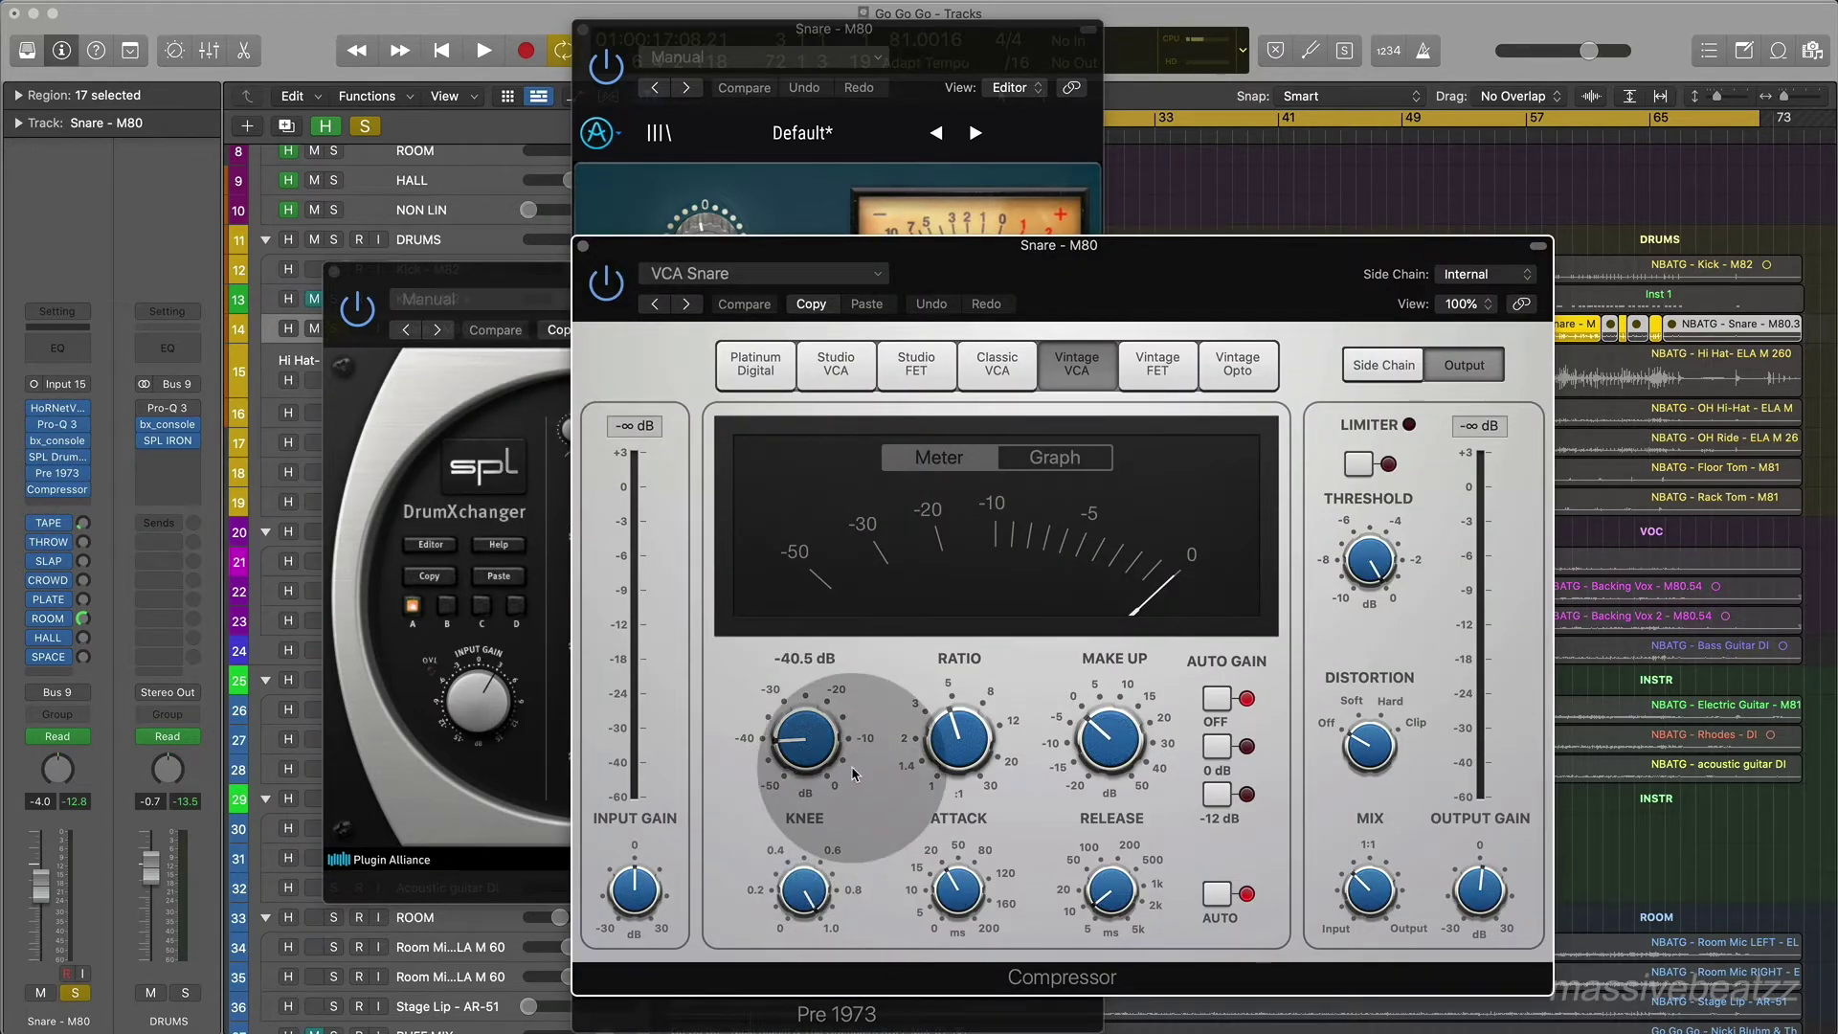
pyautogui.moveTo(962, 889)
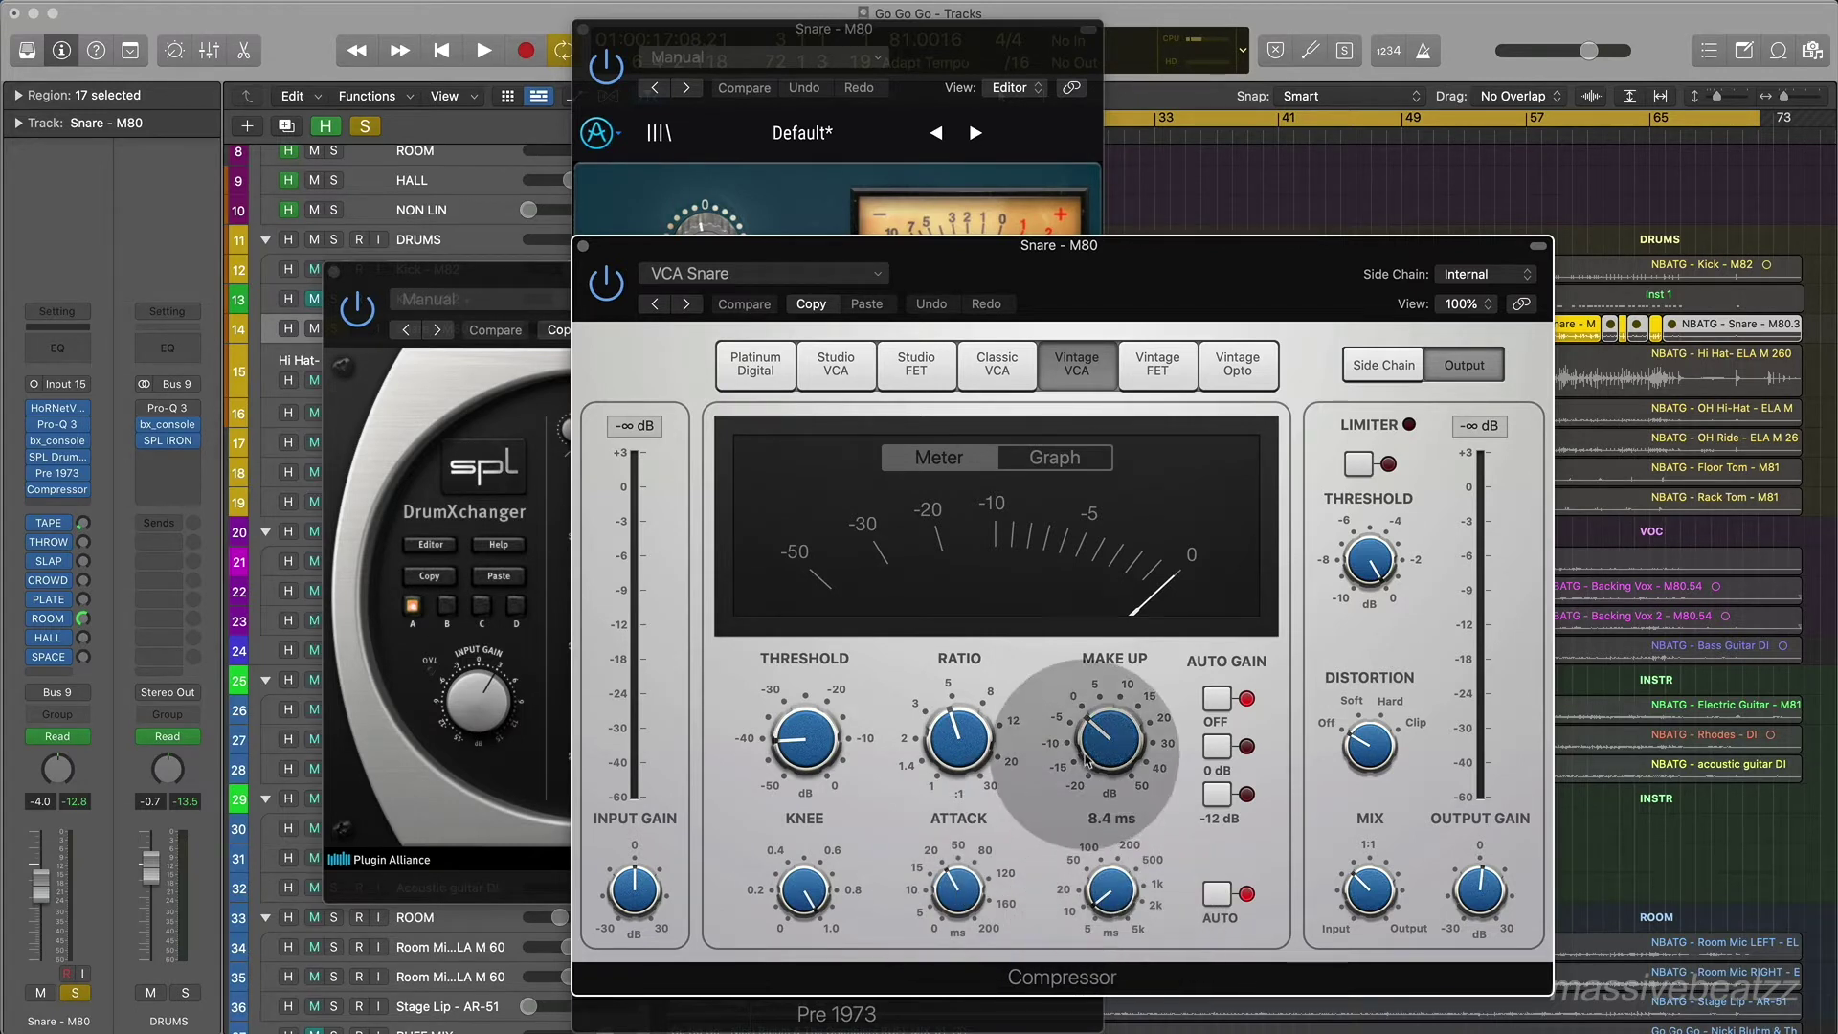
pyautogui.moveTo(1370, 885)
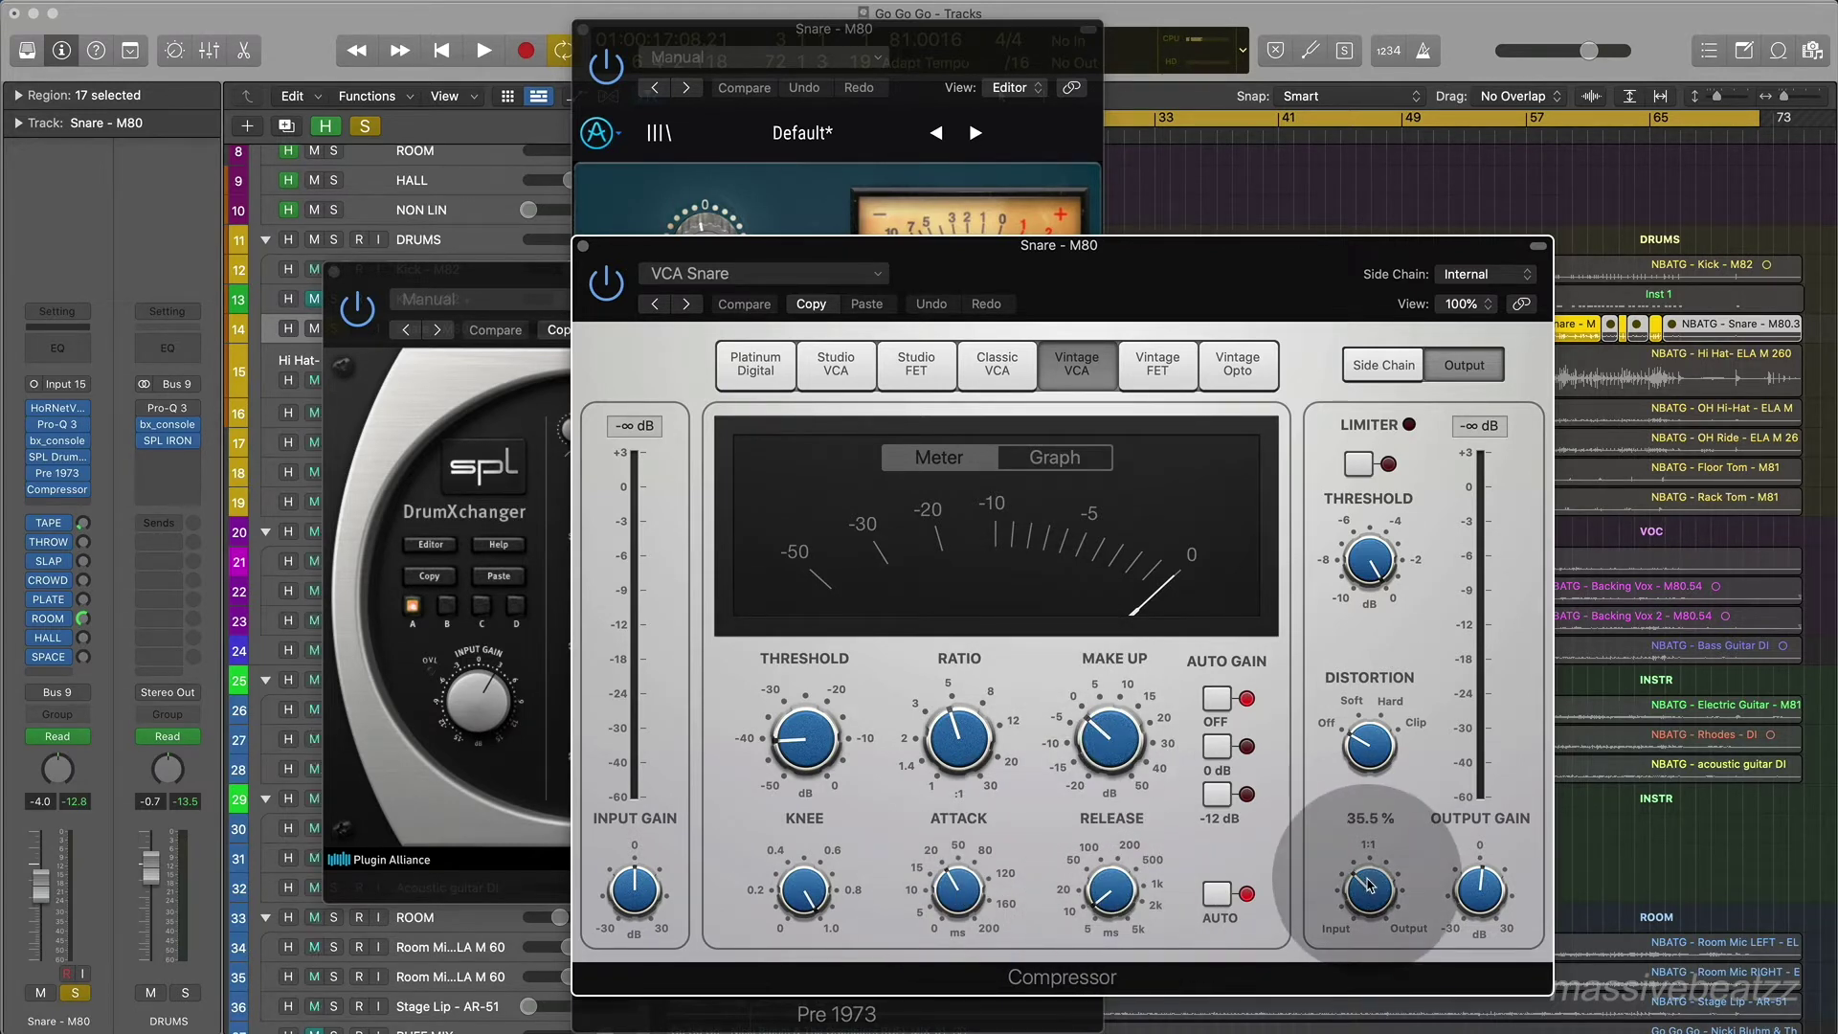
pyautogui.click(585, 248)
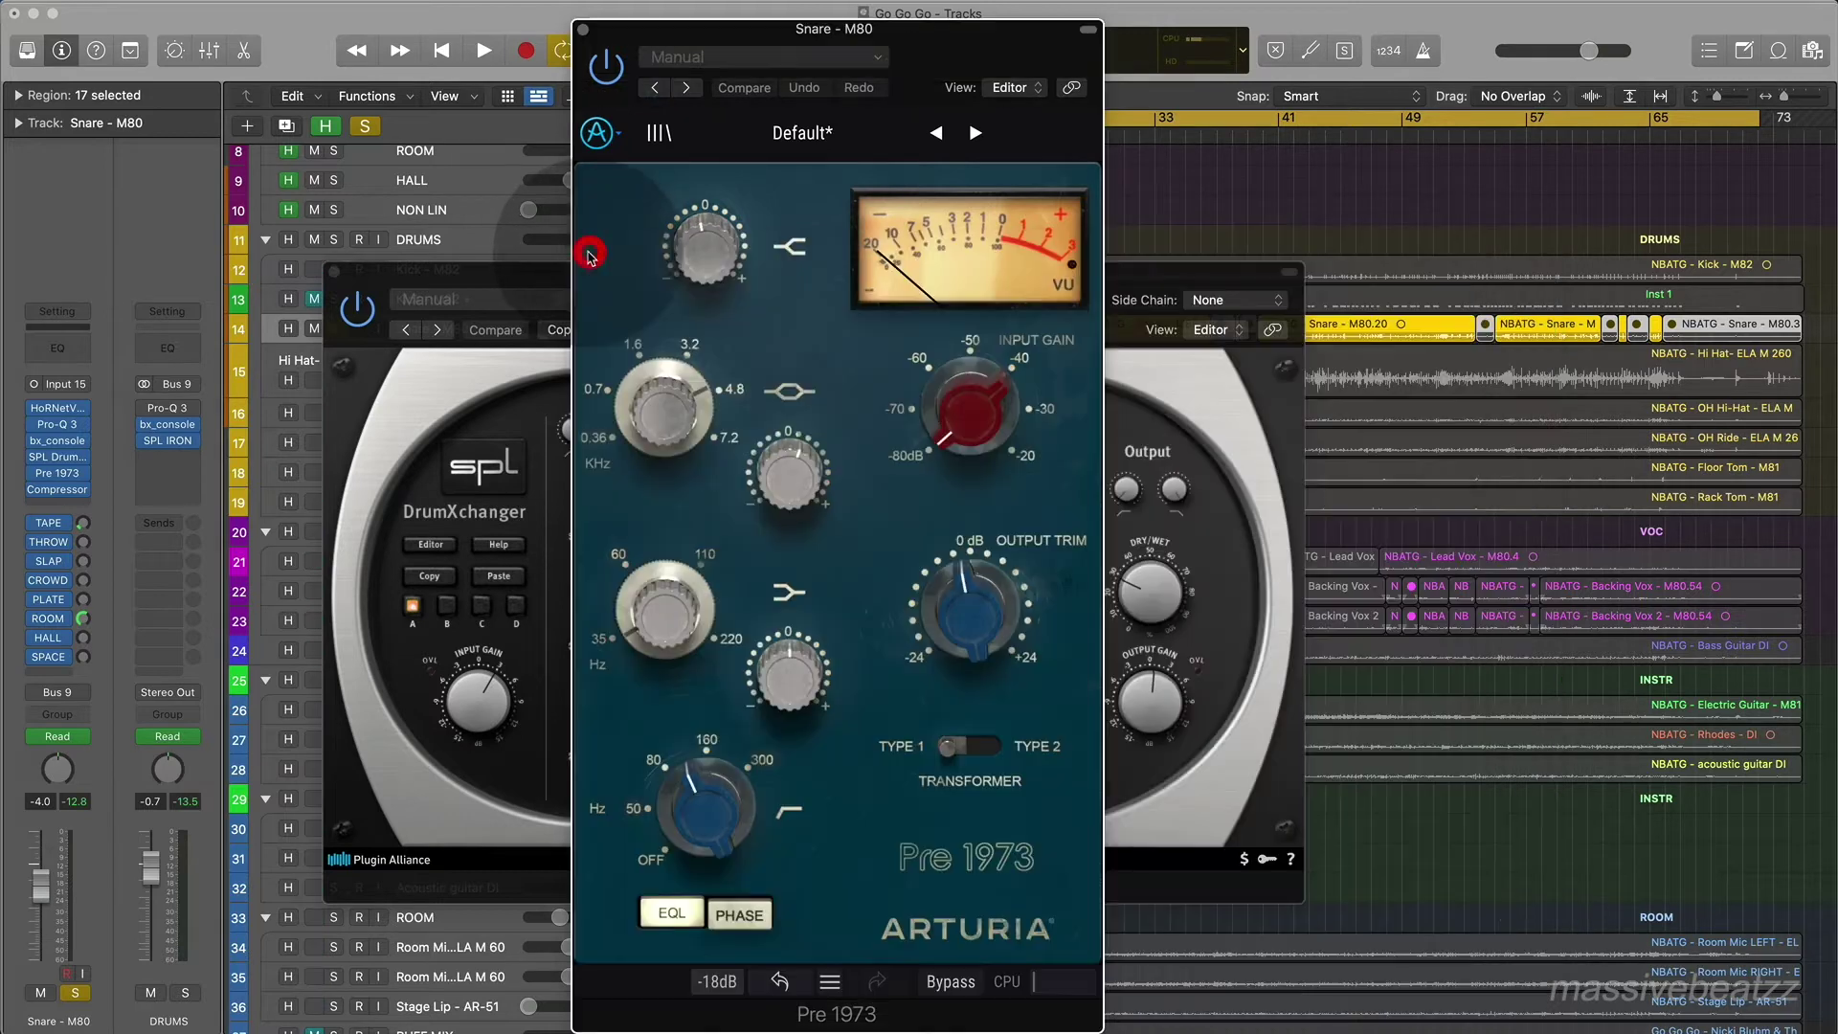
# Close the snare's SPL DrumXchanger and Pre 1973 windows and take Snare - M80 out of solo.
pyautogui.click(333, 272)
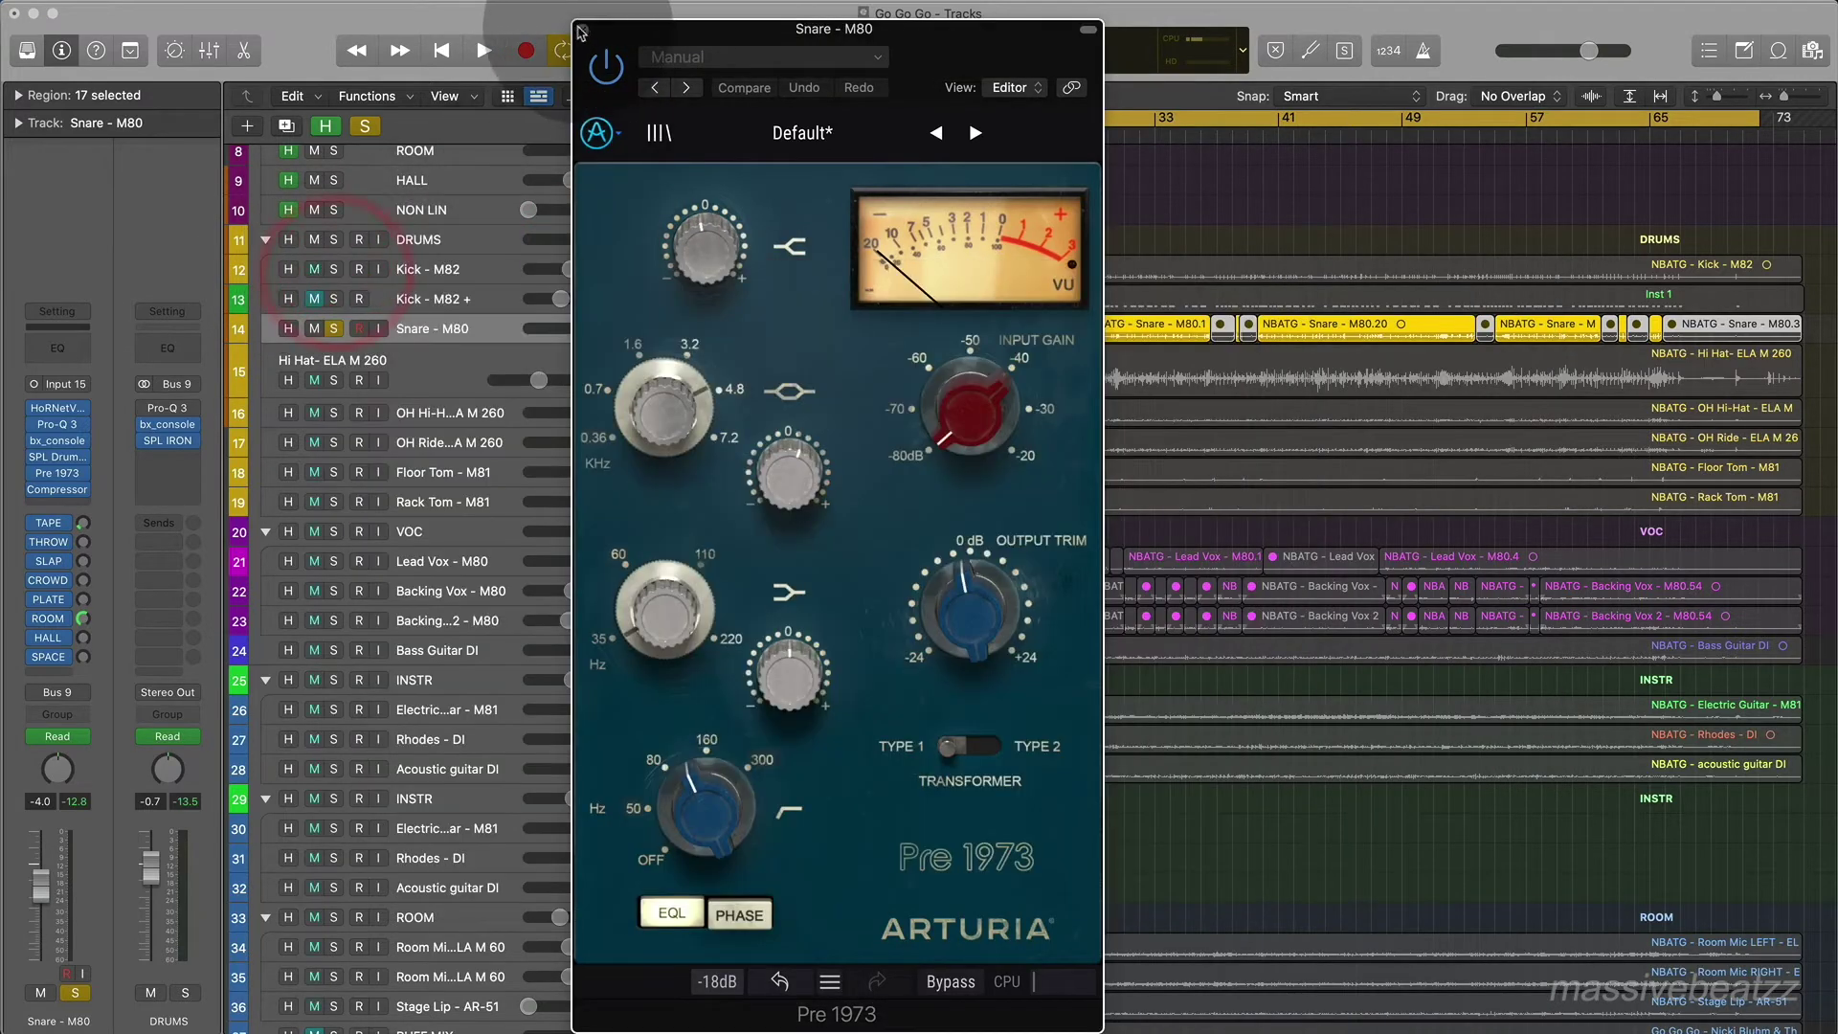
pyautogui.click(581, 32)
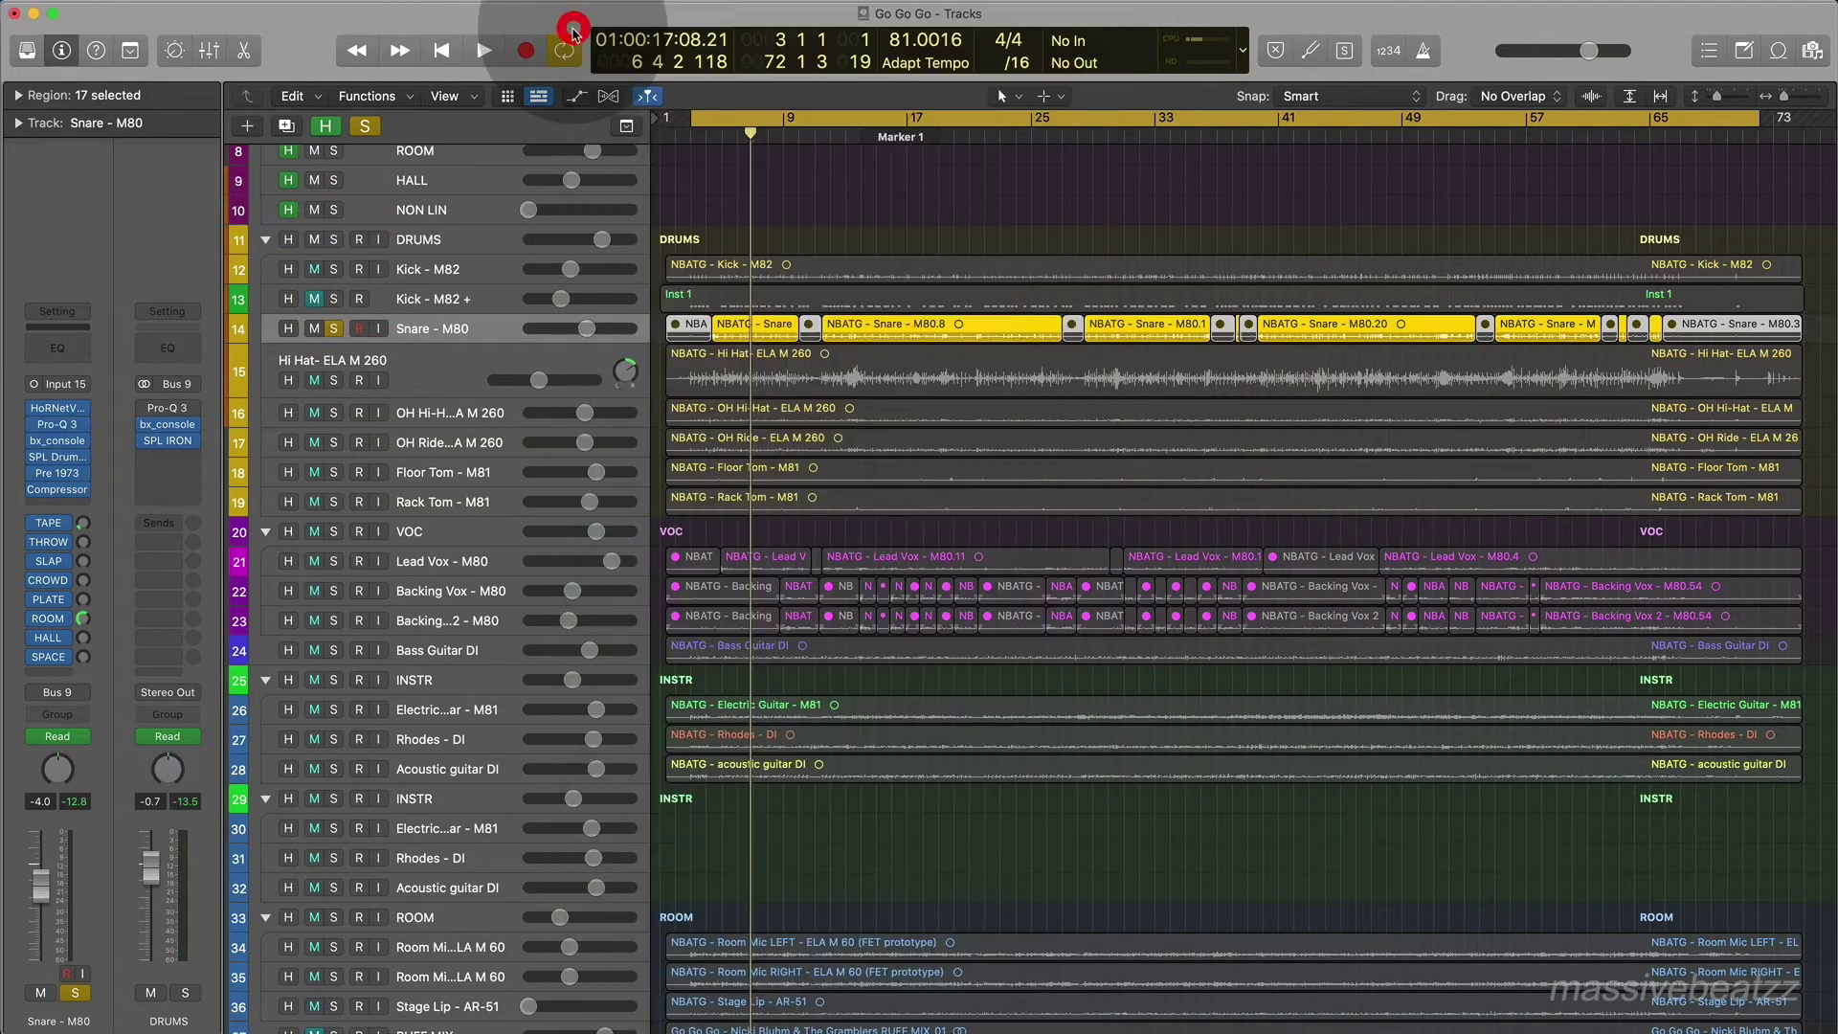
pyautogui.click(329, 327)
# Inspect the Pro-Q 3 curve on OH Hi-Hat - ELA M 260 and move its window clear of the track list.
pyautogui.click(271, 412)
pyautogui.click(57, 476)
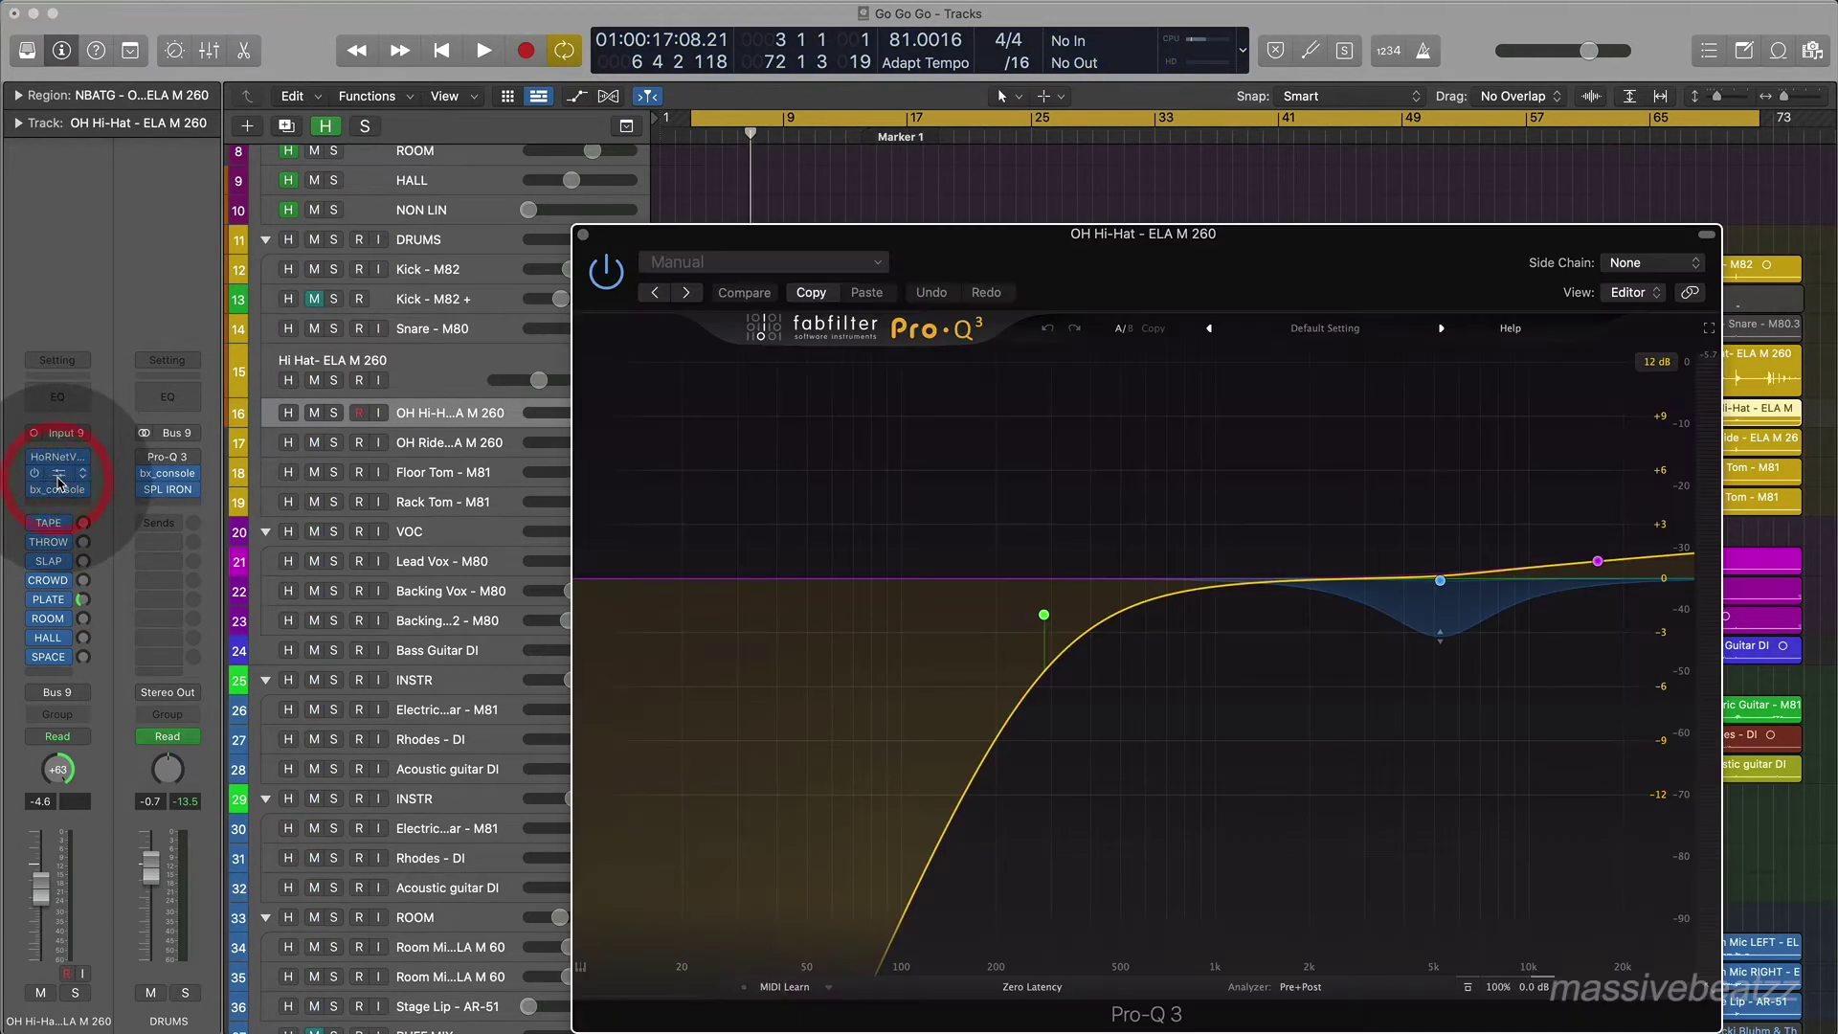
pyautogui.moveTo(1353, 257); pyautogui.dragTo(874, 169)
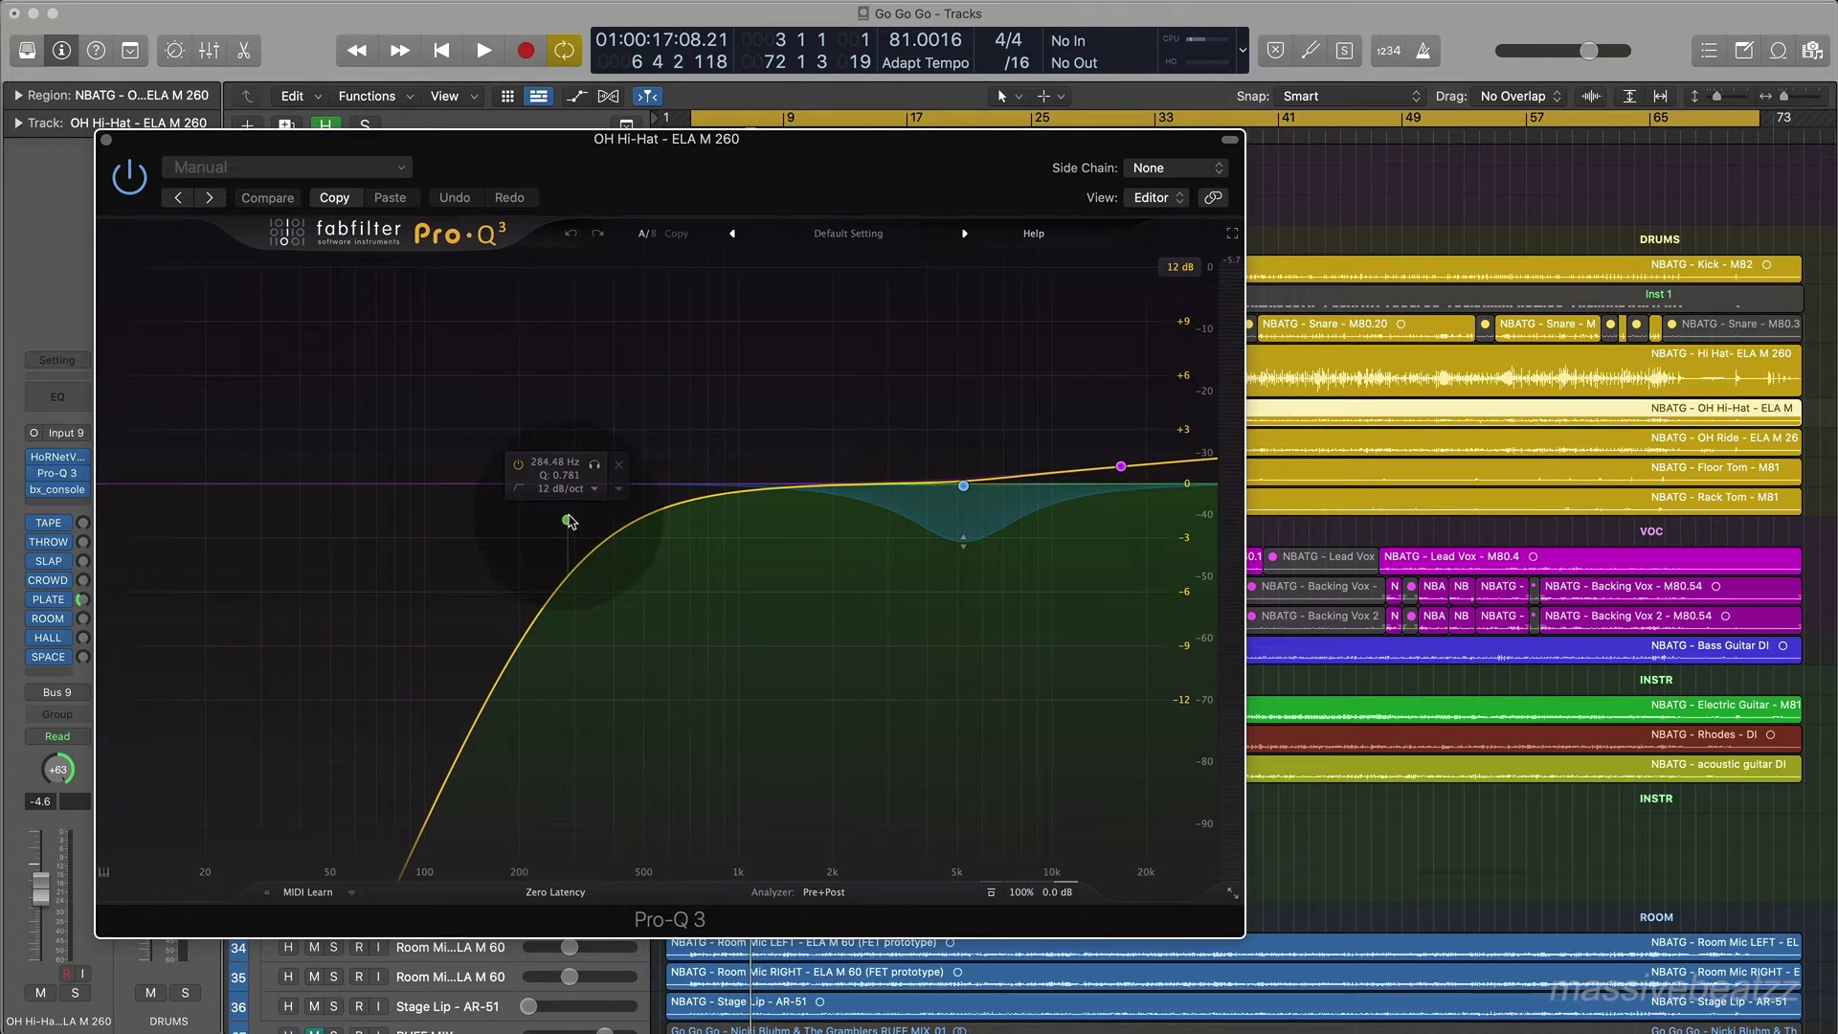
pyautogui.moveTo(737, 178); pyautogui.dragTo(1651, 417)
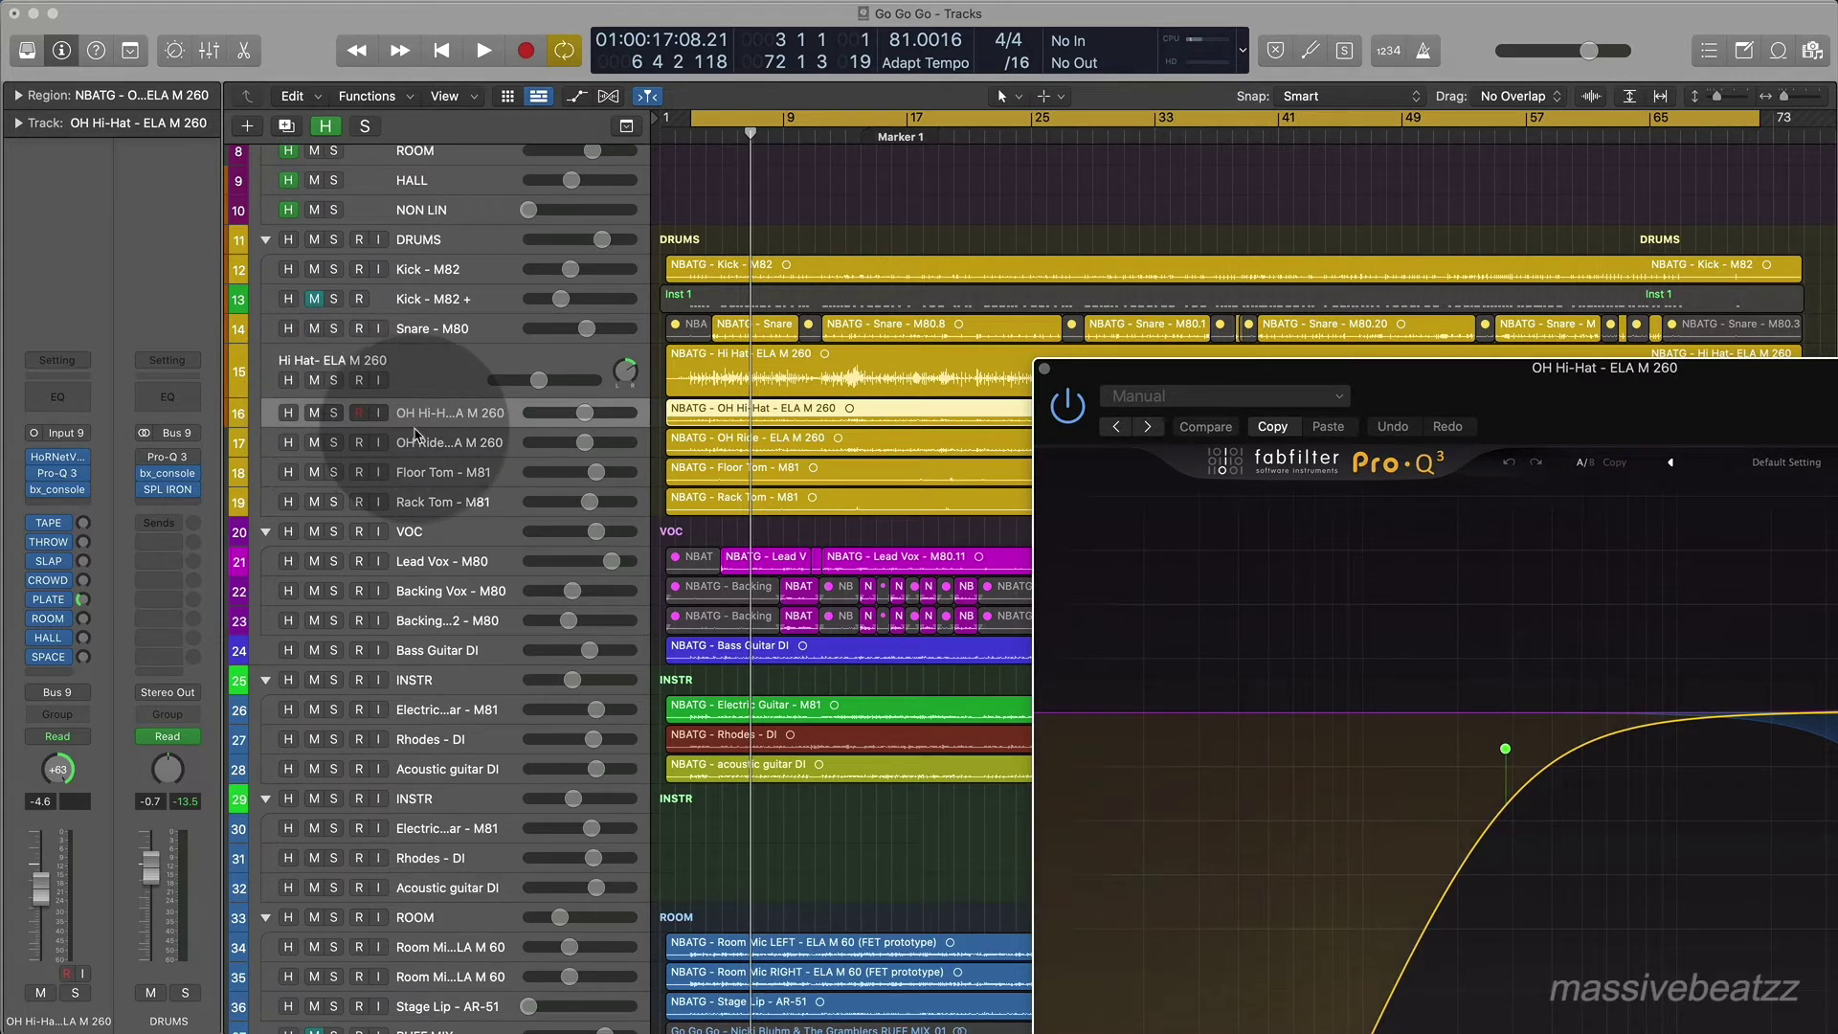
# Solo the OH Hi-Hat and OH Ride tracks, play them back and bring the OH Hi-Hat Pro-Q 3 window into view.
pyautogui.click(433, 371)
pyautogui.click(334, 412)
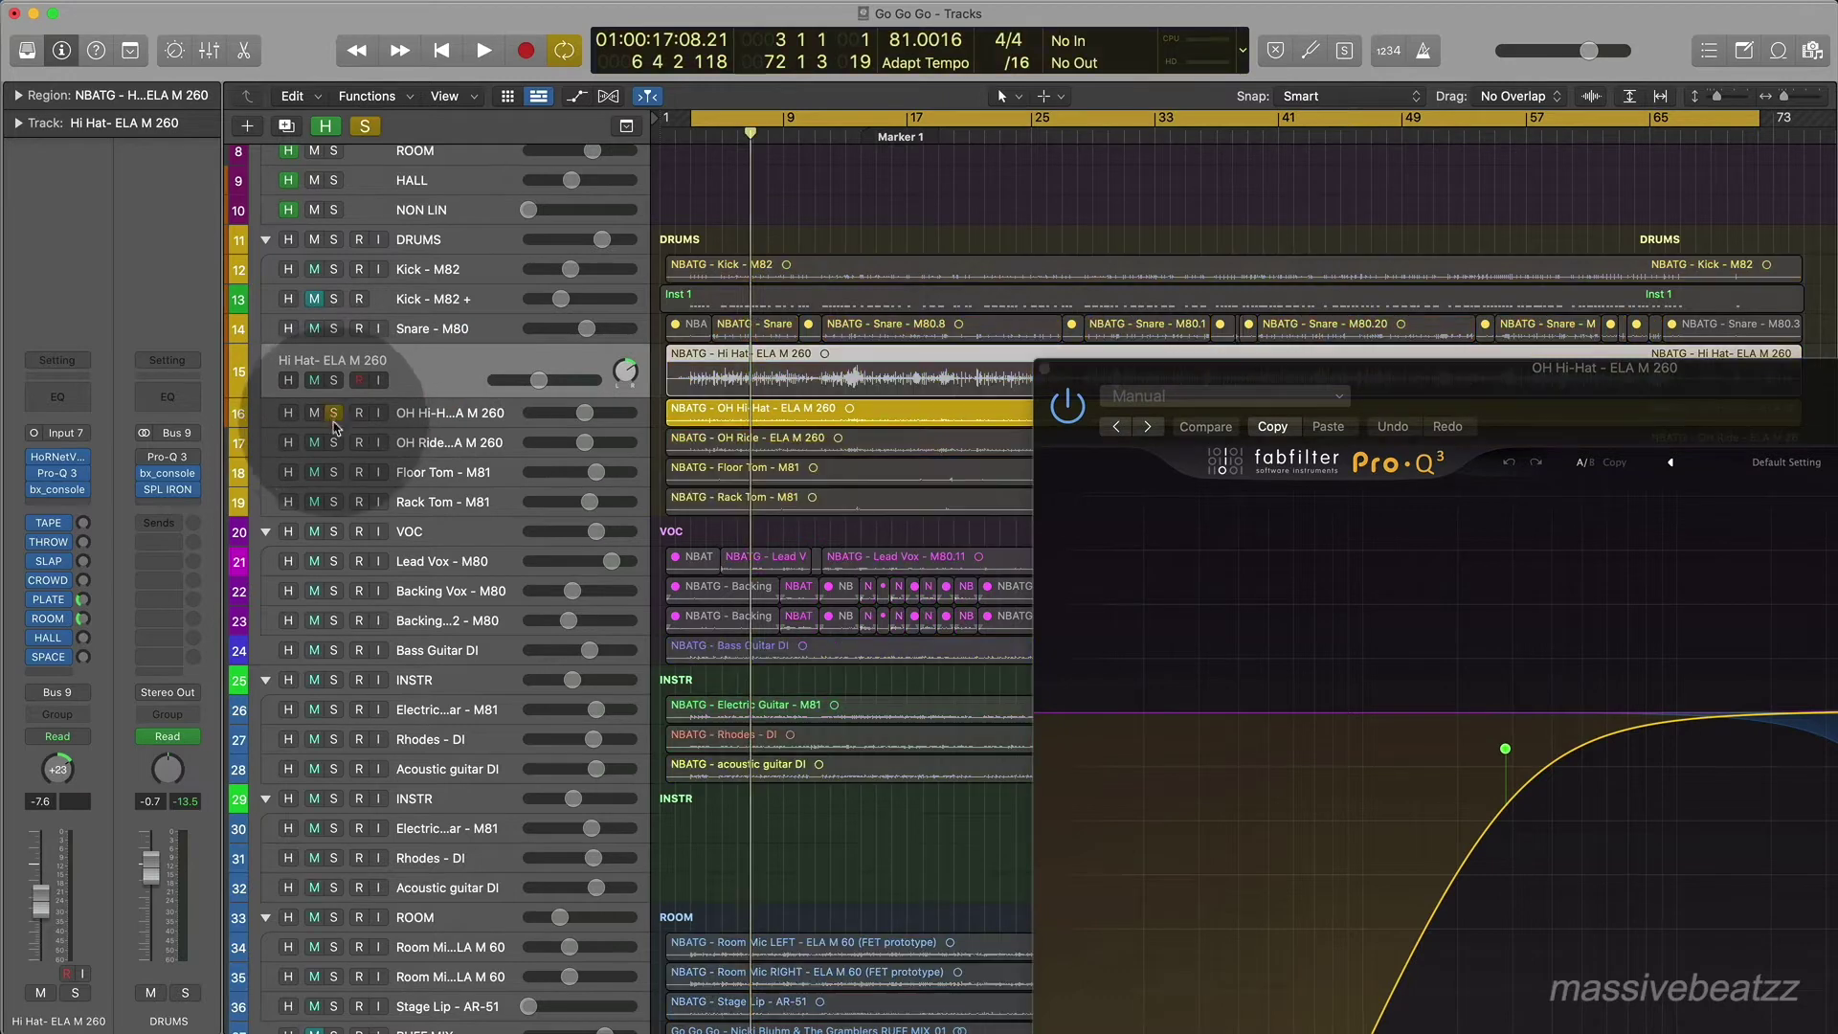
pyautogui.click(333, 443)
pyautogui.press('space')
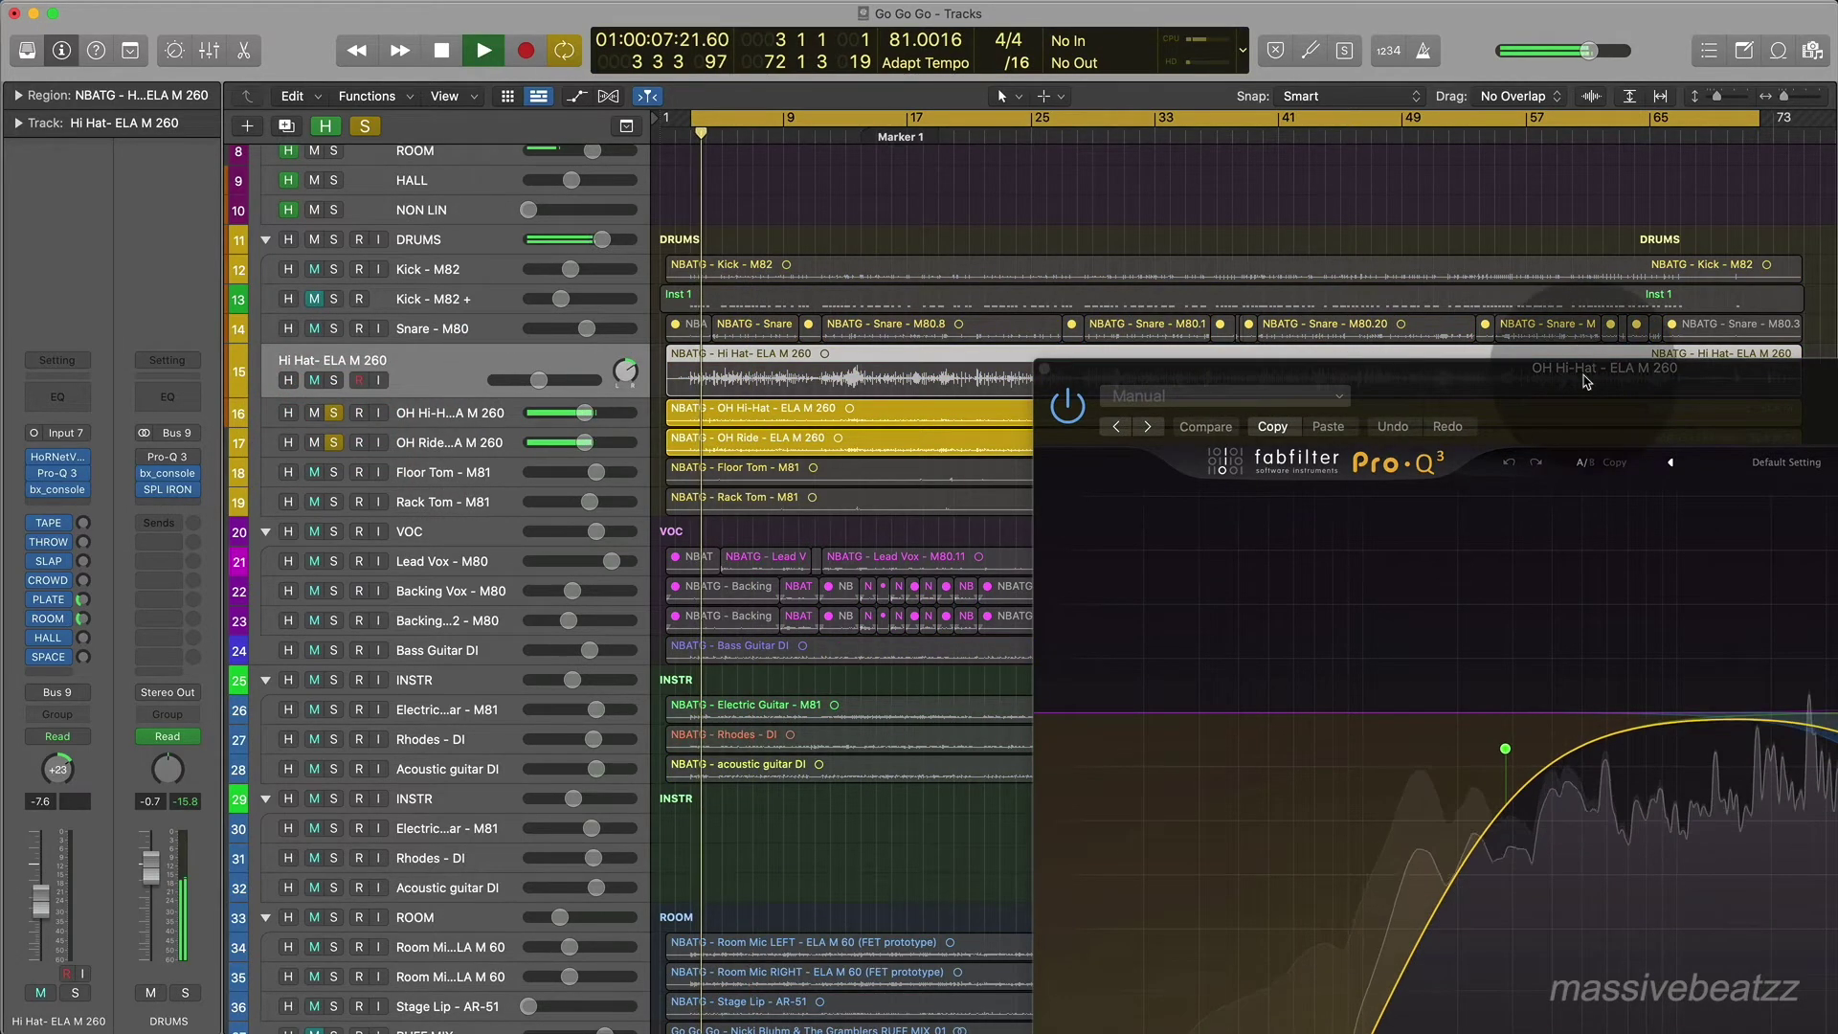
pyautogui.moveTo(1582, 384); pyautogui.dragTo(1280, 206)
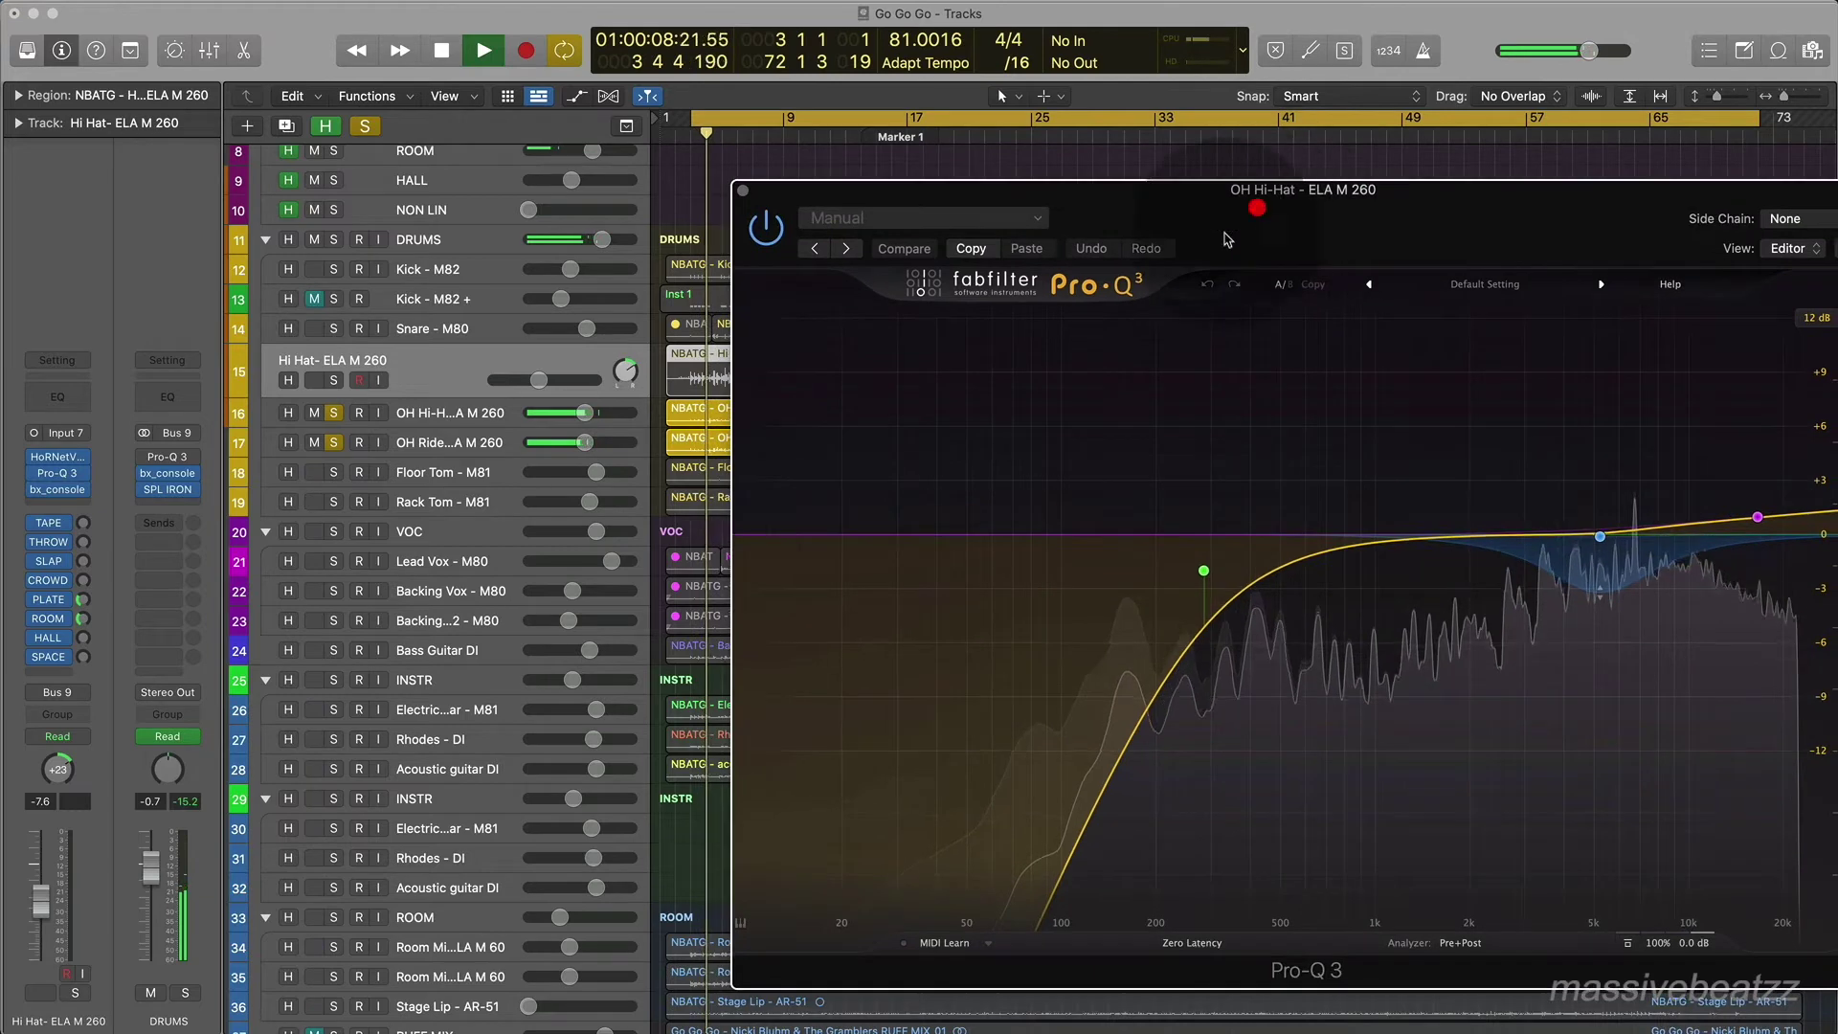
# Compare the overheads with Pro-Q 3 bypassed and active on OH Hi-Hat and OH Ride, then stop playback.
pyautogui.click(418, 413)
pyautogui.click(36, 472)
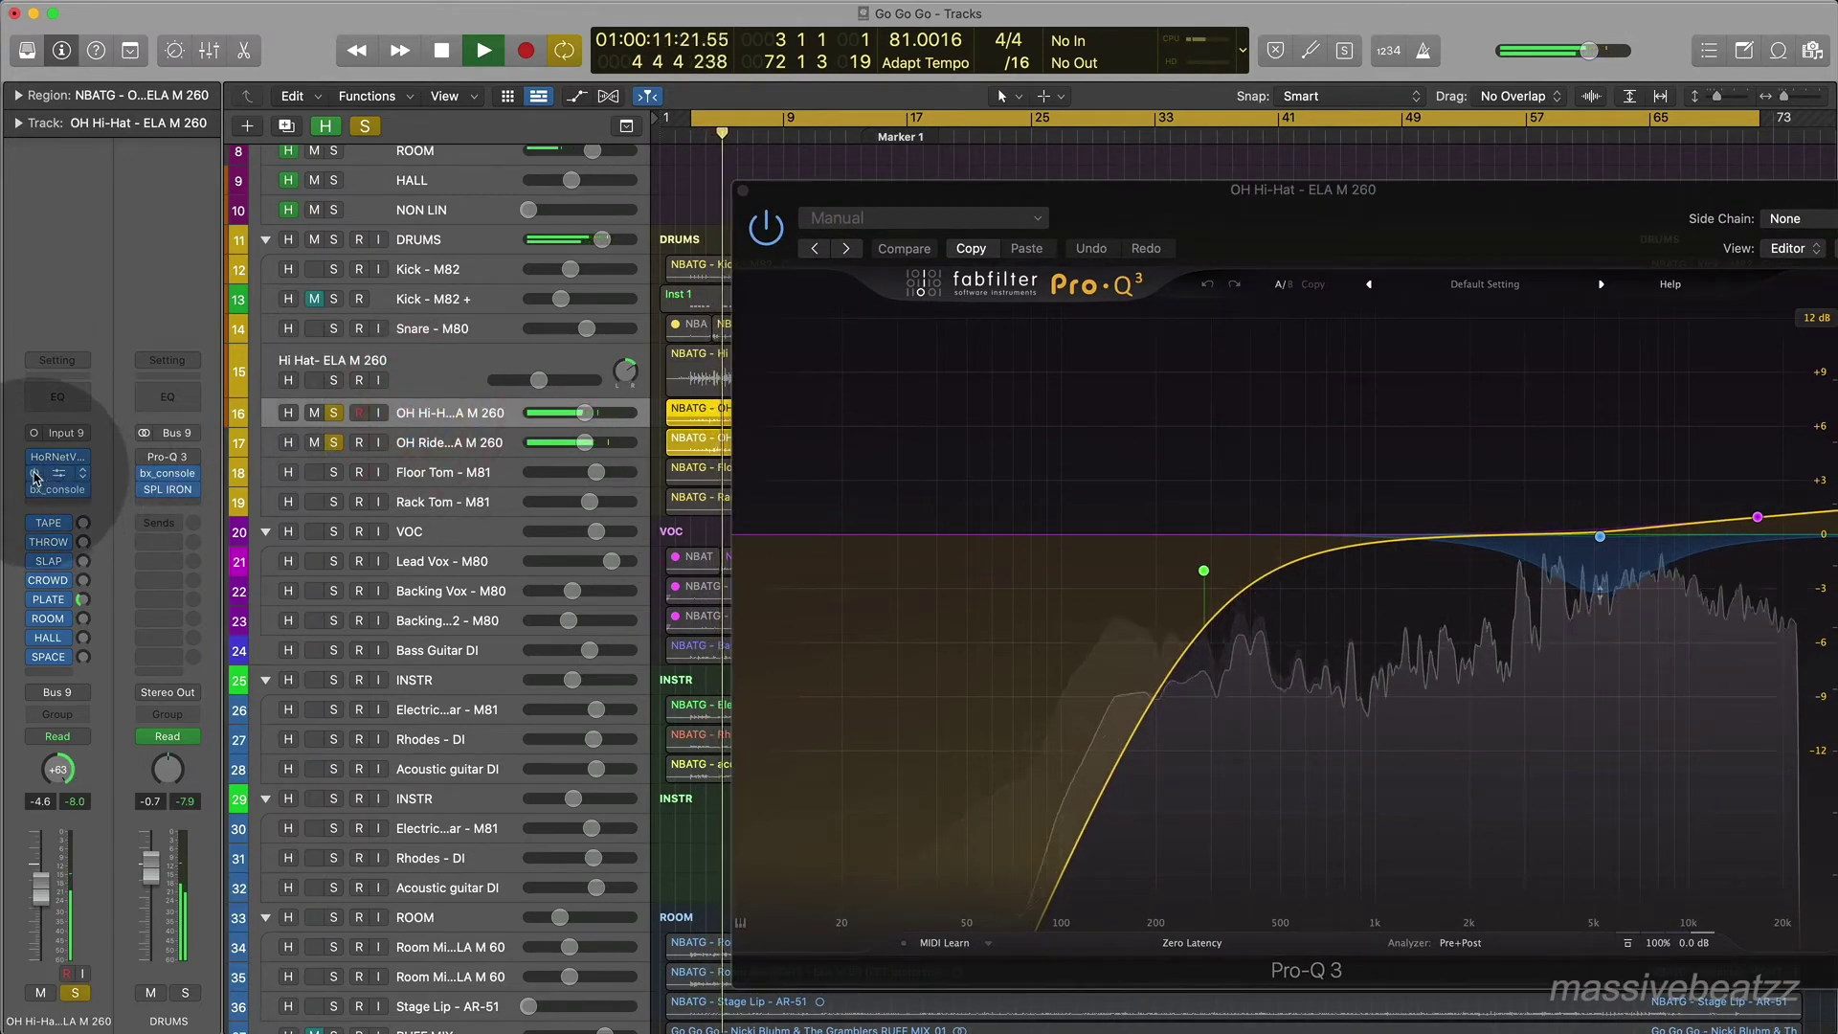
pyautogui.click(421, 444)
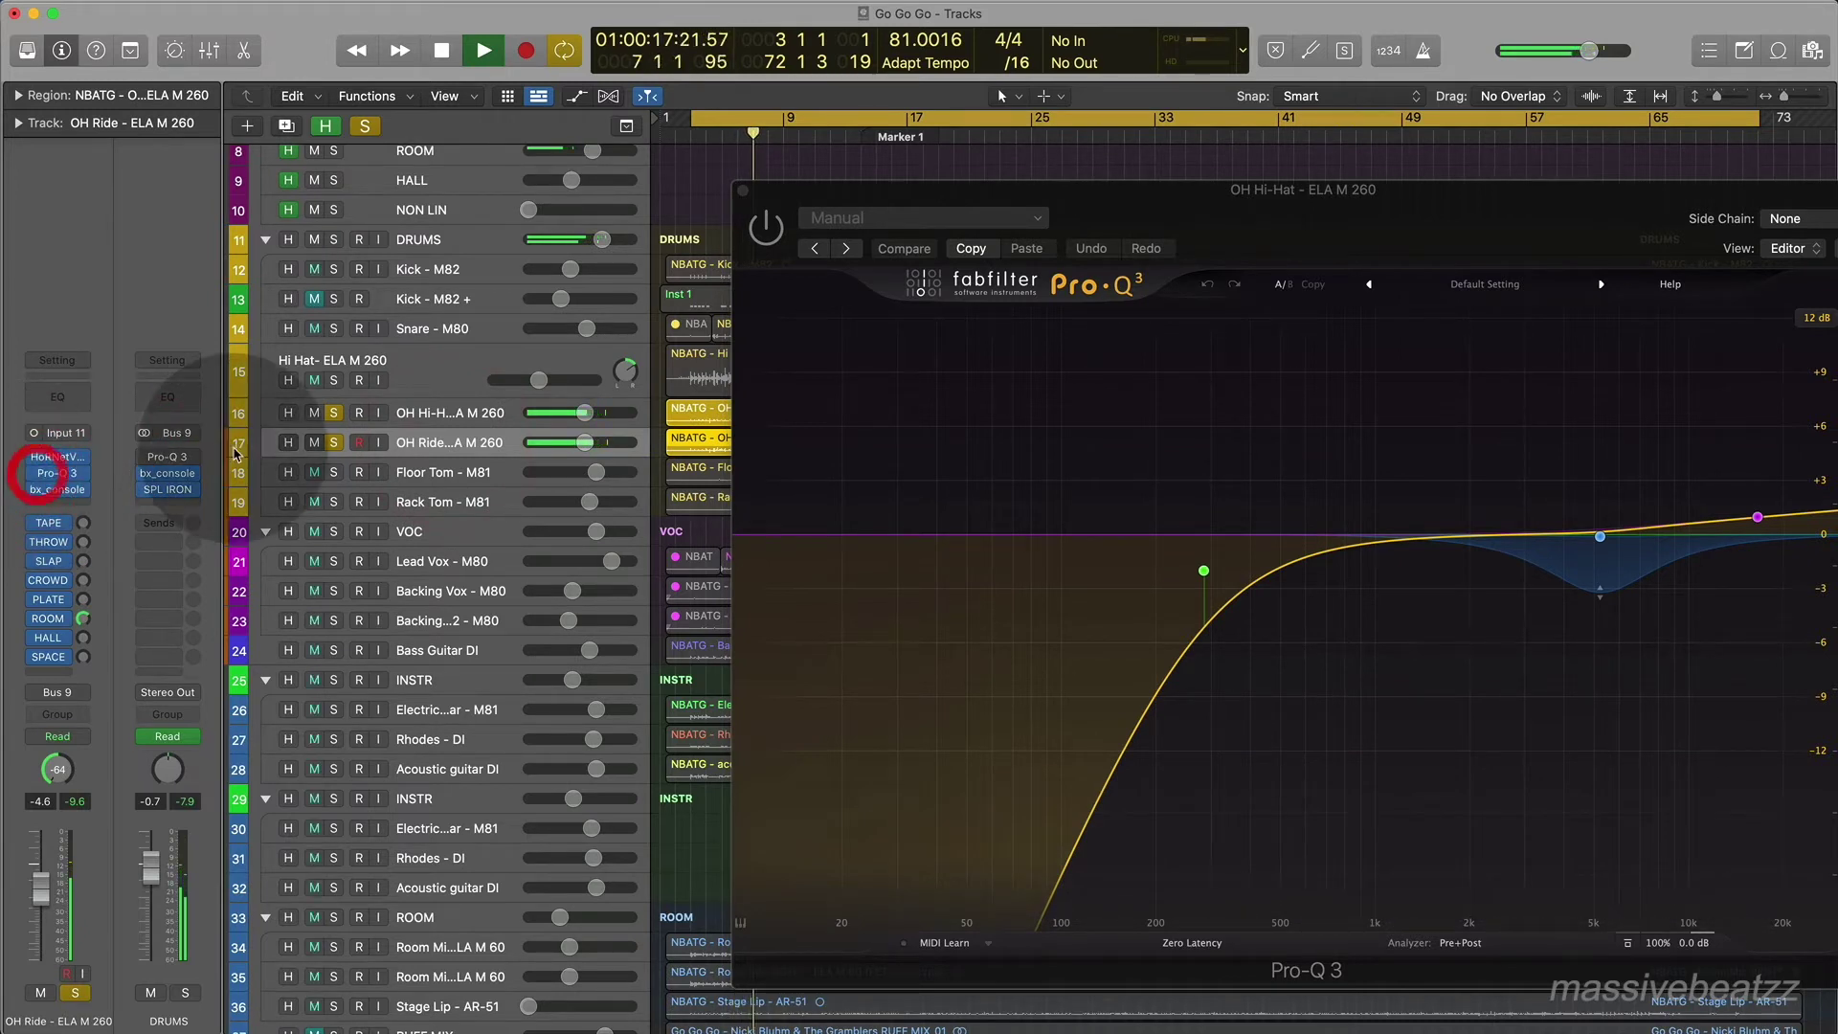
pyautogui.click(450, 414)
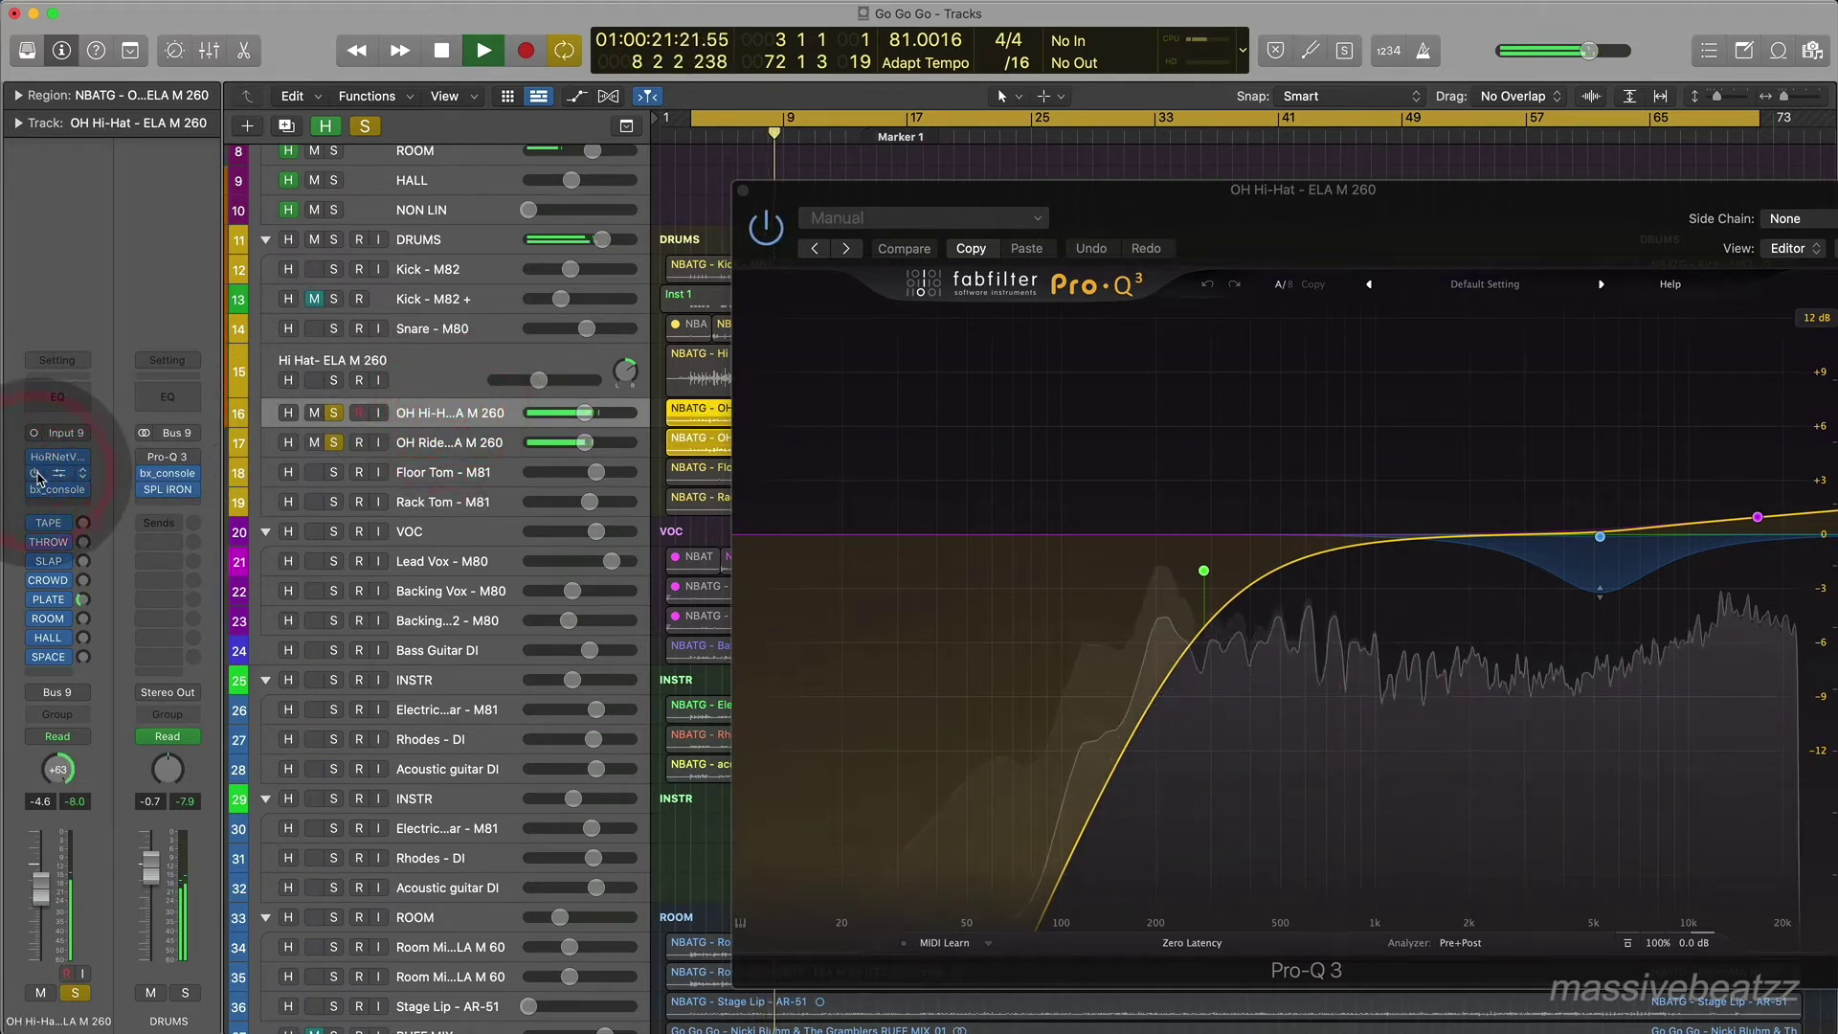
pyautogui.press('space')
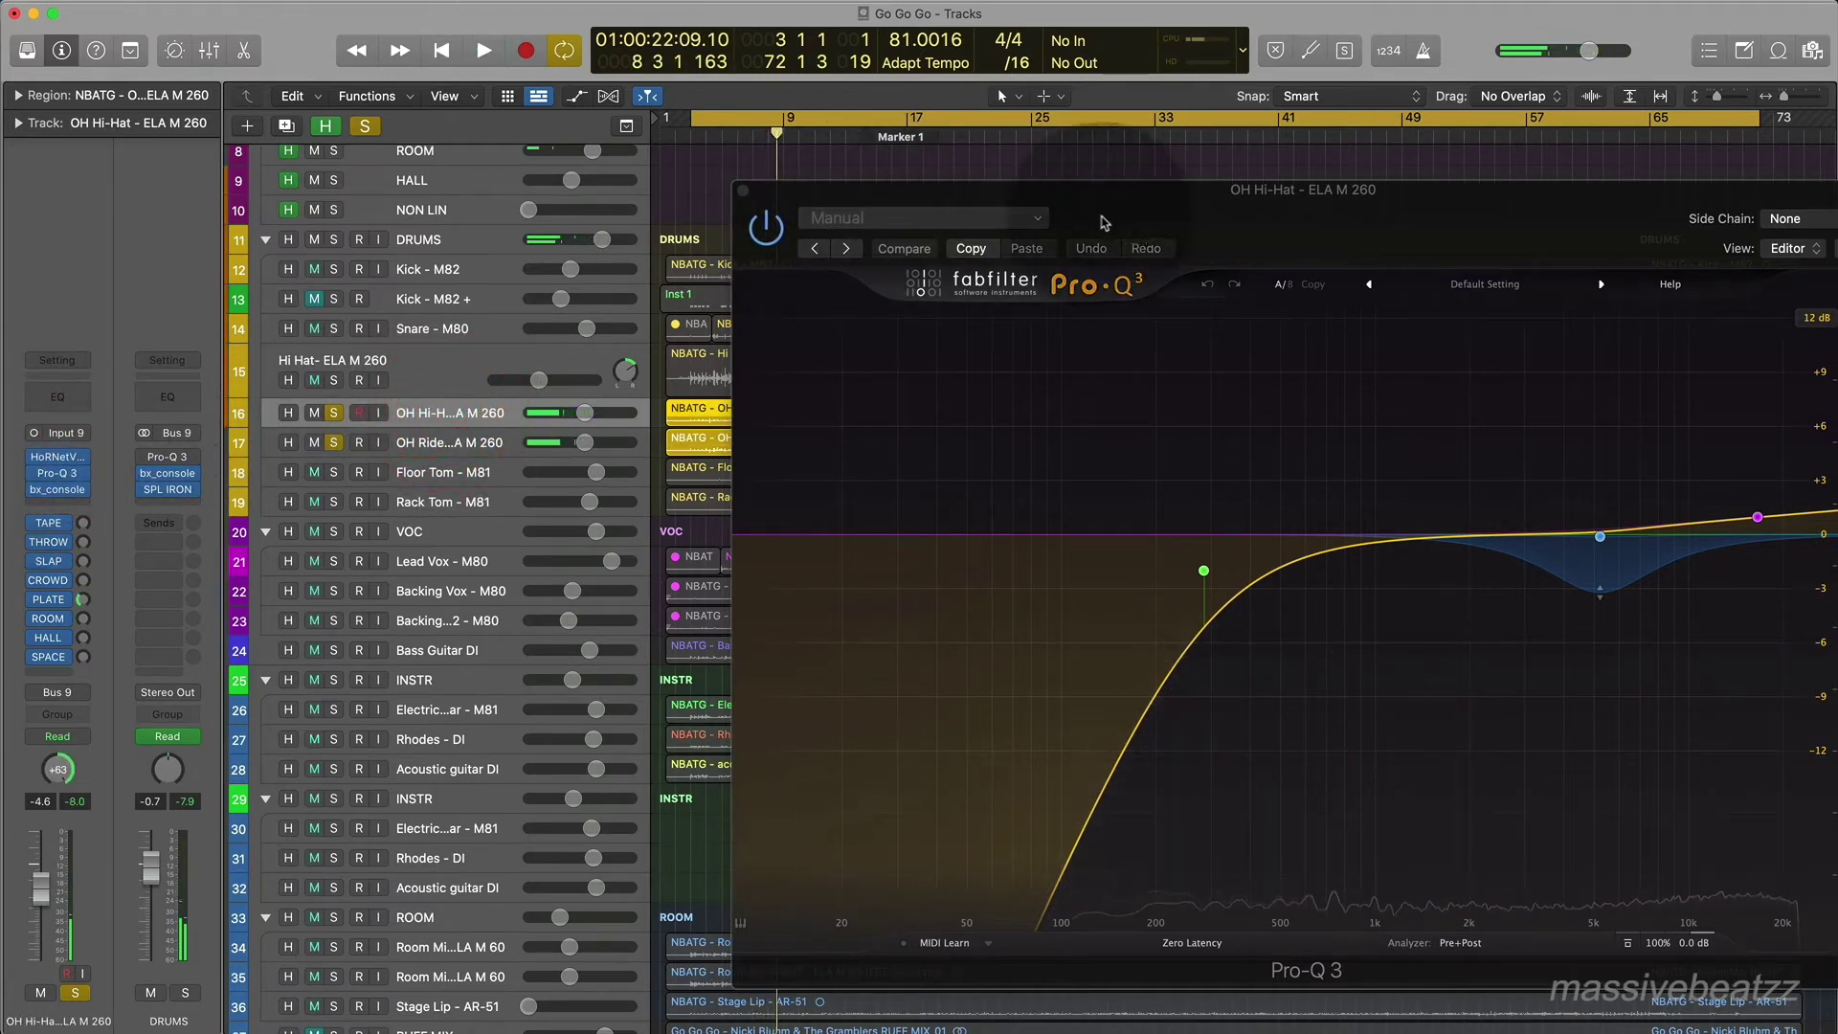
# Examine the low-cut filter and the dynamic bell band in the OH Hi-Hat Pro-Q 3.
pyautogui.moveTo(1384, 233); pyautogui.dragTo(1228, 244)
pyautogui.click(1048, 581)
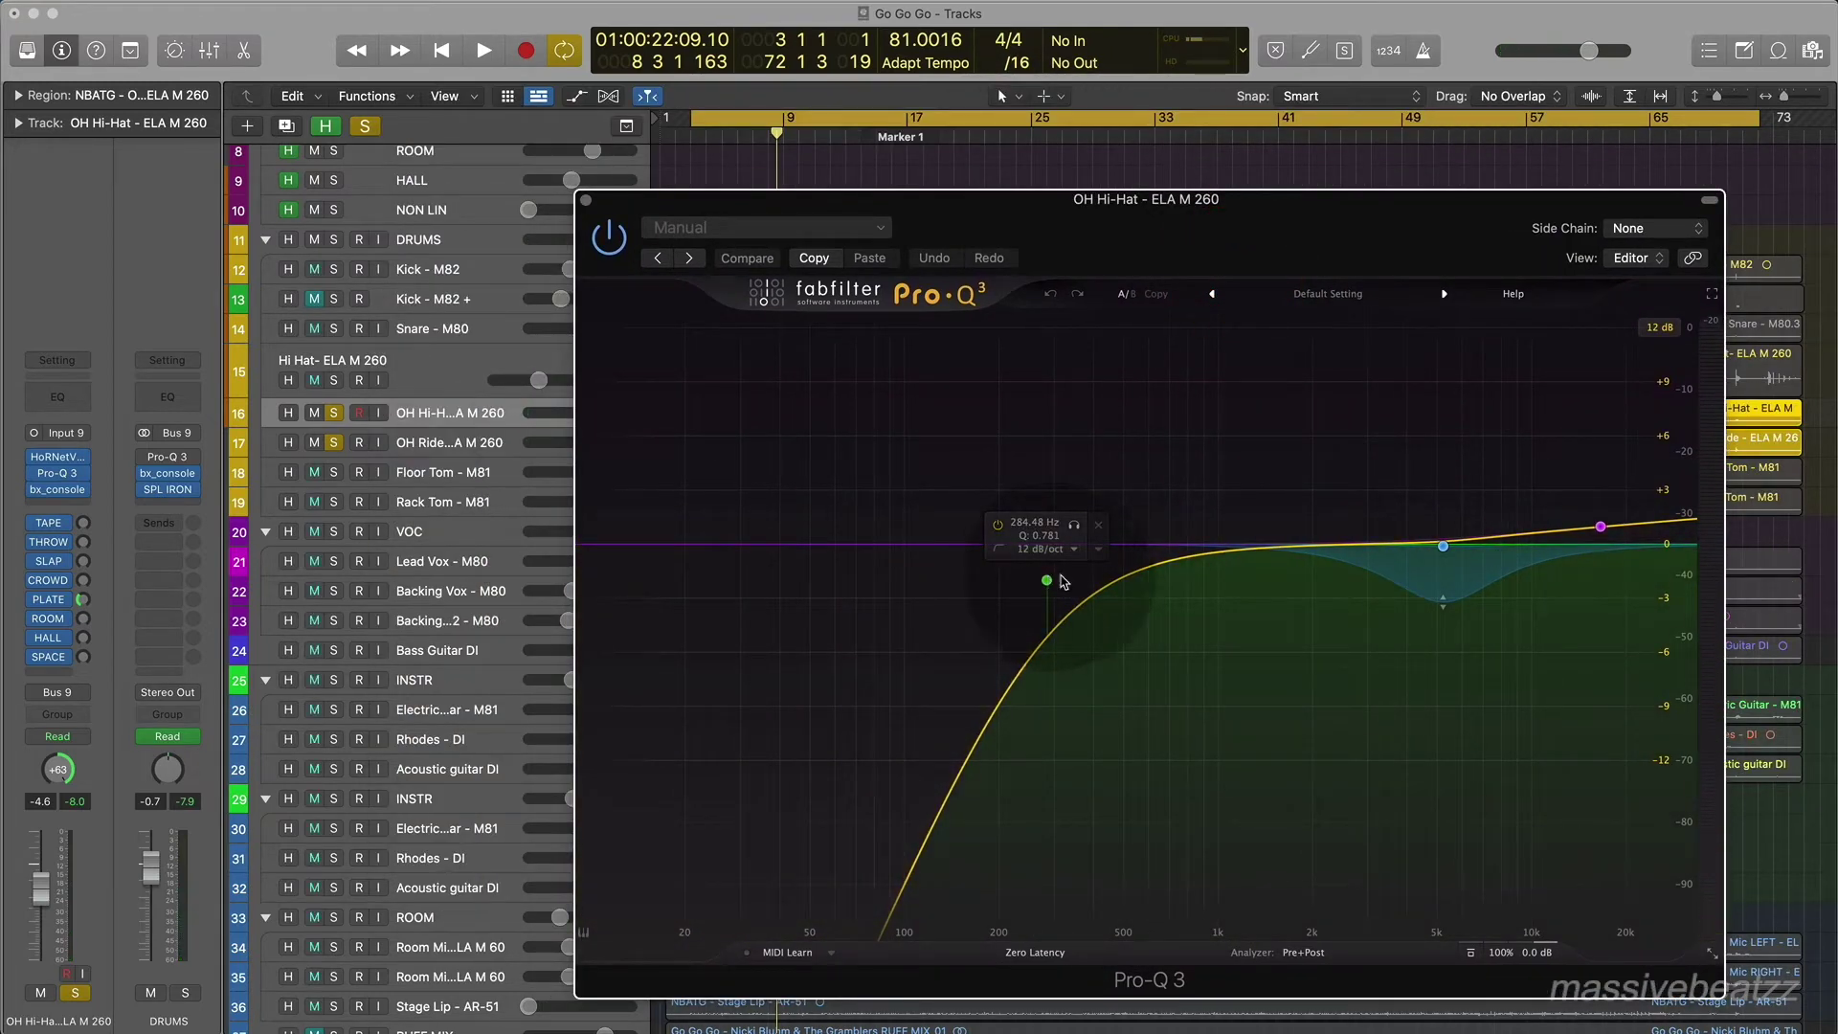
pyautogui.click(1436, 605)
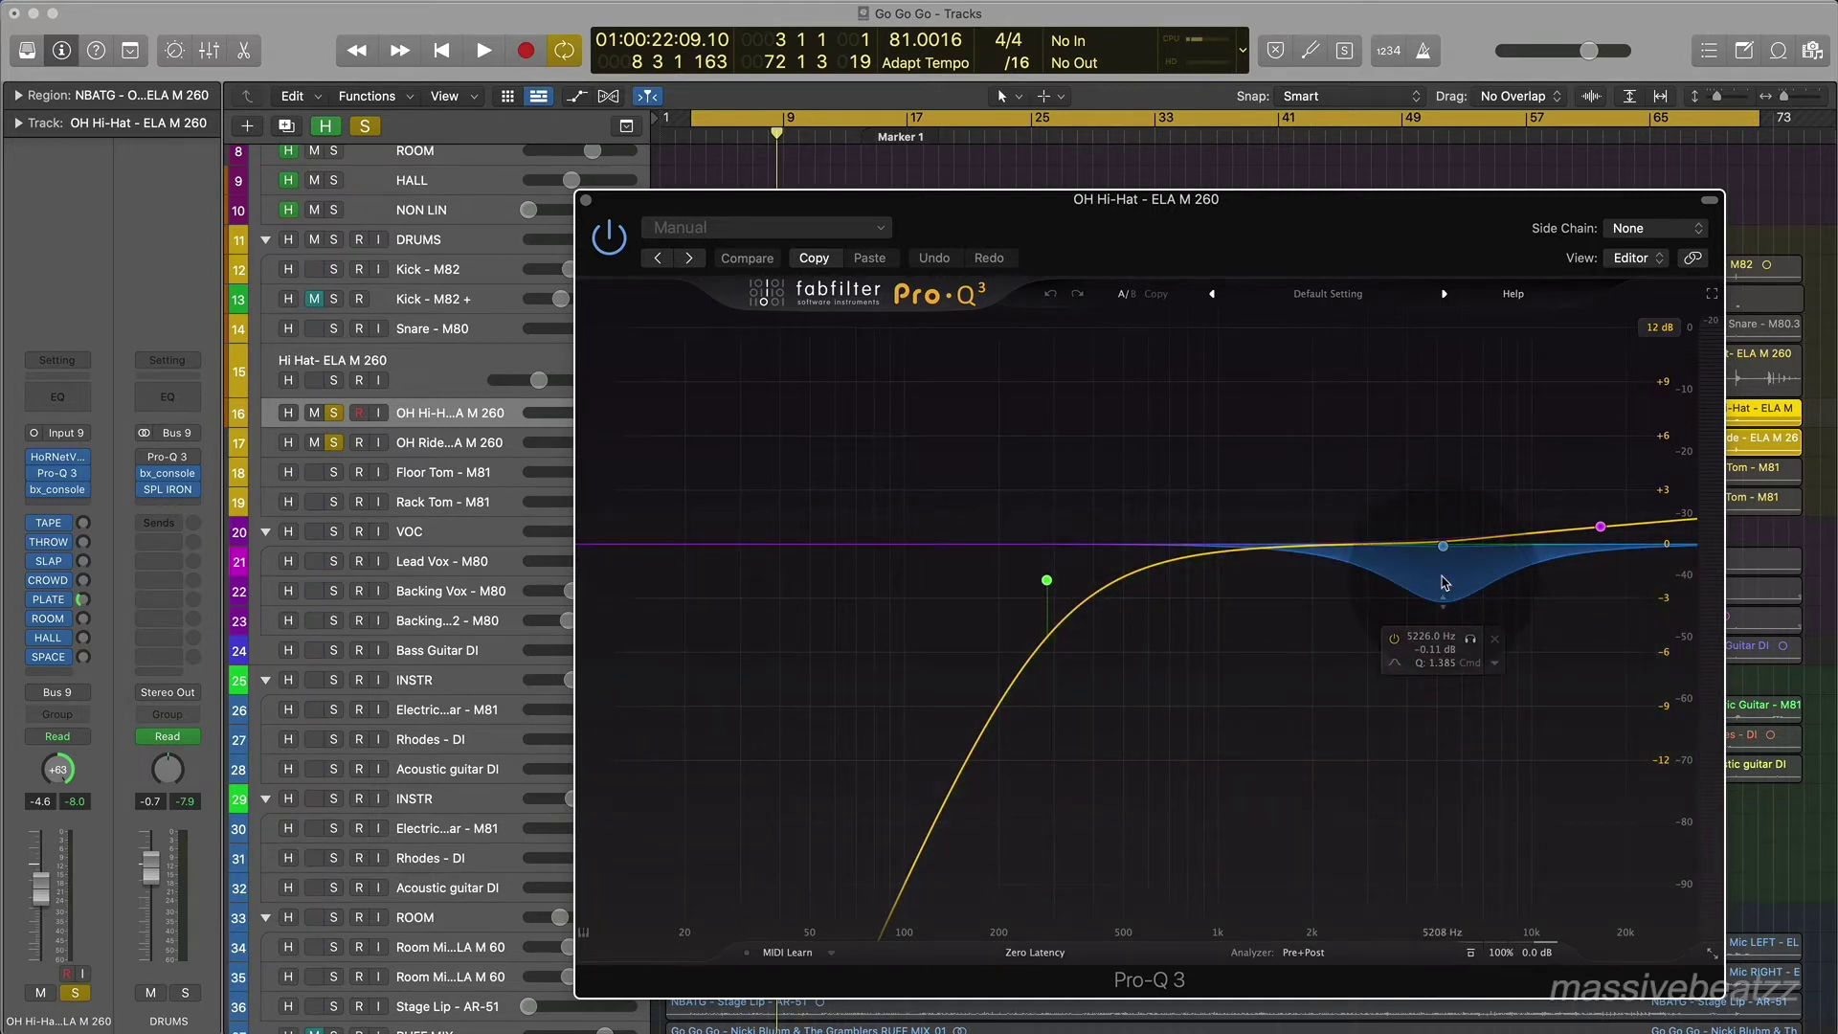
pyautogui.click(1443, 547)
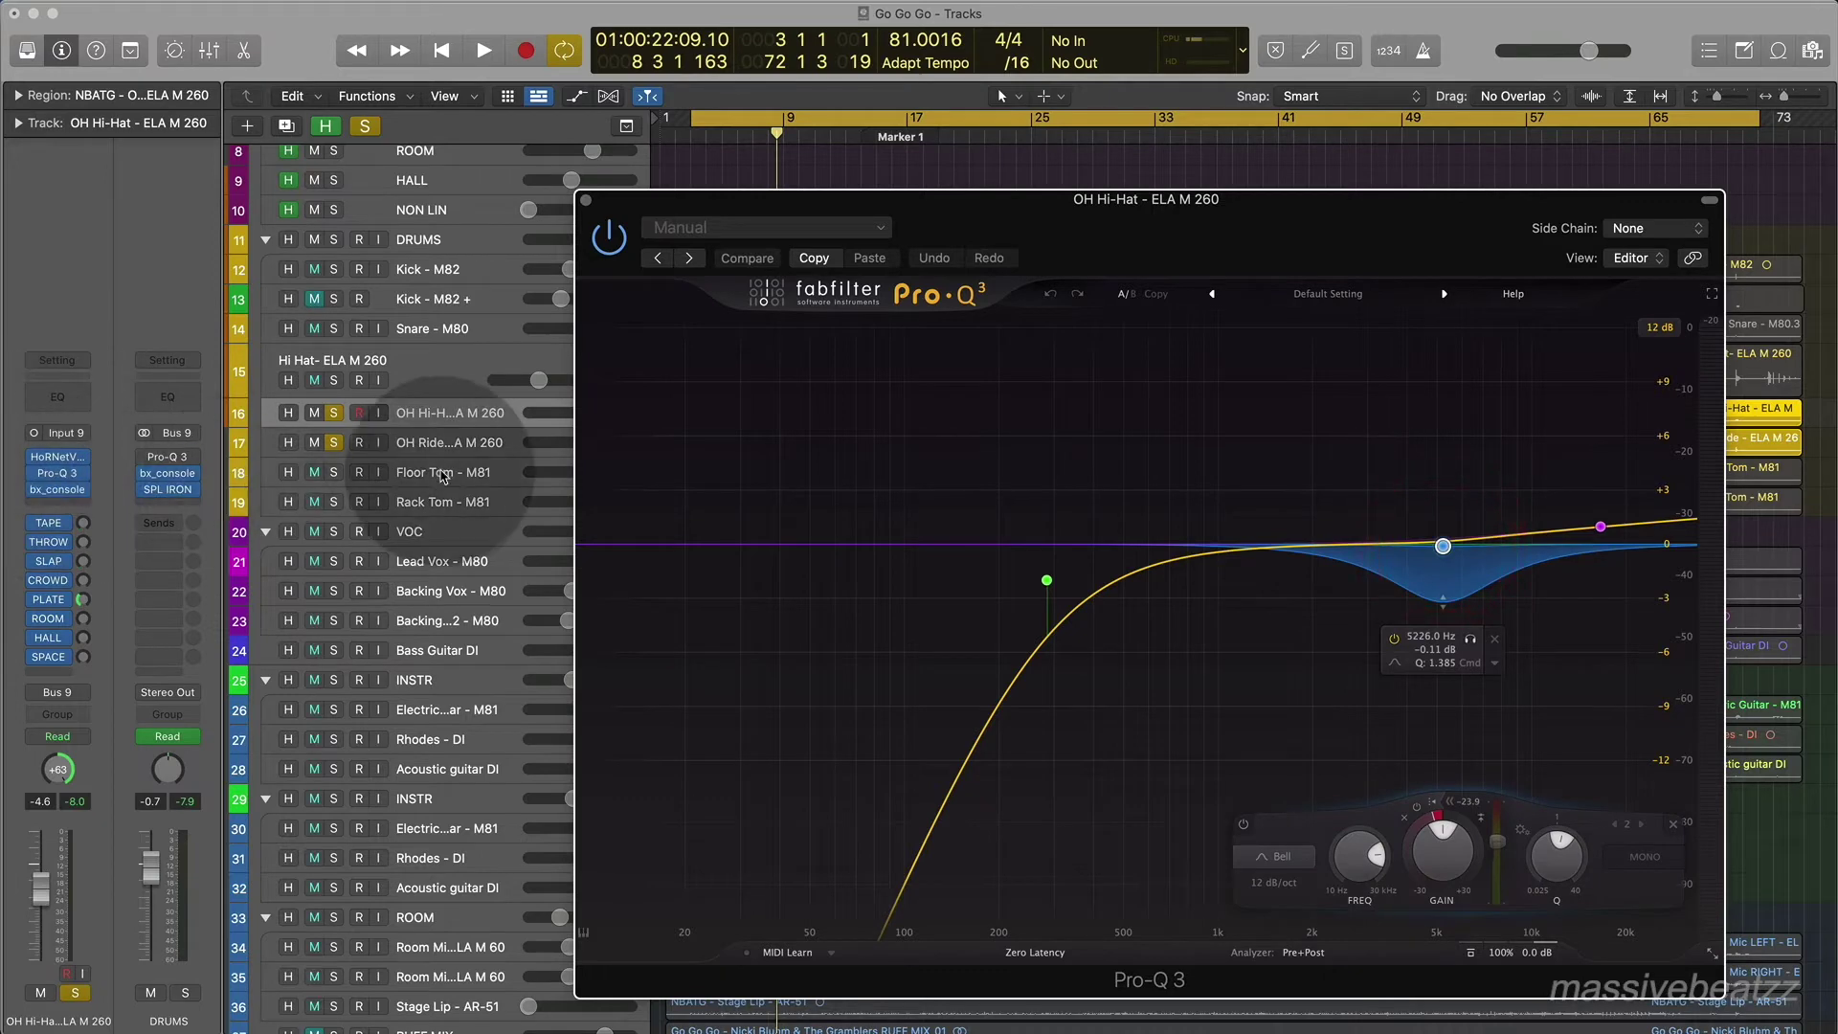
# Review the bx_console SSL 4000 E settings on OH Hi-Hat - ELA M 260 and close the plug-in.
pyautogui.click(63, 493)
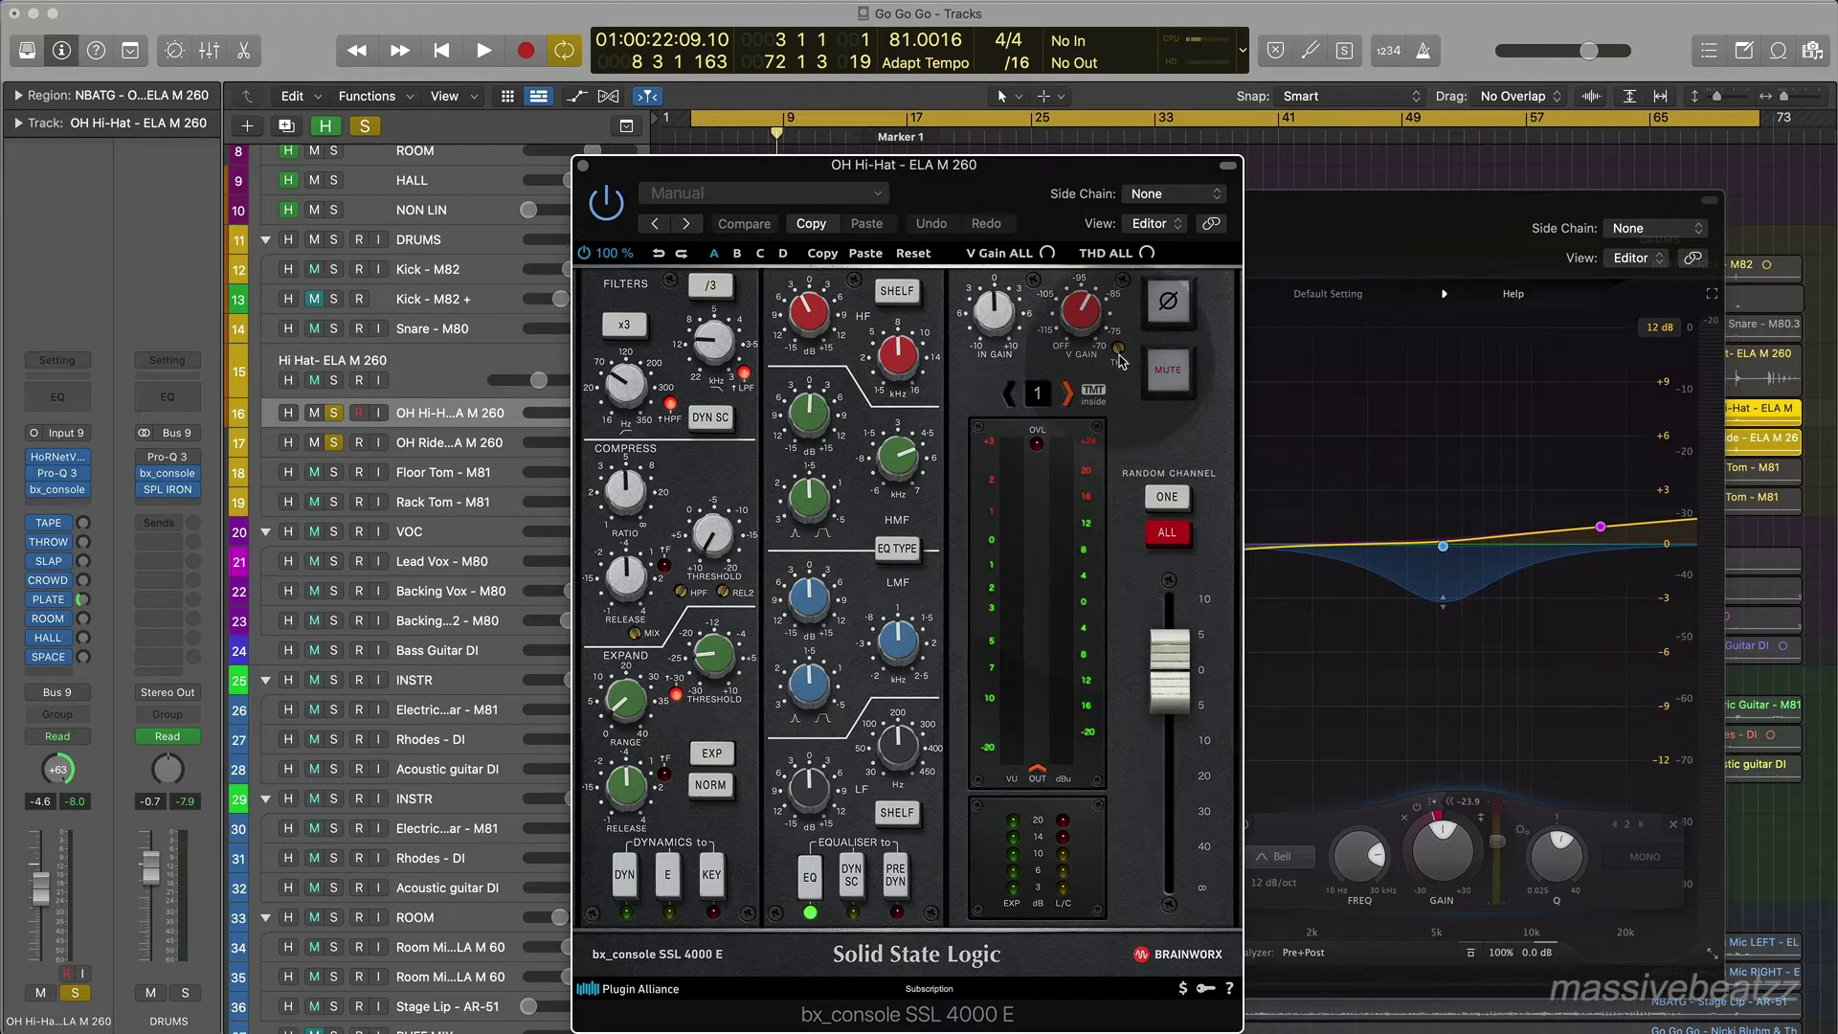
pyautogui.click(584, 167)
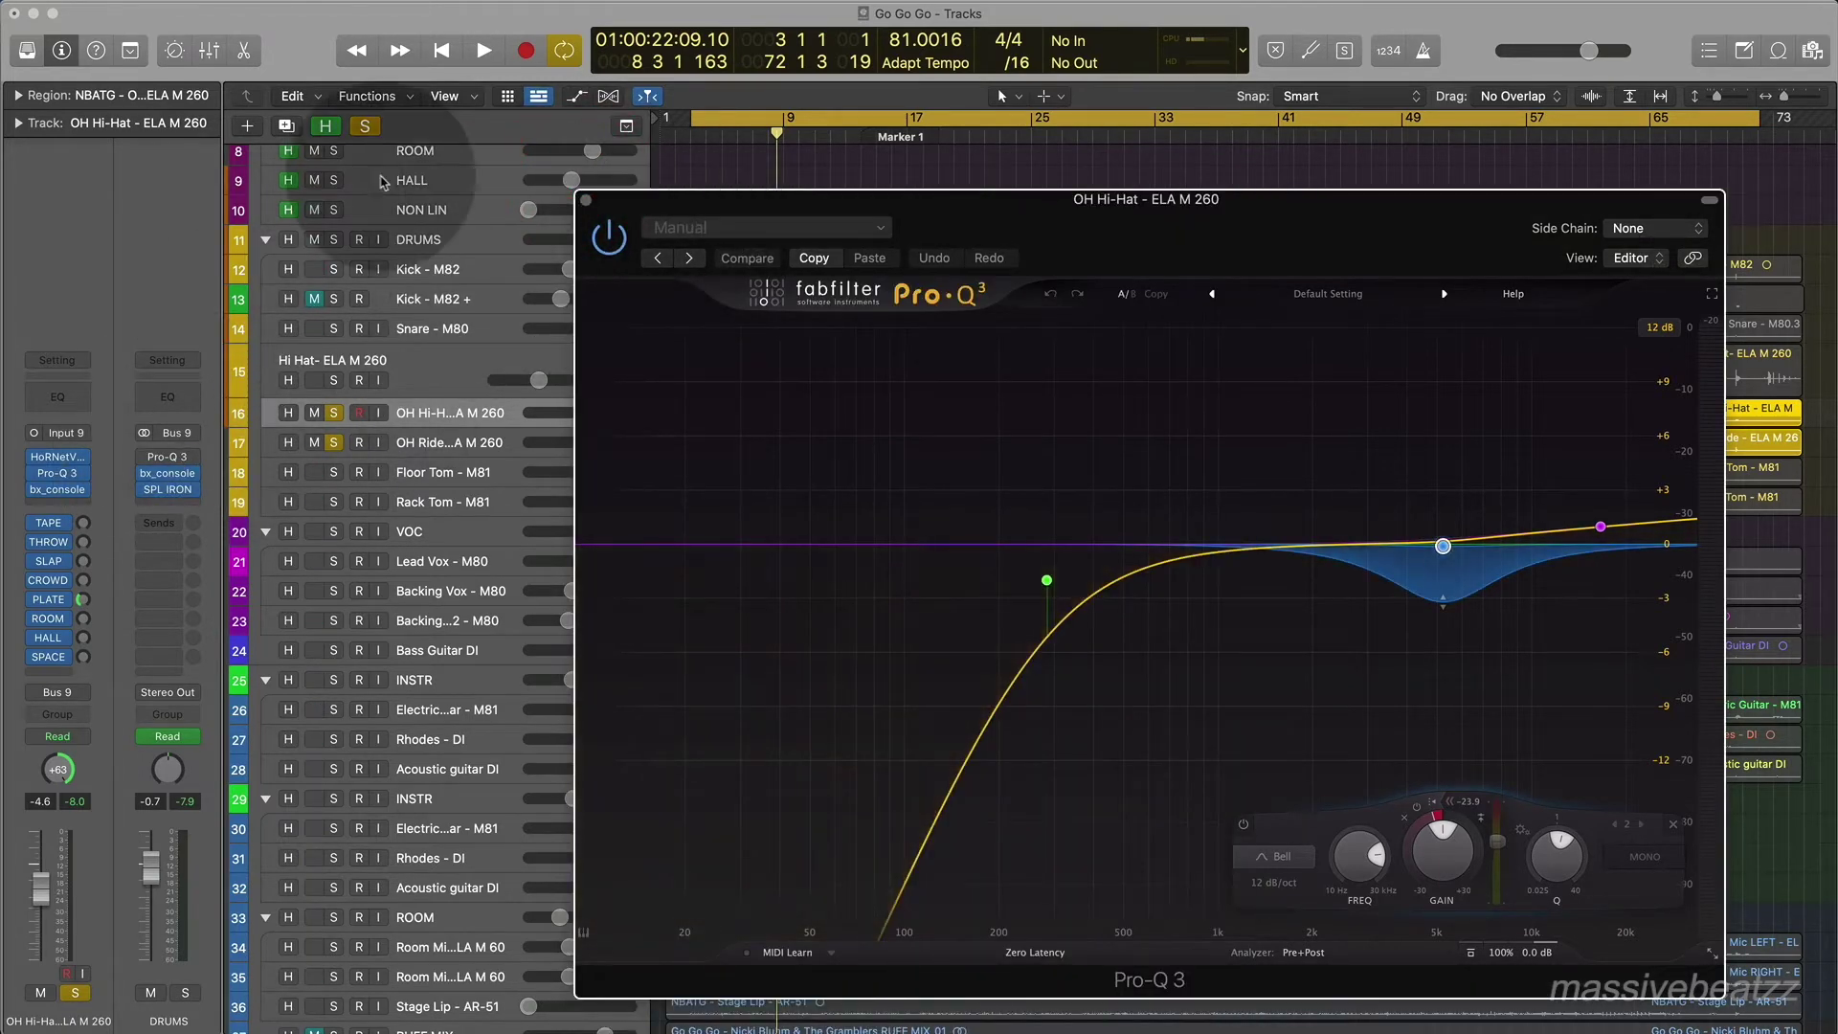
# Unsolo the OH Hi-Hat and OH Ride tracks, select the Hi Hat - ELA M 260 track and close the overhead's Pro-Q 3.
pyautogui.click(333, 414)
pyautogui.click(336, 442)
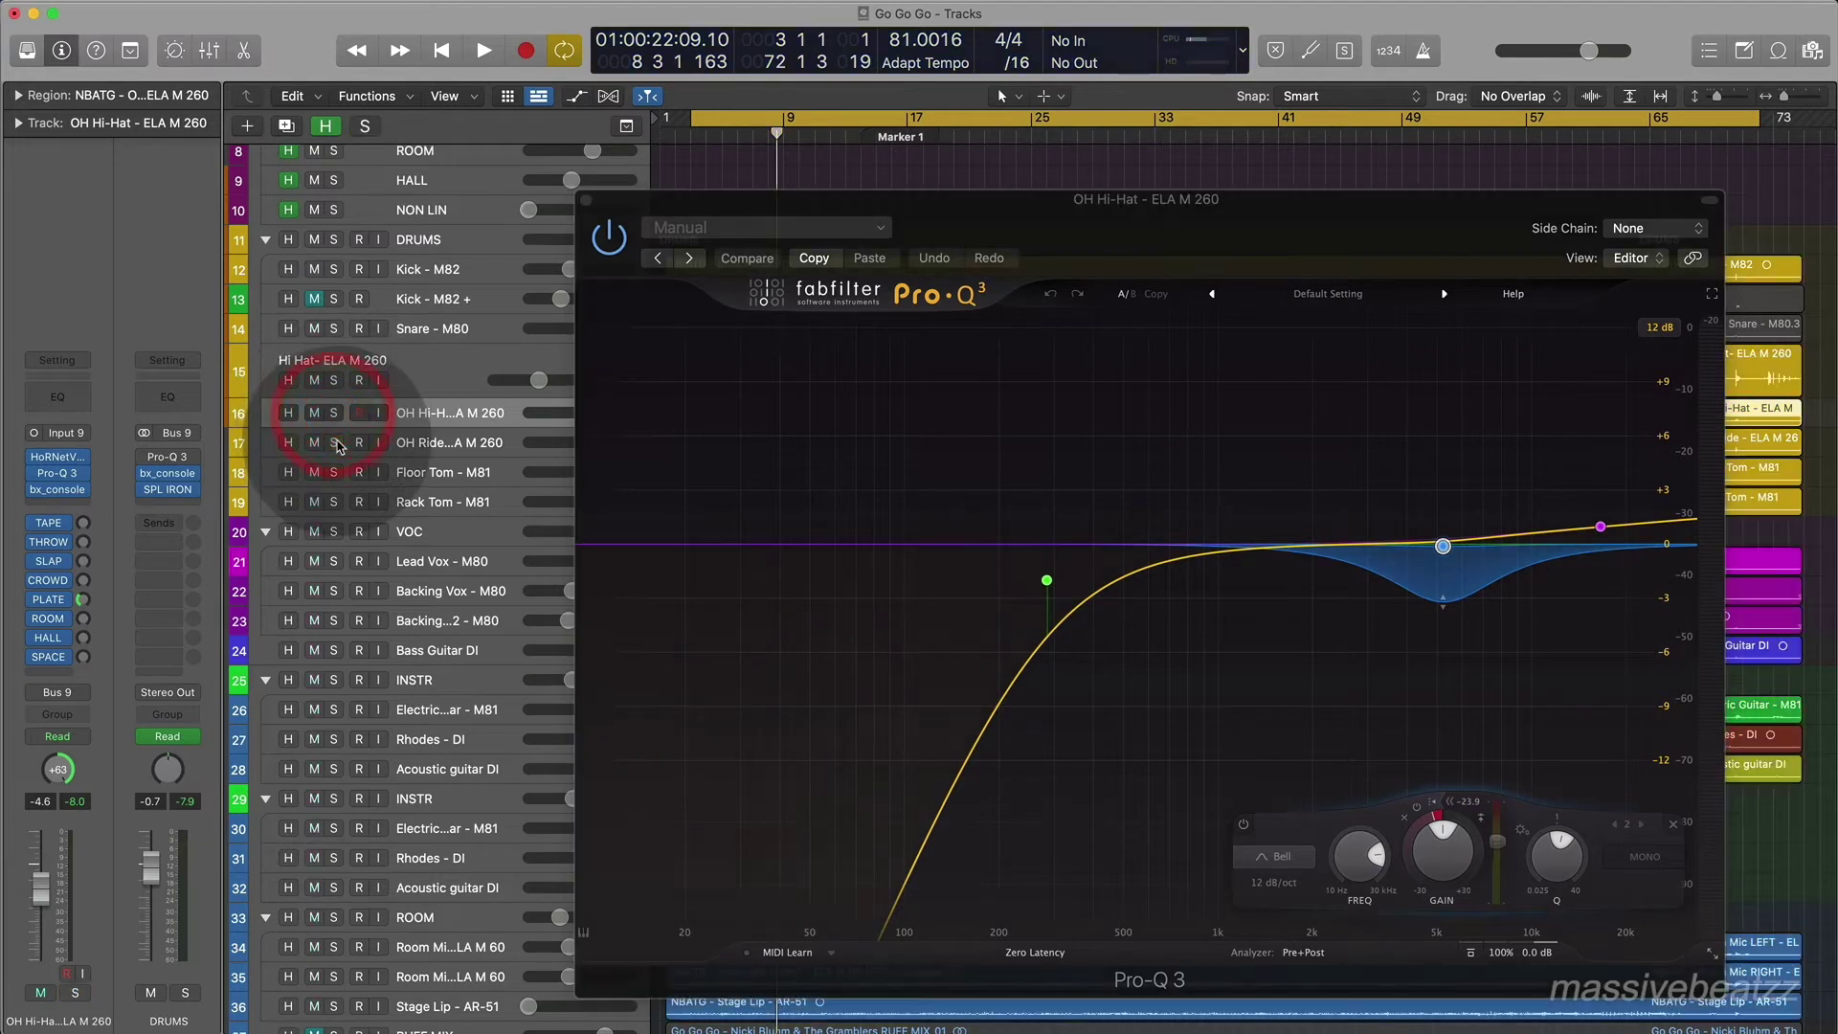
pyautogui.click(444, 371)
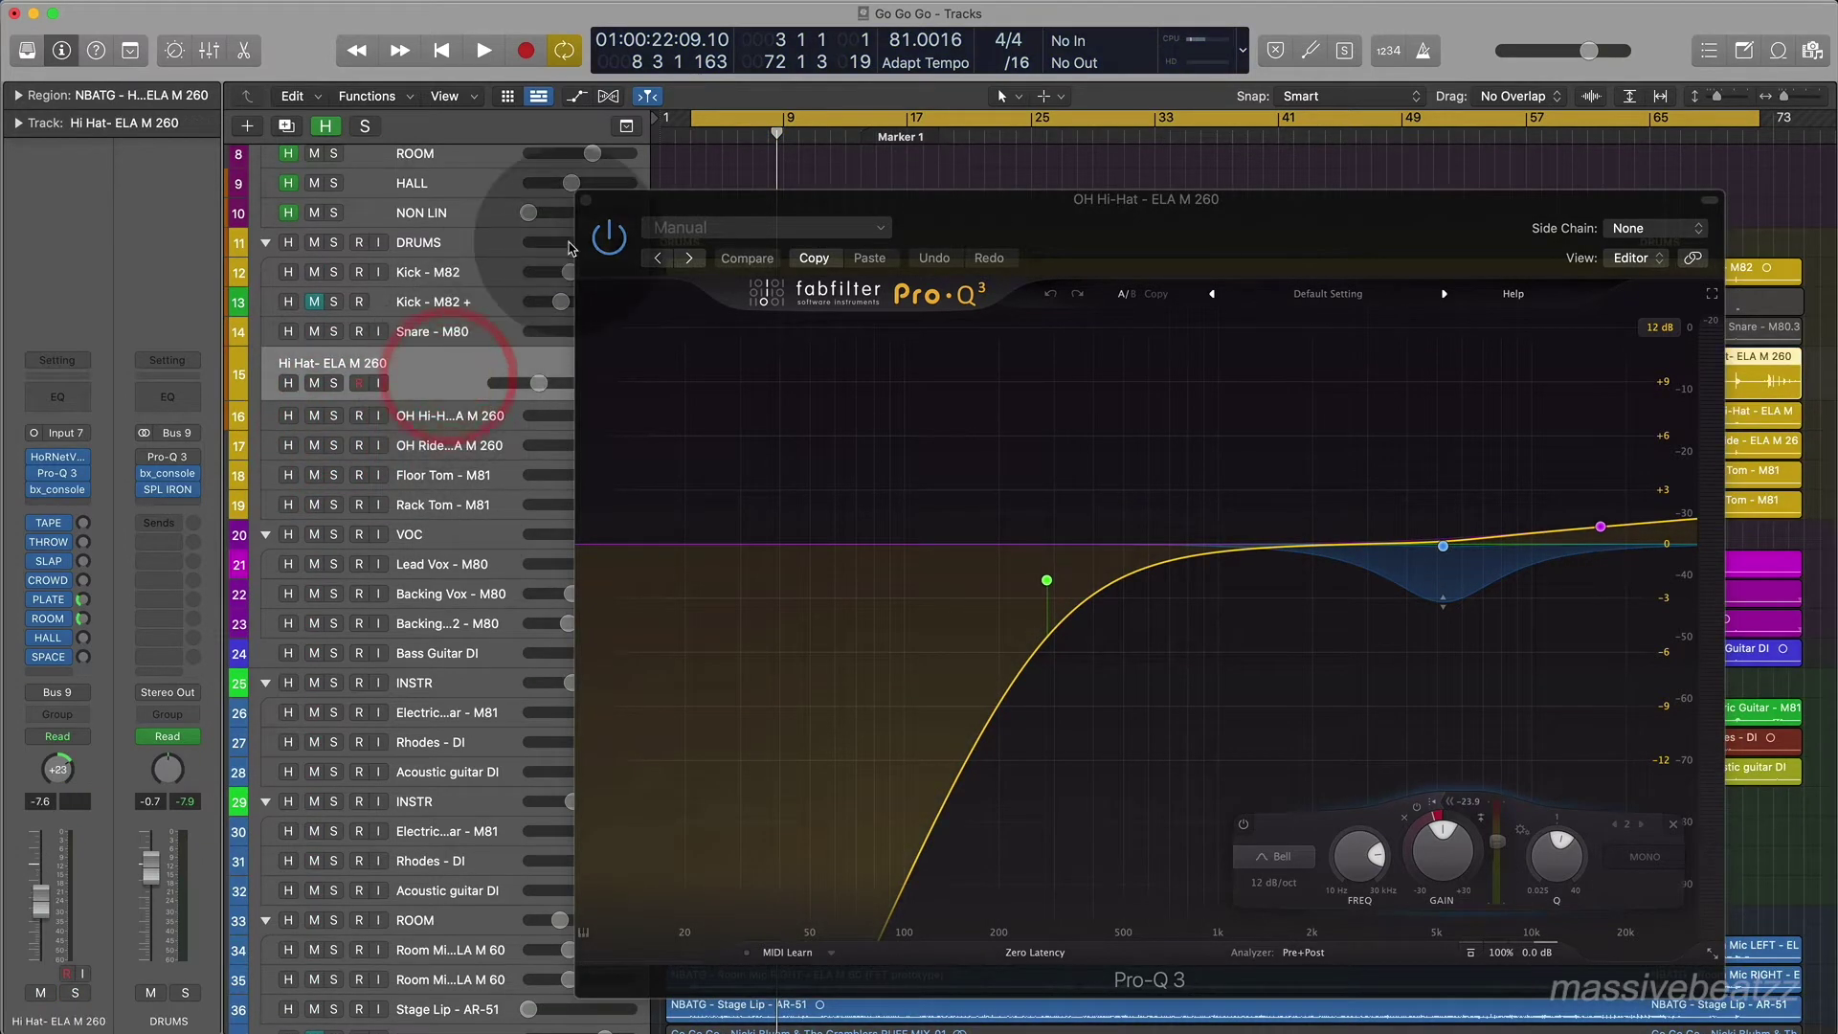
pyautogui.click(584, 201)
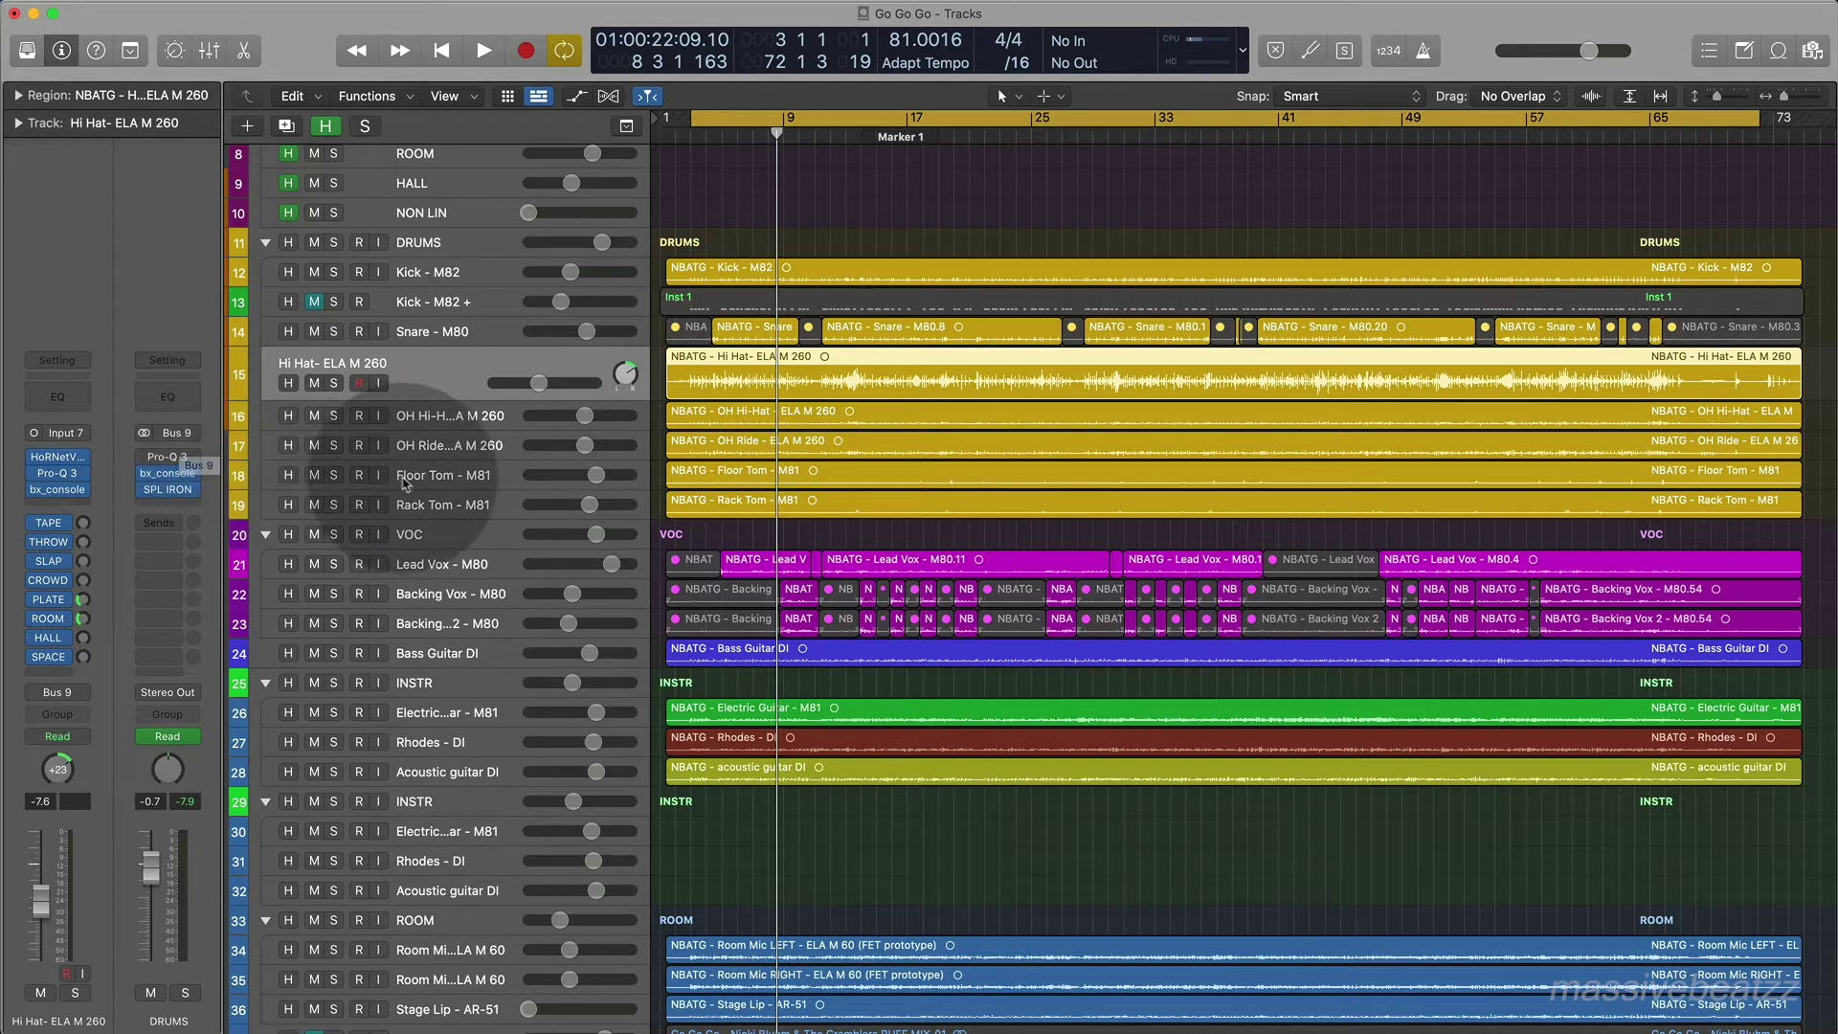
# Review the Pro-Q 3 settings on Floor Tom - M81, close the plug-in and look over the Rack Tom - M81 insert chain.
pyautogui.click(436, 474)
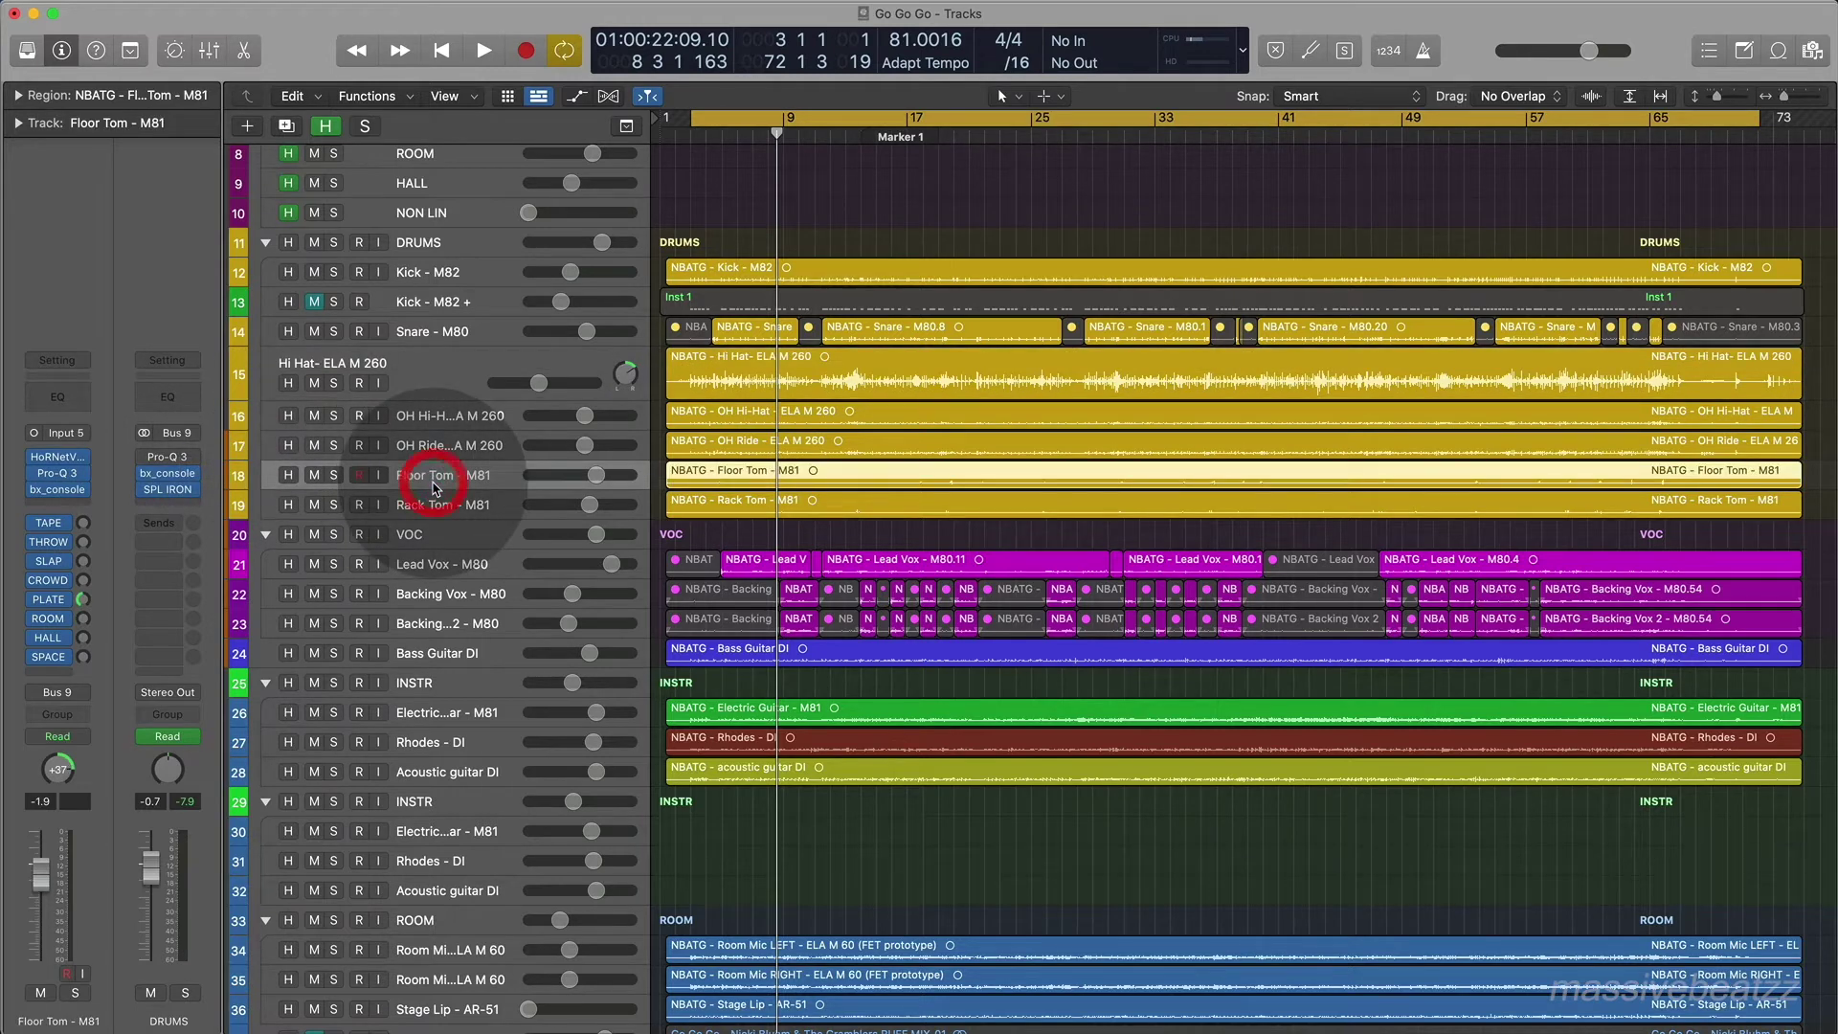
pyautogui.click(54, 473)
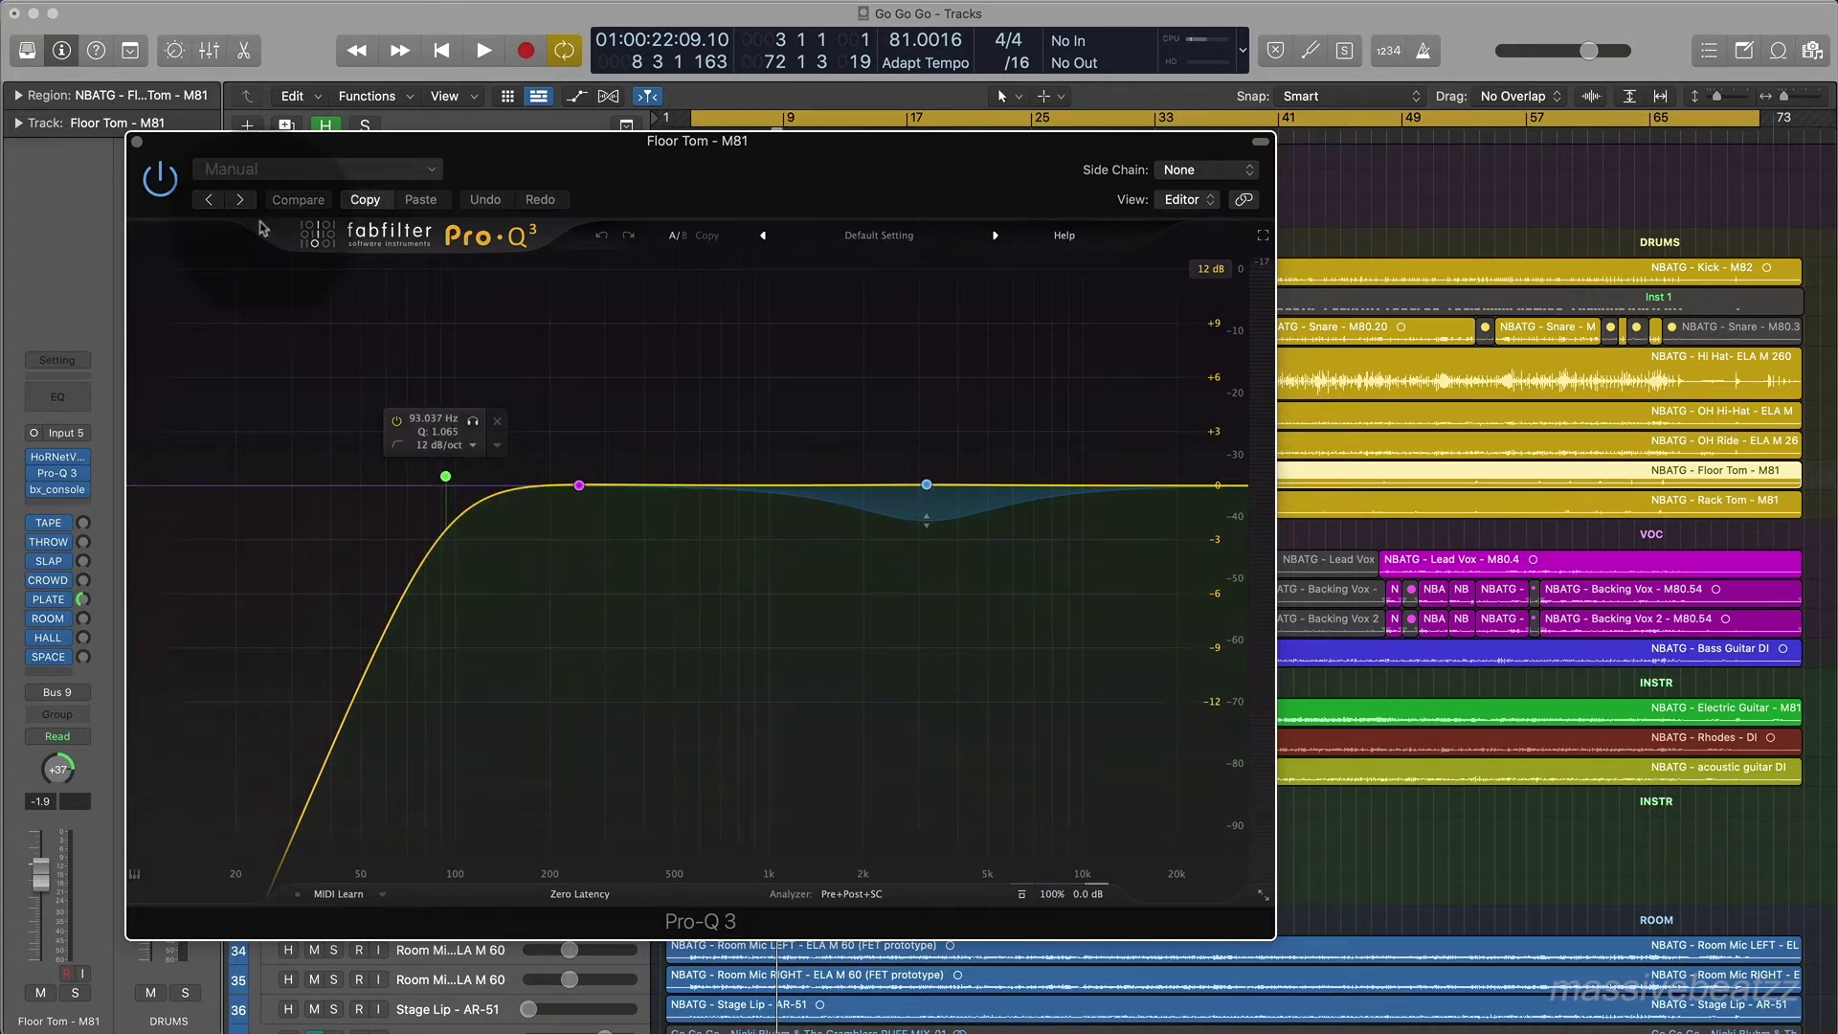
pyautogui.click(139, 144)
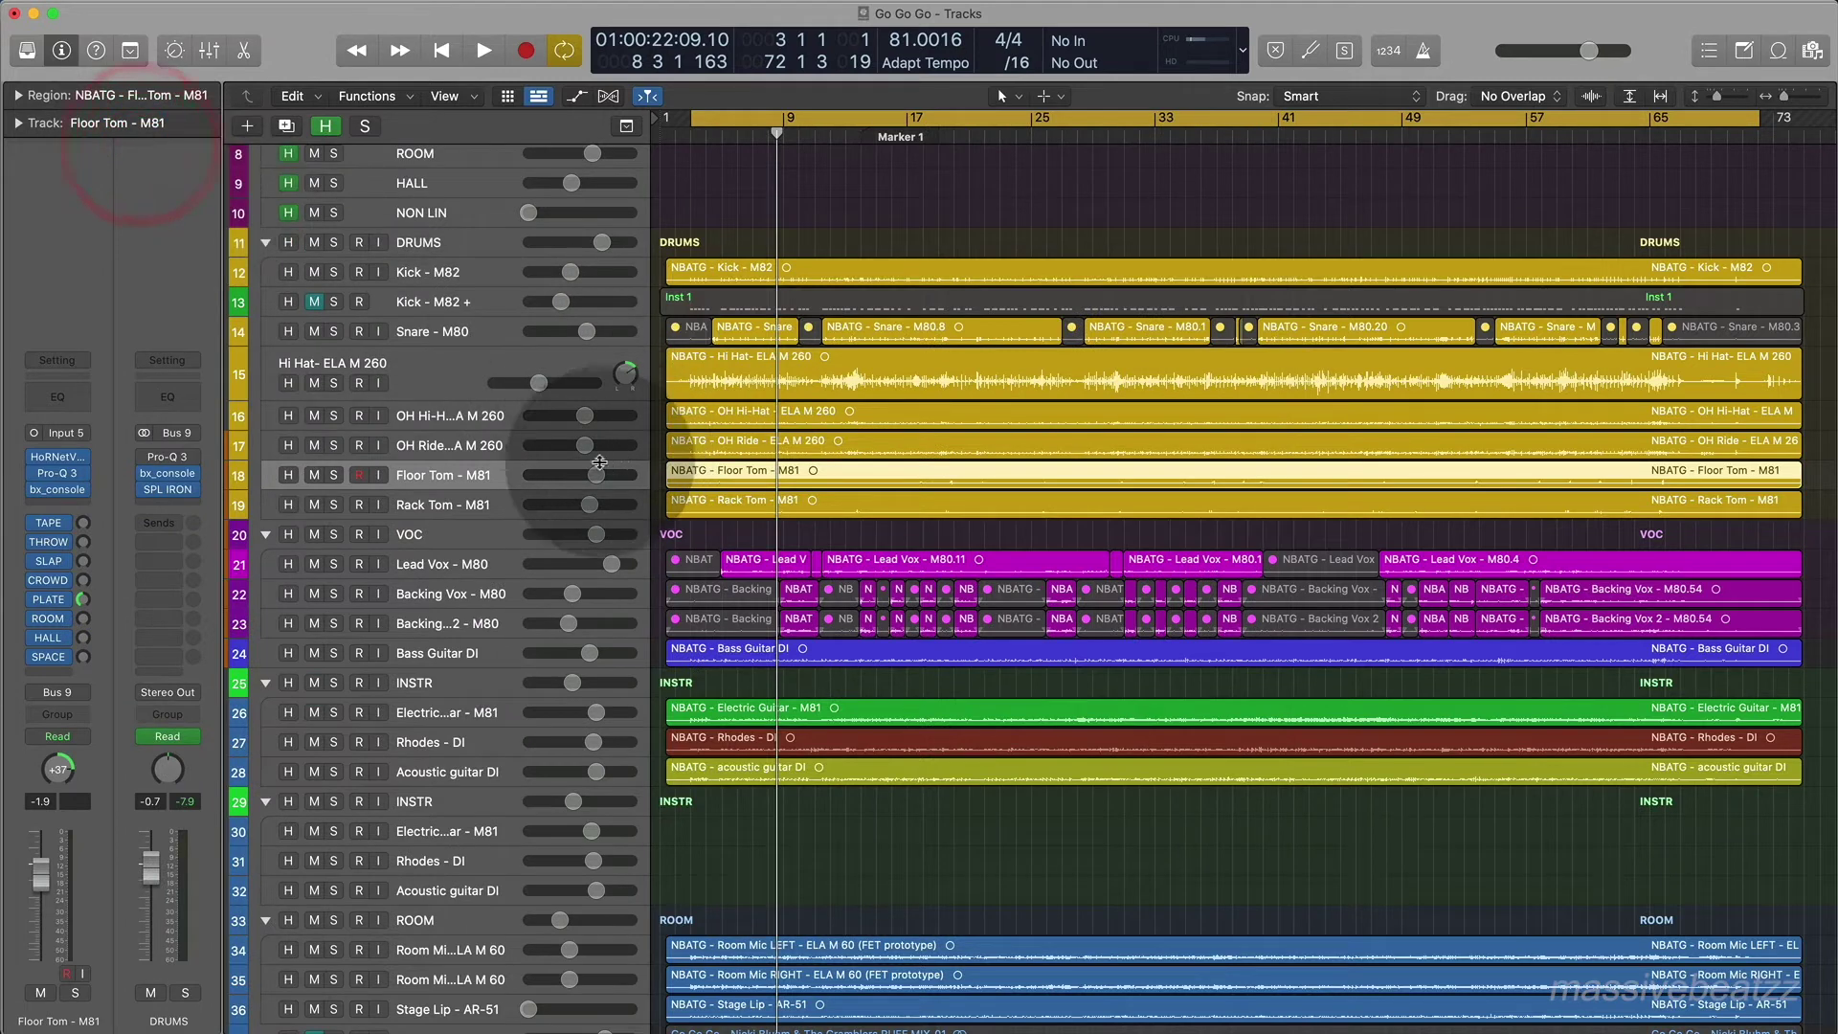
pyautogui.click(443, 502)
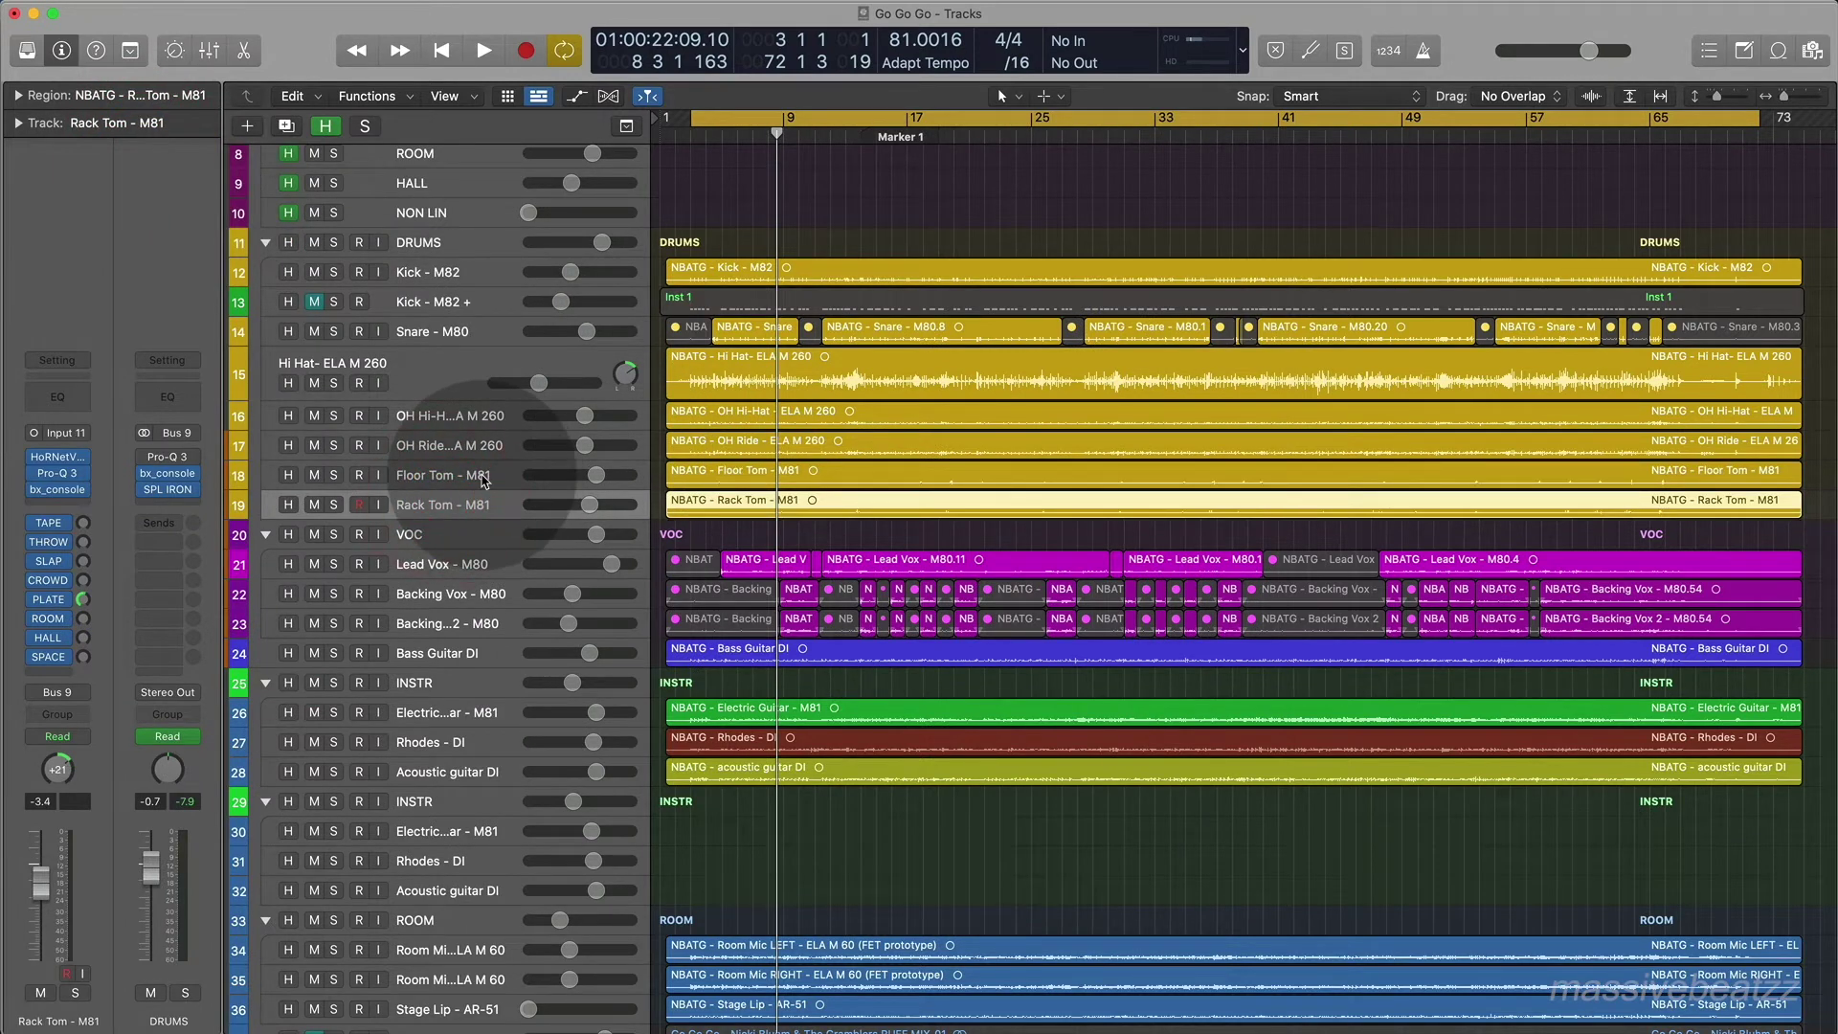
pyautogui.click(484, 482)
# Look over the VOC group and Lead Vox channels, examine the group's bx_townhouse Buss Compressor settings and close the plug-in.
pyautogui.click(460, 542)
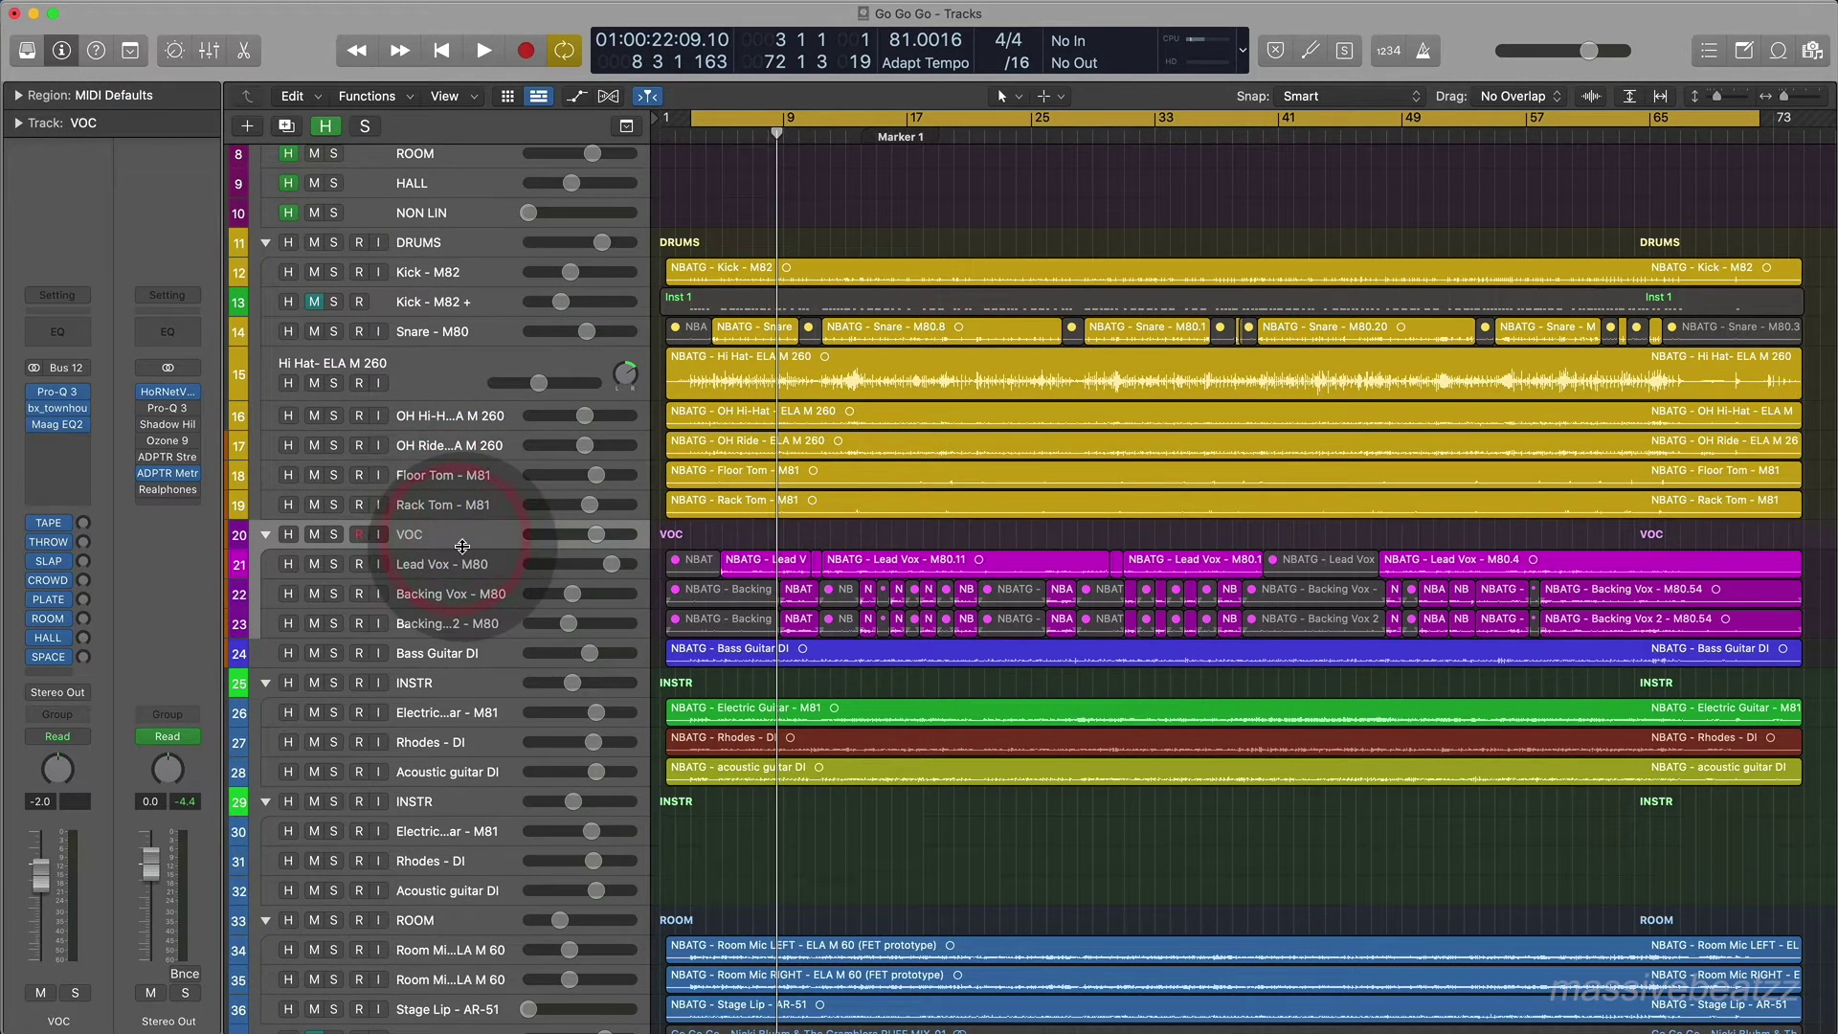
pyautogui.scroll(1, 458, 546)
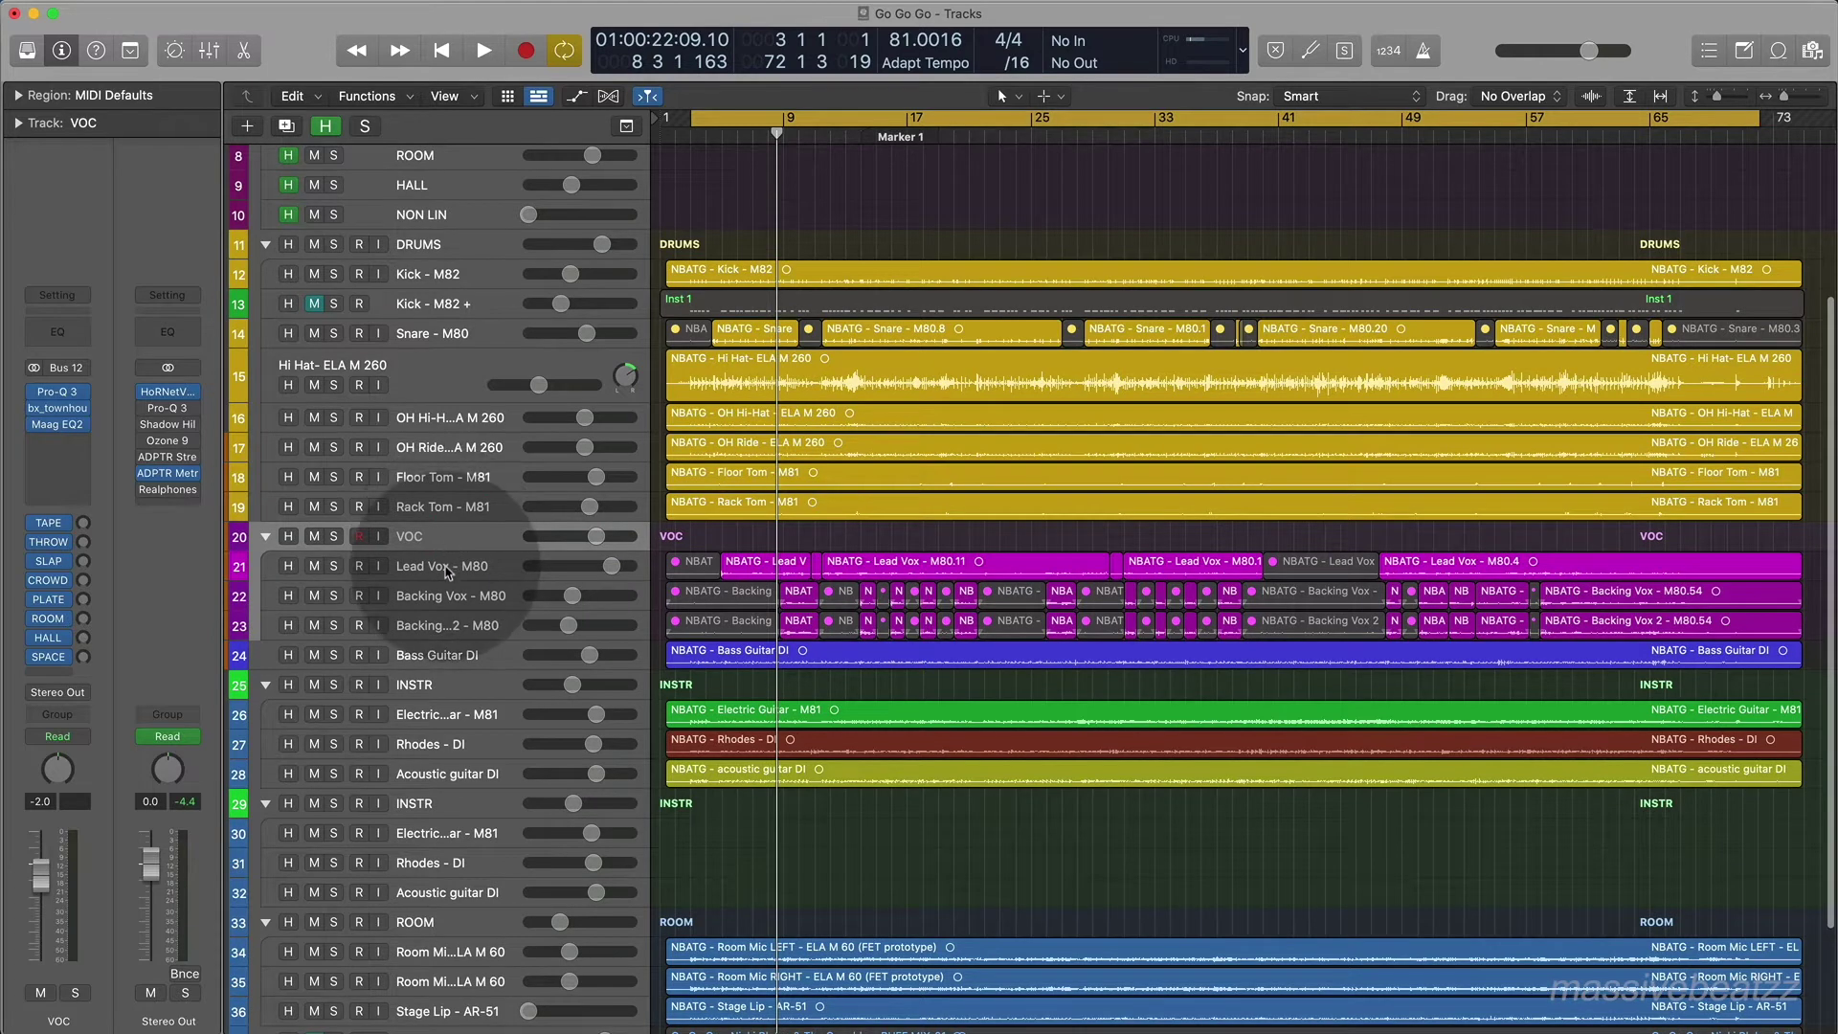
pyautogui.click(445, 569)
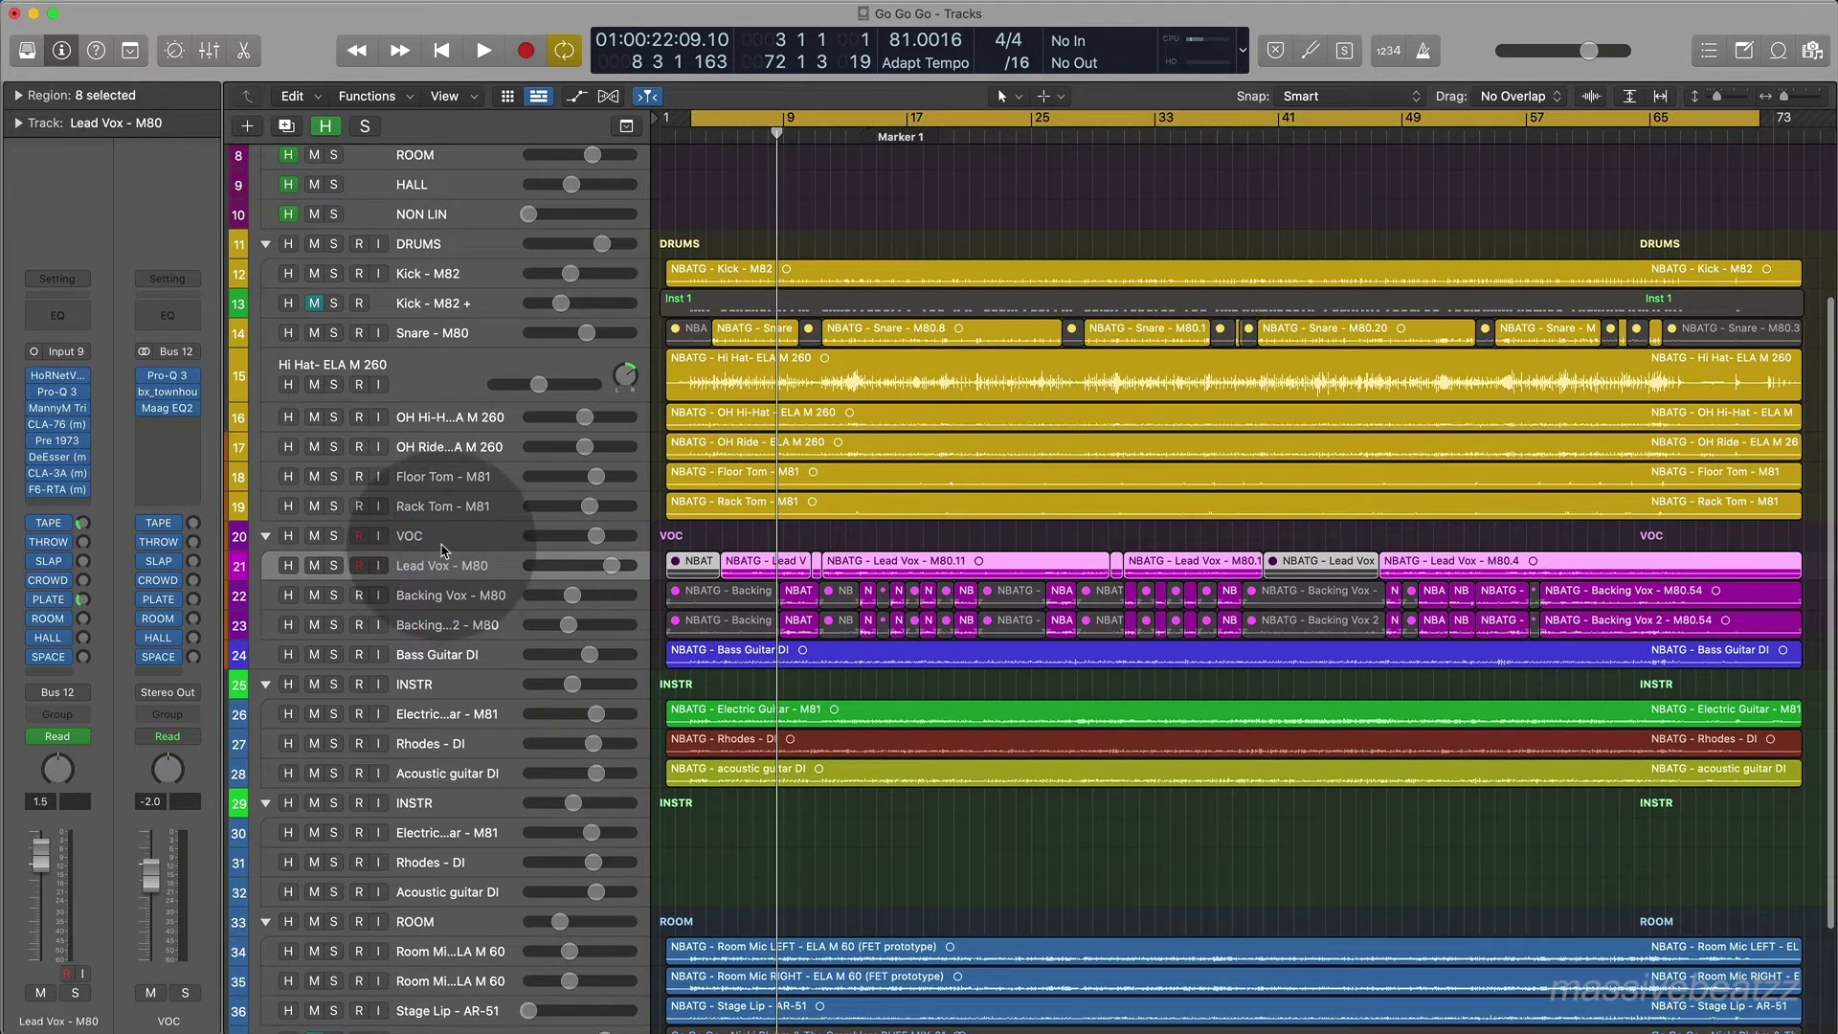
pyautogui.click(443, 533)
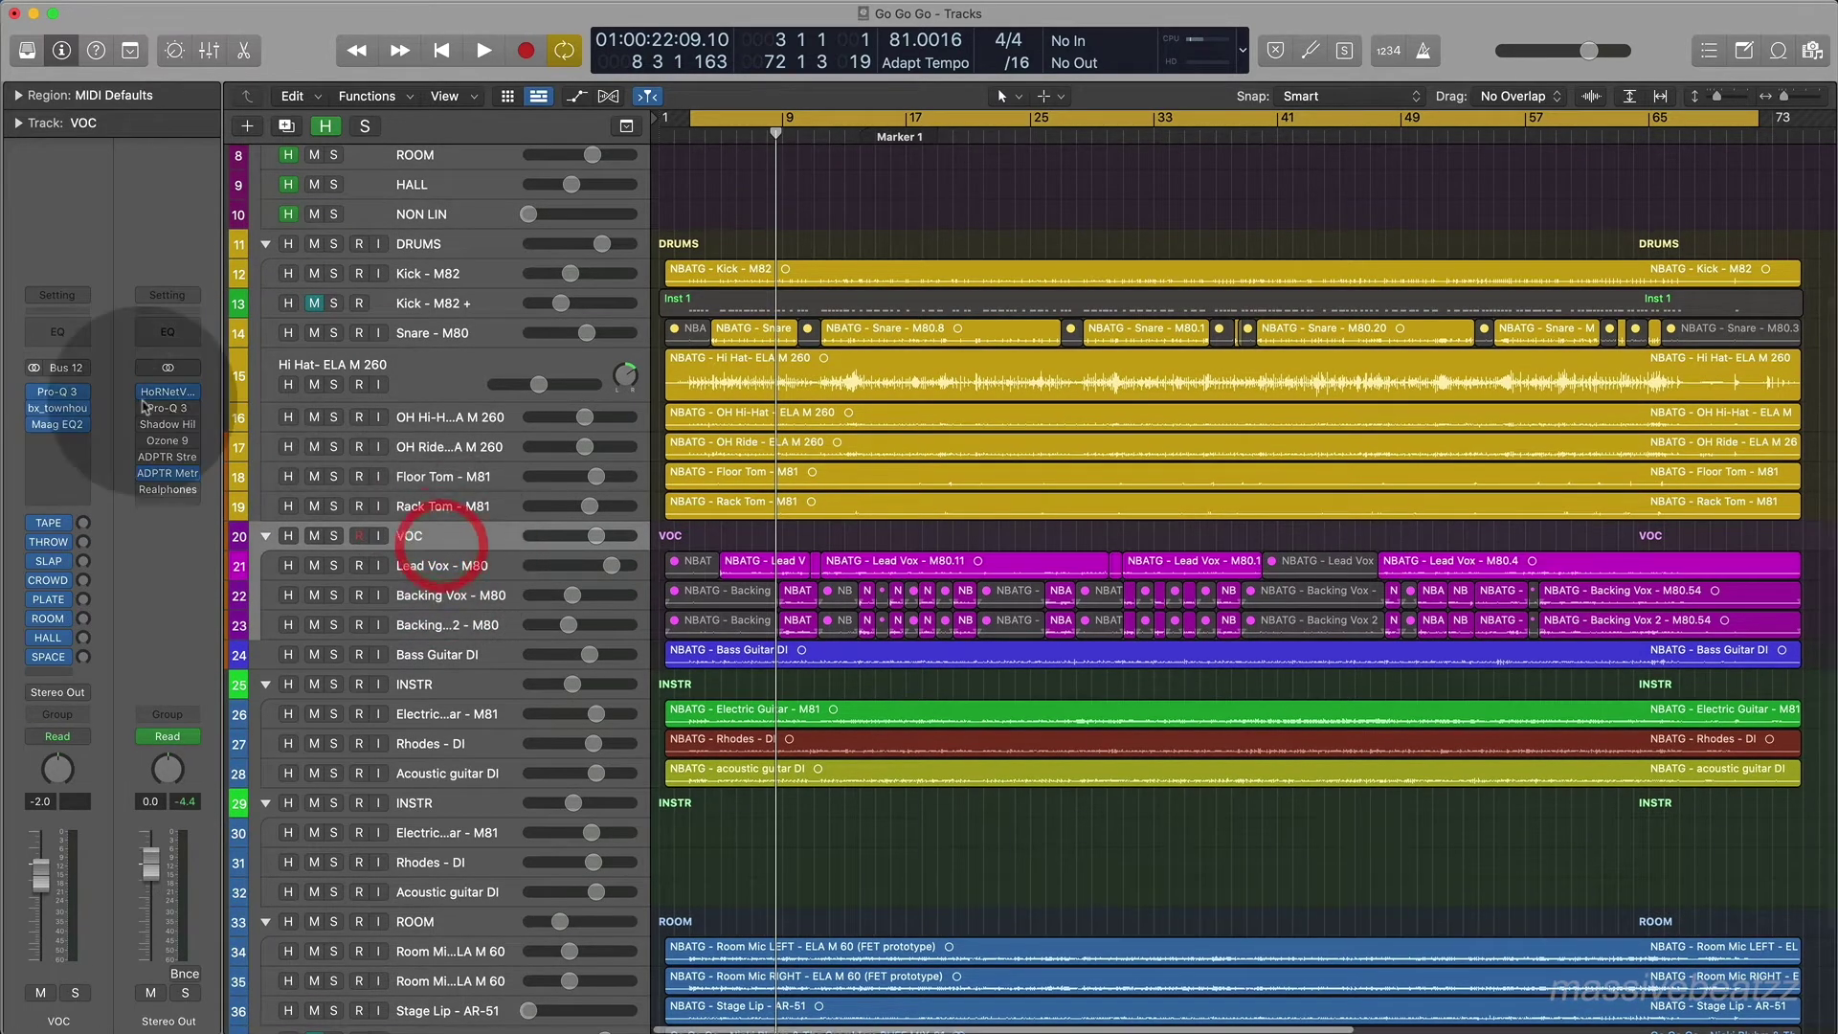
pyautogui.click(60, 408)
pyautogui.moveTo(1005, 322); pyautogui.dragTo(823, 299)
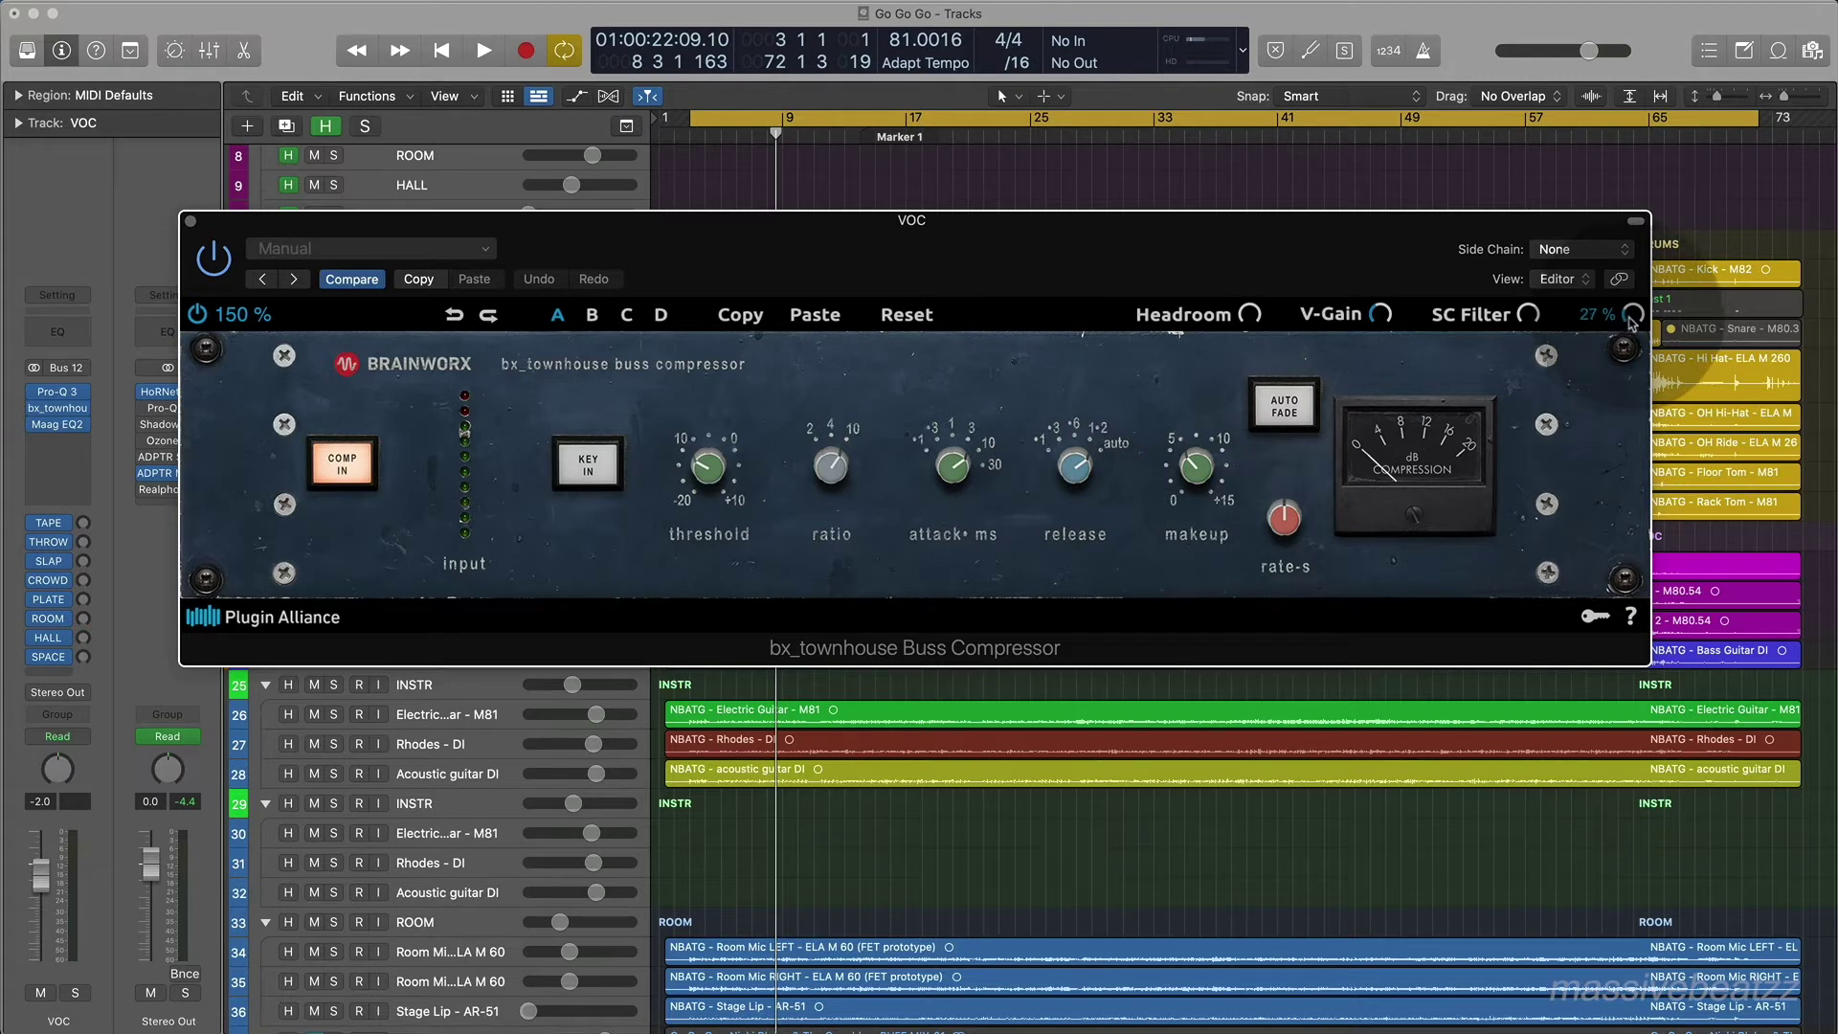
pyautogui.click(190, 223)
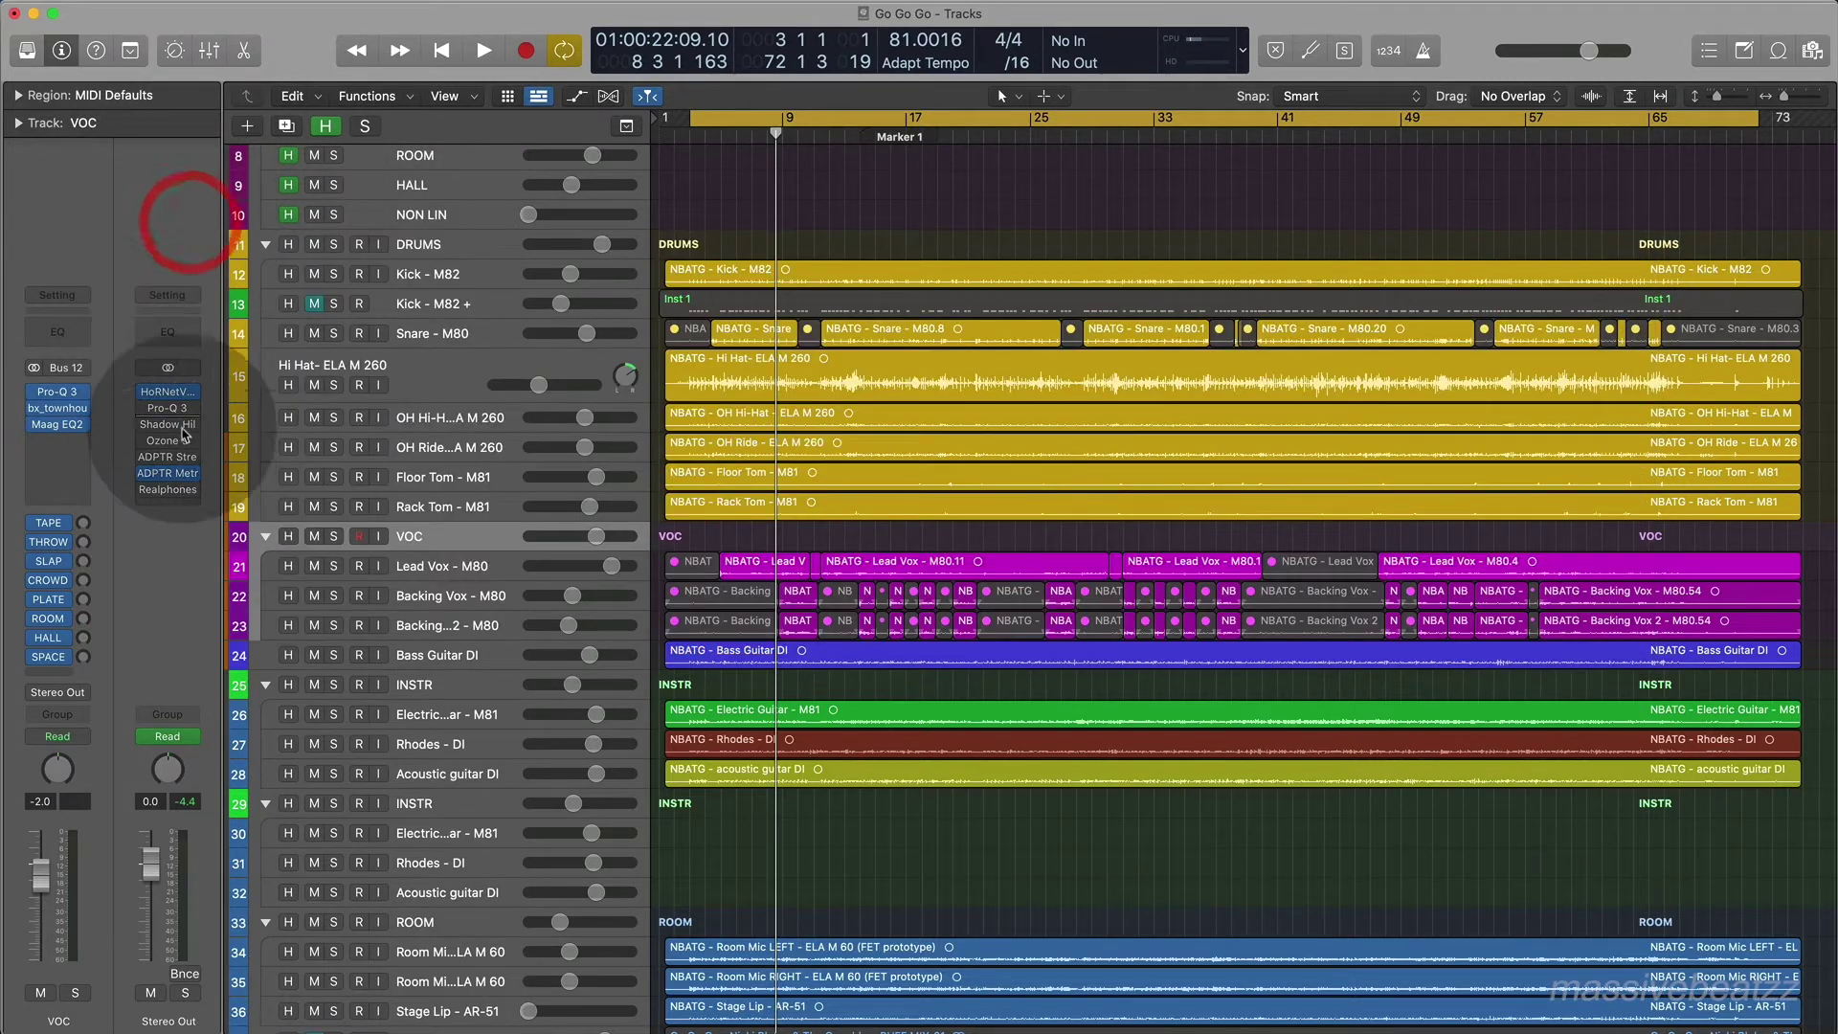
# Examine the Maag EQ2 air band frequency and gain on the VOC group and close the plug-in.
pyautogui.click(59, 427)
pyautogui.moveTo(919, 267); pyautogui.dragTo(641, 269)
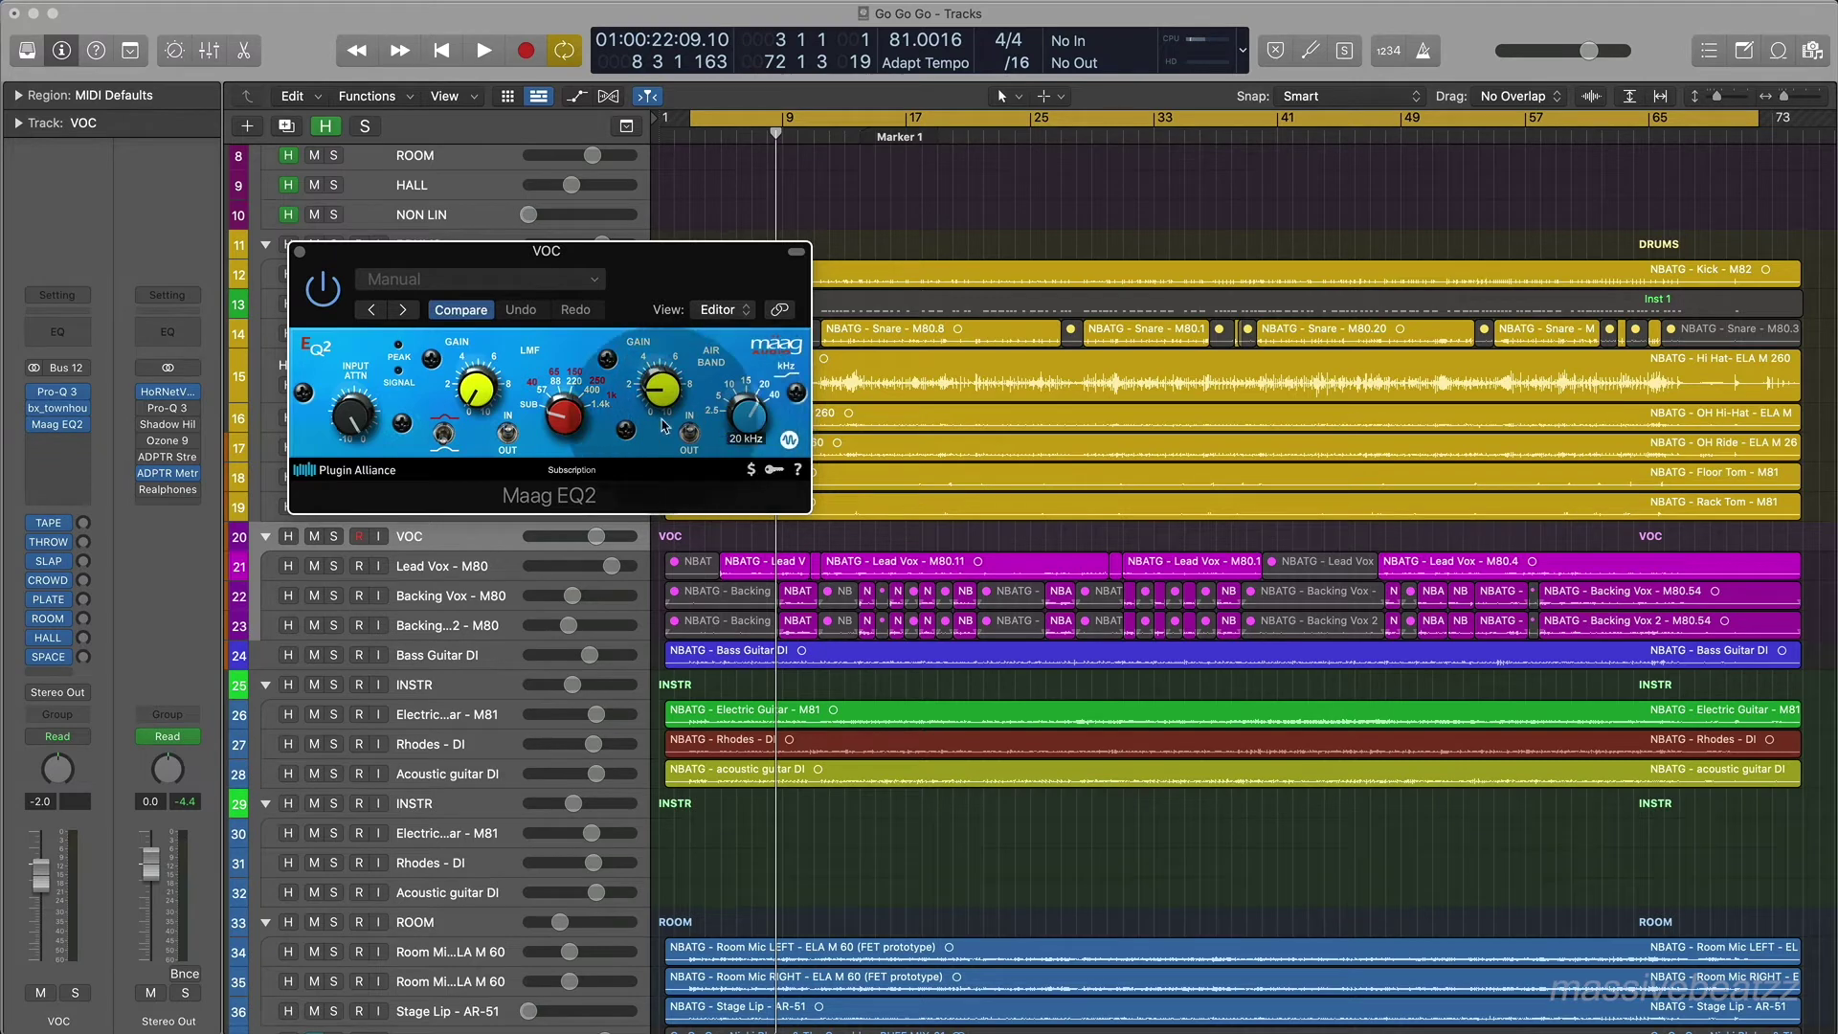
pyautogui.click(739, 428)
pyautogui.click(656, 433)
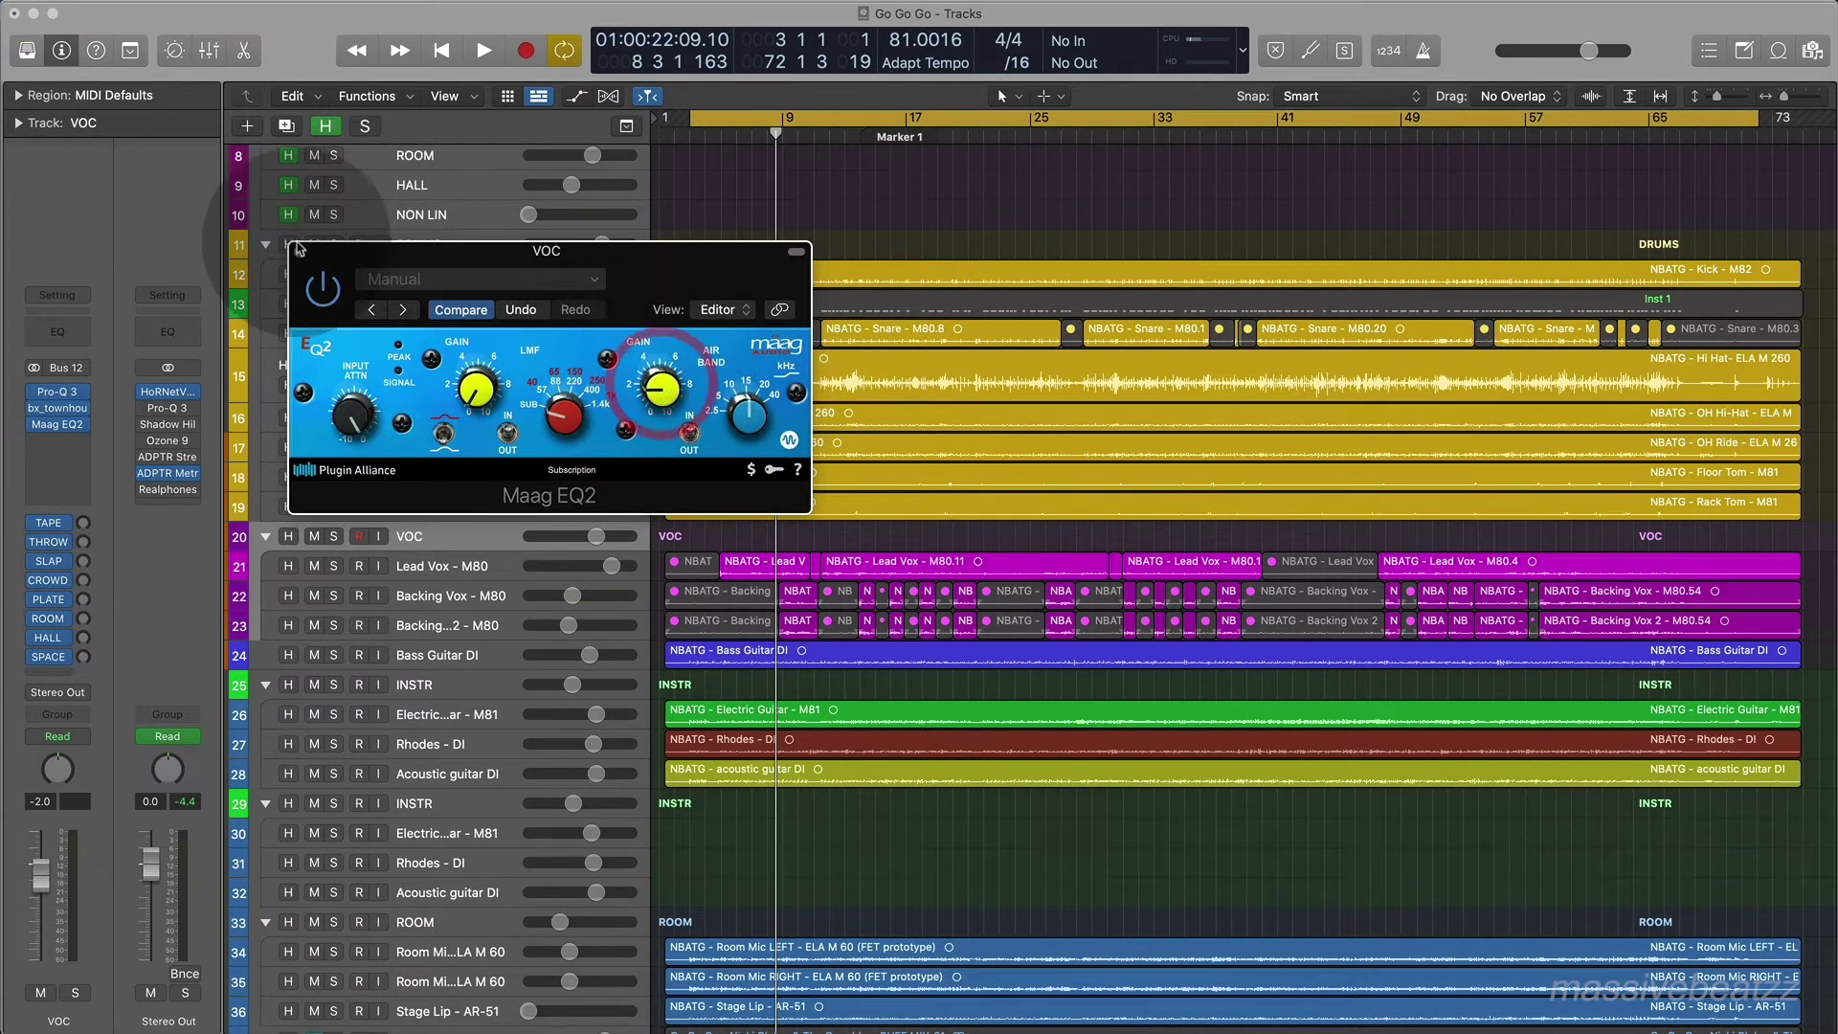
pyautogui.click(299, 251)
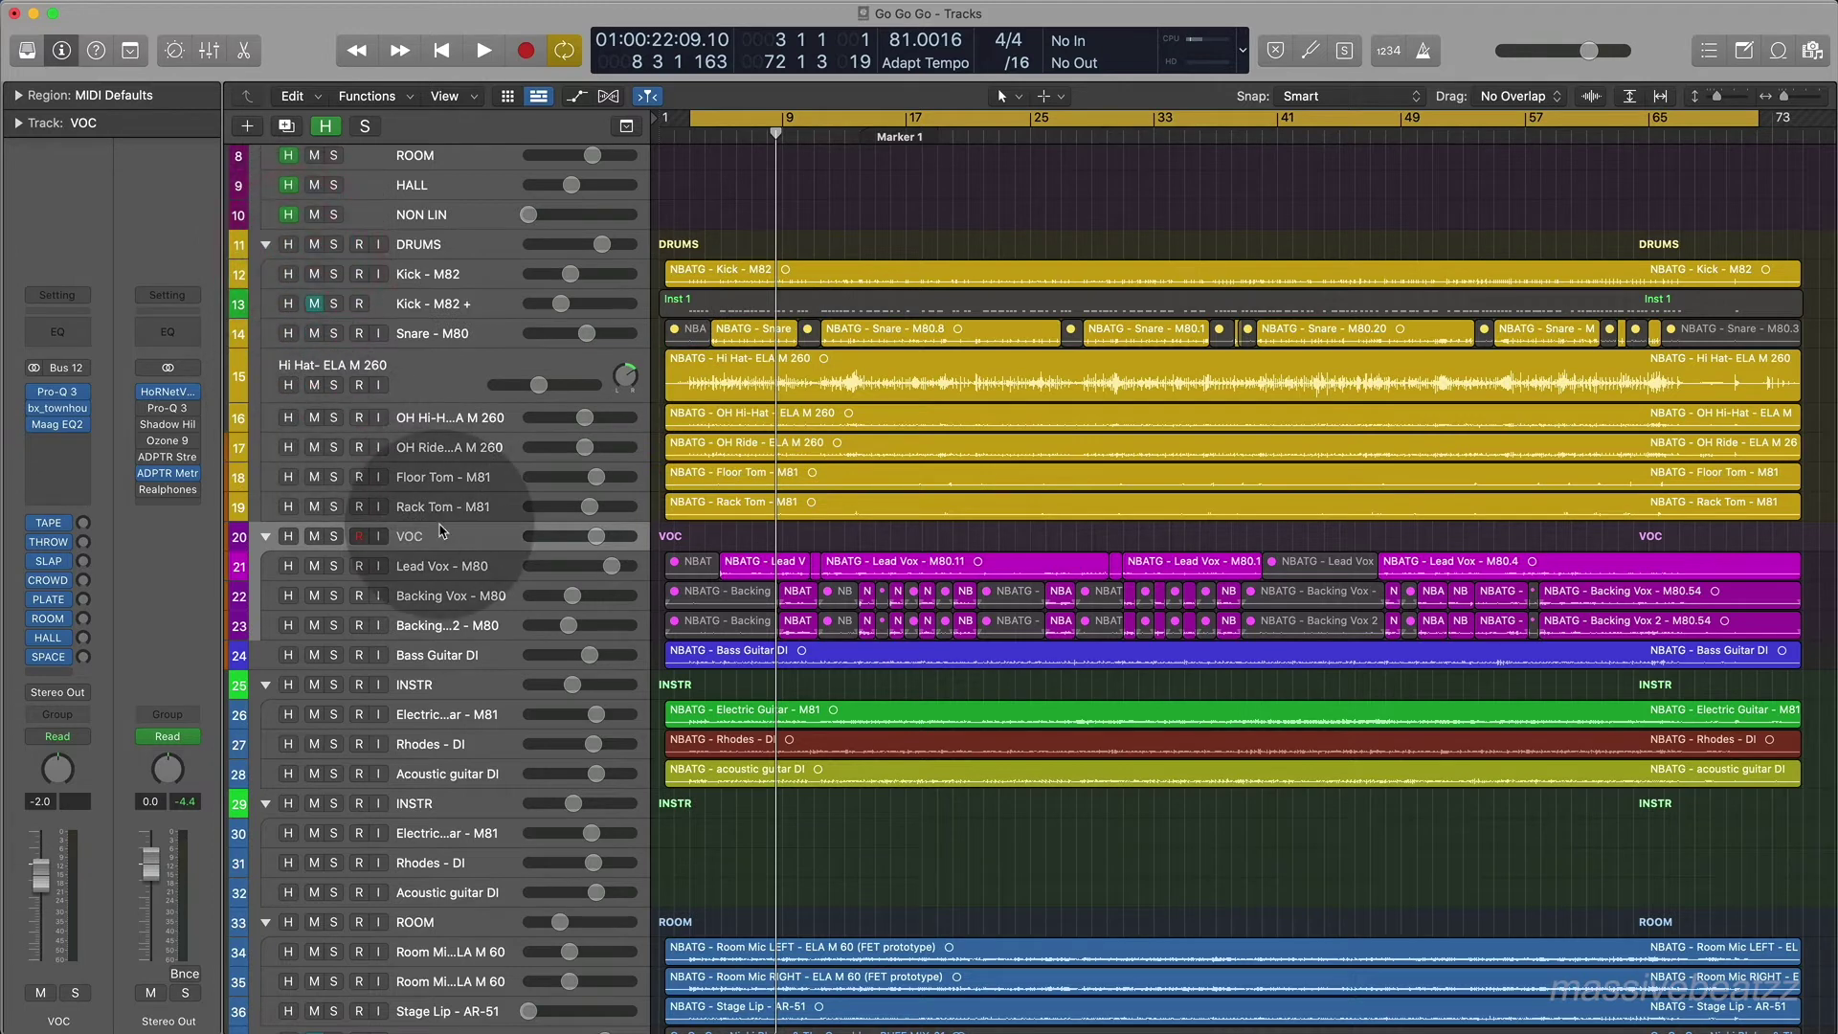
# Solo Lead Vox - M80 and bypass its inserts from Pro-Q 3 through F6-RTA.
pyautogui.click(474, 566)
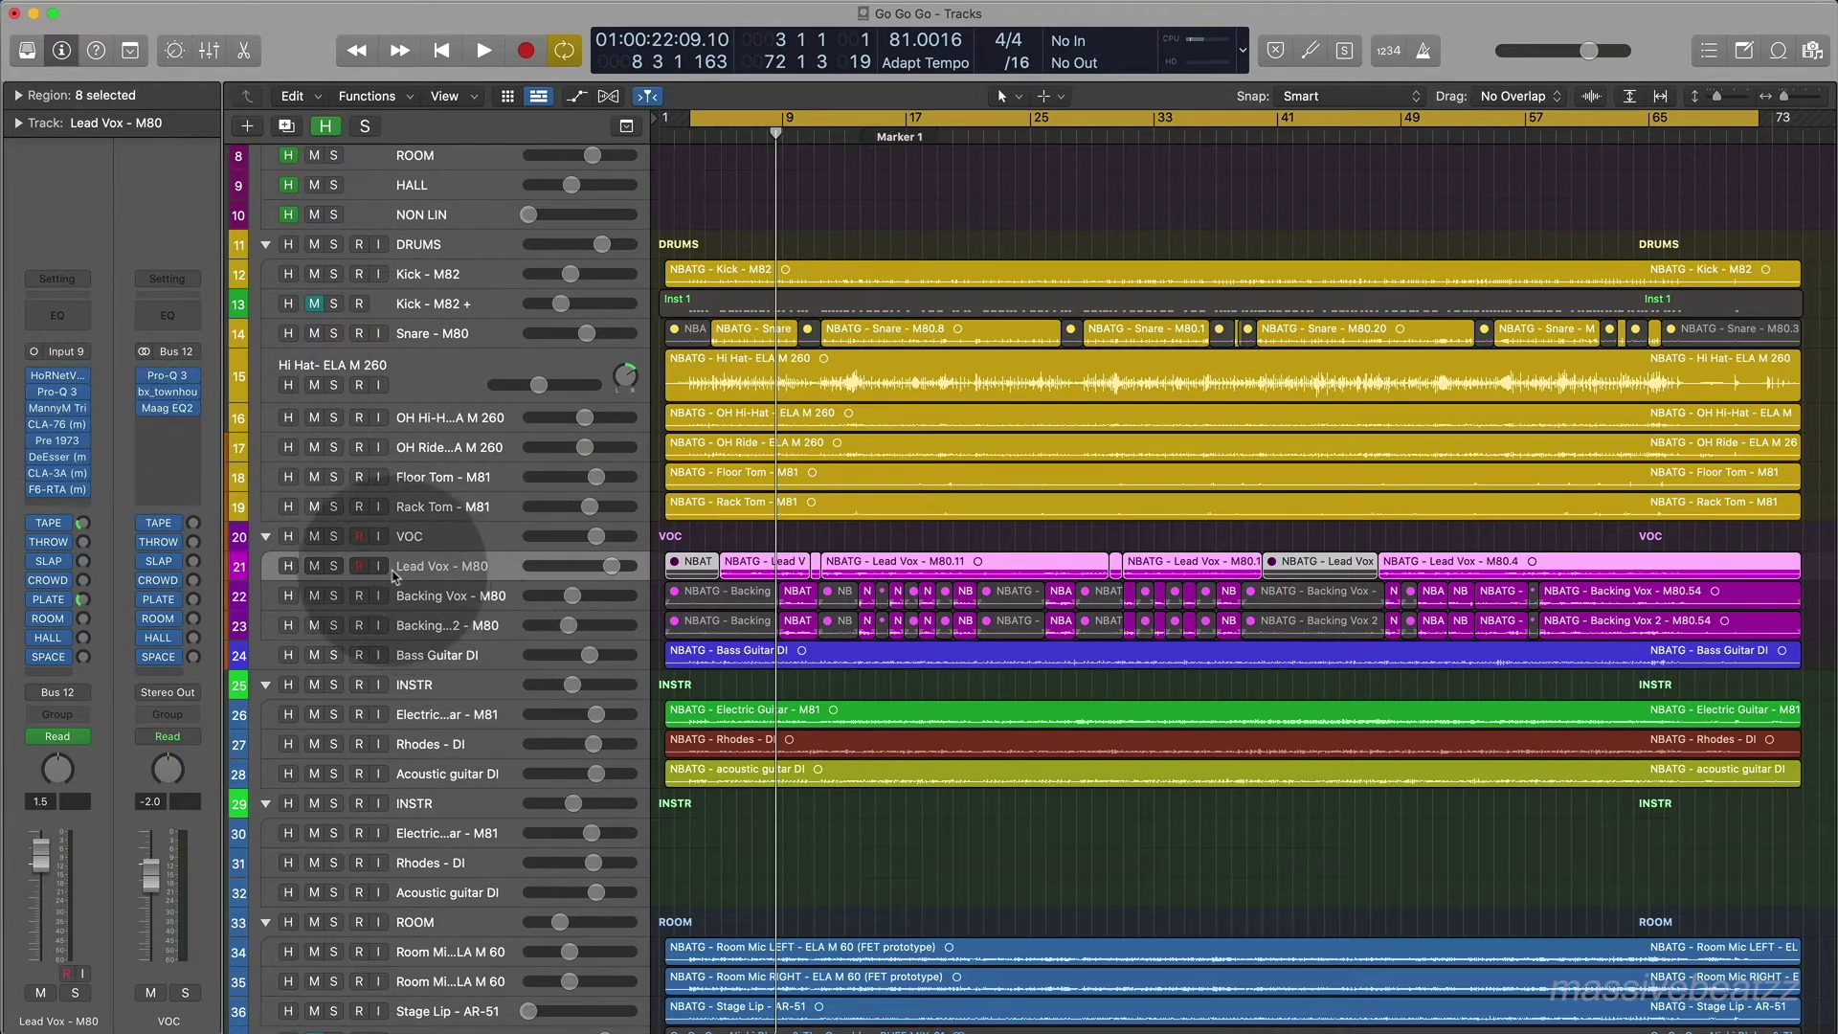
pyautogui.click(335, 567)
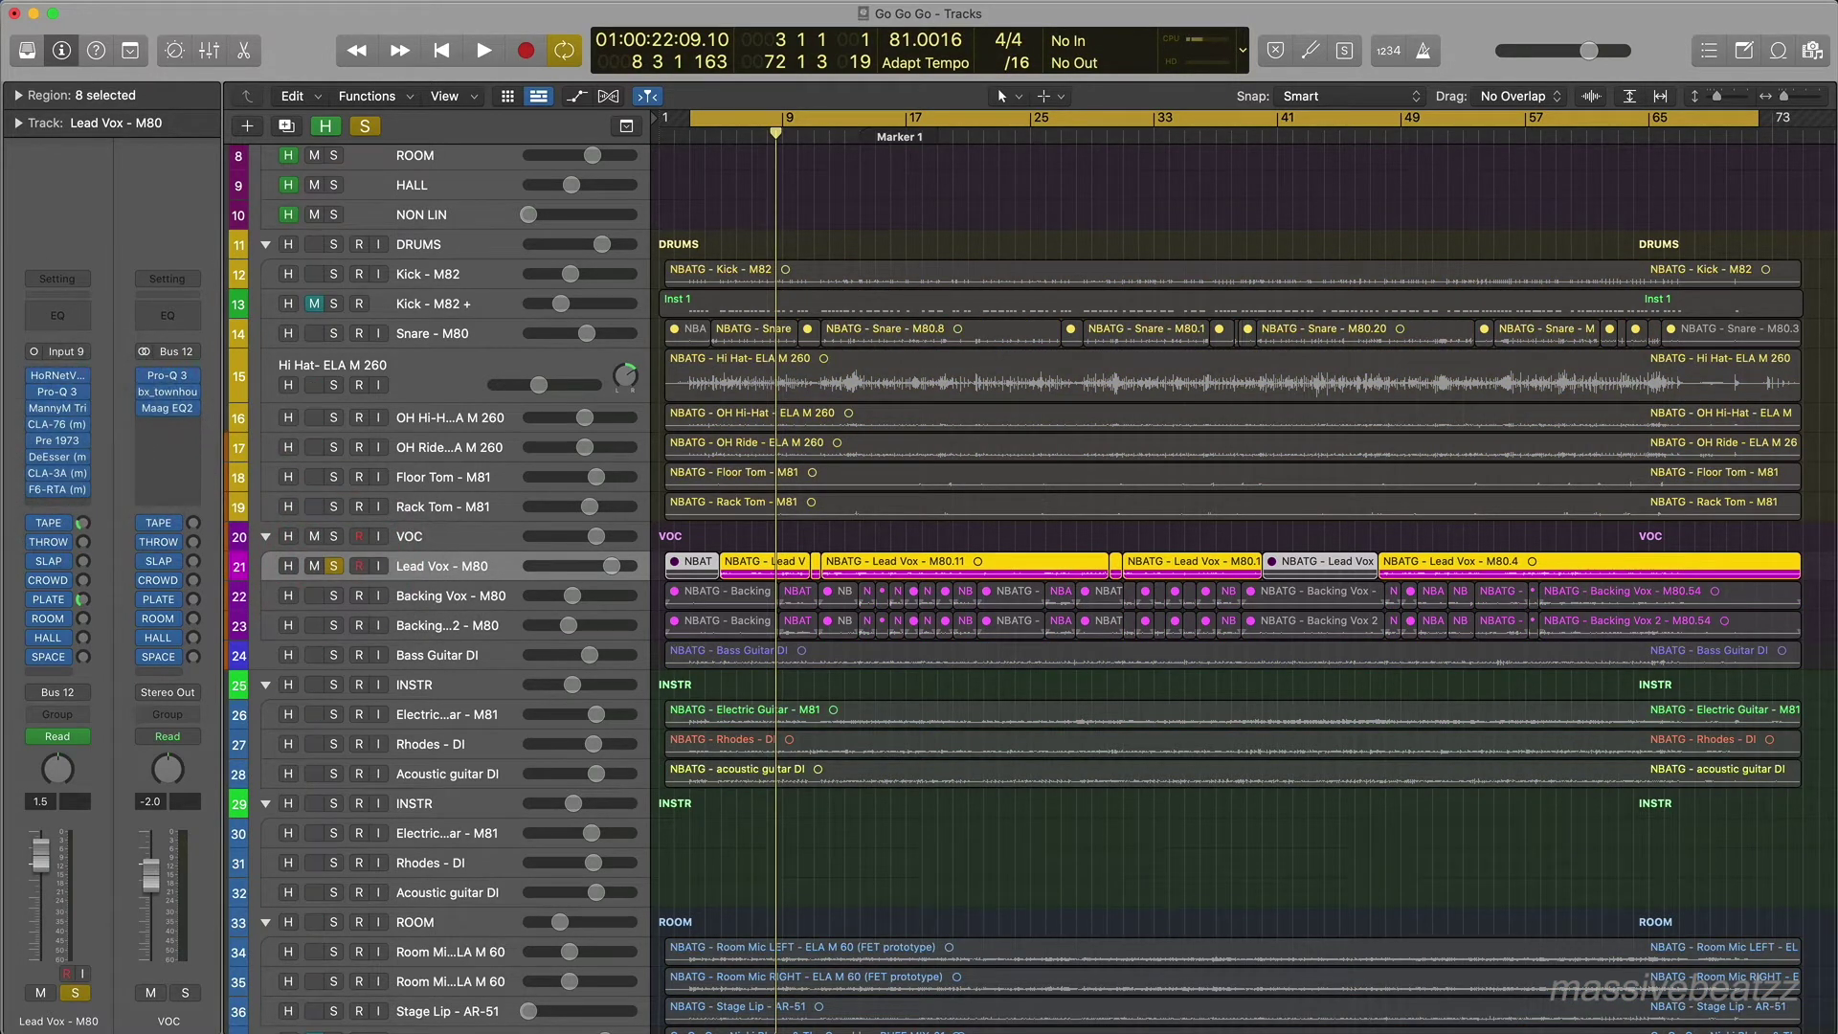
pyautogui.press('super')
pyautogui.click(31, 490)
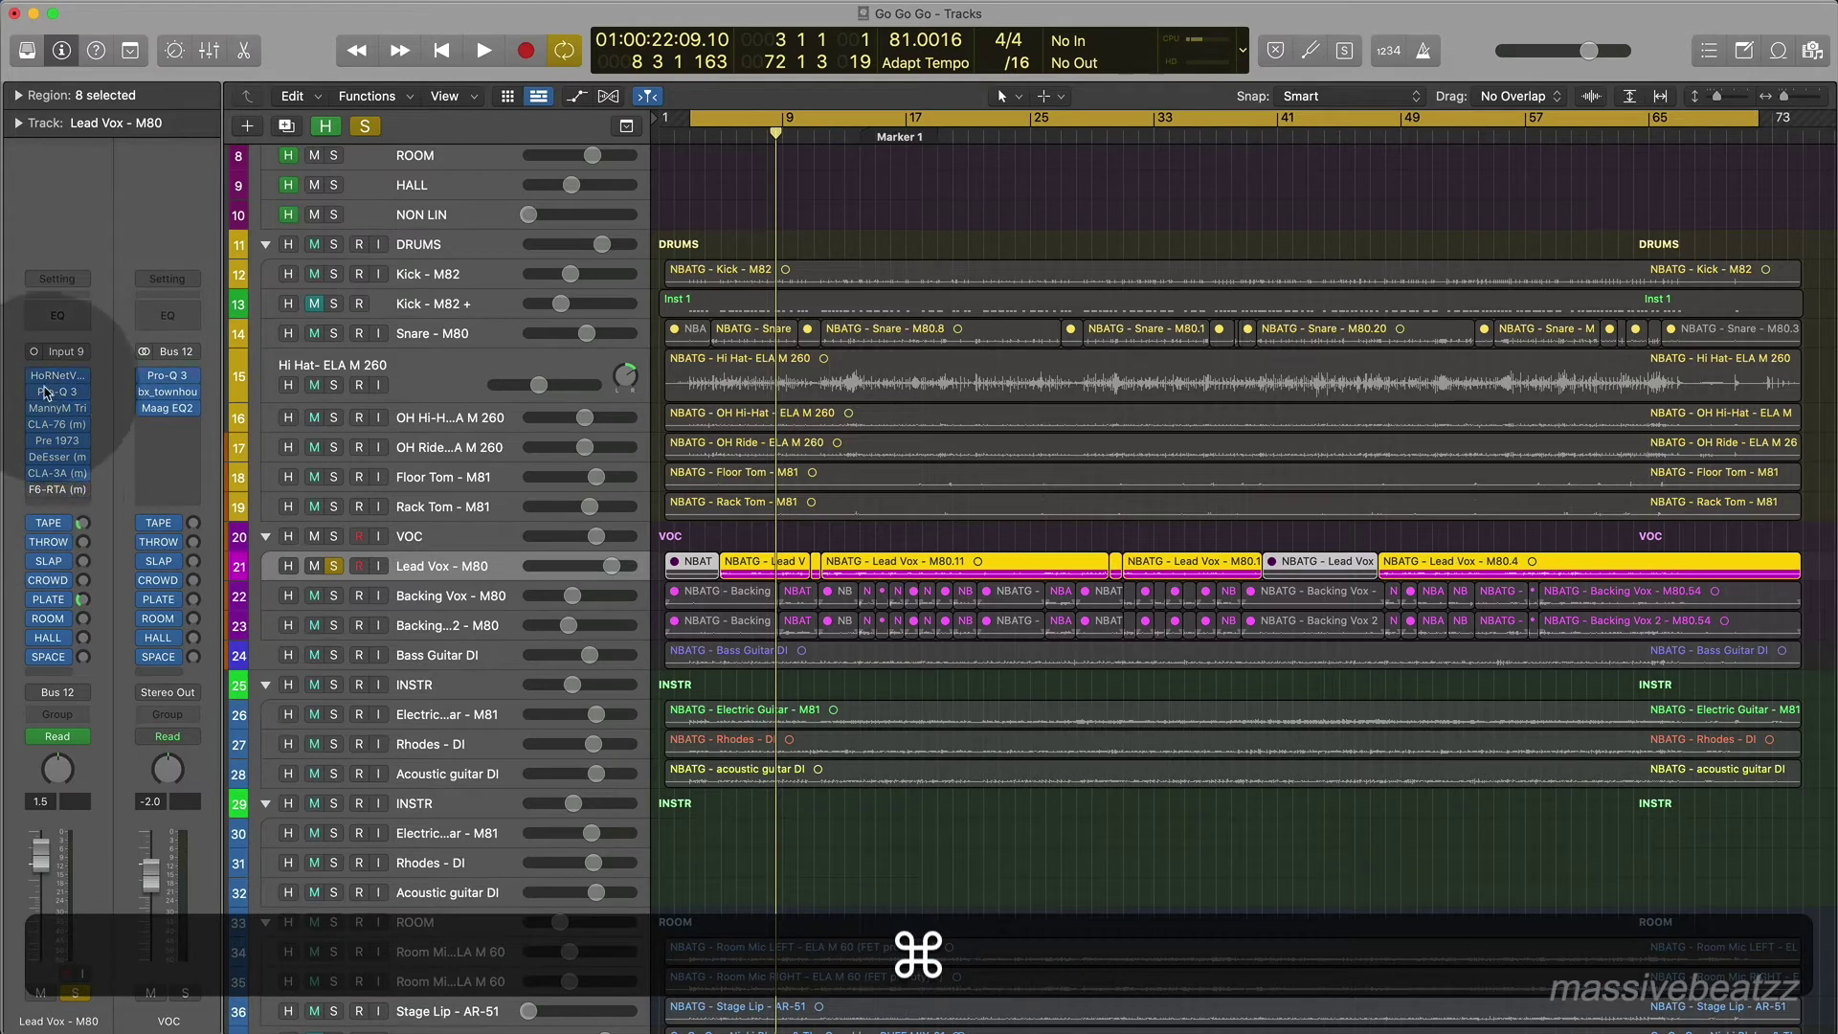
pyautogui.moveTo(27, 414)
pyautogui.mouseDown()
pyautogui.moveTo(28, 465)
pyautogui.moveTo(40, 401)
pyautogui.mouseUp()
# Audition the lead vocal with its inserts bypassed, turn cycling off and move the playhead to bar 5.
pyautogui.press('space')
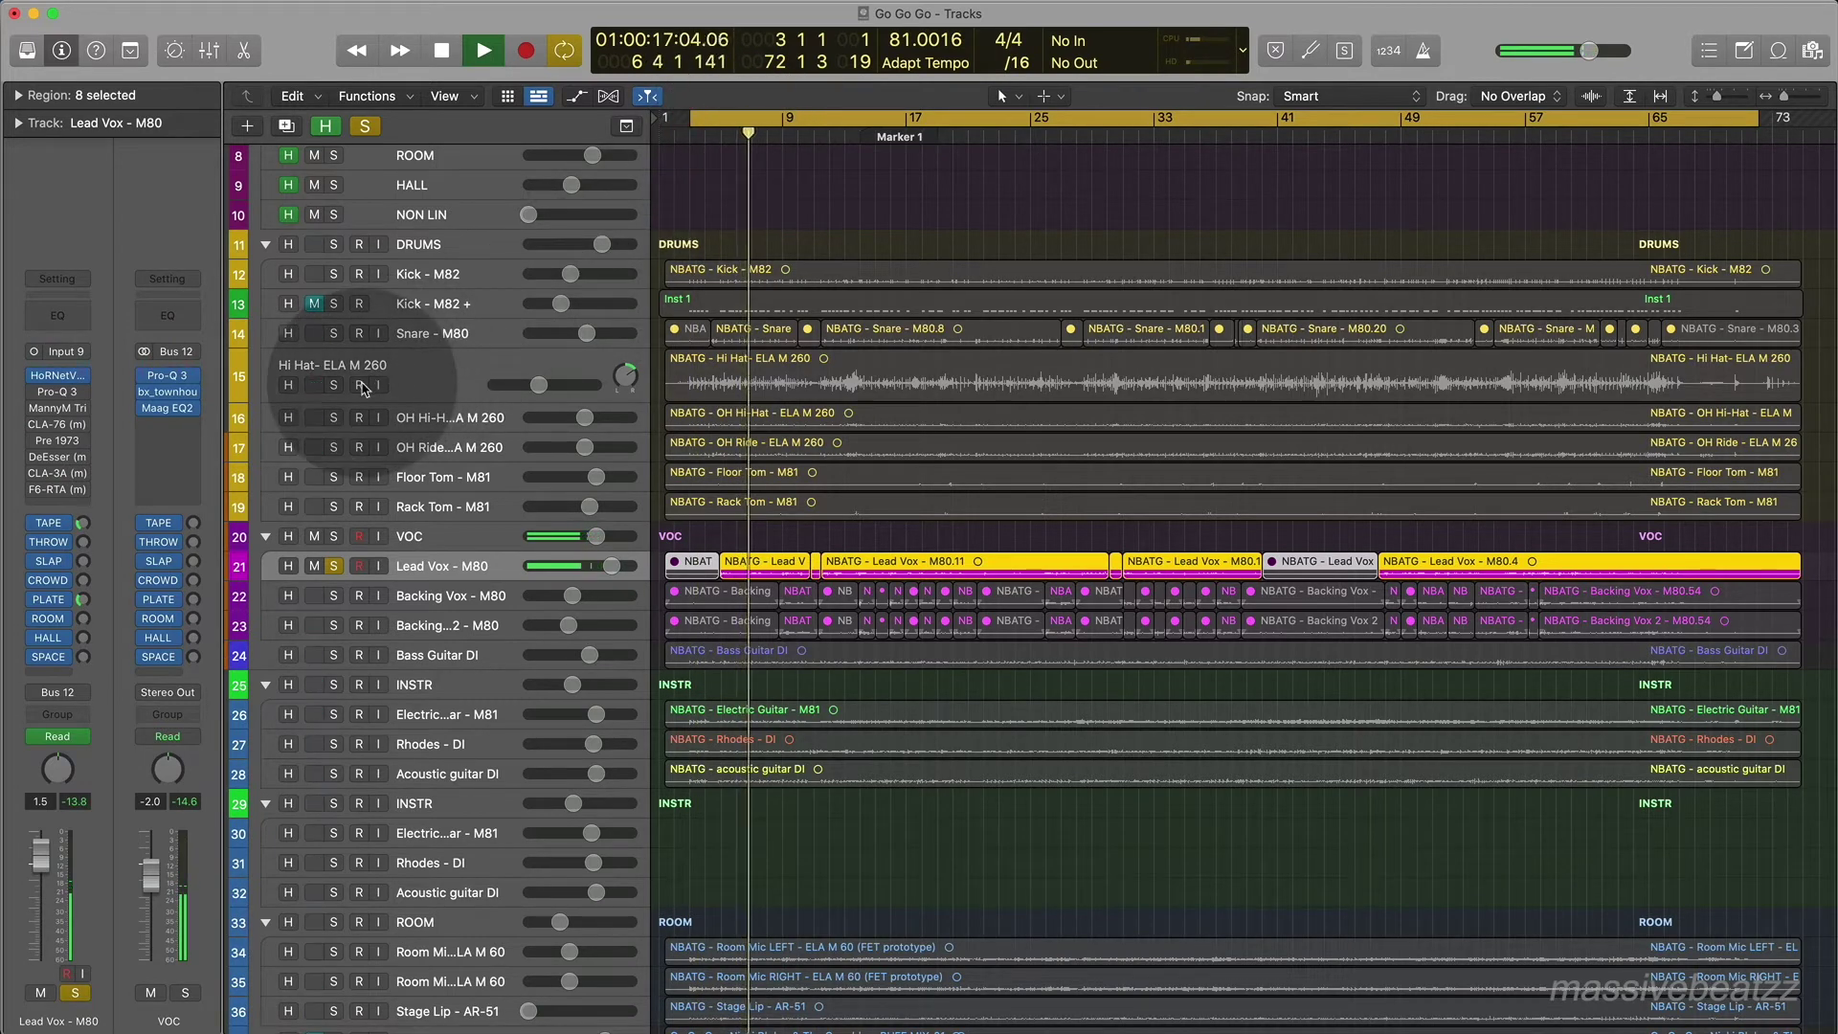
pyautogui.press('space')
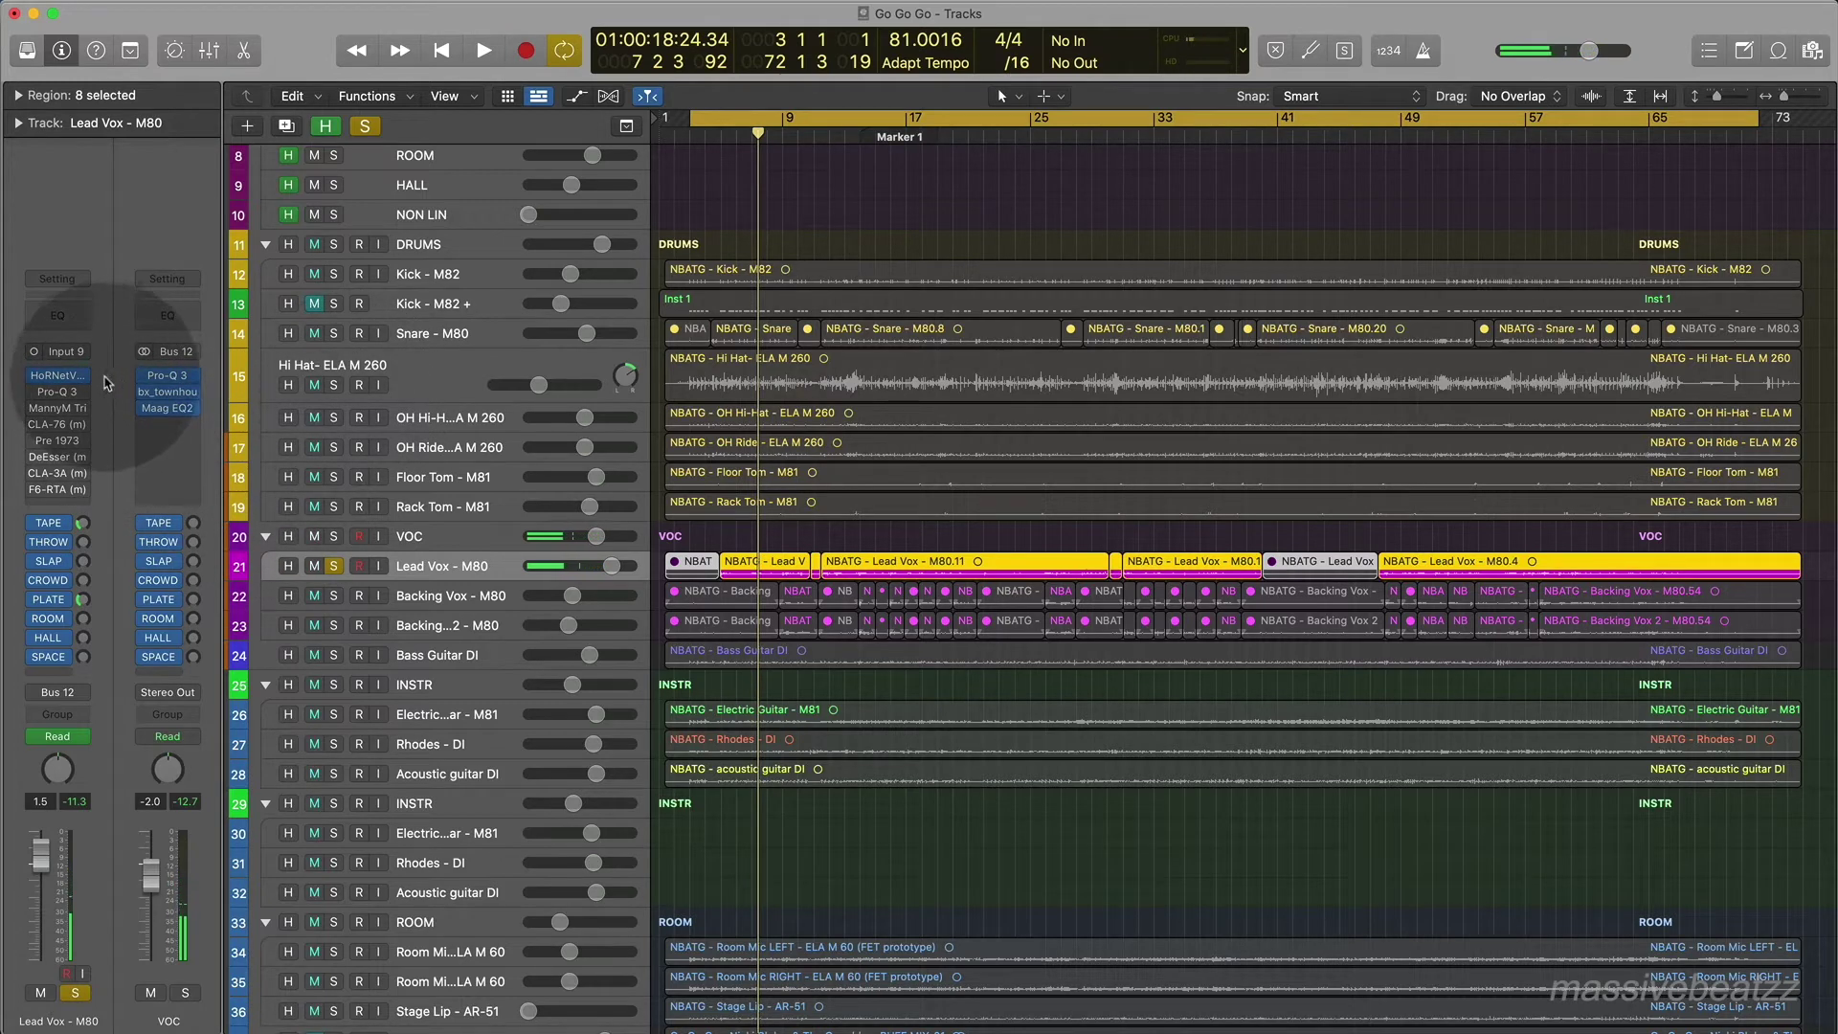
pyautogui.click(761, 121)
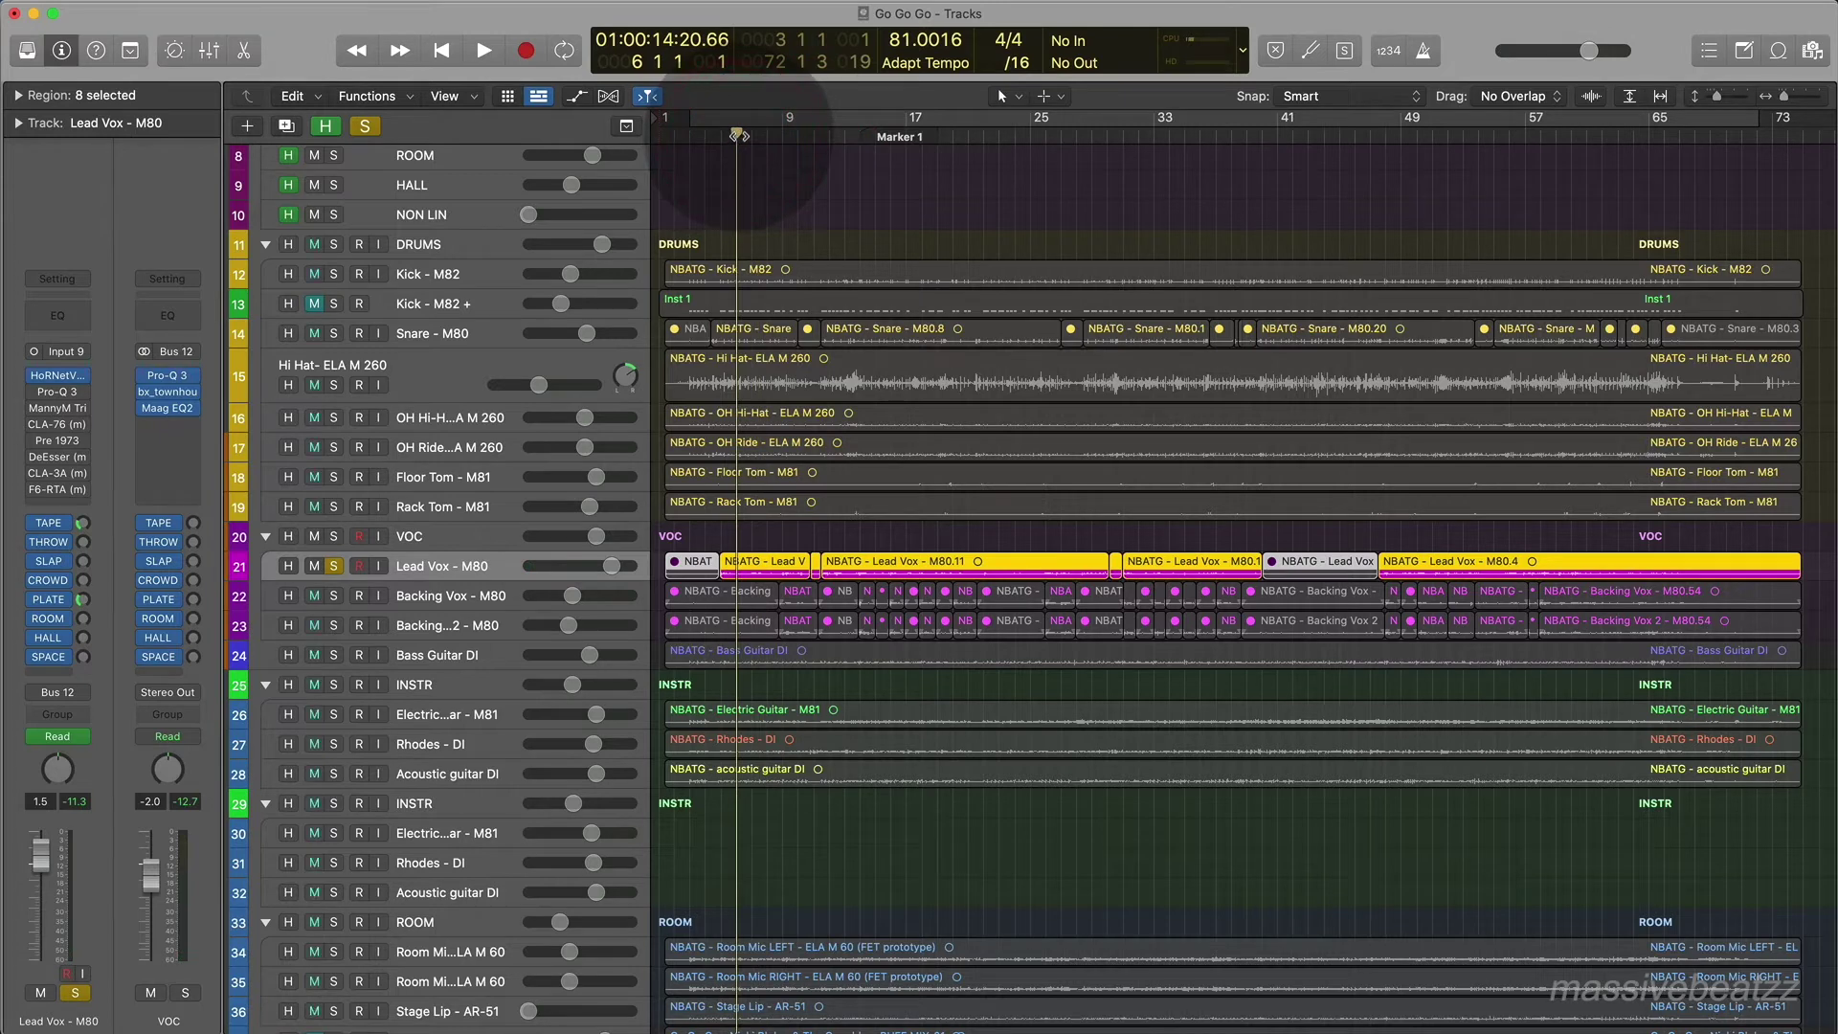
pyautogui.click(723, 139)
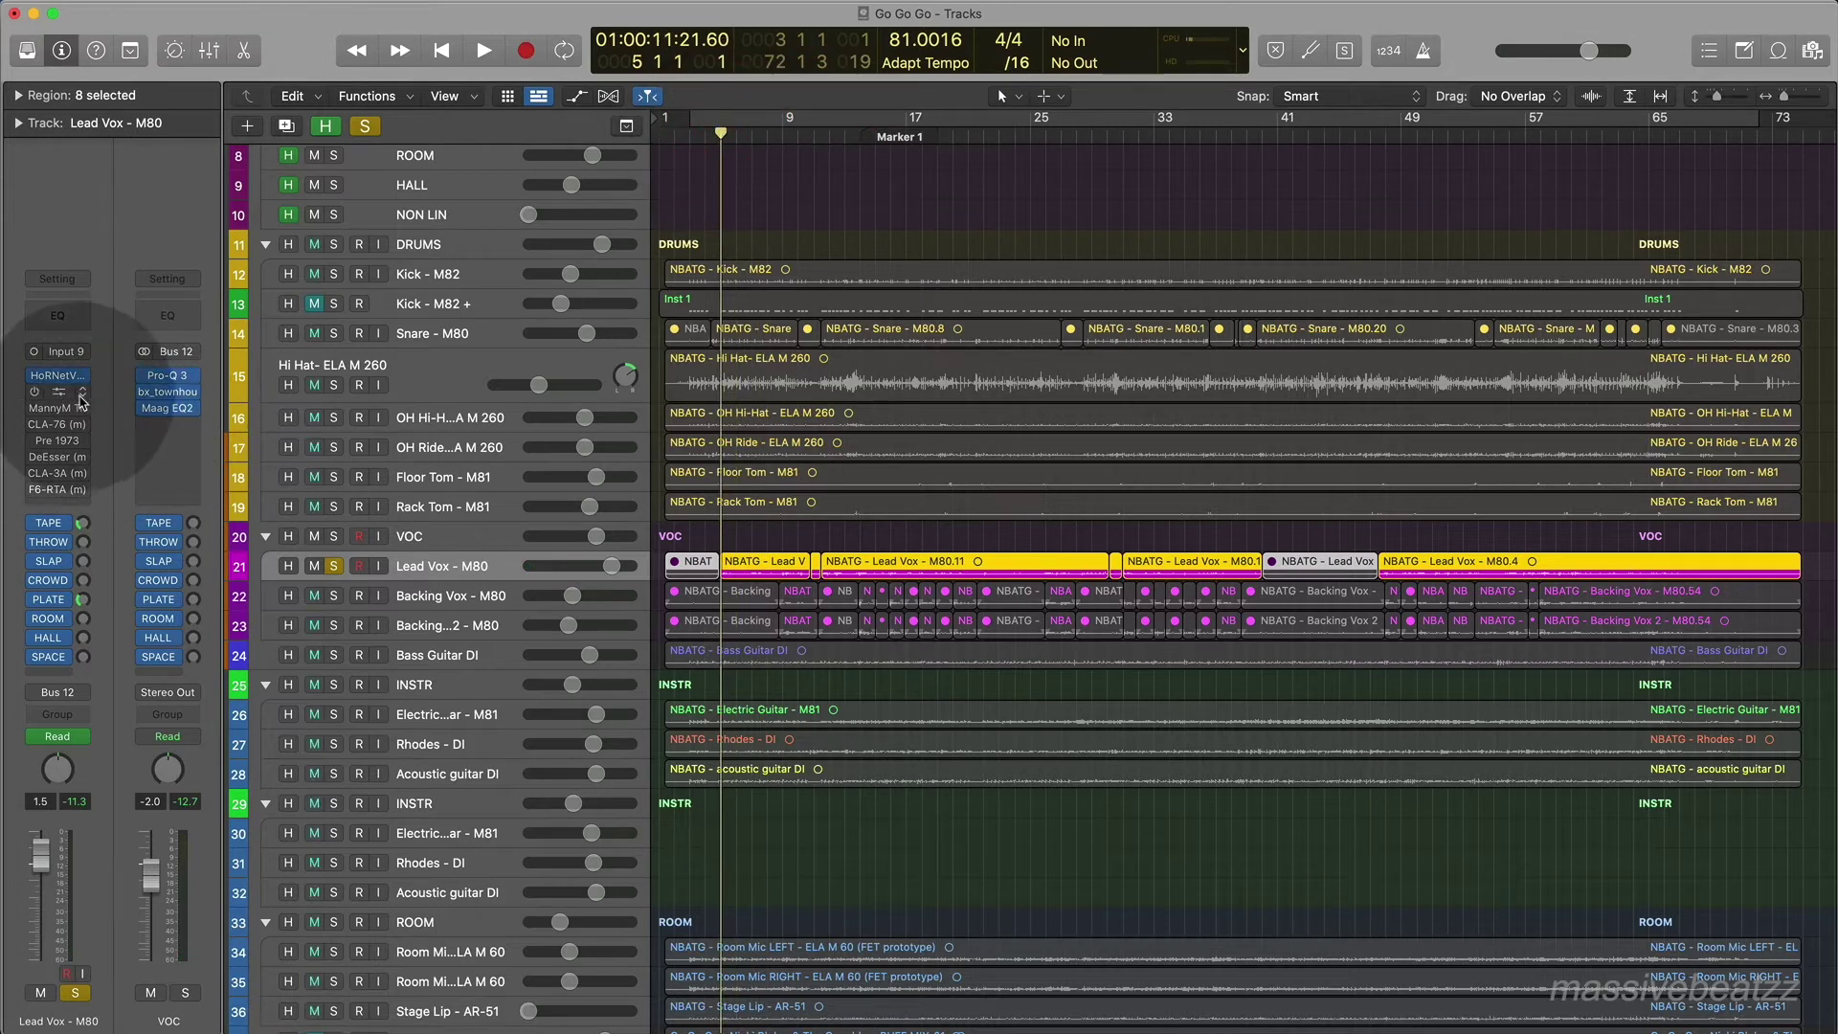
# Compare the lead vocal with its Pro-Q 3 bypassed and active during playback, leave the EQ enabled and stop playback.
pyautogui.click(53, 393)
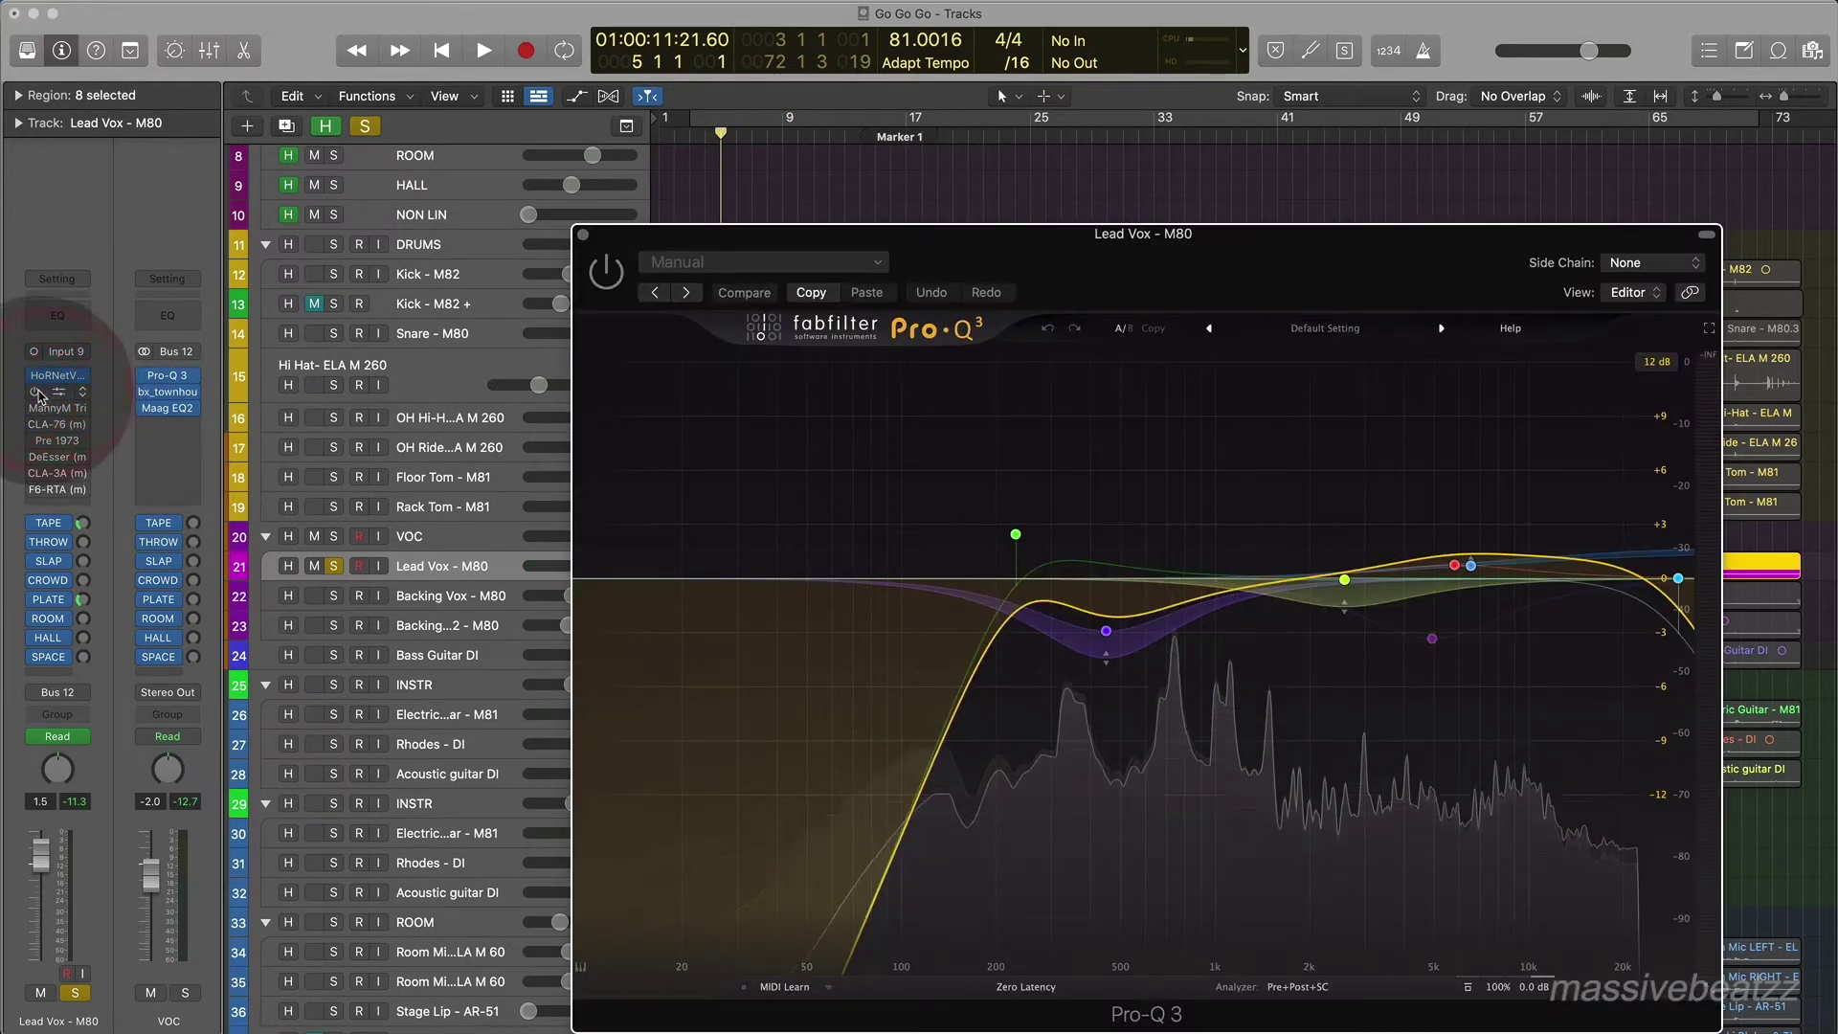
pyautogui.press('space')
pyautogui.moveTo(1191, 230); pyautogui.dragTo(1032, 113)
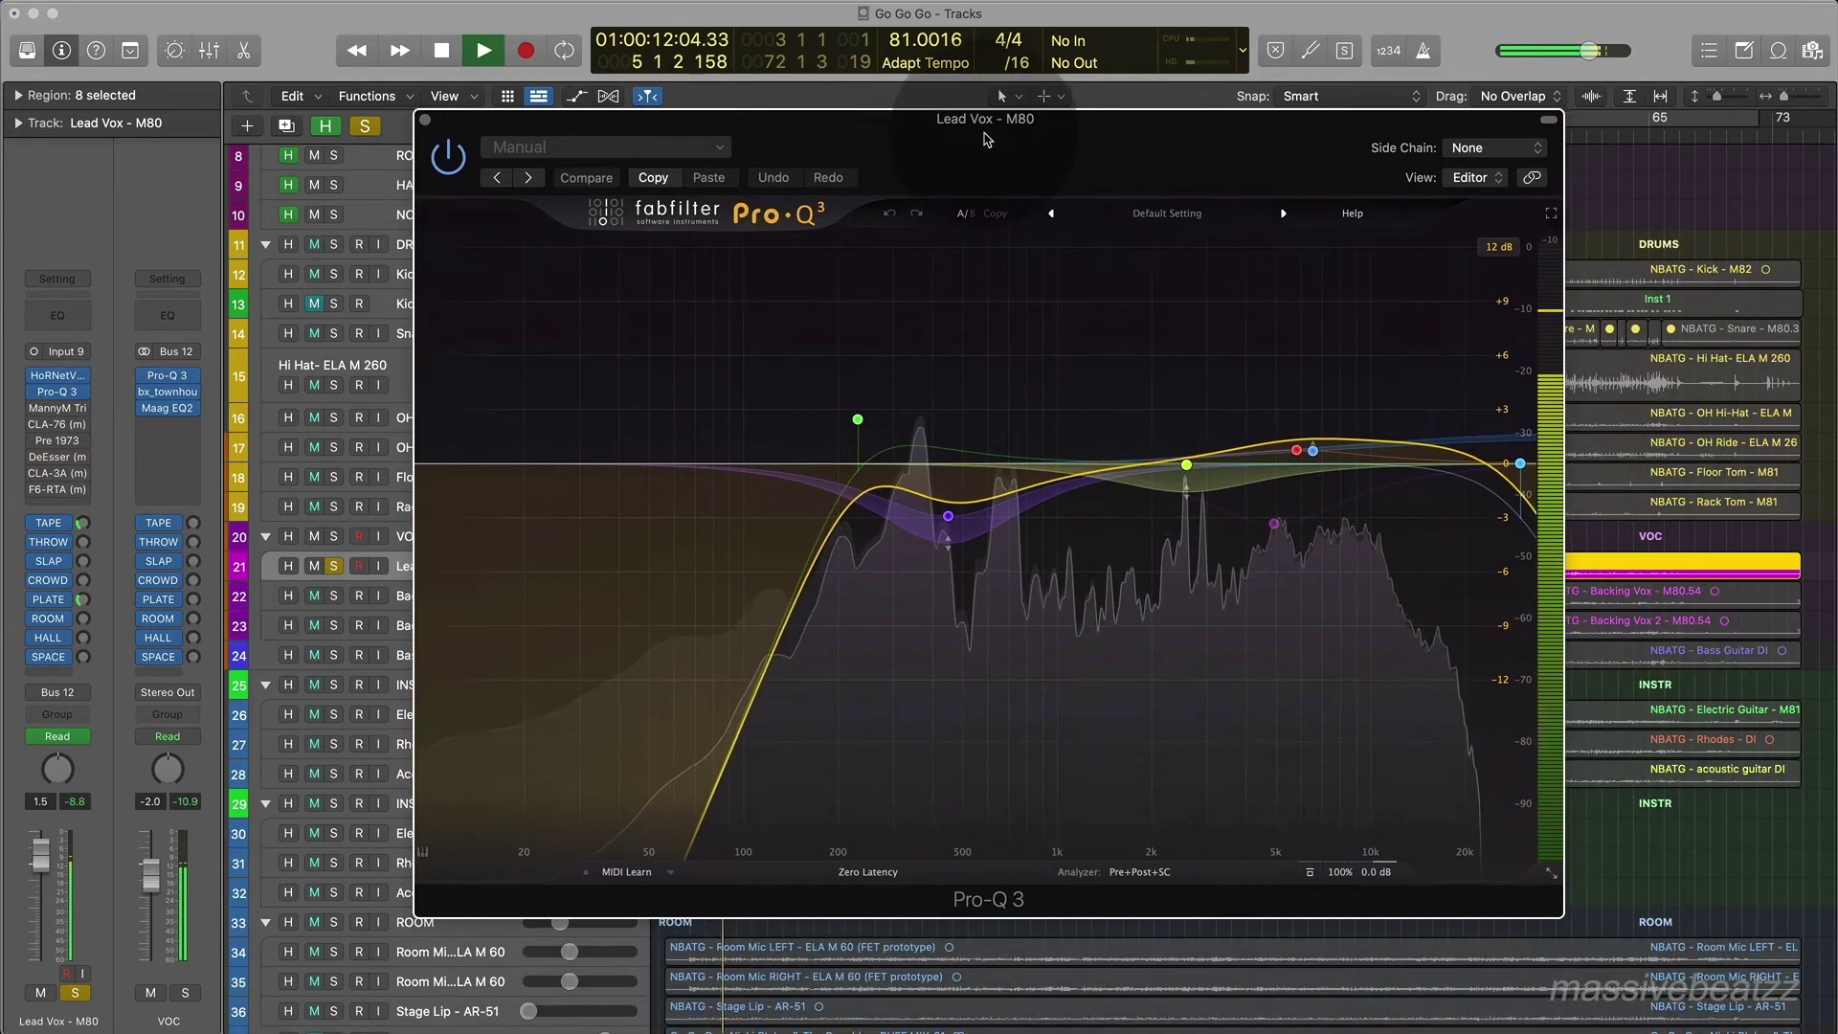
pyautogui.click(446, 156)
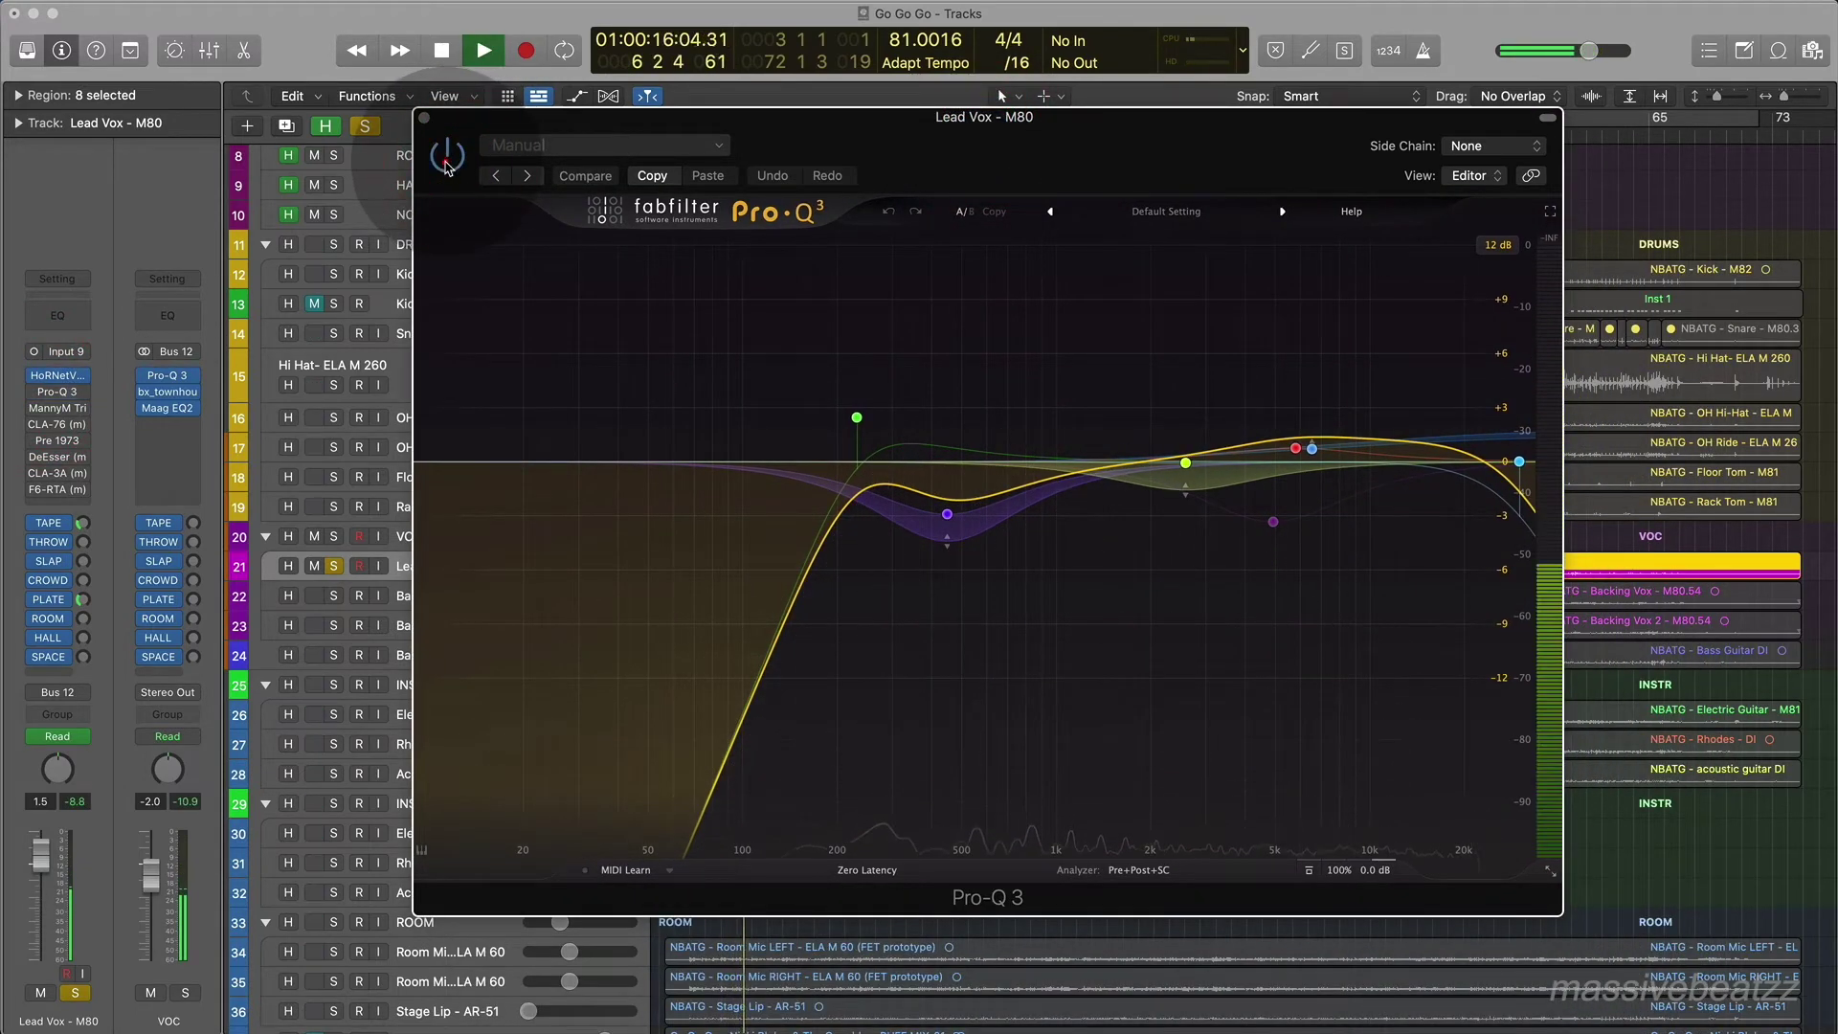
pyautogui.click(446, 161)
pyautogui.press('space')
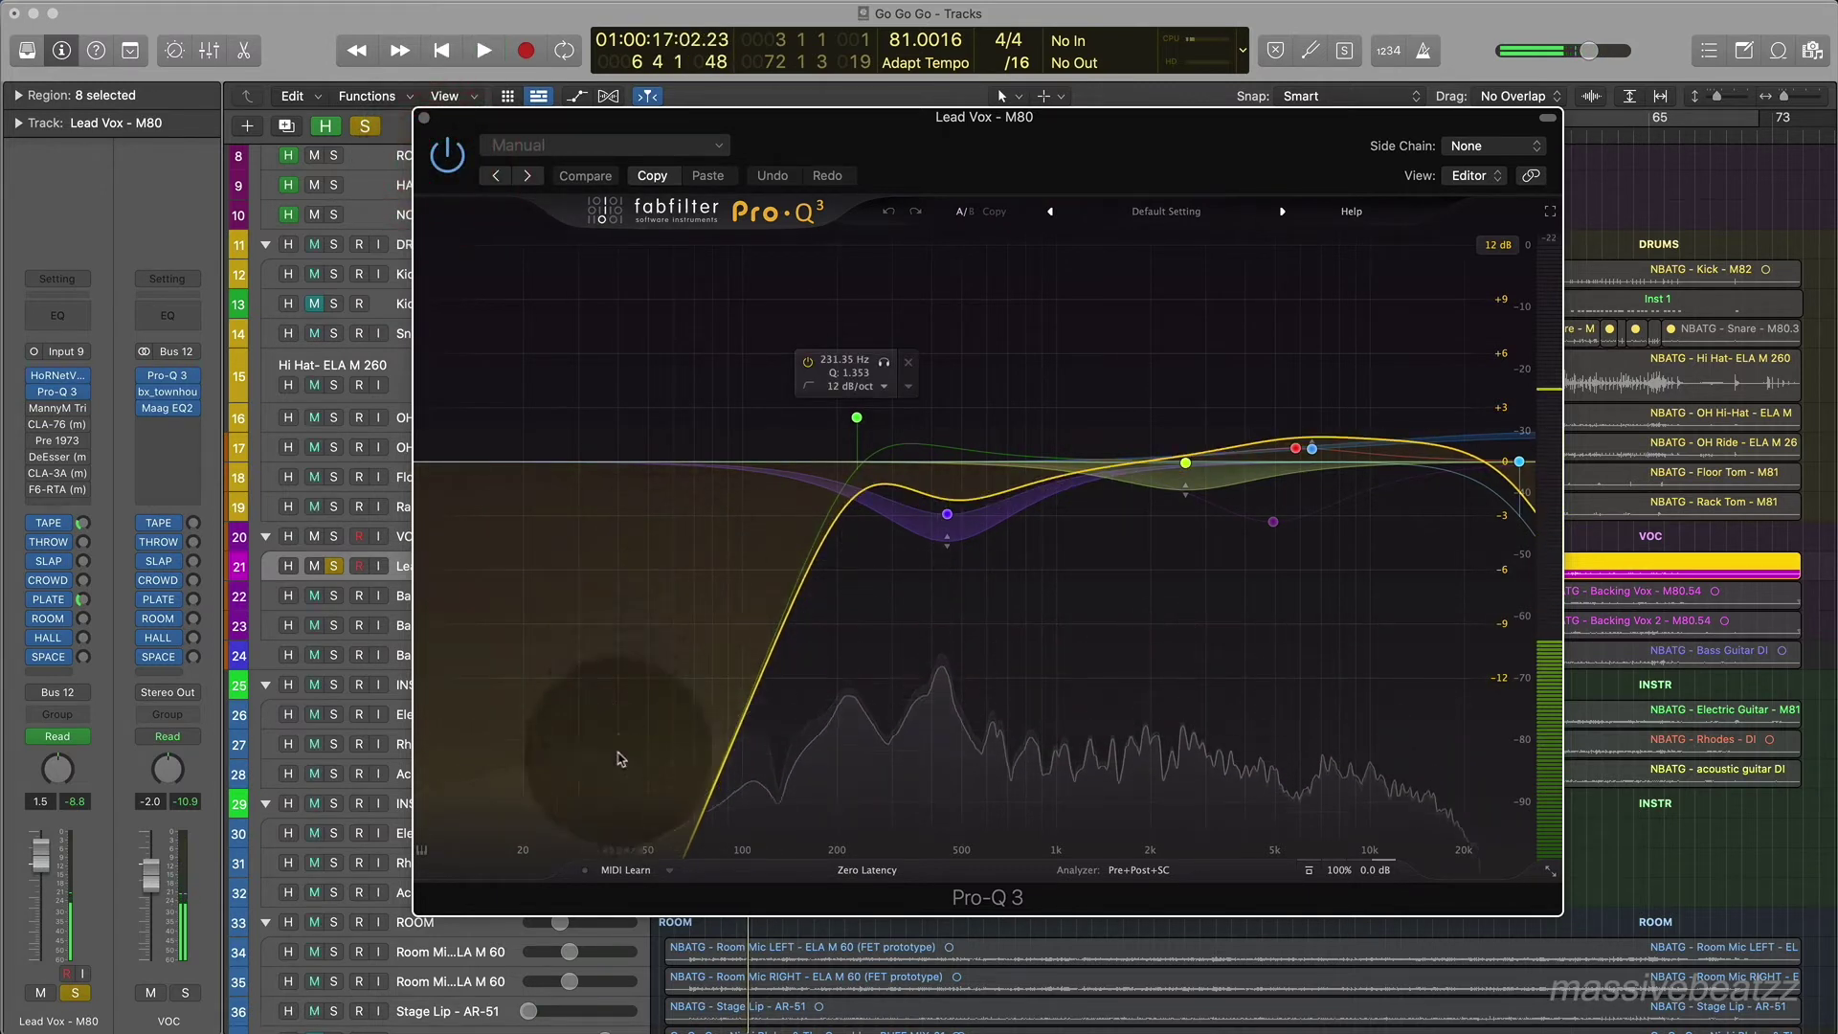
# Examine the low cut, the low-mid dynamic bell and the high-frequency boost in the Lead Vox Pro-Q 3.
pyautogui.moveTo(861, 424)
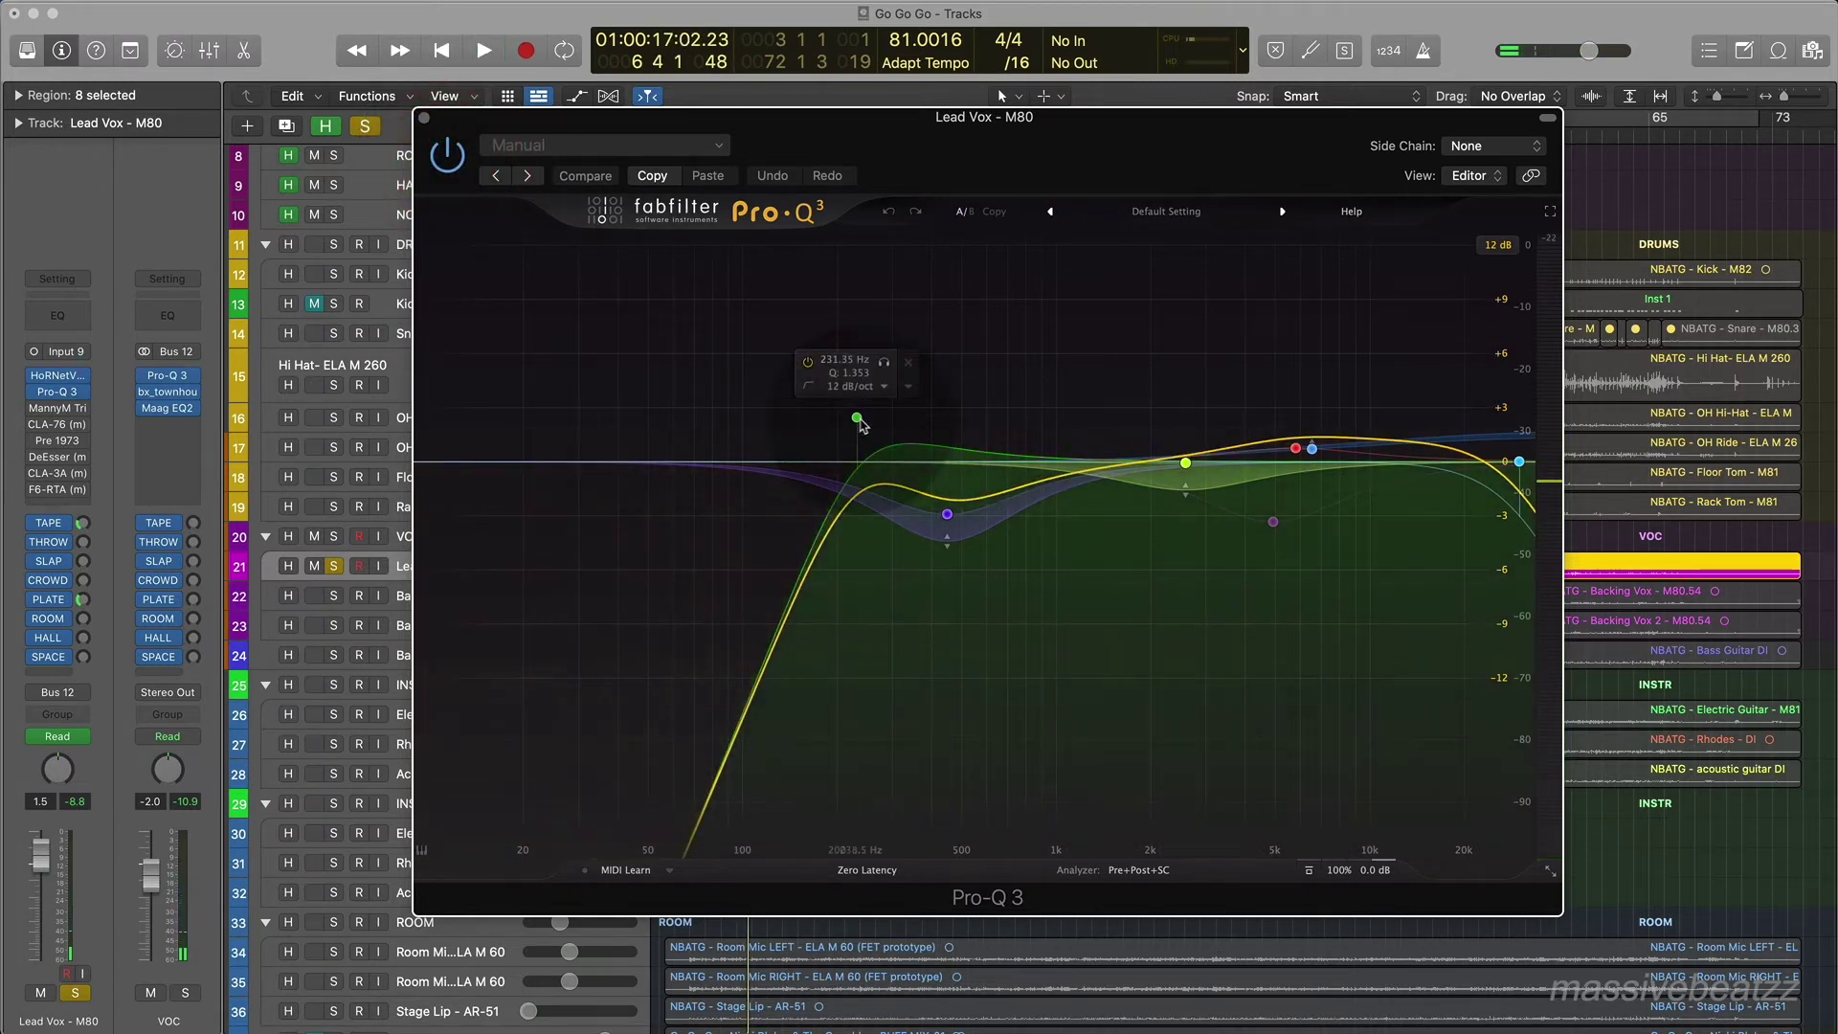
pyautogui.moveTo(934, 518)
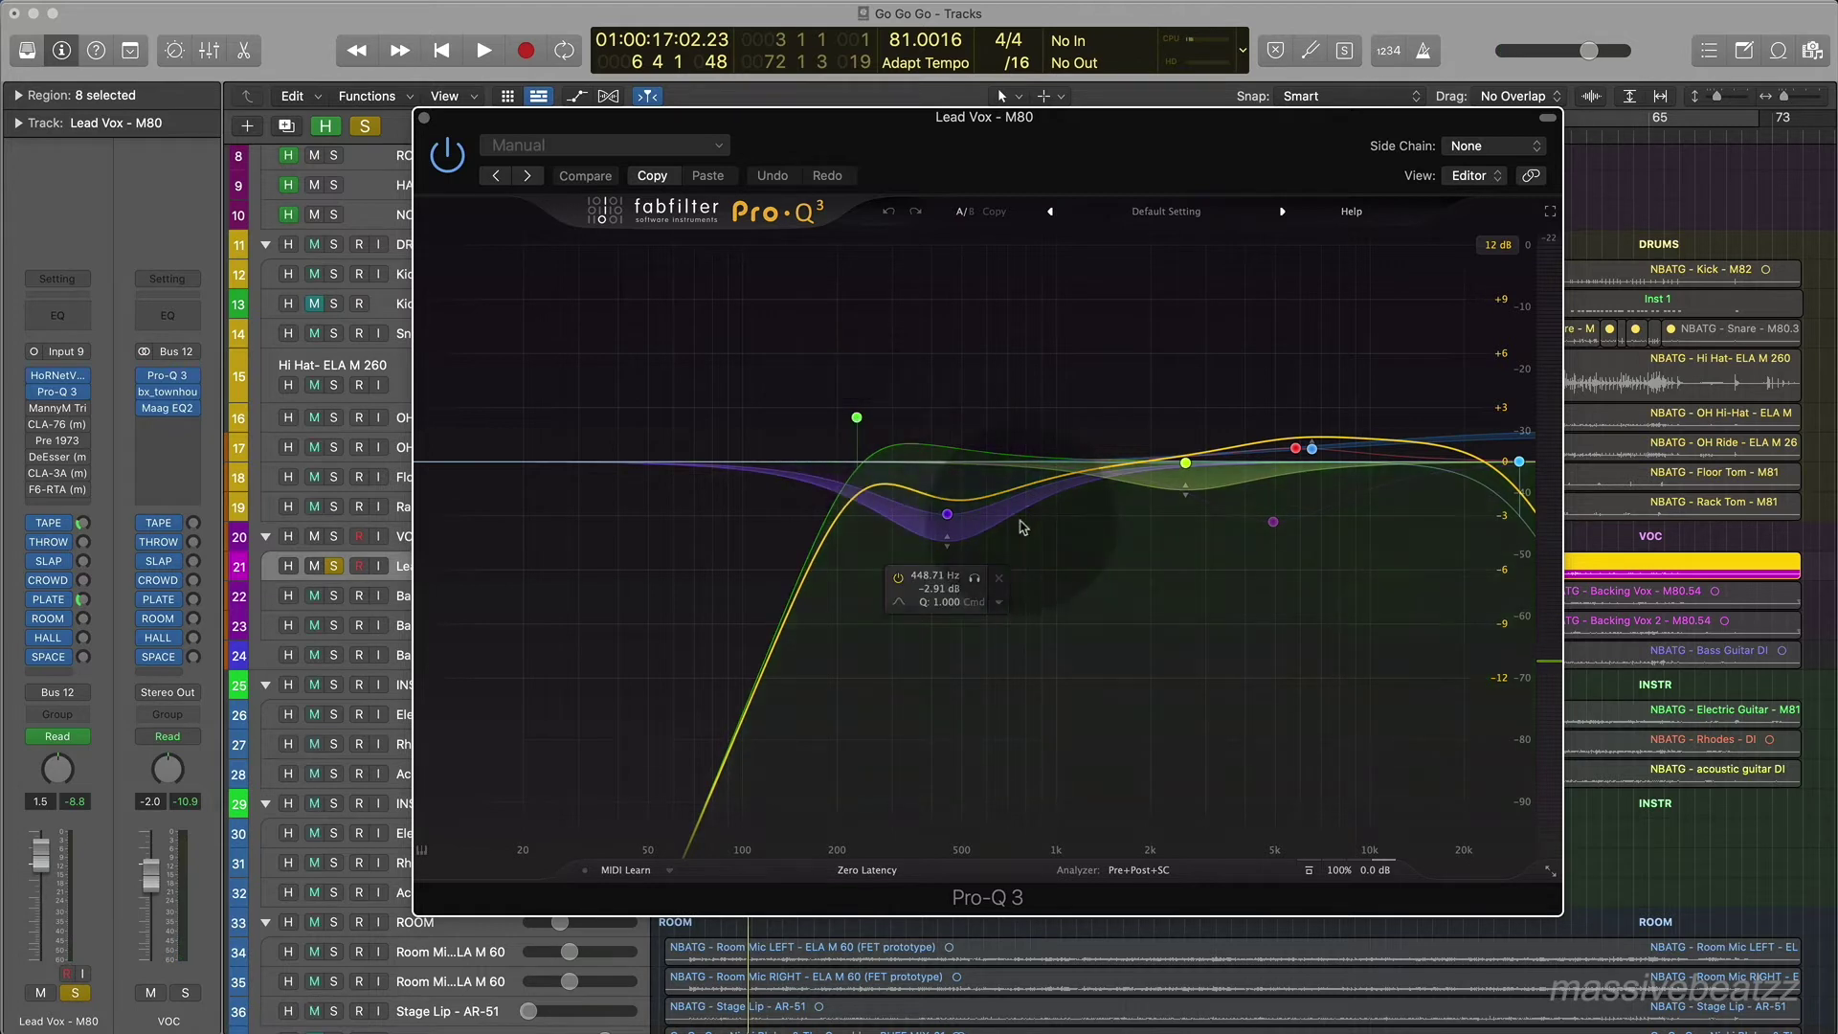
pyautogui.moveTo(1325, 458)
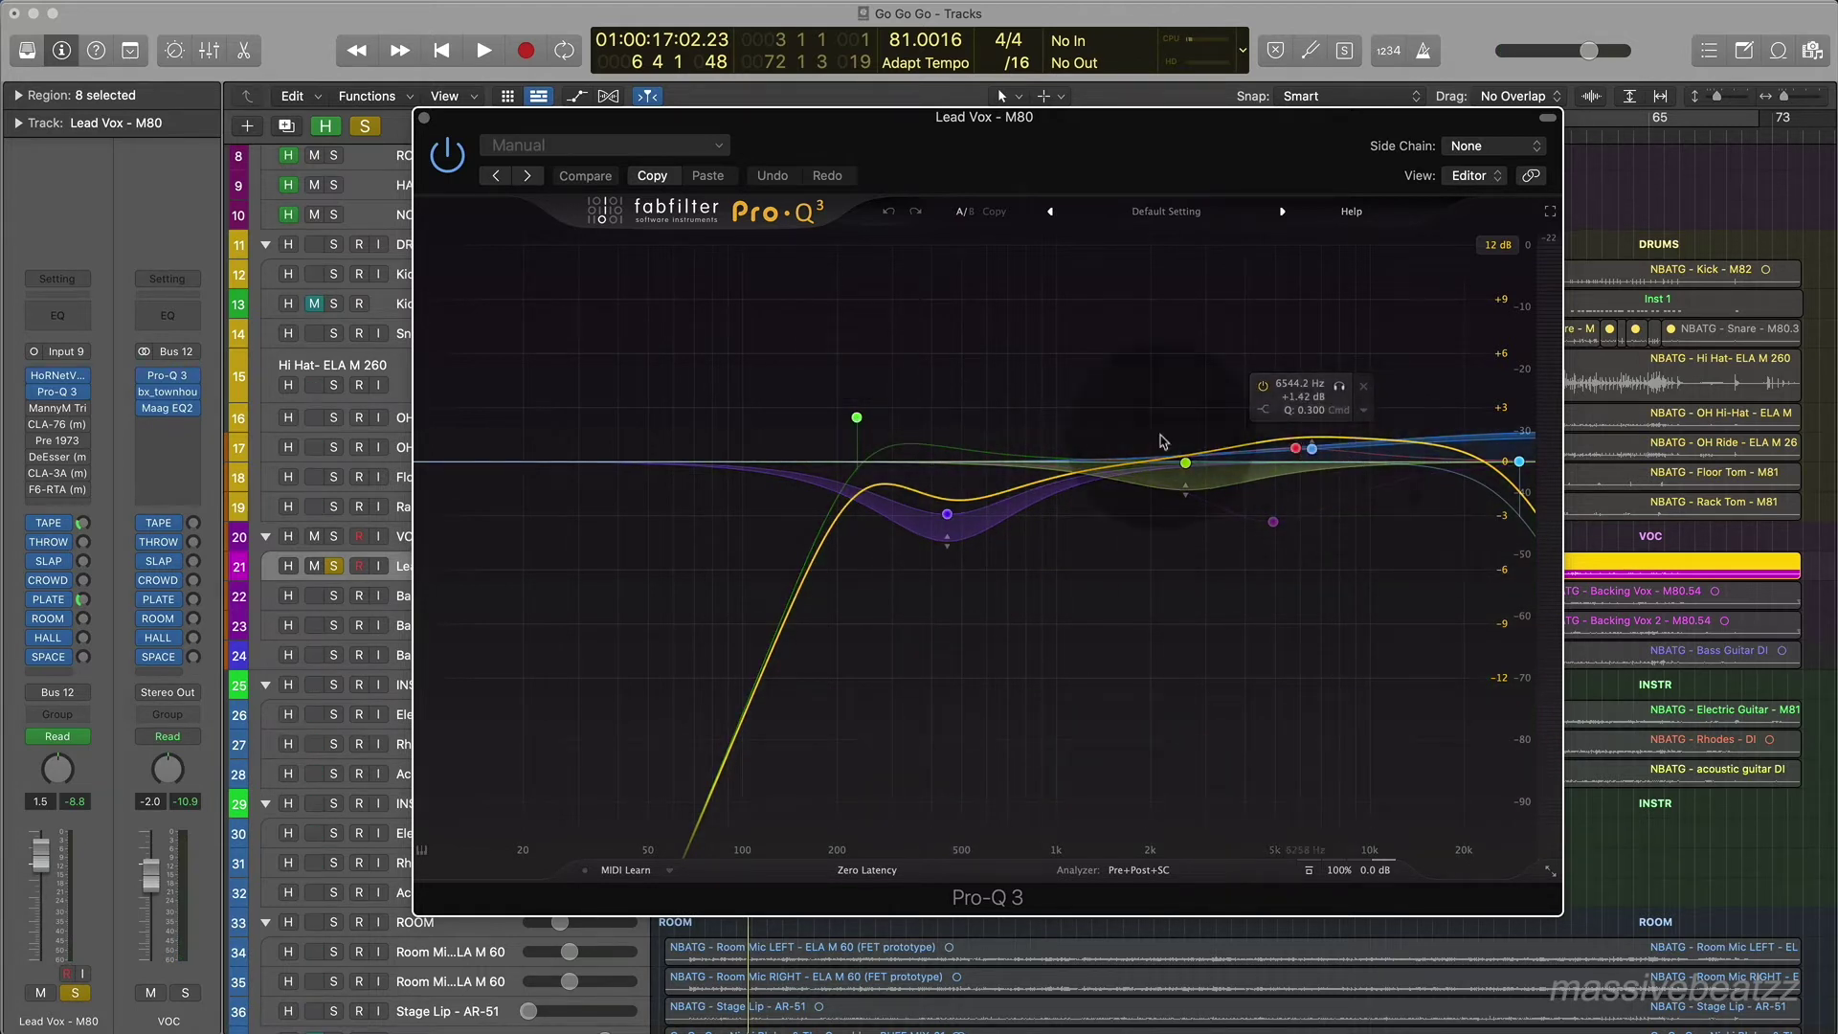
# Open and enable MannyM TripleD on Lead Vox - M80, and play the vocal from bar 5 to check its DeBoxy setting.
pyautogui.moveTo(45, 428)
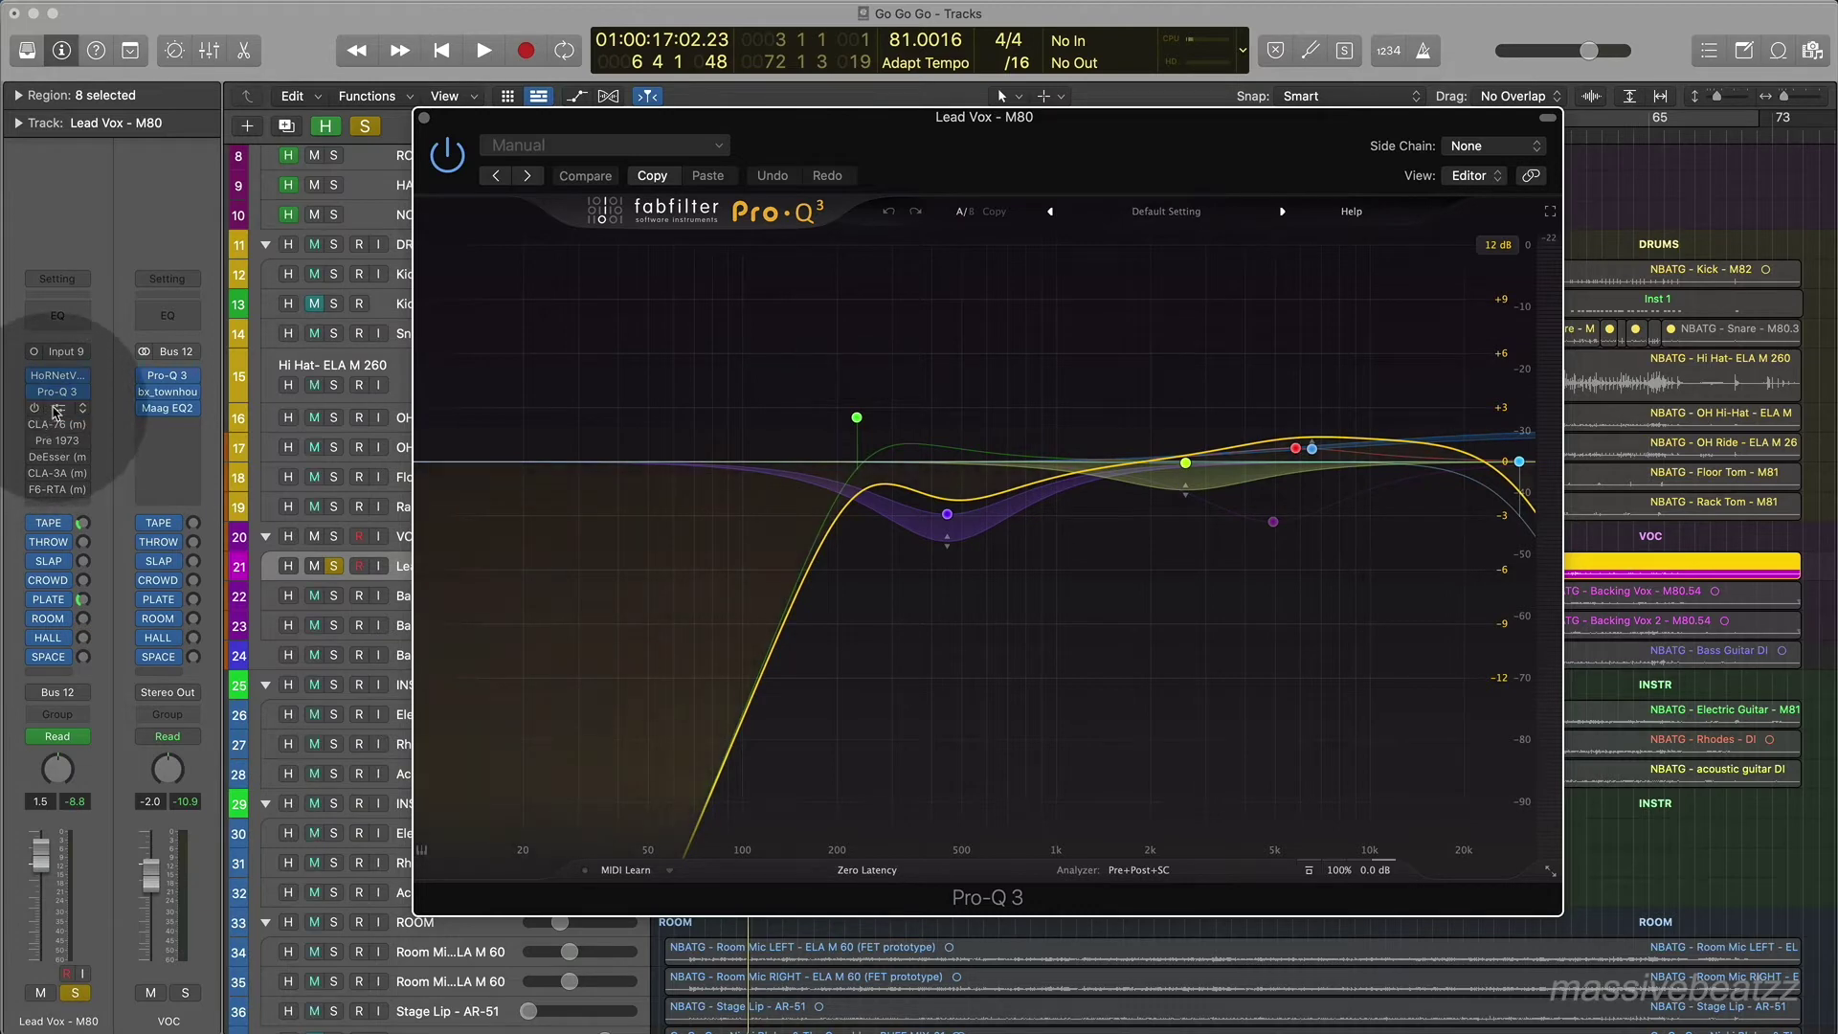
pyautogui.click(61, 411)
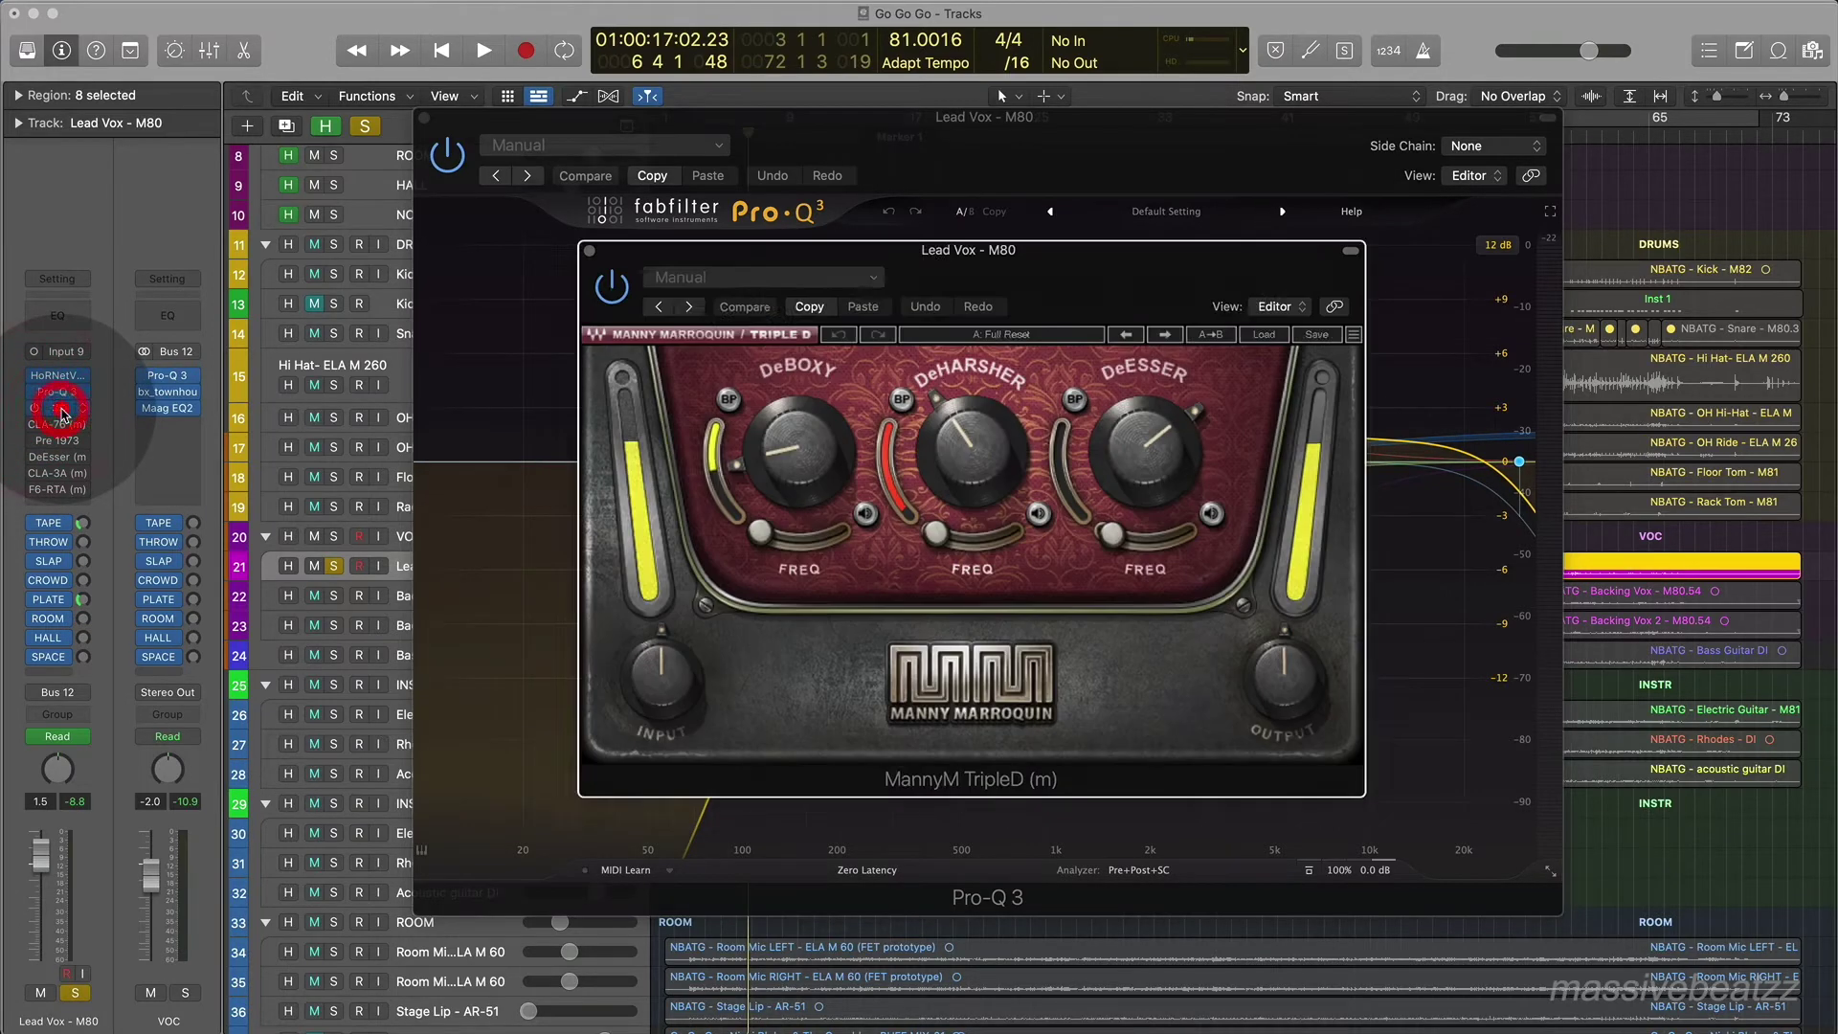
pyautogui.moveTo(1166, 260); pyautogui.dragTo(981, 202)
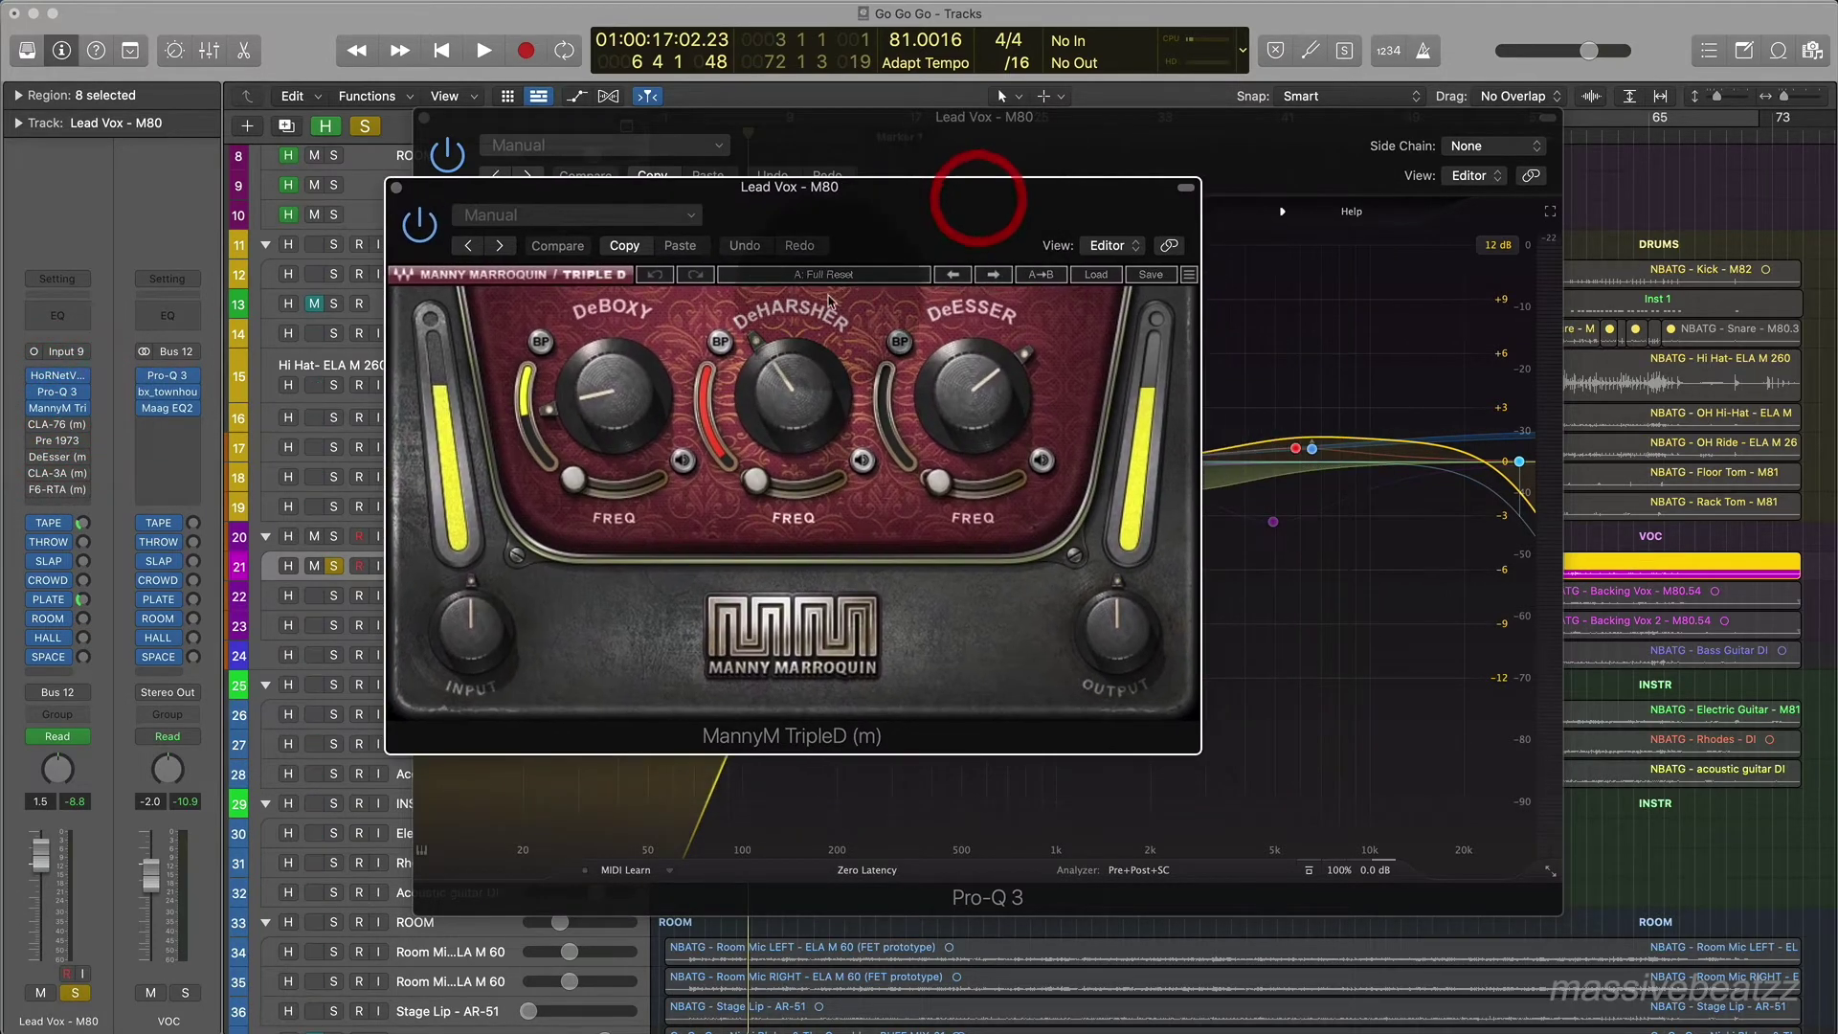
pyautogui.press('space')
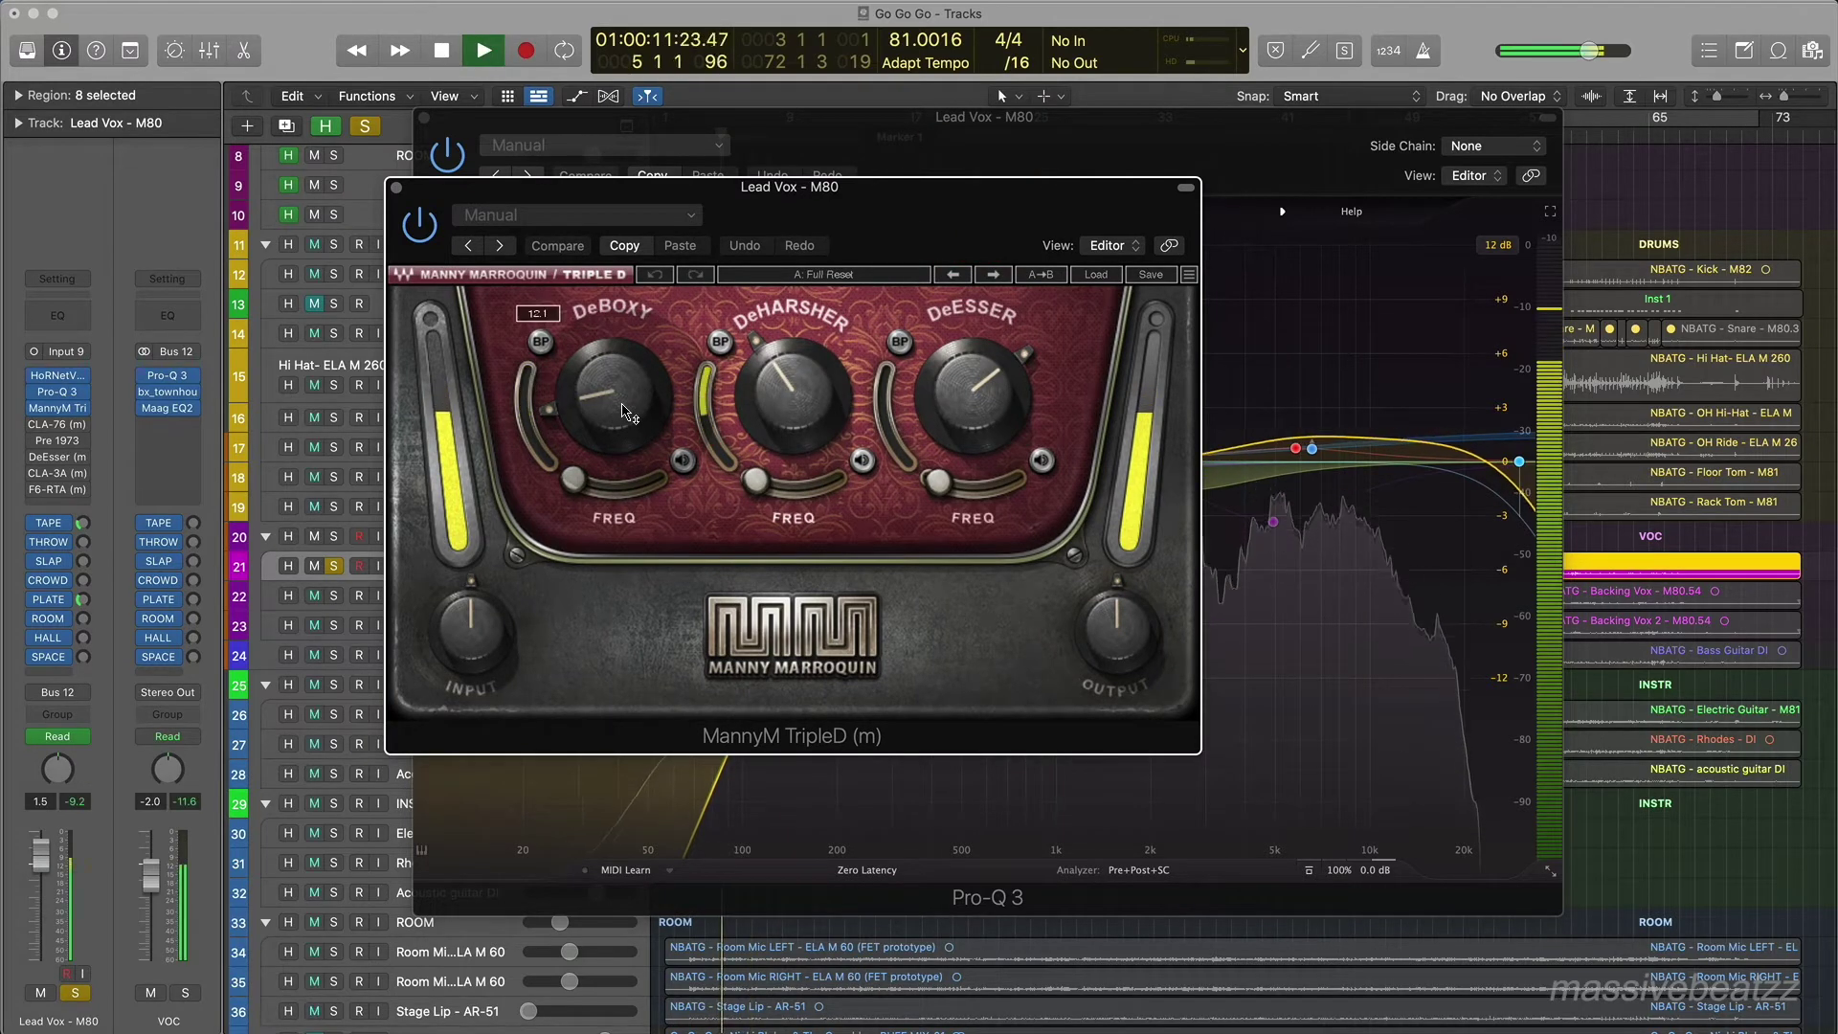
pyautogui.press('space')
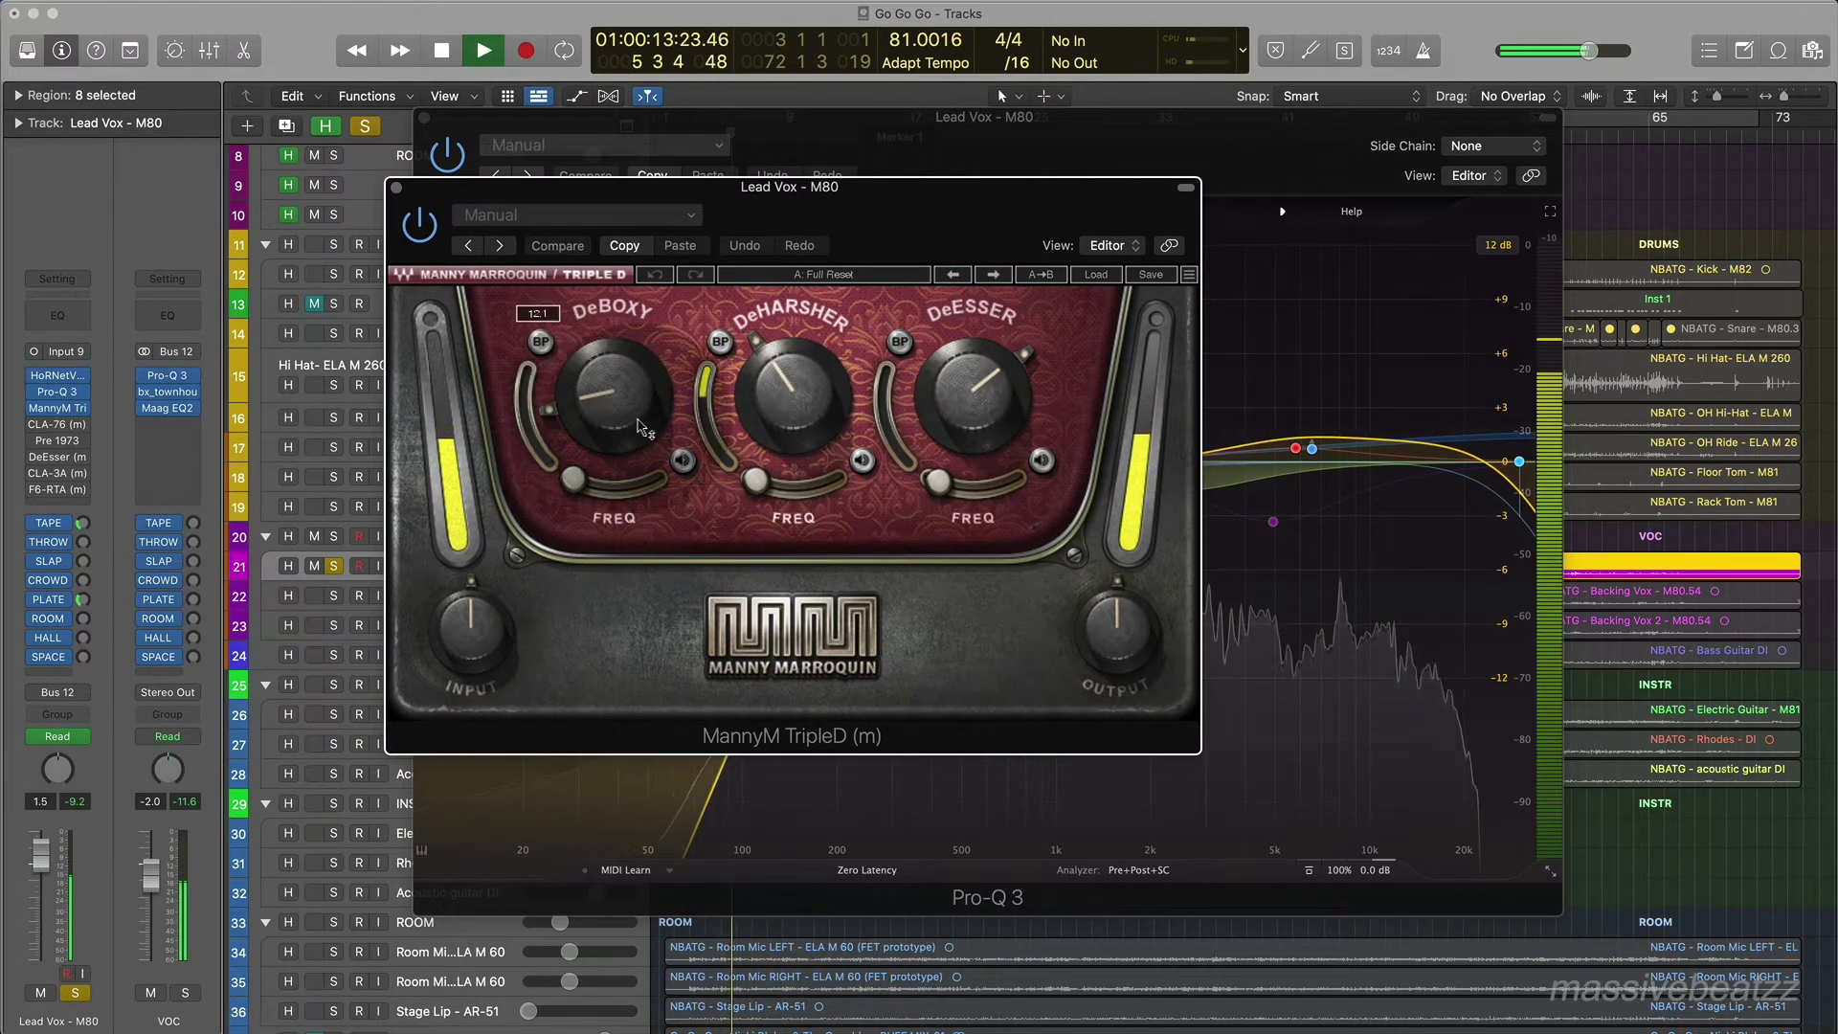
# Audition the DeBoxy, DeHarsher and DeEsser bands of the lead vocal's TripleD one at a time in solo during playback.
pyautogui.click(683, 462)
pyautogui.press('space')
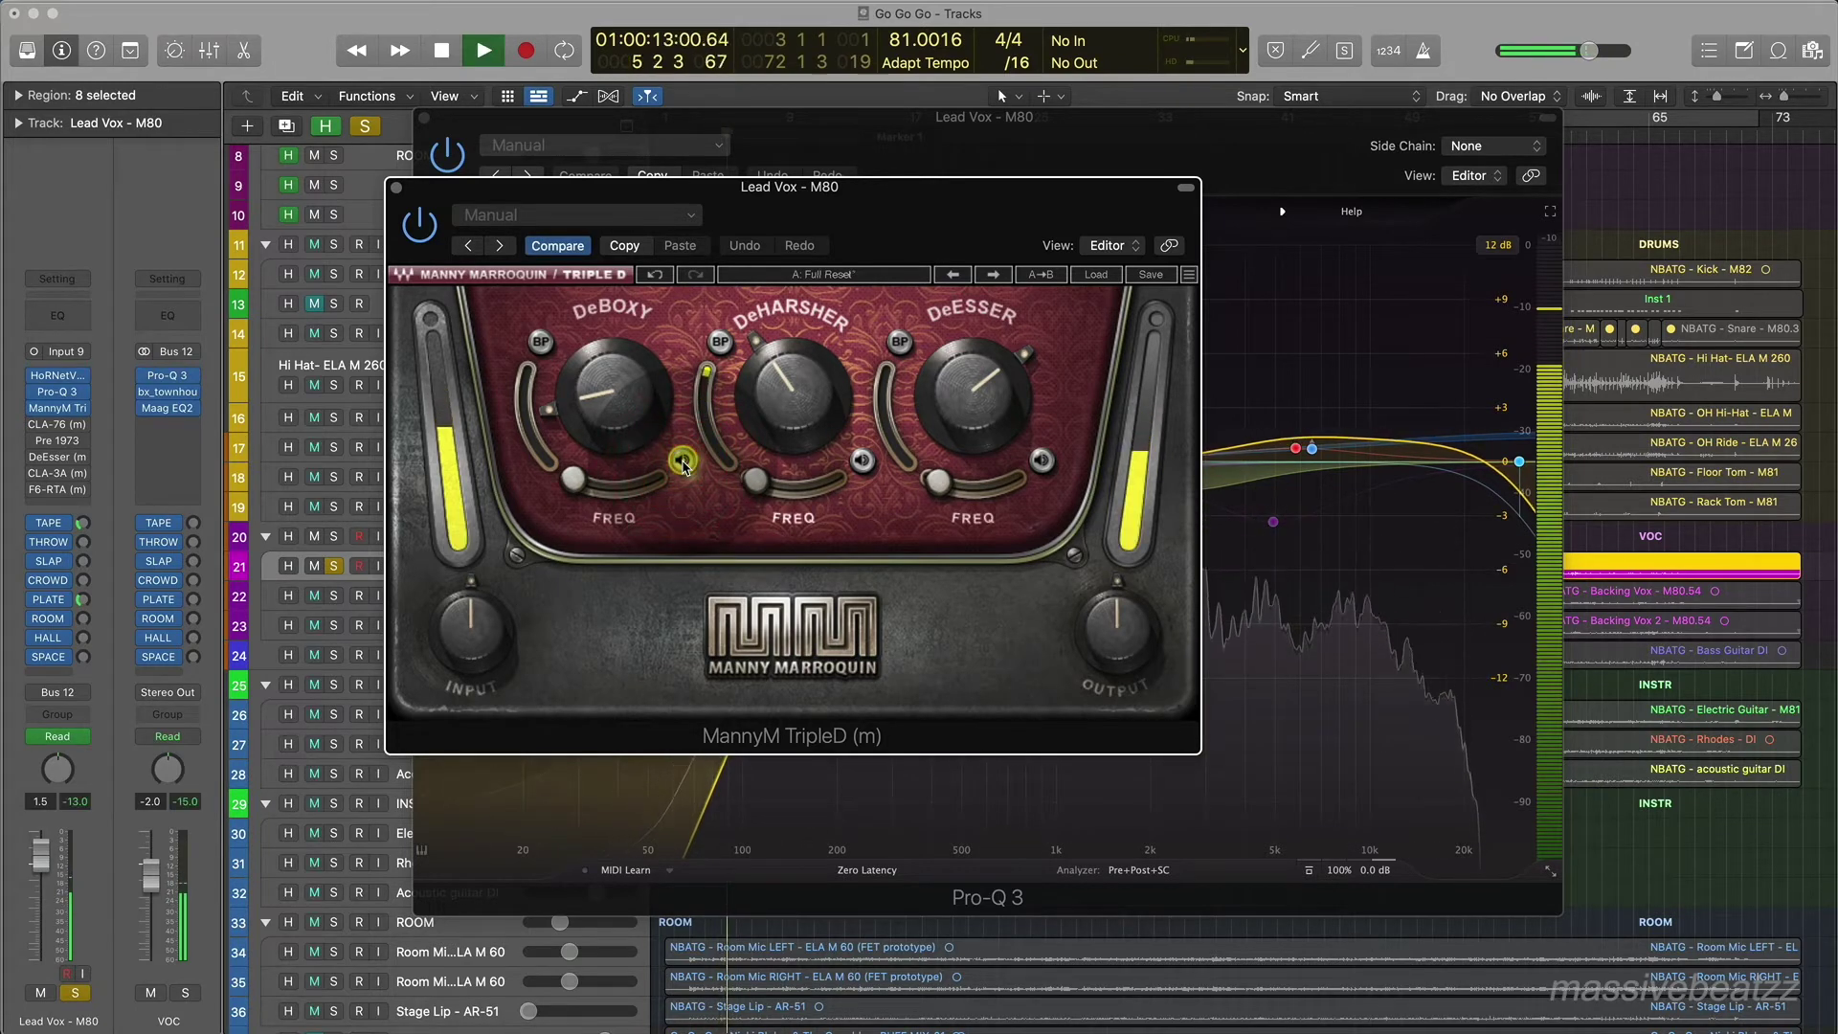
pyautogui.click(683, 462)
pyautogui.press('space')
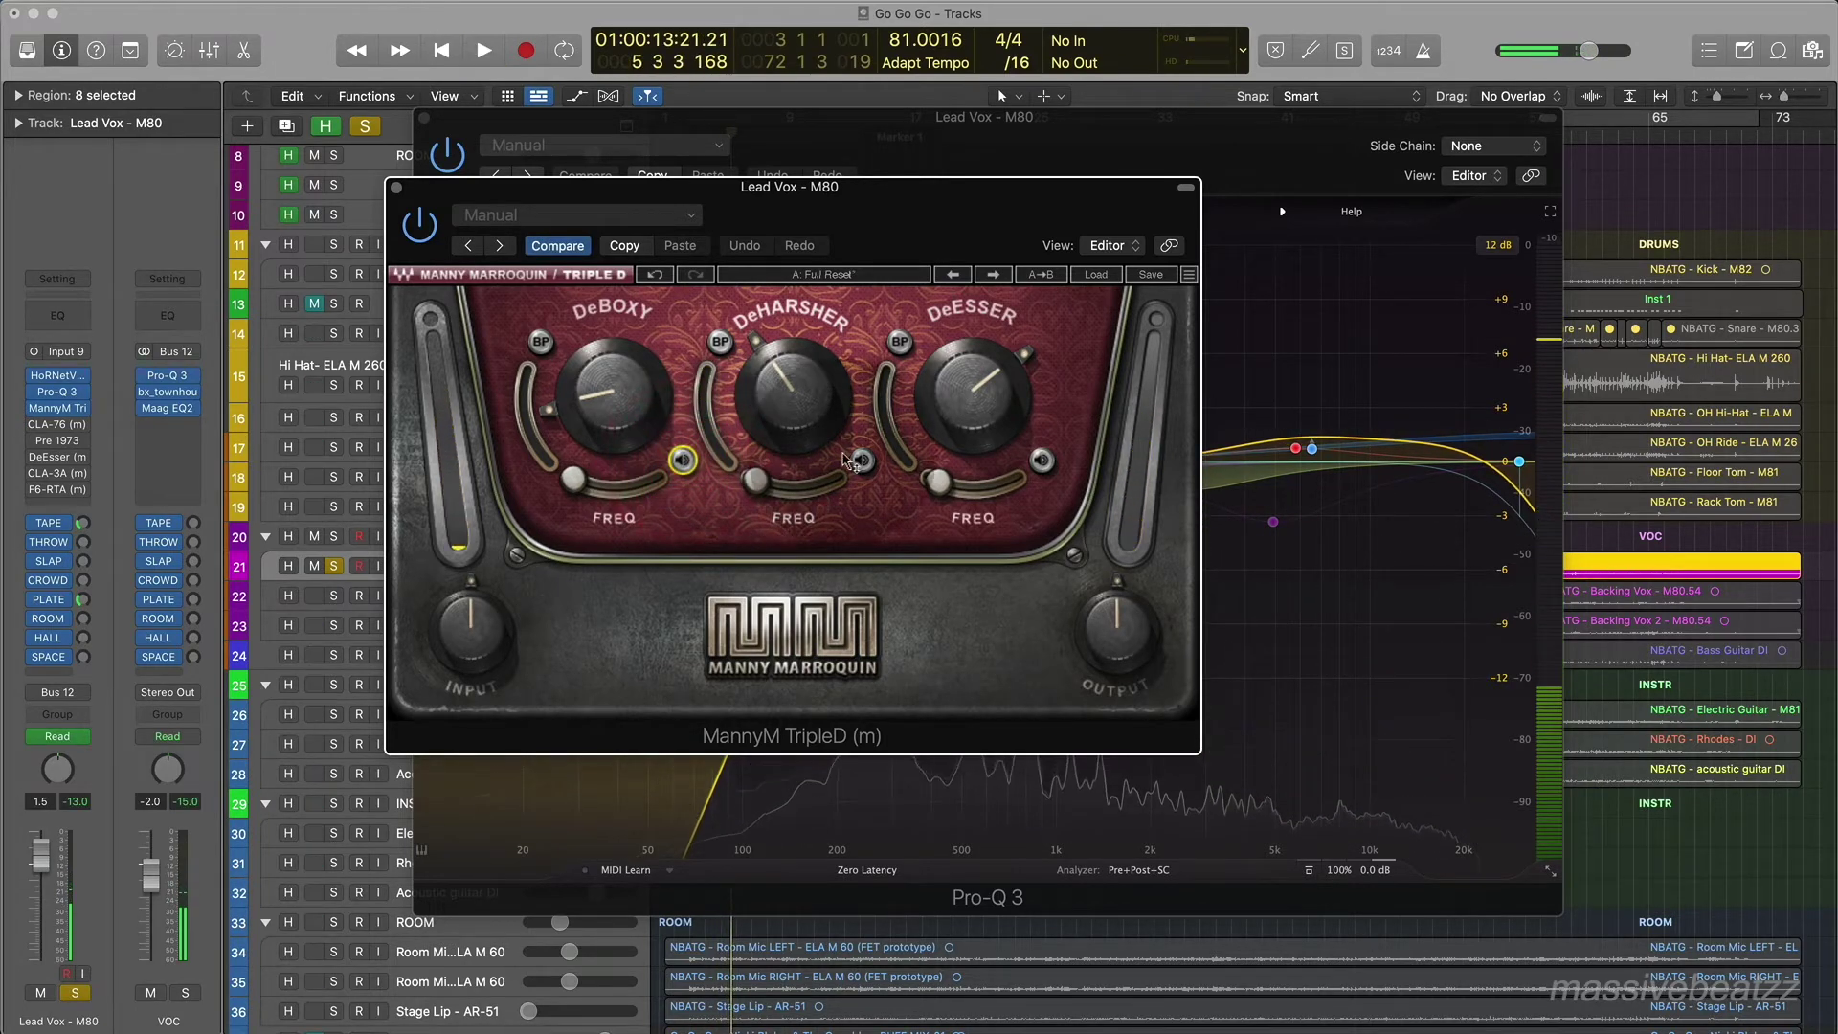
pyautogui.click(862, 462)
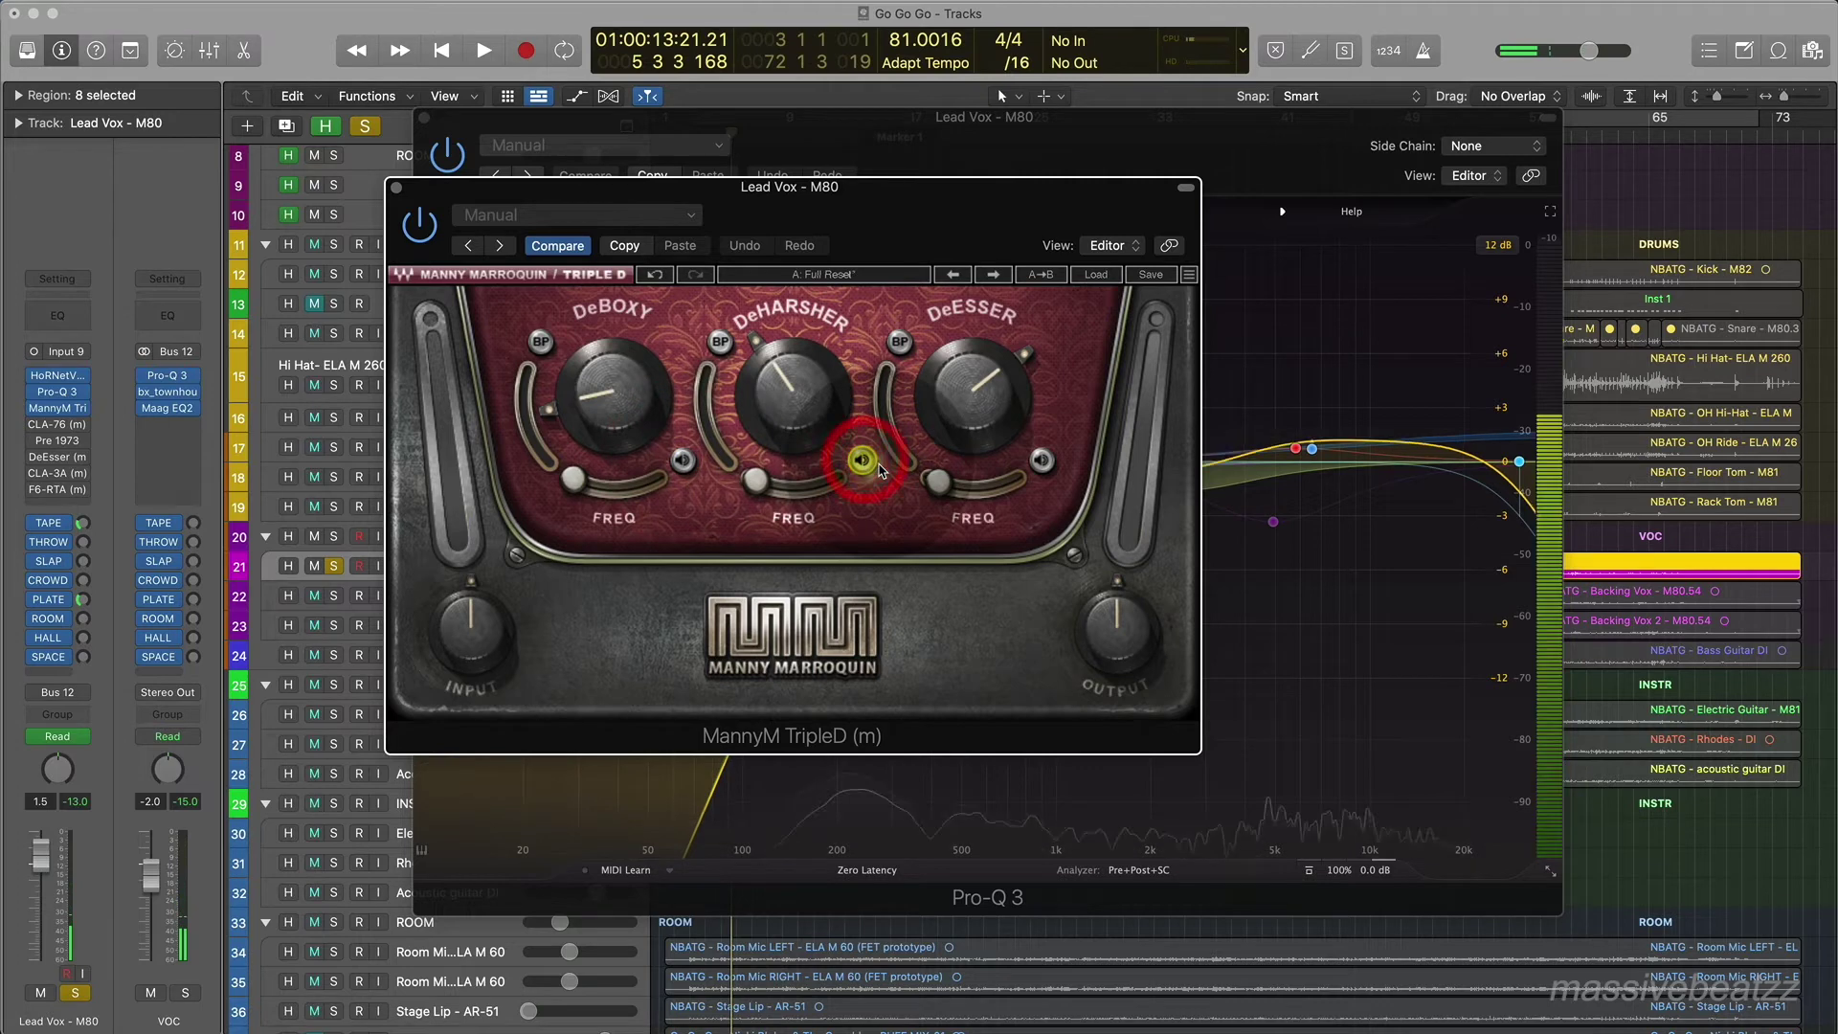
pyautogui.press('space')
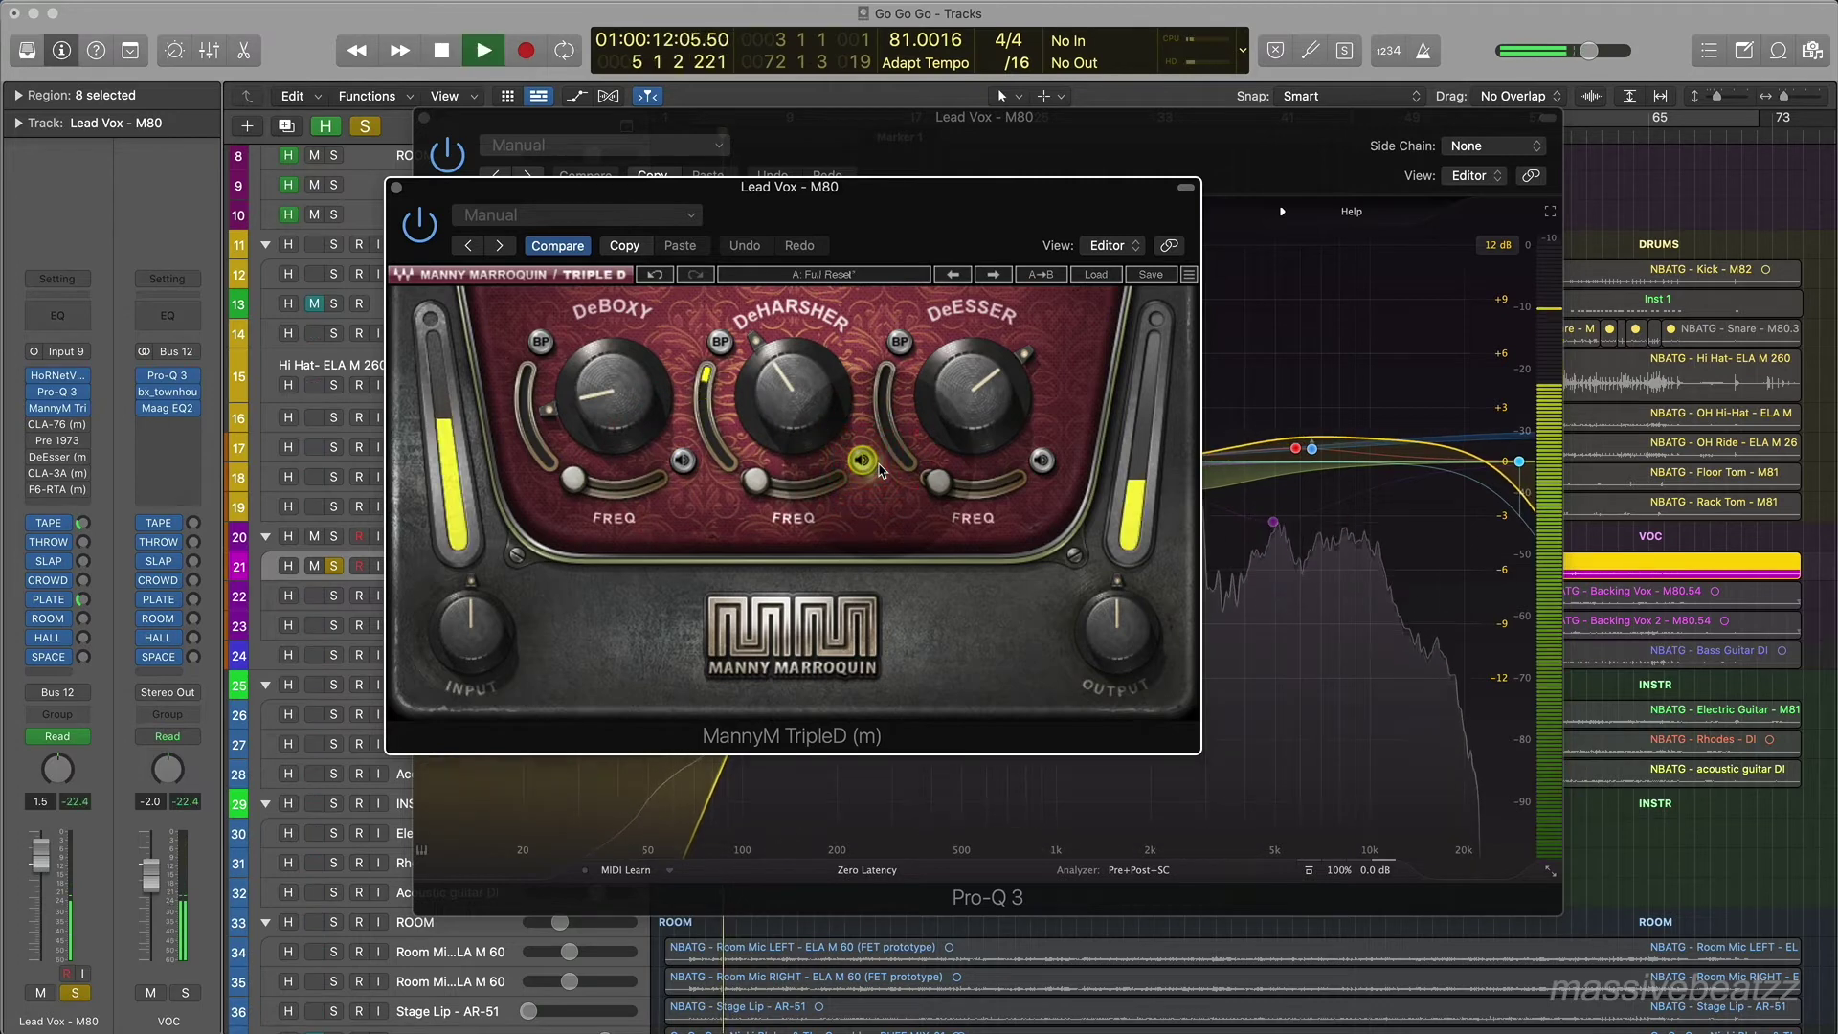
pyautogui.press('space')
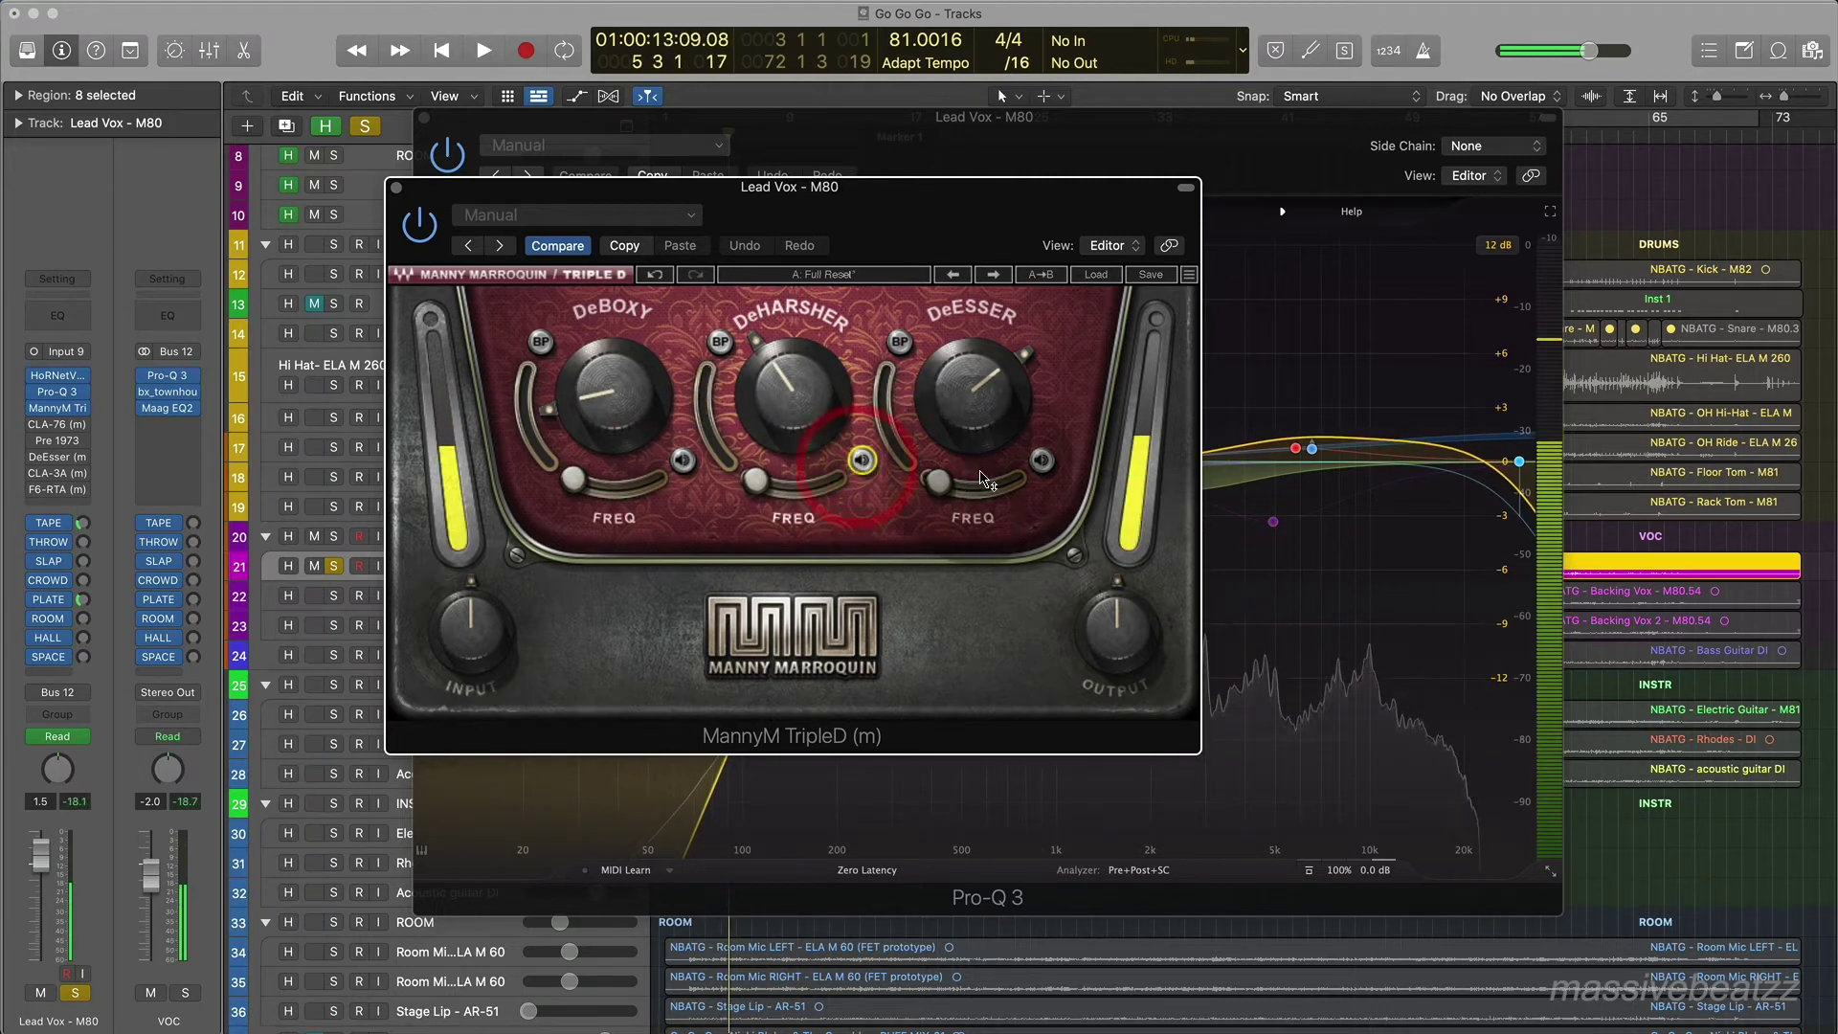
pyautogui.click(1041, 460)
pyautogui.press('space')
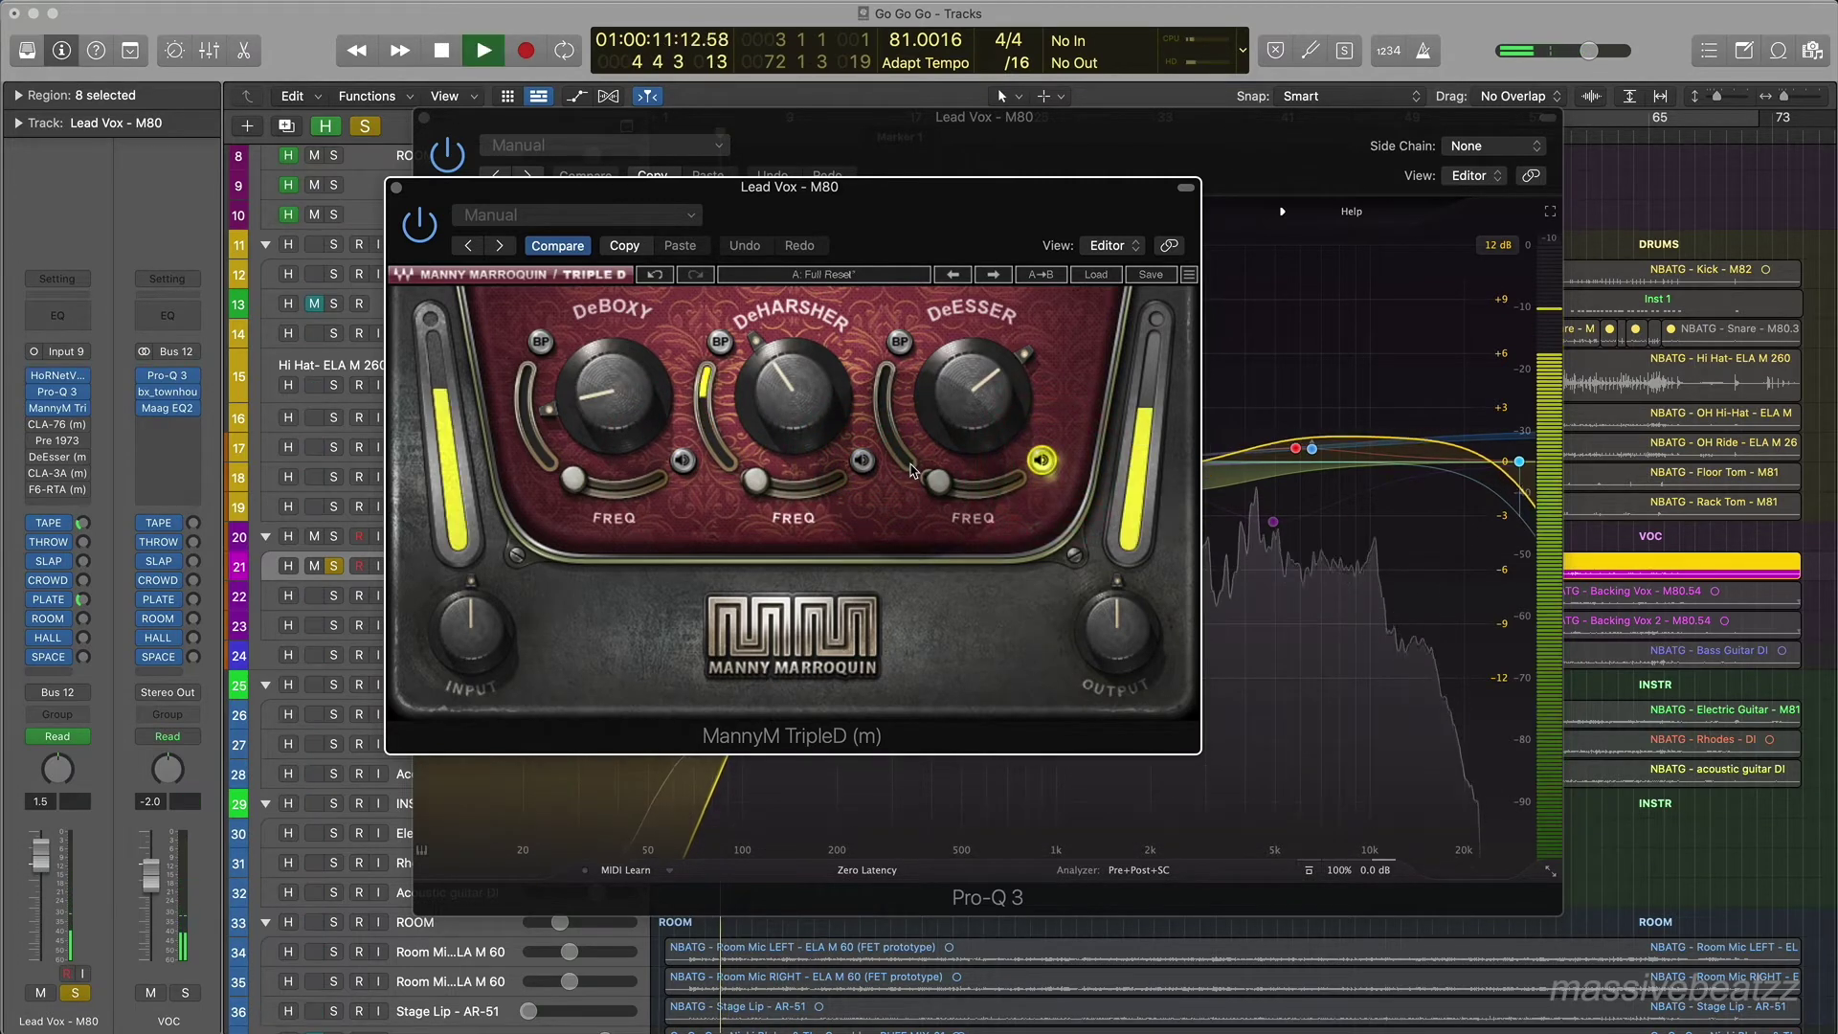
pyautogui.click(1042, 462)
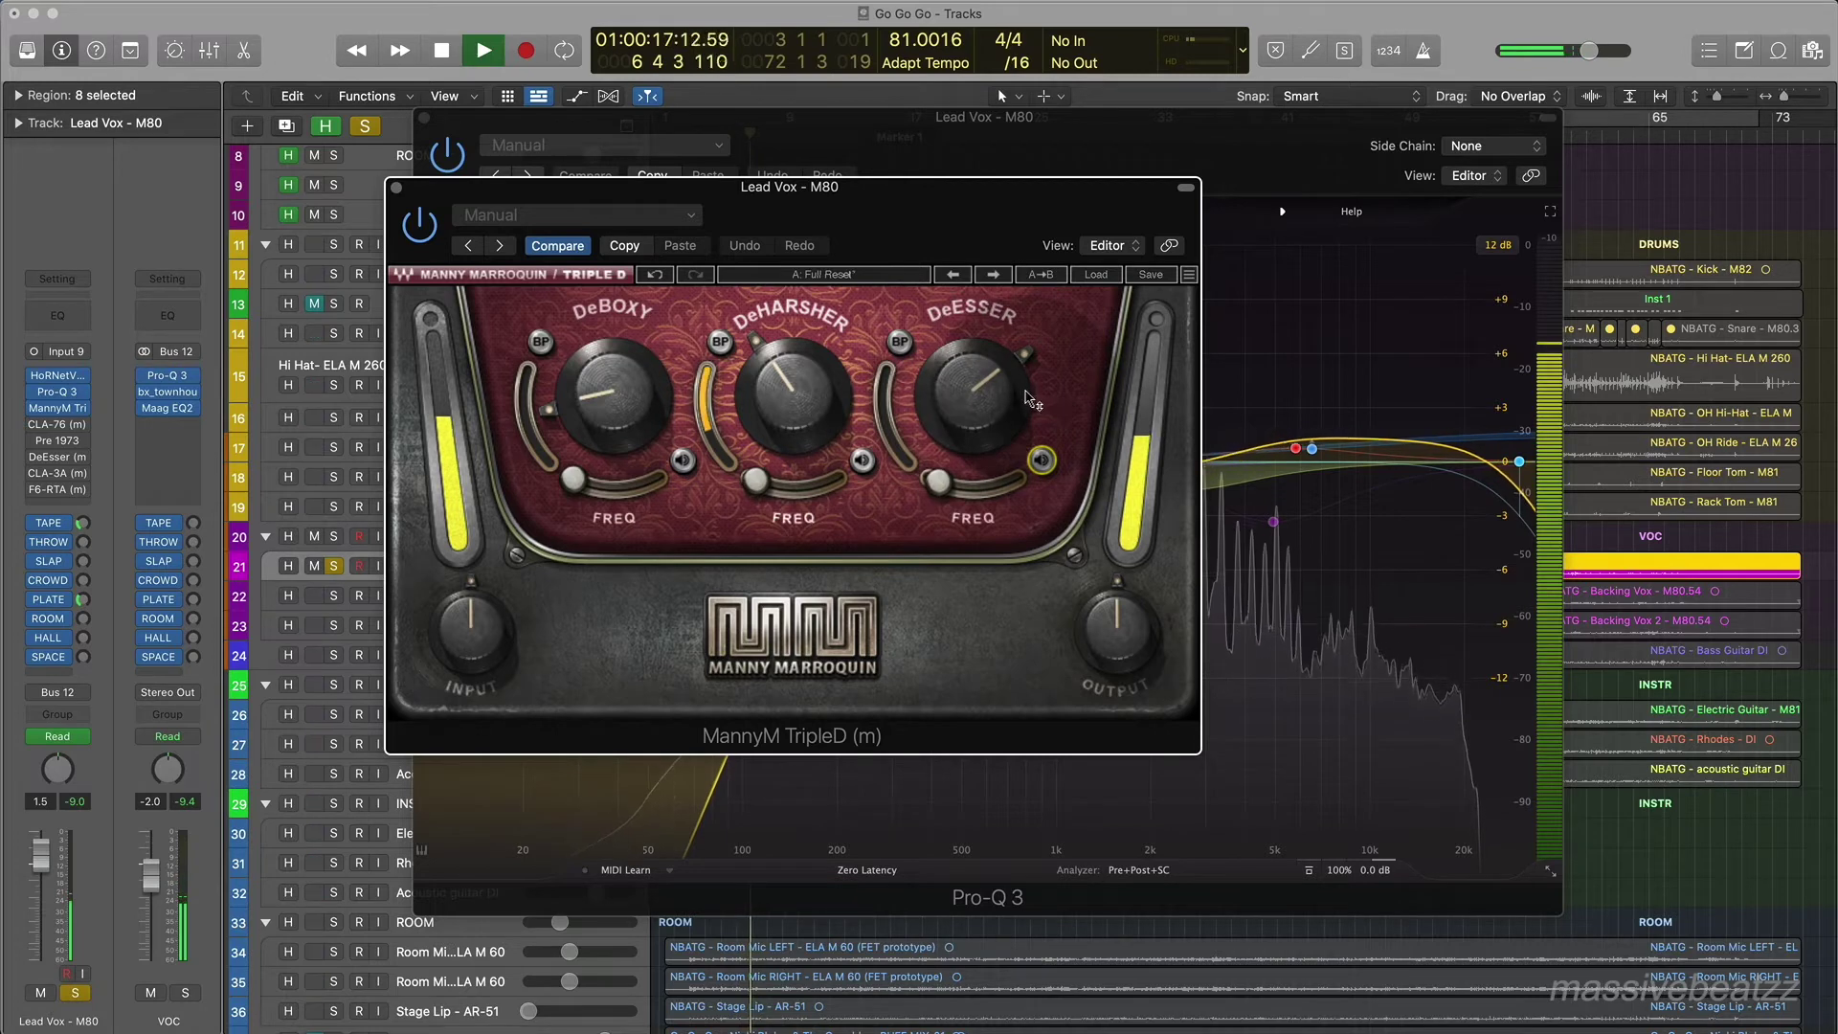
# Raise the TripleD DeEsser amount to 81.5 while the vocal plays, stop playback and close the plug-in window.
pyautogui.click(986, 407)
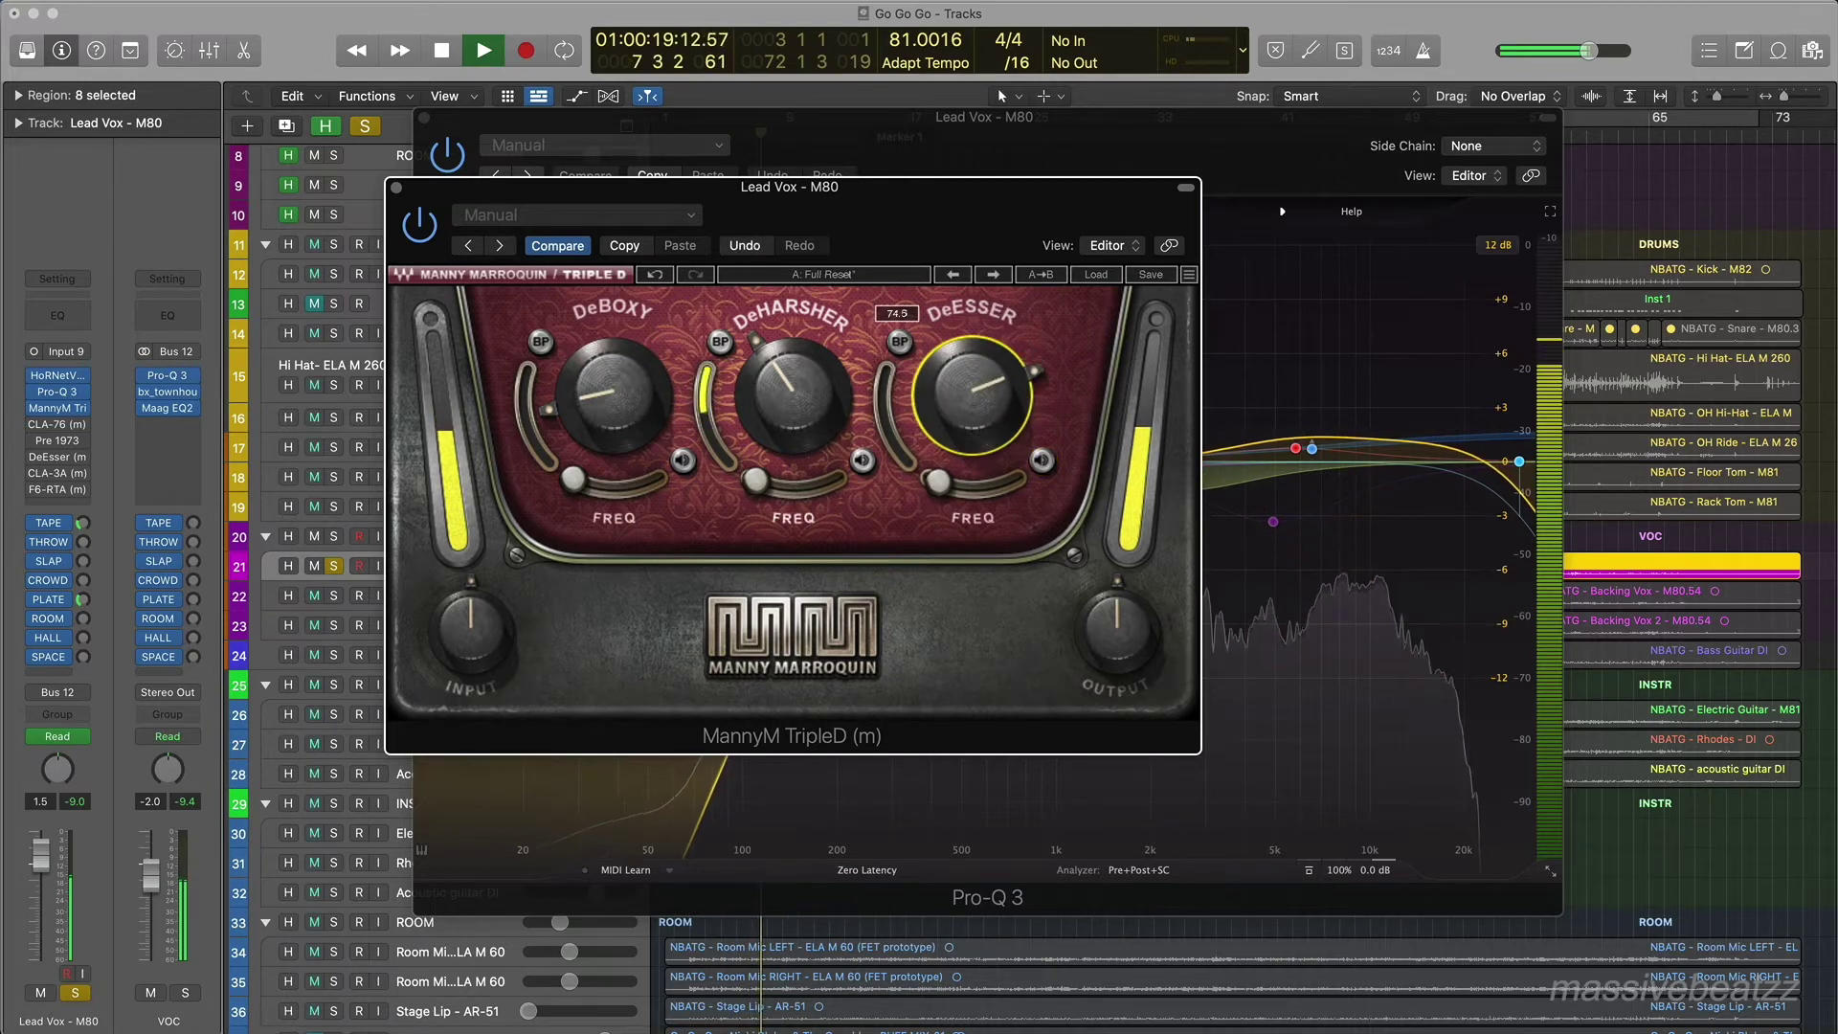
pyautogui.moveTo(986, 401); pyautogui.dragTo(986, 390)
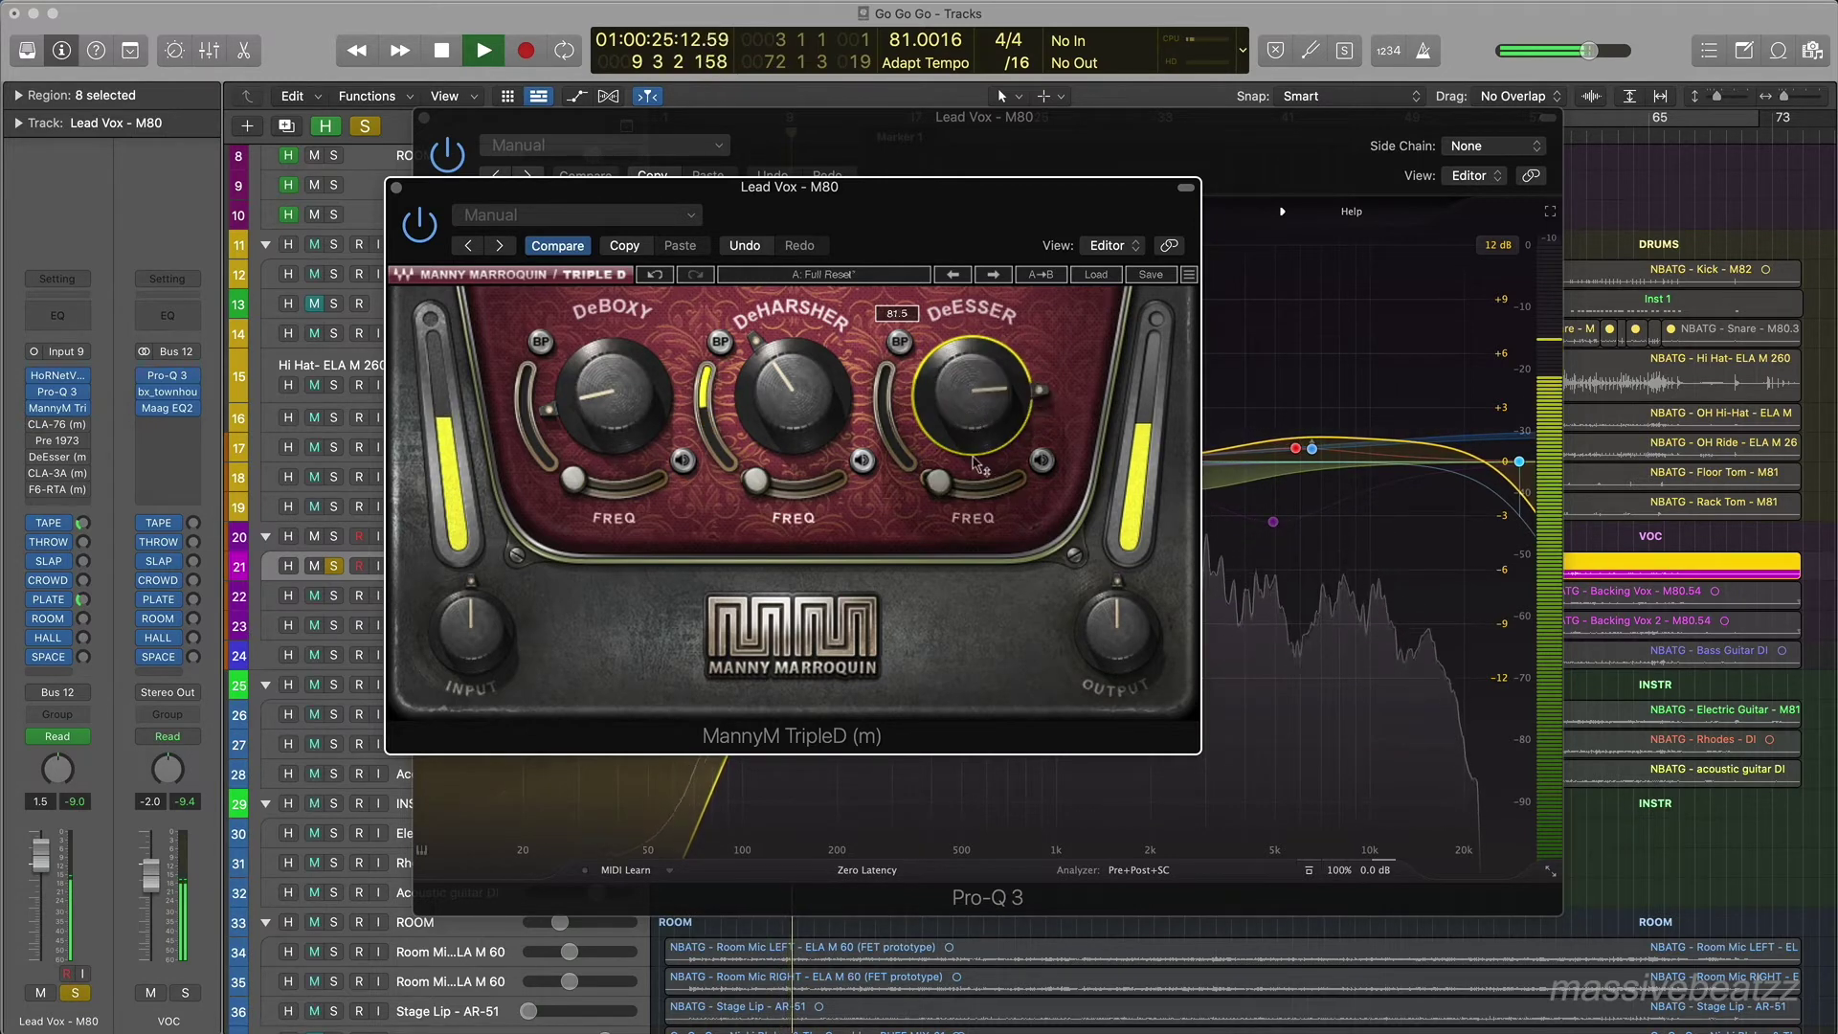
pyautogui.press('space')
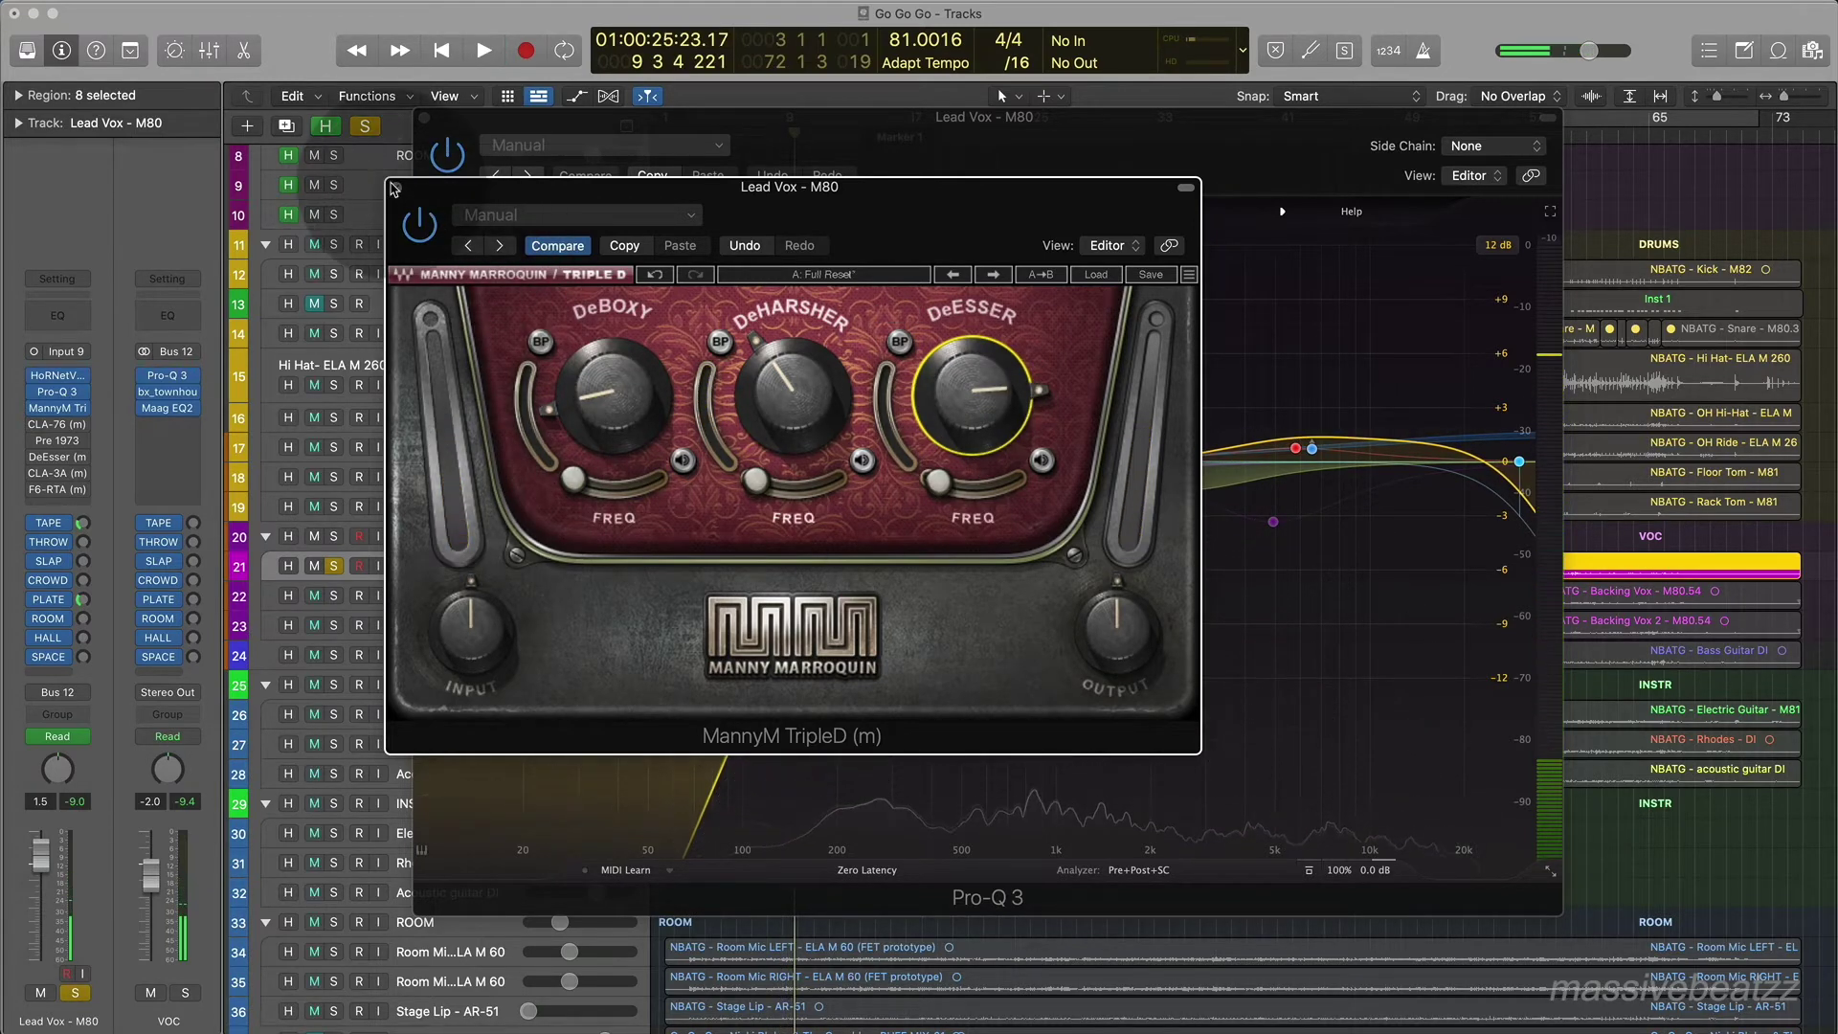
pyautogui.click(395, 190)
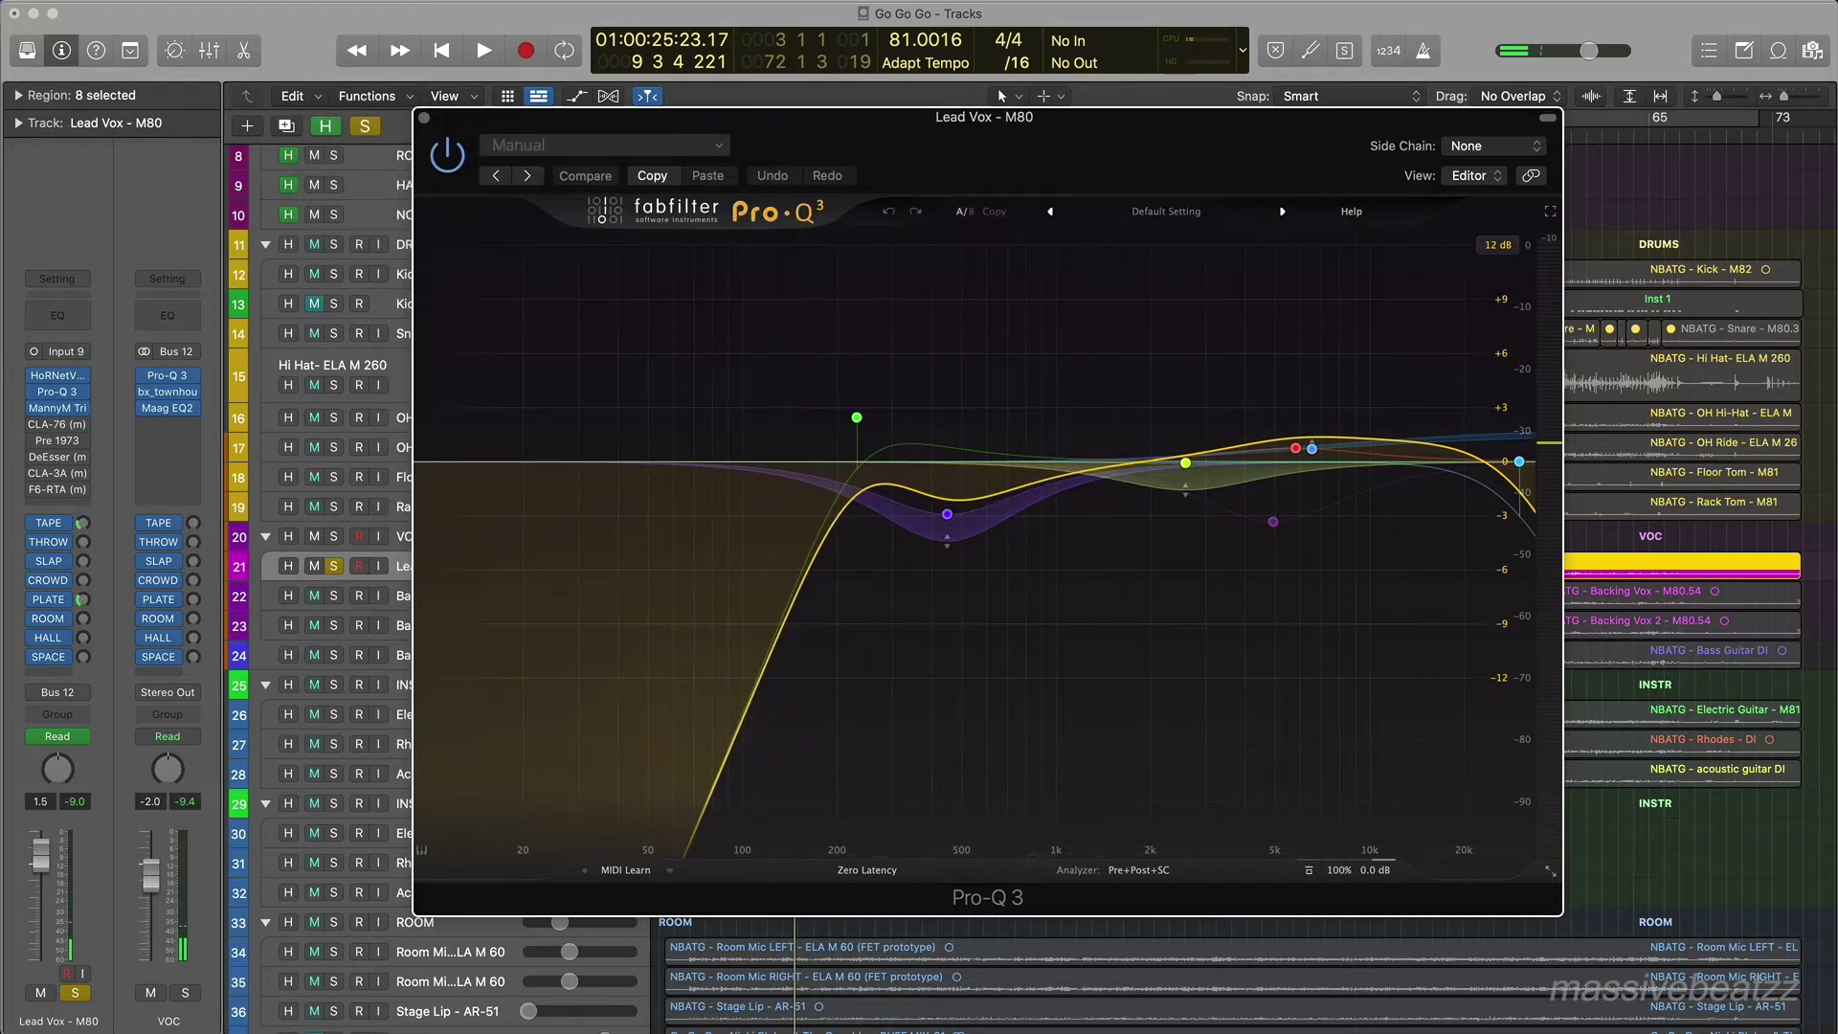
# Open and enable the CLA-76 on Lead Vox - M80, and compare the vocal with the compressor bypassed and active.
pyautogui.click(45, 426)
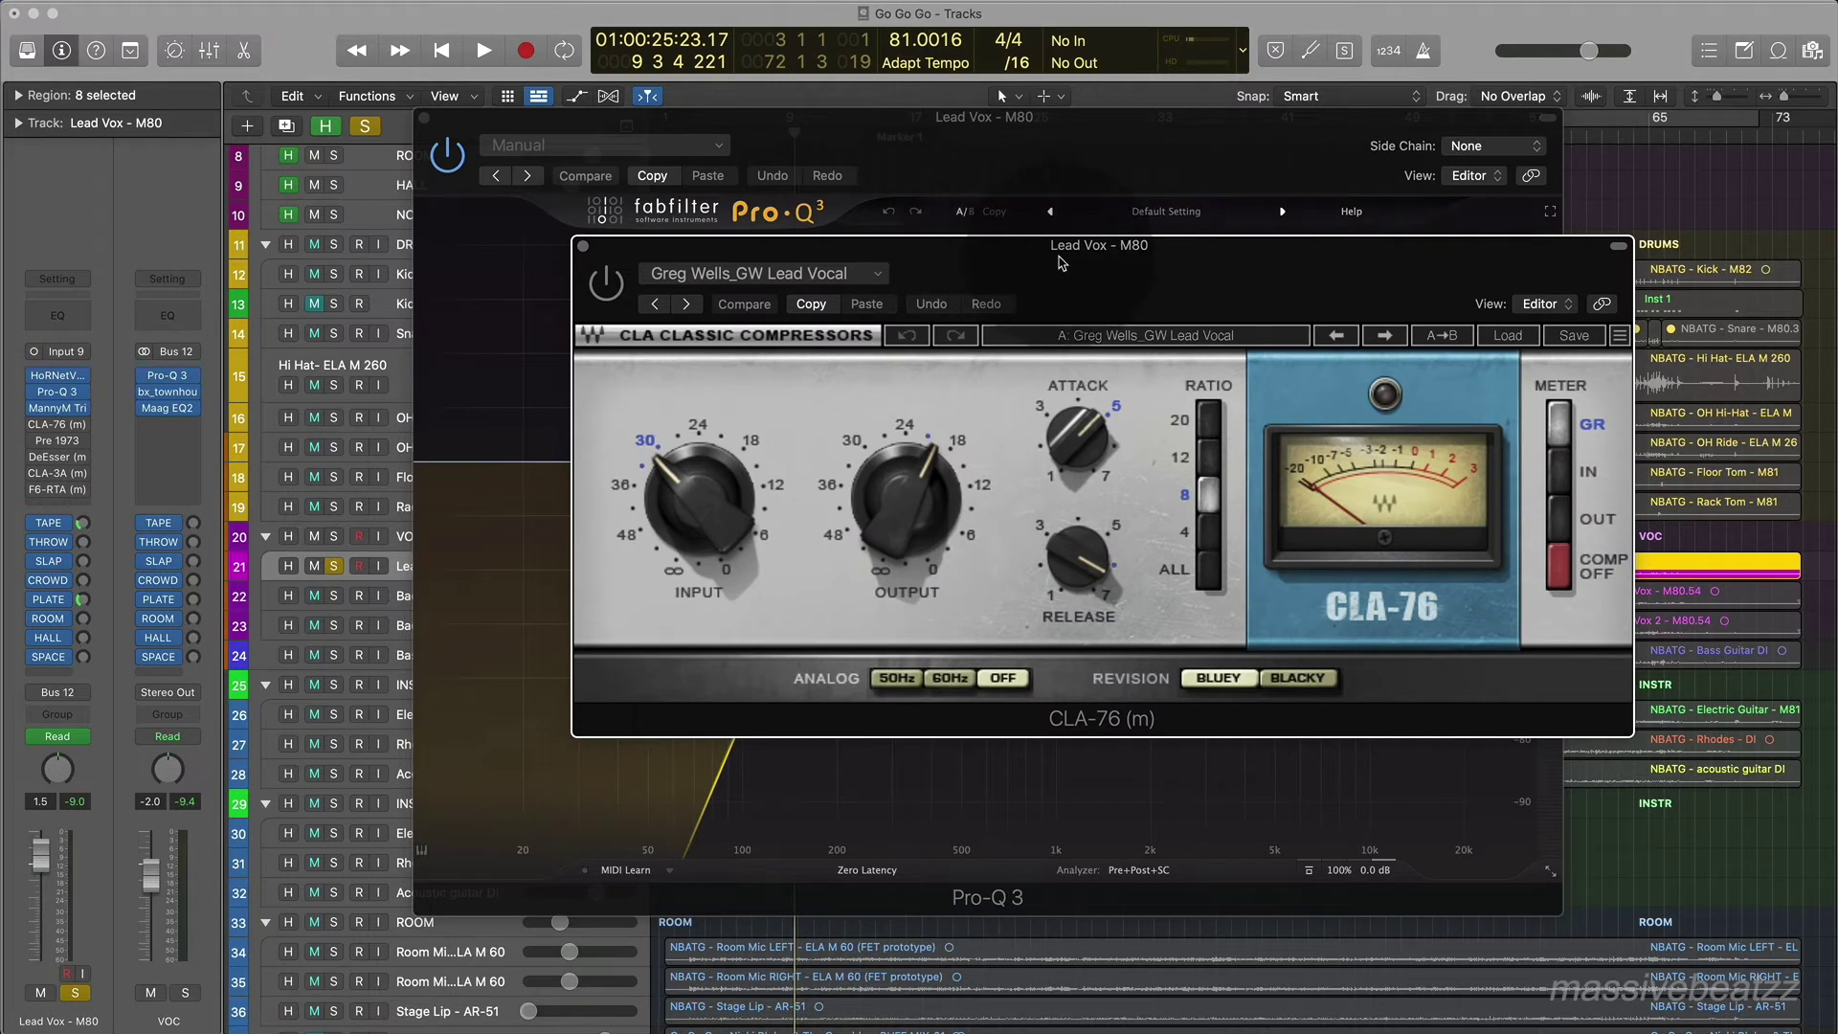
pyautogui.click(72, 442)
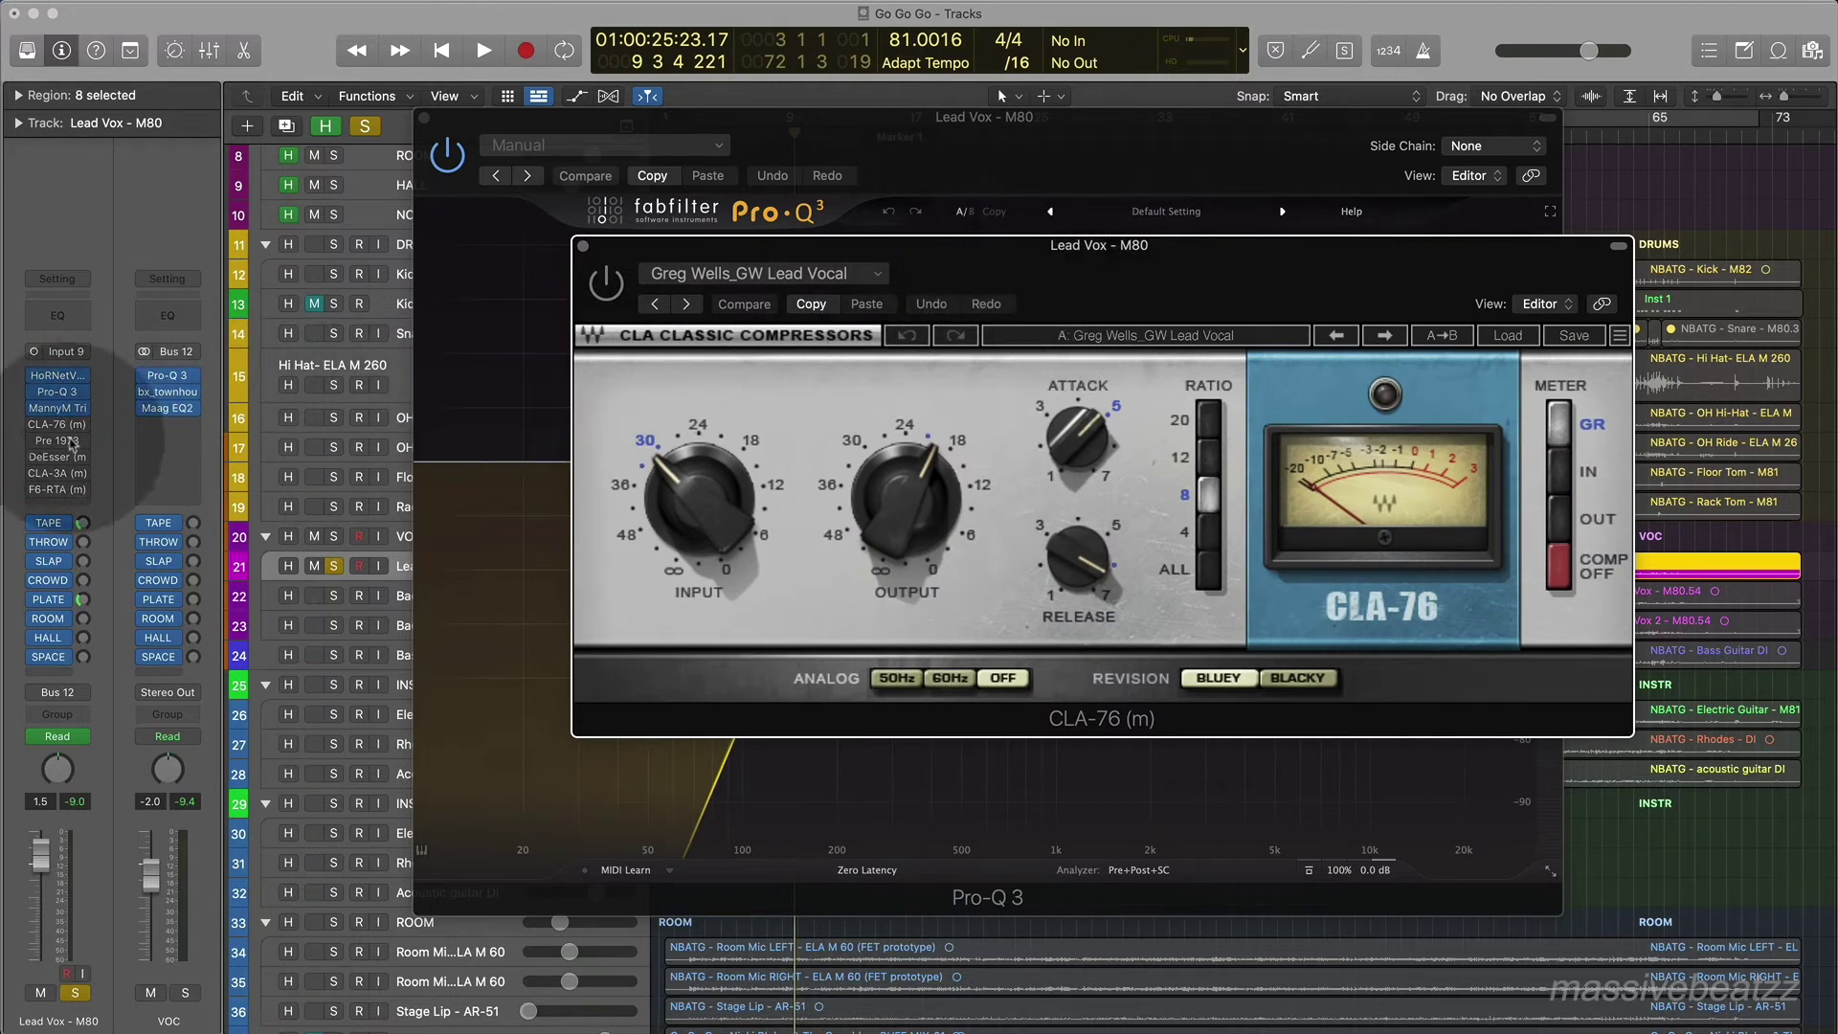
pyautogui.press('space')
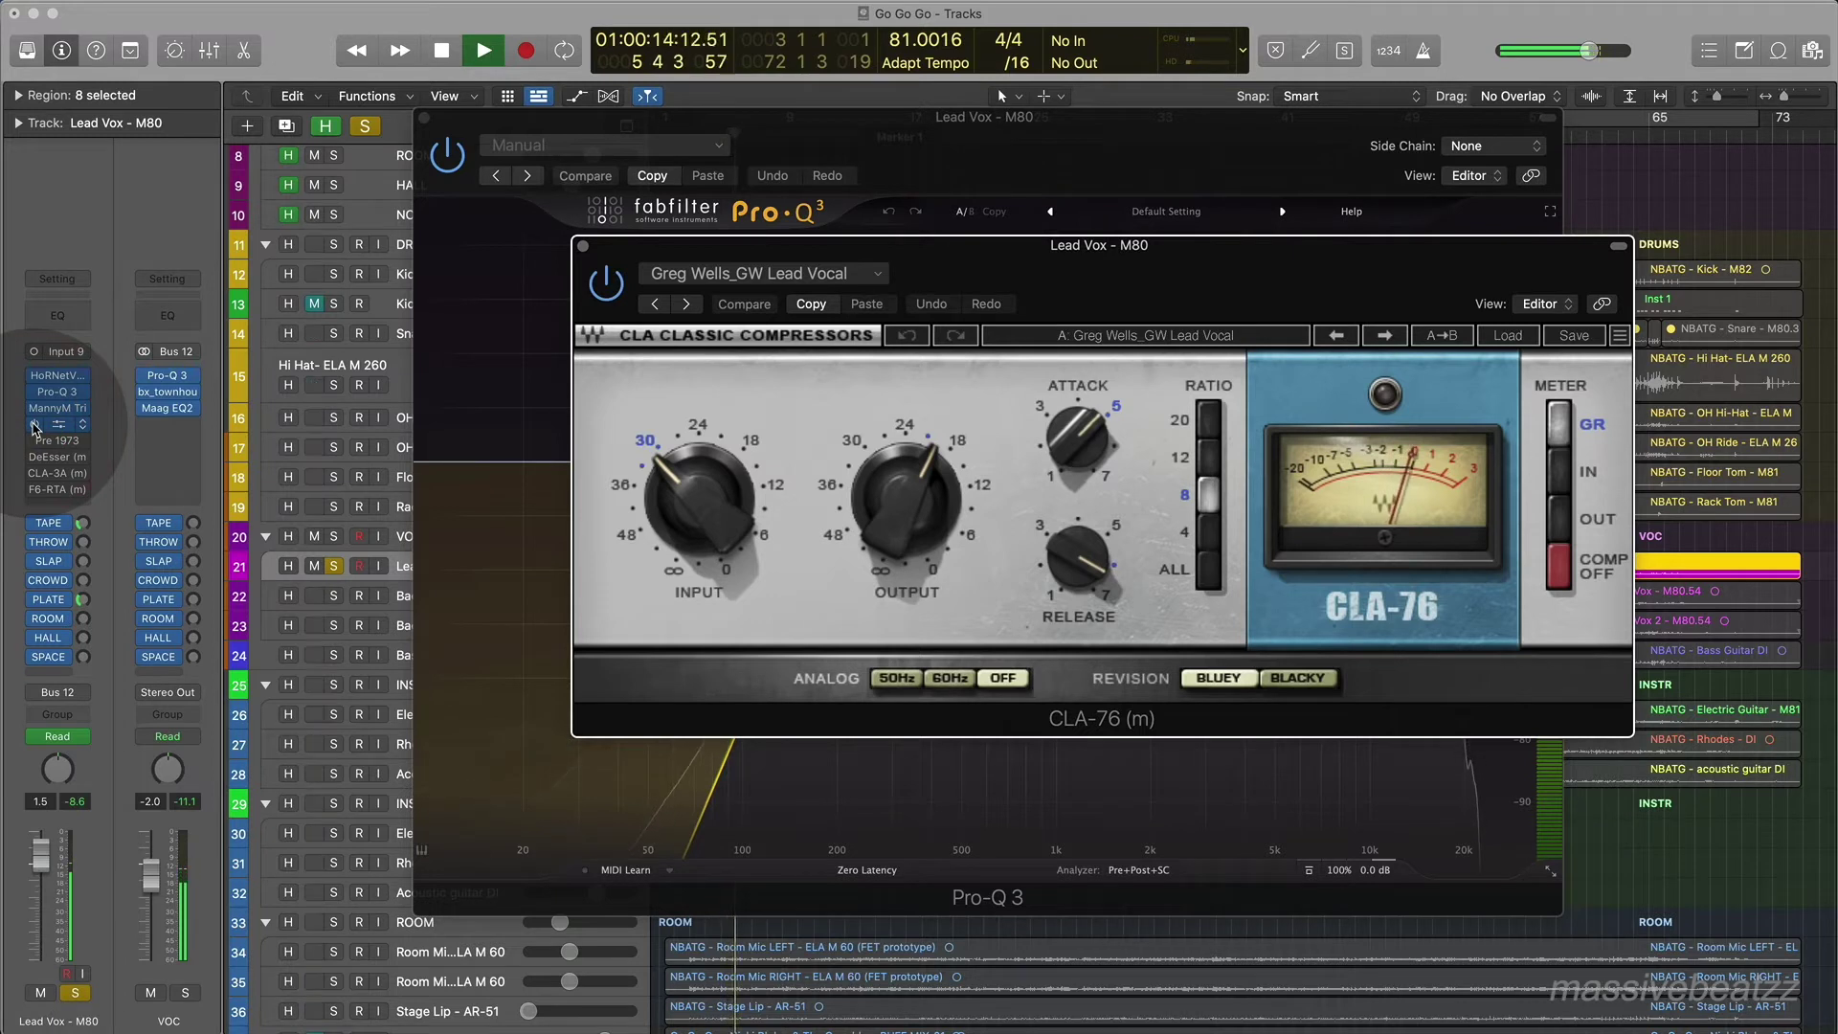
pyautogui.click(36, 426)
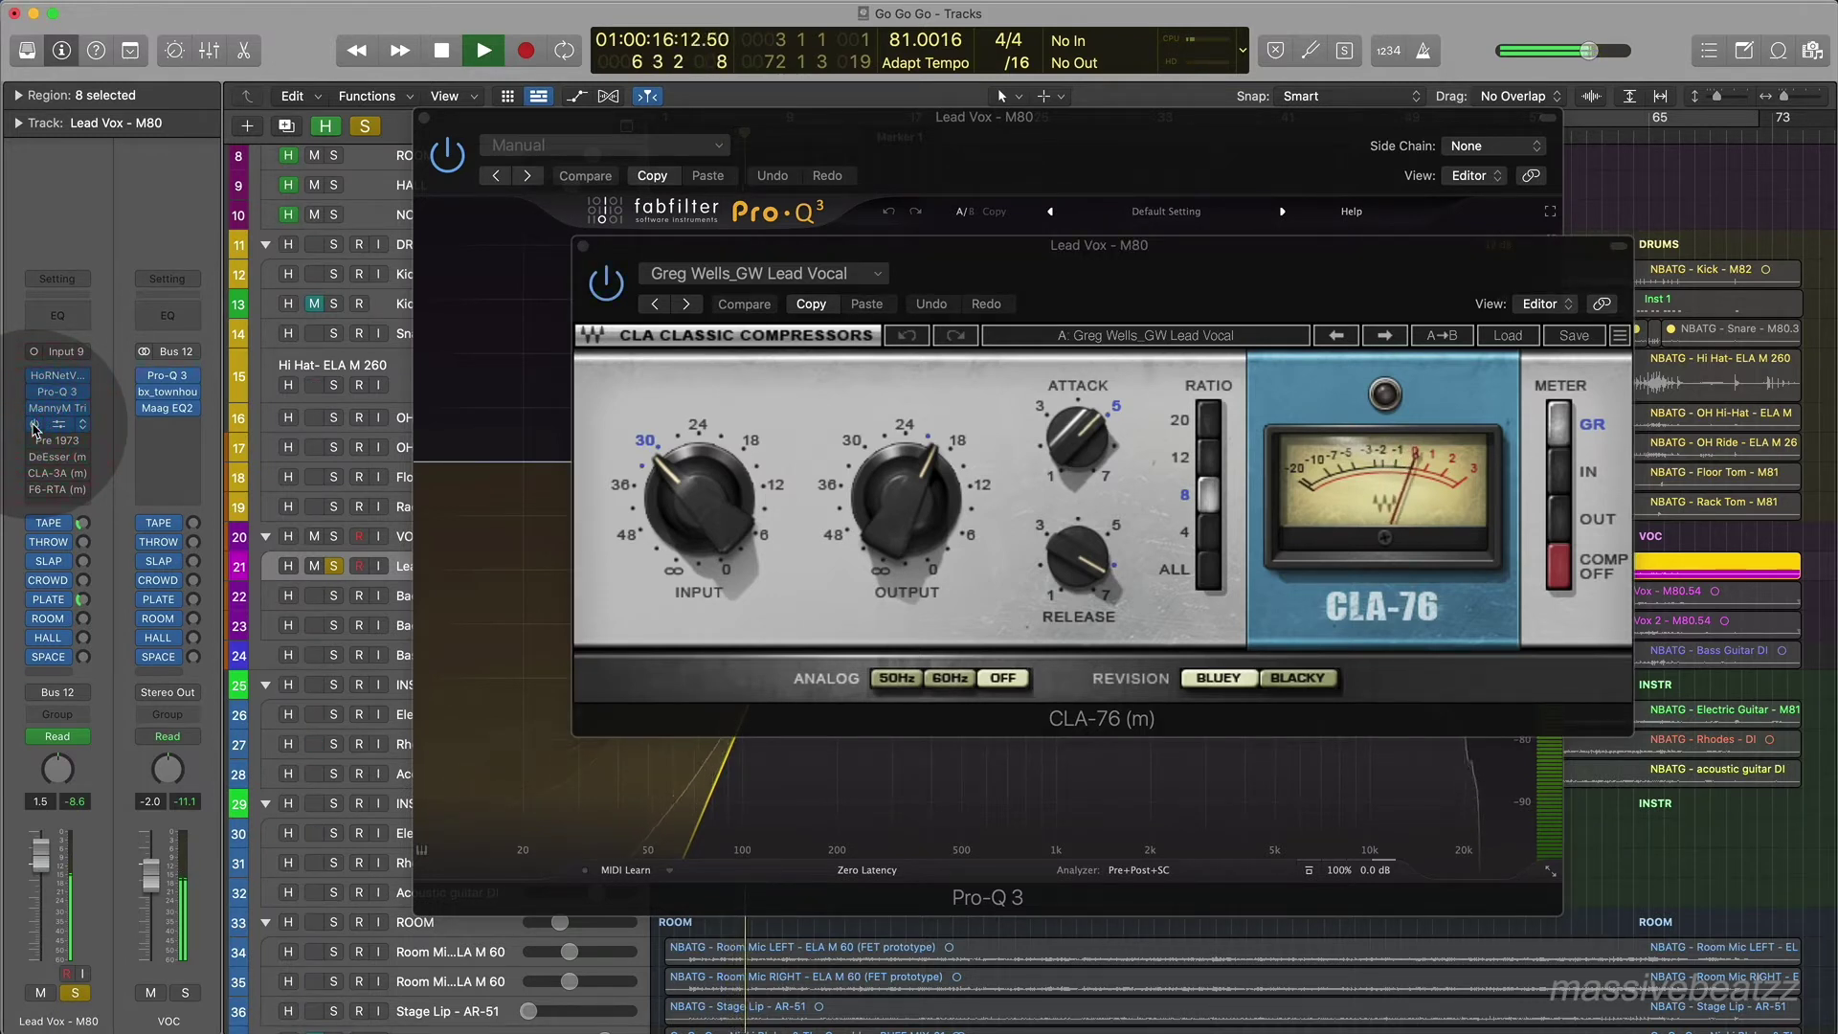
pyautogui.press('space')
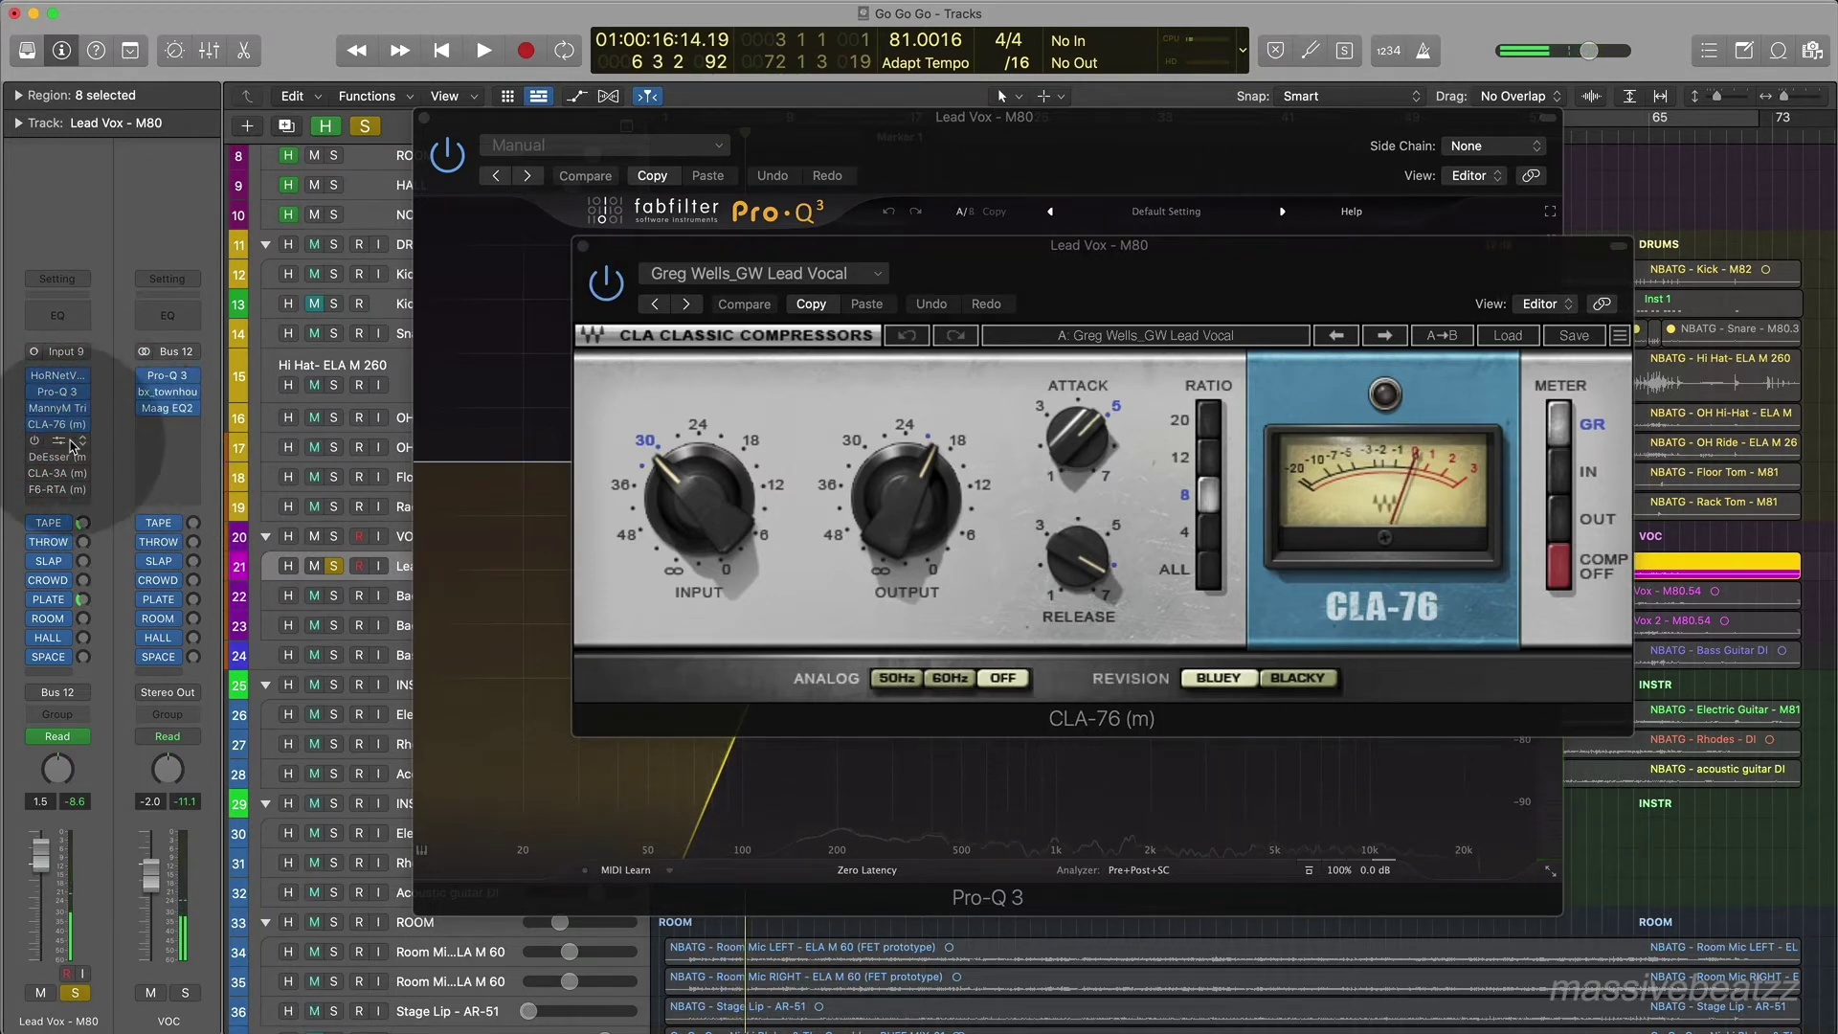
pyautogui.press('space')
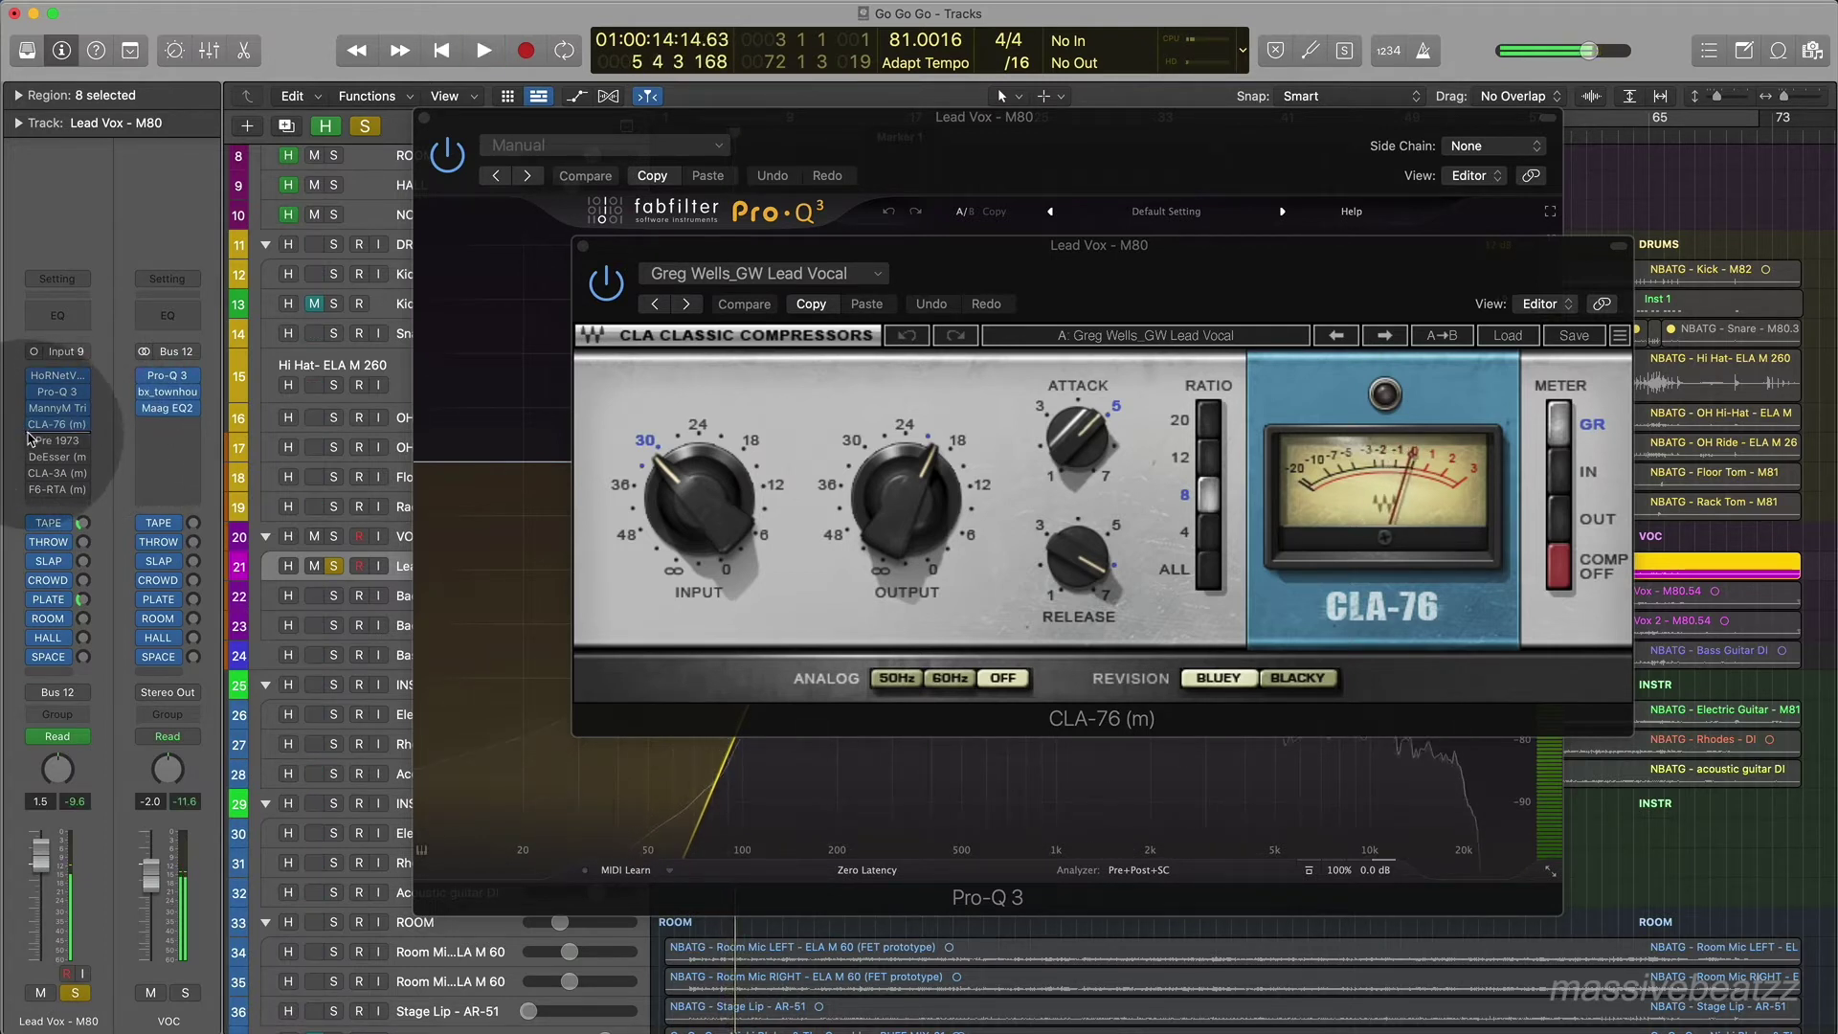
pyautogui.press('space')
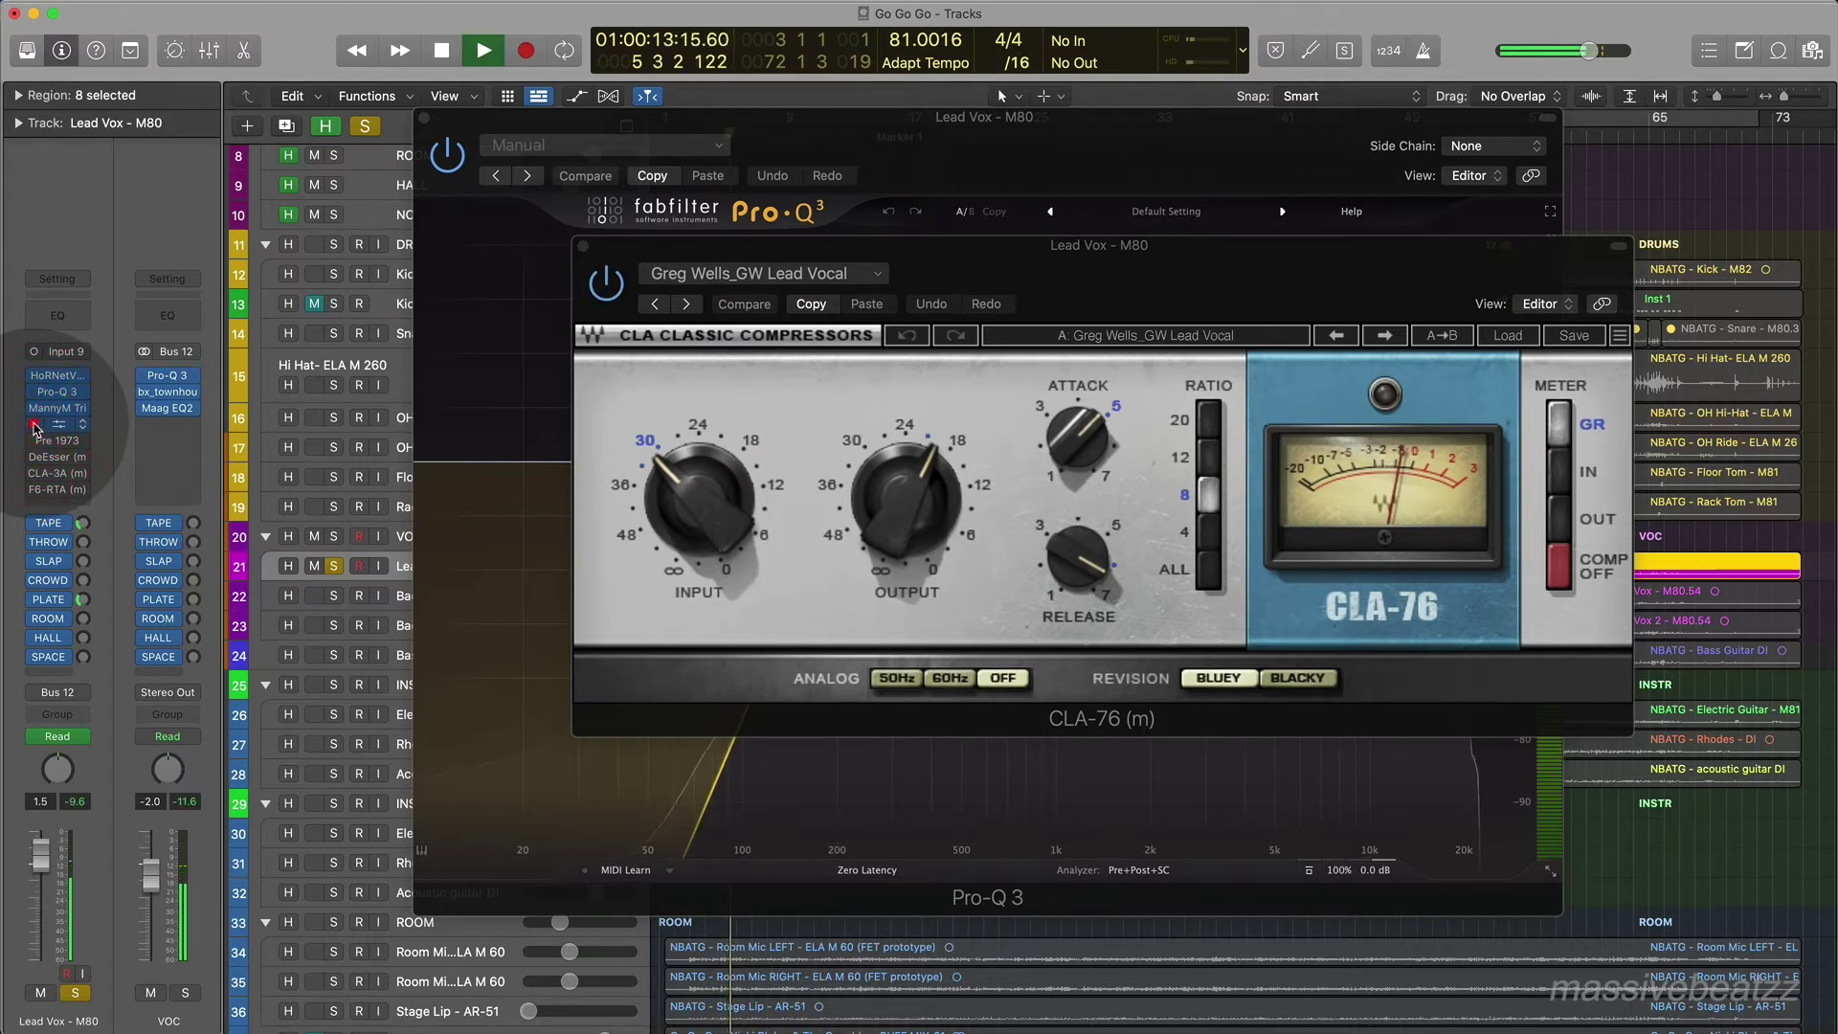
pyautogui.press('space')
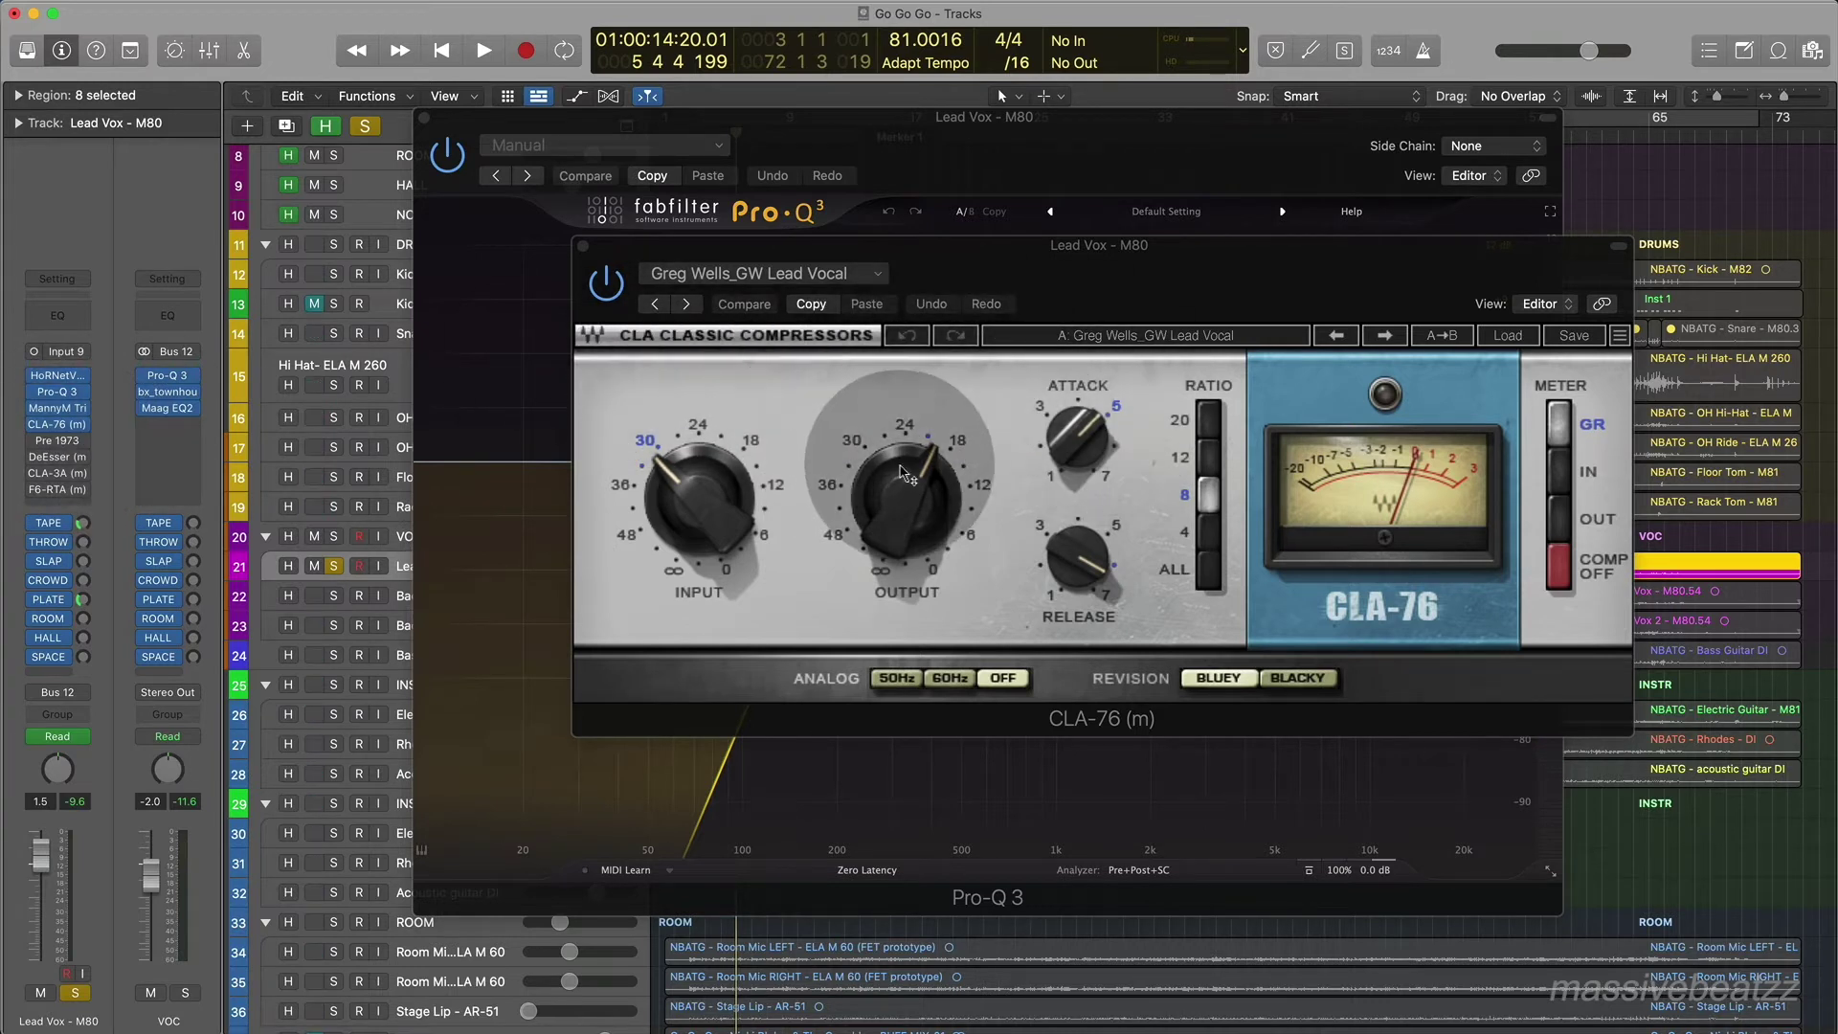
# Open and enable Pre 1973 on Lead Vox - M80, play the vocal through it and close its window.
pyautogui.click(58, 440)
pyautogui.press('space')
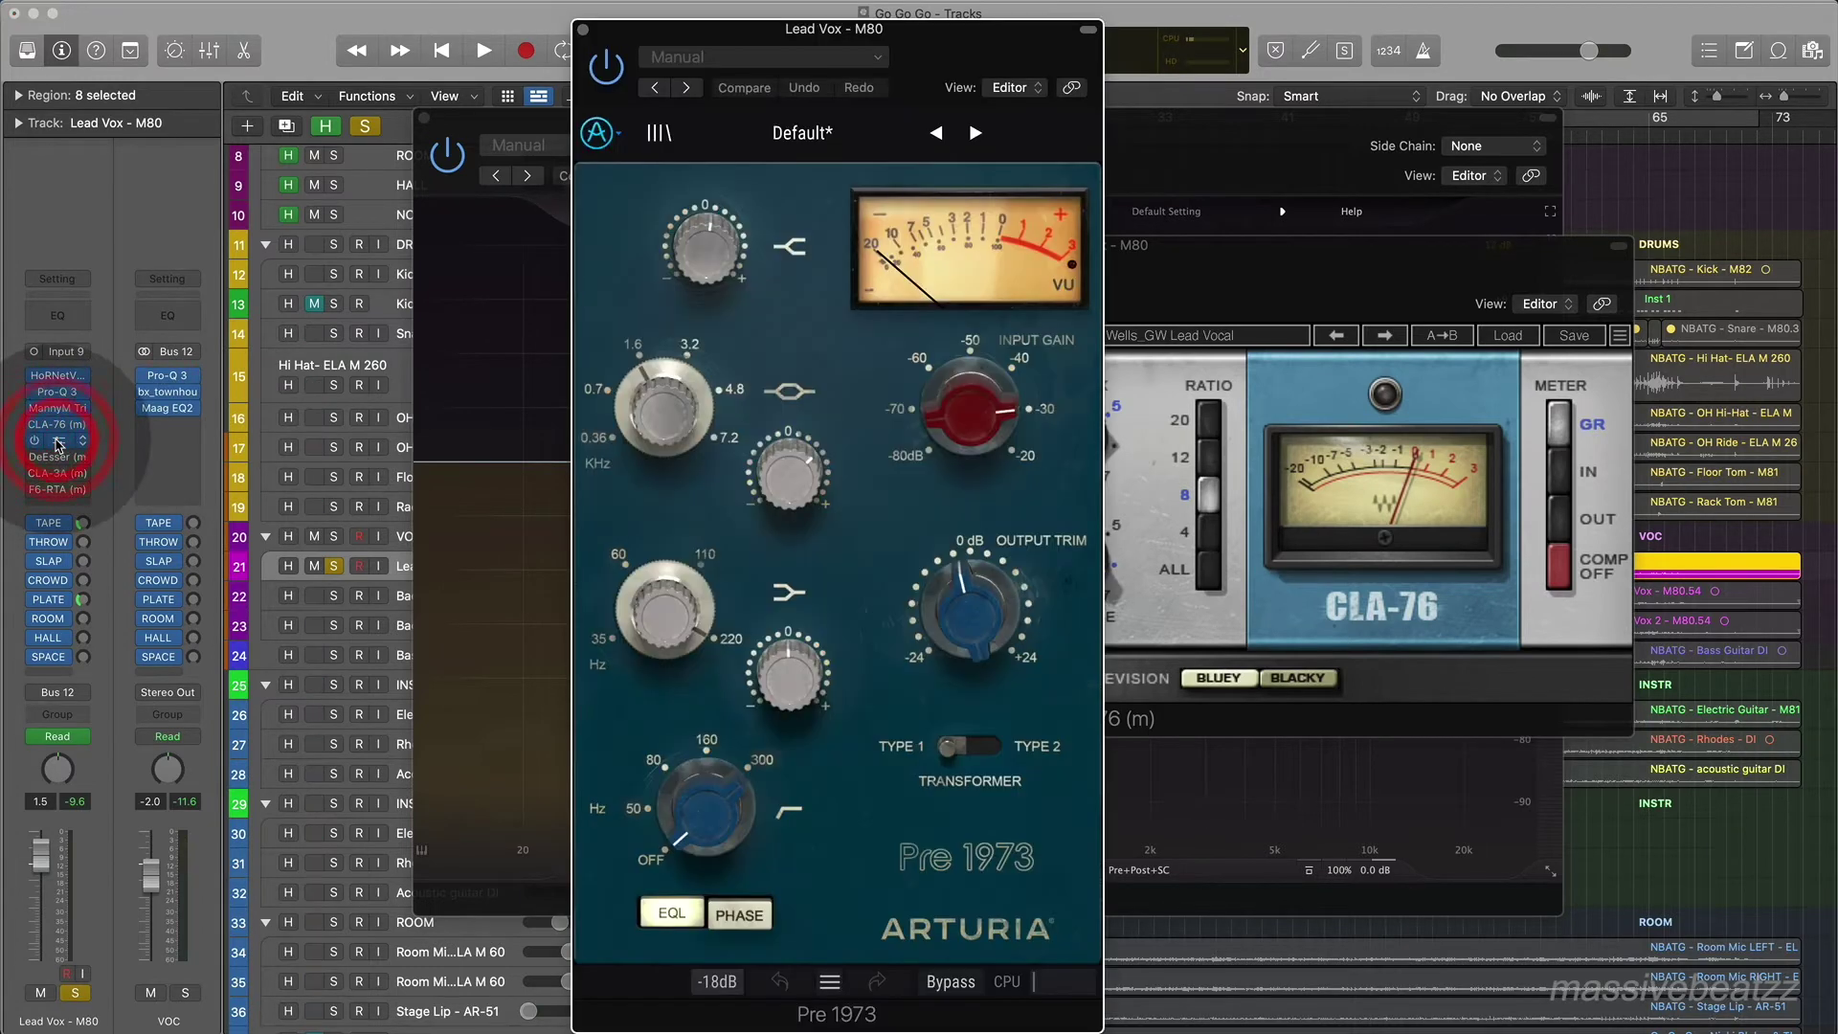
pyautogui.moveTo(894, 29); pyautogui.dragTo(809, 32)
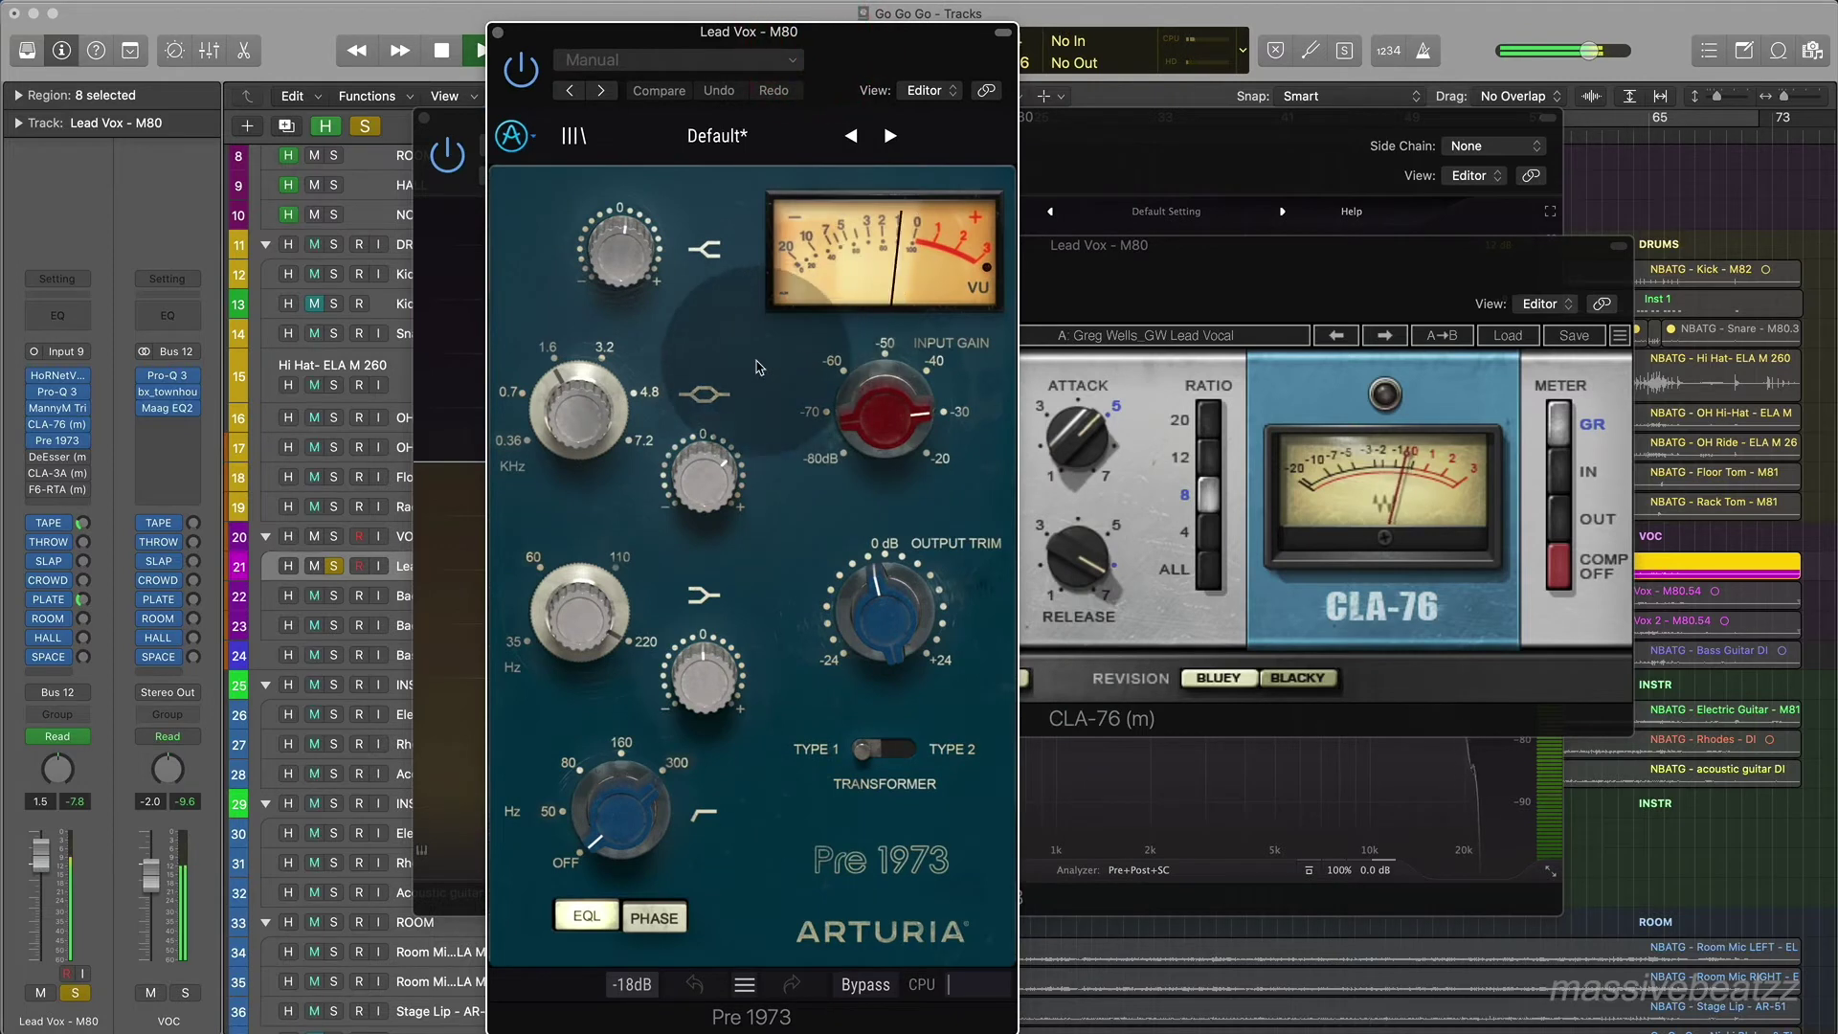
pyautogui.moveTo(37, 446)
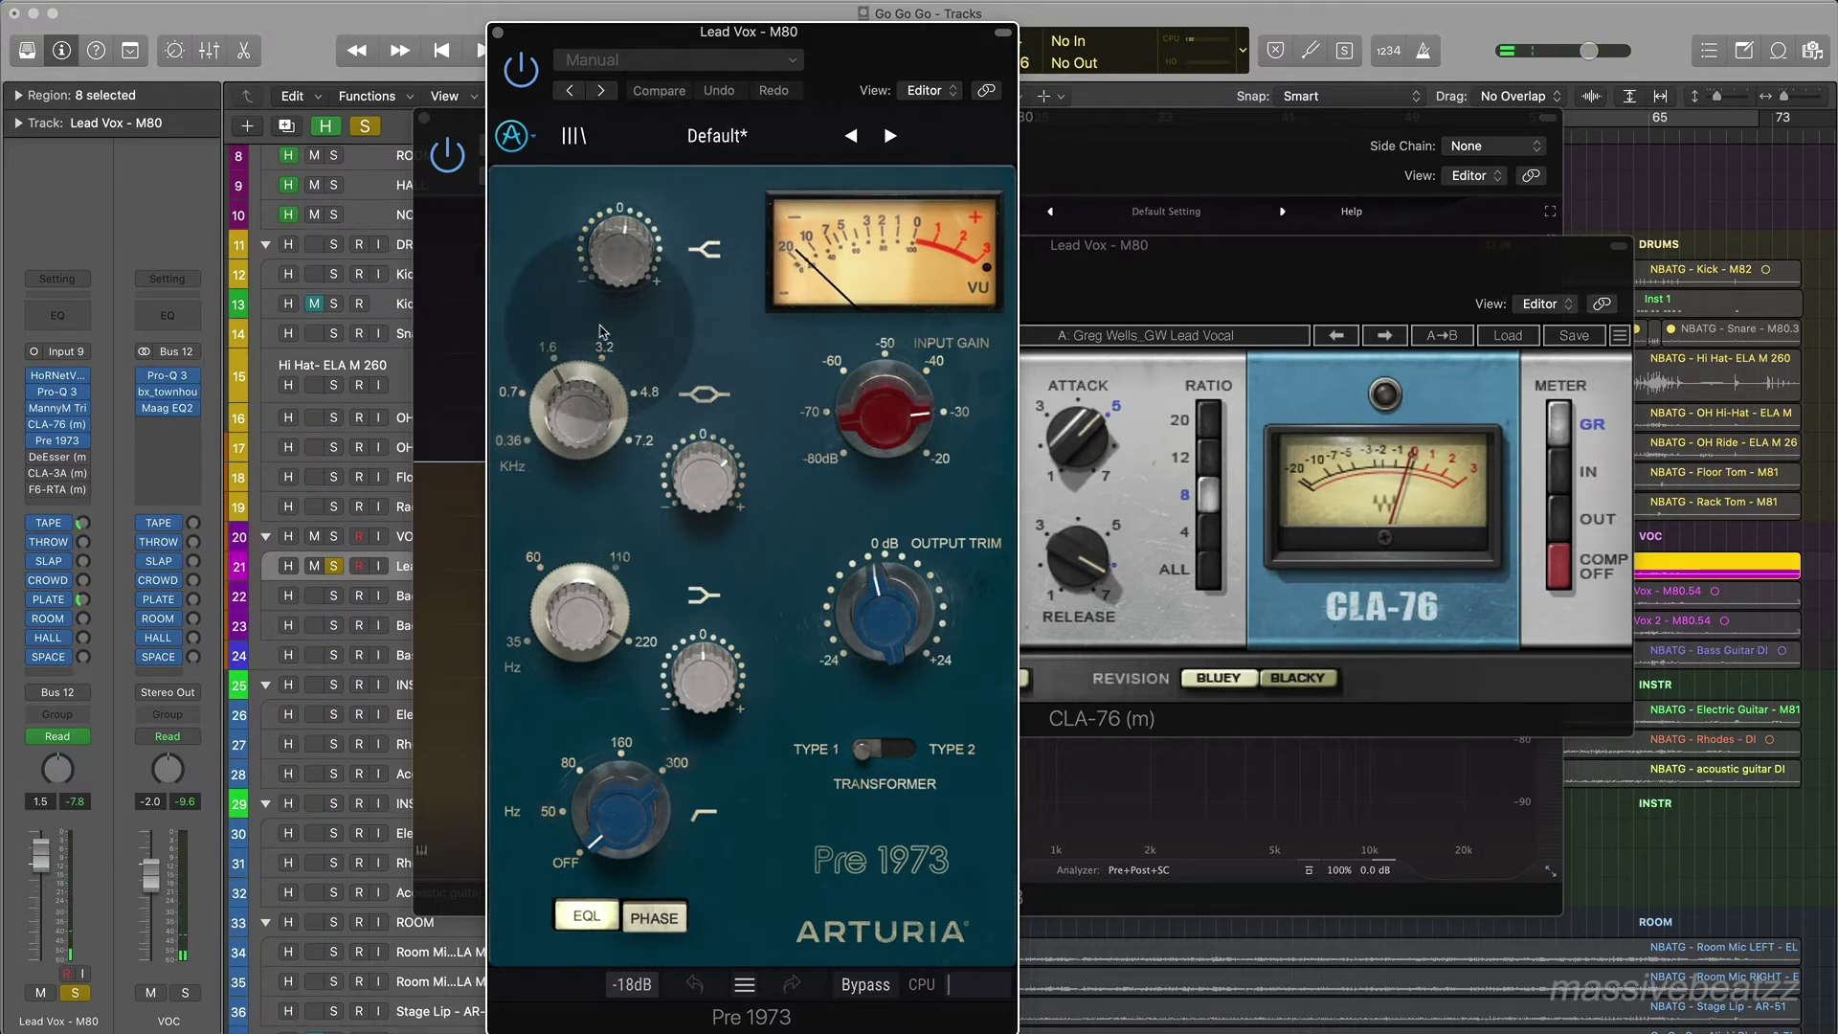
pyautogui.moveTo(605, 45); pyautogui.dragTo(734, 42)
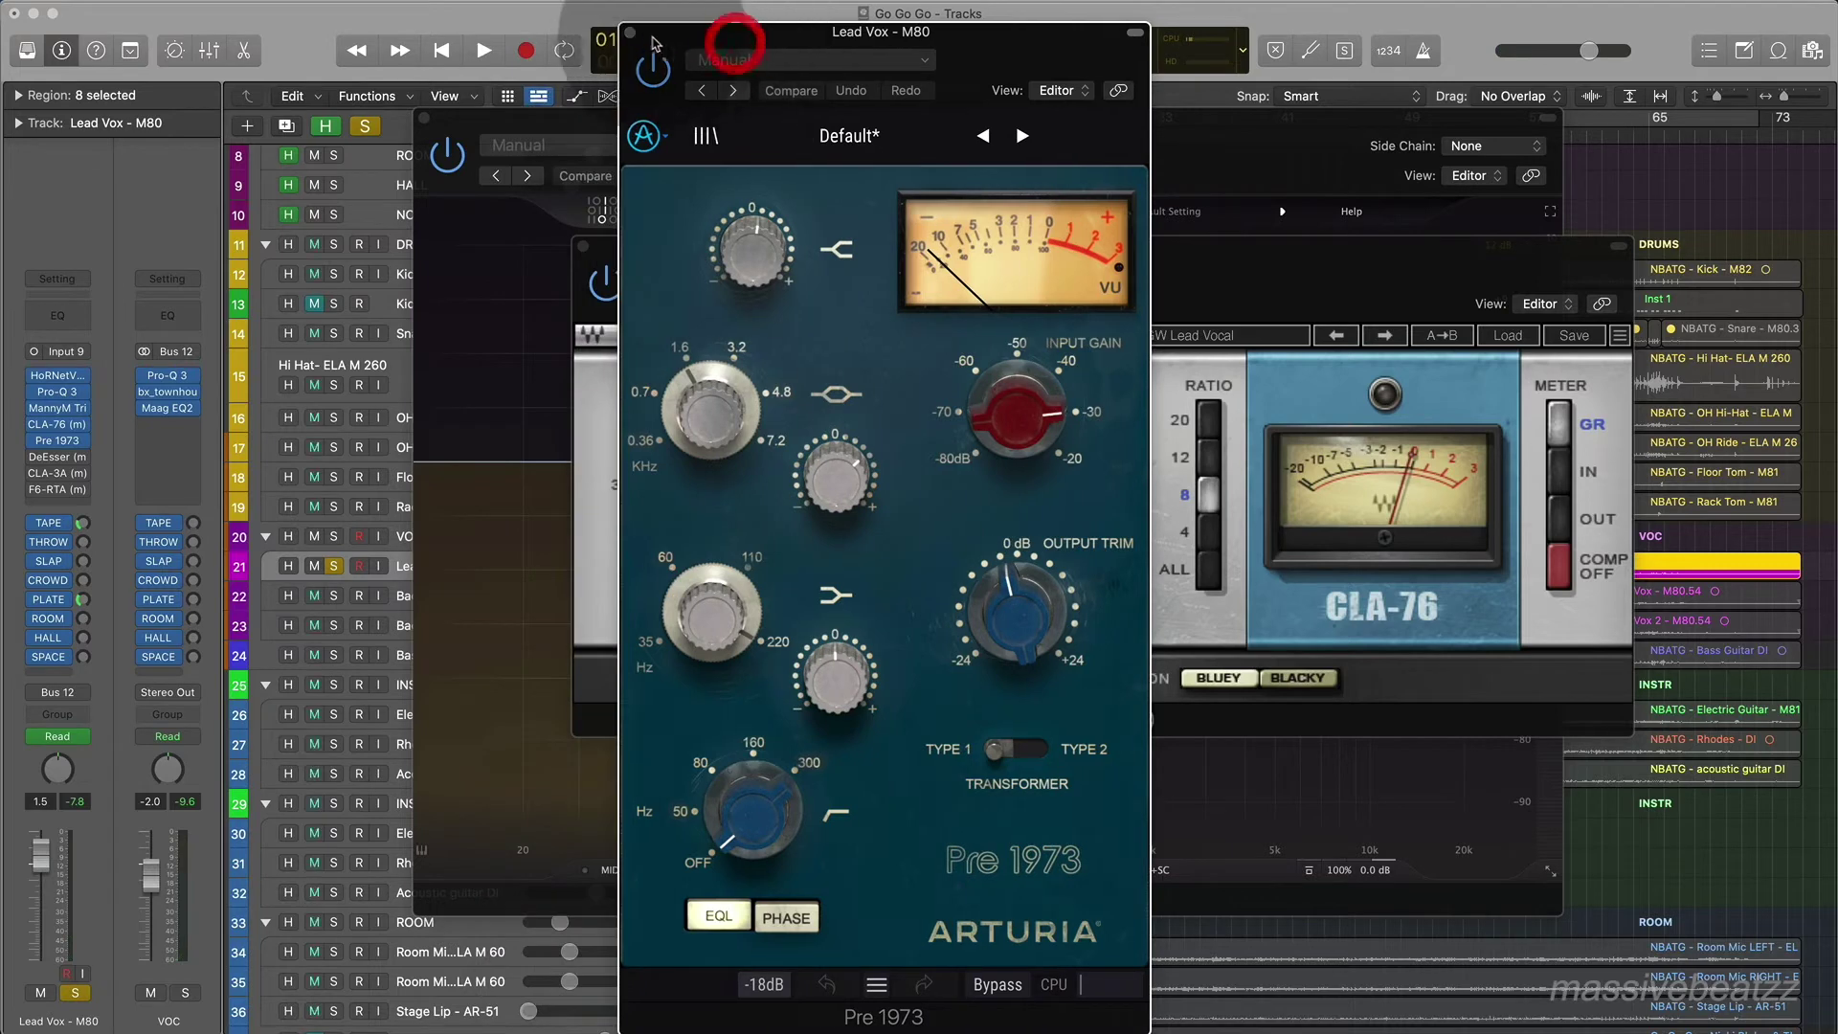
pyautogui.click(630, 33)
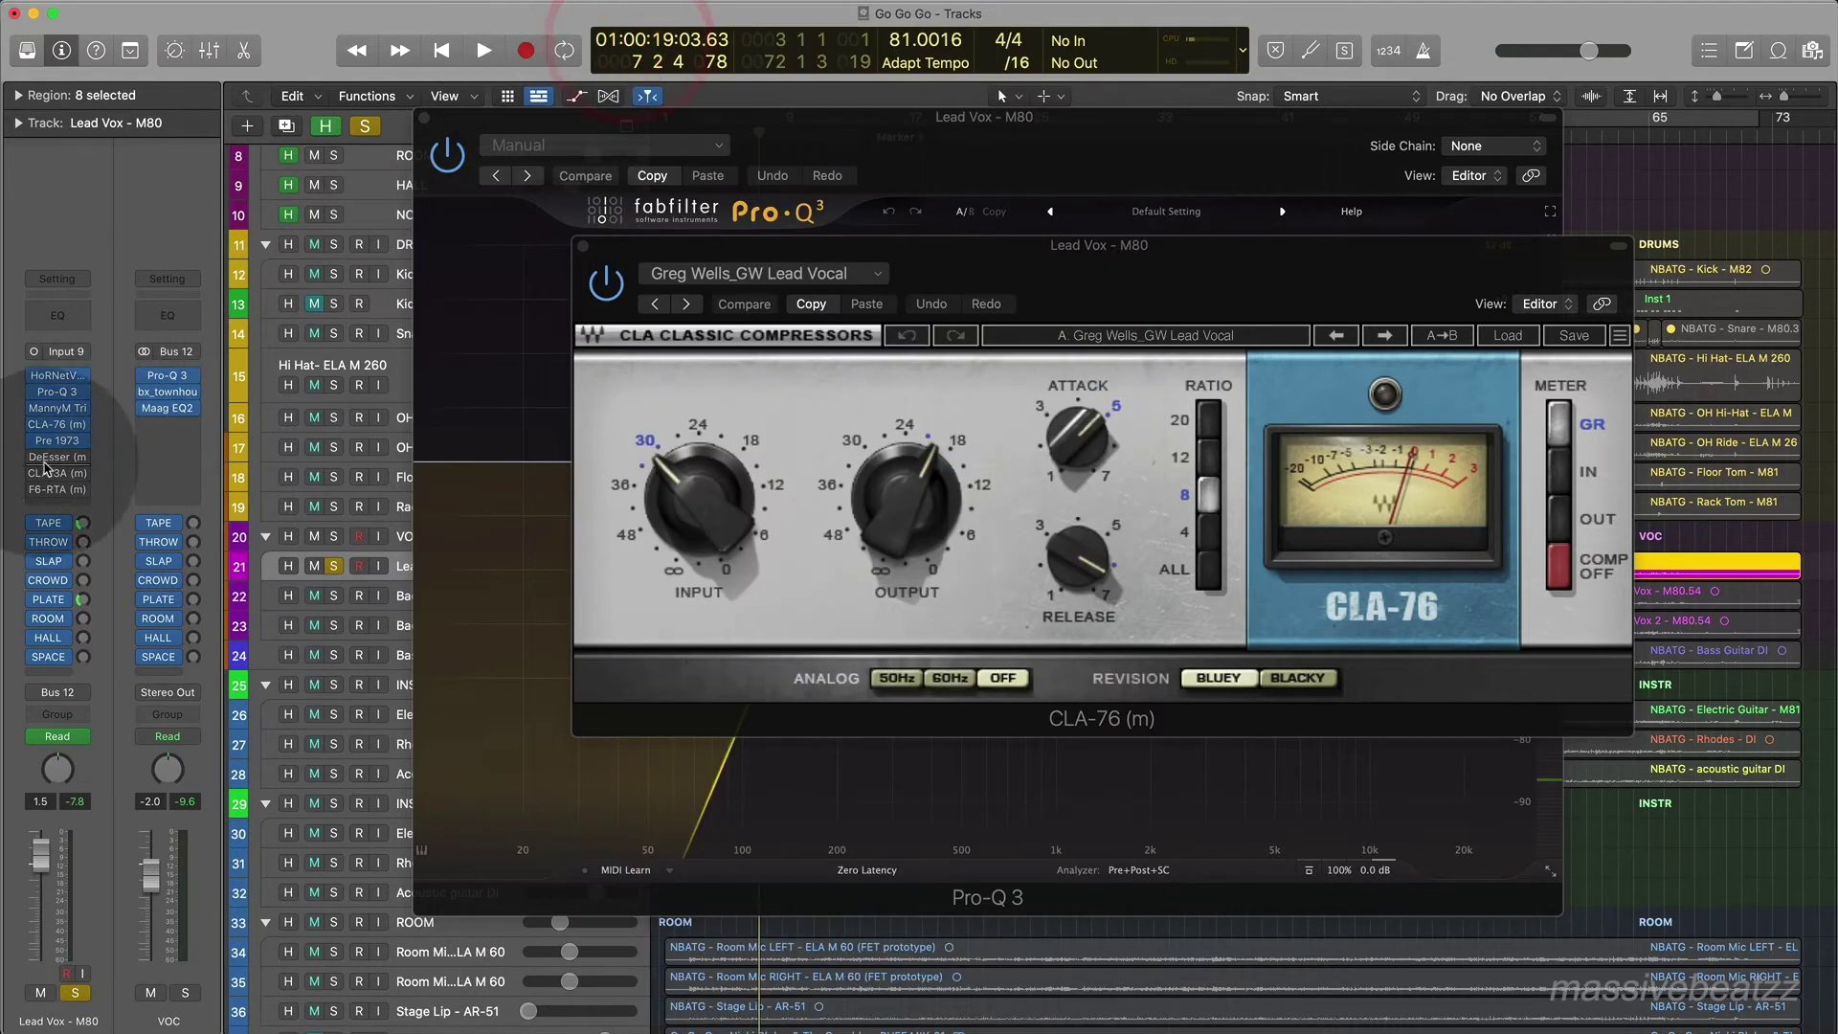
# Open and enable DeEsser on Lead Vox - M80 during playback, and arrange the Pro-Q 3 and DeEsser windows apart before stopping.
pyautogui.press('space')
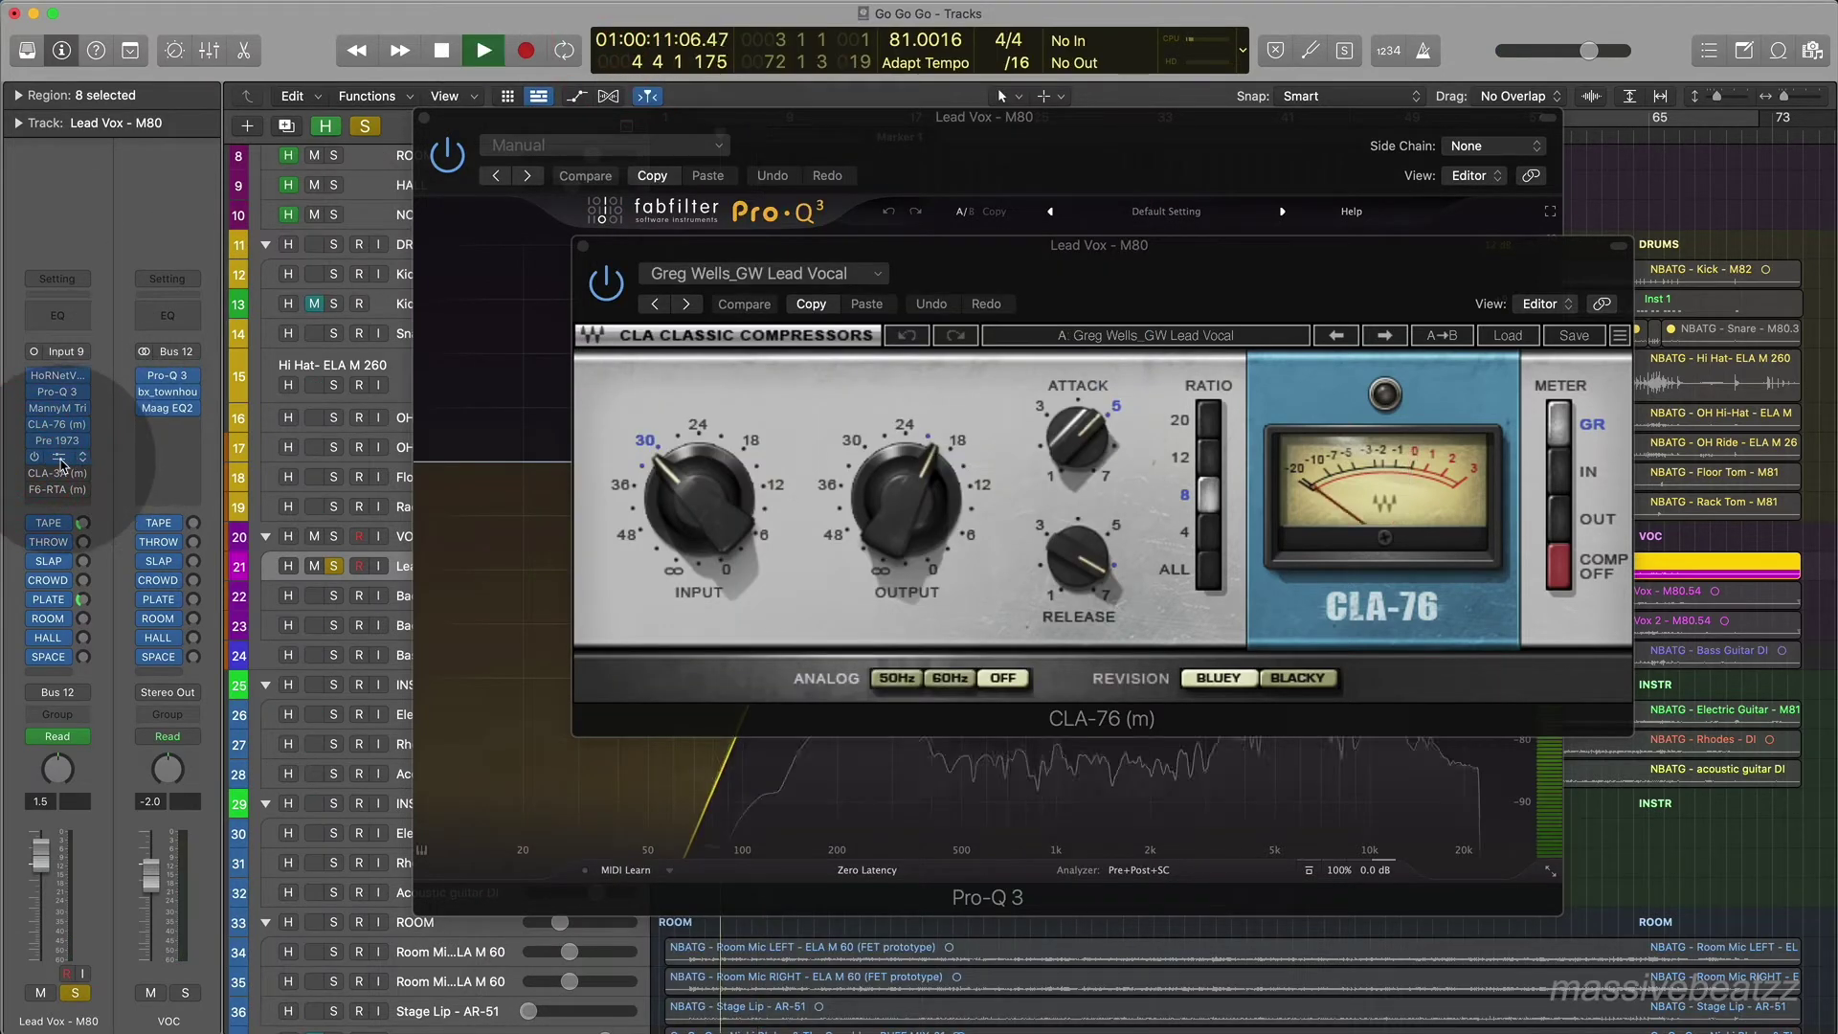
pyautogui.click(58, 458)
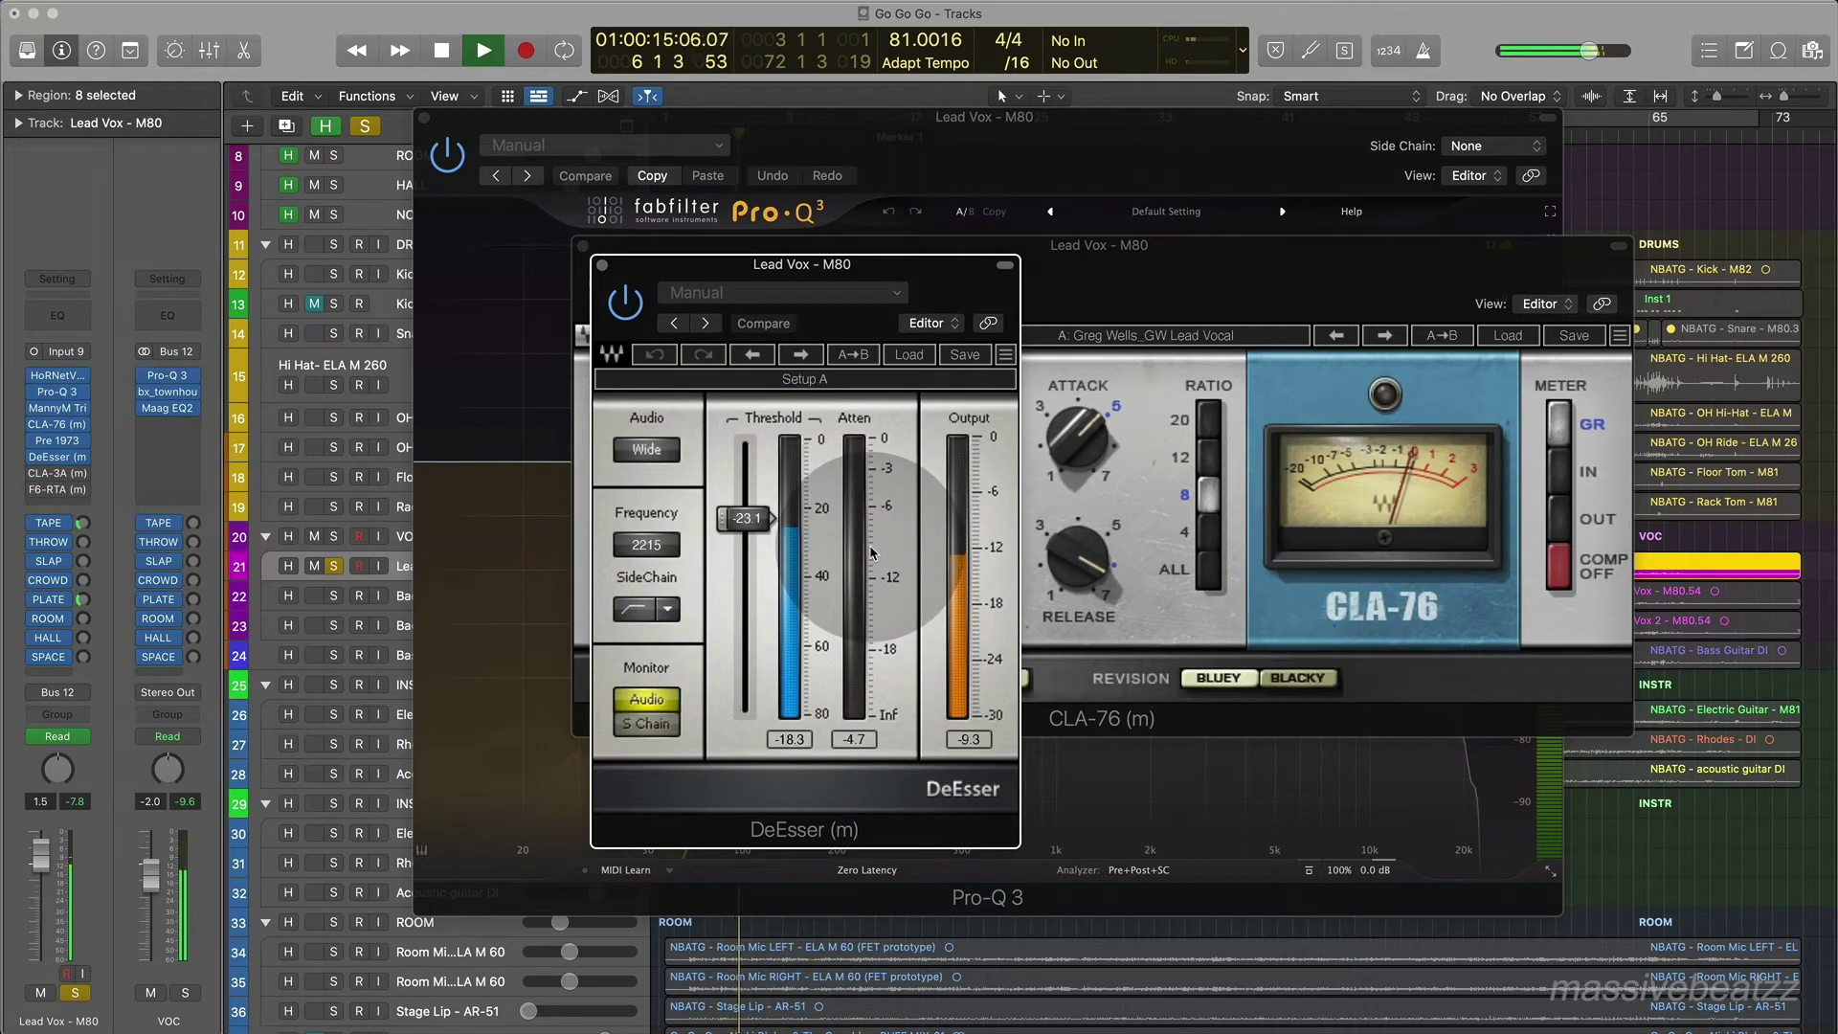
pyautogui.moveTo(1116, 156); pyautogui.dragTo(1749, 74)
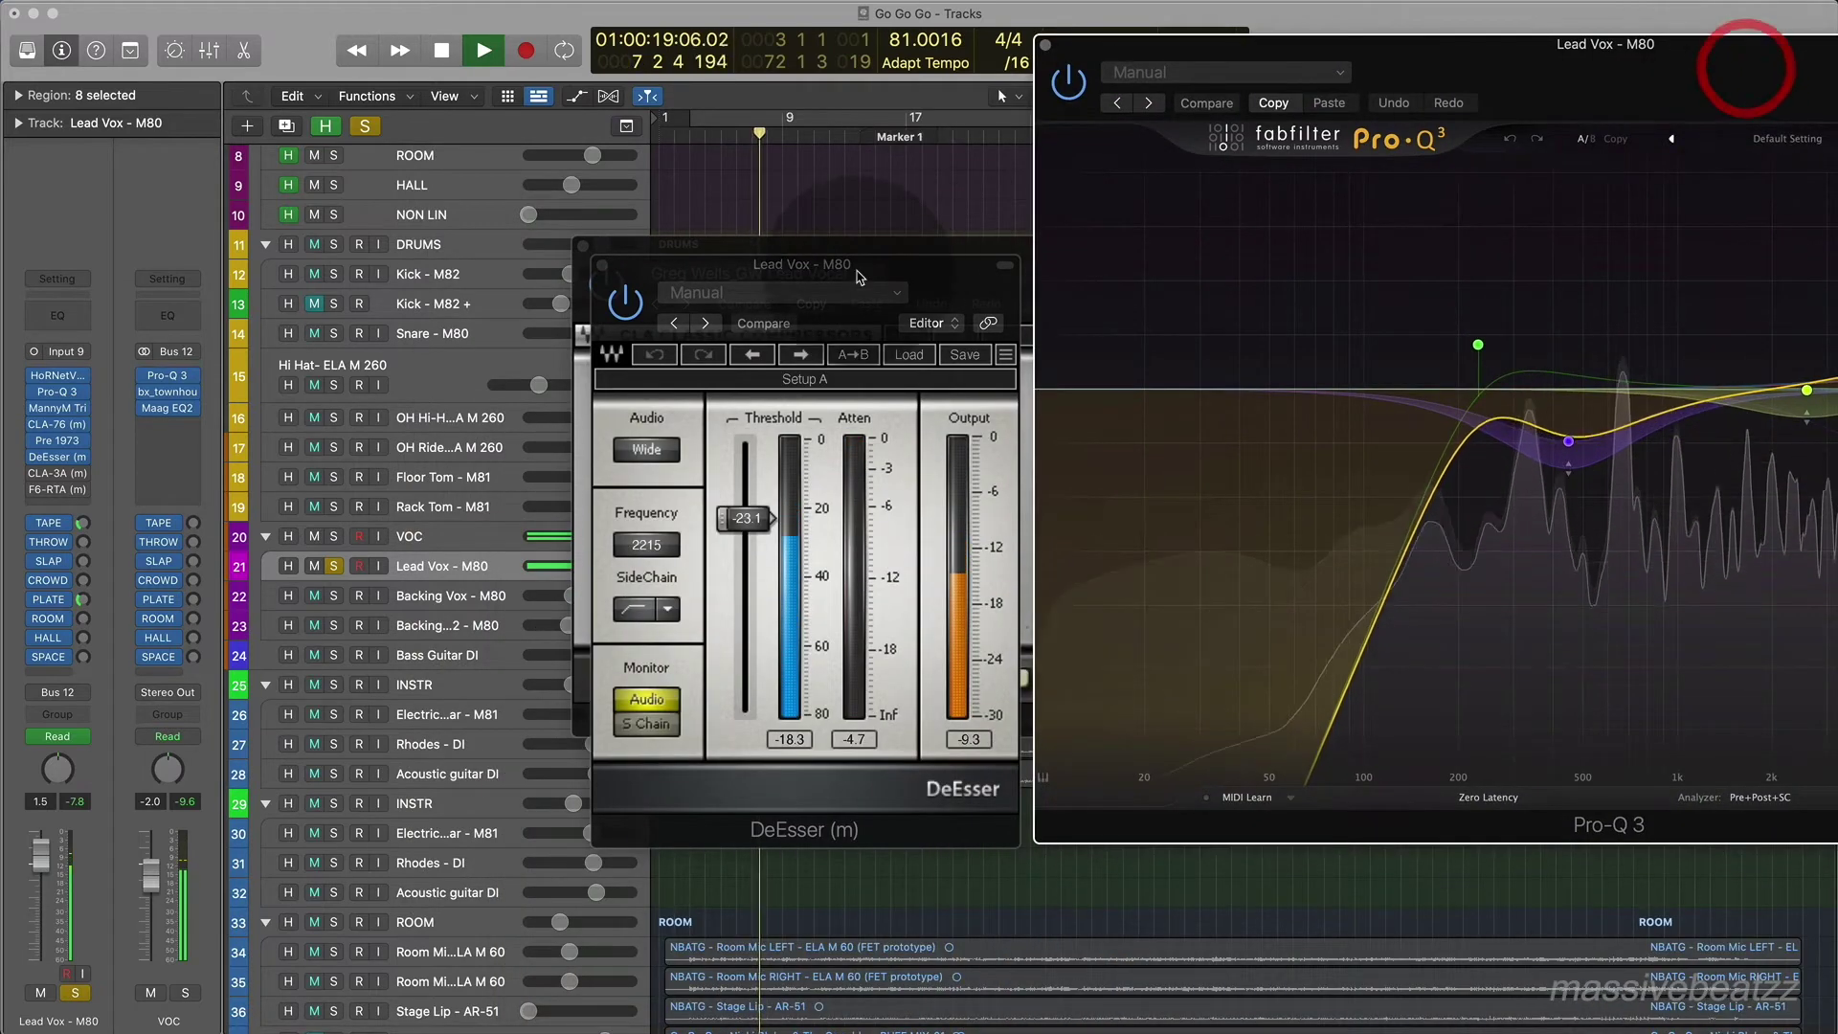
pyautogui.moveTo(877, 273); pyautogui.dragTo(621, 239)
pyautogui.press('space')
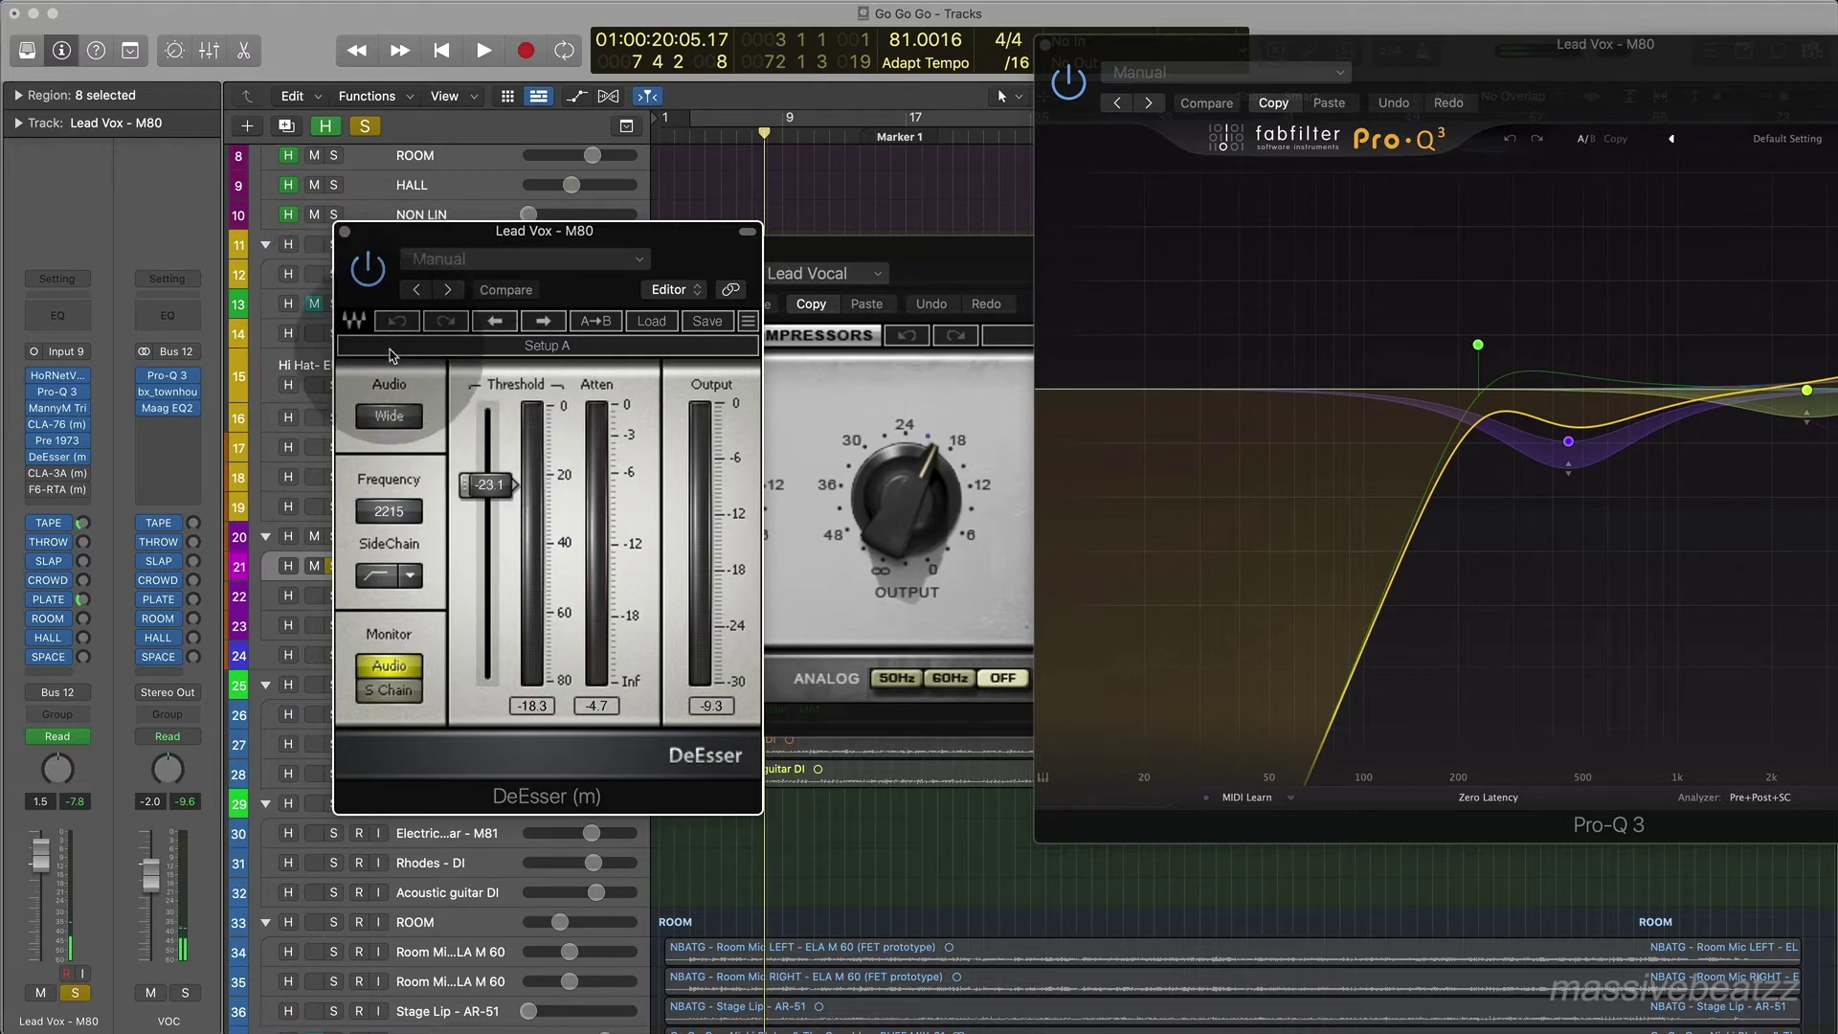
# Open and enable the CLA-3A on Lead Vox - M80, and compare the vocal with it bypassed and active.
pyautogui.click(57, 474)
pyautogui.press('space')
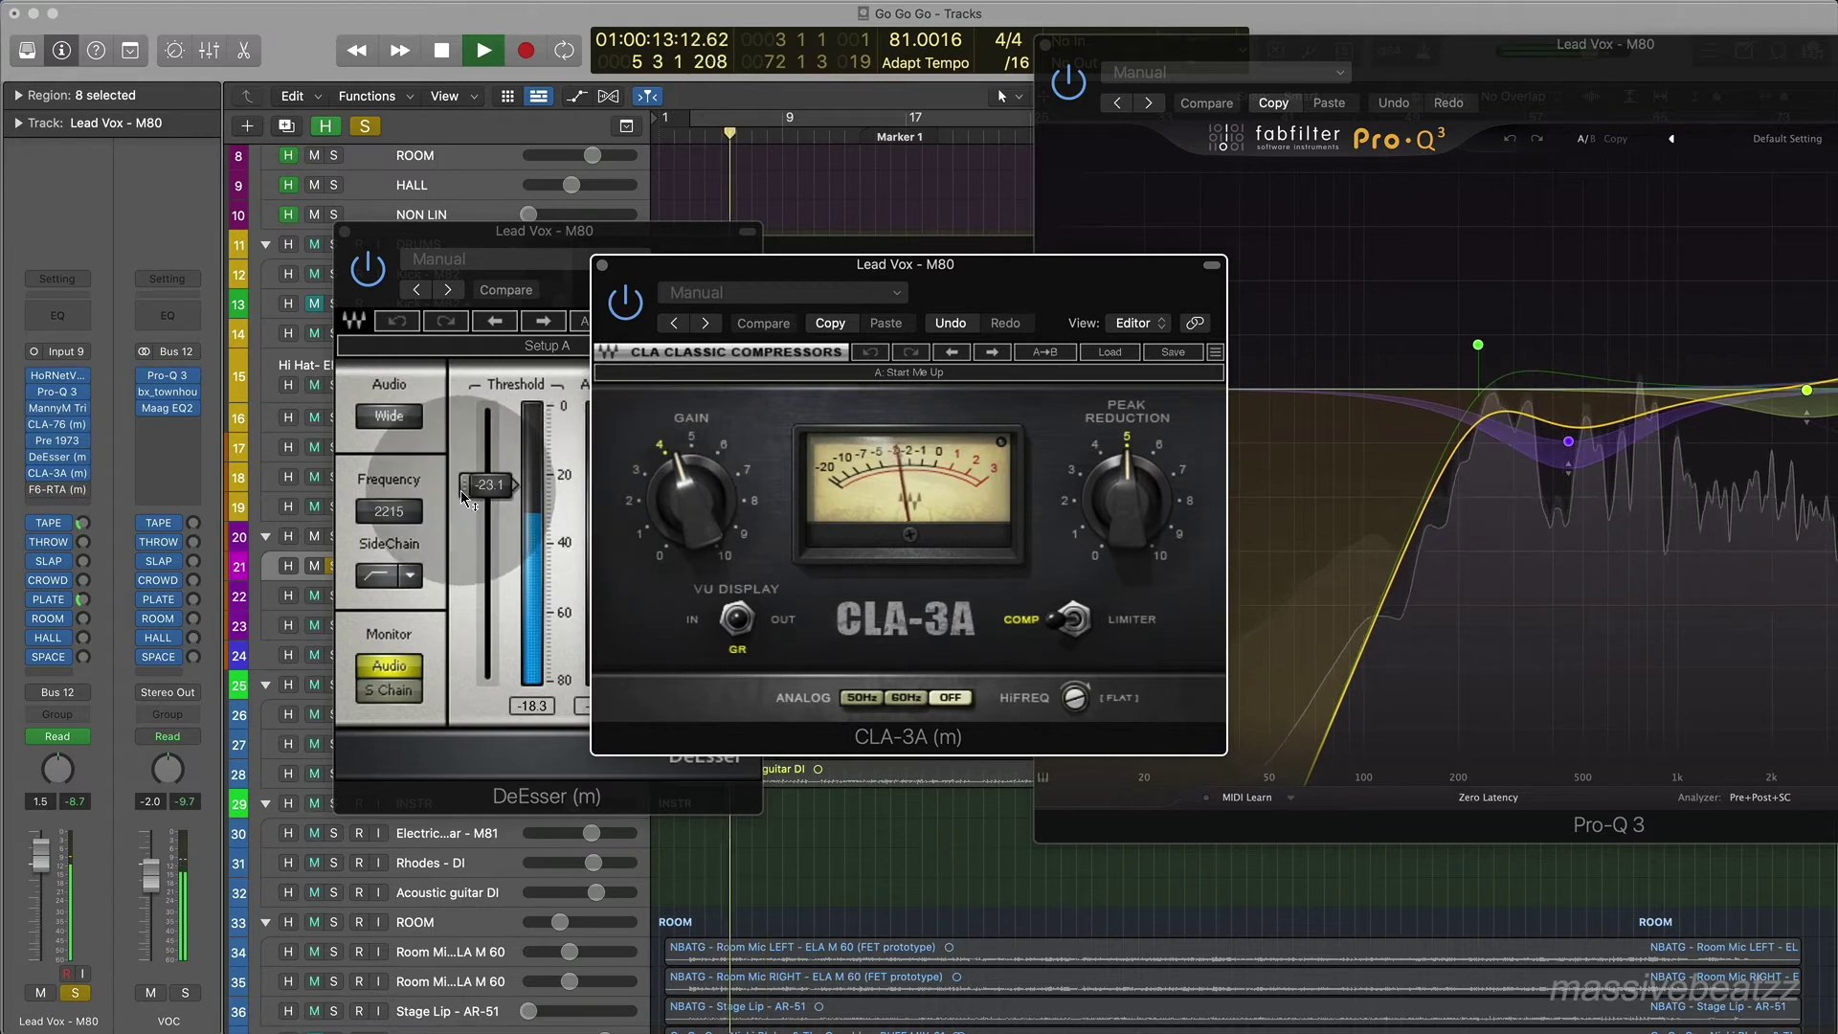
pyautogui.click(624, 316)
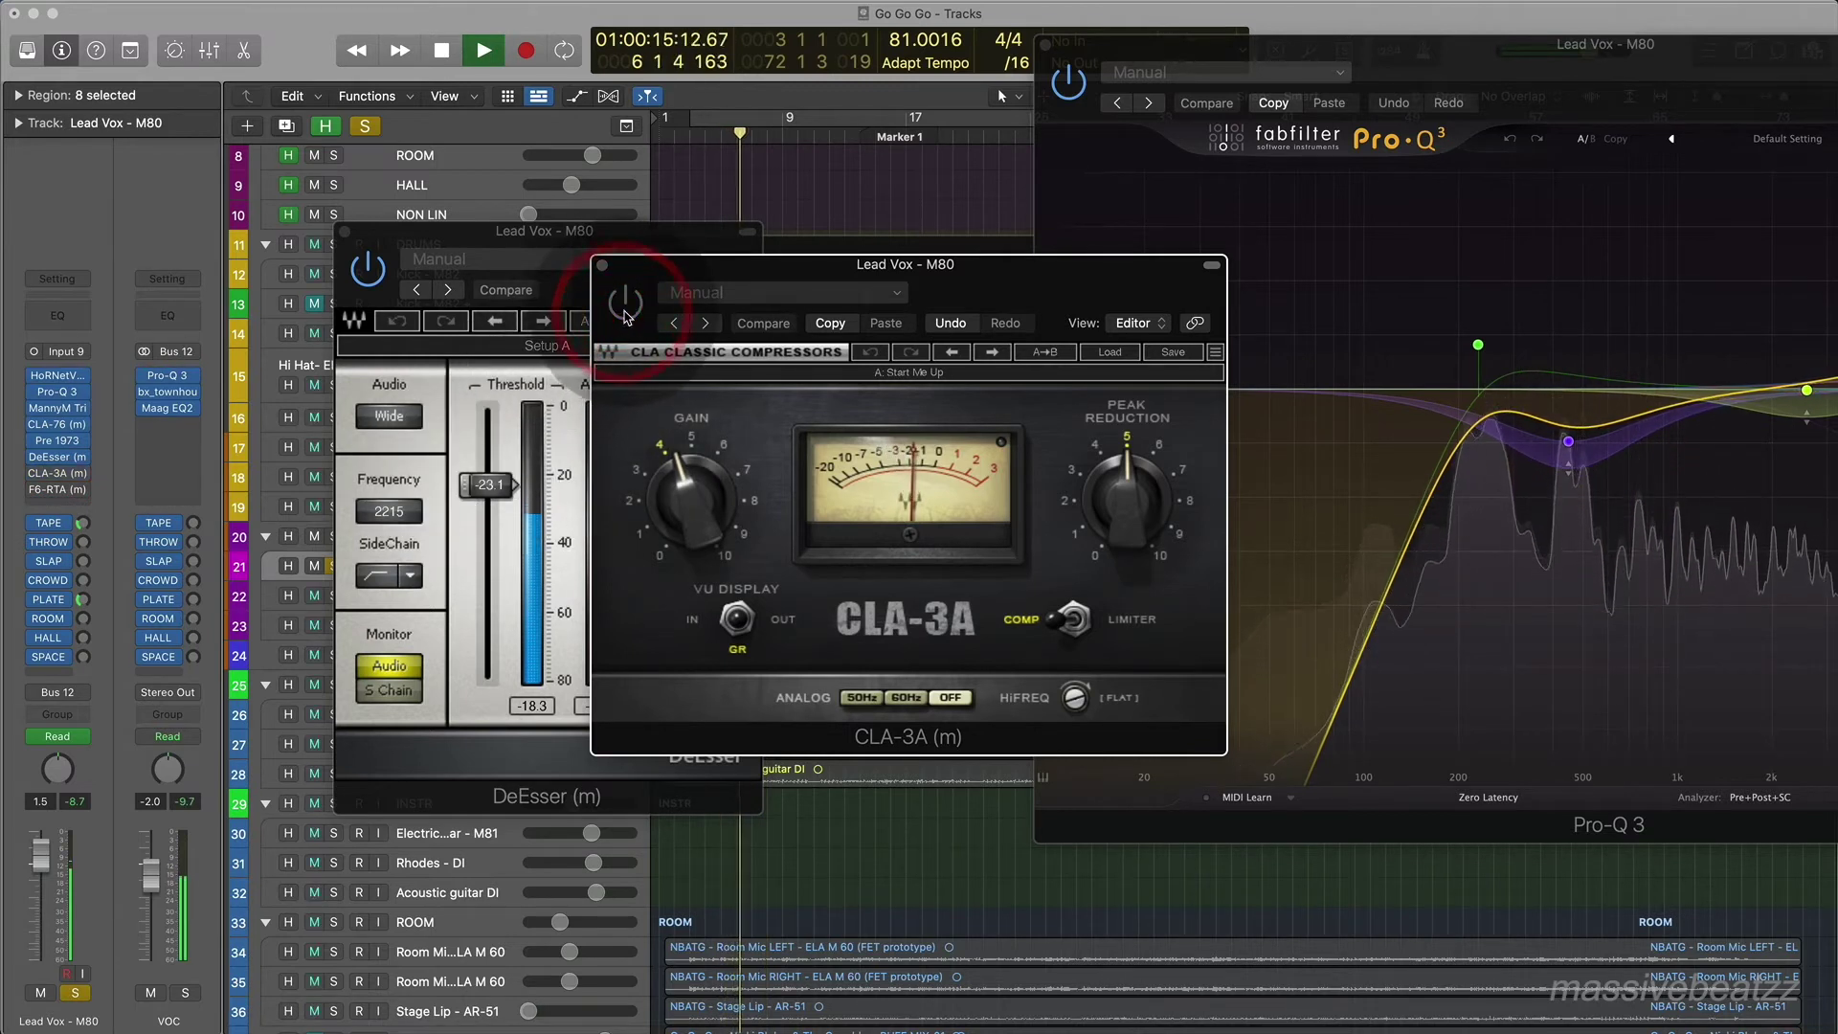
pyautogui.click(626, 306)
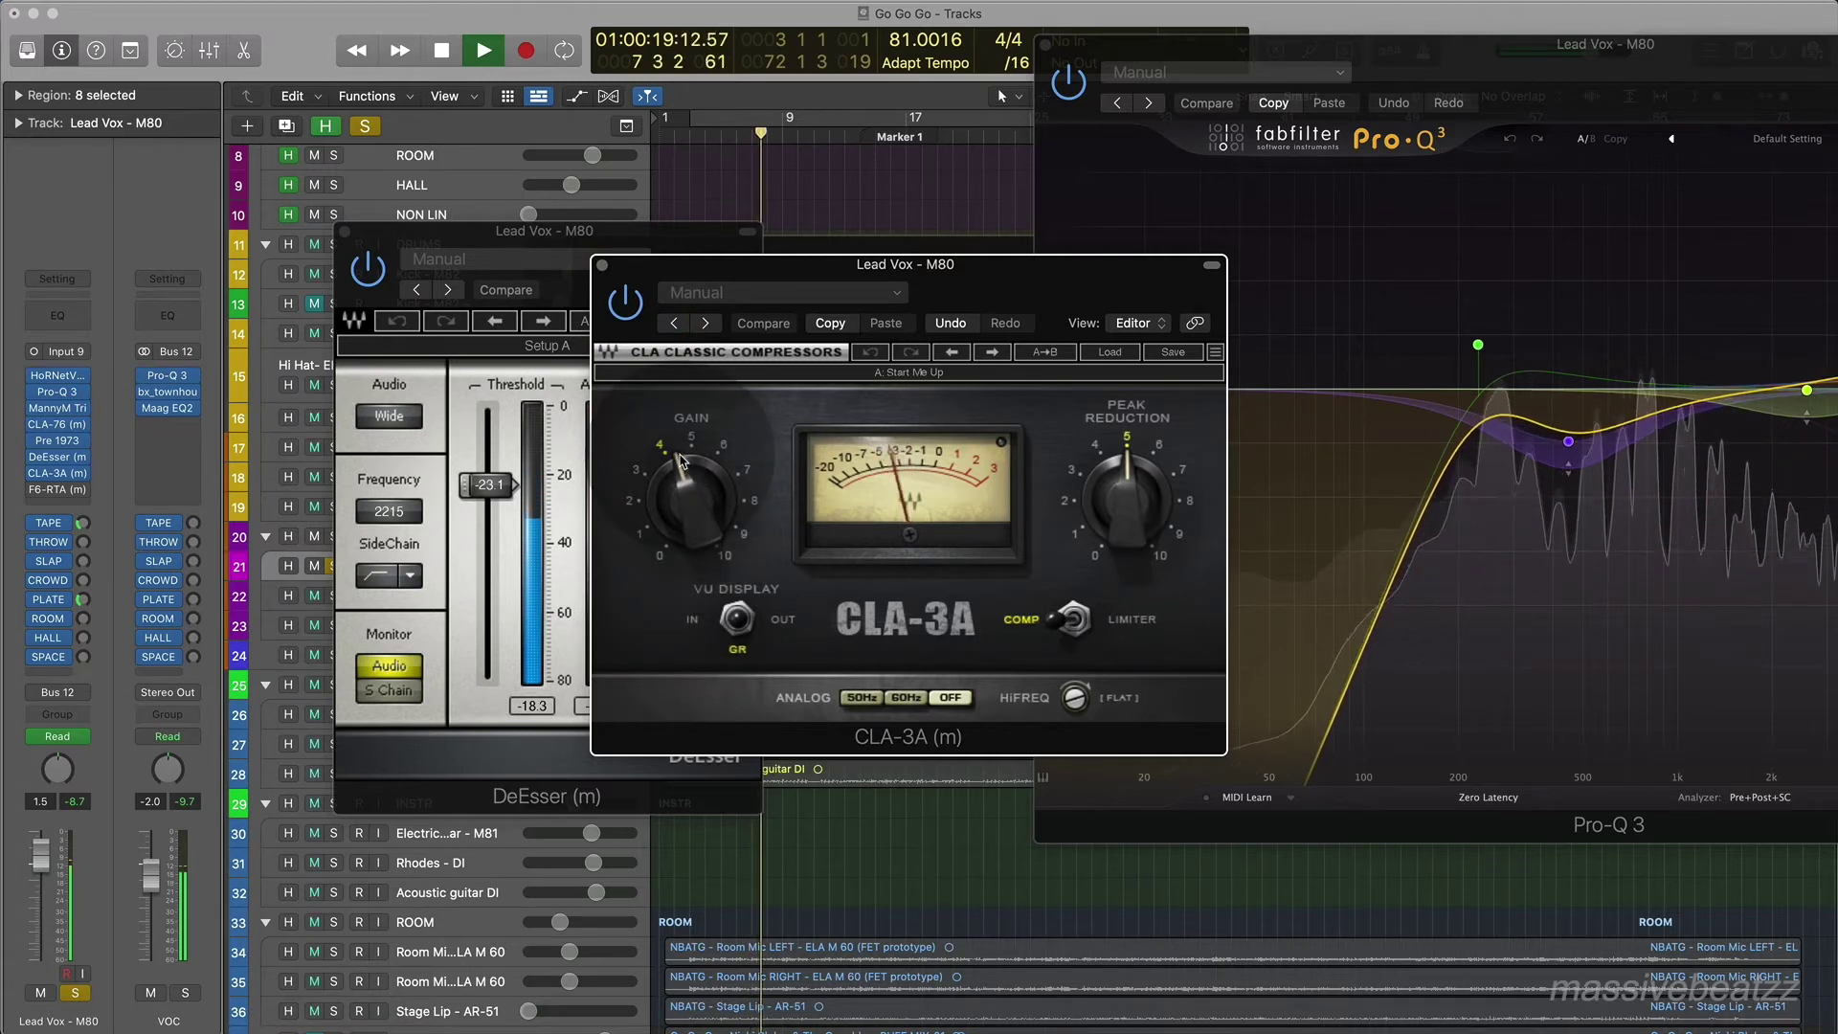
pyautogui.press('space')
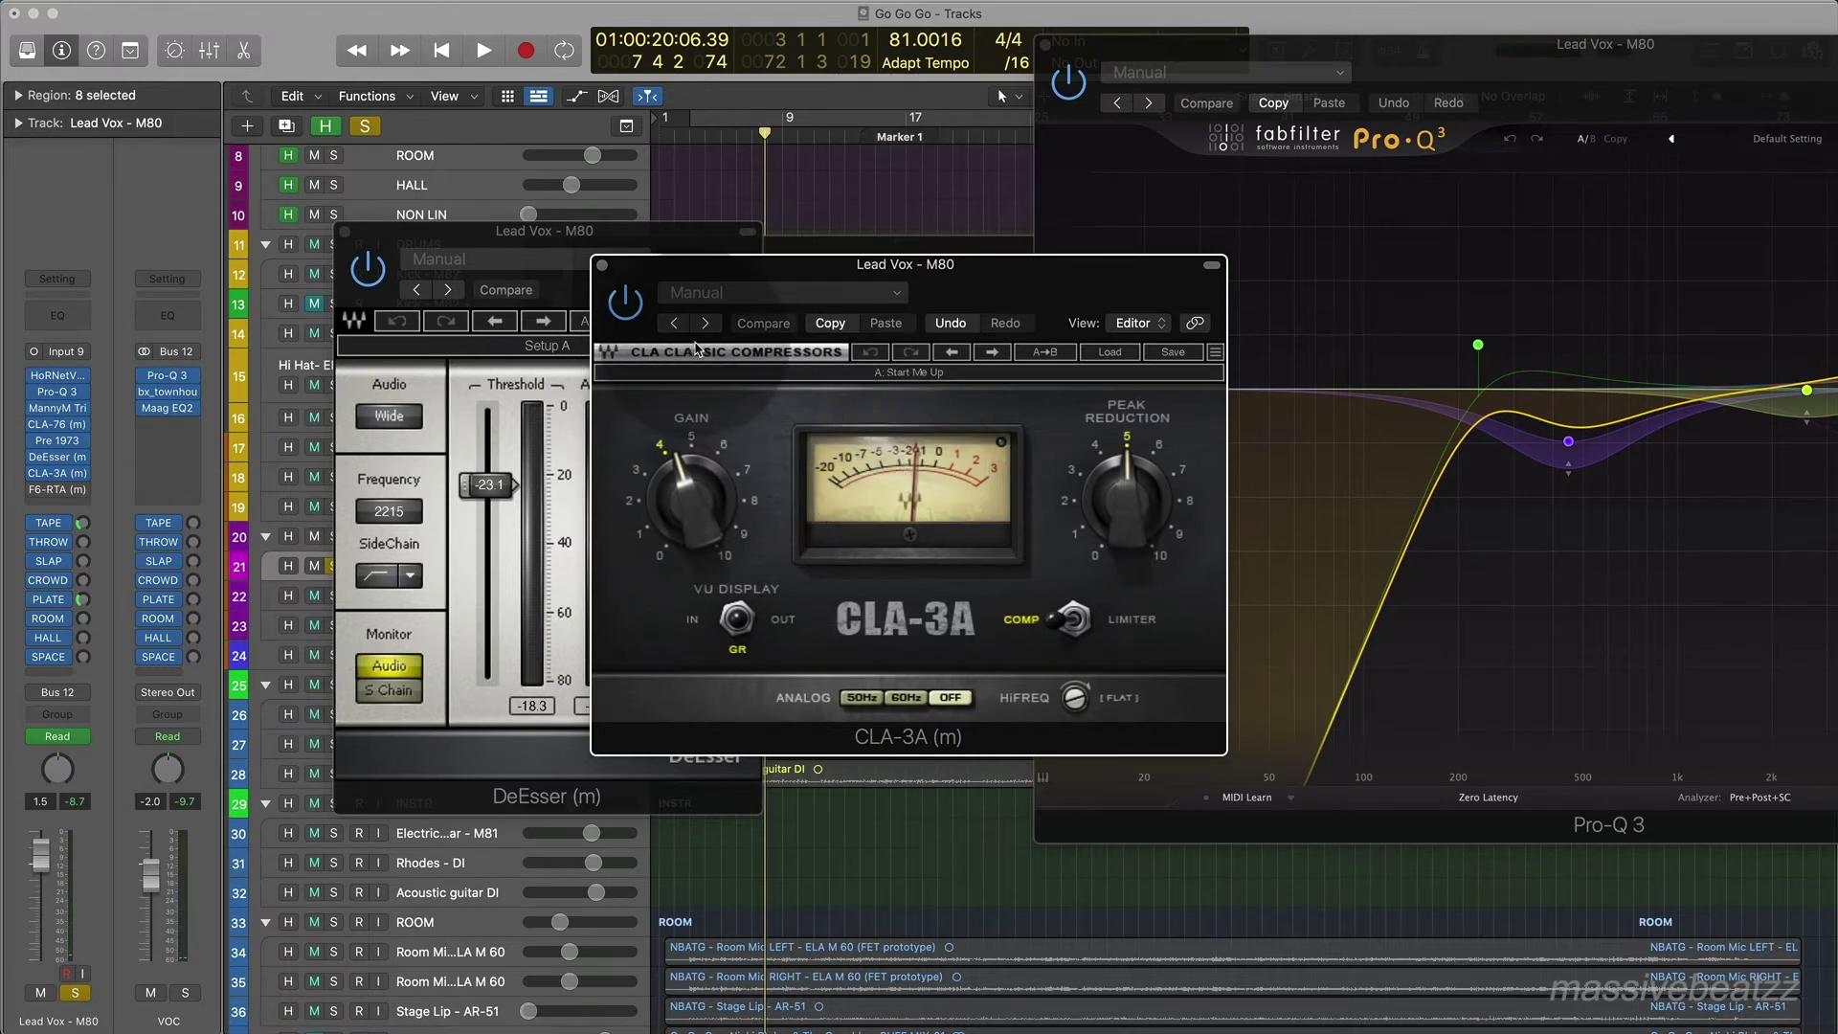
pyautogui.press('space')
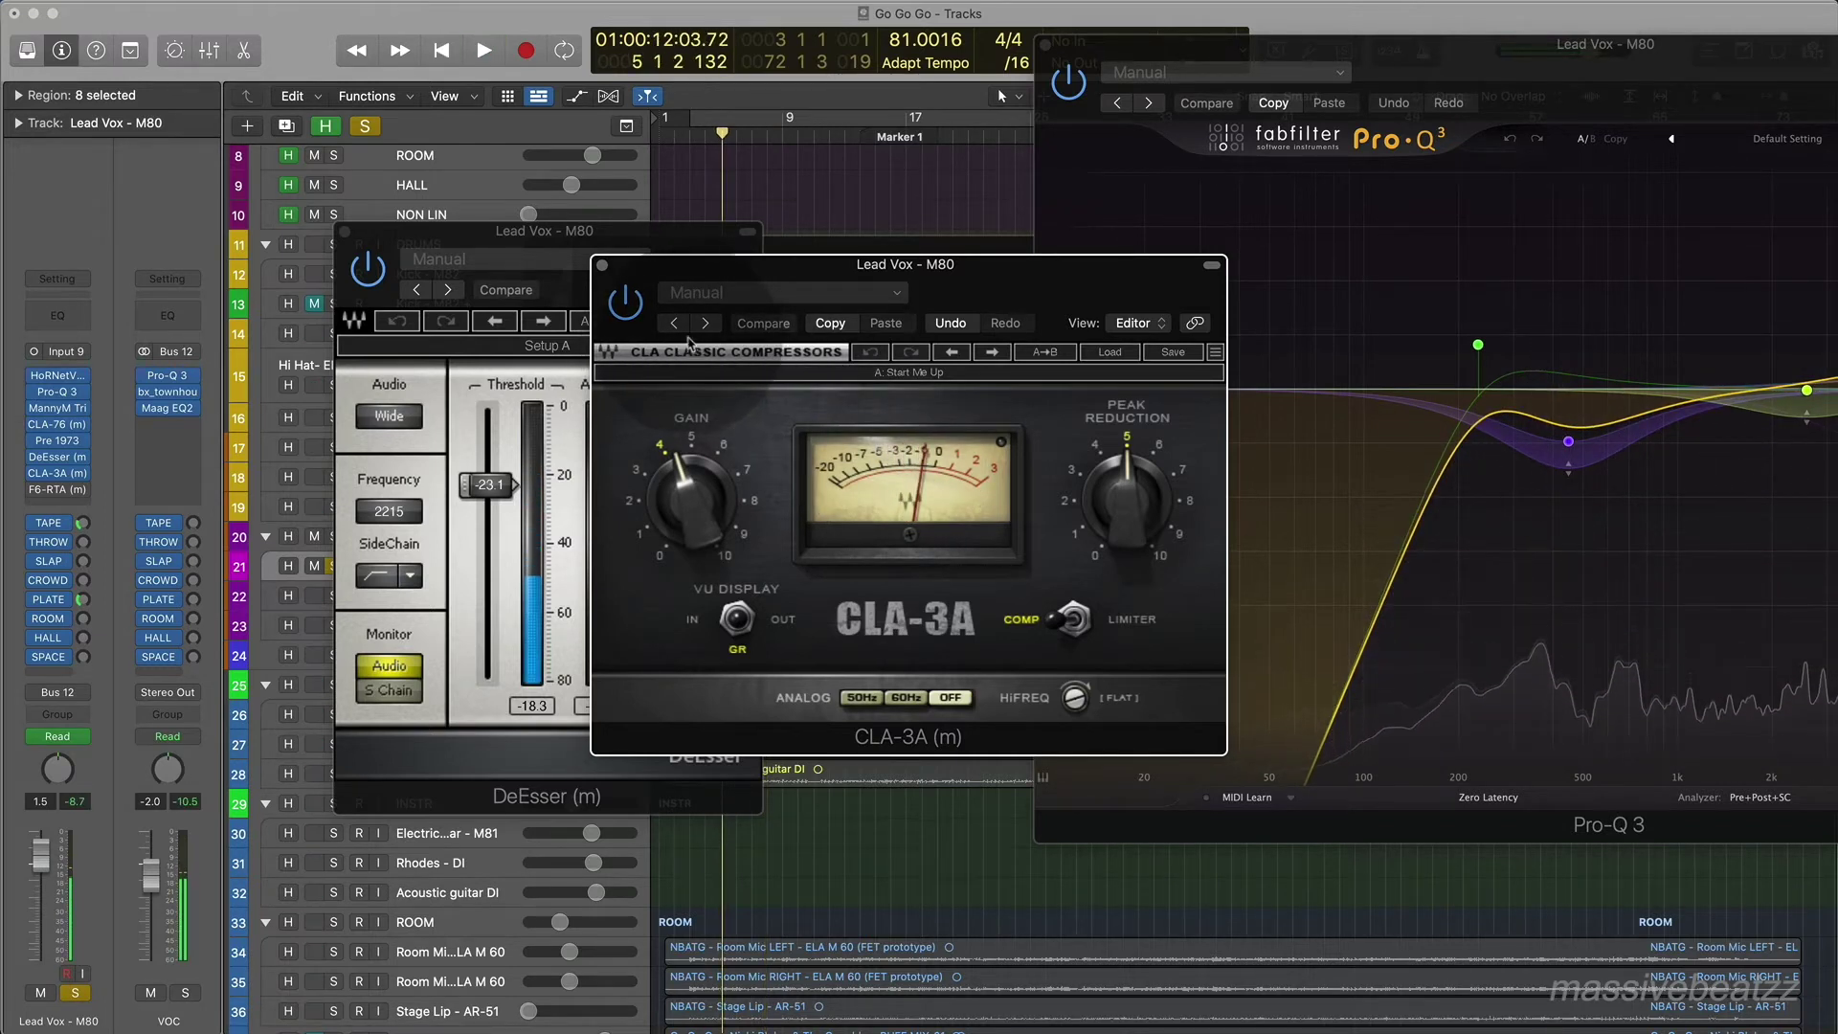
# Enable F6-RTA on Lead Vox - M80 during vocal playback, then open its window and move it to show the band controls.
pyautogui.press('space')
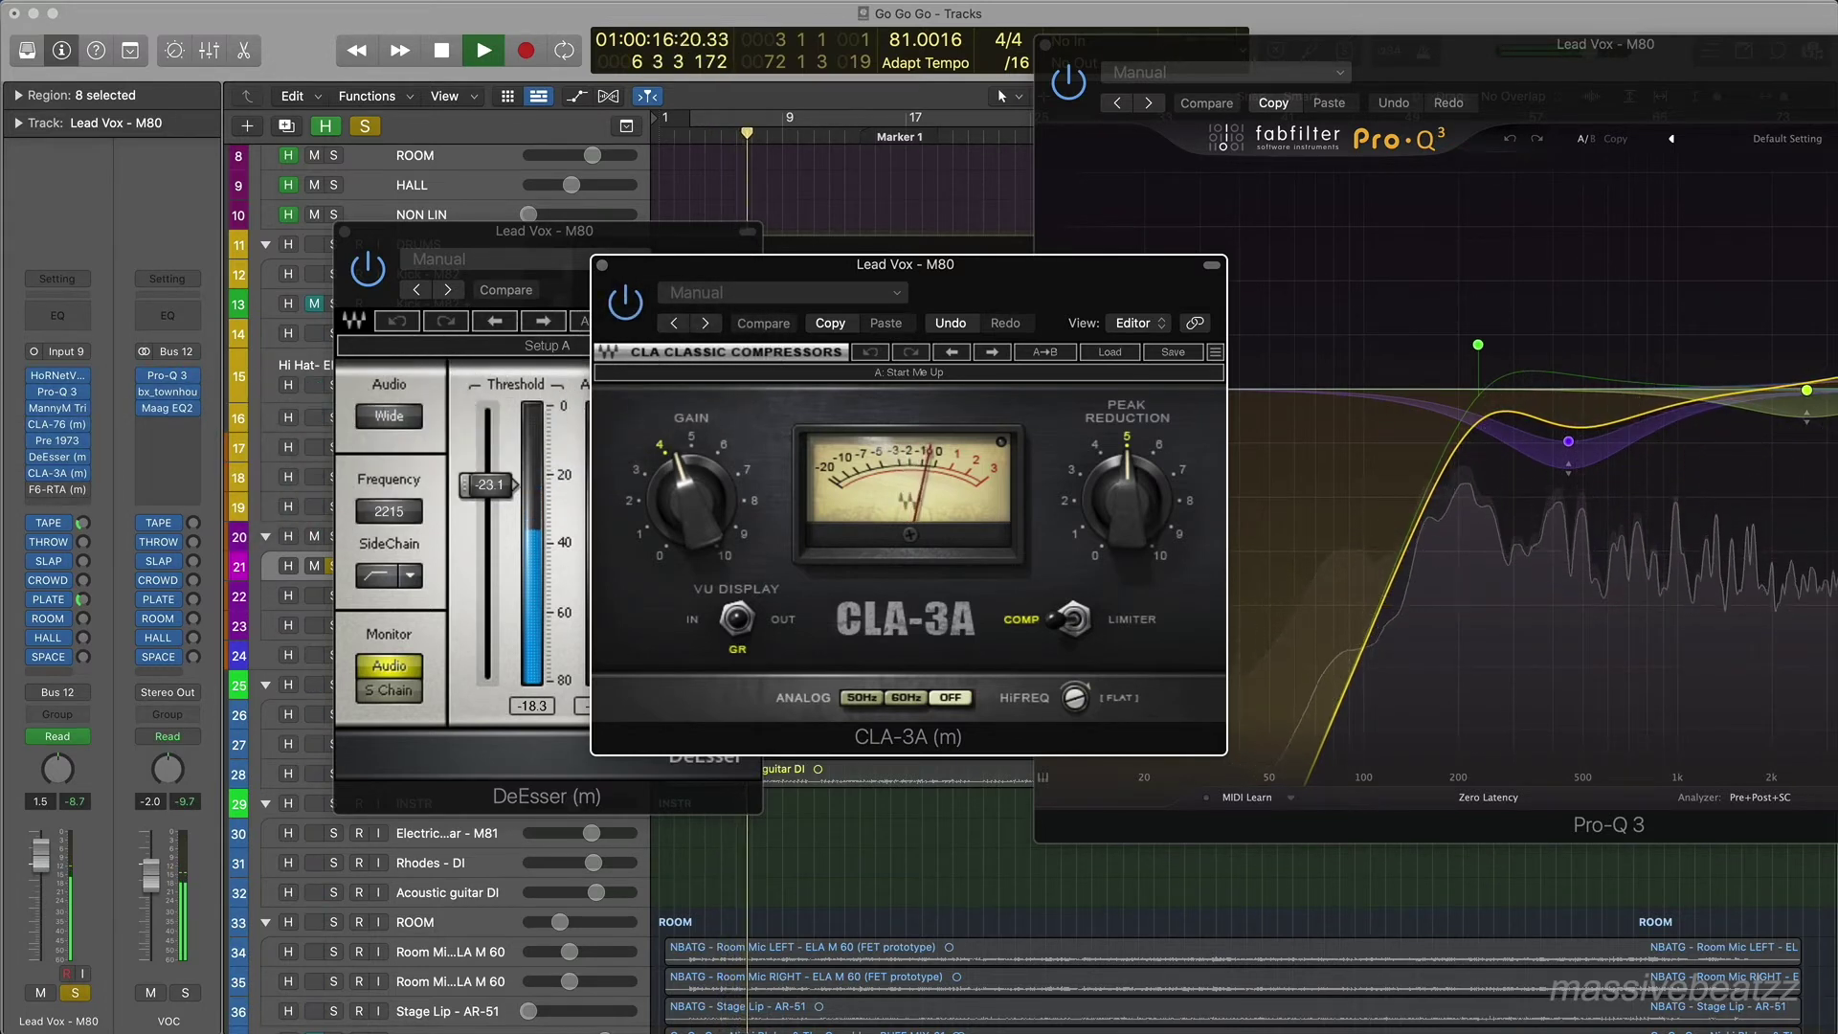
pyautogui.click(34, 490)
pyautogui.press('space')
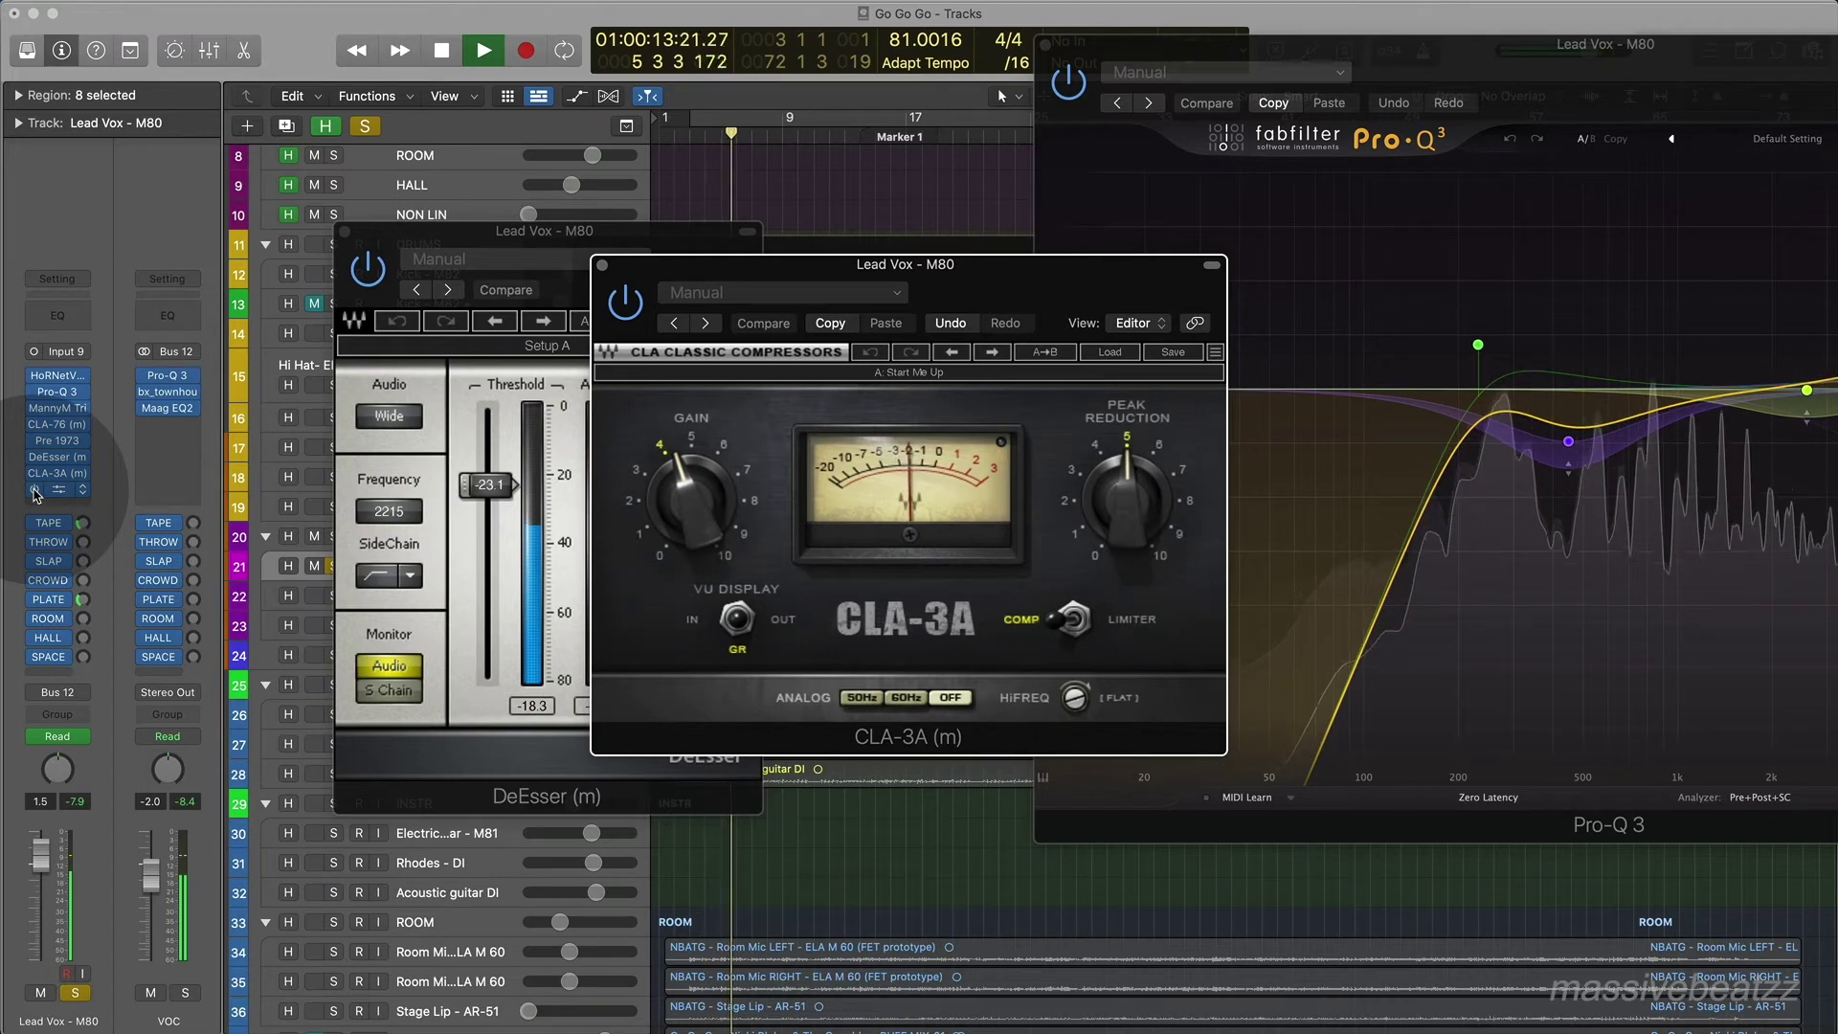
pyautogui.click(59, 492)
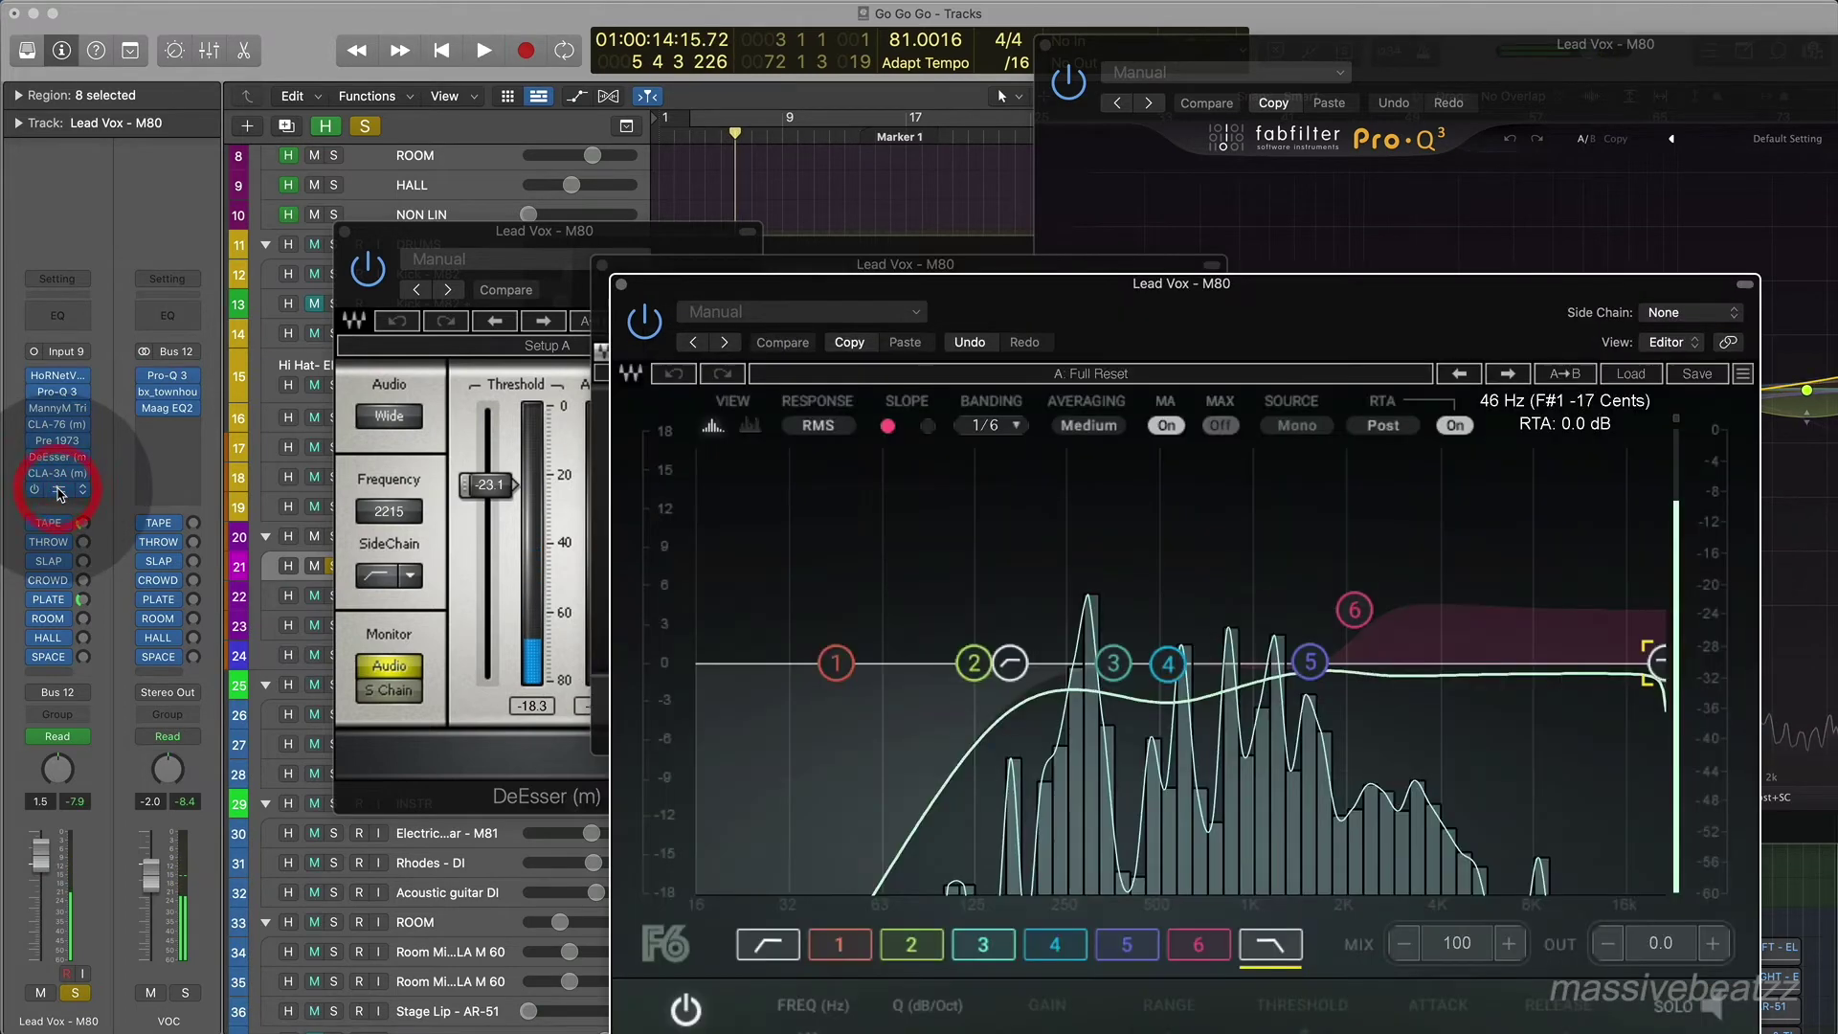
pyautogui.moveTo(1319, 303); pyautogui.dragTo(858, 167)
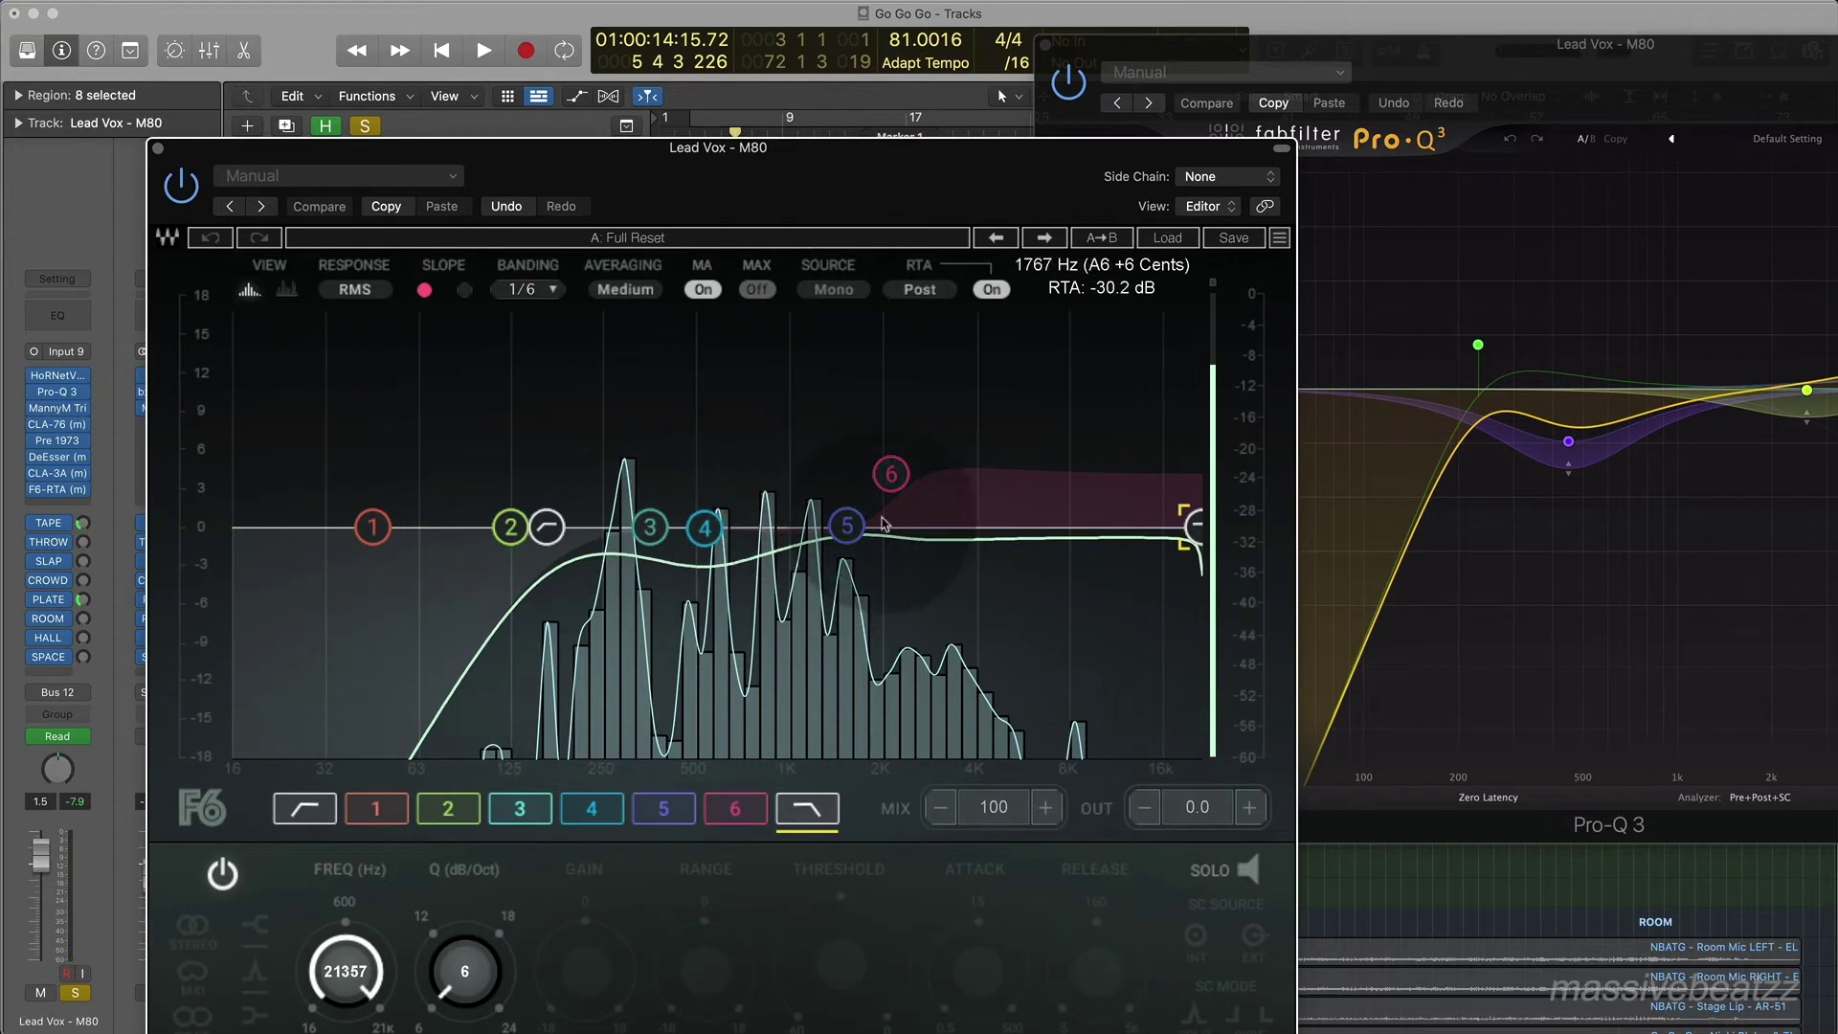
# Select band 6 in F6-RTA and set its attack to 3.0 while the lead vocal plays.
pyautogui.click(891, 474)
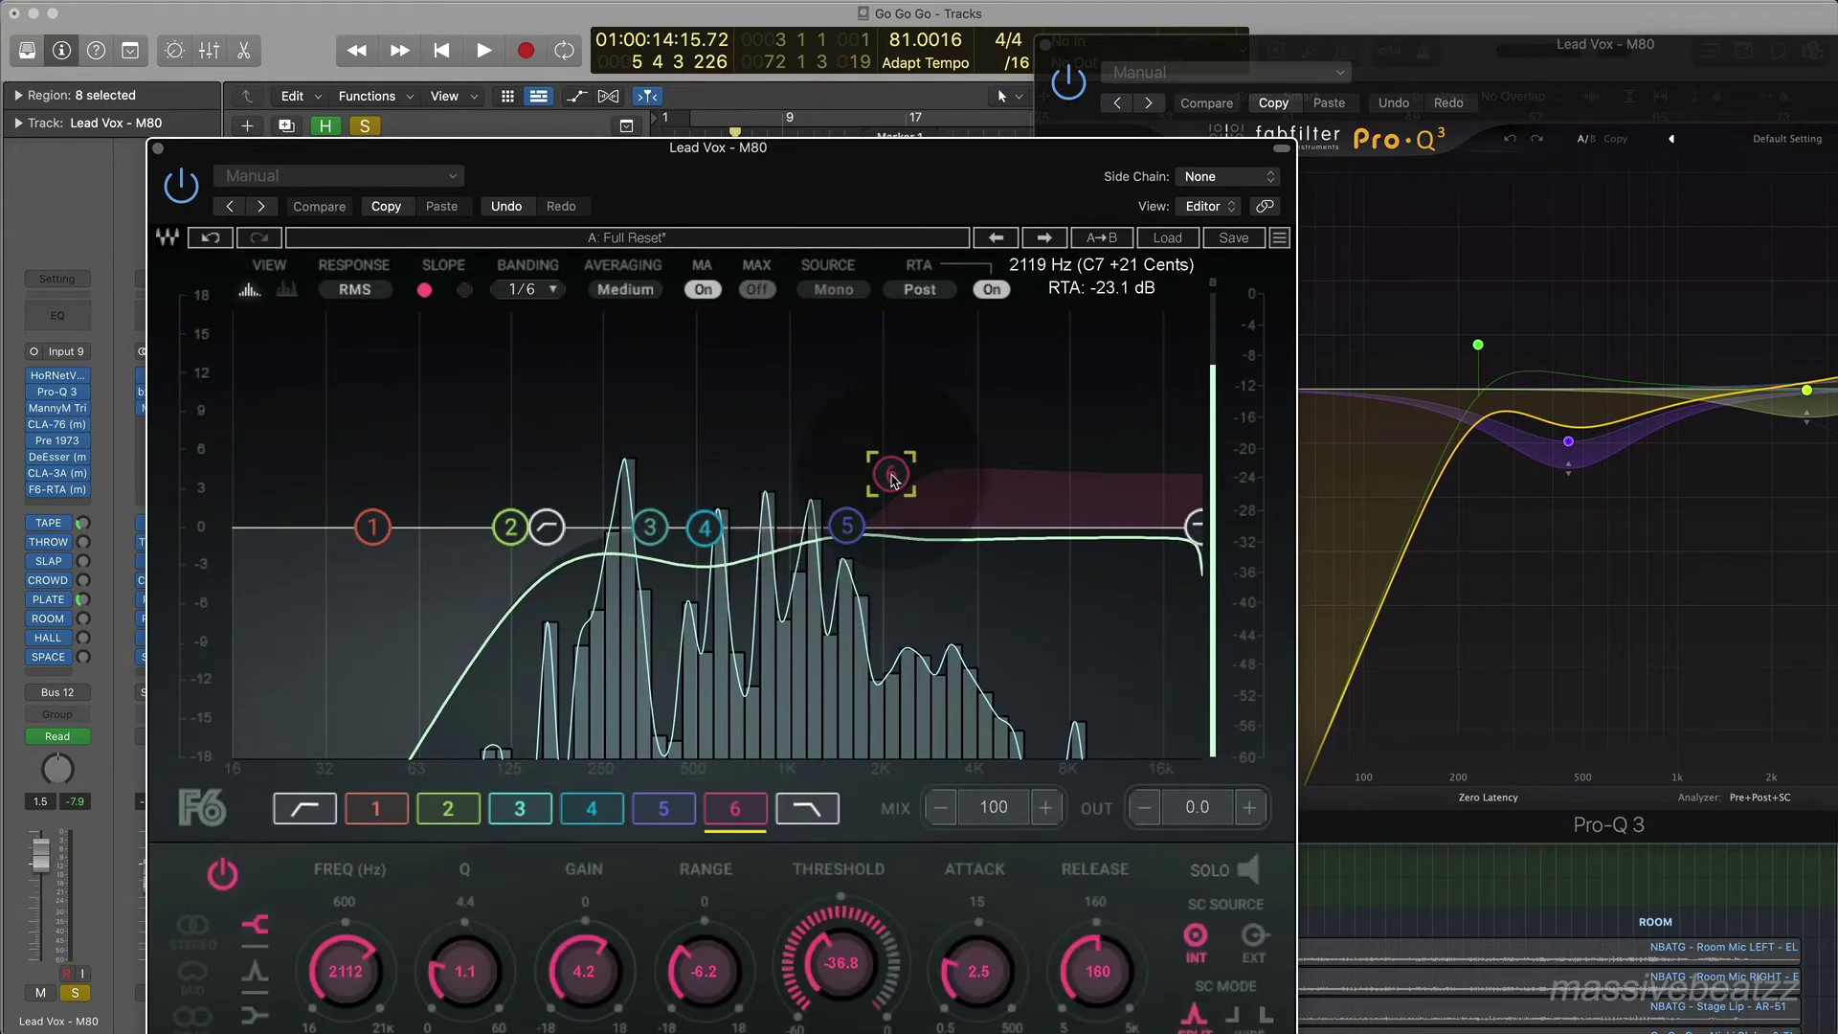
pyautogui.press('space')
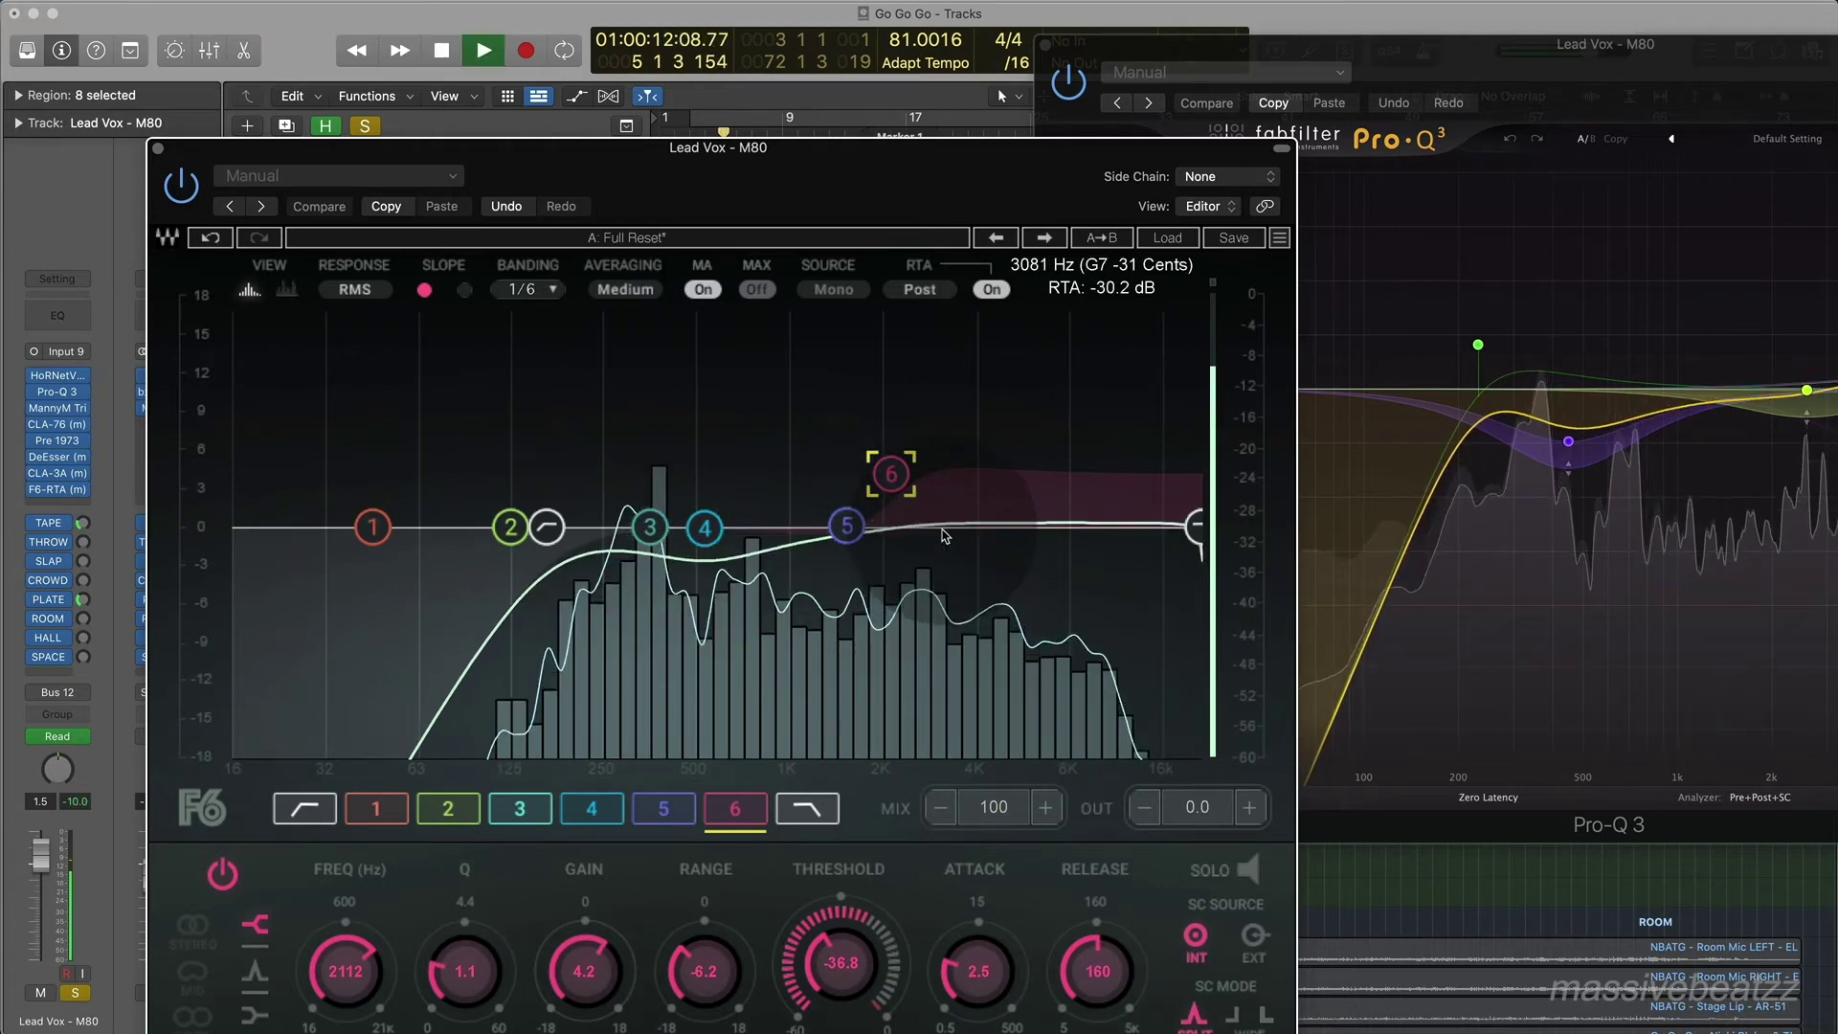
pyautogui.moveTo(978, 972); pyautogui.dragTo(977, 963)
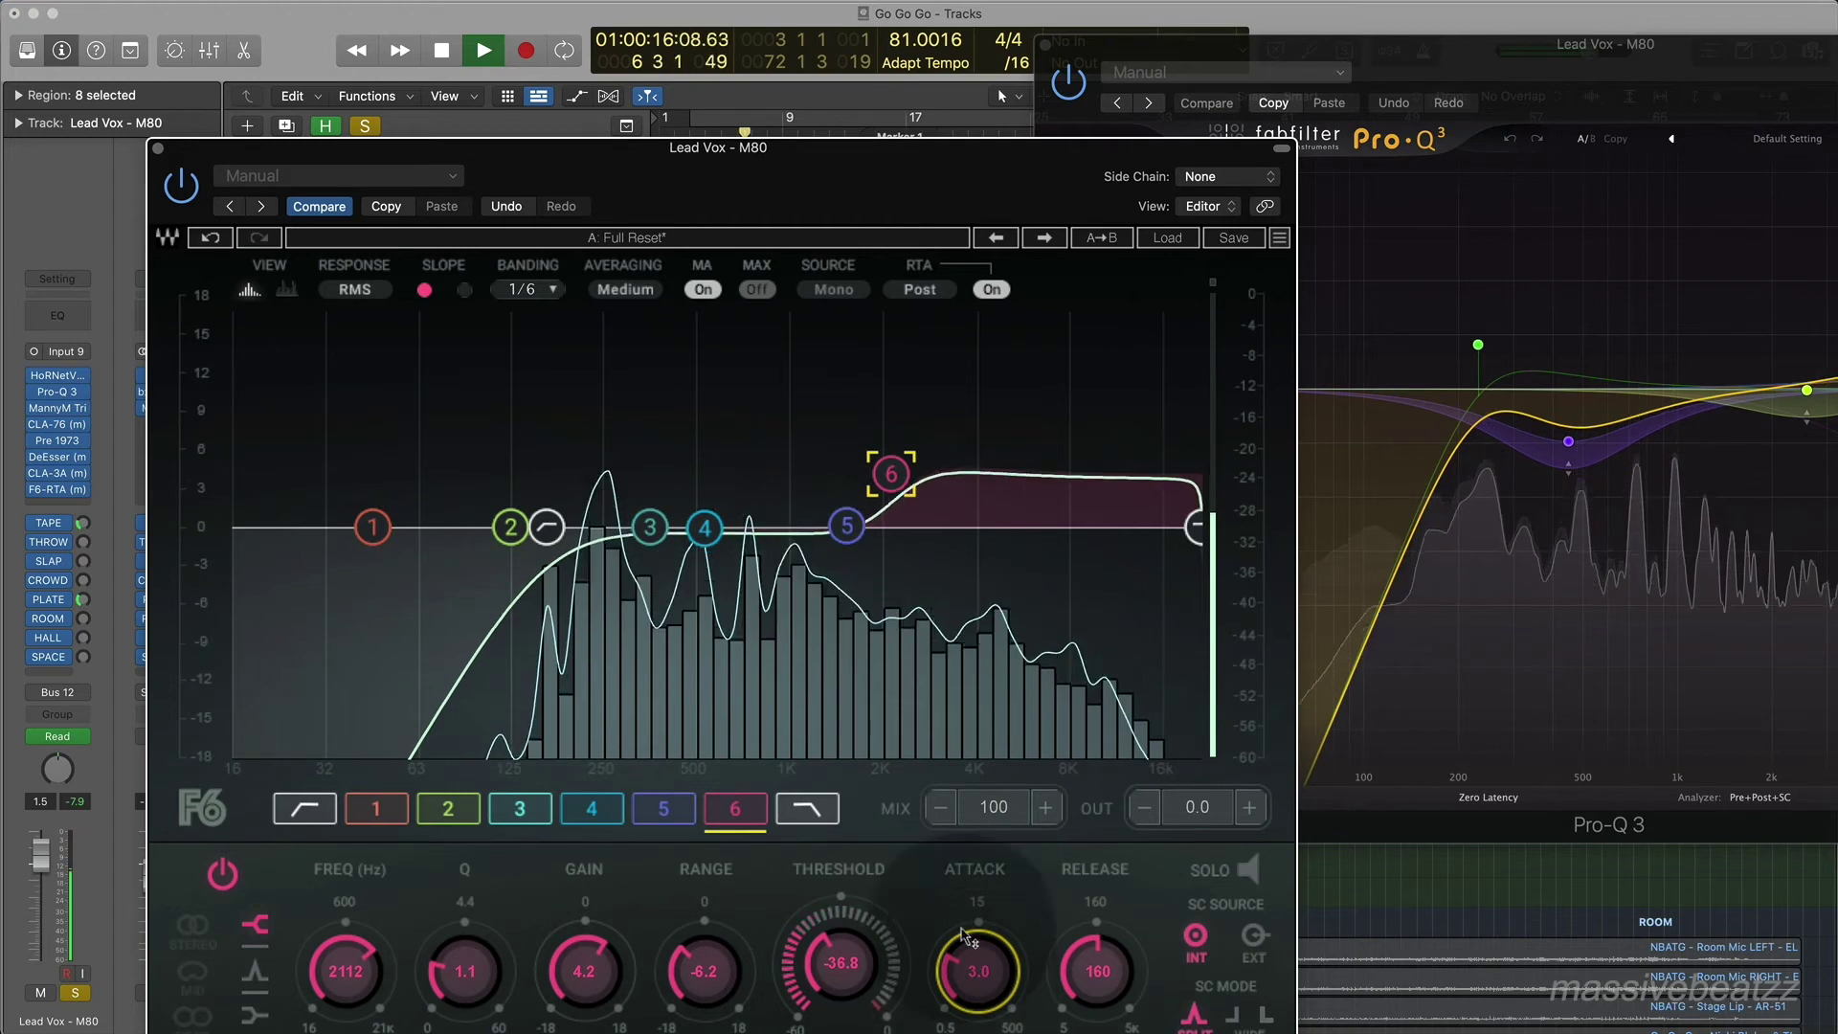
pyautogui.press('space')
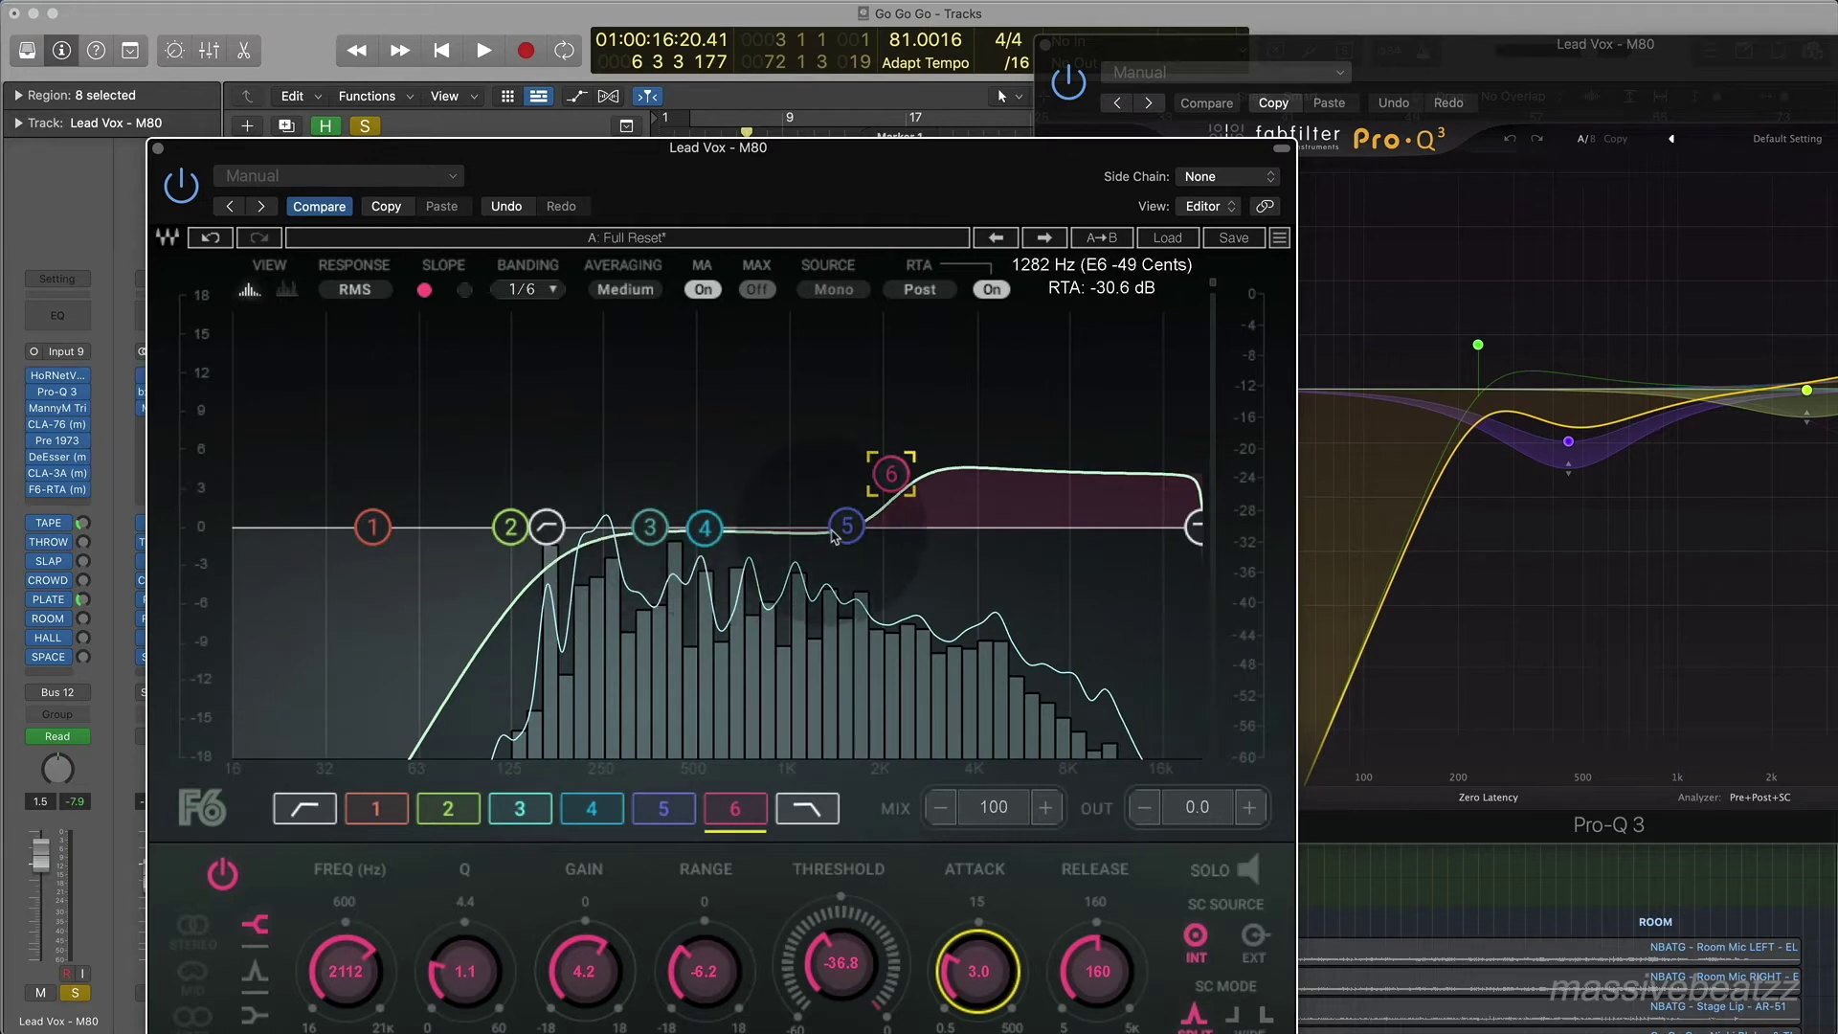
# Select band 4 in F6-RTA, audition it in the full signal and soloed, and turn its solo off.
pyautogui.click(704, 527)
pyautogui.press('space')
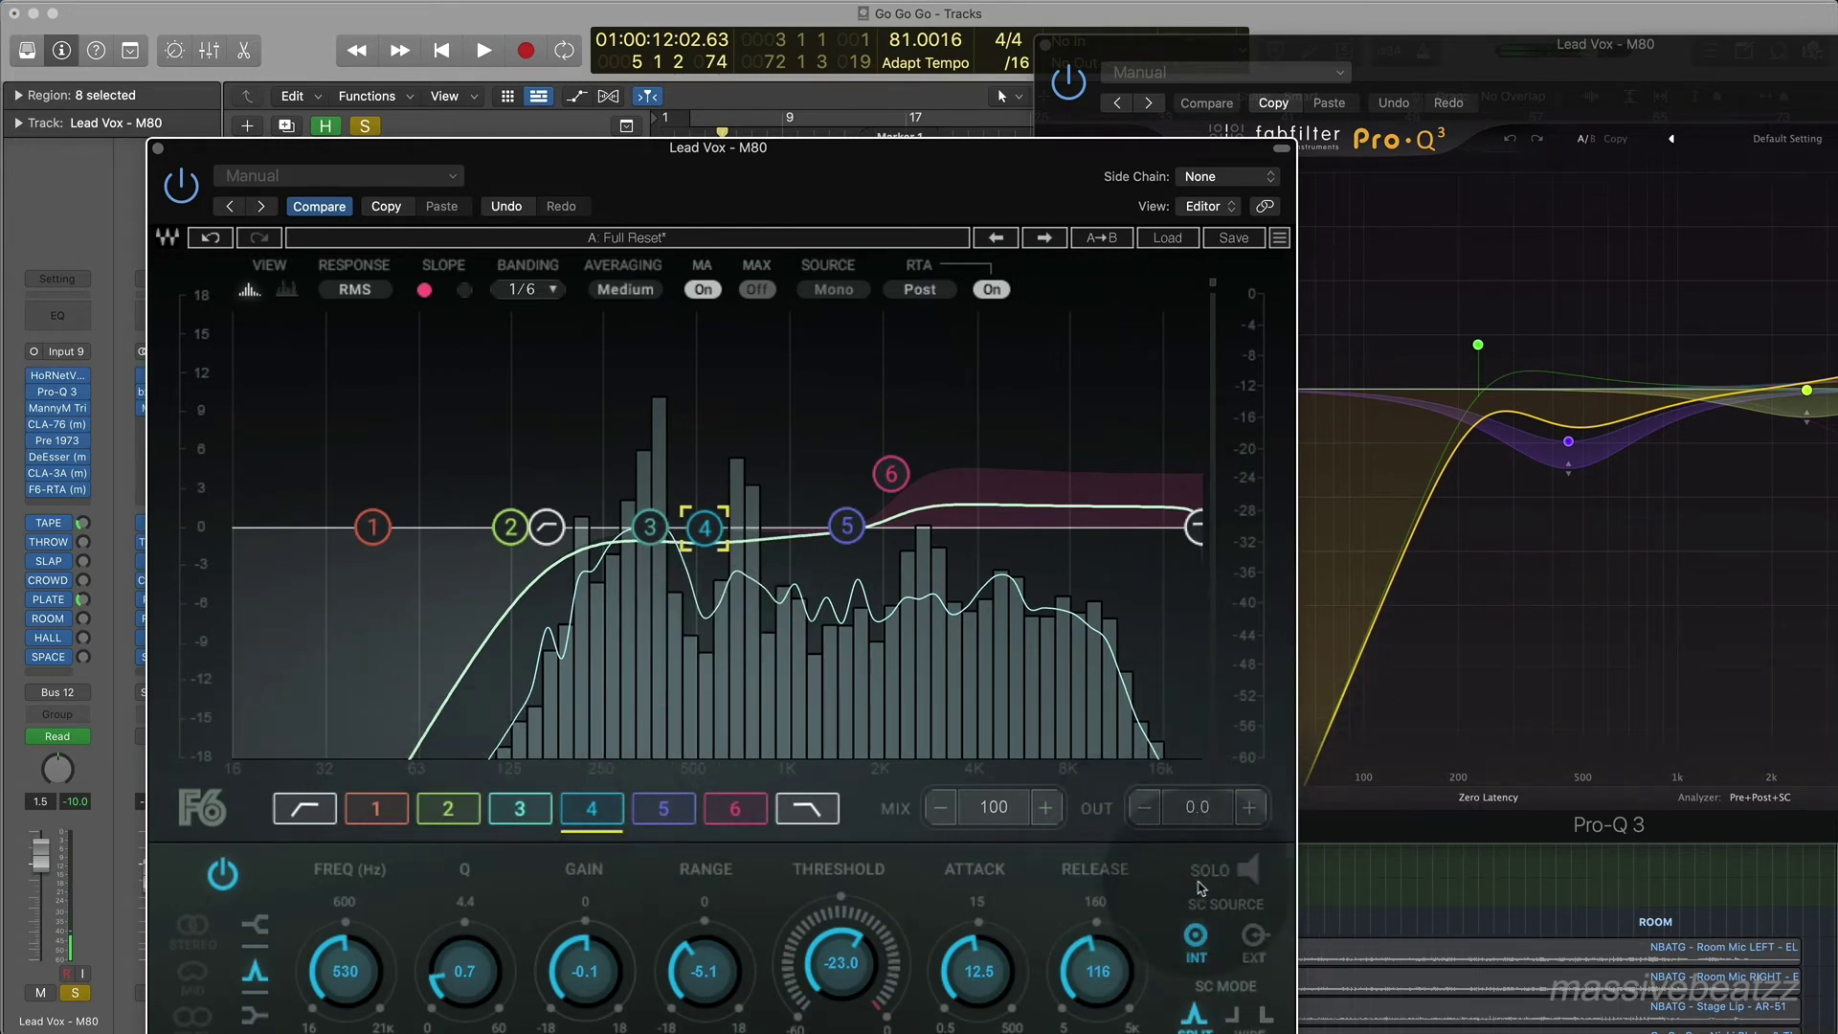
pyautogui.press('space')
pyautogui.click(1248, 871)
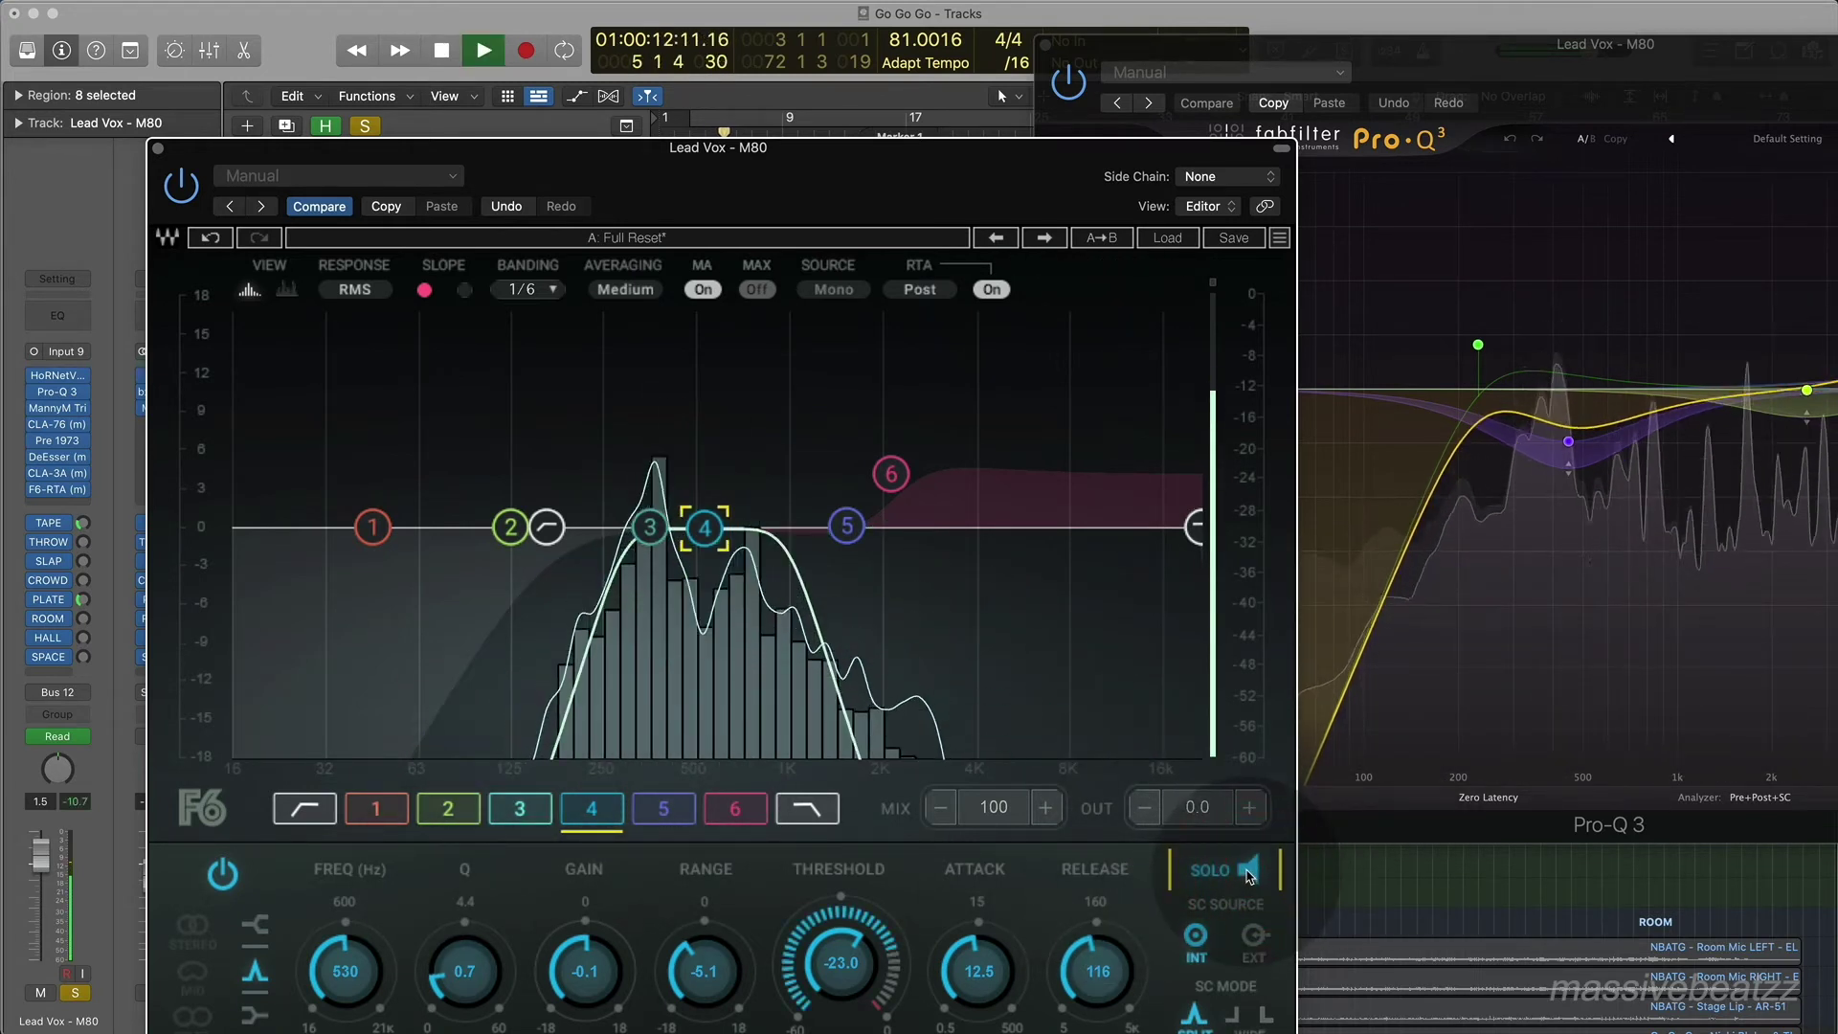
pyautogui.press('space')
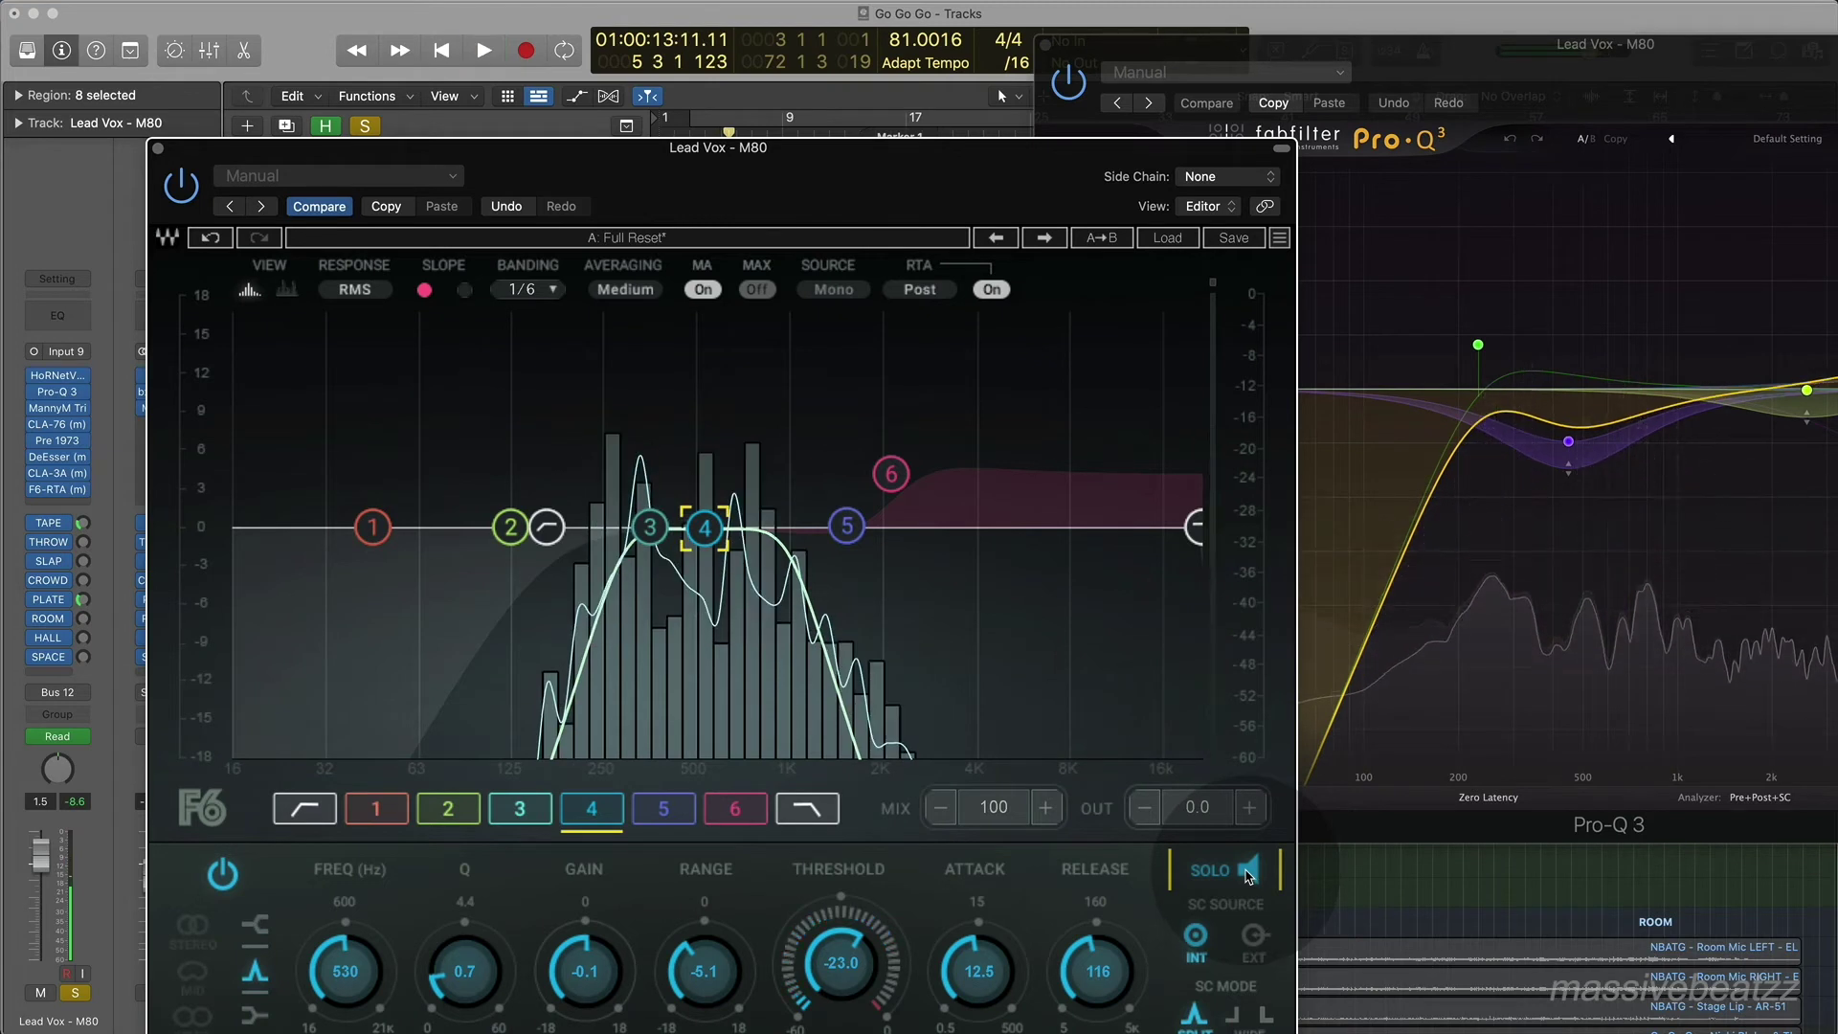
pyautogui.click(1237, 871)
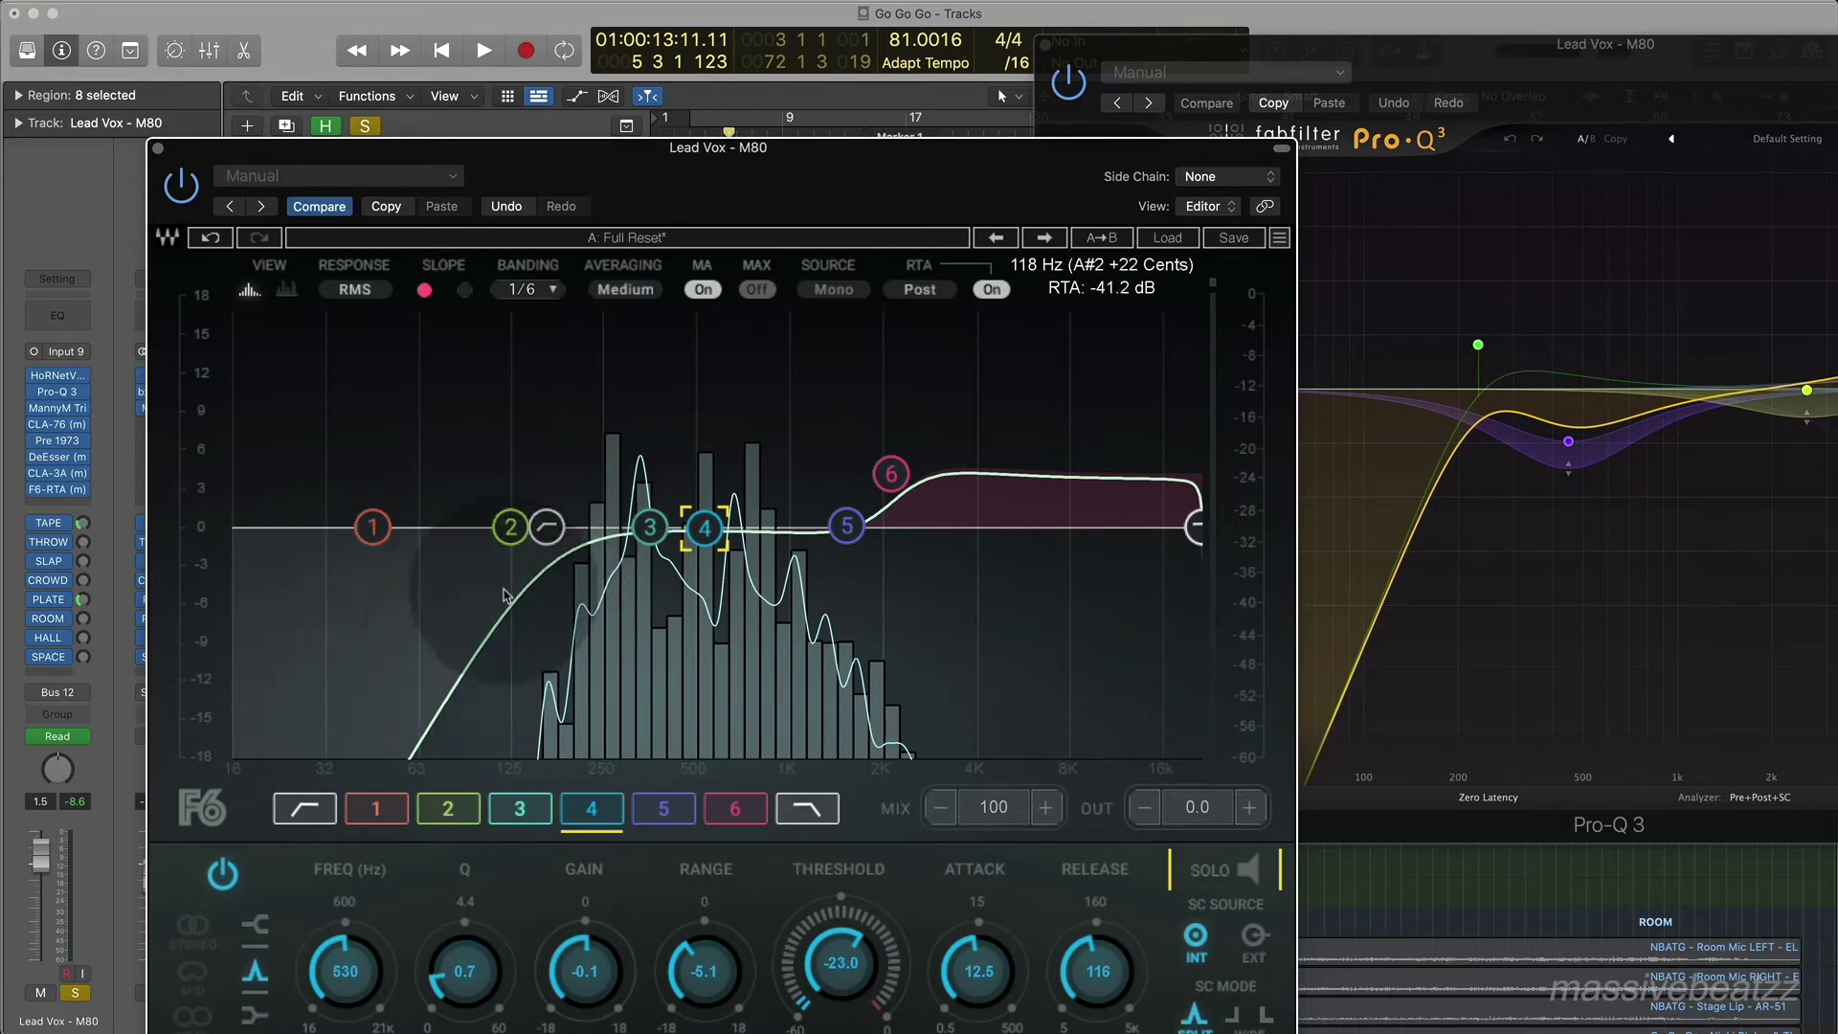
# Close the F6-RTA window, and turn off solo on Lead Vox - M80 to hear the vocal in the full mix.
pyautogui.click(160, 150)
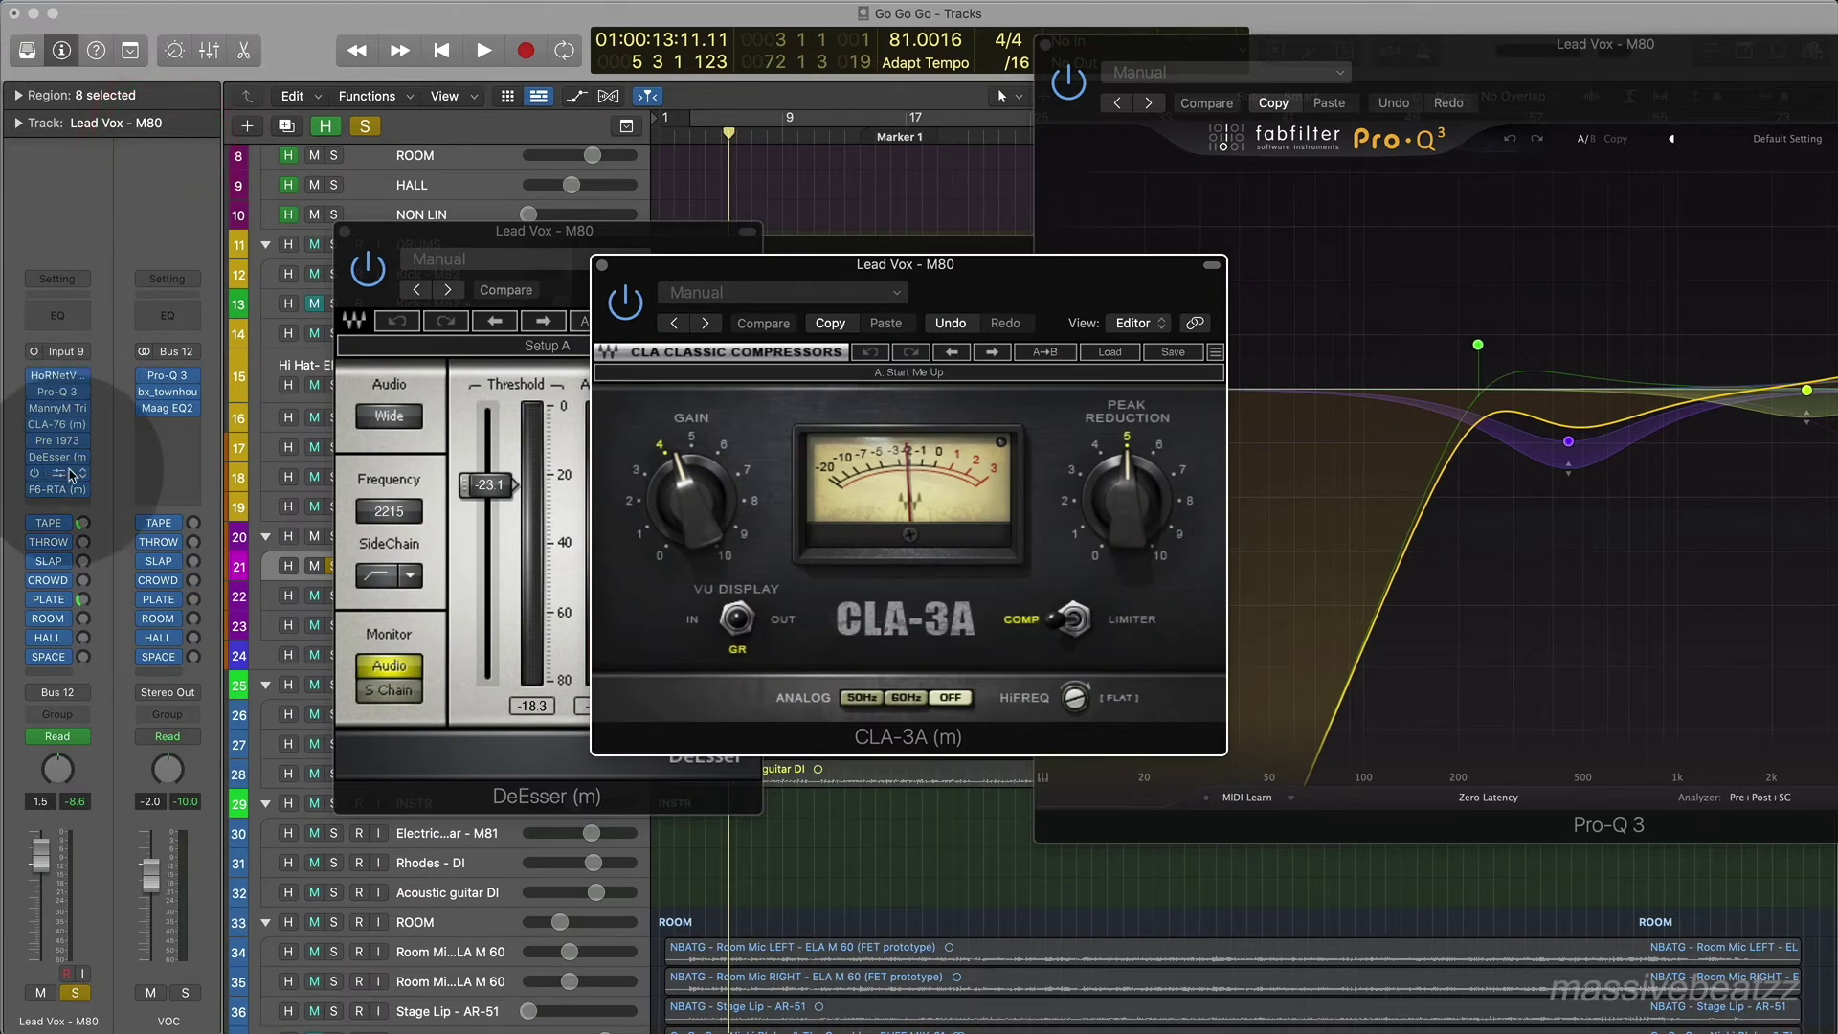
pyautogui.click(76, 992)
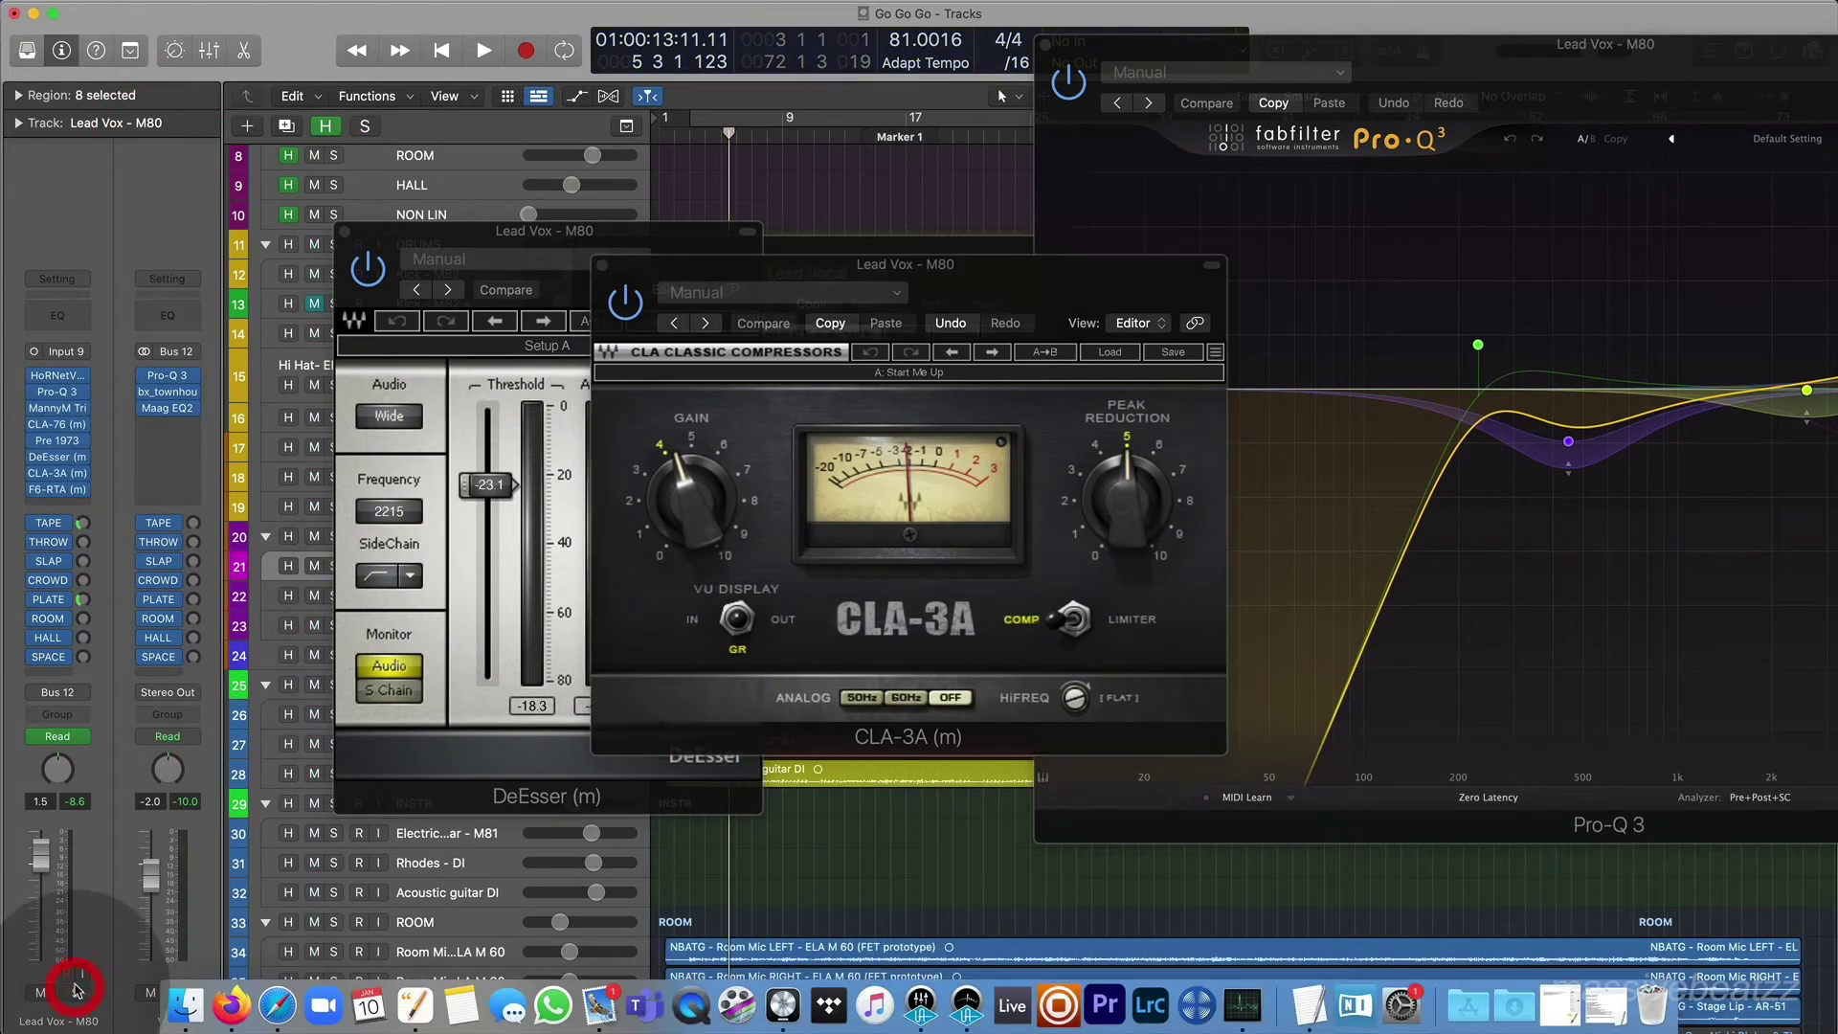
pyautogui.press('space')
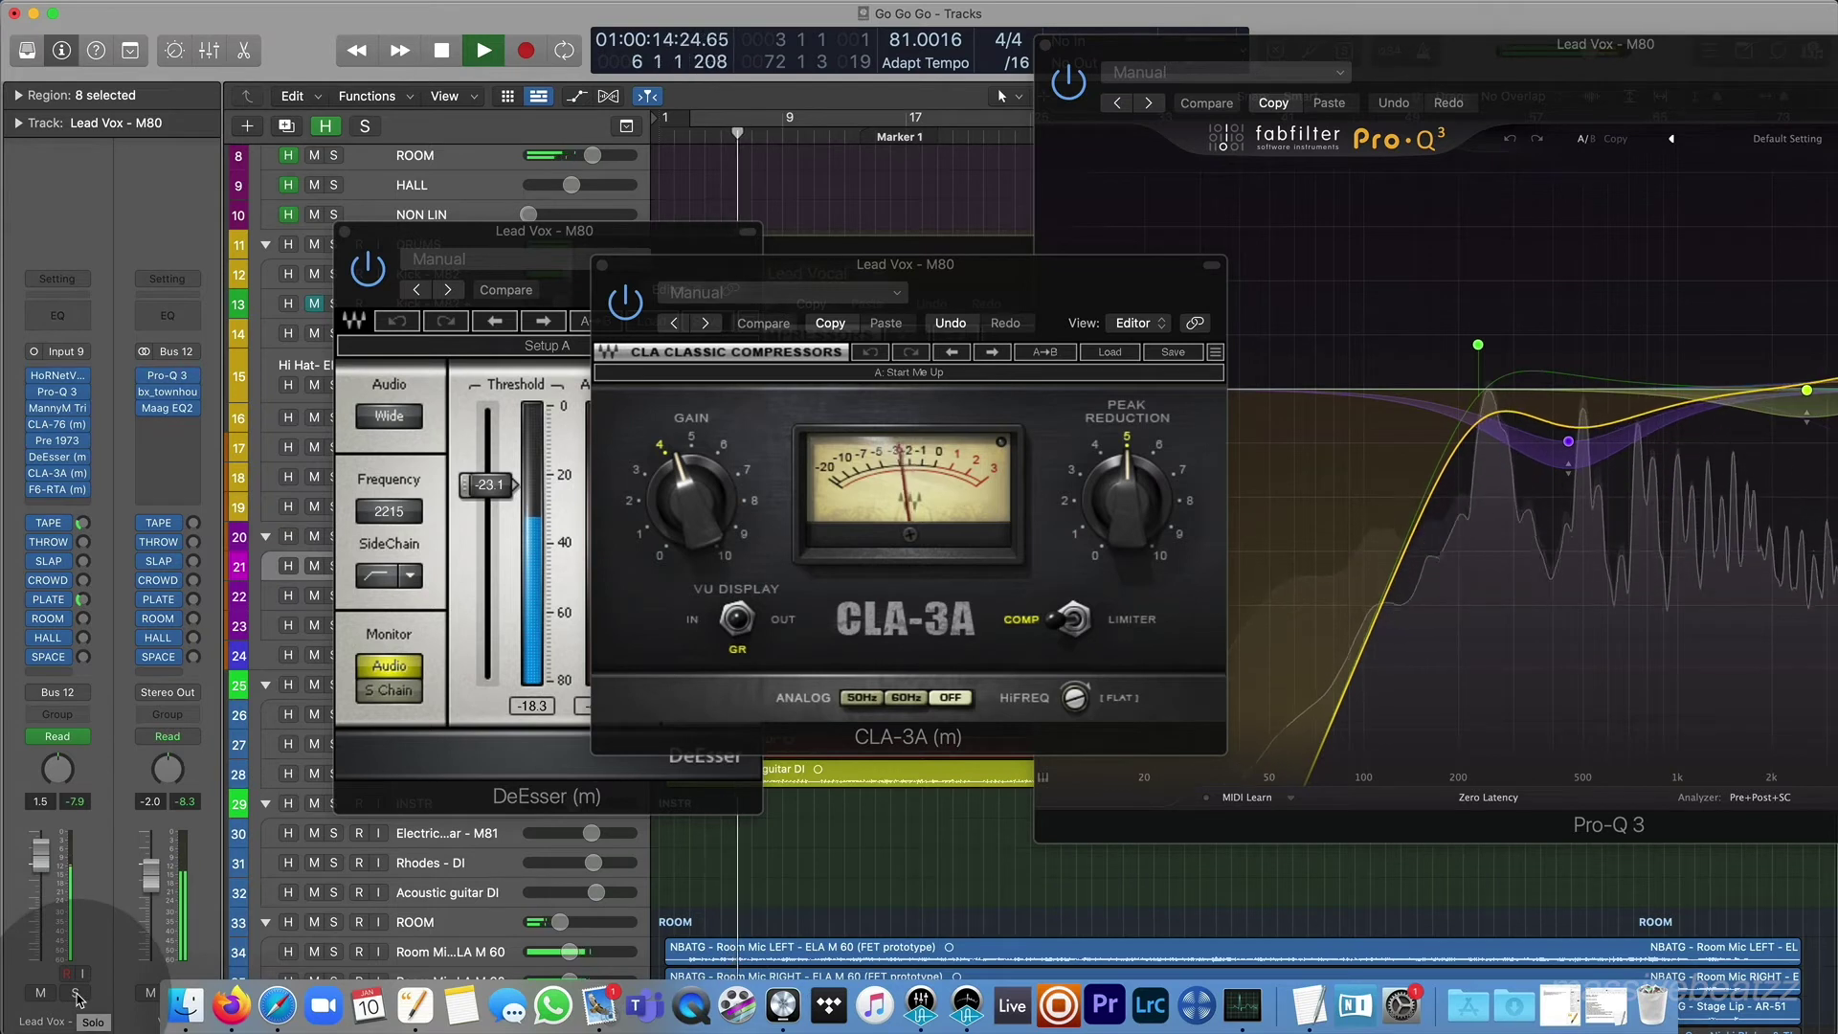
pyautogui.press('space')
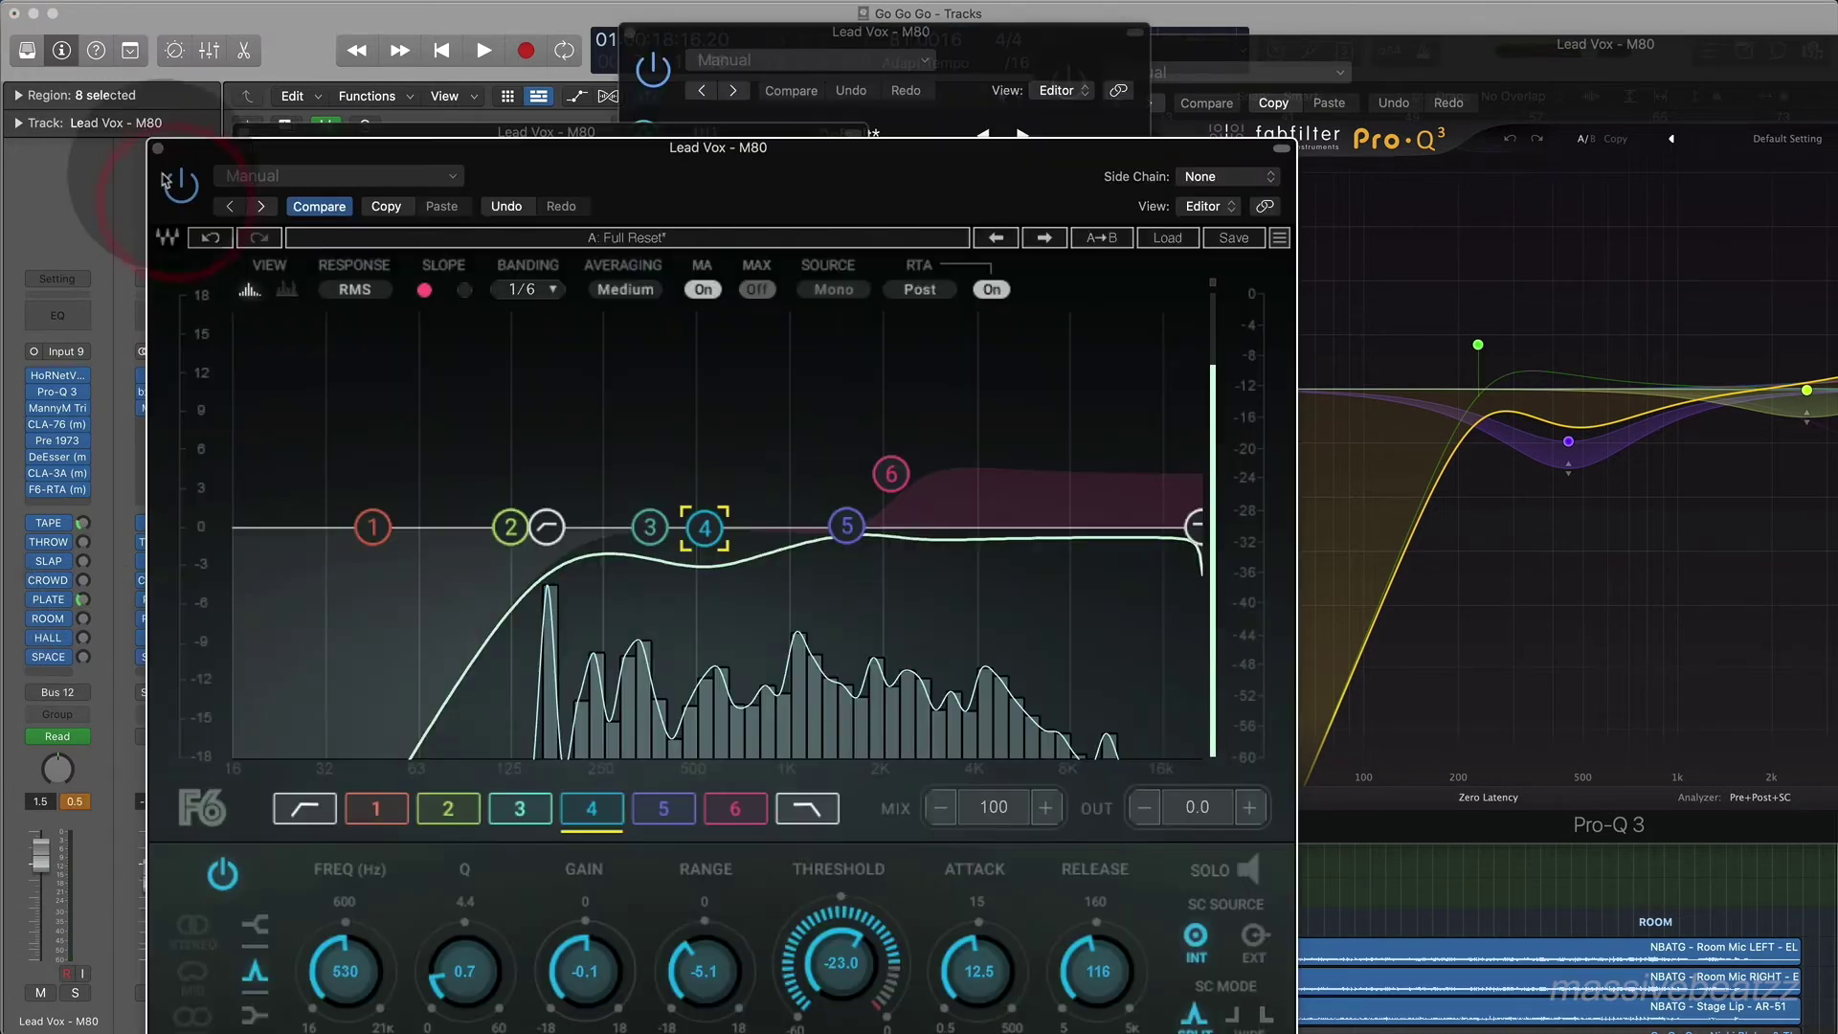
# Close the lead vocal's F6-RTA, CLA-3A and Pre 1973 windows, and turn off solo on both backing vocal tracks.
pyautogui.click(160, 150)
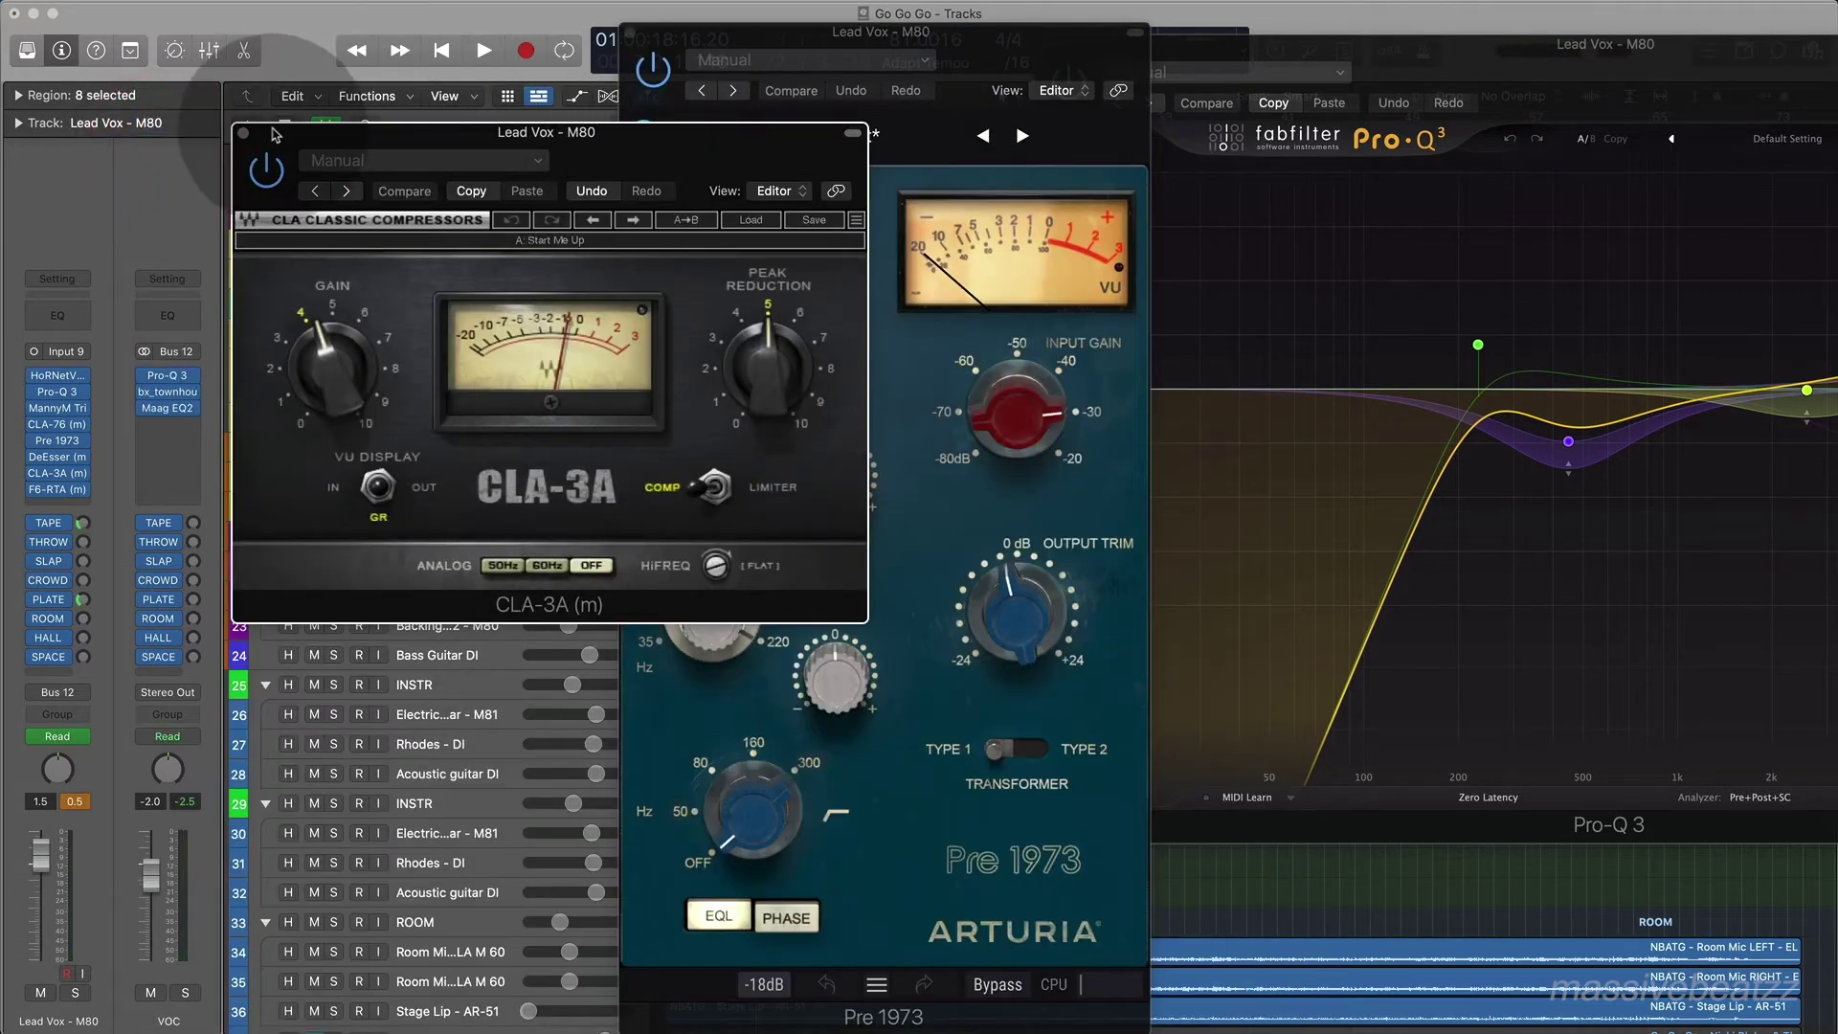
pyautogui.click(243, 138)
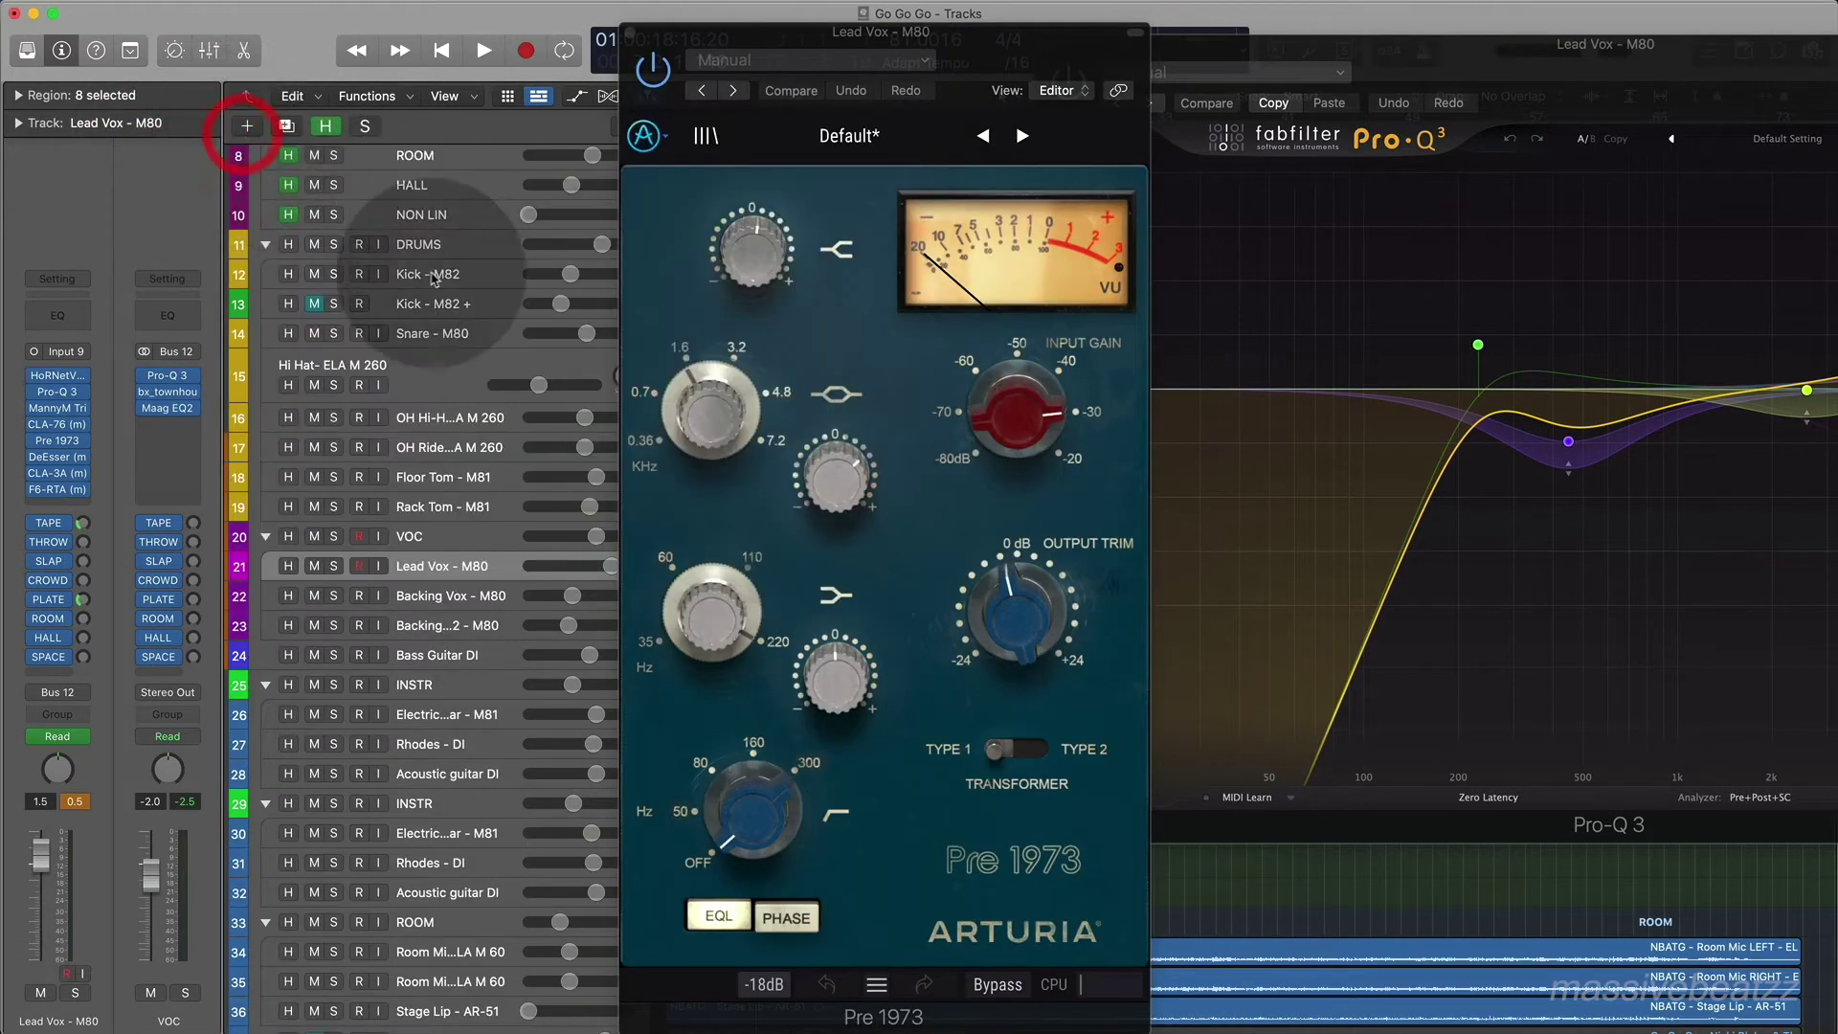
pyautogui.click(421, 596)
pyautogui.click(629, 31)
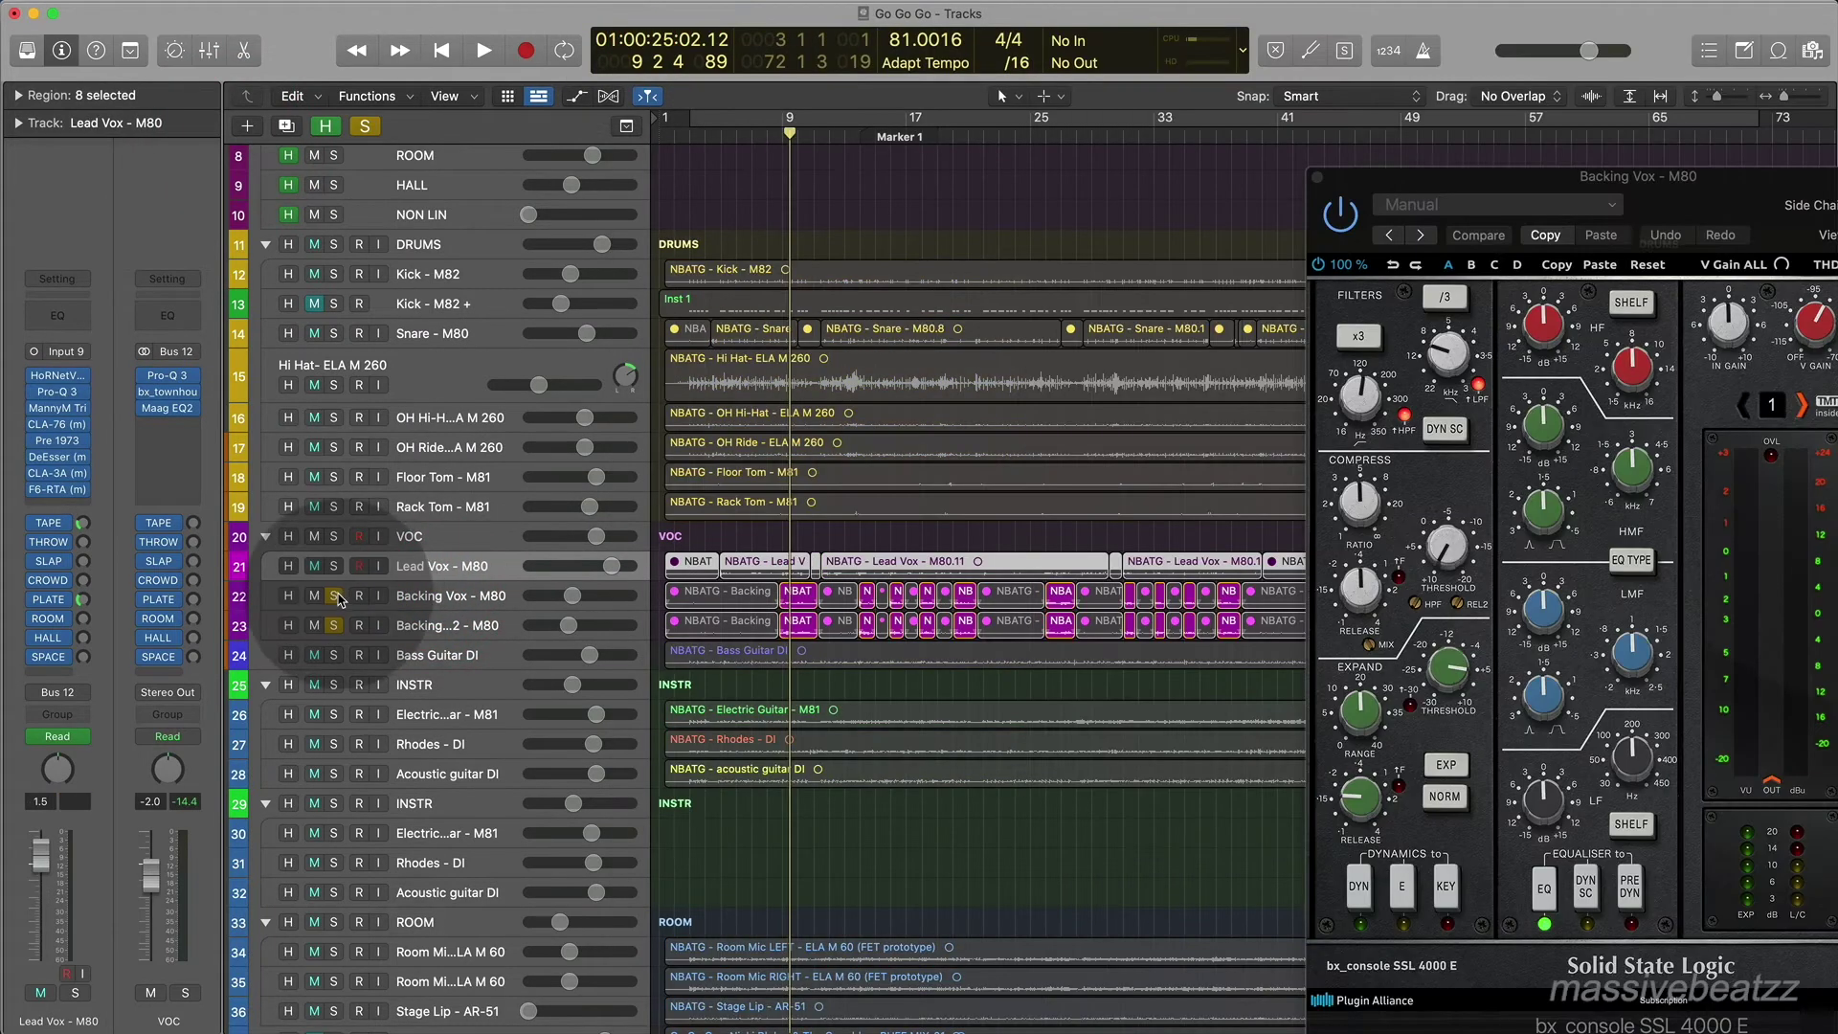
pyautogui.moveTo(333, 596); pyautogui.dragTo(332, 631)
pyautogui.click(332, 628)
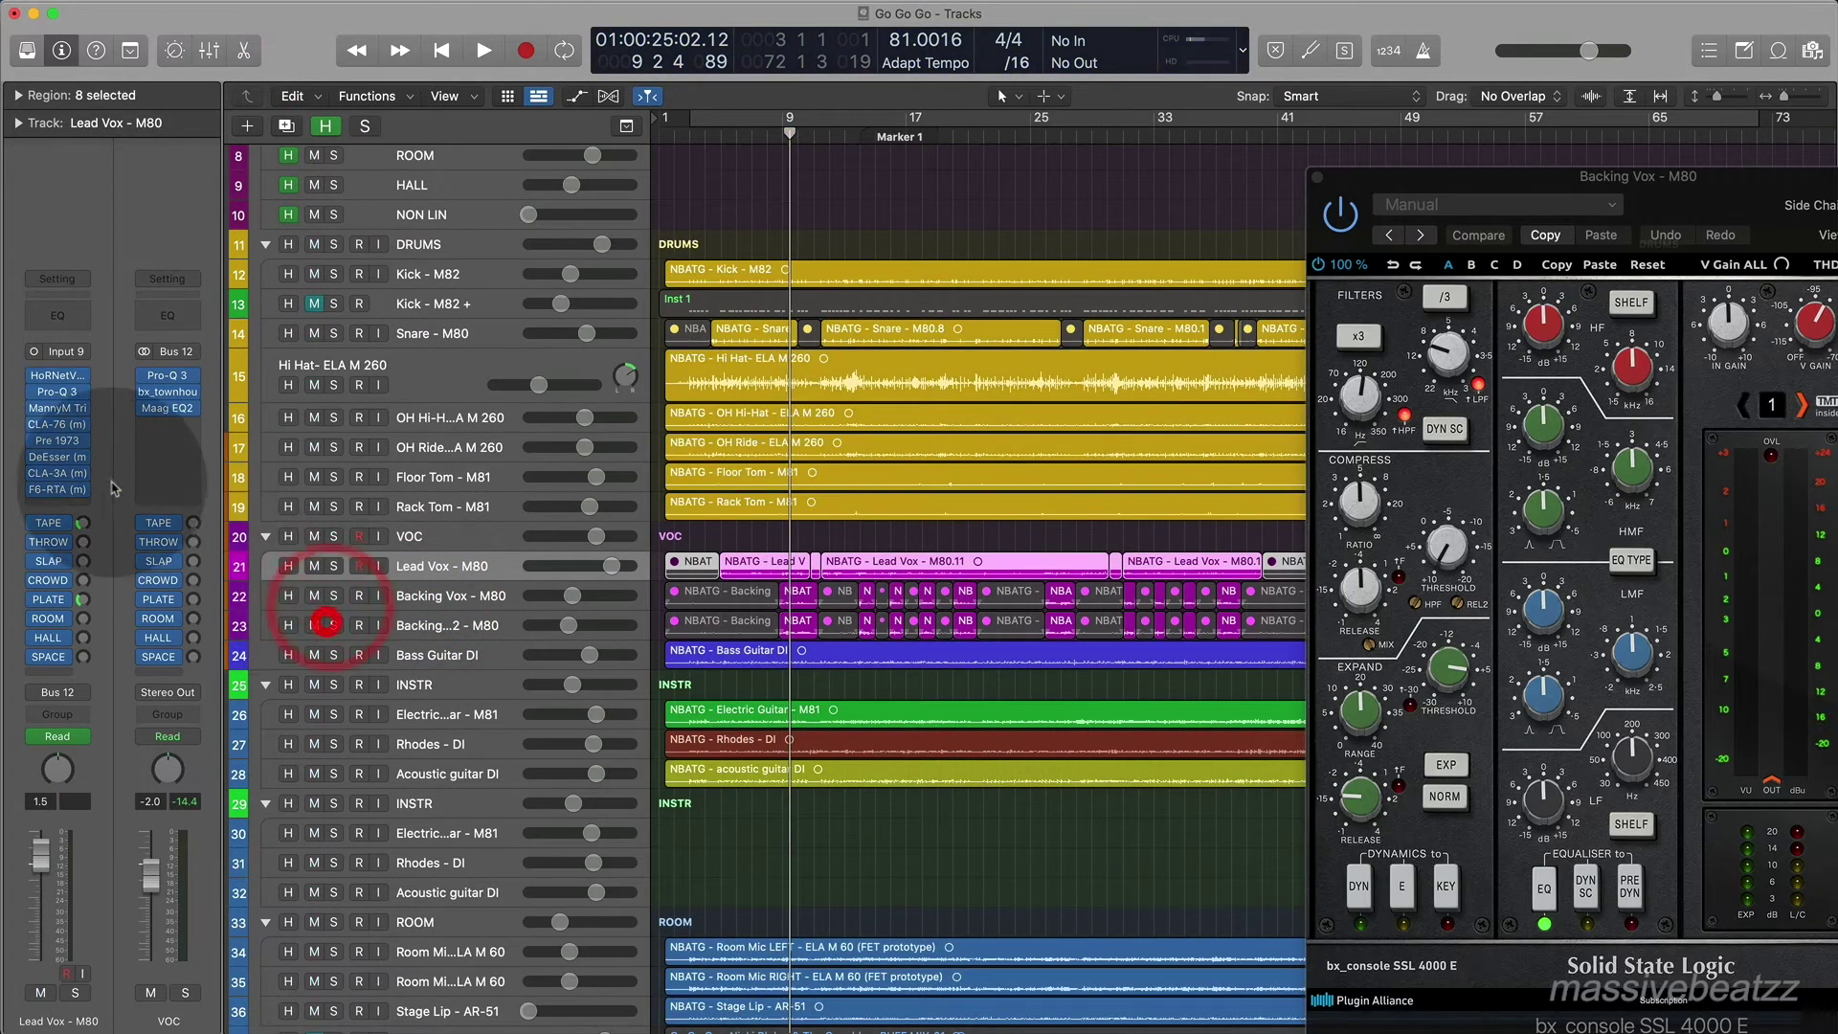
# Examine the insert chains of Backing Vox - M80 and Backing Vox 2 - M80, and check the processing load in the Performance Meter.
pyautogui.click(445, 597)
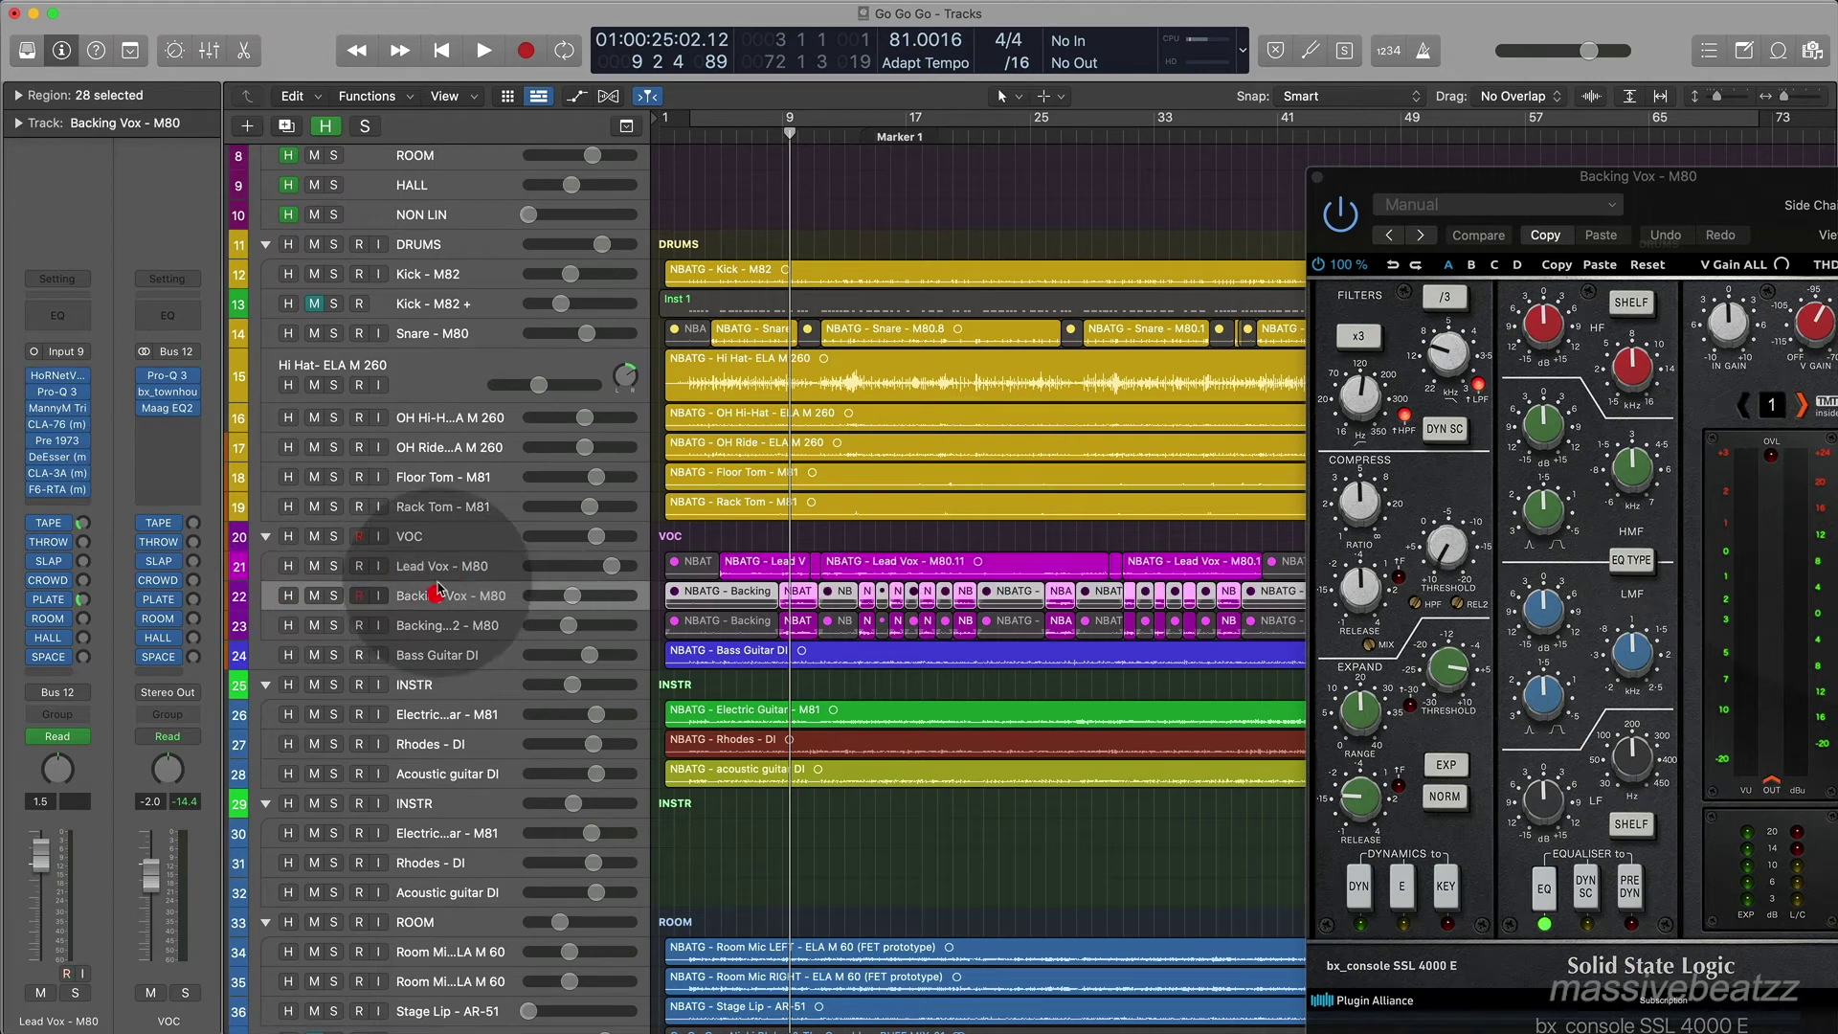
pyautogui.click(437, 625)
pyautogui.click(427, 603)
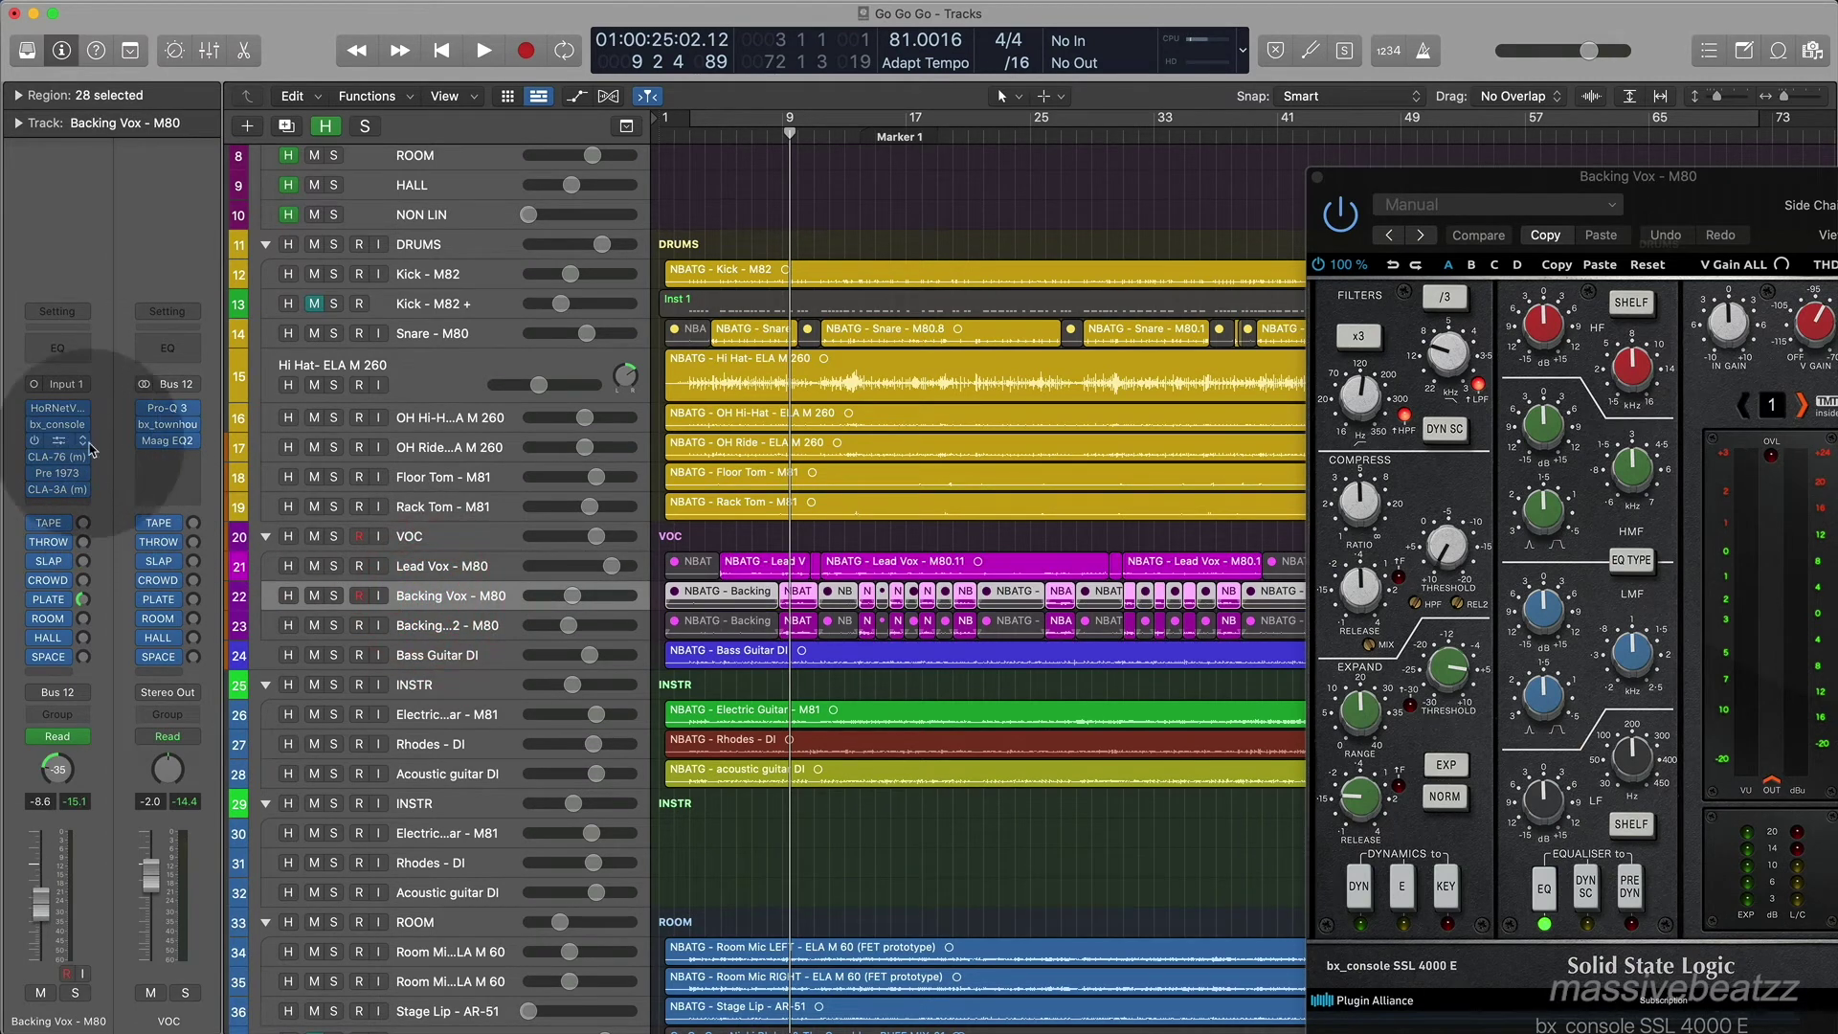
pyautogui.click(417, 627)
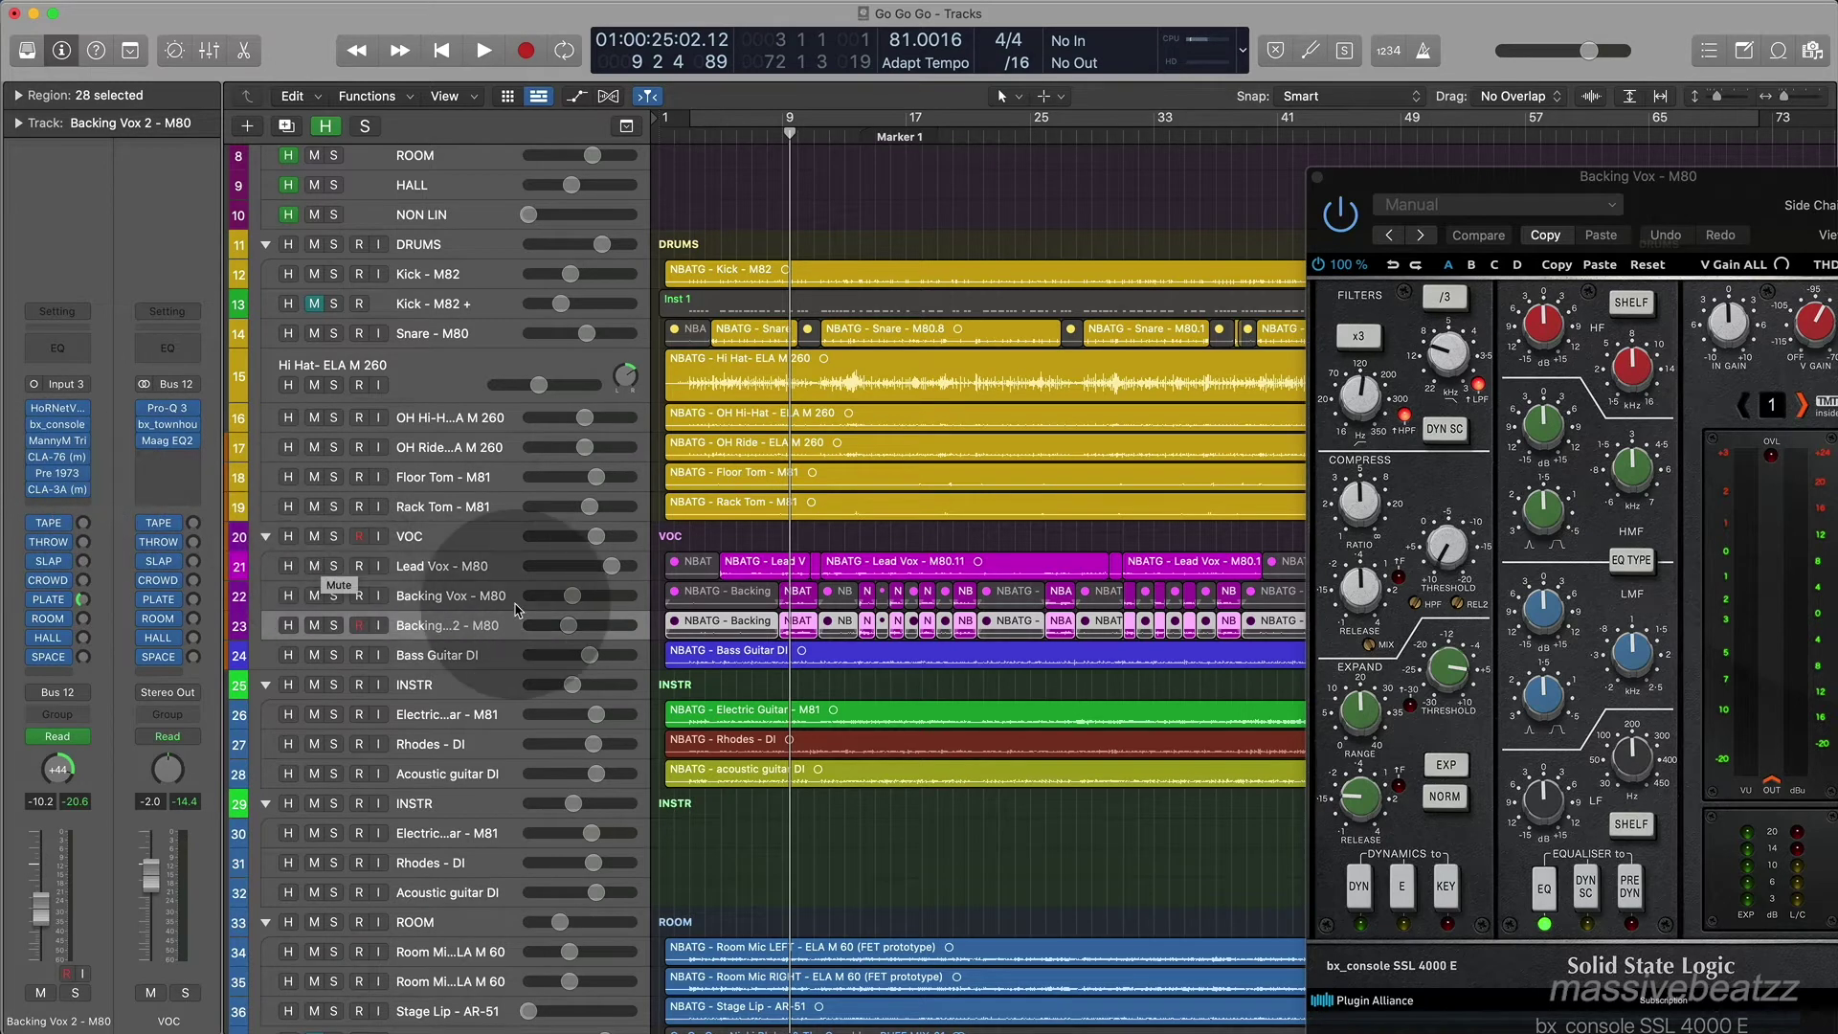
pyautogui.doubleClick(1202, 41)
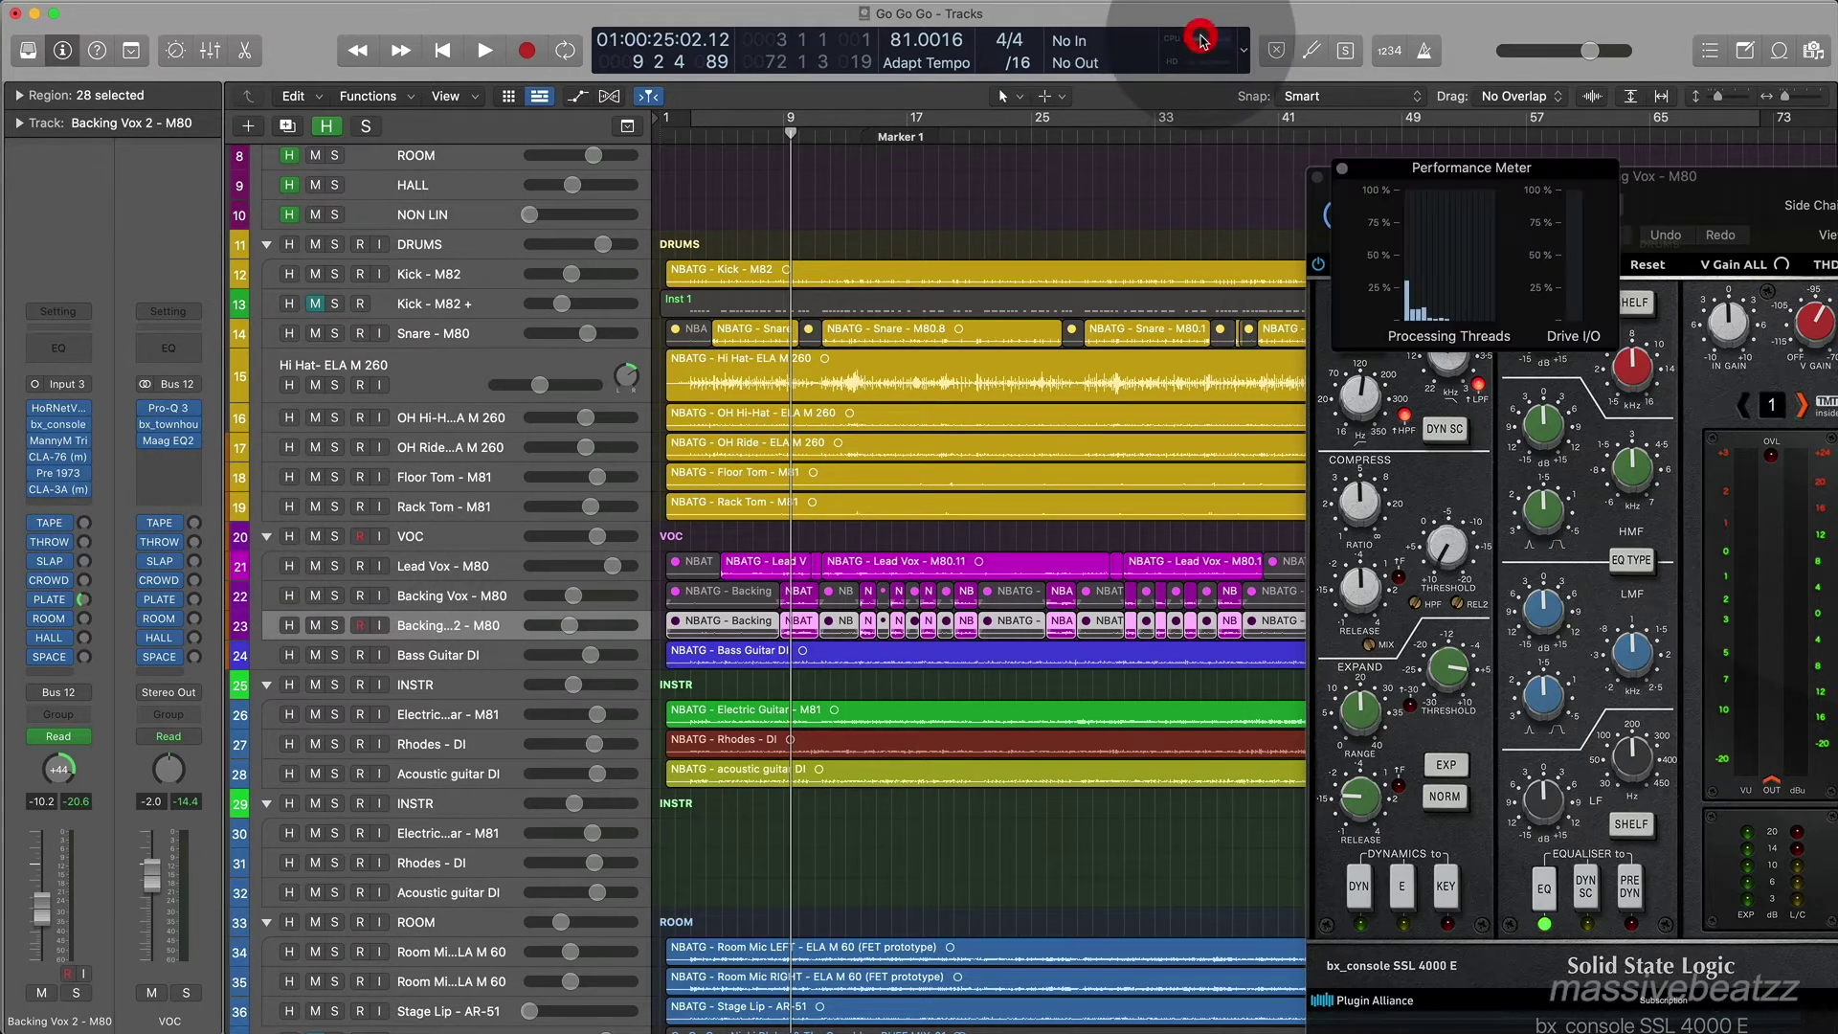
pyautogui.click(1345, 170)
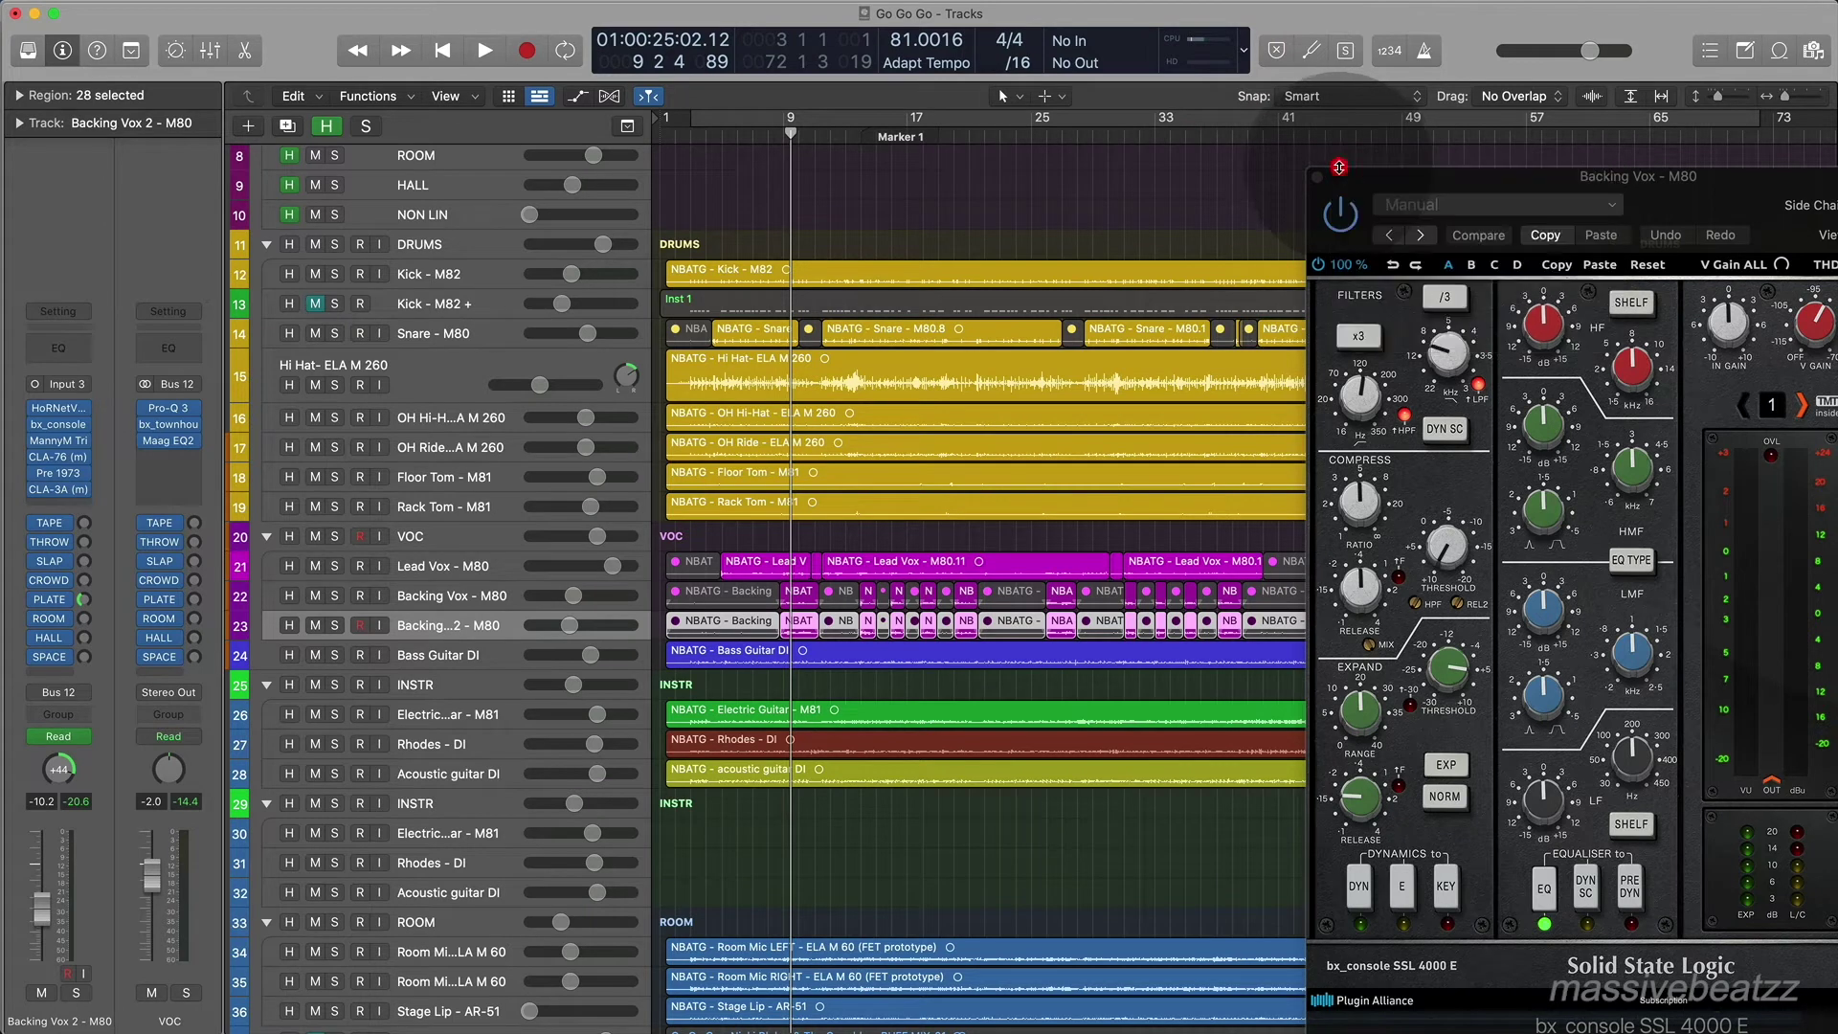
# Solo the Bass Guitar DI track and play it through its active insert chain.
pyautogui.click(446, 651)
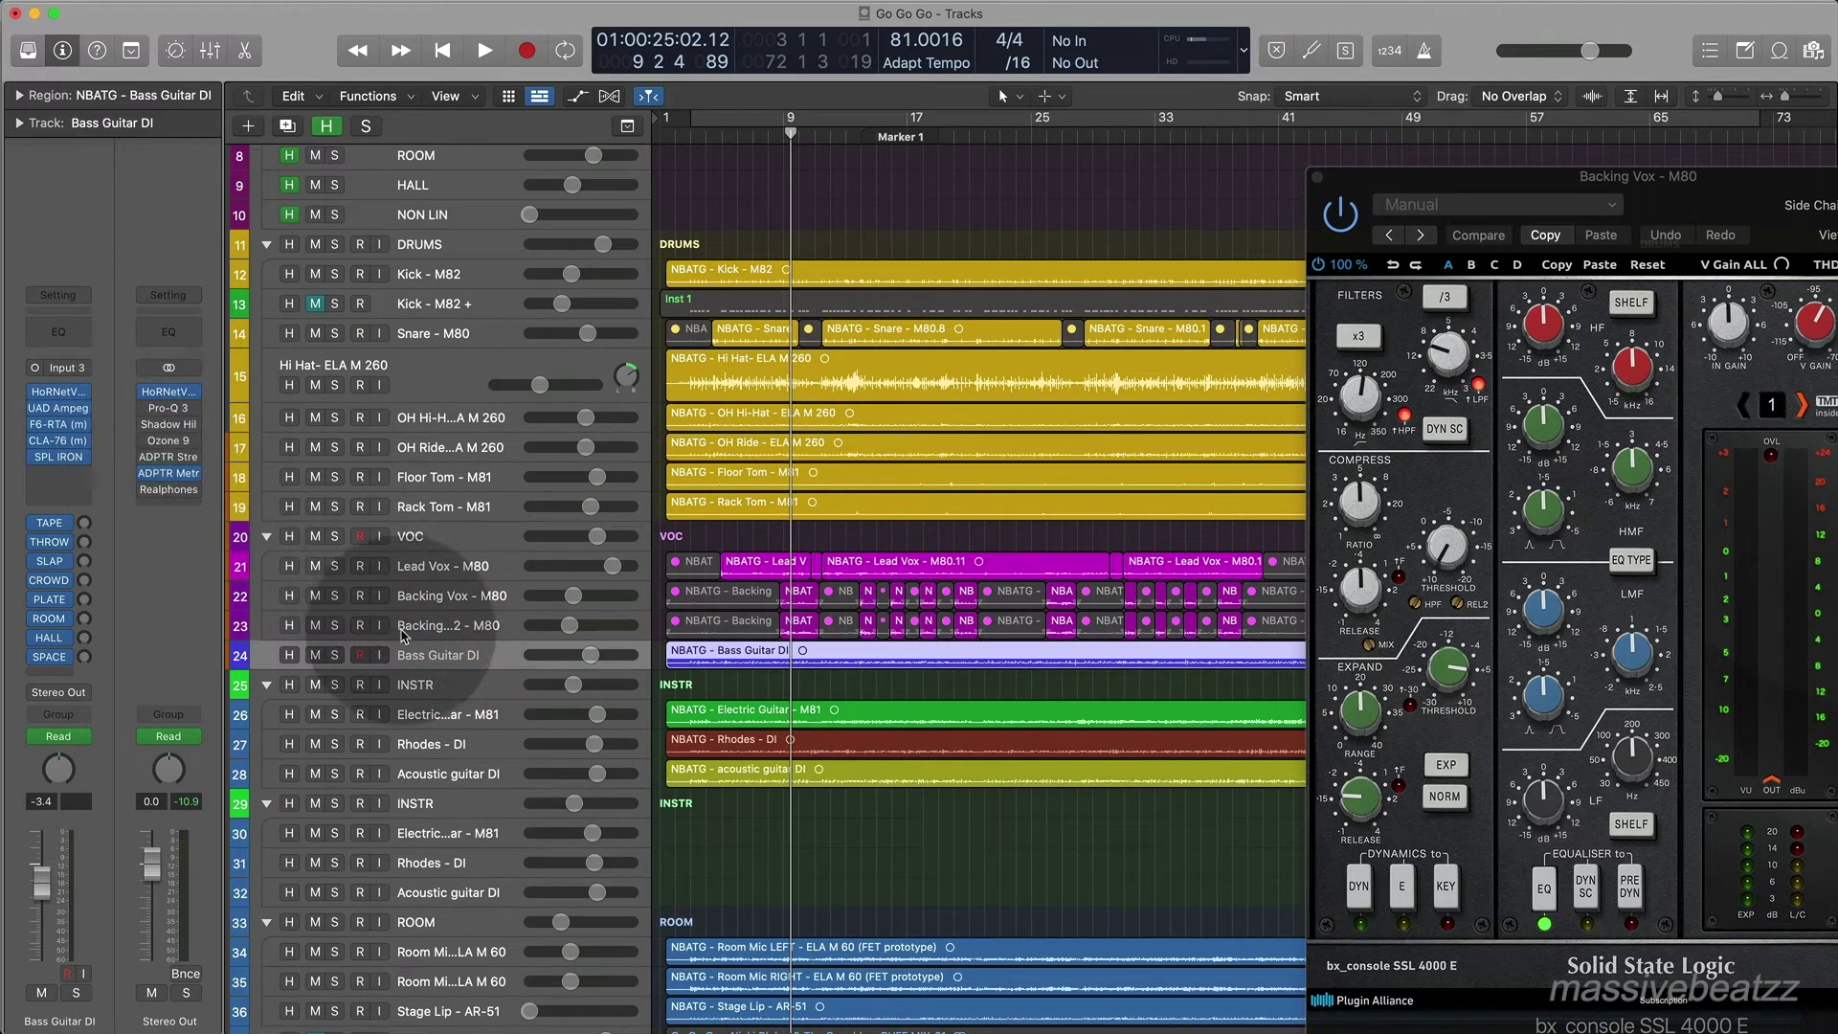
pyautogui.click(336, 655)
pyautogui.press('space')
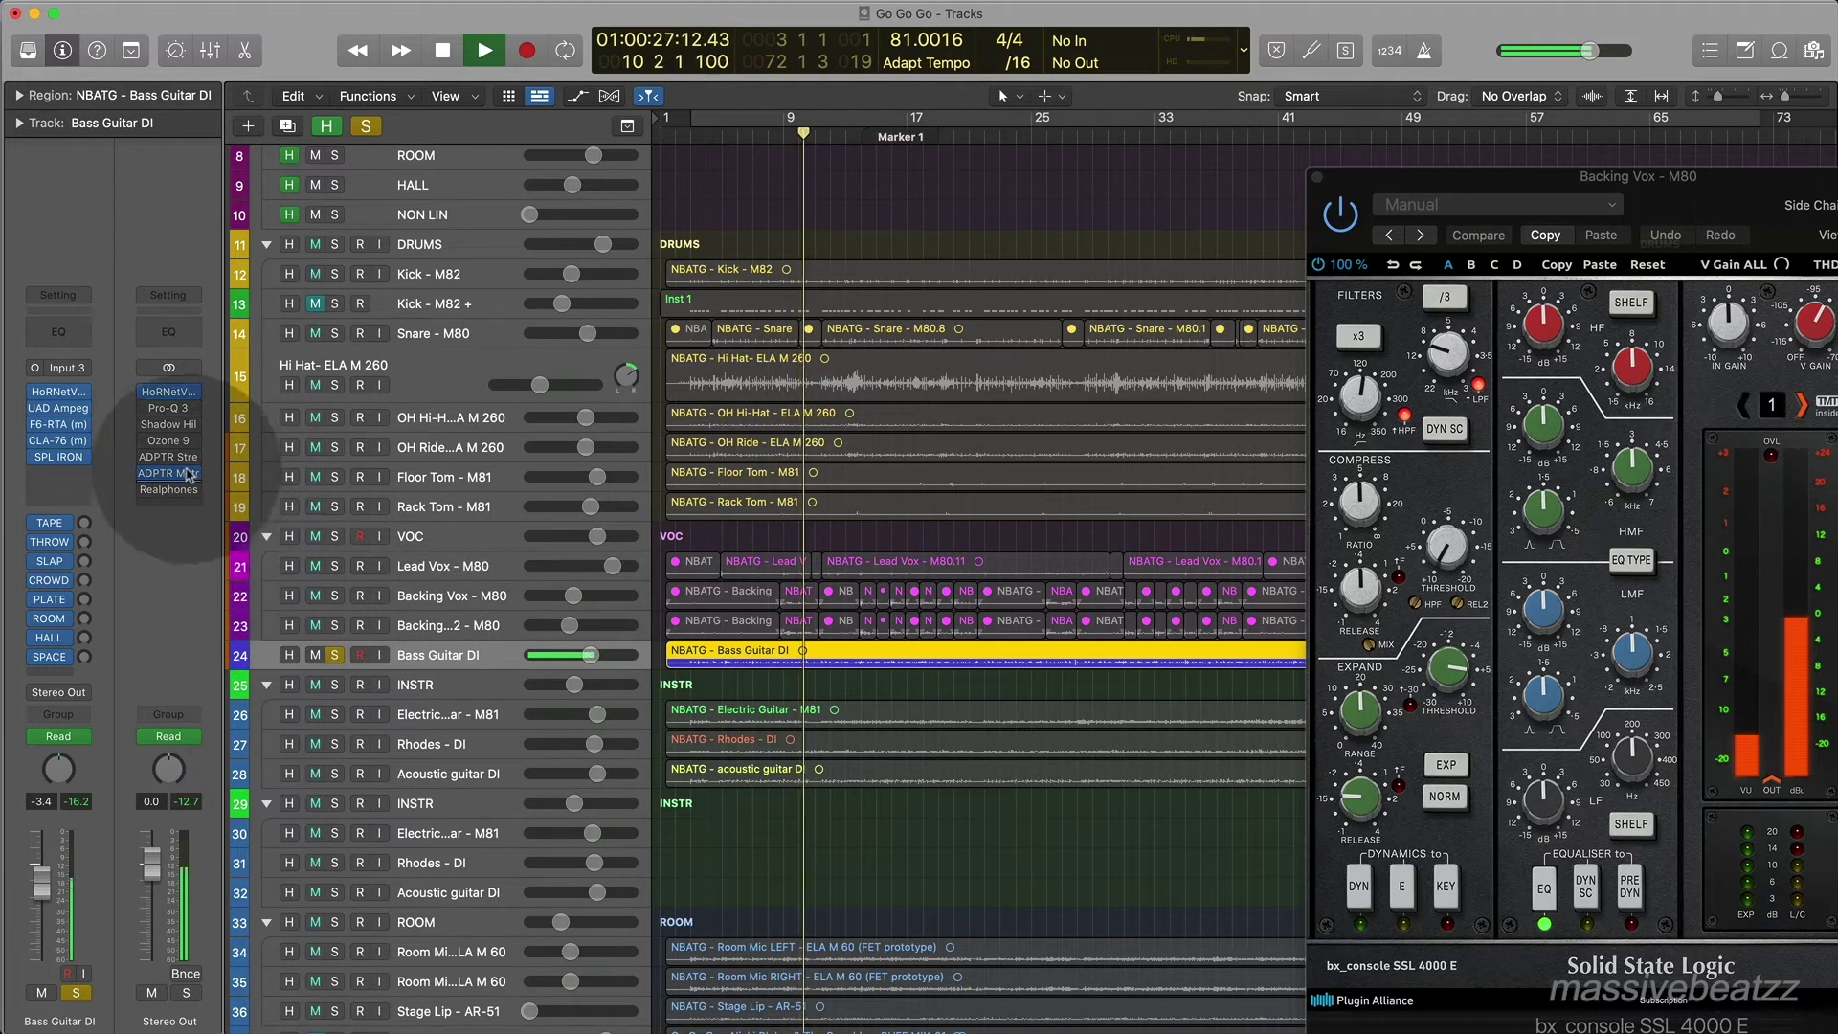
pyautogui.press('space')
pyautogui.moveTo(74, 412)
pyautogui.press('space')
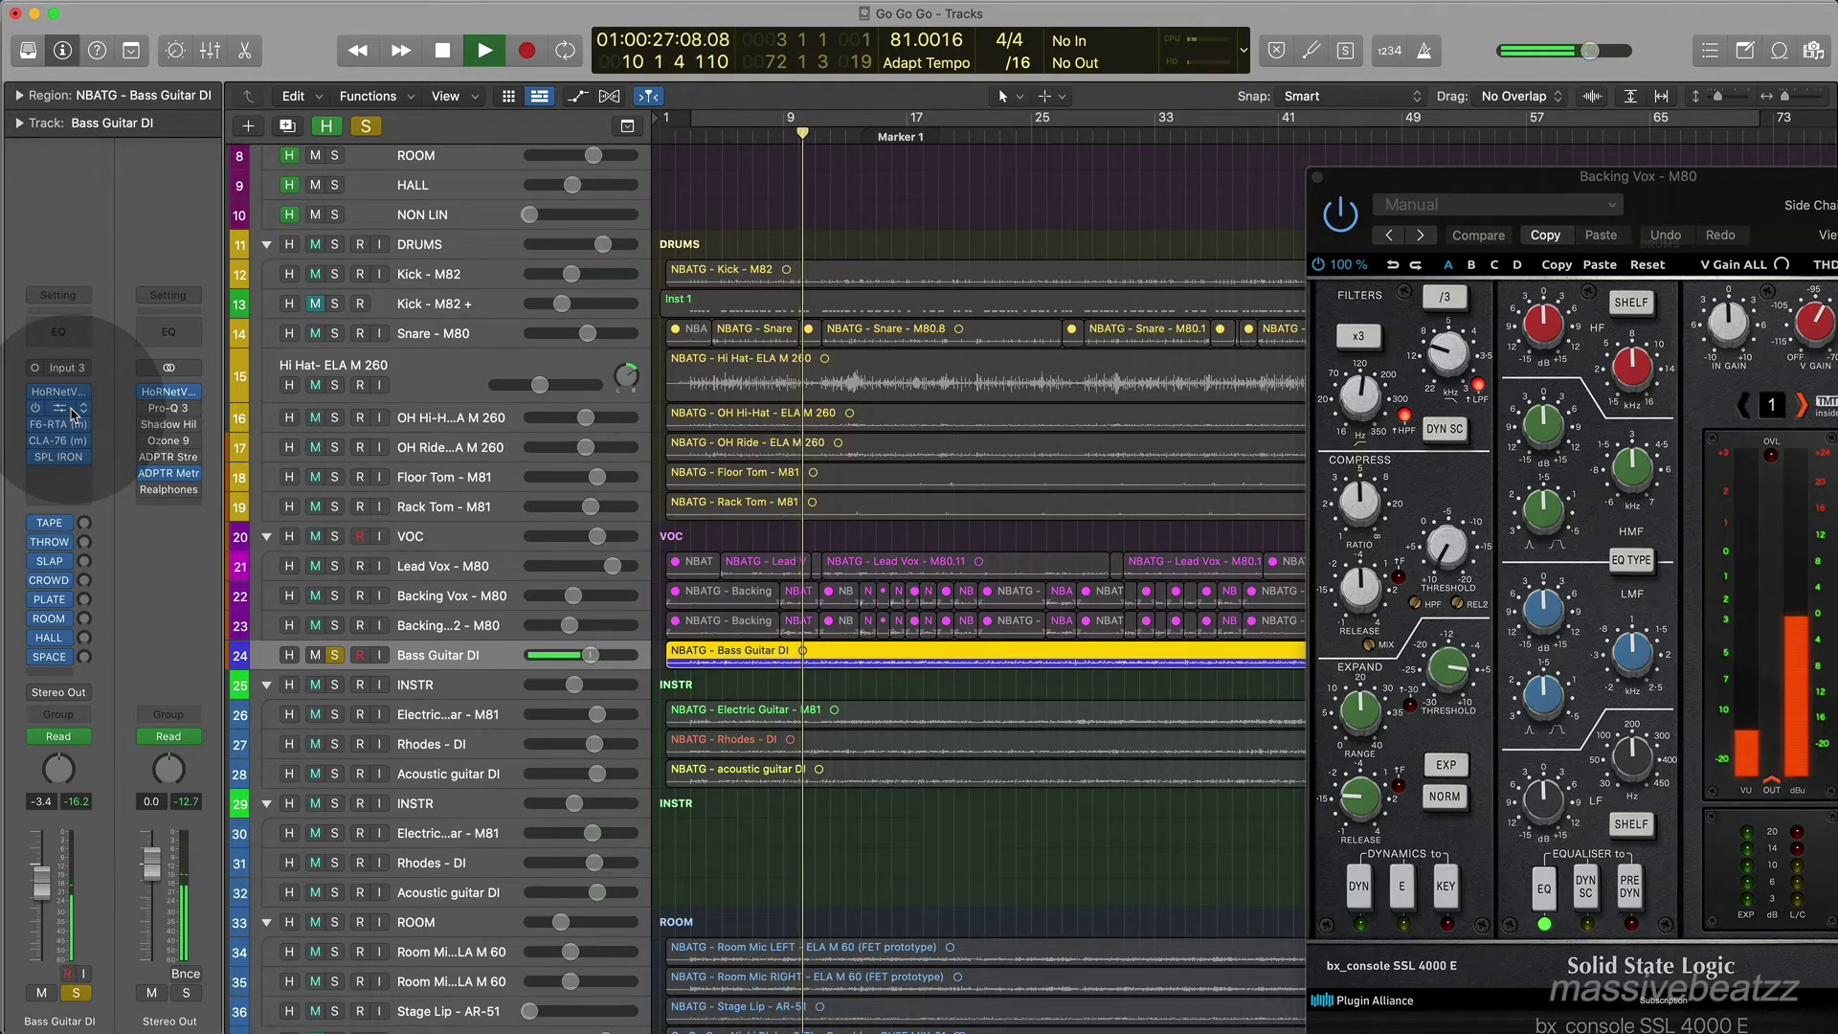
pyautogui.press('space')
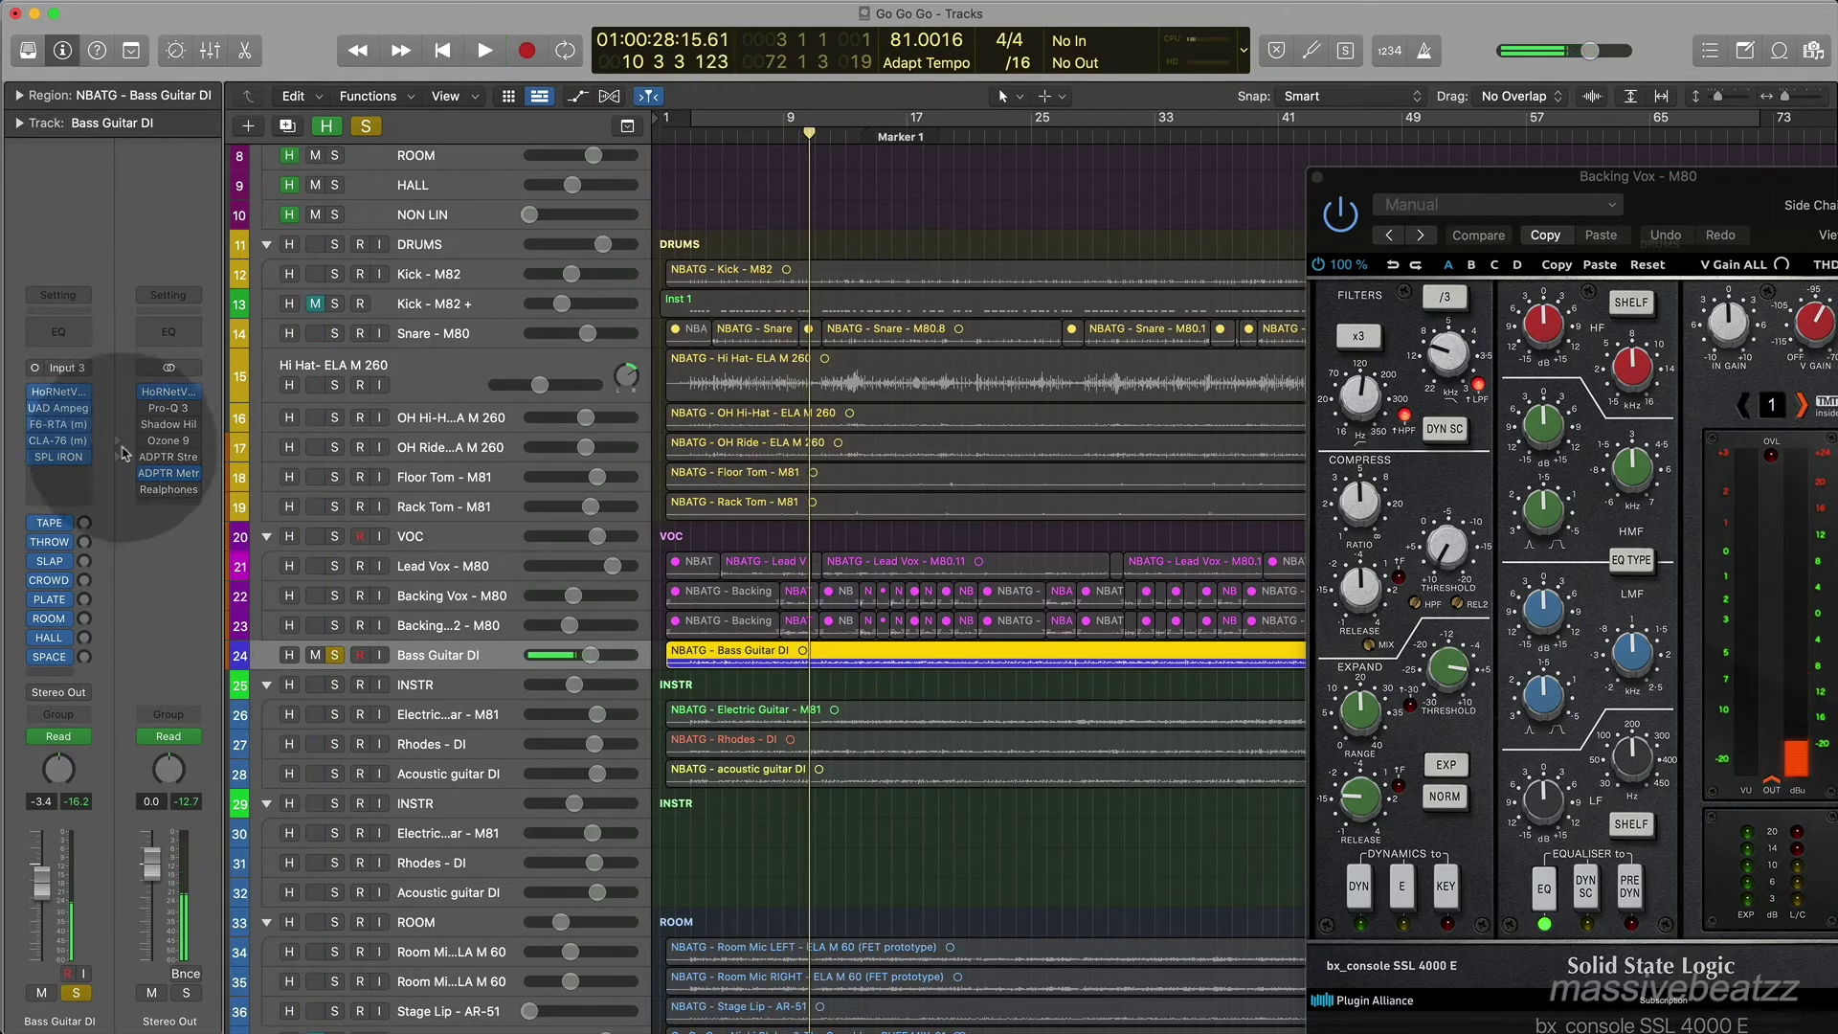
# Bypass every insert on Bass Guitar DI, from the HoRNet plug-in through SPL IRON, and play the unprocessed bass.
pyautogui.moveTo(55, 450)
pyautogui.press('super')
pyautogui.keyDown('super'); pyautogui.click(40, 458); pyautogui.keyUp('super')
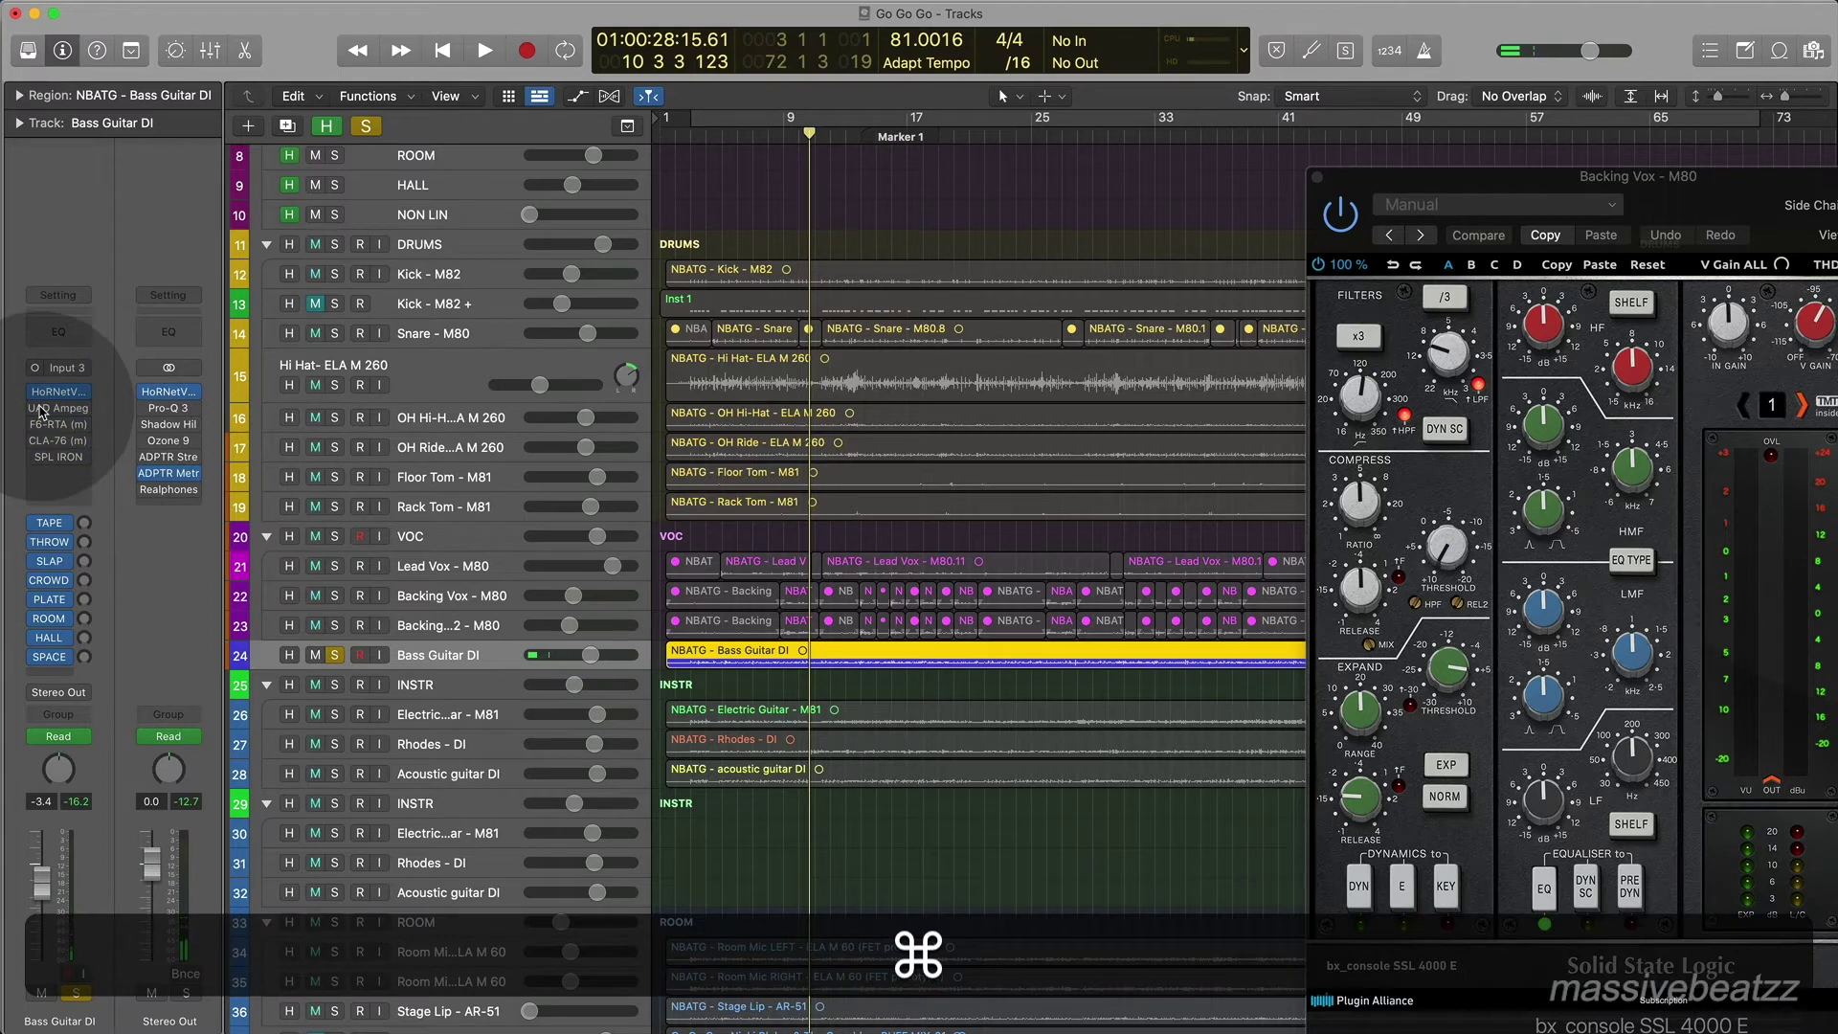
pyautogui.keyDown('super'); pyautogui.click(41, 410); pyautogui.keyUp('super')
pyautogui.press('space')
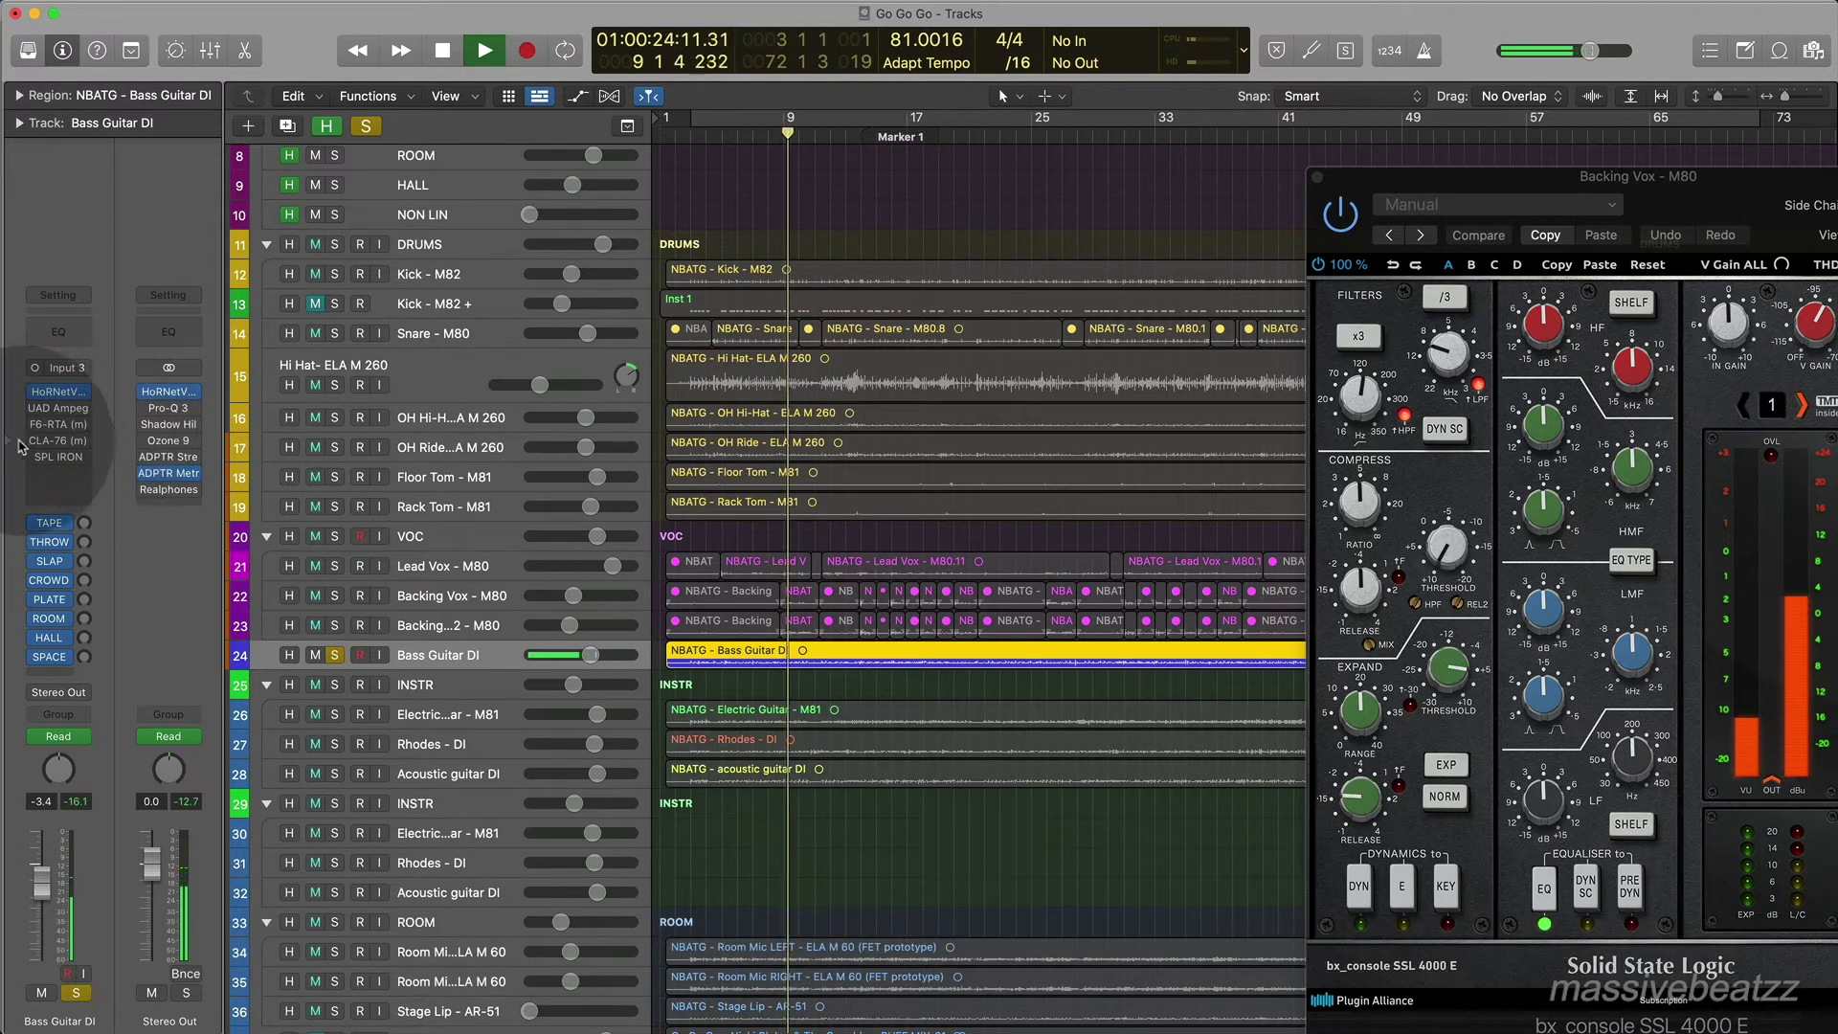
pyautogui.click(36, 393)
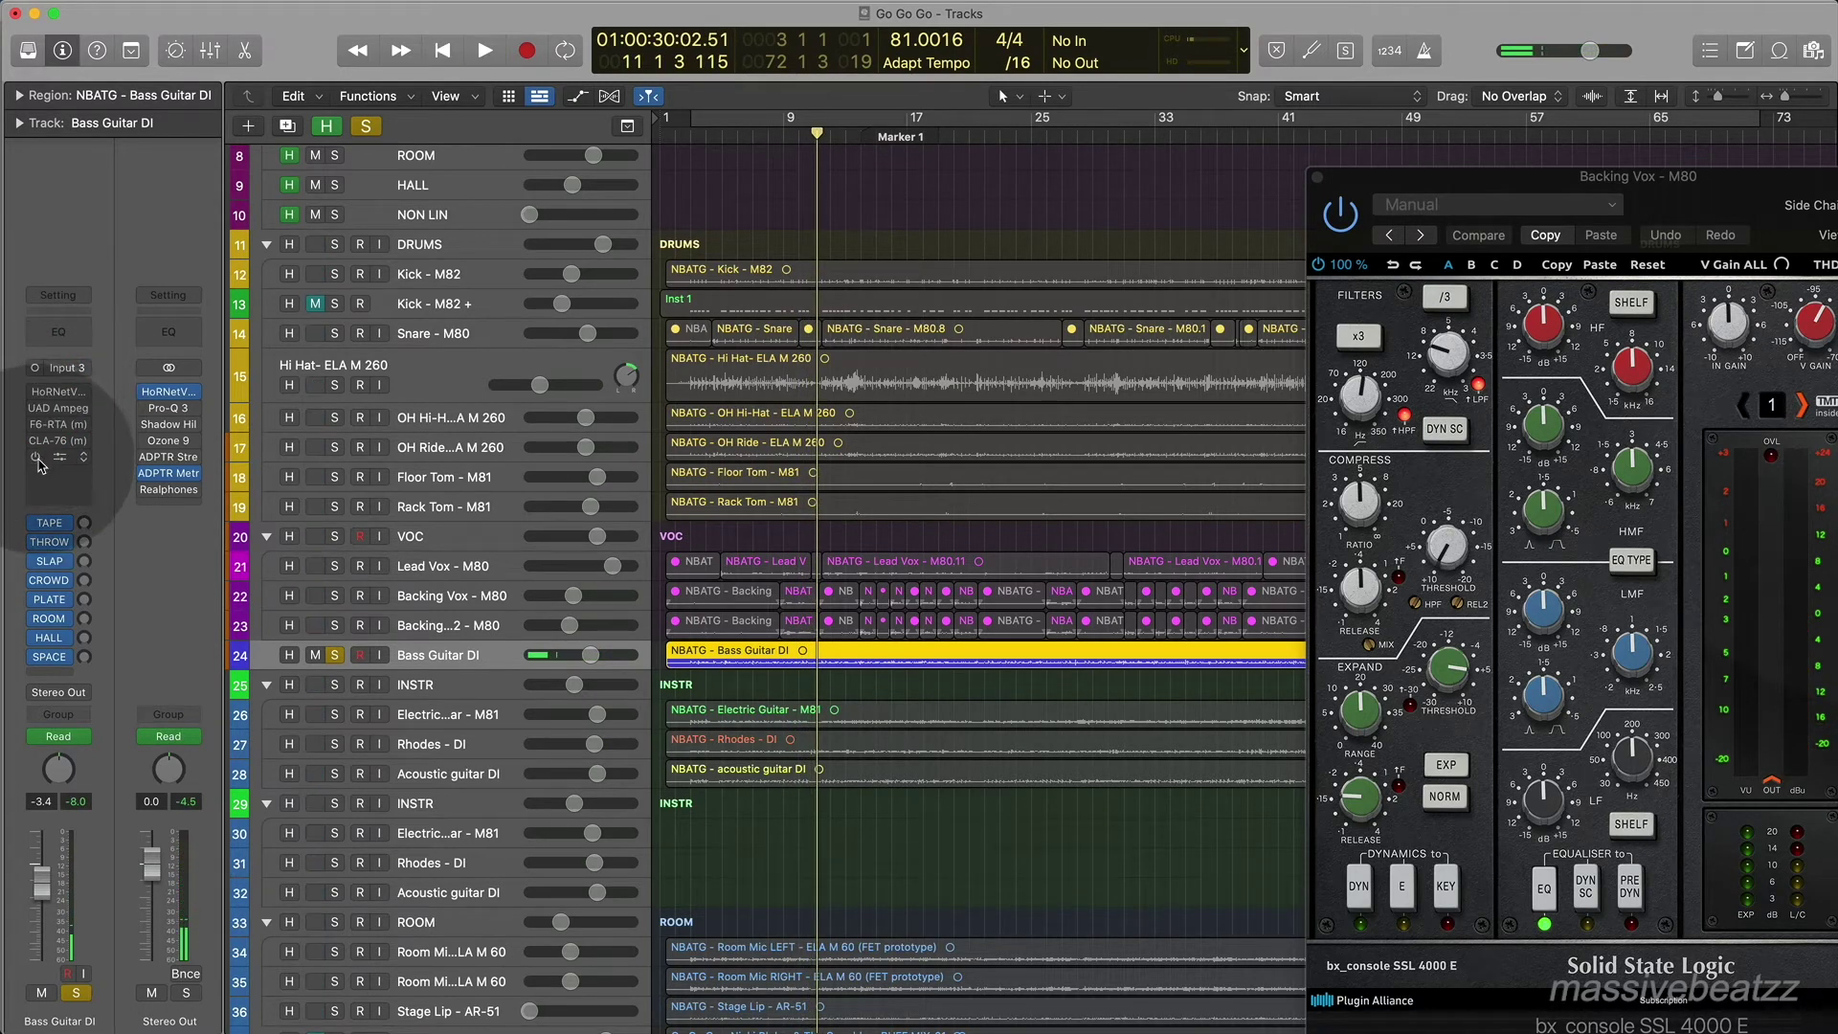
# Re-enable all five bypassed insert plug-ins on the Bass Guitar DI channel.
pyautogui.press('super')
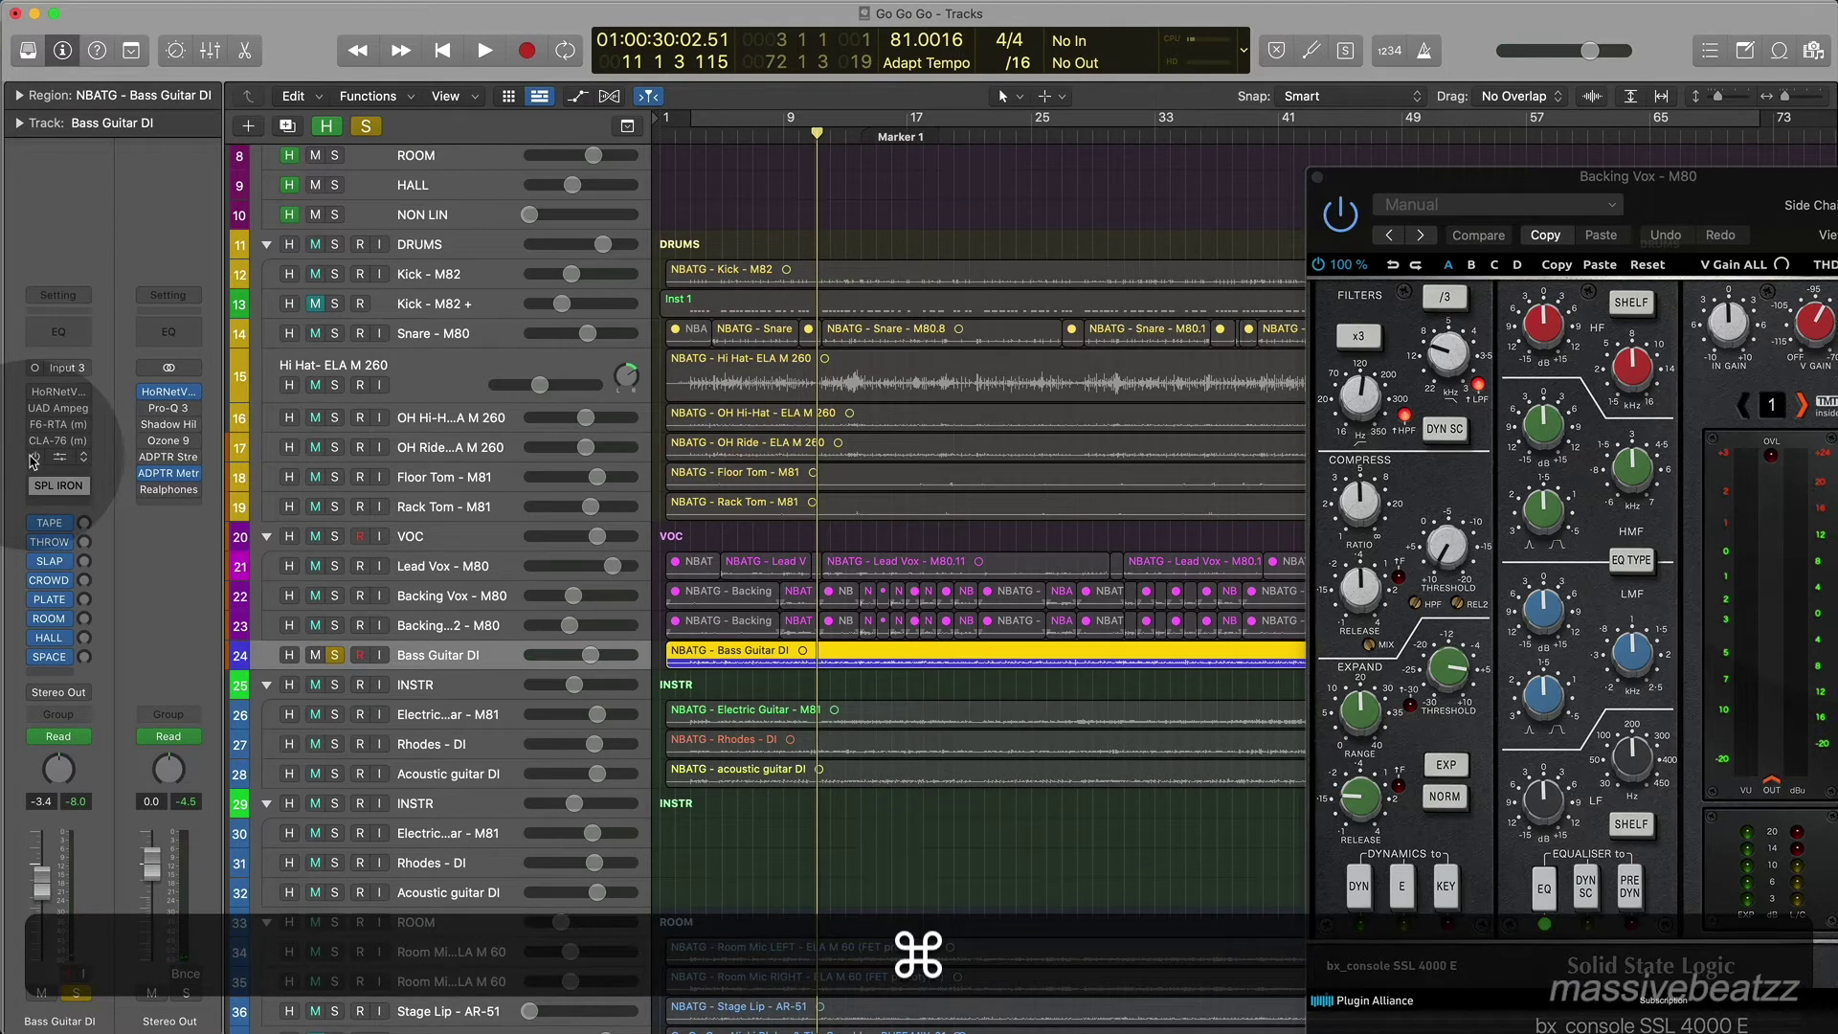
pyautogui.moveTo(33, 459); pyautogui.dragTo(42, 426)
pyautogui.keyDown('super'); pyautogui.click(38, 393); pyautogui.keyUp('super')
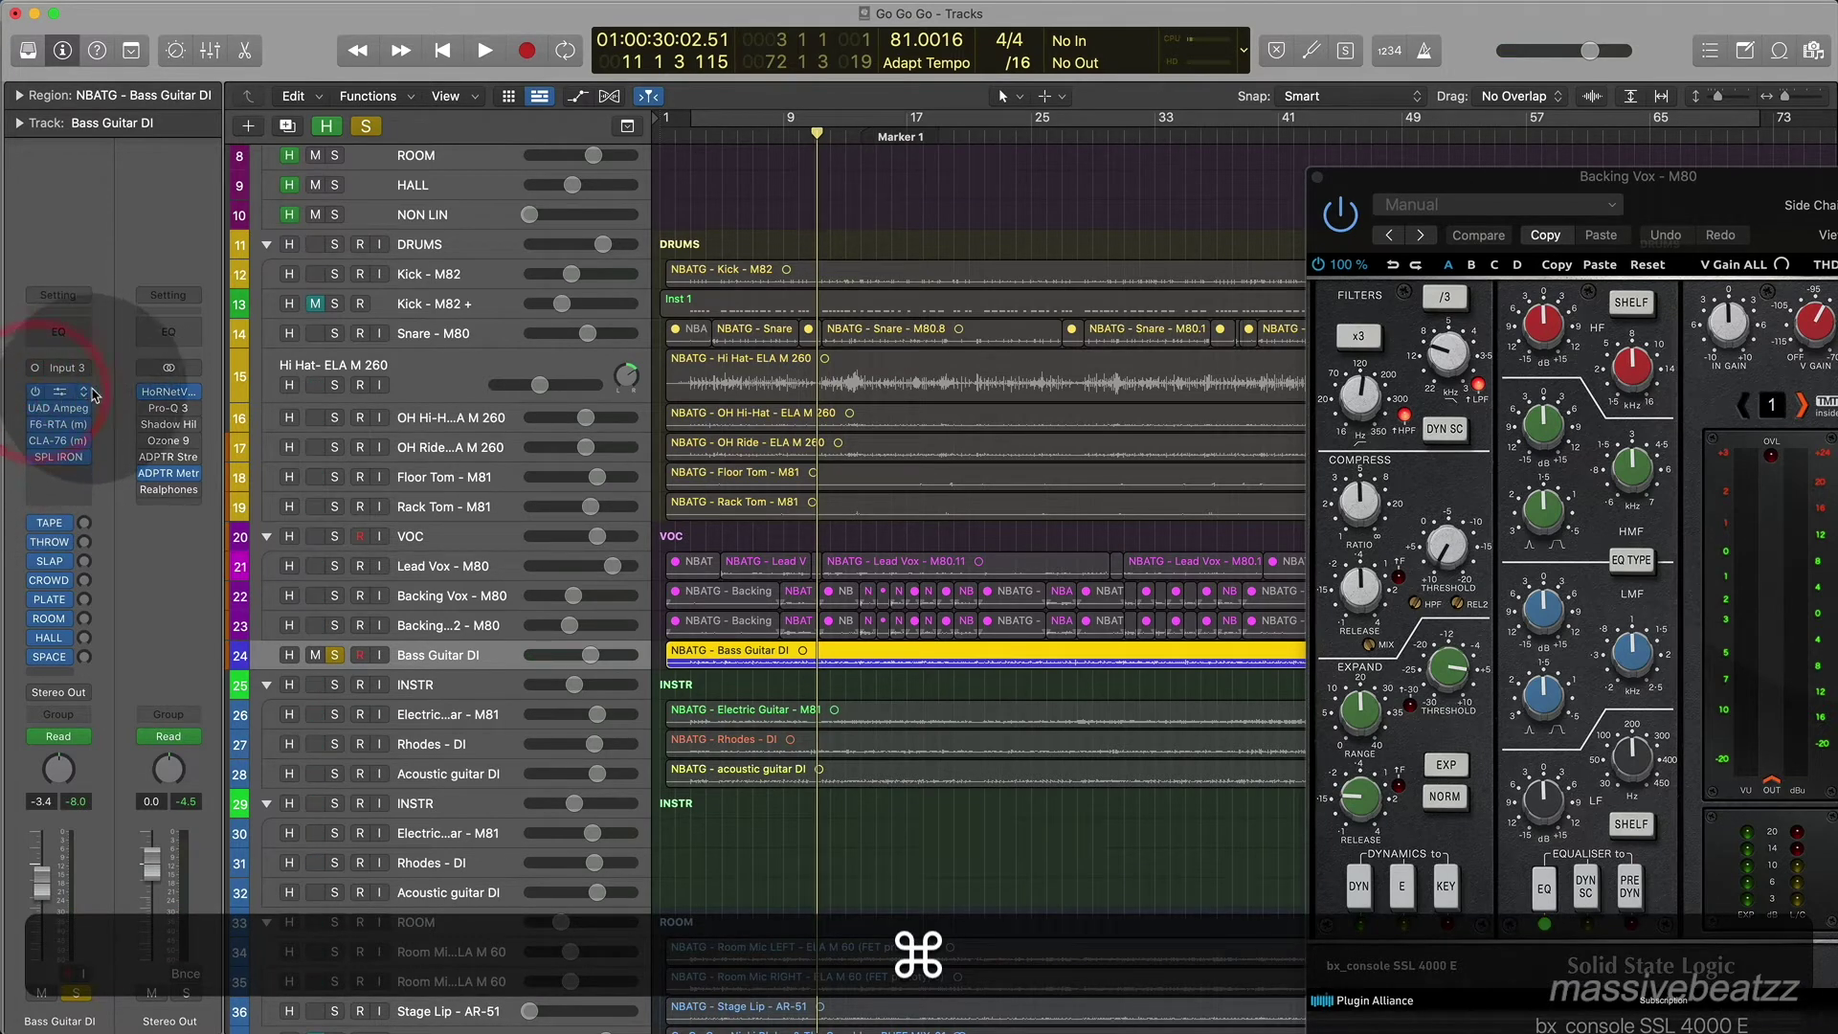
# Inspect the HoRNet VU Meter and the UAD Ampeg SVTVR Classic amp settings on the Bass Guitar DI channel.
pyautogui.click(60, 393)
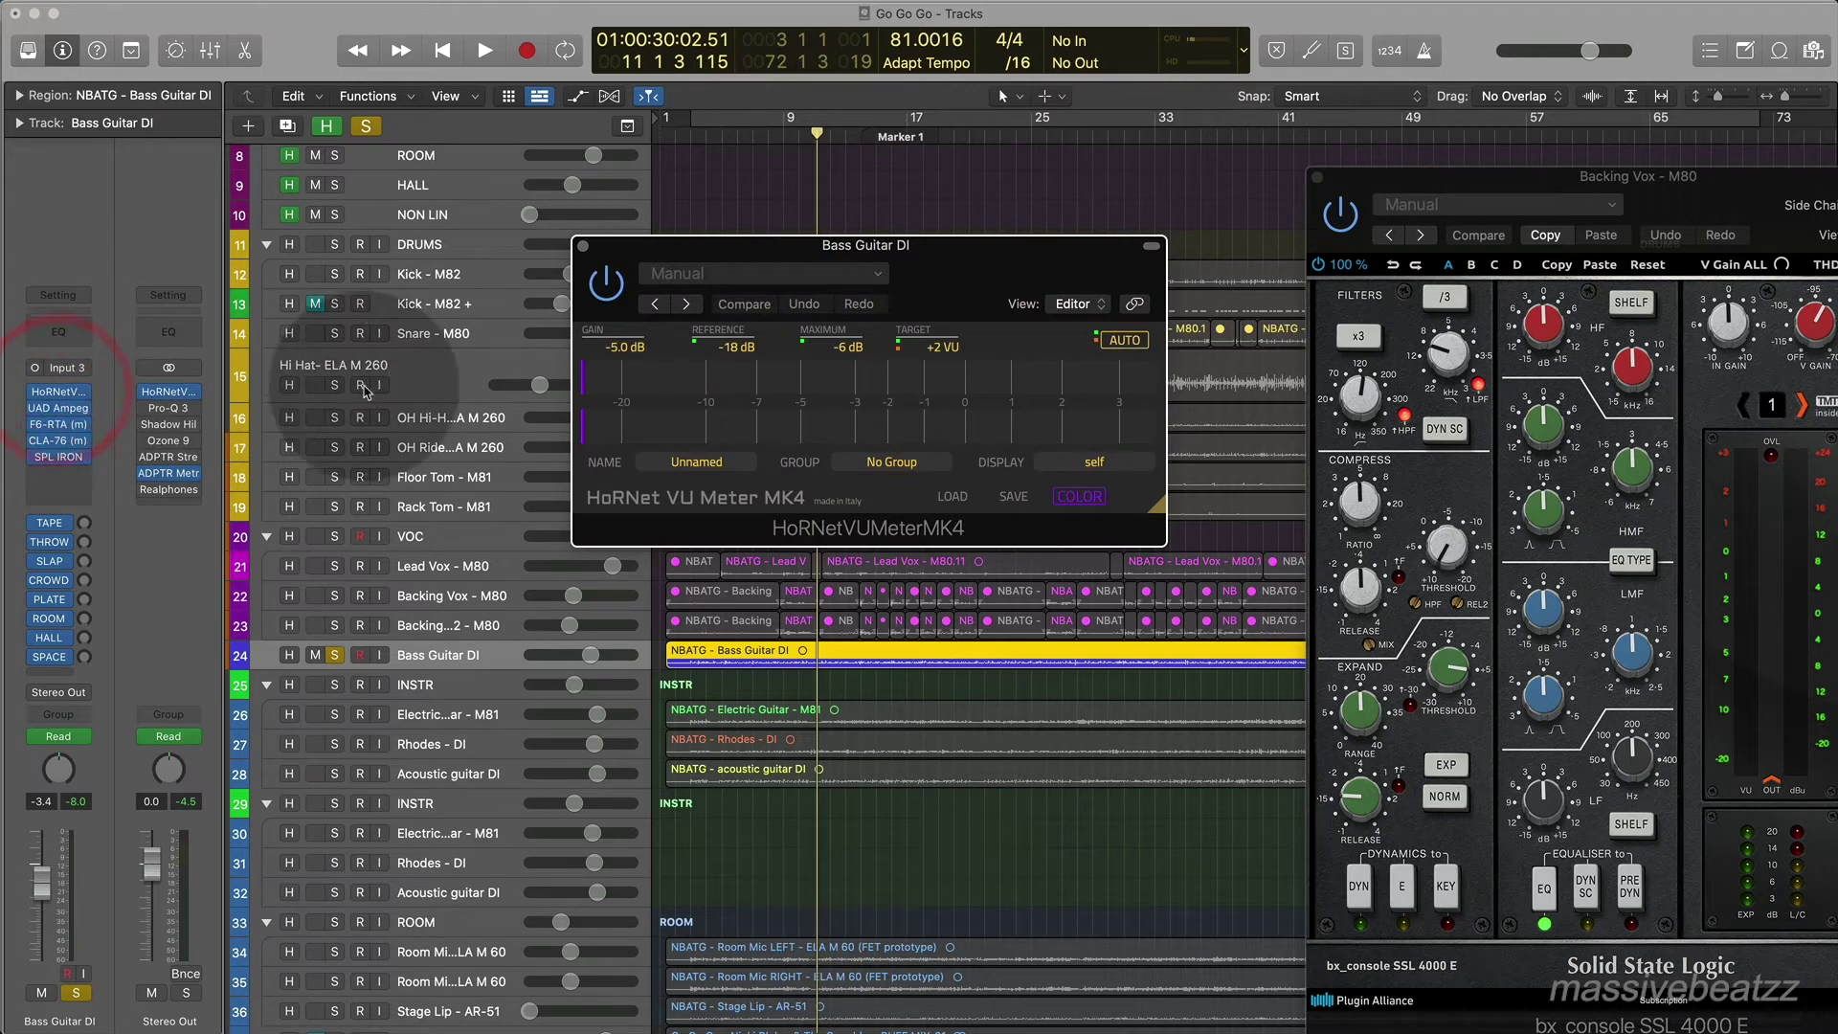
pyautogui.click(583, 247)
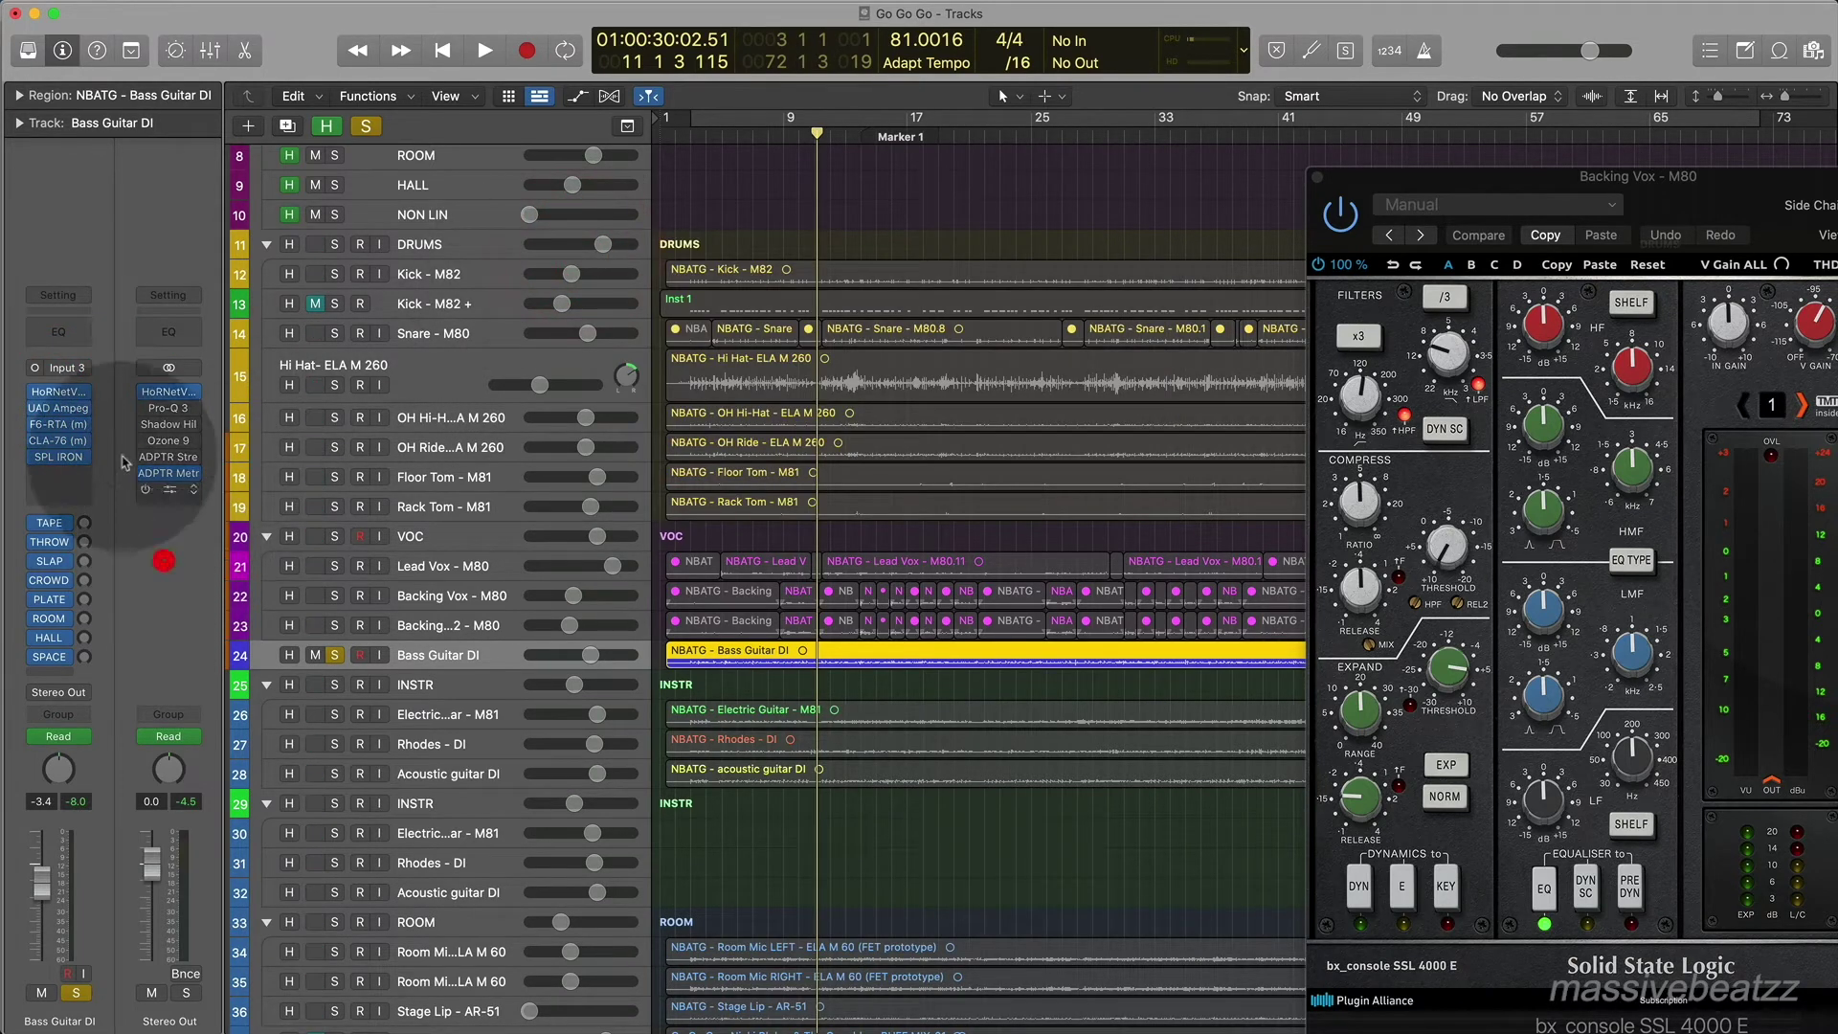
pyautogui.click(63, 409)
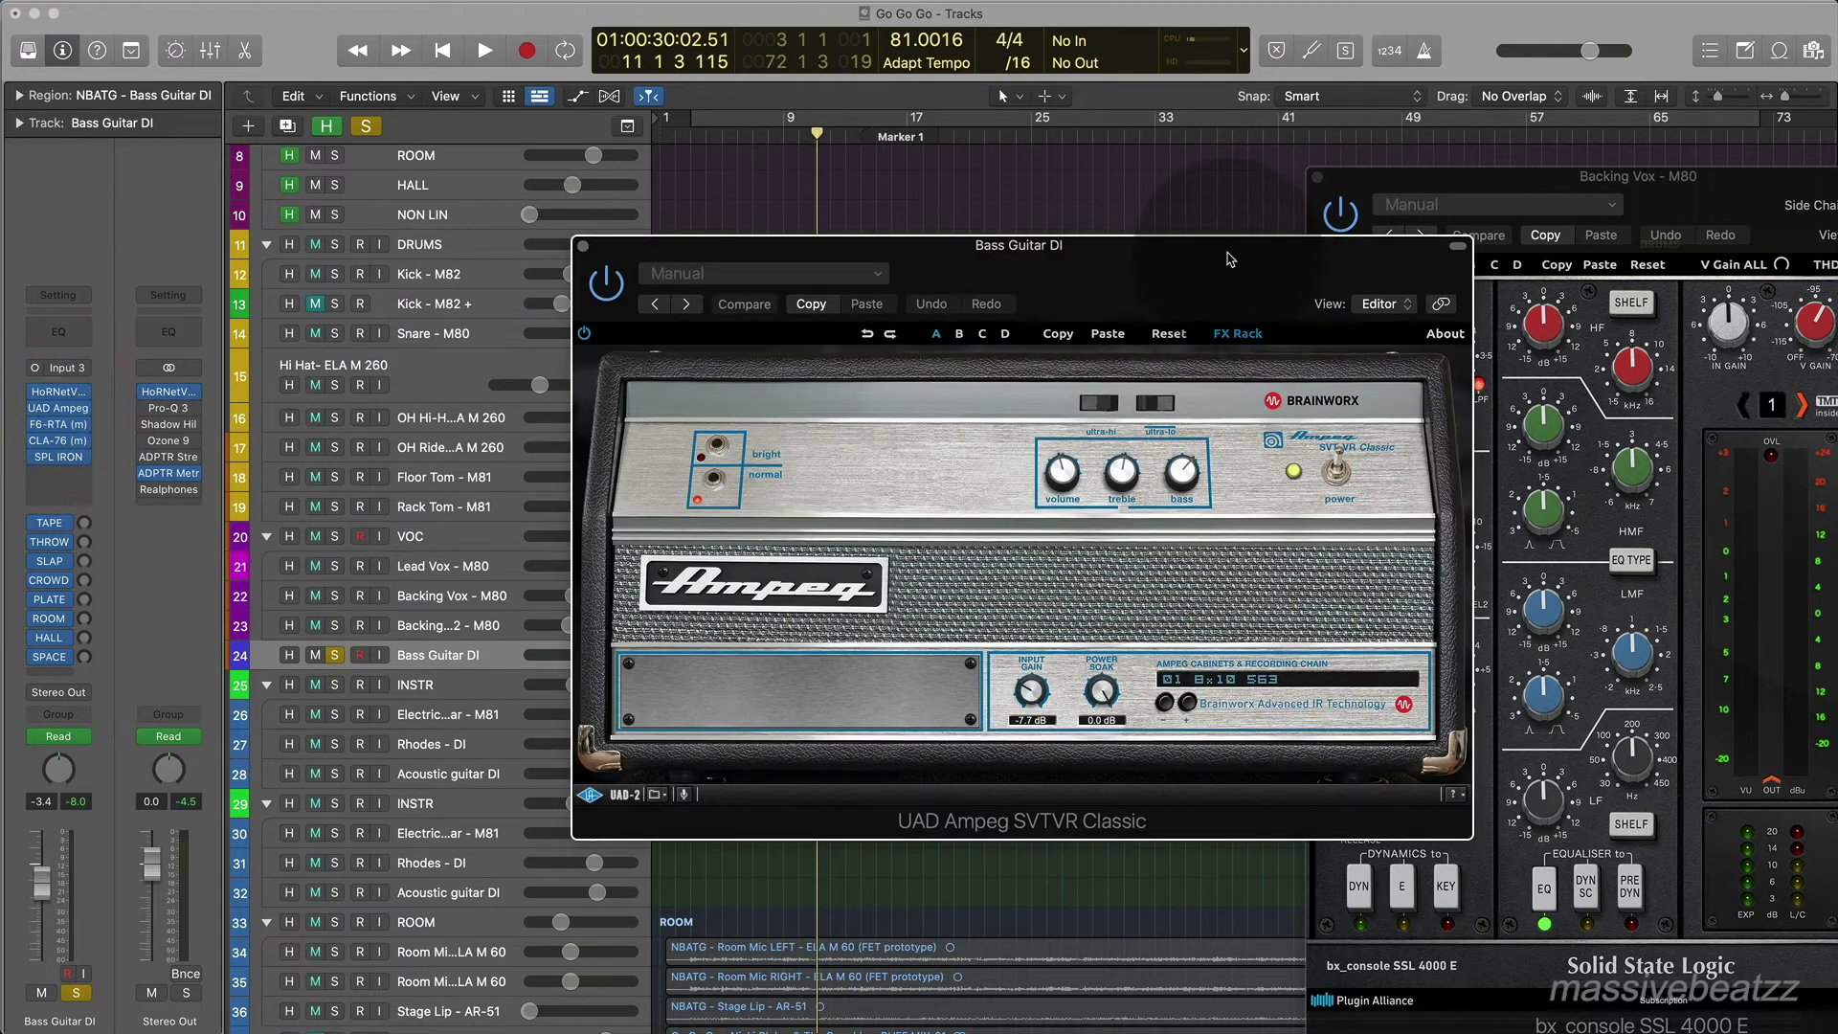
pyautogui.moveTo(1216, 262); pyautogui.dragTo(925, 189)
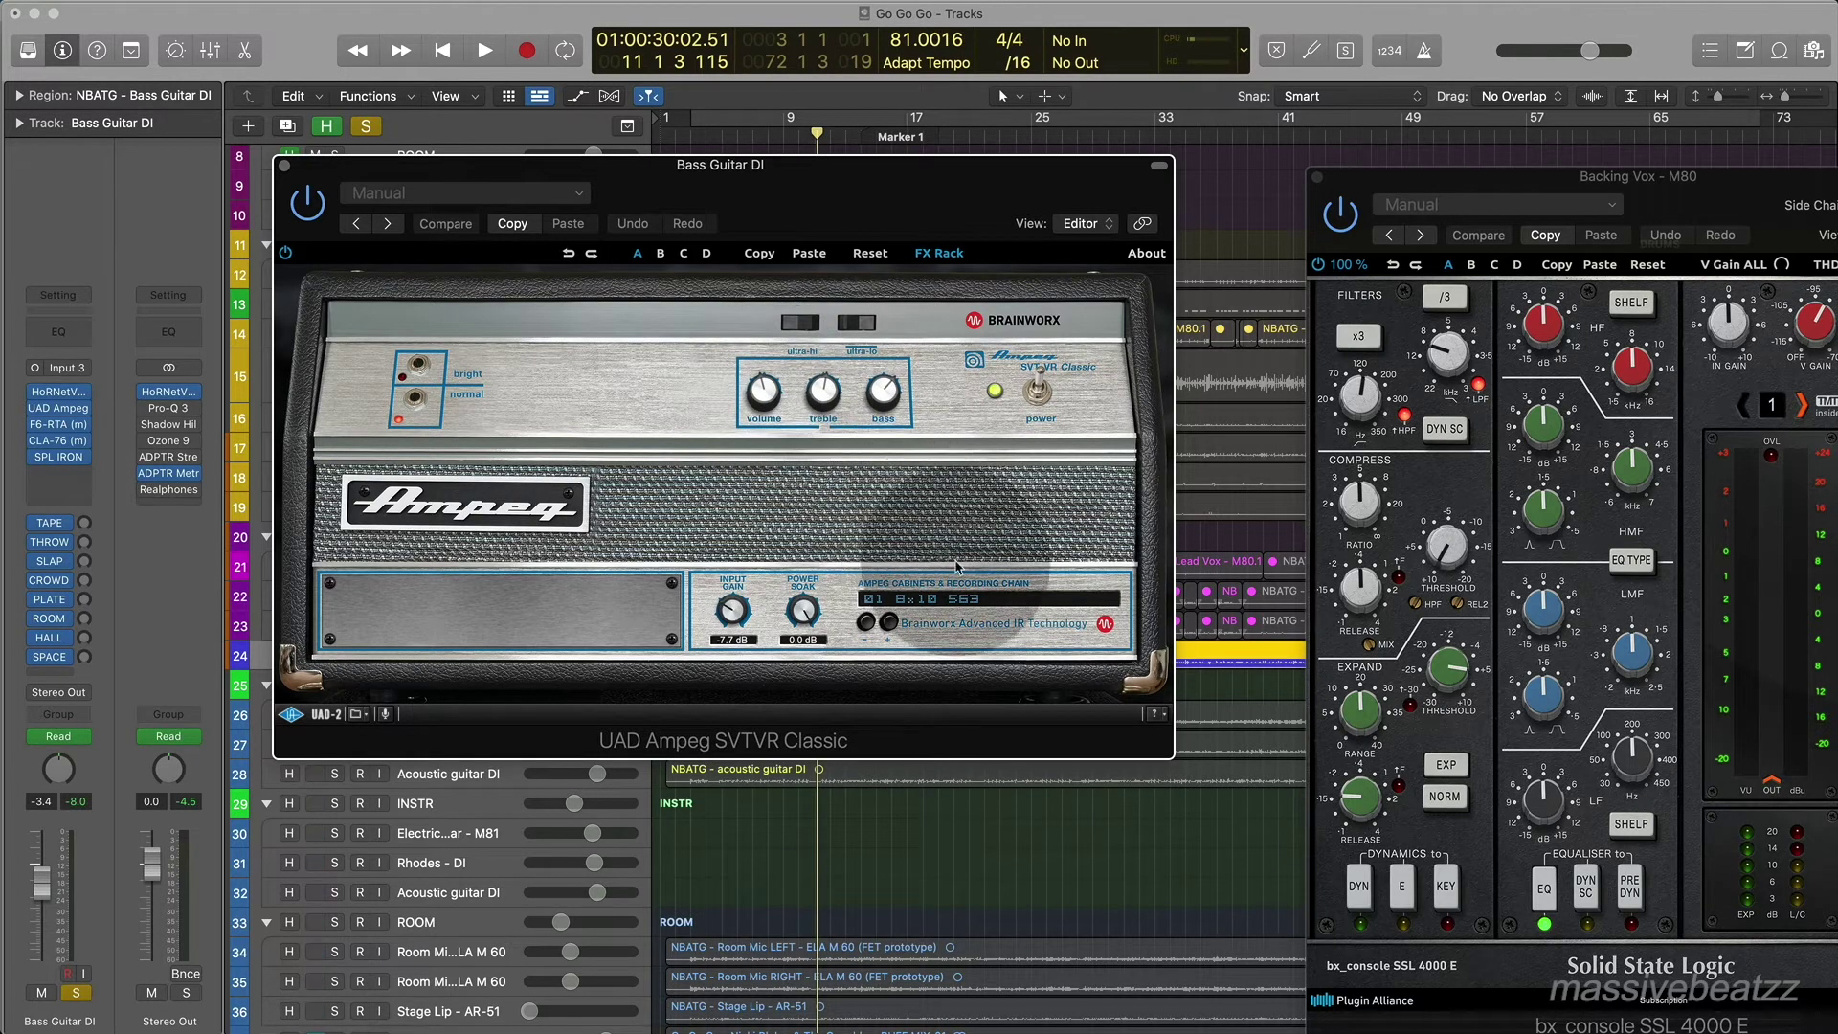
pyautogui.click(284, 168)
# Open the Bass Guitar DI's F6-RTA equalizer and play the bass to examine band 1 against the live spectrum.
pyautogui.click(53, 427)
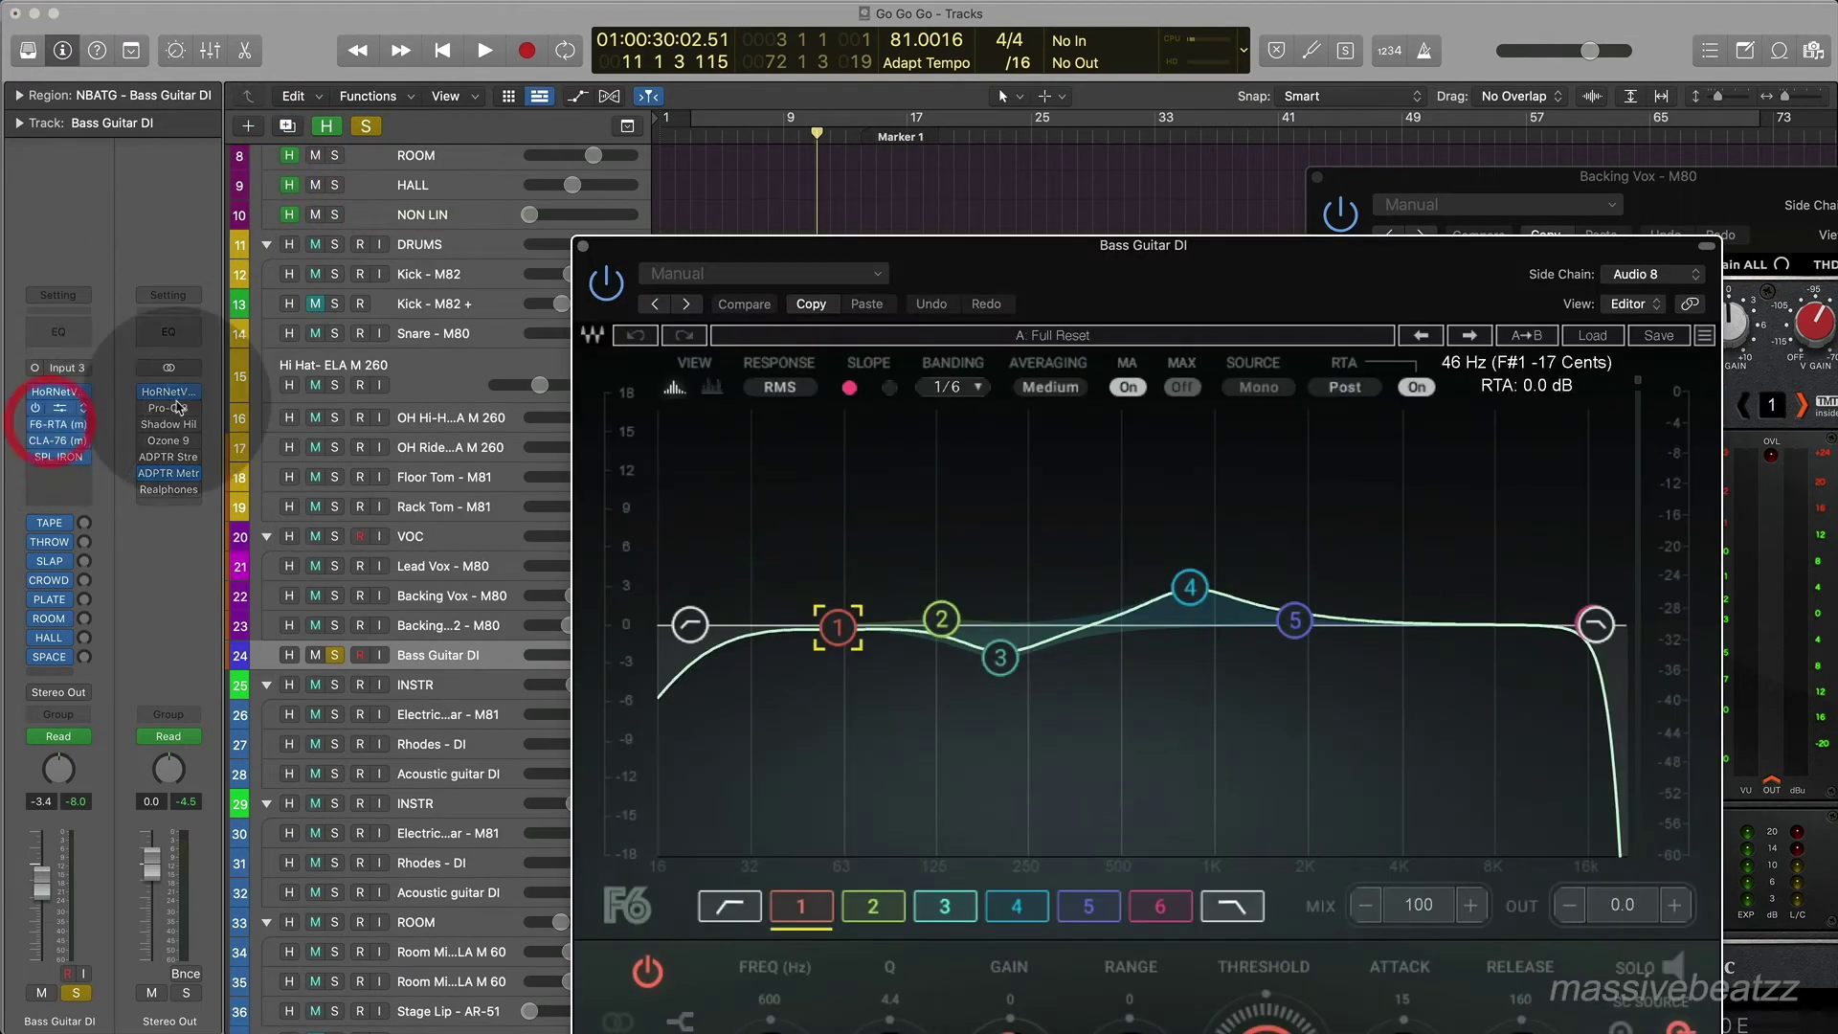
pyautogui.moveTo(1261, 278); pyautogui.dragTo(824, 126)
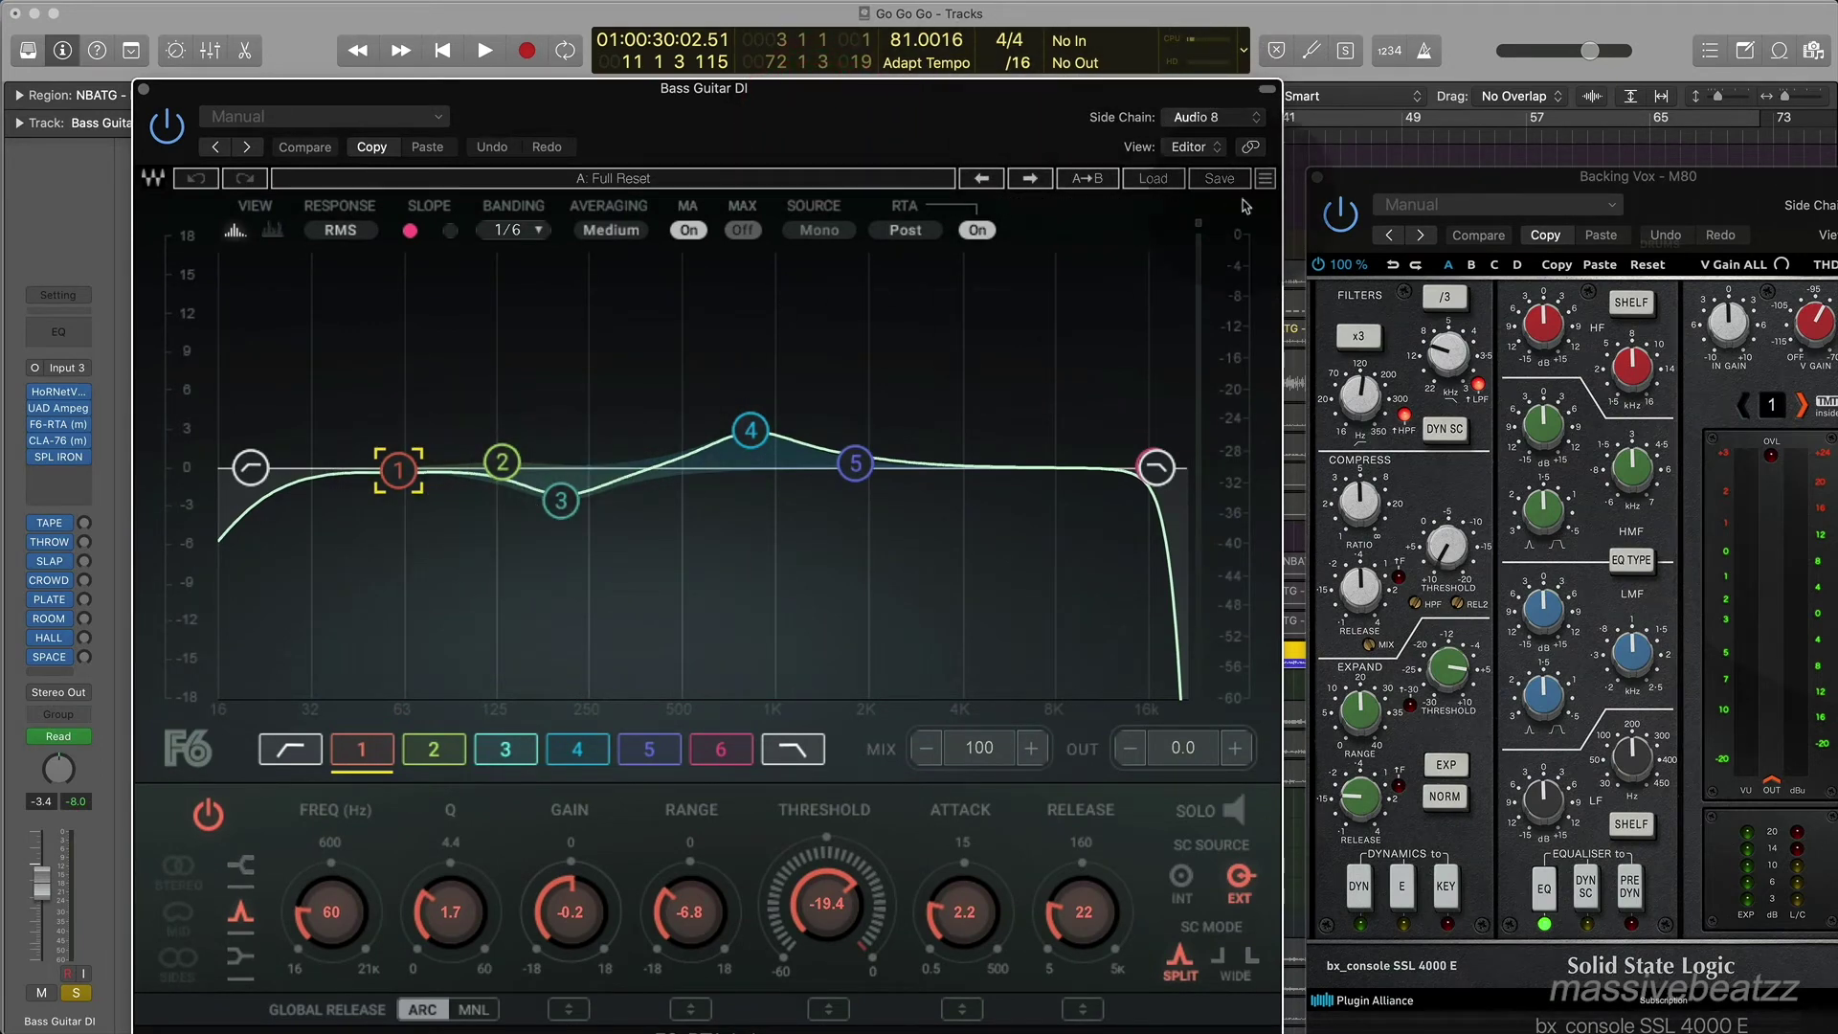
pyautogui.click(403, 478)
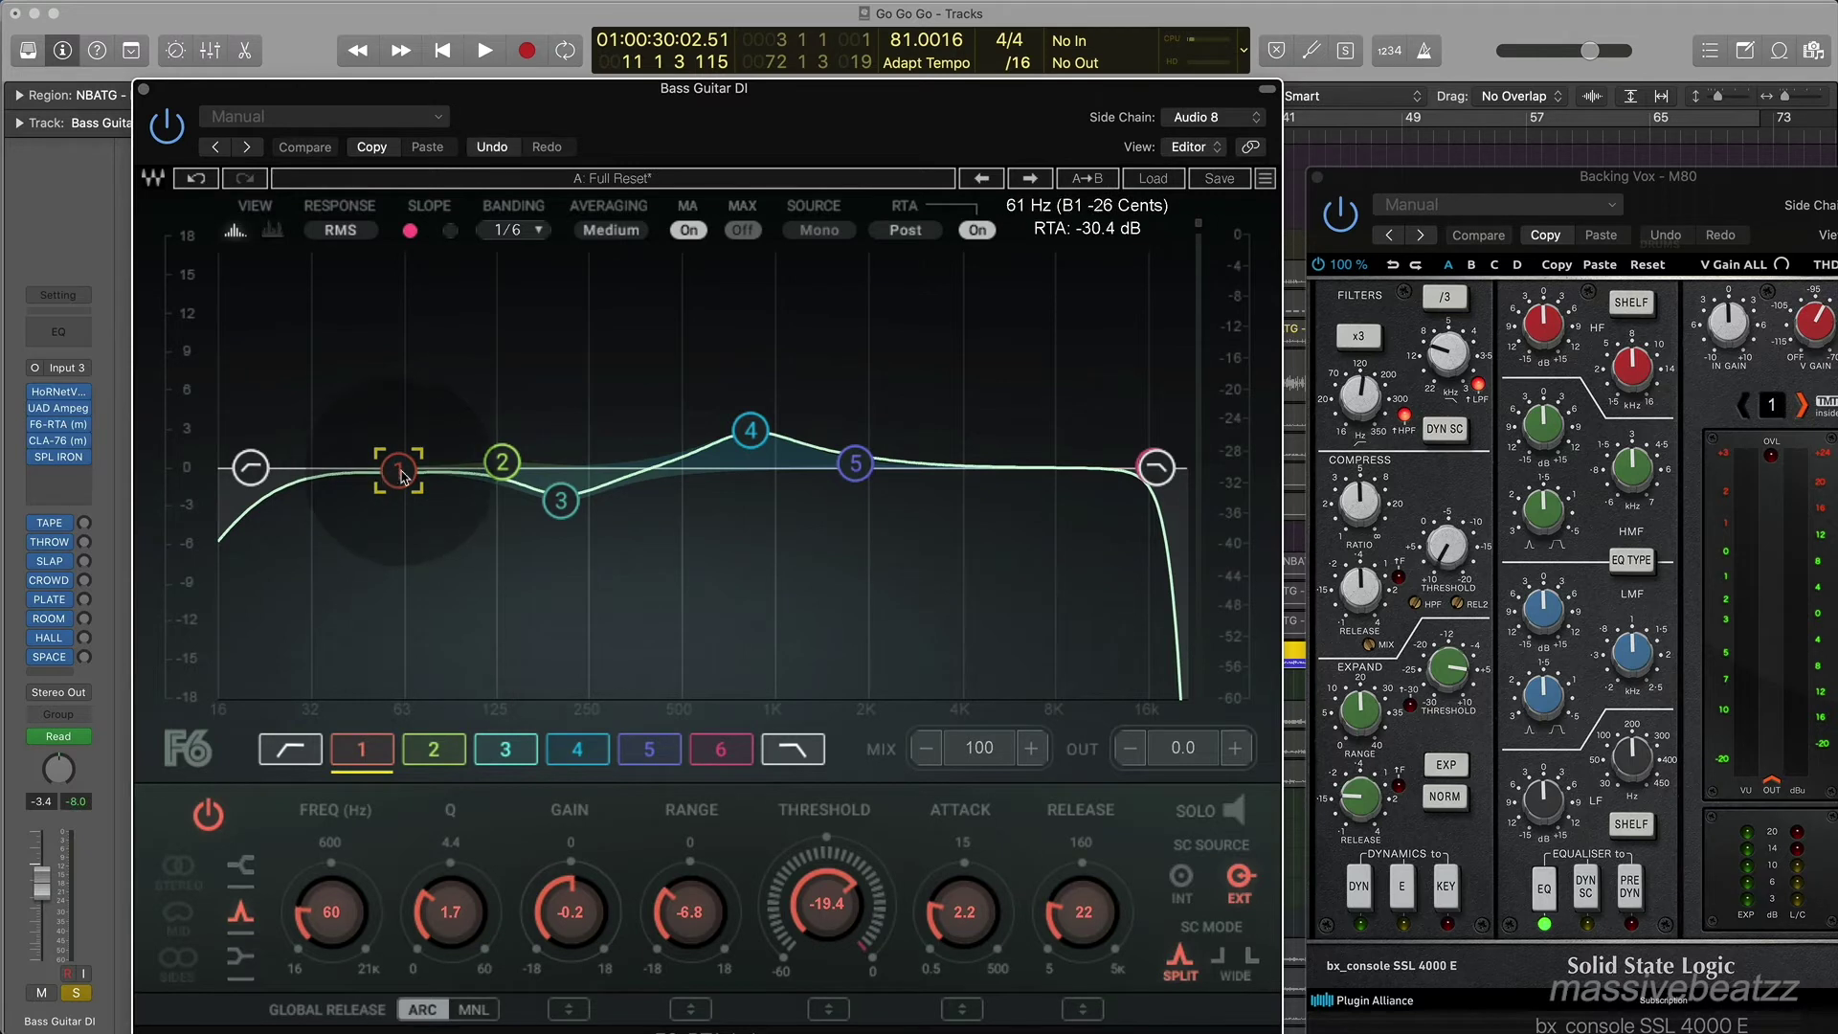
pyautogui.press('space')
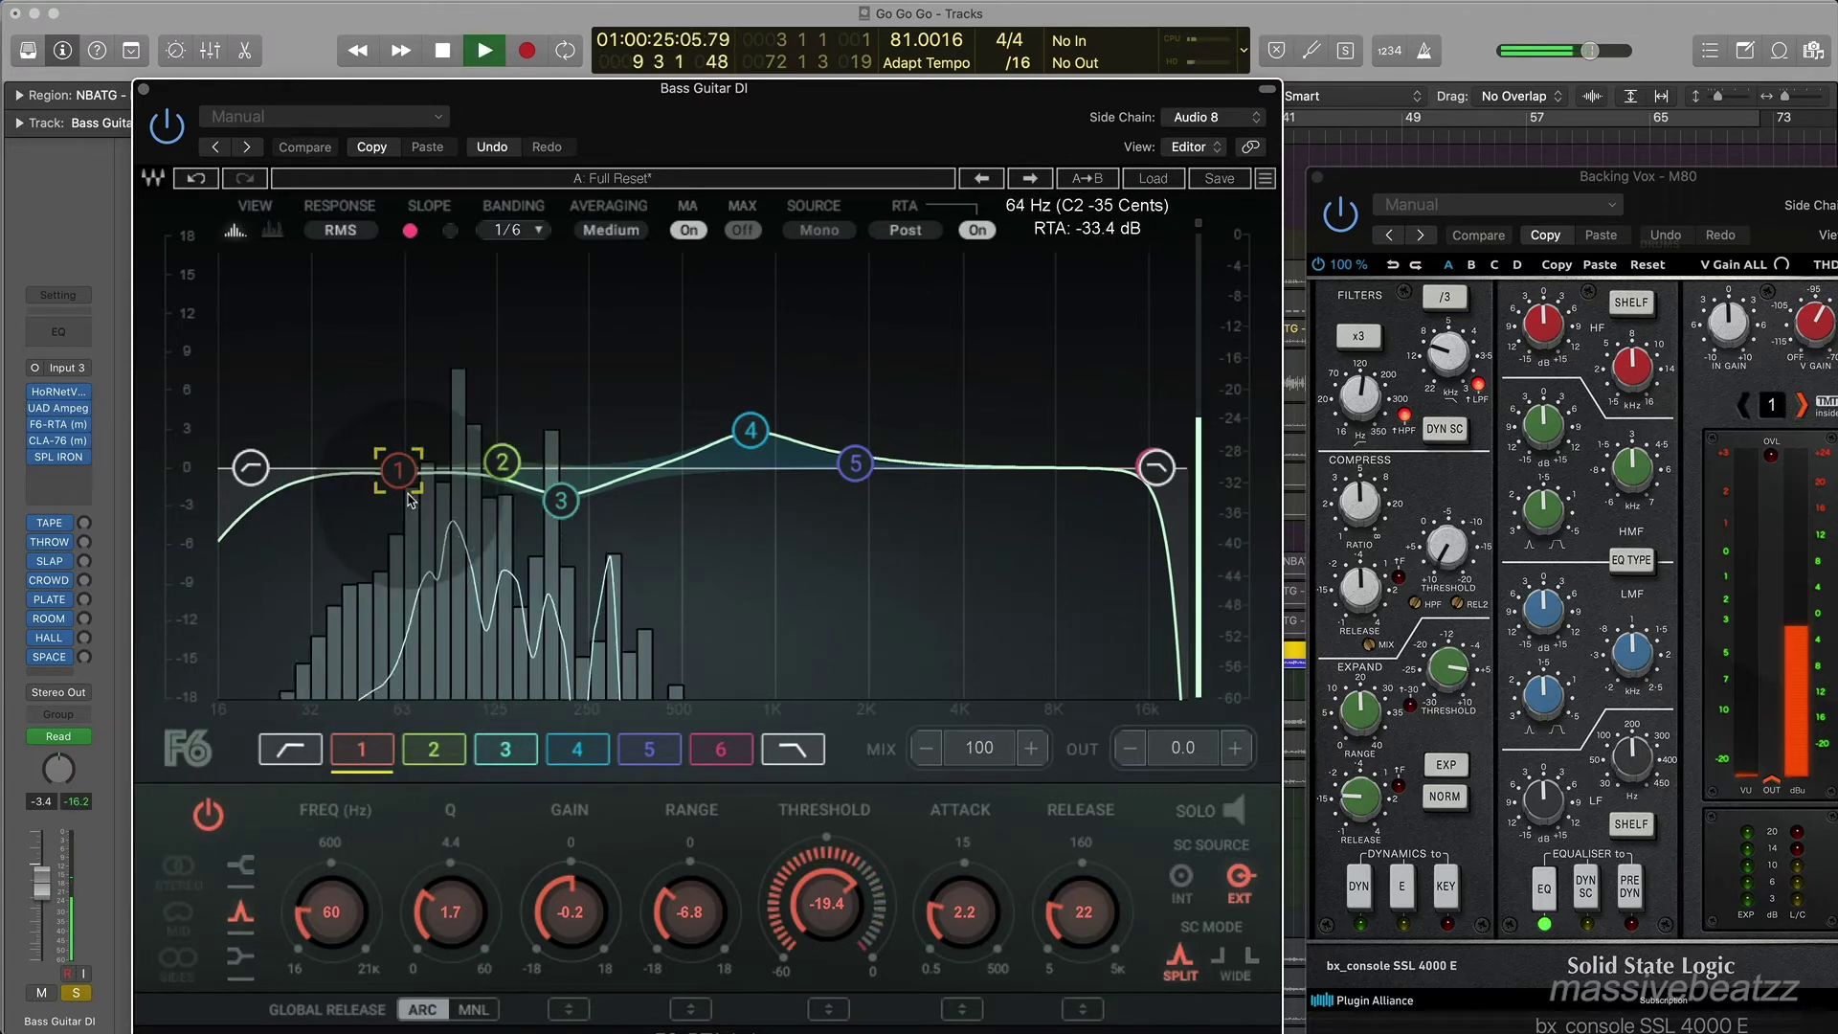
pyautogui.press('space')
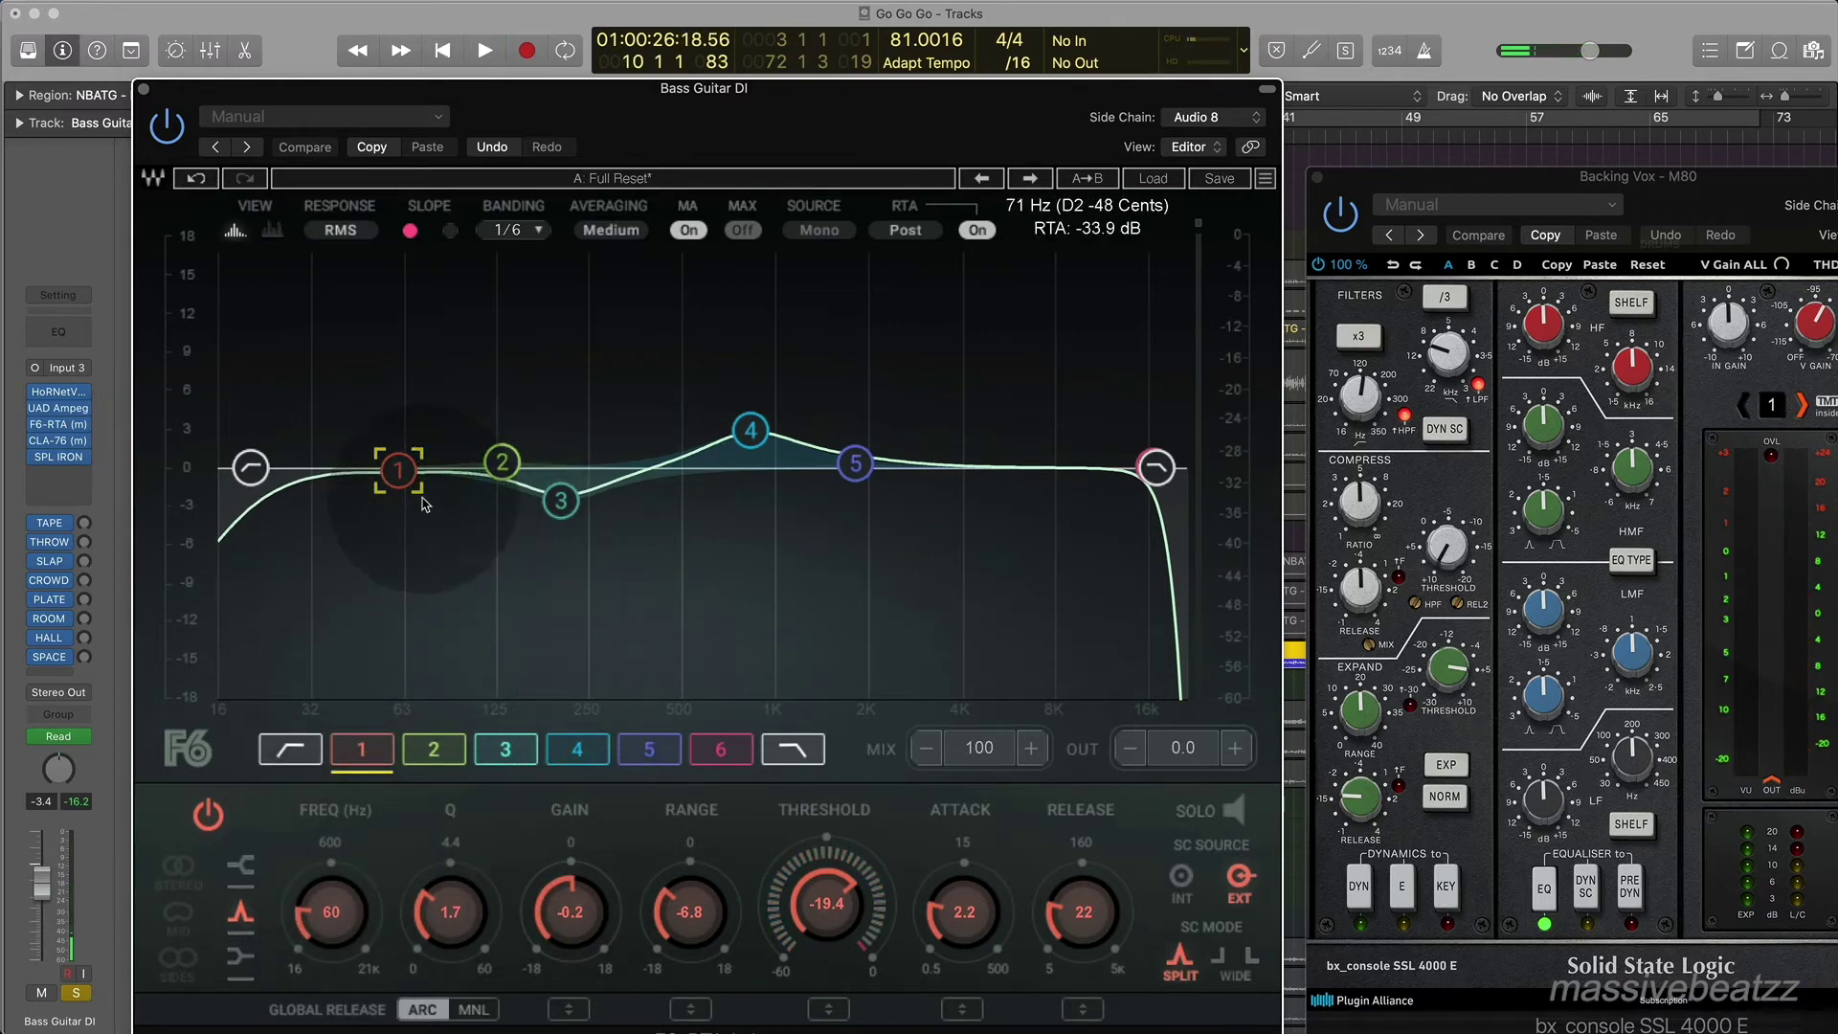
pyautogui.press('space')
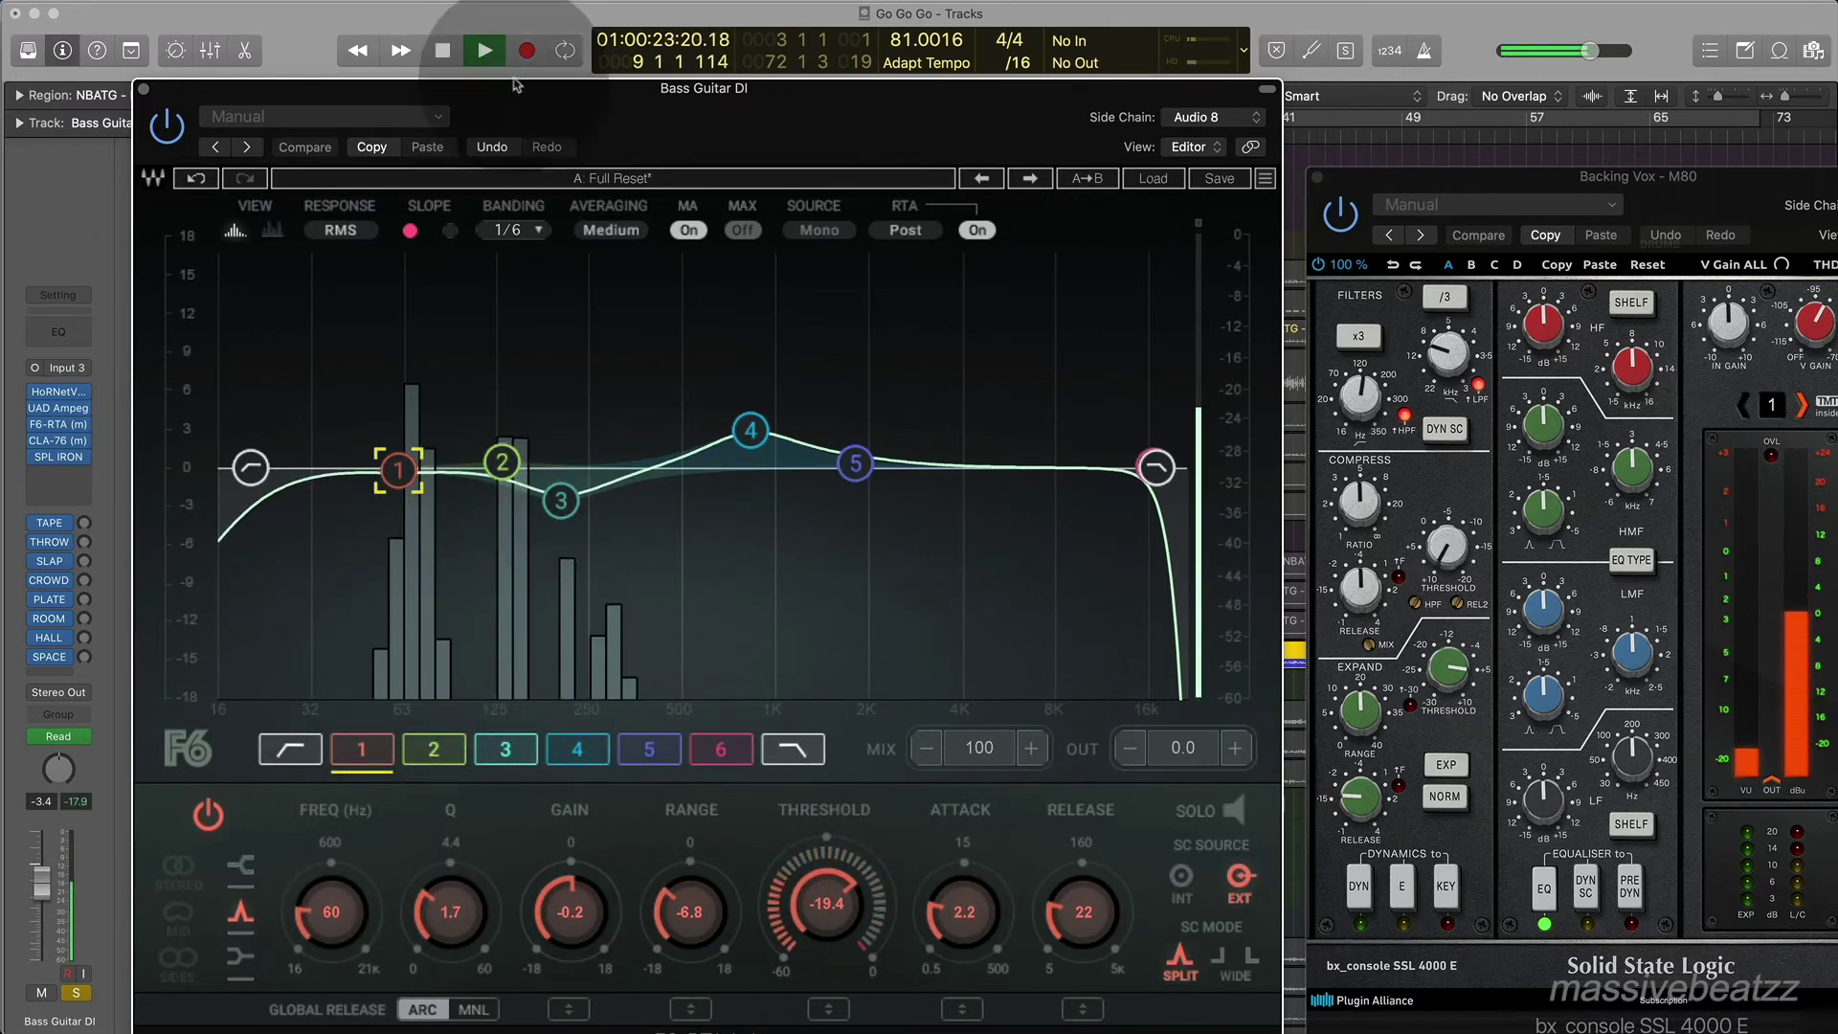
pyautogui.press('space')
# Solo the Kick - M82 track alongside the bass and play both to check the side-chained F6-RTA band.
pyautogui.moveTo(486, 114); pyautogui.dragTo(883, 99)
pyautogui.scroll(2, 365, 316)
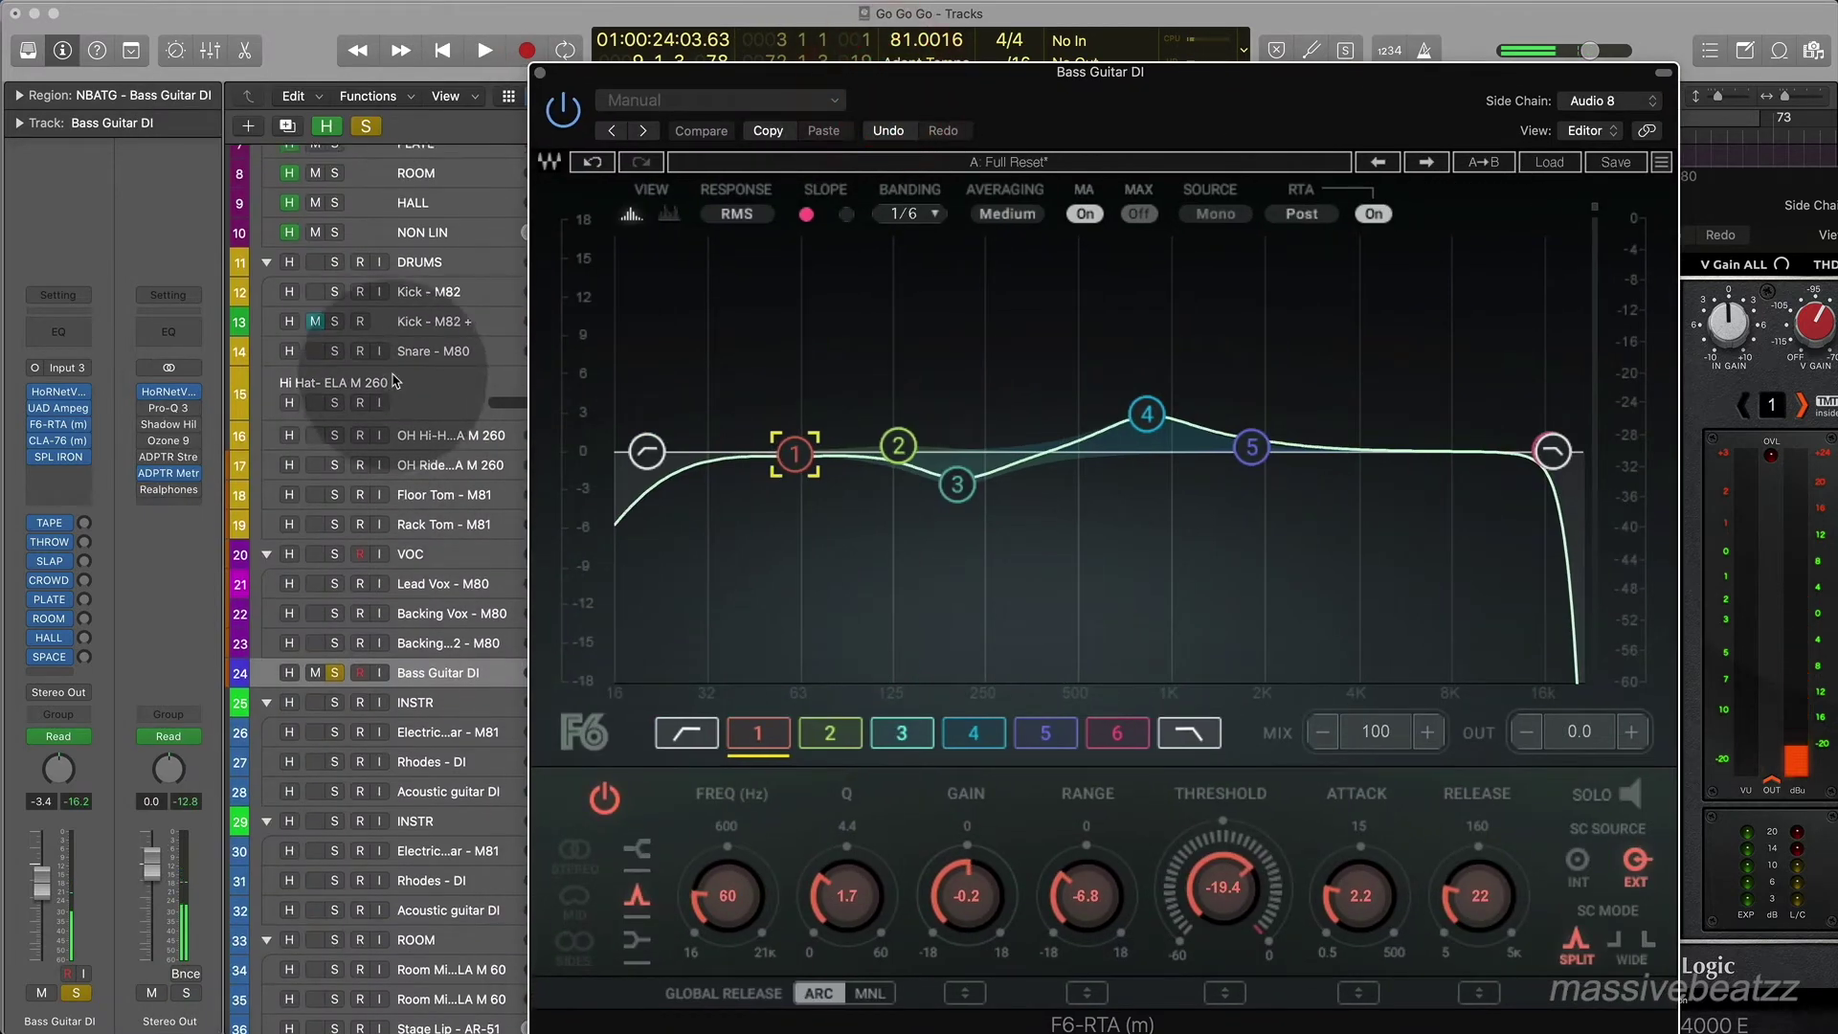
pyautogui.click(337, 299)
pyautogui.press('space')
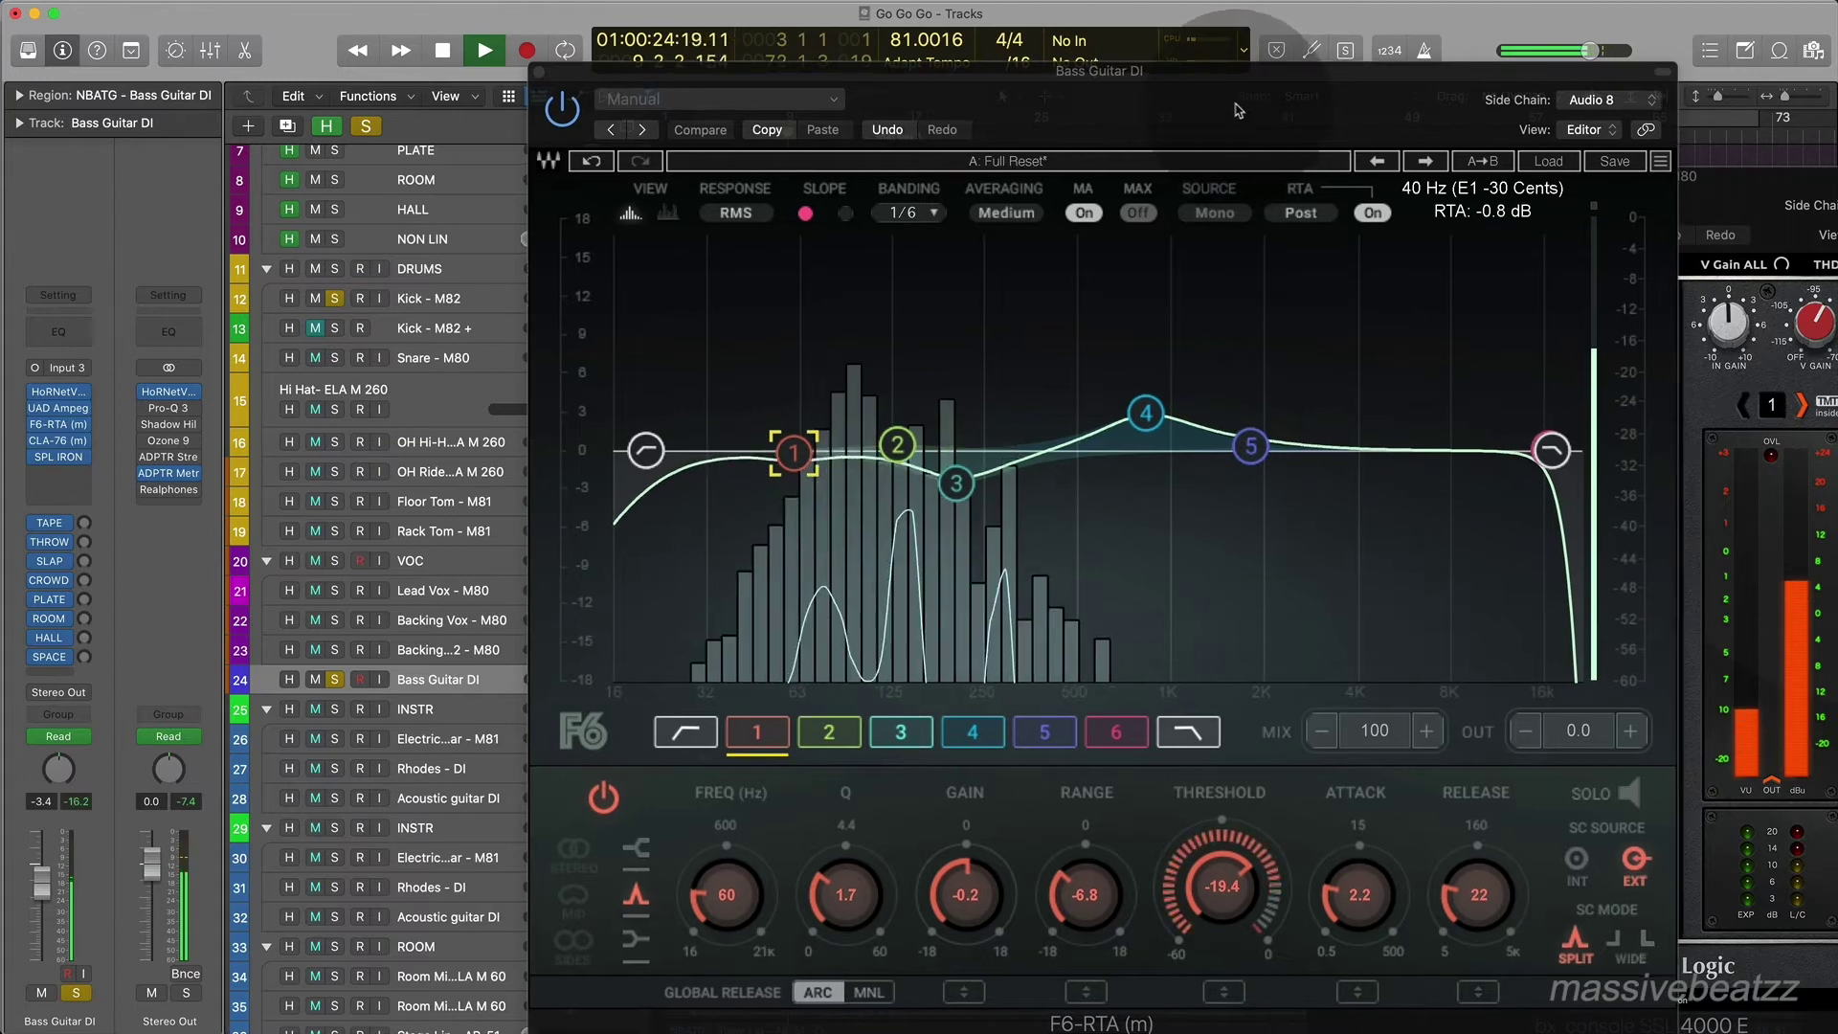
pyautogui.moveTo(1237, 110); pyautogui.dragTo(960, 72)
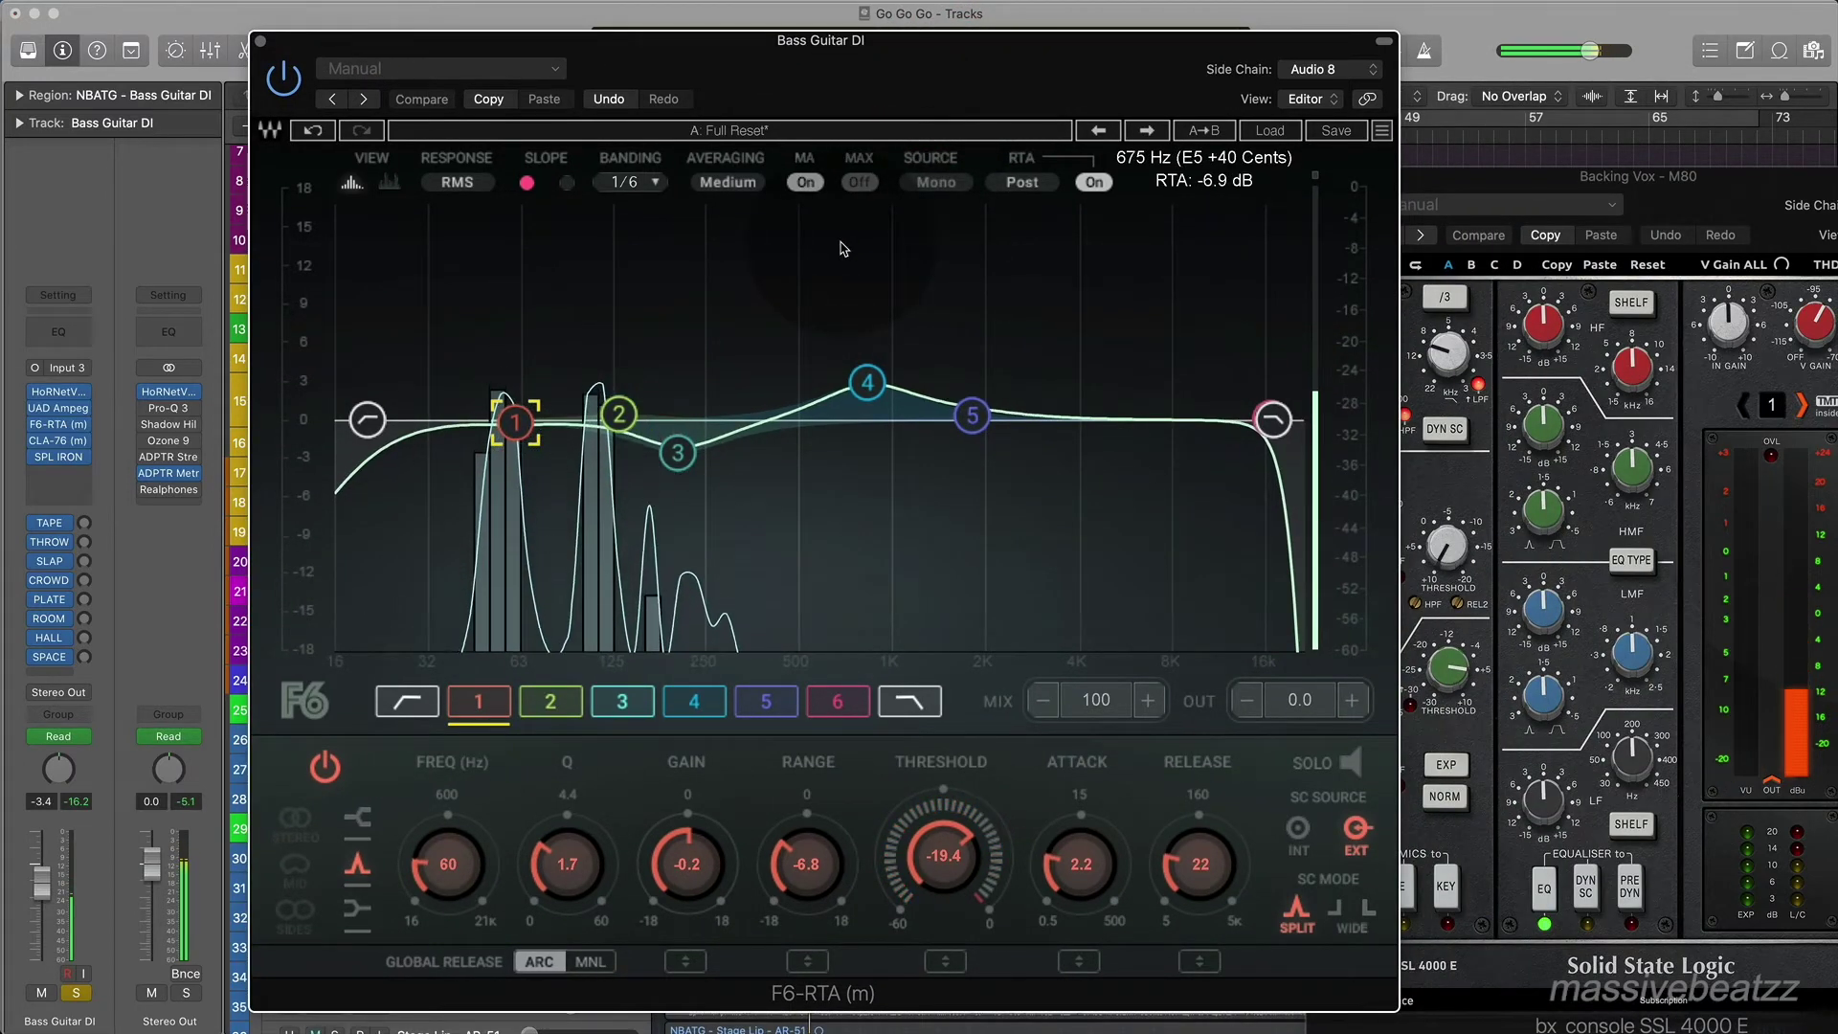
pyautogui.press('space')
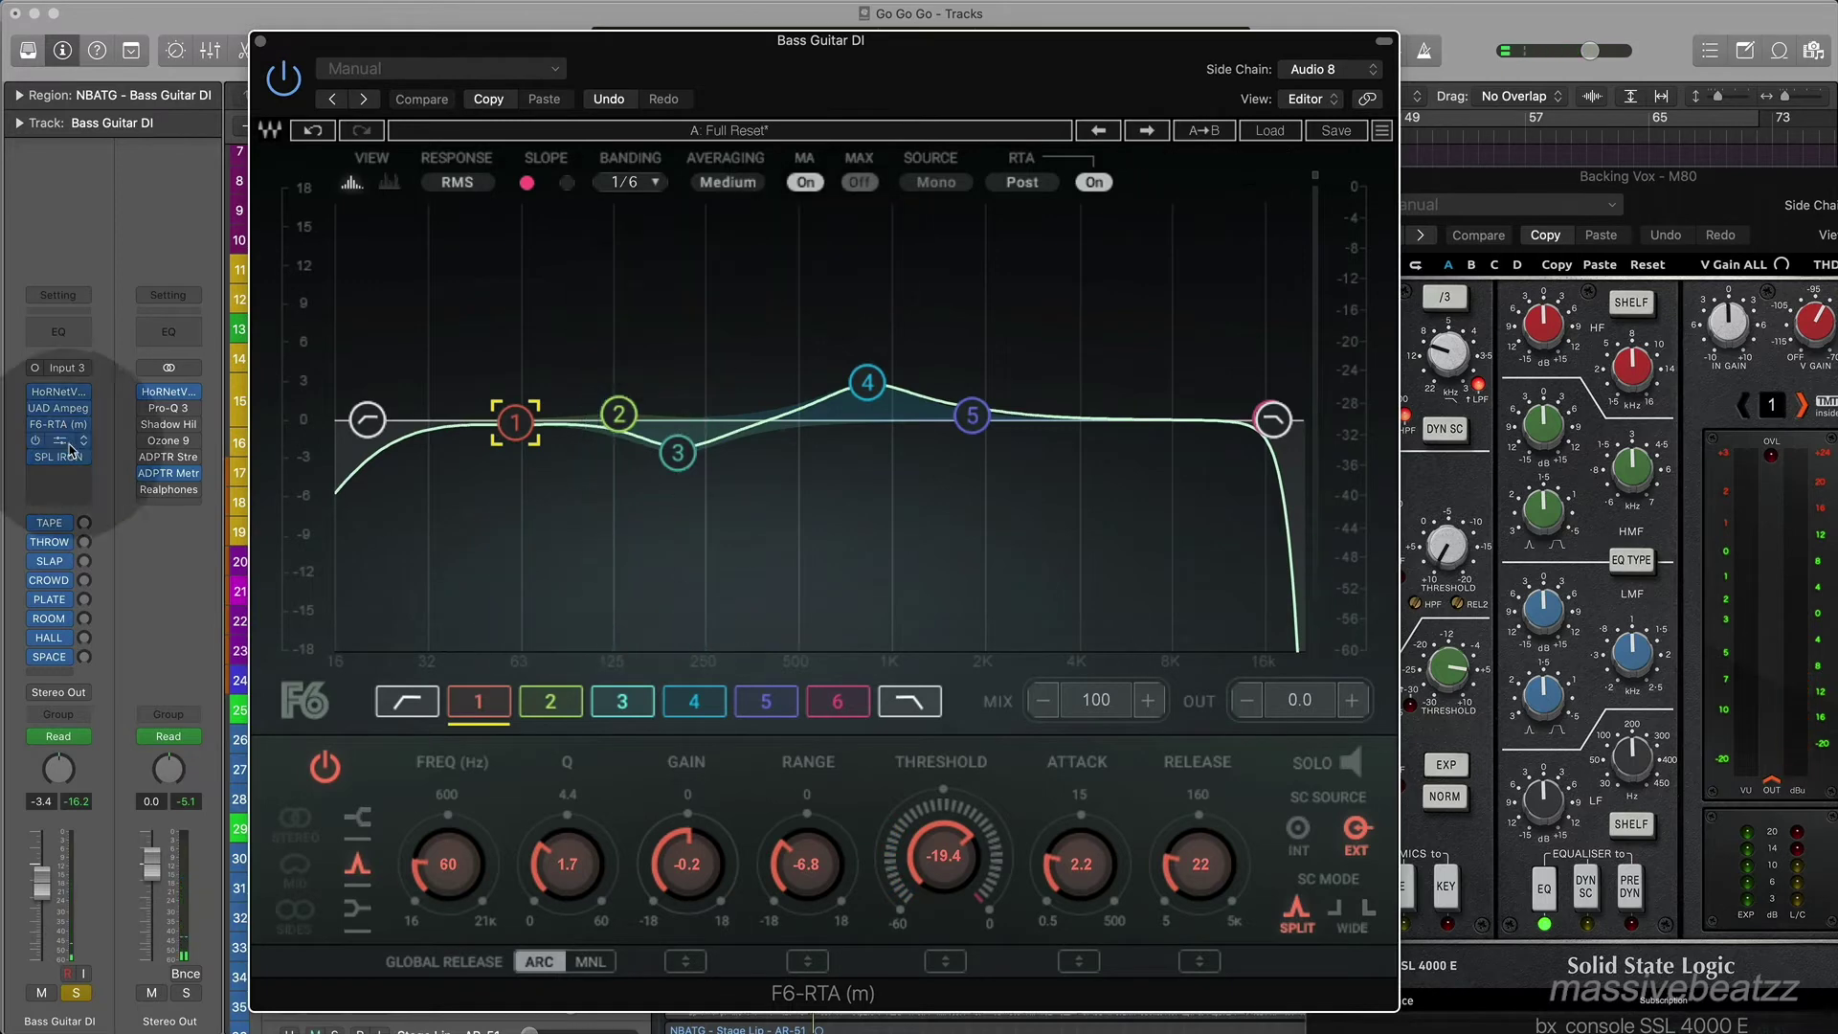
# Open the Bass Guitar DI's CLA-76 compressor and play the track to watch its gain reduction.
pyautogui.click(59, 442)
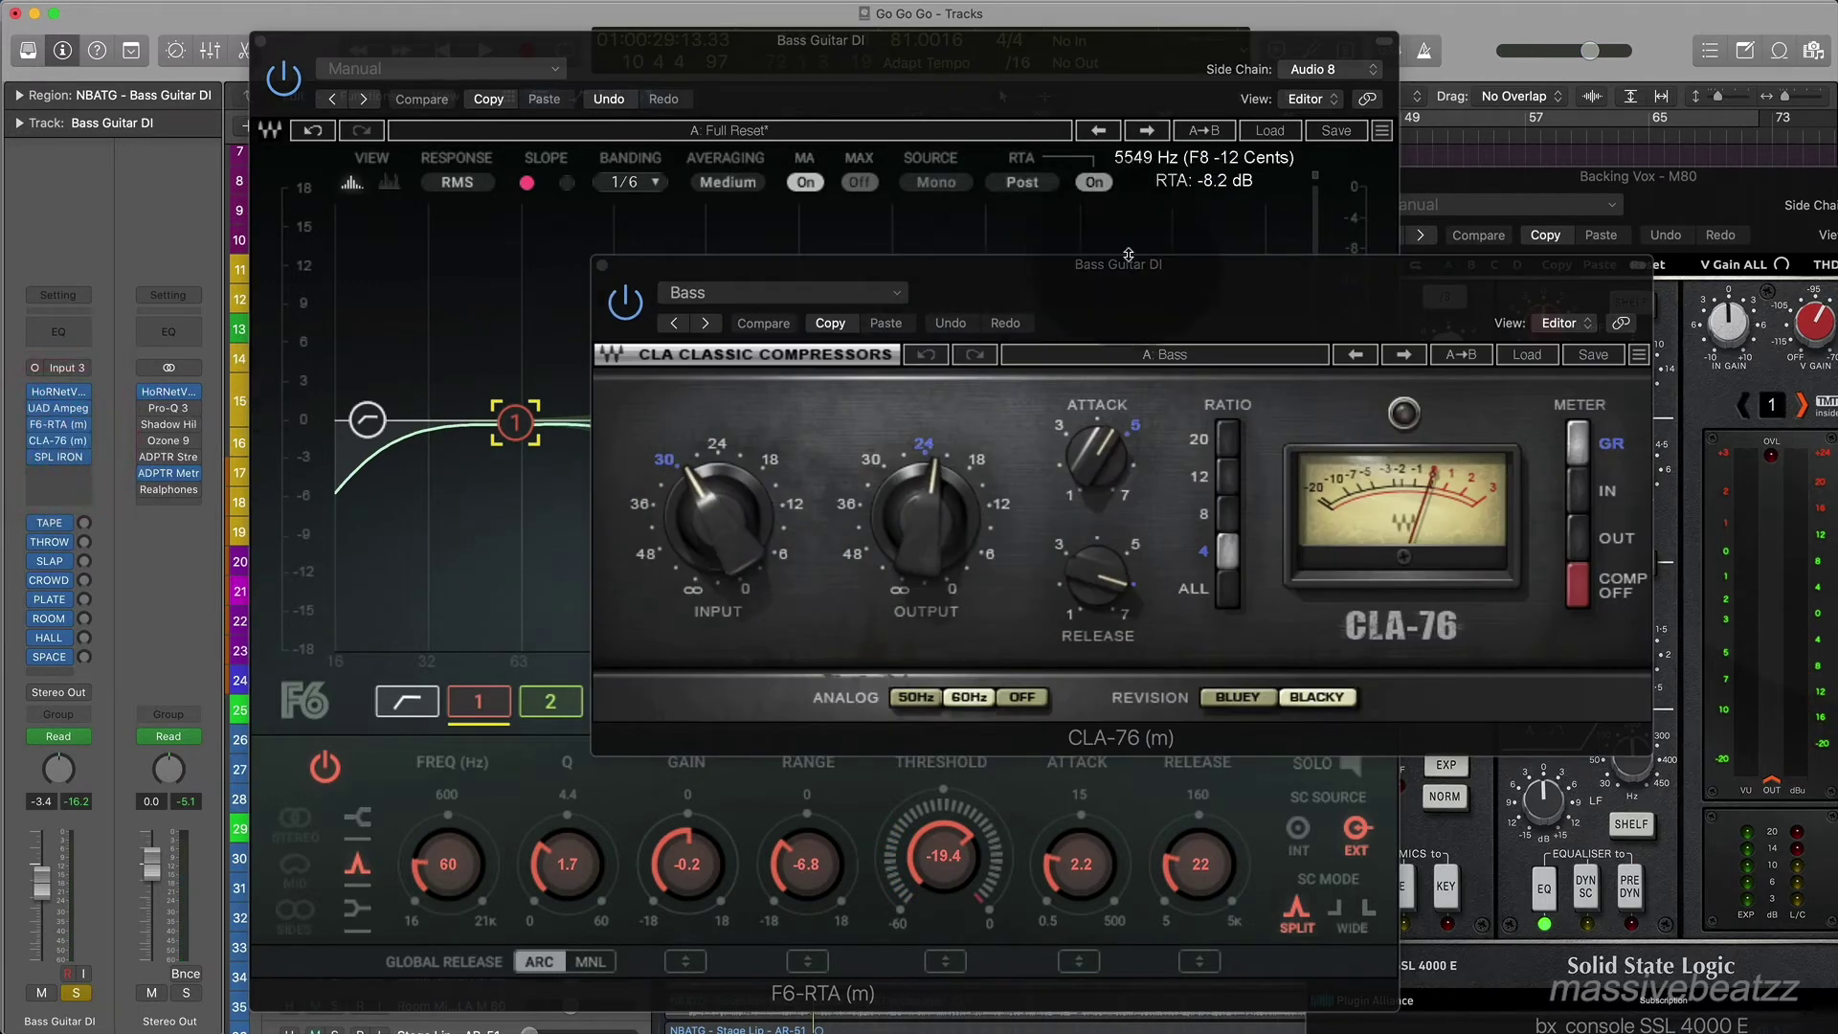
pyautogui.moveTo(882, 248); pyautogui.dragTo(755, 227)
pyautogui.press('space')
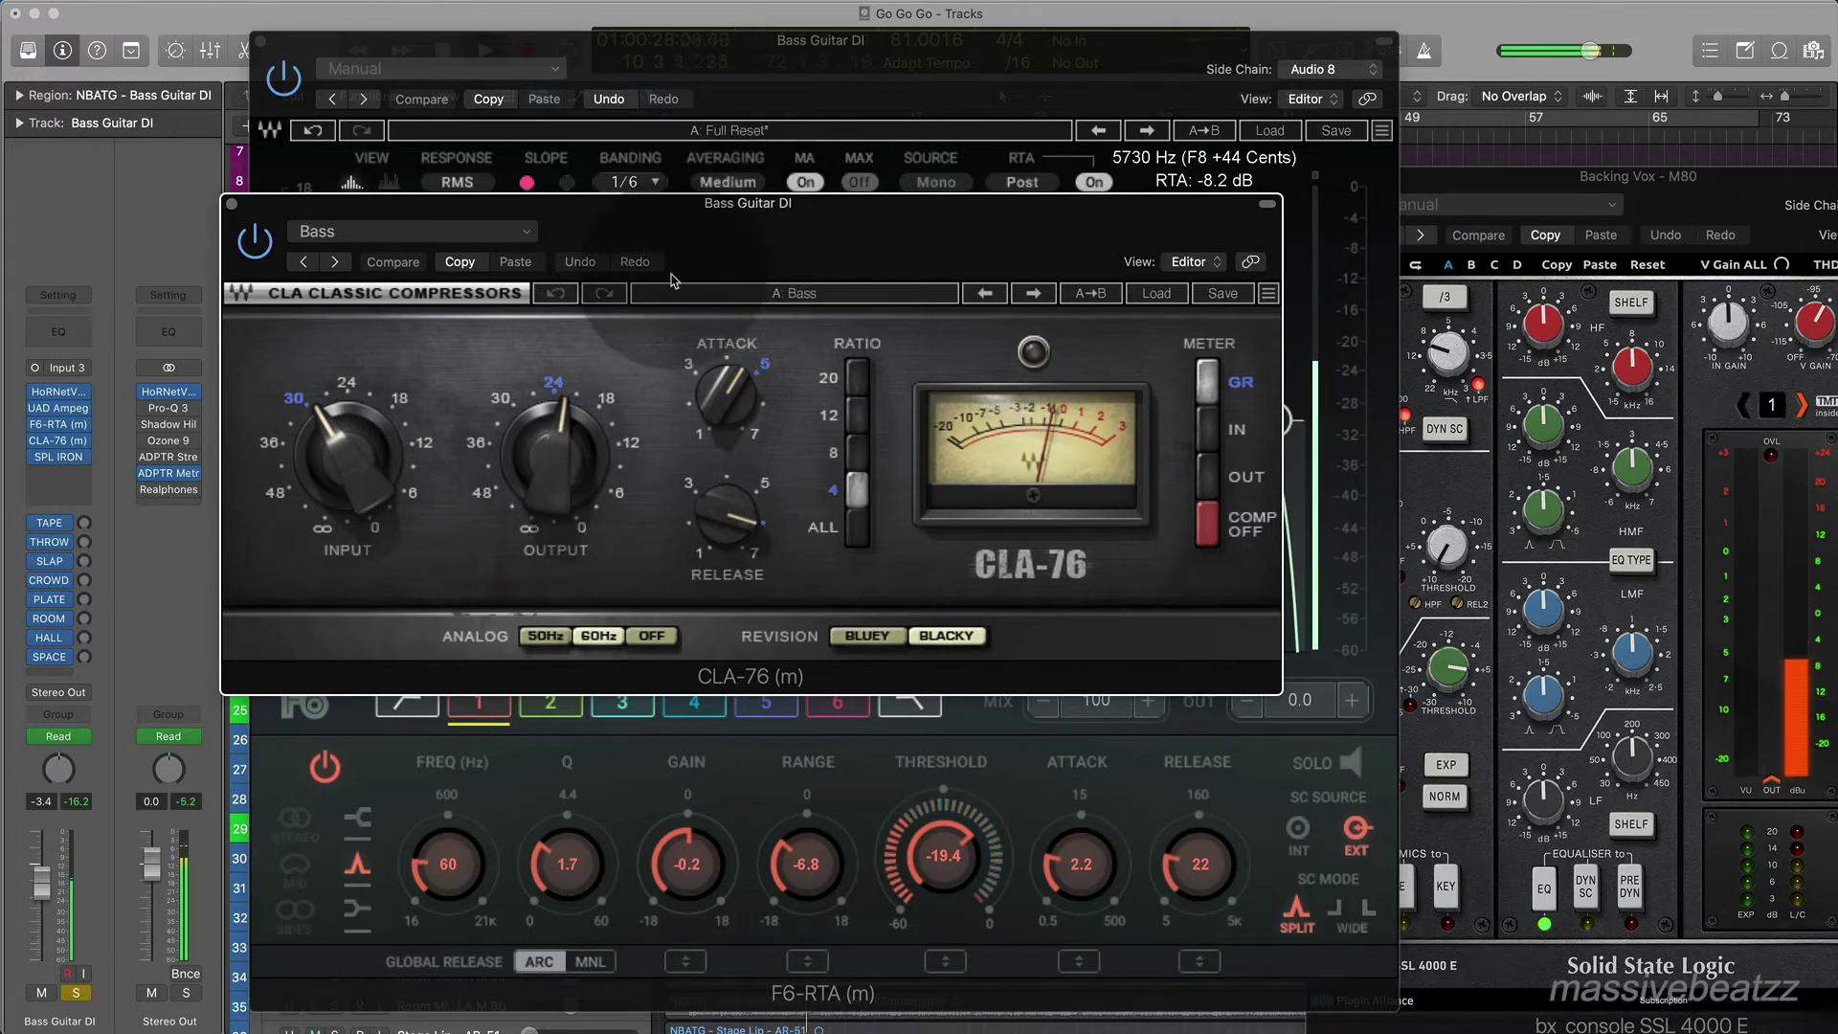
# Inspect the SPL IRON compressor on the Bass Guitar DI, and close the SPL IRON, CLA-76 and F6-RTA windows.
pyautogui.click(55, 460)
pyautogui.moveTo(1314, 229); pyautogui.dragTo(878, 161)
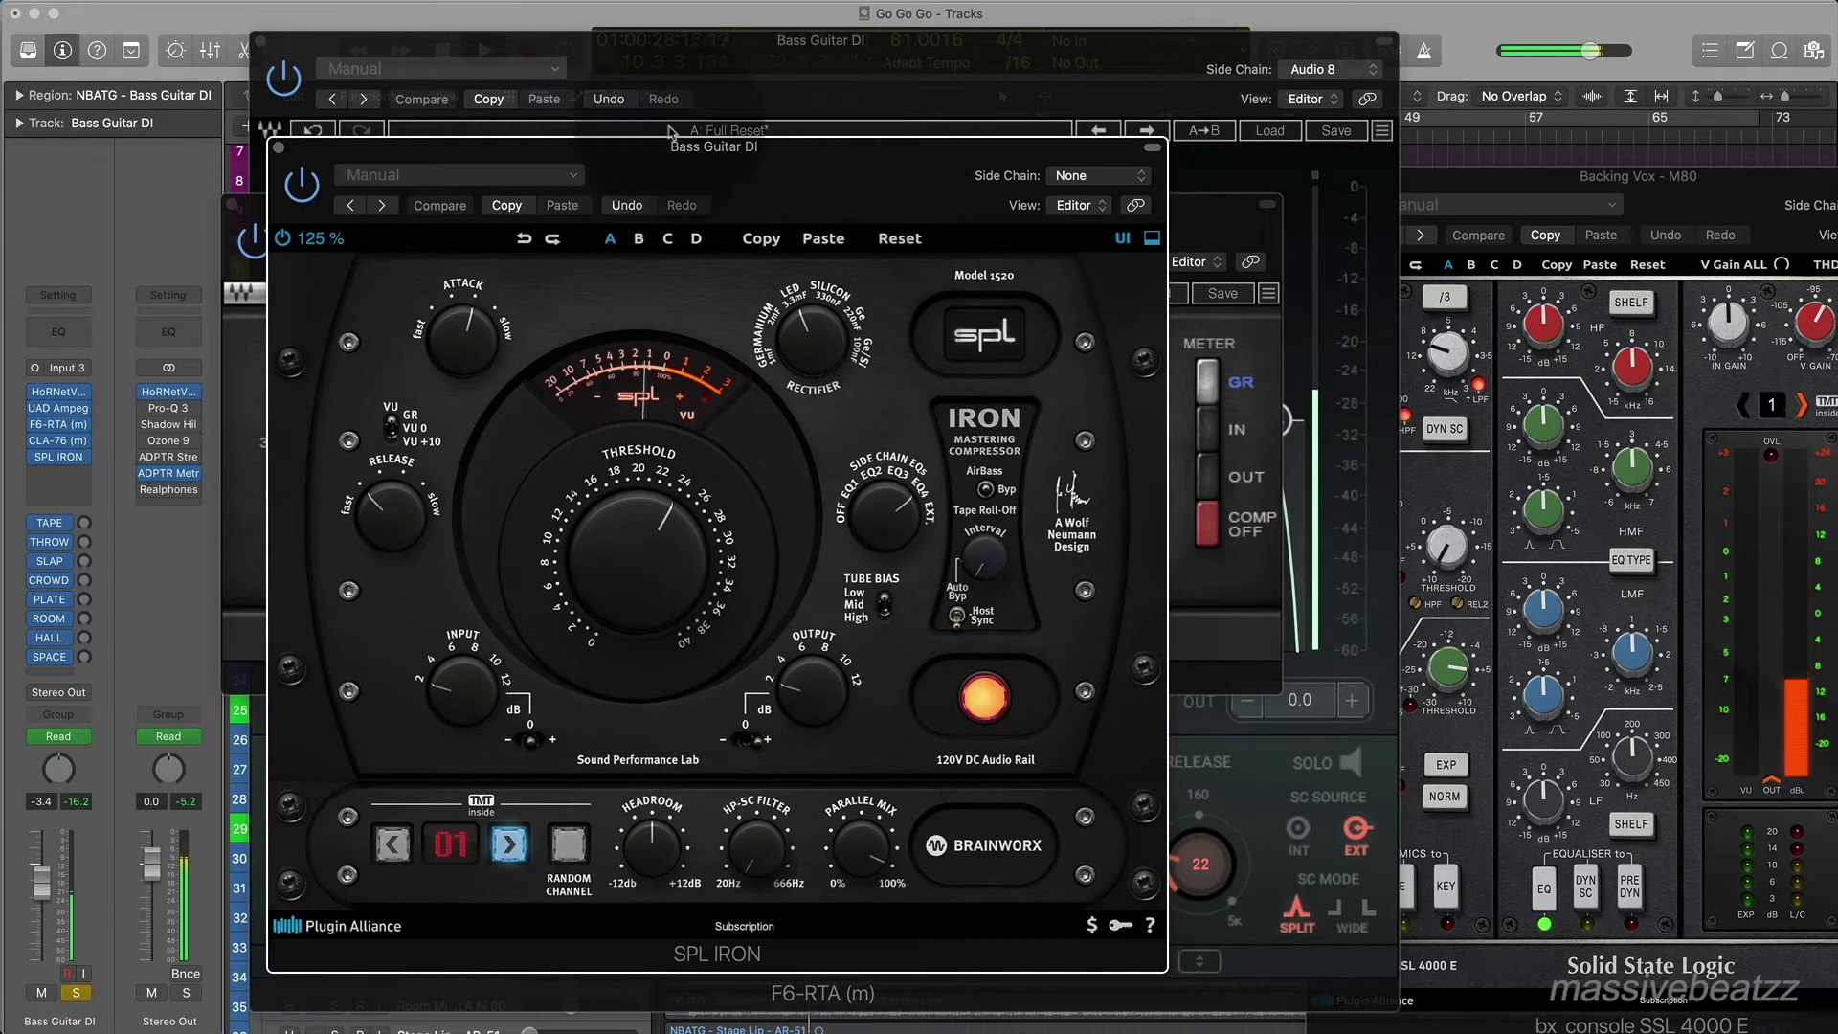
pyautogui.click(280, 149)
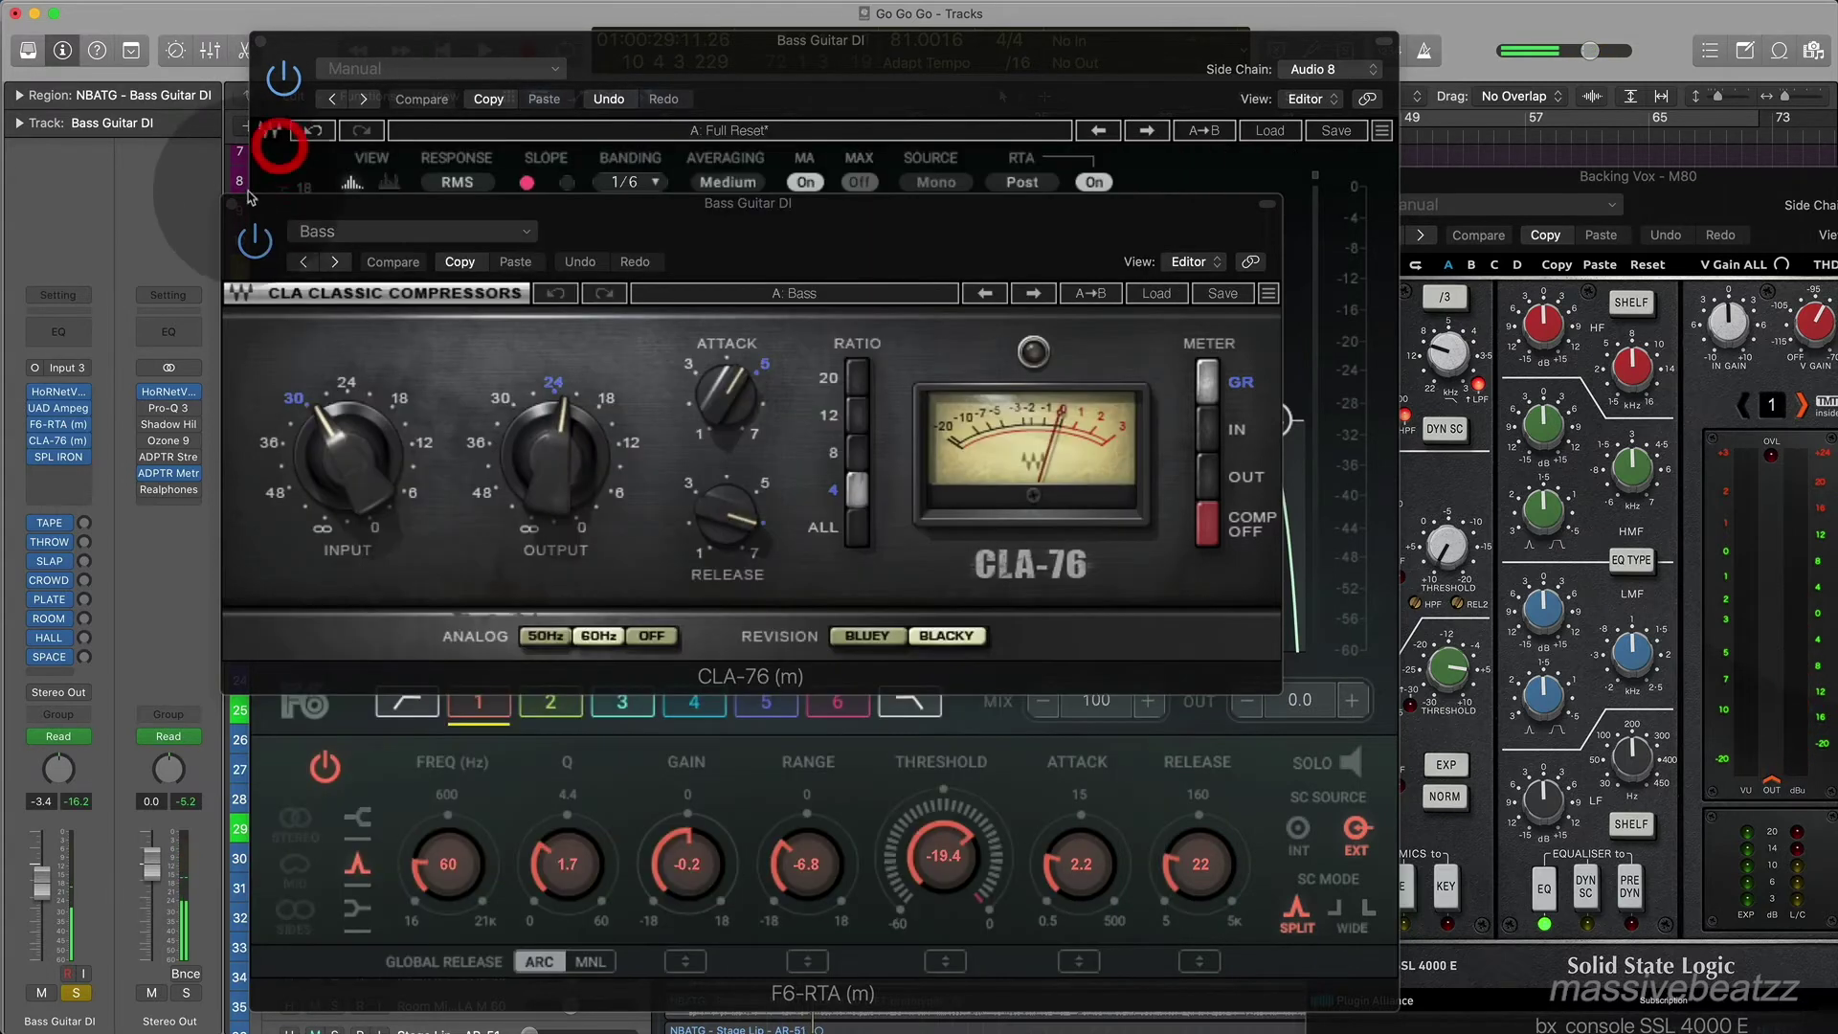
pyautogui.click(236, 203)
pyautogui.click(261, 43)
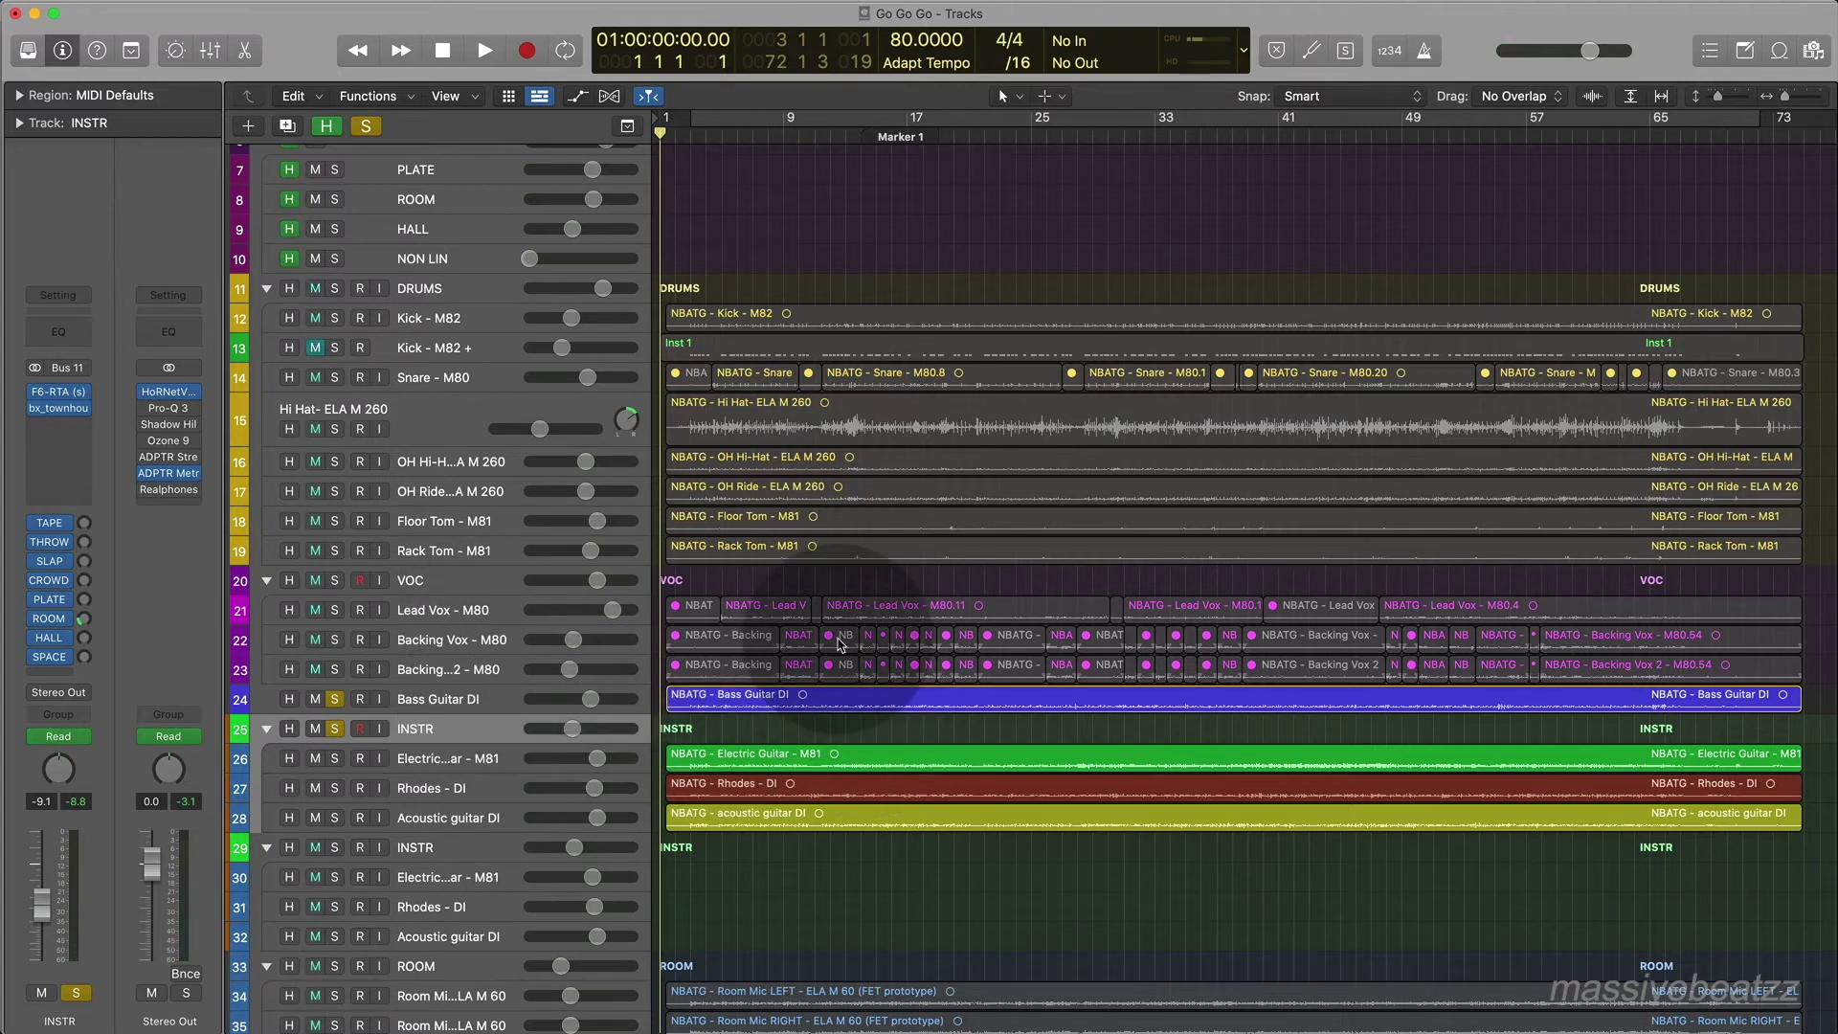
# Play the bass with the INSTR stack, unsolo Bass Guitar DI to hear only the instruments, and stop playback.
pyautogui.click(708, 140)
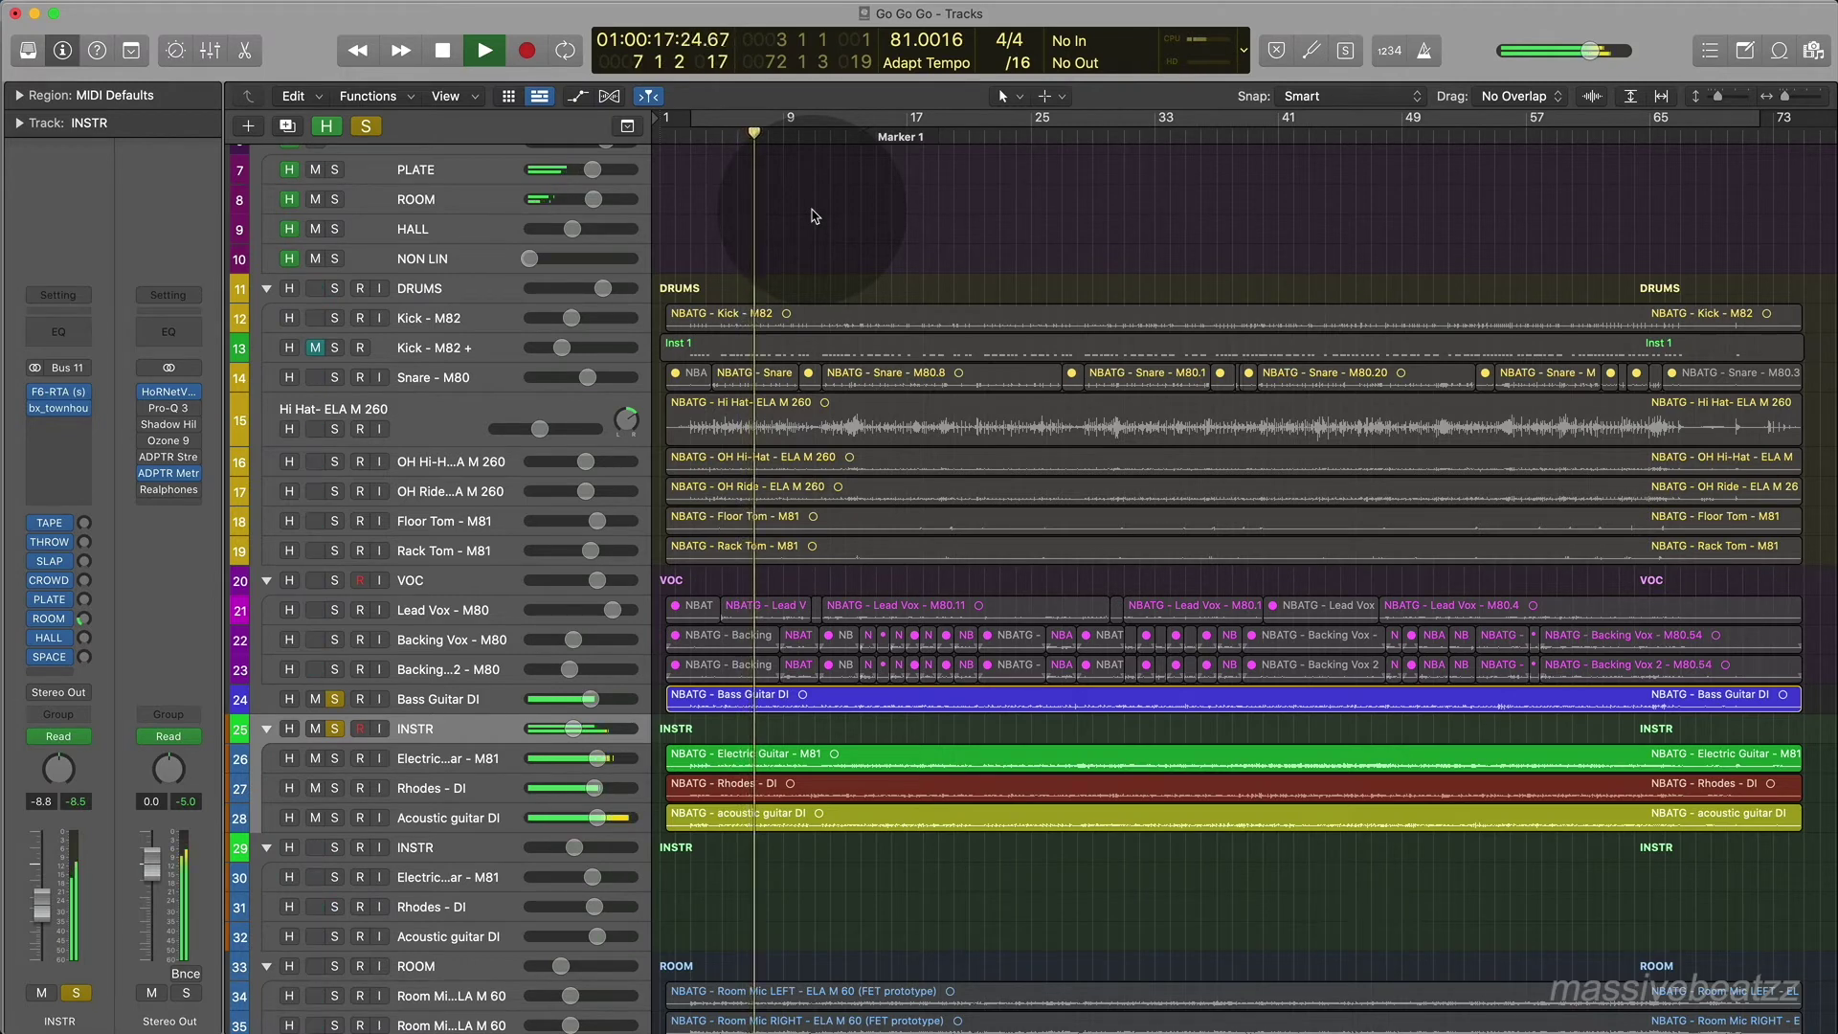
pyautogui.click(335, 699)
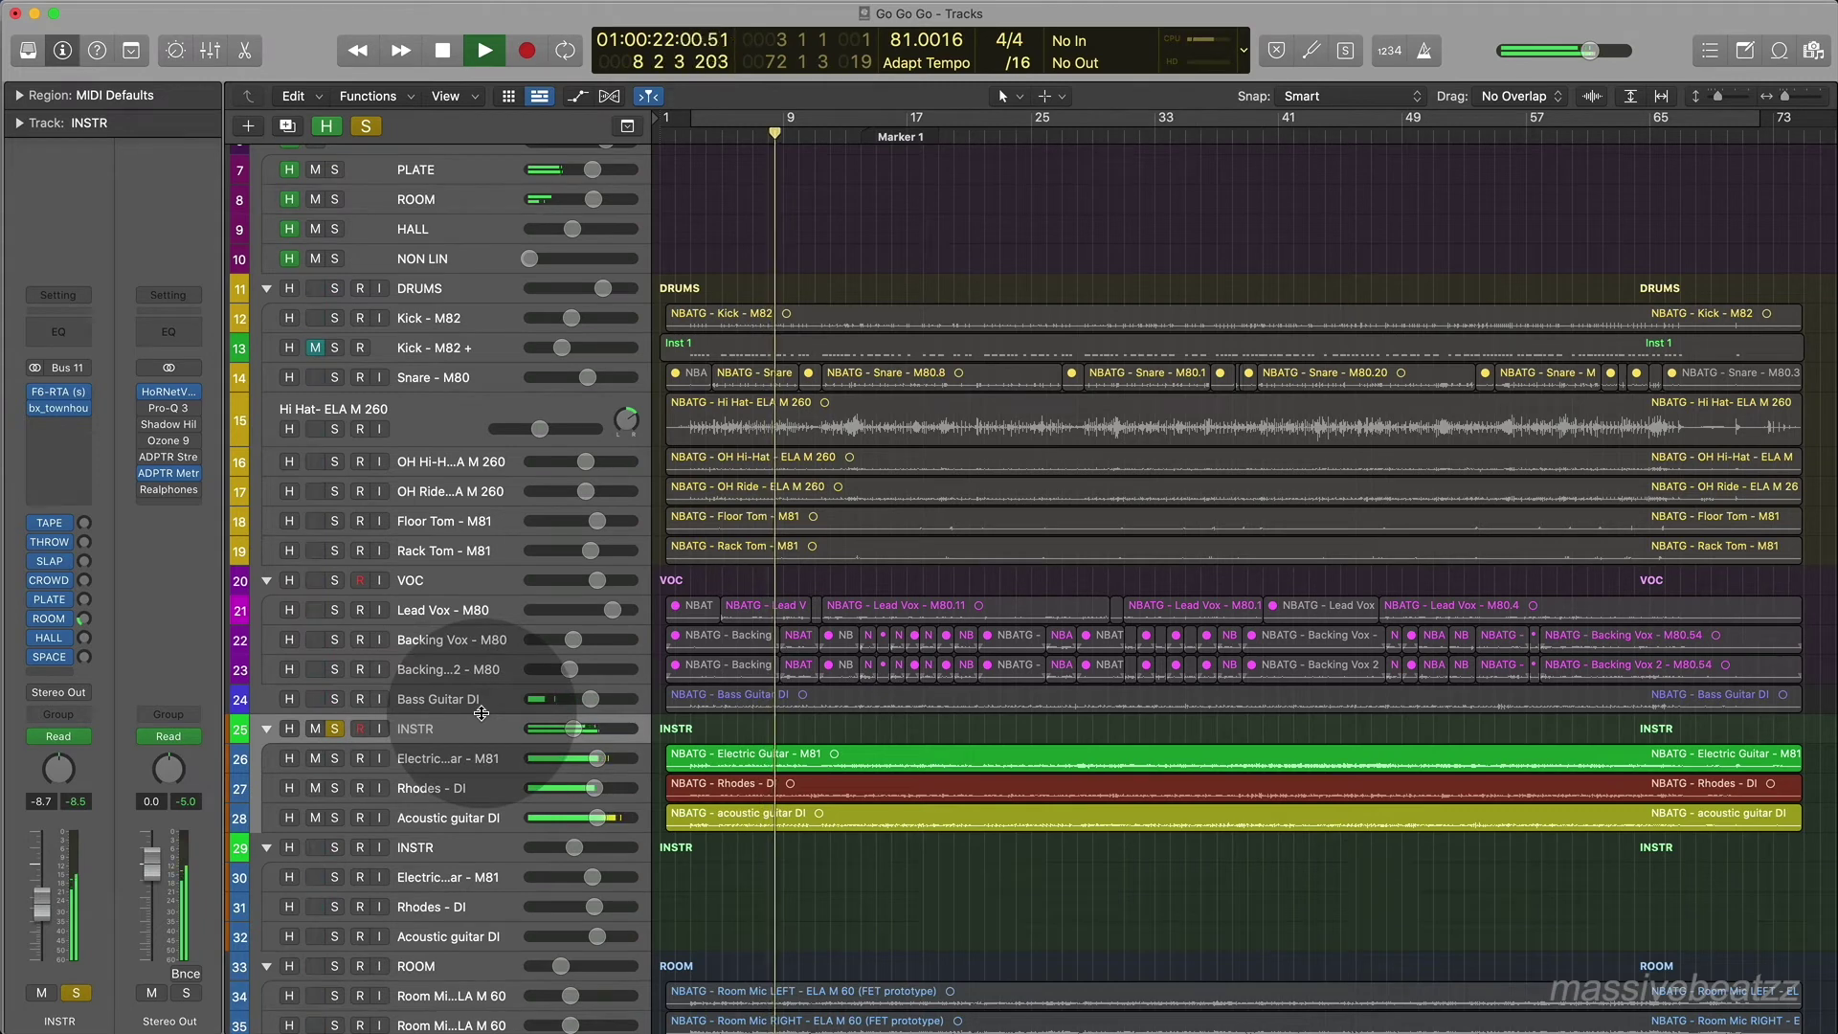
pyautogui.press('space')
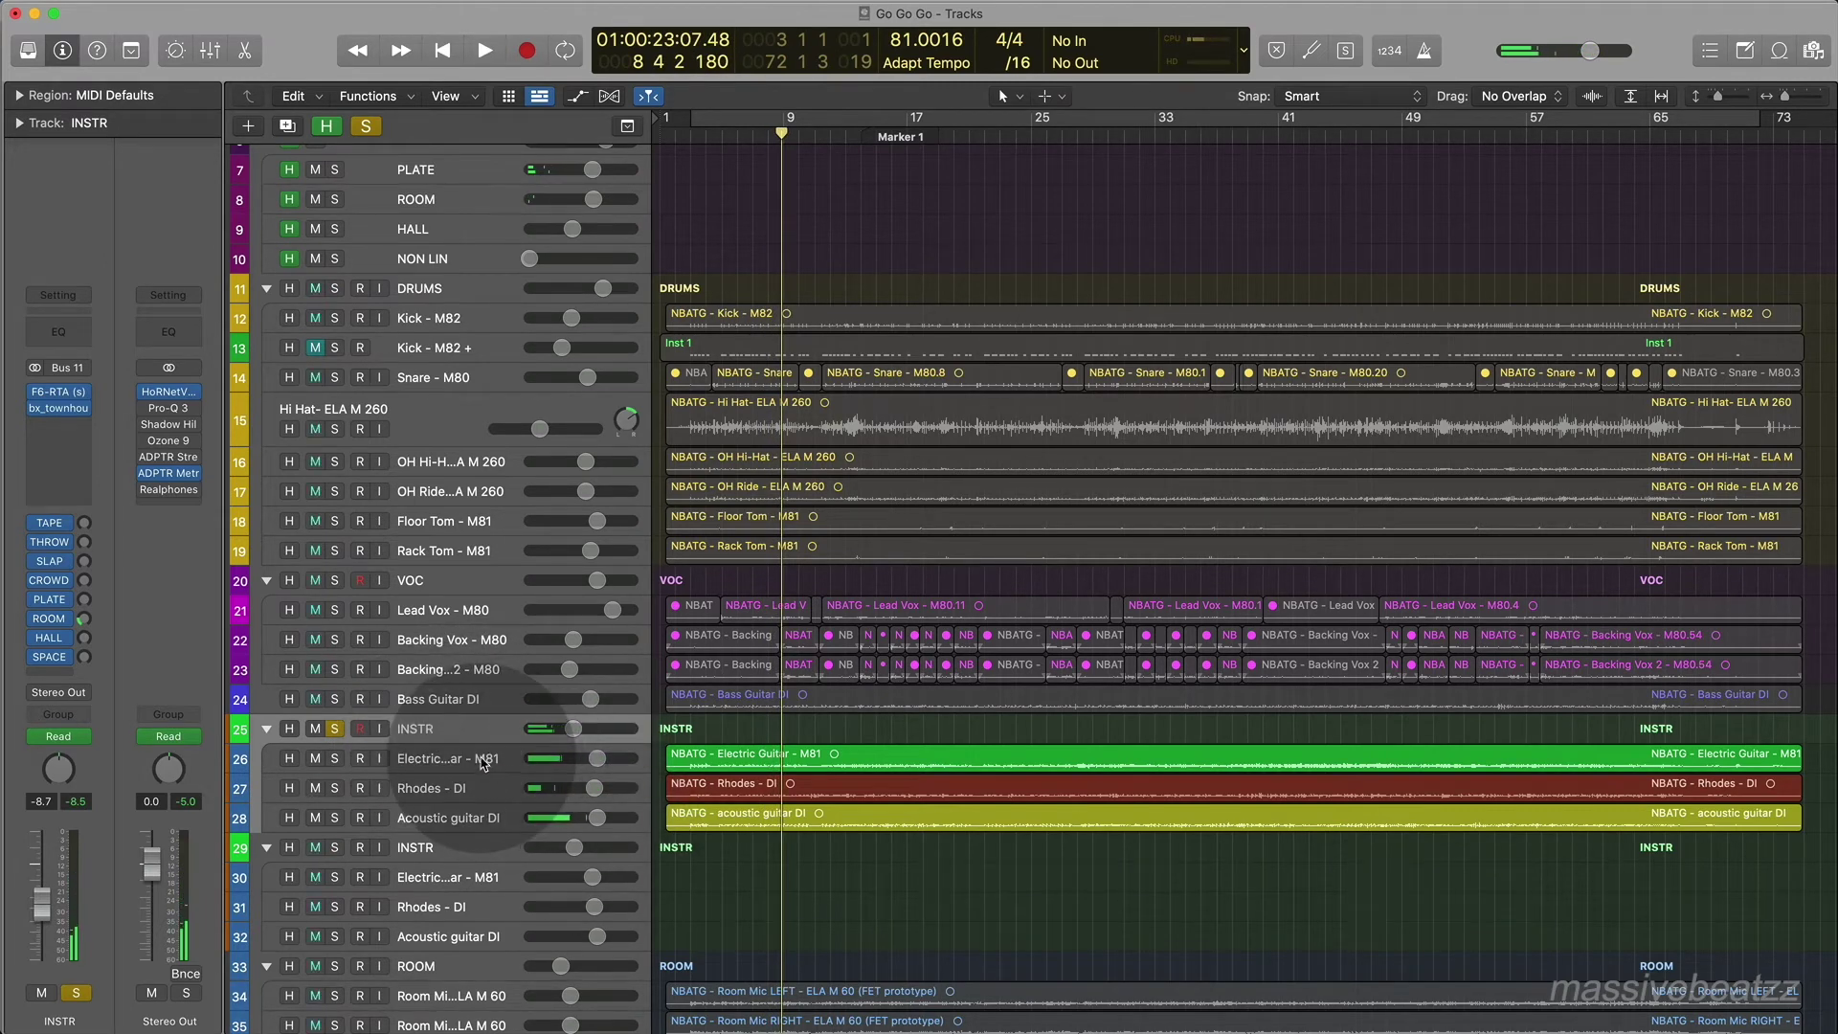
# Look through the INSTR stack's tracks and open the Electric Guitar - M81's bx_console SSL 4000 E, moving its window aside.
pyautogui.click(476, 757)
pyautogui.click(468, 789)
pyautogui.click(469, 816)
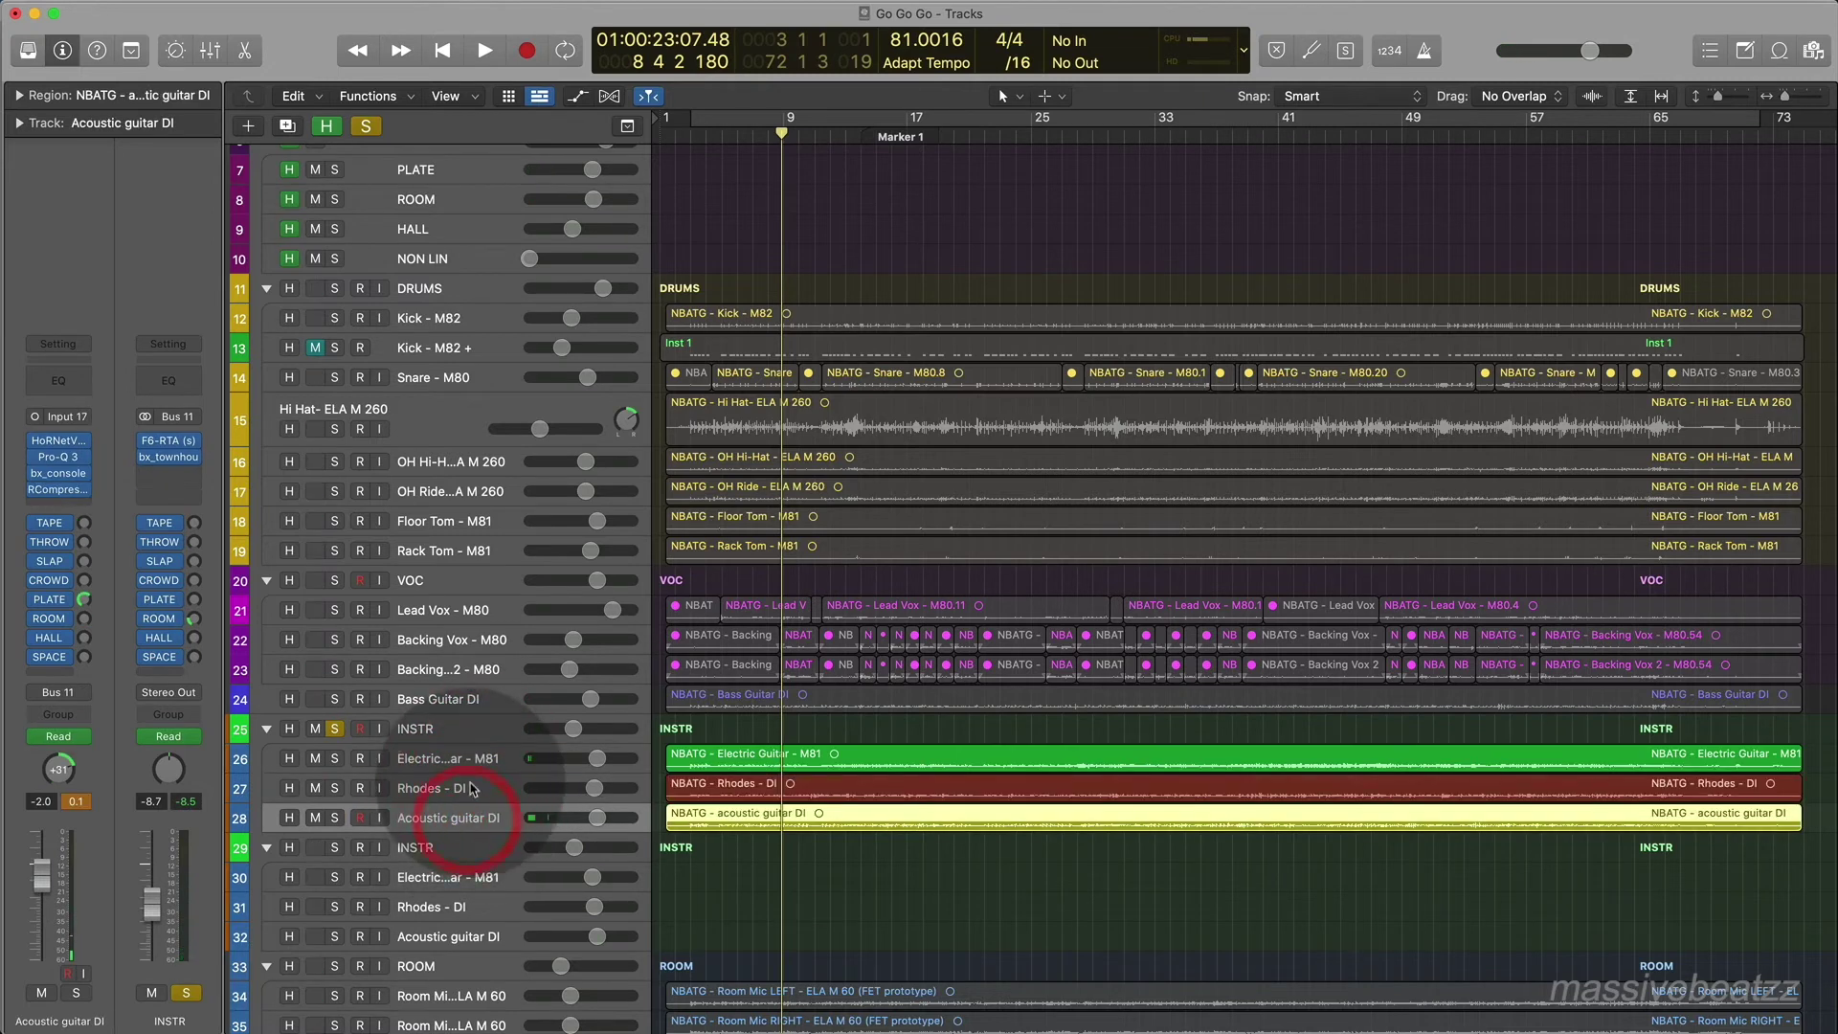
pyautogui.click(464, 758)
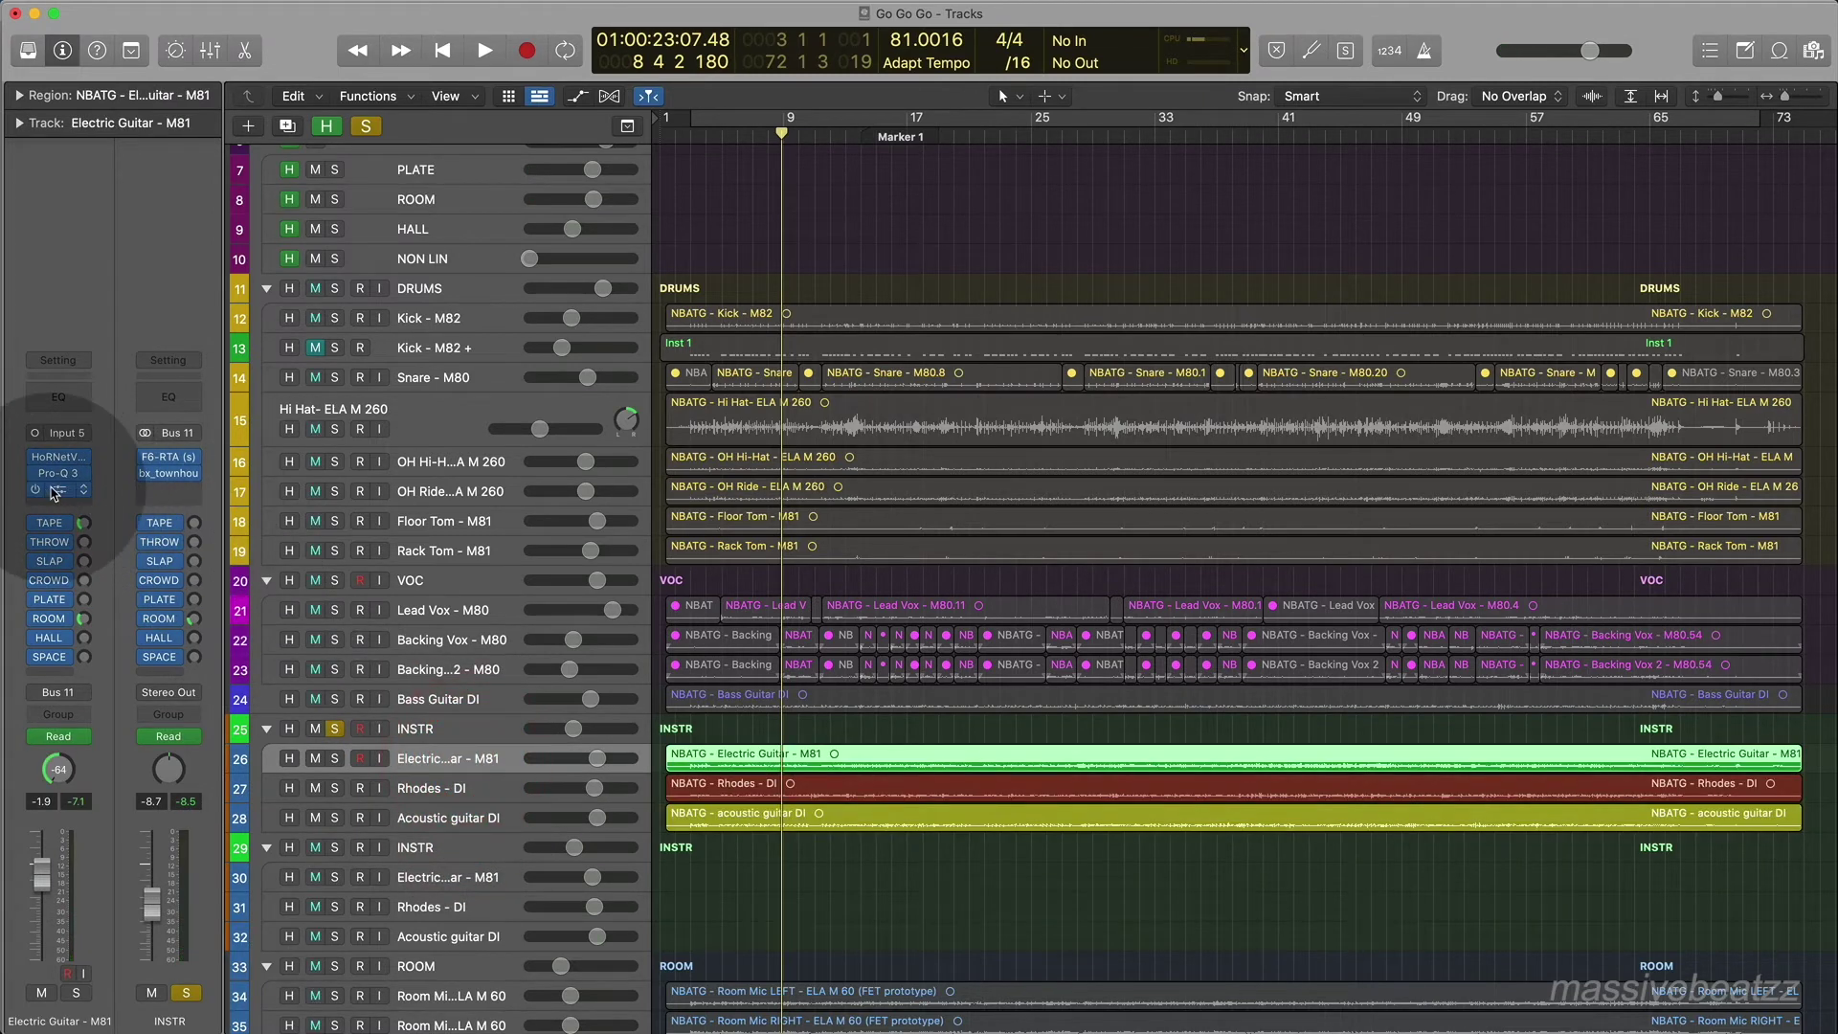
pyautogui.click(58, 490)
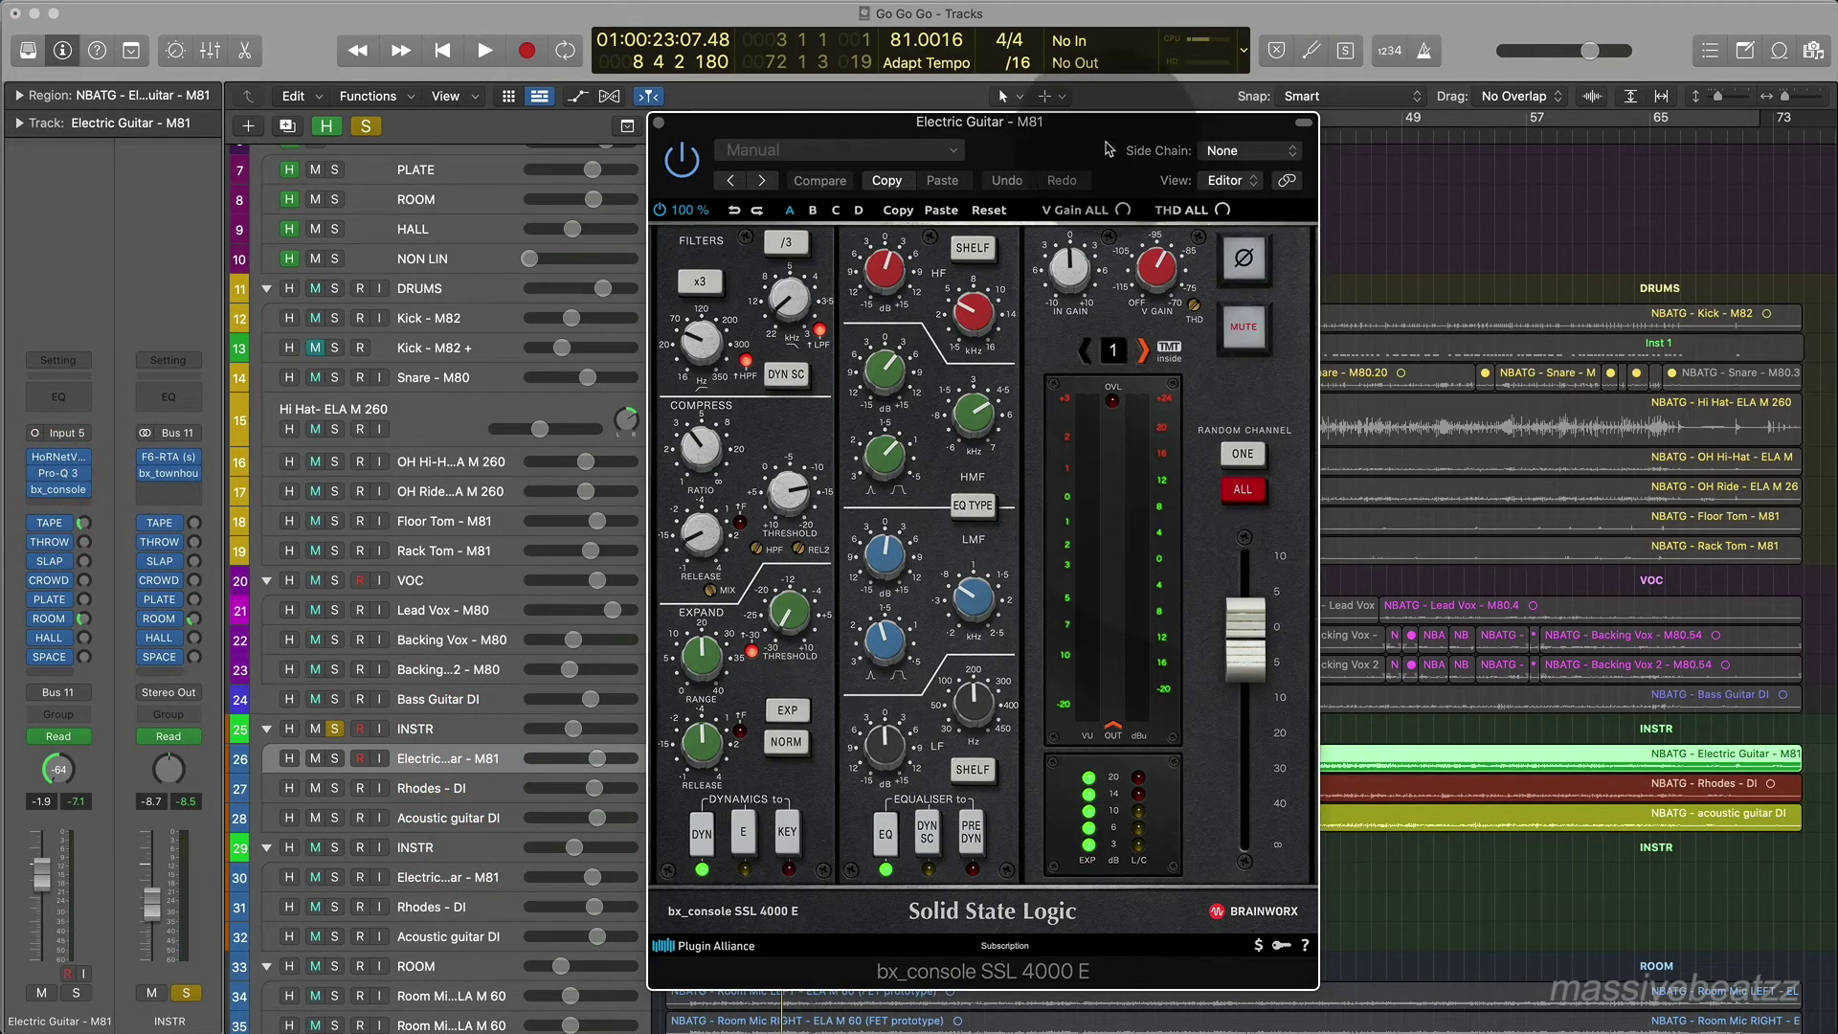
pyautogui.moveTo(1089, 179); pyautogui.dragTo(1400, 168)
# Open the Rhodes - DI track's bx_console SSL 4000 E and move its window clear of the track list.
pyautogui.click(438, 785)
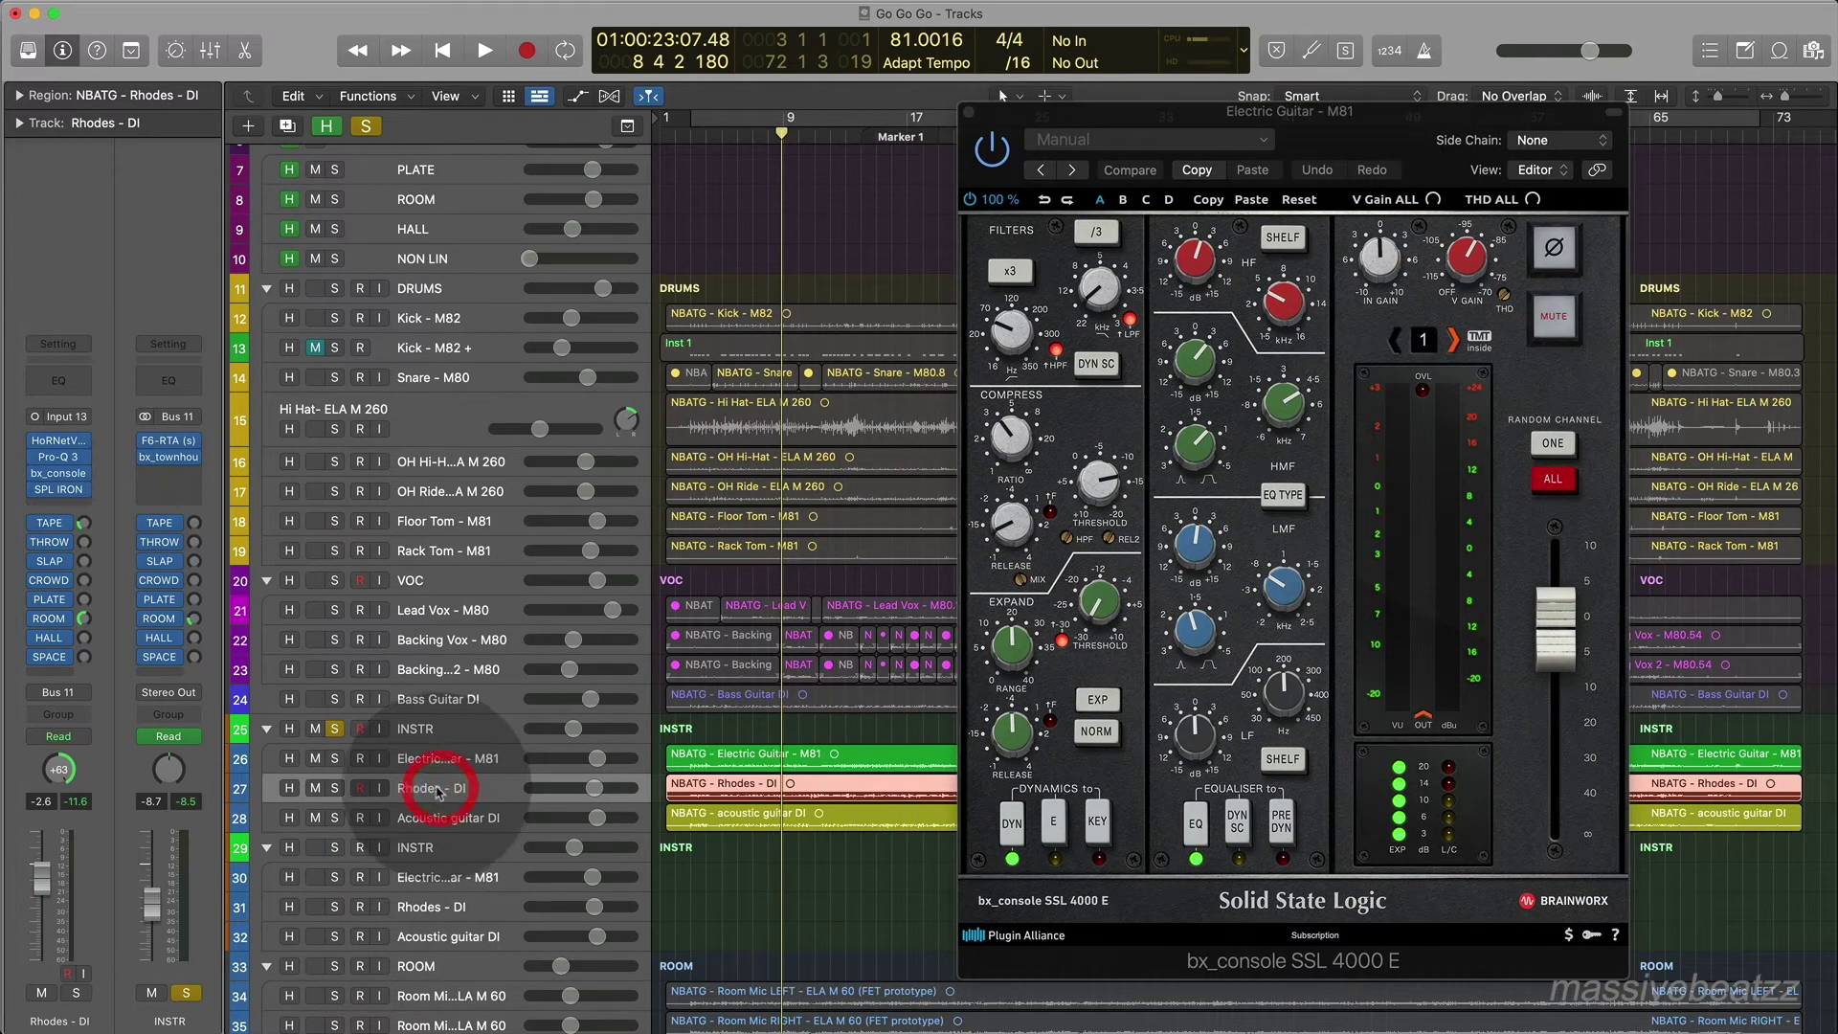
pyautogui.click(60, 472)
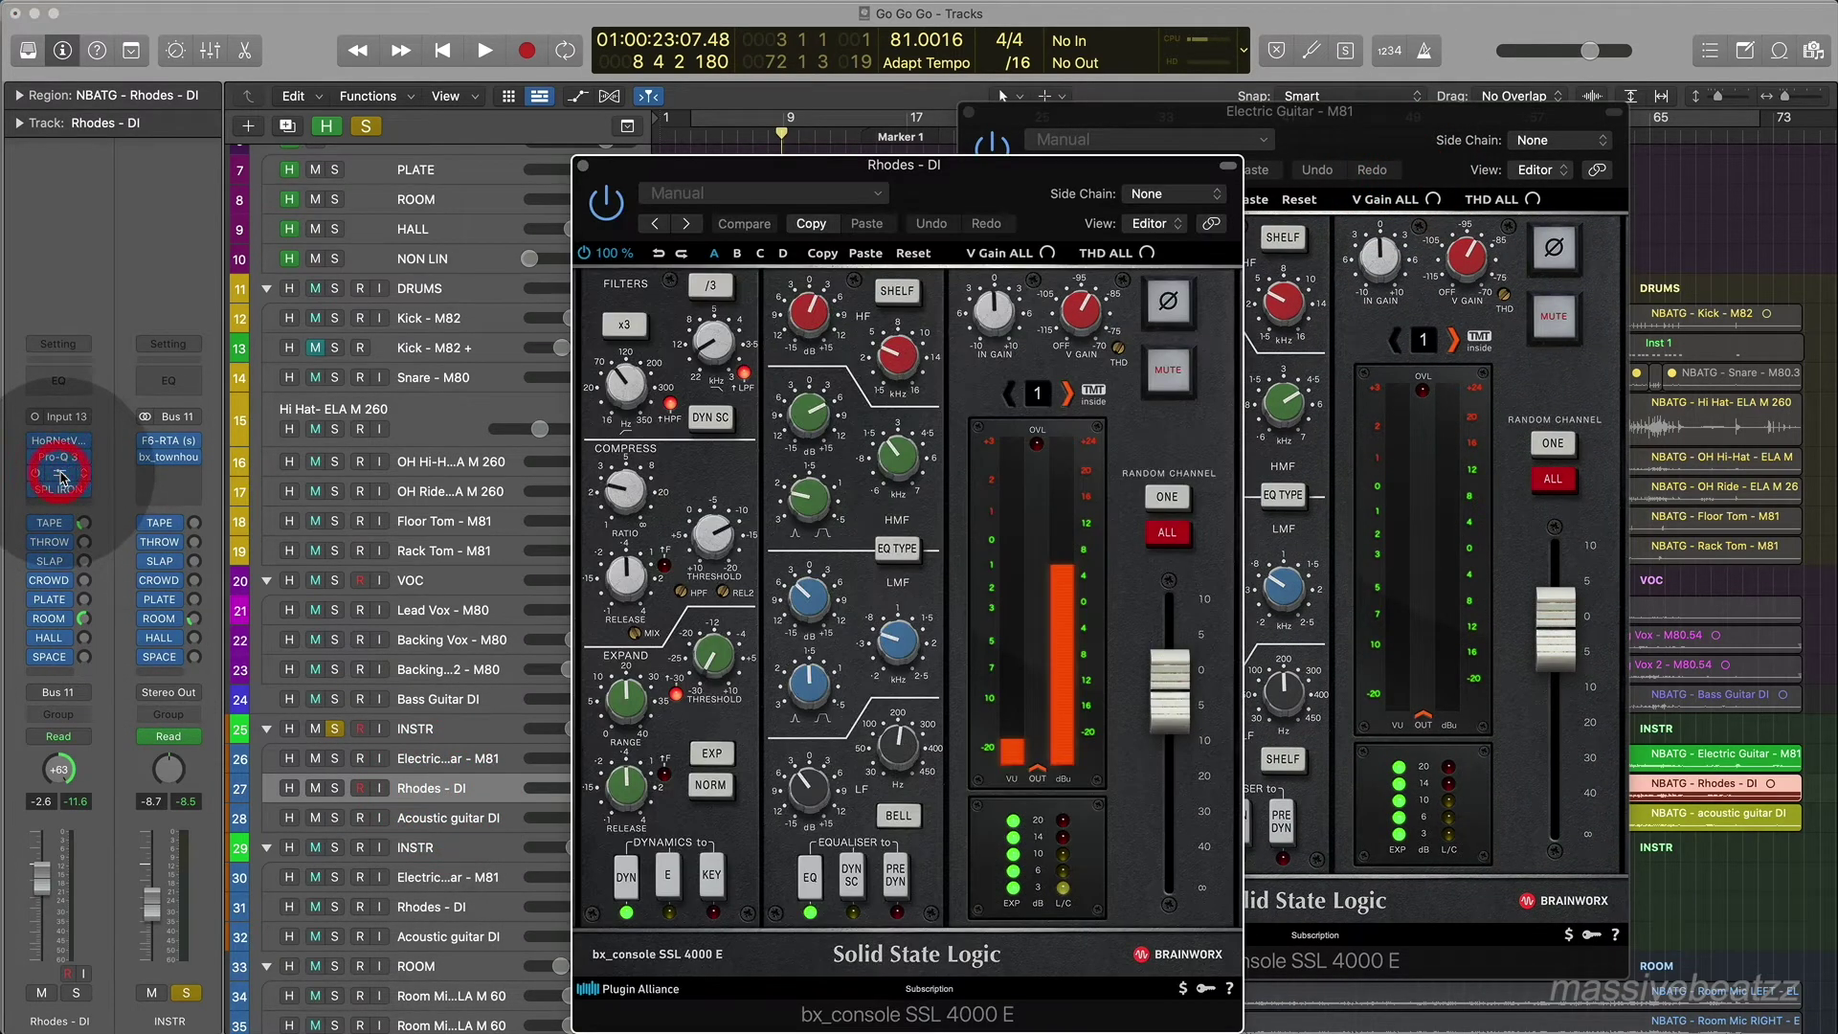
pyautogui.moveTo(992, 185); pyautogui.dragTo(1301, 194)
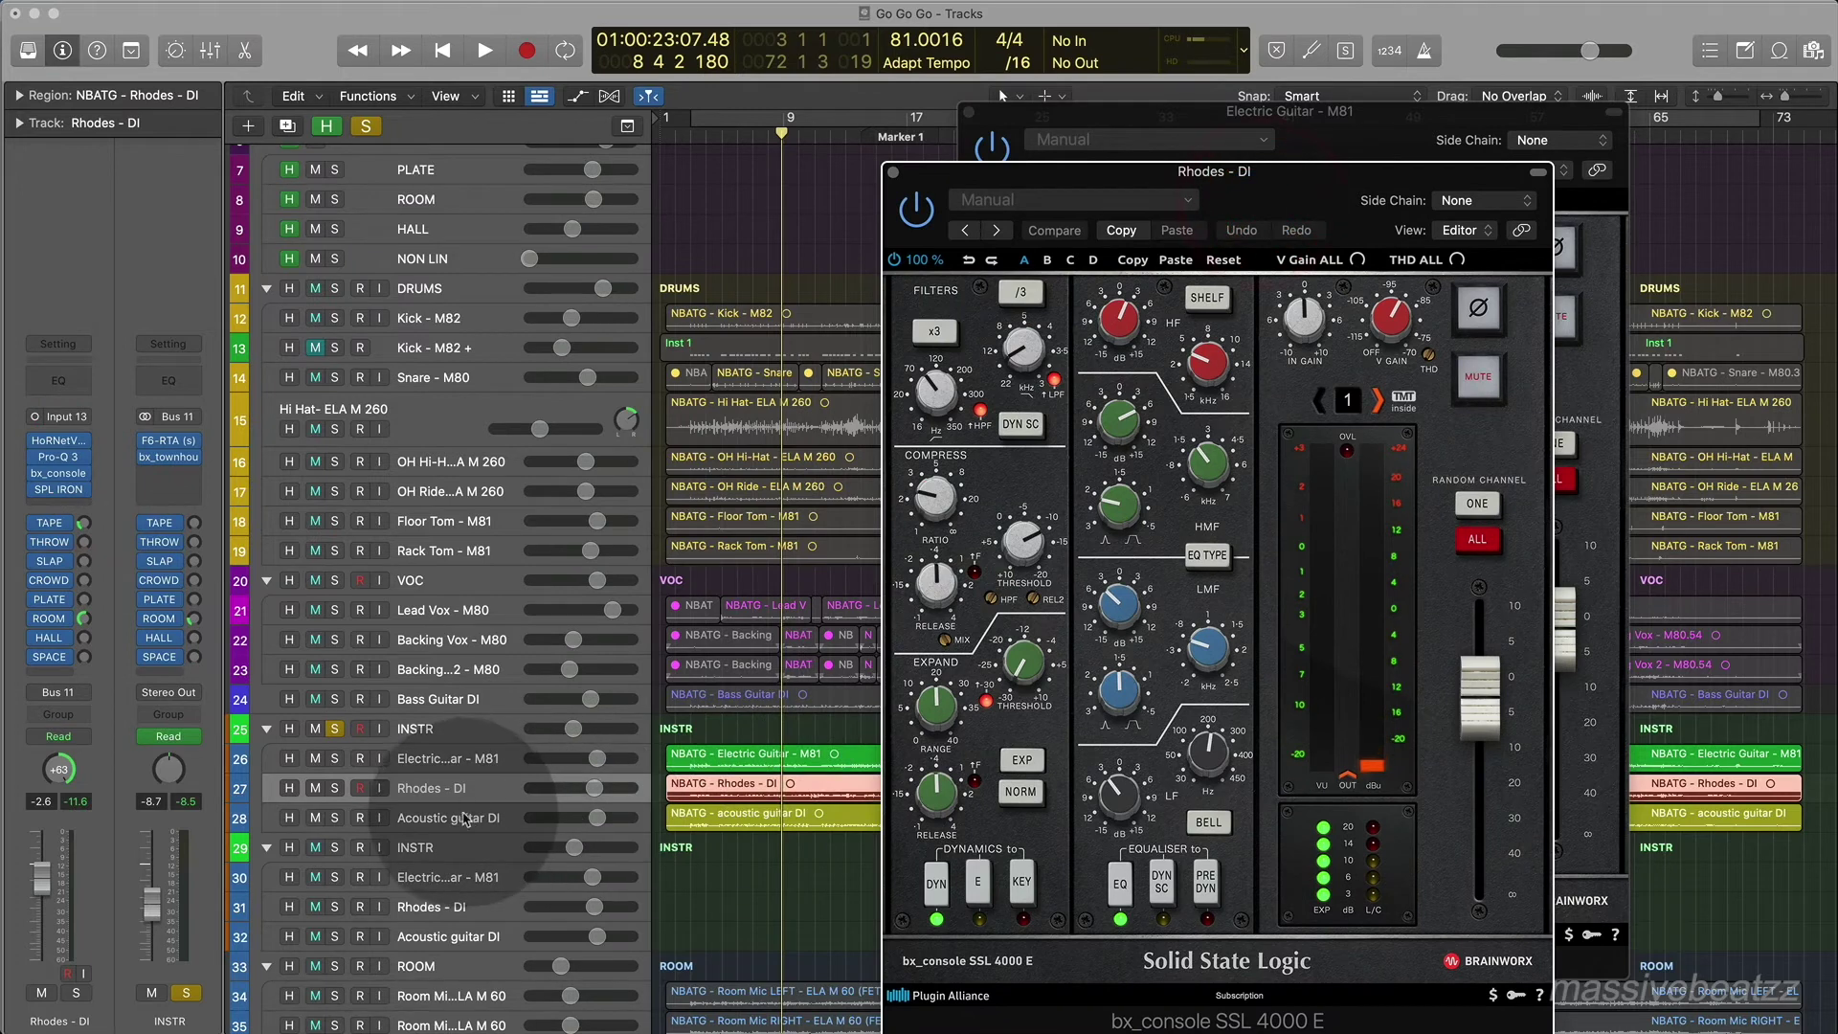
# Check the Acoustic guitar DI's Pro-Q 3 curve and open its bx_console SSL 4000 E alongside the other two.
pyautogui.click(455, 816)
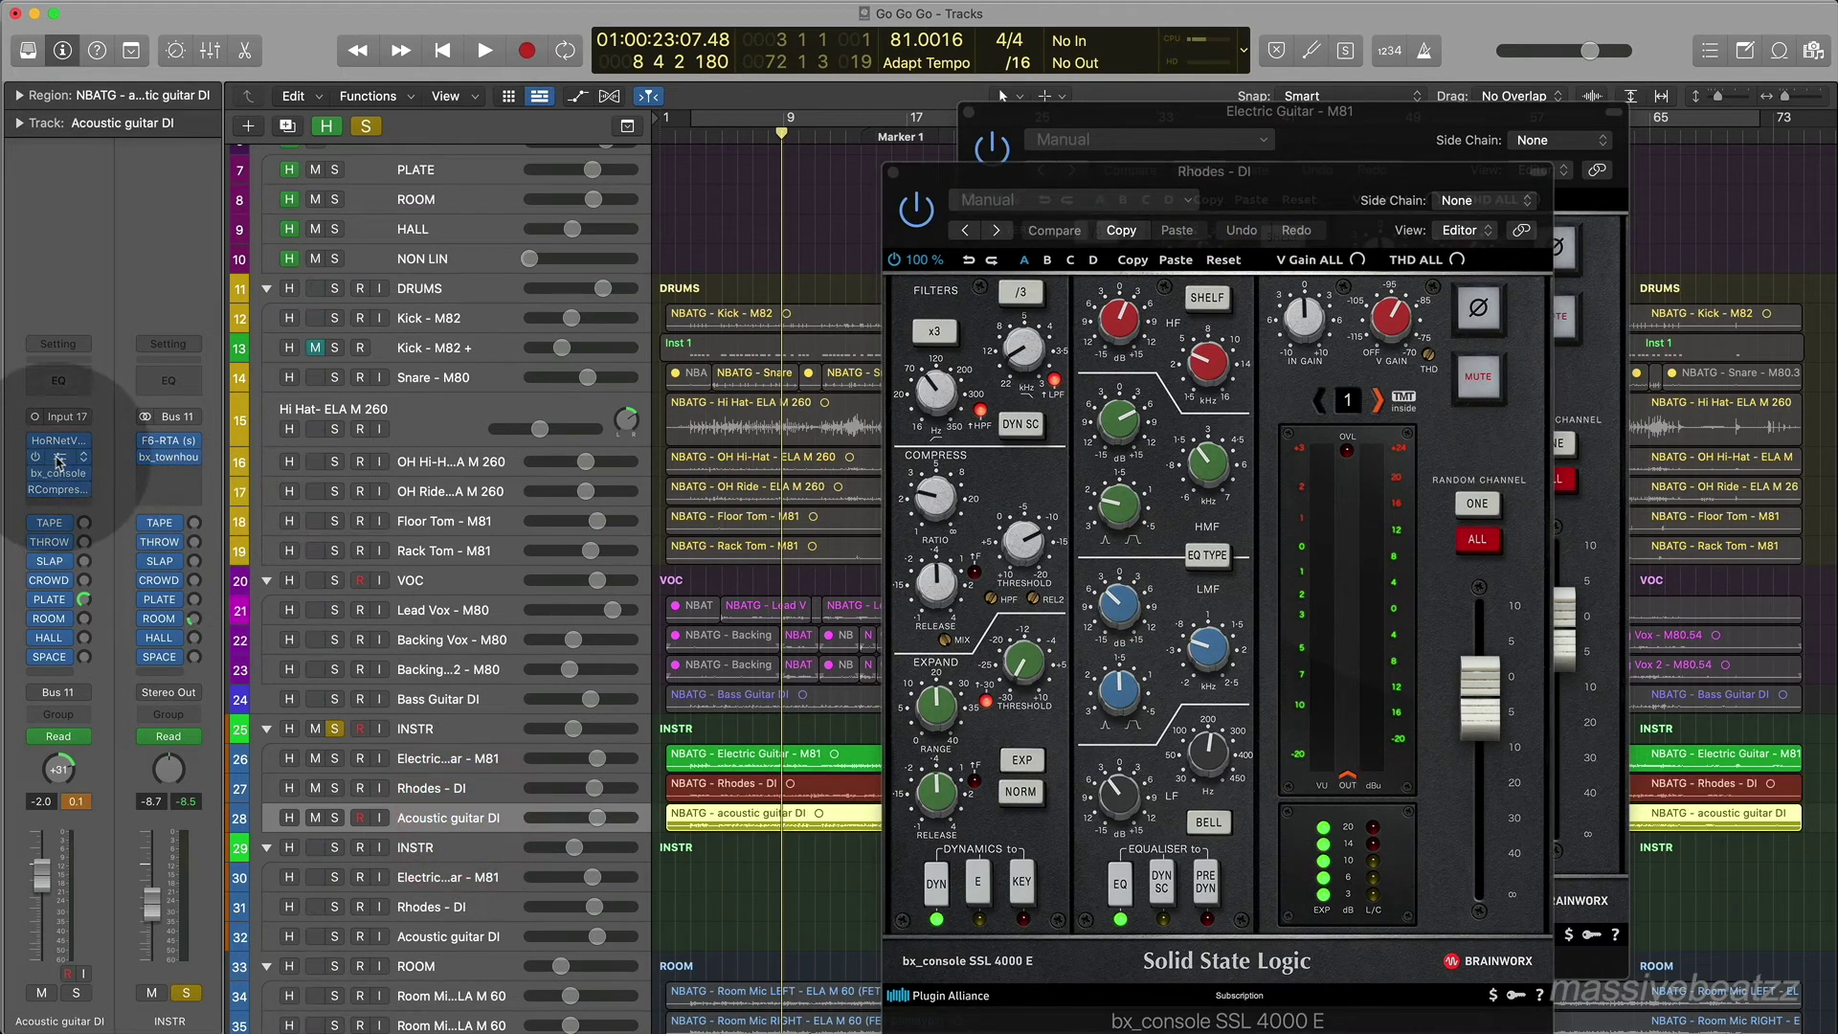
pyautogui.click(60, 460)
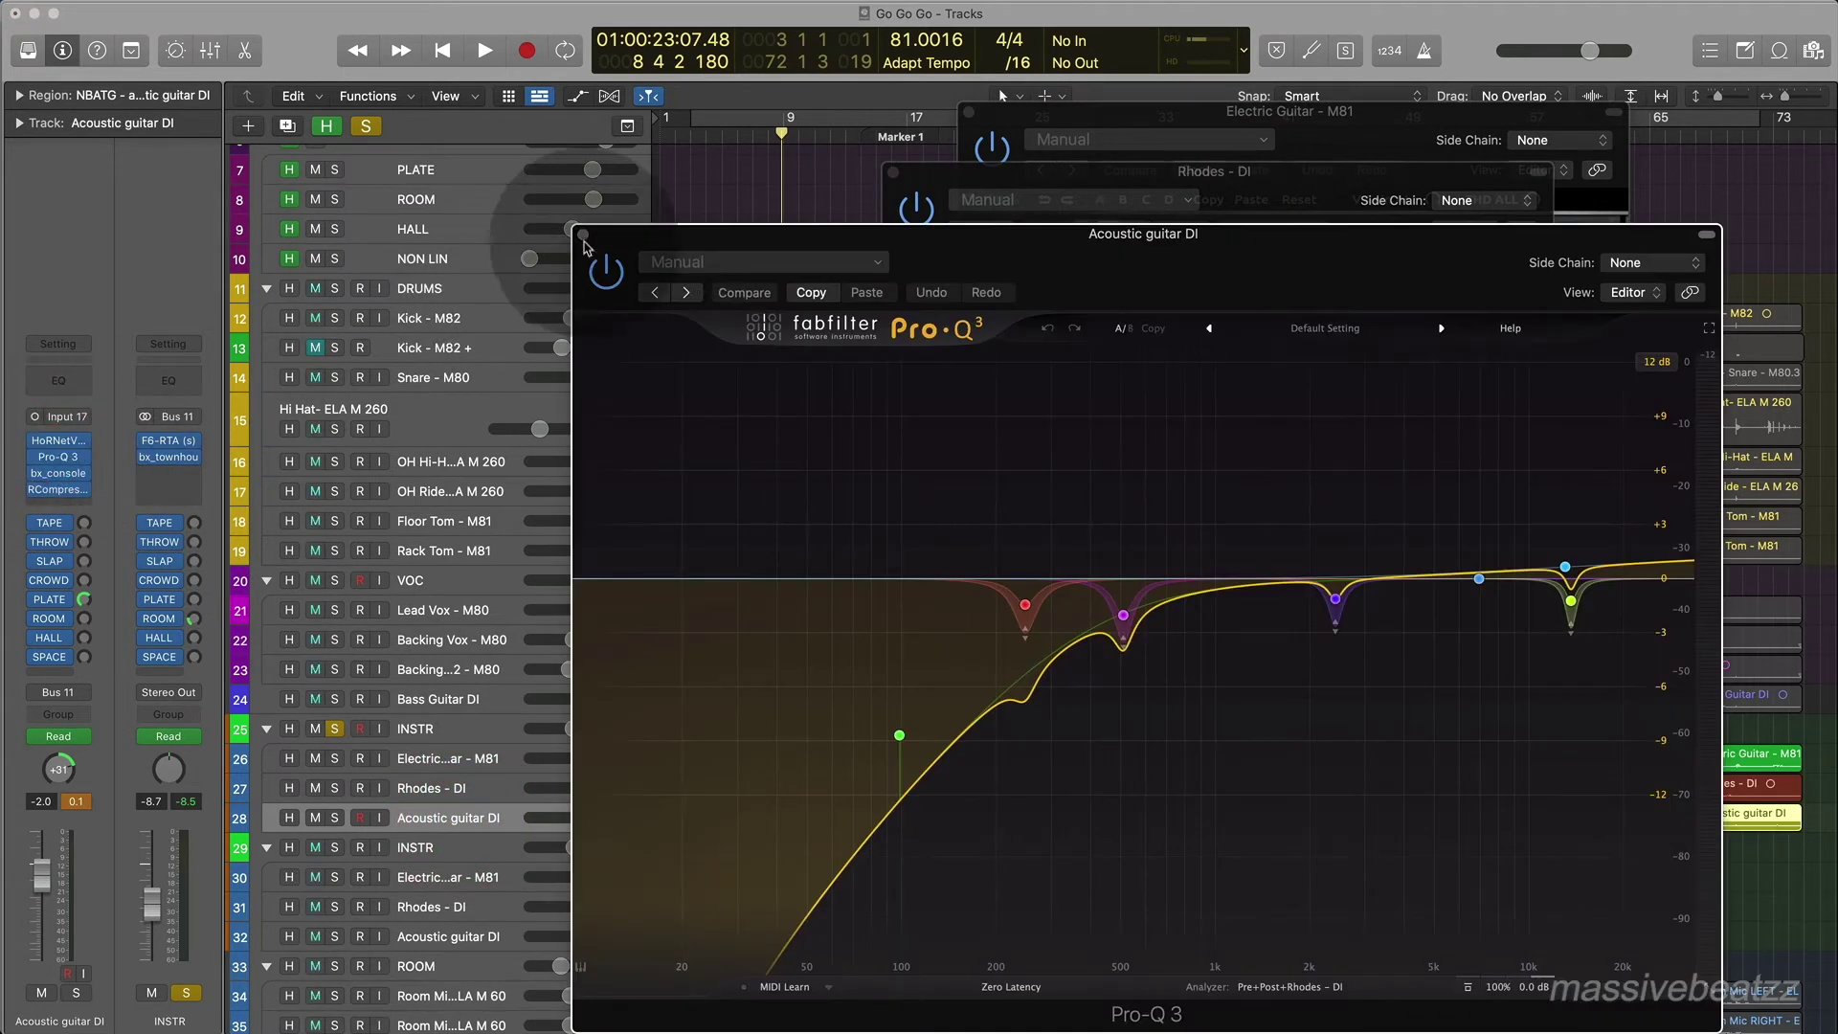
pyautogui.click(582, 236)
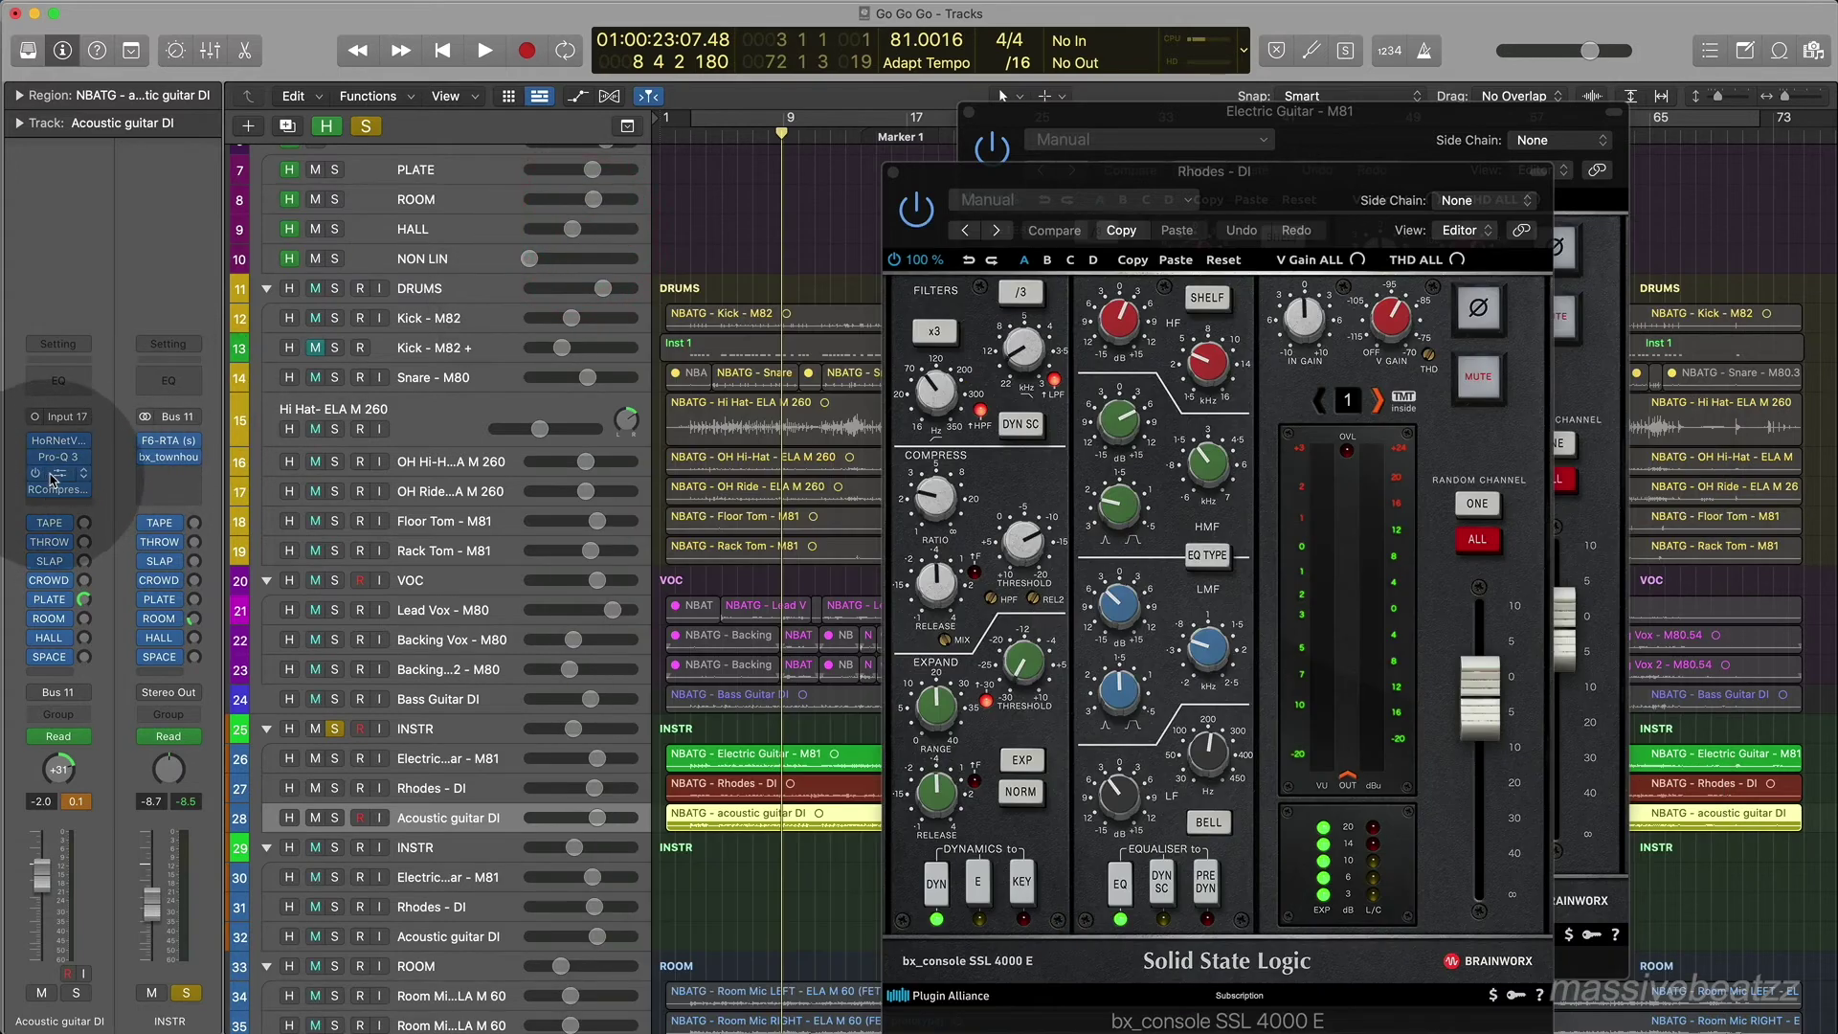
pyautogui.click(53, 473)
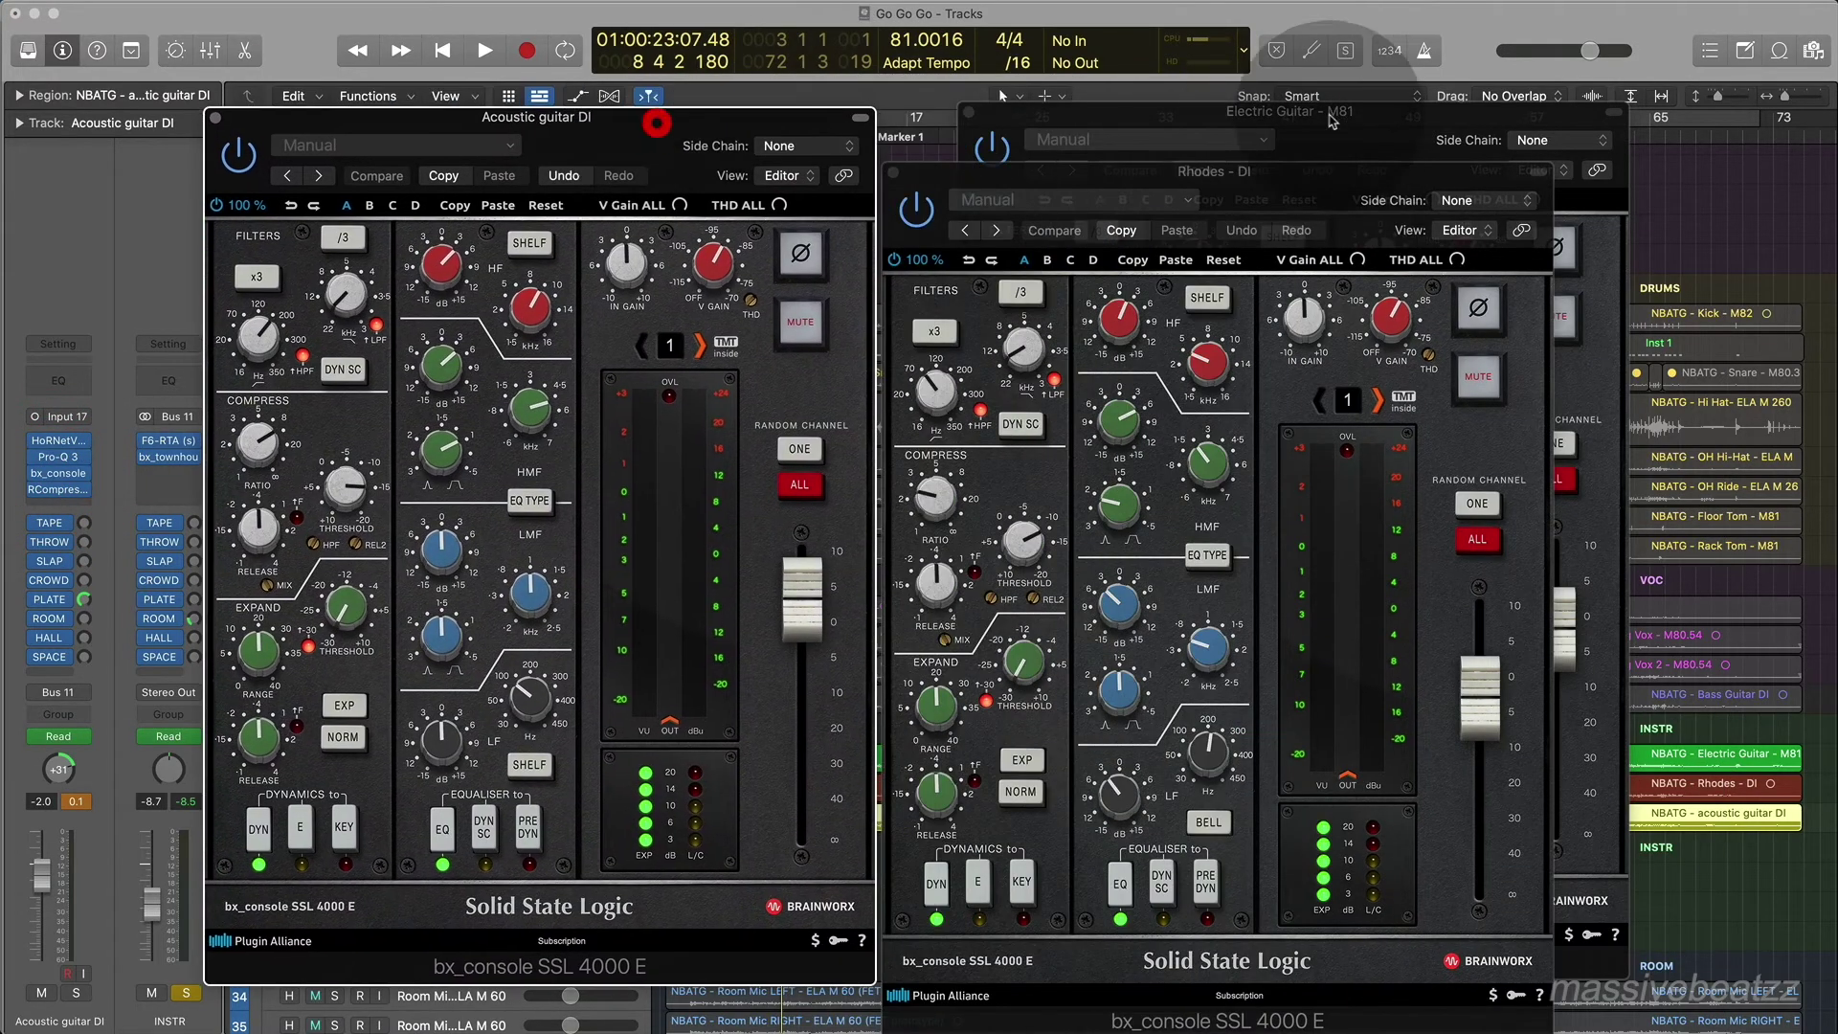
pyautogui.moveTo(656, 123); pyautogui.dragTo(528, 69)
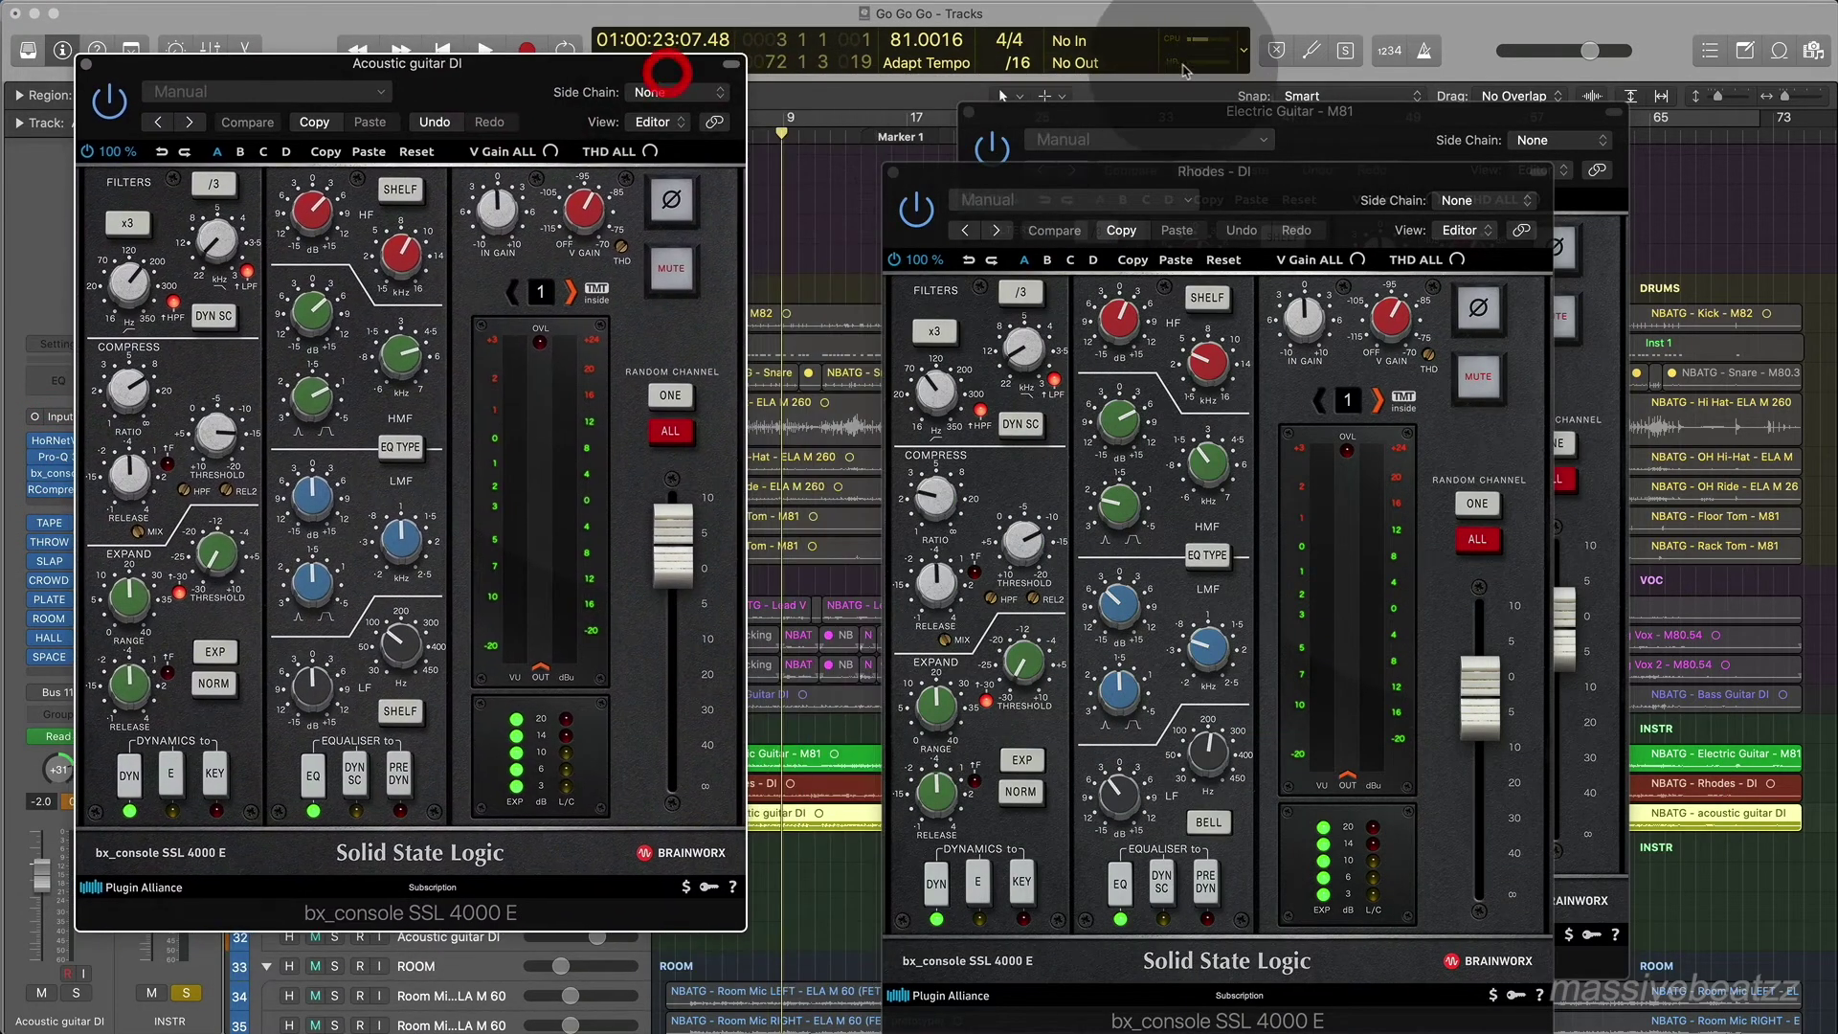
# Arrange the Acoustic guitar DI, Rhodes - DI and Electric Guitar - M81 bx_console SSL 4000 E windows side by side.
pyautogui.moveTo(1302, 172); pyautogui.dragTo(969, 76)
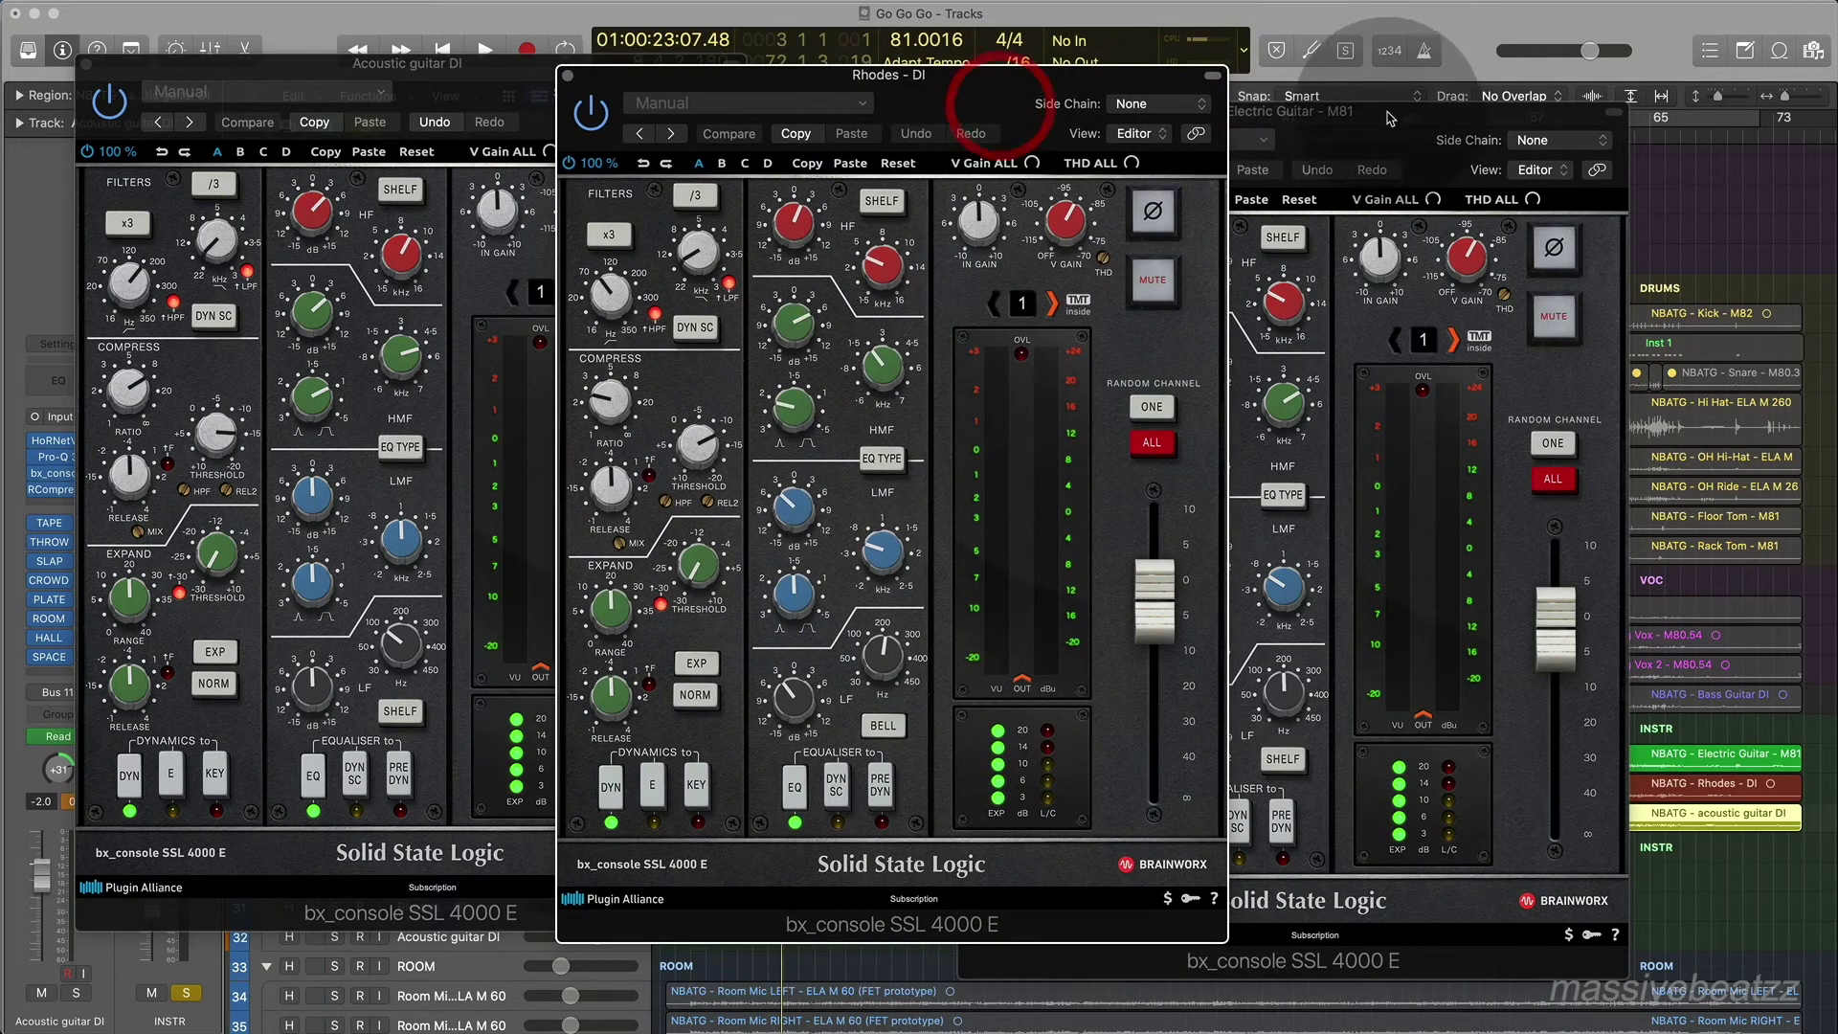
pyautogui.moveTo(1402, 113); pyautogui.dragTo(1593, 88)
pyautogui.moveTo(461, 71); pyautogui.dragTo(372, 40)
pyautogui.moveTo(944, 79); pyautogui.dragTo(978, 56)
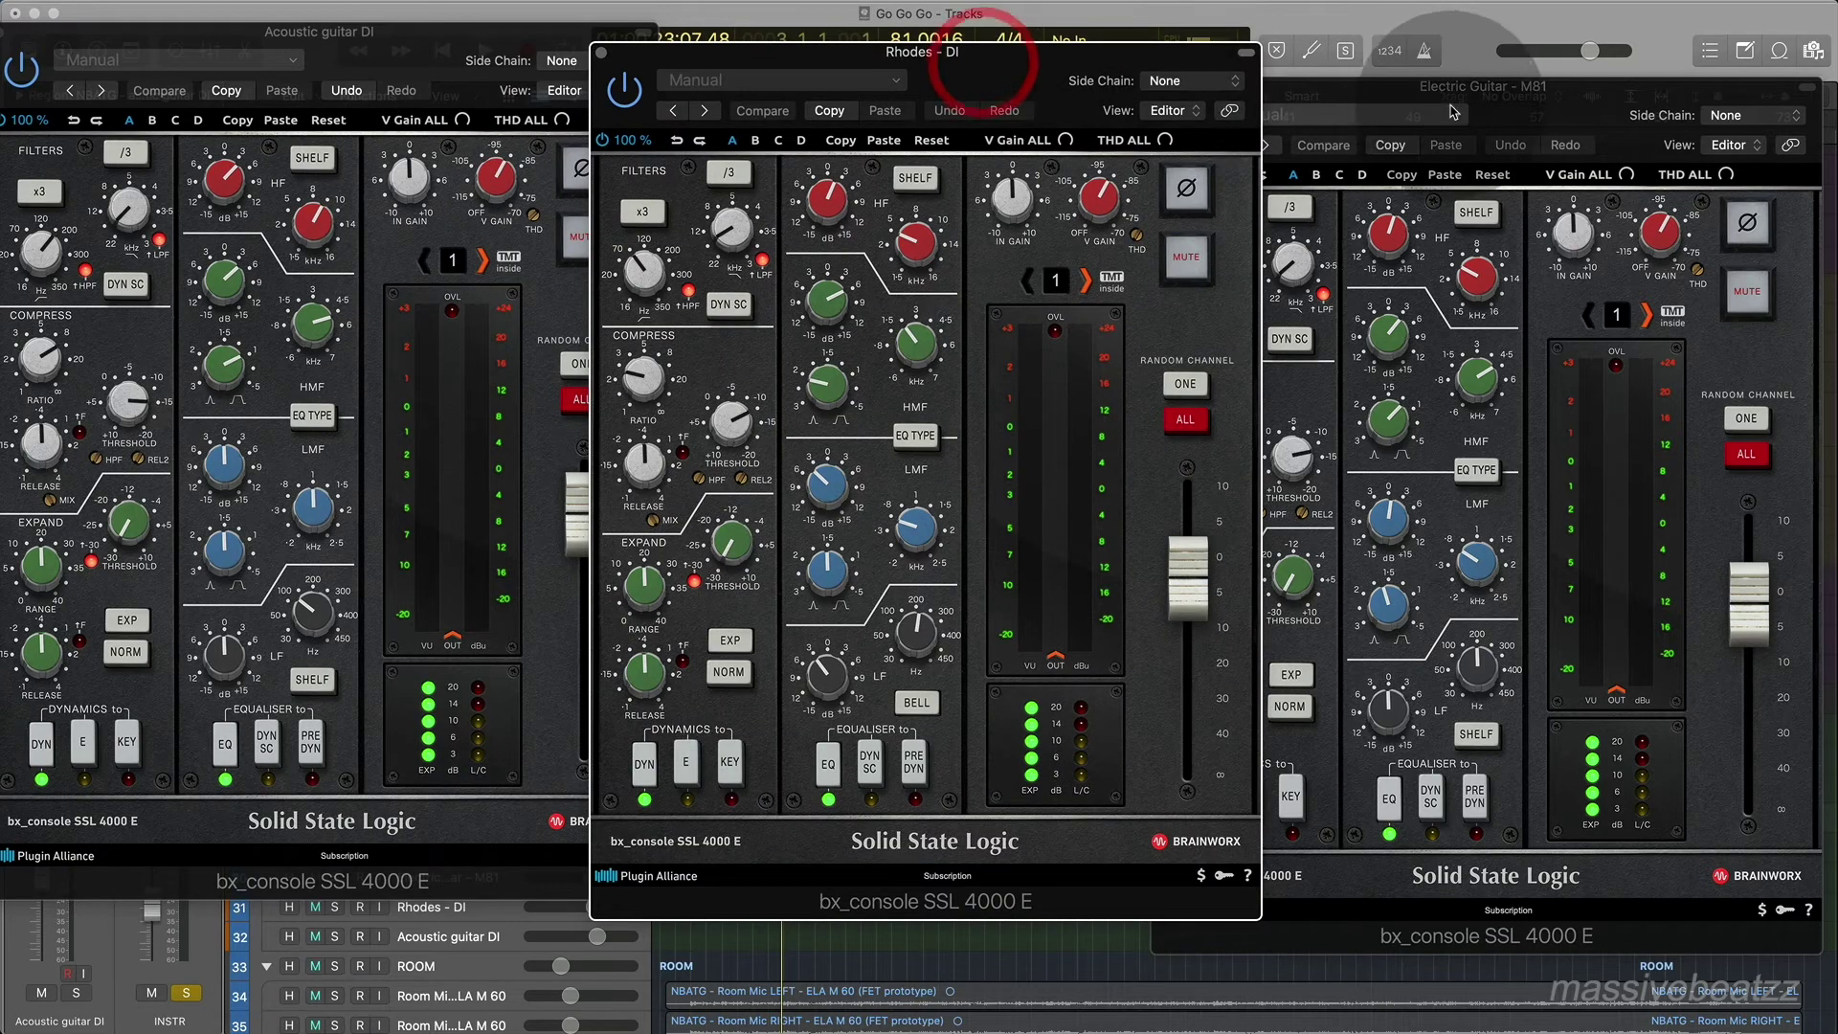
pyautogui.moveTo(1548, 97); pyautogui.dragTo(1571, 71)
pyautogui.click(1560, 83)
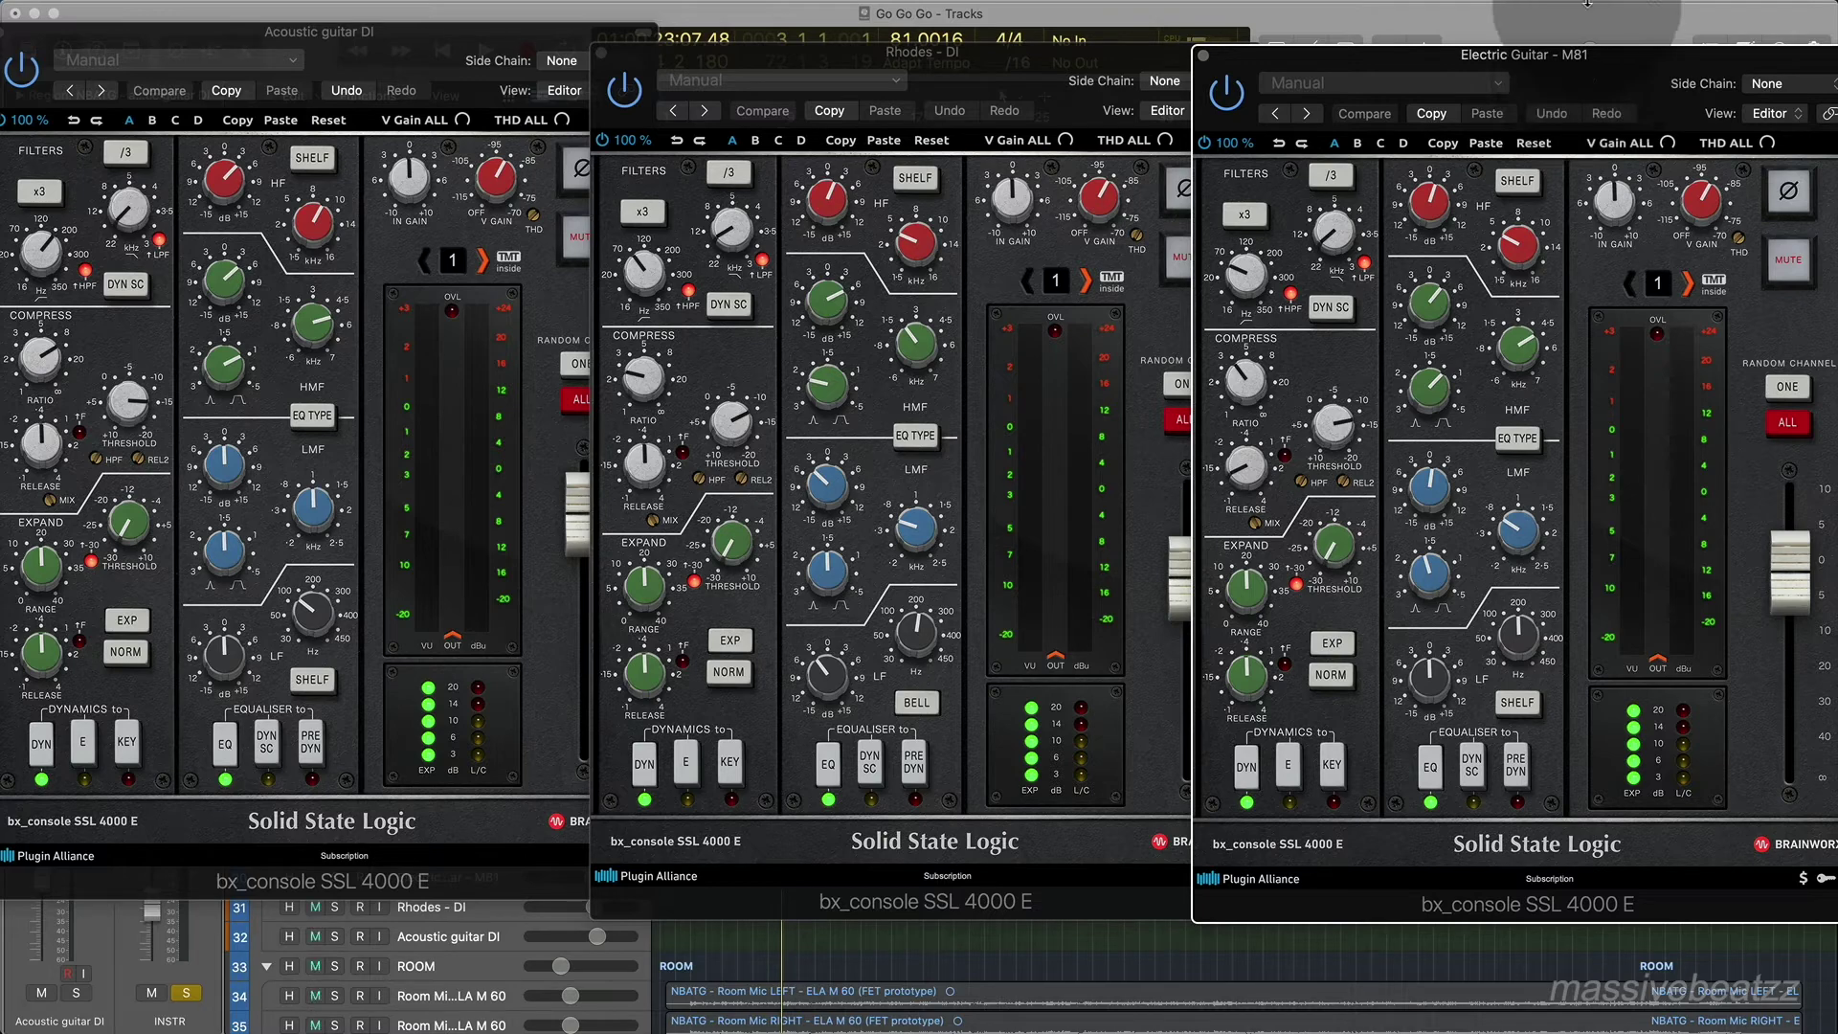
# Play the instruments and bypass the bx_console on the acoustic guitar, Rhodes and electric guitar one after another.
pyautogui.press('space')
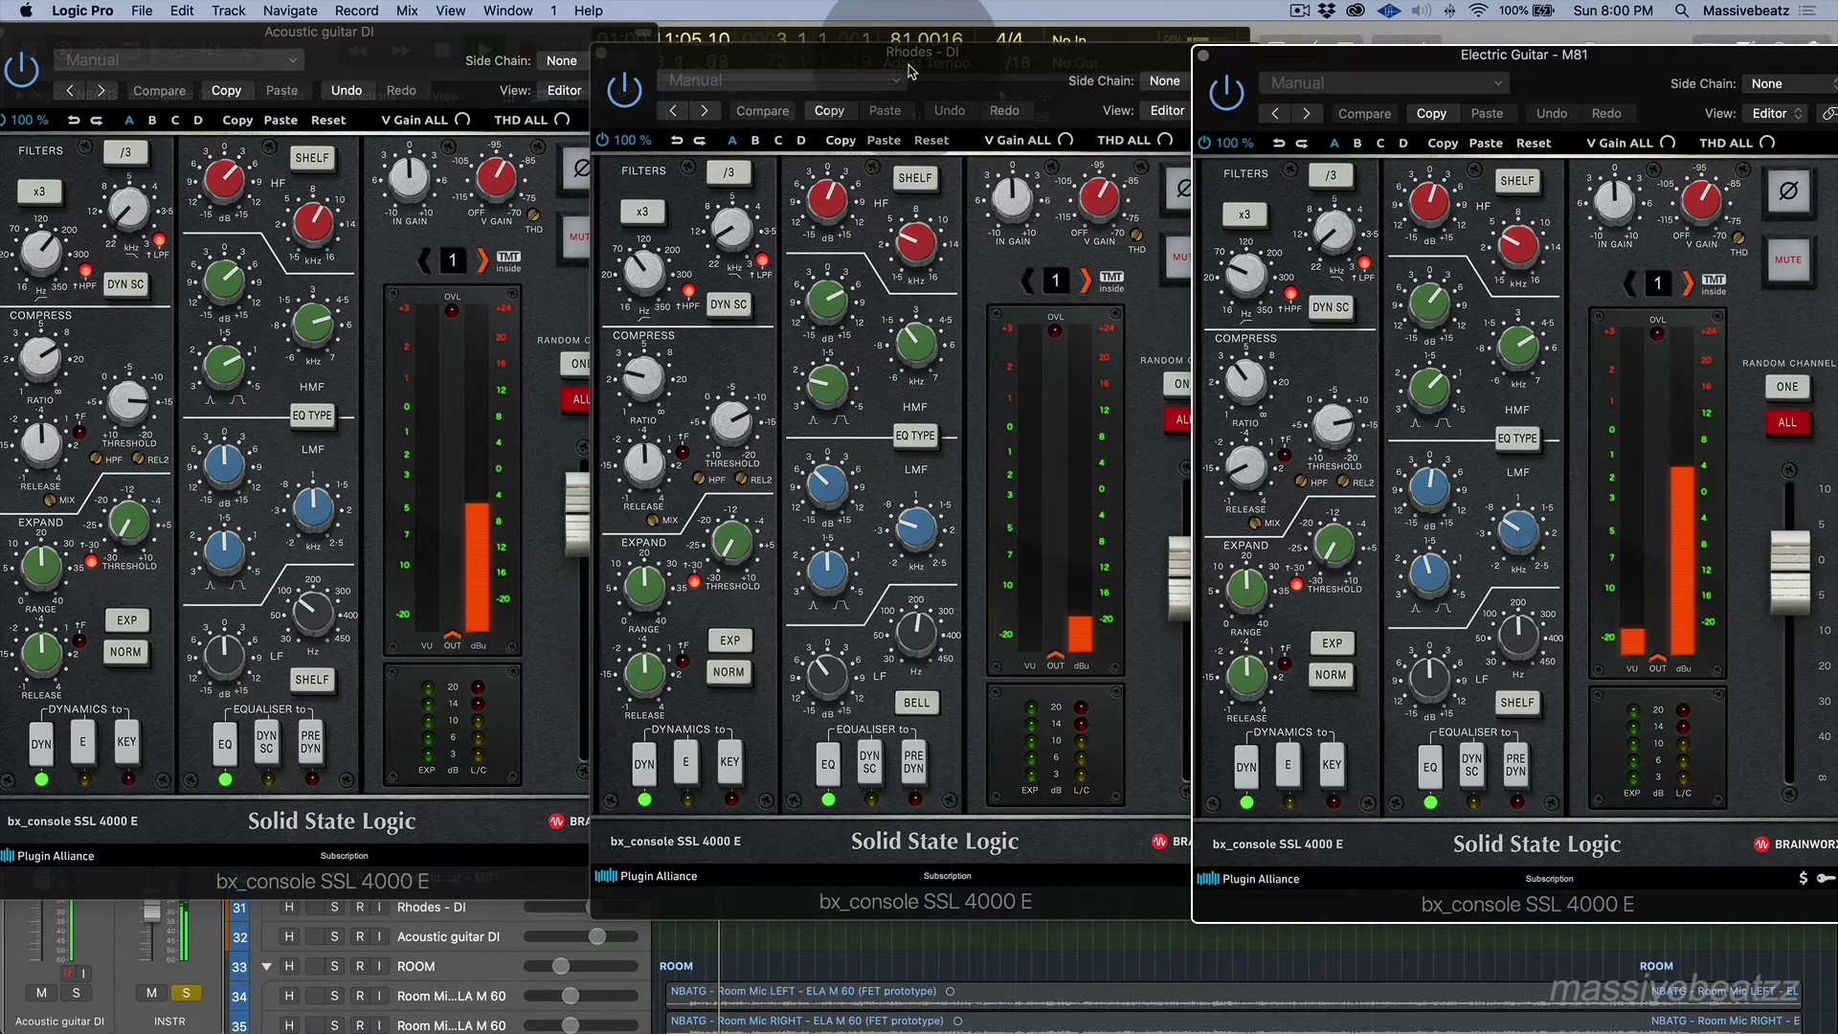
pyautogui.moveTo(872, 66); pyautogui.dragTo(905, 58)
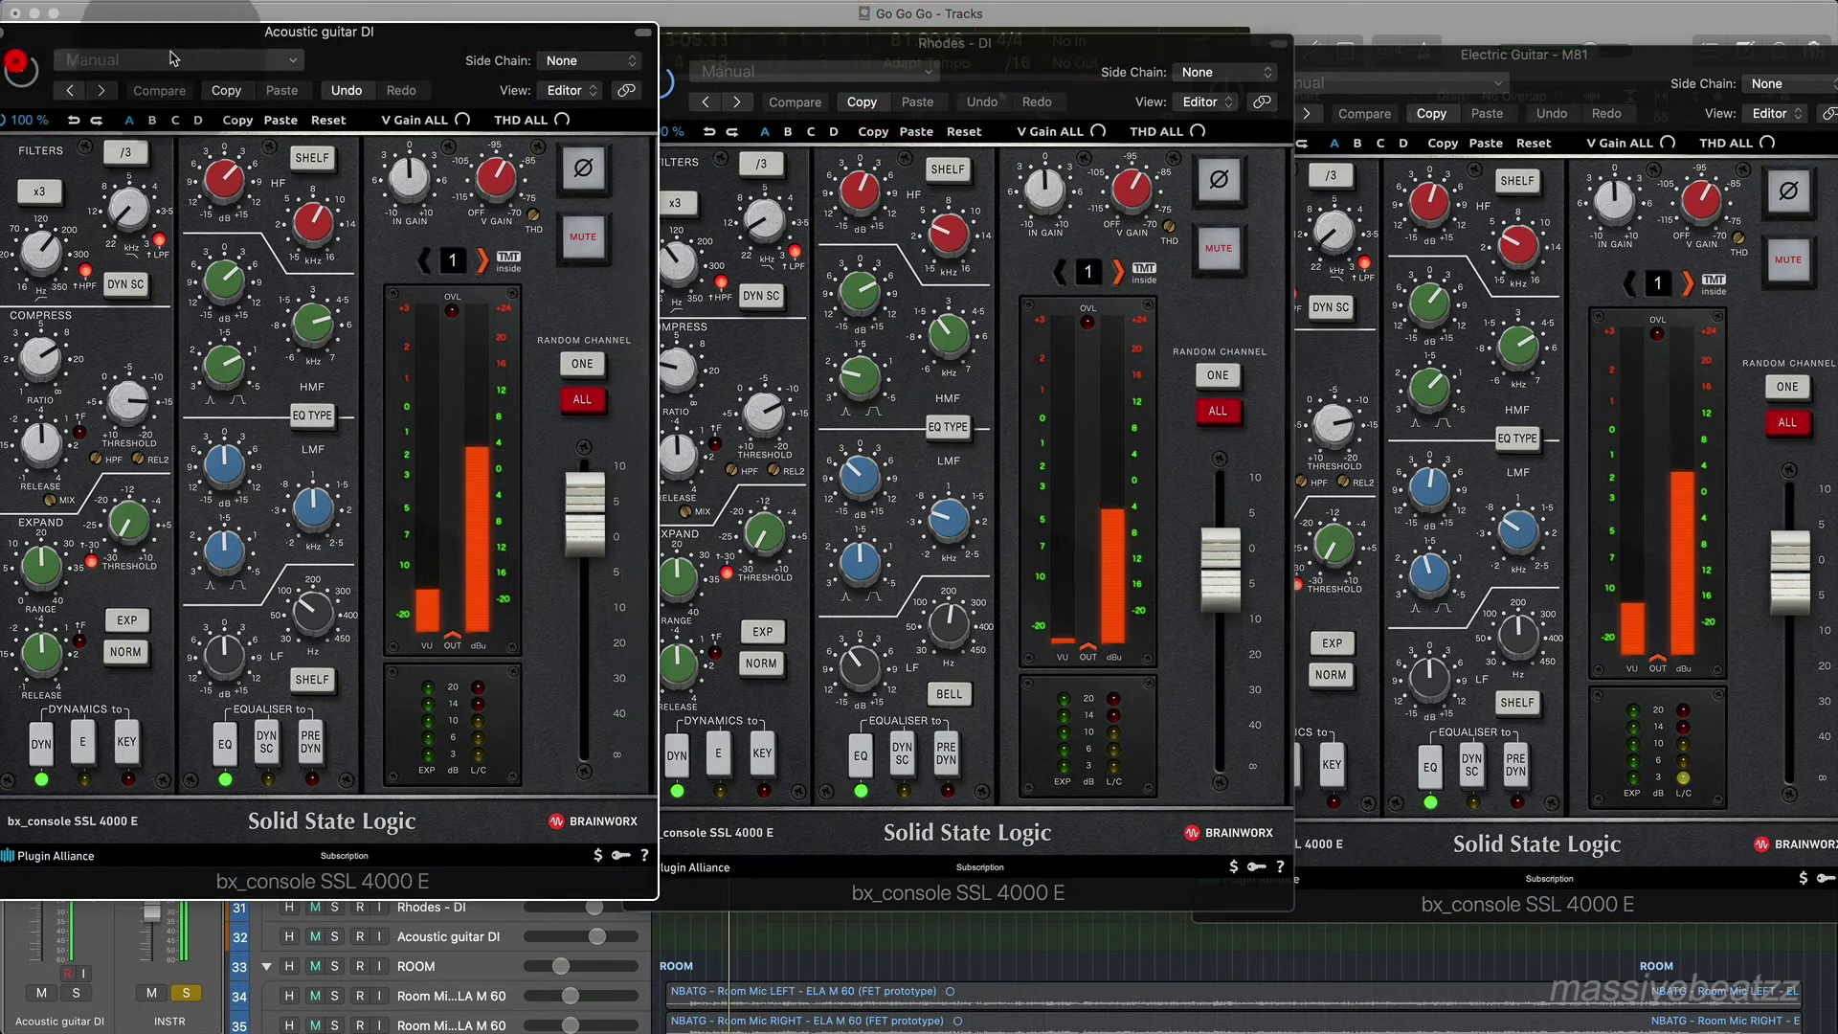
pyautogui.click(657, 82)
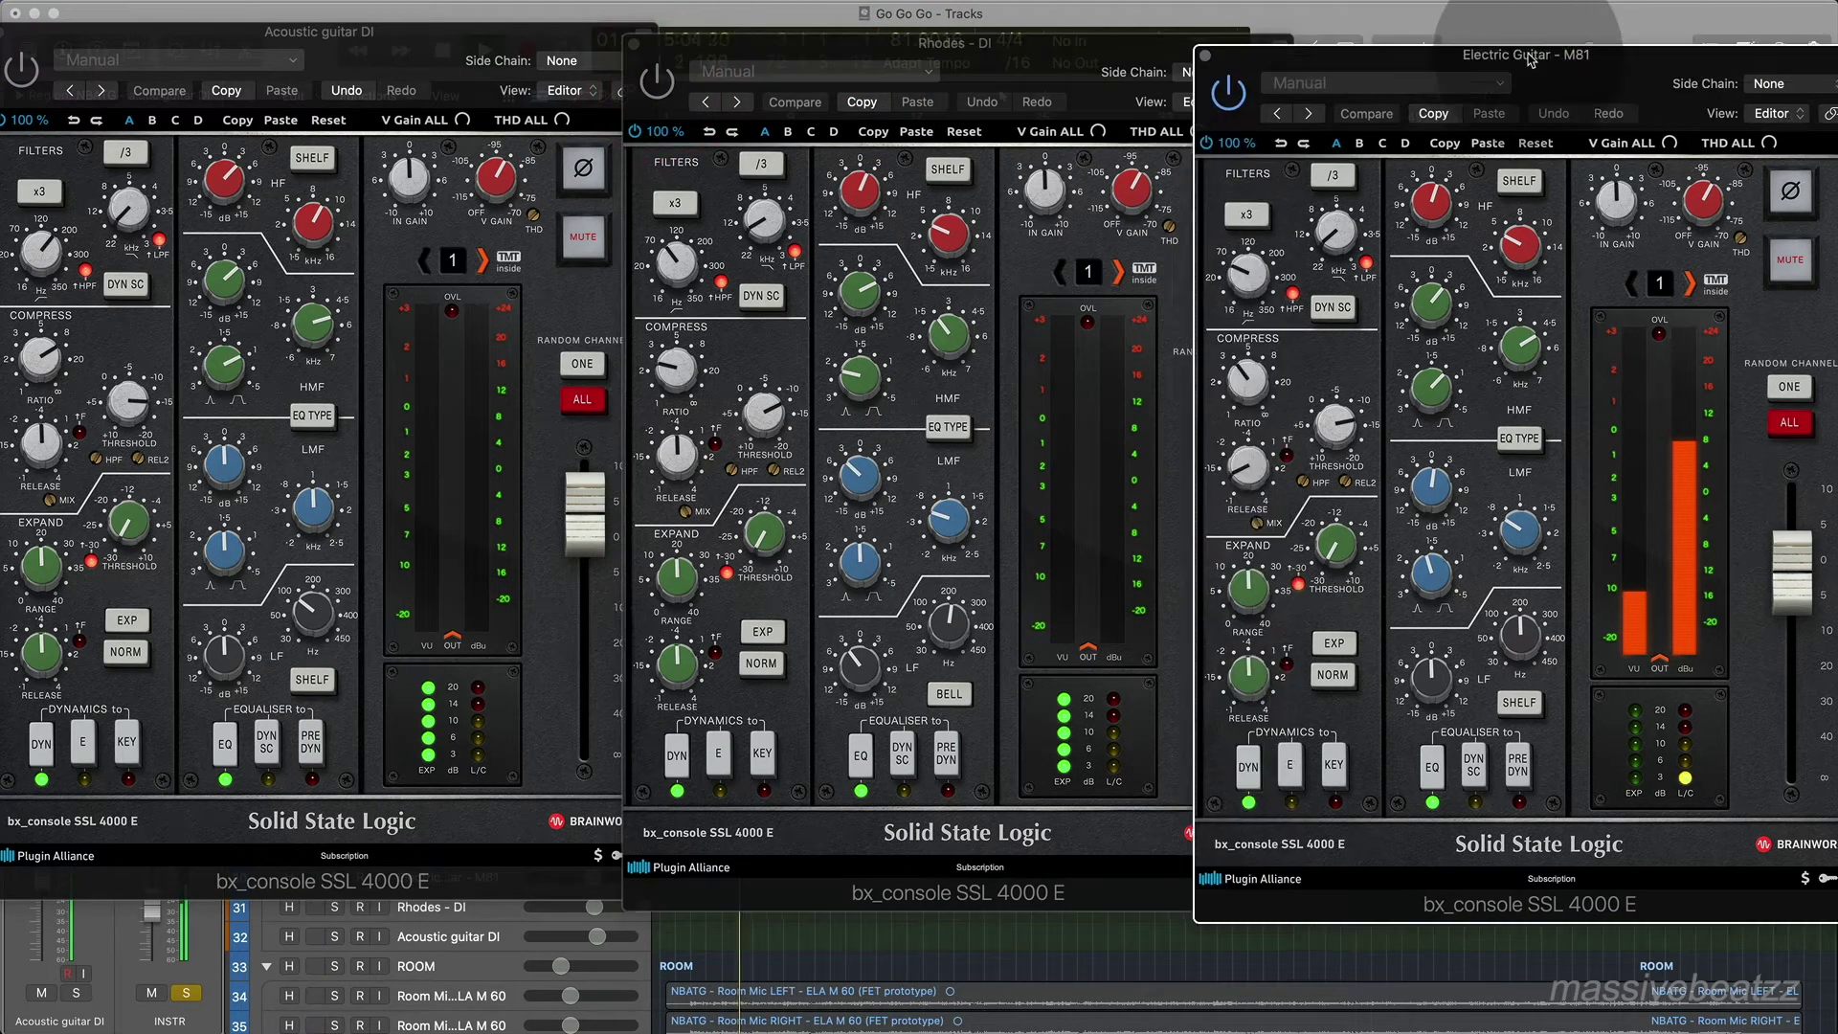
pyautogui.moveTo(1495, 53); pyautogui.dragTo(1560, 51)
pyautogui.click(1292, 95)
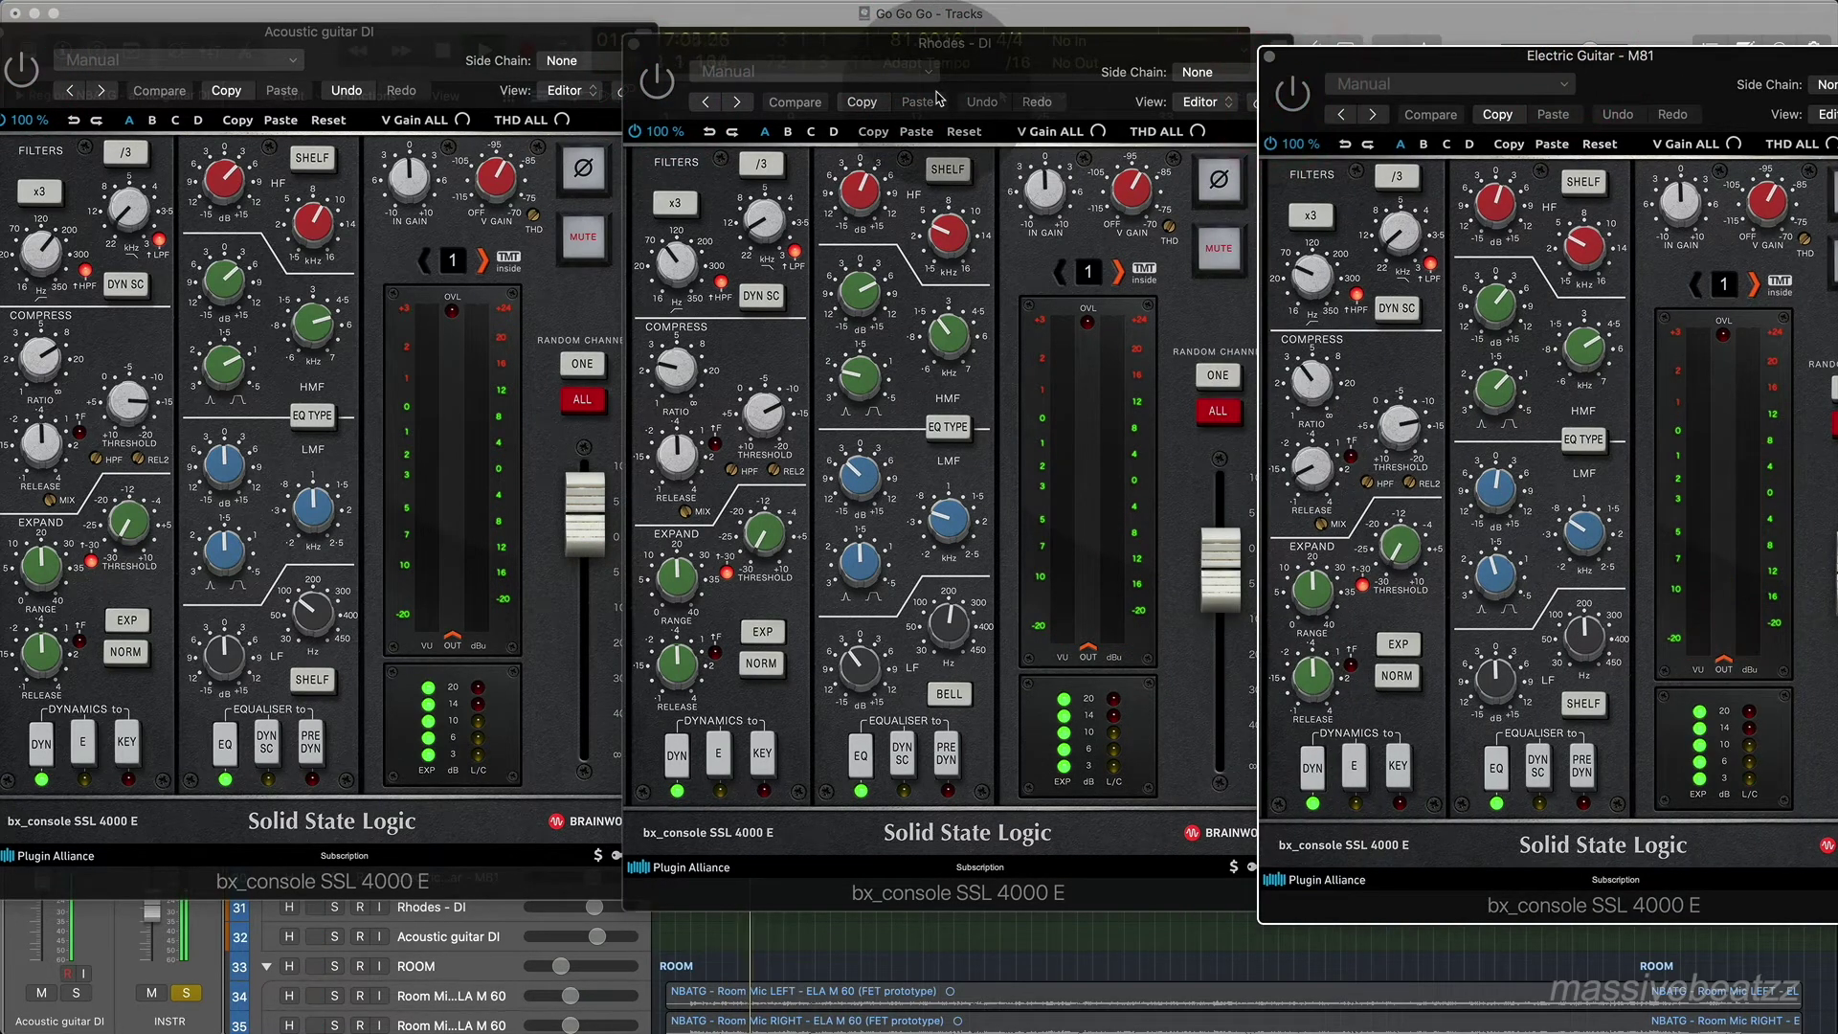
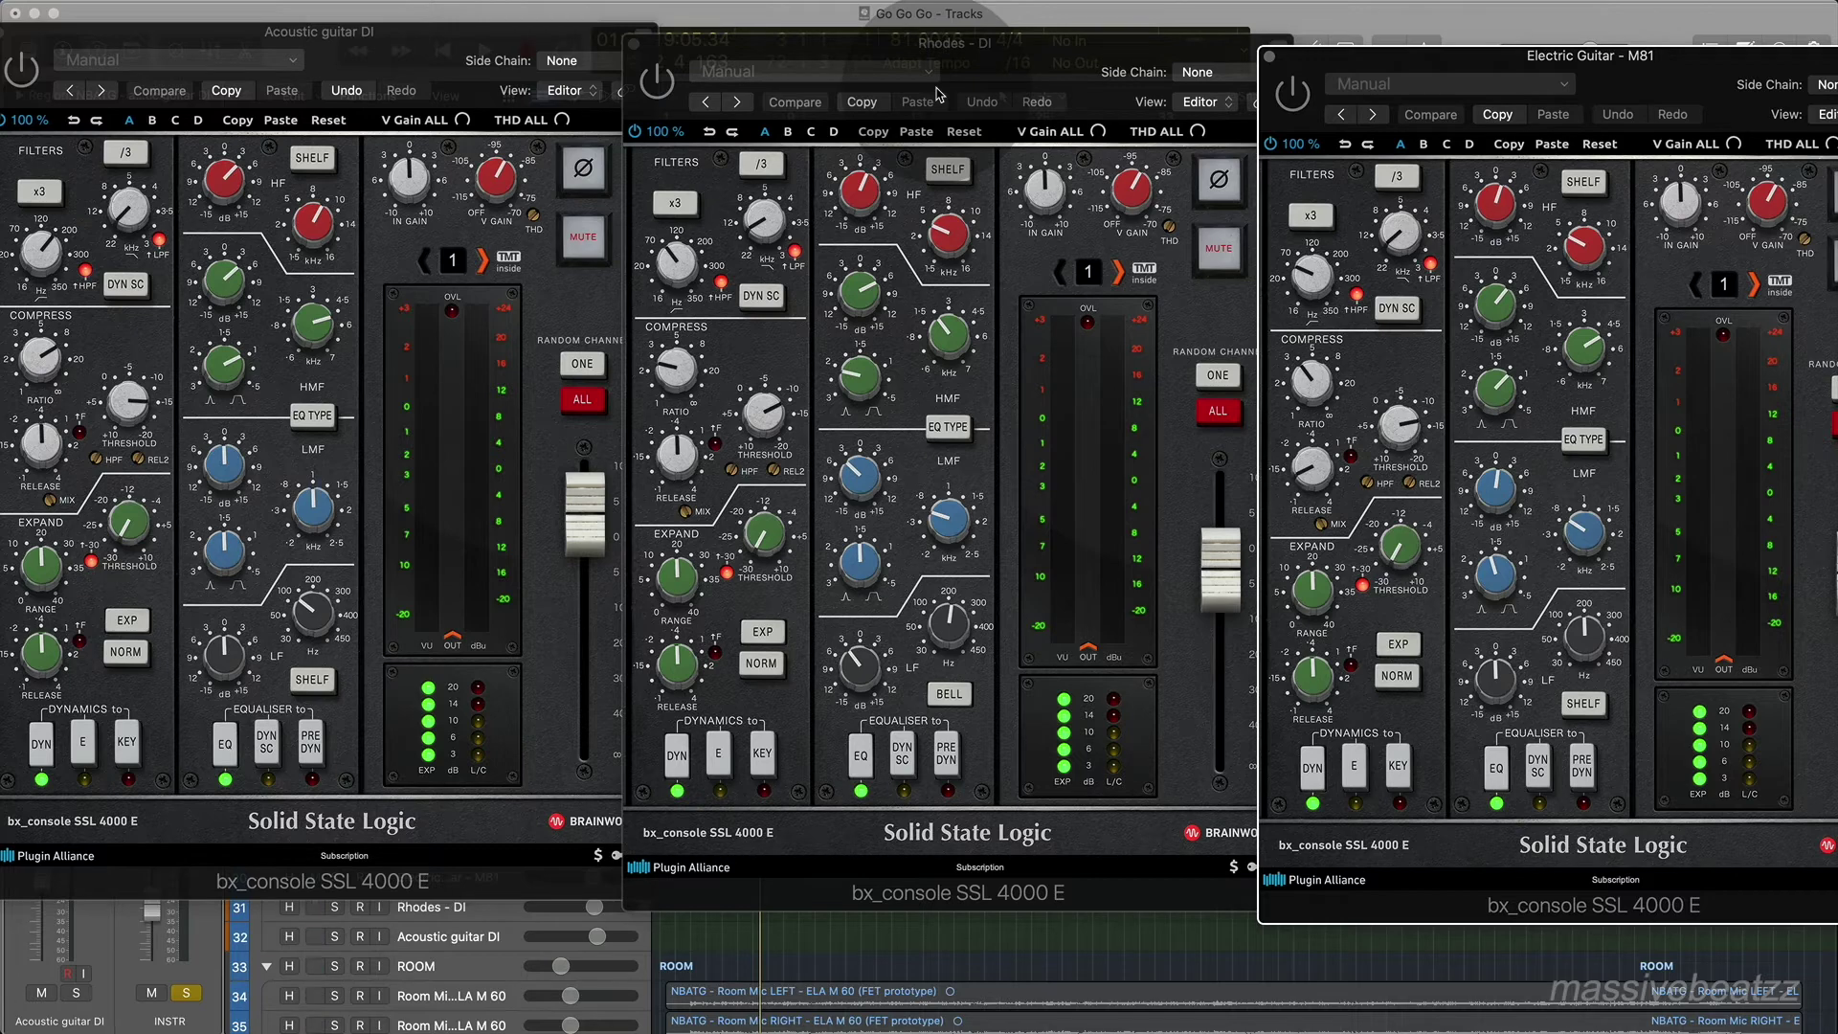
# Nudge the Rhodes and Electric Guitar console windows into place and play the instruments with all three consoles bypassed.
pyautogui.moveTo(906, 7)
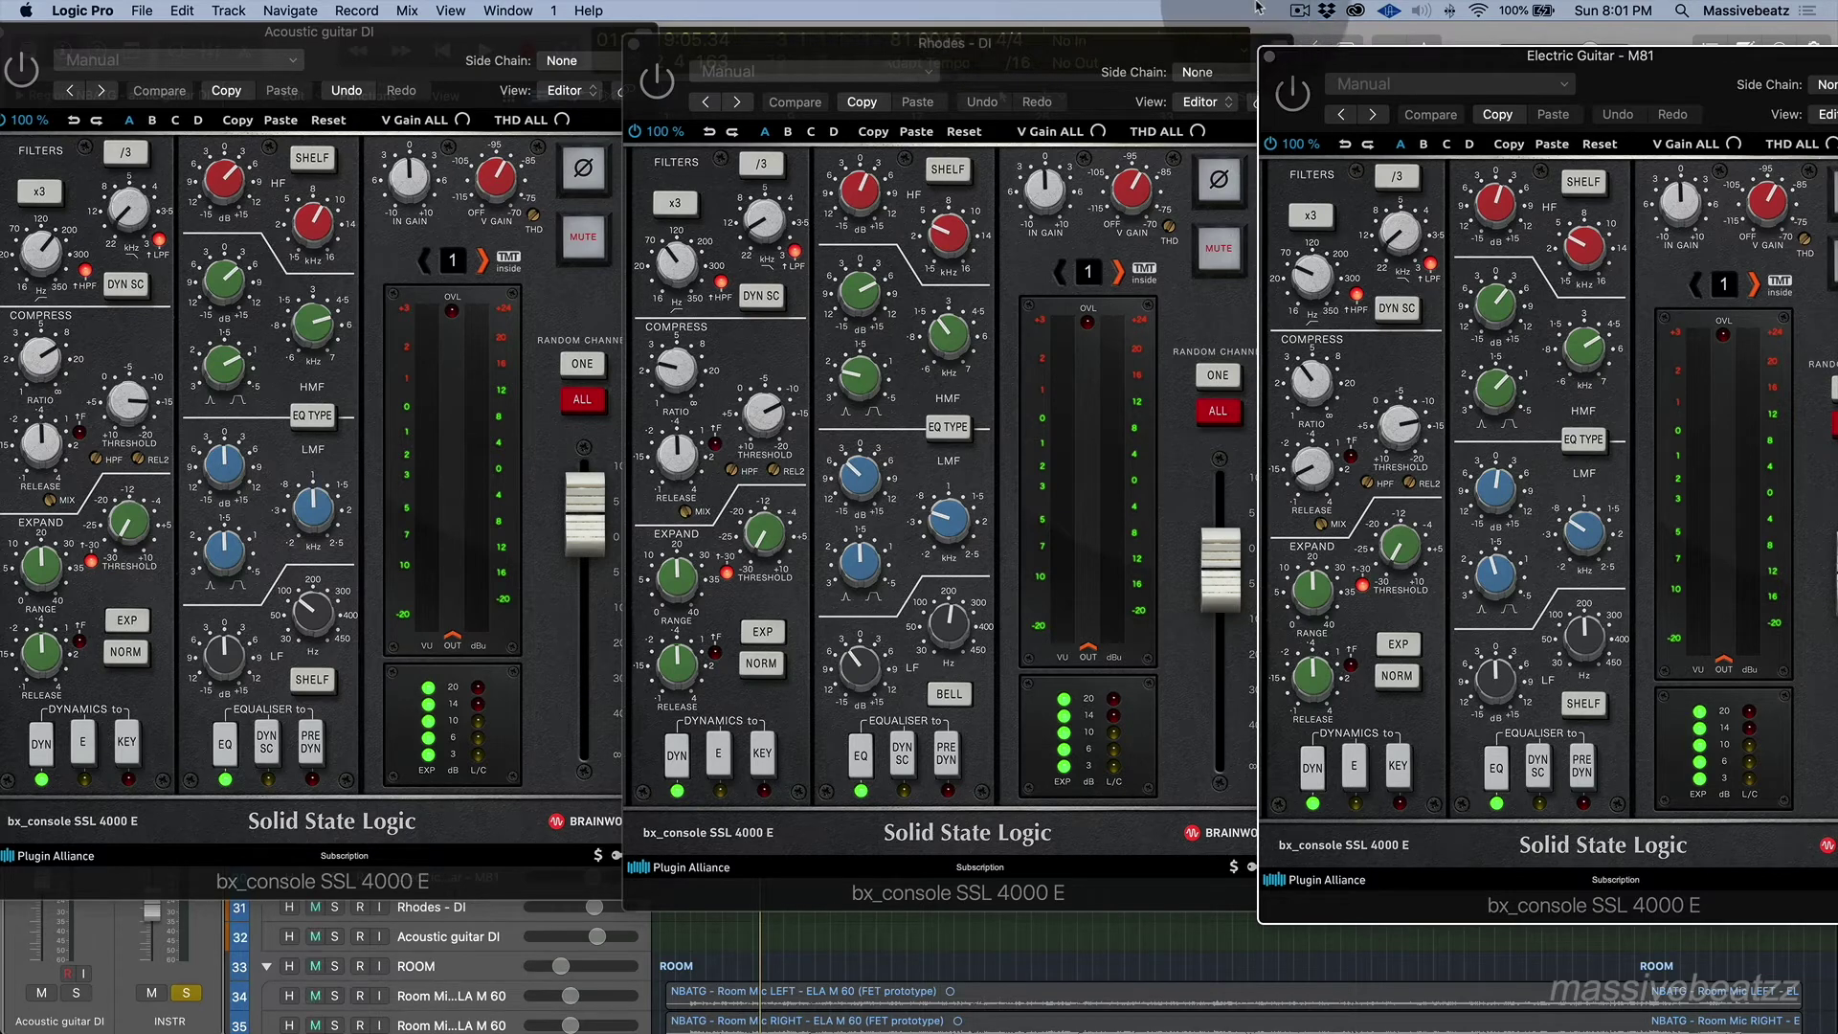
pyautogui.moveTo(1094, 44); pyautogui.dragTo(1063, 41)
pyautogui.moveTo(1342, 56); pyautogui.dragTo(1371, 50)
pyautogui.moveTo(1079, 42); pyautogui.dragTo(1117, 40)
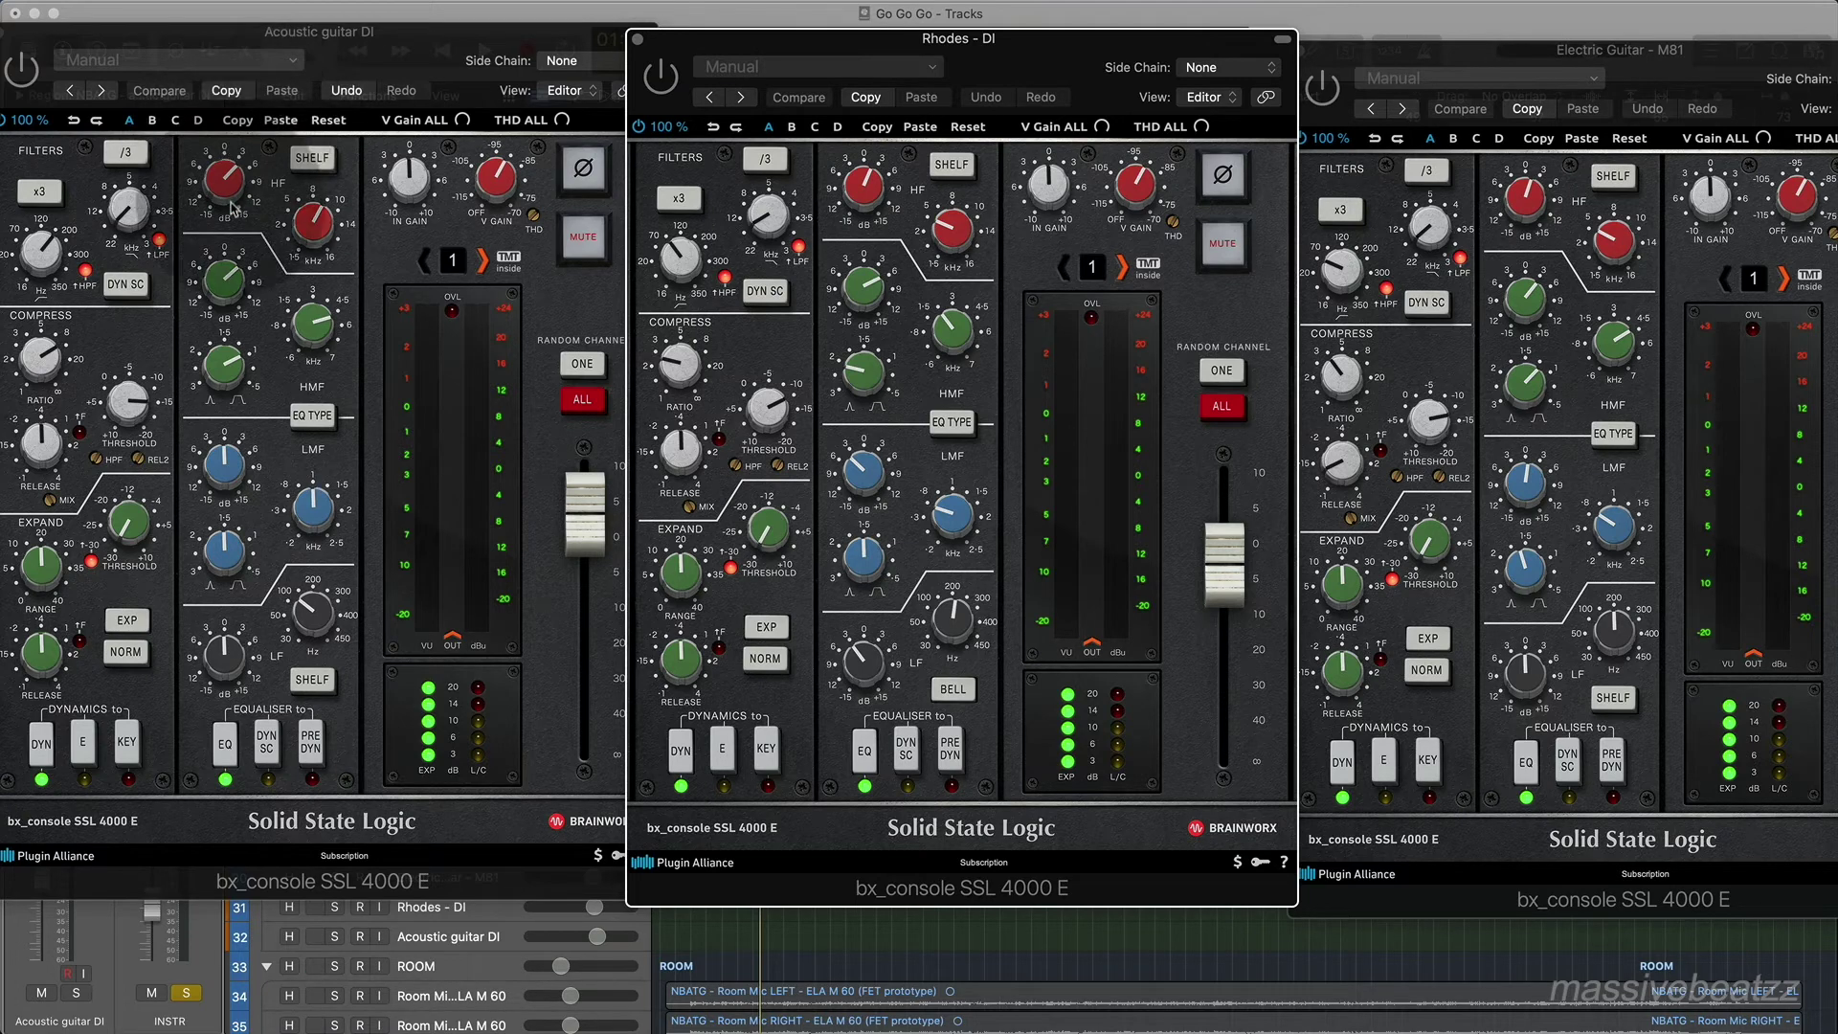
pyautogui.press('space')
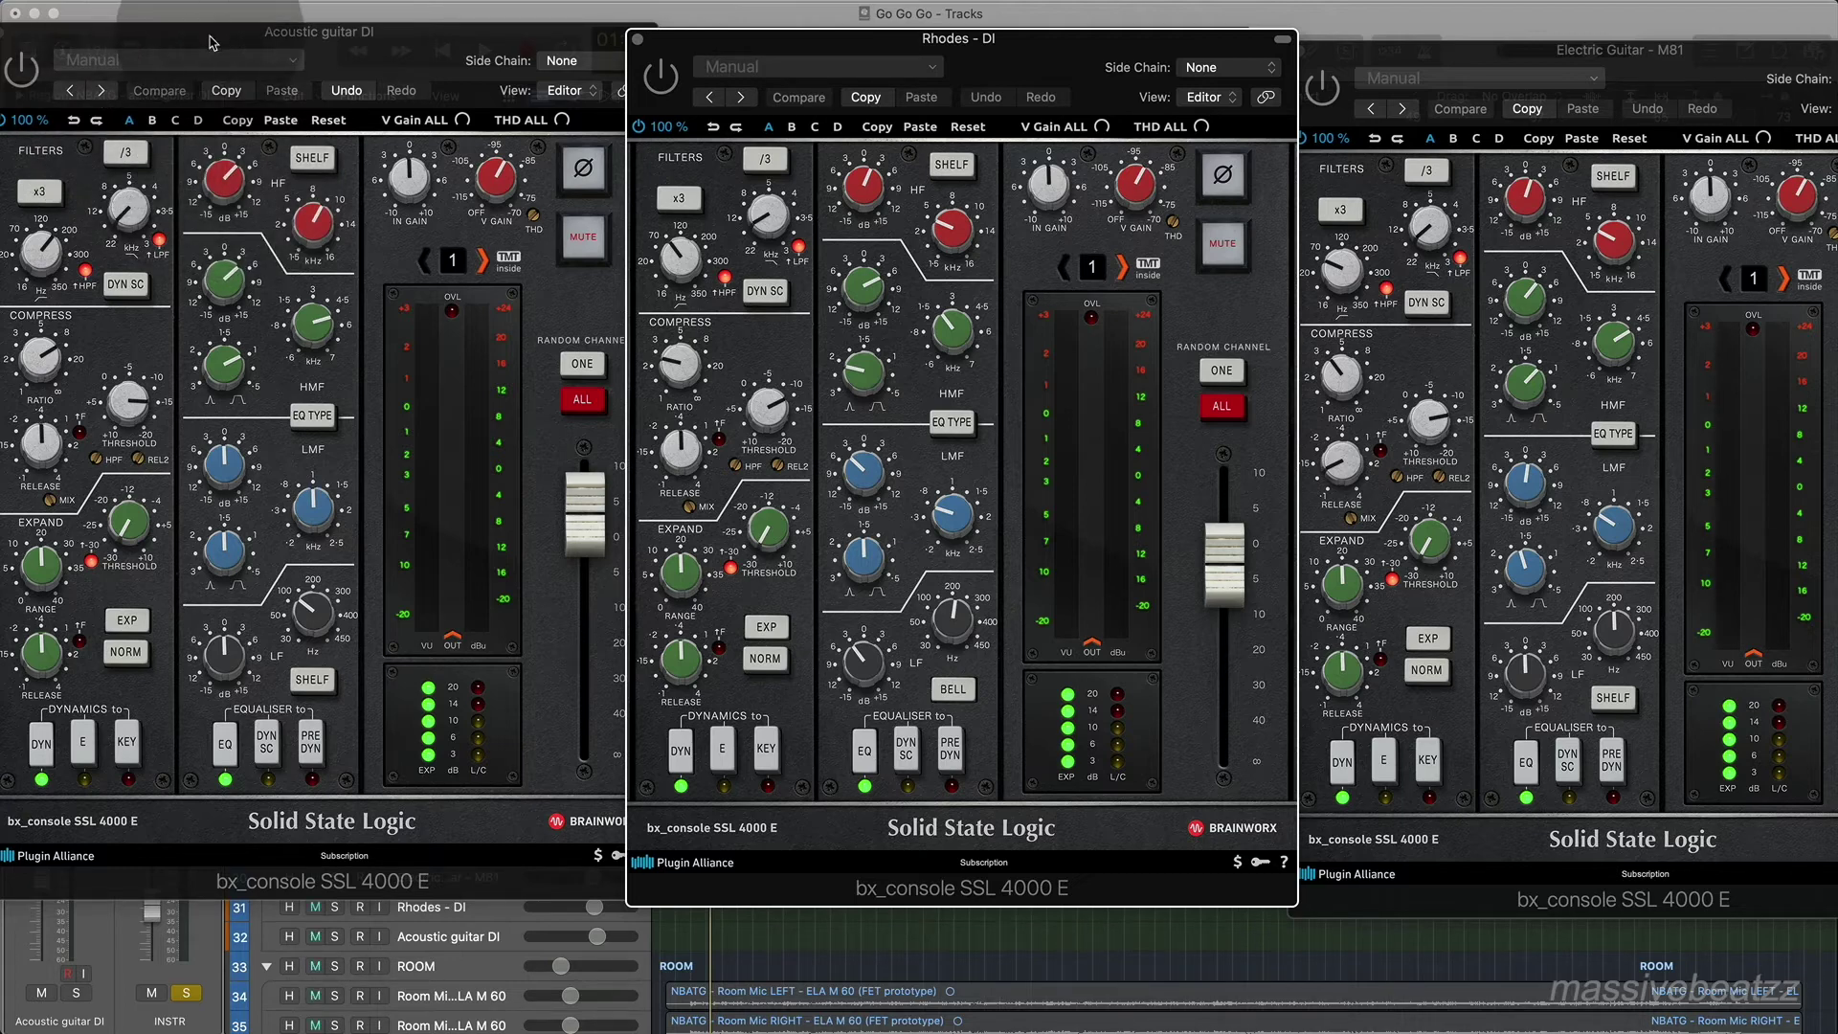
# Switch all three consoles back on, respace their windows, and check the acoustic guitar's low-pass filter frequency.
pyautogui.moveTo(210, 38); pyautogui.dragTo(265, 39)
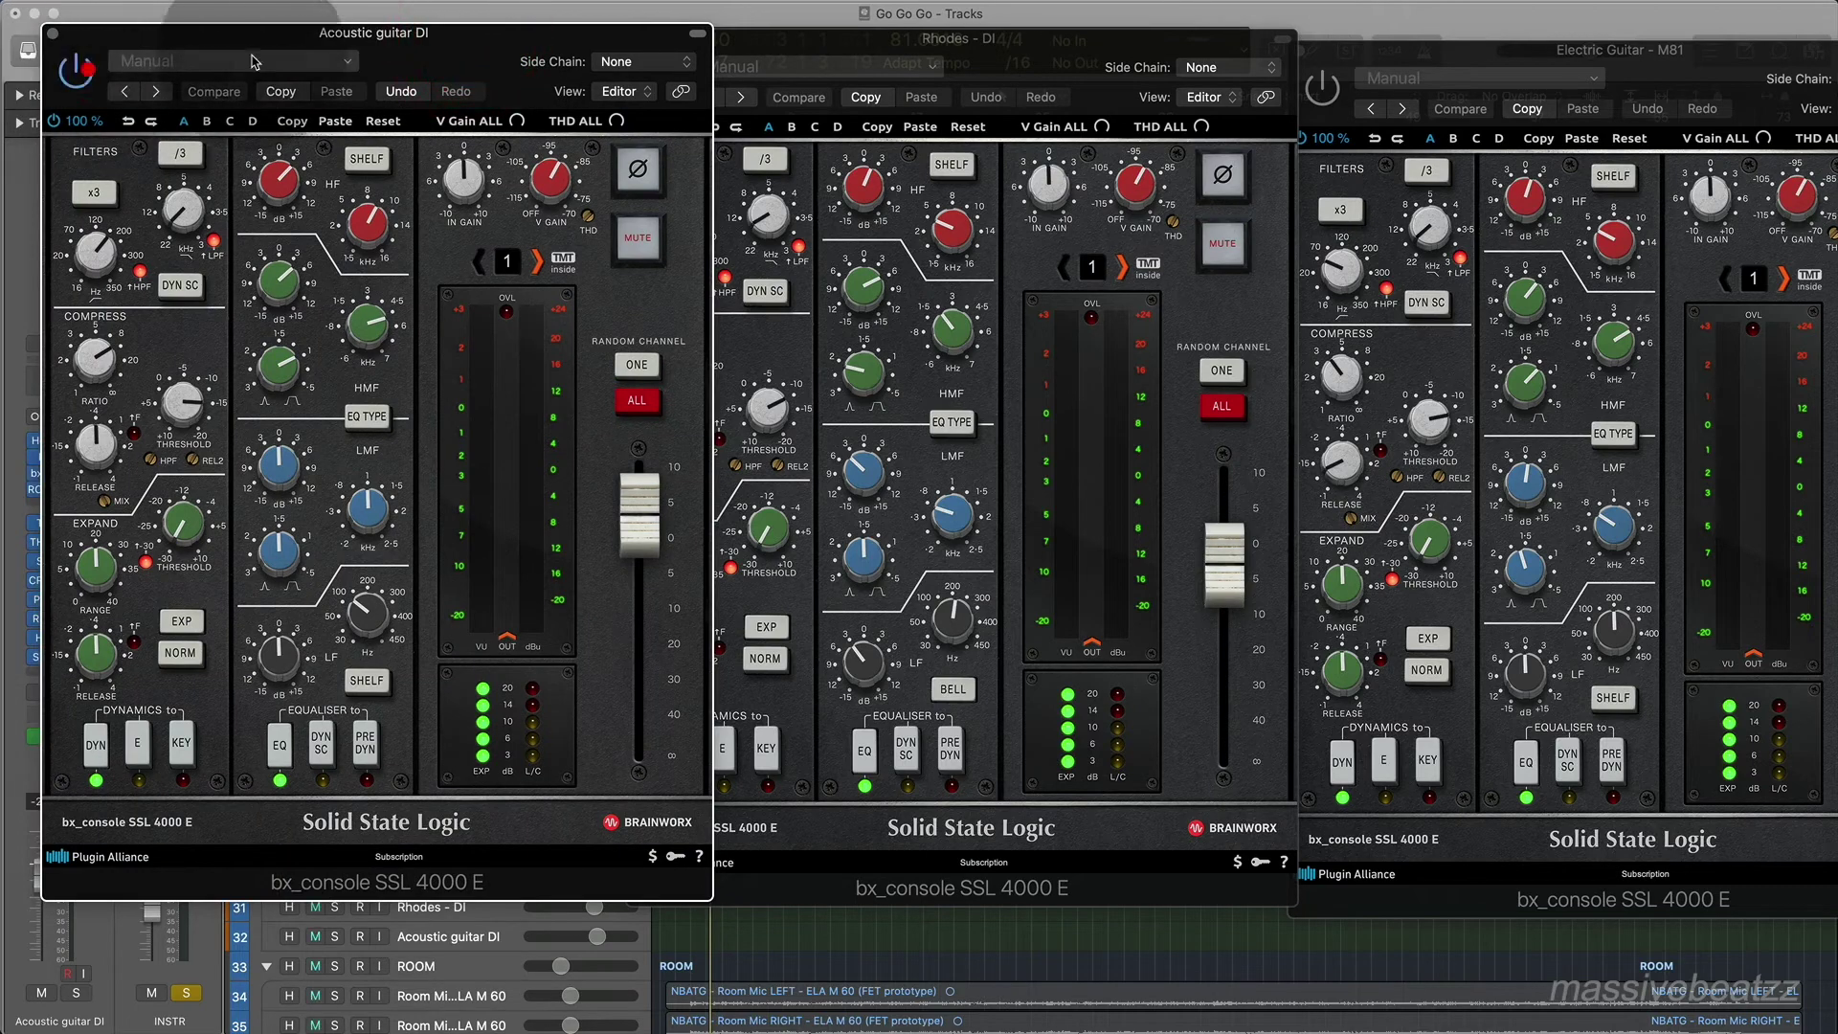
pyautogui.moveTo(884, 41); pyautogui.dragTo(944, 52)
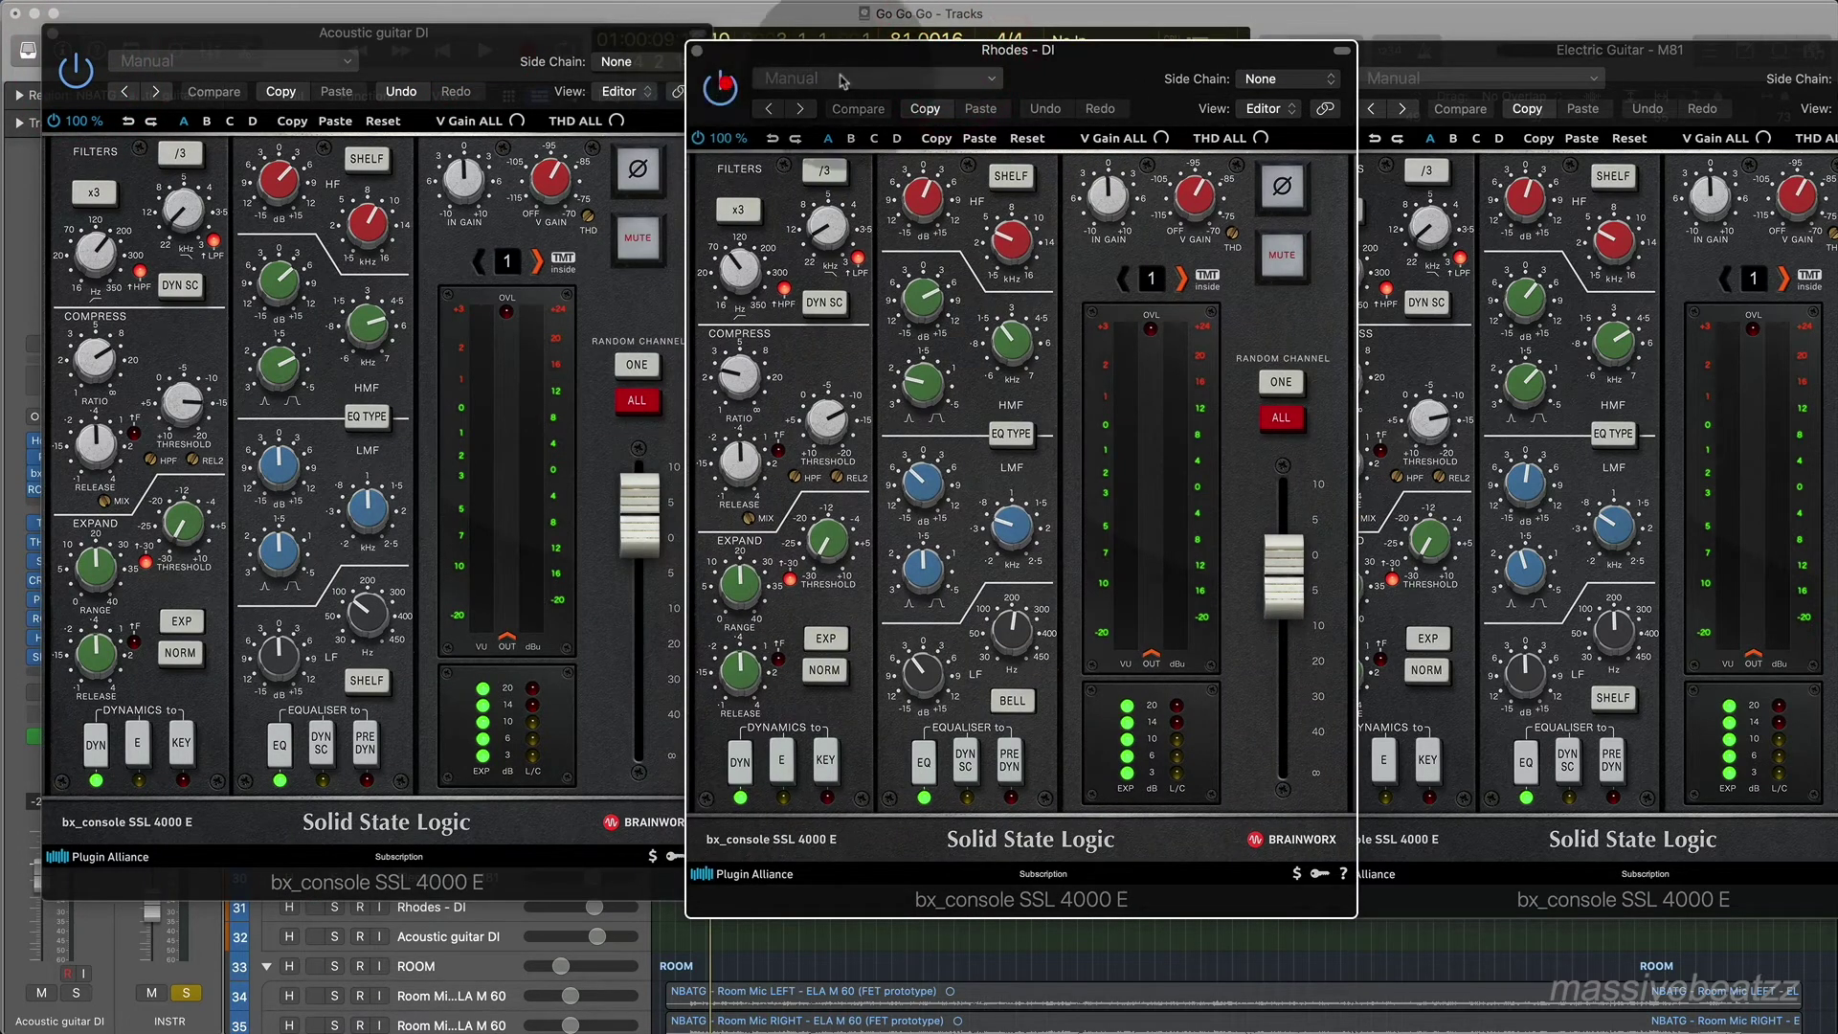
pyautogui.moveTo(1504, 50); pyautogui.dragTo(1428, 49)
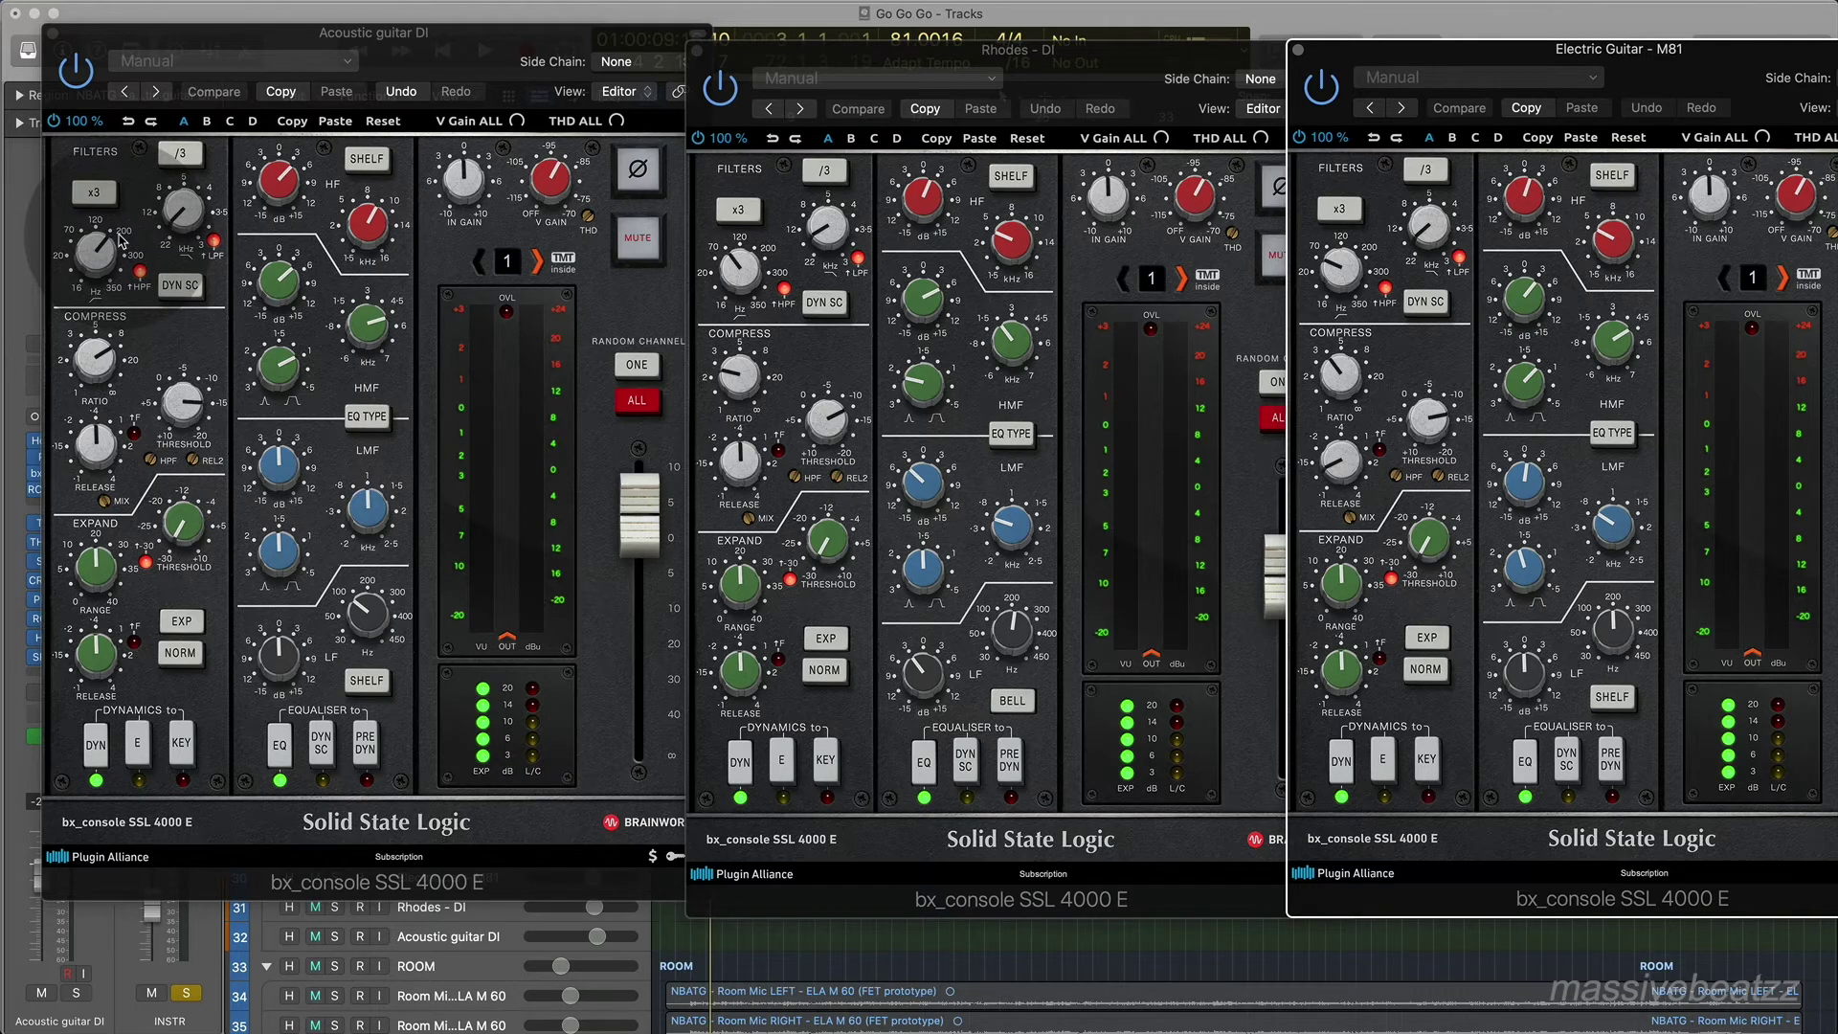
pyautogui.click(182, 217)
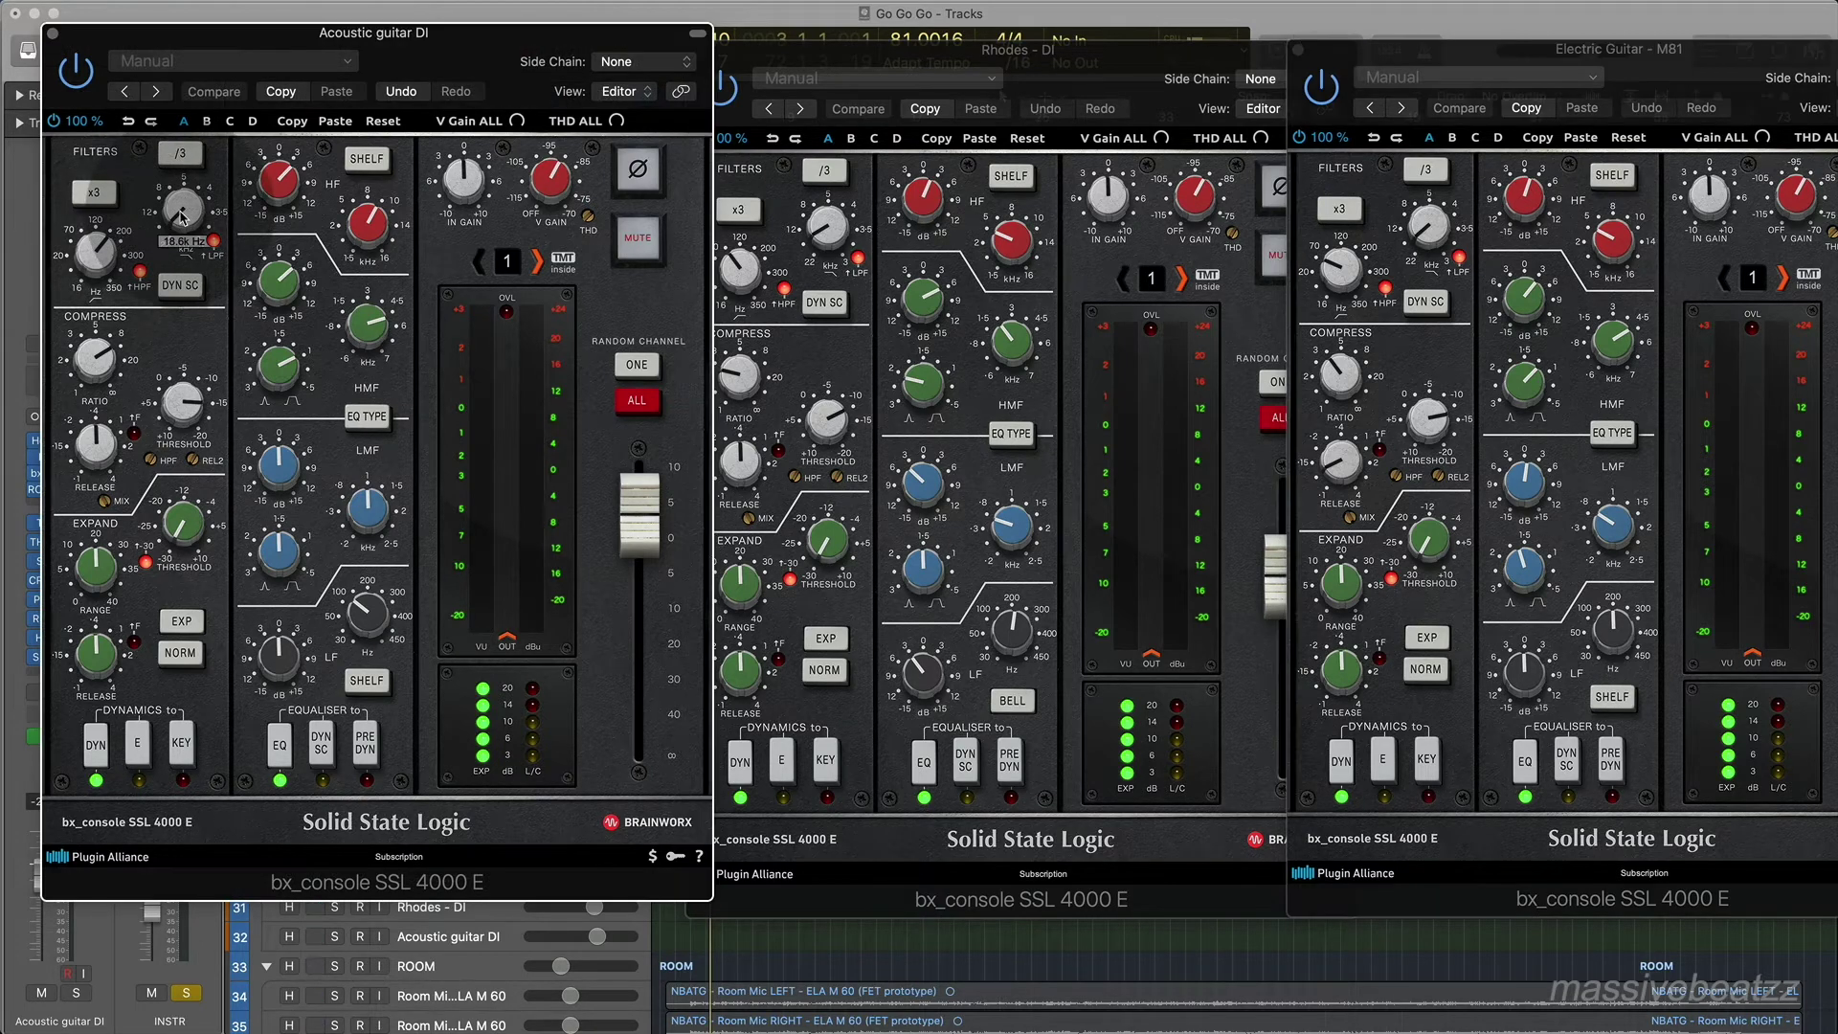
pyautogui.click(180, 213)
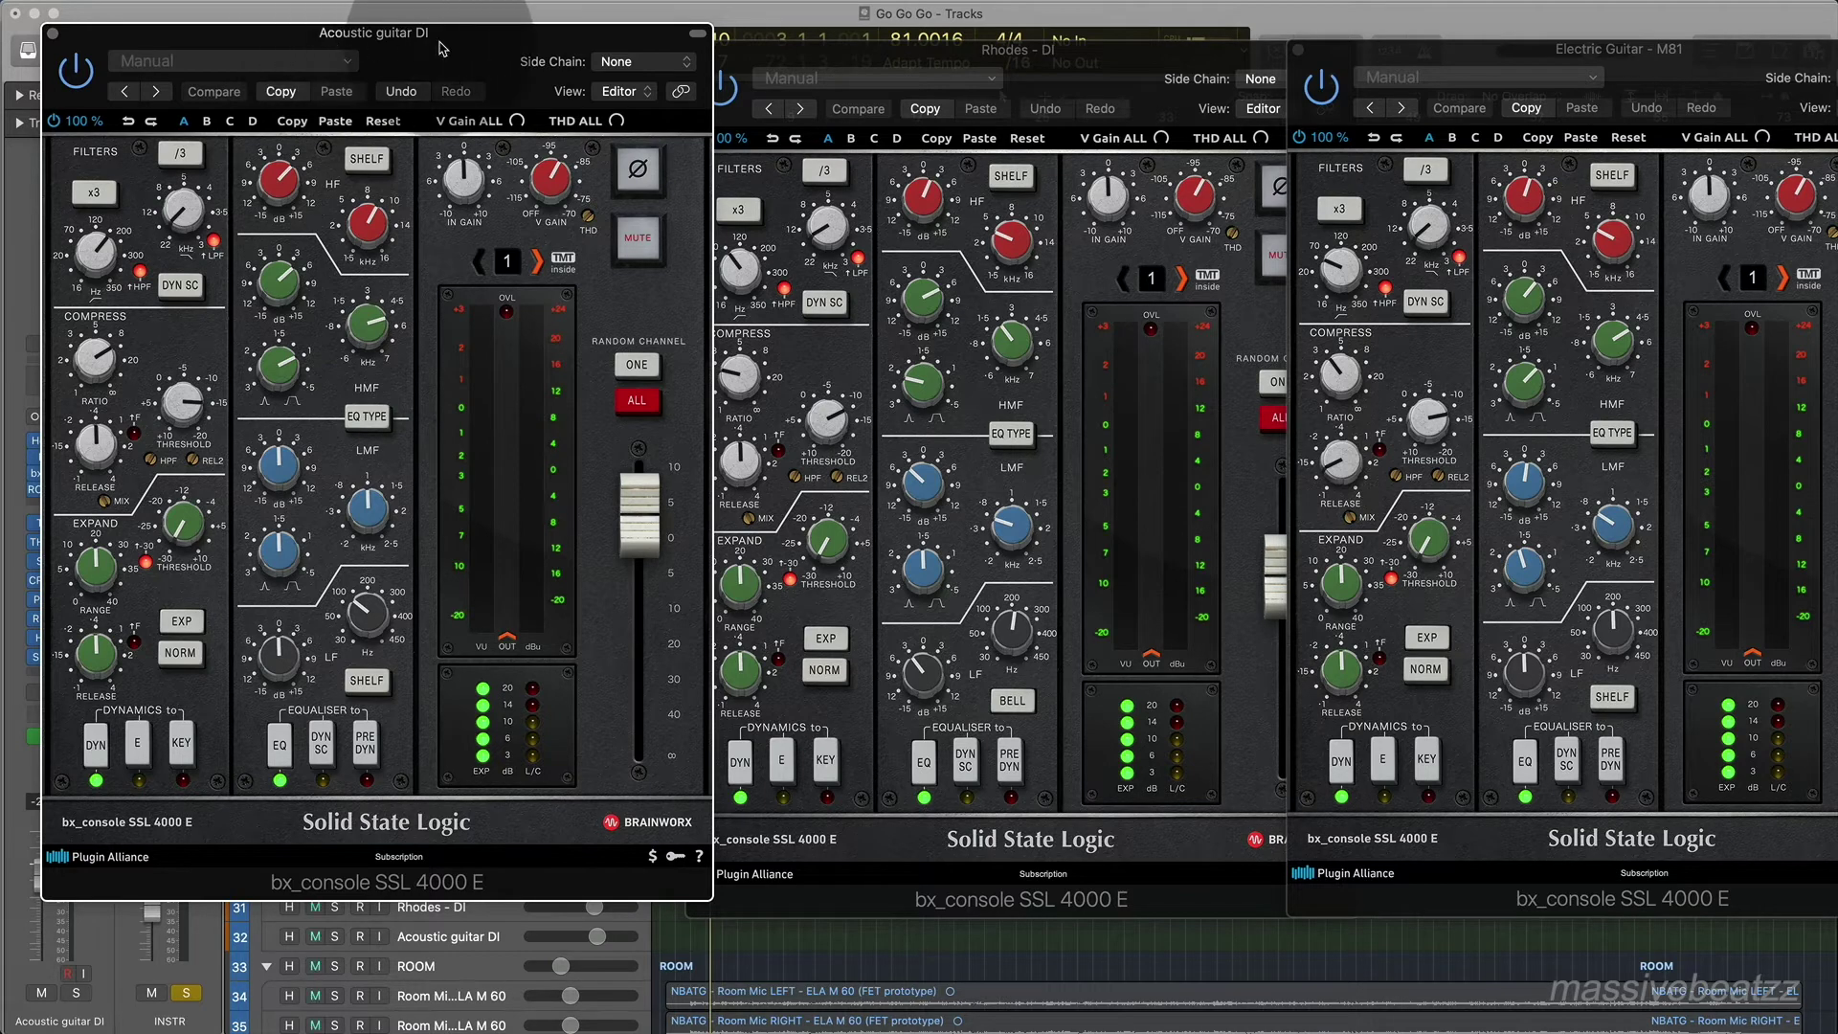
# Uncover the track list, solo Acoustic guitar DI instead of the INSTR stack, and start playback.
pyautogui.moveTo(442, 48)
pyautogui.mouseDown()
pyautogui.moveTo(1118, 303)
pyautogui.moveTo(604, 250)
pyautogui.moveTo(423, 24)
pyautogui.moveTo(450, 75)
pyautogui.mouseUp()
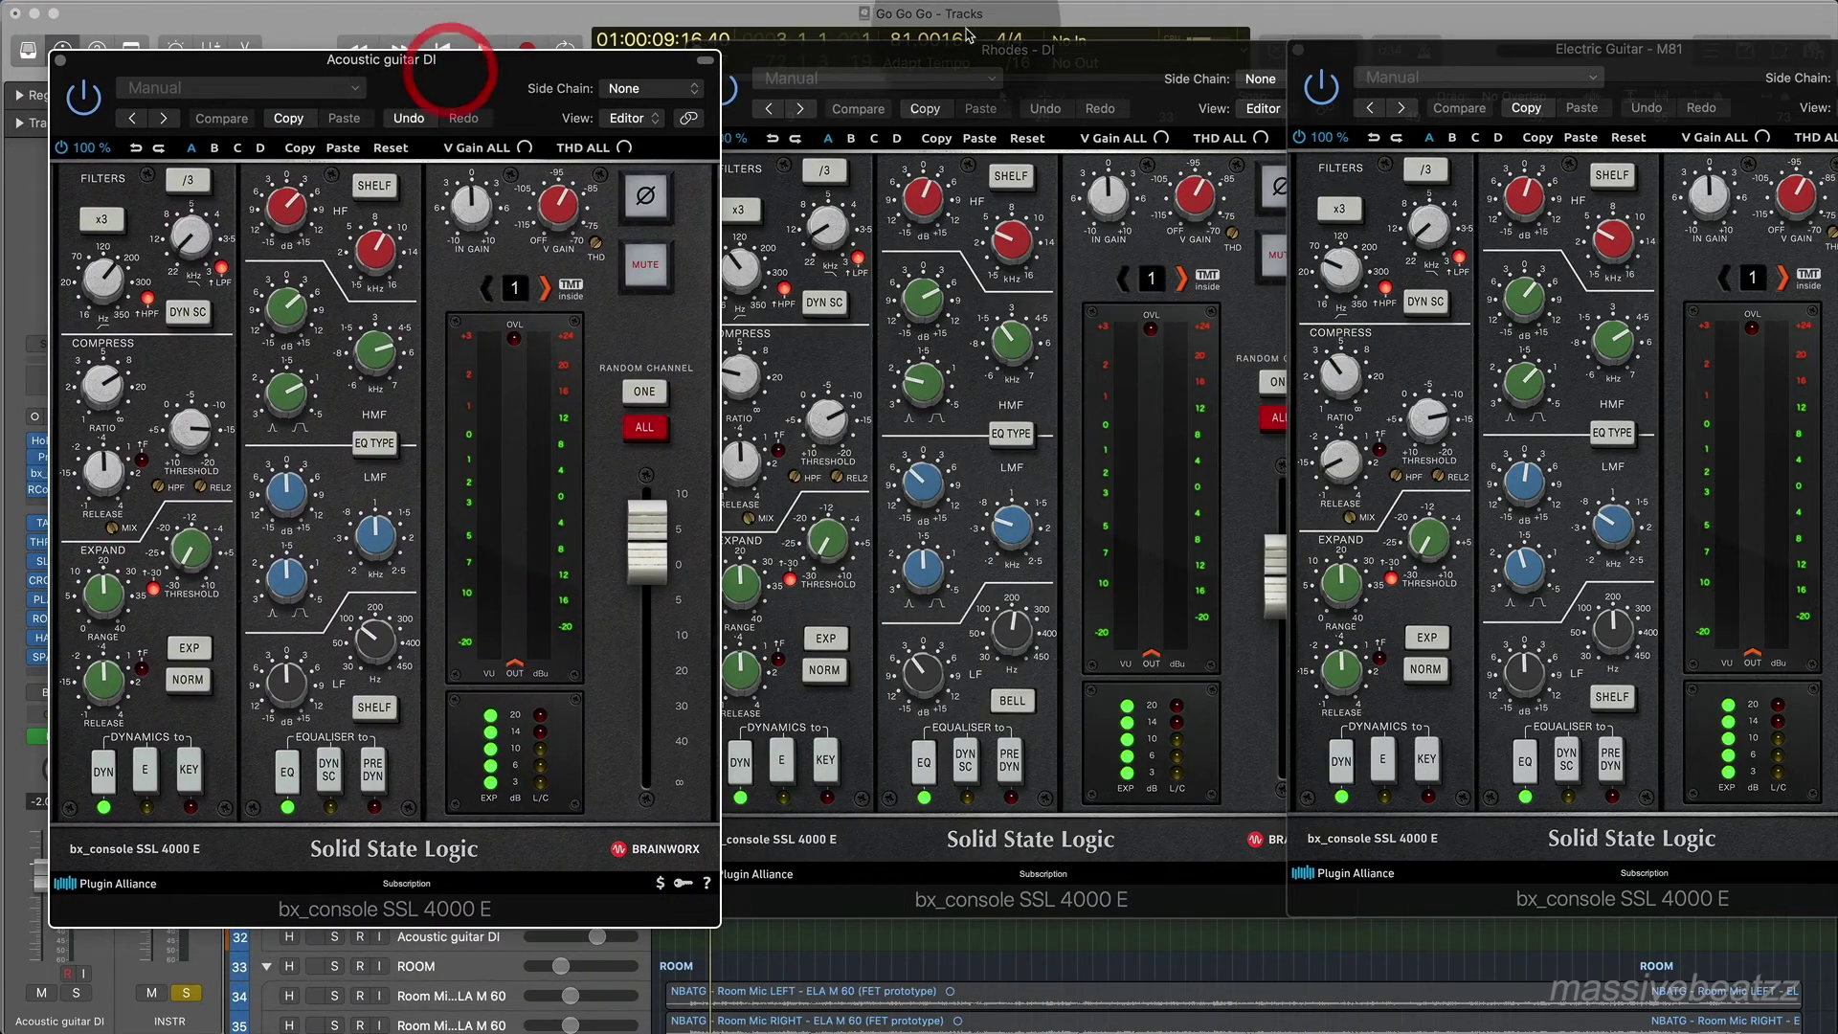
pyautogui.moveTo(933, 49)
pyautogui.mouseDown()
pyautogui.moveTo(934, 186)
pyautogui.moveTo(933, 84)
pyautogui.mouseUp()
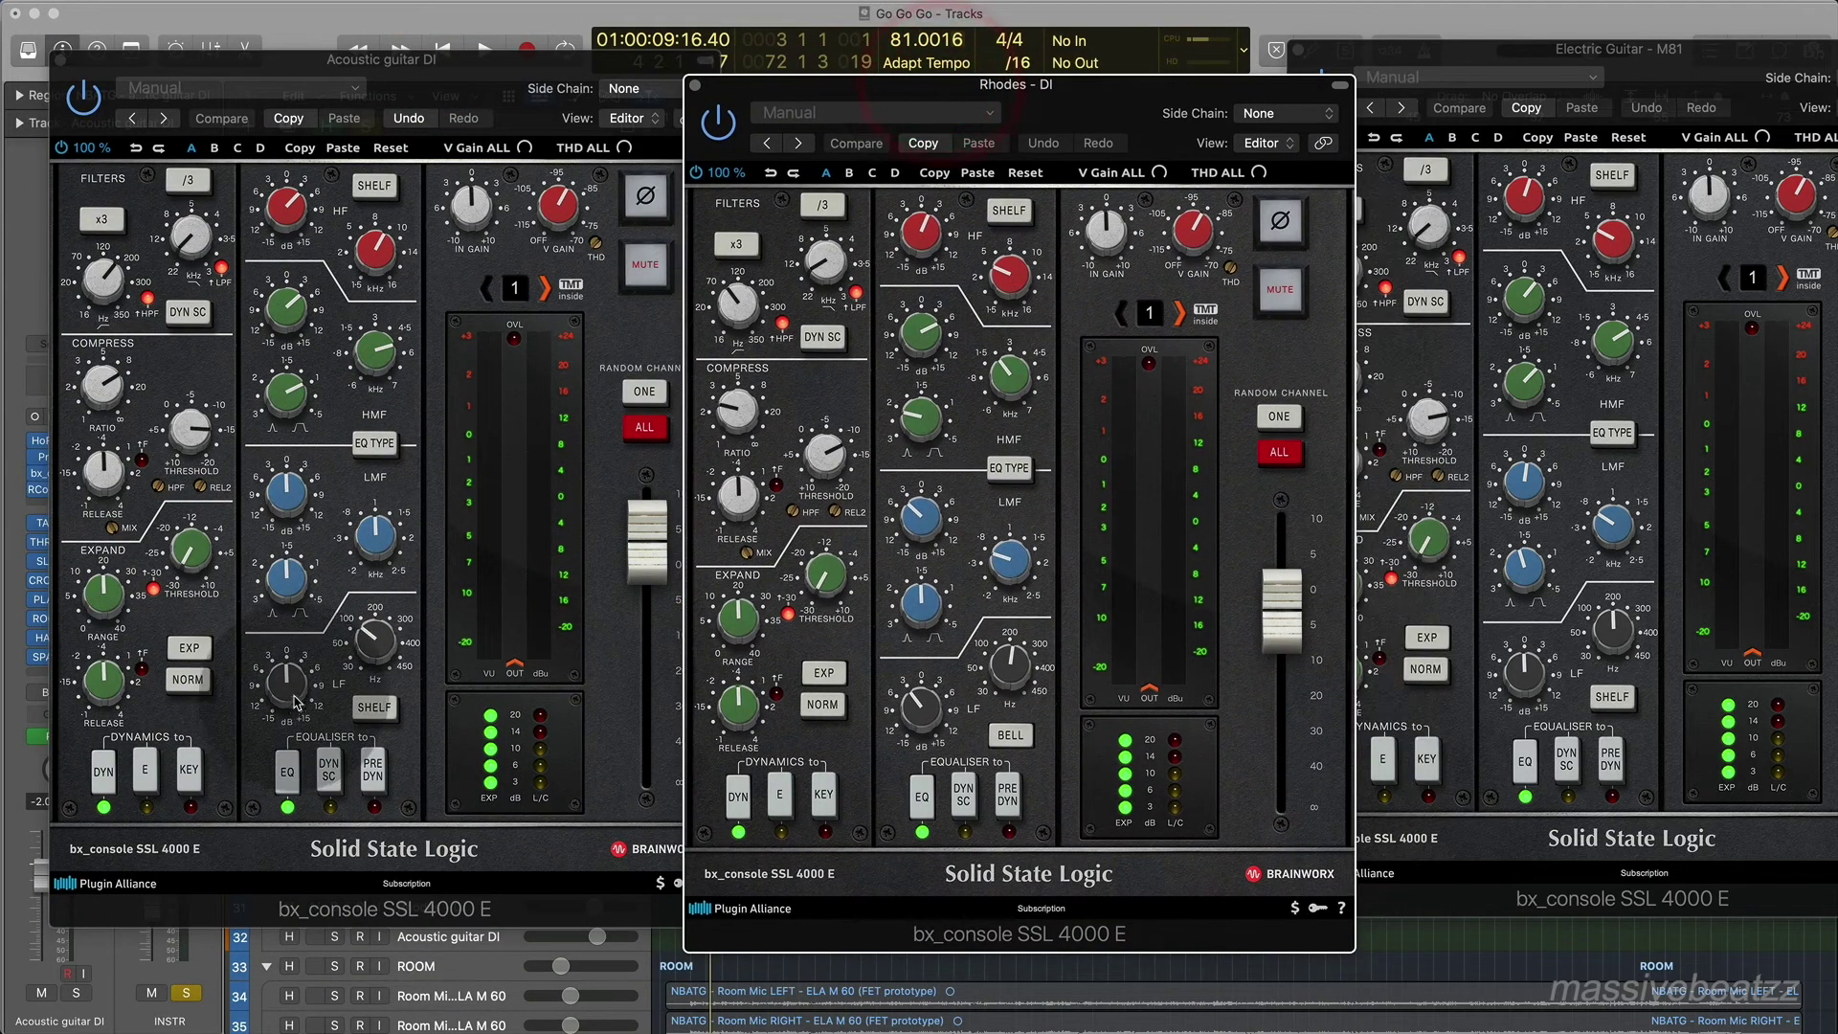
pyautogui.moveTo(415, 70); pyautogui.dragTo(1078, 130)
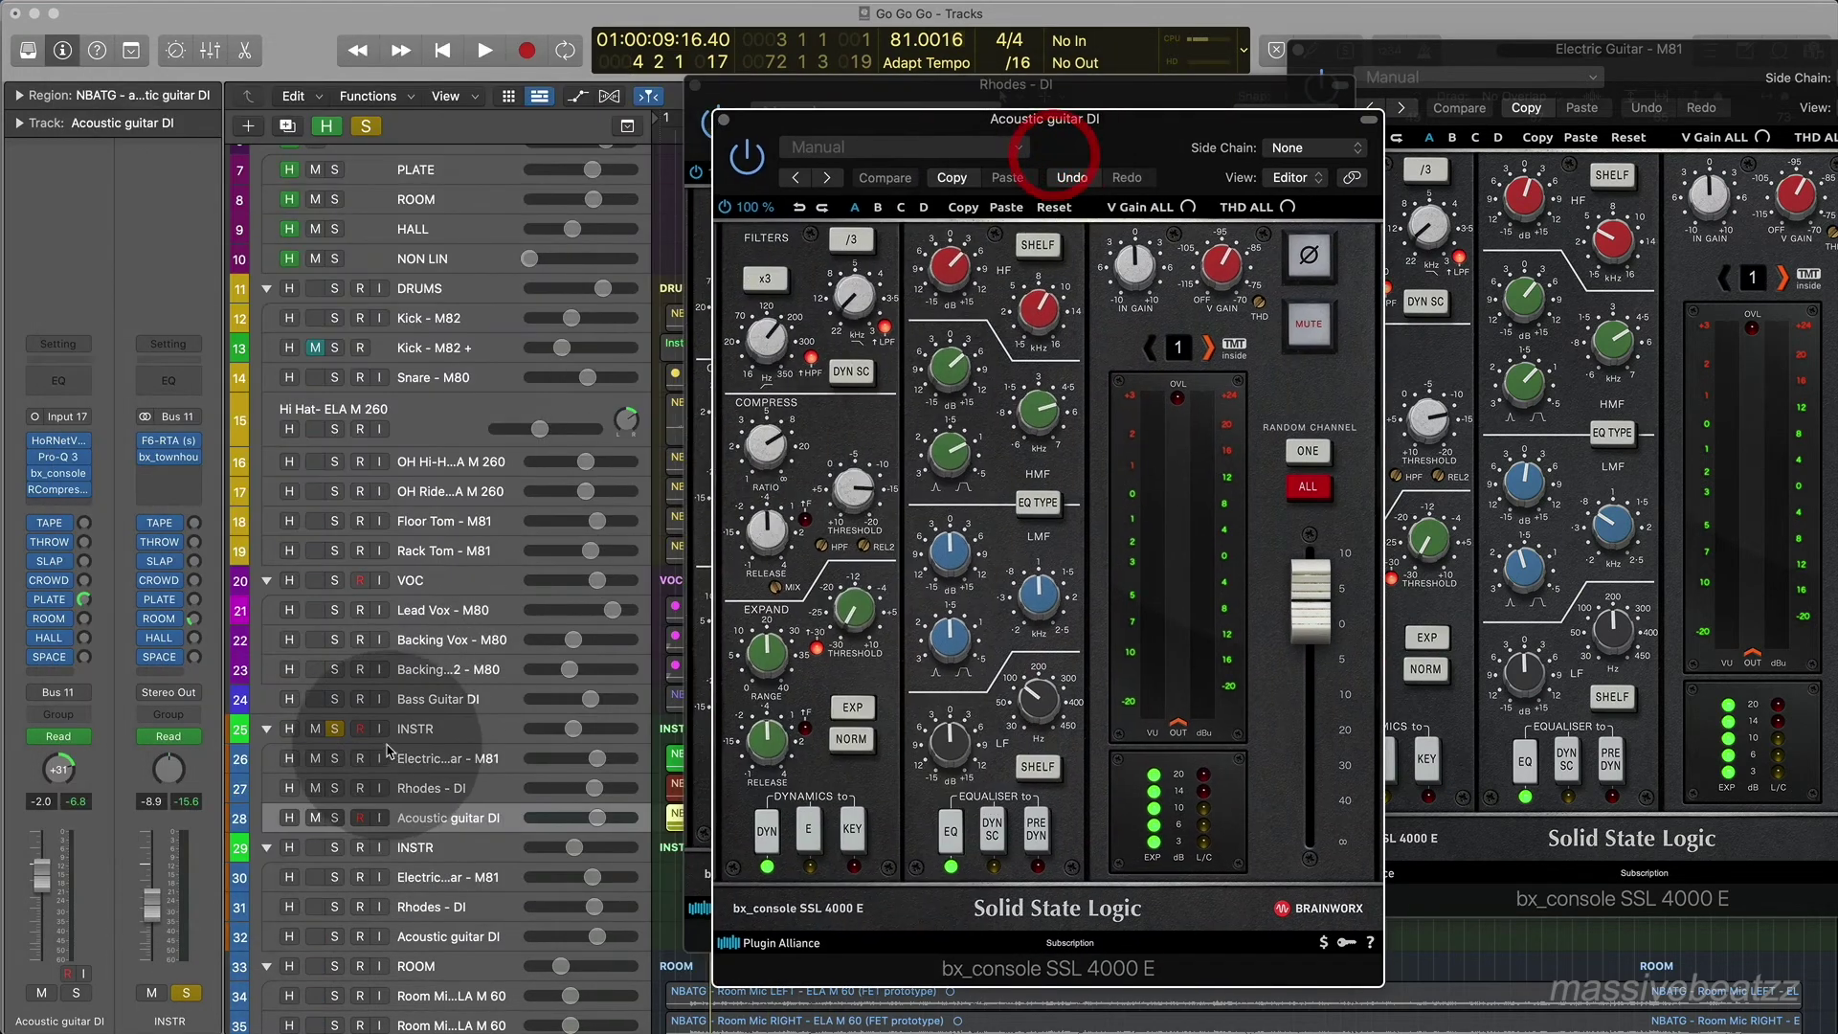
pyautogui.click(335, 730)
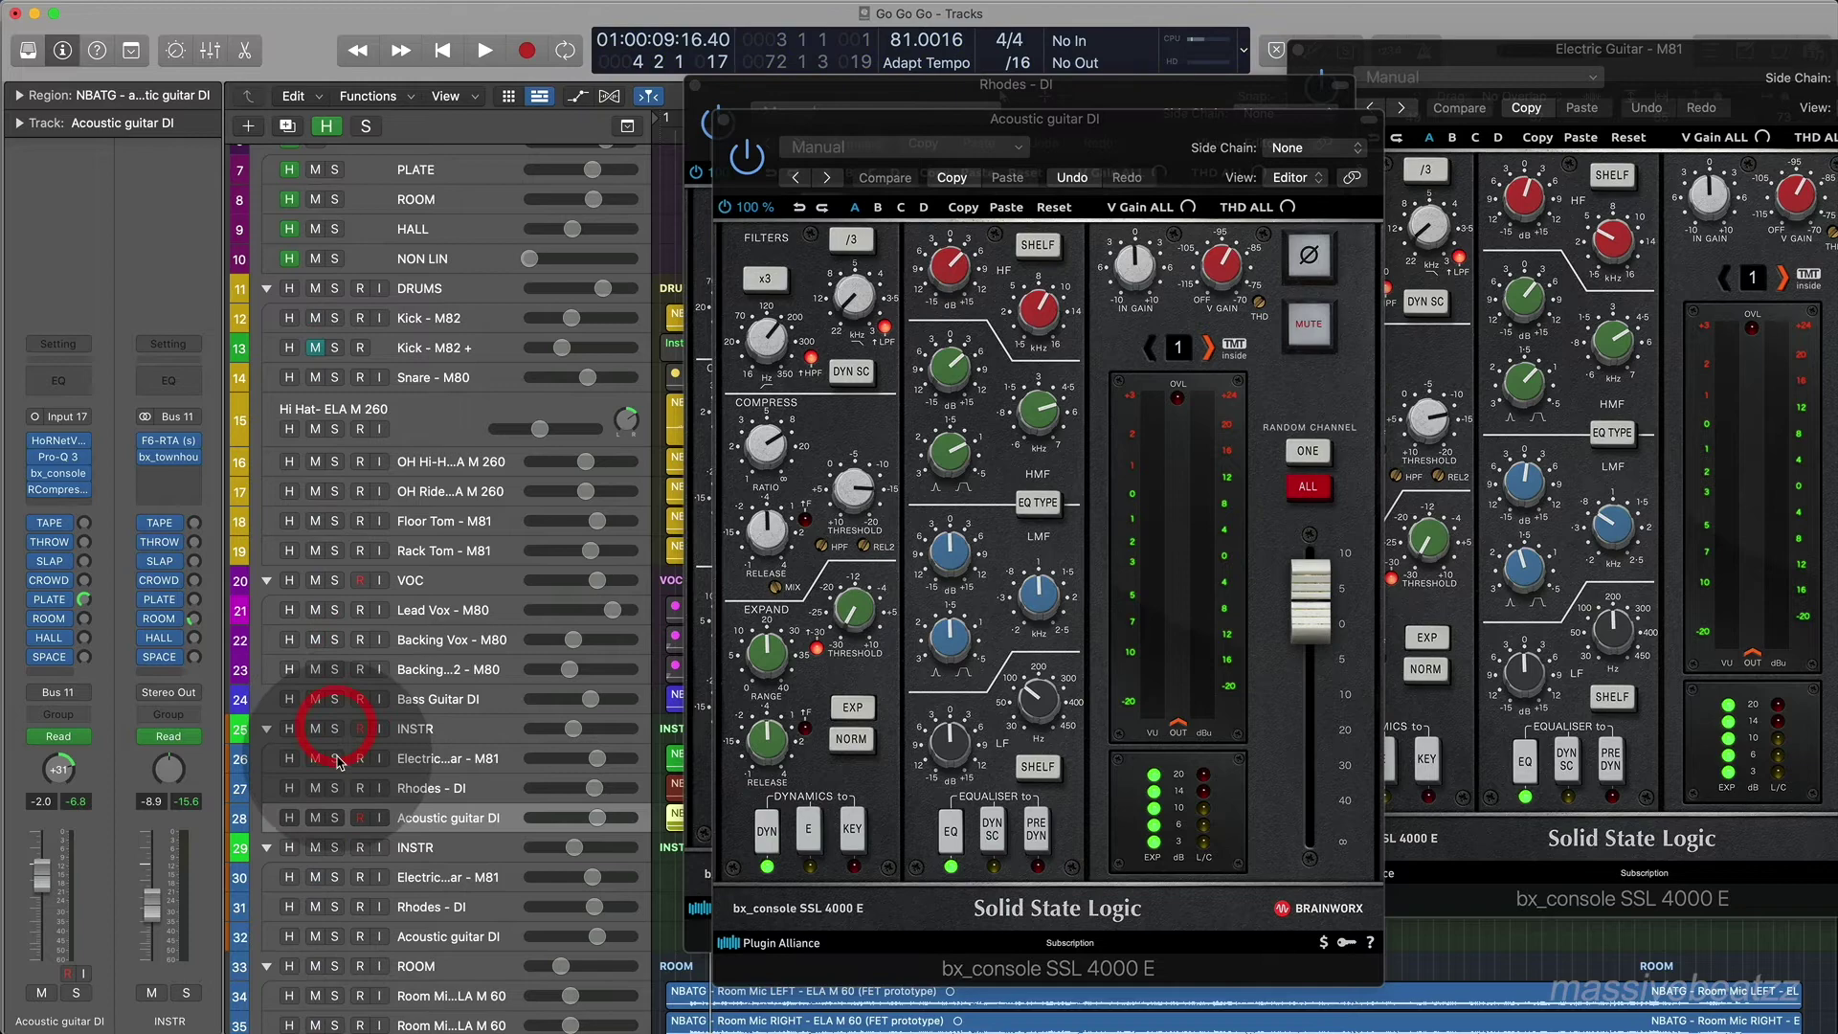
pyautogui.click(335, 820)
pyautogui.press('space')
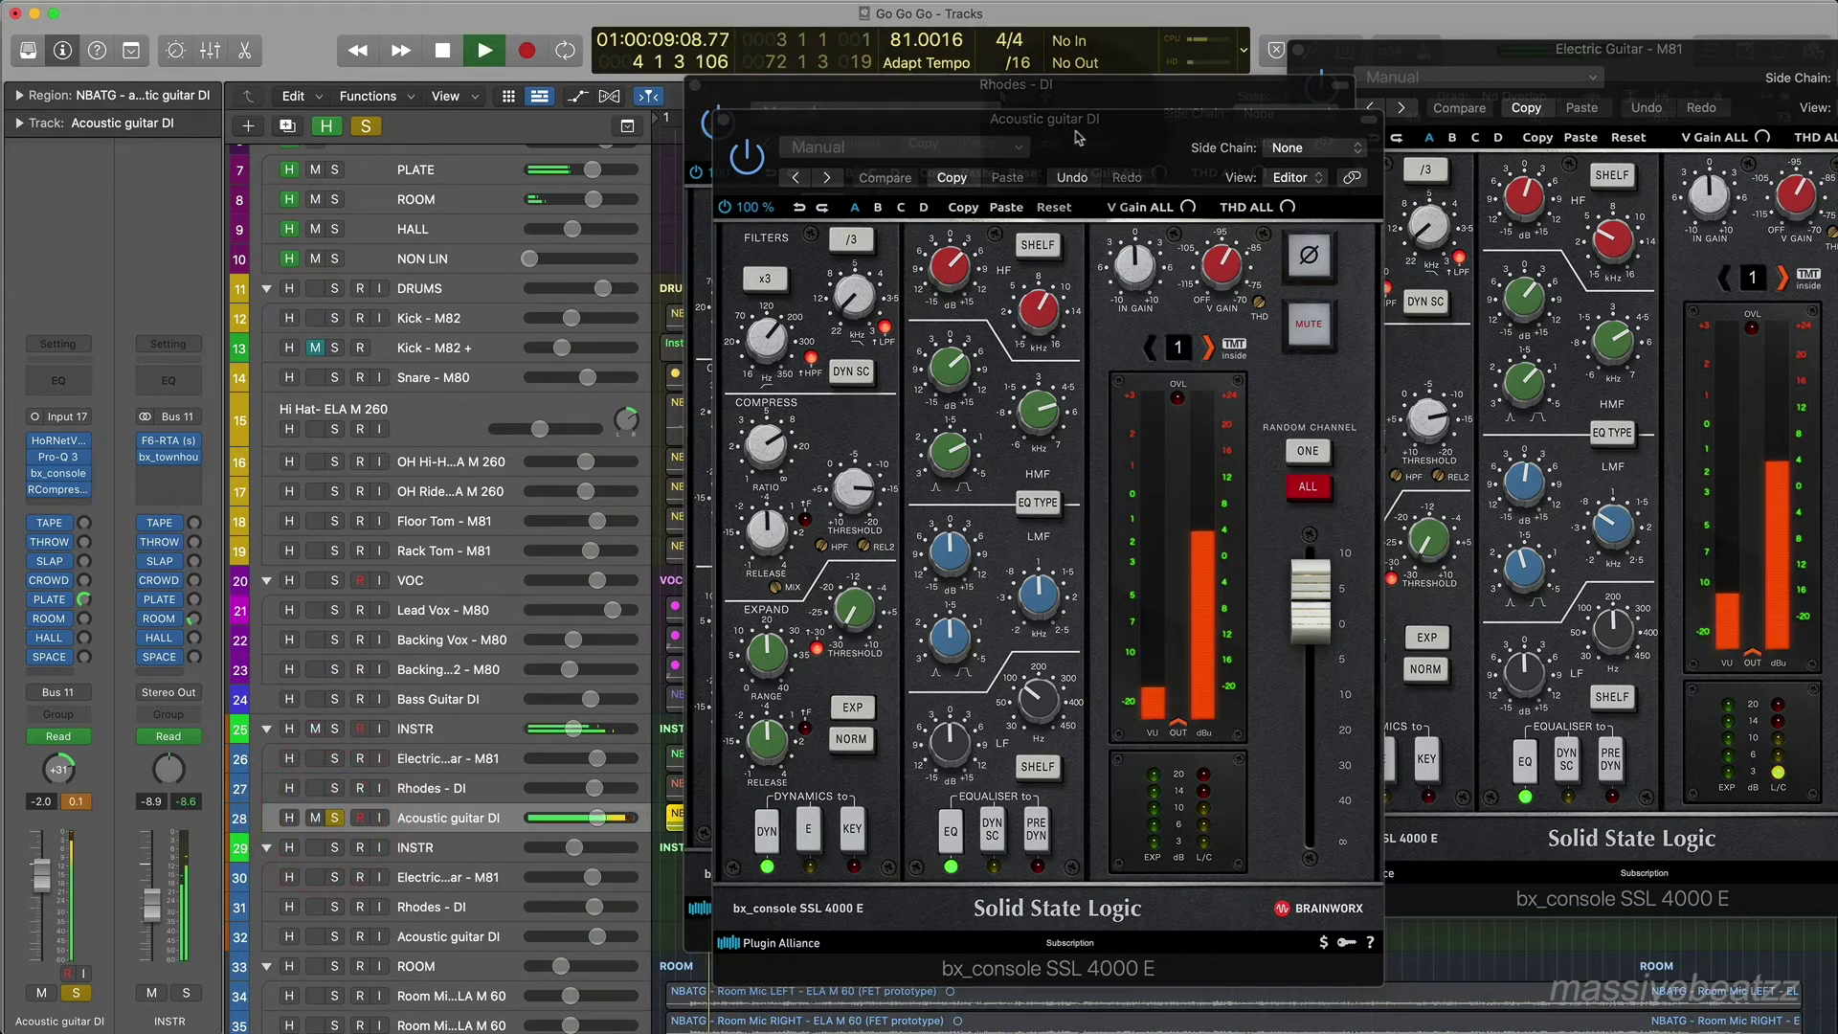
# Compare the soloed acoustic guitar with its bx_console and PLATE send switched off and on, ending with the console bypassed.
pyautogui.moveTo(1101, 141); pyautogui.dragTo(520, 85)
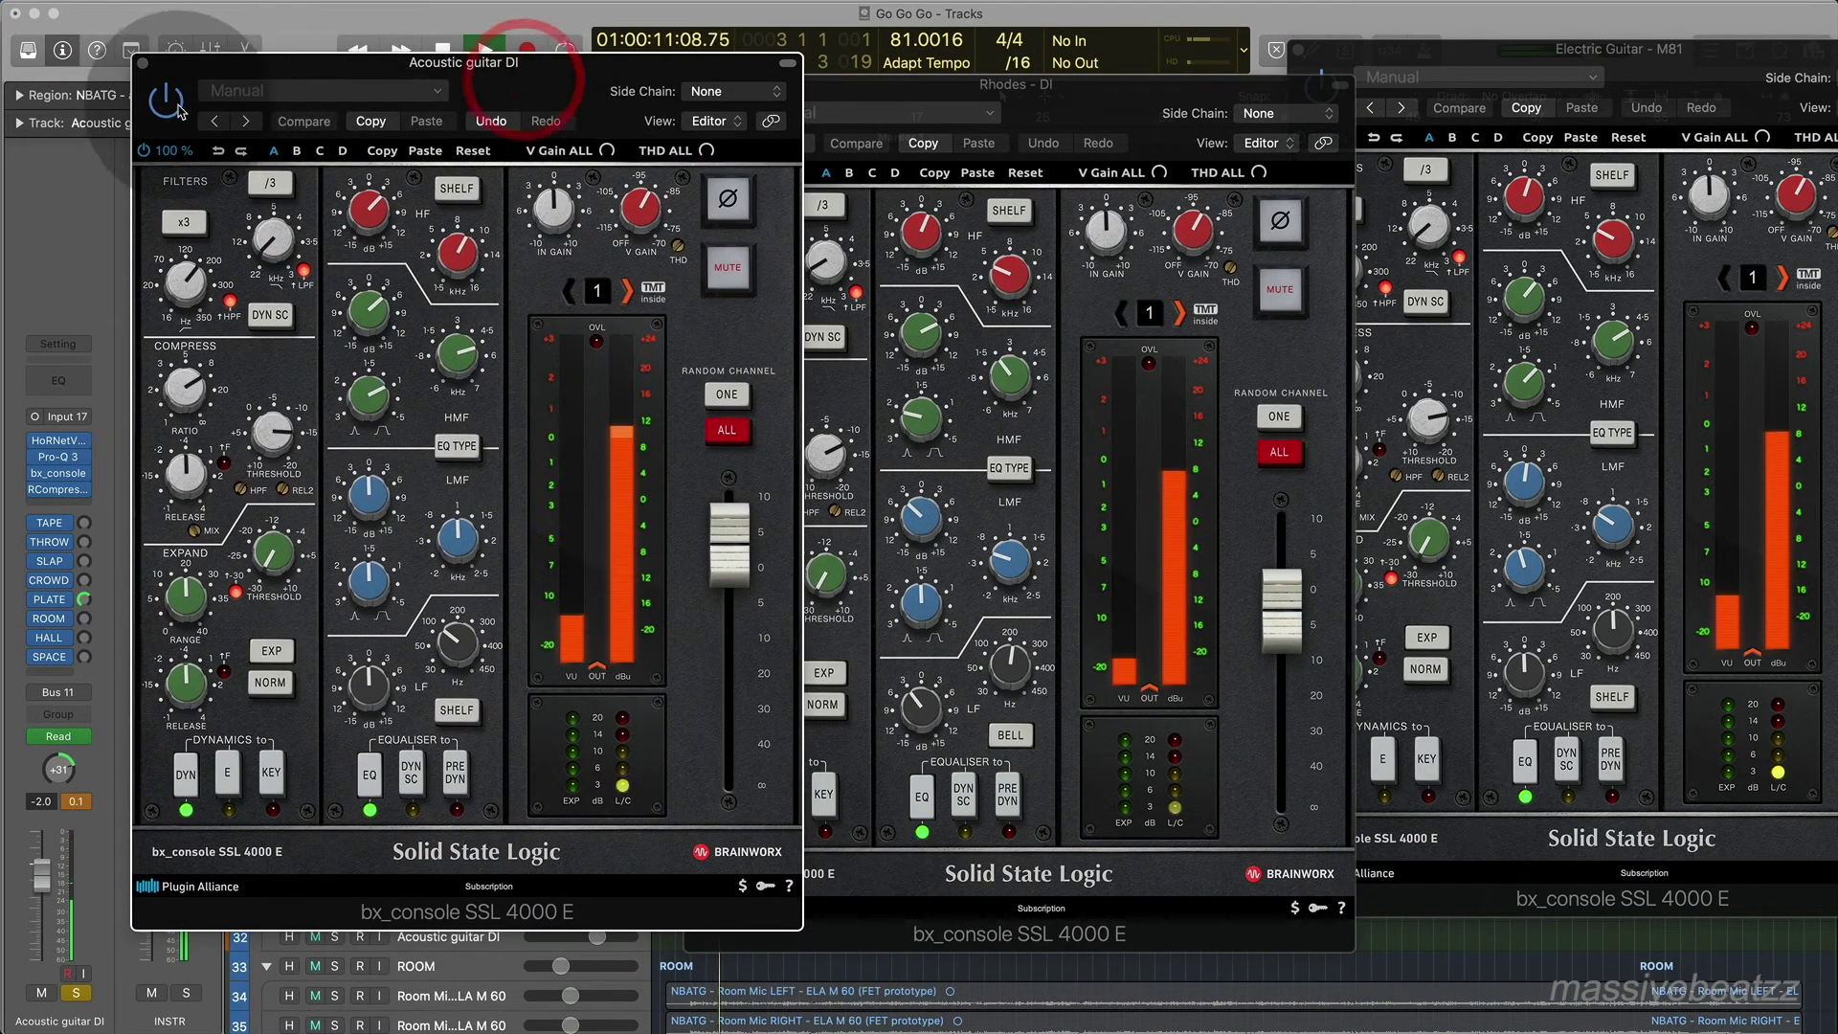
pyautogui.click(167, 100)
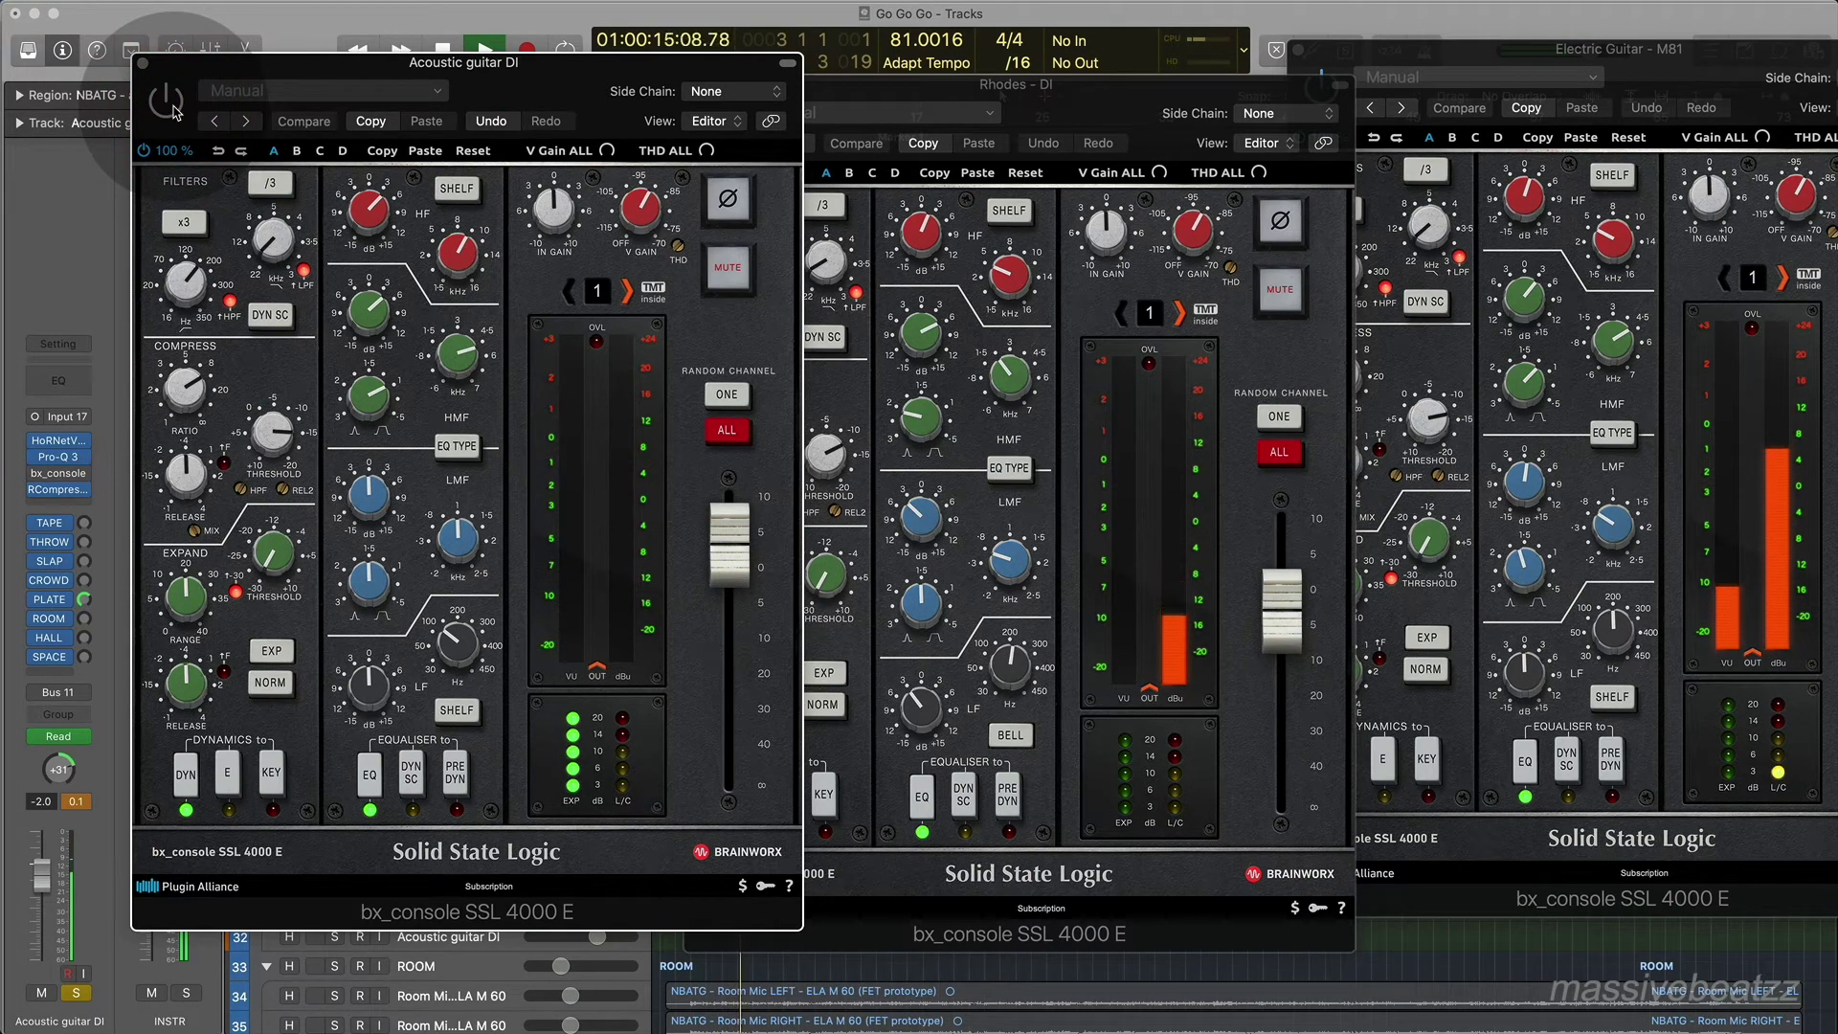
pyautogui.click(172, 109)
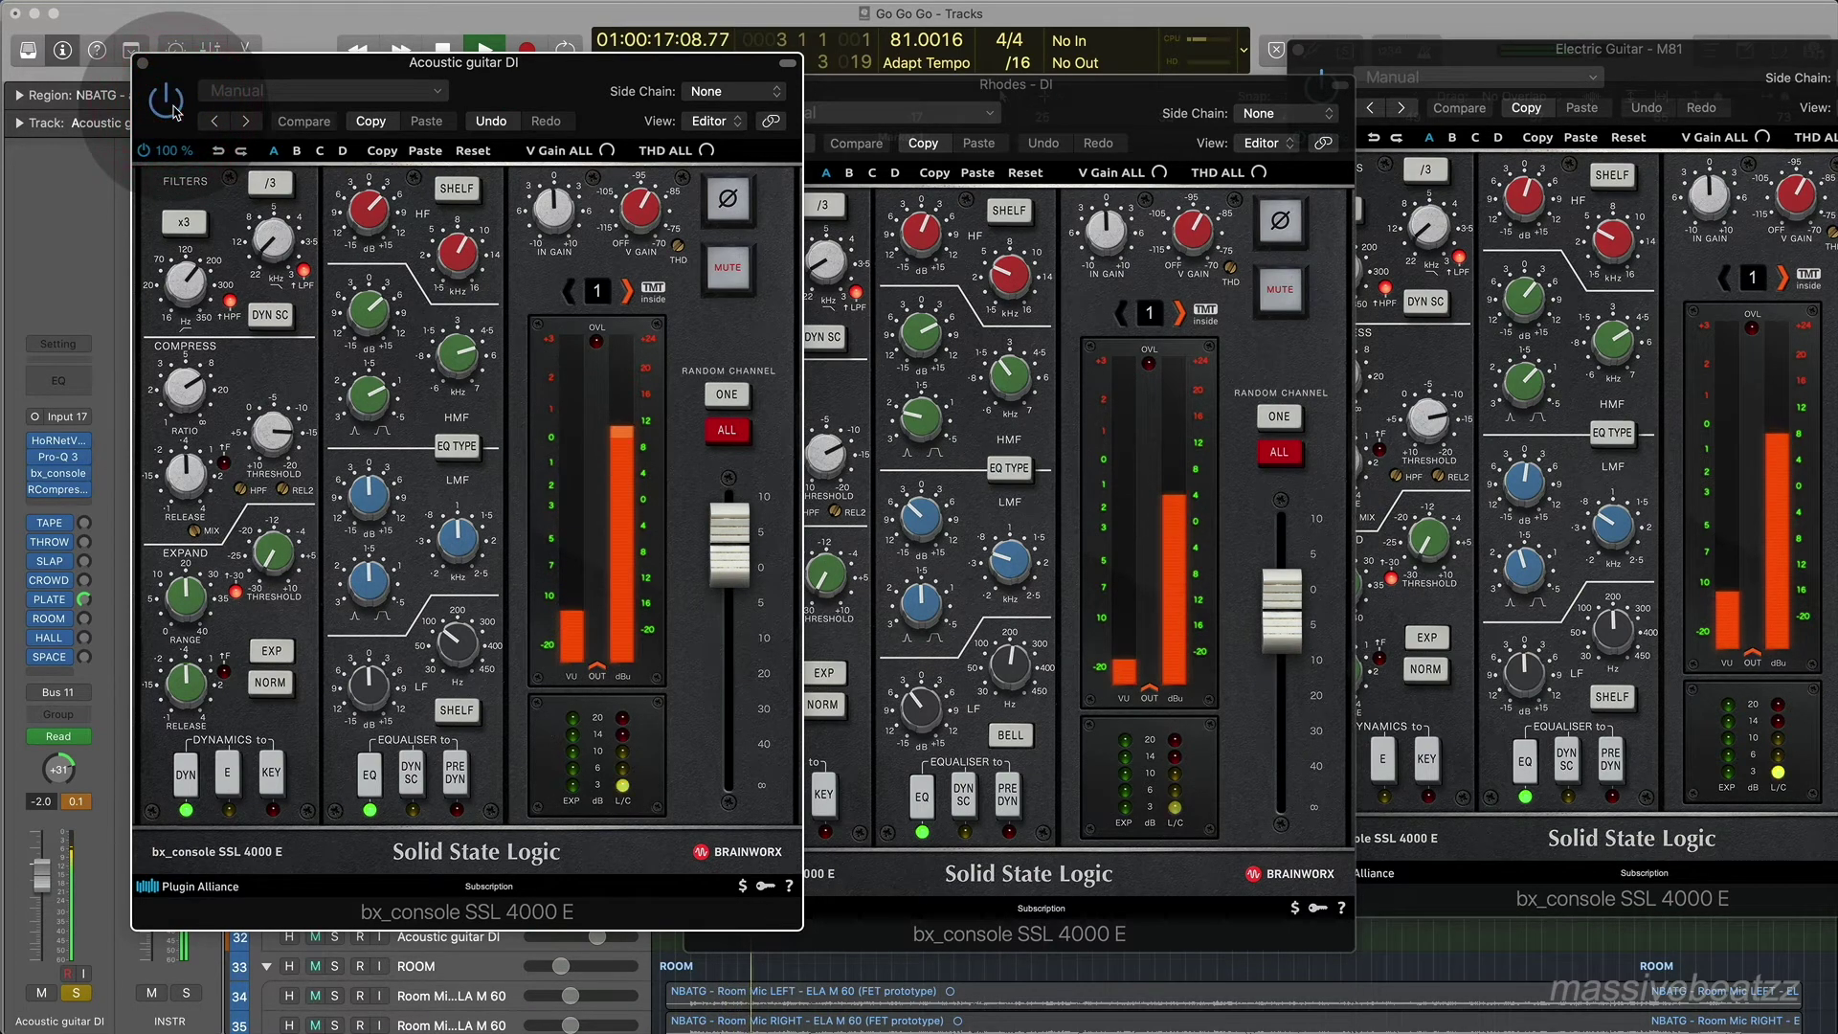
pyautogui.click(37, 600)
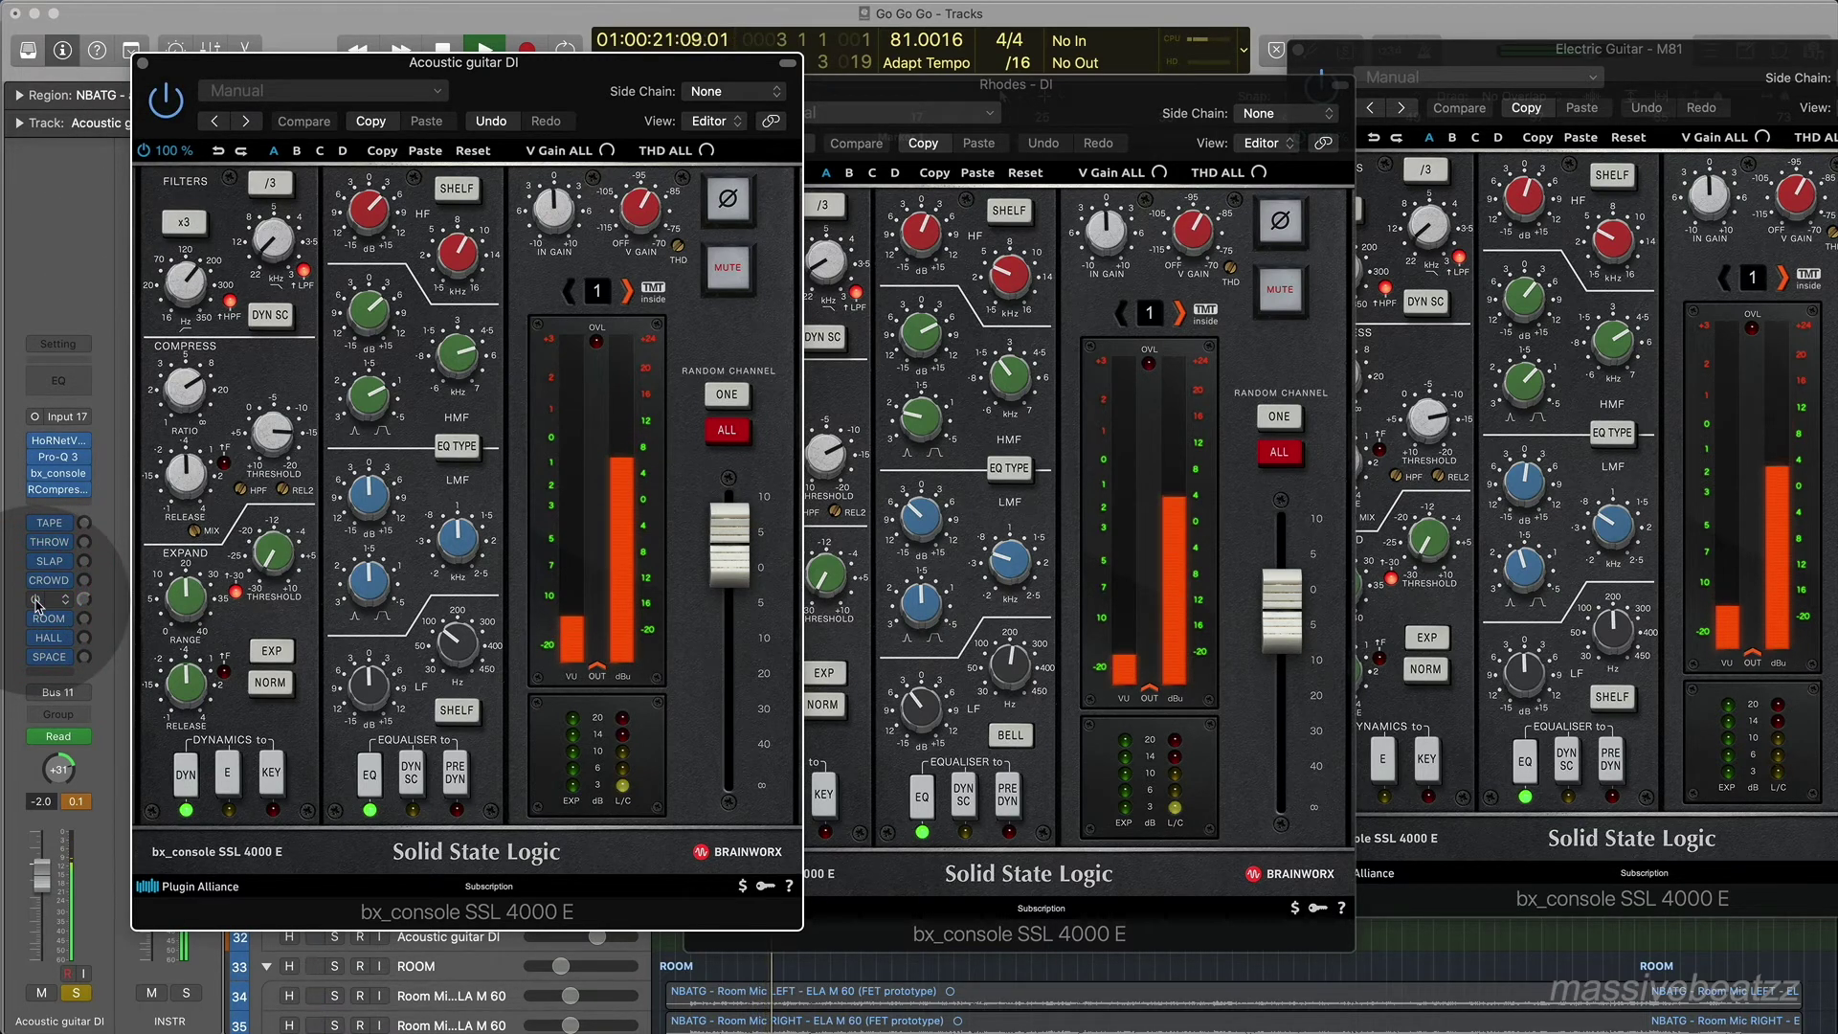
pyautogui.click(37, 600)
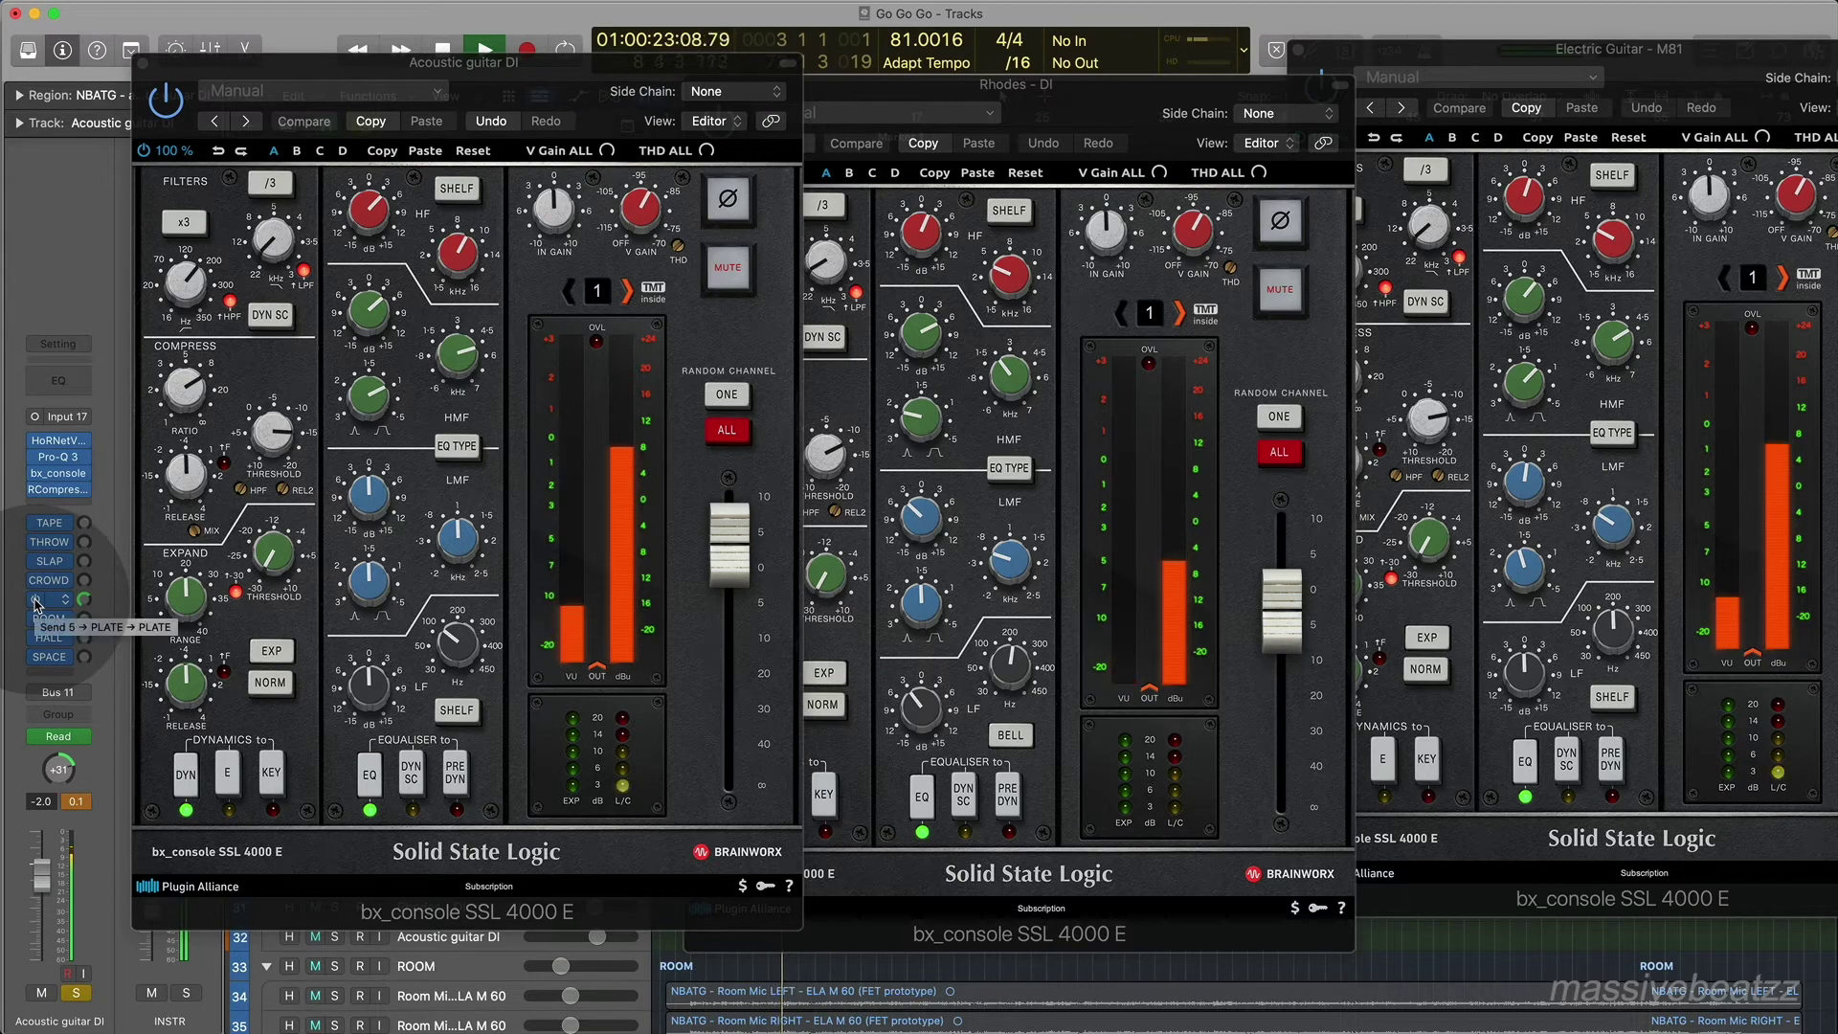
pyautogui.click(170, 101)
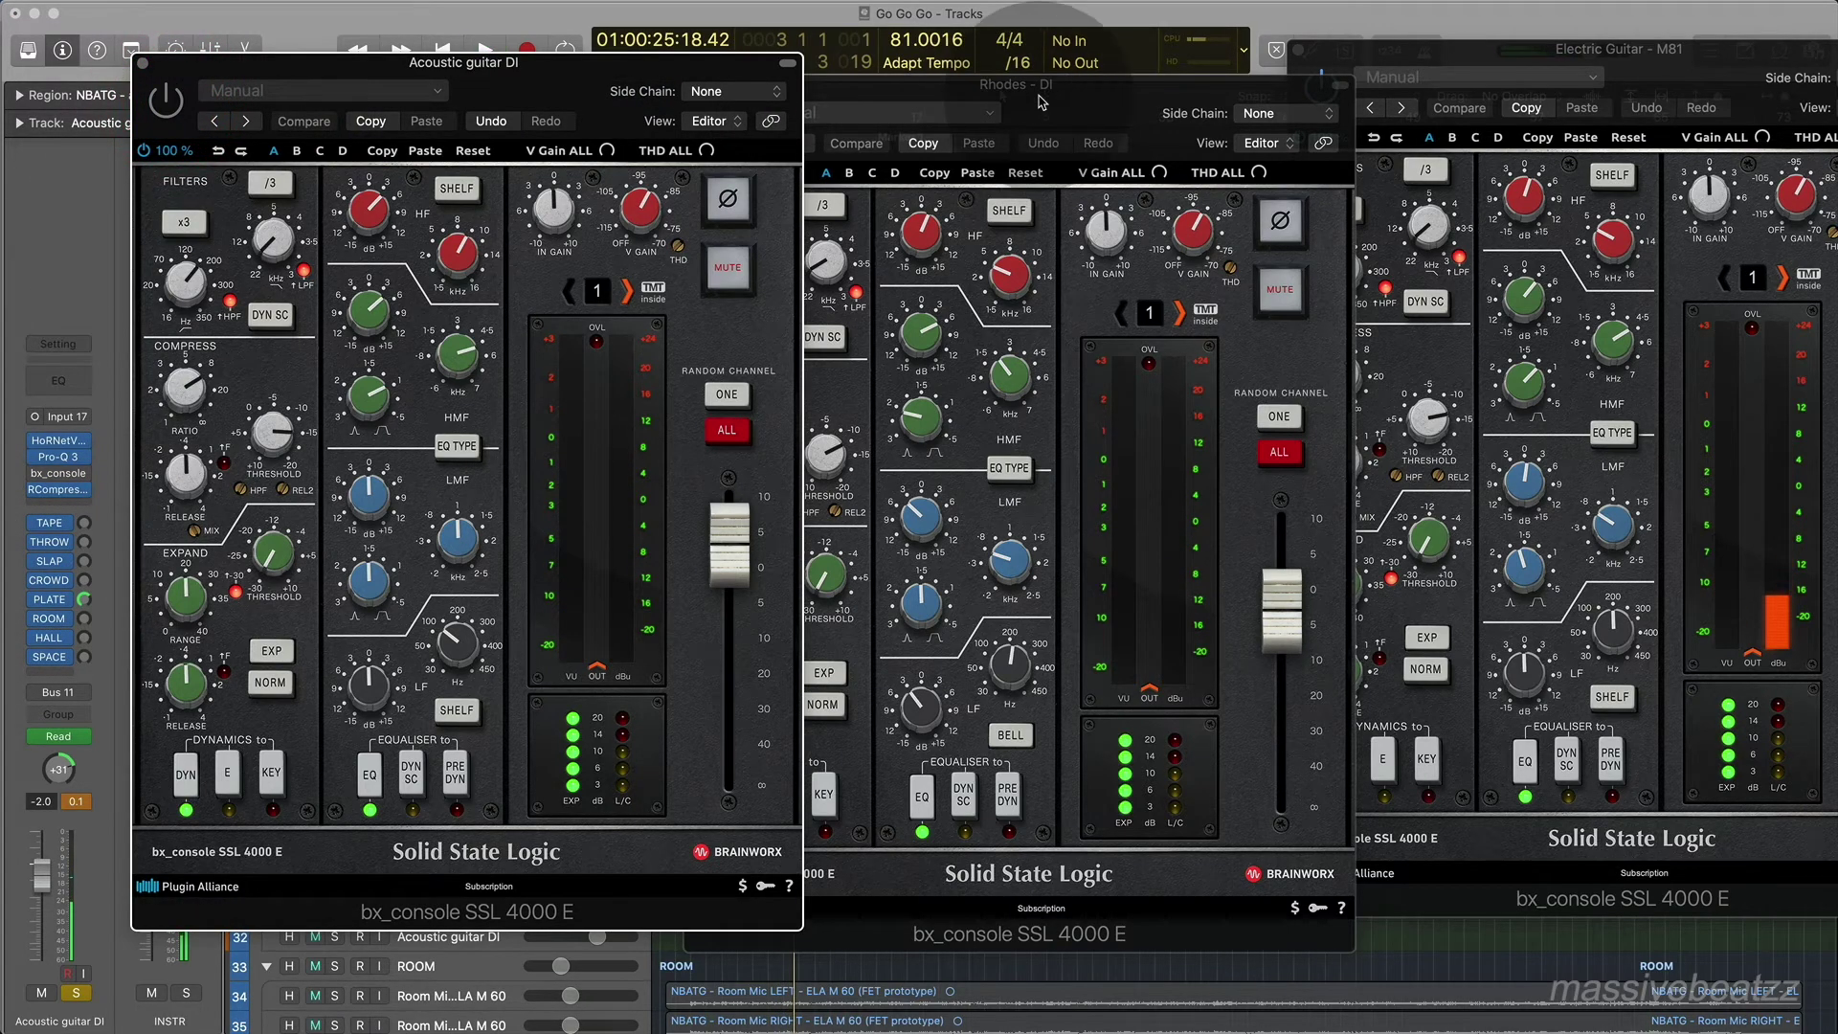
# Switch the solo from Acoustic guitar DI to Rhodes - DI and turn the acoustic guitar's bx_console back on.
pyautogui.moveTo(1042, 102); pyautogui.dragTo(948, 99)
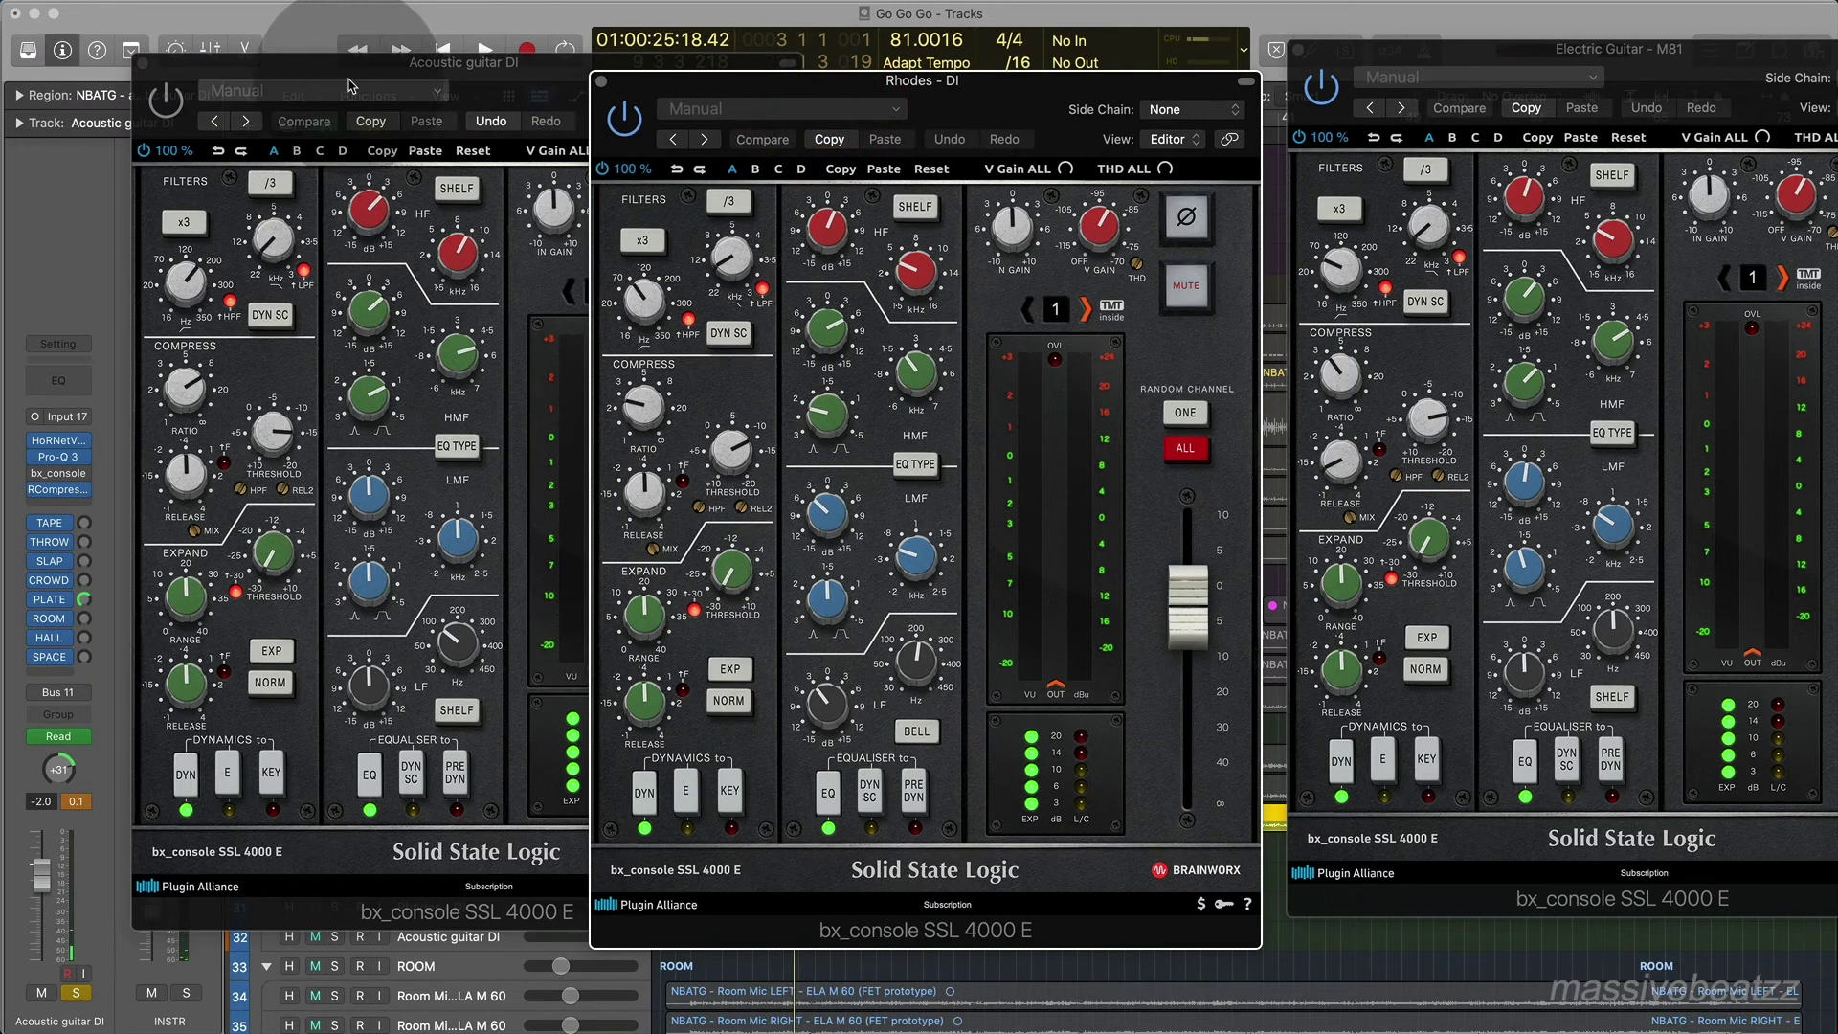
pyautogui.moveTo(341, 83); pyautogui.dragTo(1029, 226)
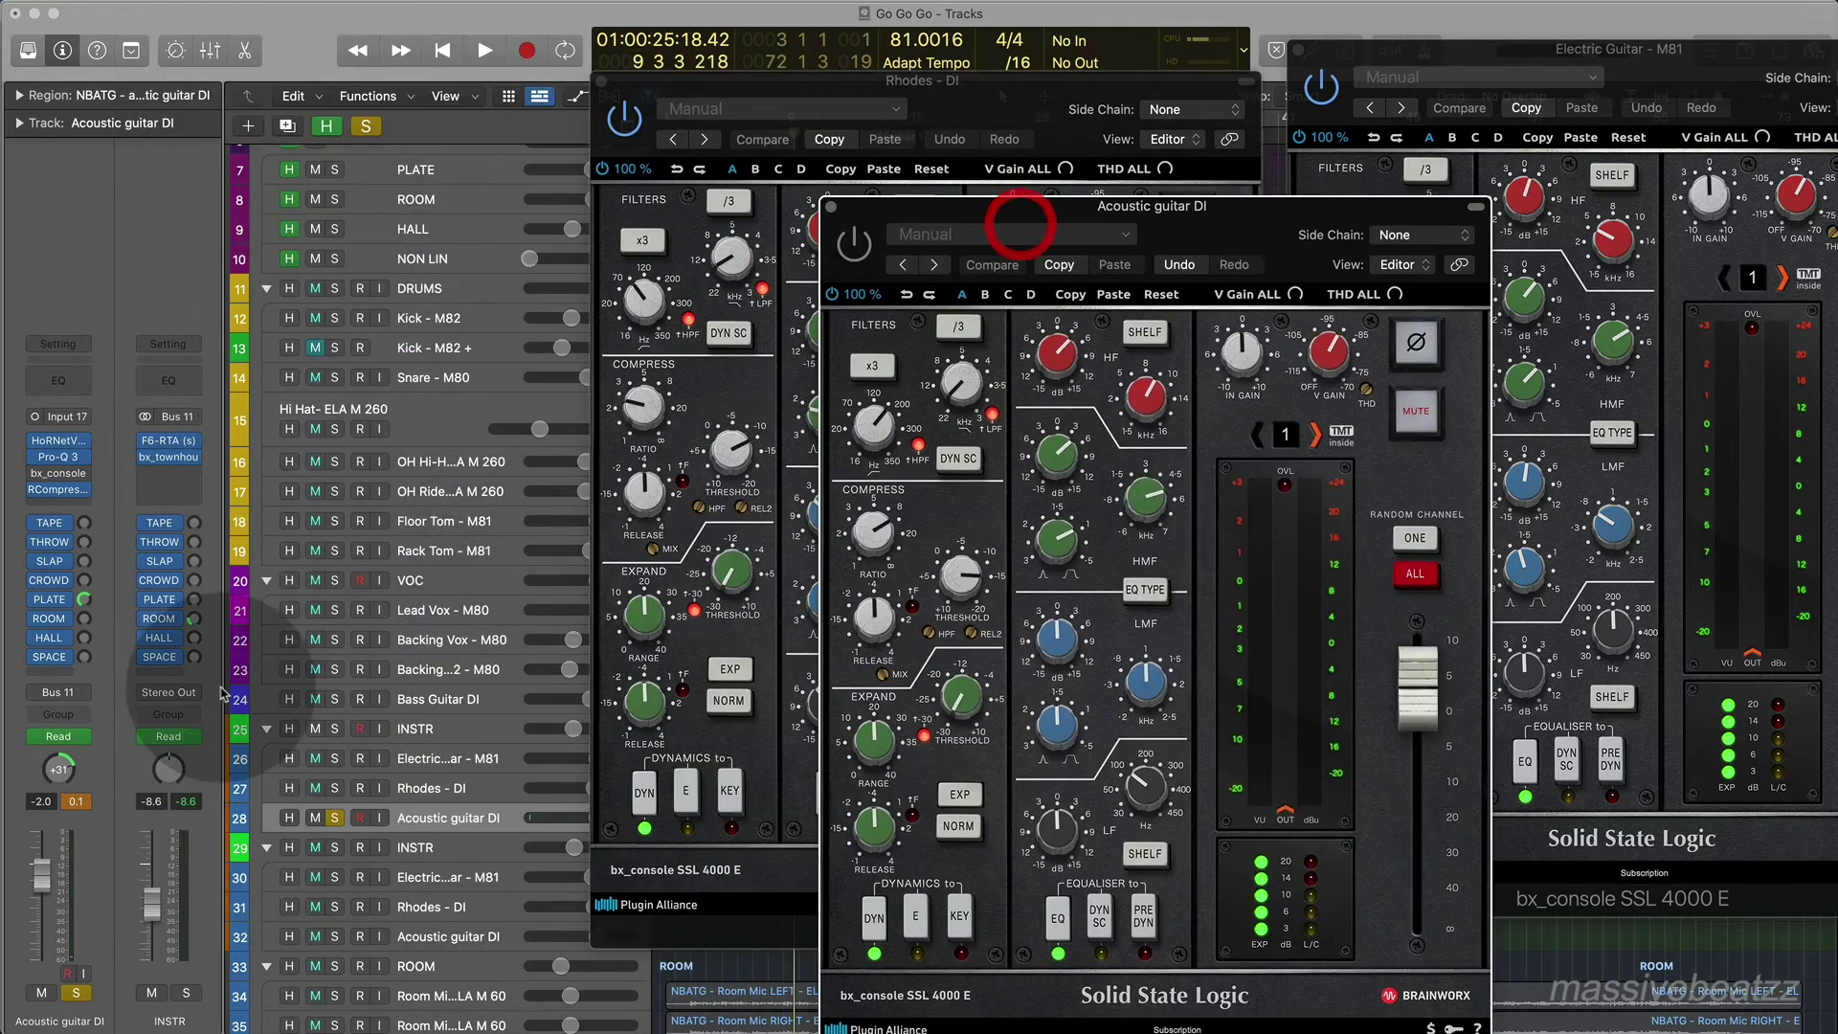
pyautogui.click(333, 817)
pyautogui.click(334, 788)
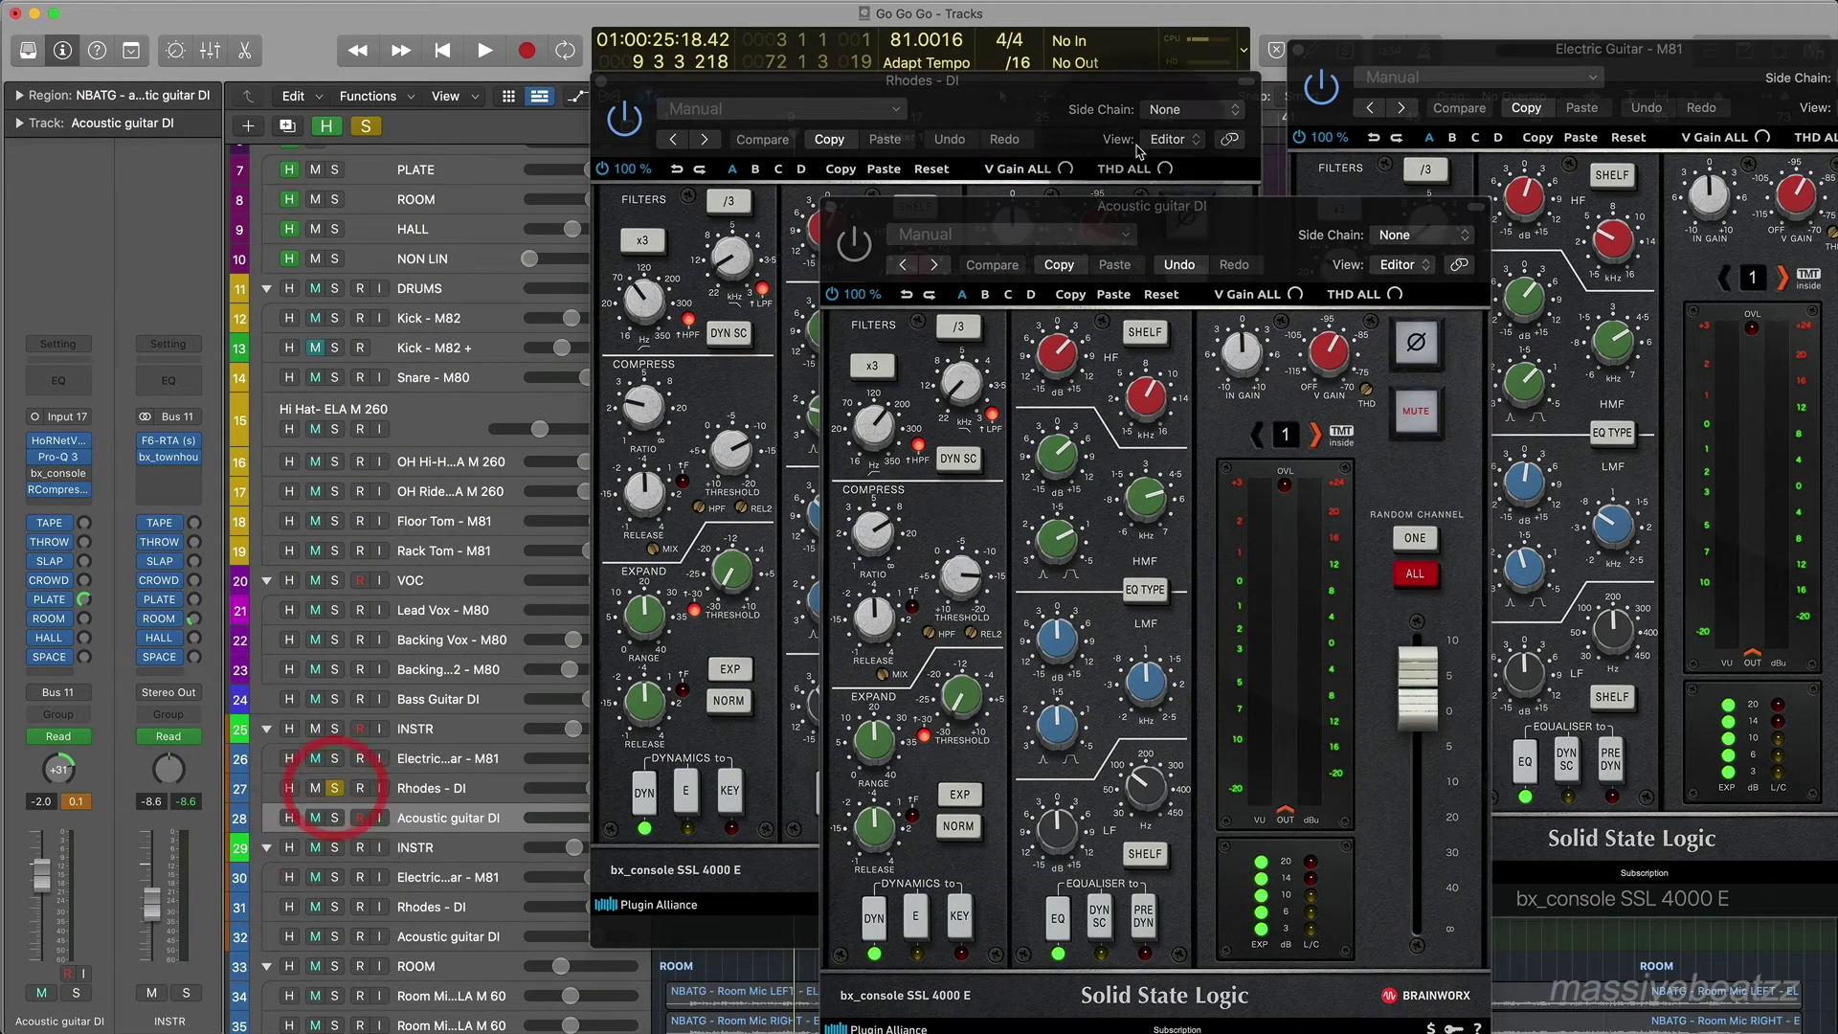
pyautogui.moveTo(1226, 235); pyautogui.dragTo(592, 186)
pyautogui.click(221, 190)
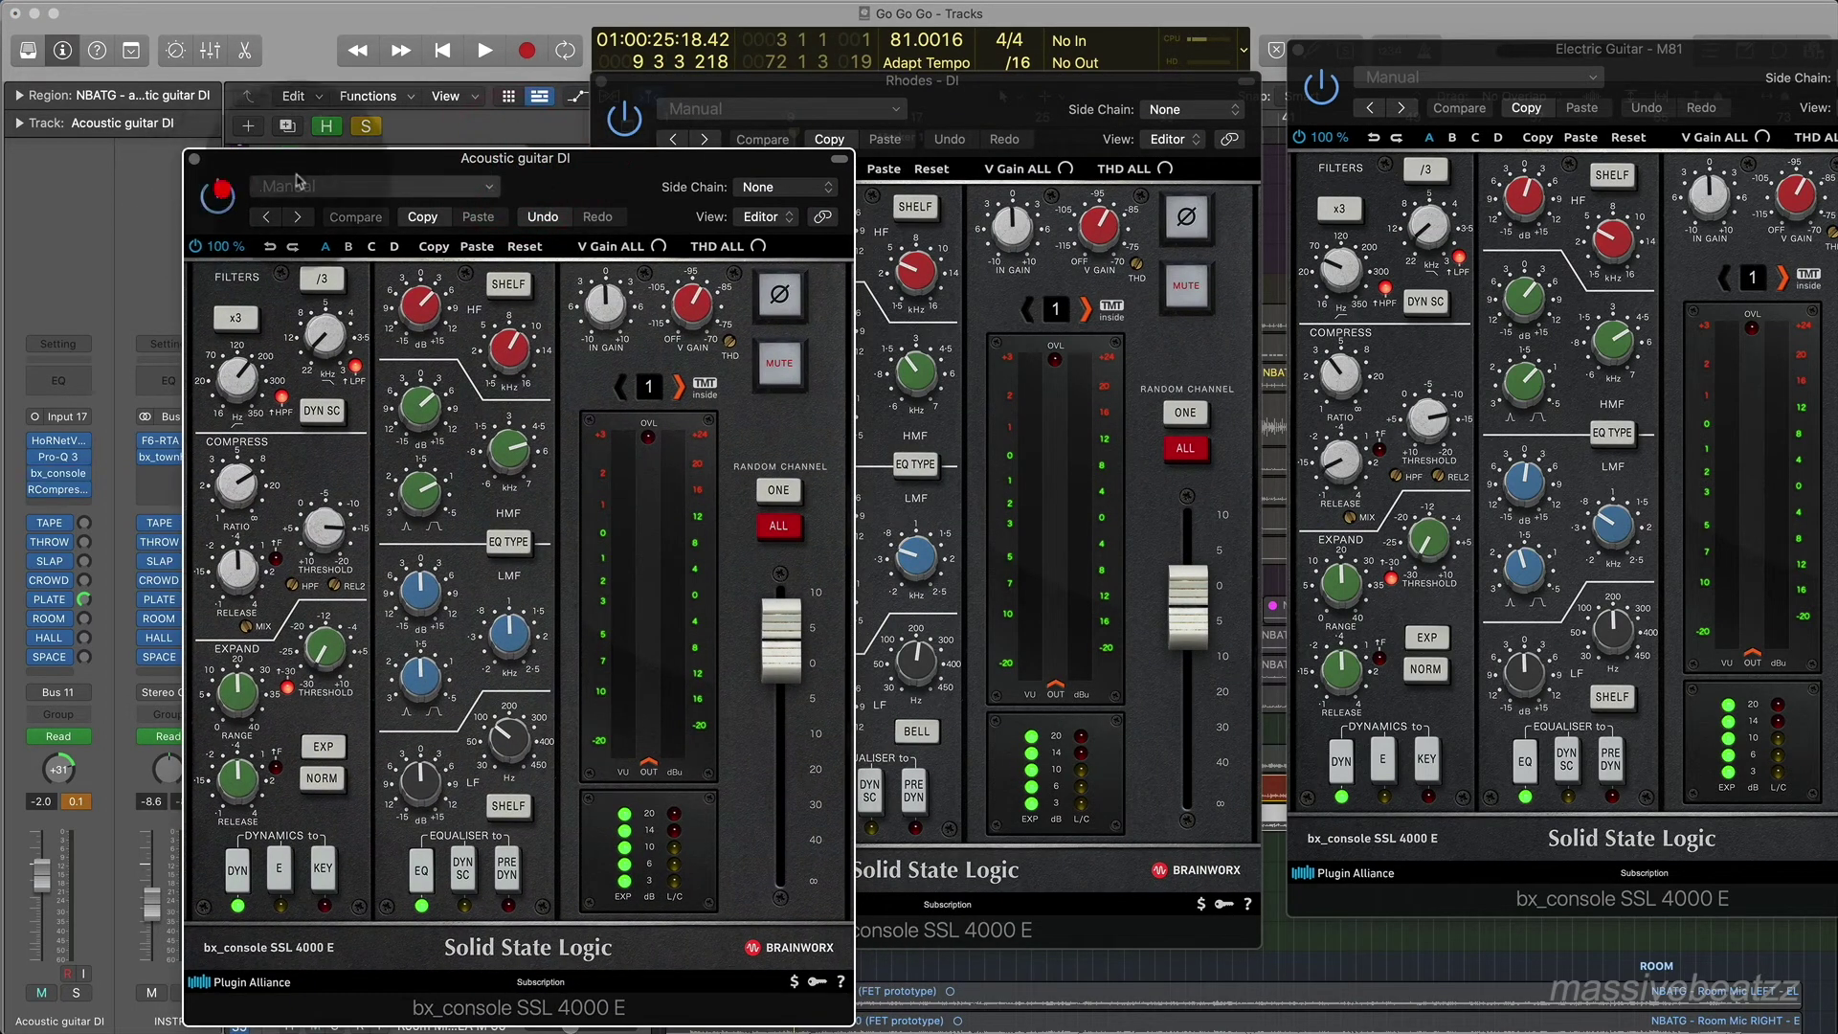
# Play the soloed Rhodes and toggle its bx_console bypass to compare the processed and unprocessed sound.
pyautogui.moveTo(953, 98); pyautogui.dragTo(832, 117)
pyautogui.press('space')
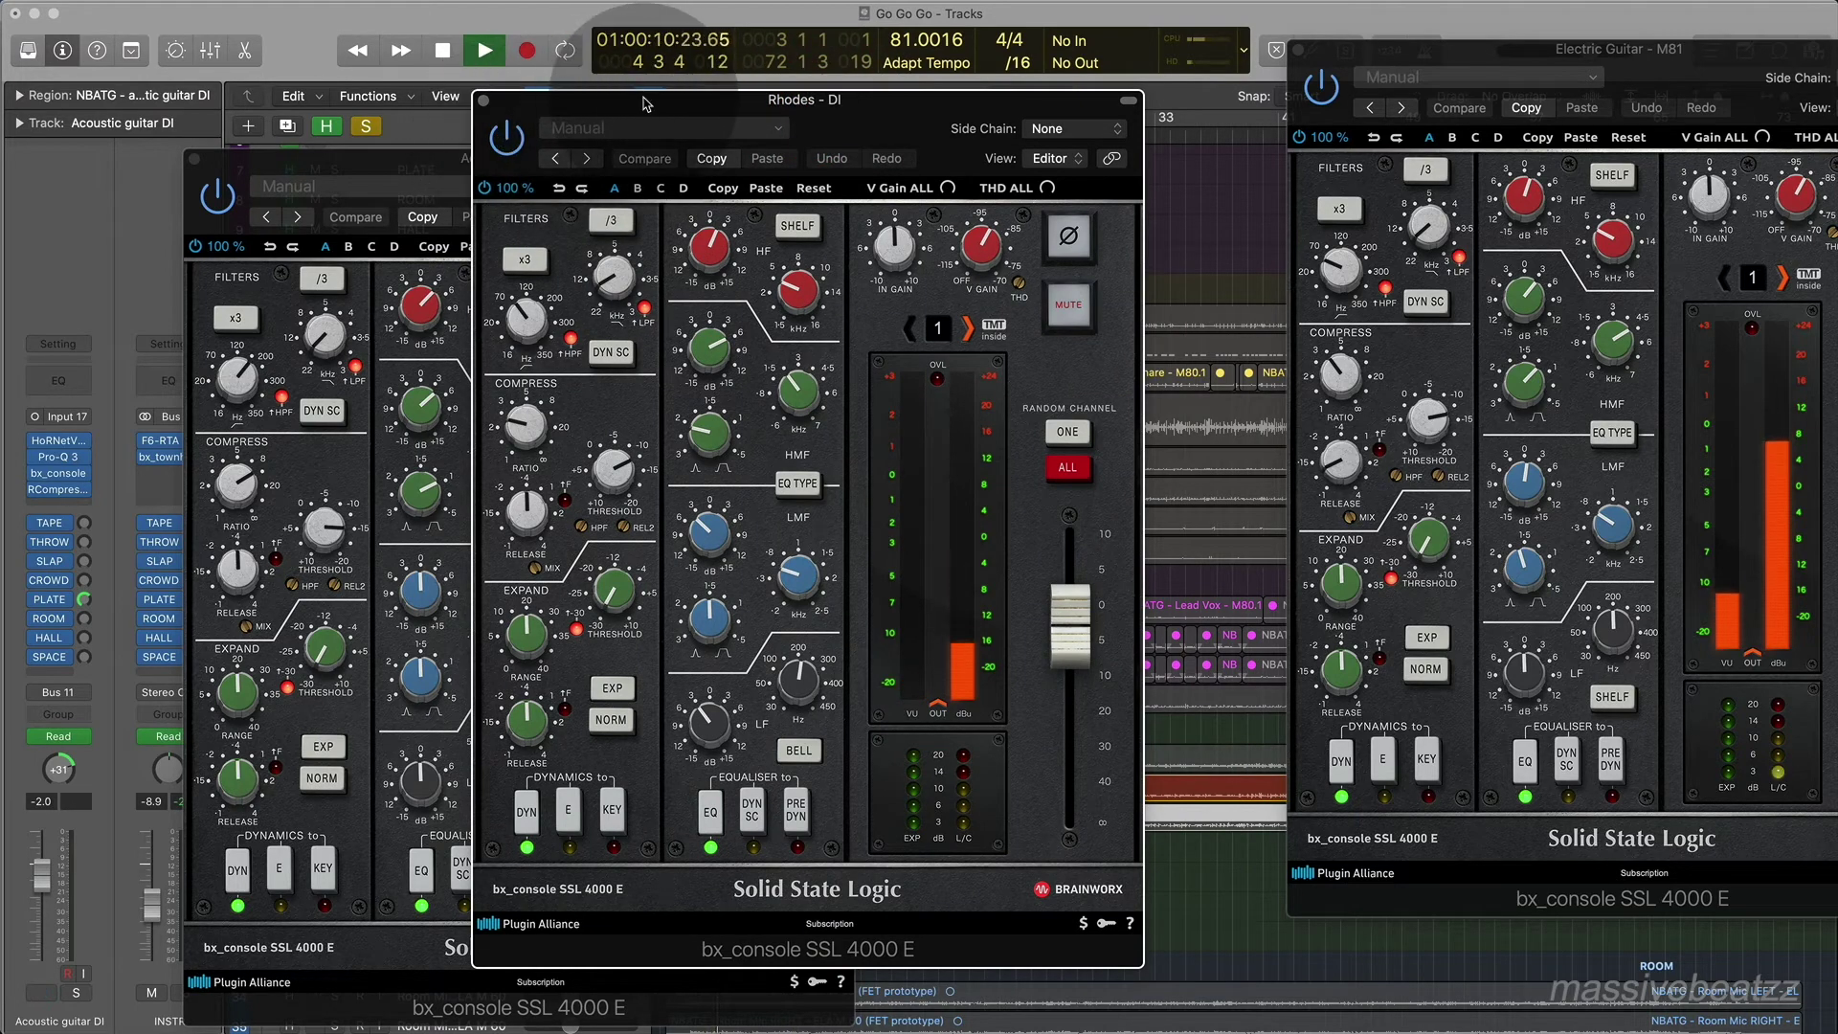
pyautogui.moveTo(647, 103); pyautogui.dragTo(446, 115)
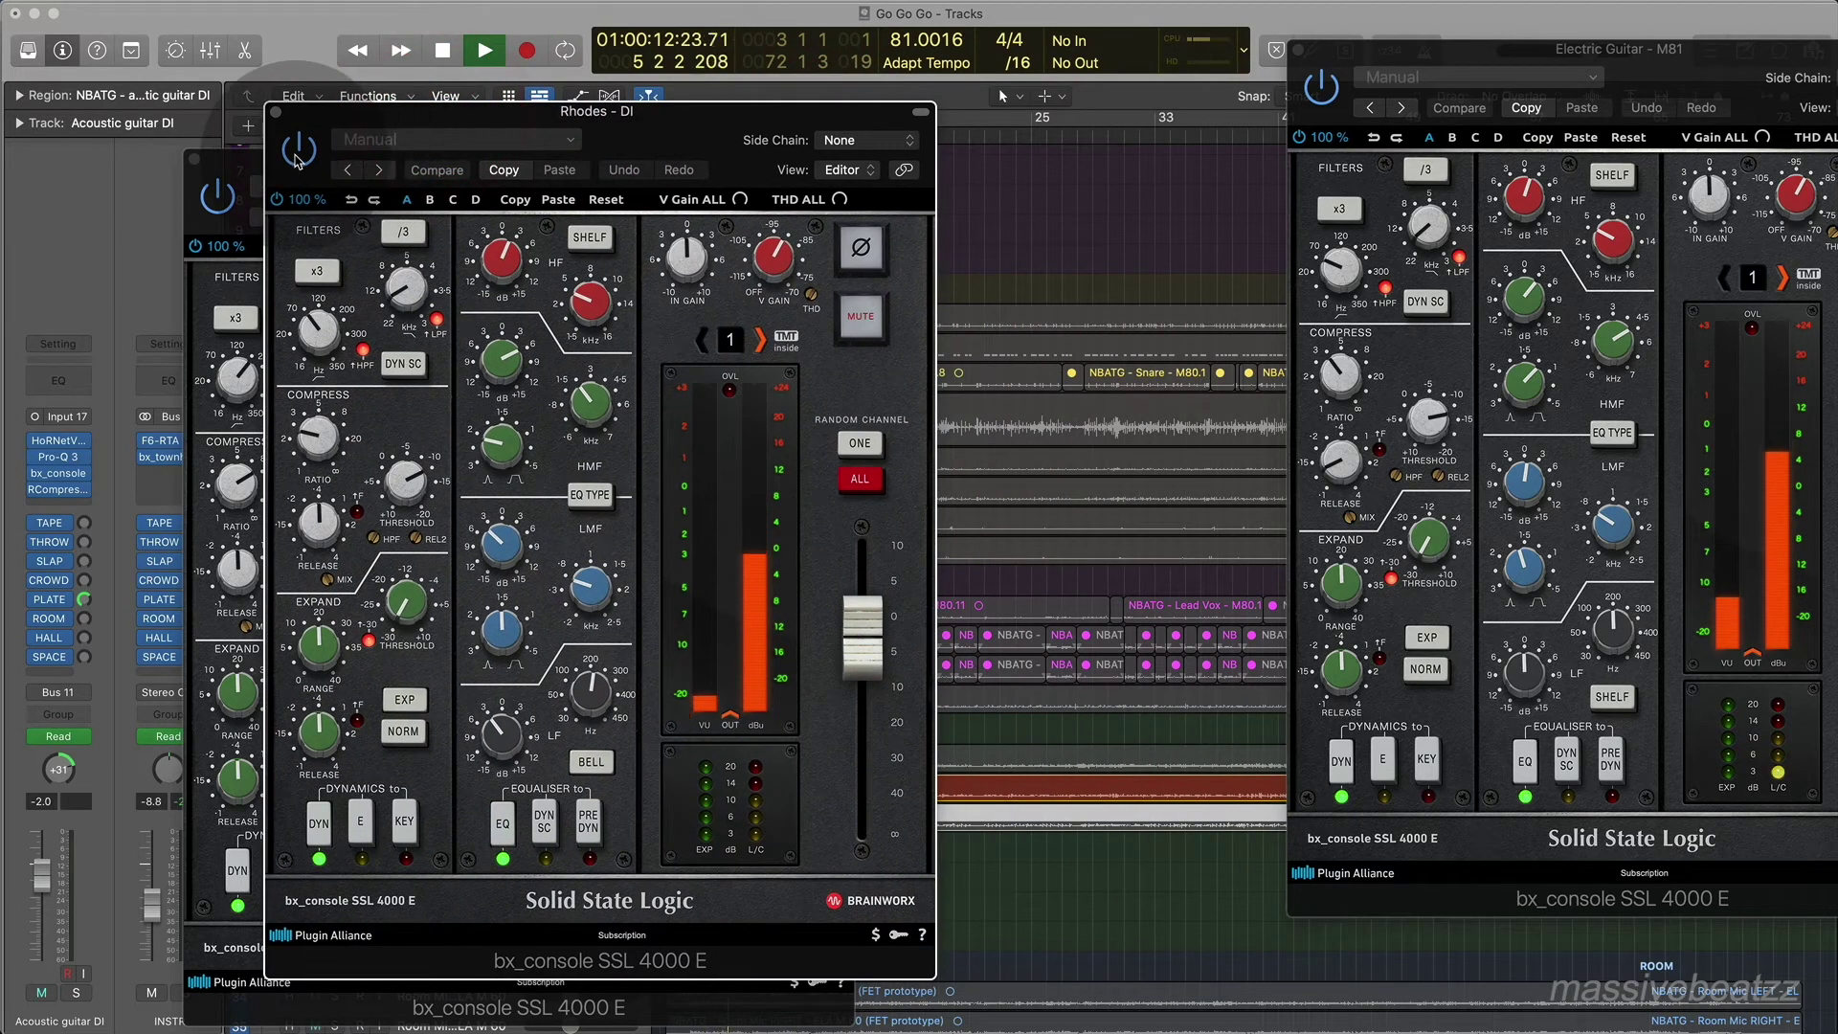
pyautogui.click(295, 156)
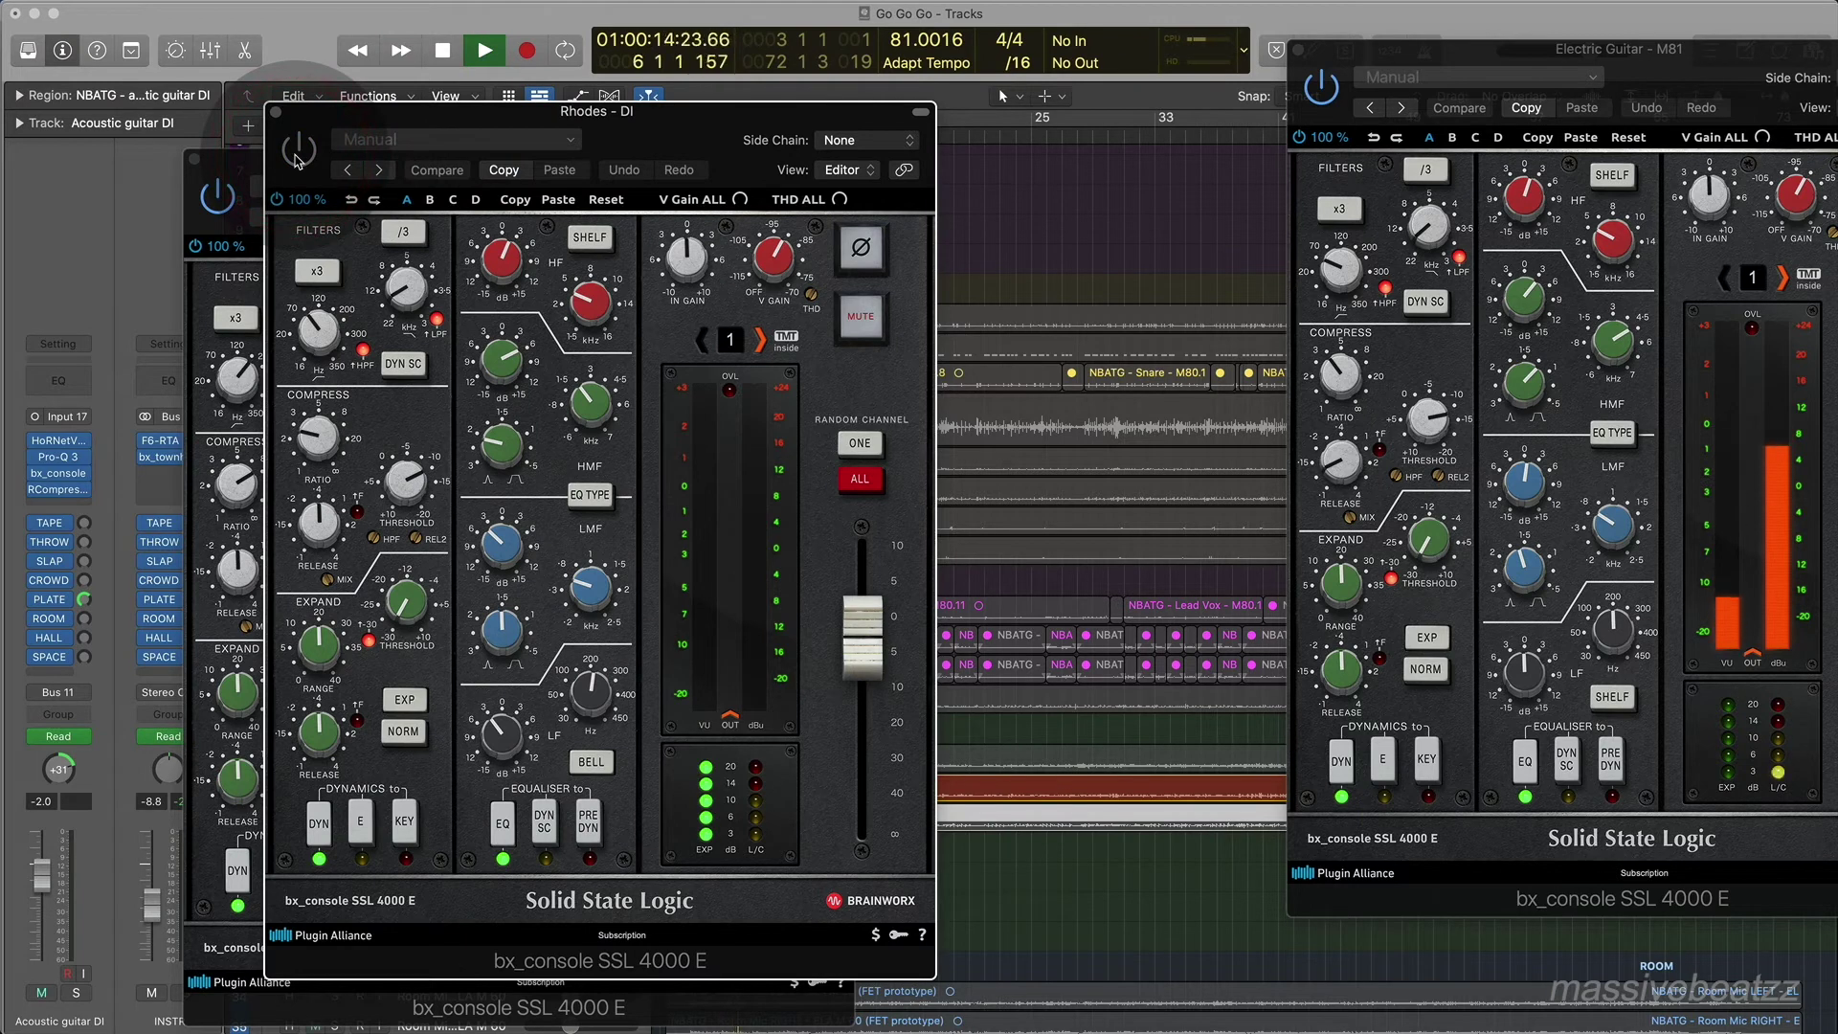
pyautogui.click(295, 156)
pyautogui.click(296, 159)
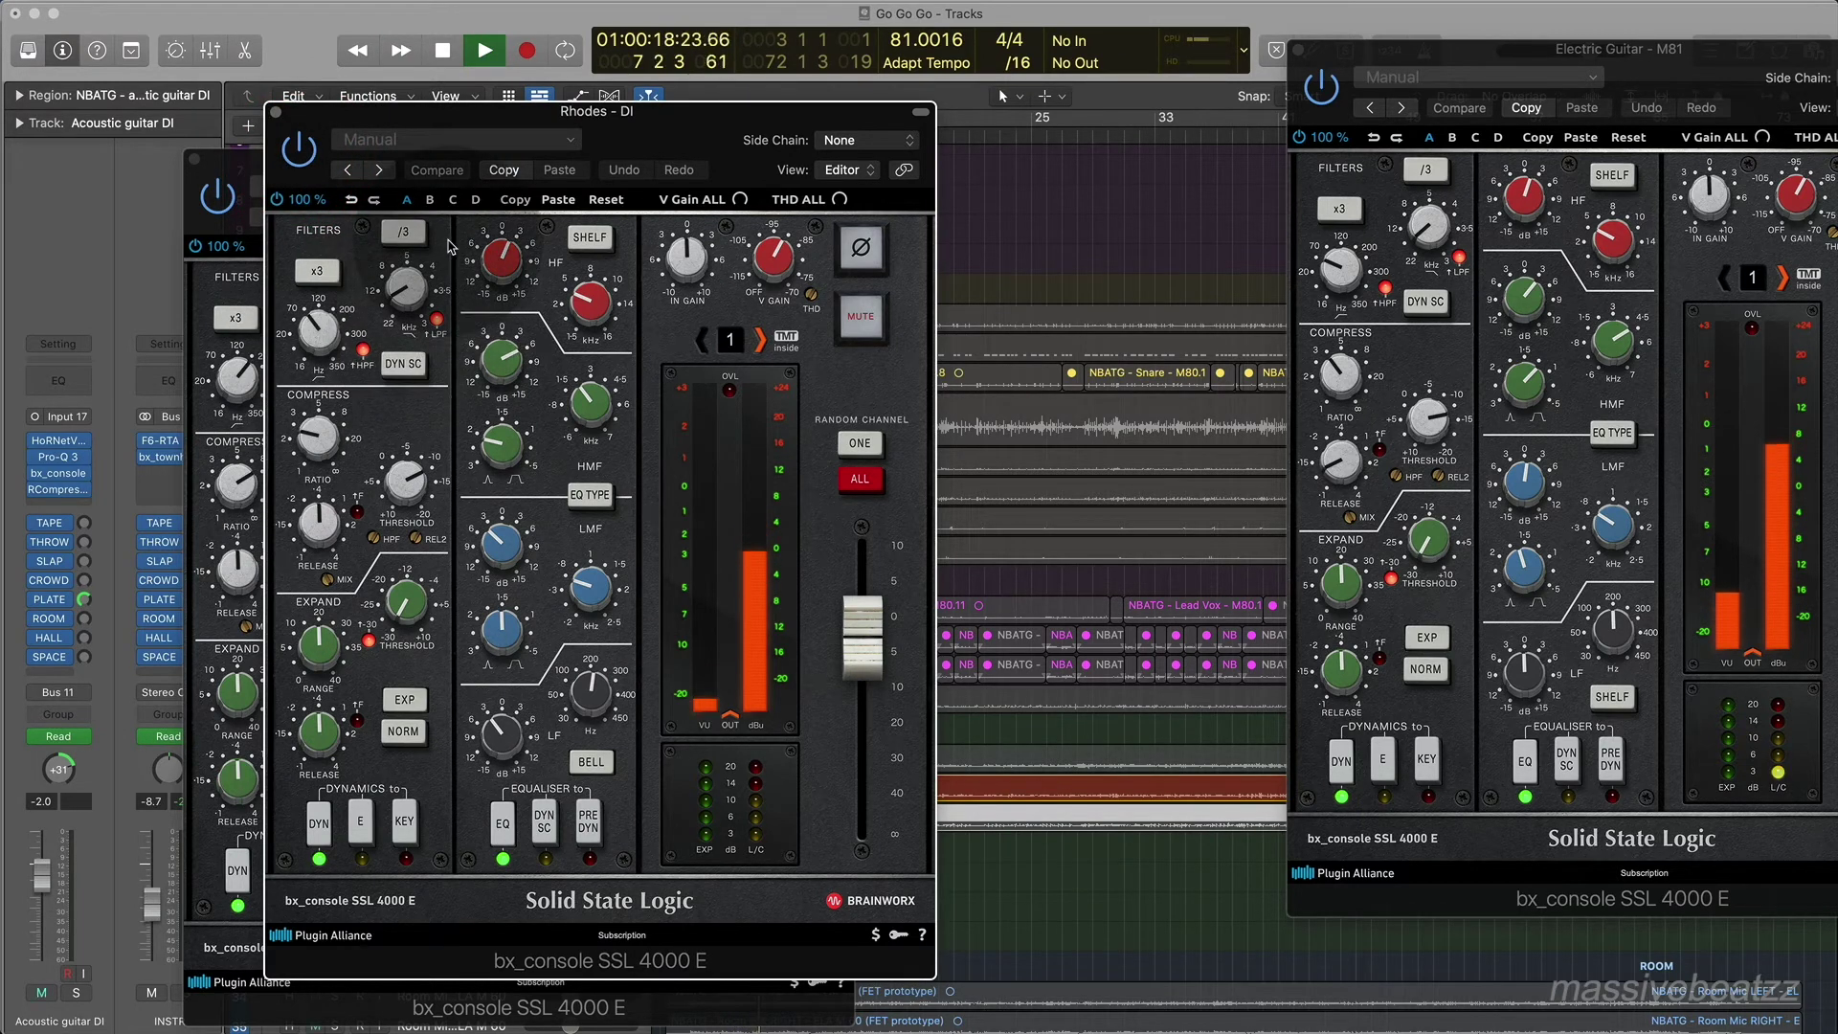
# Stop playback and close the bx_console windows of the Rhodes, electric guitar and acoustic guitar.
pyautogui.press('space')
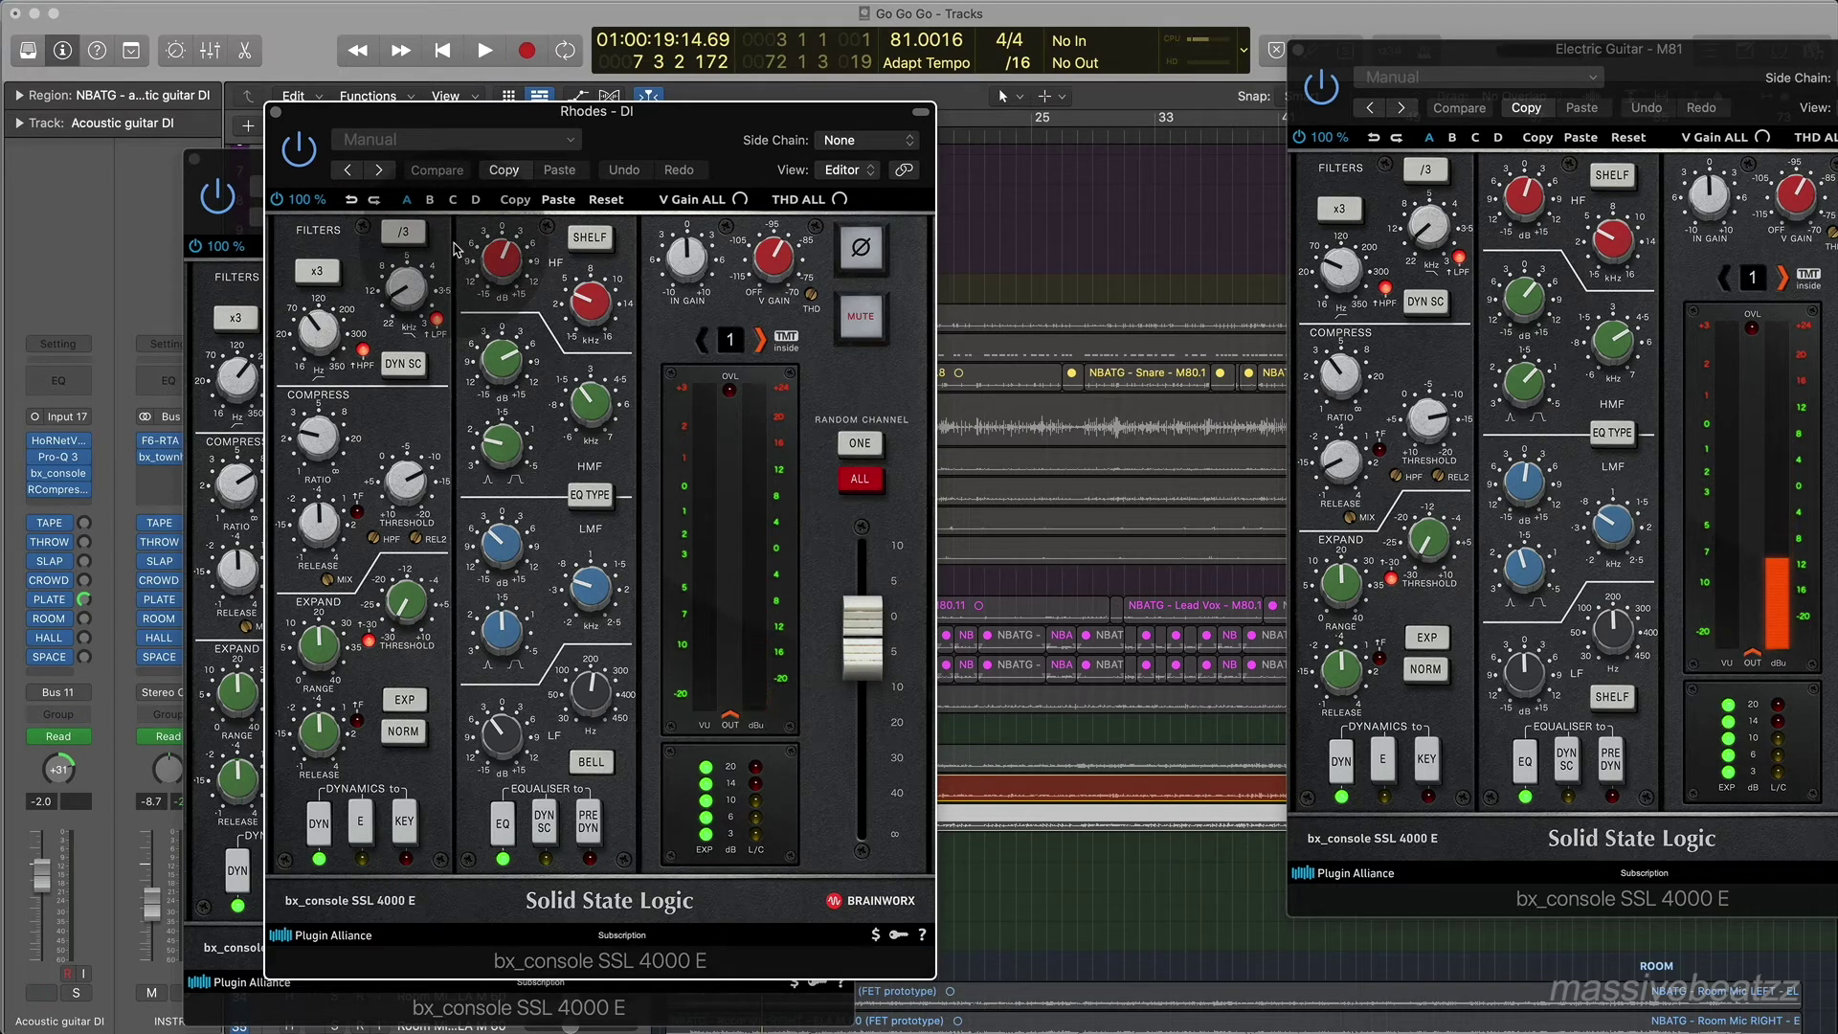
pyautogui.click(276, 111)
pyautogui.click(198, 158)
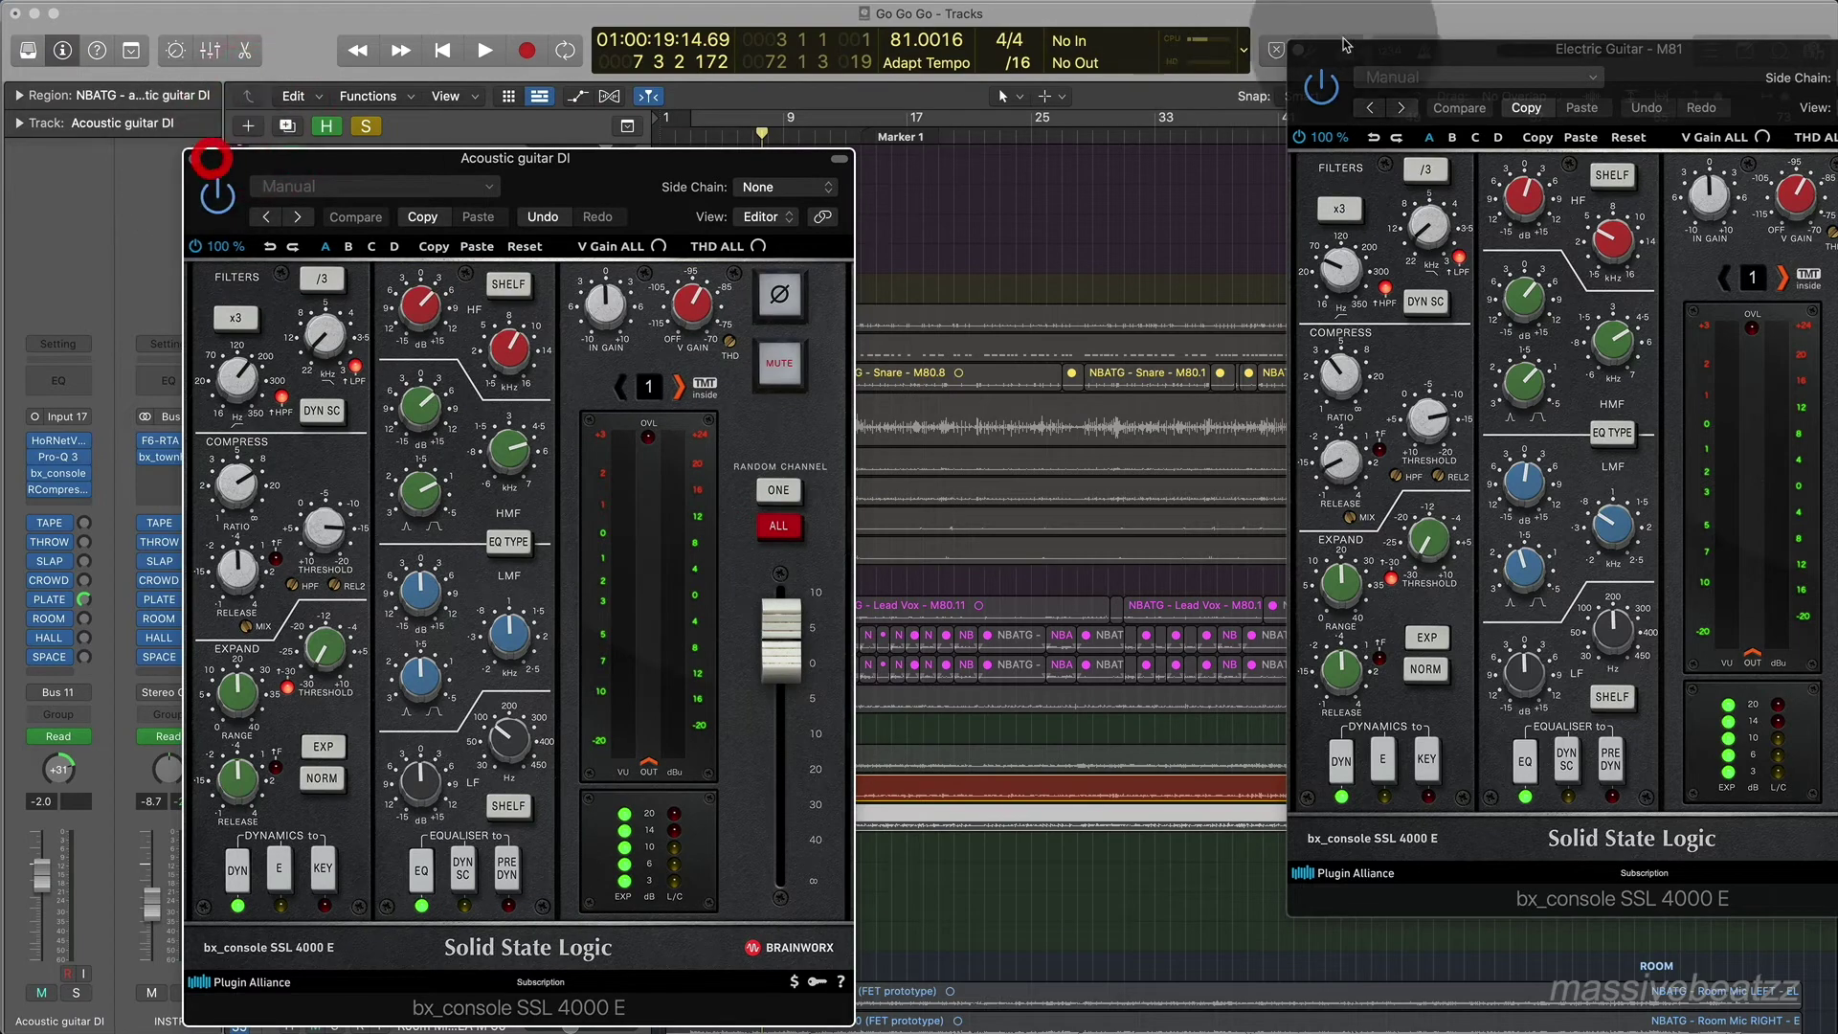
pyautogui.click(1297, 50)
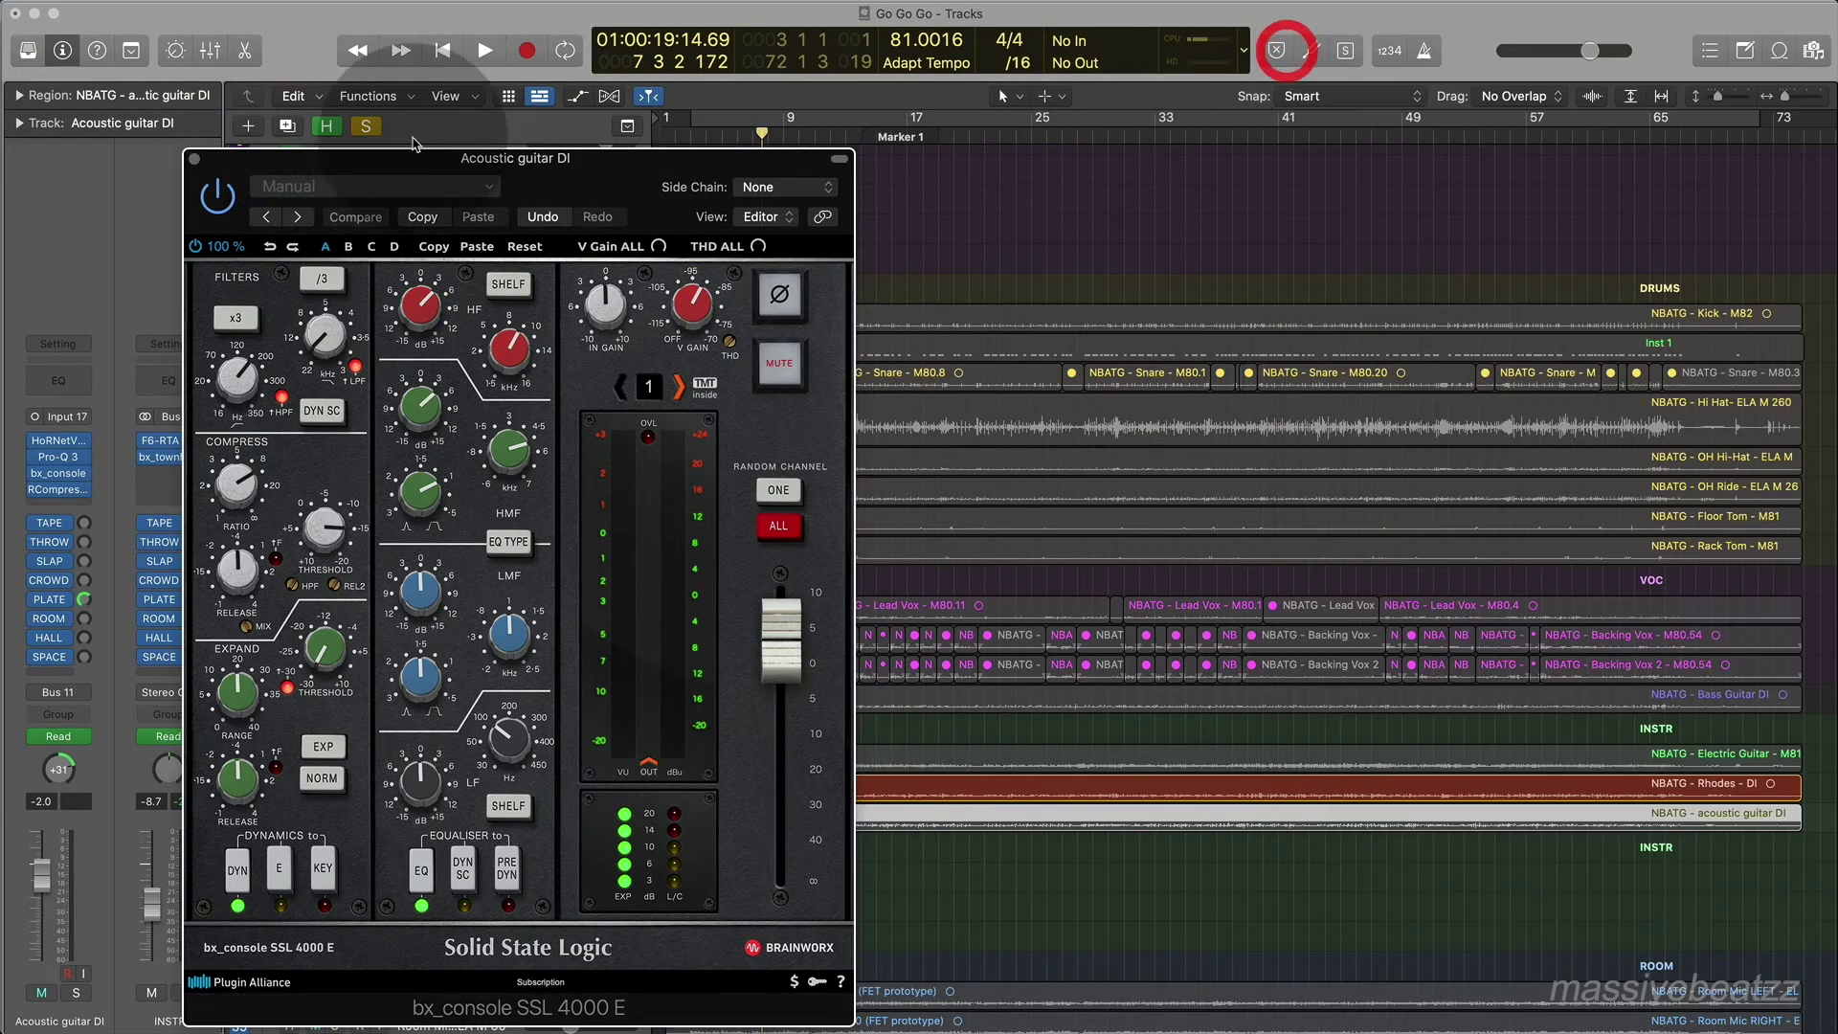
pyautogui.click(193, 160)
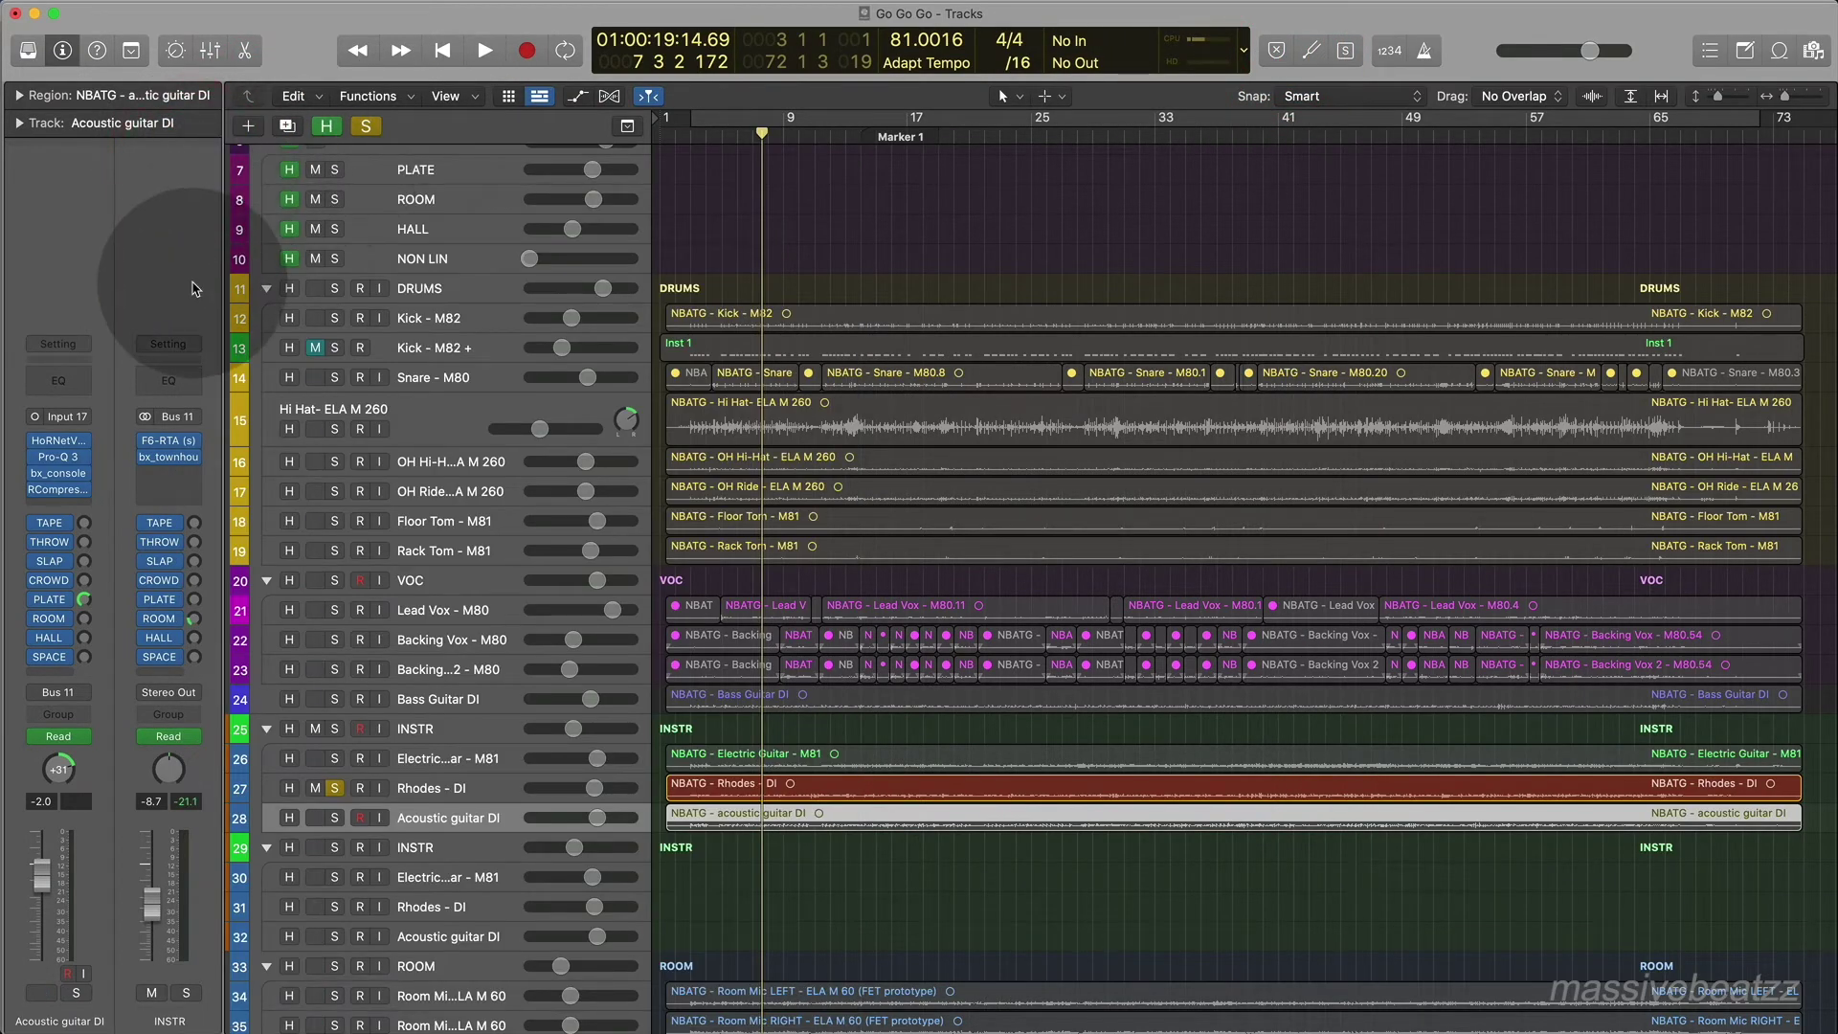
# Open the bx_console and Pro-Q 3 of the Rhodes - DI track, examine the EQ curve and close Pro-Q 3.
pyautogui.click(484, 783)
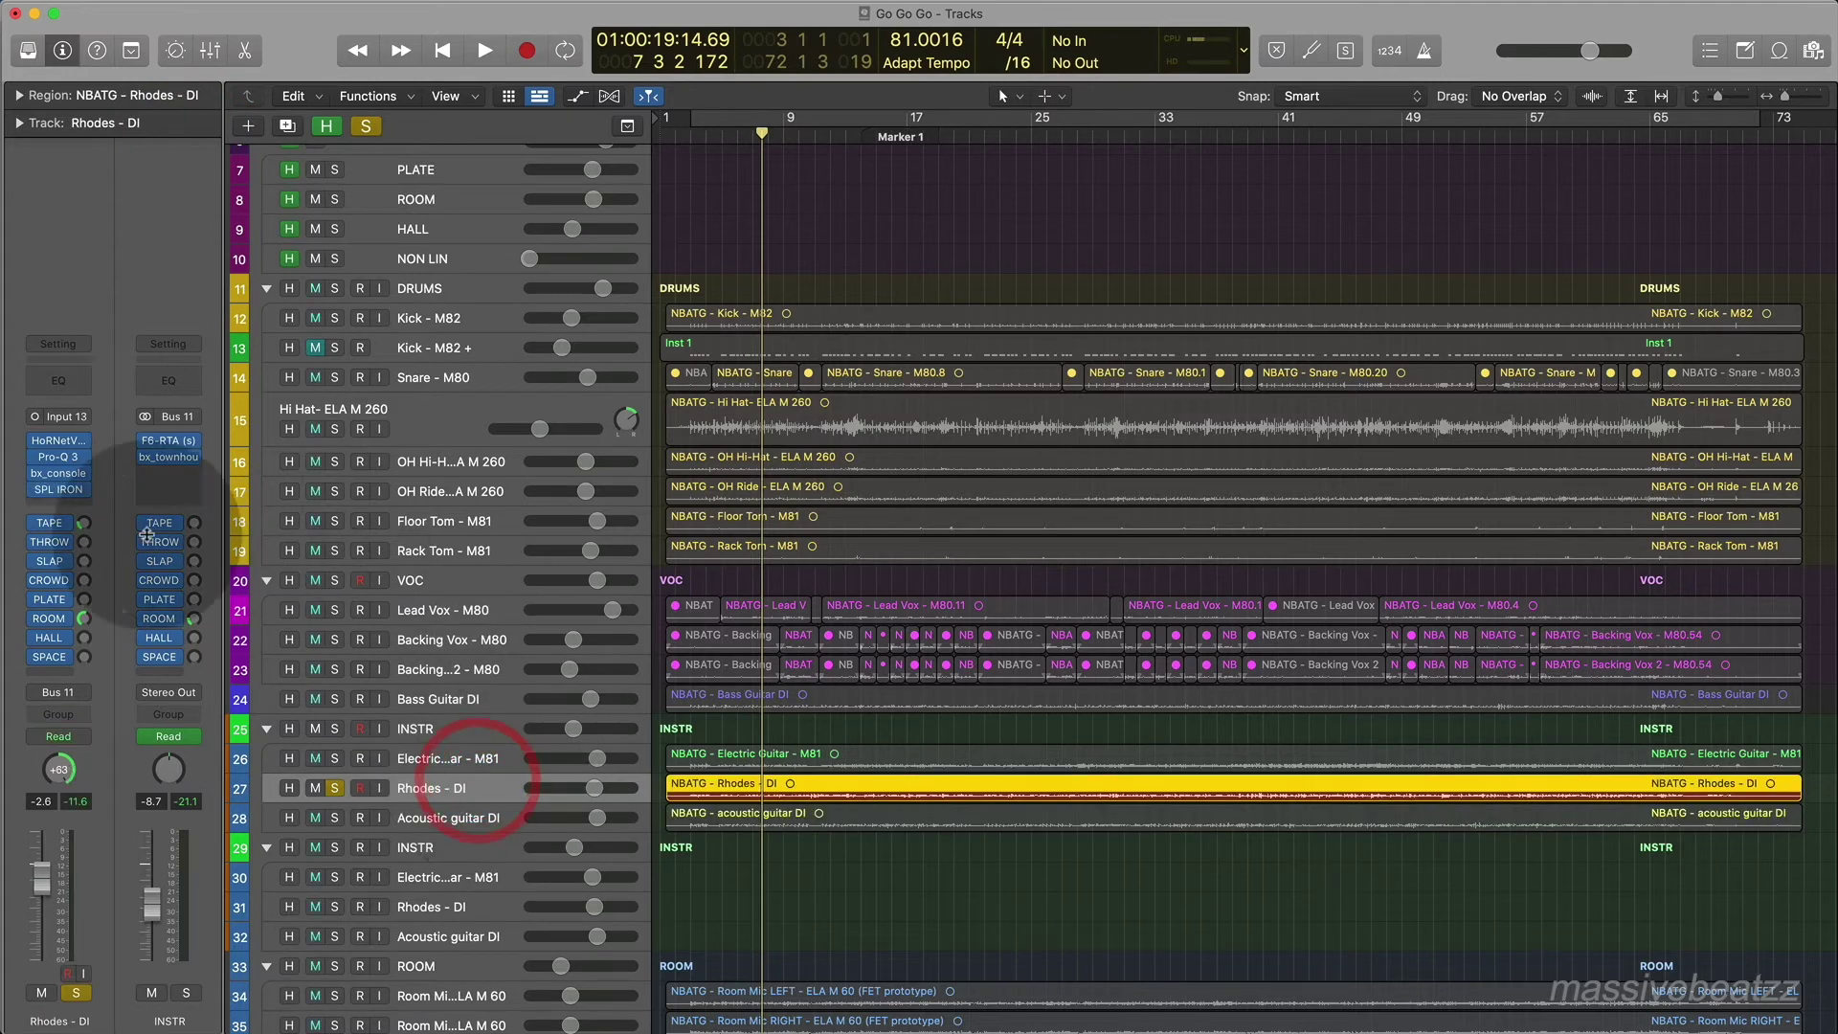
pyautogui.click(59, 476)
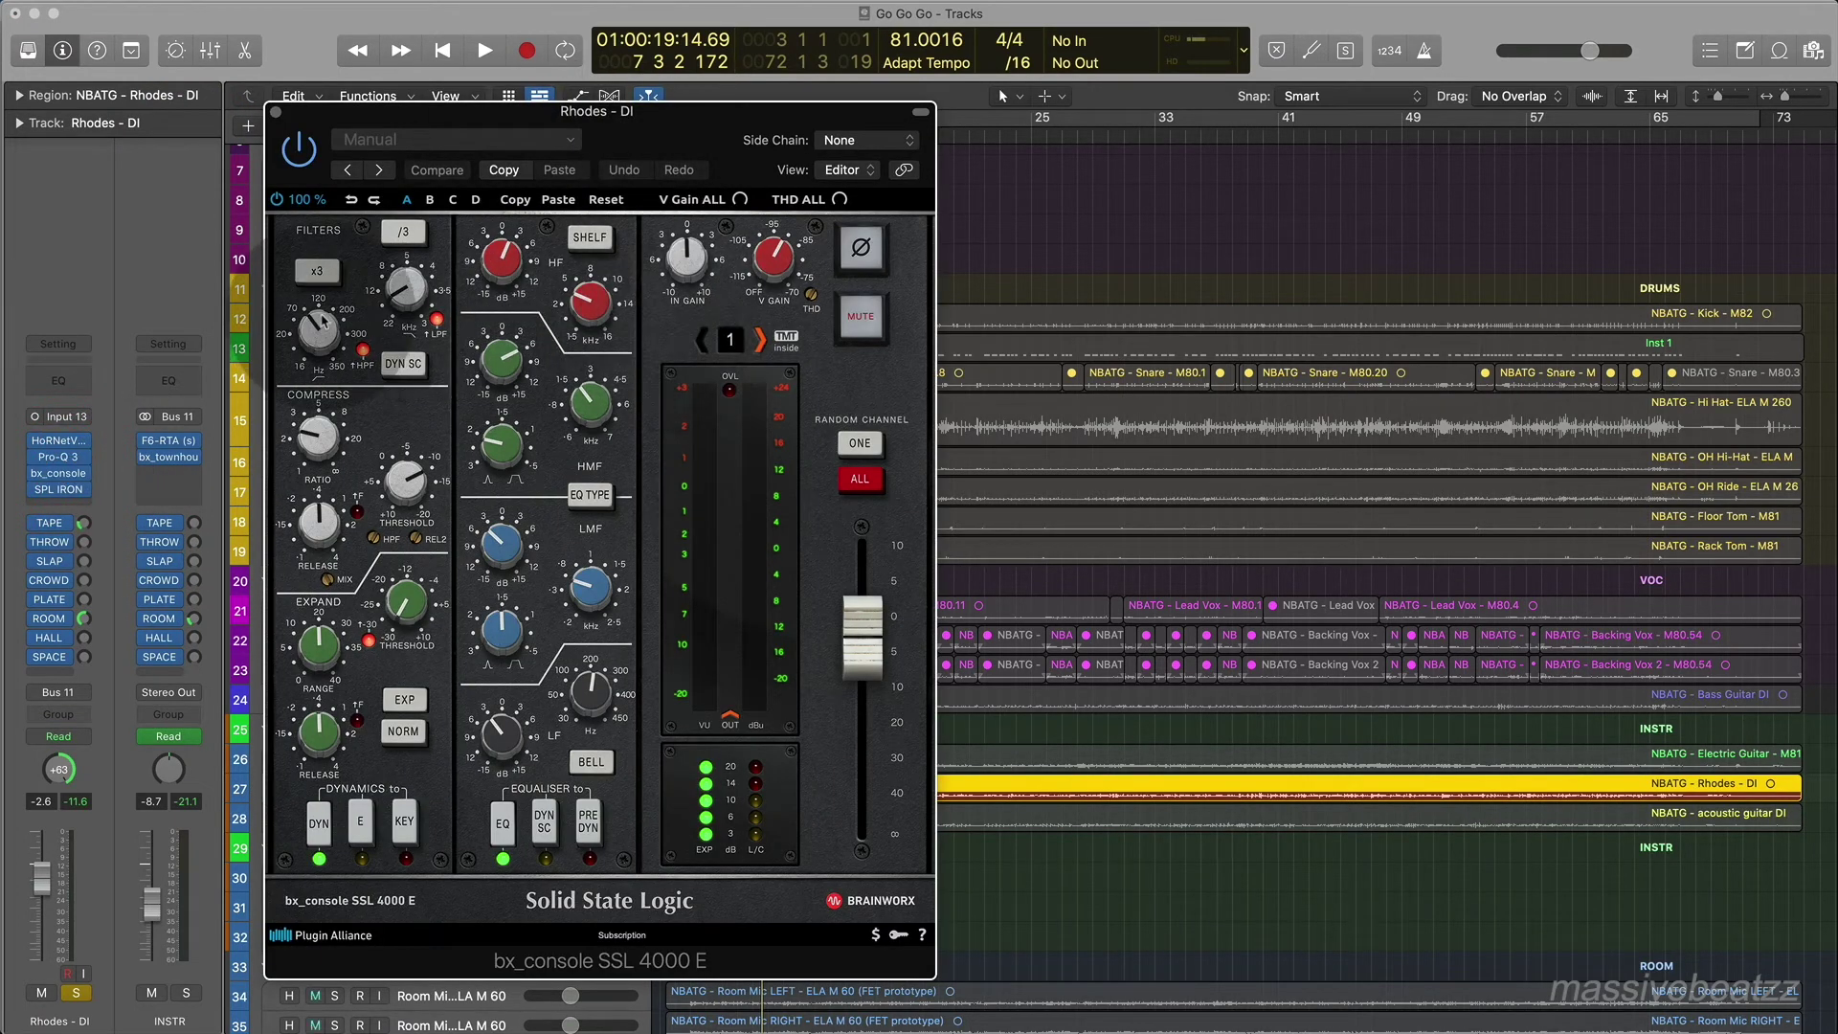
pyautogui.click(57, 457)
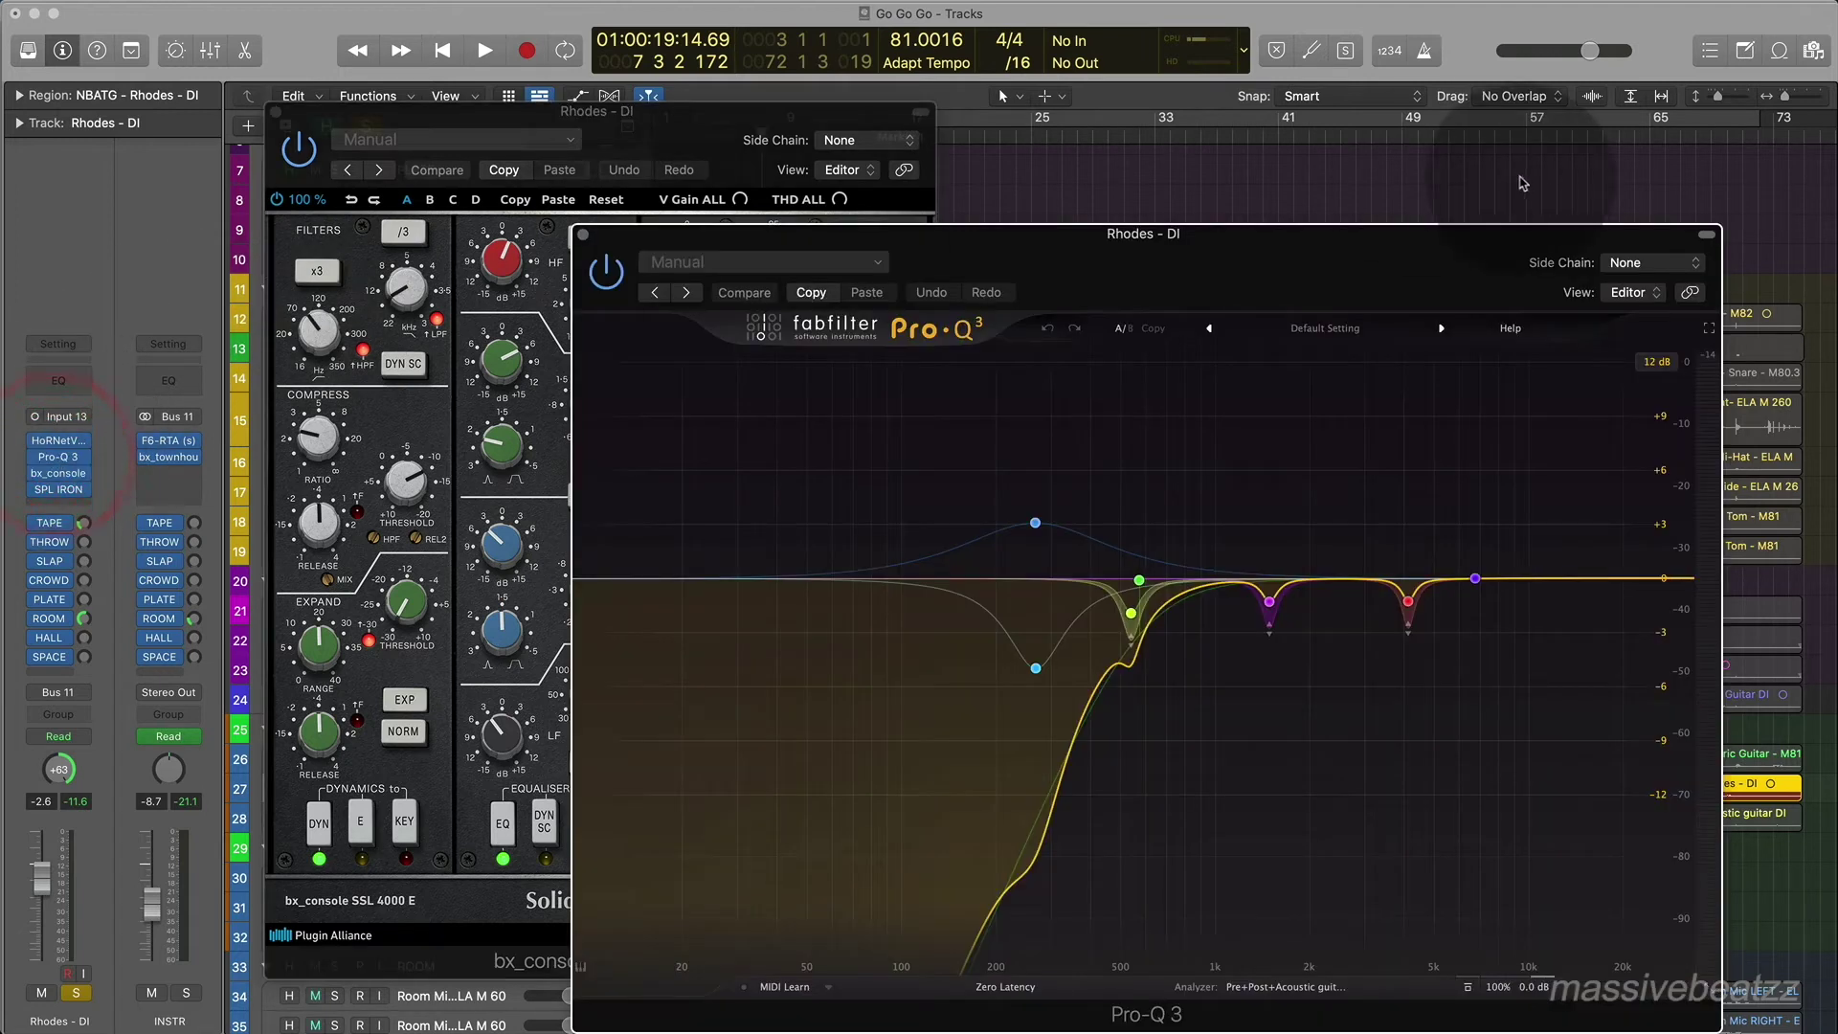
pyautogui.moveTo(1302, 239); pyautogui.dragTo(907, 132)
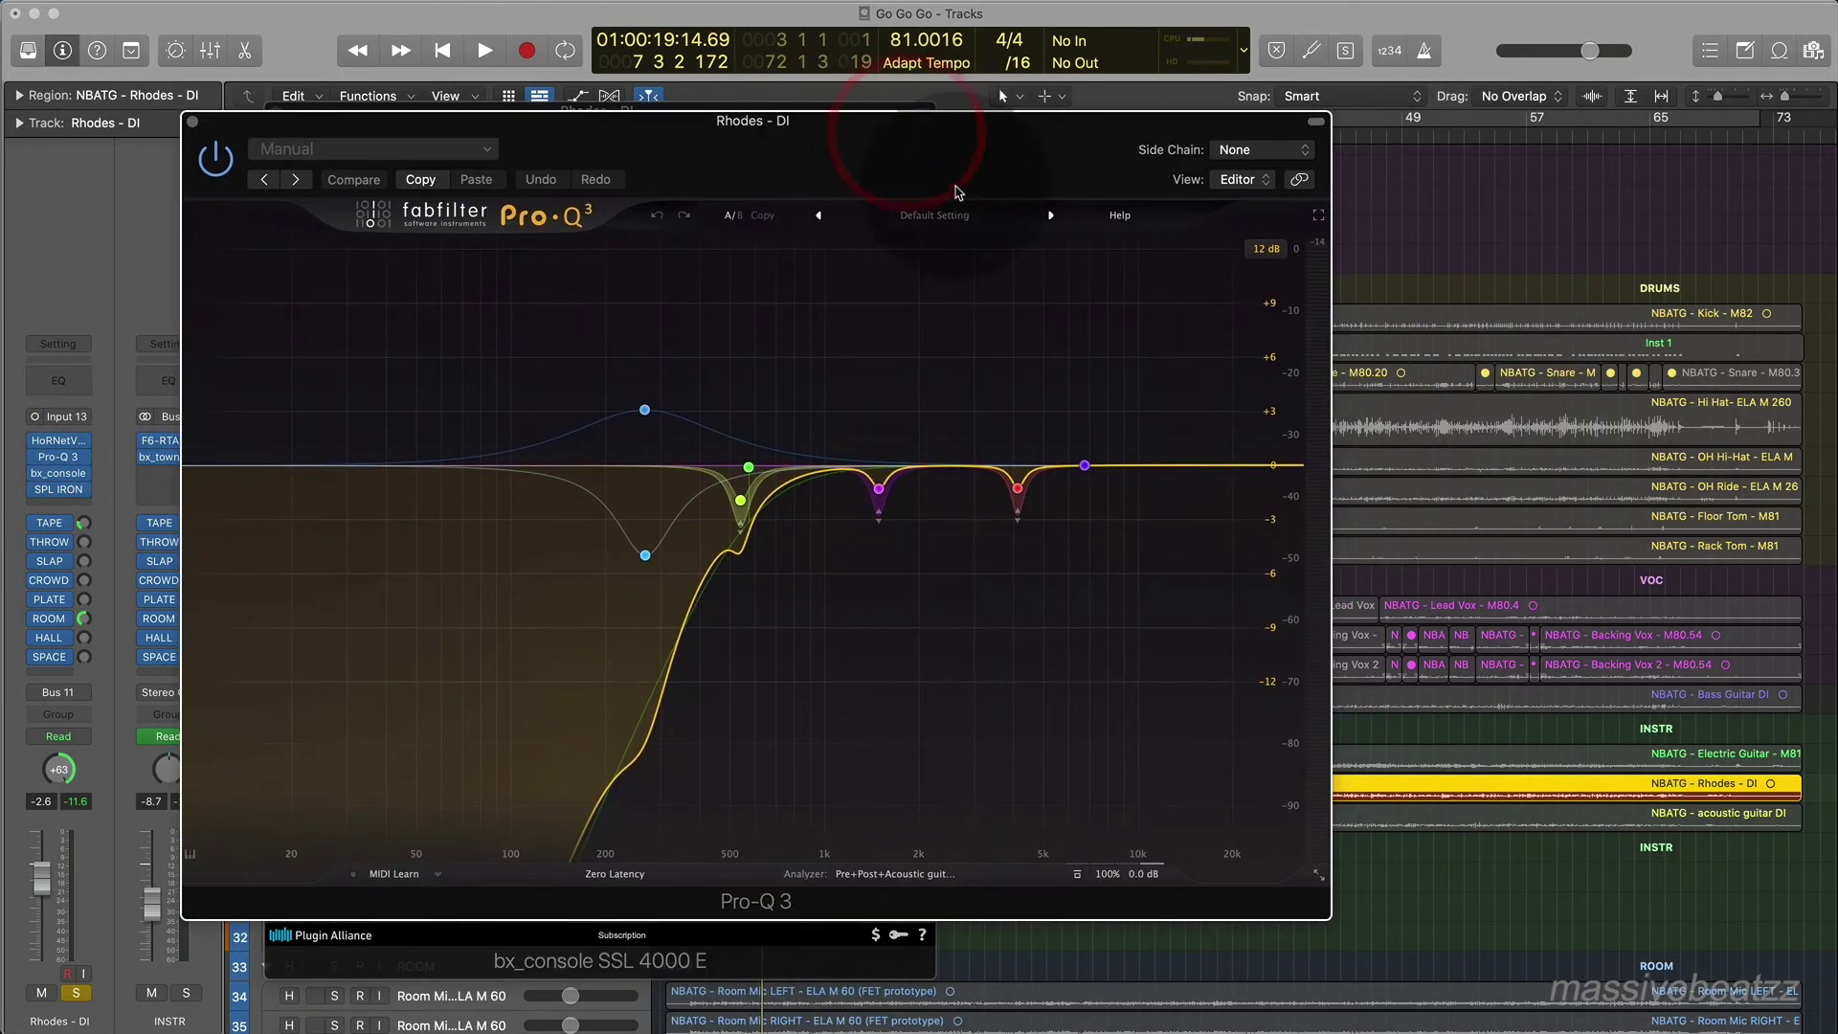
pyautogui.moveTo(766, 580)
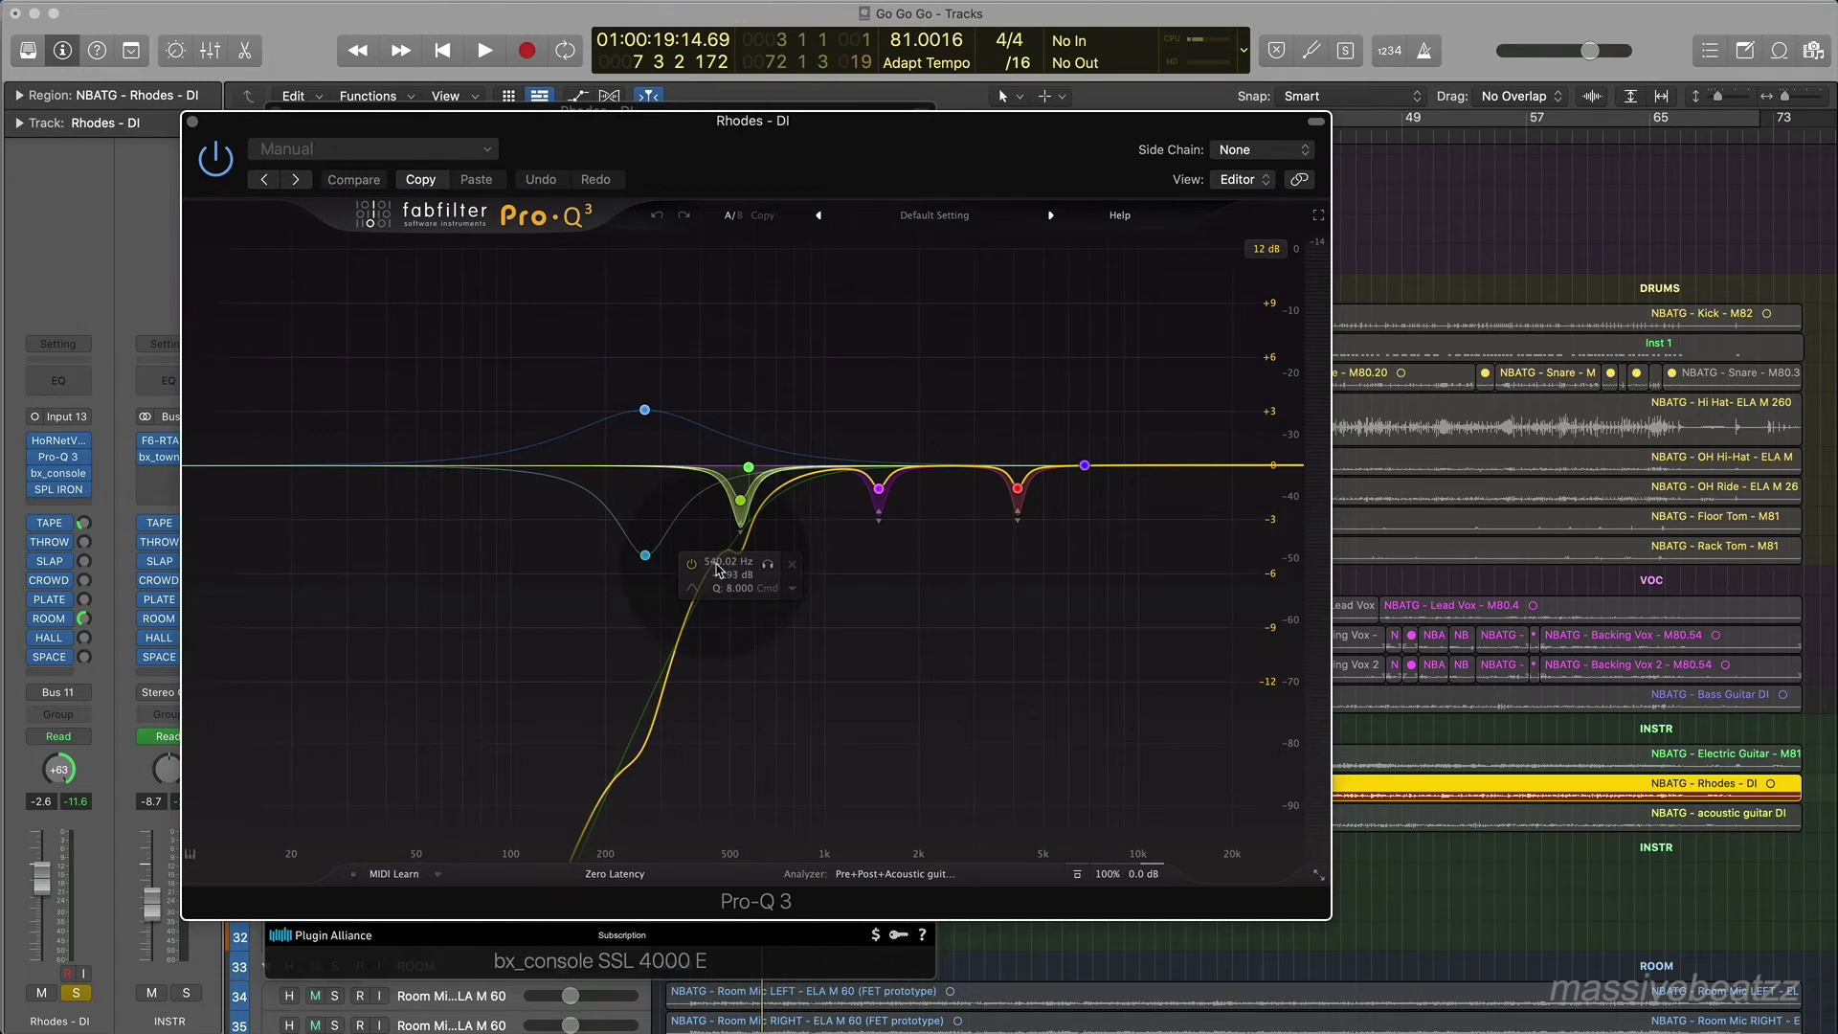
pyautogui.click(194, 124)
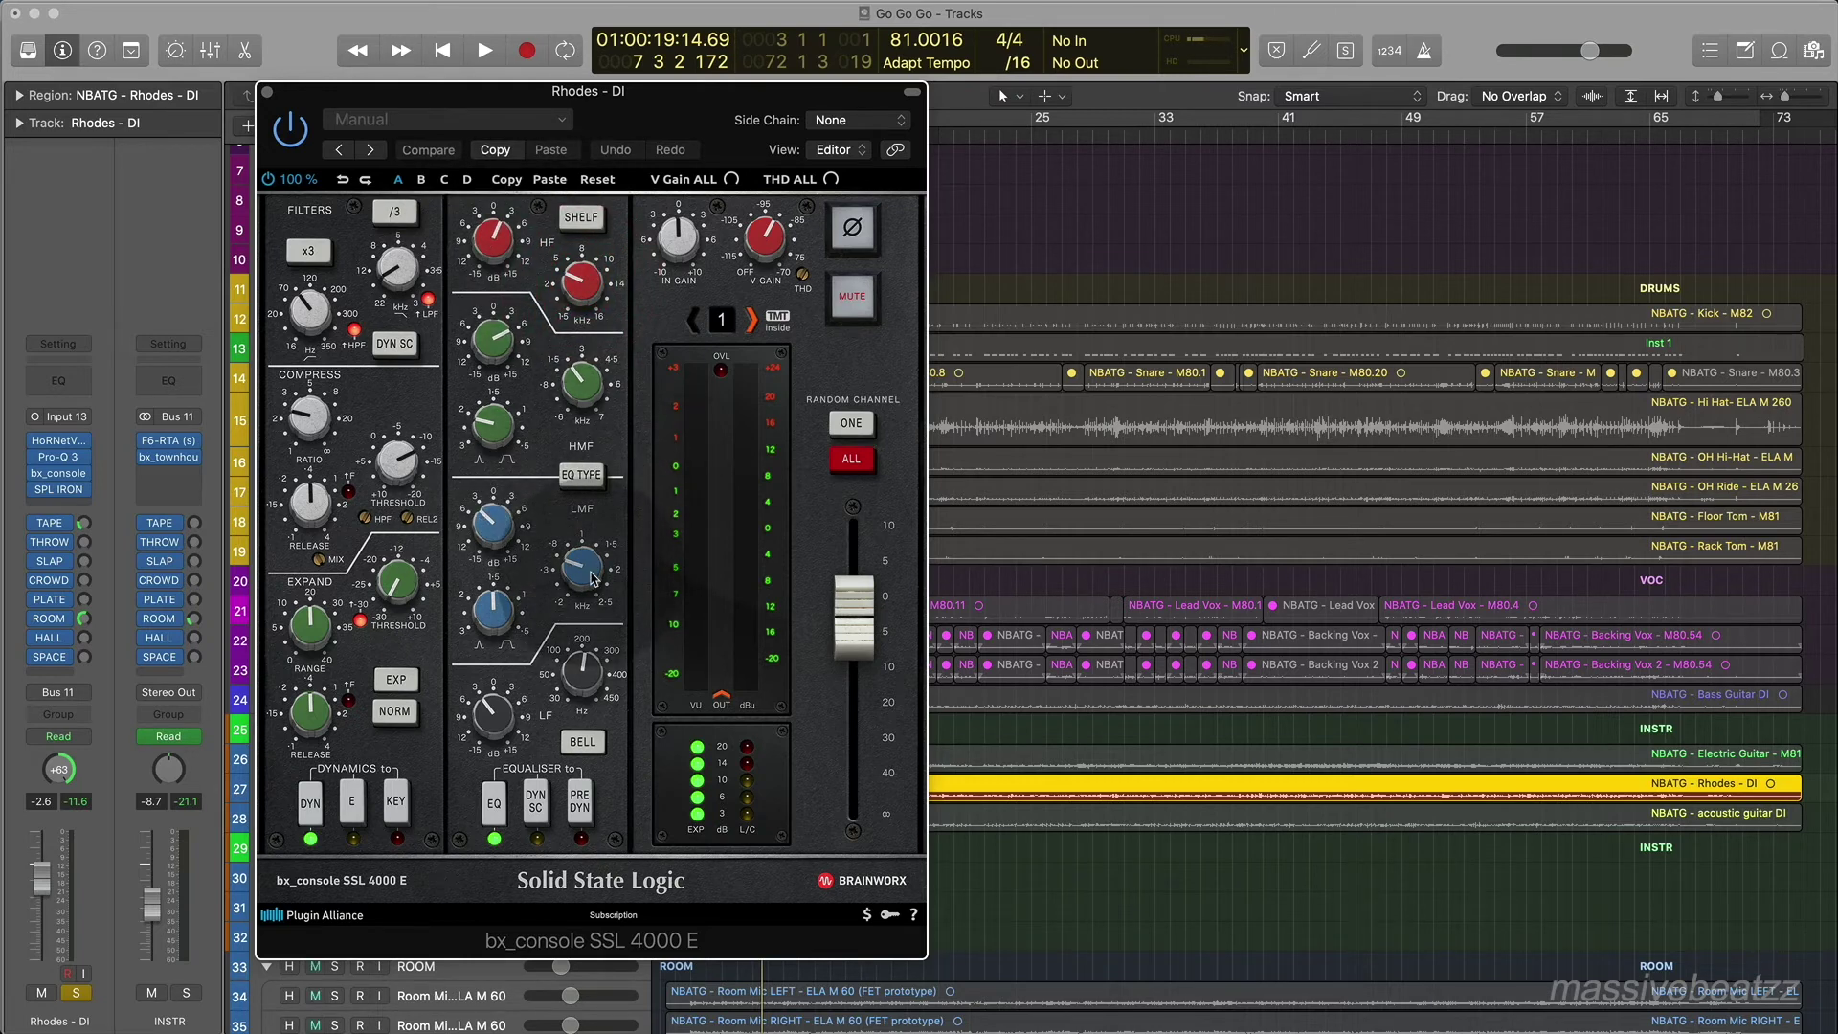
# Nudge the LMF frequency and gain on the Rhodes bx_console and audition the track from around bar 32.
pyautogui.moveTo(586, 575); pyautogui.dragTo(585, 568)
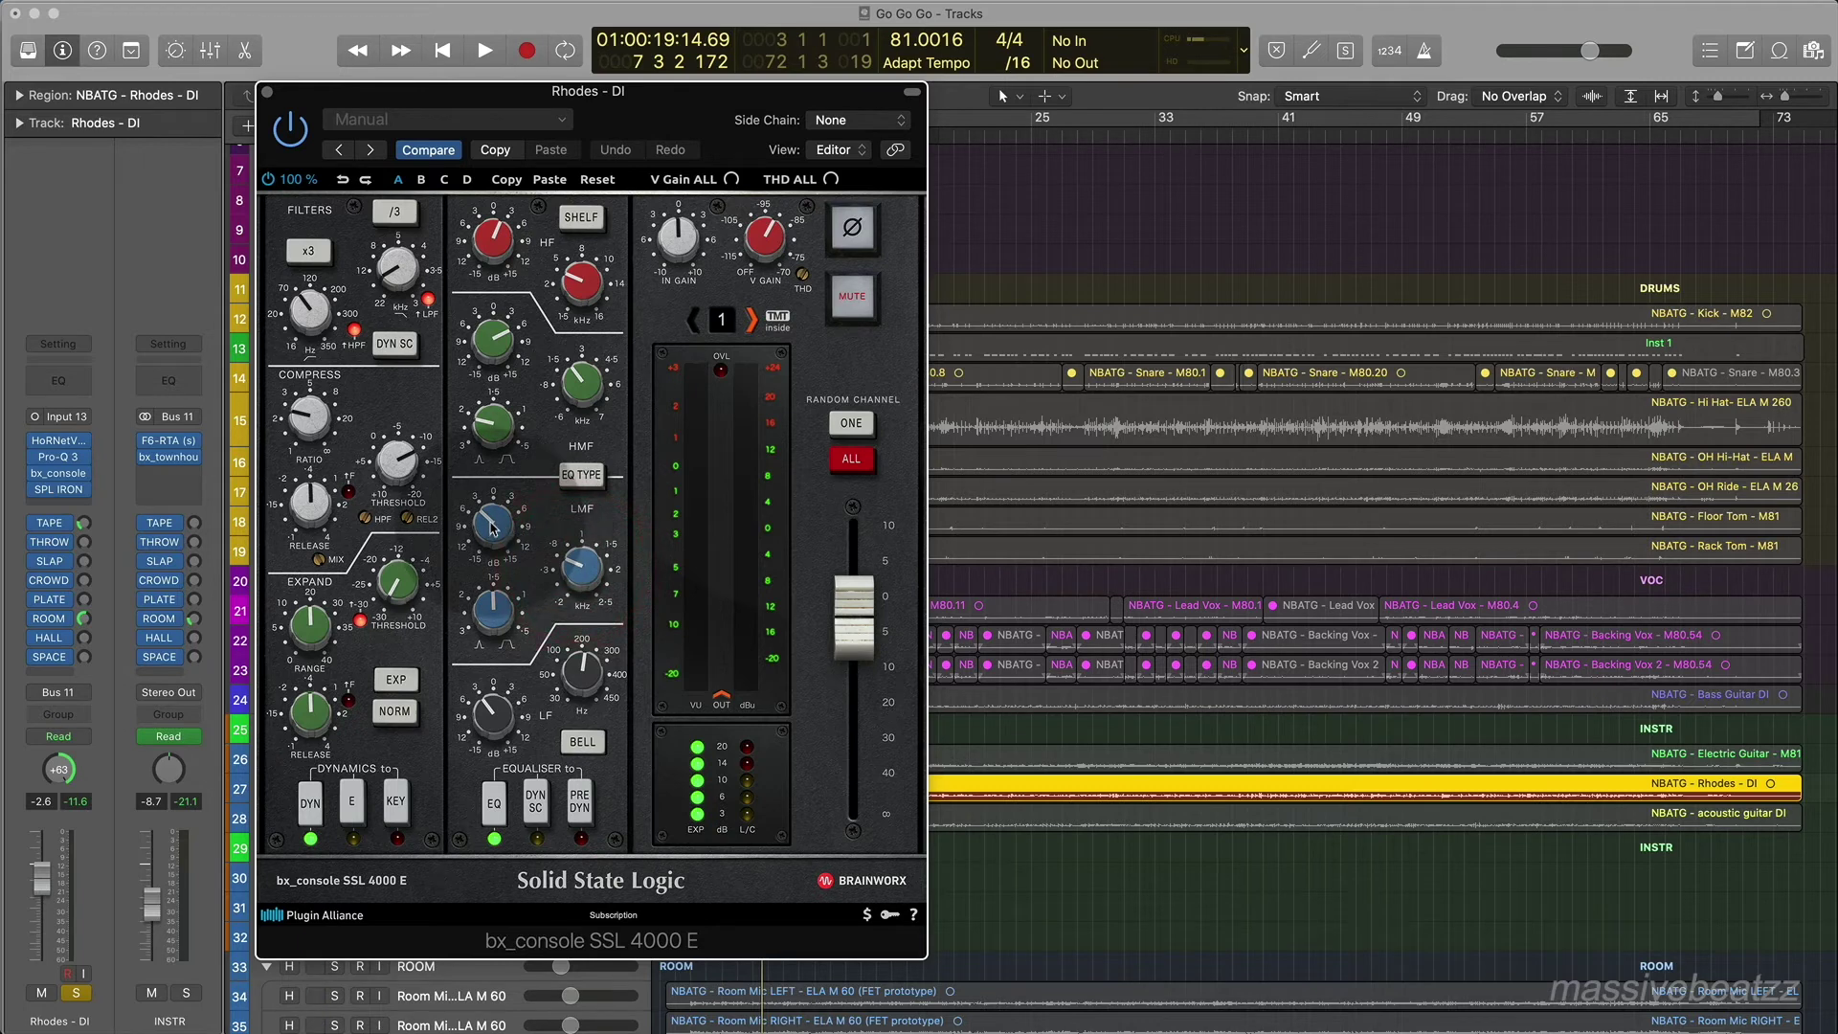
pyautogui.moveTo(486, 524); pyautogui.dragTo(486, 523)
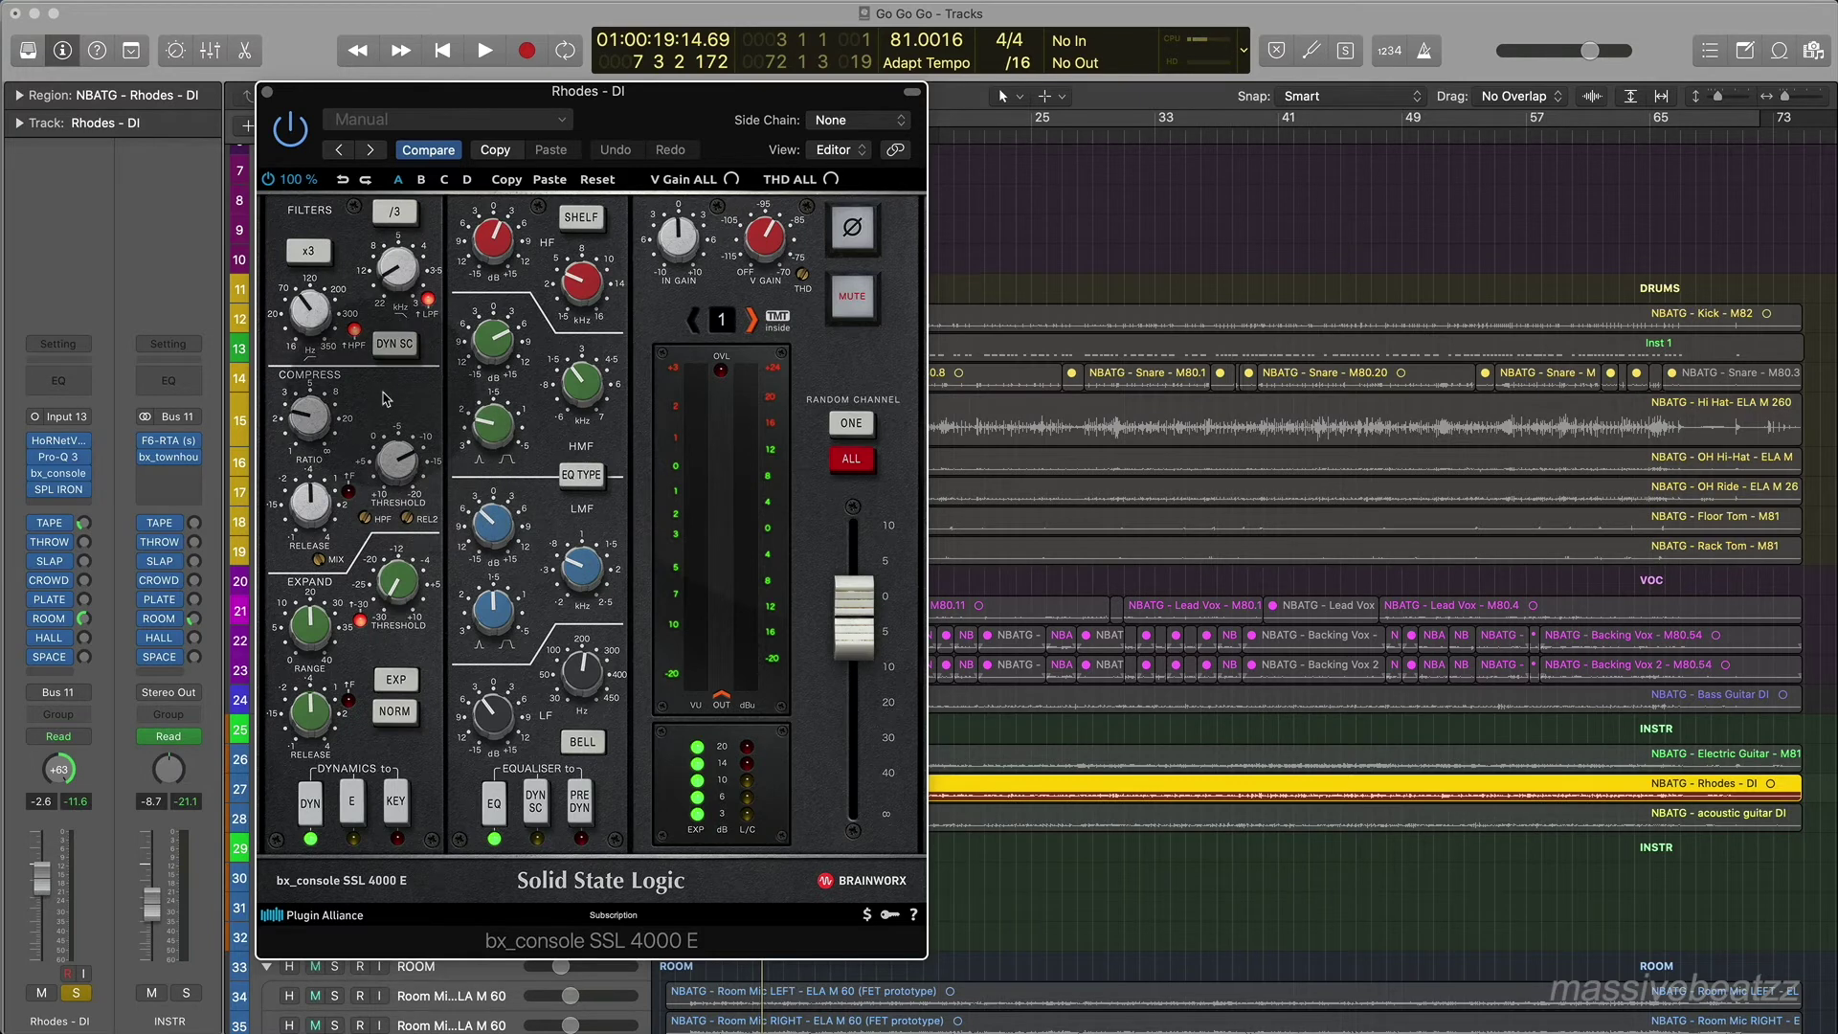
pyautogui.press('space')
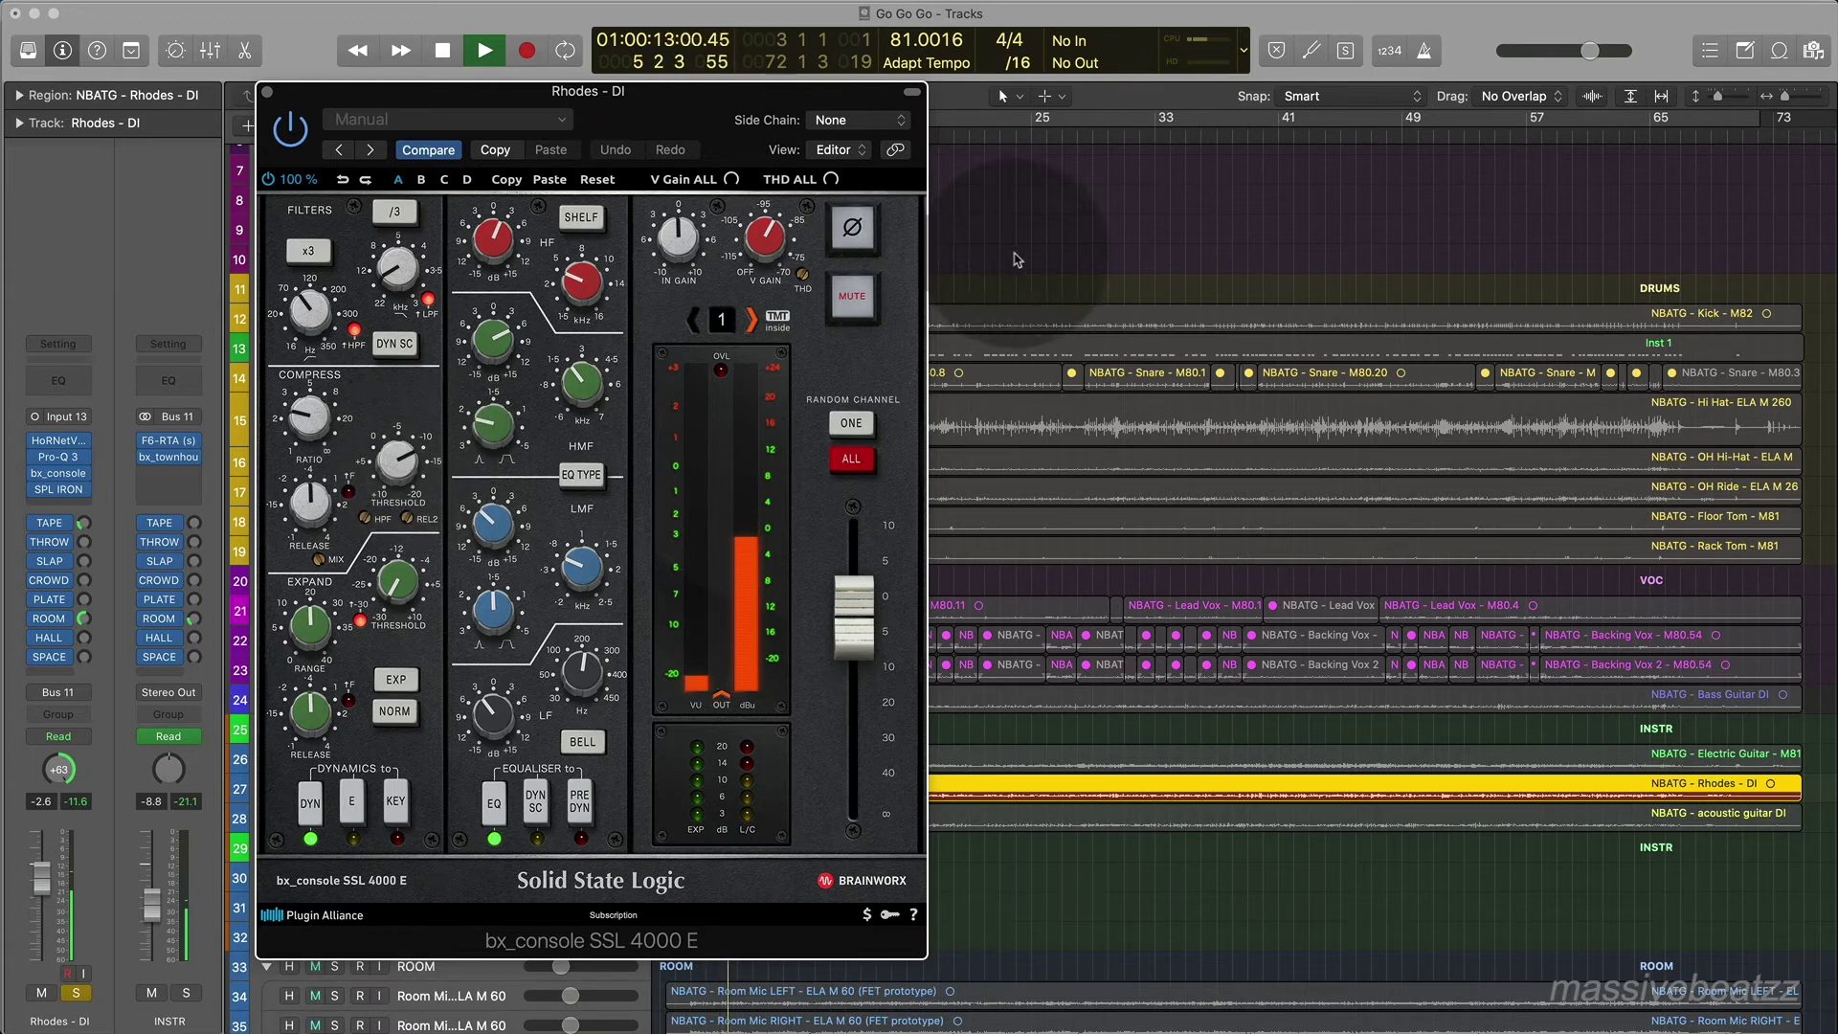
pyautogui.click(1140, 121)
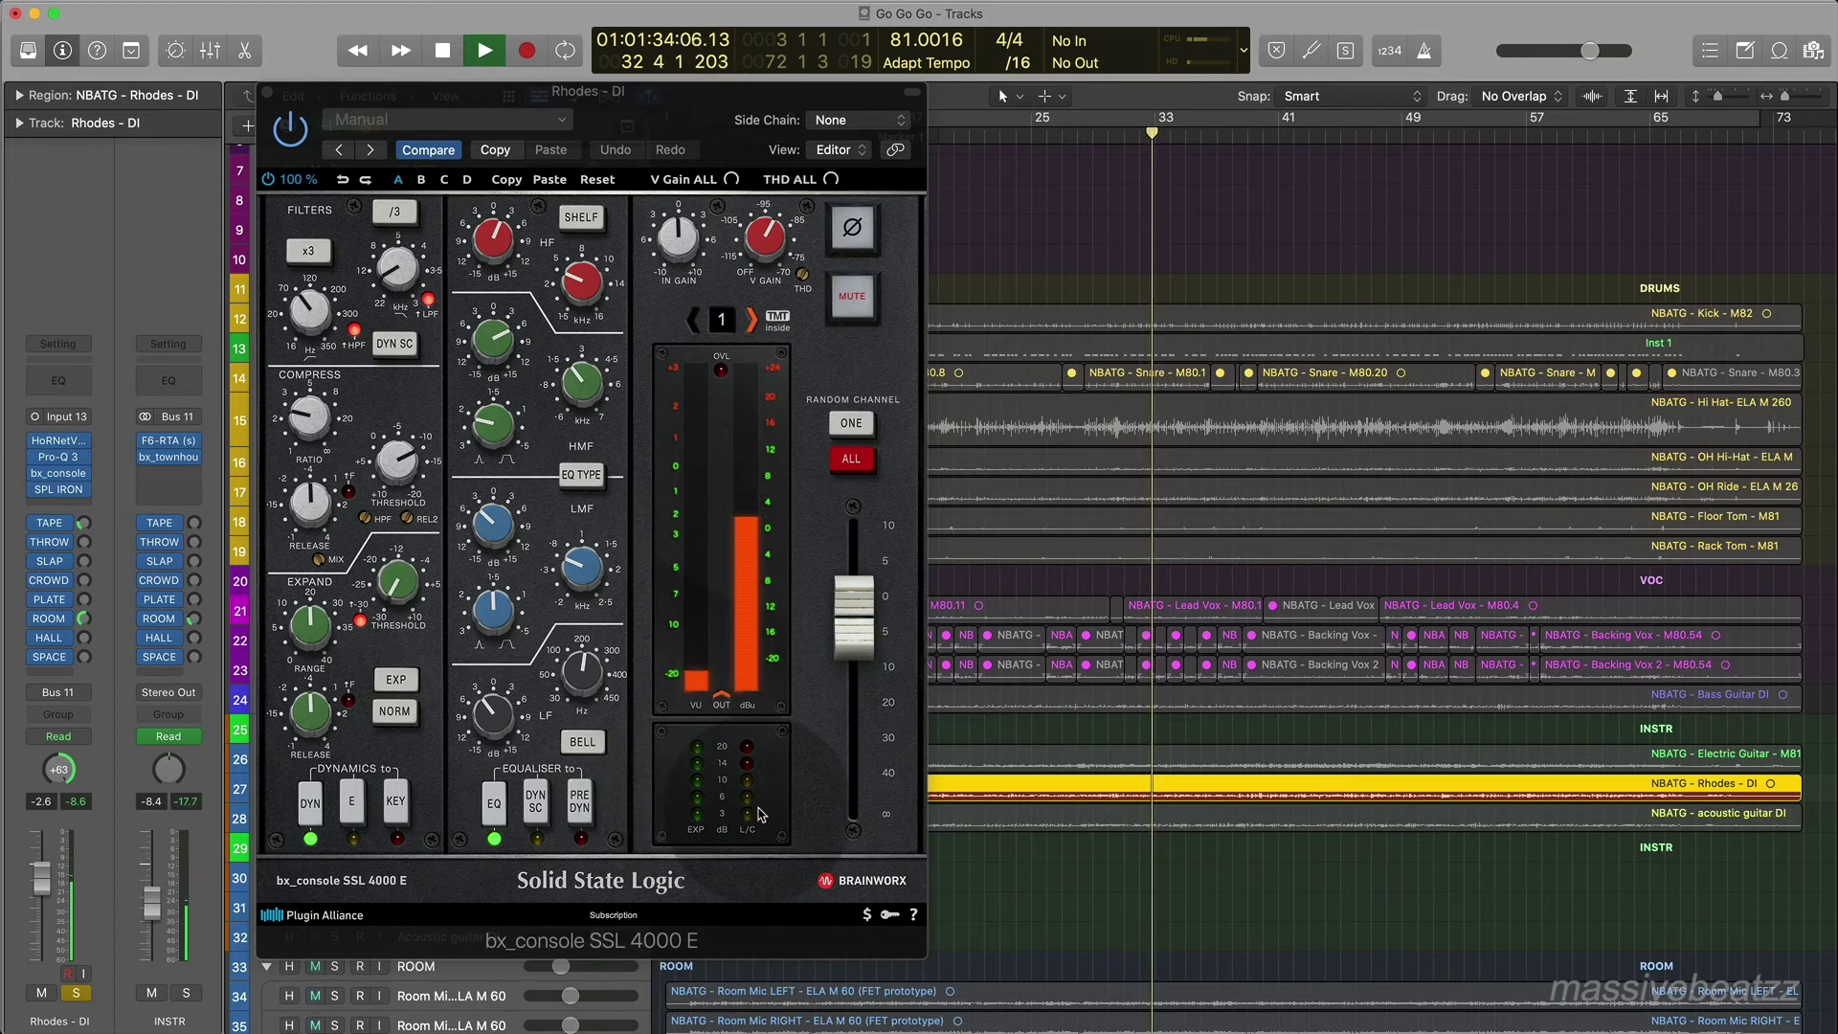
pyautogui.press('space')
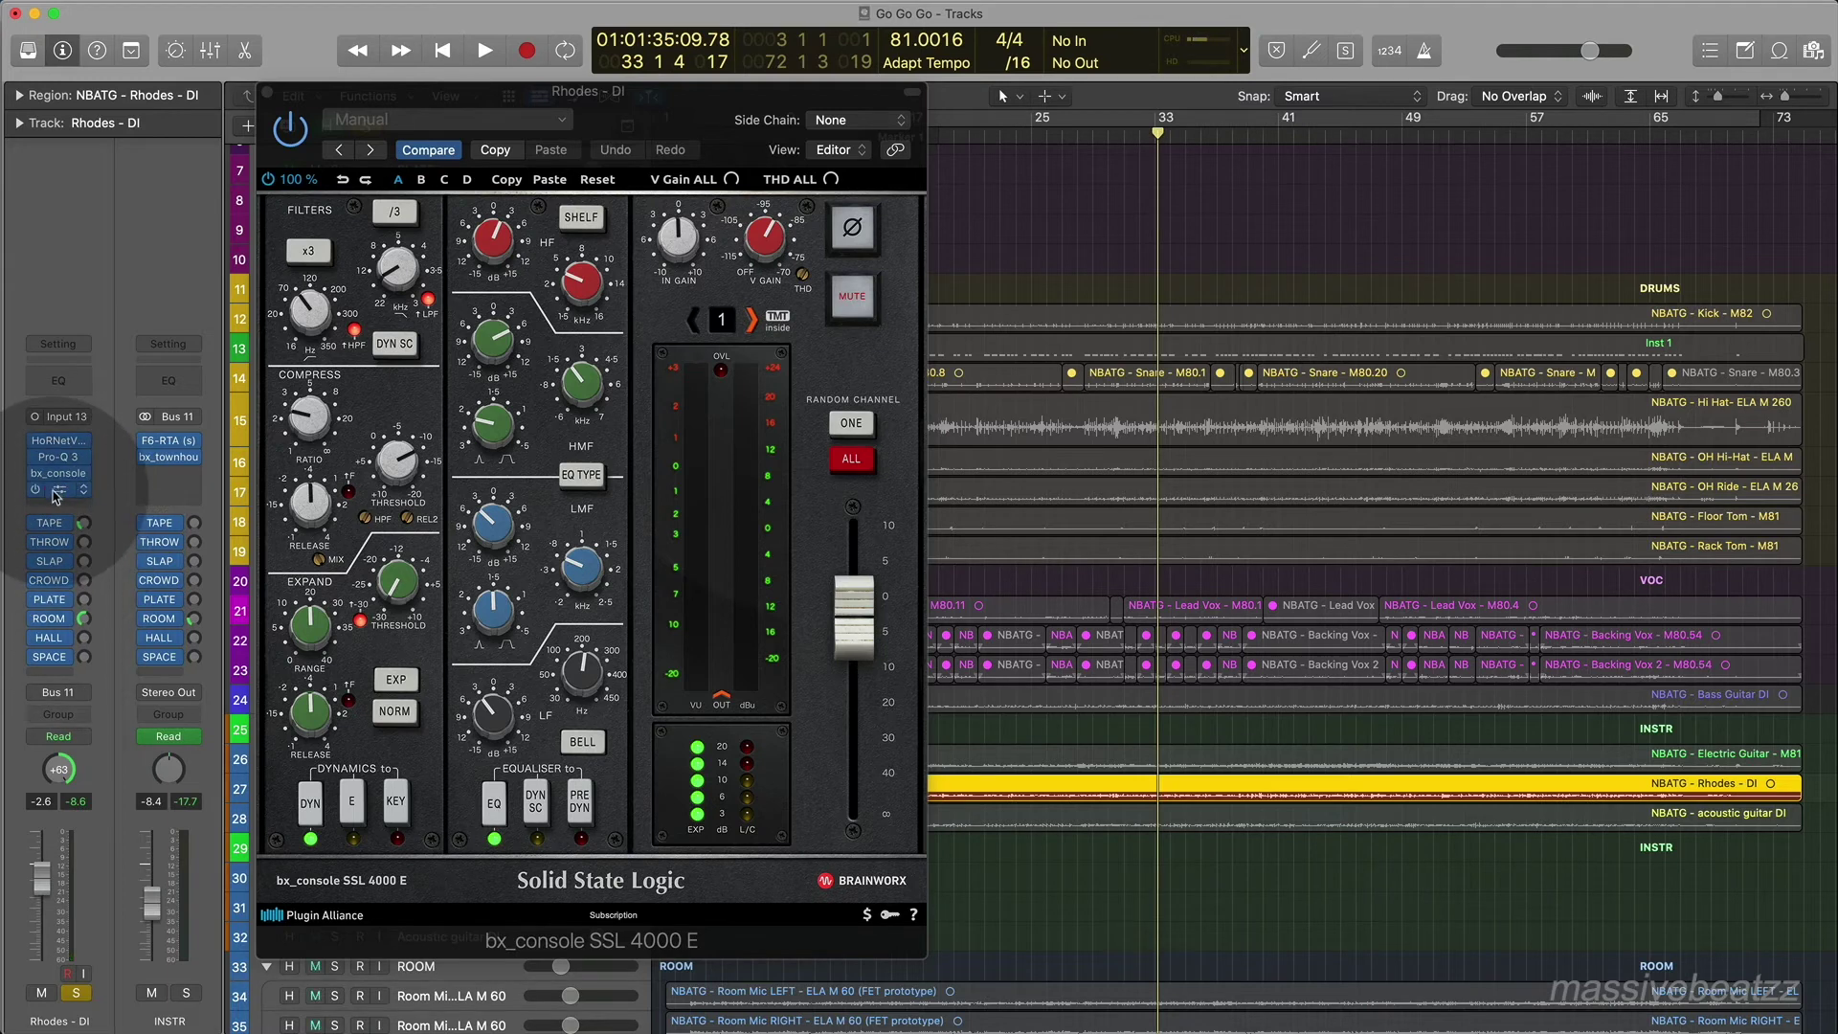
# Open the SPL IRON on the Rhodes and toggle its bypass during playback to compare the sound with and without it.
pyautogui.click(57, 490)
pyautogui.press('space')
pyautogui.moveTo(1081, 217); pyautogui.dragTo(927, 204)
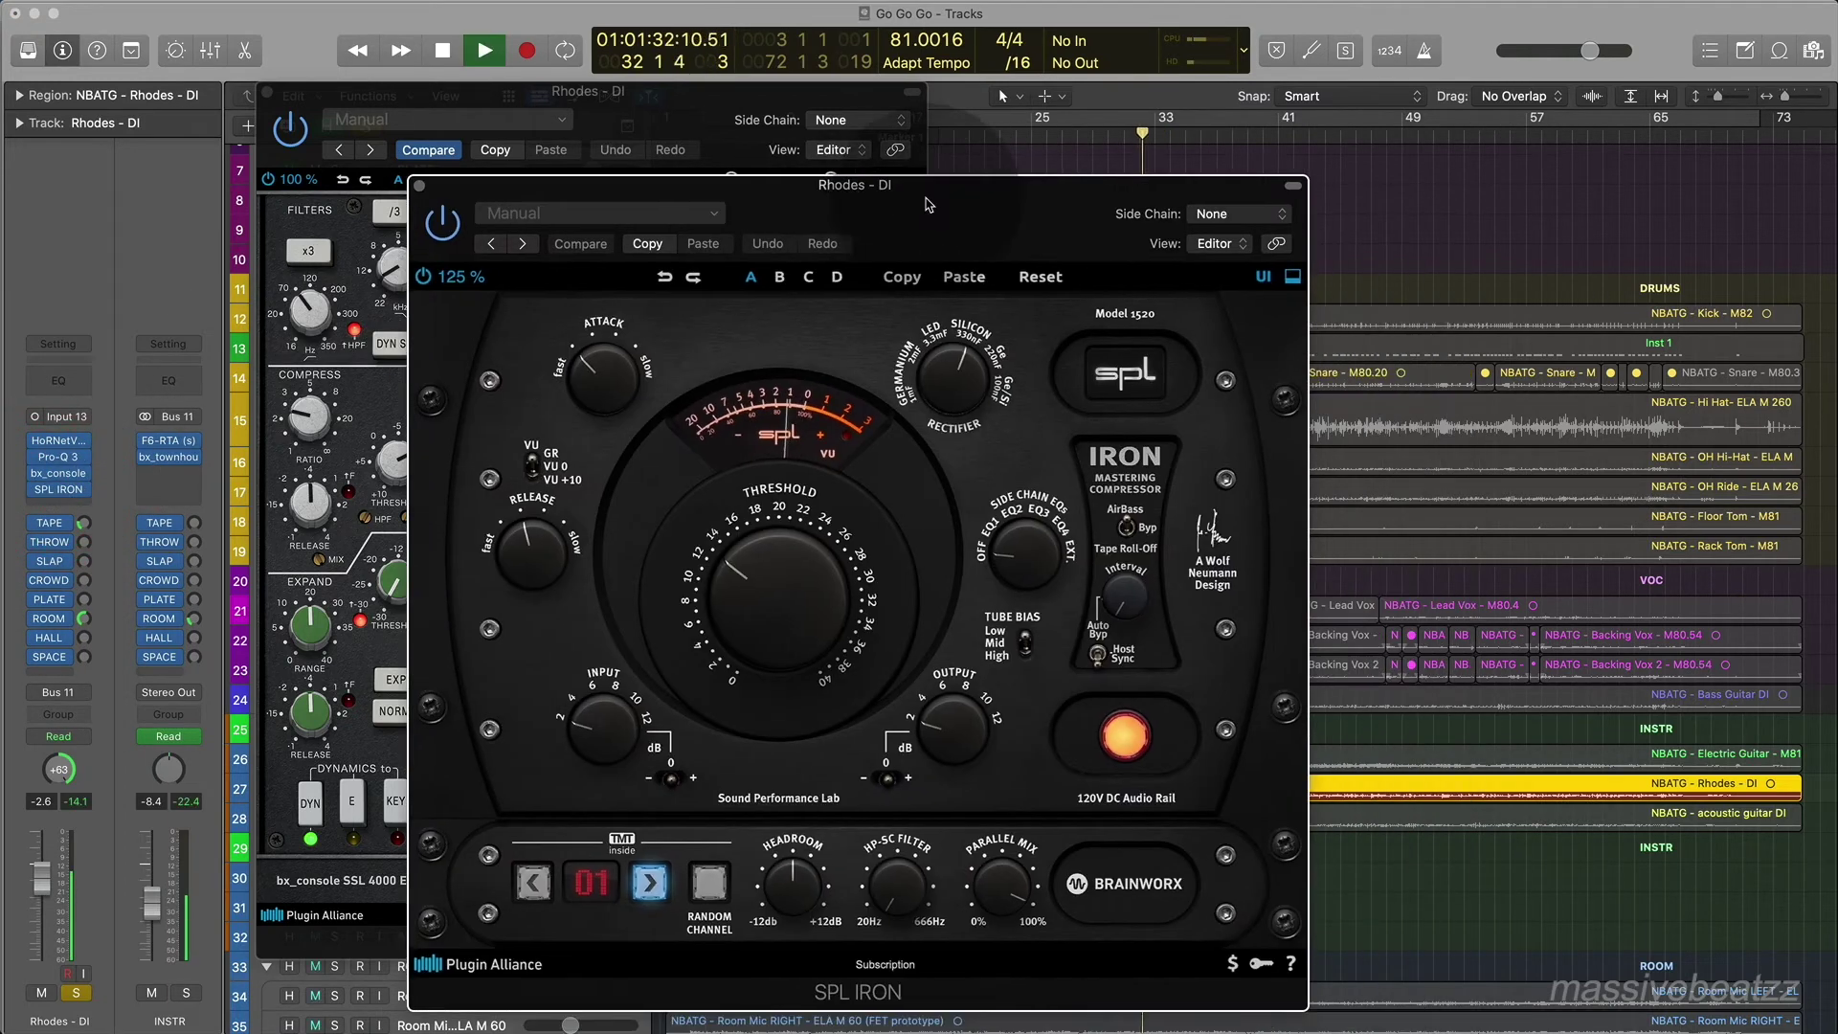
pyautogui.click(450, 229)
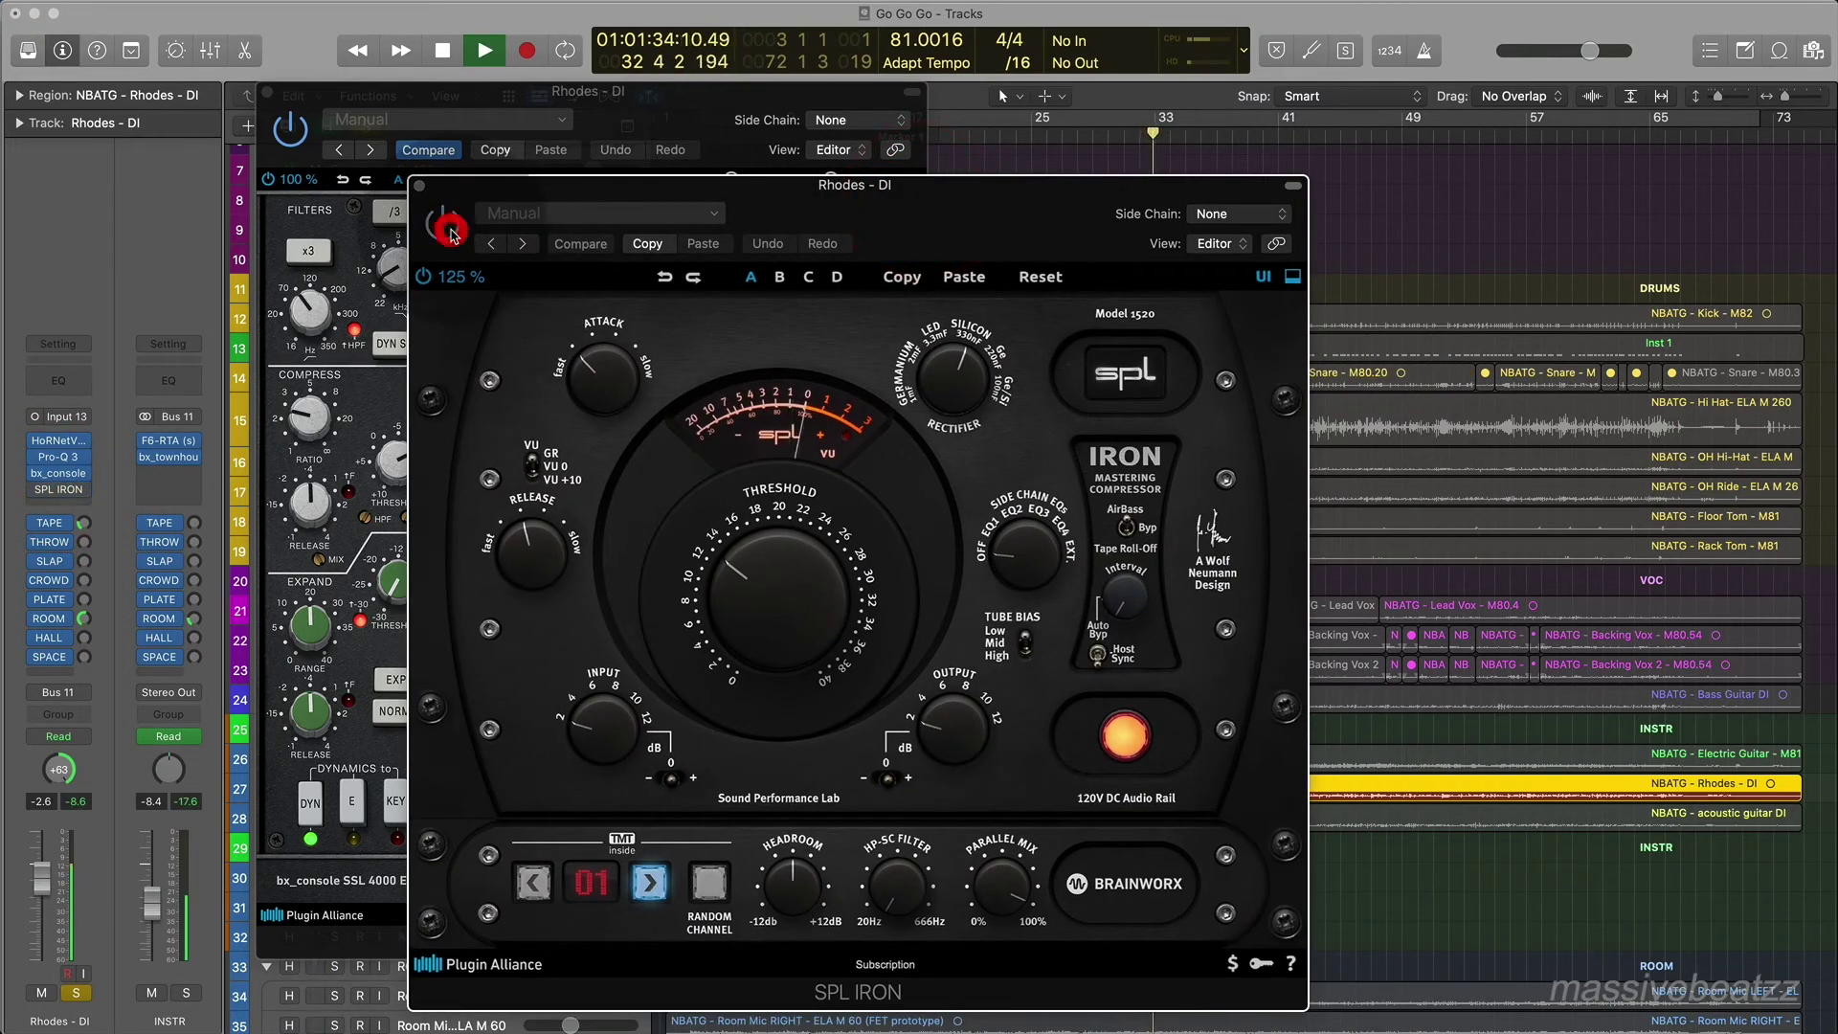
pyautogui.click(451, 233)
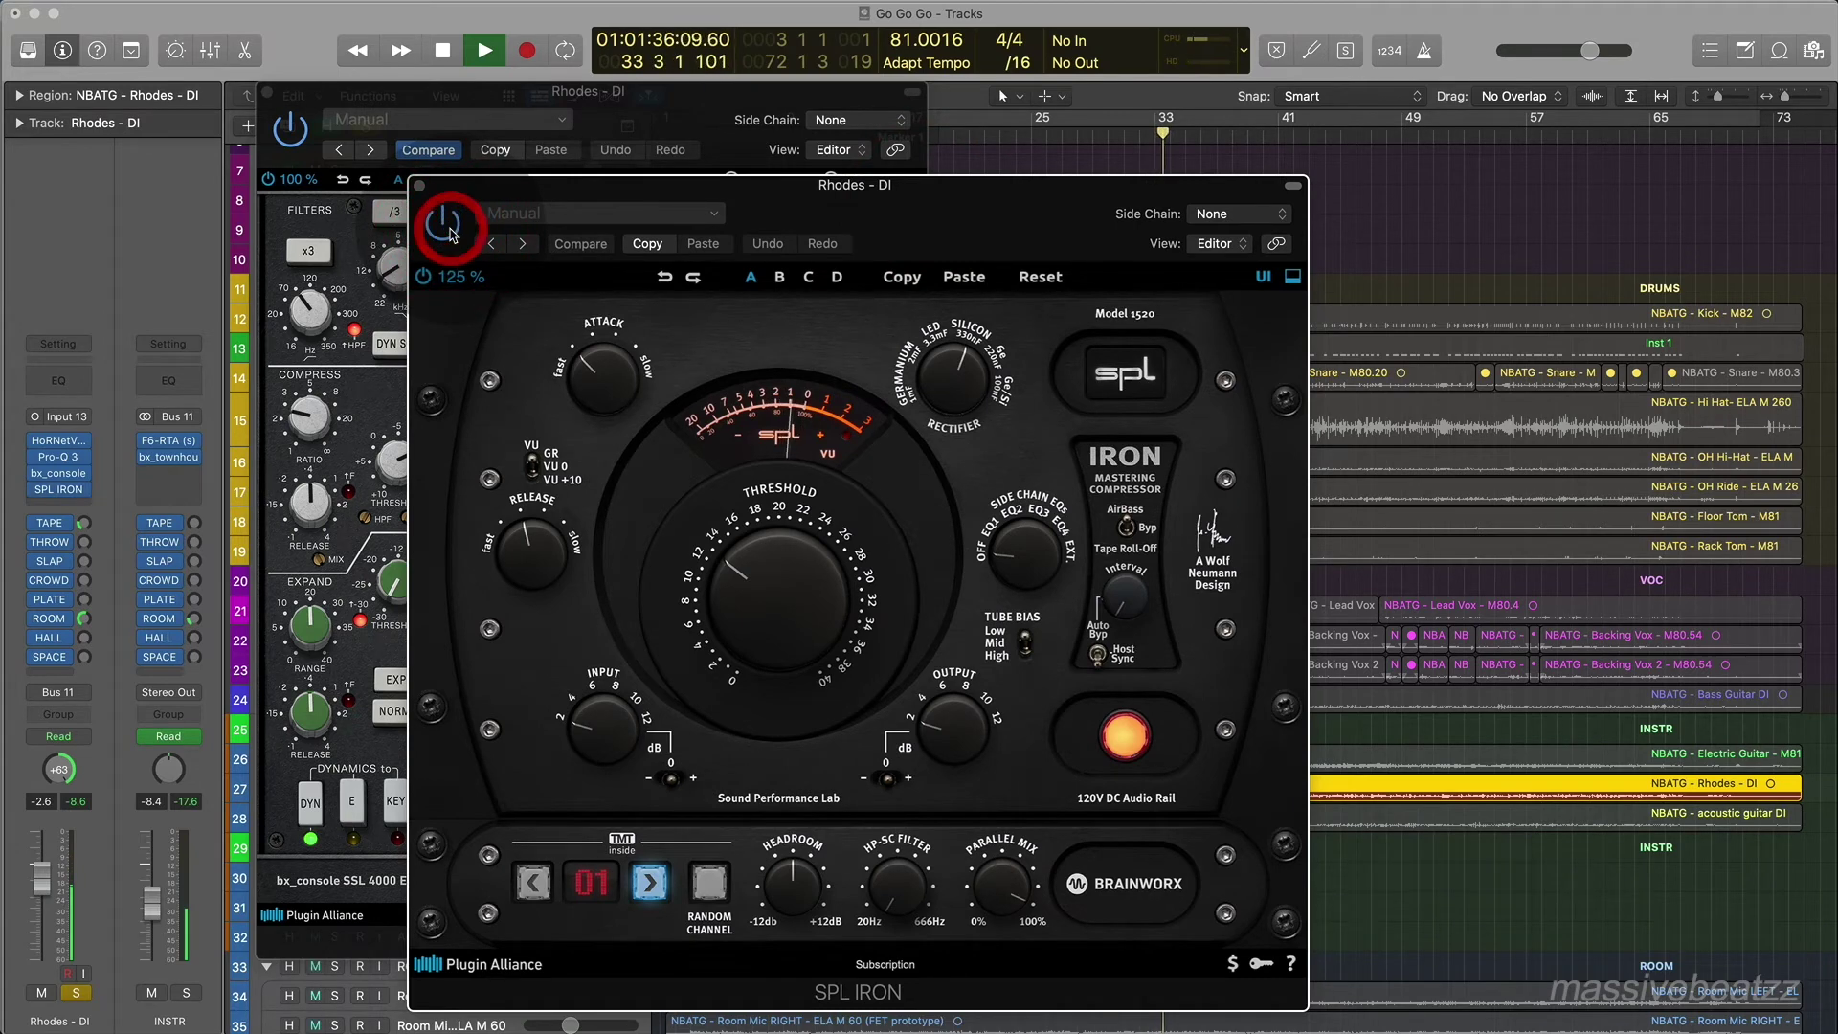
pyautogui.press('space')
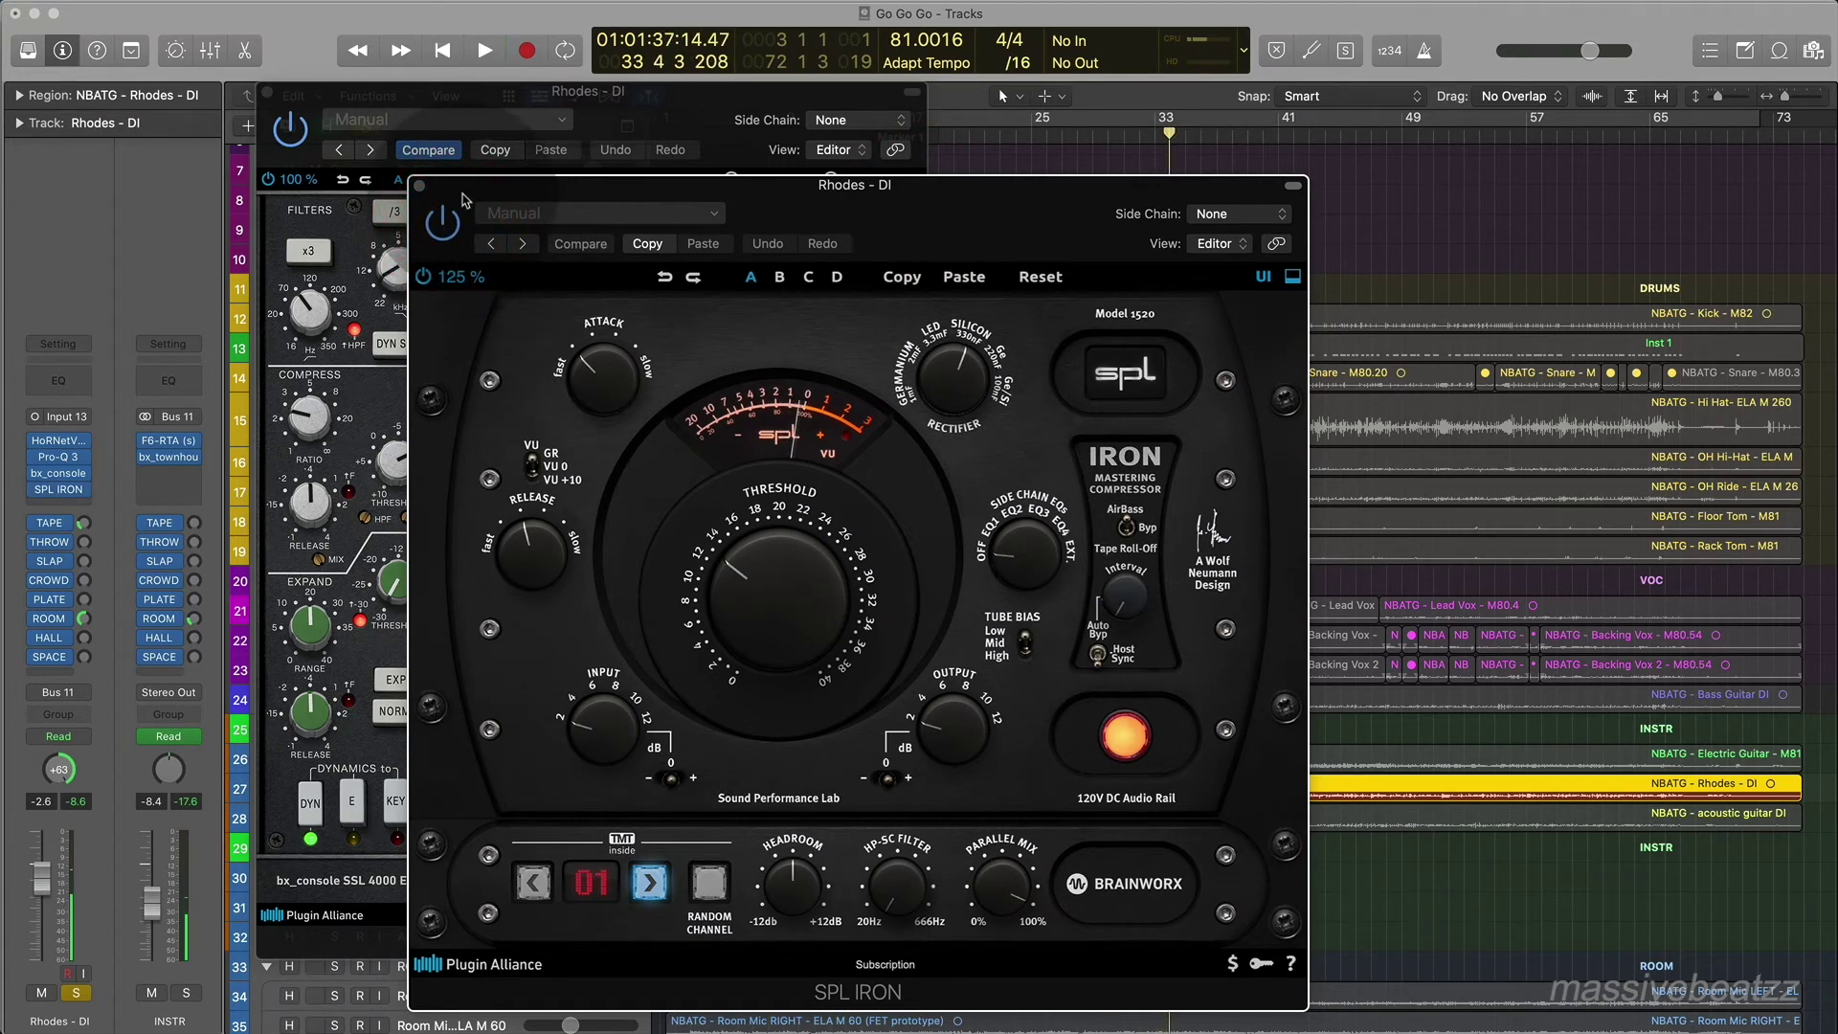
# Close the Rhodes plug-in windows, move the solo to Electric Guitar - M81 and select that track.
pyautogui.click(421, 186)
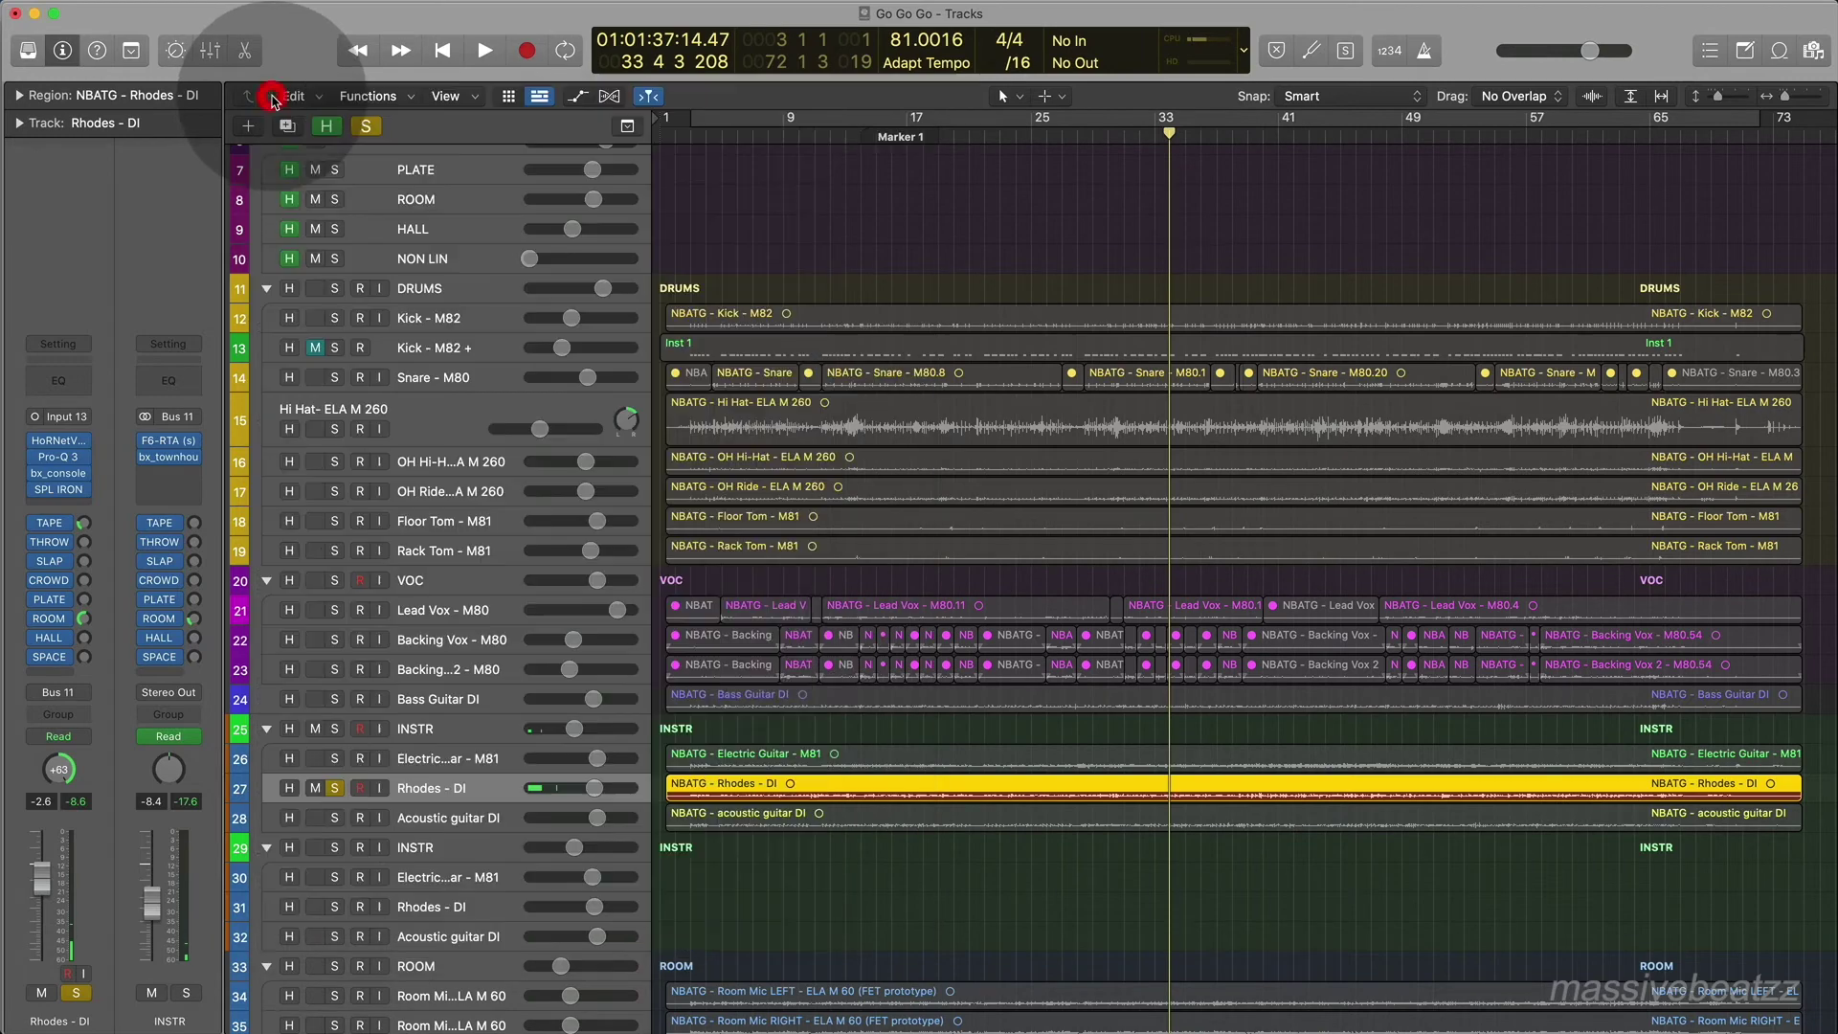
pyautogui.click(268, 92)
pyautogui.click(334, 788)
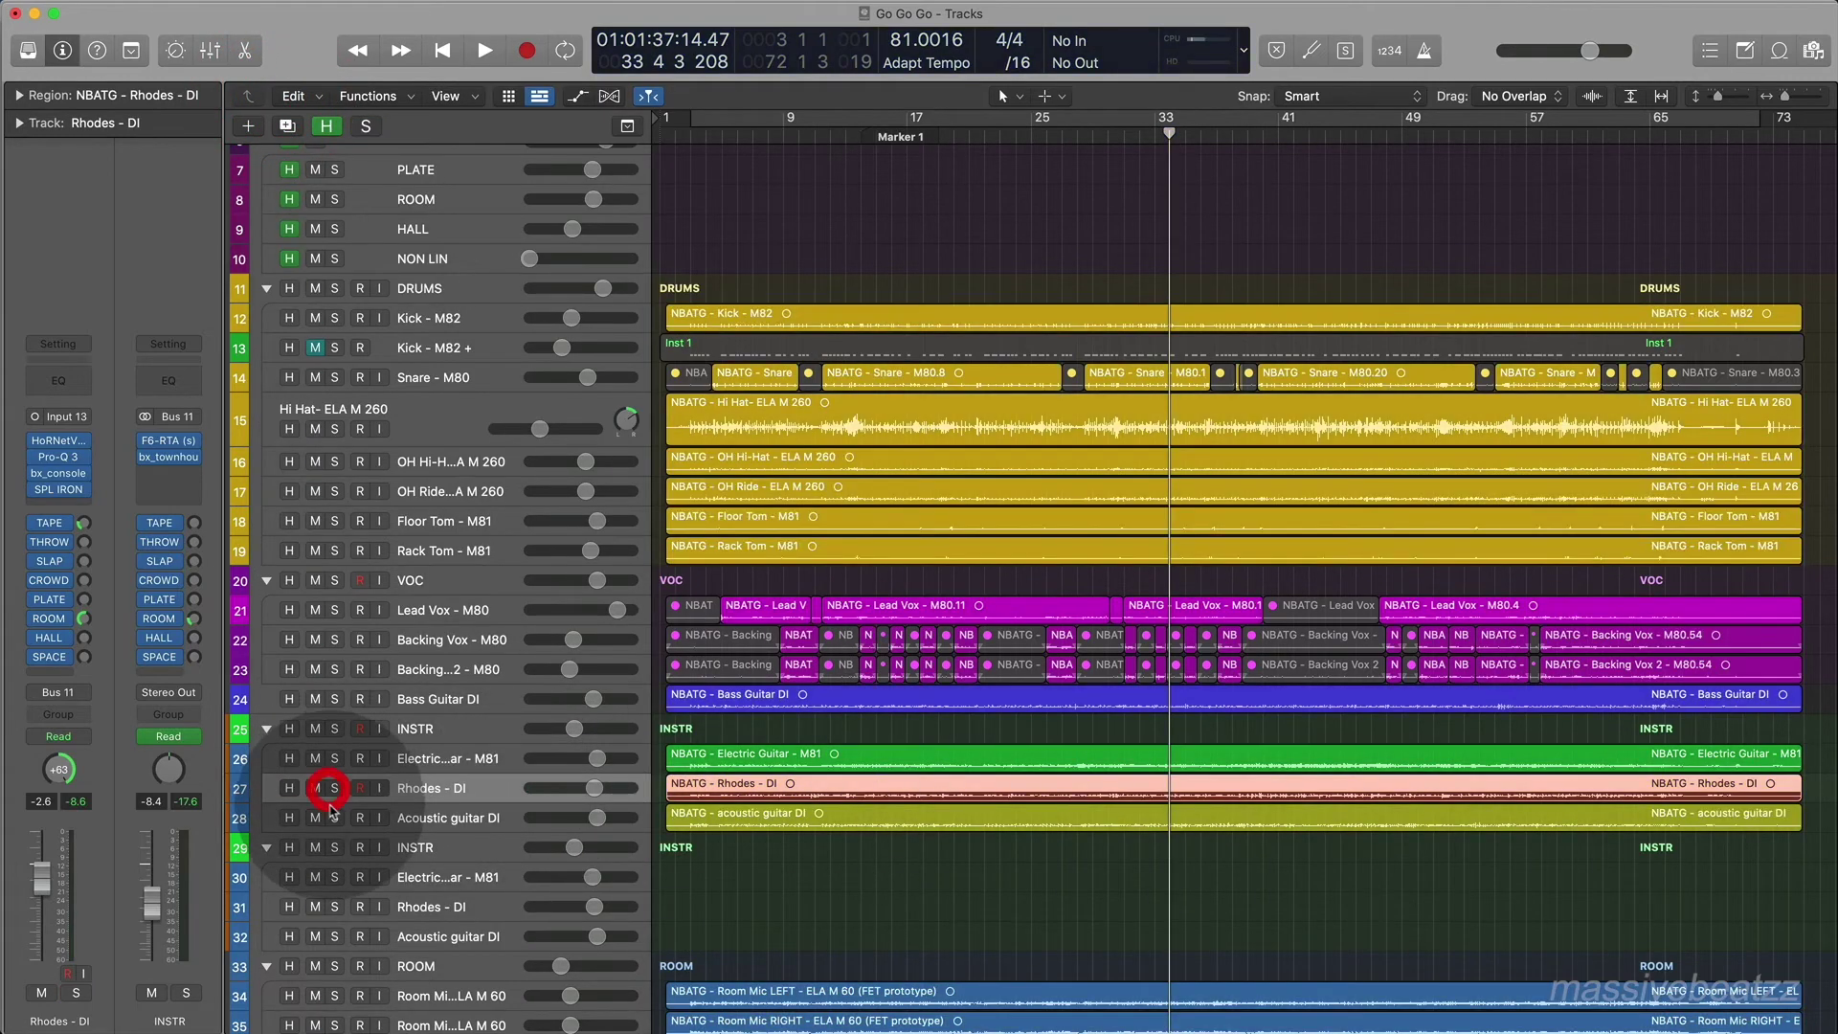
pyautogui.click(334, 758)
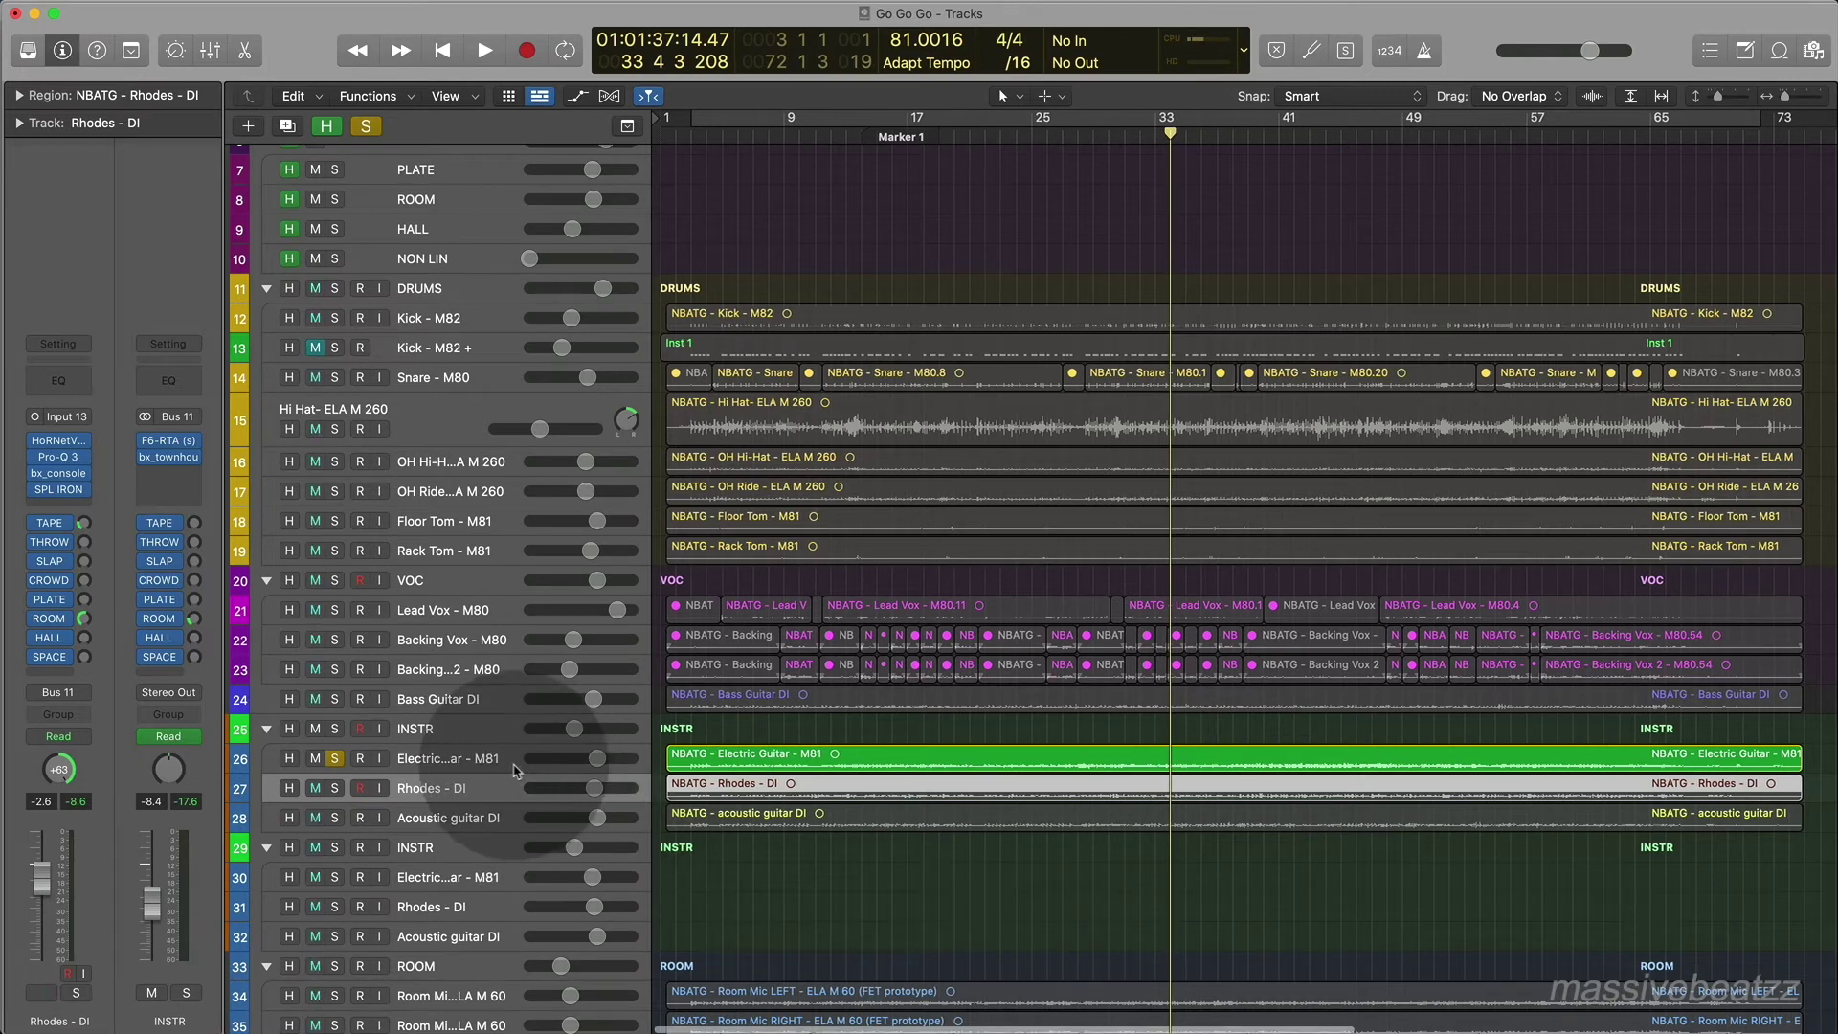
pyautogui.click(479, 758)
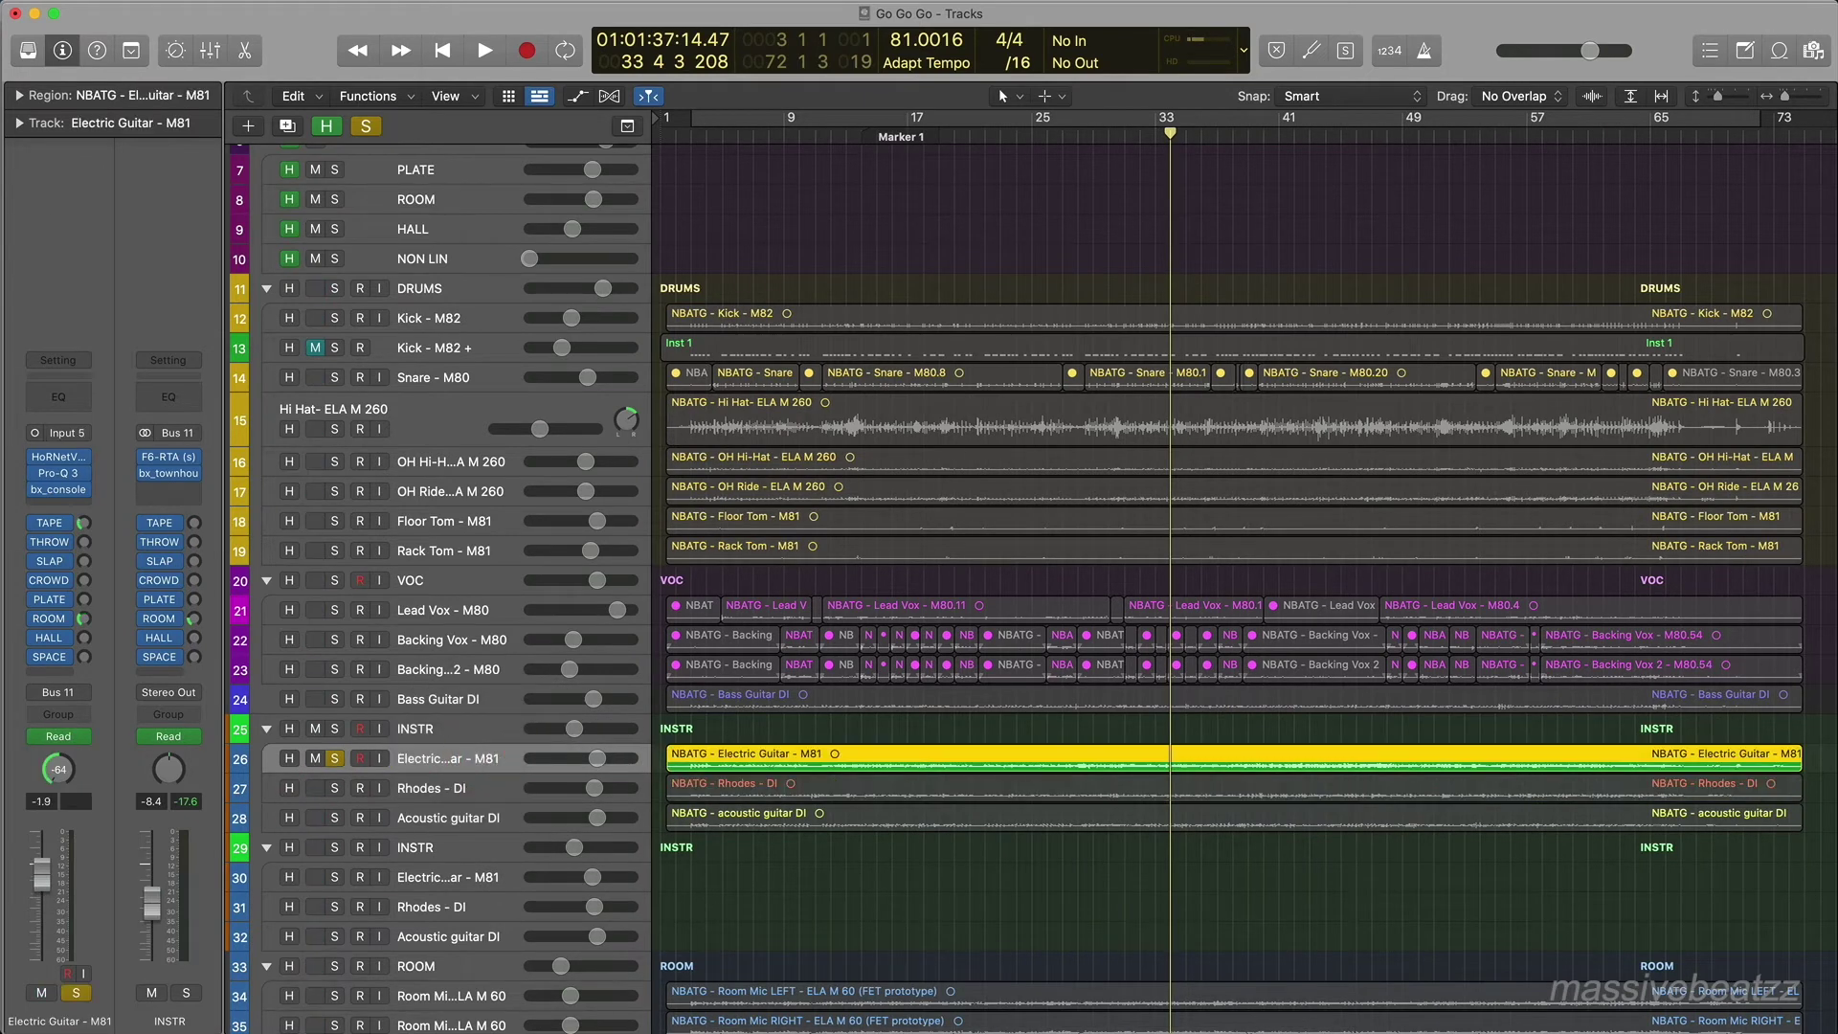
# Open the electric guitar's Pro-Q 3, examine its EQ curve and close it.
pyautogui.click(61, 476)
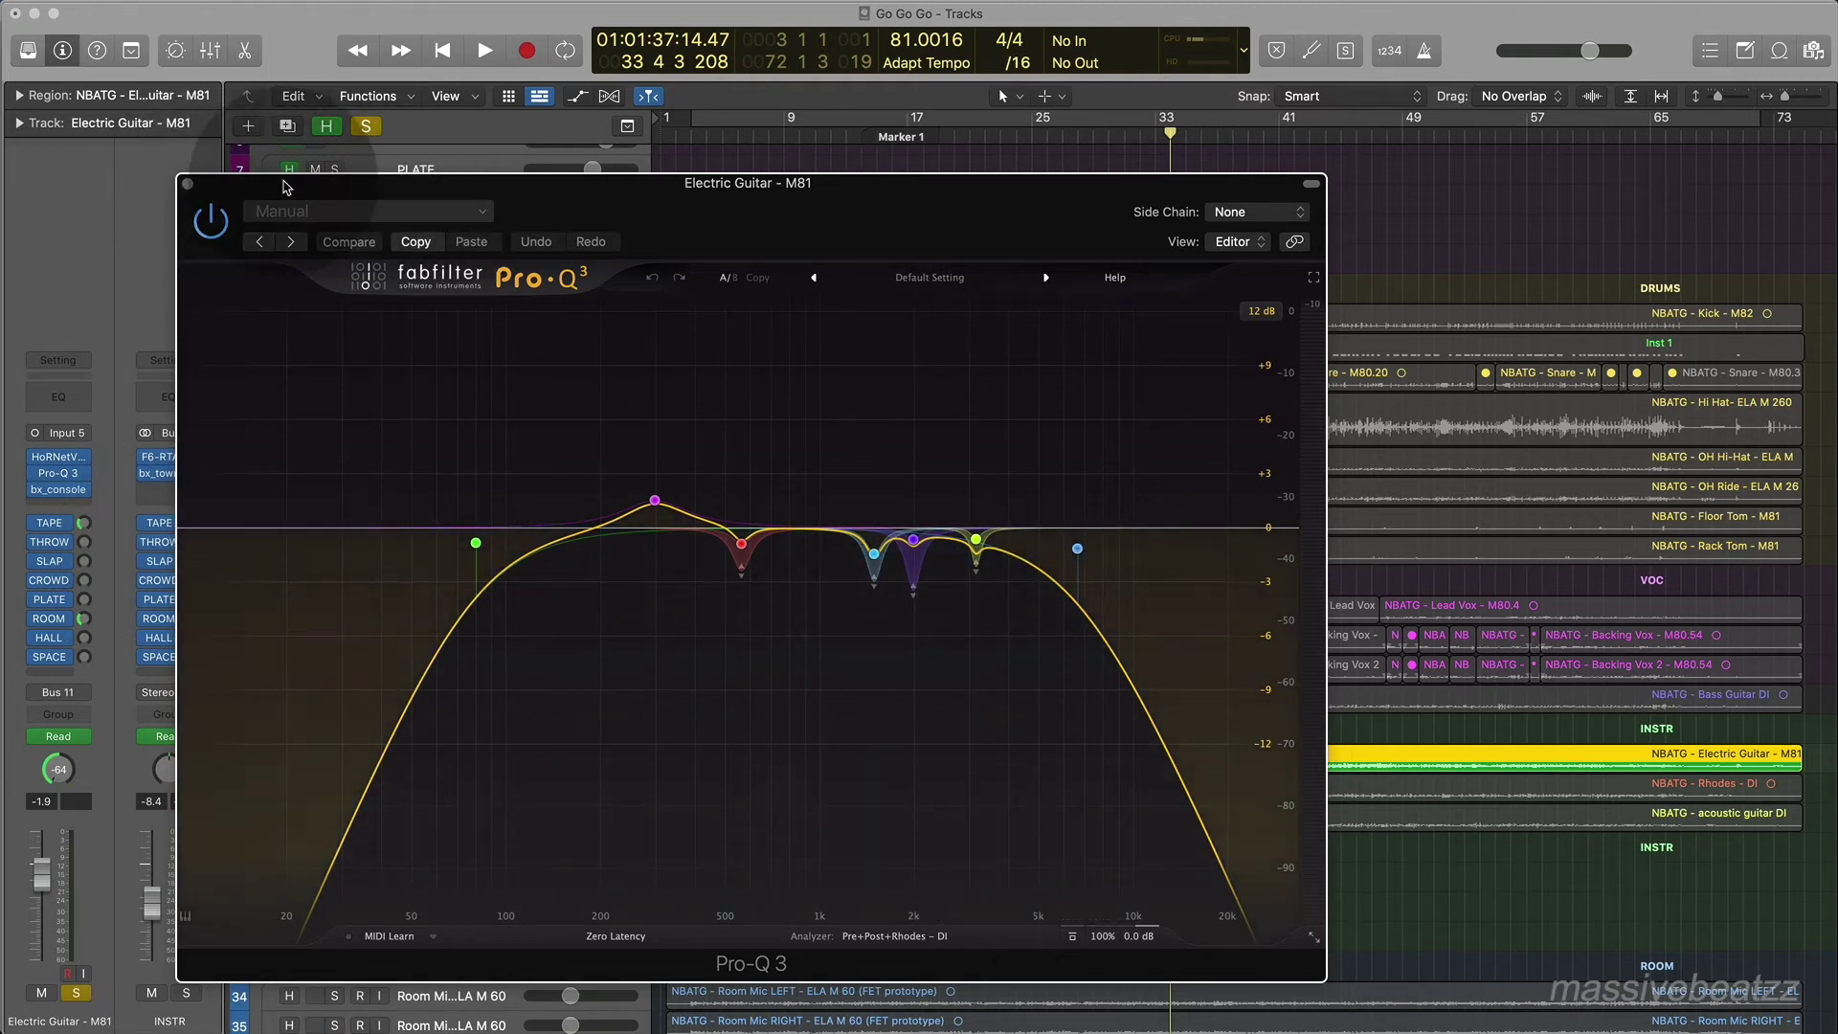
pyautogui.moveTo(219, 192); pyautogui.dragTo(457, 198)
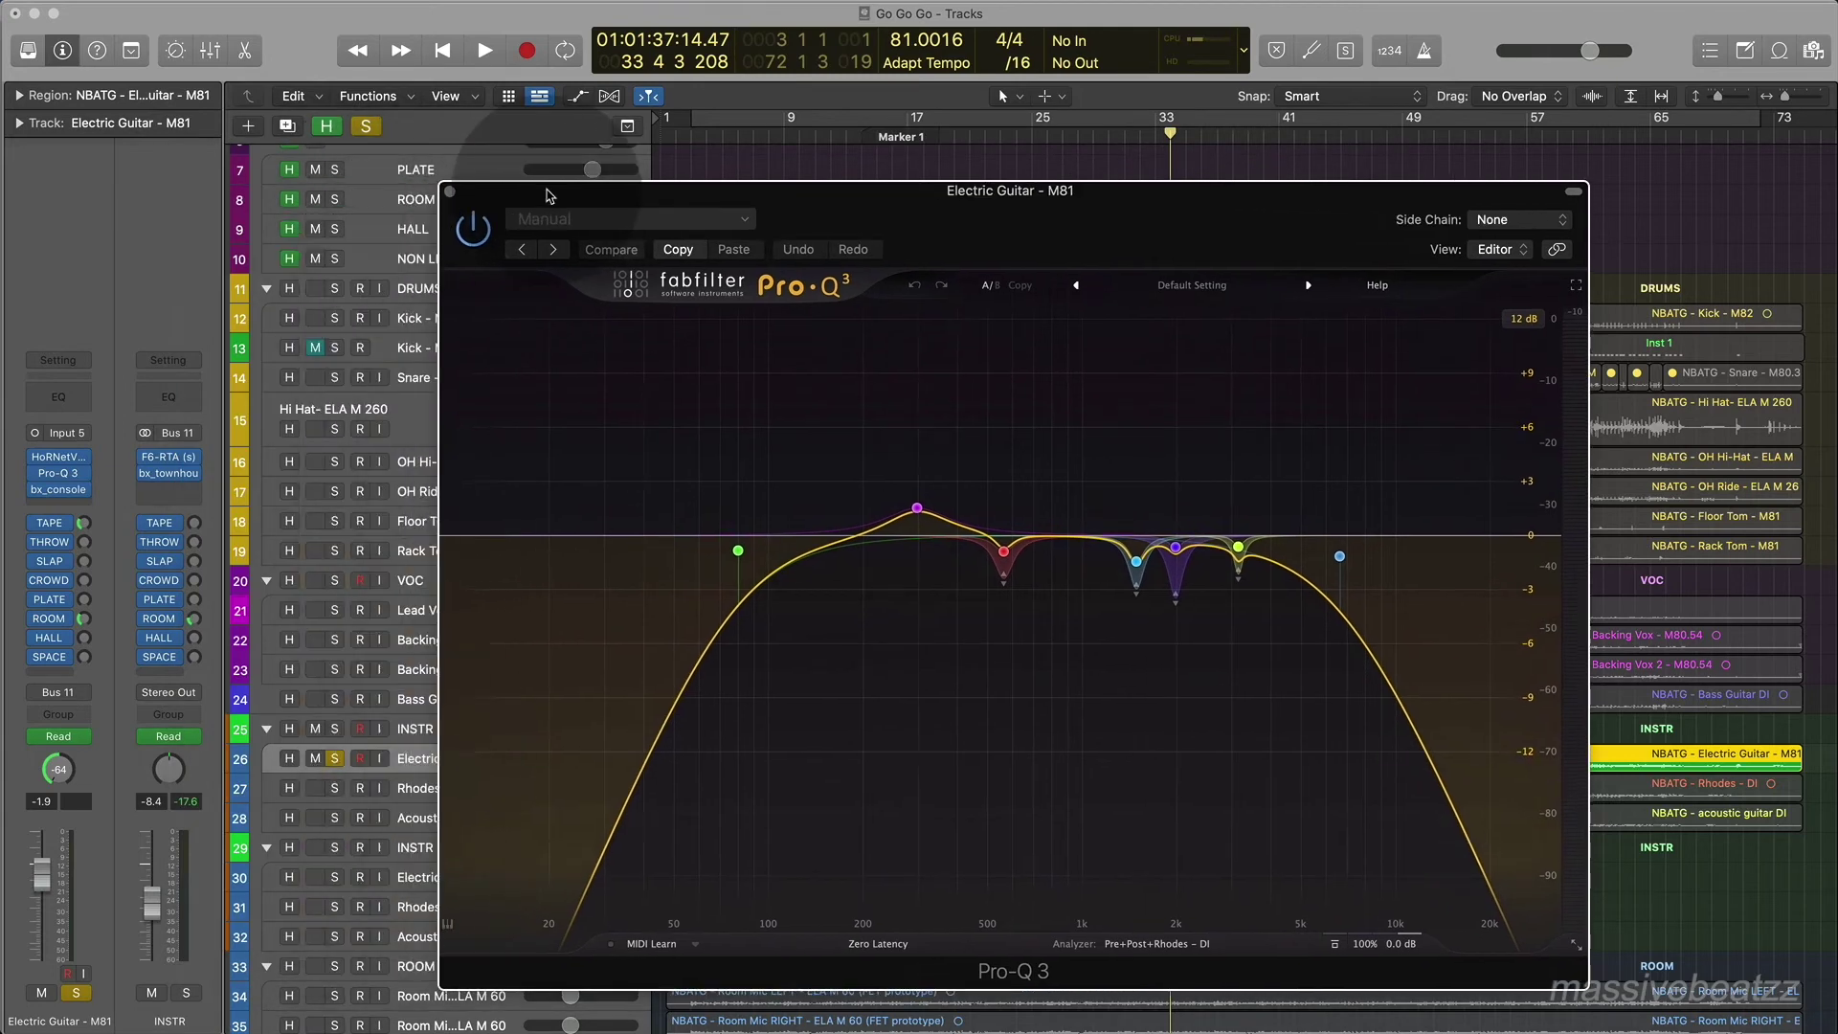
pyautogui.click(451, 194)
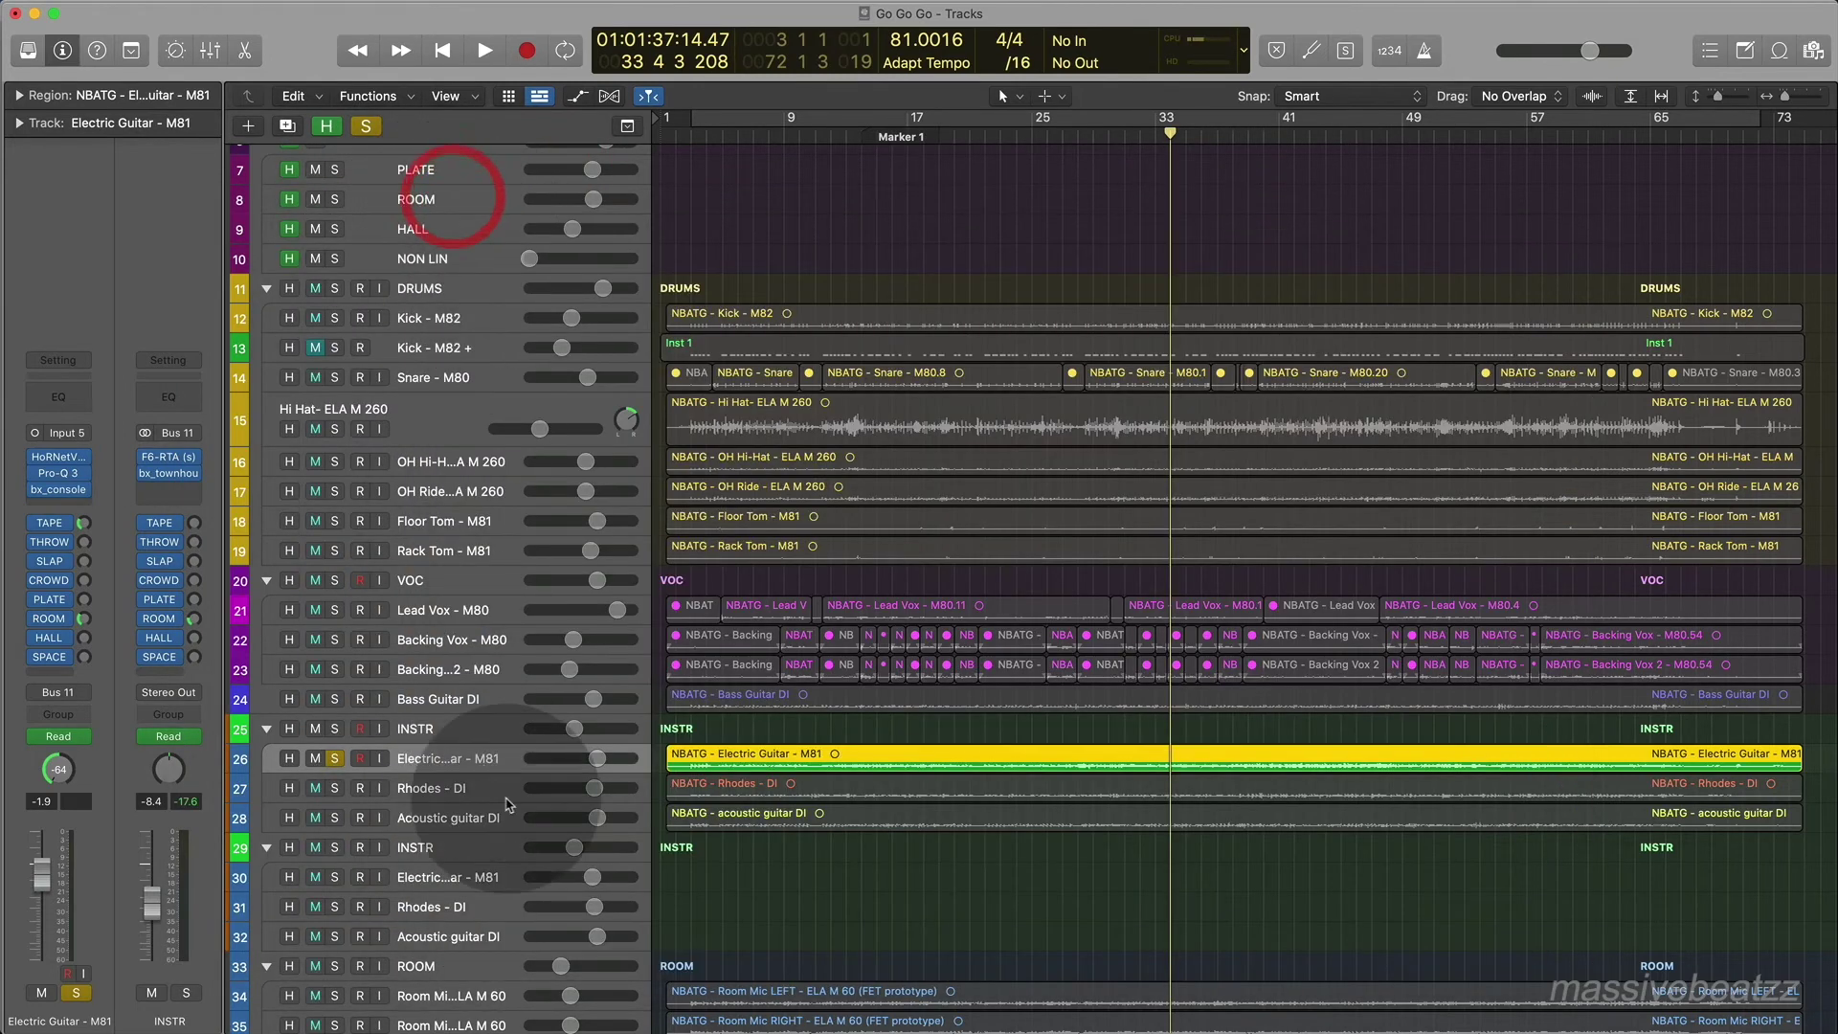
# Add Rhodes - DI and Acoustic guitar DI to the solo, start playback, and open the electric guitar's bx_console and Pro-Q 3.
pyautogui.click(334, 788)
pyautogui.click(336, 818)
pyautogui.press('space')
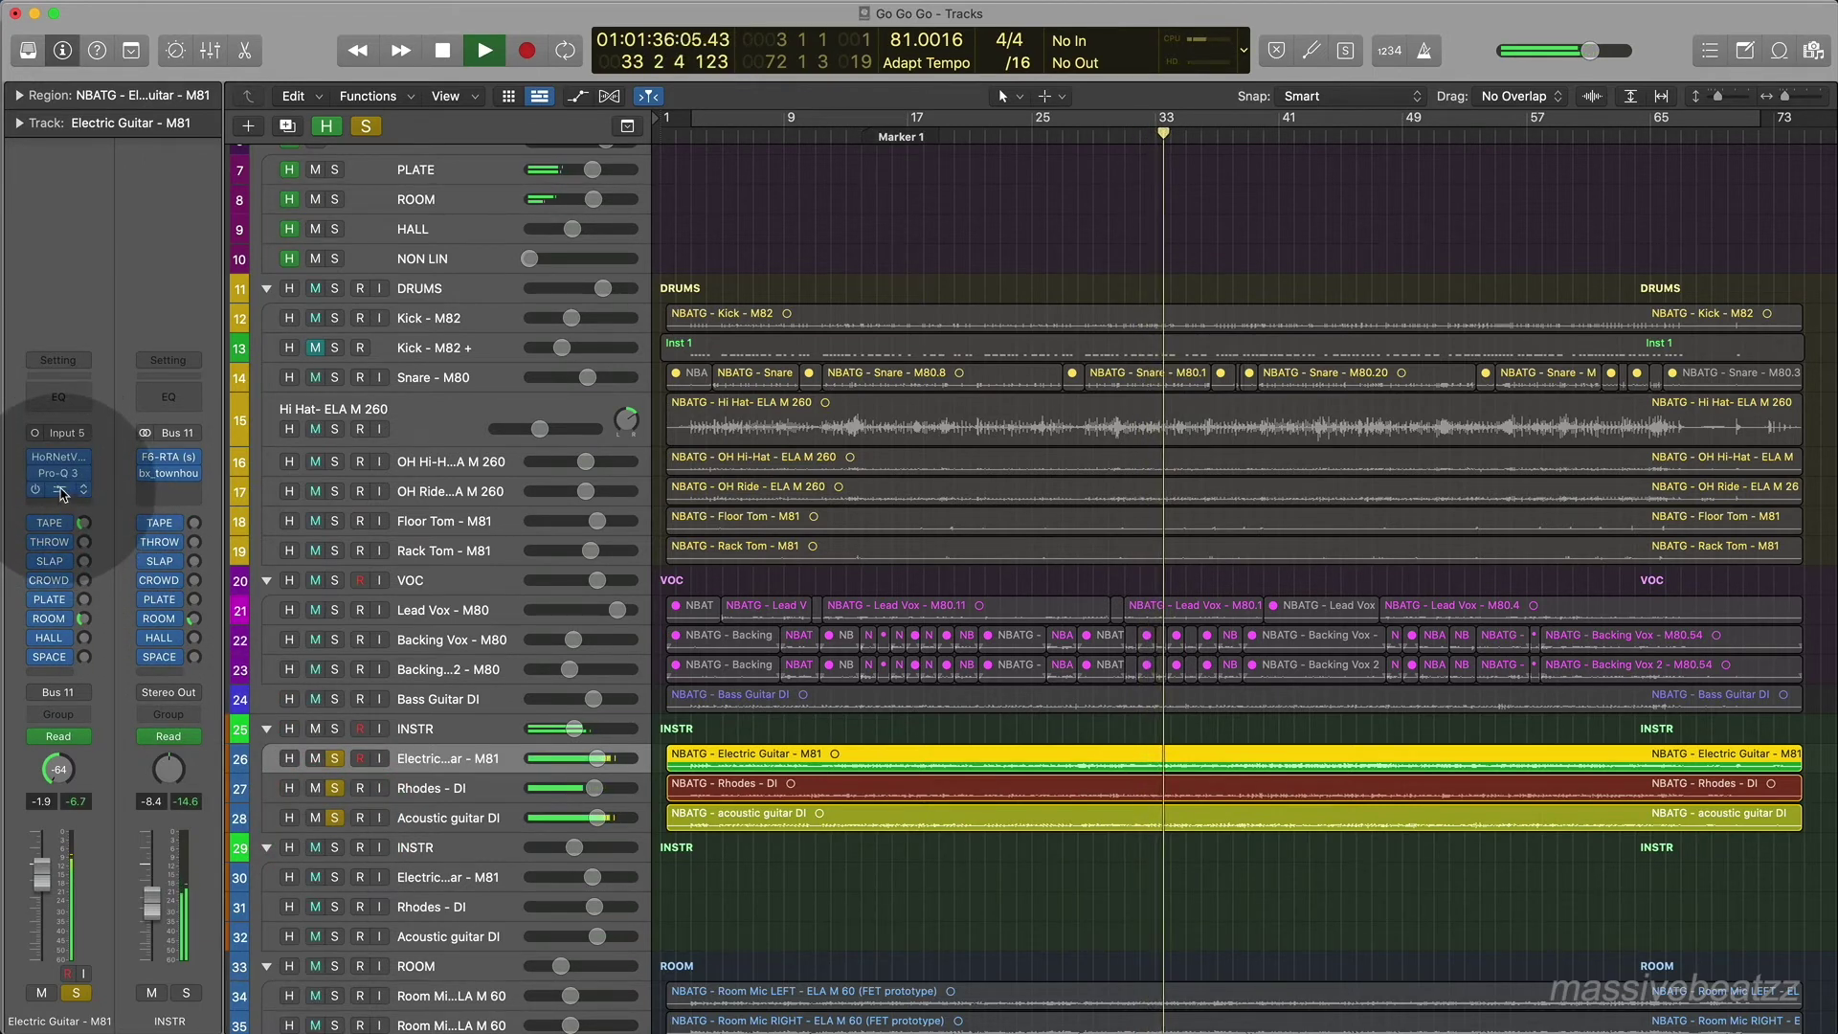
pyautogui.click(60, 492)
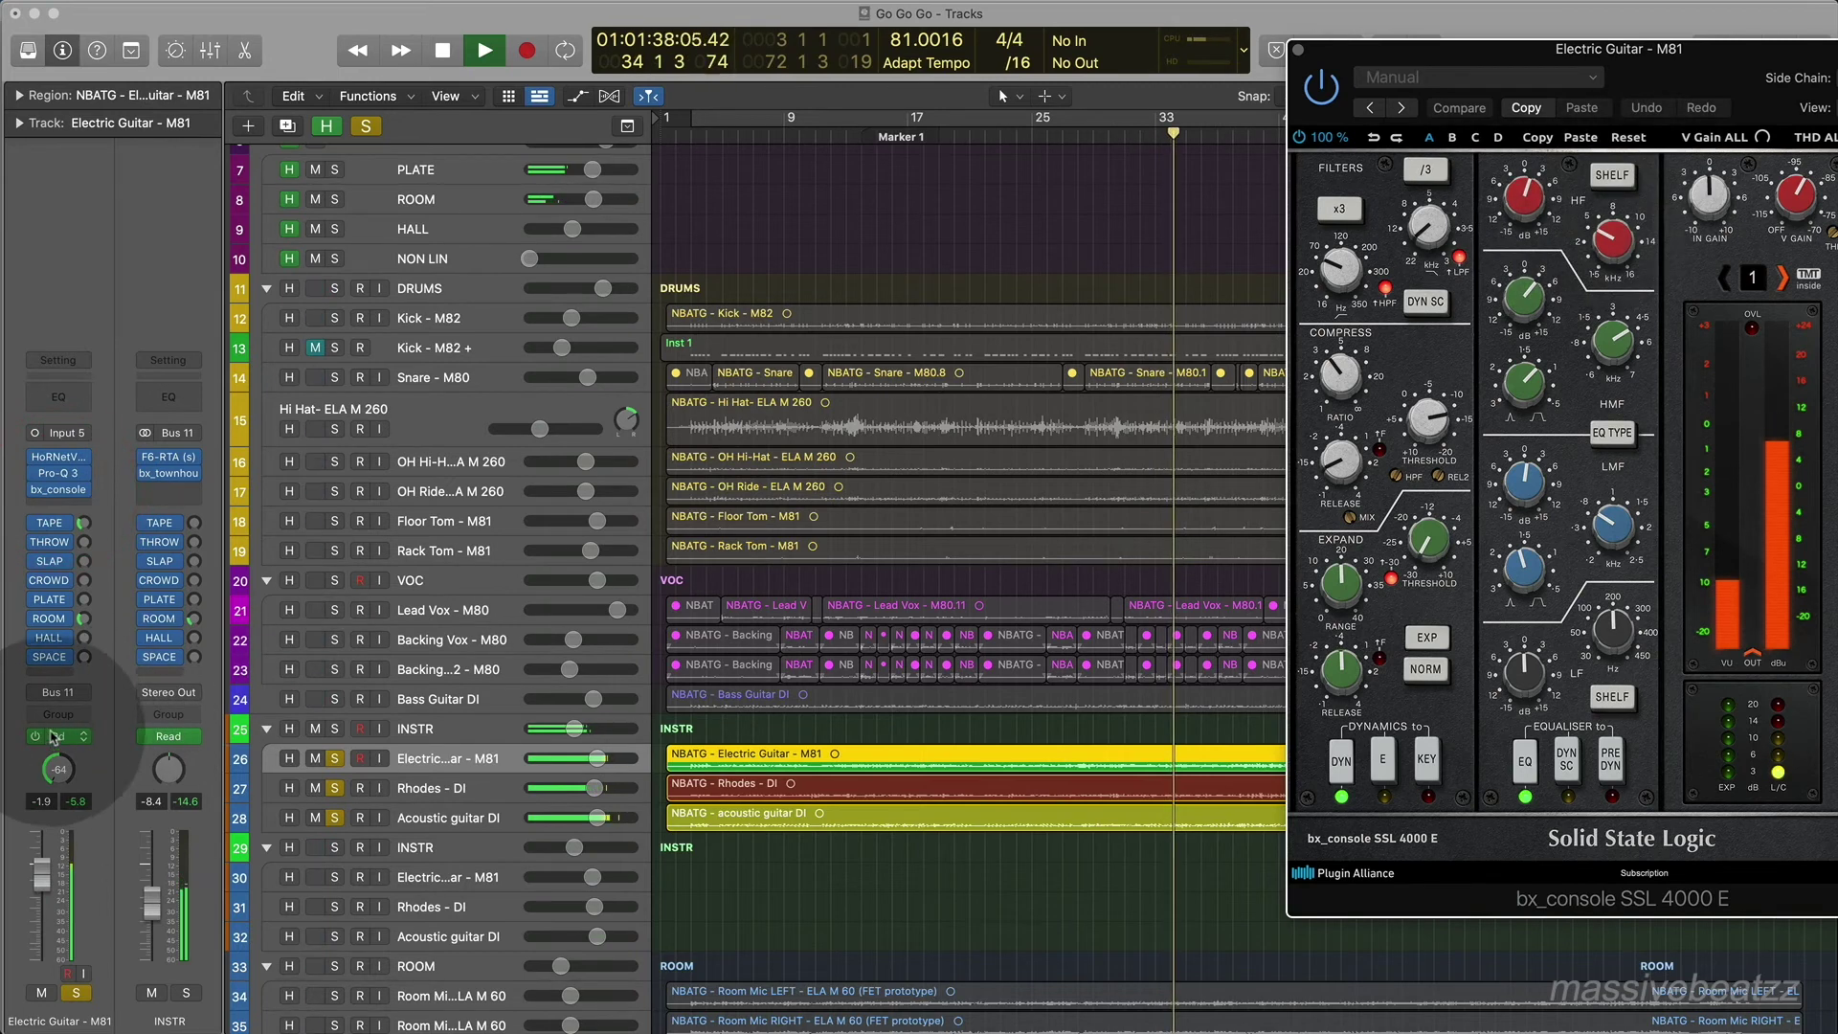
pyautogui.click(58, 473)
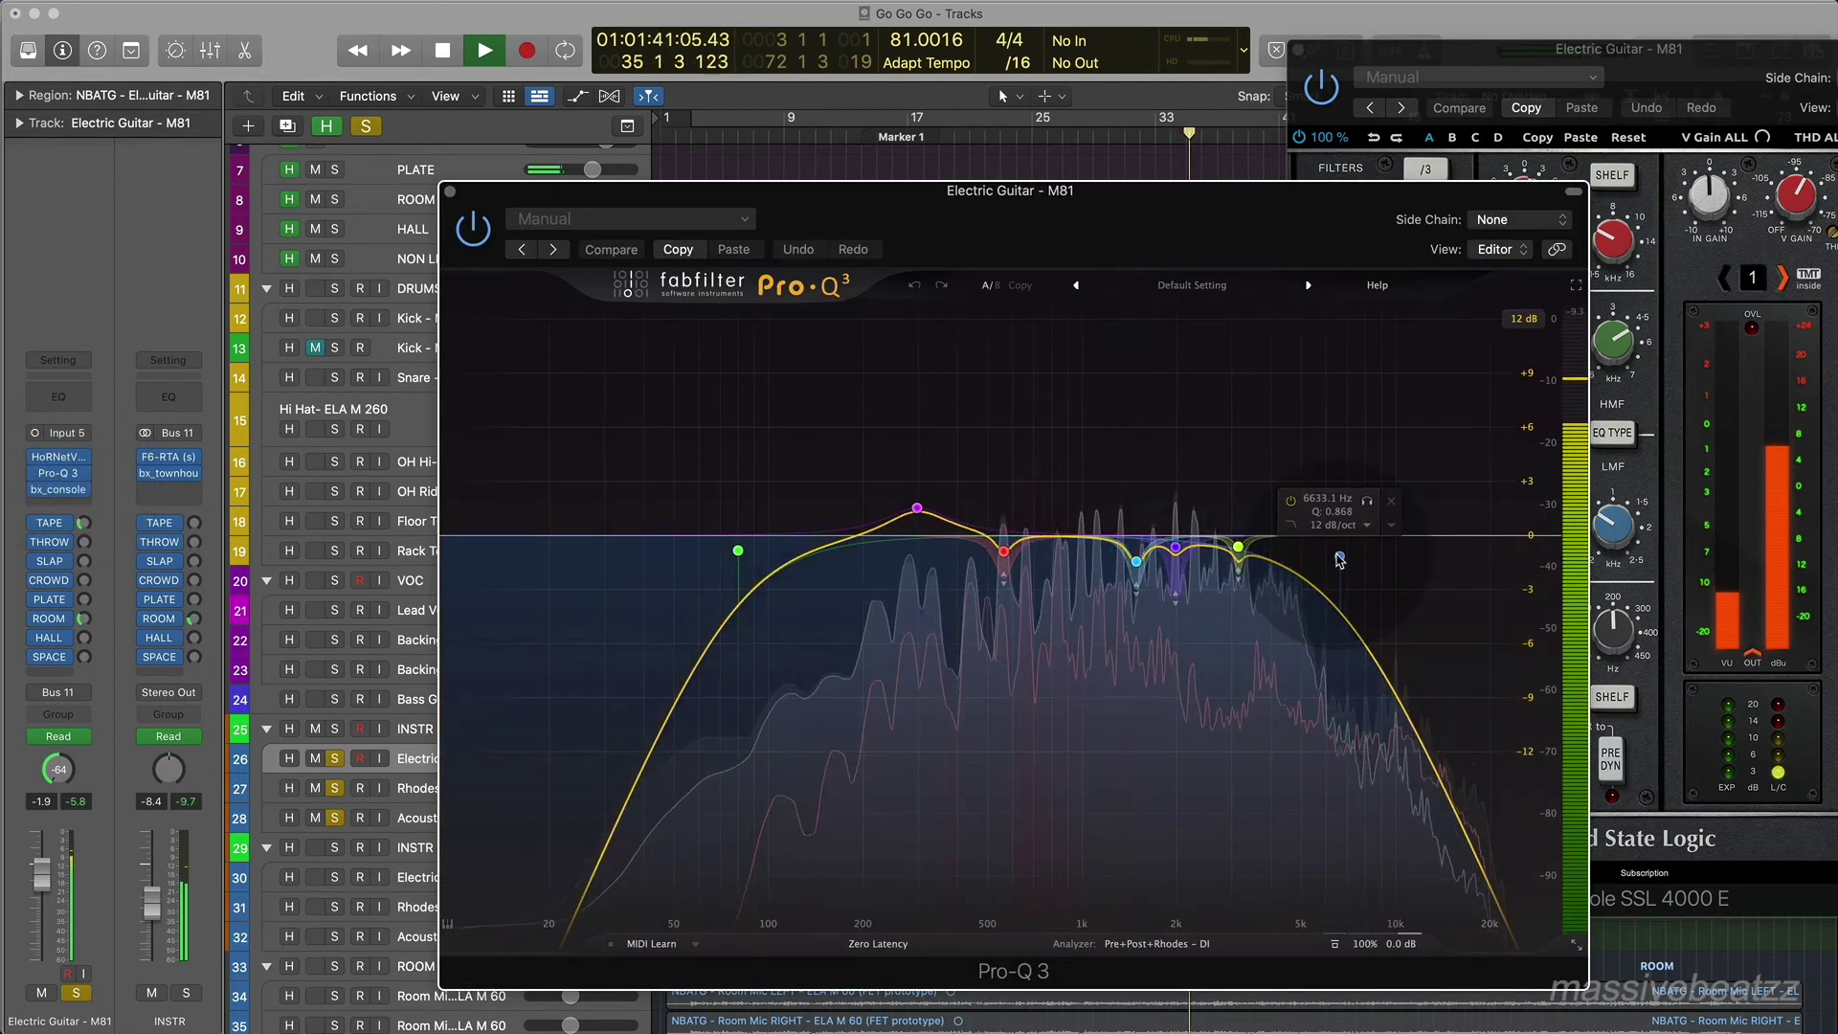
# Compare the electric guitar with its Pro-Q 3 high-cut band off and on, and raise the band's frequency to 8620.8 Hz.
pyautogui.click(1290, 501)
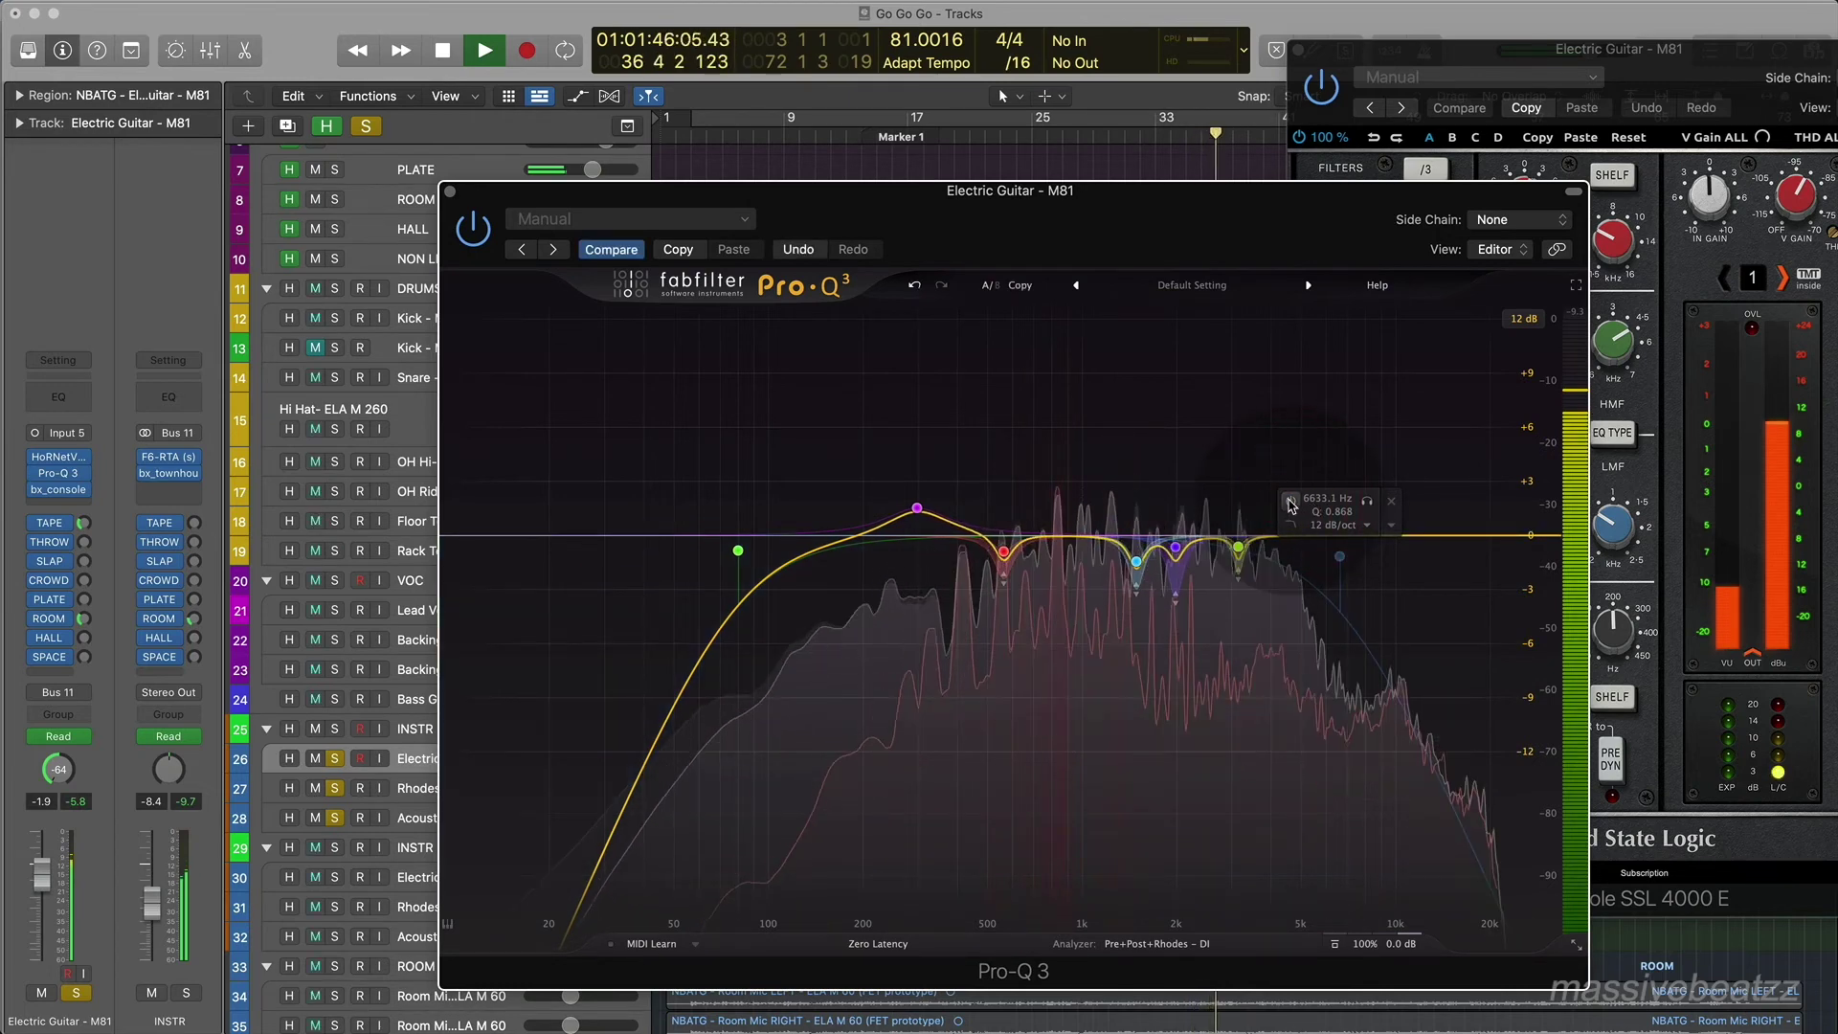
pyautogui.click(1288, 501)
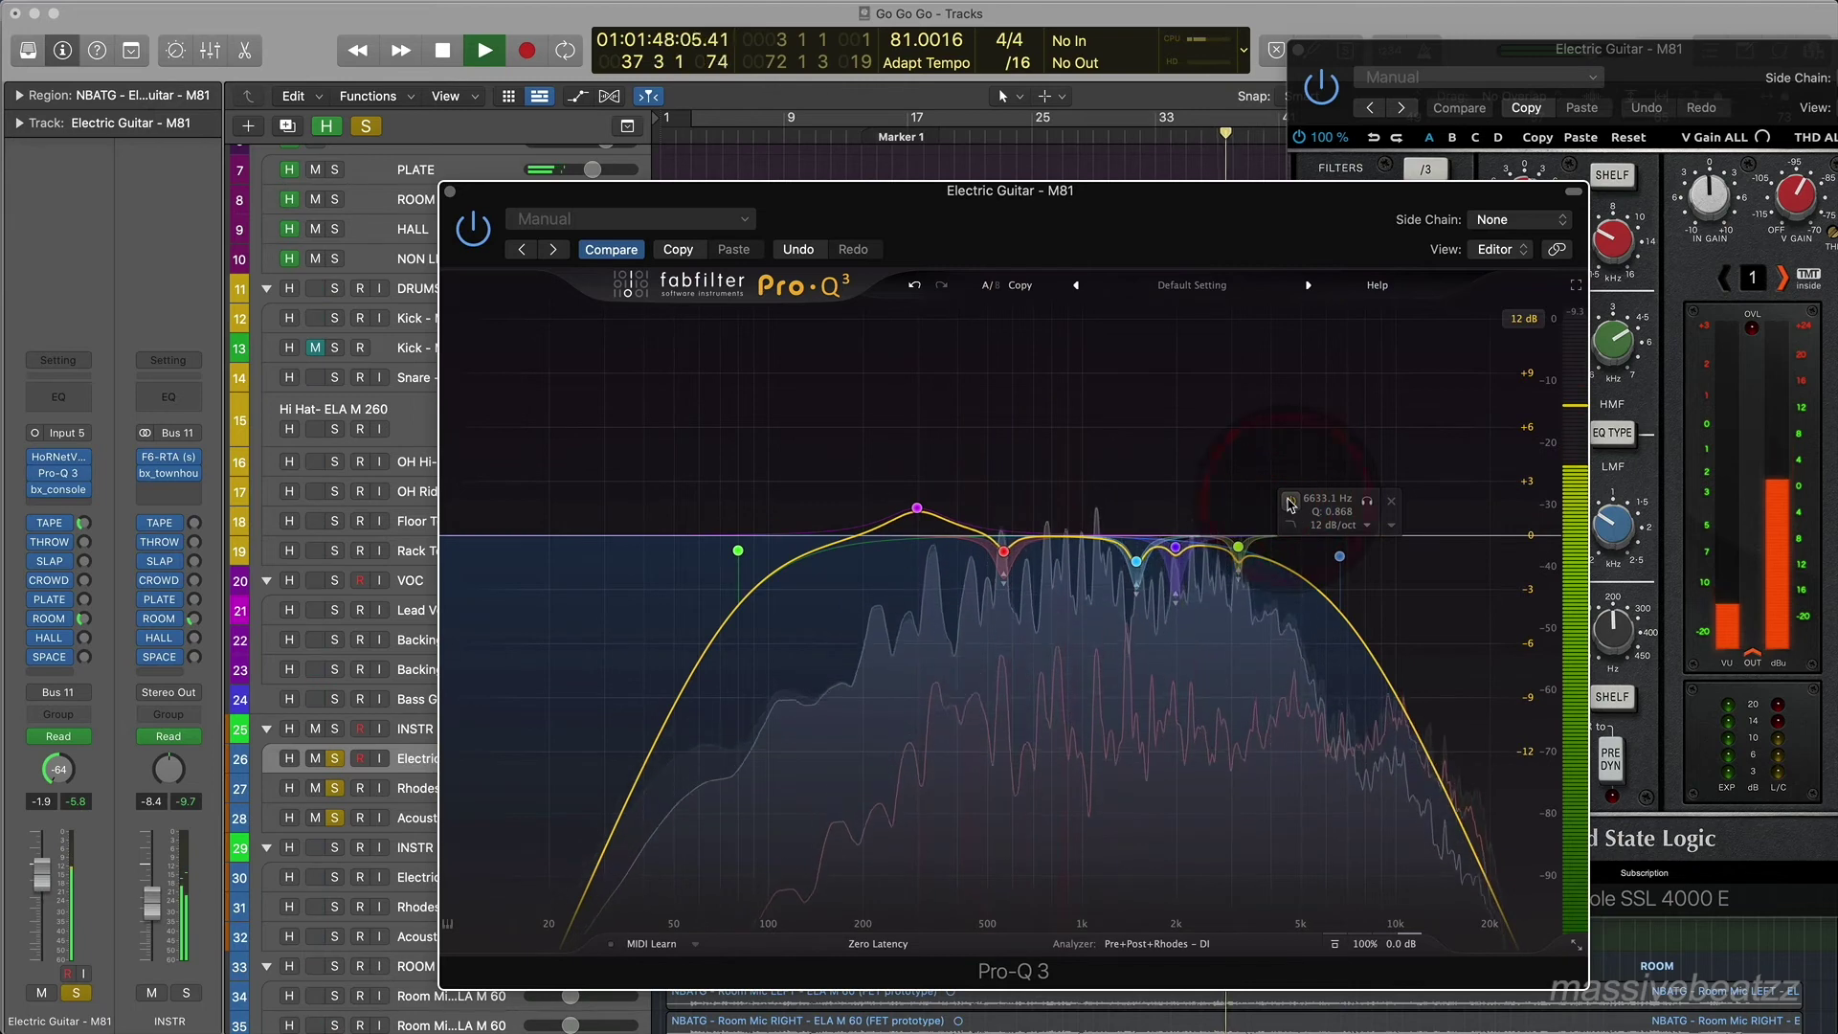
pyautogui.click(1289, 500)
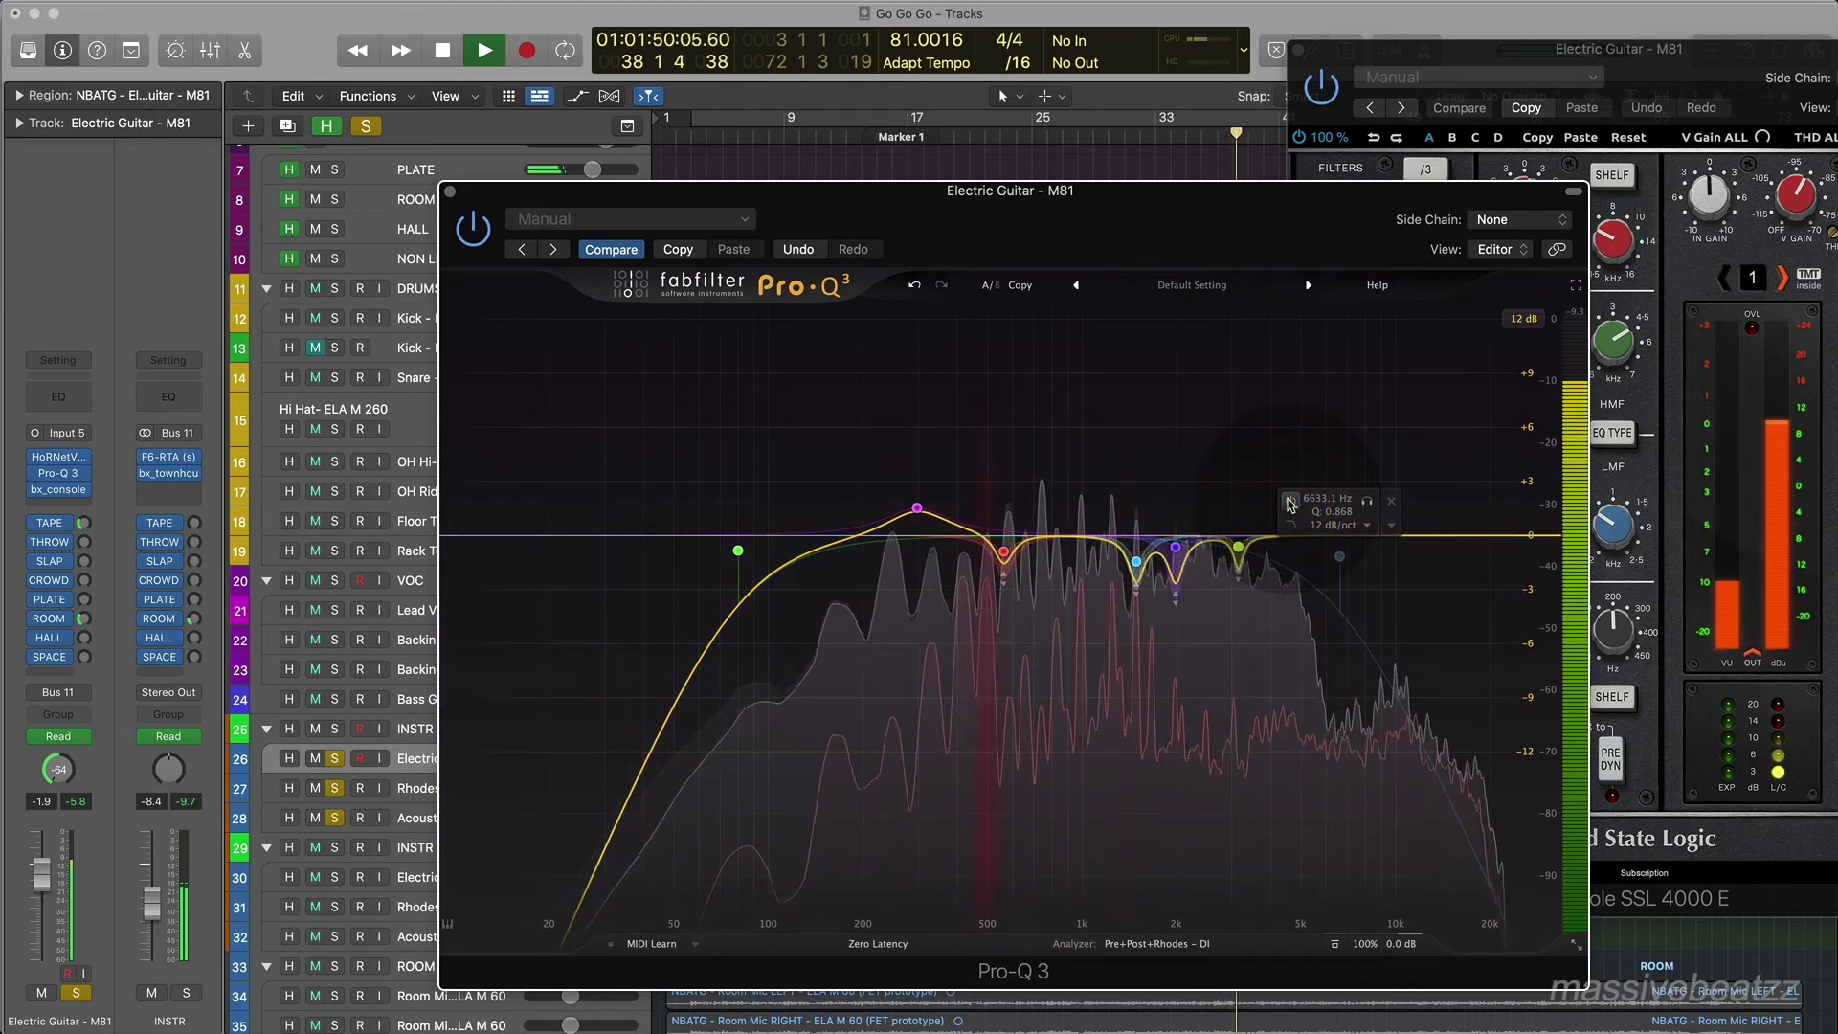
pyautogui.click(1289, 500)
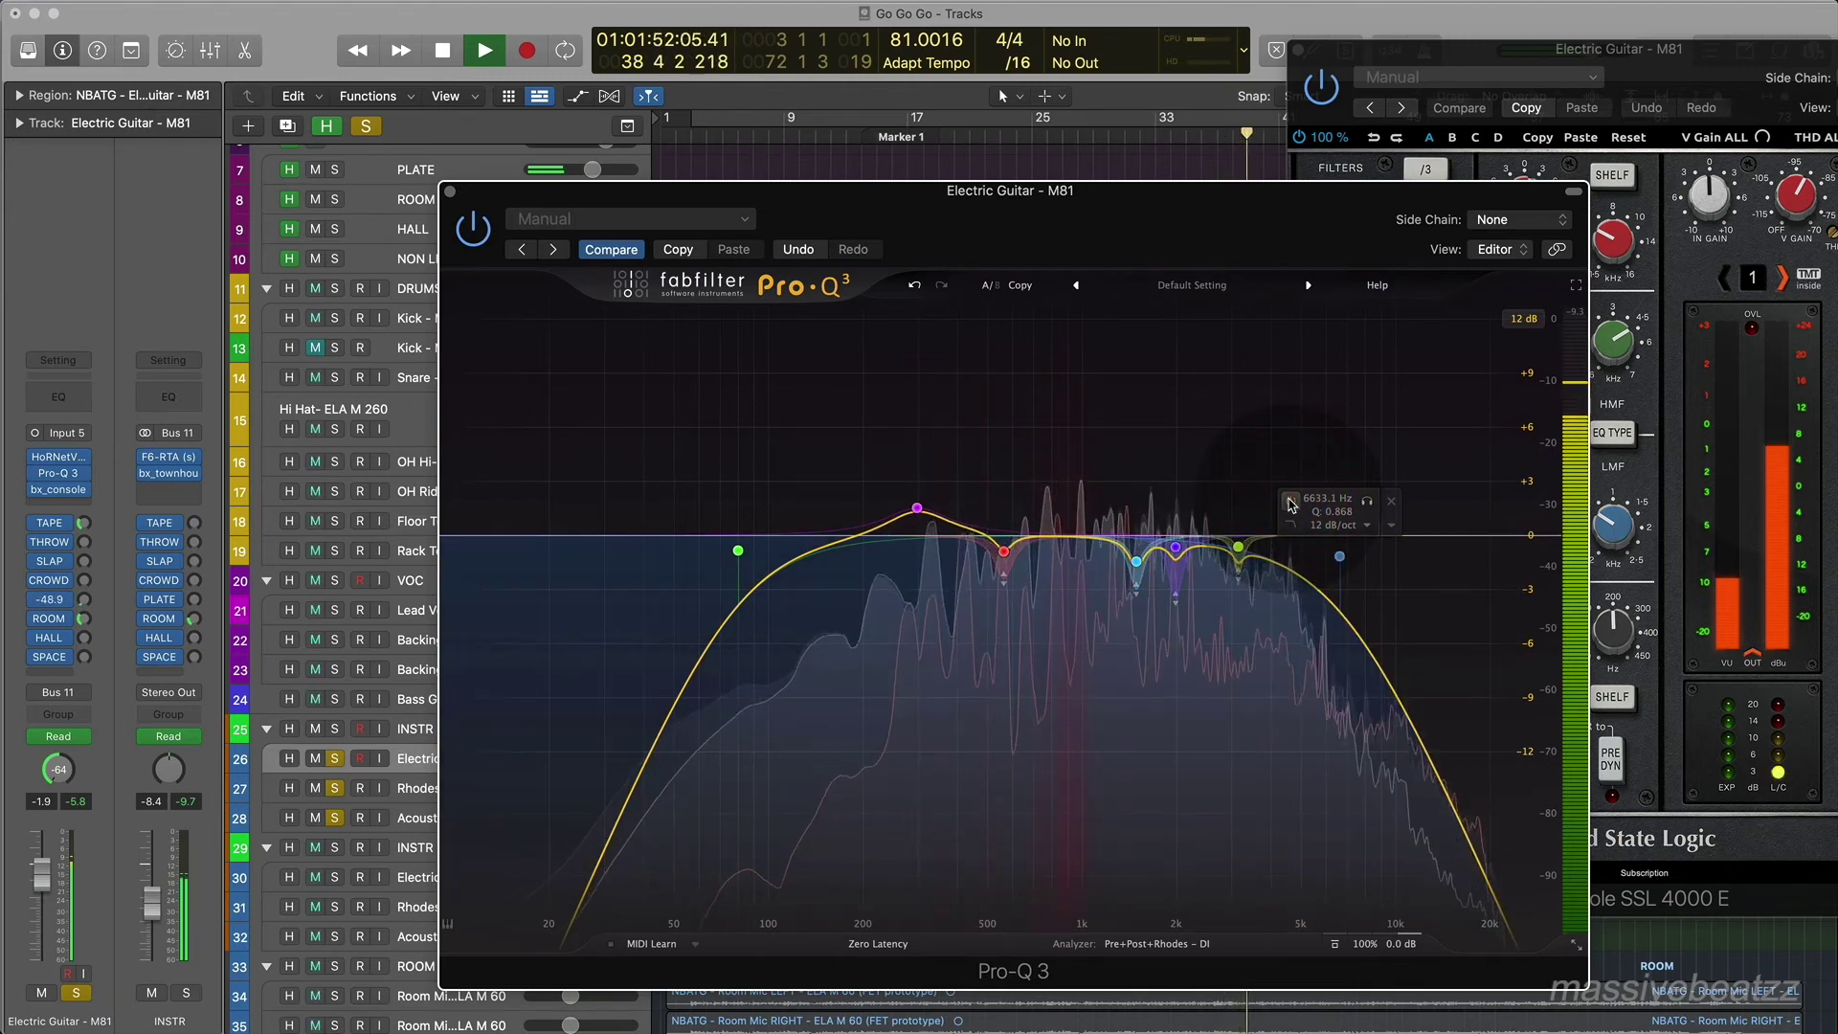
pyautogui.click(1289, 501)
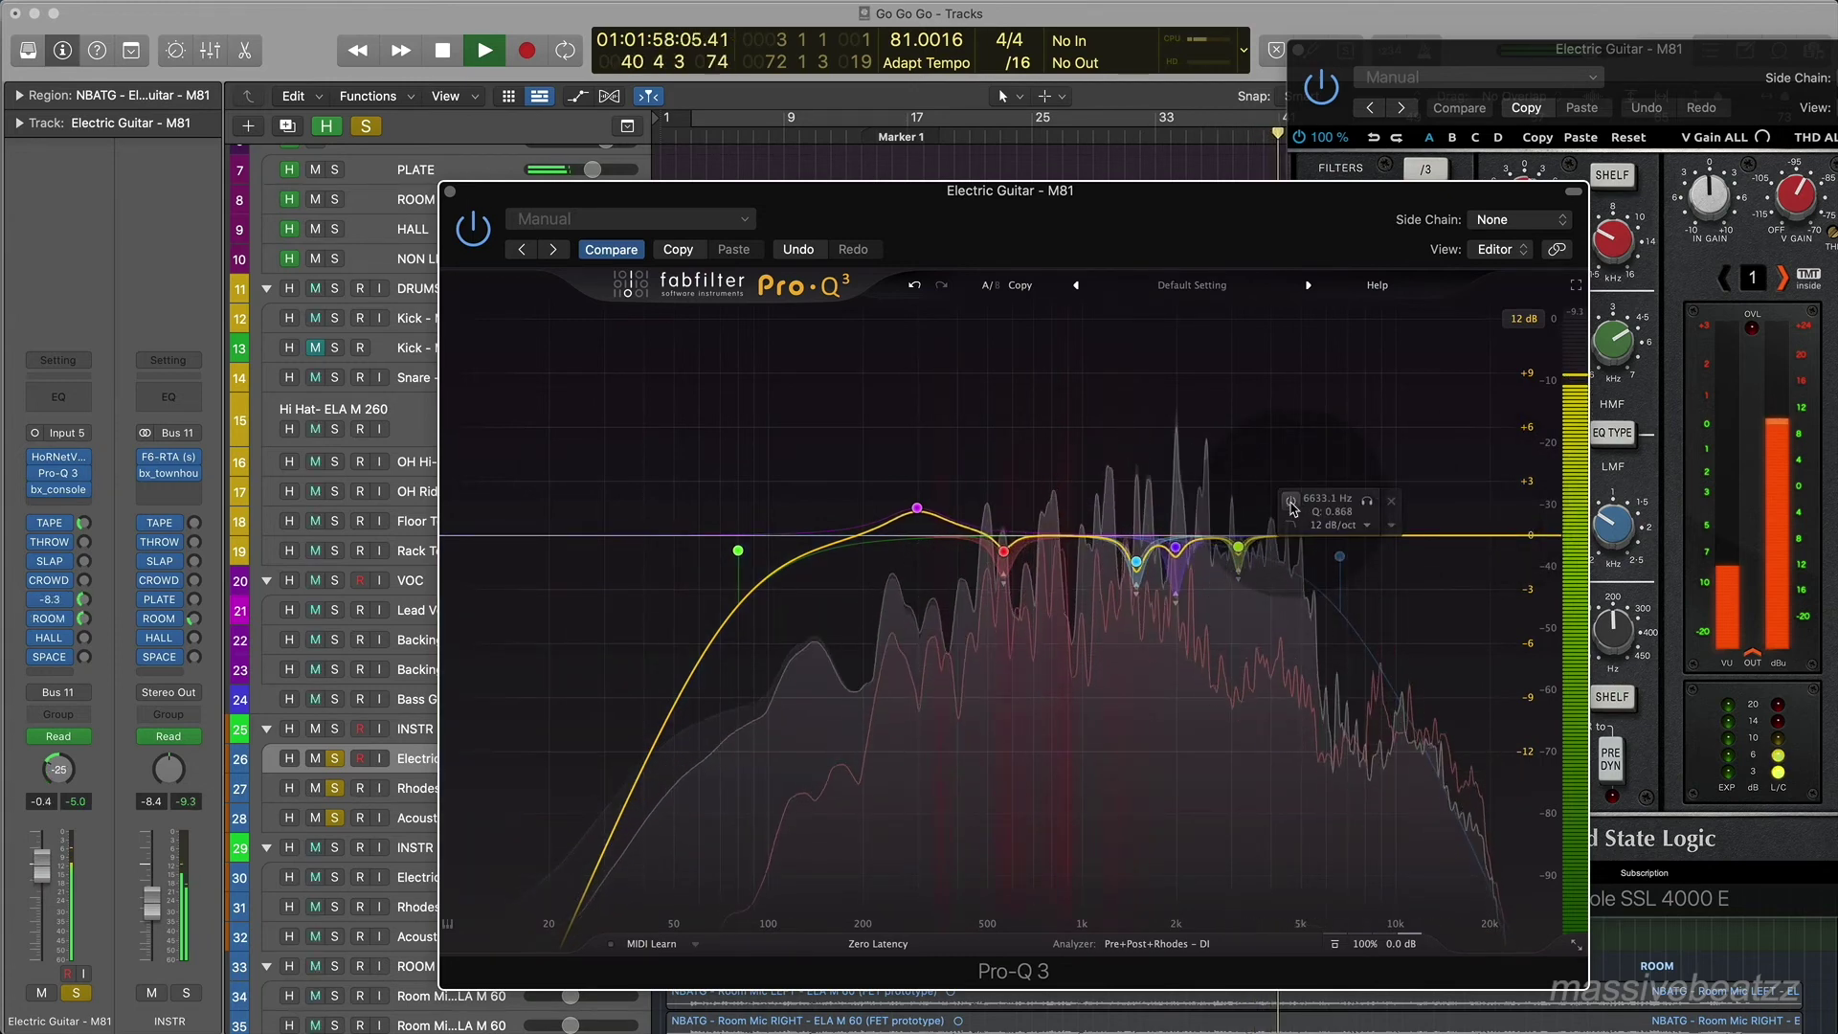
pyautogui.click(1290, 501)
pyautogui.moveTo(1337, 558); pyautogui.dragTo(1381, 560)
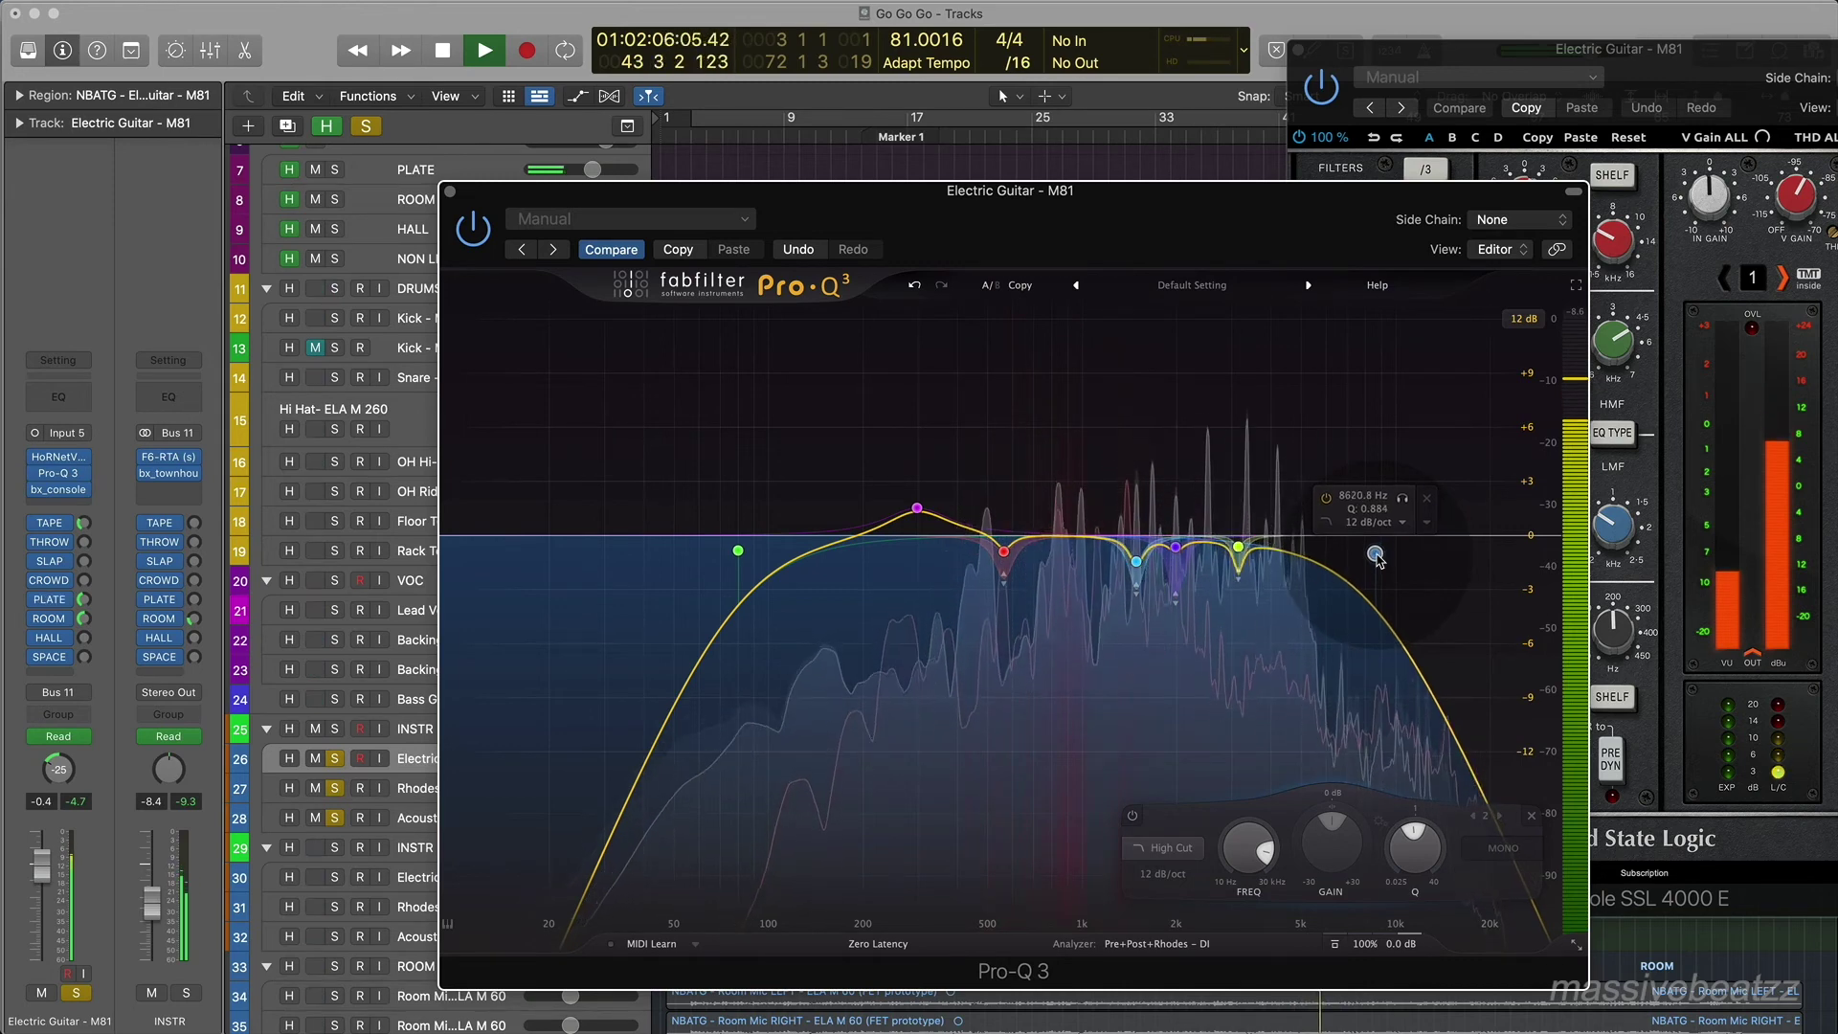
# Set the electric guitar's Pro-Q 3 high-cut slope to 6 dB/oct and audition it in the full mix with all solos off.
pyautogui.moveTo(1378, 560); pyautogui.dragTo(1379, 558)
pyautogui.click(1405, 524)
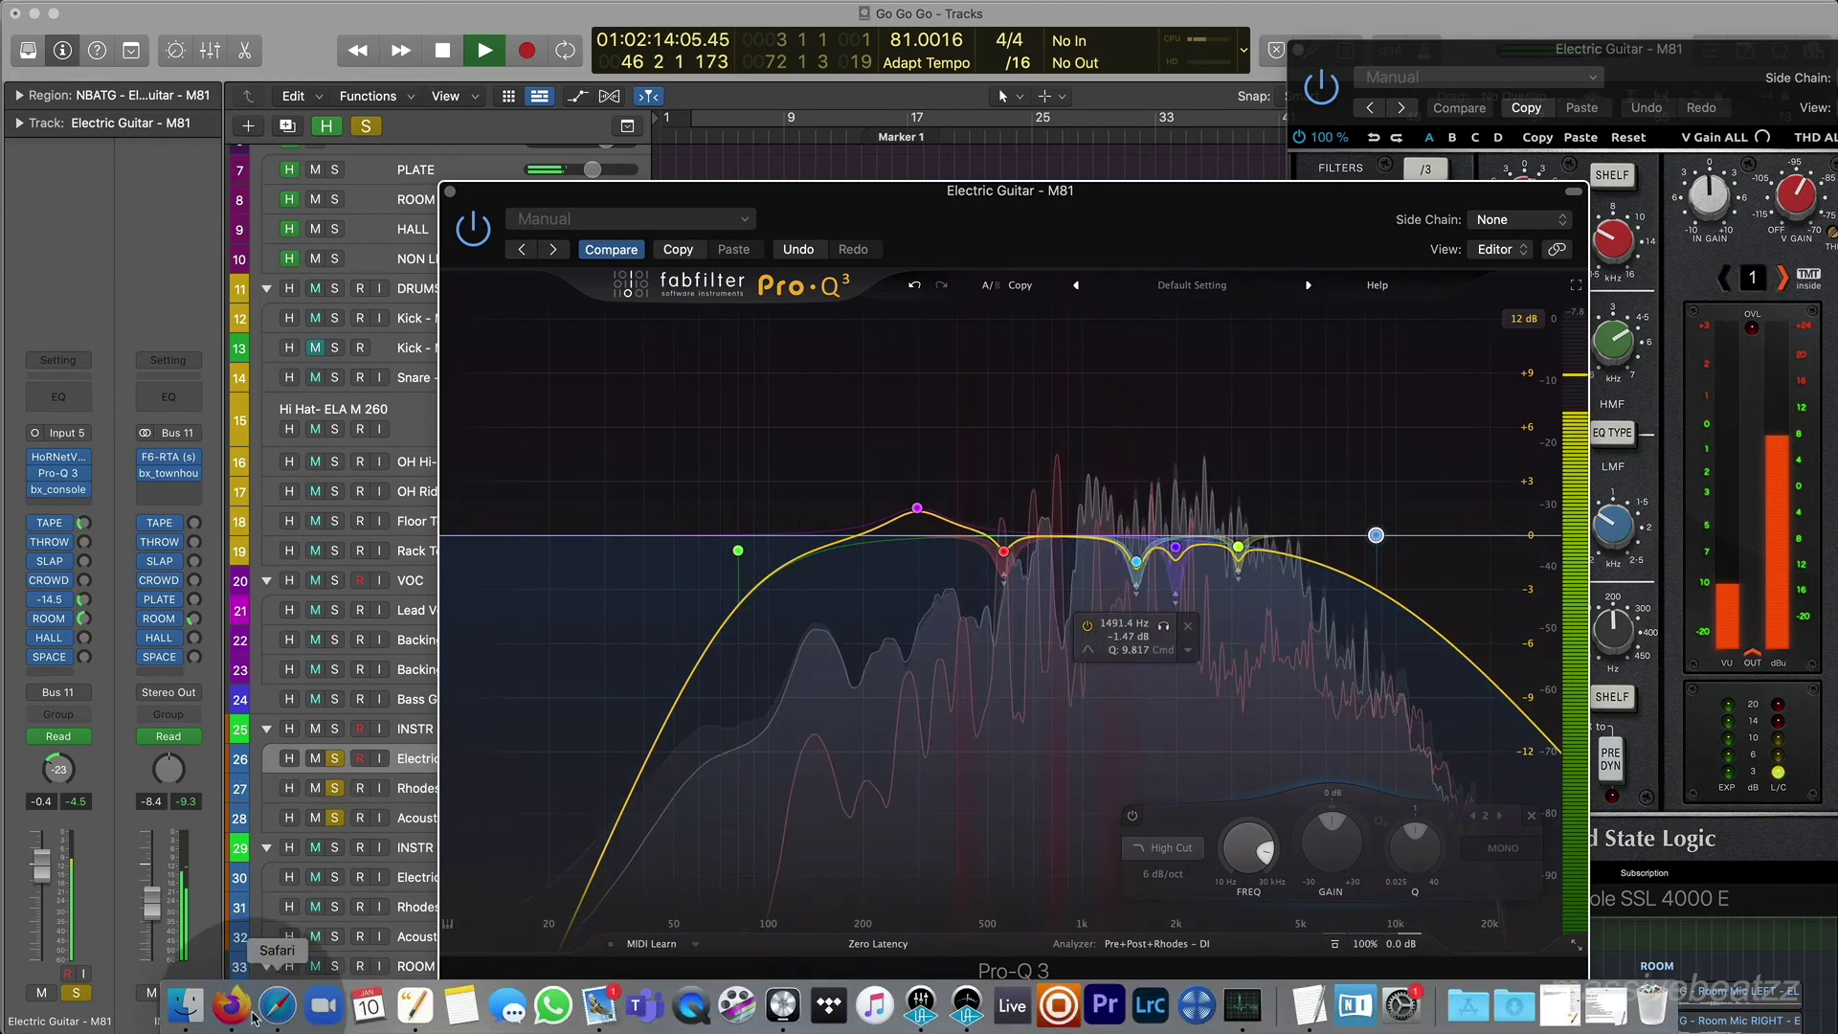
pyautogui.click(365, 128)
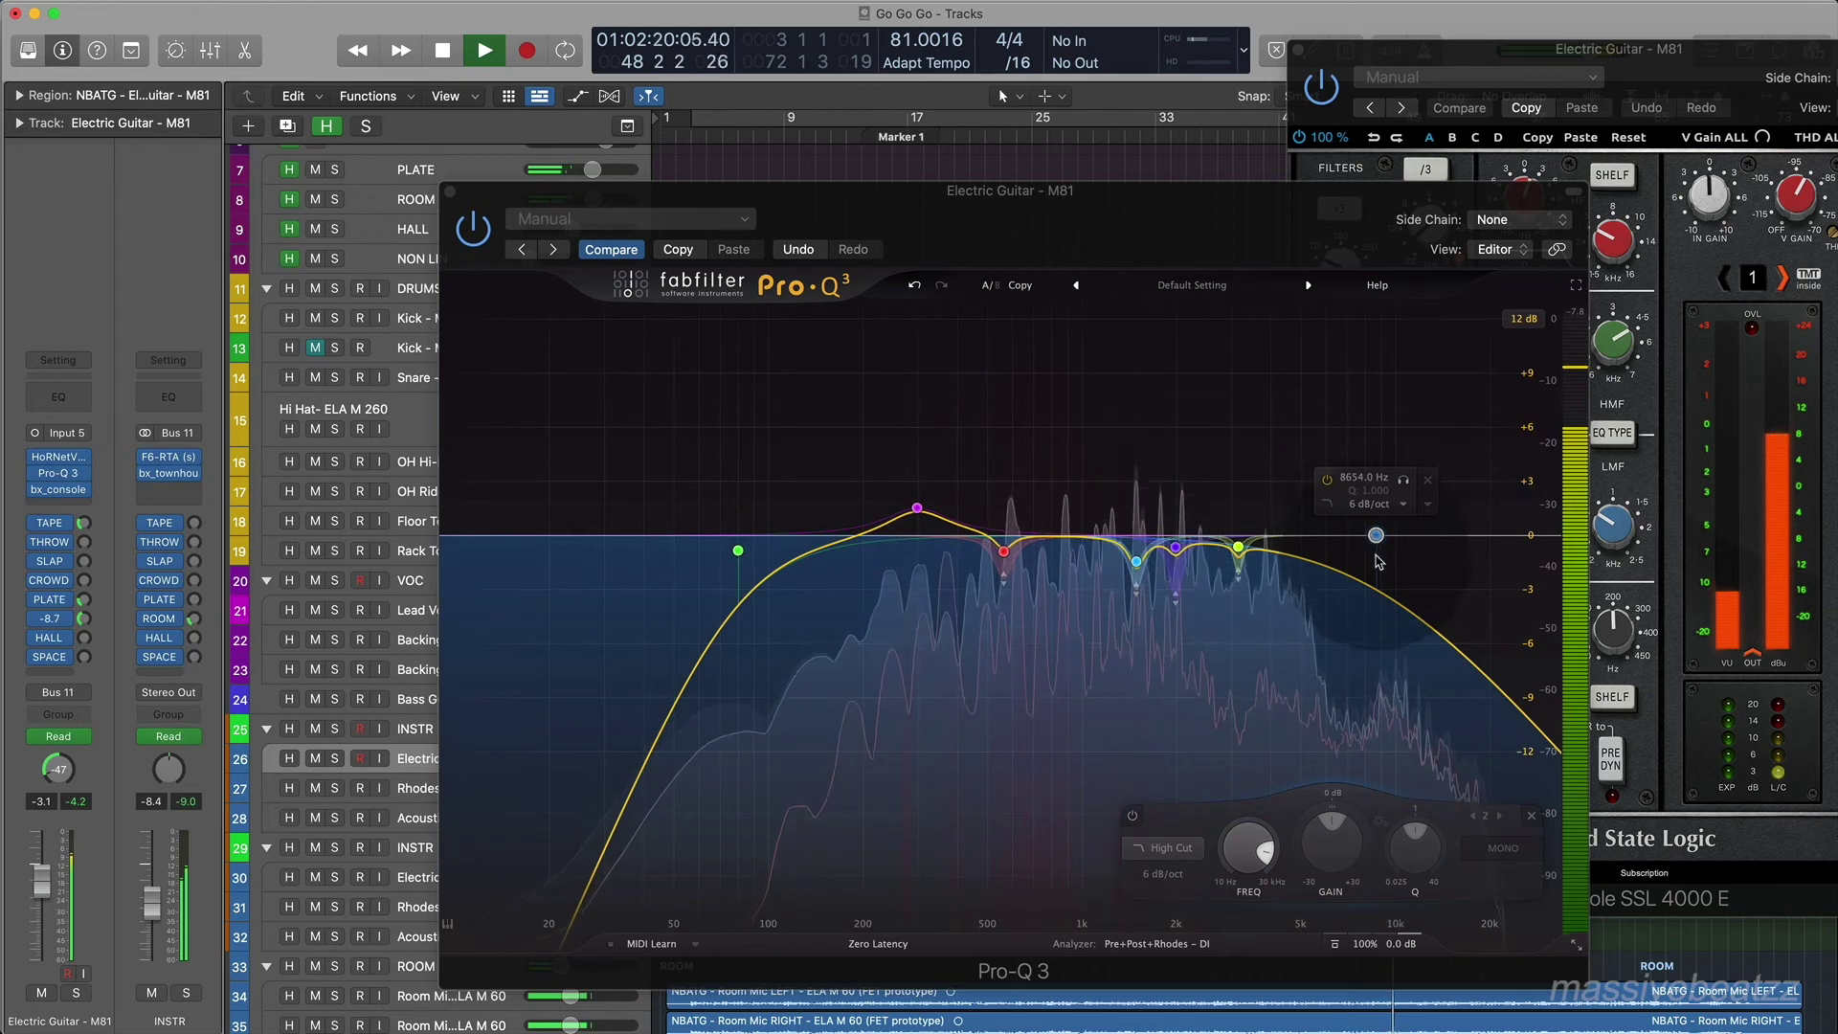
pyautogui.press('space')
# Set the high-cut band's slope to 12 dB/oct and raise its frequency to 10122 Hz while the full mix plays.
pyautogui.click(1369, 505)
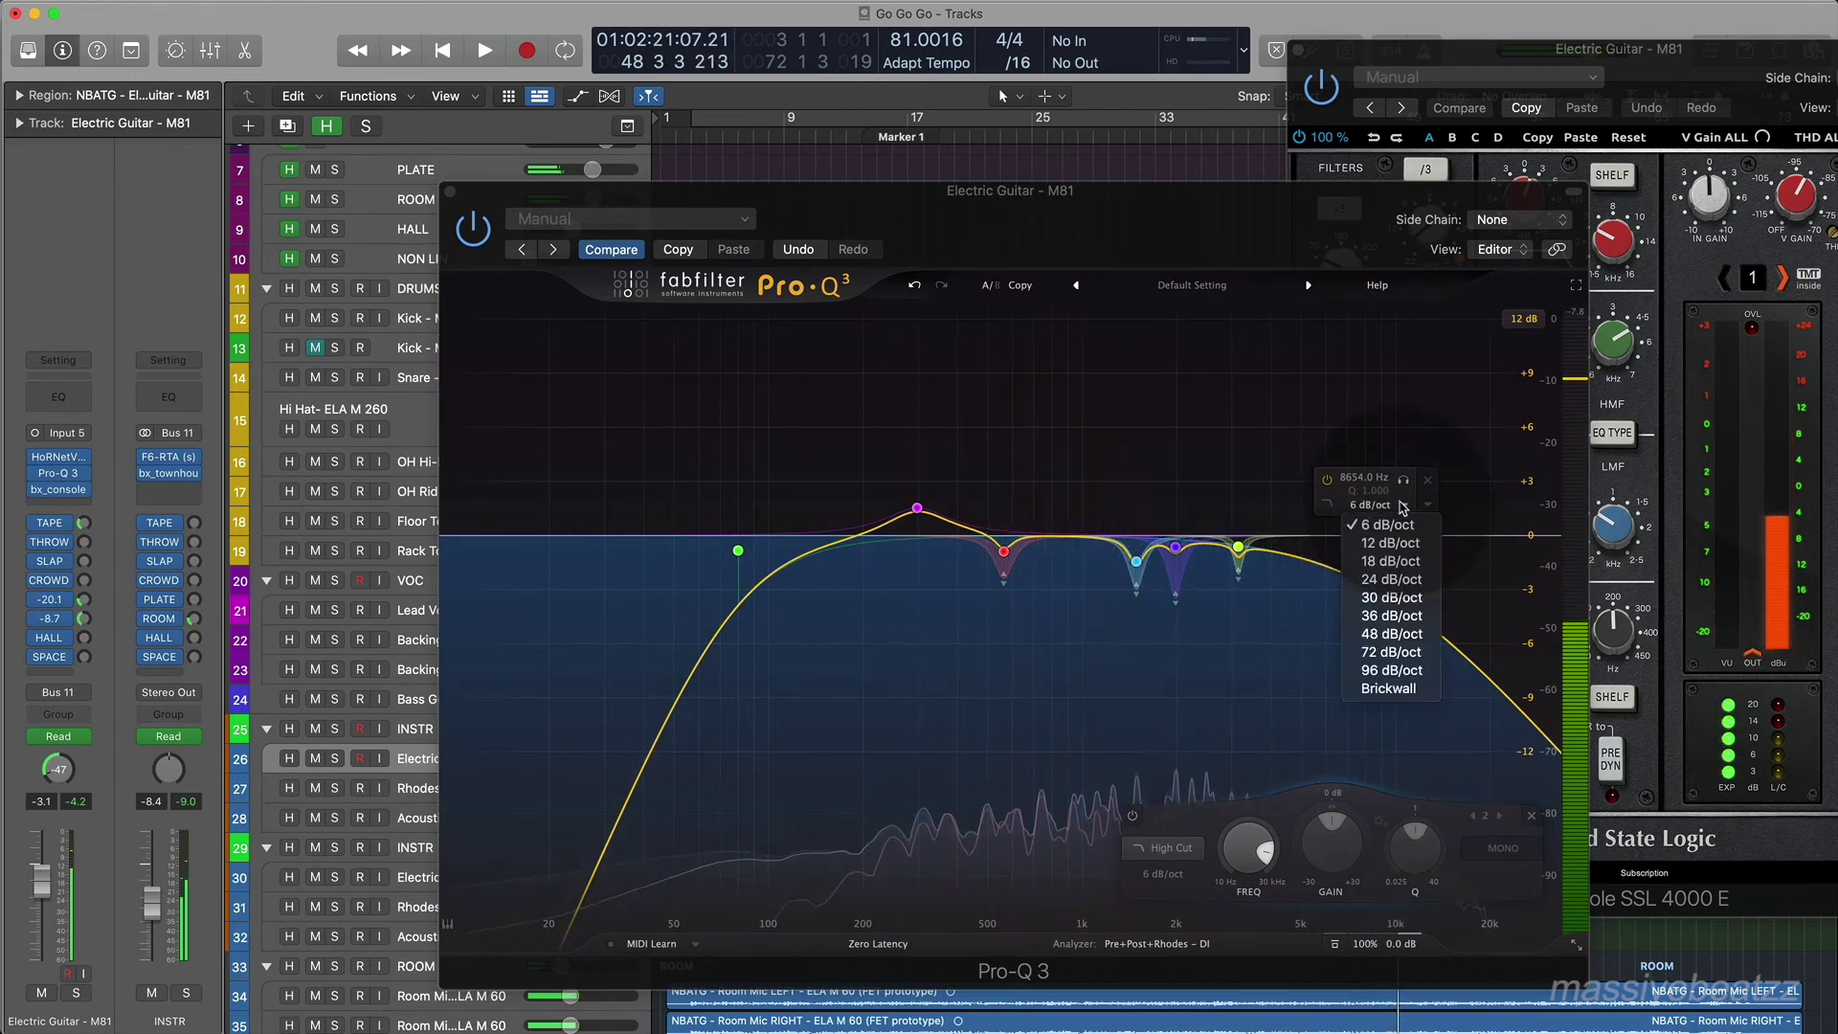
pyautogui.click(1395, 540)
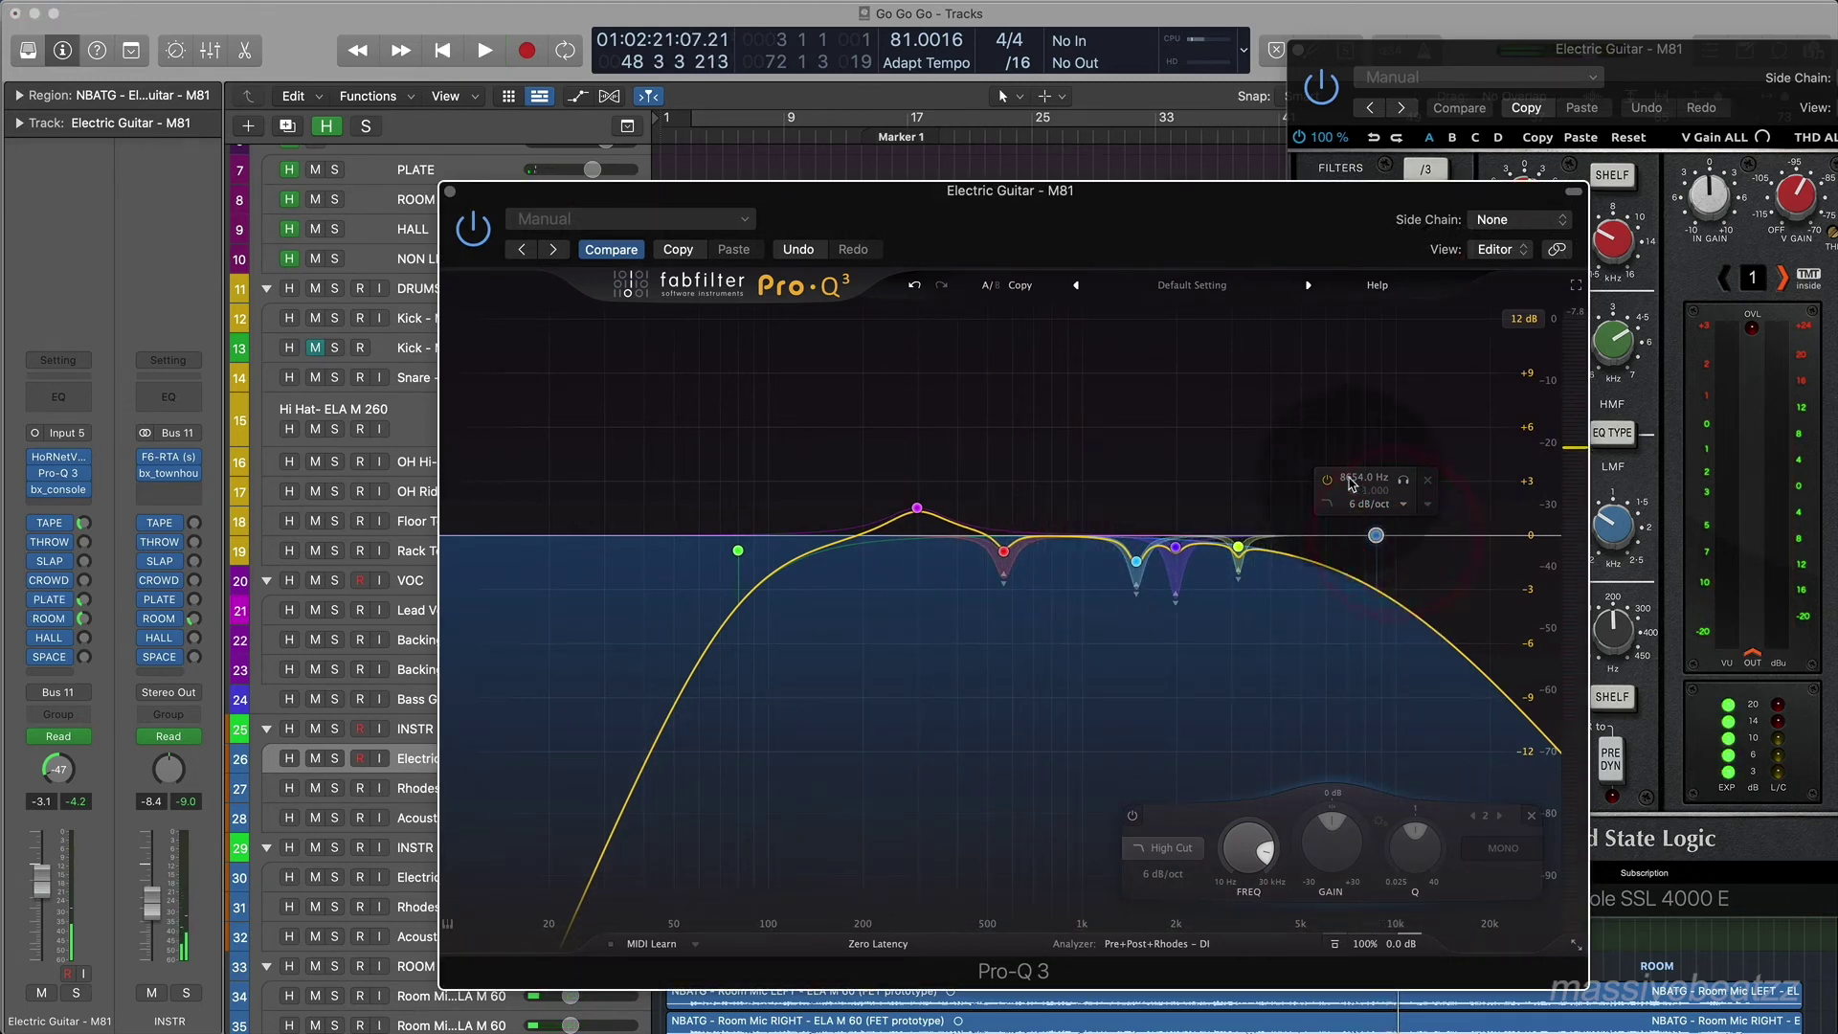
pyautogui.press('space')
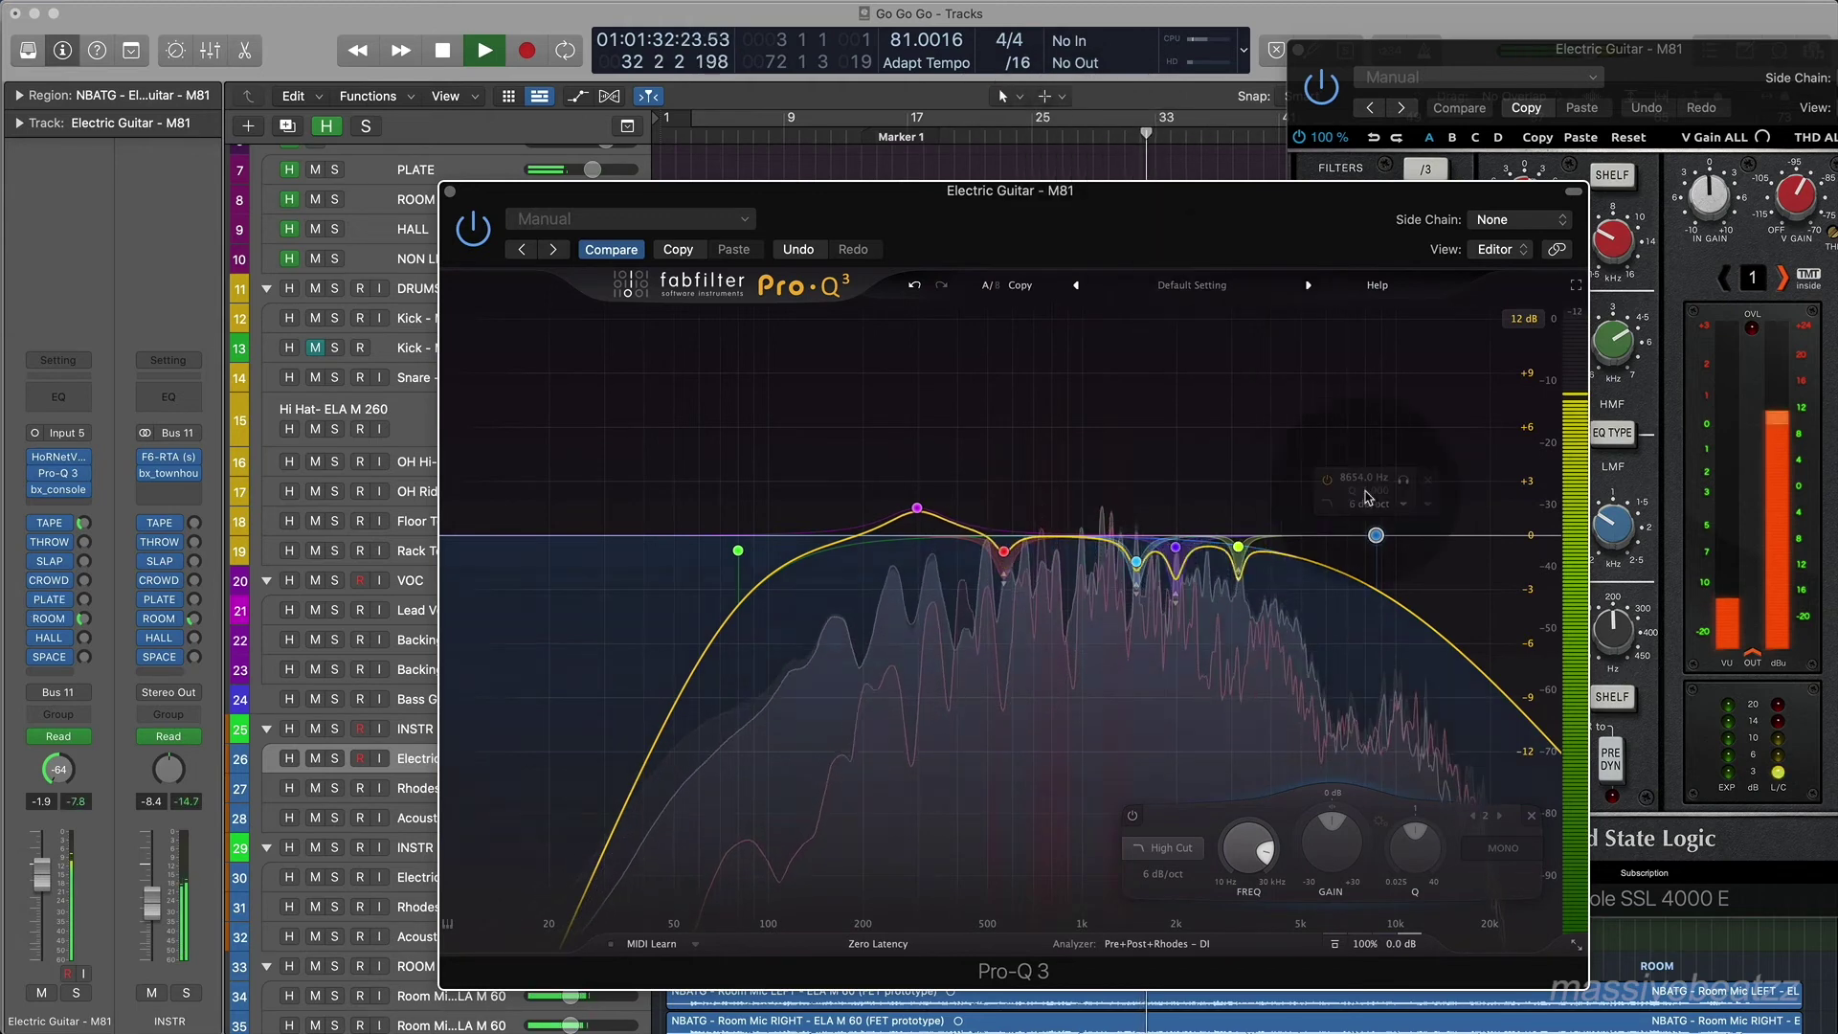
pyautogui.click(1405, 507)
pyautogui.click(1401, 542)
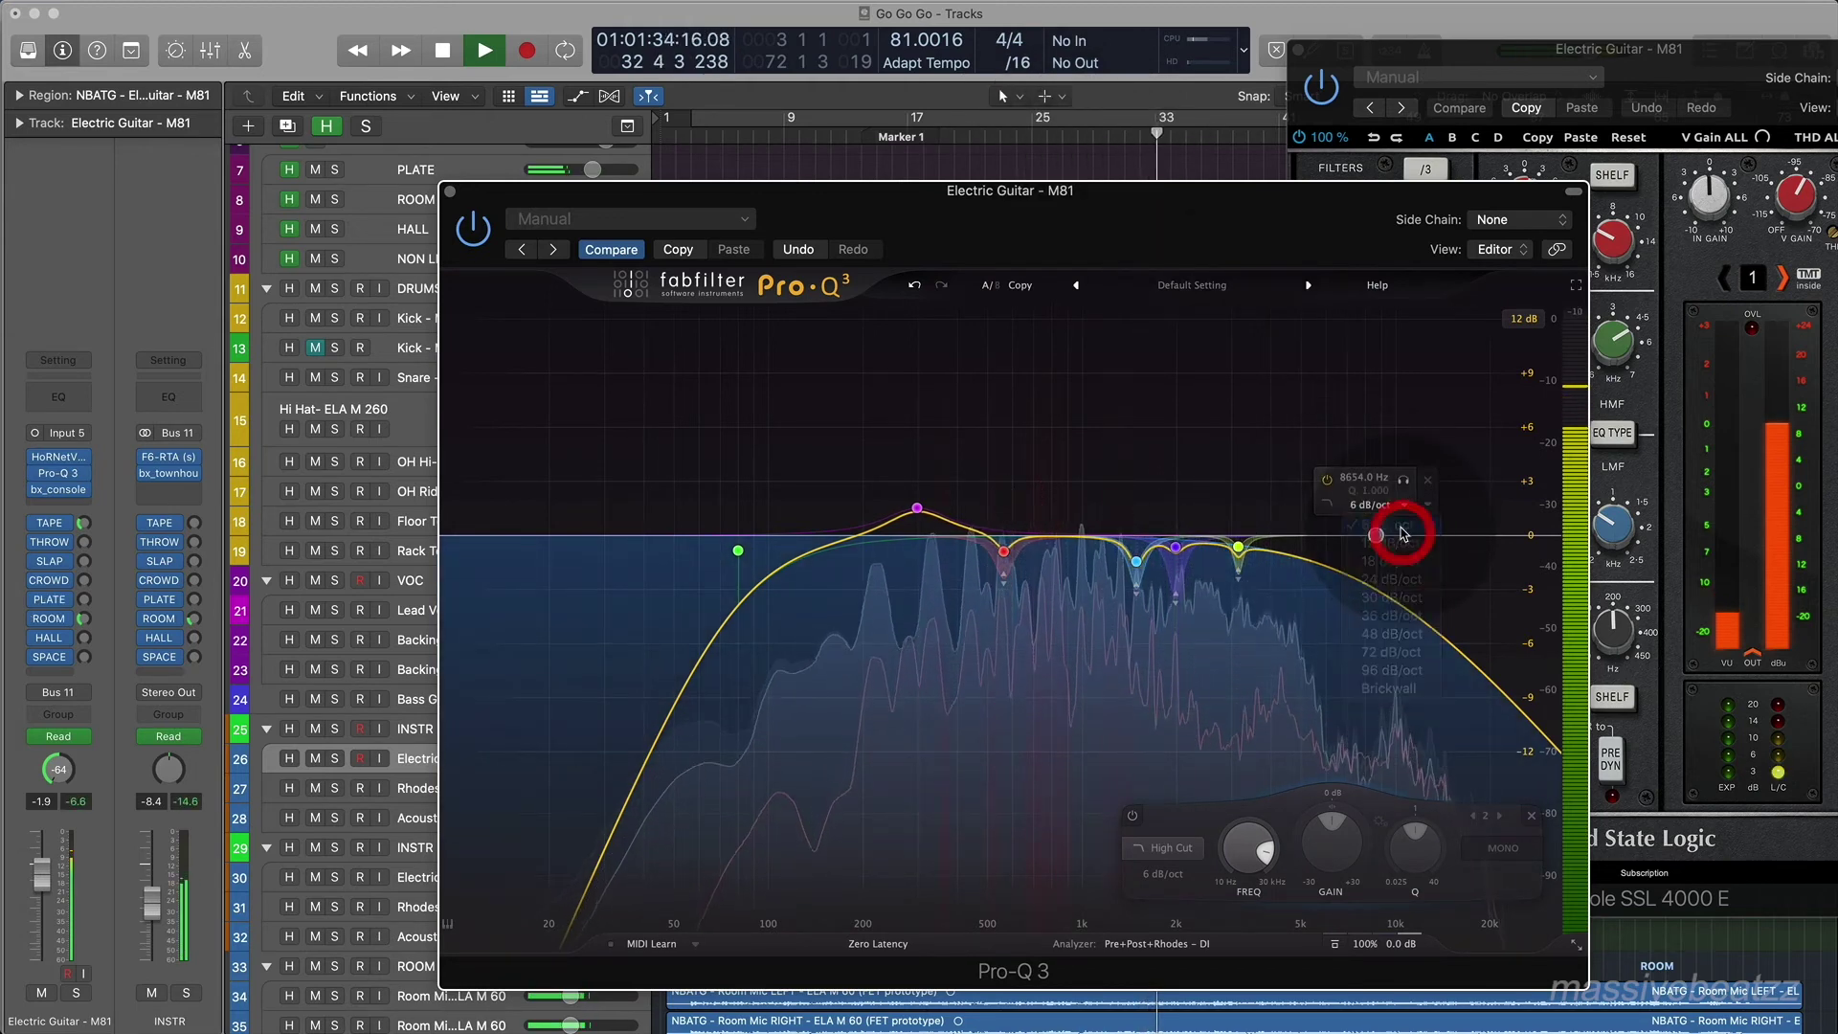
pyautogui.click(1404, 507)
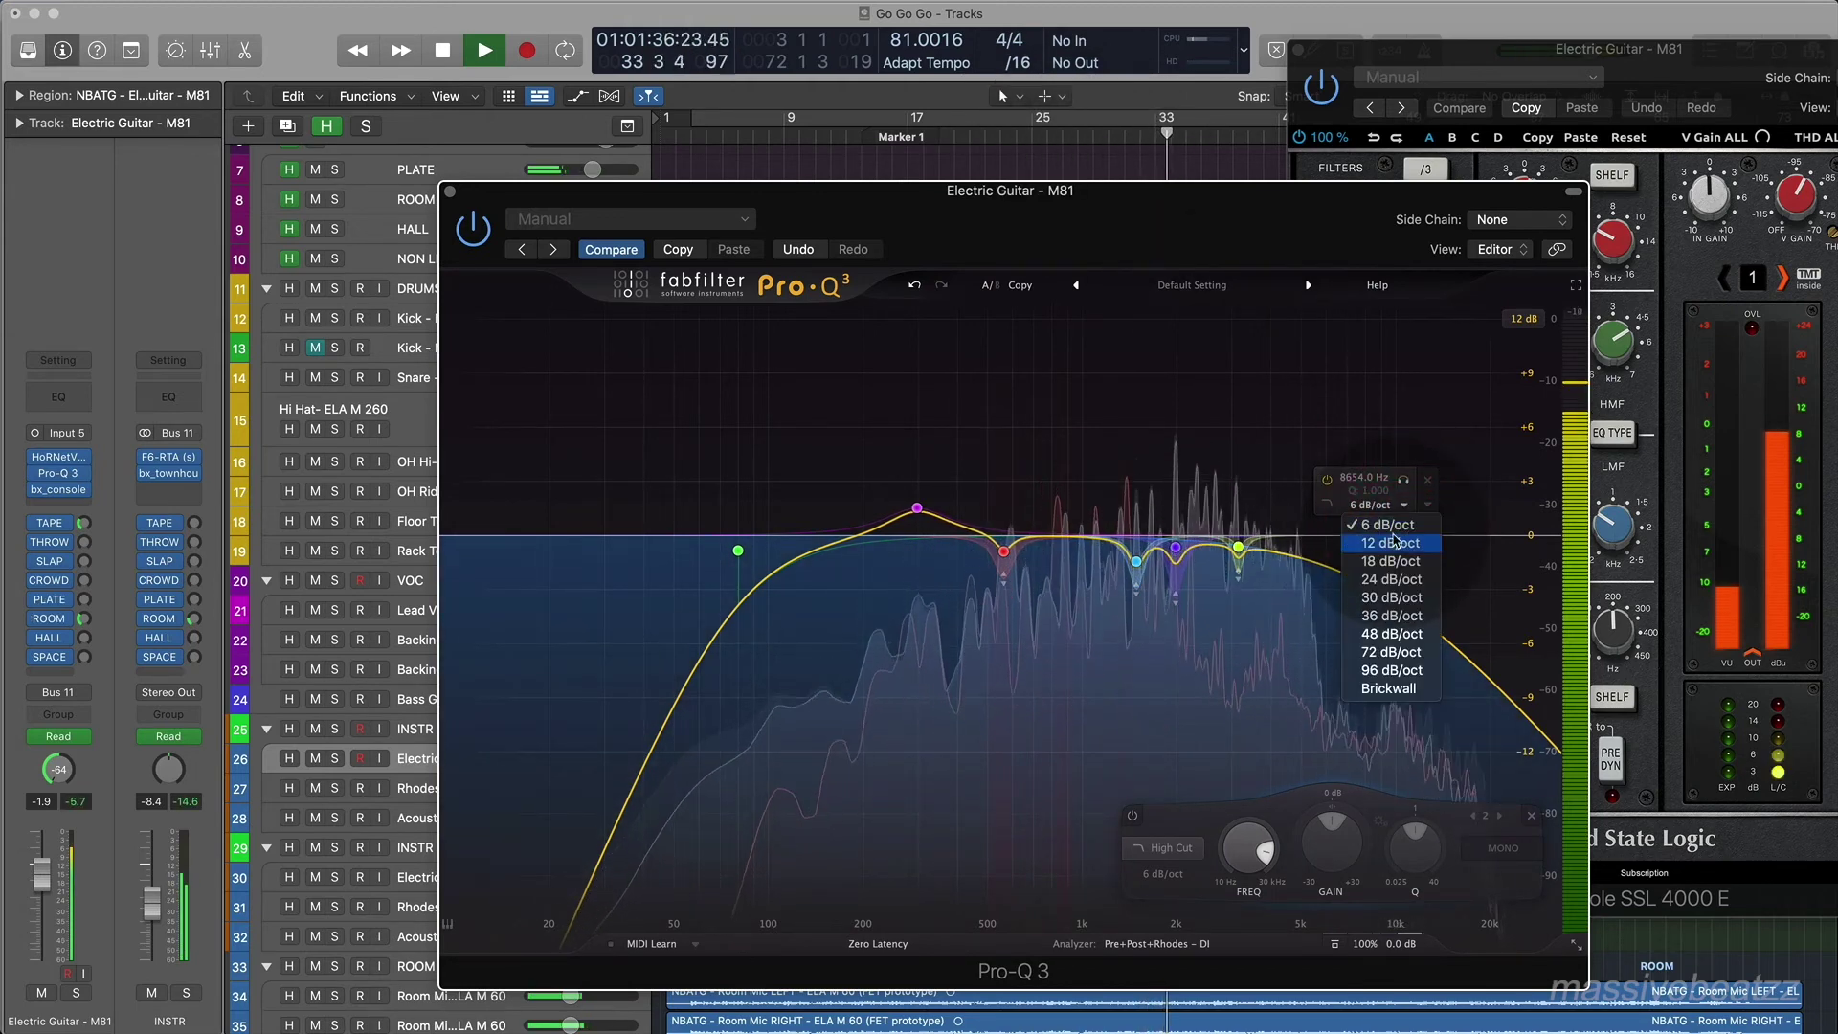
pyautogui.click(1391, 543)
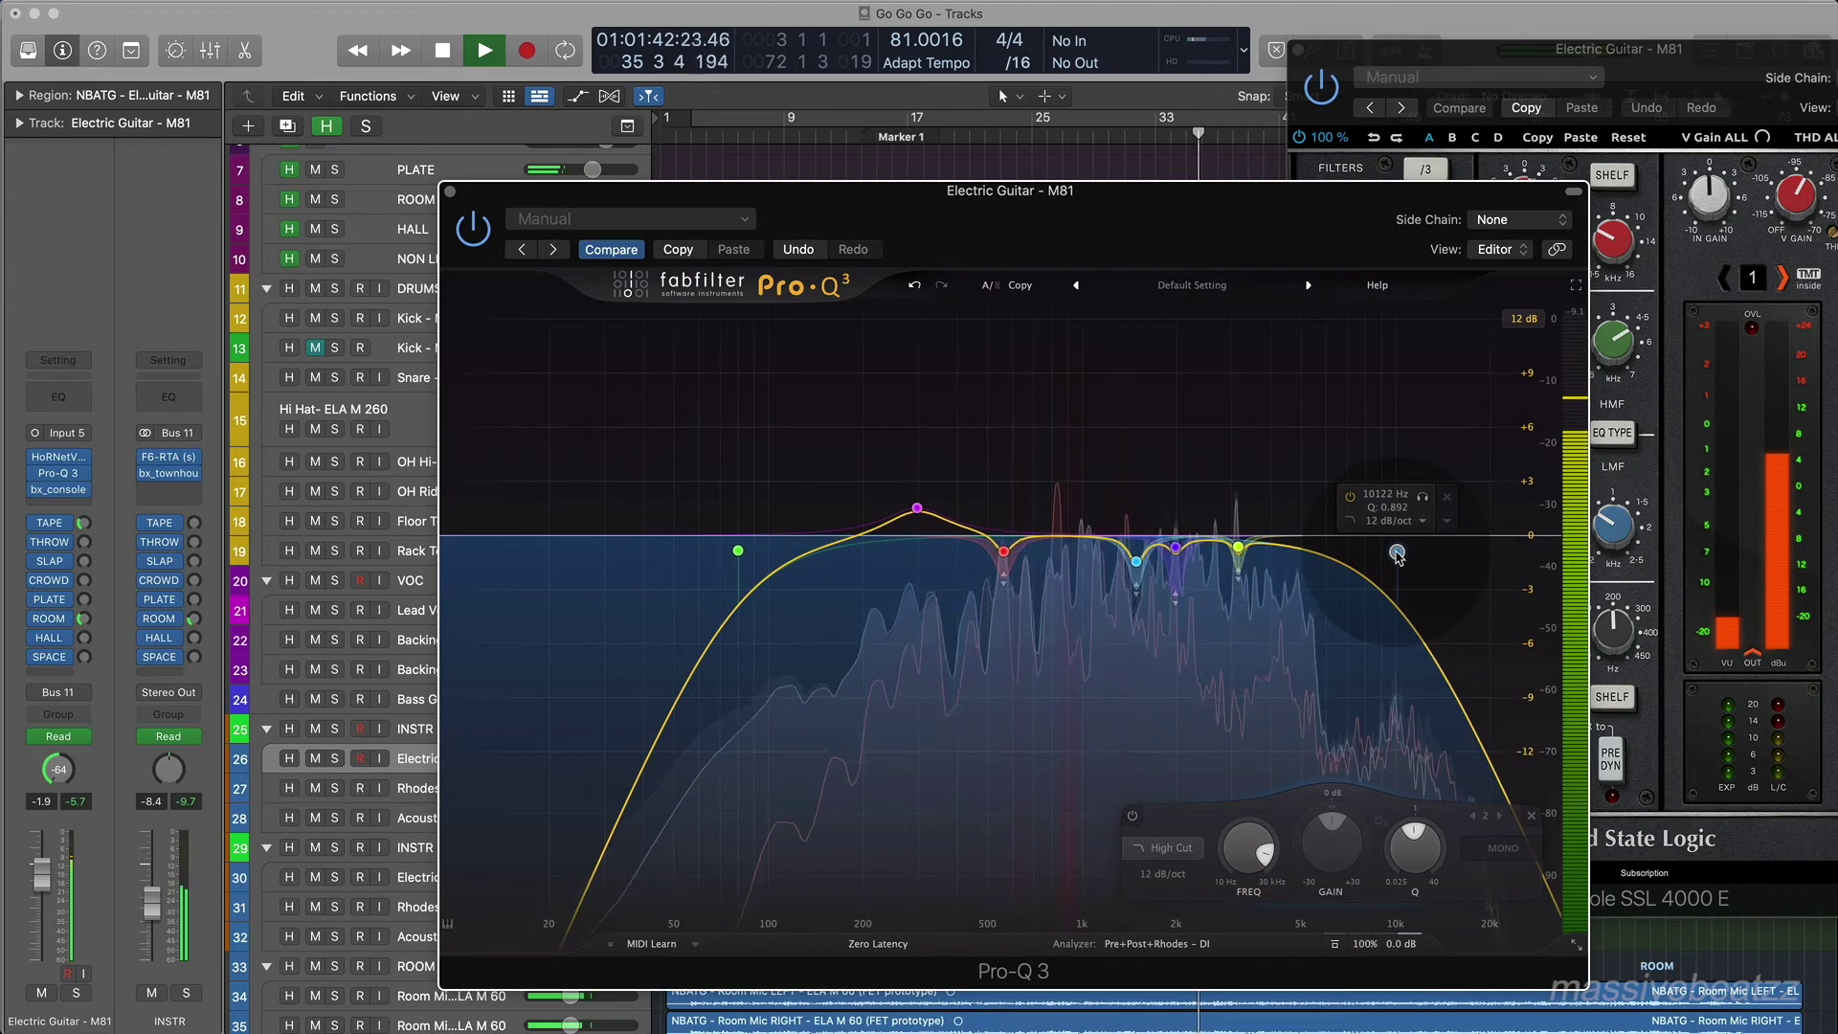
# Compare the full mix with the electric guitar's high-cut band off and on, replaying the section from about bar 32.
pyautogui.click(1351, 496)
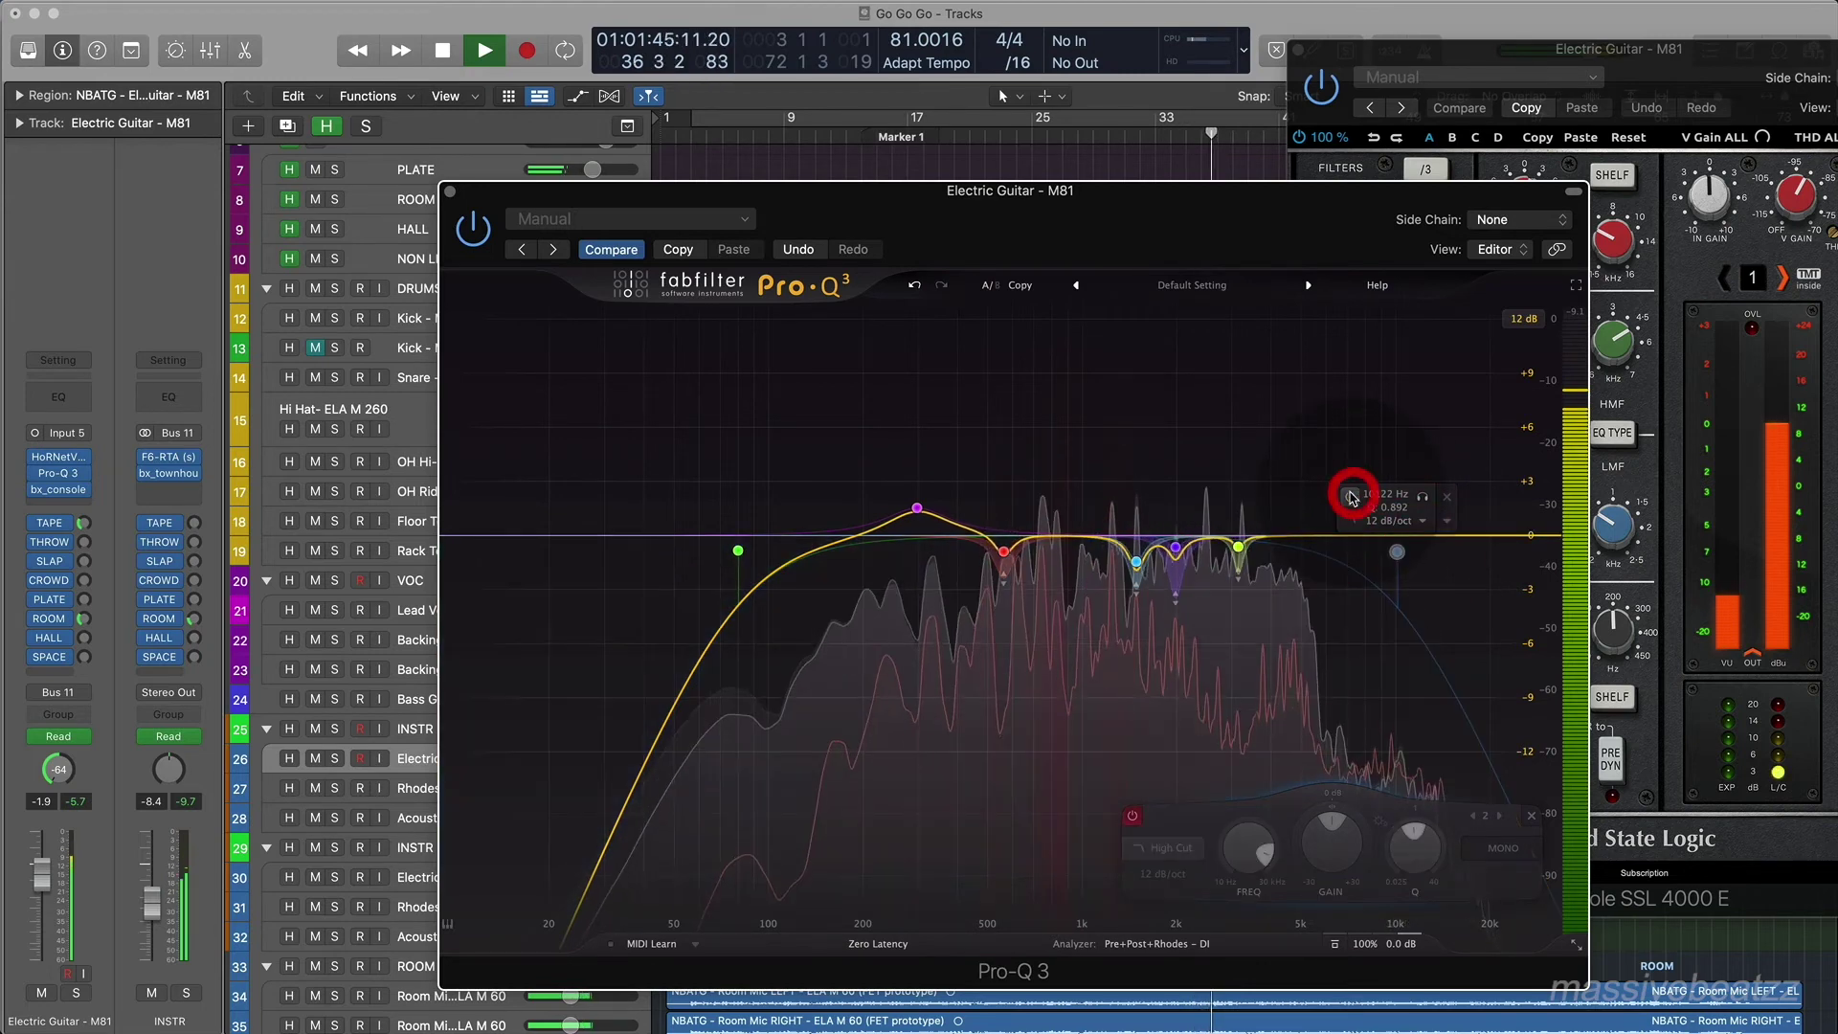
pyautogui.click(1152, 134)
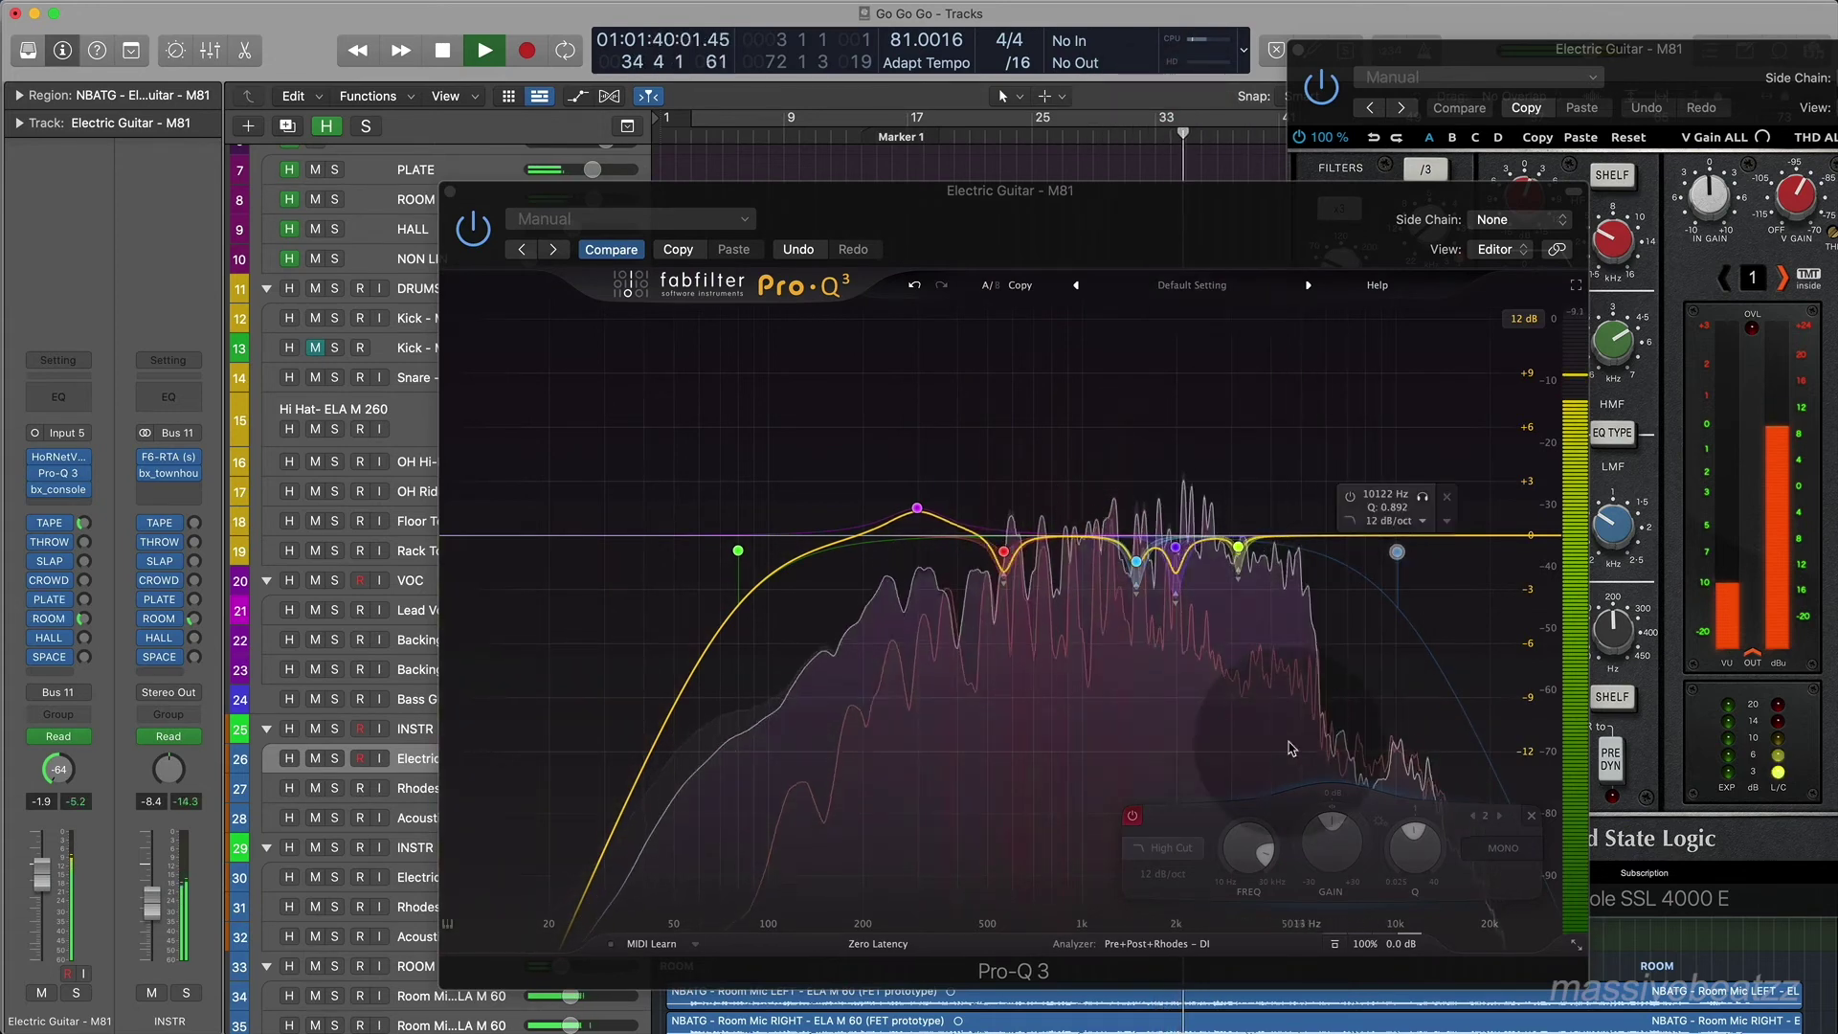
pyautogui.click(1131, 816)
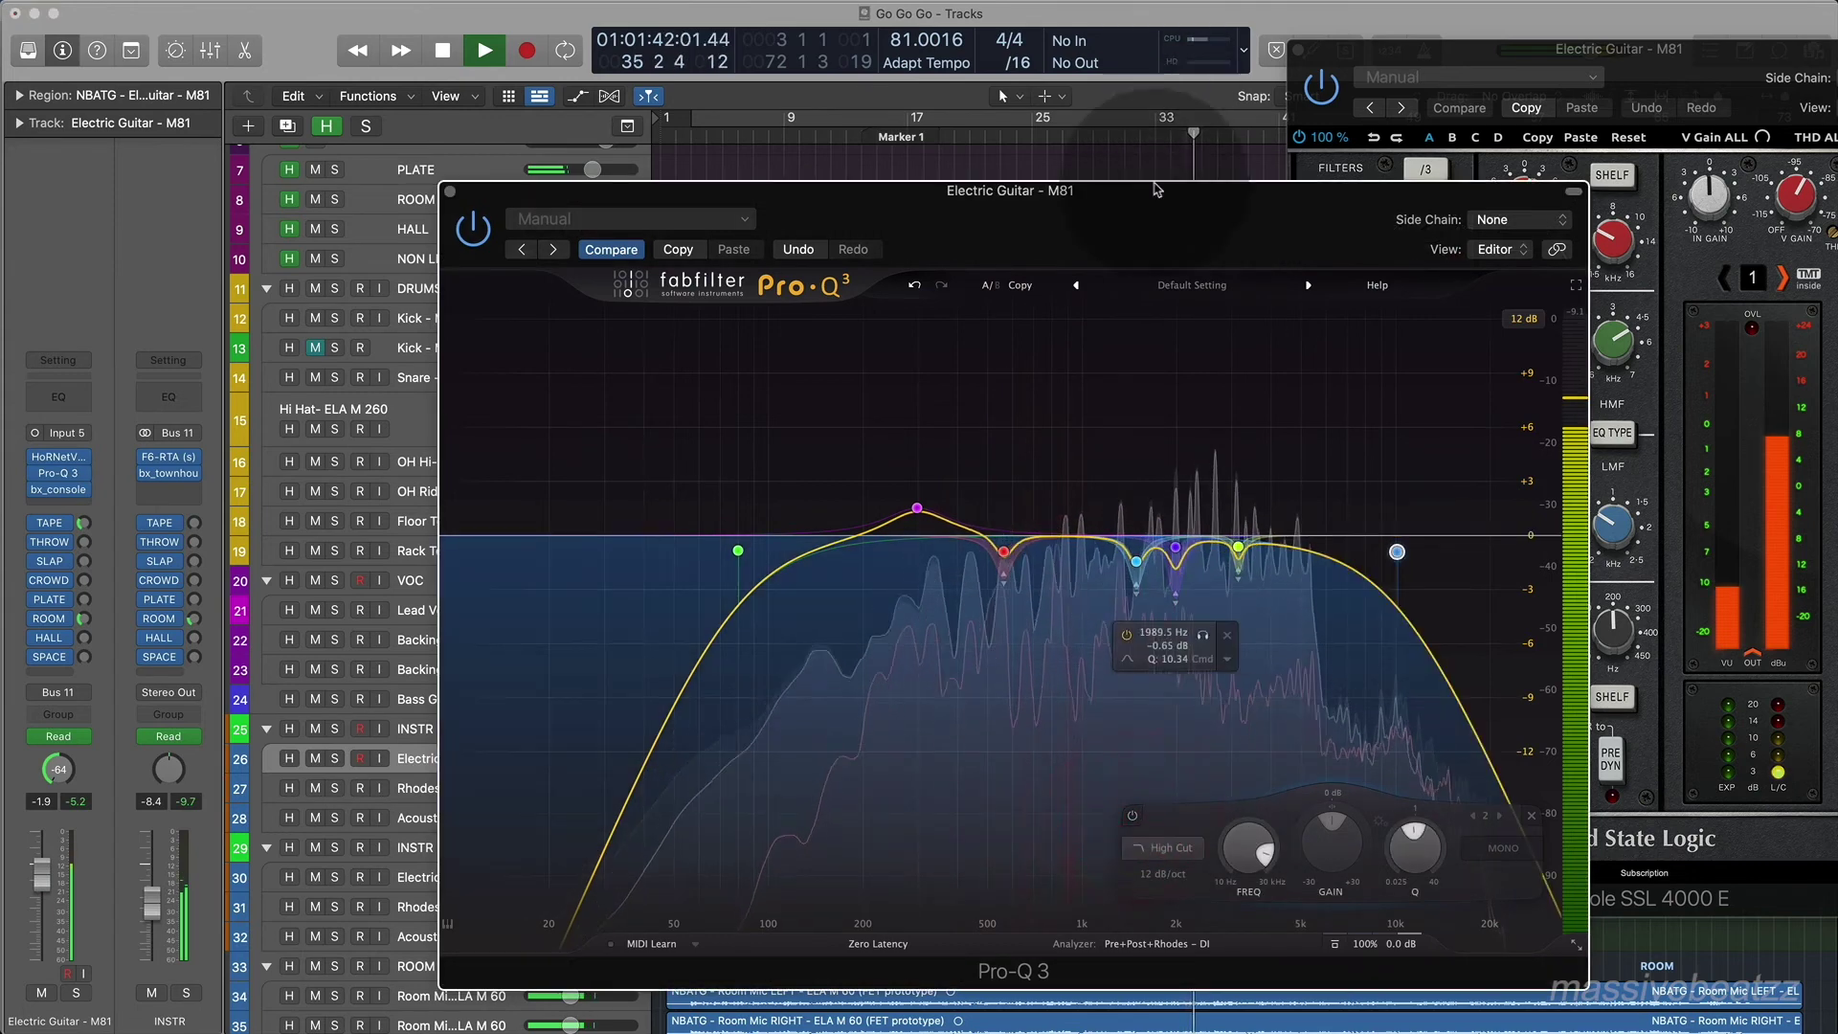
pyautogui.click(1156, 141)
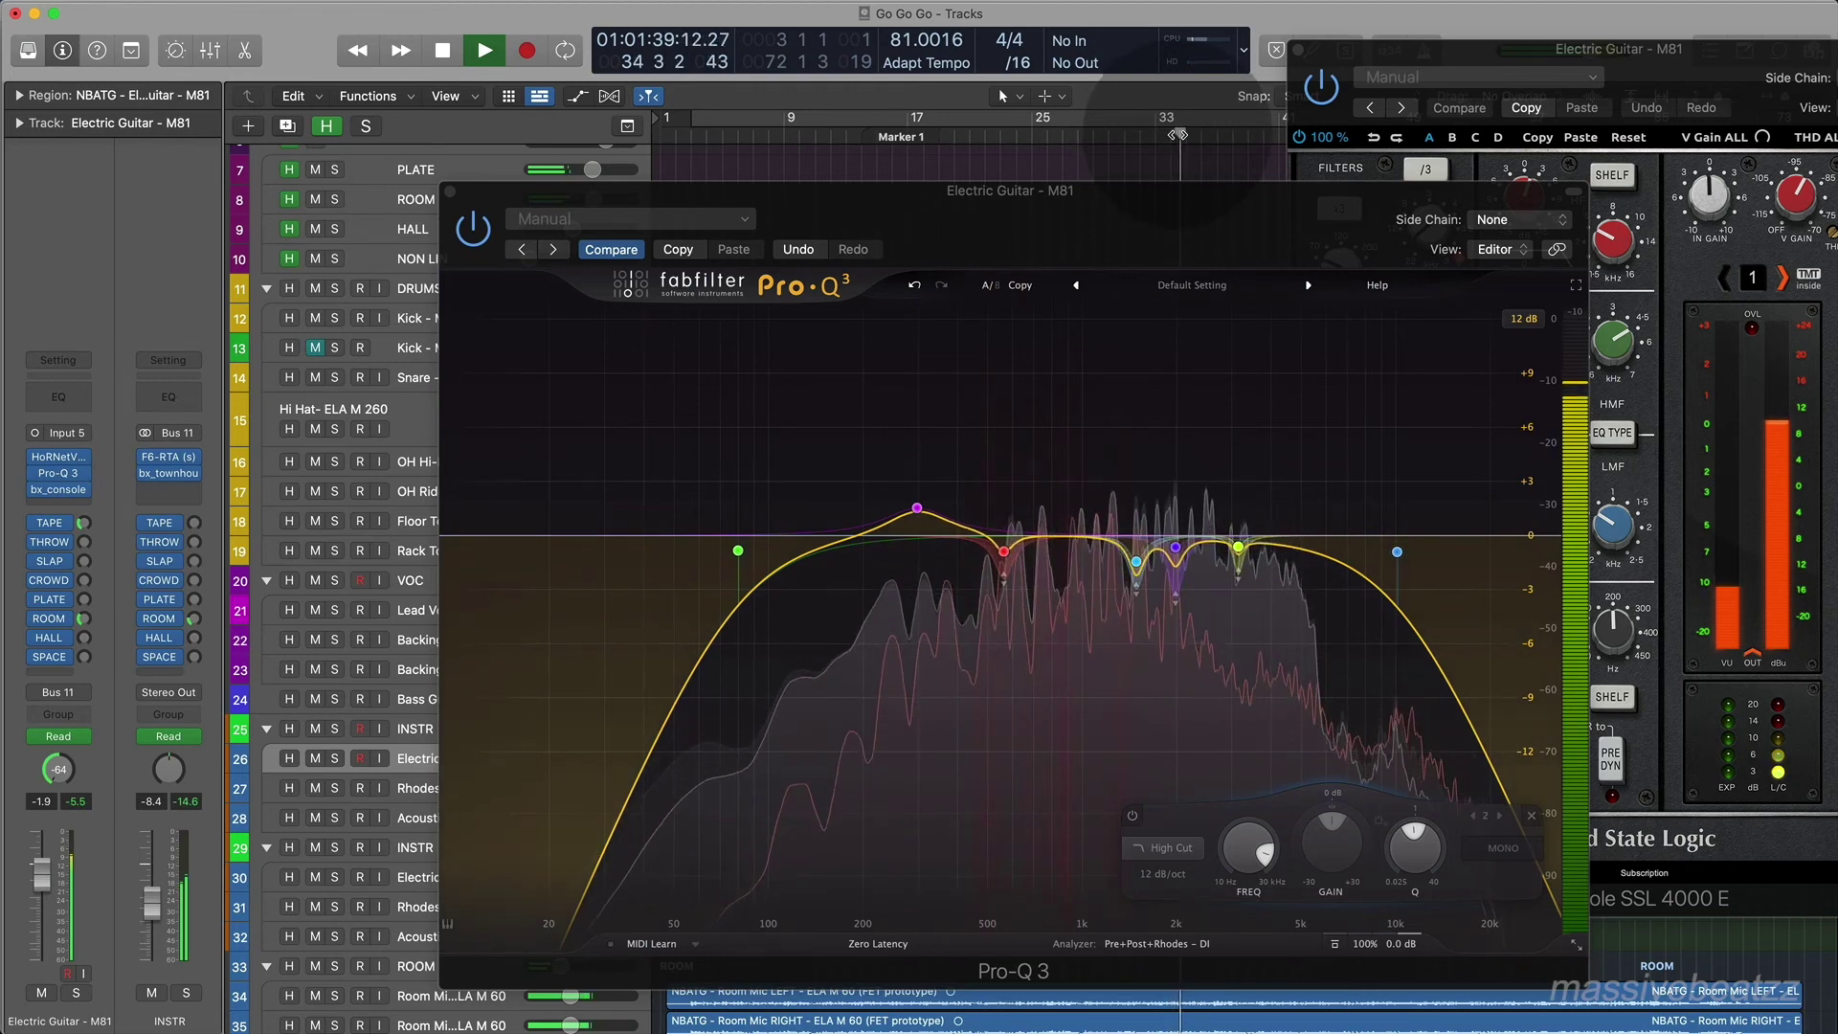
# Re-enable the soloed electric guitar's TAPE send, examine the H-Delay on the SLAP channel and close it.
pyautogui.press('space')
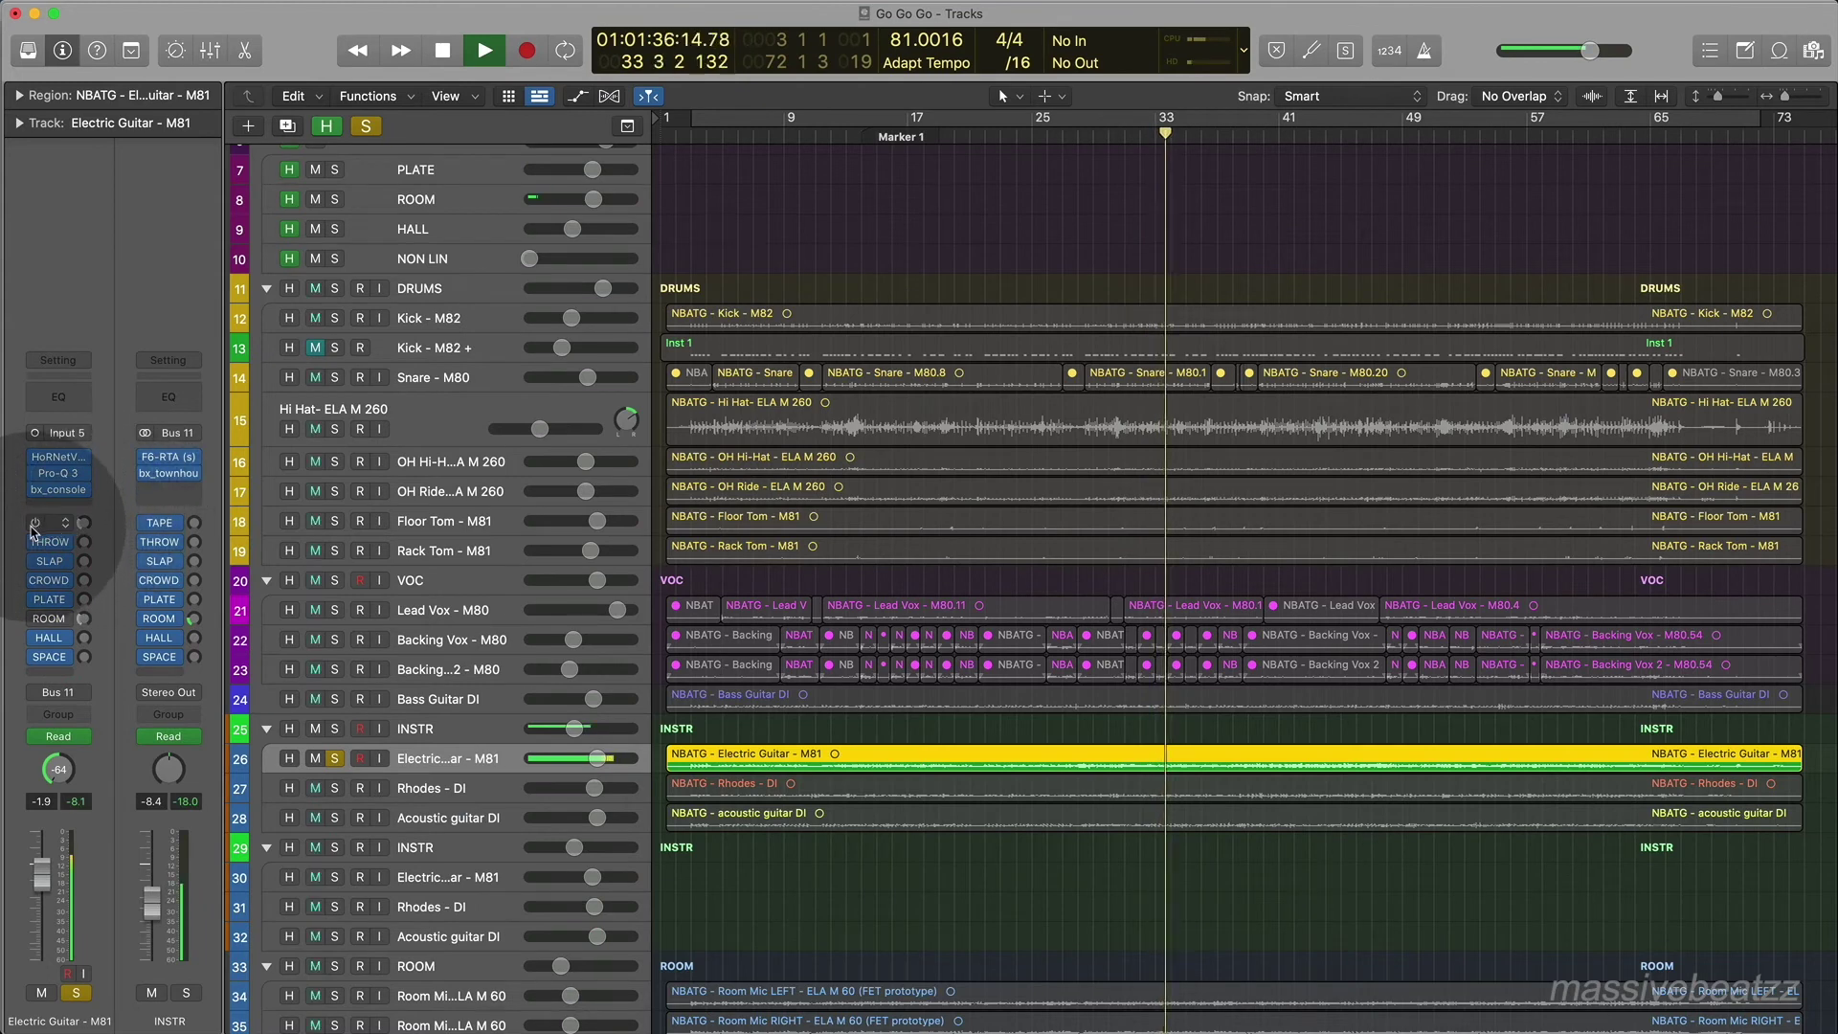
pyautogui.click(35, 523)
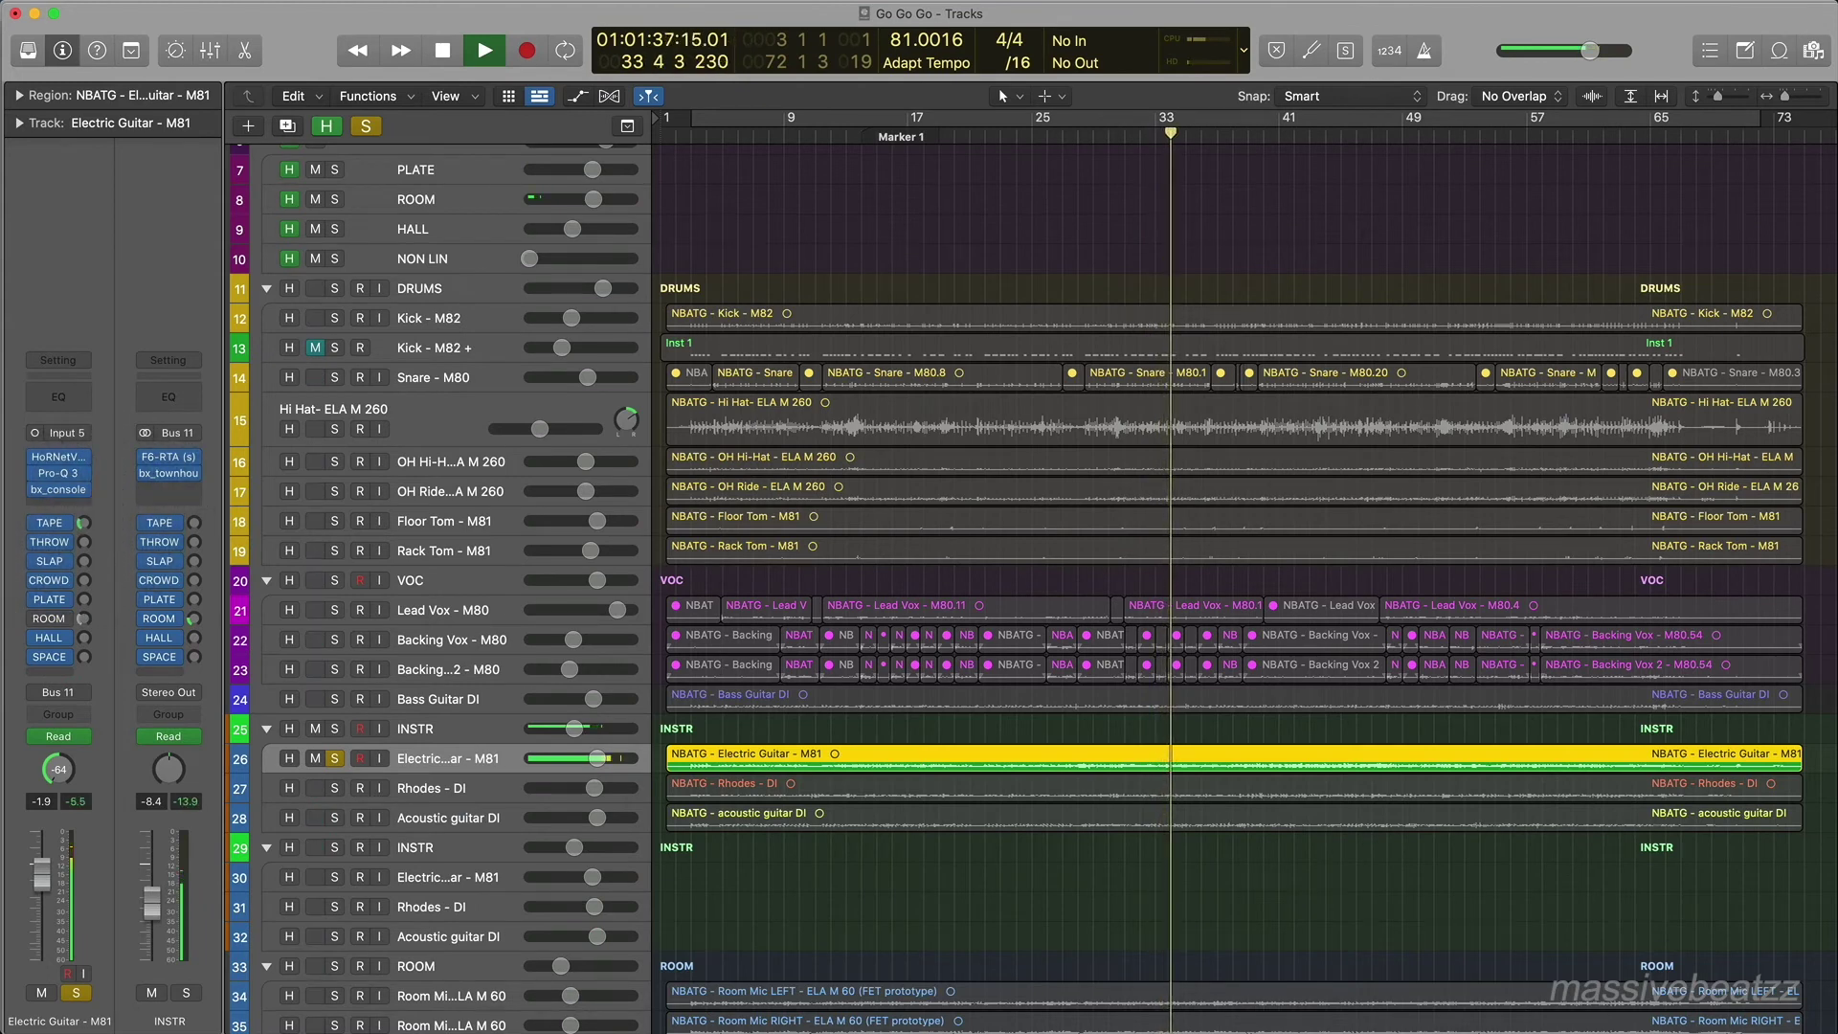
pyautogui.click(50, 523)
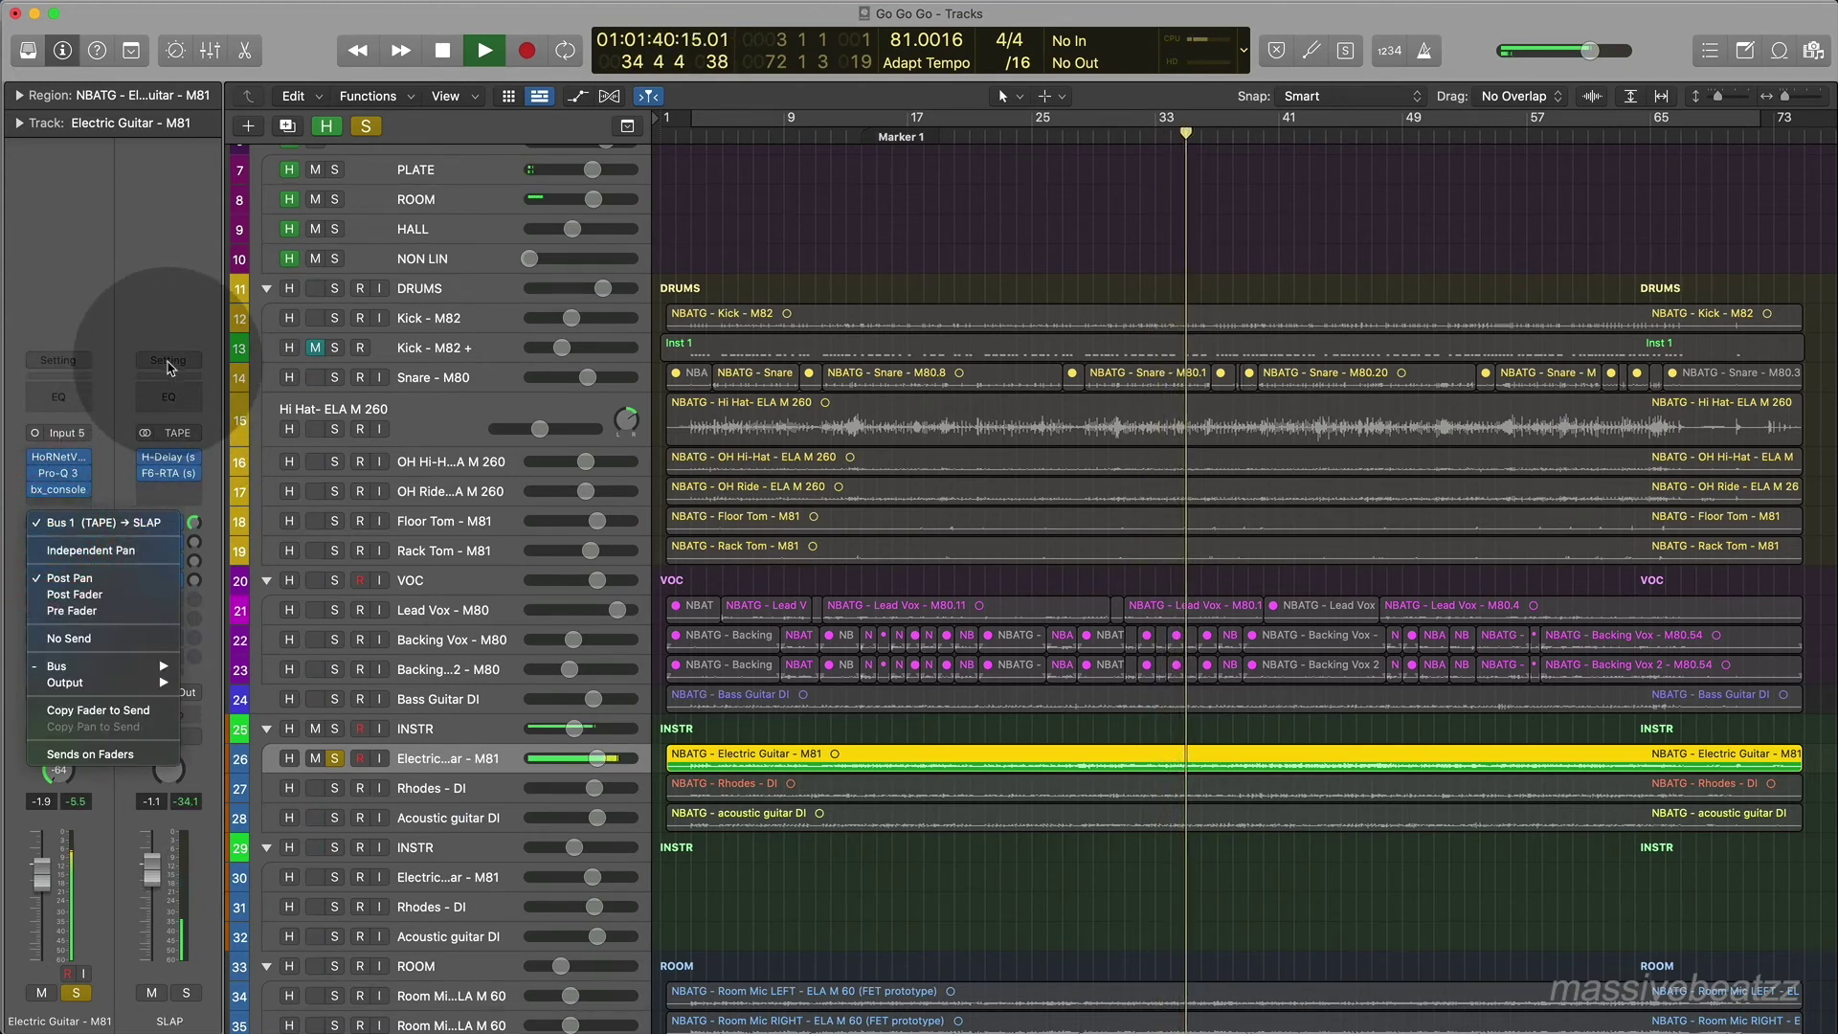
pyautogui.click(165, 461)
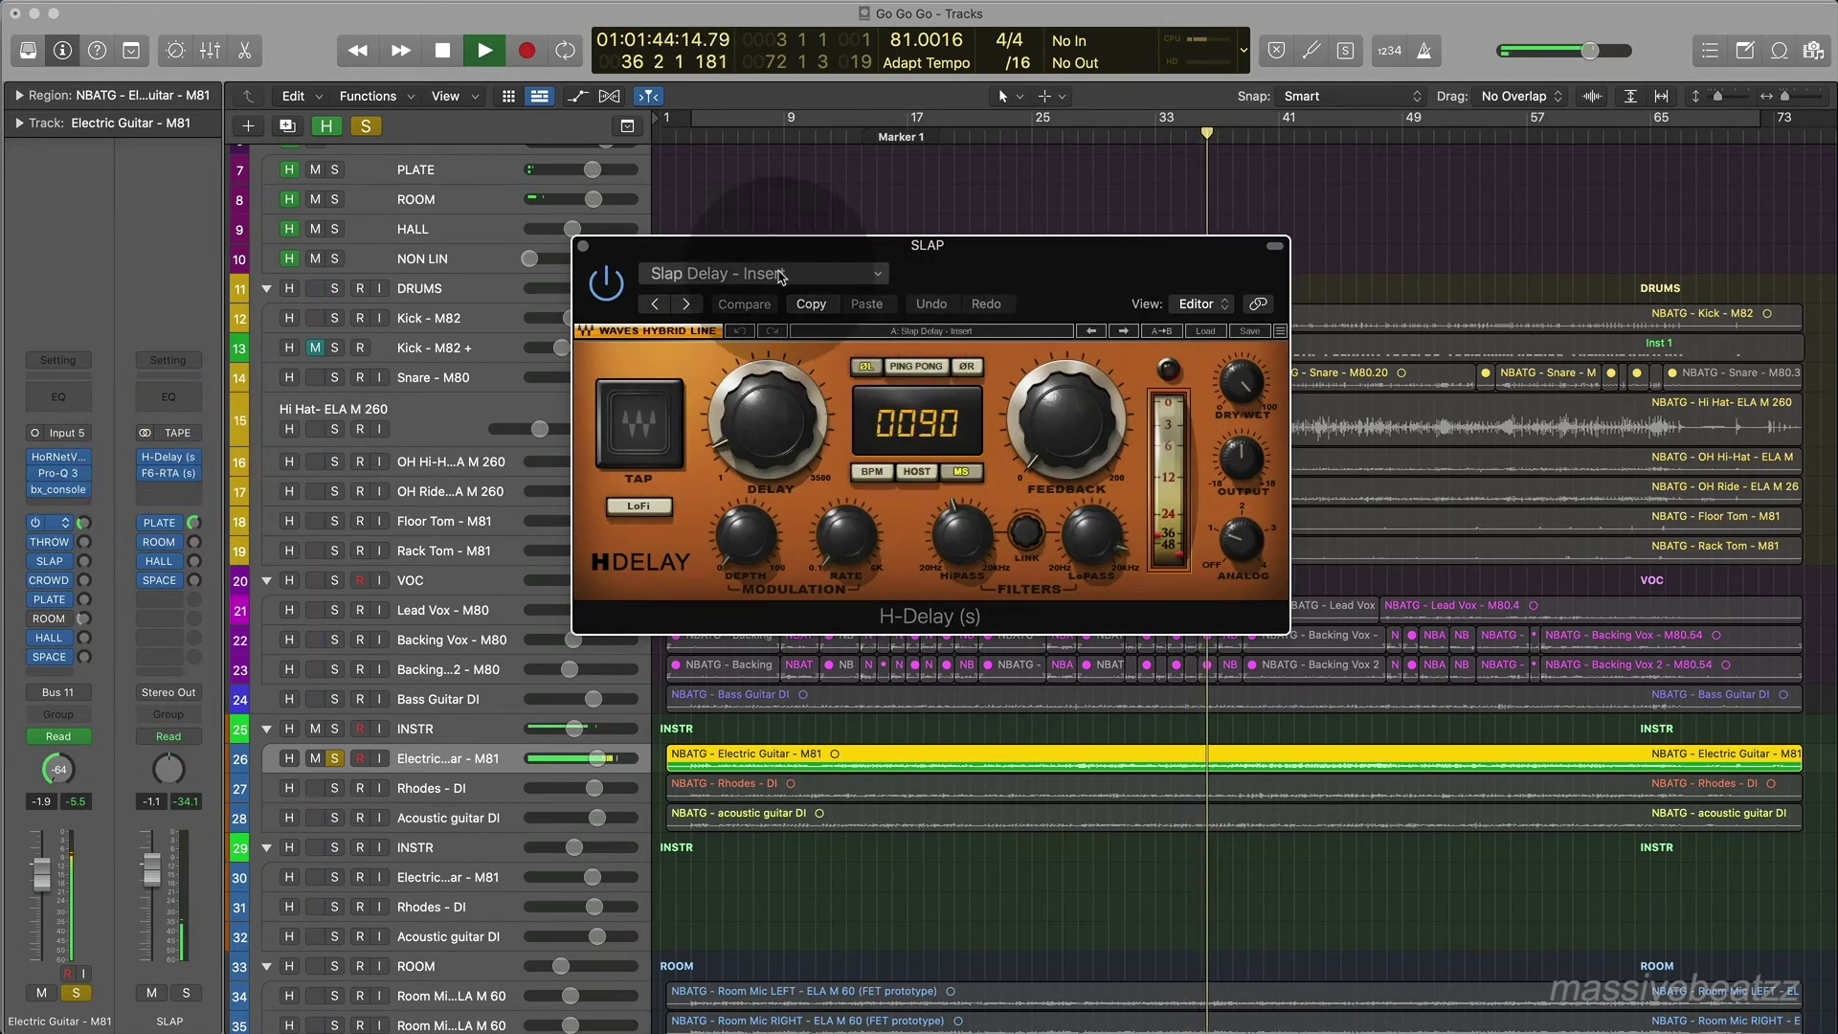
pyautogui.click(581, 247)
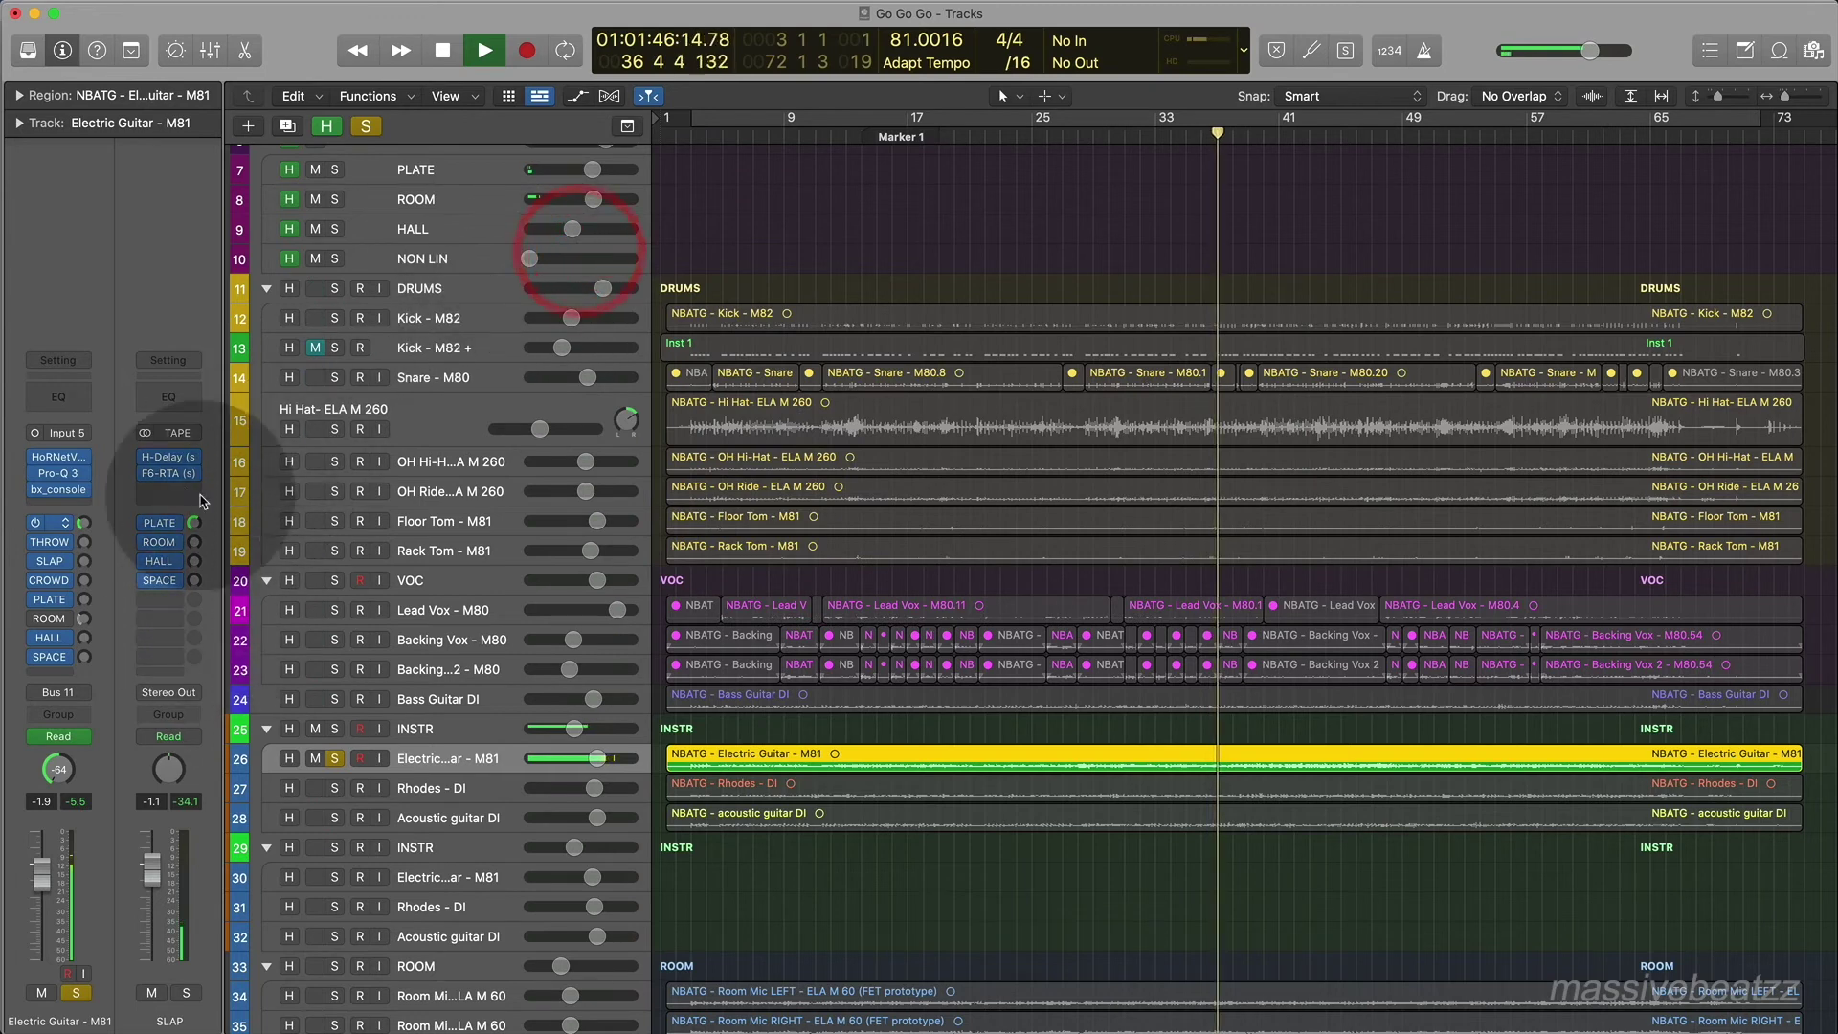
# Re-enable the electric guitar's ROOM send and display the ROOM channel strip.
pyautogui.click(35, 621)
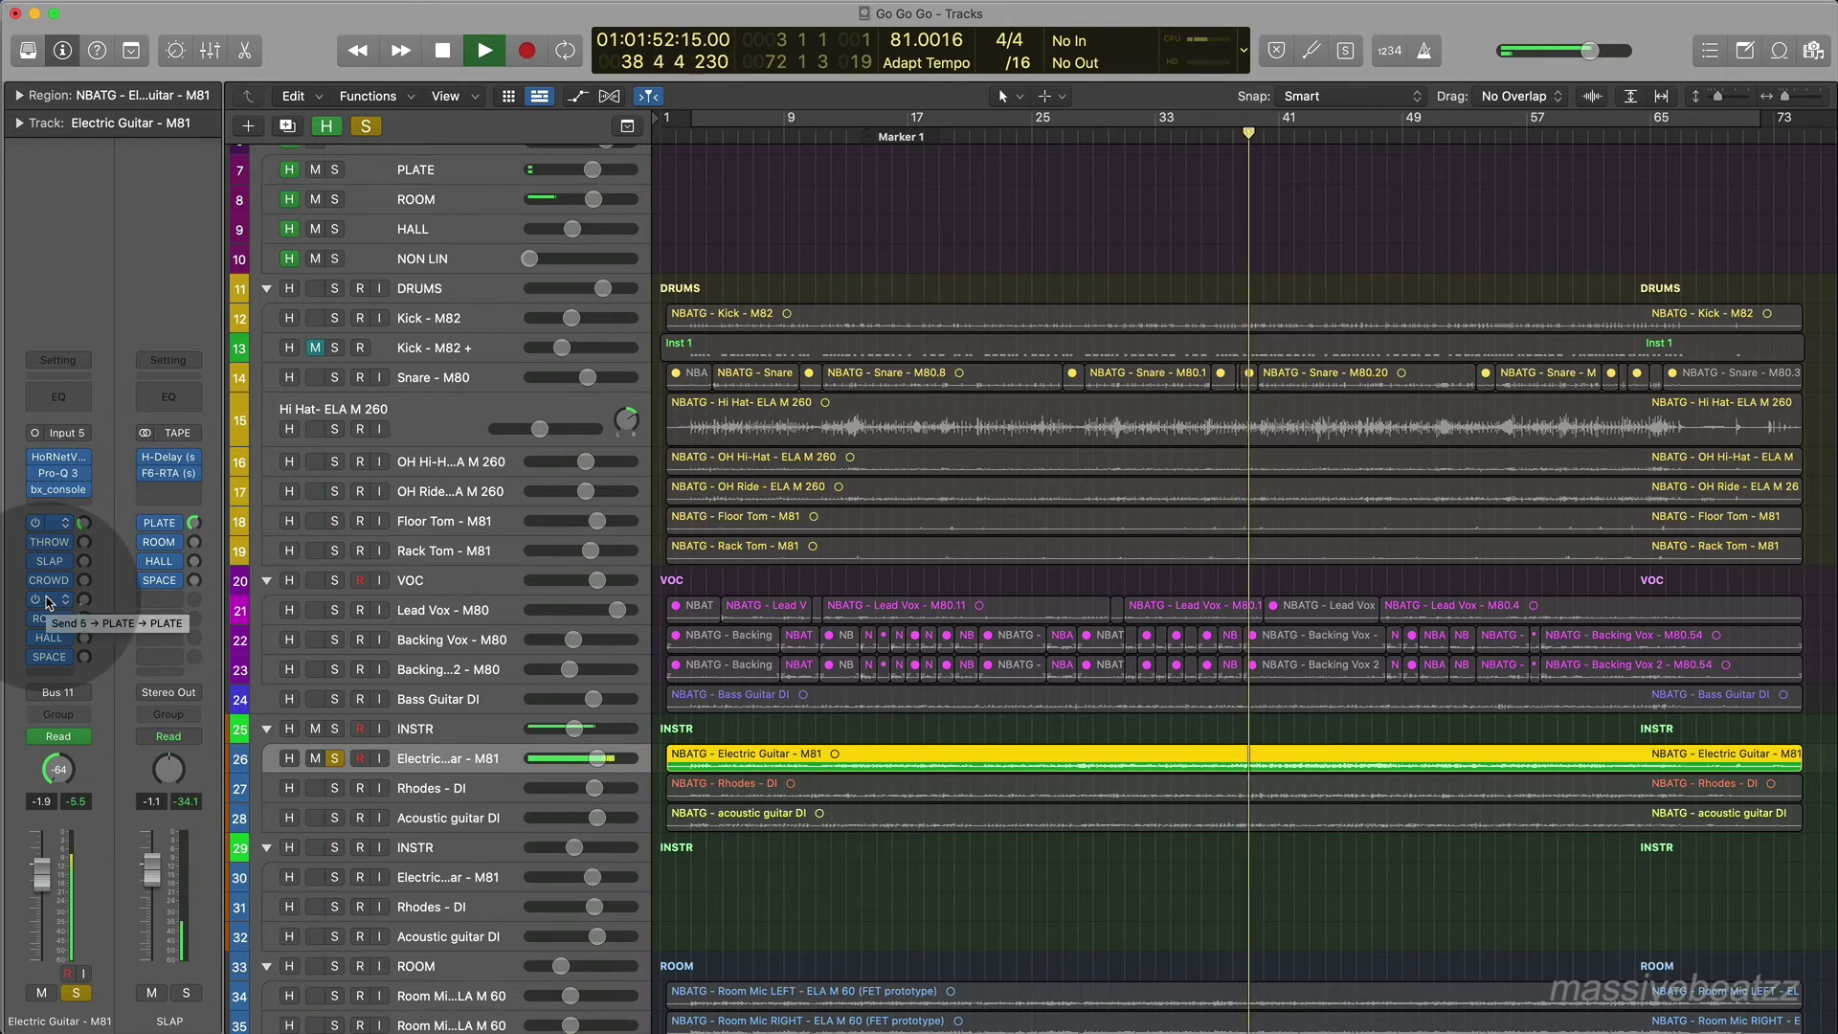
pyautogui.click(51, 621)
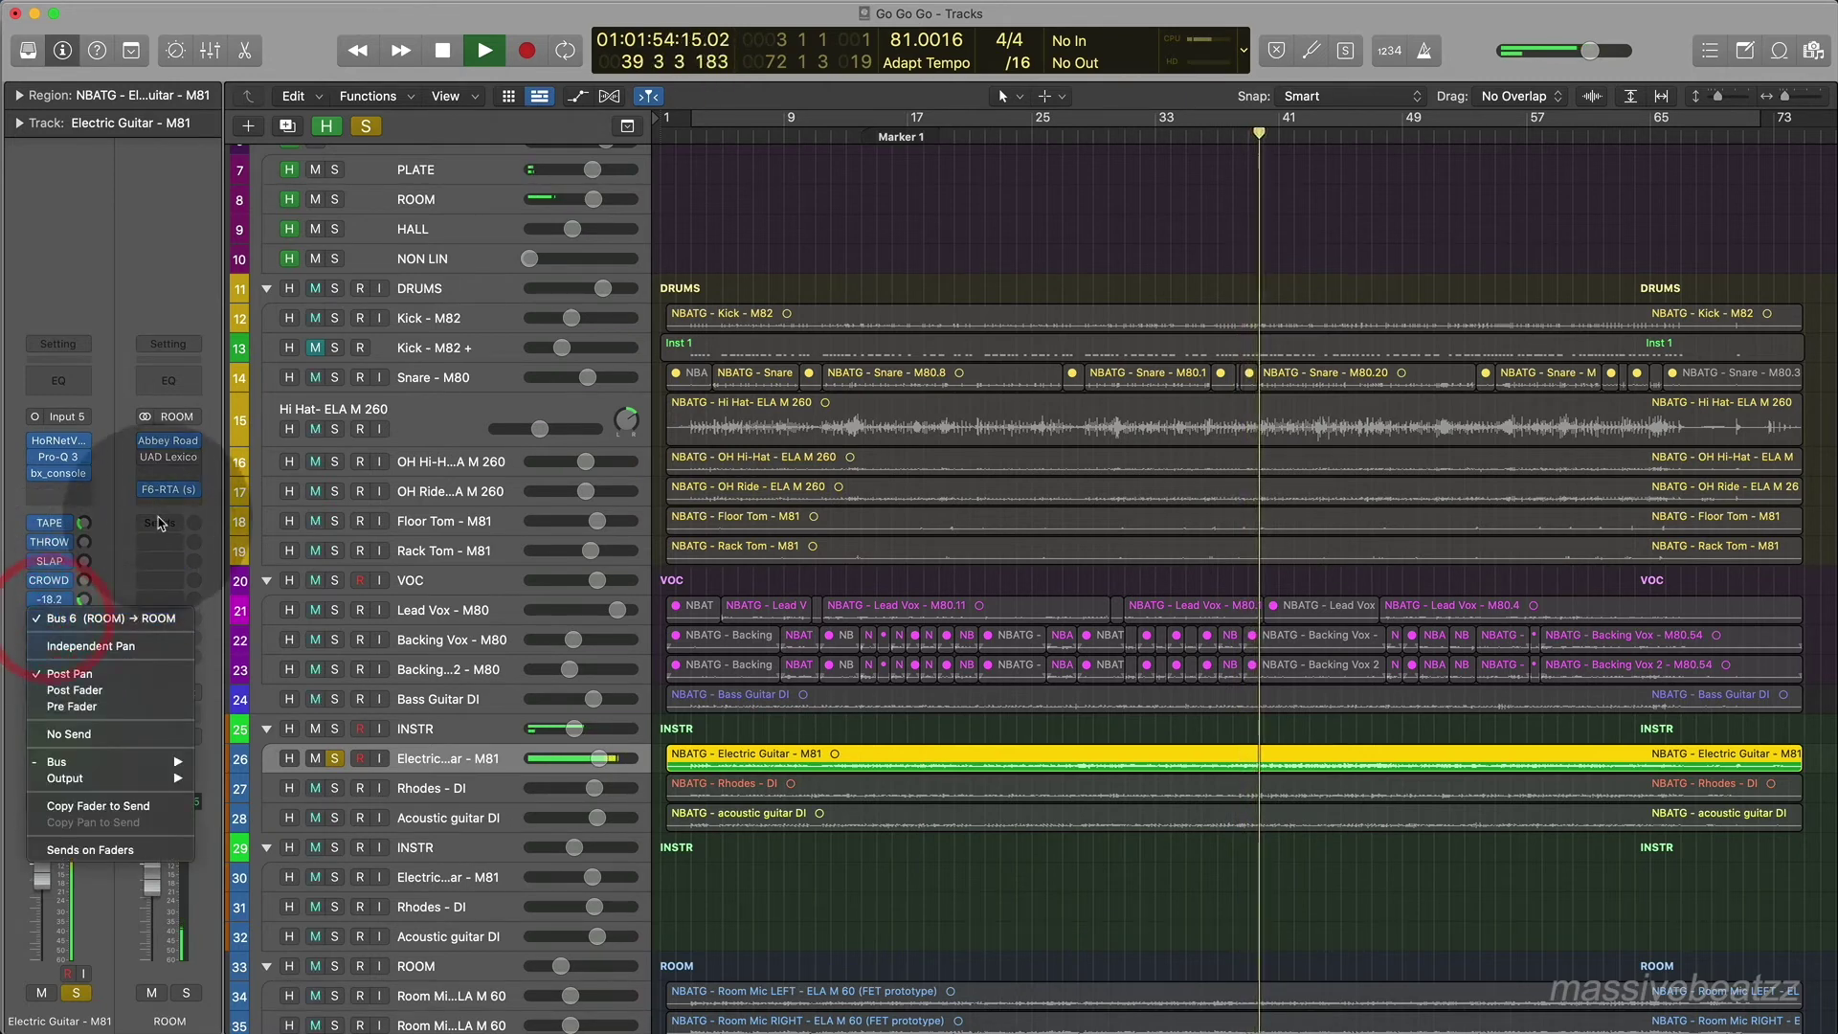
pyautogui.click(173, 210)
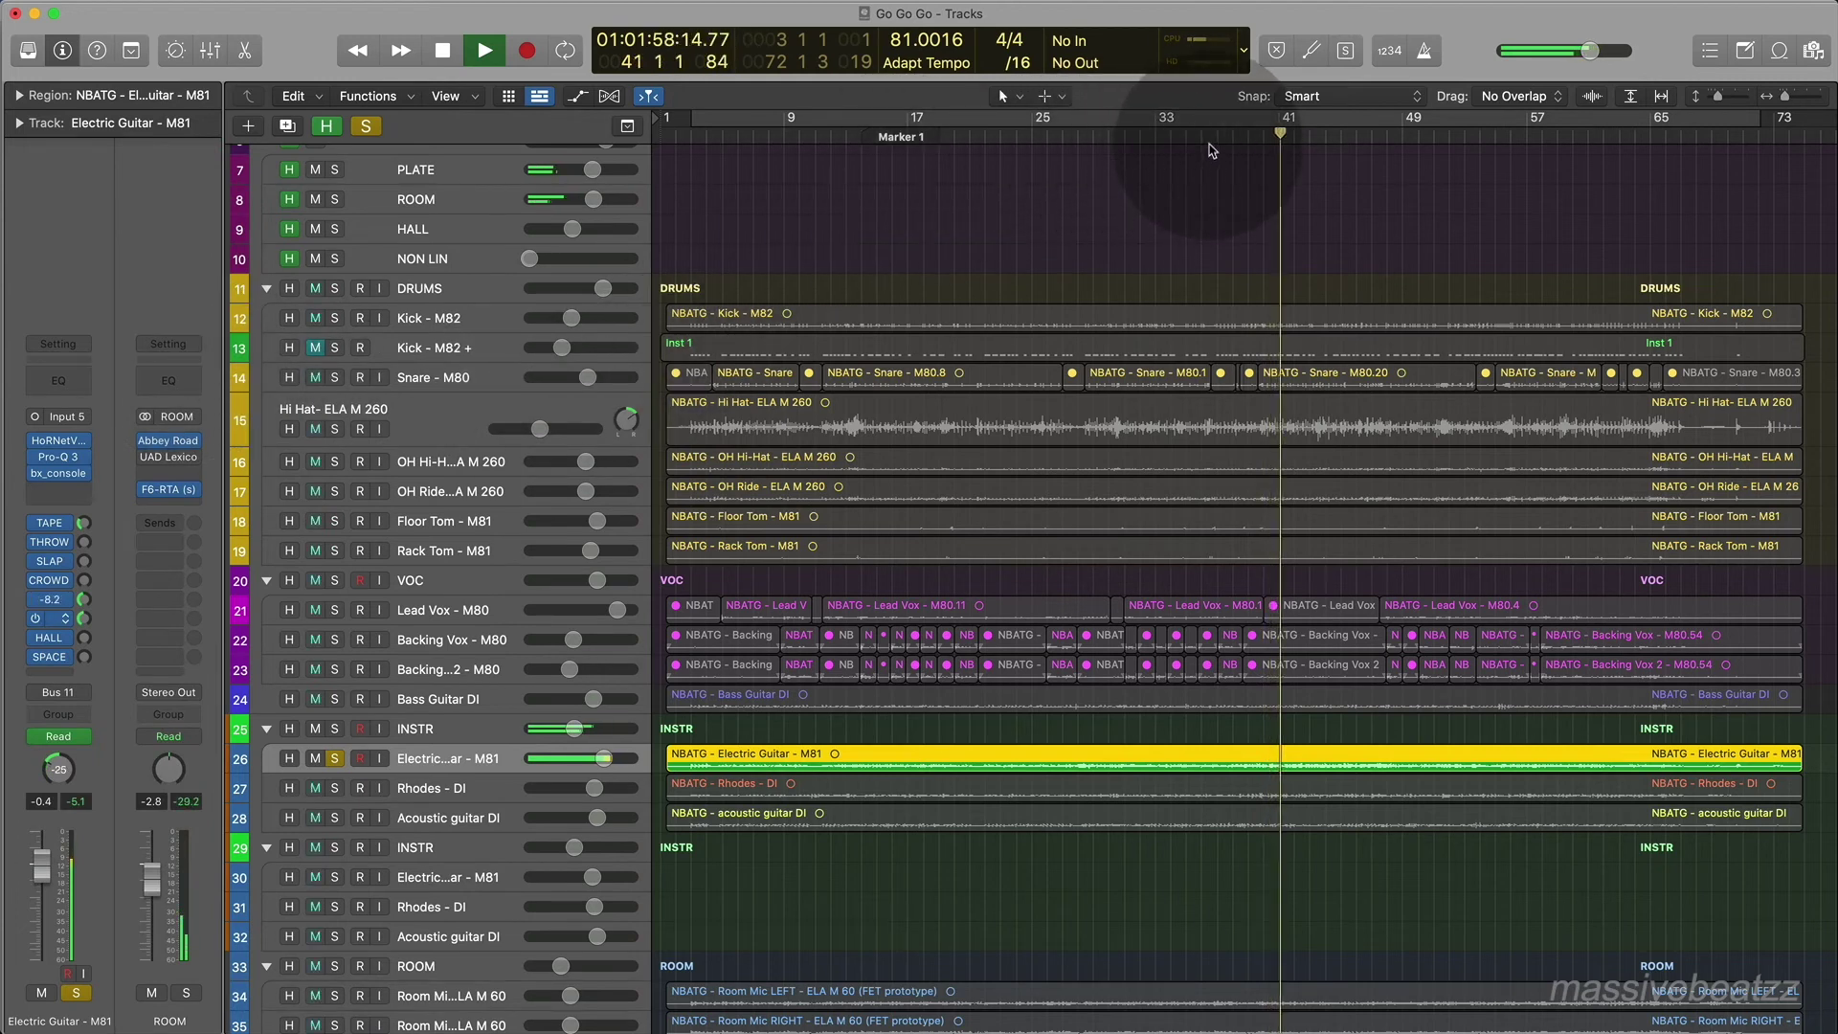
# Show the tracks' automation and stop playback with the playhead at bar 21.
pyautogui.press('a')
pyautogui.press('space')
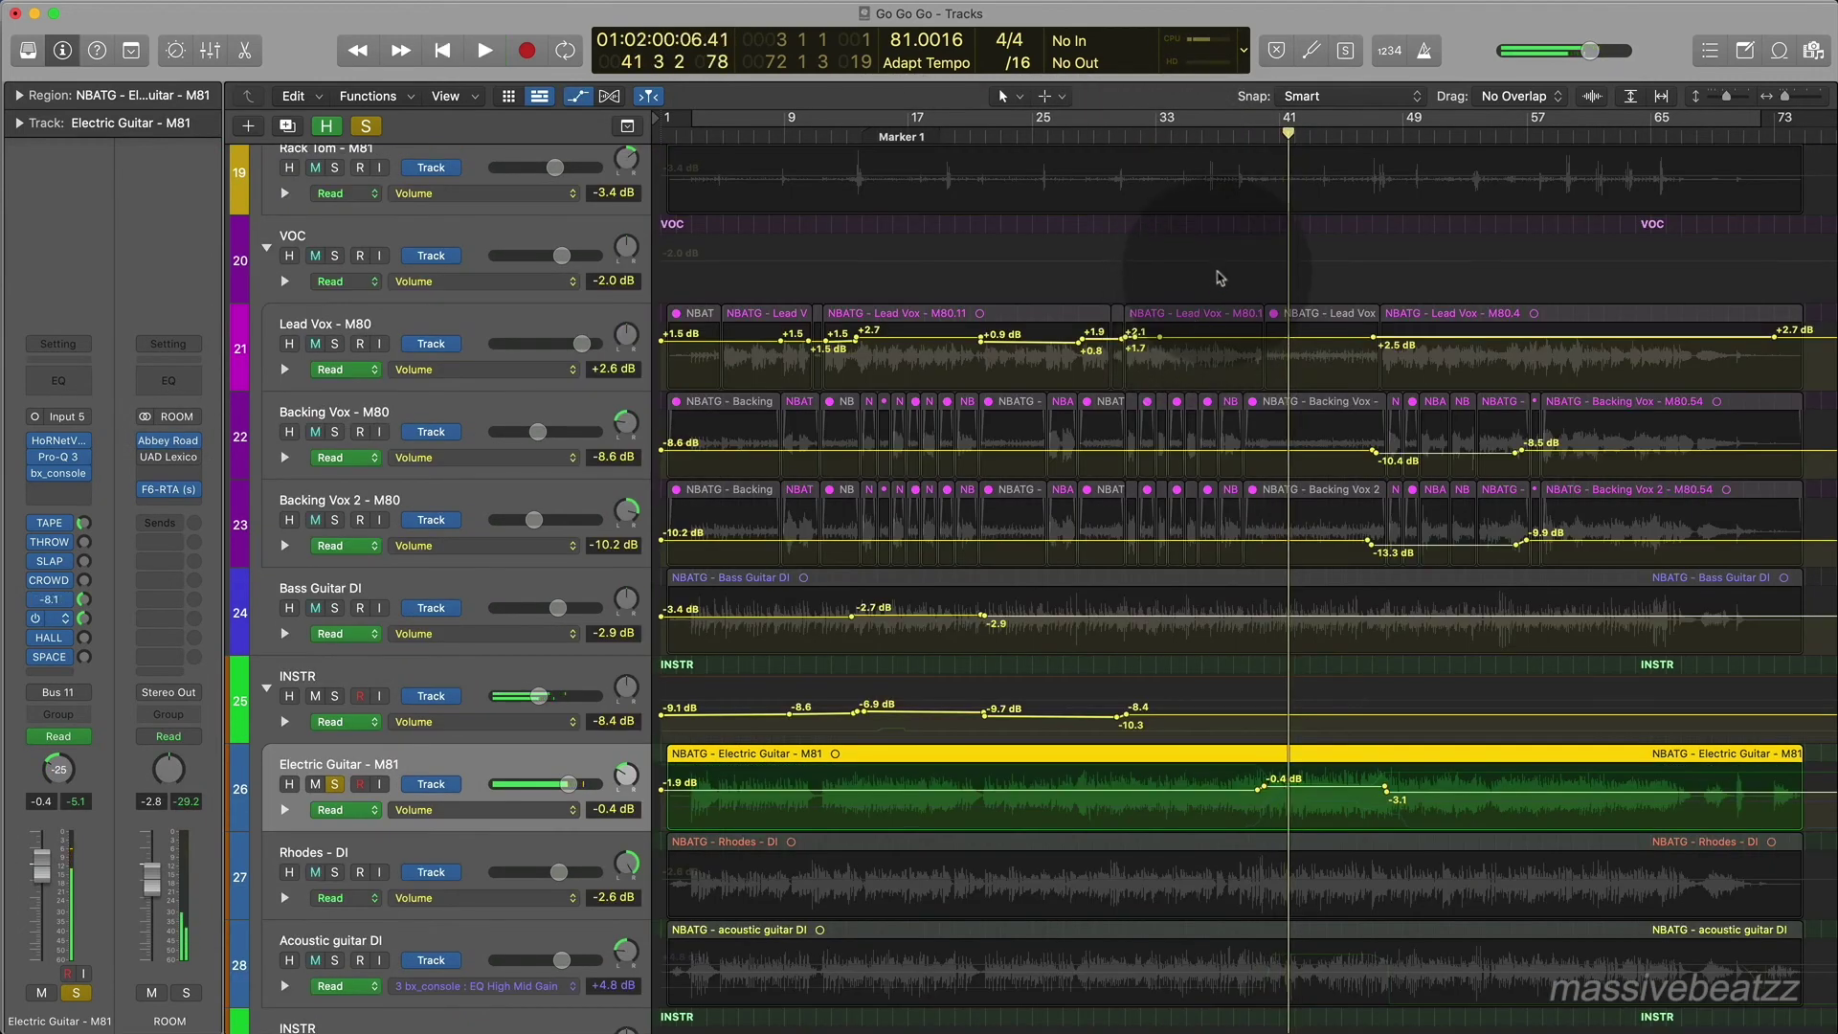
pyautogui.moveTo(1201, 131); pyautogui.dragTo(970, 131)
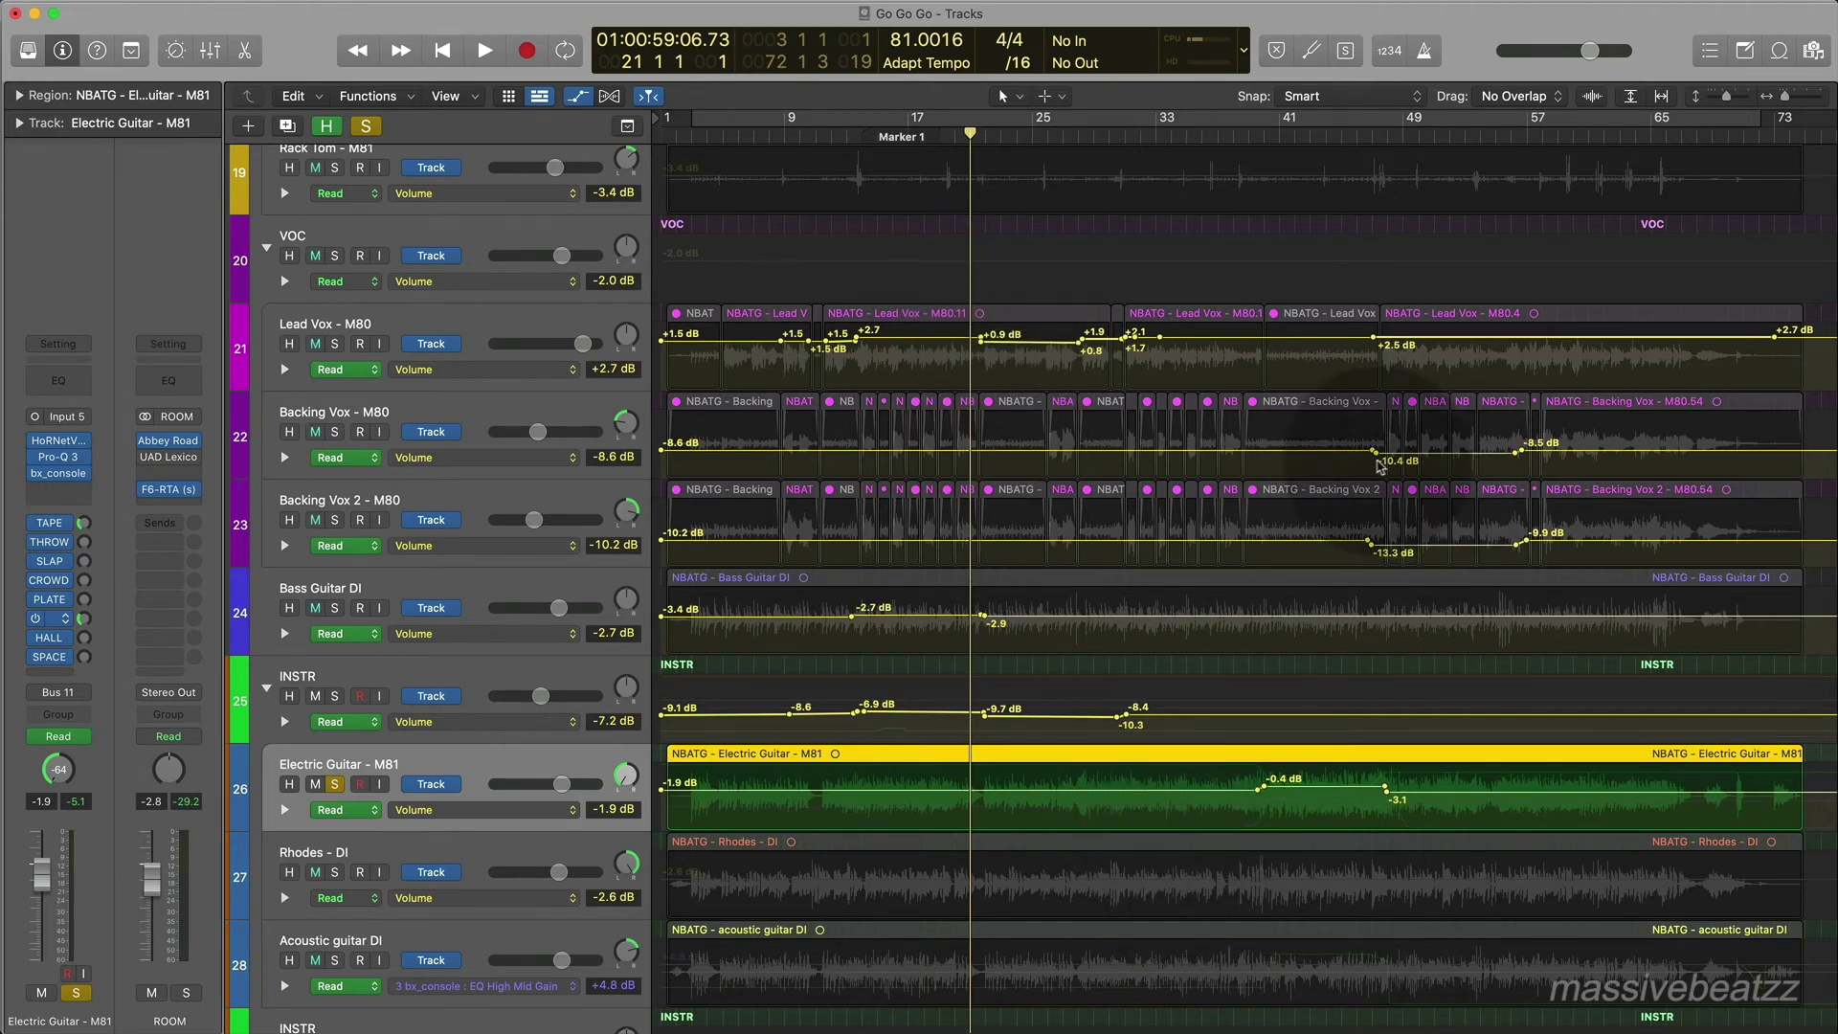
# Place the playhead at bar 37 and move the solo from Electric Guitar - M81 to its parent INSTR track.
pyautogui.click(1217, 130)
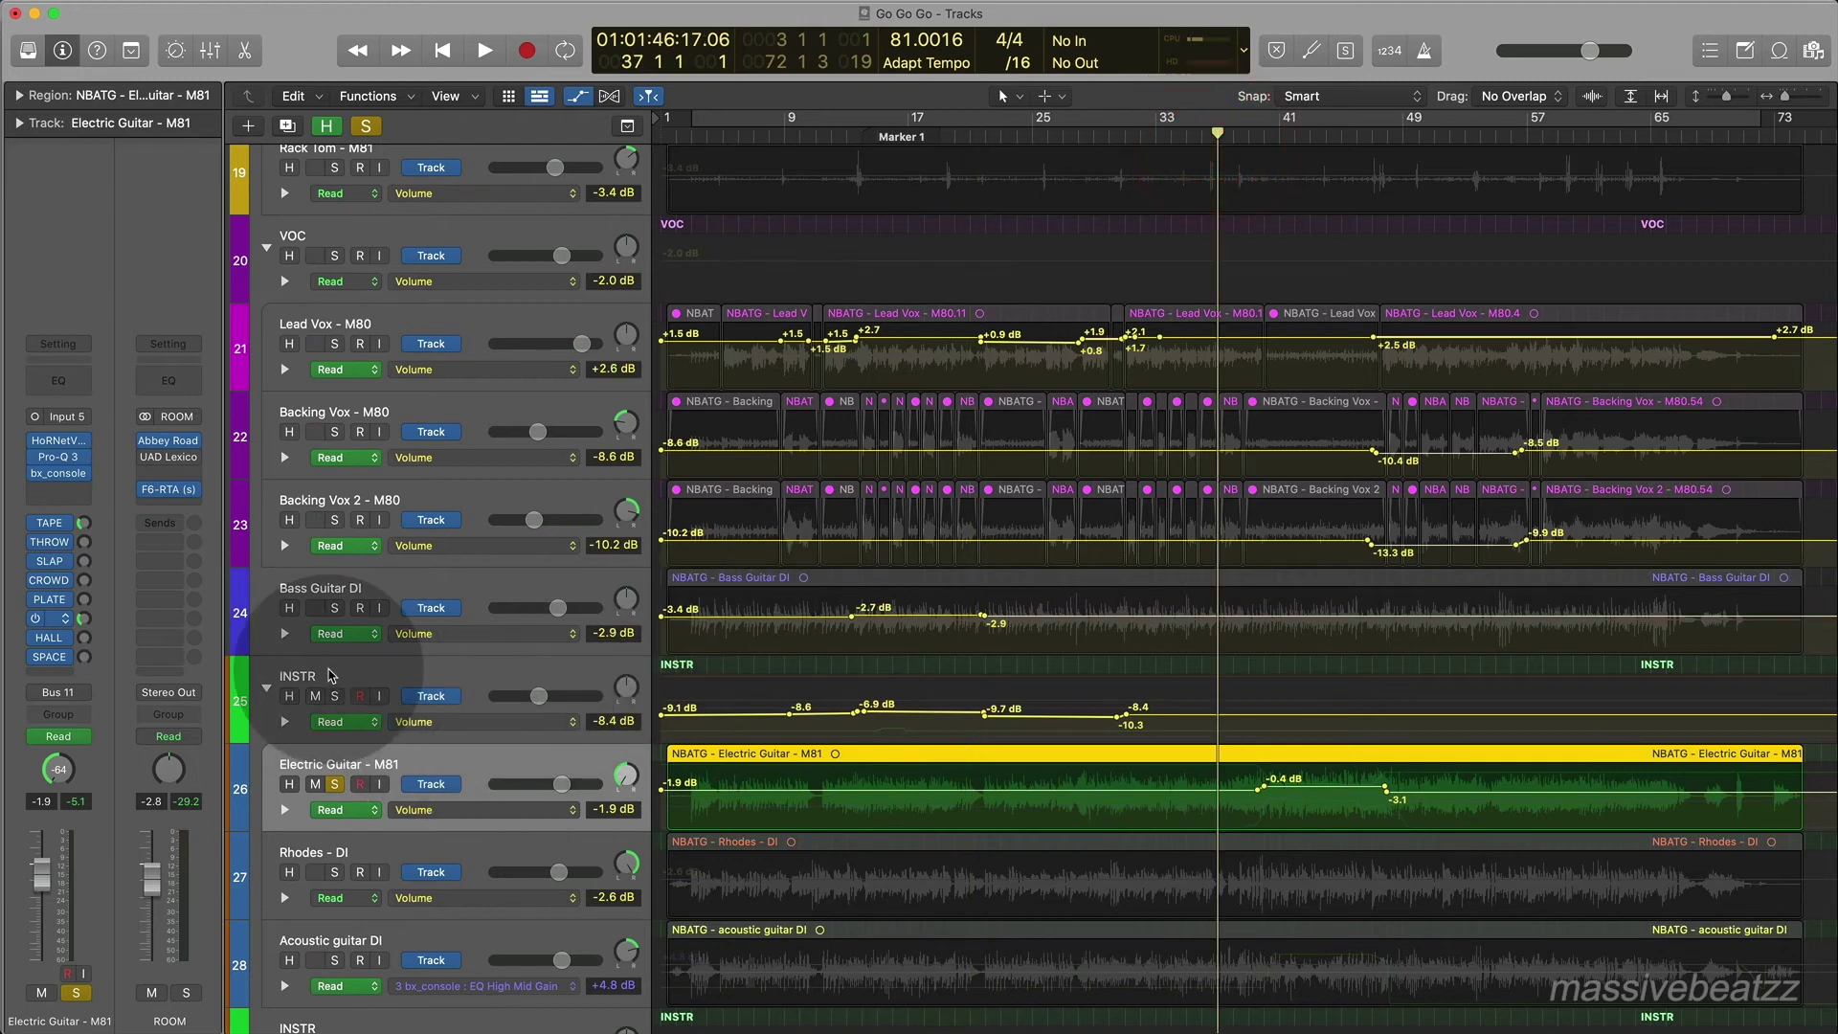
pyautogui.click(335, 696)
pyautogui.click(335, 785)
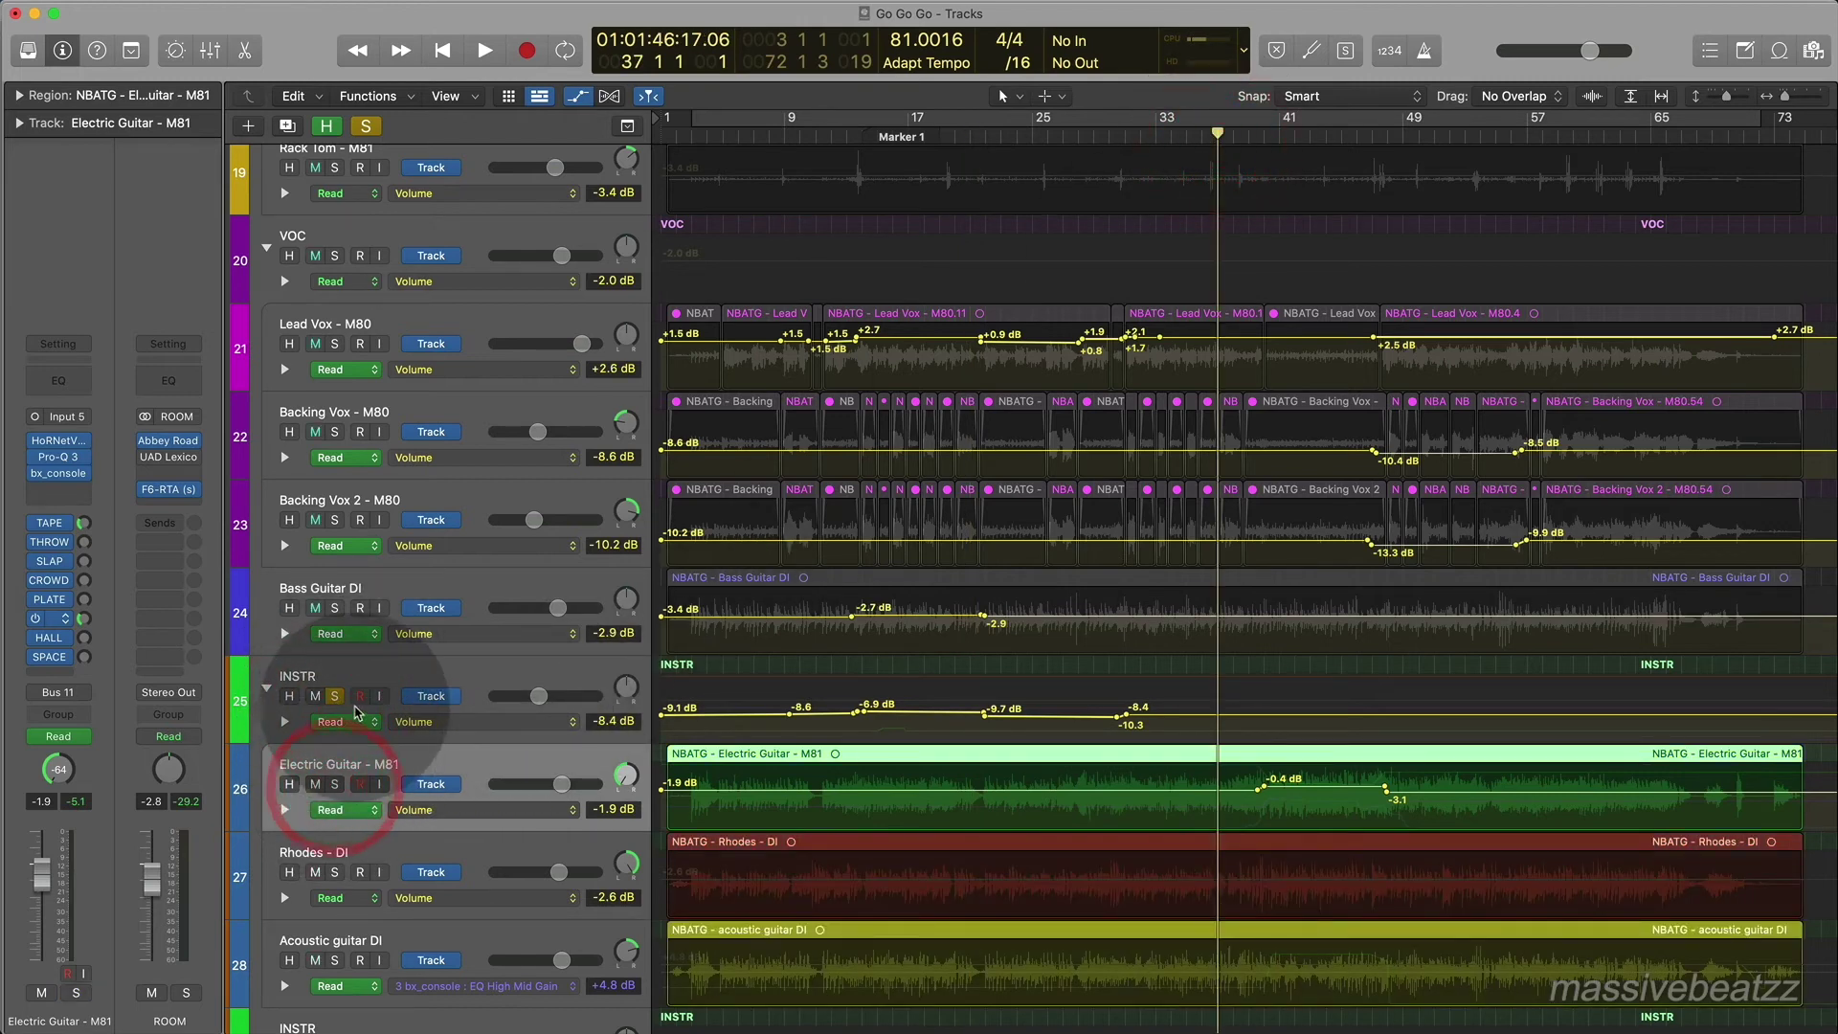
# Display the Pan automation of Electric Guitar - M81 and play the instruments through the pan change from bar 39.
pyautogui.hscroll(2, 1268, 520)
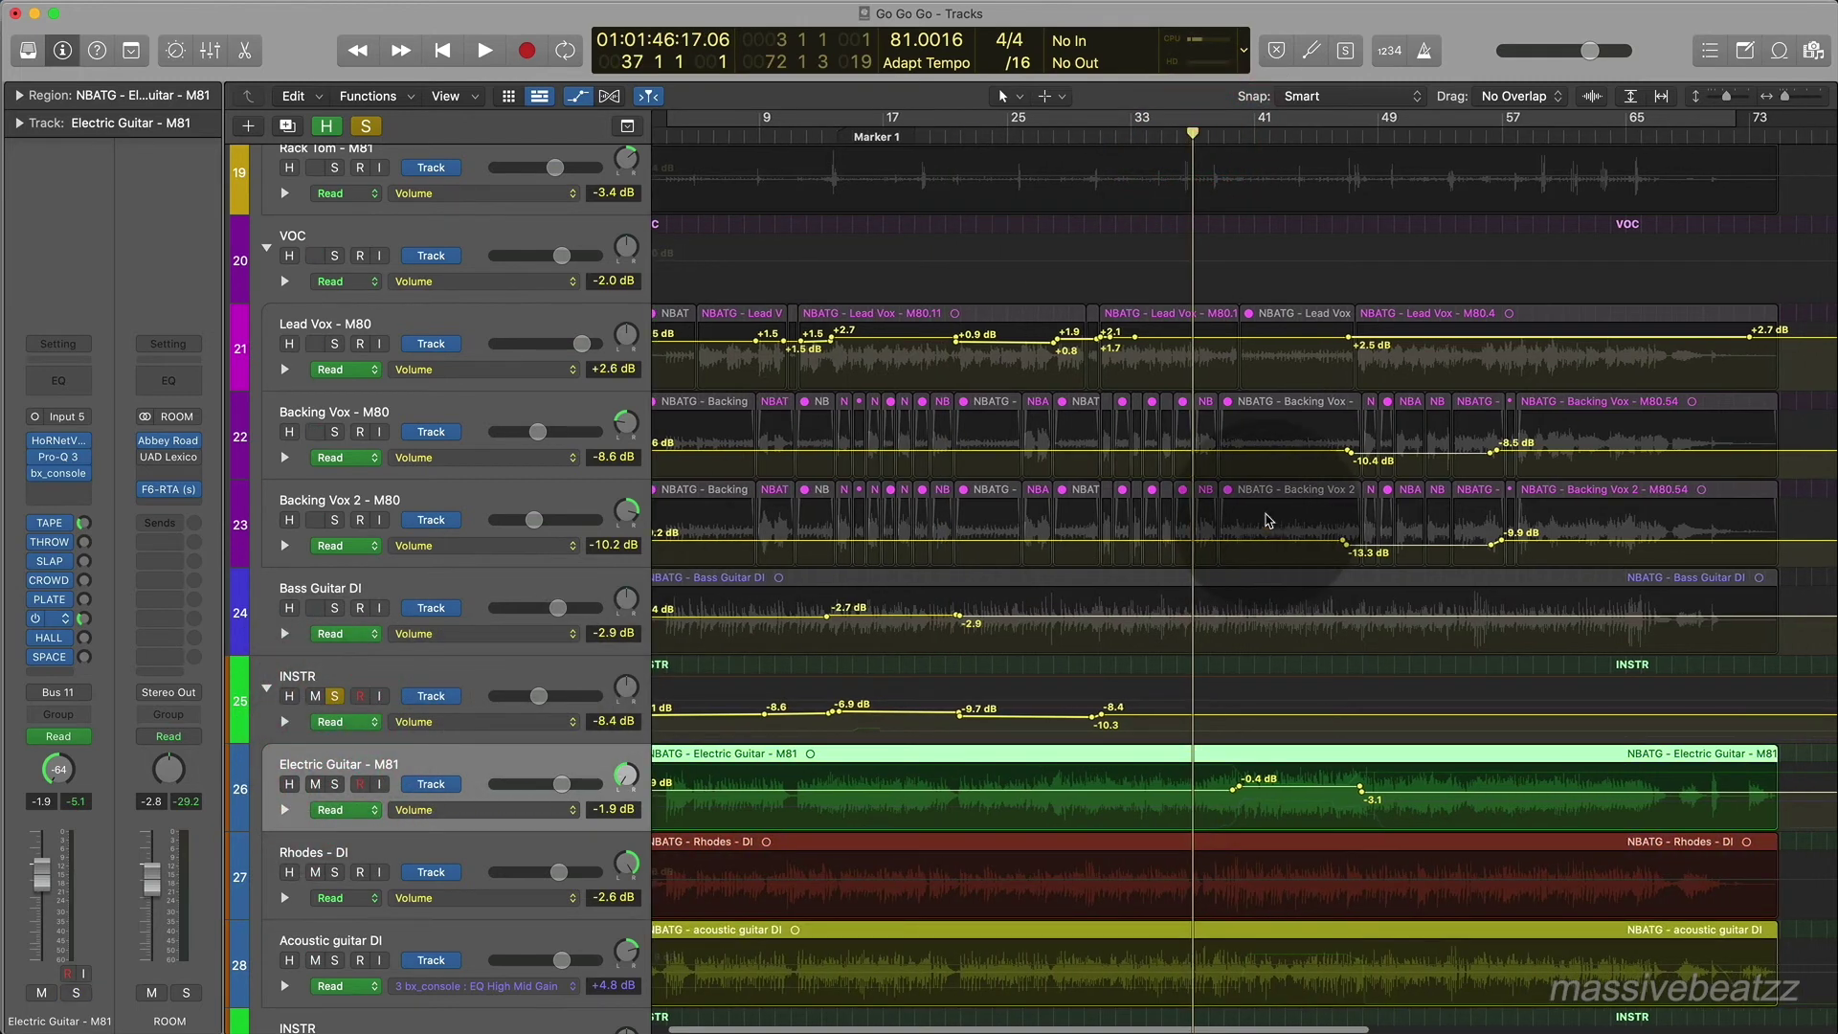
pyautogui.click(571, 811)
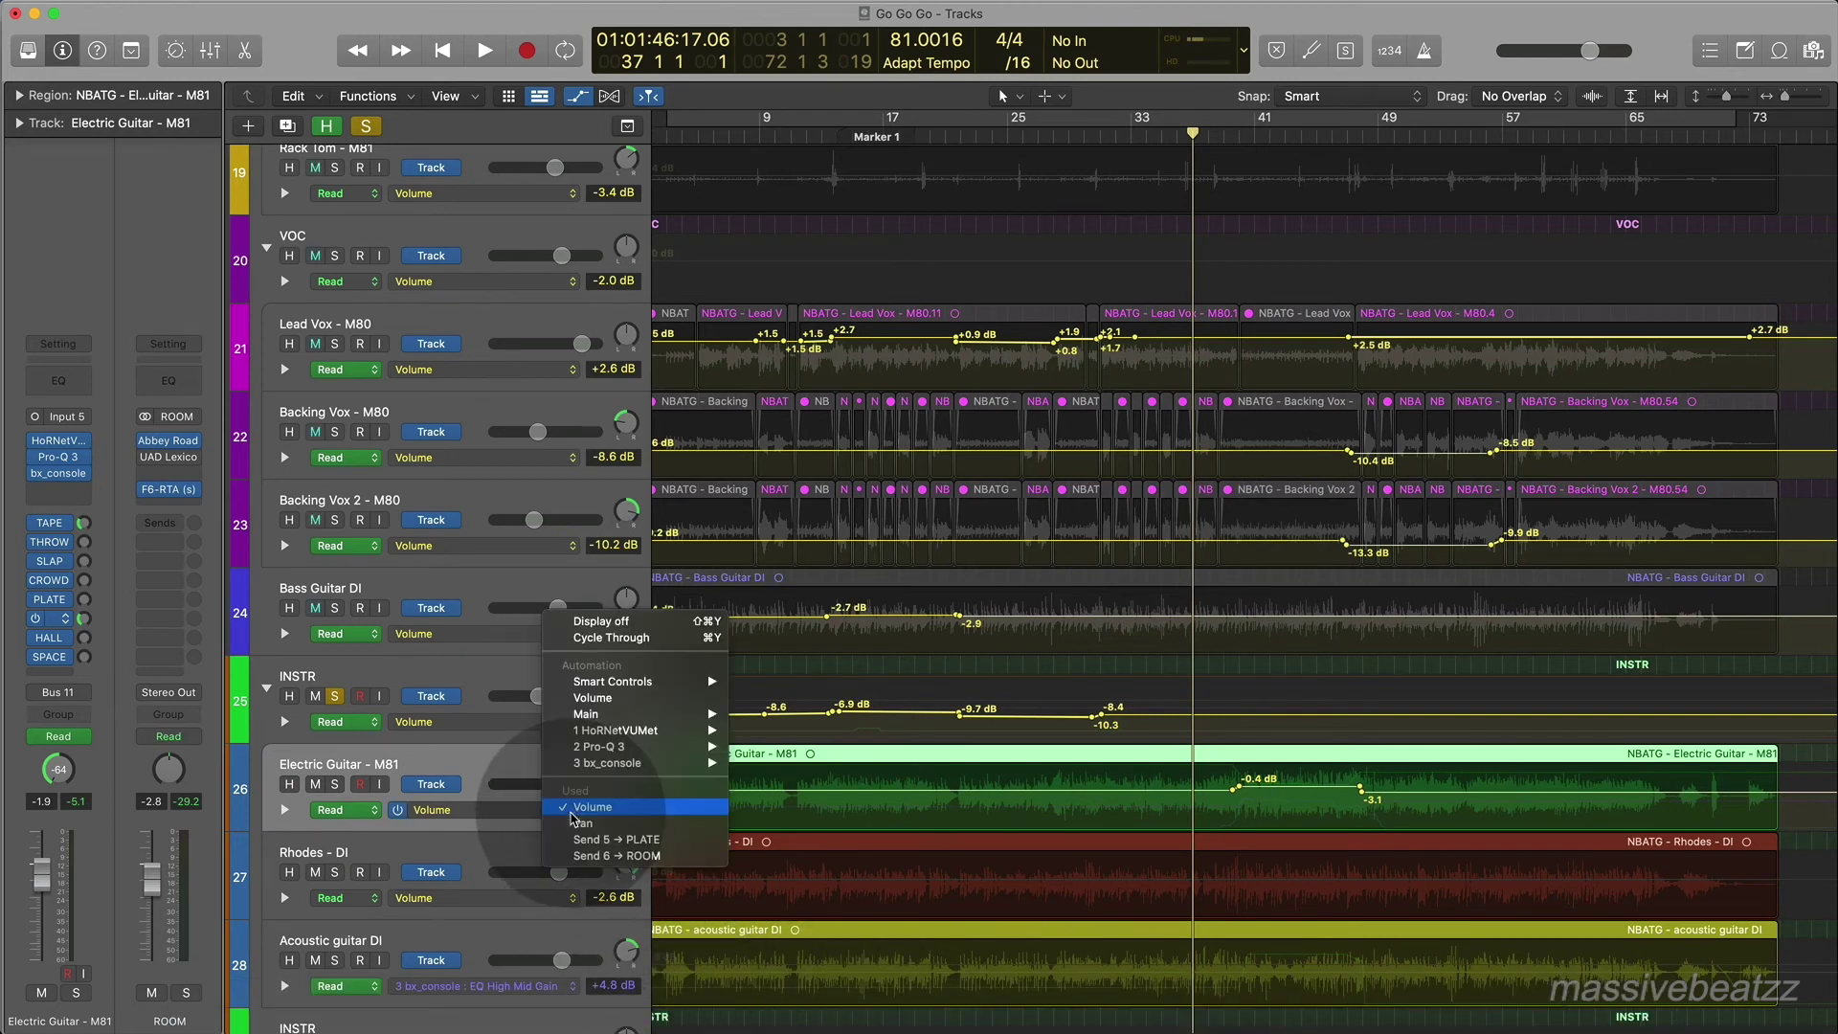
pyautogui.click(580, 823)
pyautogui.press('space')
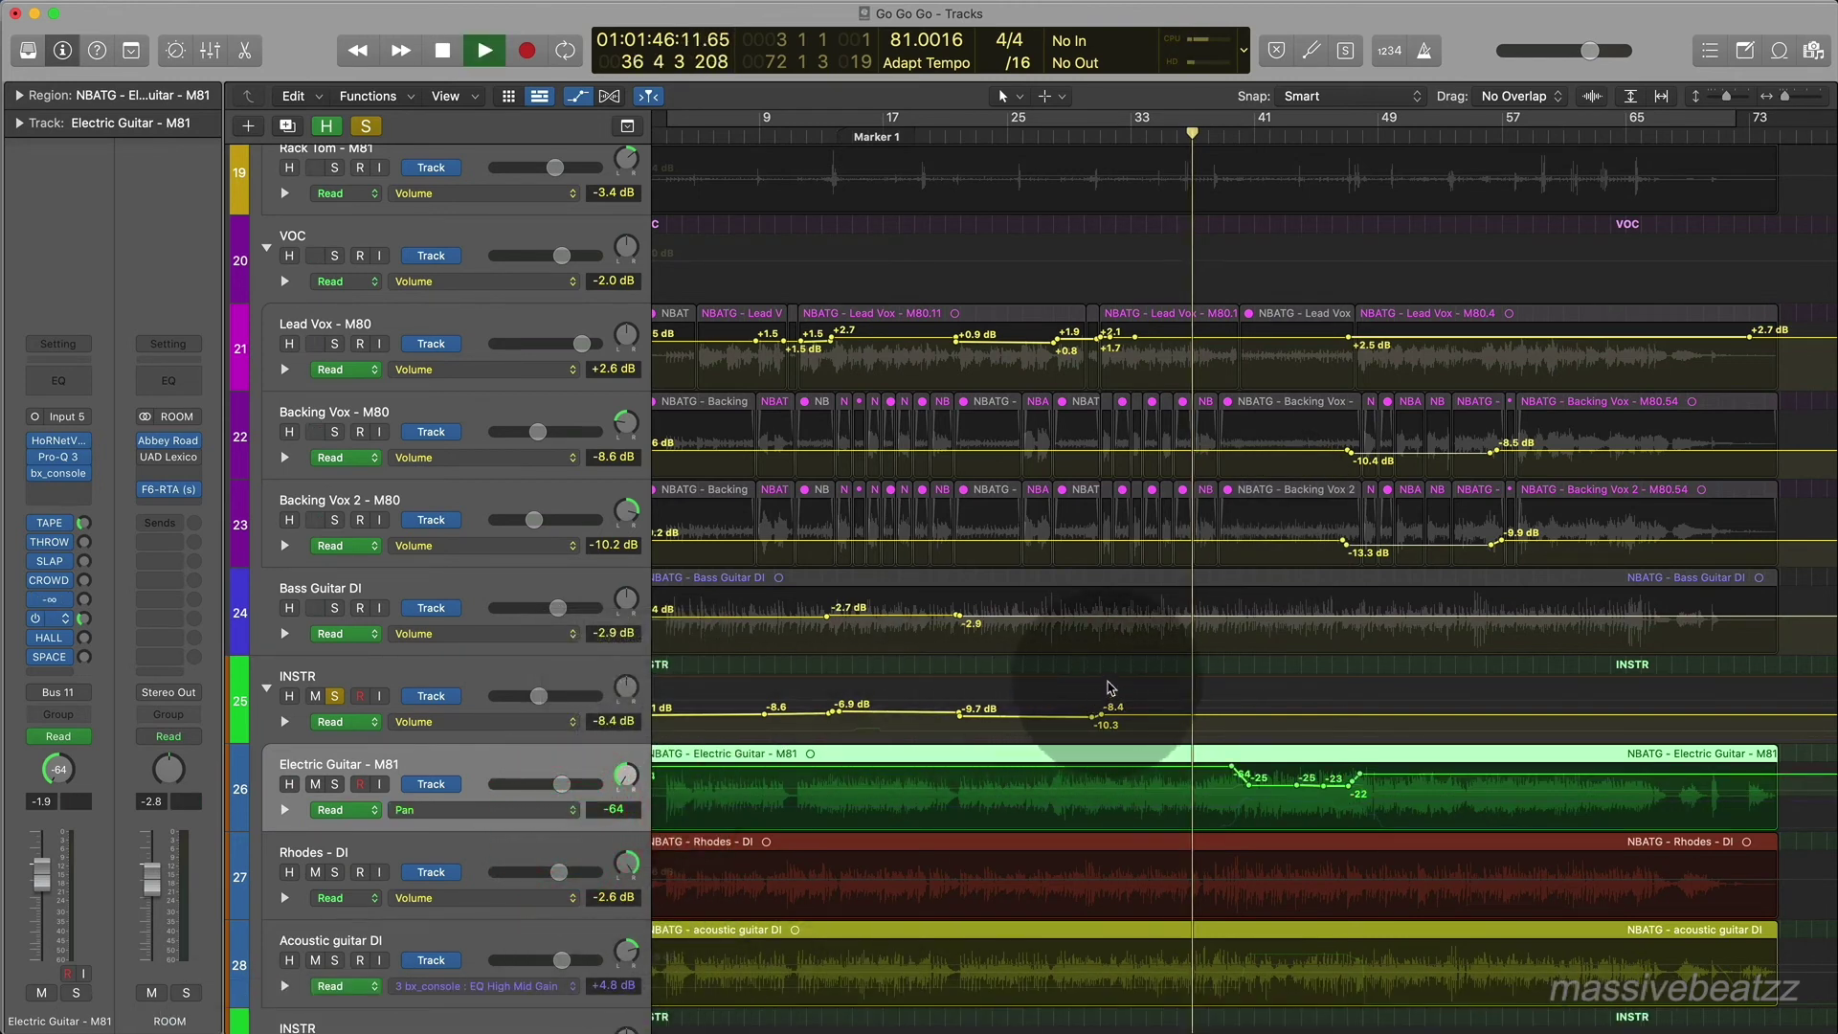
pyautogui.click(1210, 138)
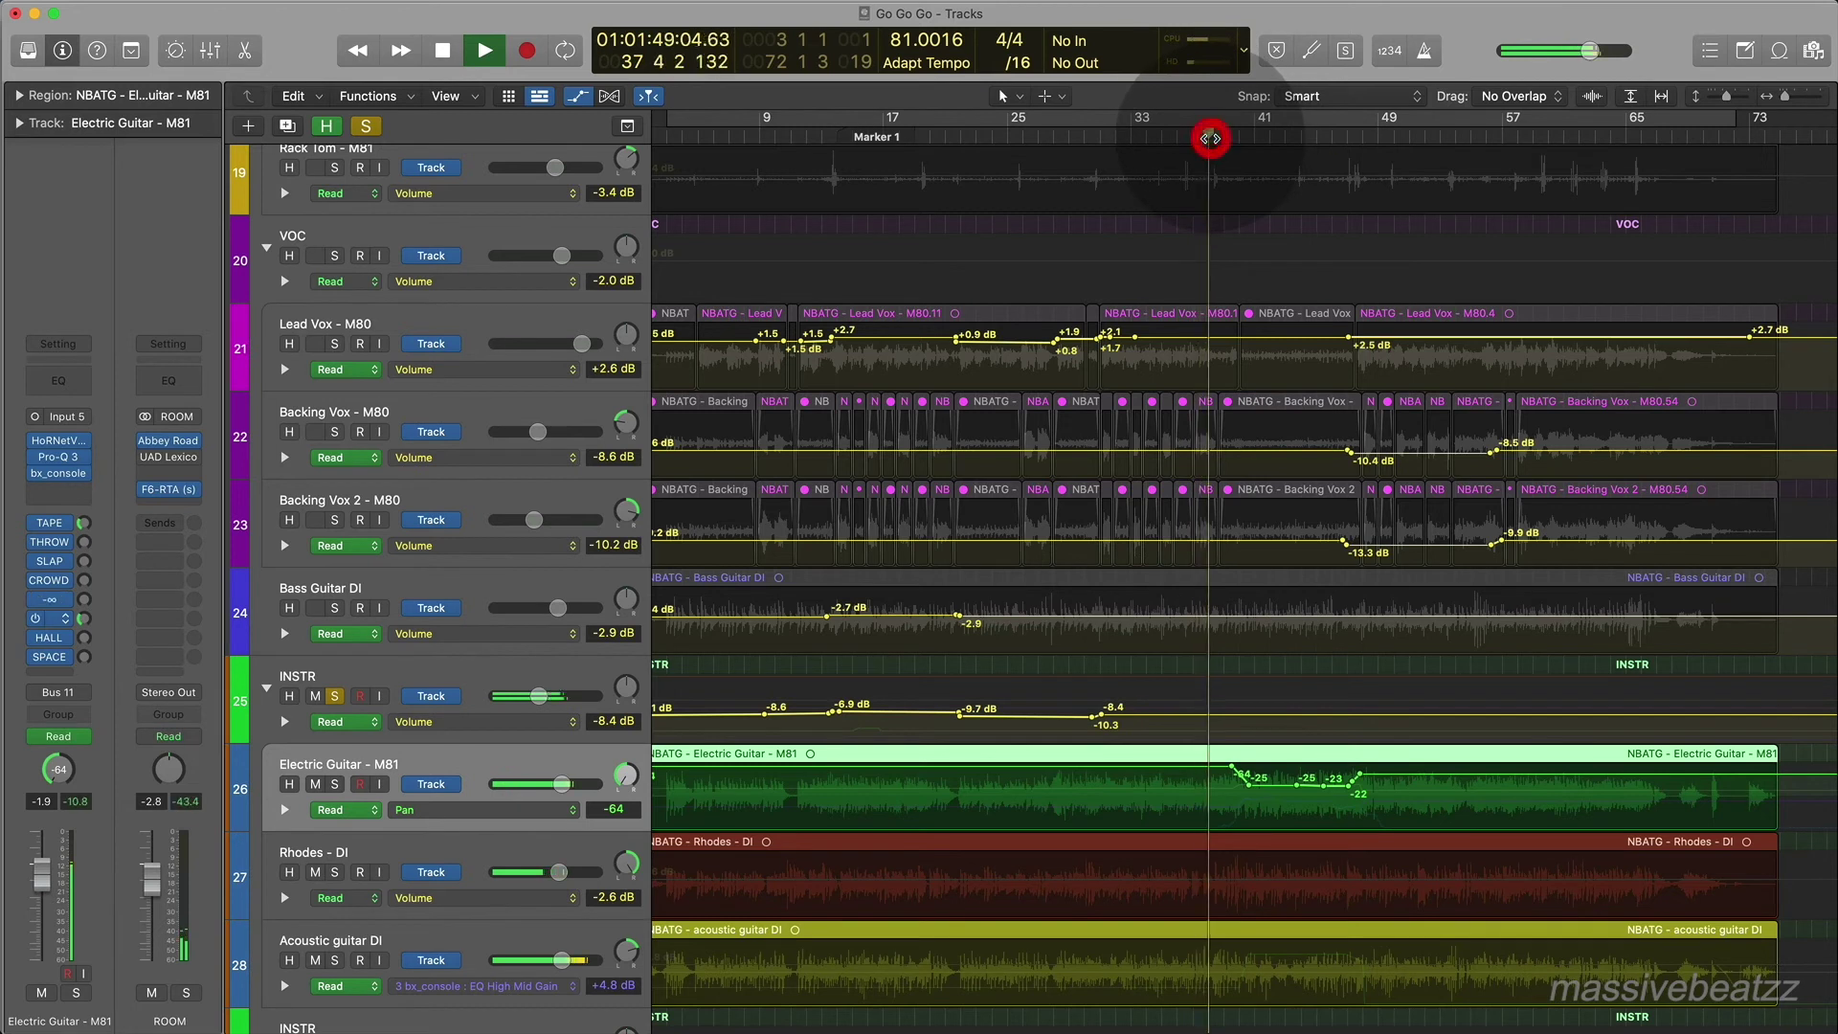
pyautogui.moveTo(1210, 138); pyautogui.dragTo(1223, 137)
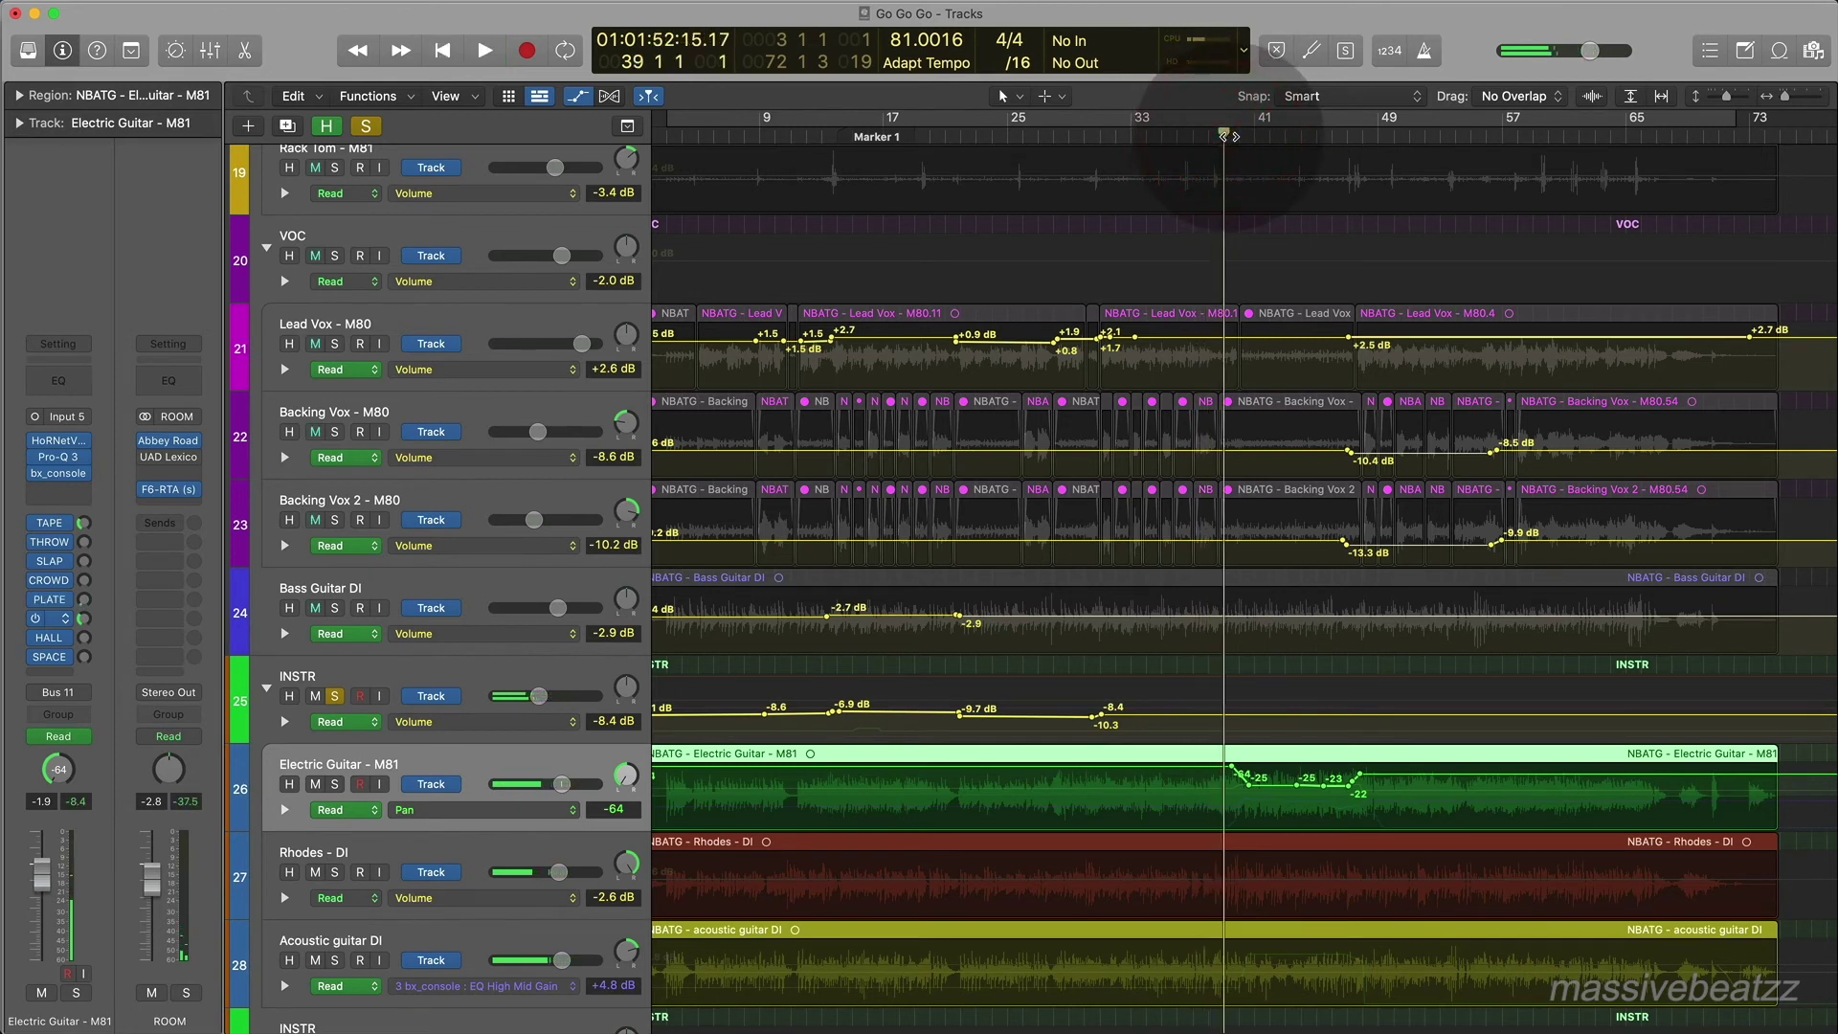
pyautogui.press('space')
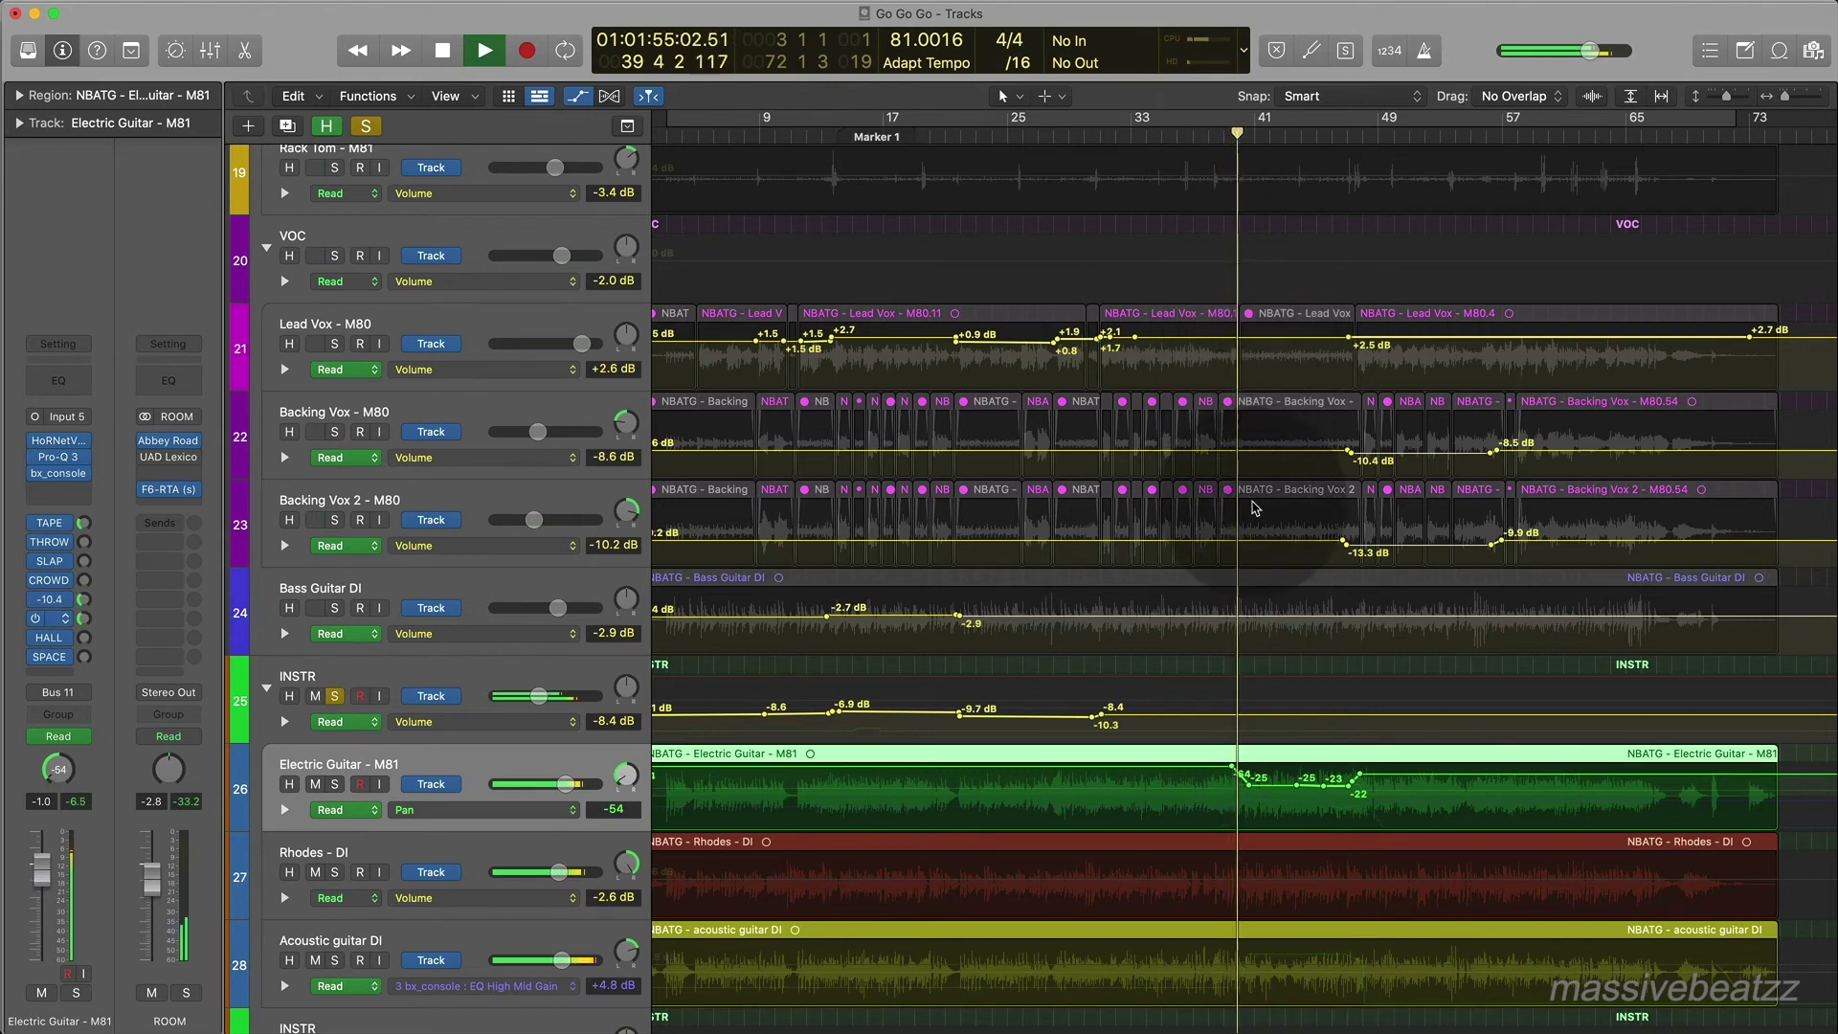
# Select the Acoustic guitar DI track and display its Volume automation.
pyautogui.scroll(-5, 1273, 517)
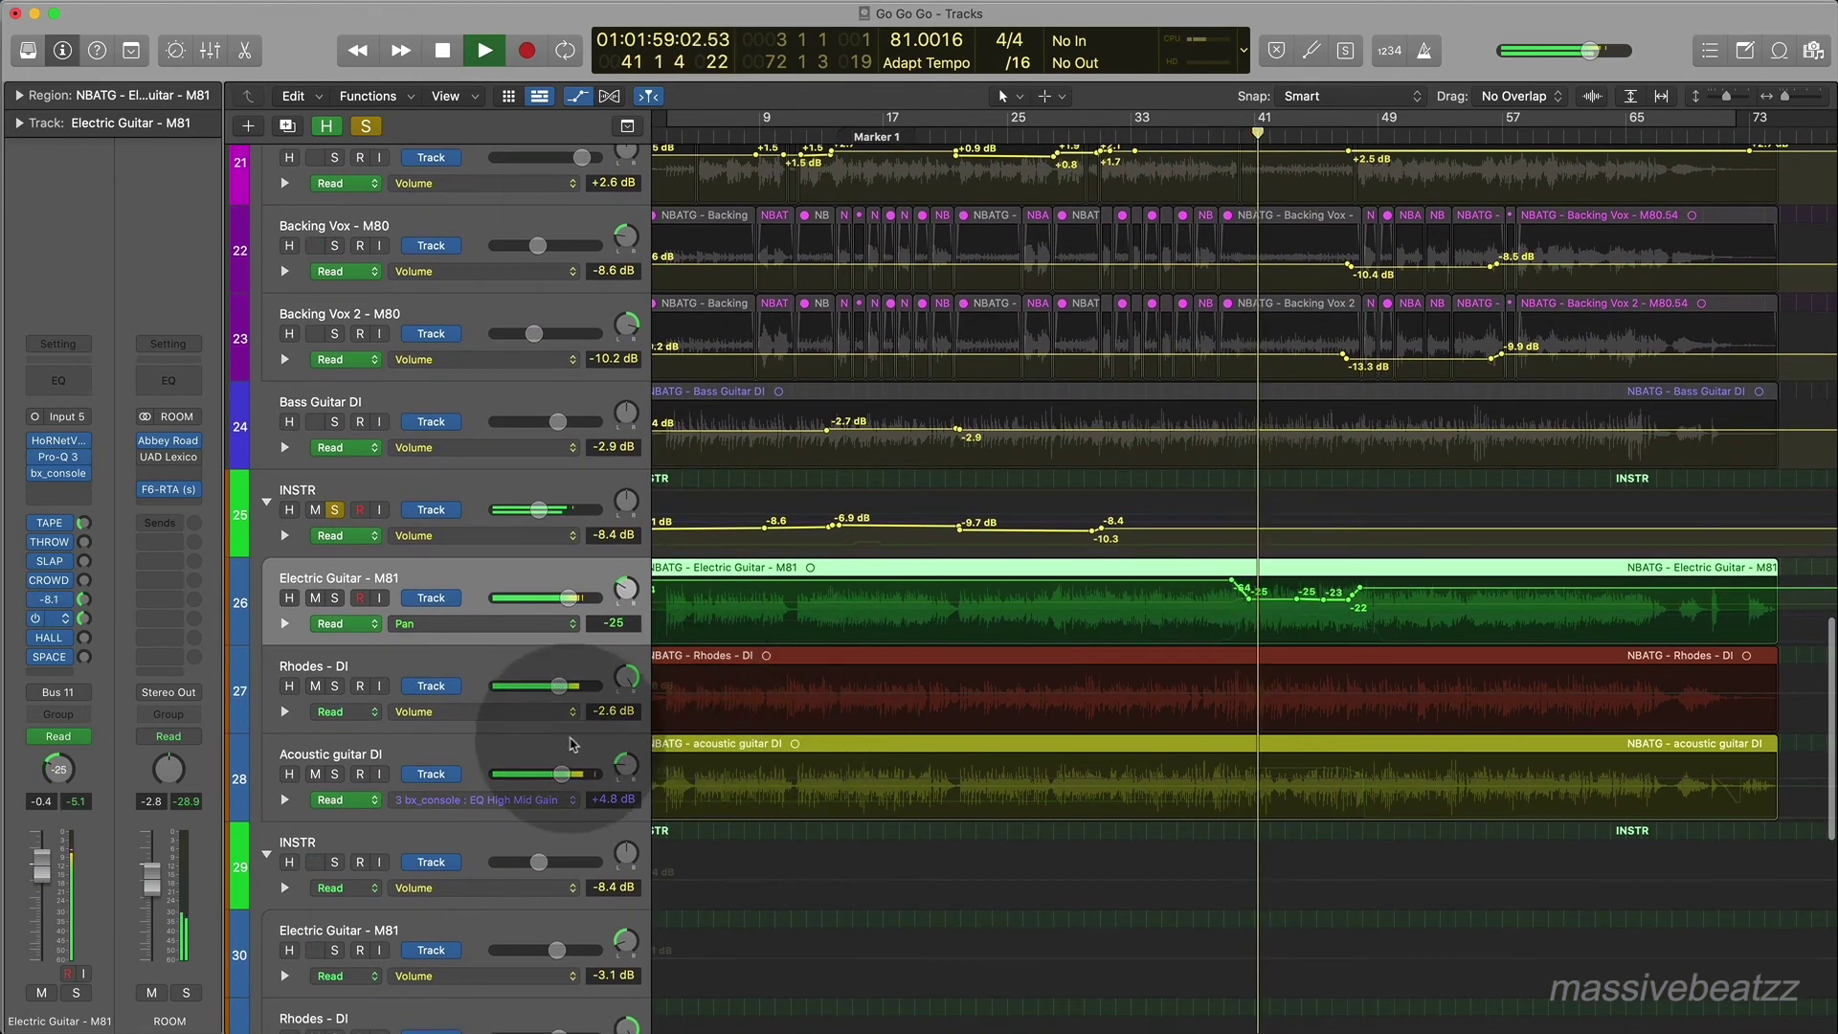
pyautogui.click(470, 756)
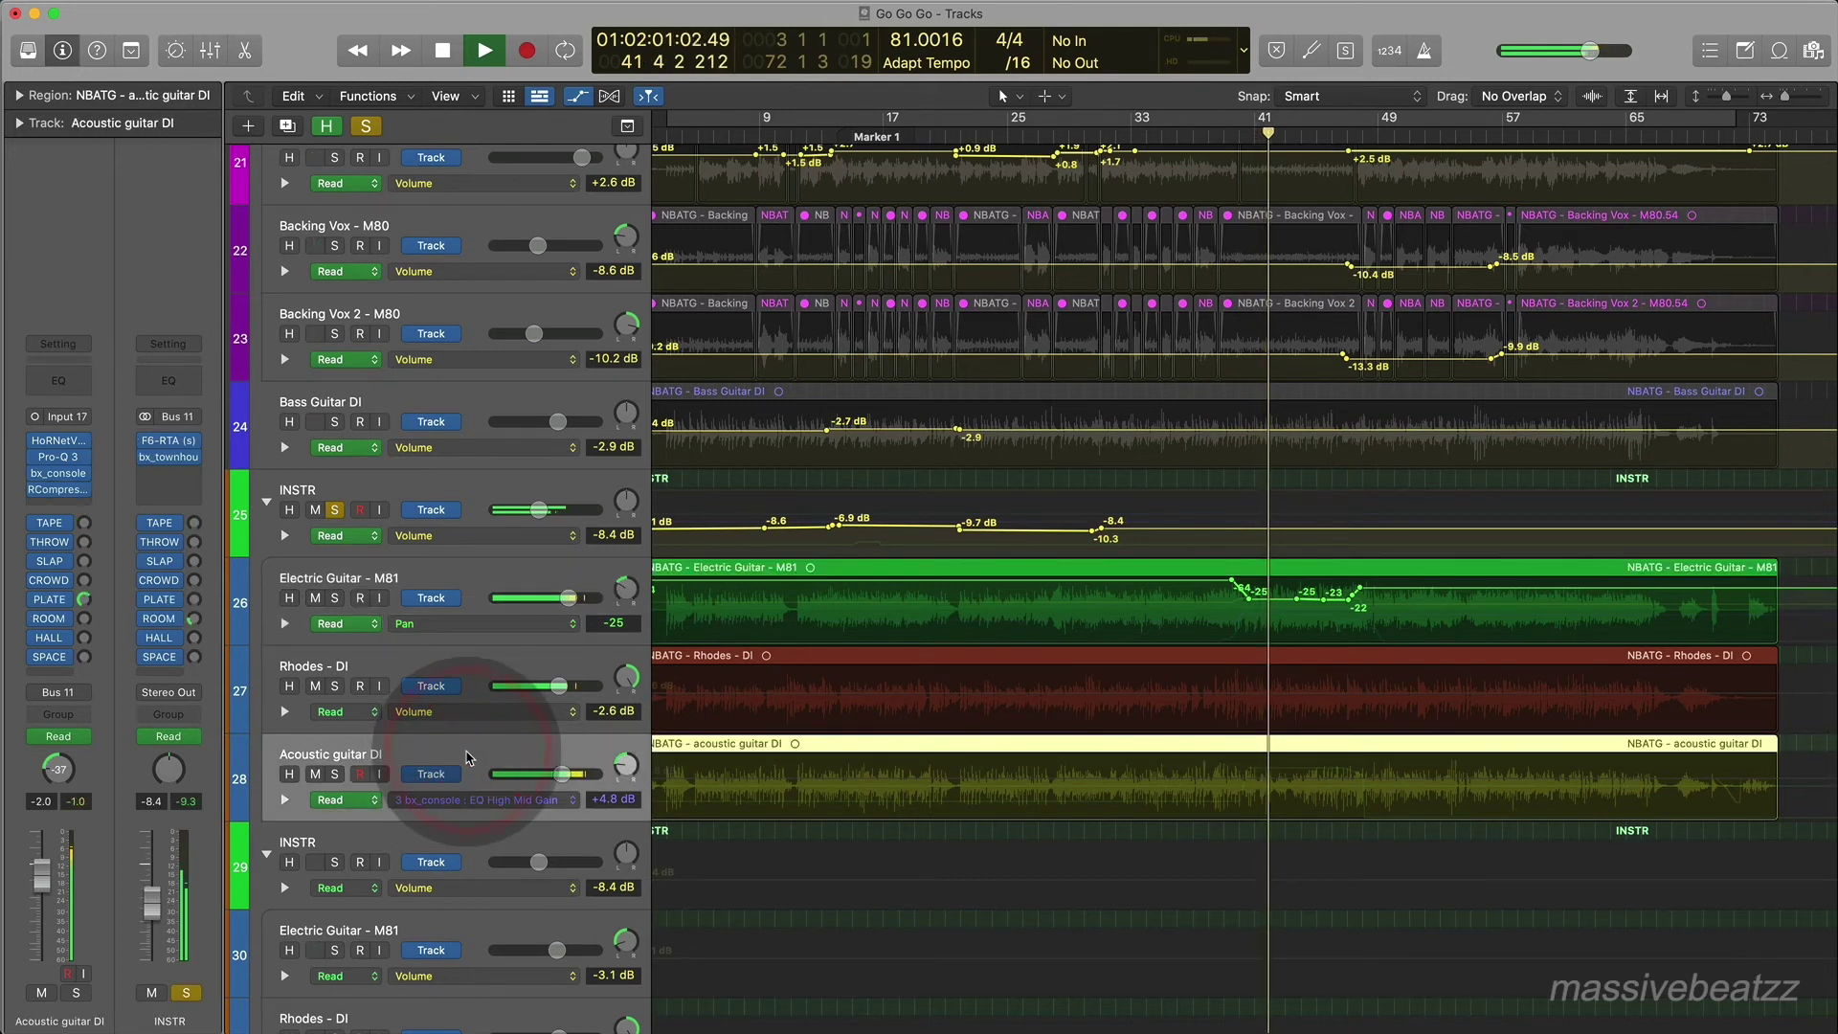
pyautogui.click(461, 804)
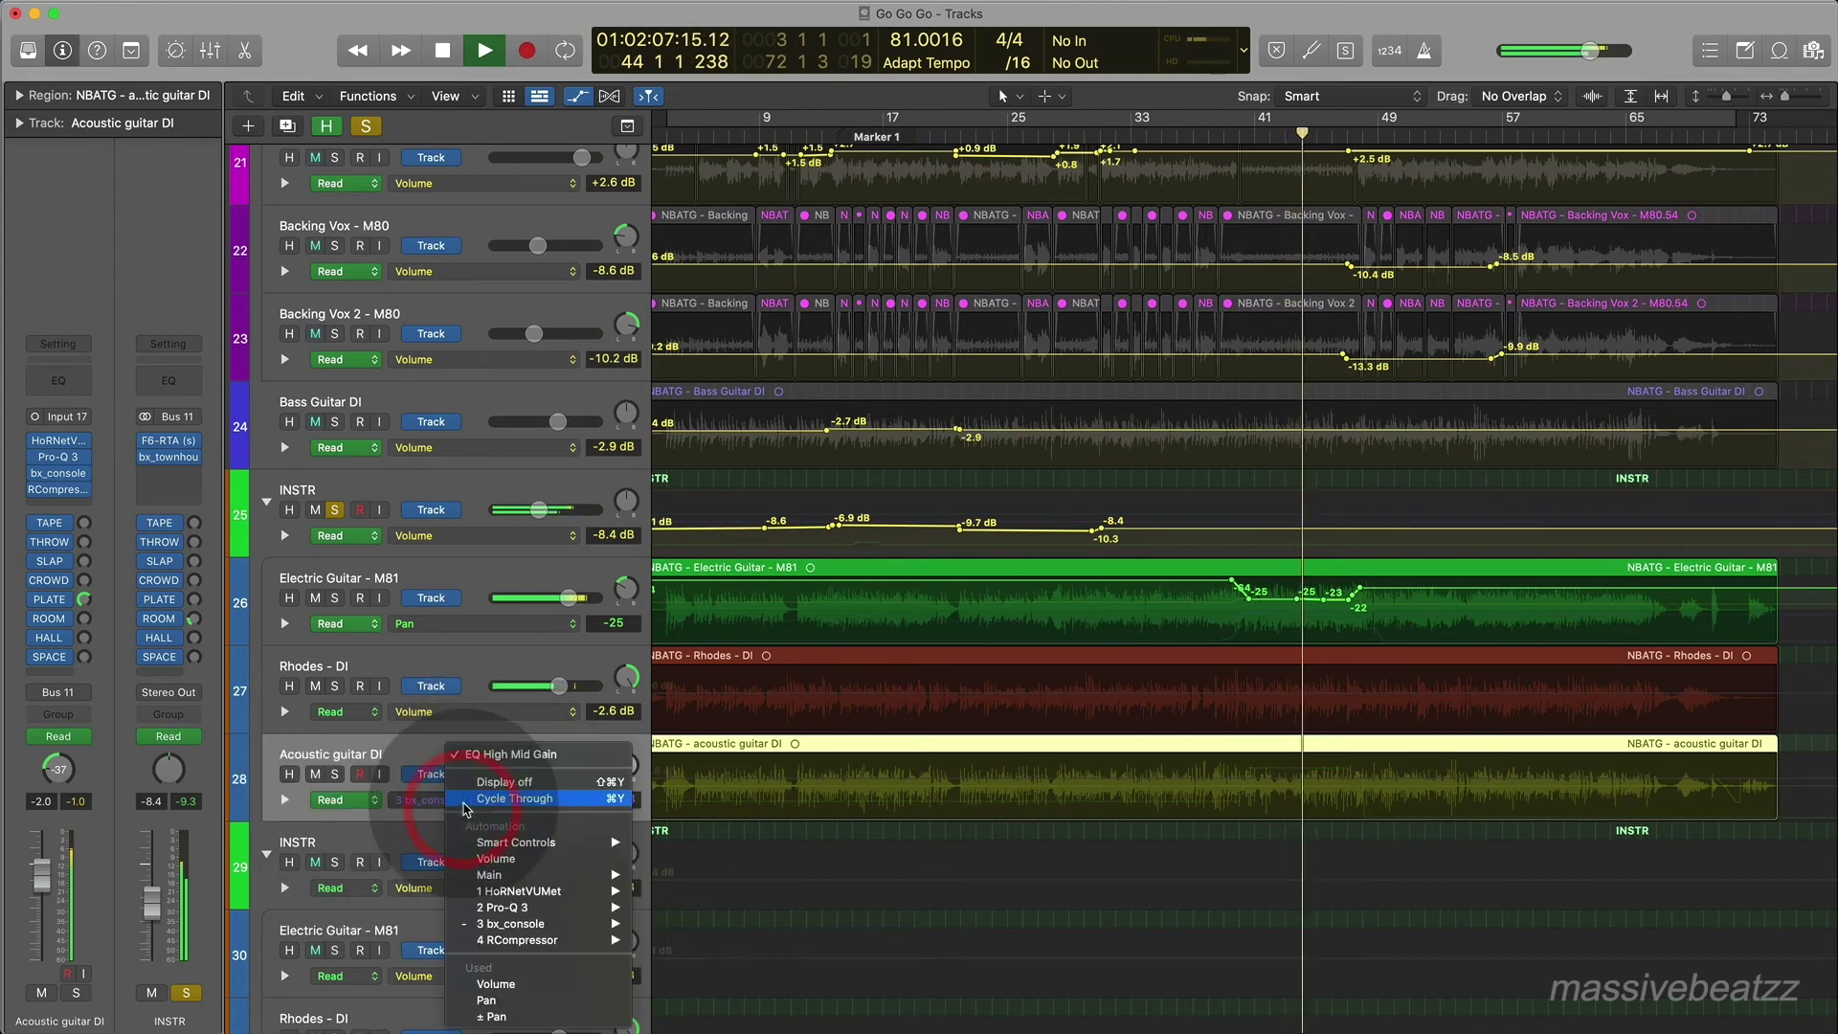
pyautogui.click(507, 860)
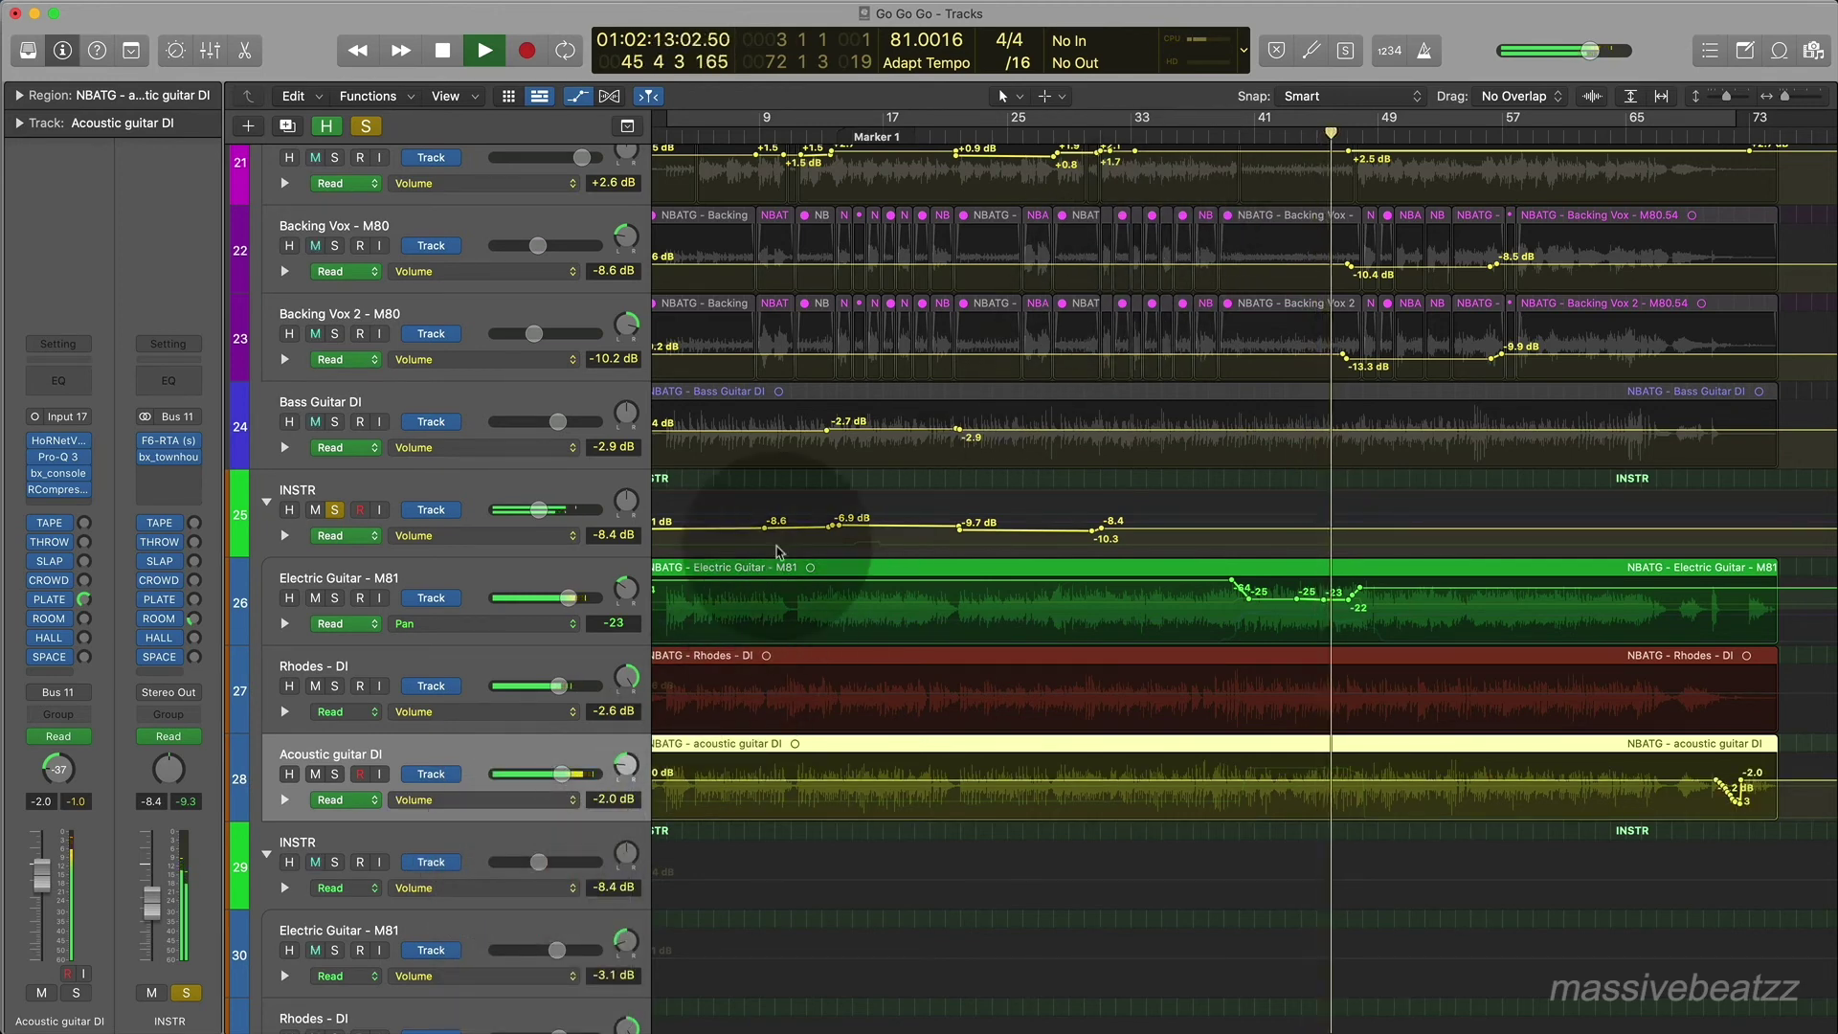
# Display the Pan automation of Acoustic guitar DI through the bar 39 to 47 section and stop playback.
pyautogui.click(471, 796)
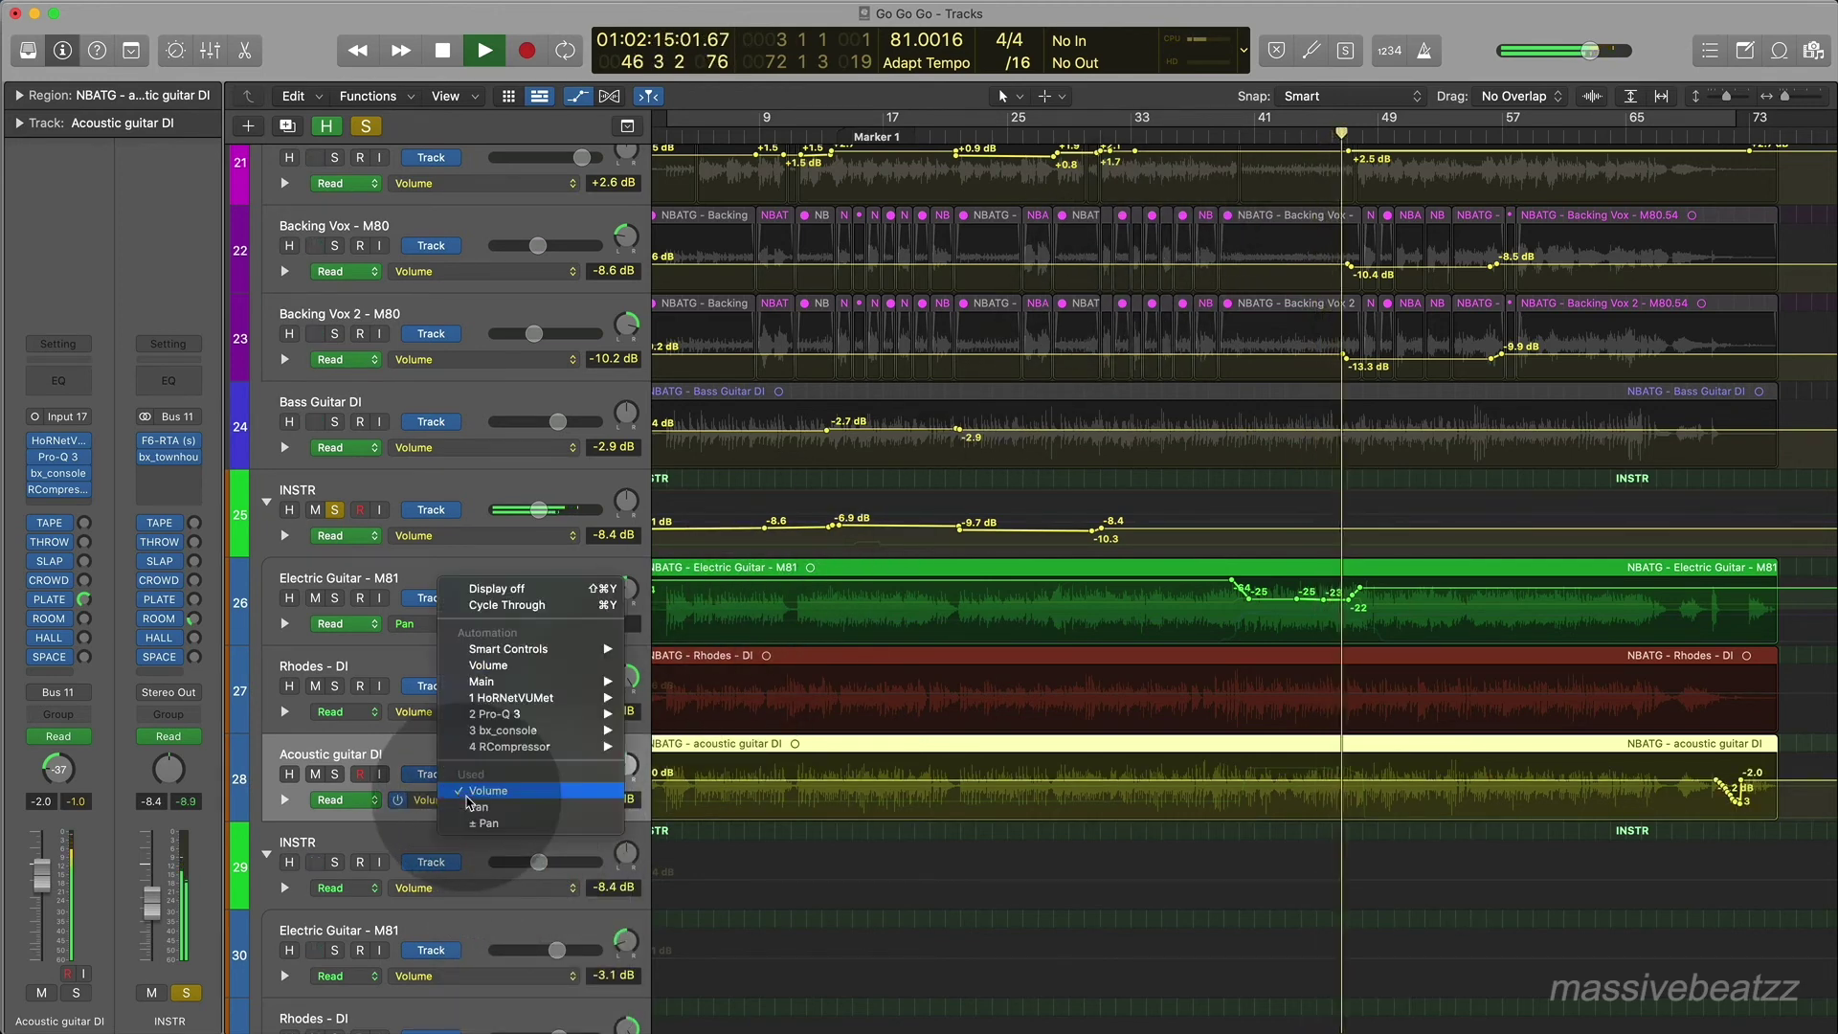
pyautogui.click(481, 812)
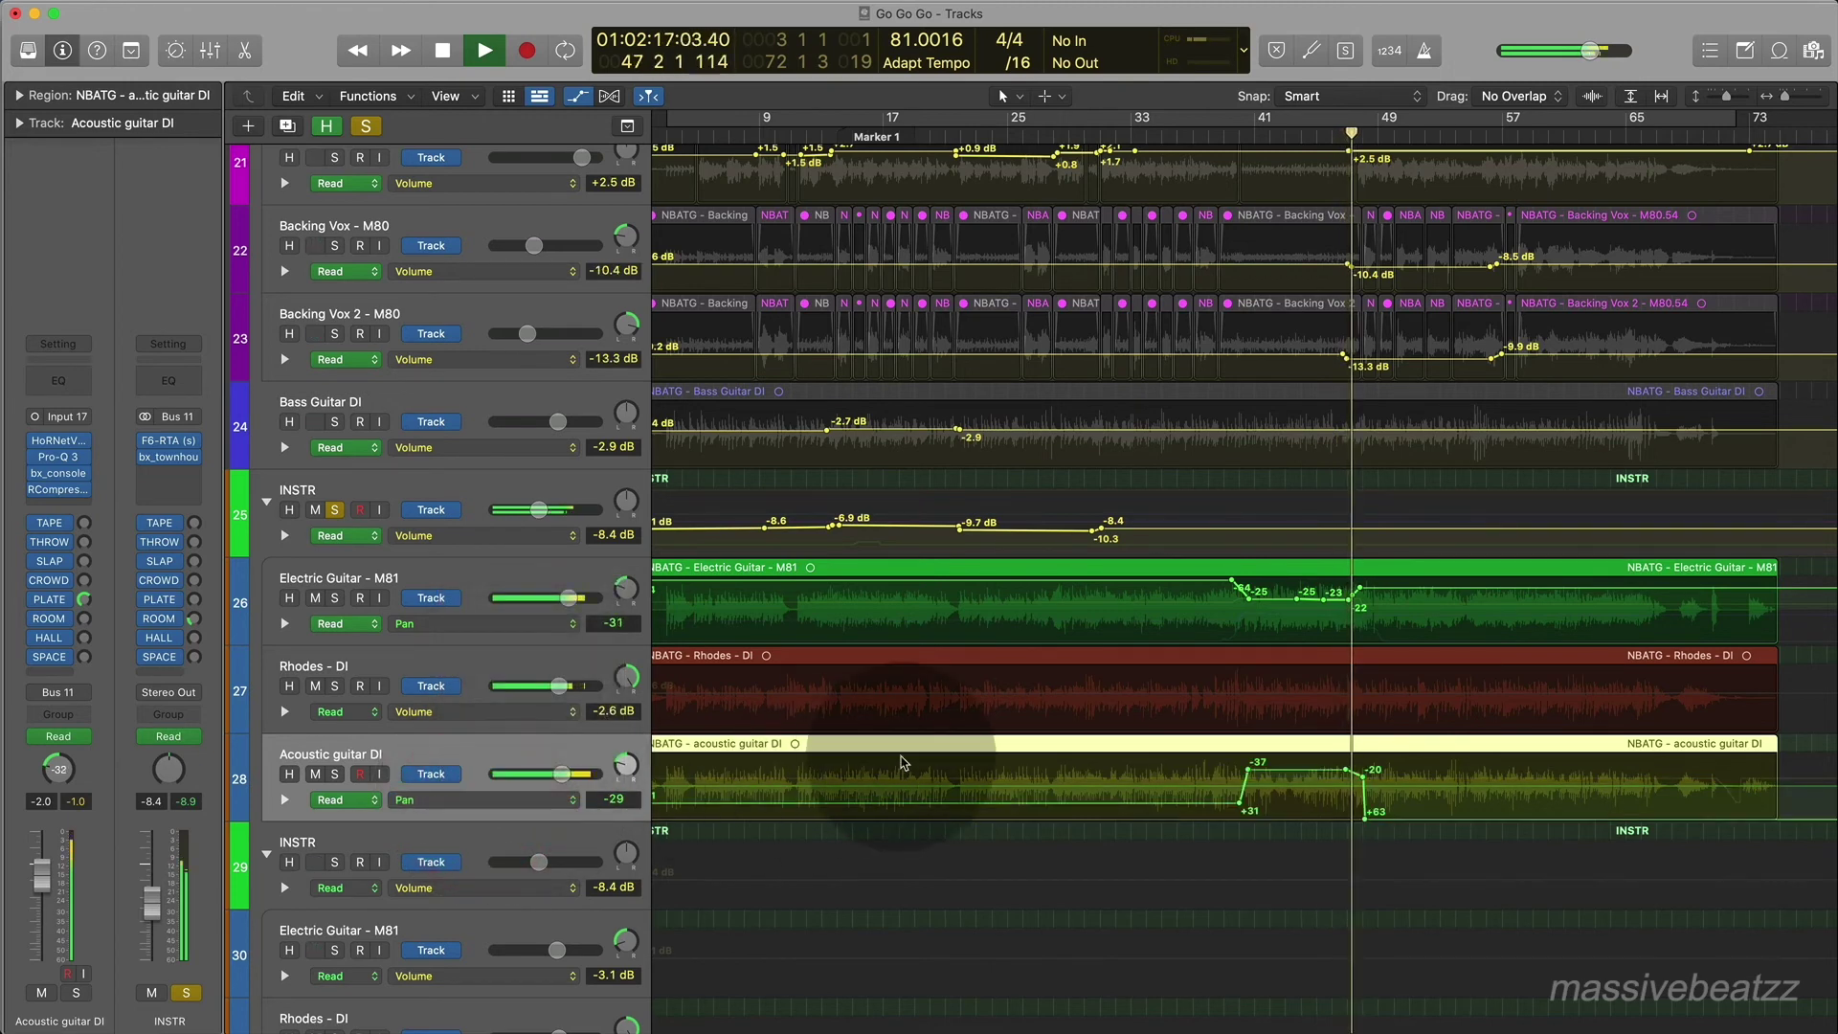
pyautogui.press('space')
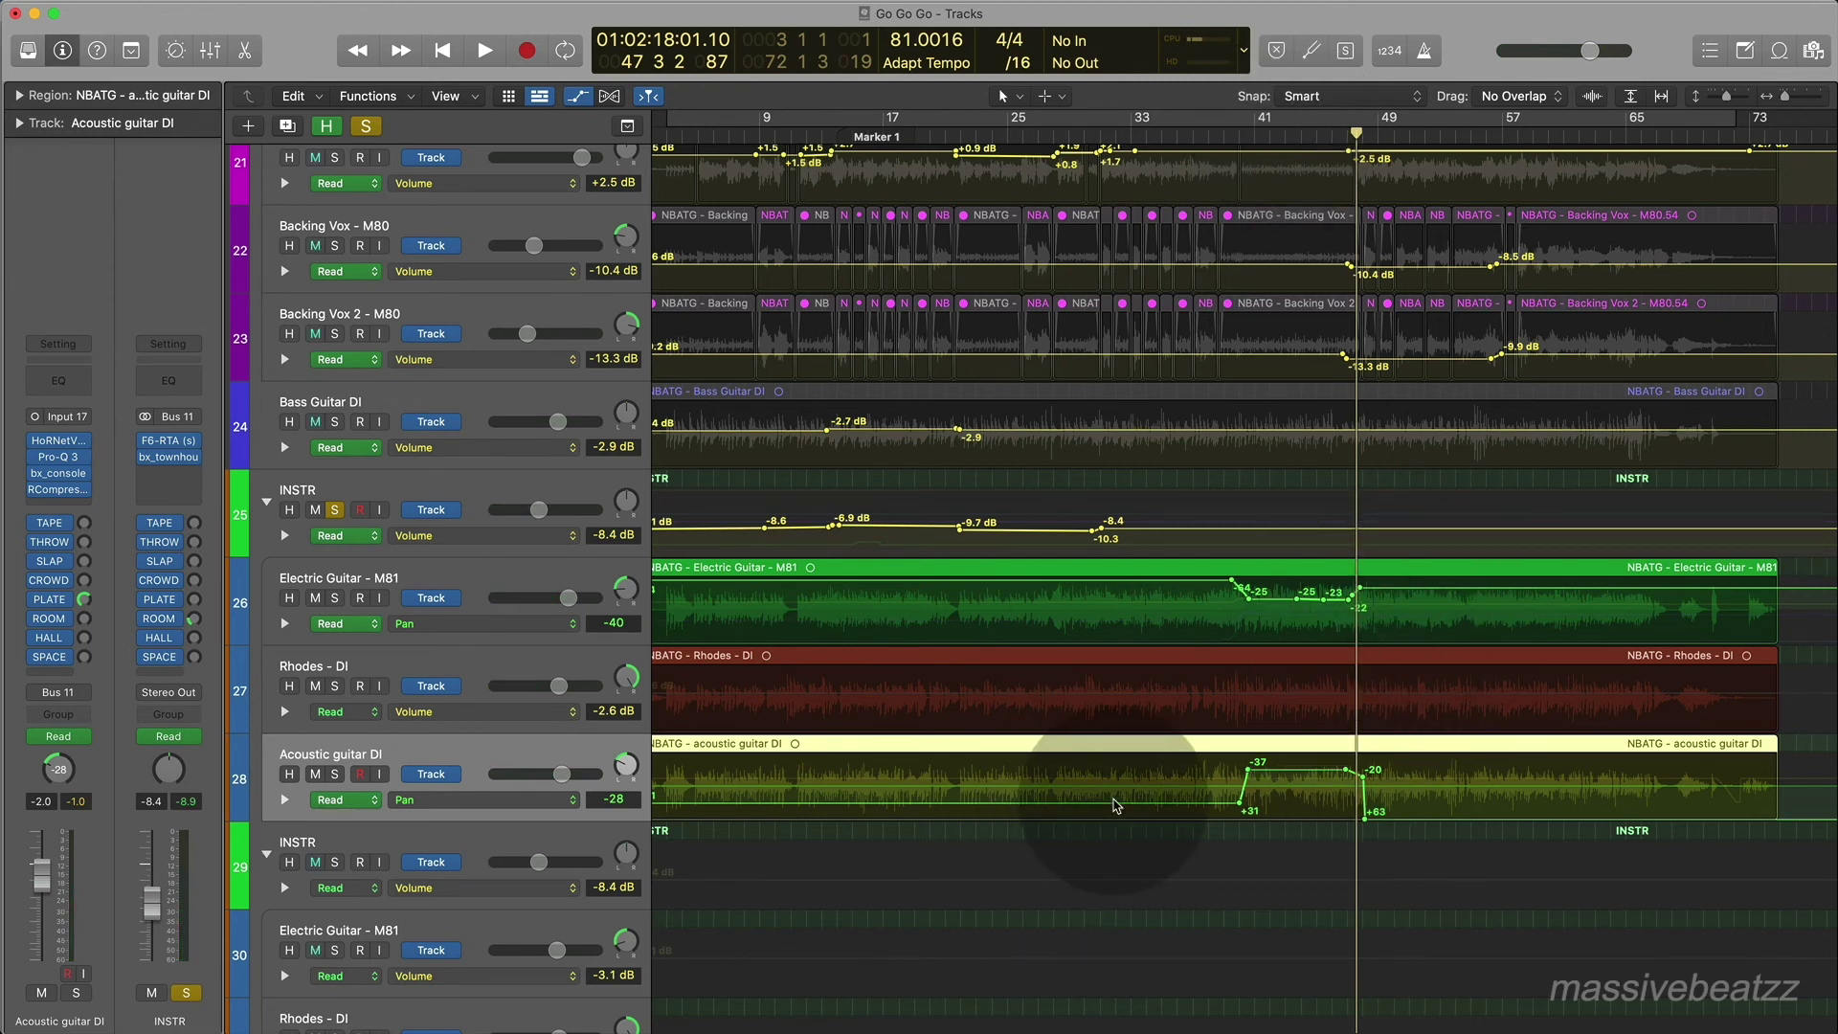
# Play the soloed instruments from bar 43 through the end of the guitars' pan change and turn off all solos.
pyautogui.click(1224, 133)
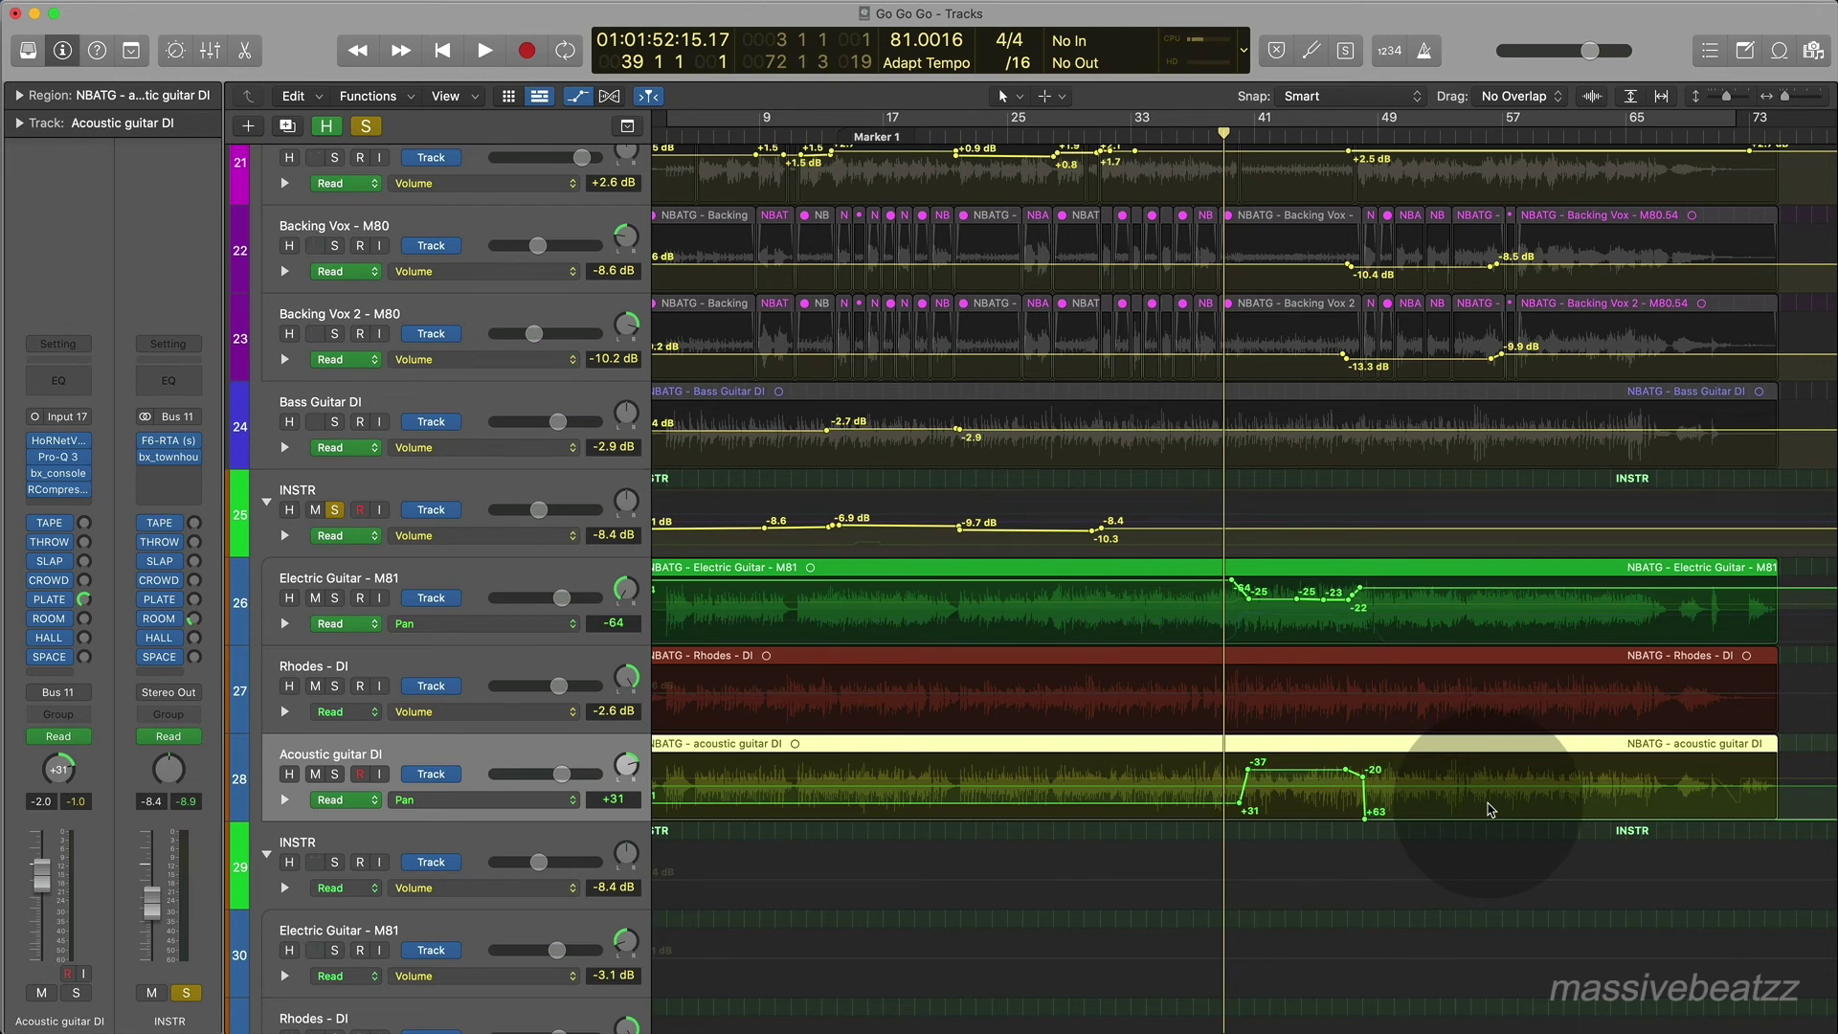
pyautogui.click(1257, 136)
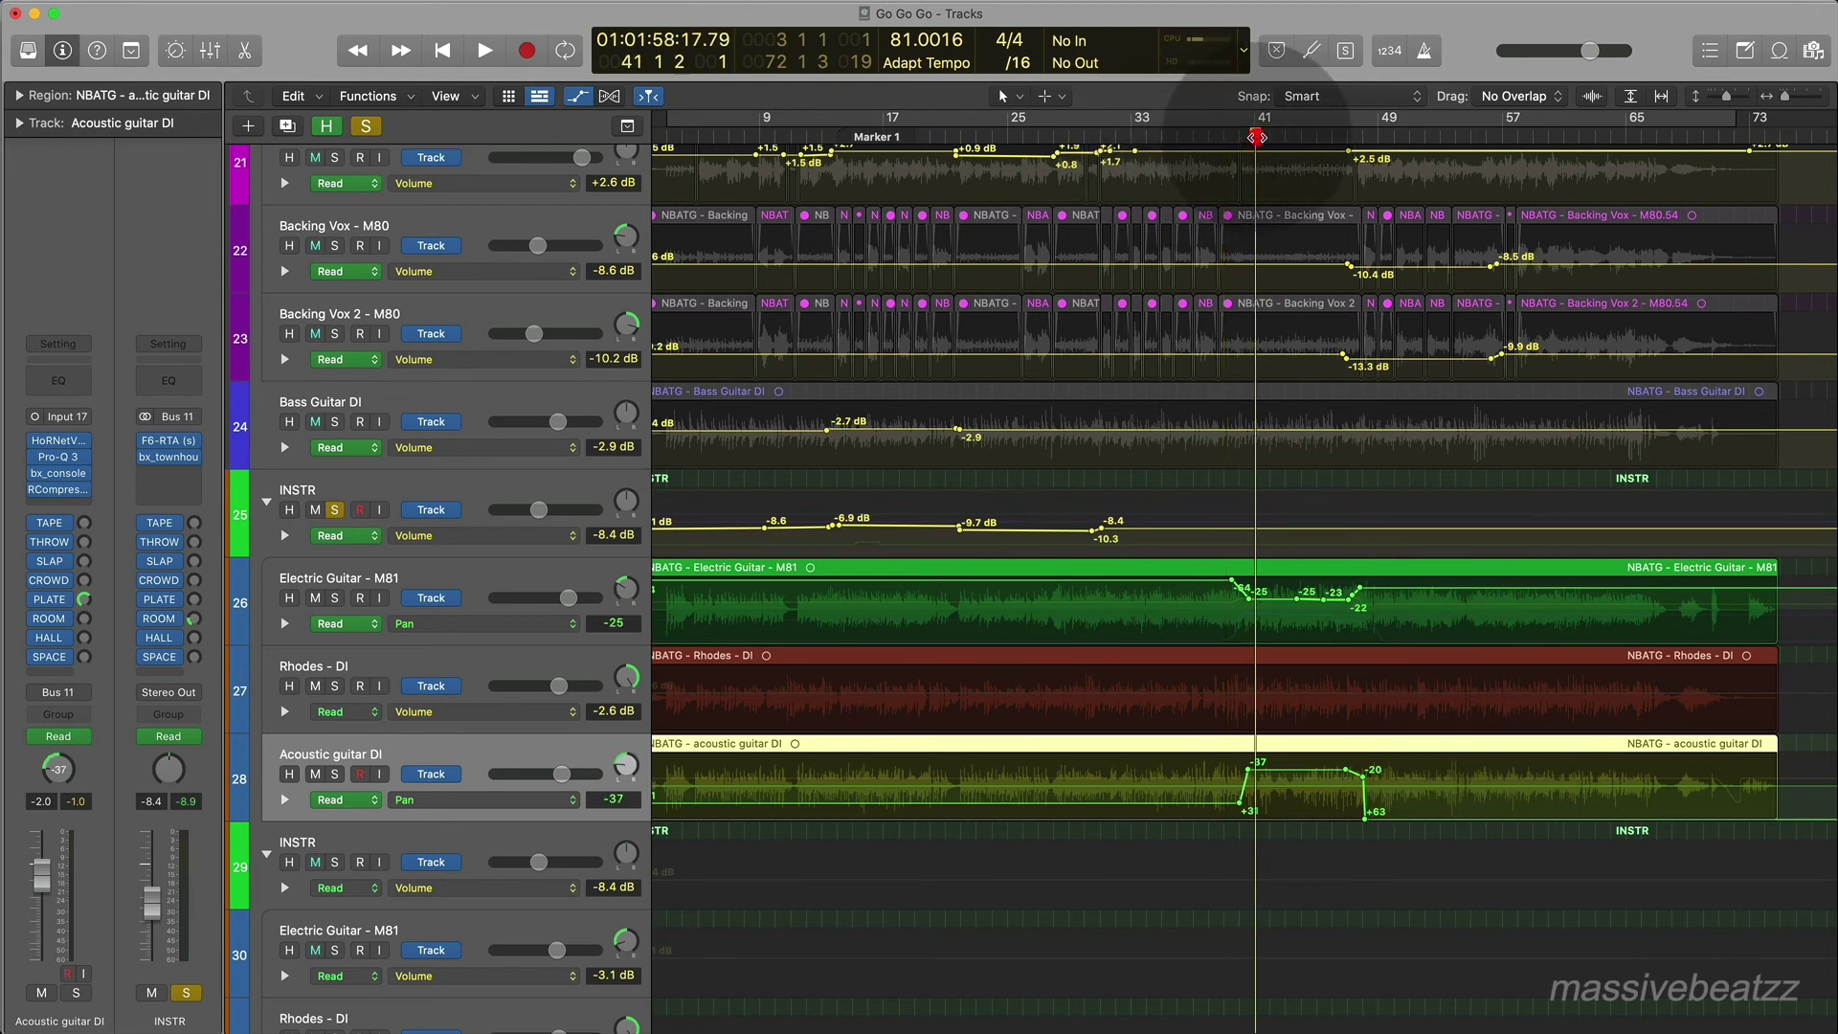
pyautogui.click(1285, 141)
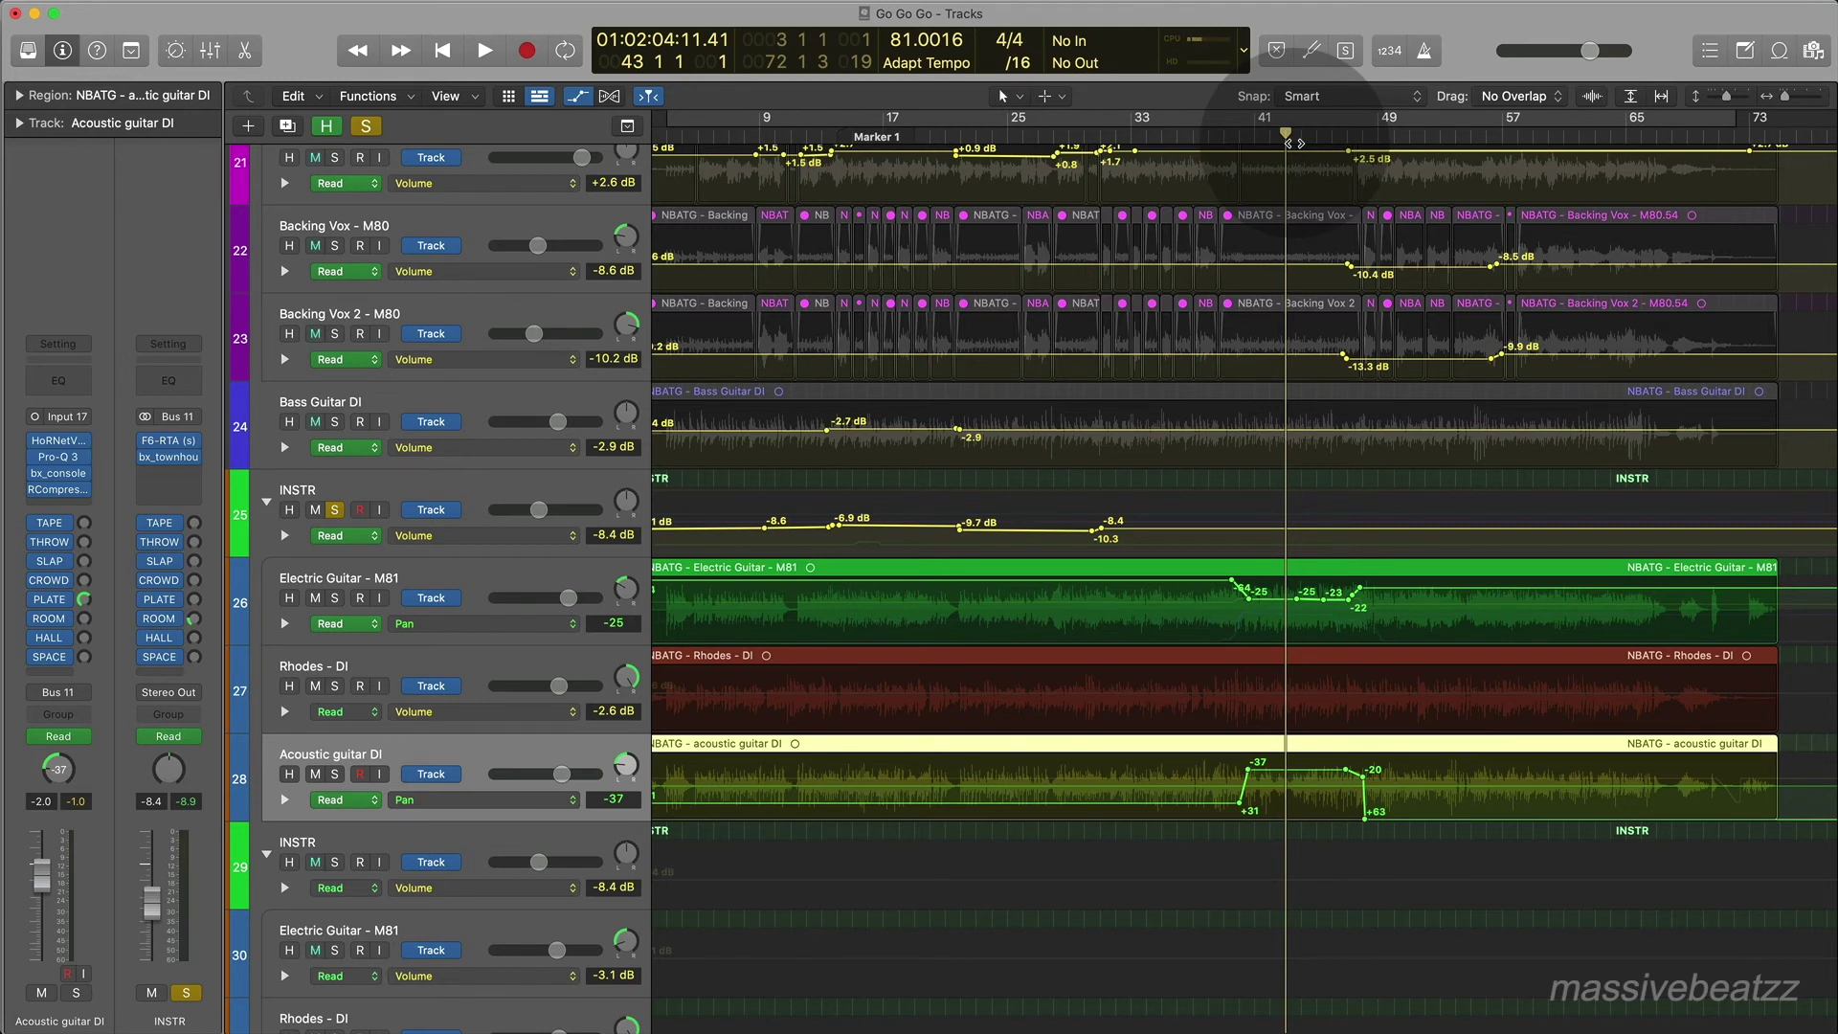
pyautogui.press('space')
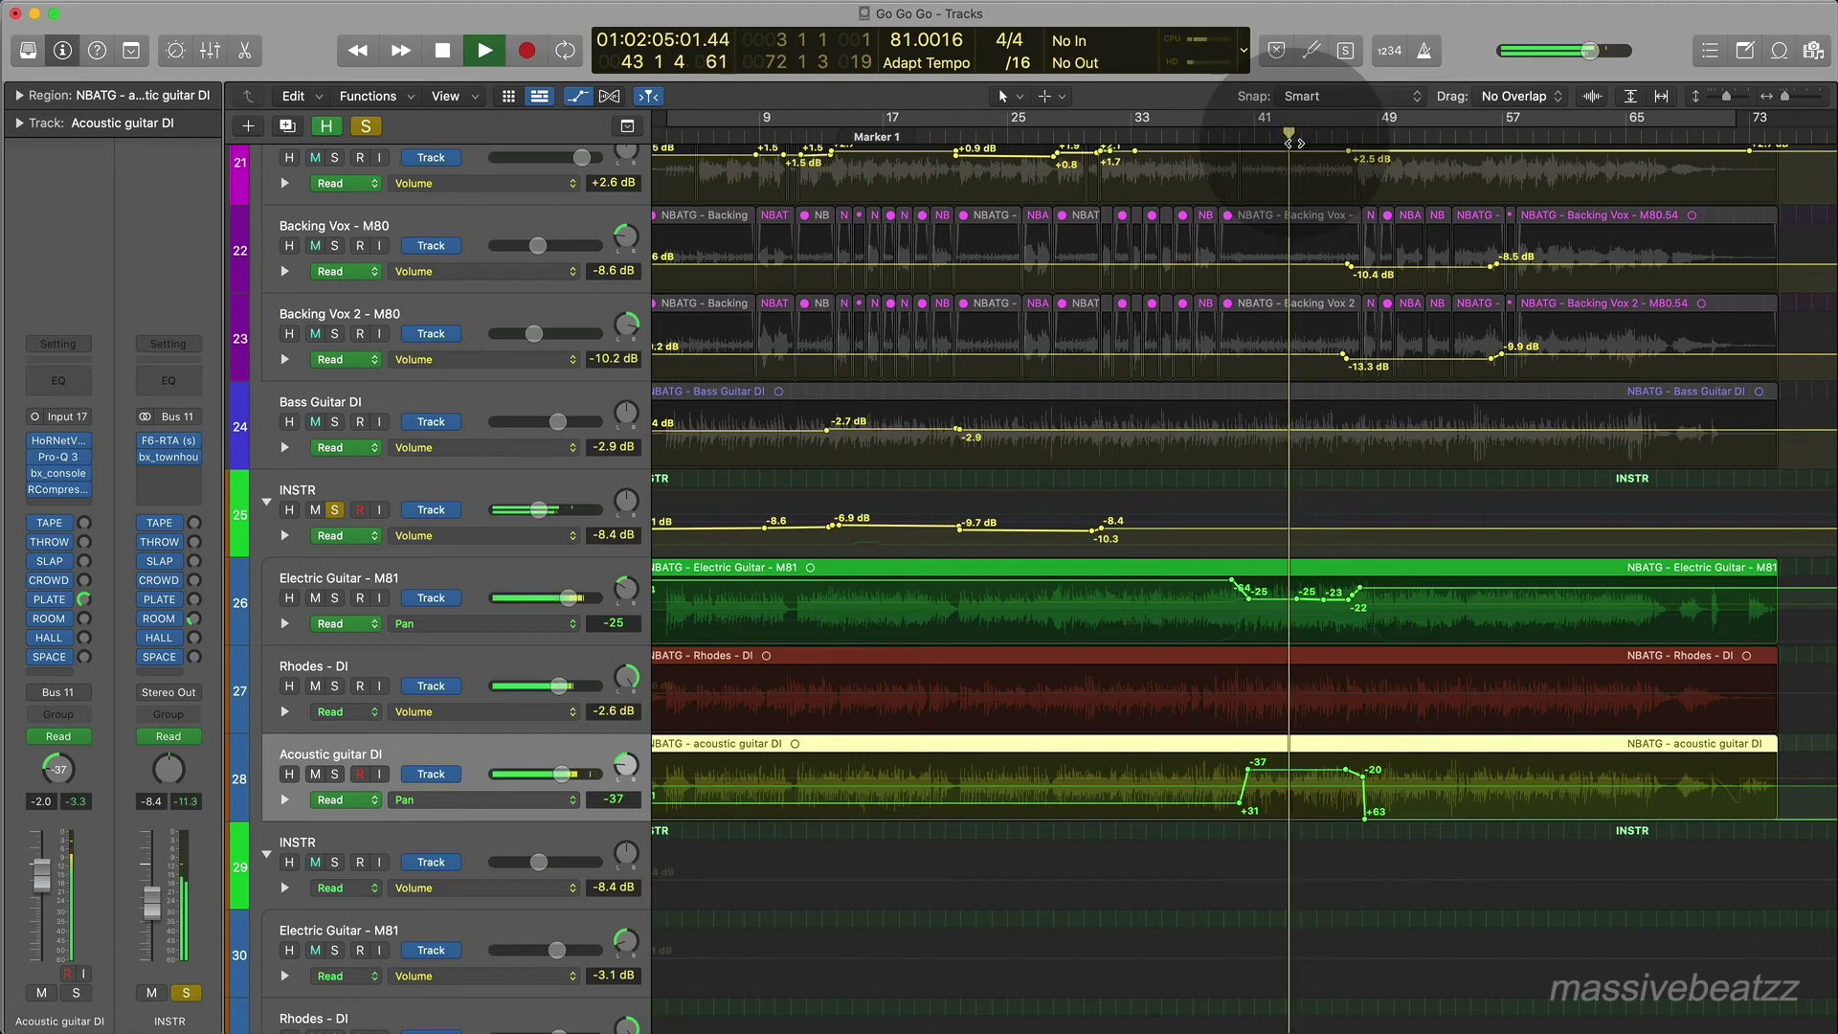
pyautogui.click(368, 126)
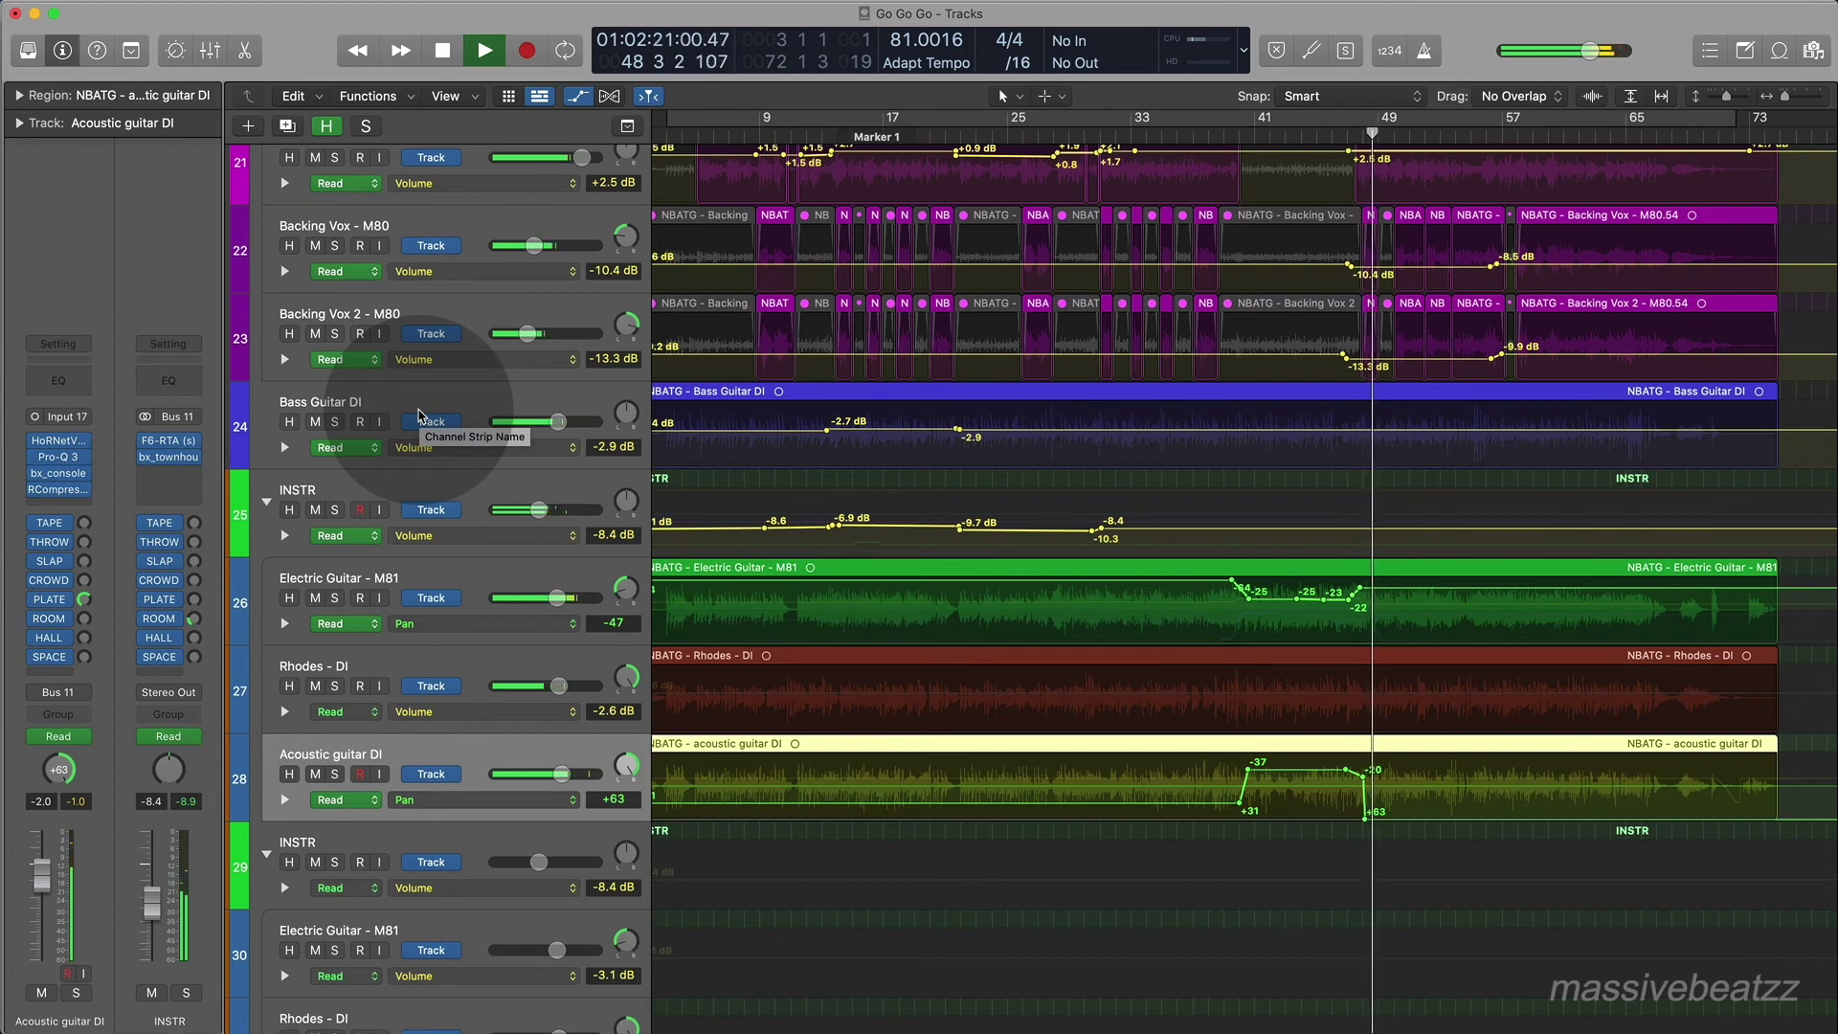
pyautogui.press('space')
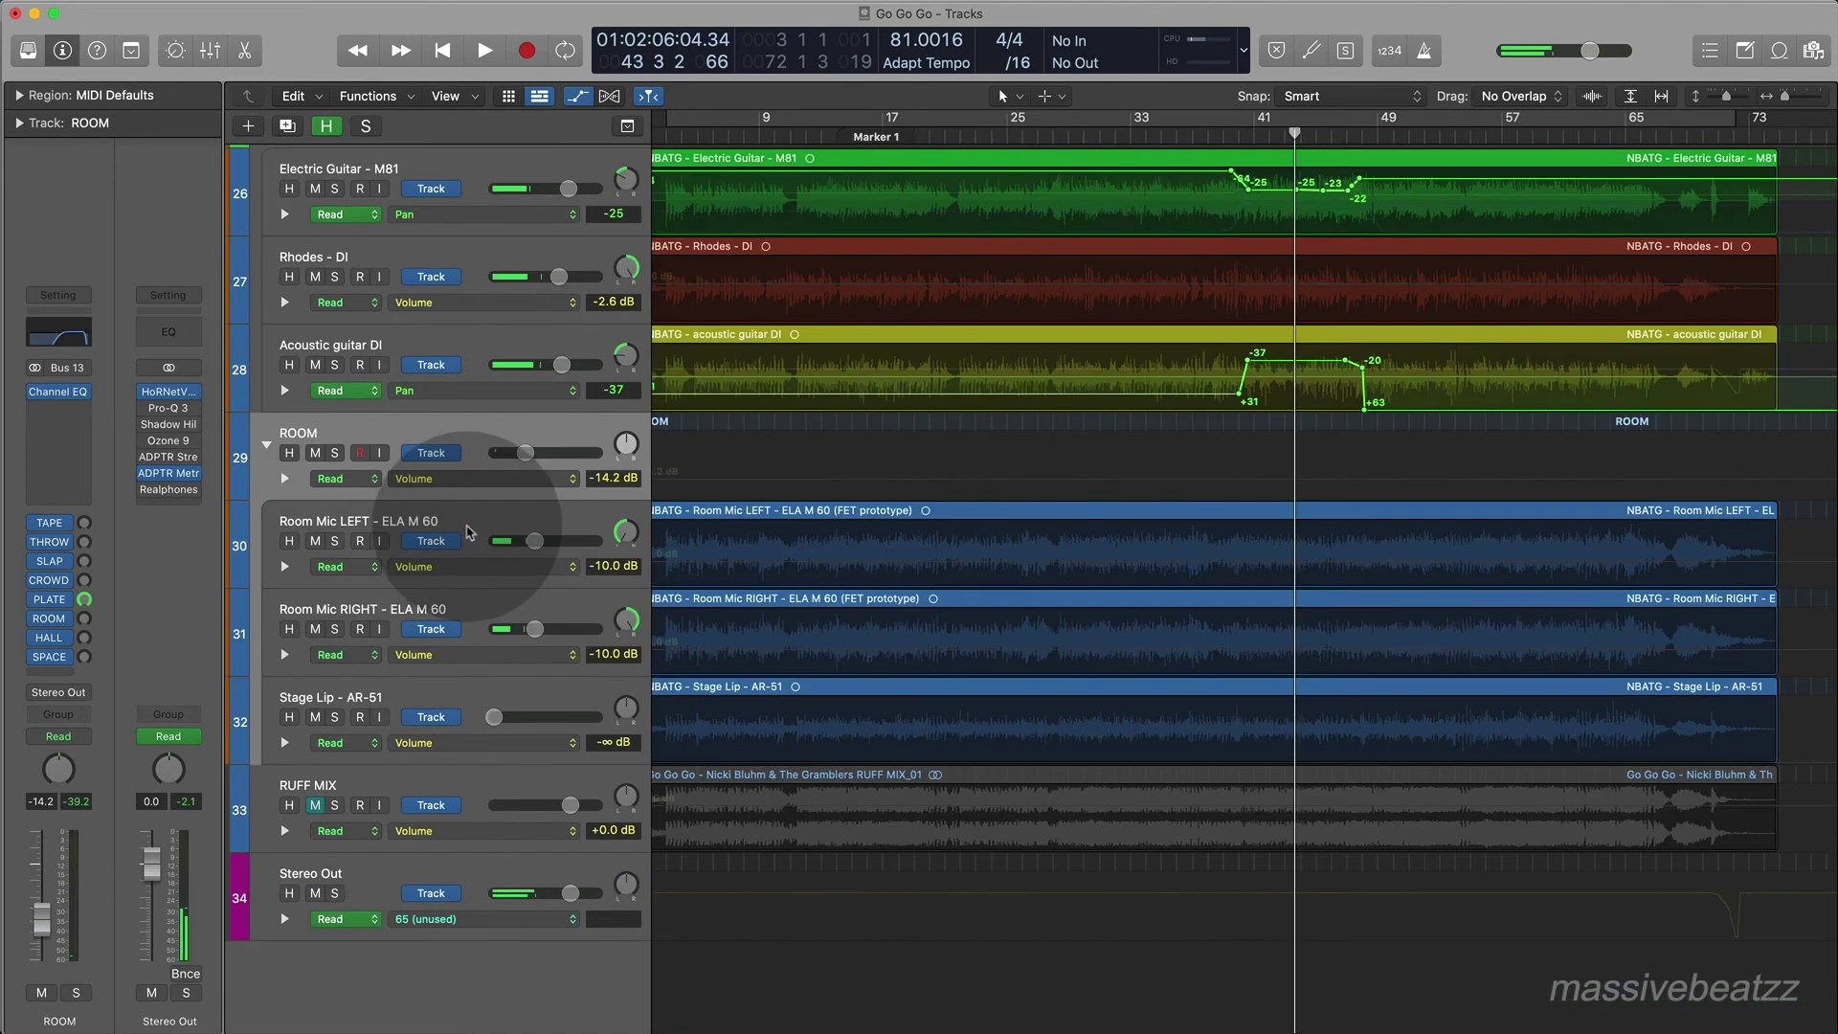
# Display the channel strips of Room Mic LEFT and Room Mic RIGHT and play the ROOM track soloed.
pyautogui.click(469, 533)
pyautogui.click(460, 607)
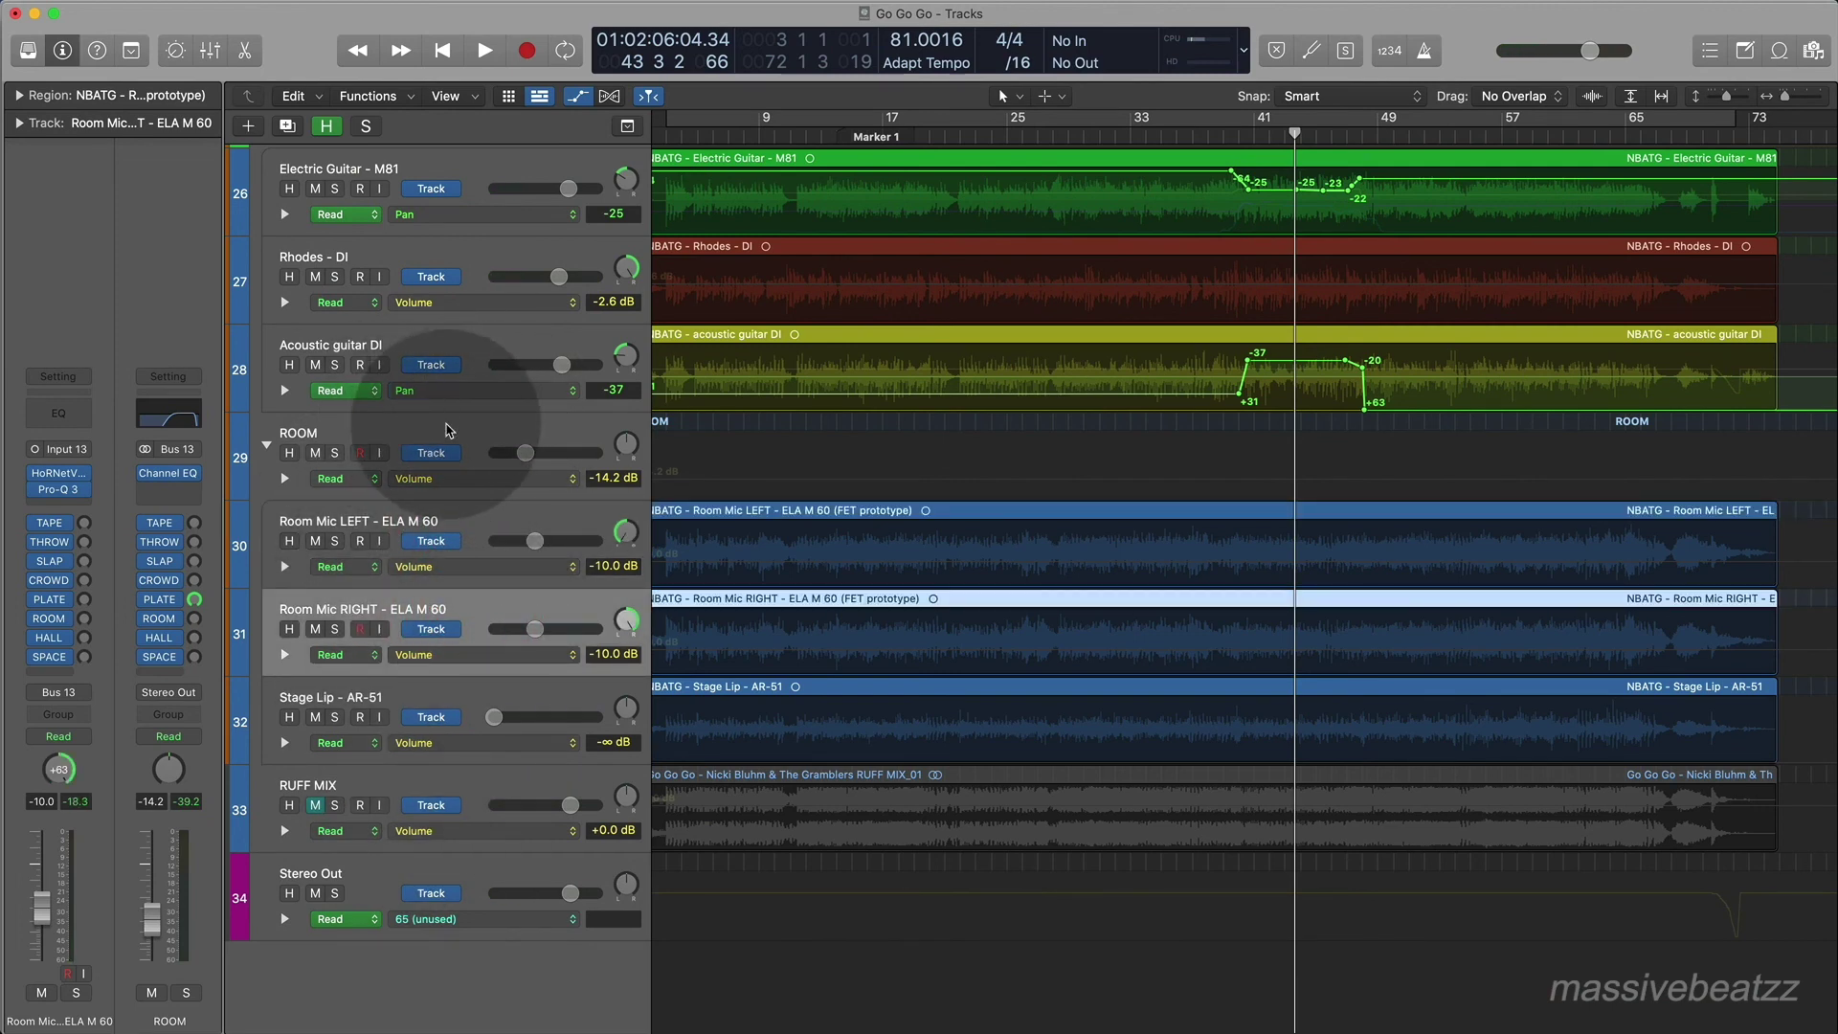
pyautogui.click(335, 454)
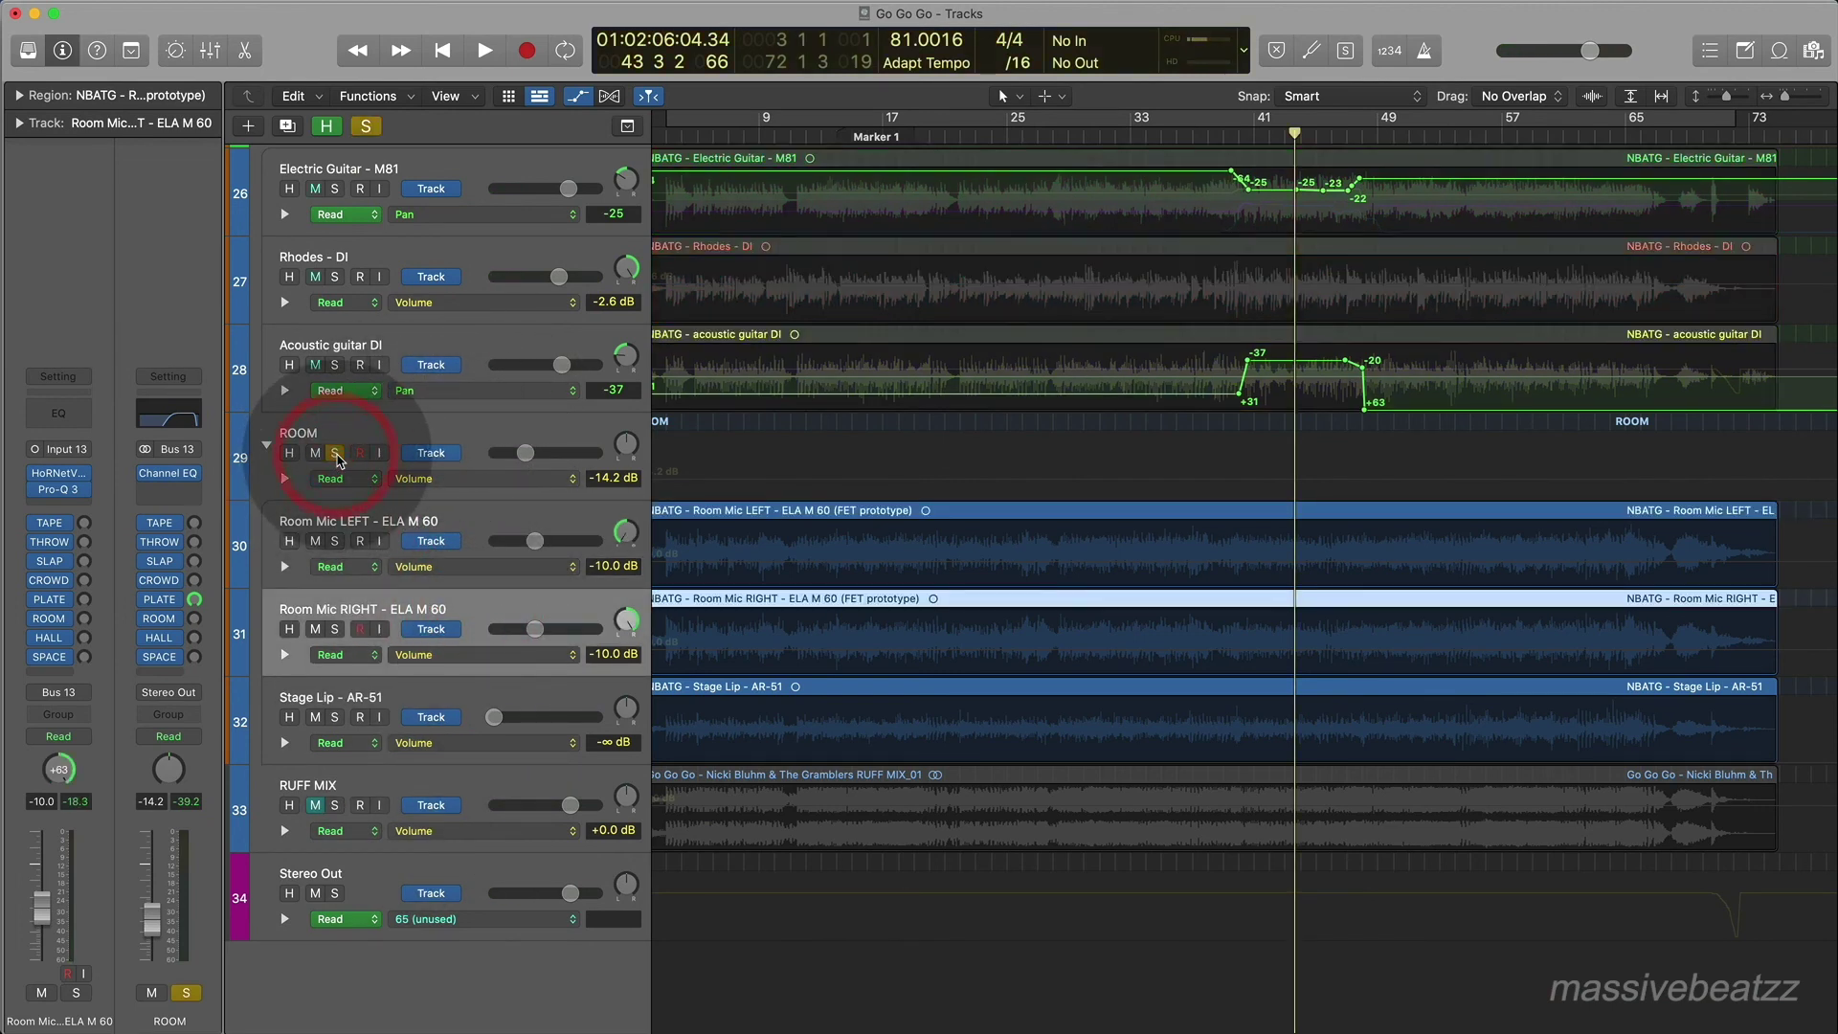
pyautogui.press('space')
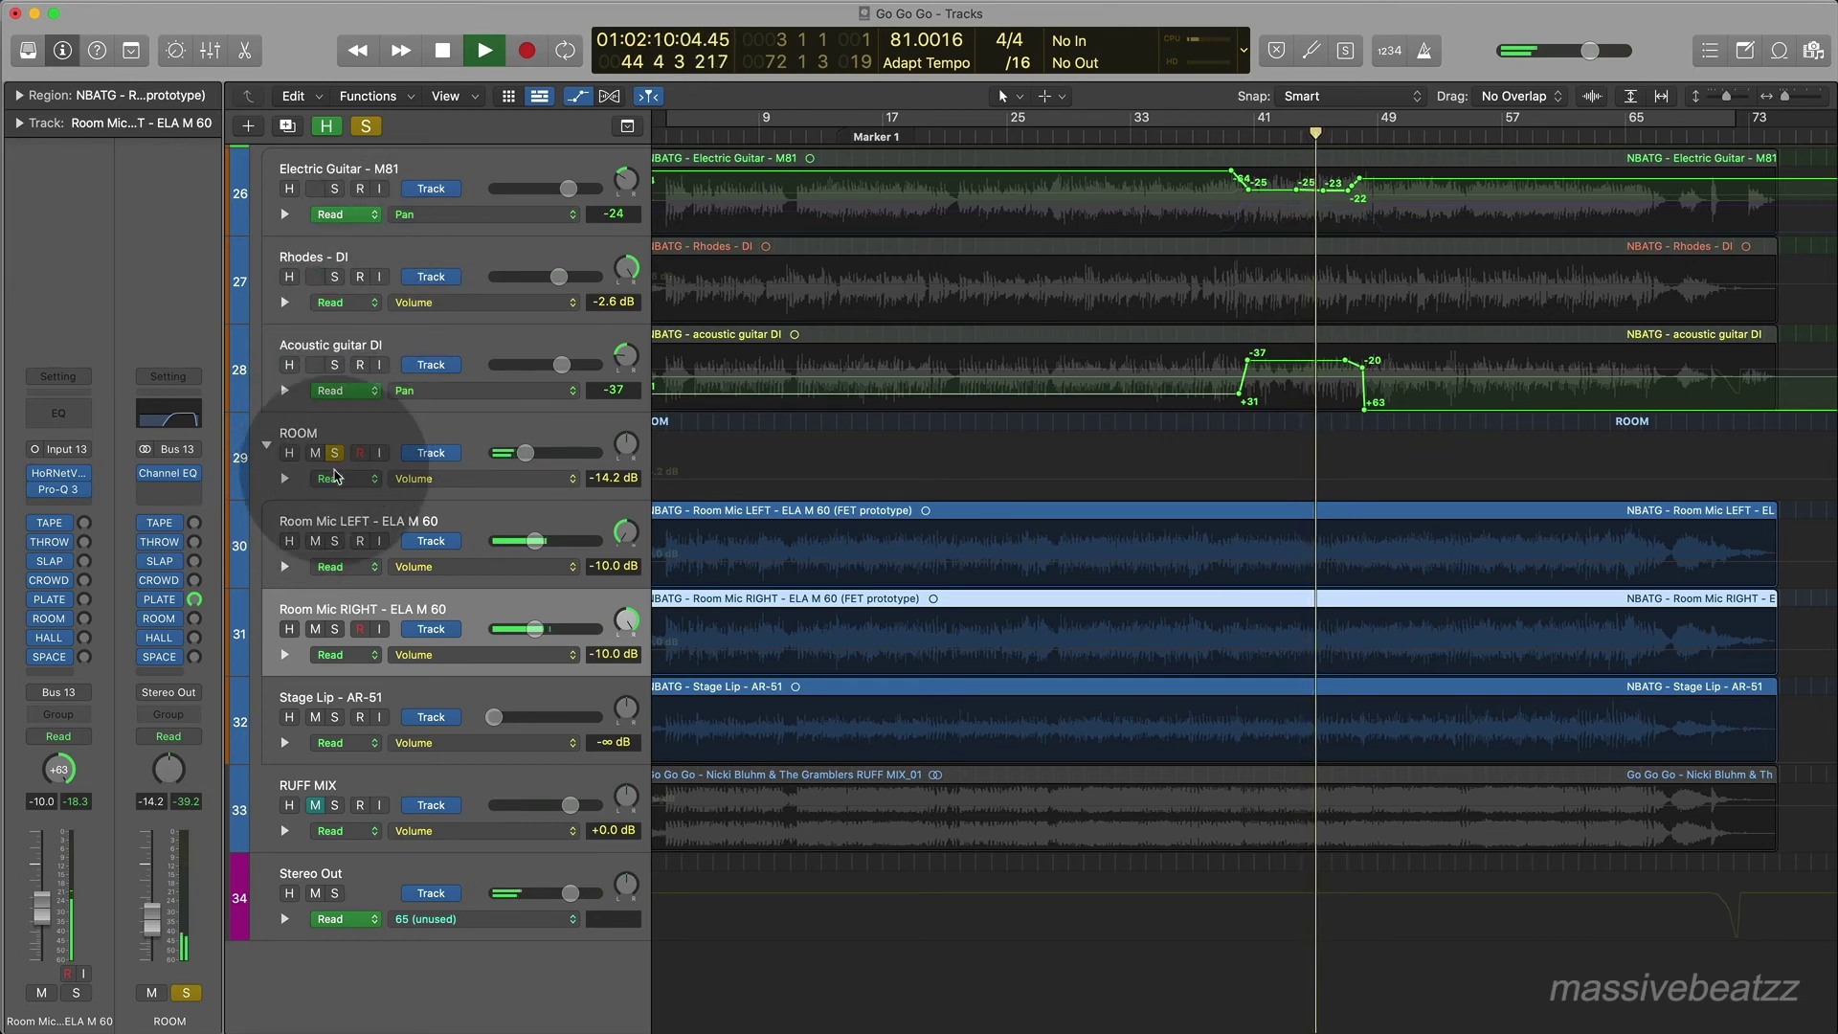
# Turn off the ROOM track's solo, mute the track during playback and stop.
pyautogui.click(334, 453)
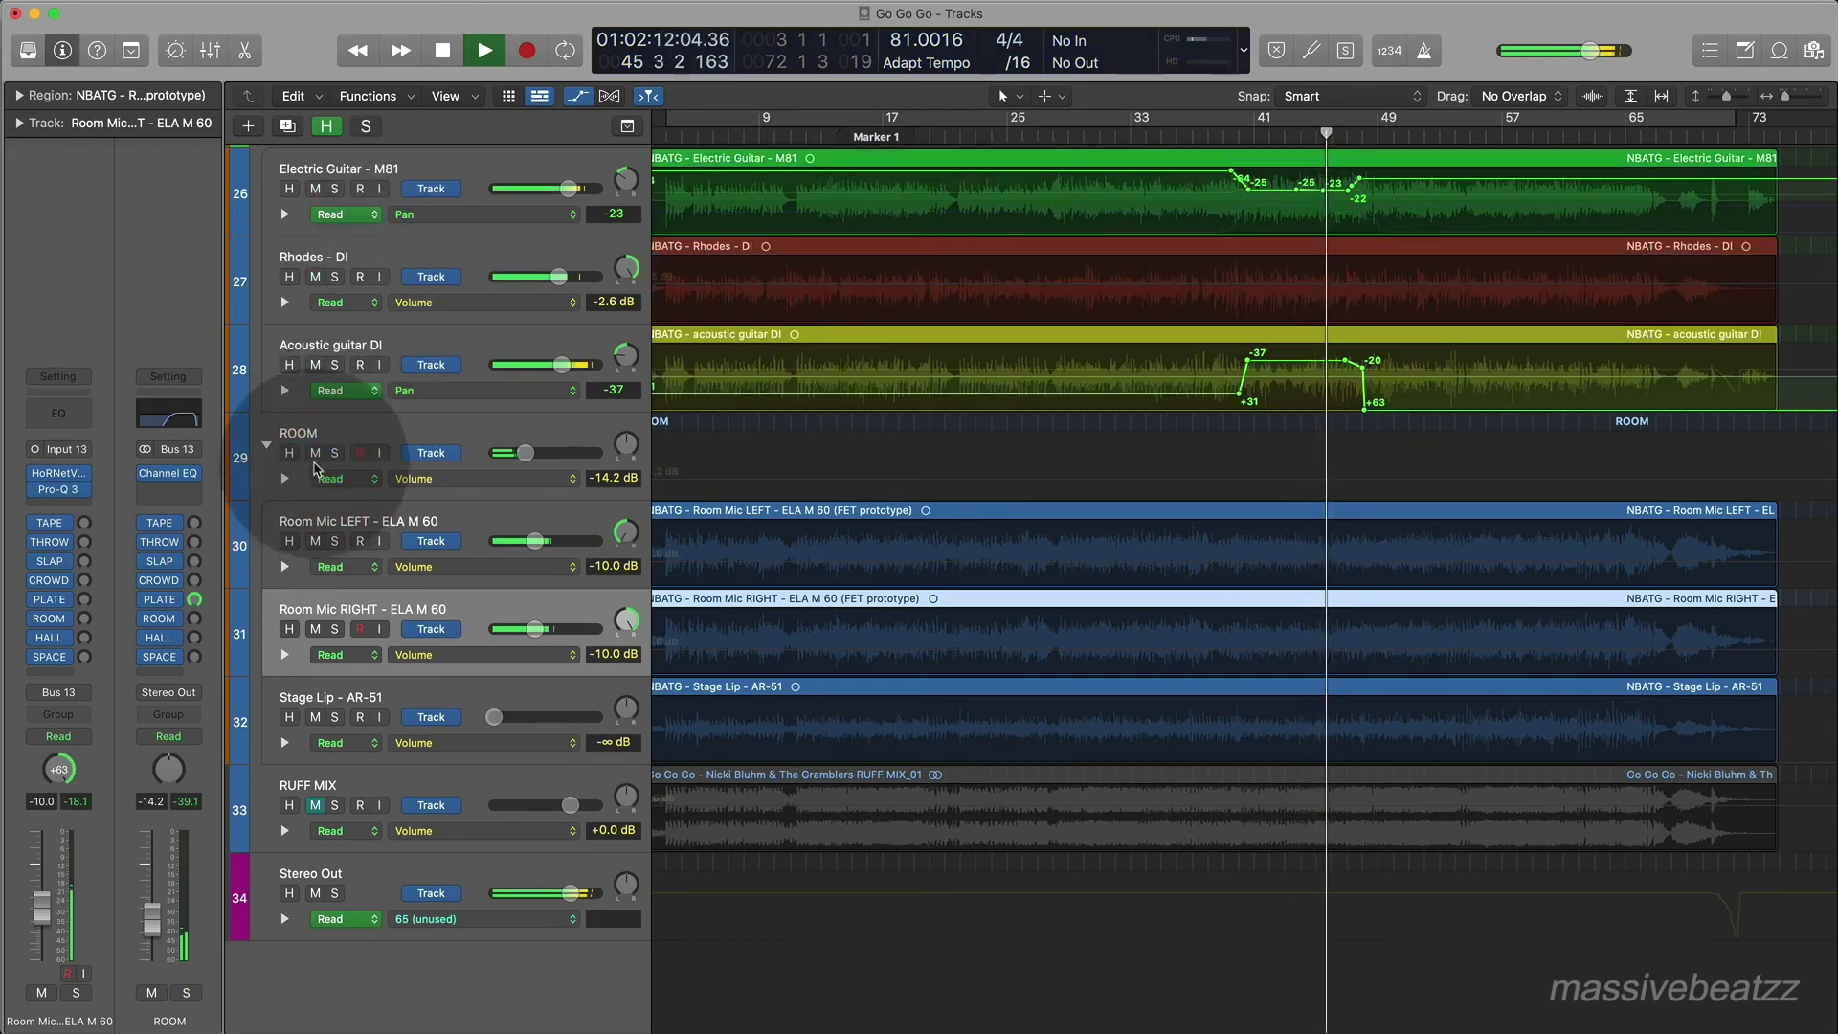
pyautogui.click(315, 454)
pyautogui.press('space')
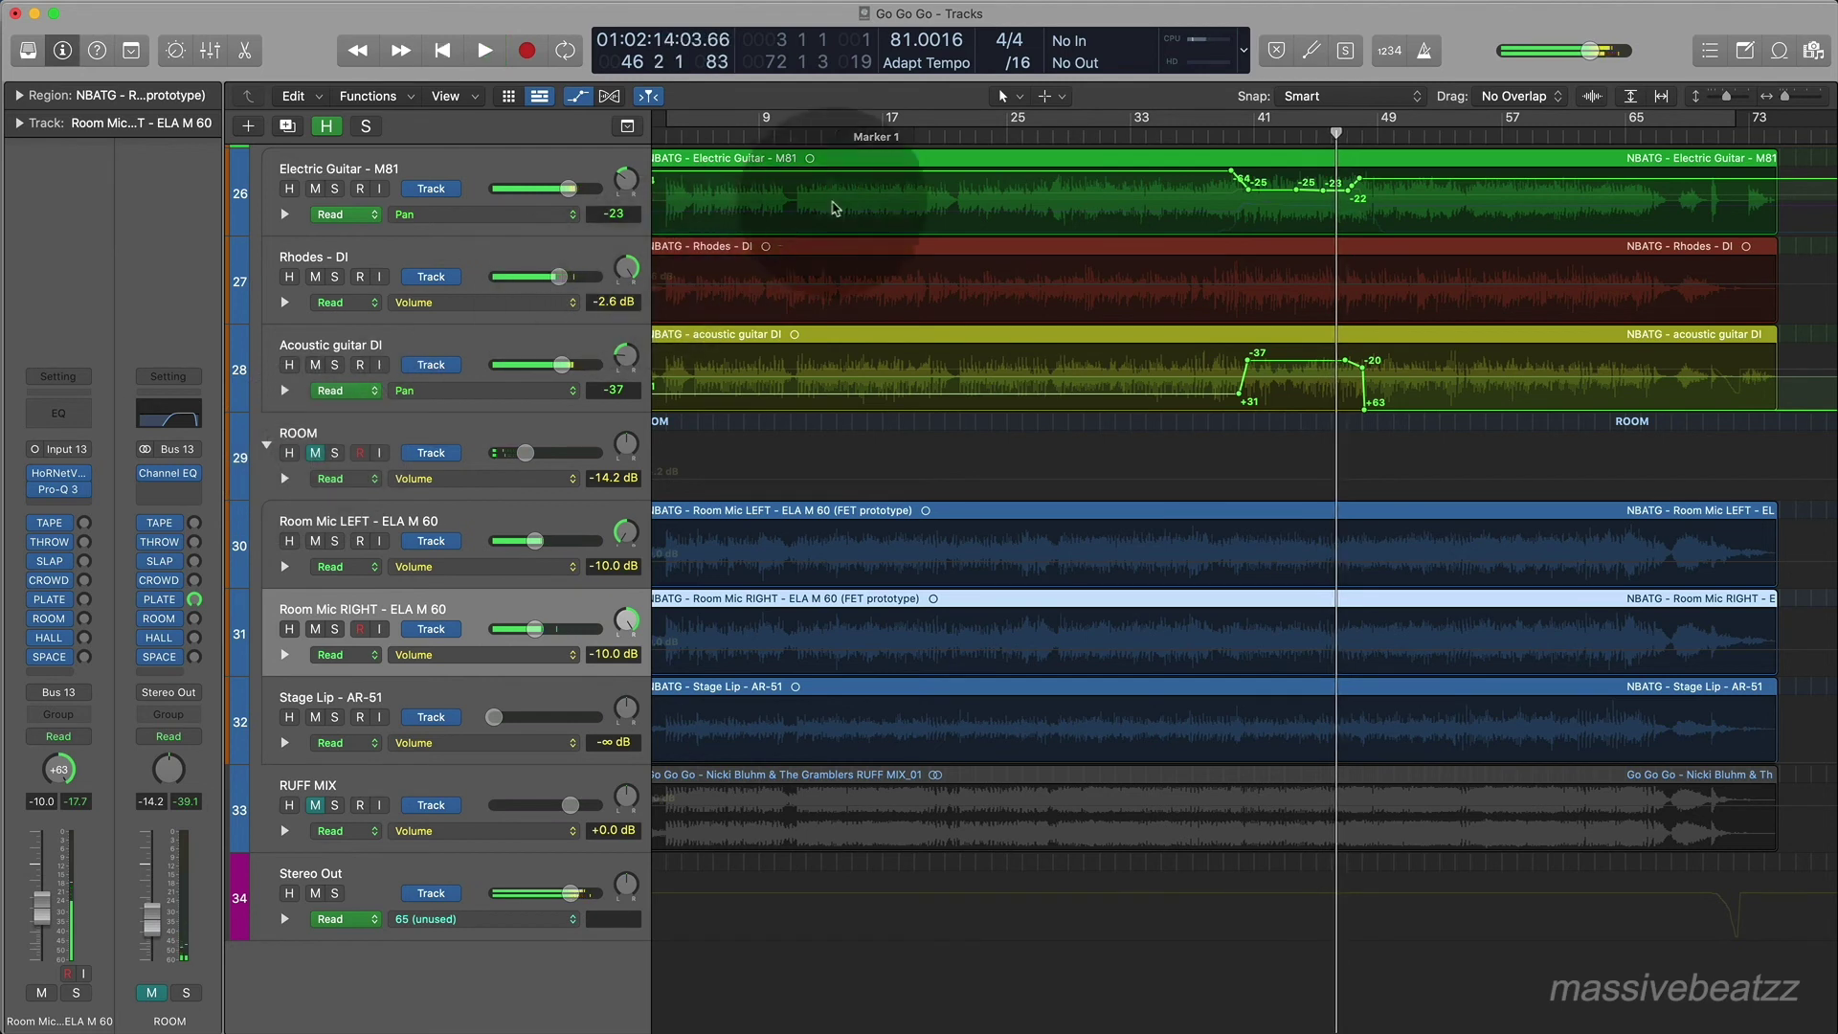
# Play the mix from around bar 24 with the ROOM track muted and replay it unmuted for comparison.
pyautogui.click(1005, 134)
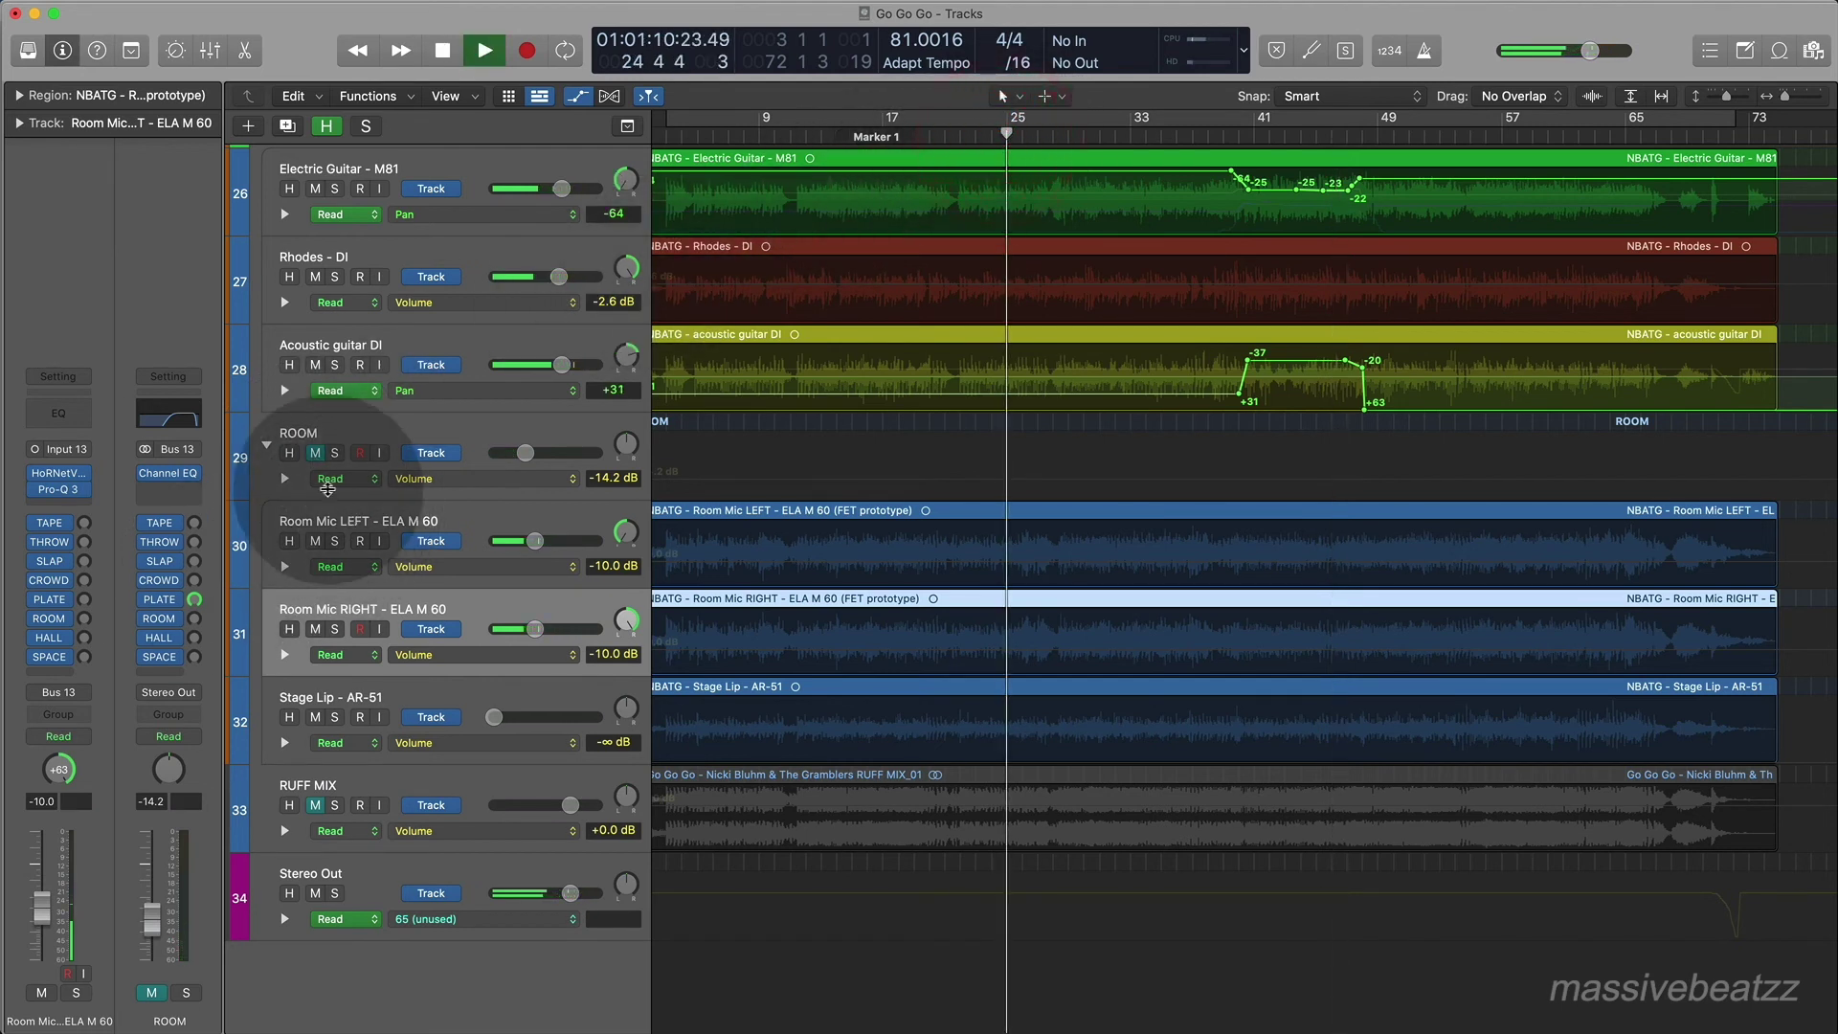
pyautogui.press('space')
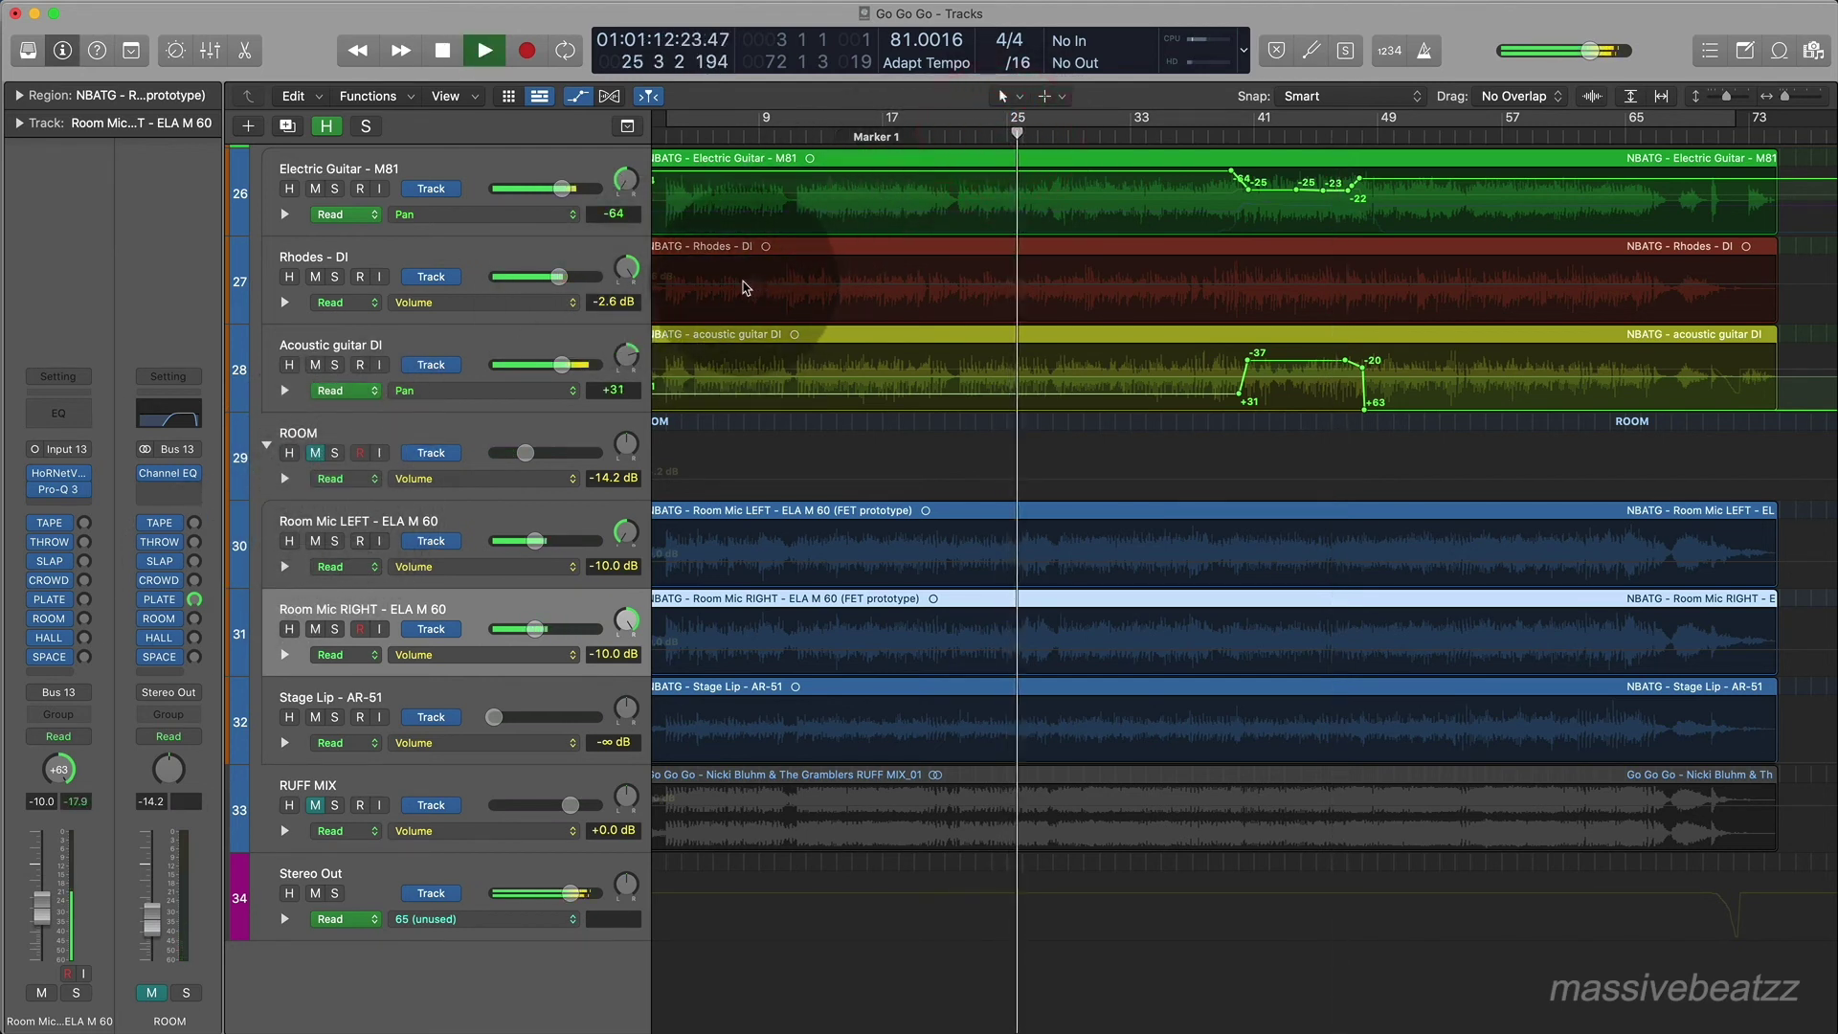
pyautogui.click(315, 453)
pyautogui.press('space')
pyautogui.press('space')
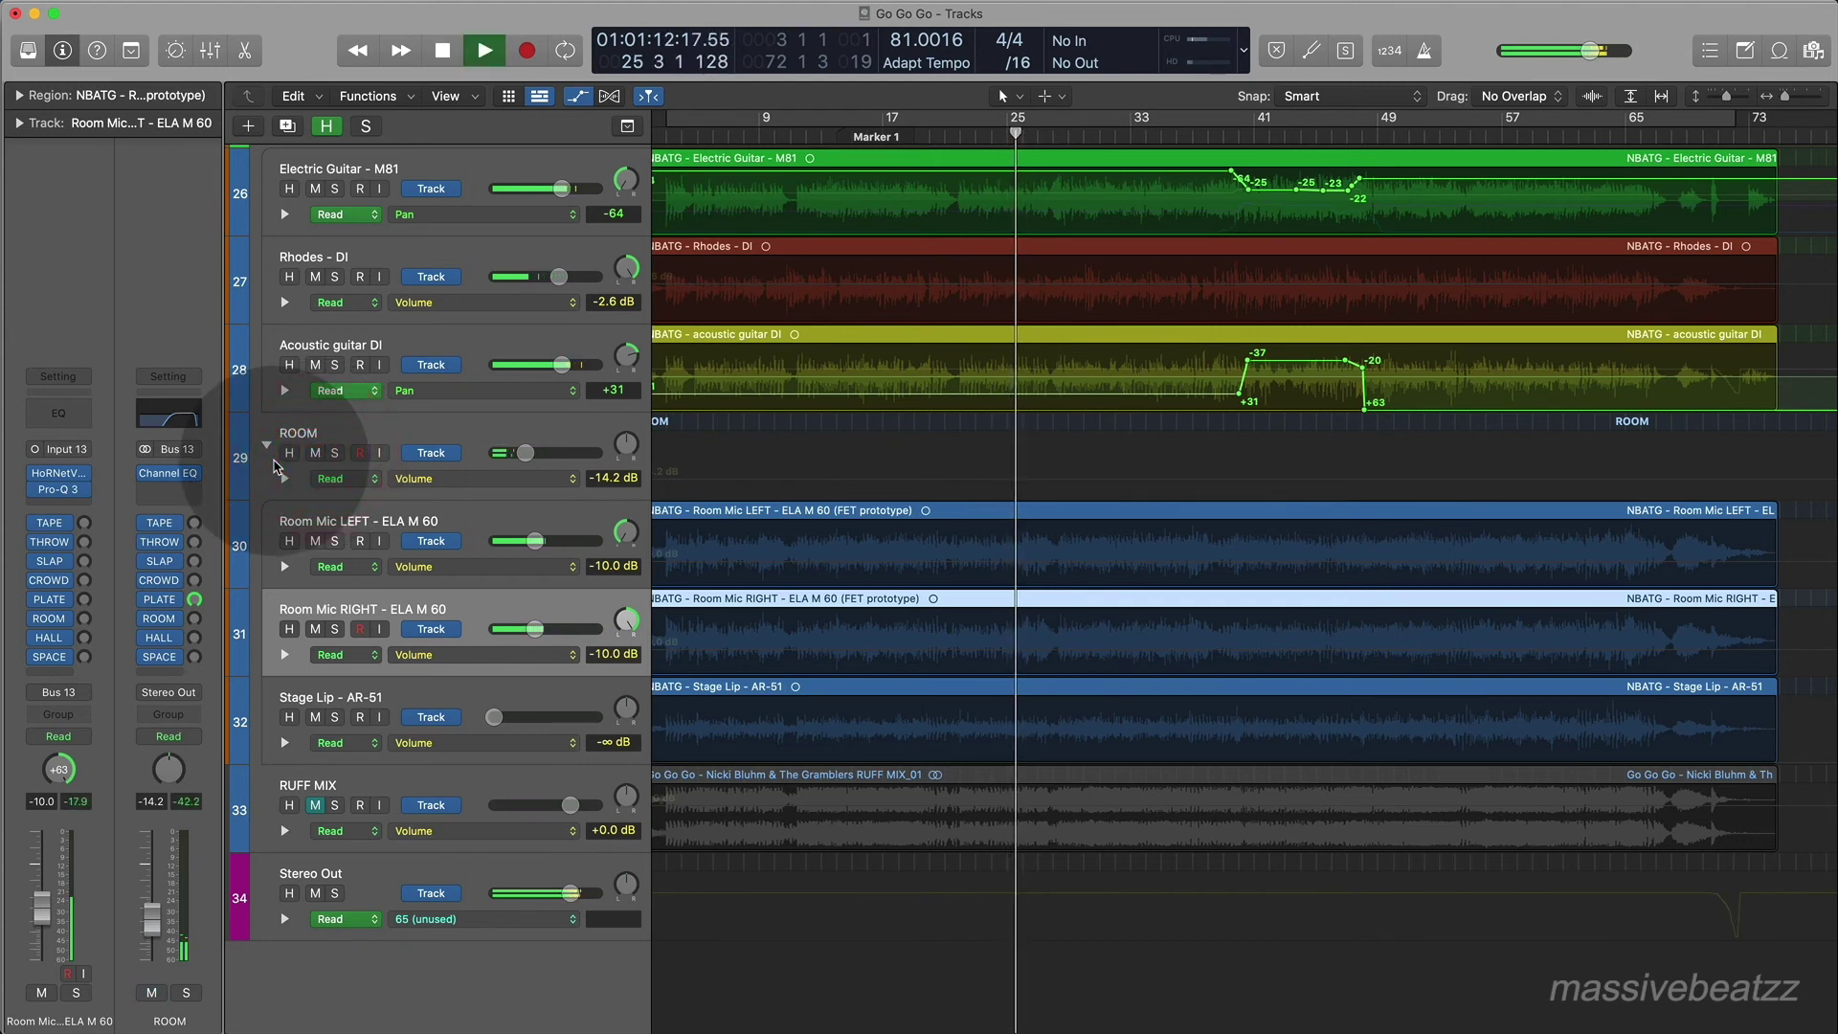
pyautogui.press('space')
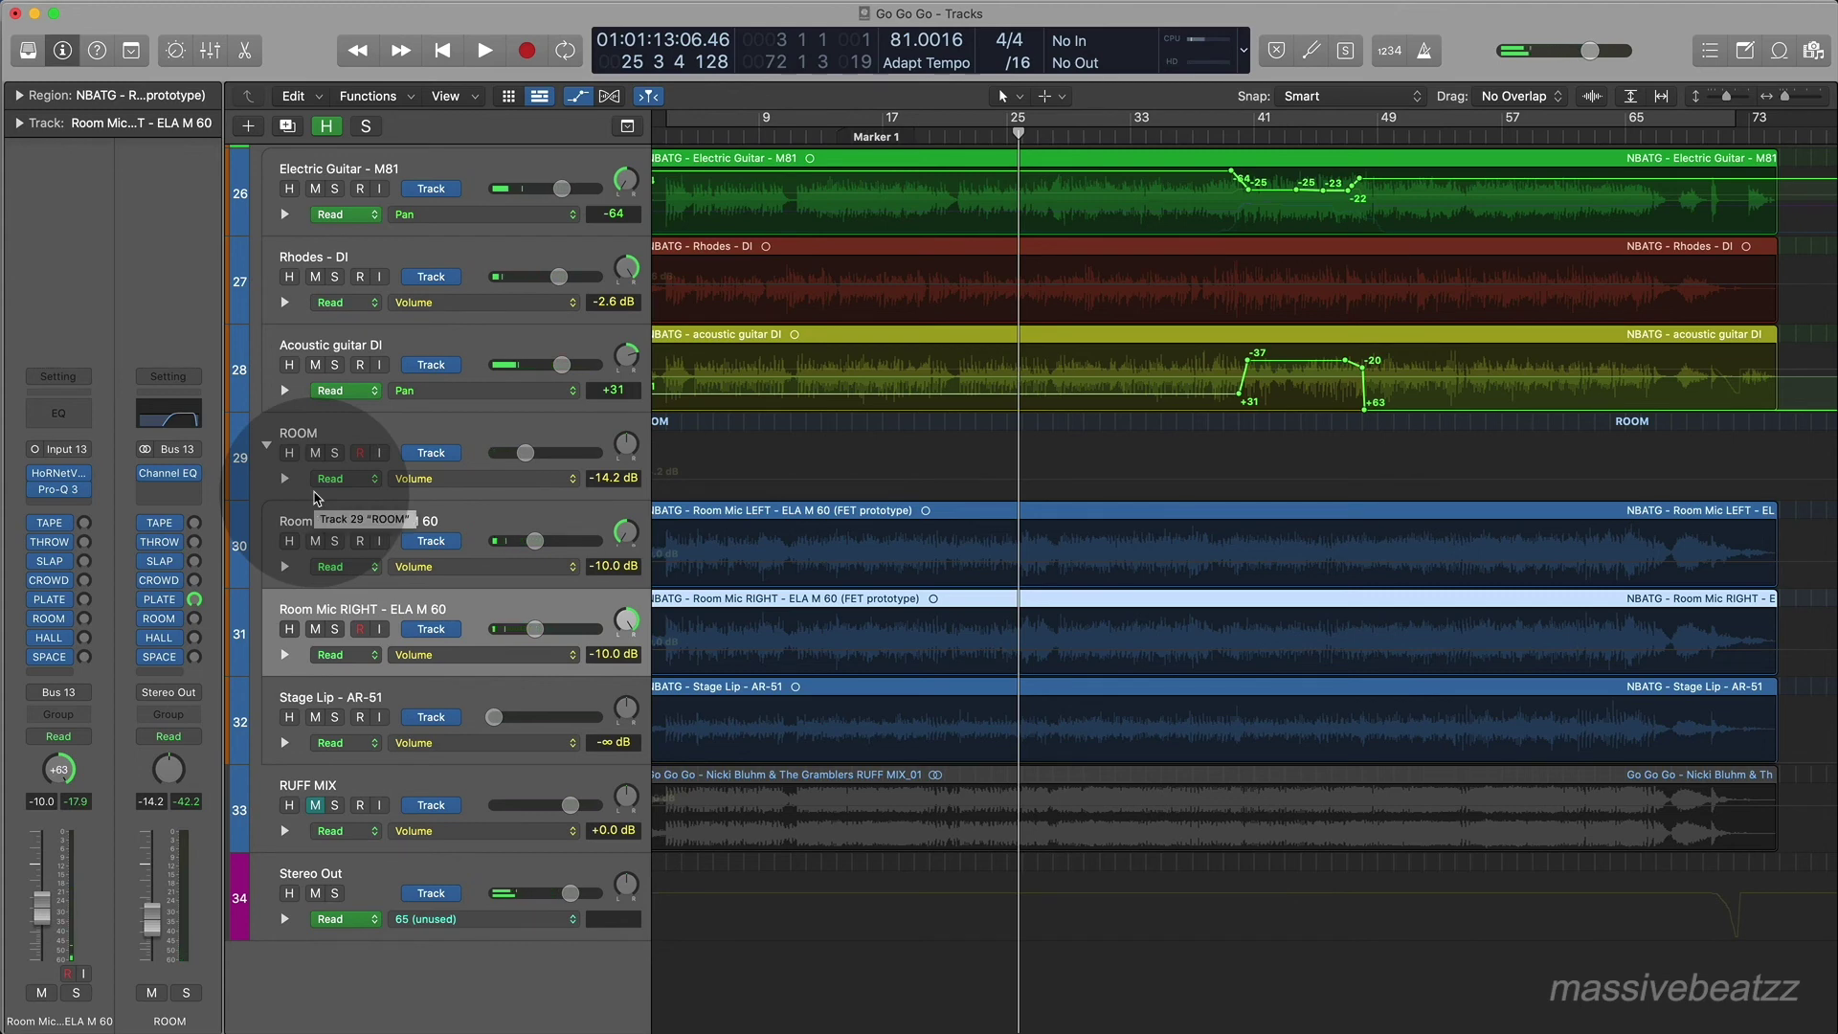
# Select the ROOM track to show the Stereo Out strip and examine the Stereo Out's Pro-Q 3 EQ curve.
pyautogui.click(317, 494)
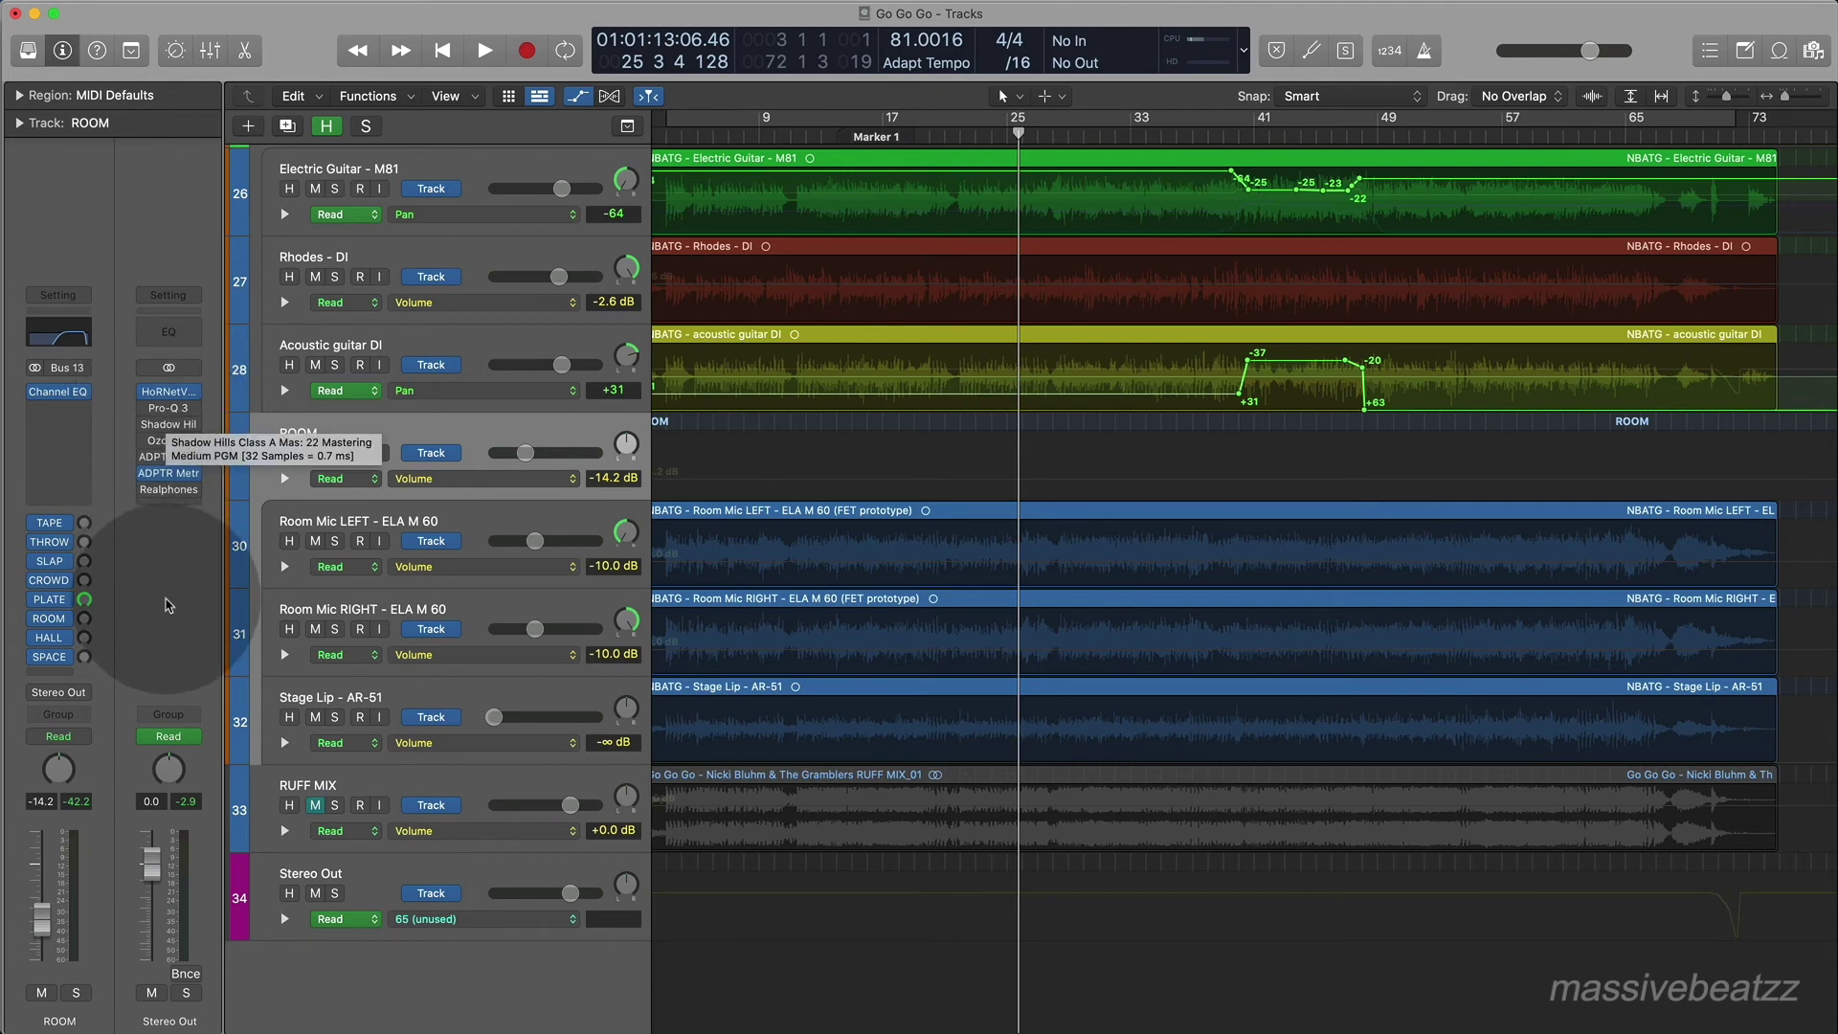
pyautogui.click(168, 409)
pyautogui.moveTo(1406, 291); pyautogui.dragTo(850, 170)
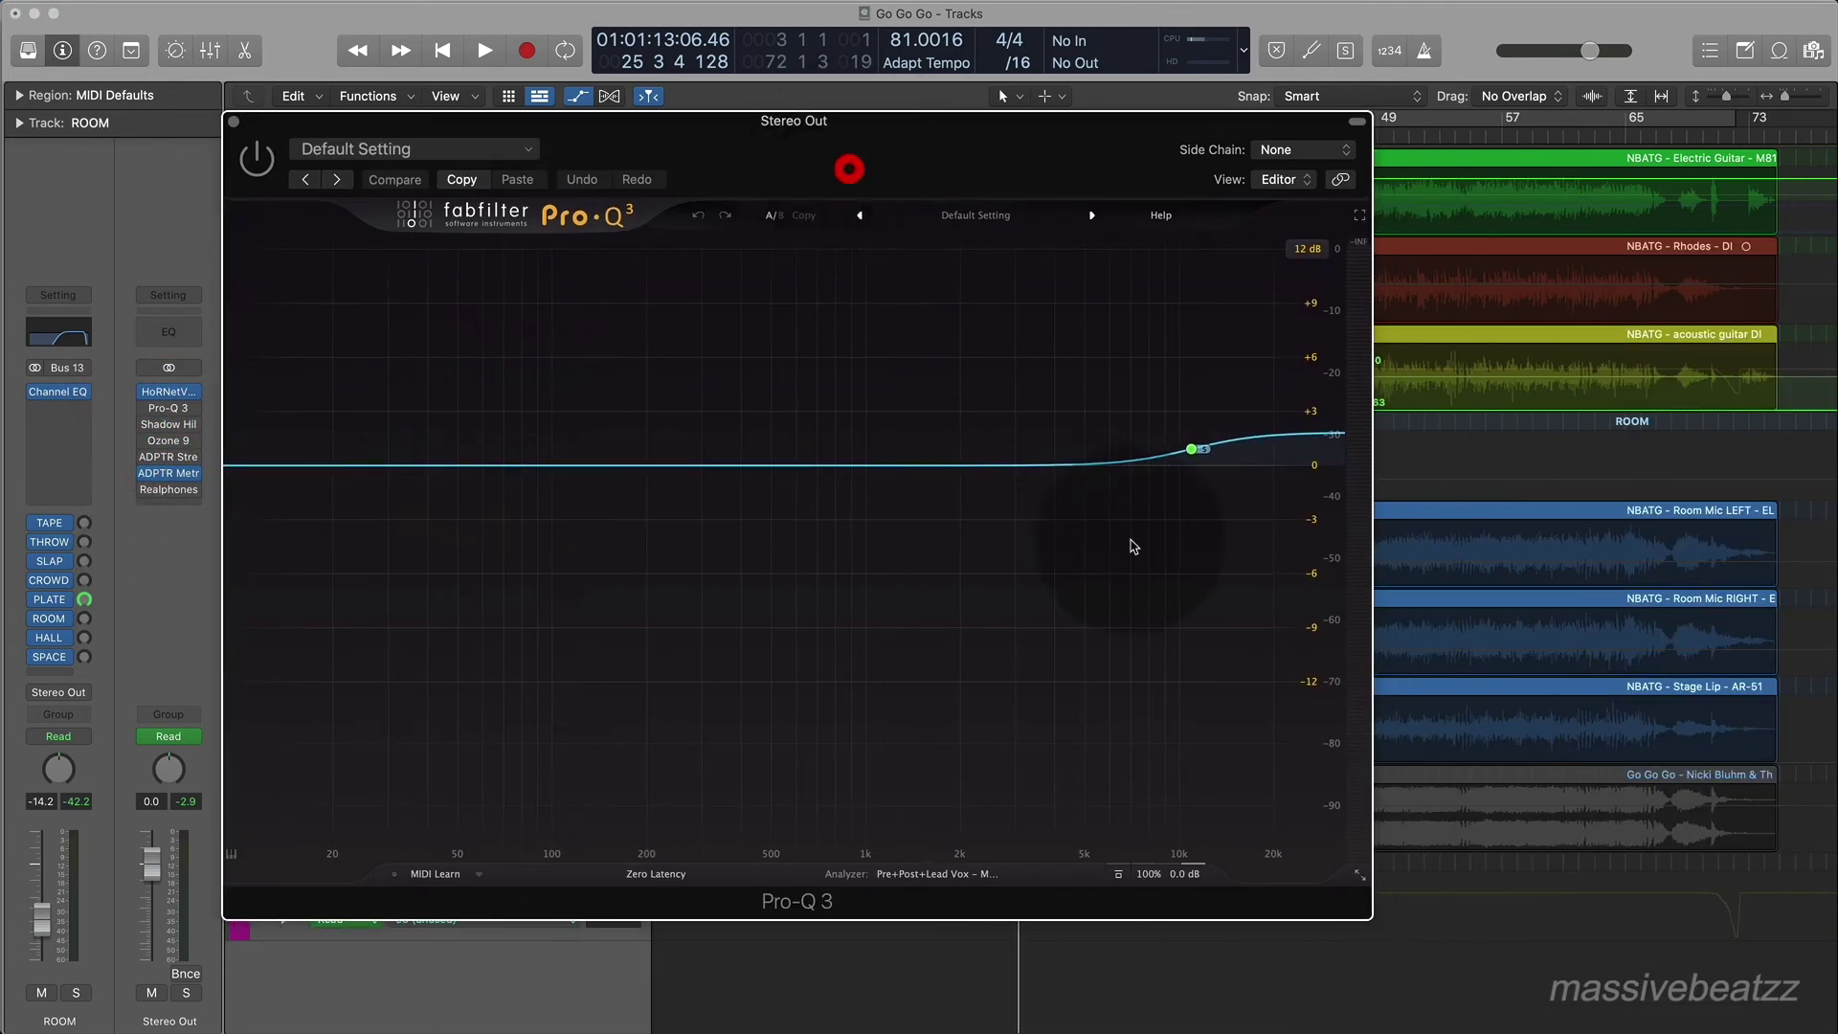
pyautogui.moveTo(1179, 460)
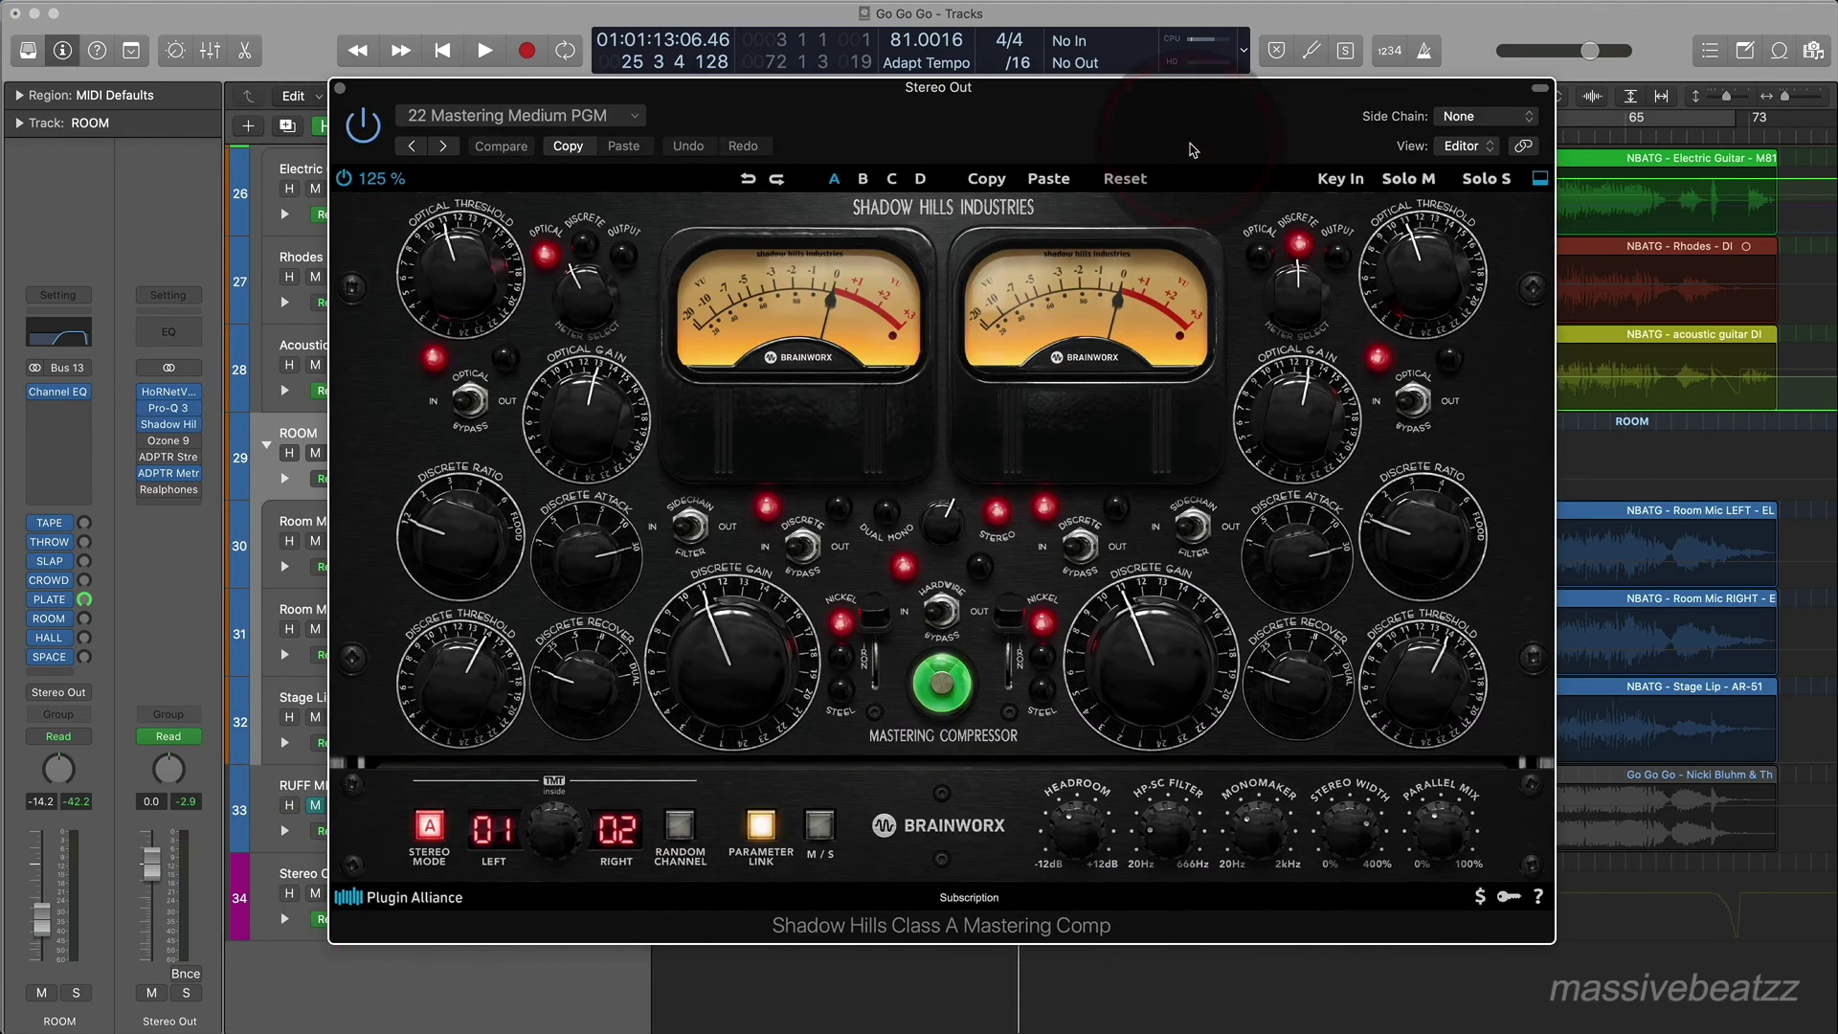
# Play the mix while toggling the Stereo Out's Pro-Q 3 and Shadow Hills inserts, and inspect the compressor's HP-SC Filter.
pyautogui.press('space')
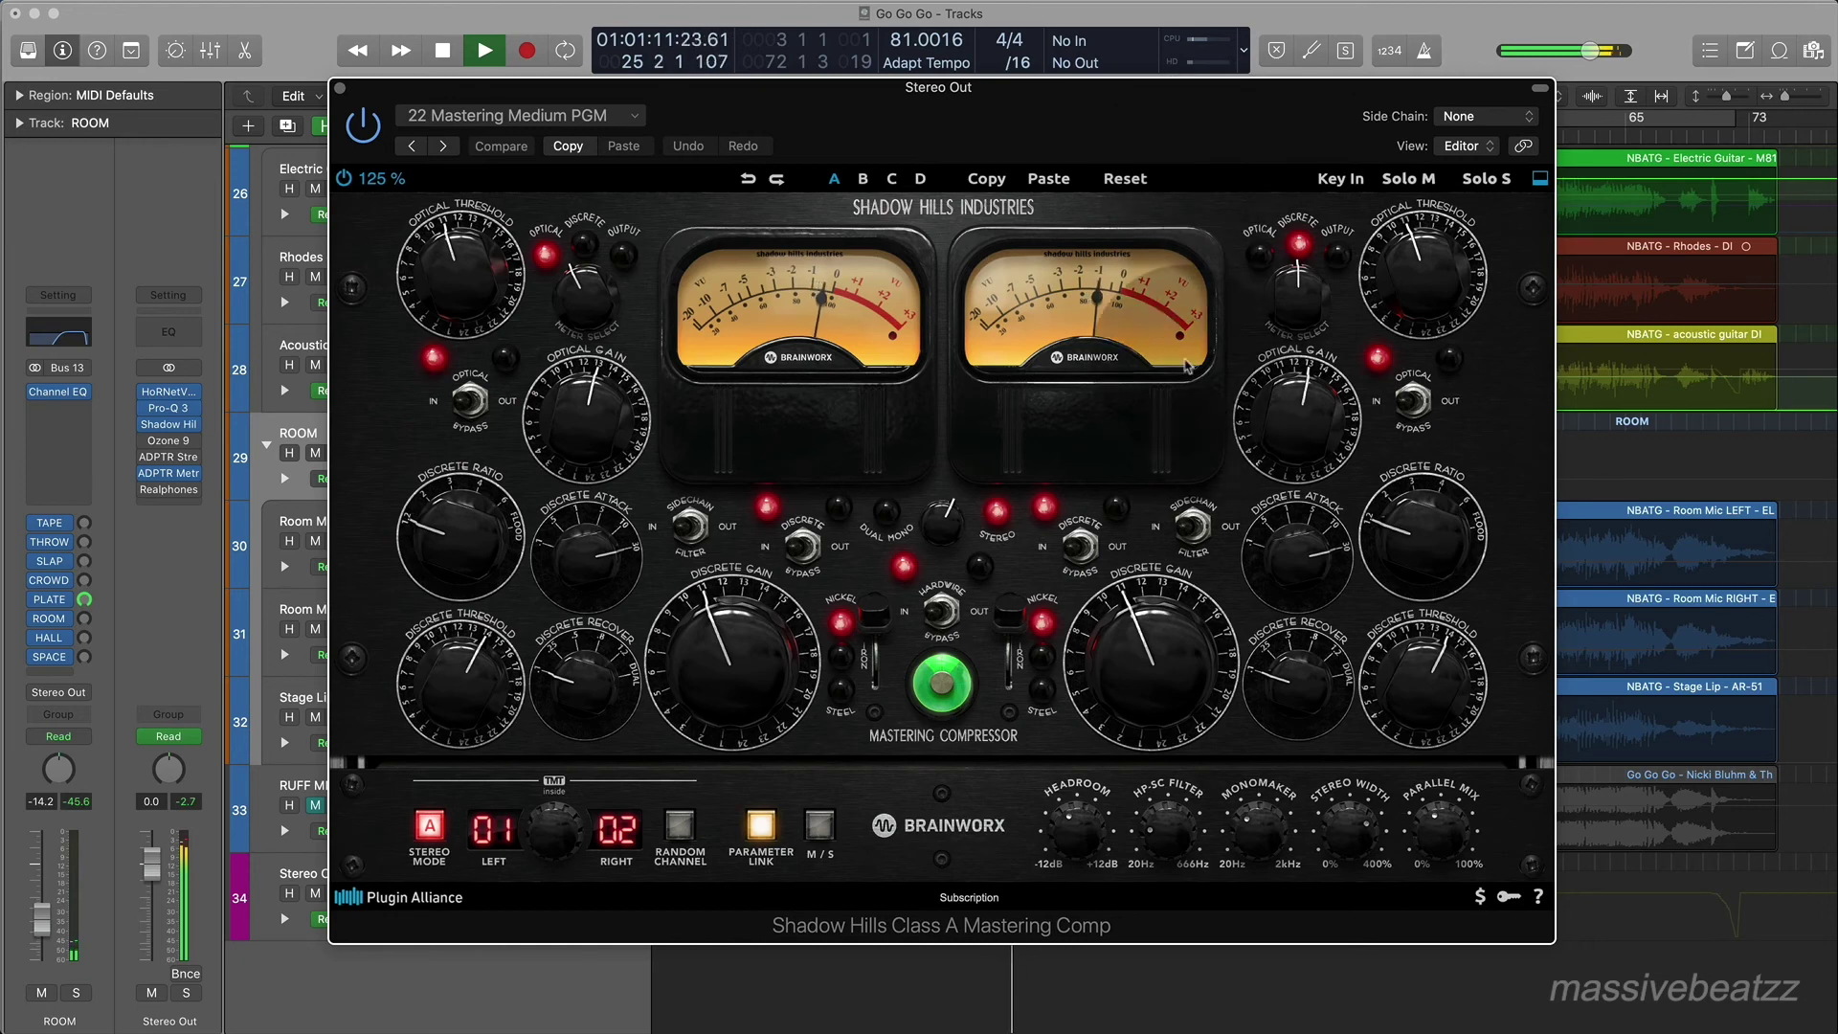
pyautogui.moveTo(146, 422); pyautogui.dragTo(147, 409)
pyautogui.click(147, 412)
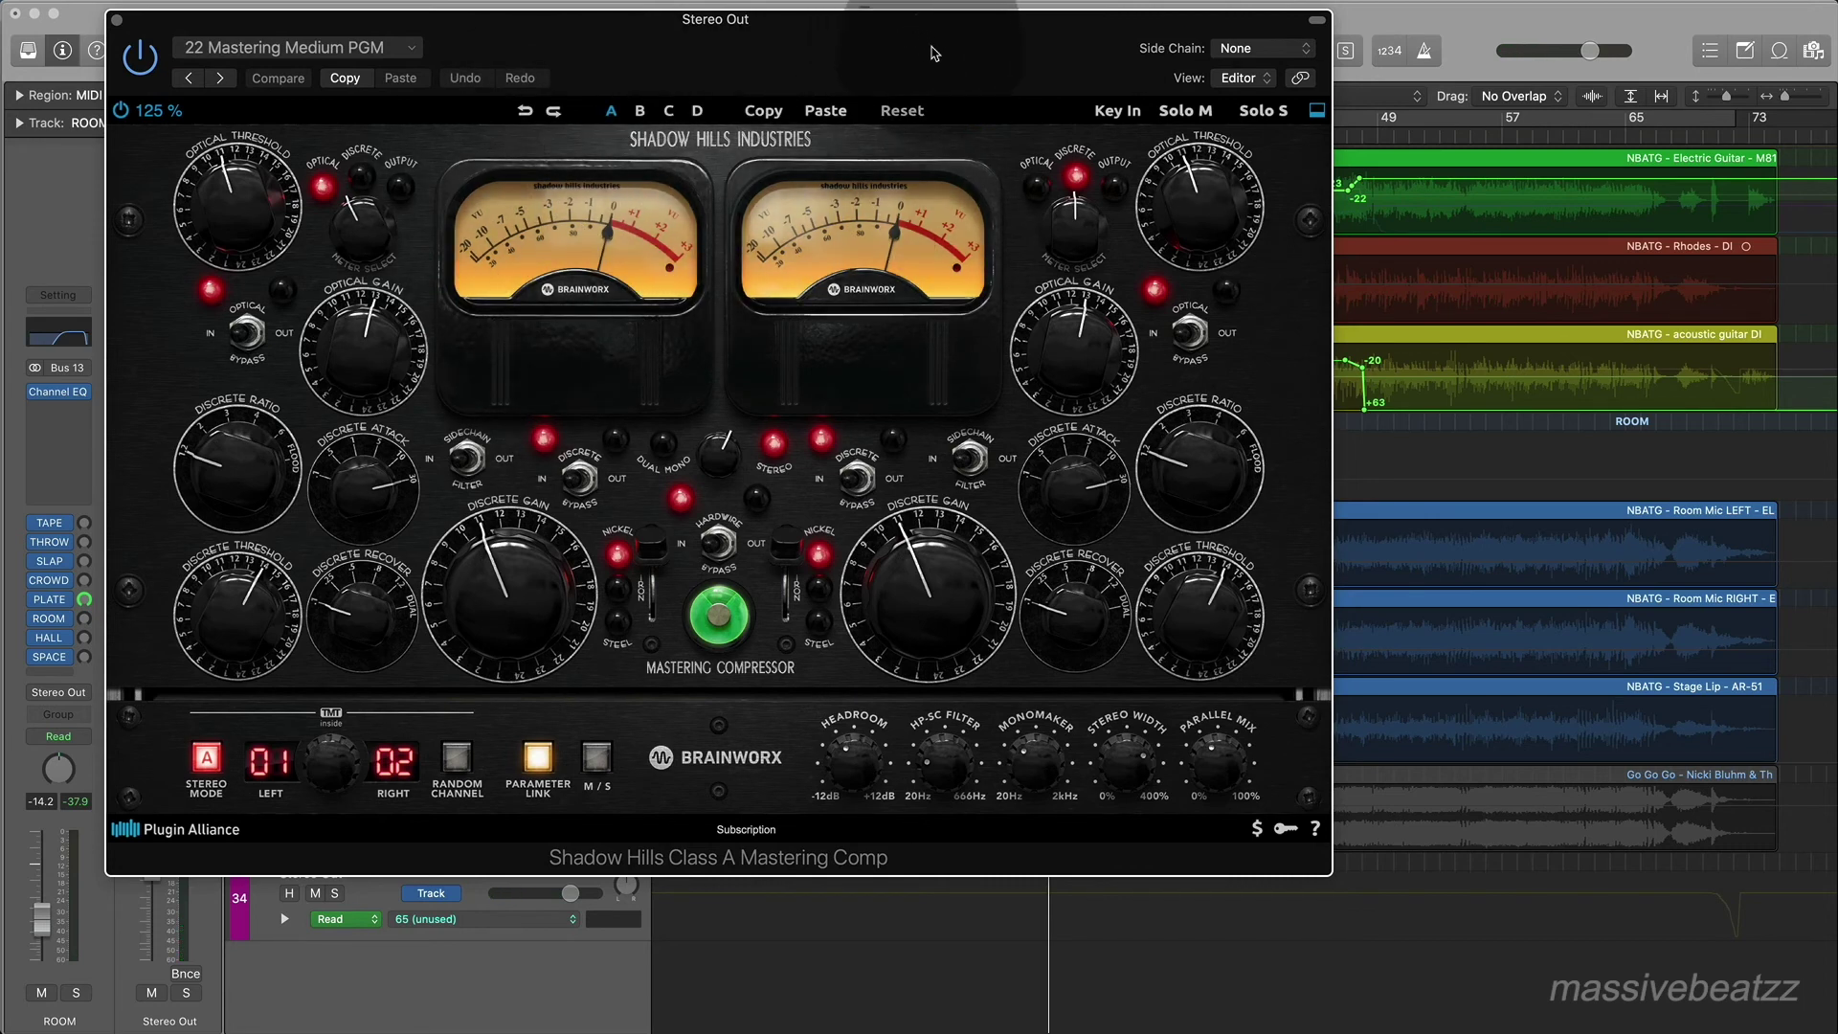
pyautogui.click(946, 757)
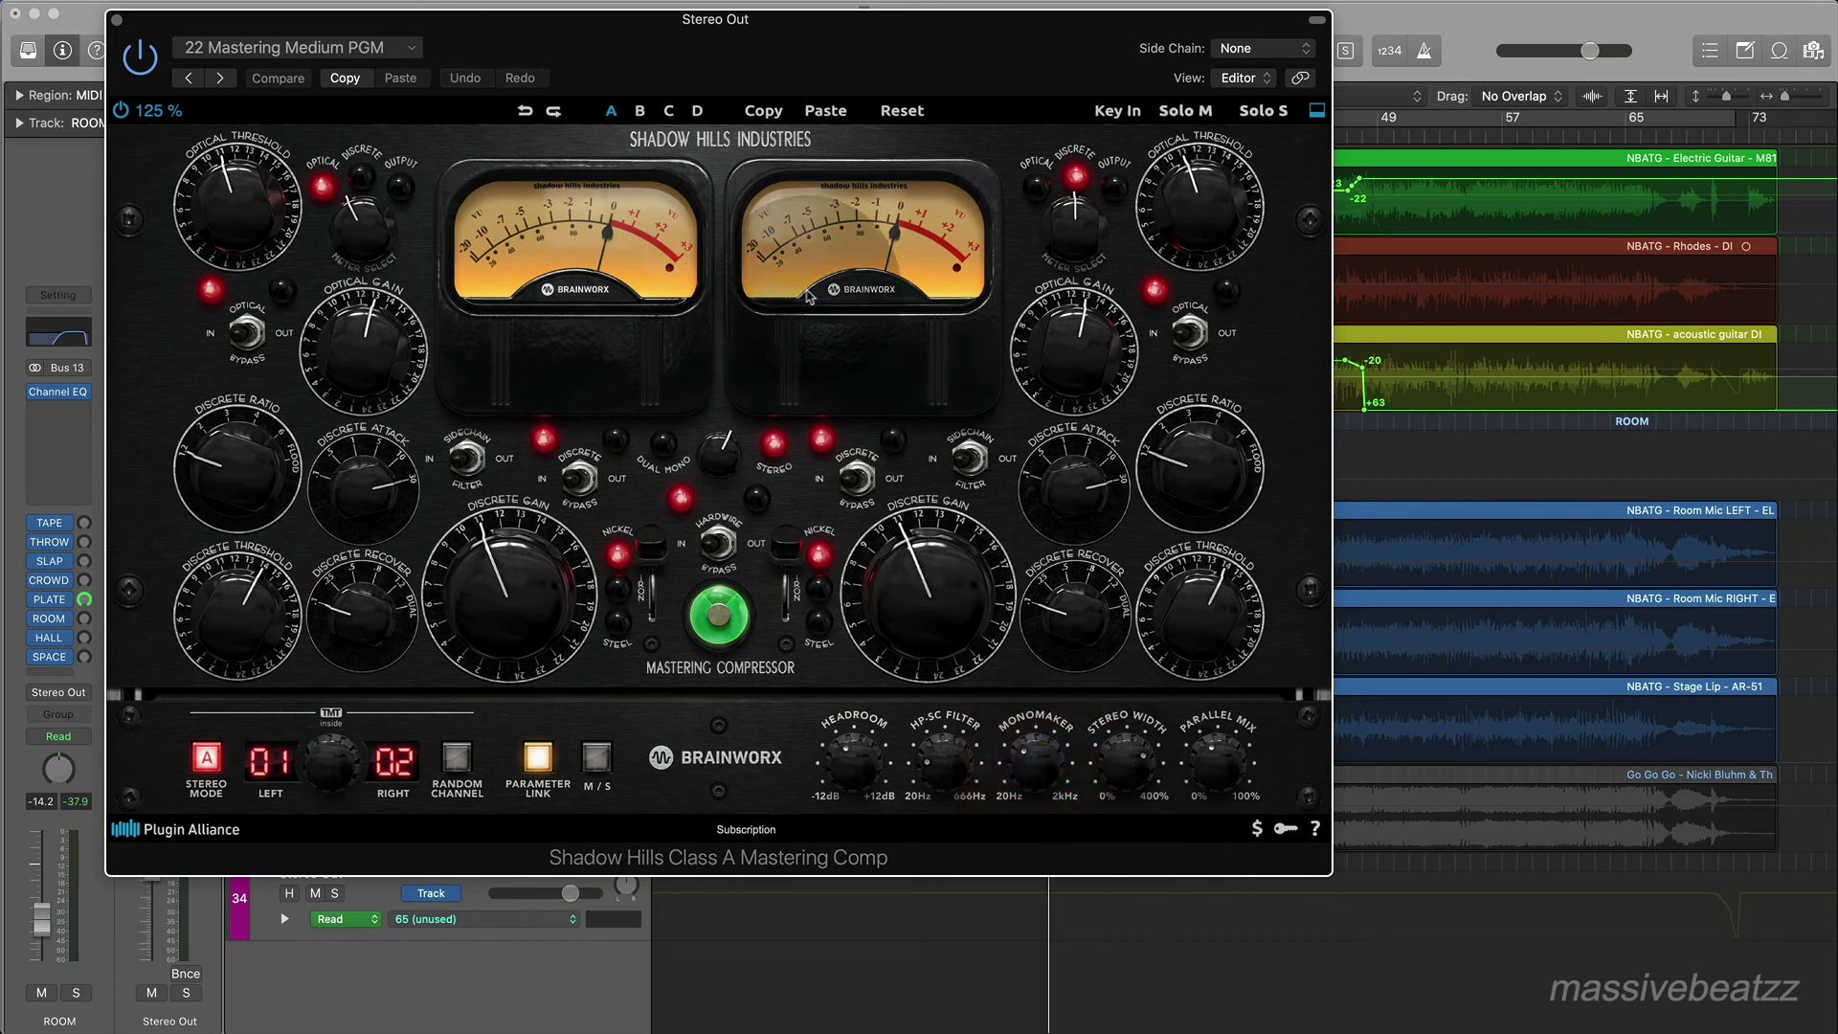
# Examine the mix's Stereo Image in Single display in the Stereo Out's ADPTR MetricAB during playback, and close the plug-in.
pyautogui.moveTo(862, 60); pyautogui.dragTo(1286, 134)
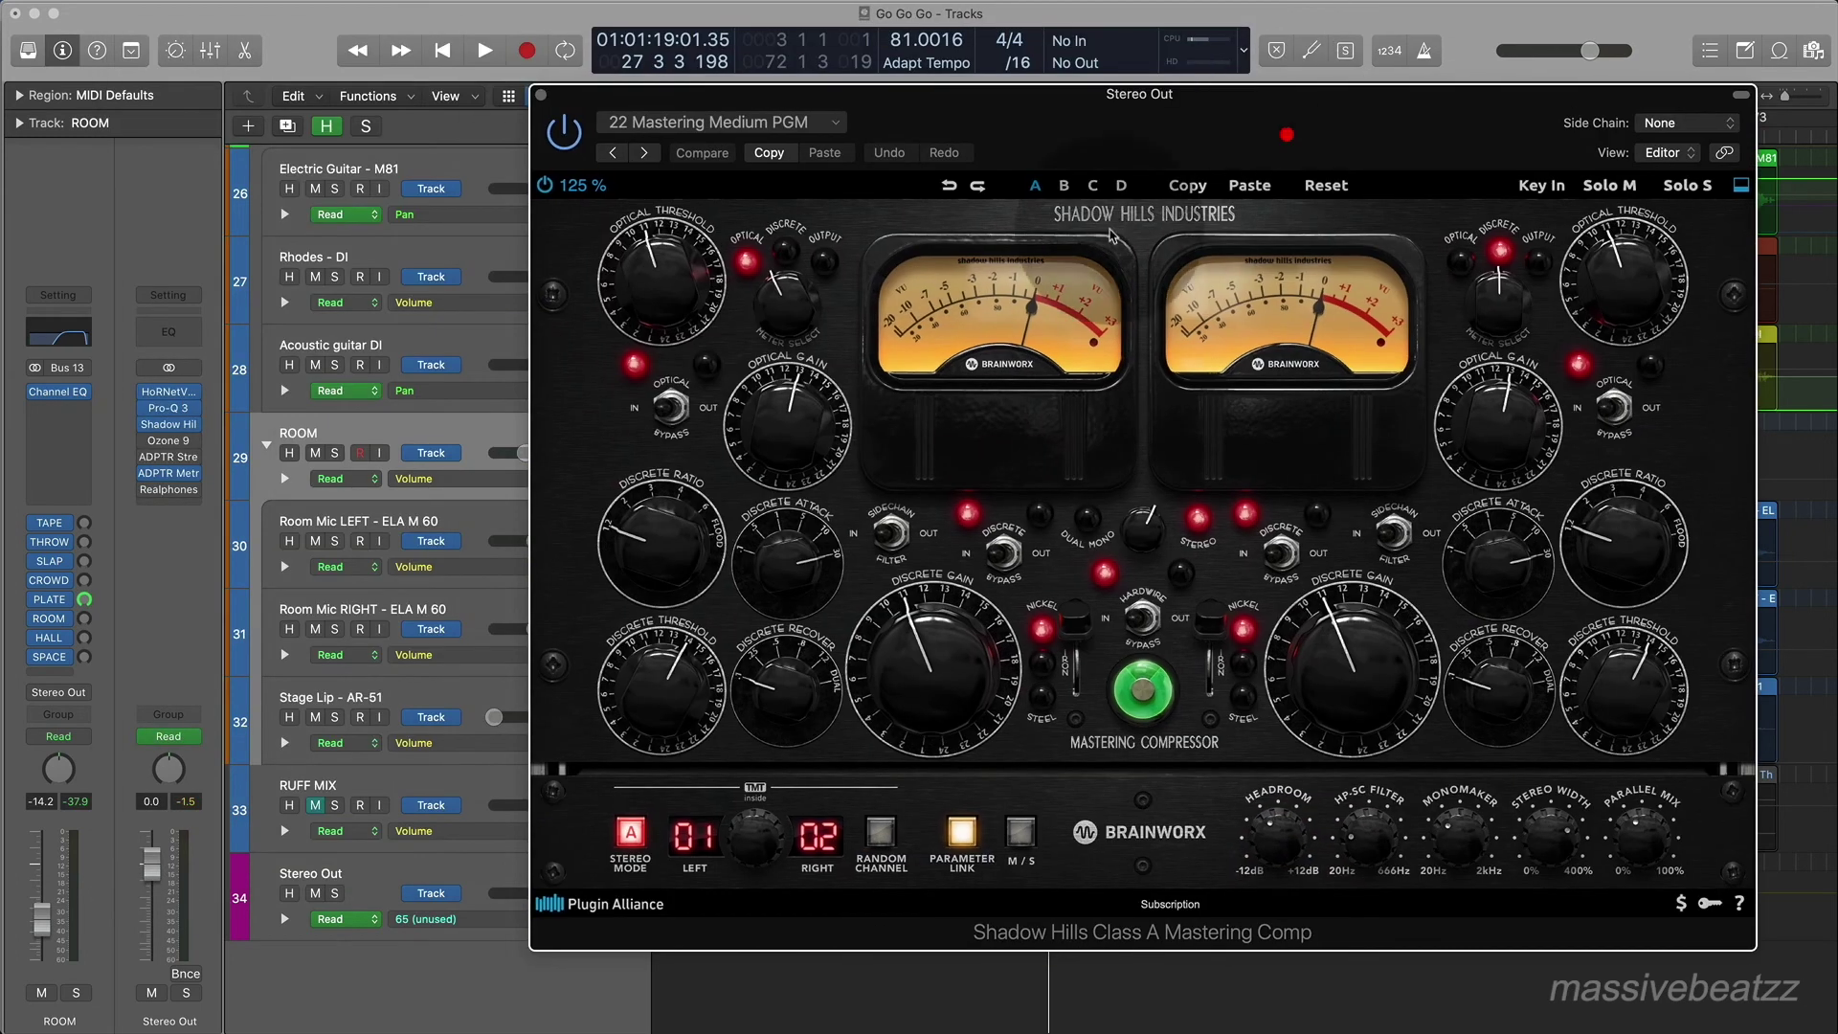
pyautogui.click(173, 479)
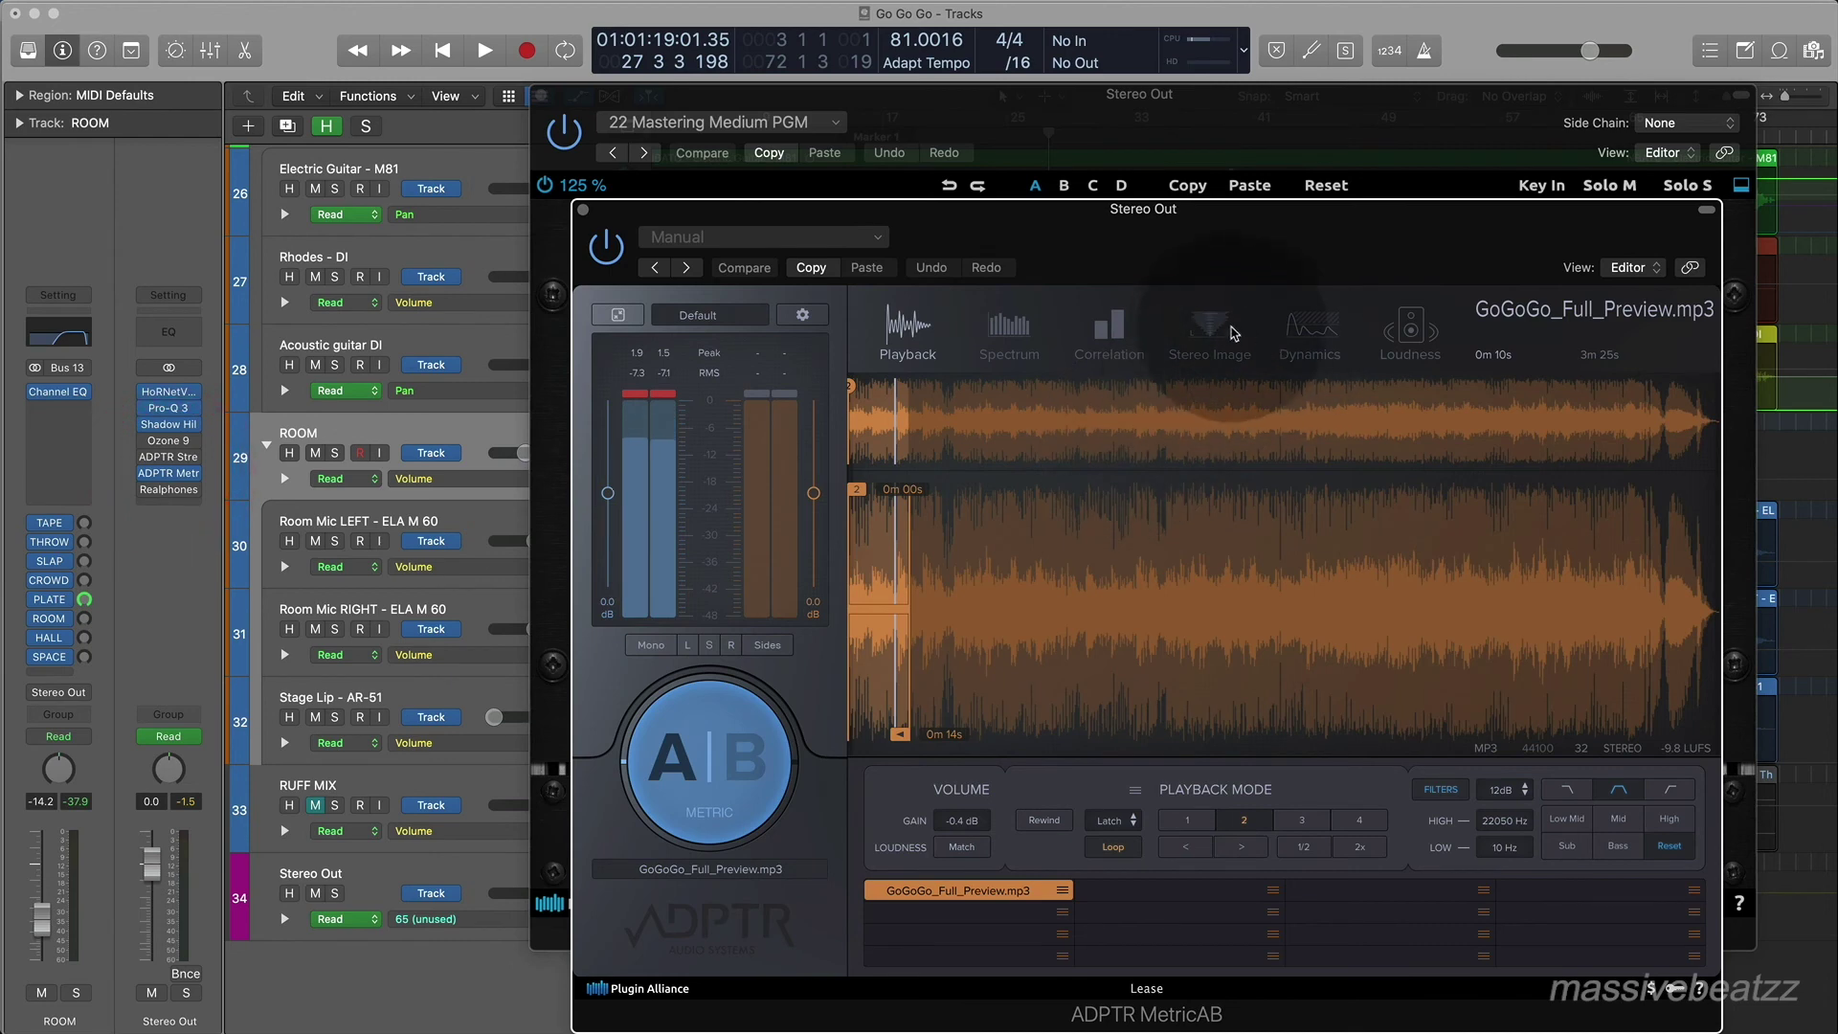
pyautogui.click(1205, 335)
pyautogui.press('space')
pyautogui.click(894, 820)
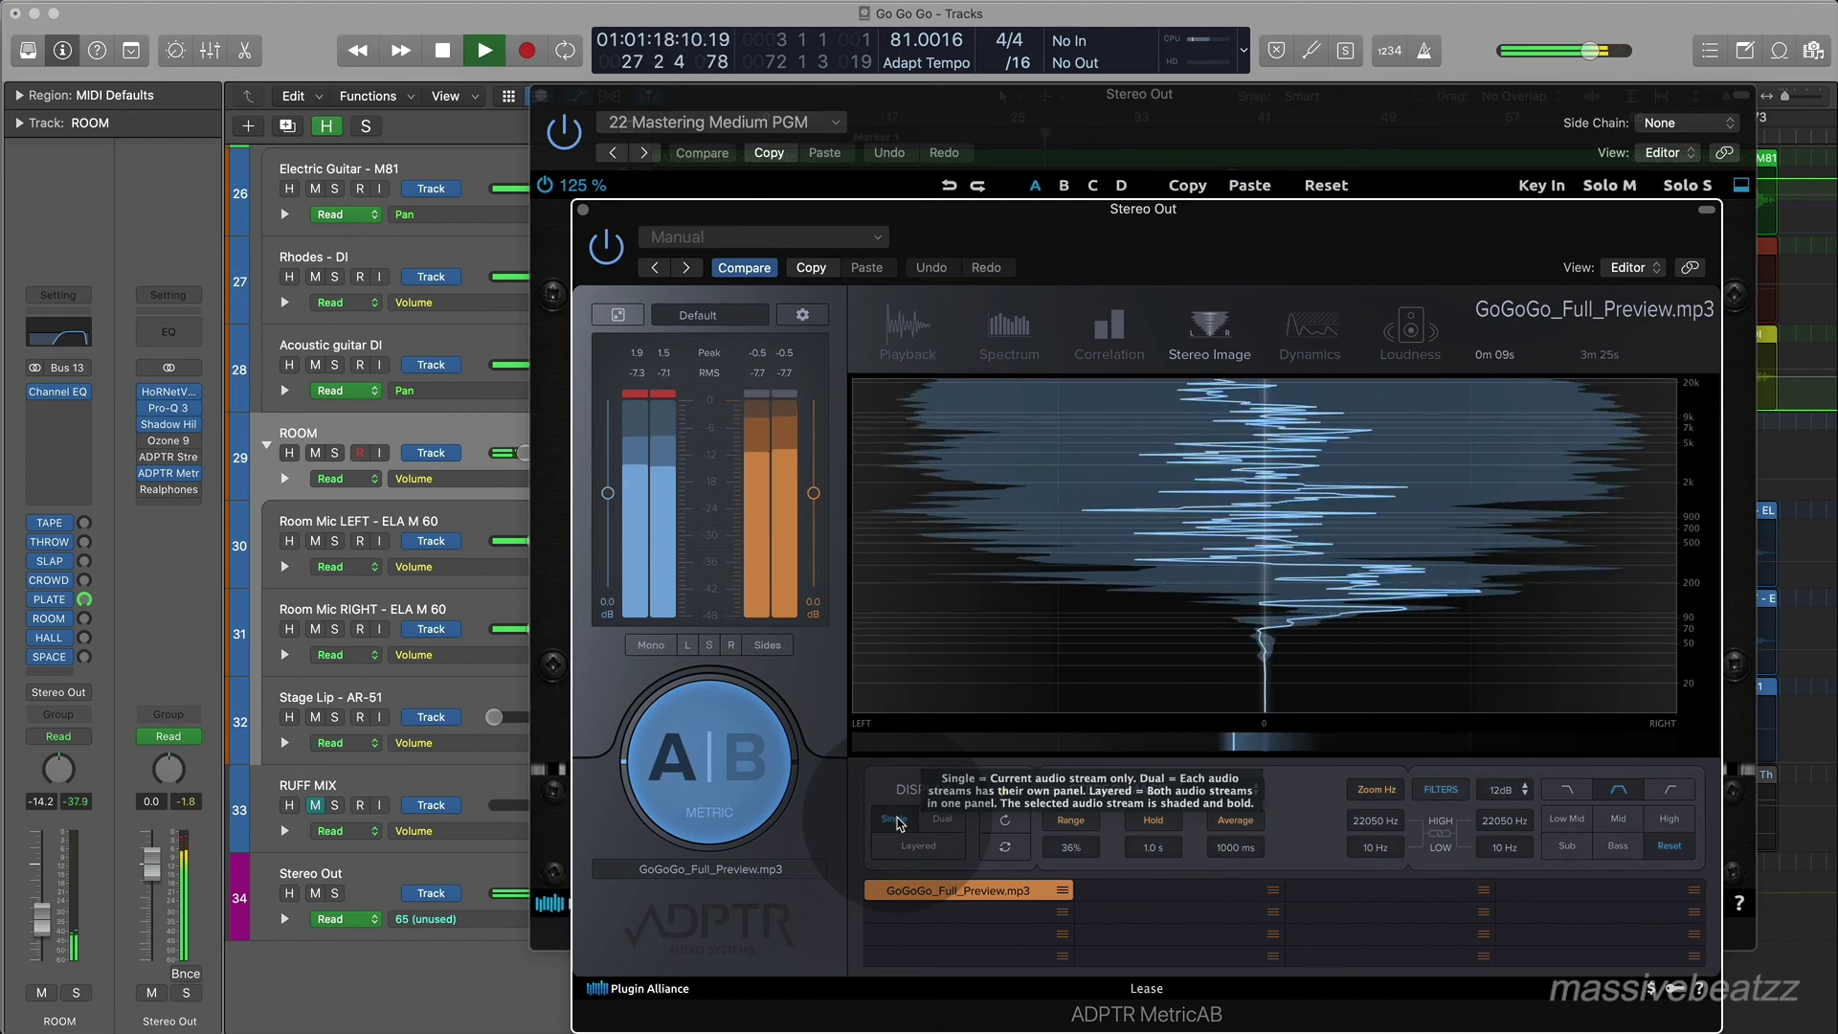
pyautogui.press('space')
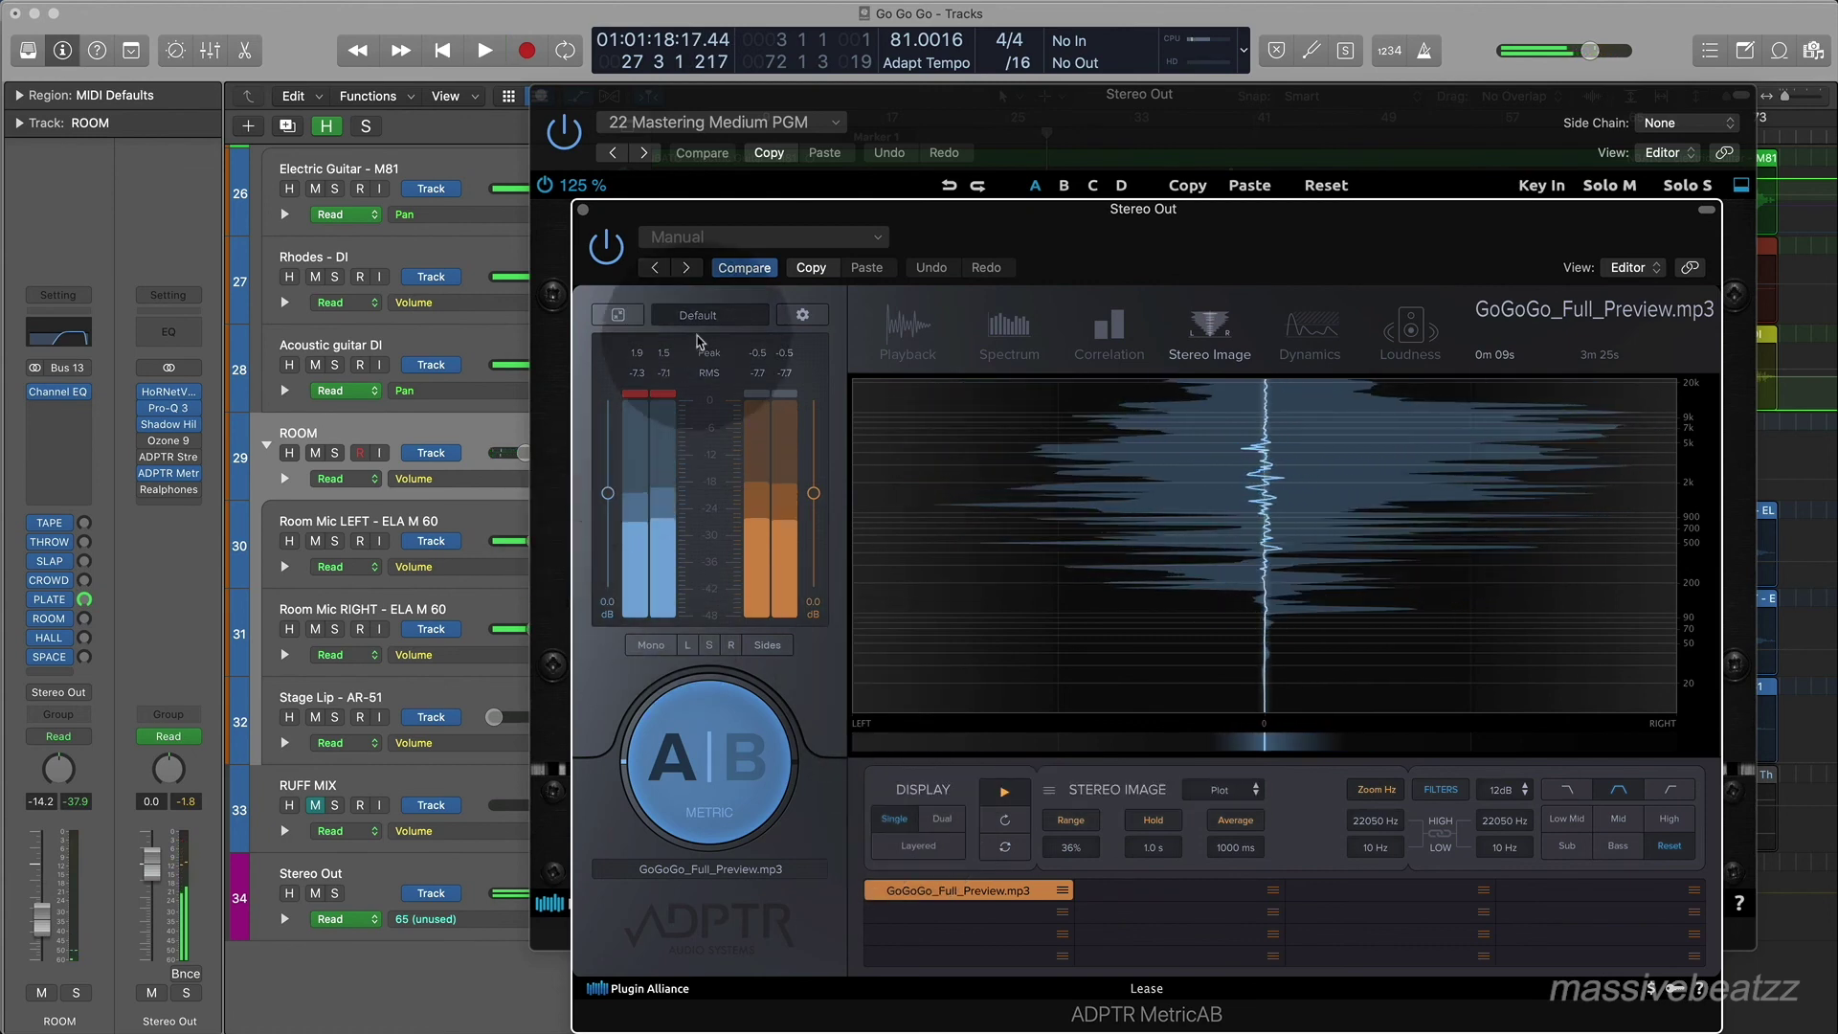
pyautogui.click(583, 210)
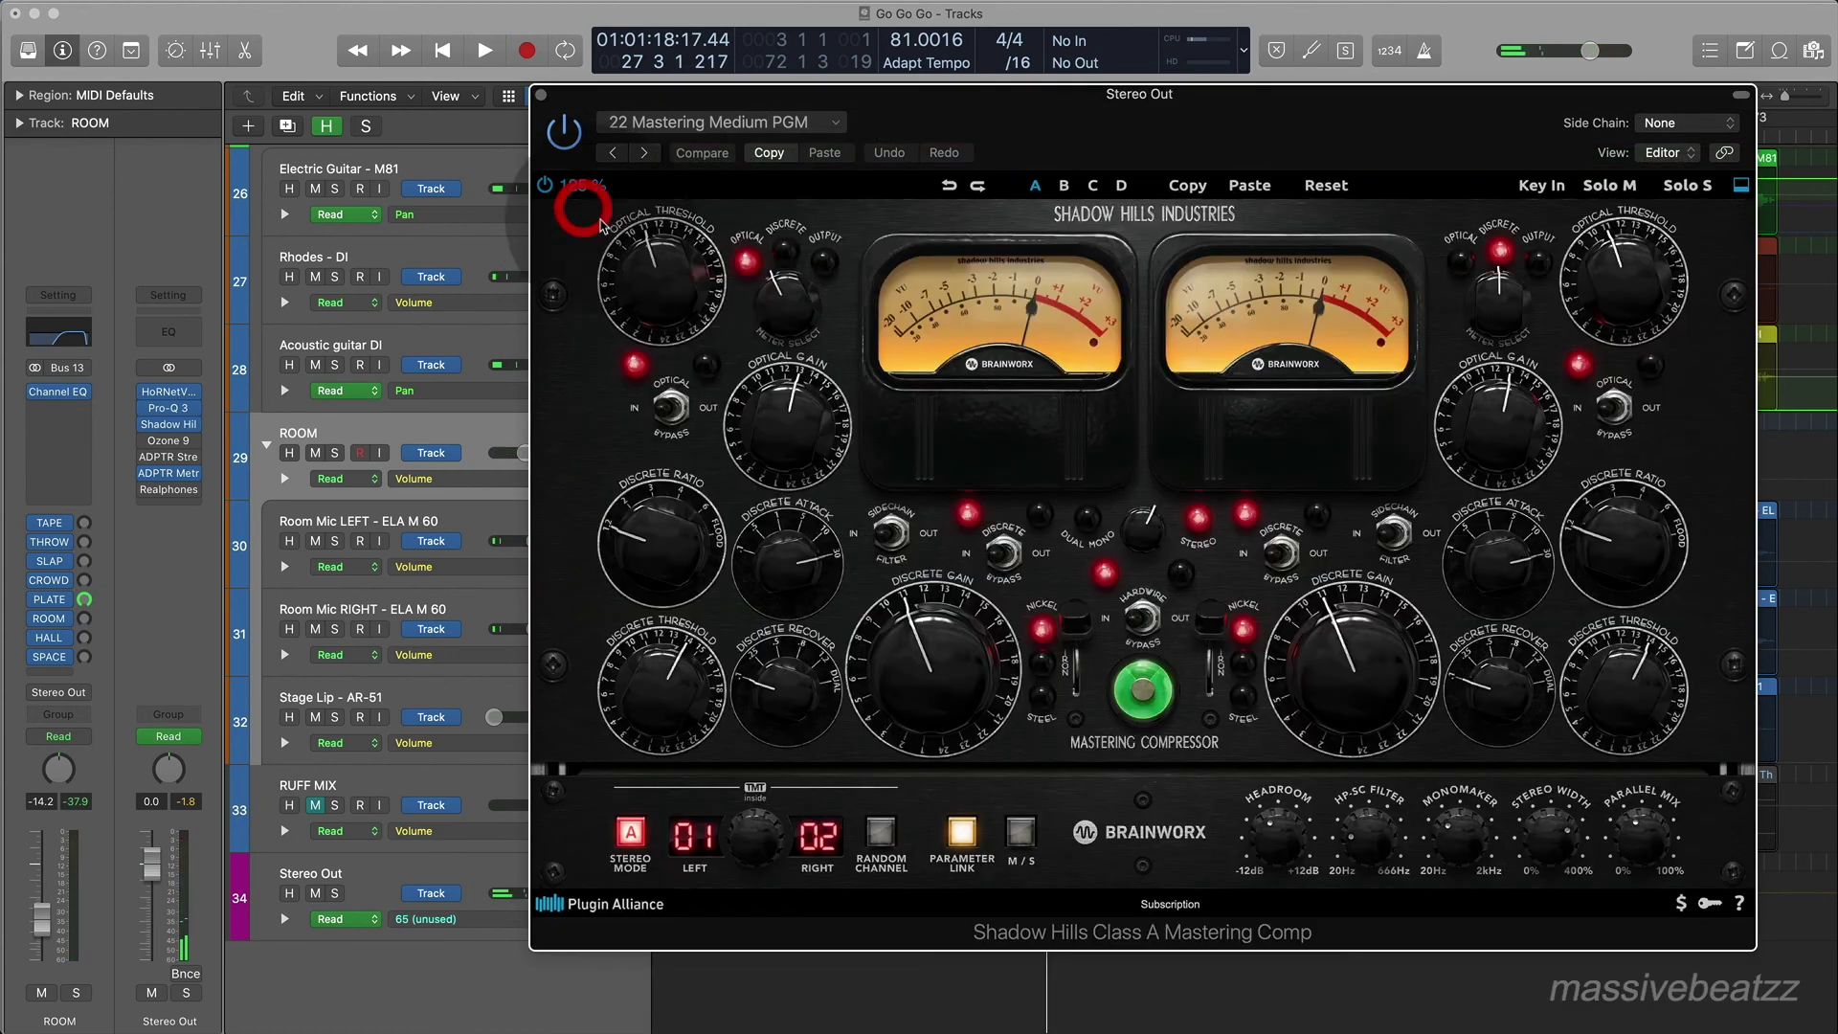
# Adjust the Stereo Width of the Shadow Hills Class A Mastering Comp on the Stereo Out.
pyautogui.moveTo(1211, 93); pyautogui.dragTo(996, 69)
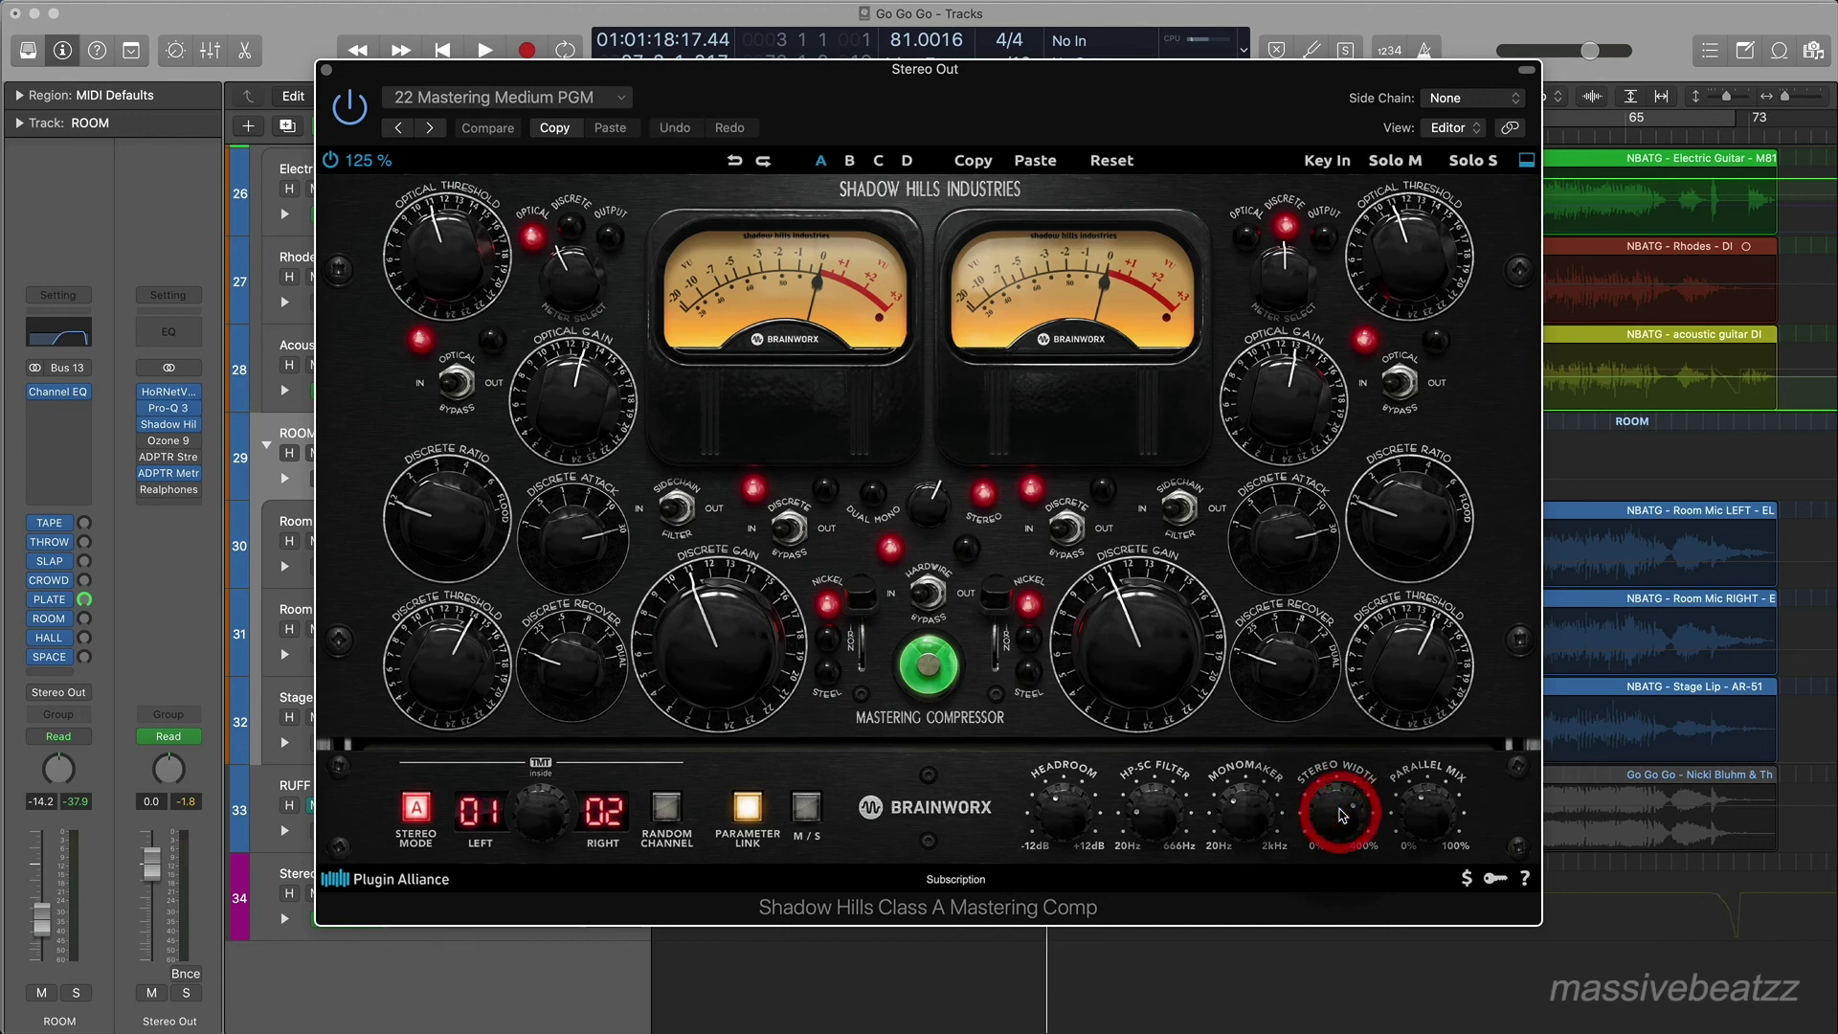
pyautogui.moveTo(1347, 821); pyautogui.dragTo(1341, 849)
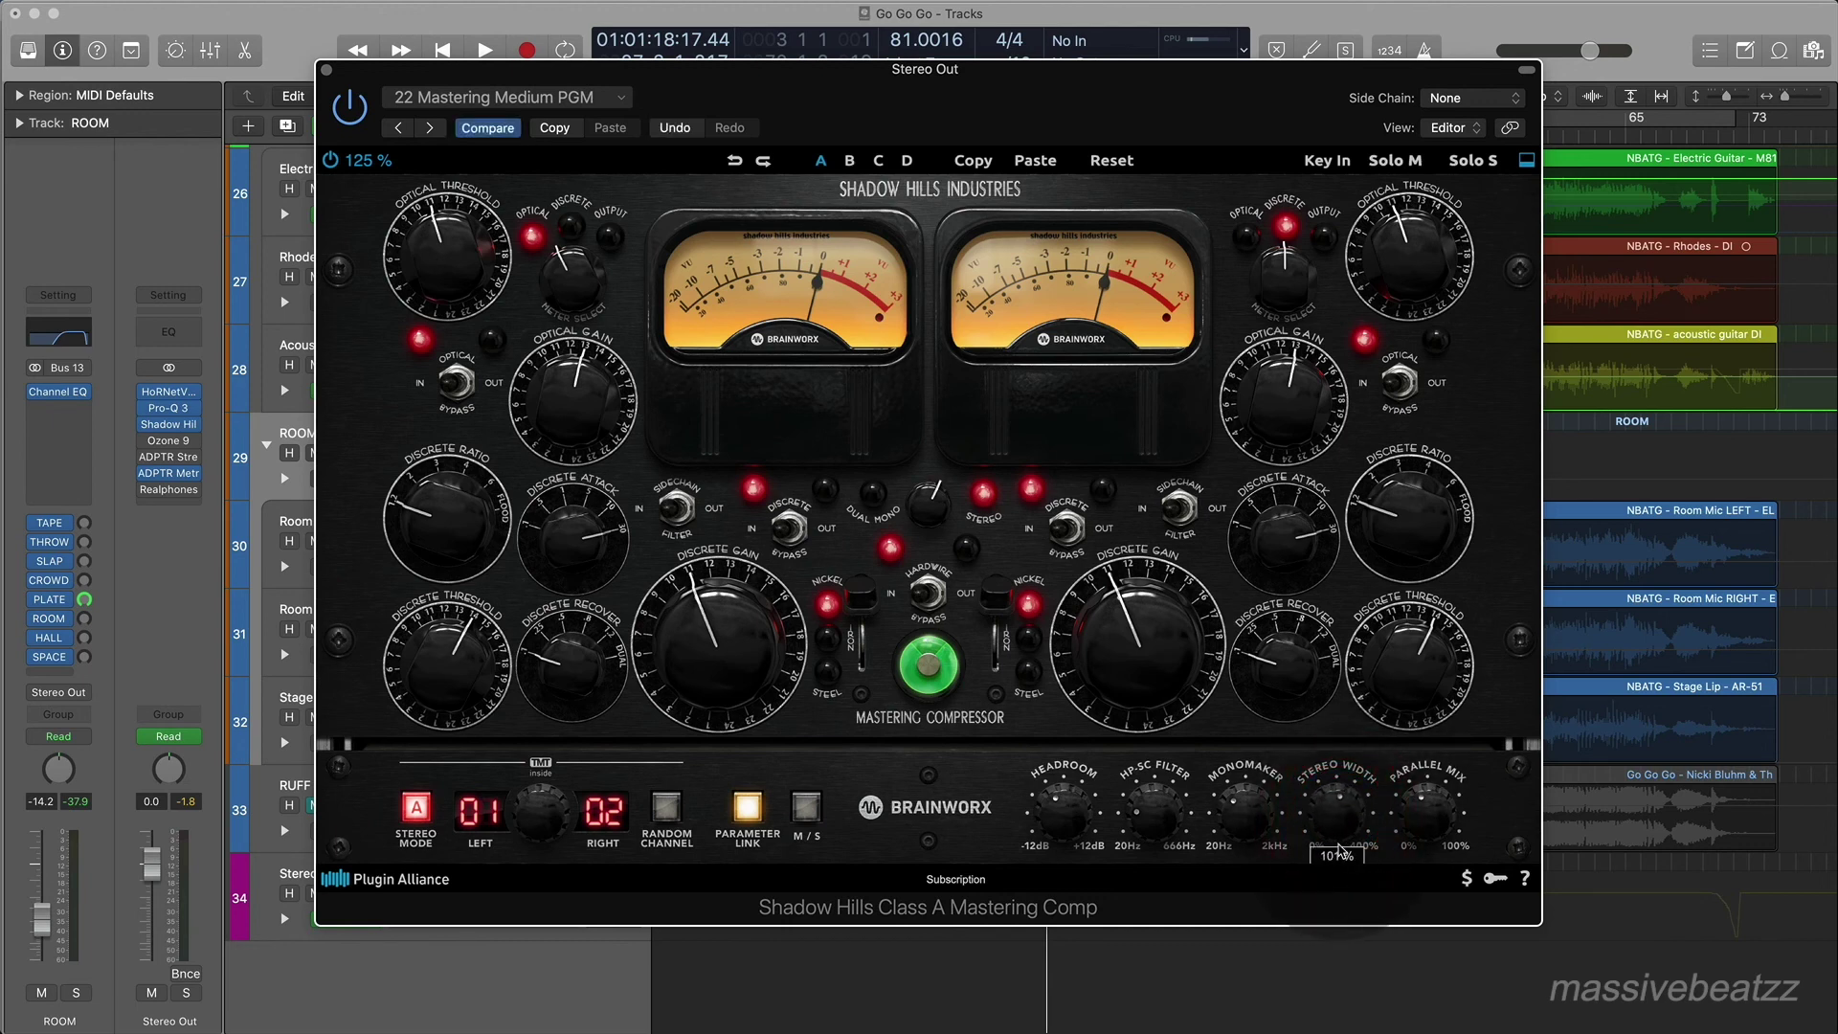
# Play the mix while auditioning a Stereo Width of 364% on the Shadow Hills compressor, and turn the width back down.
pyautogui.press('space')
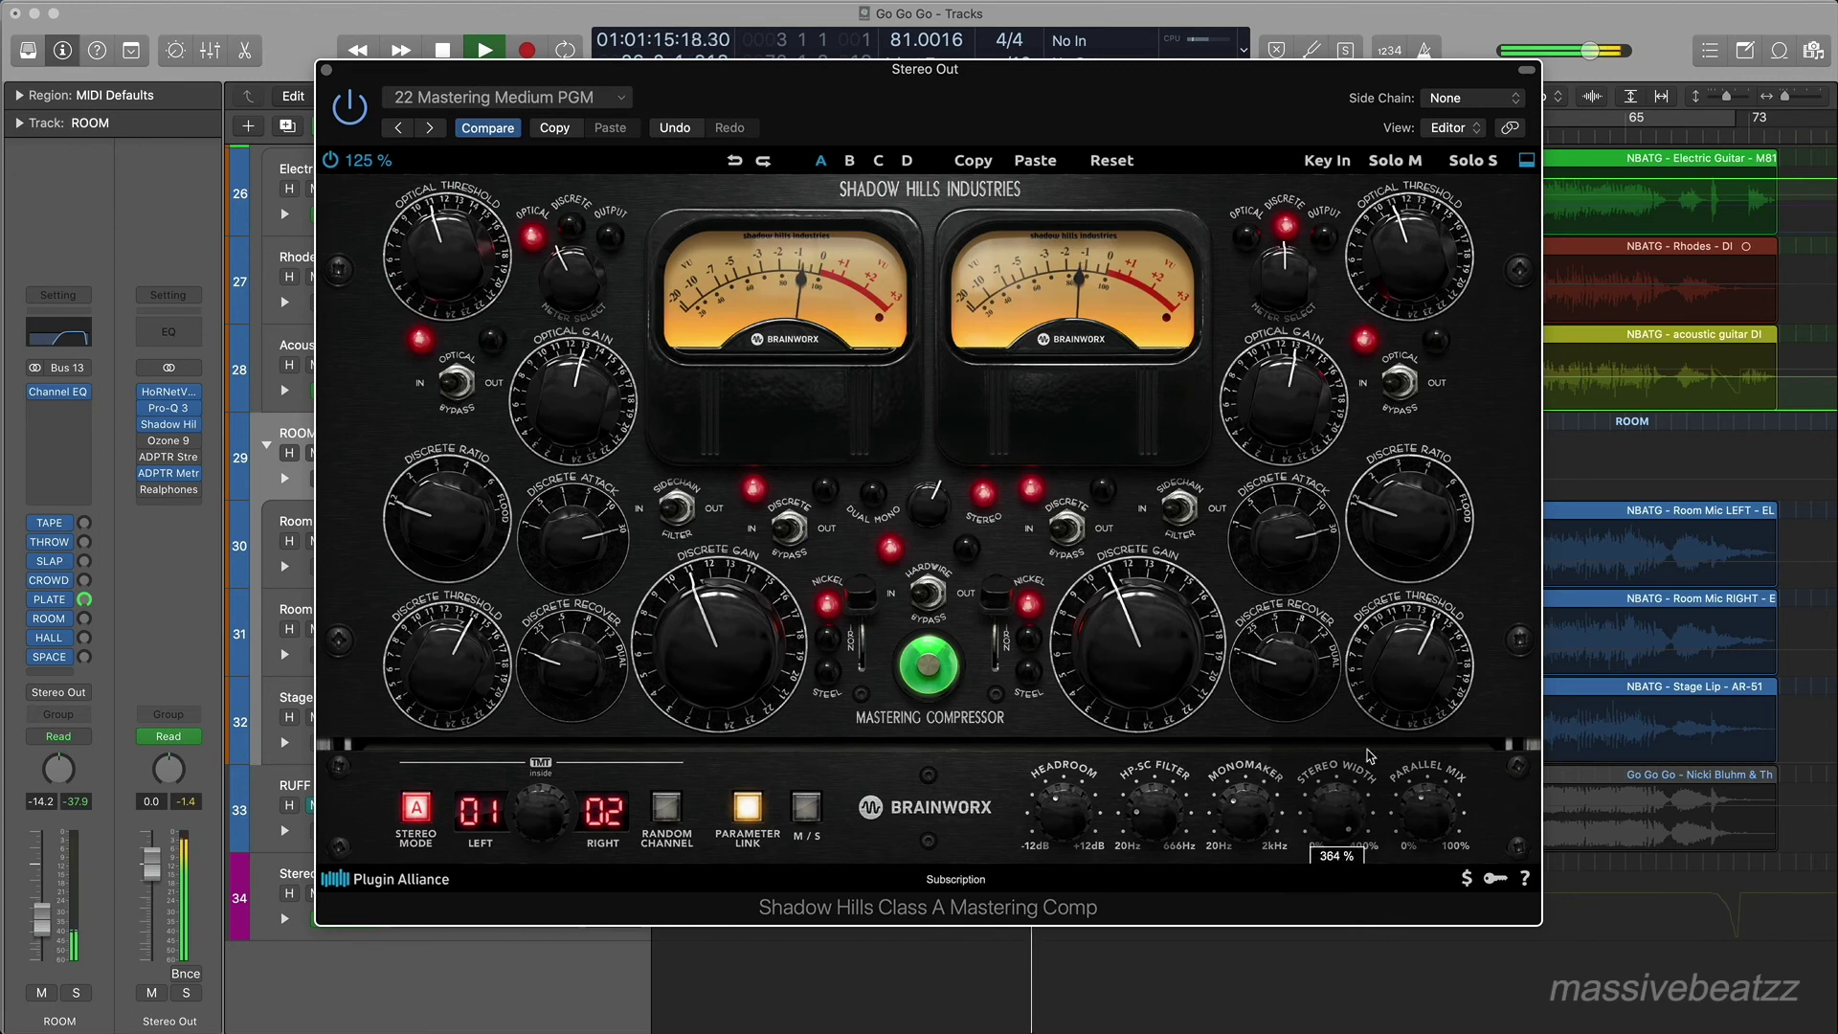
pyautogui.moveTo(1371, 755); pyautogui.dragTo(1338, 789)
pyautogui.press('space')
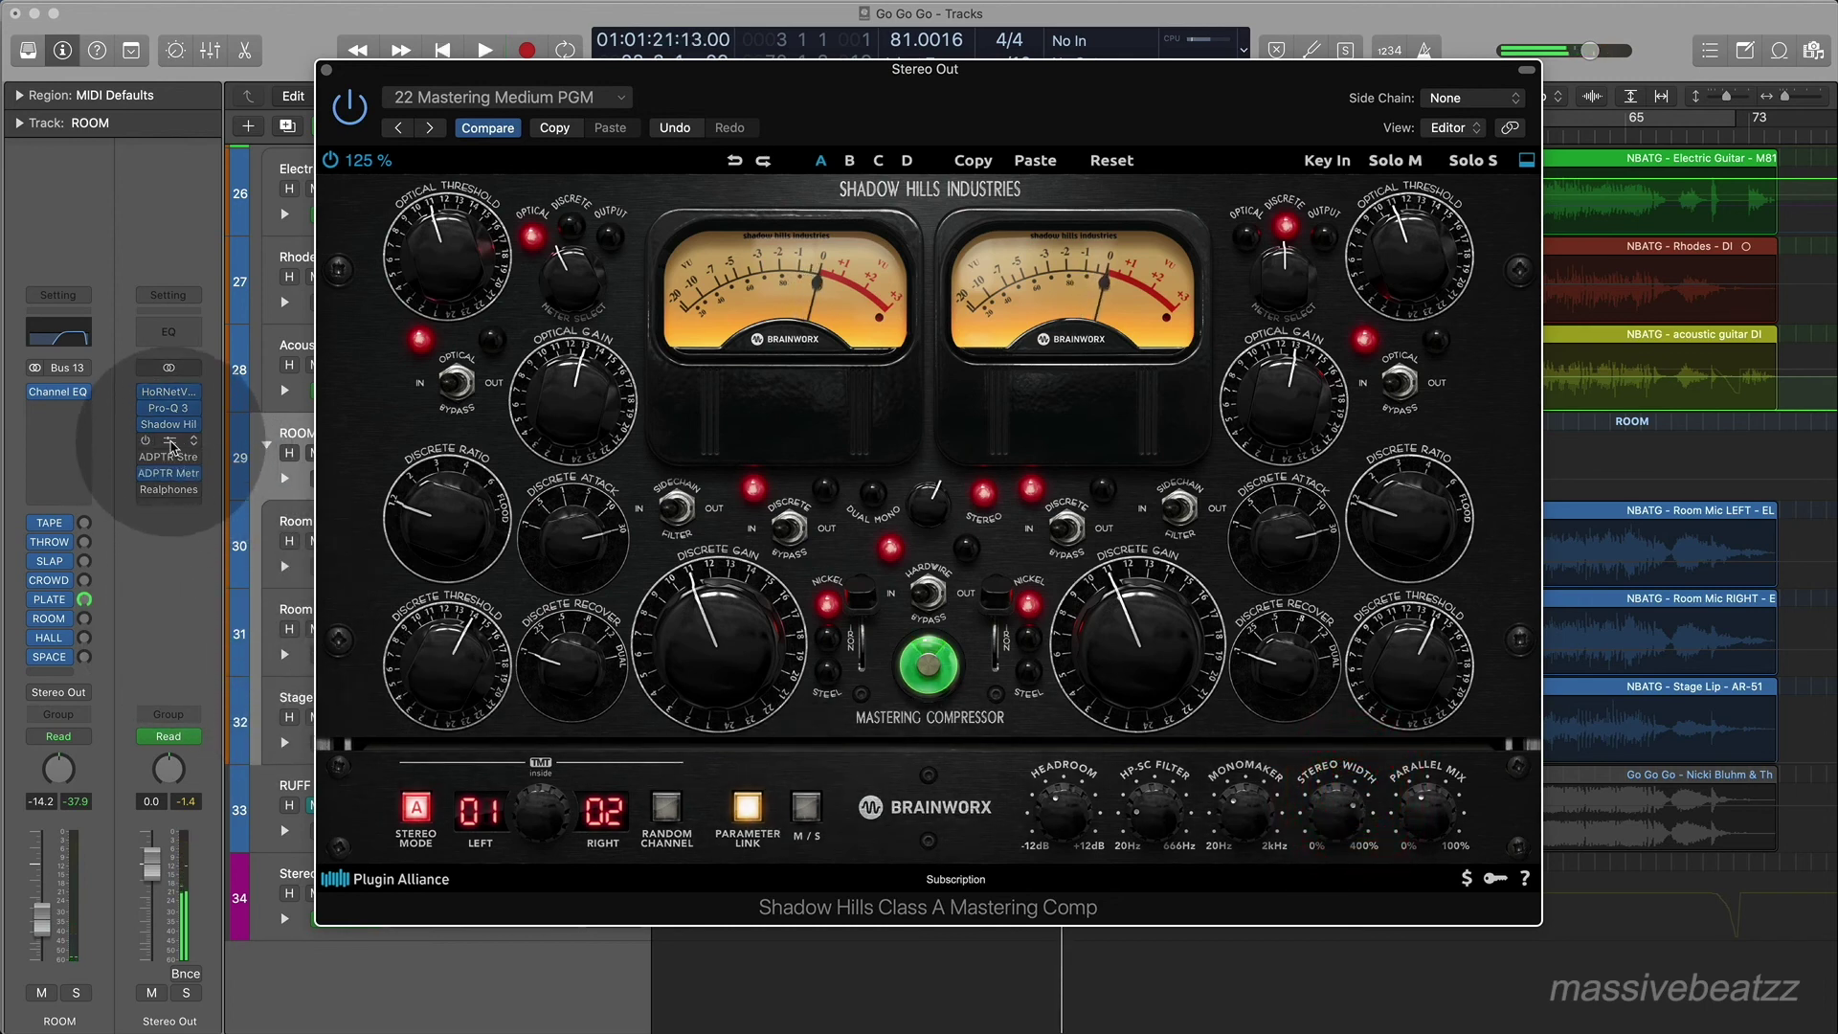
# Open Ozone 9 on the Stereo Out and examine its Equalizer 1 curve.
pyautogui.click(171, 442)
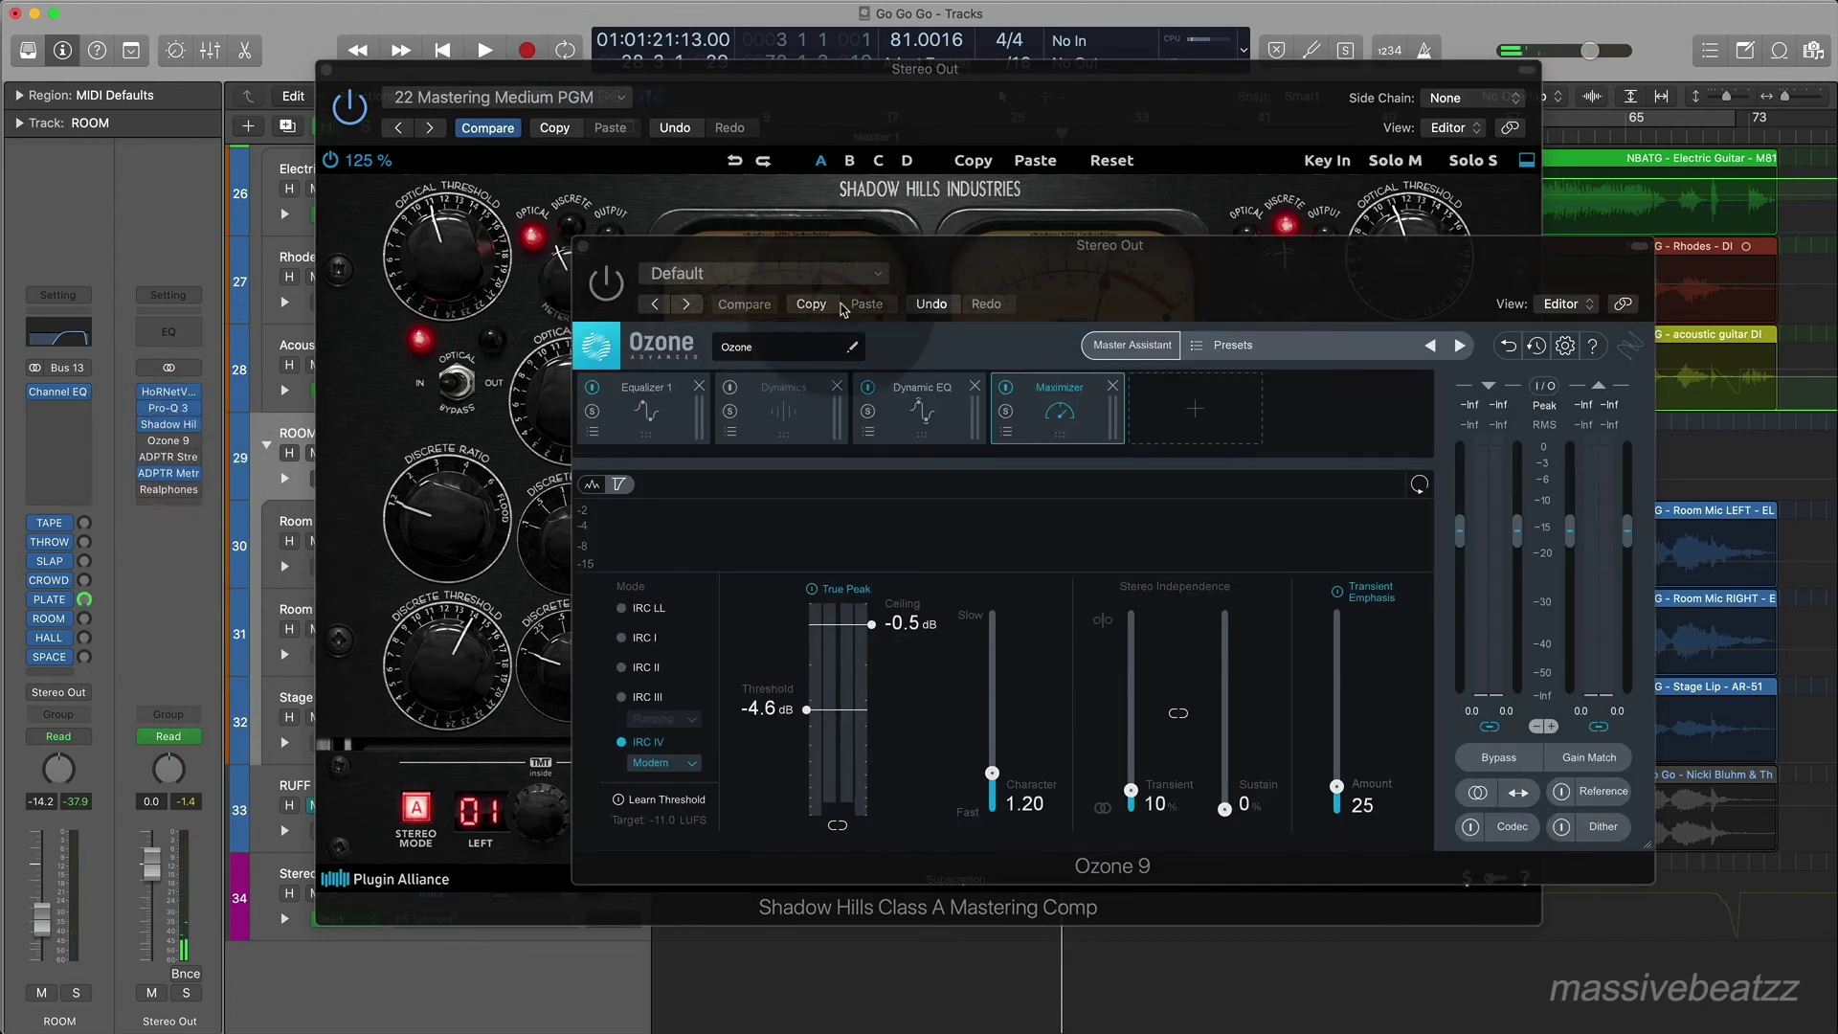
pyautogui.moveTo(938, 274); pyautogui.dragTo(752, 271)
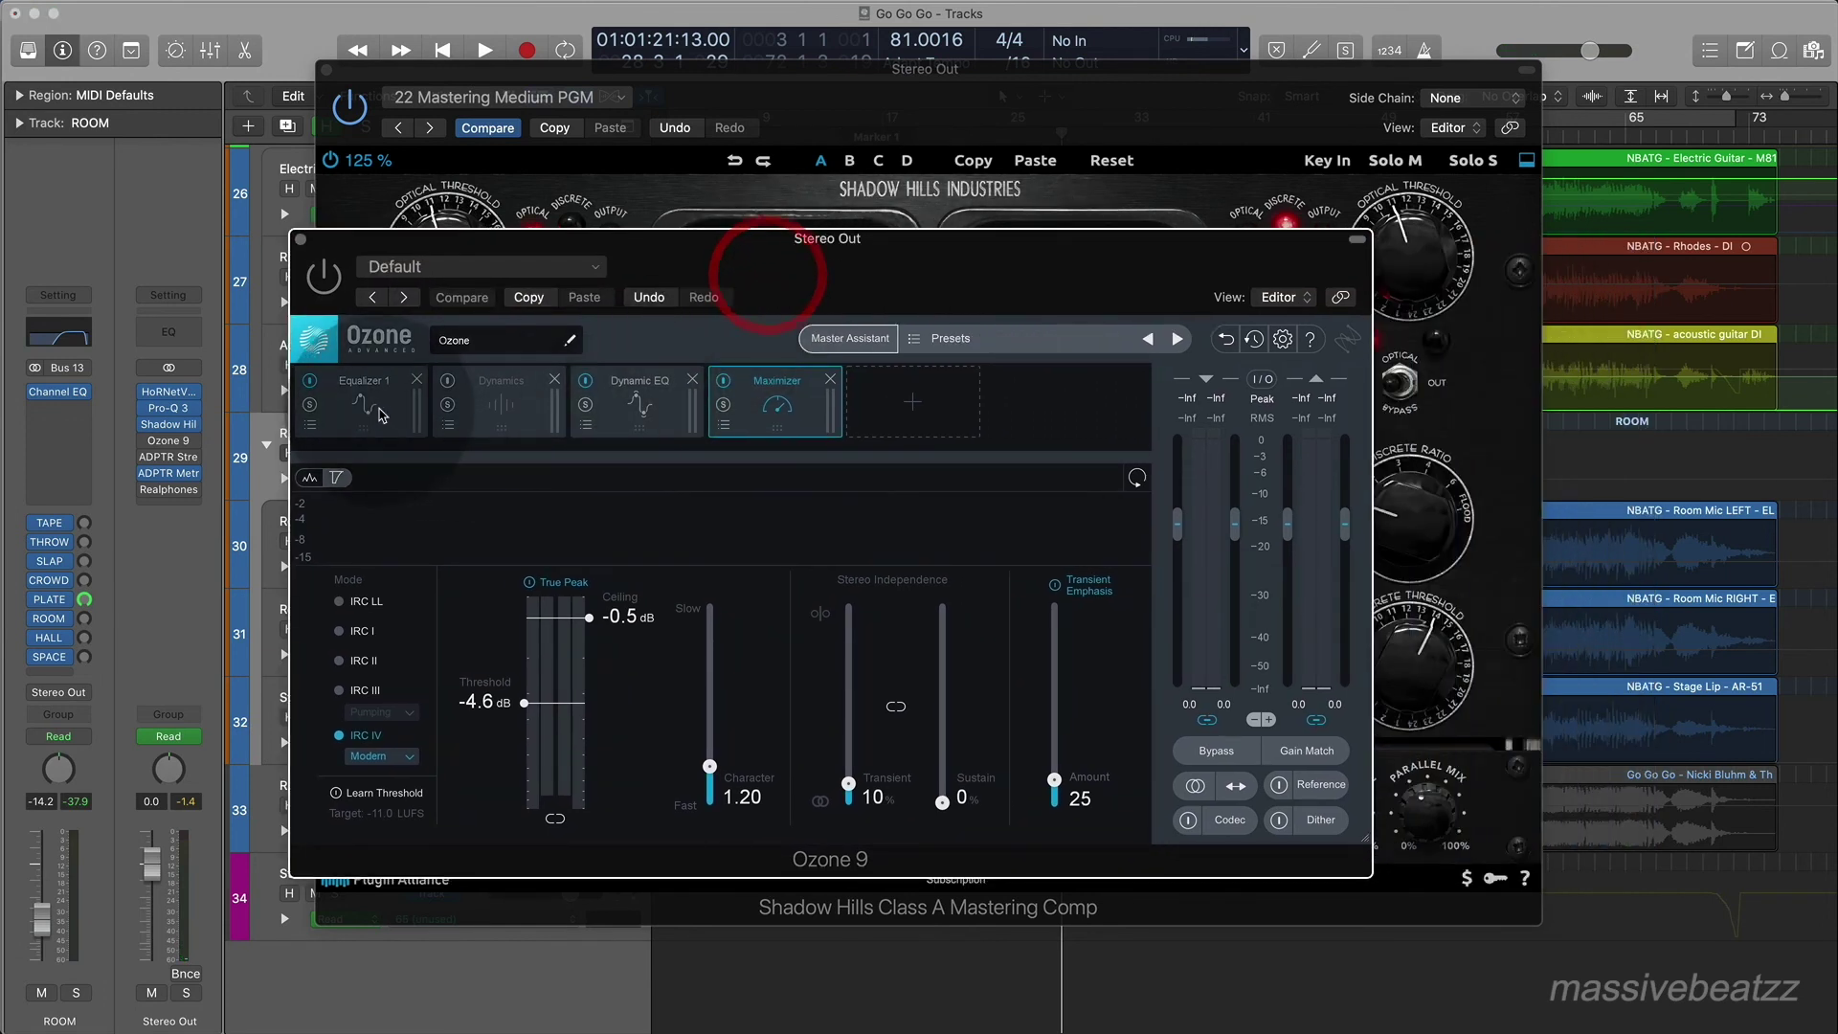
pyautogui.click(365, 410)
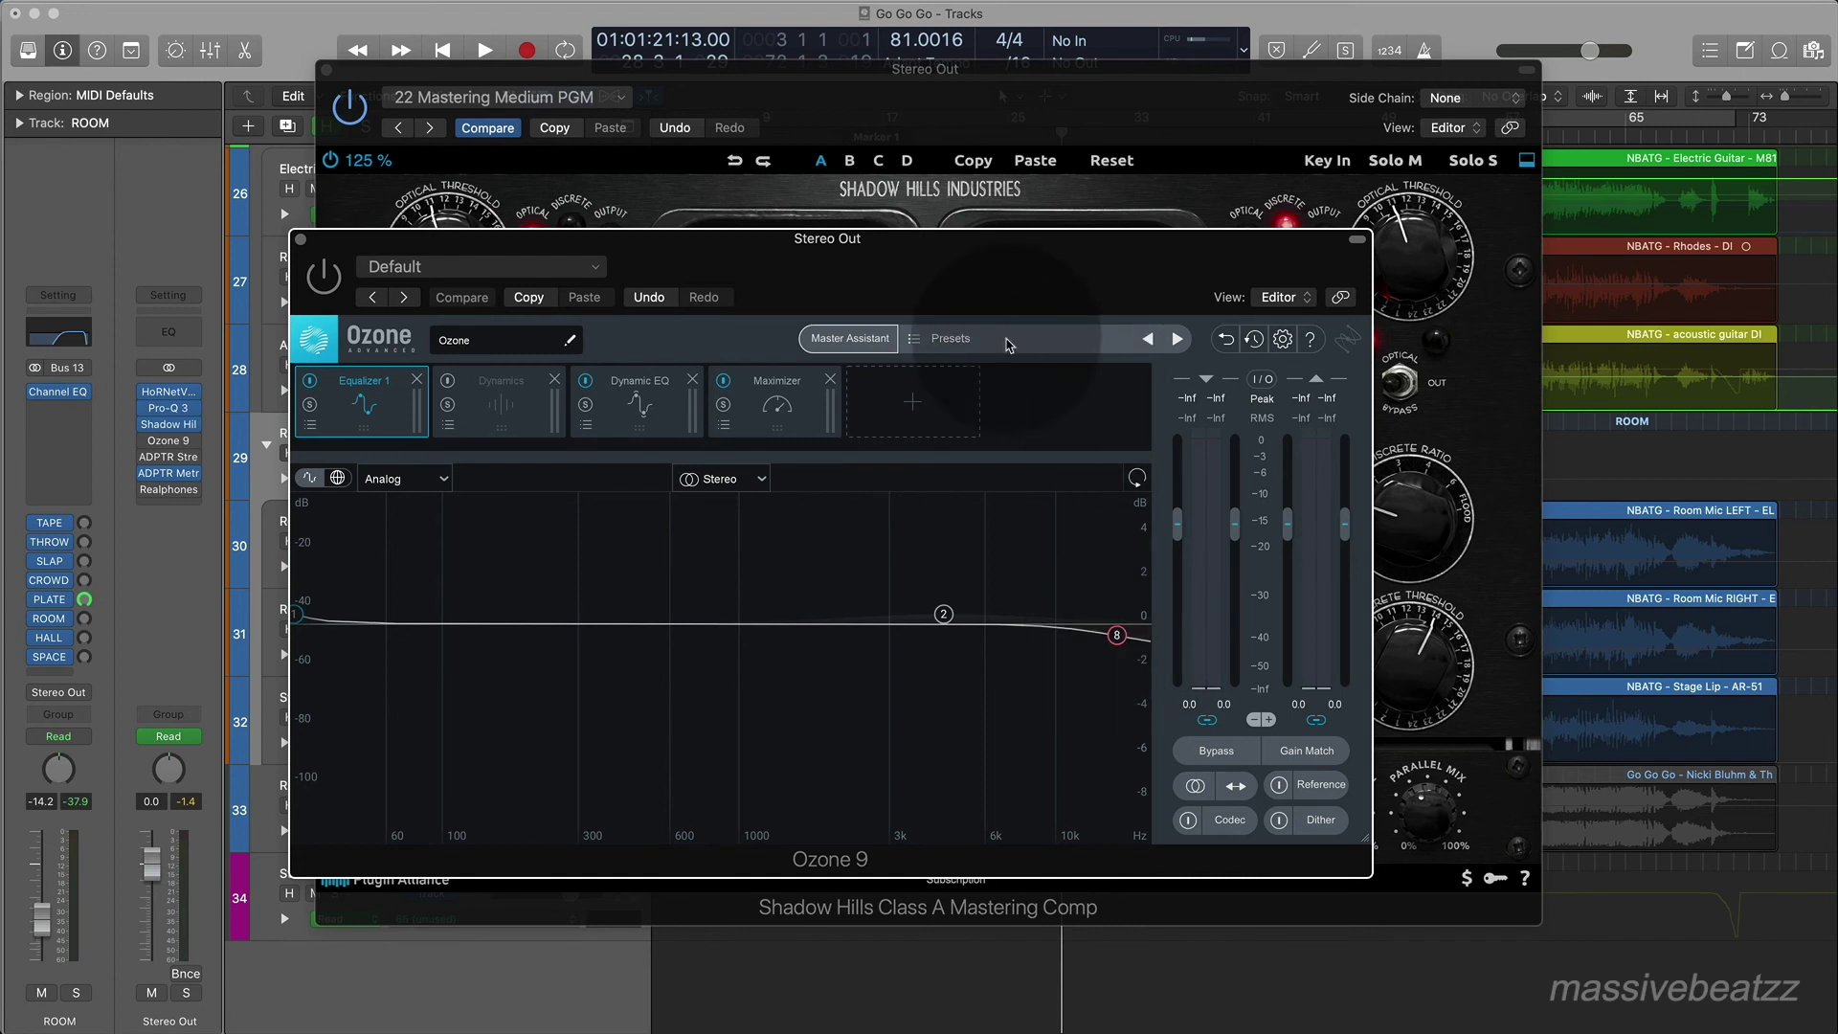
pyautogui.moveTo(963, 240); pyautogui.dragTo(948, 414)
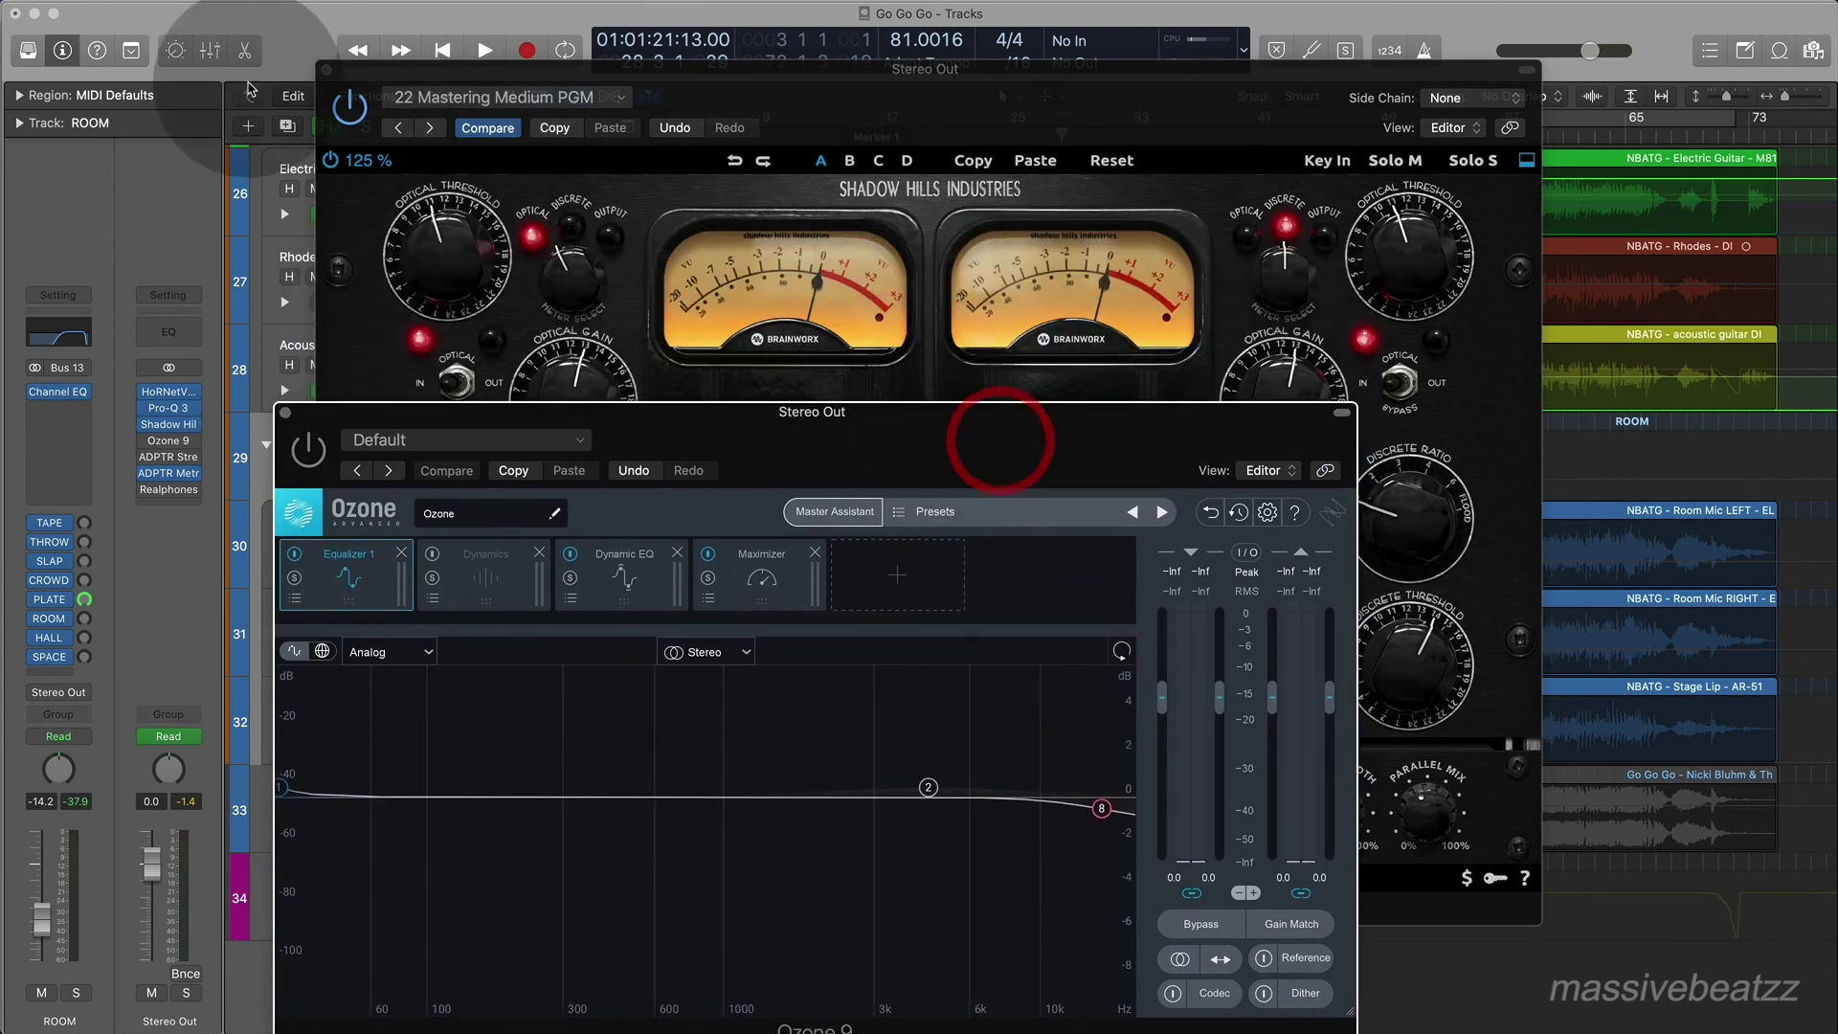
pyautogui.moveTo(171, 412)
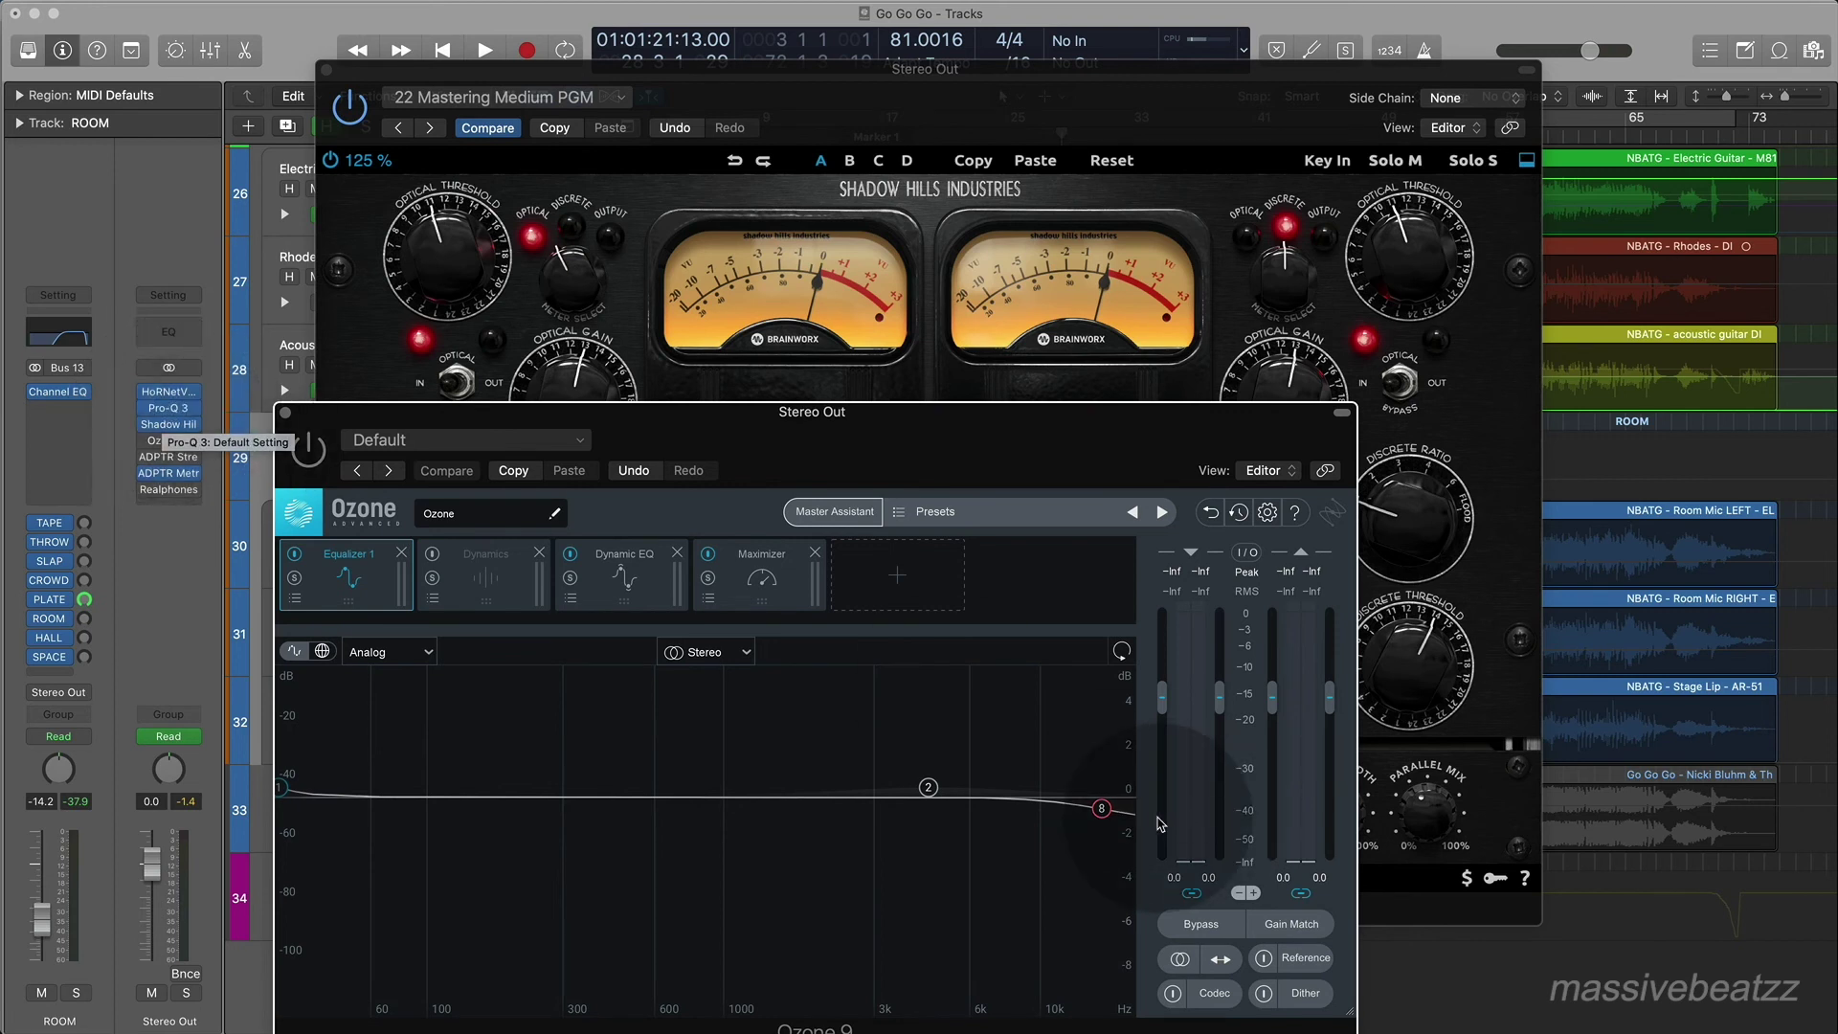
pyautogui.moveTo(1079, 455); pyautogui.dragTo(1097, 352)
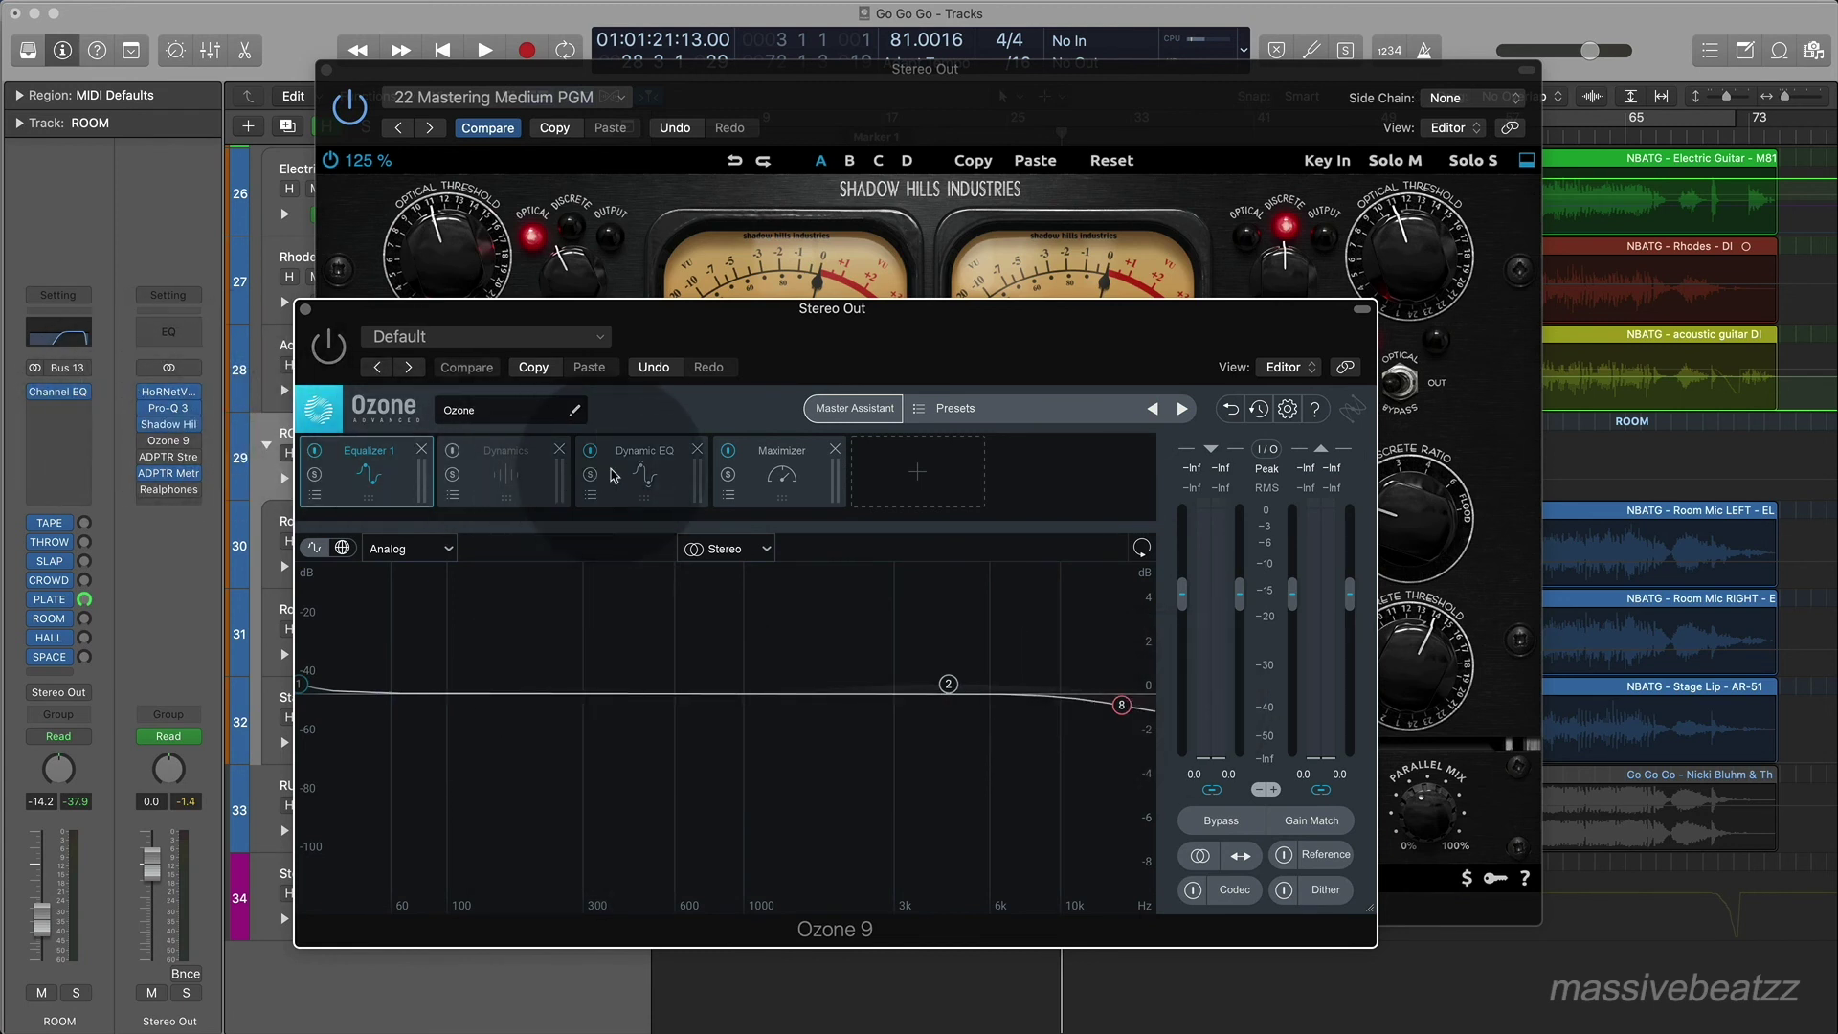
# Examine Ozone 9's Dynamics, Dynamic EQ and Maximizer modules, and close the Ozone 9 and Shadow Hills windows.
pyautogui.click(503, 471)
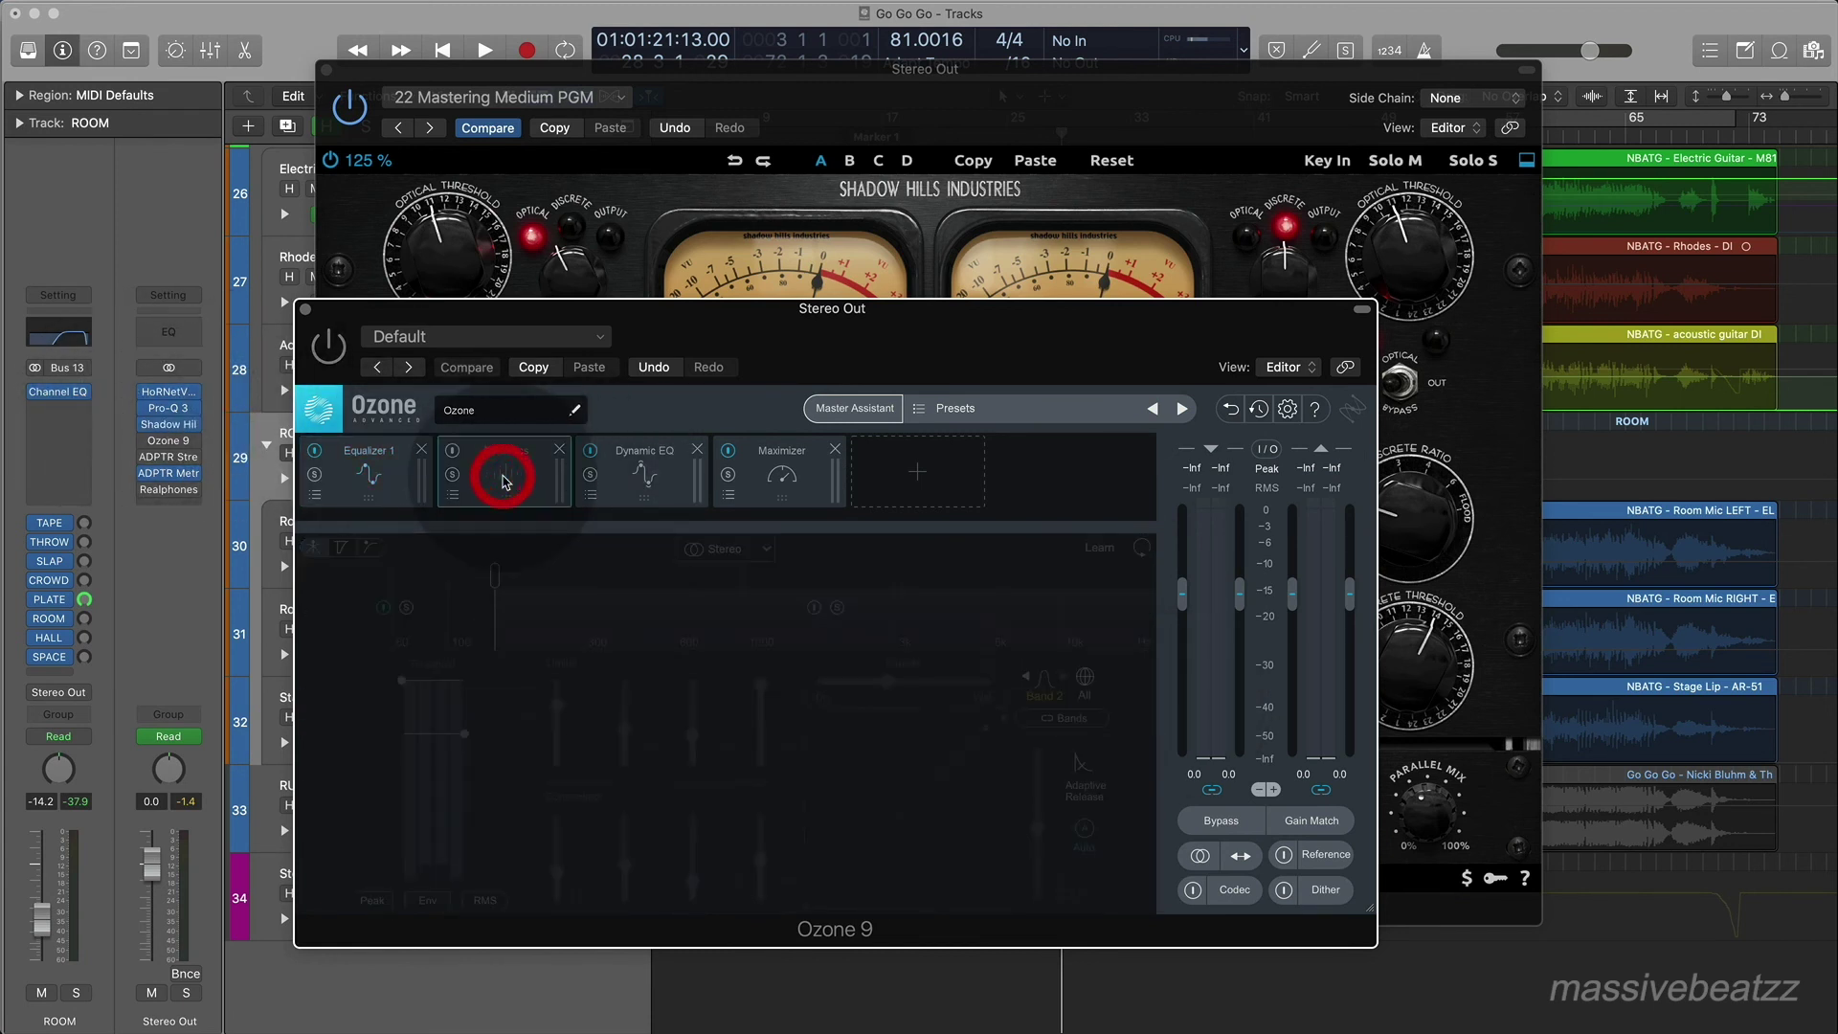
pyautogui.click(632, 465)
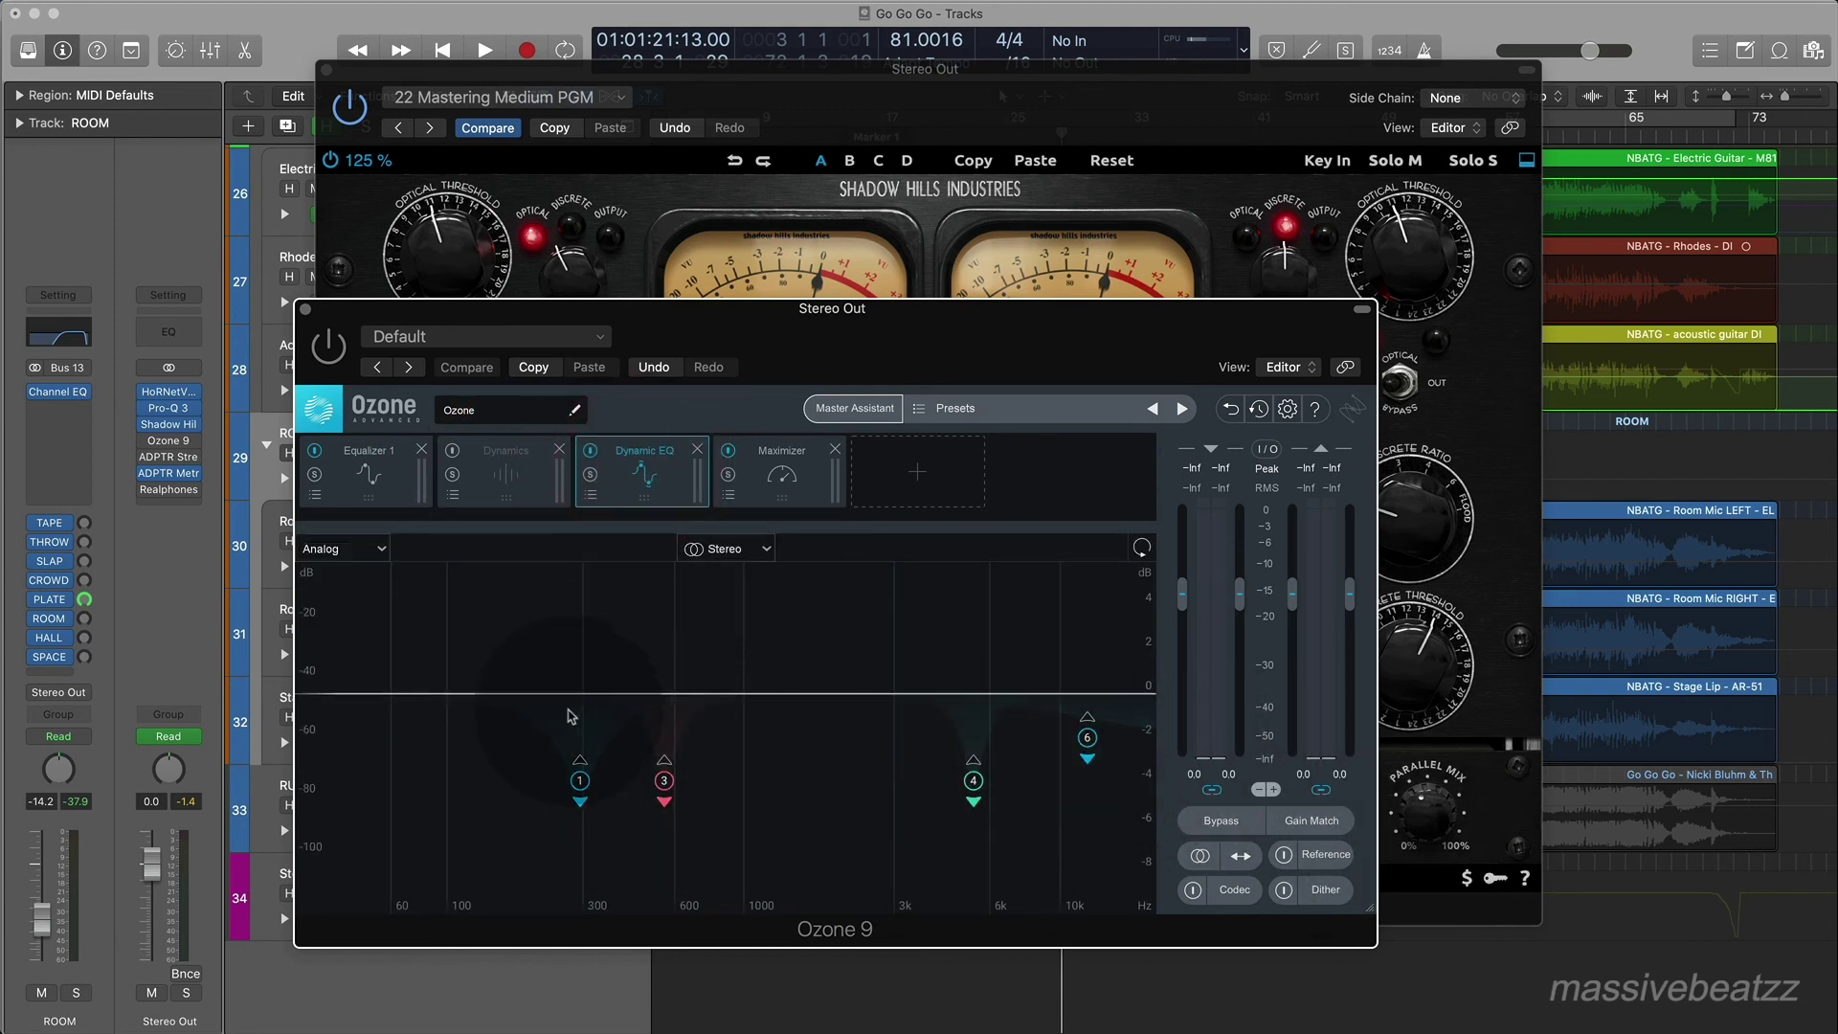
pyautogui.click(783, 469)
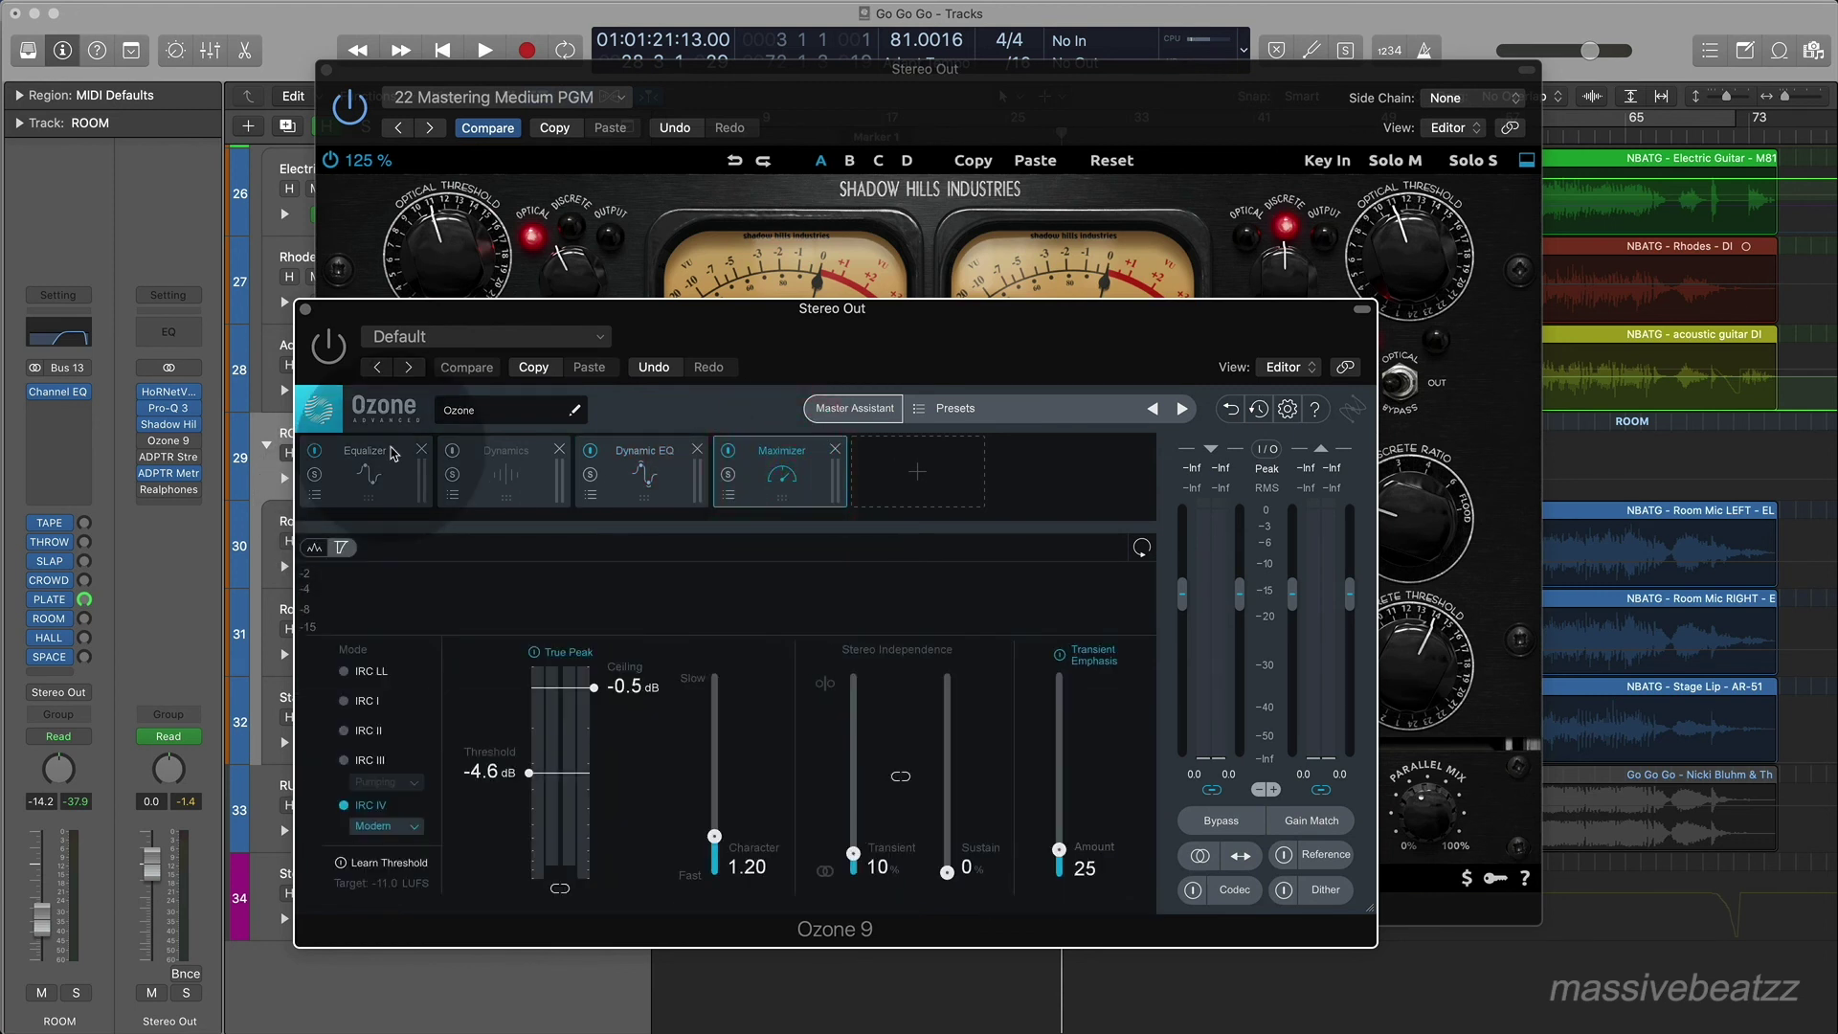
pyautogui.moveTo(829, 356); pyautogui.dragTo(825, 257)
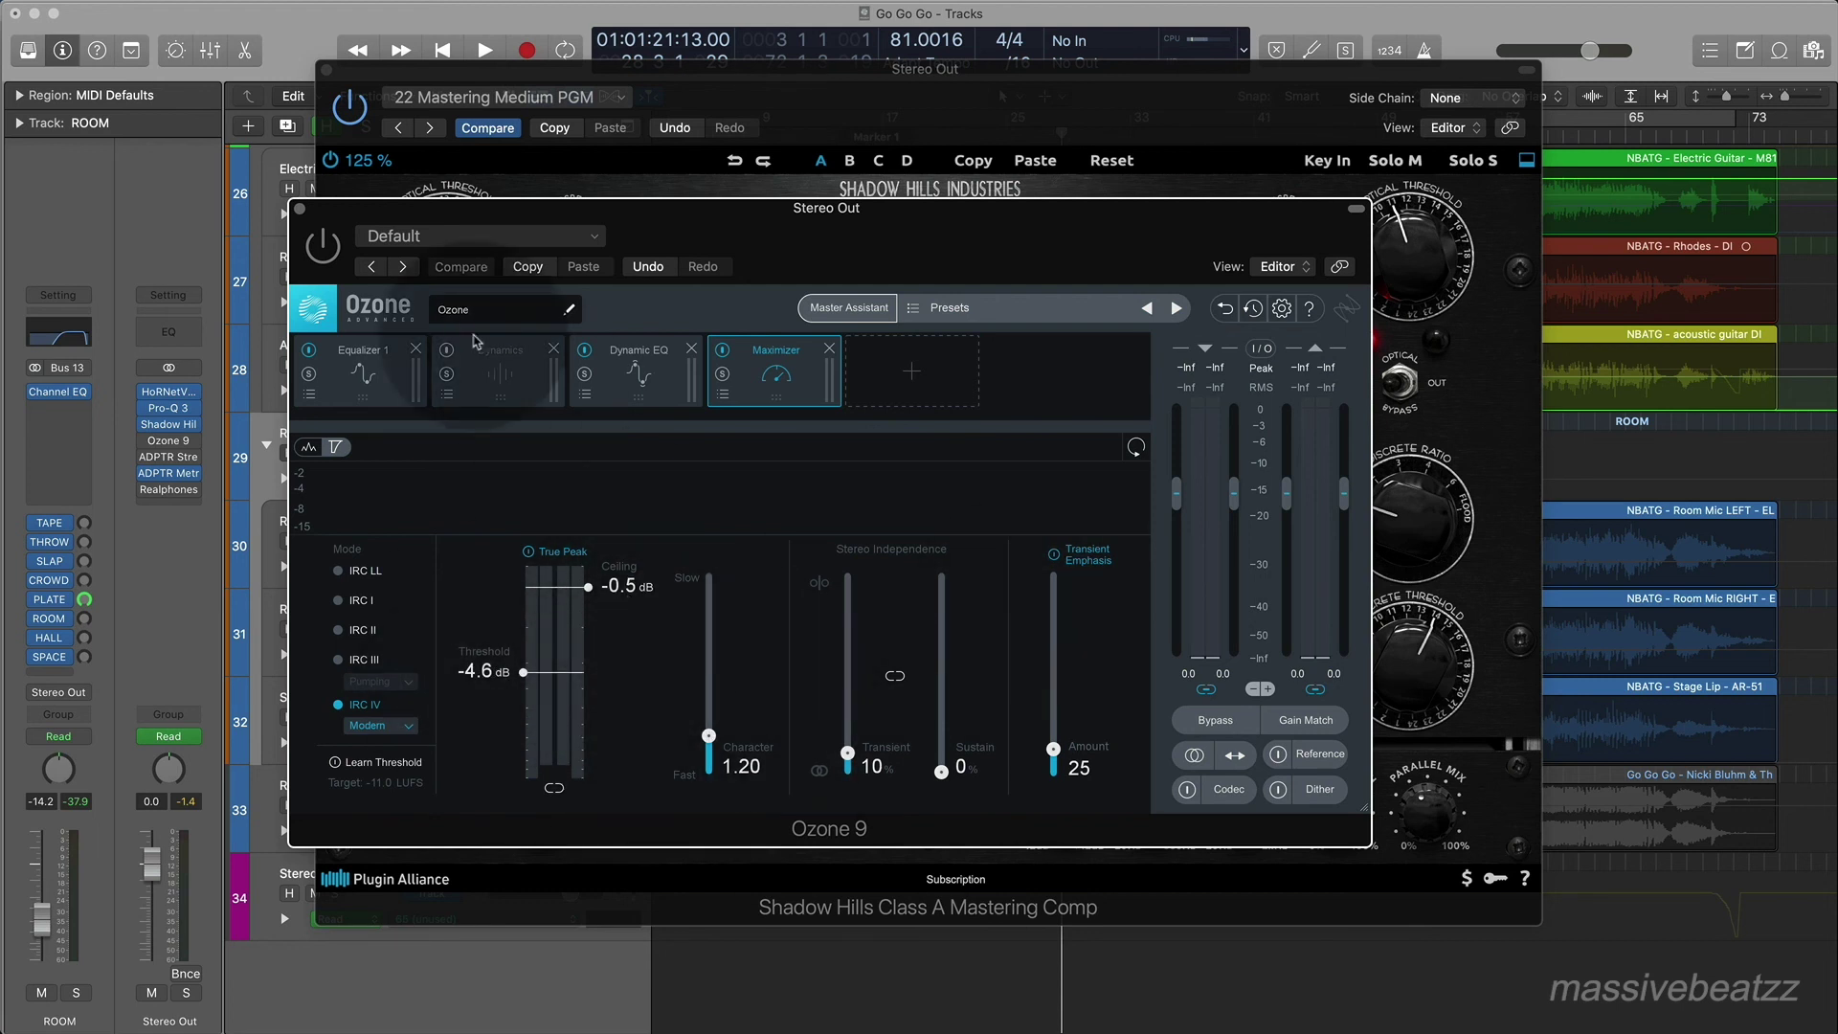
pyautogui.click(300, 208)
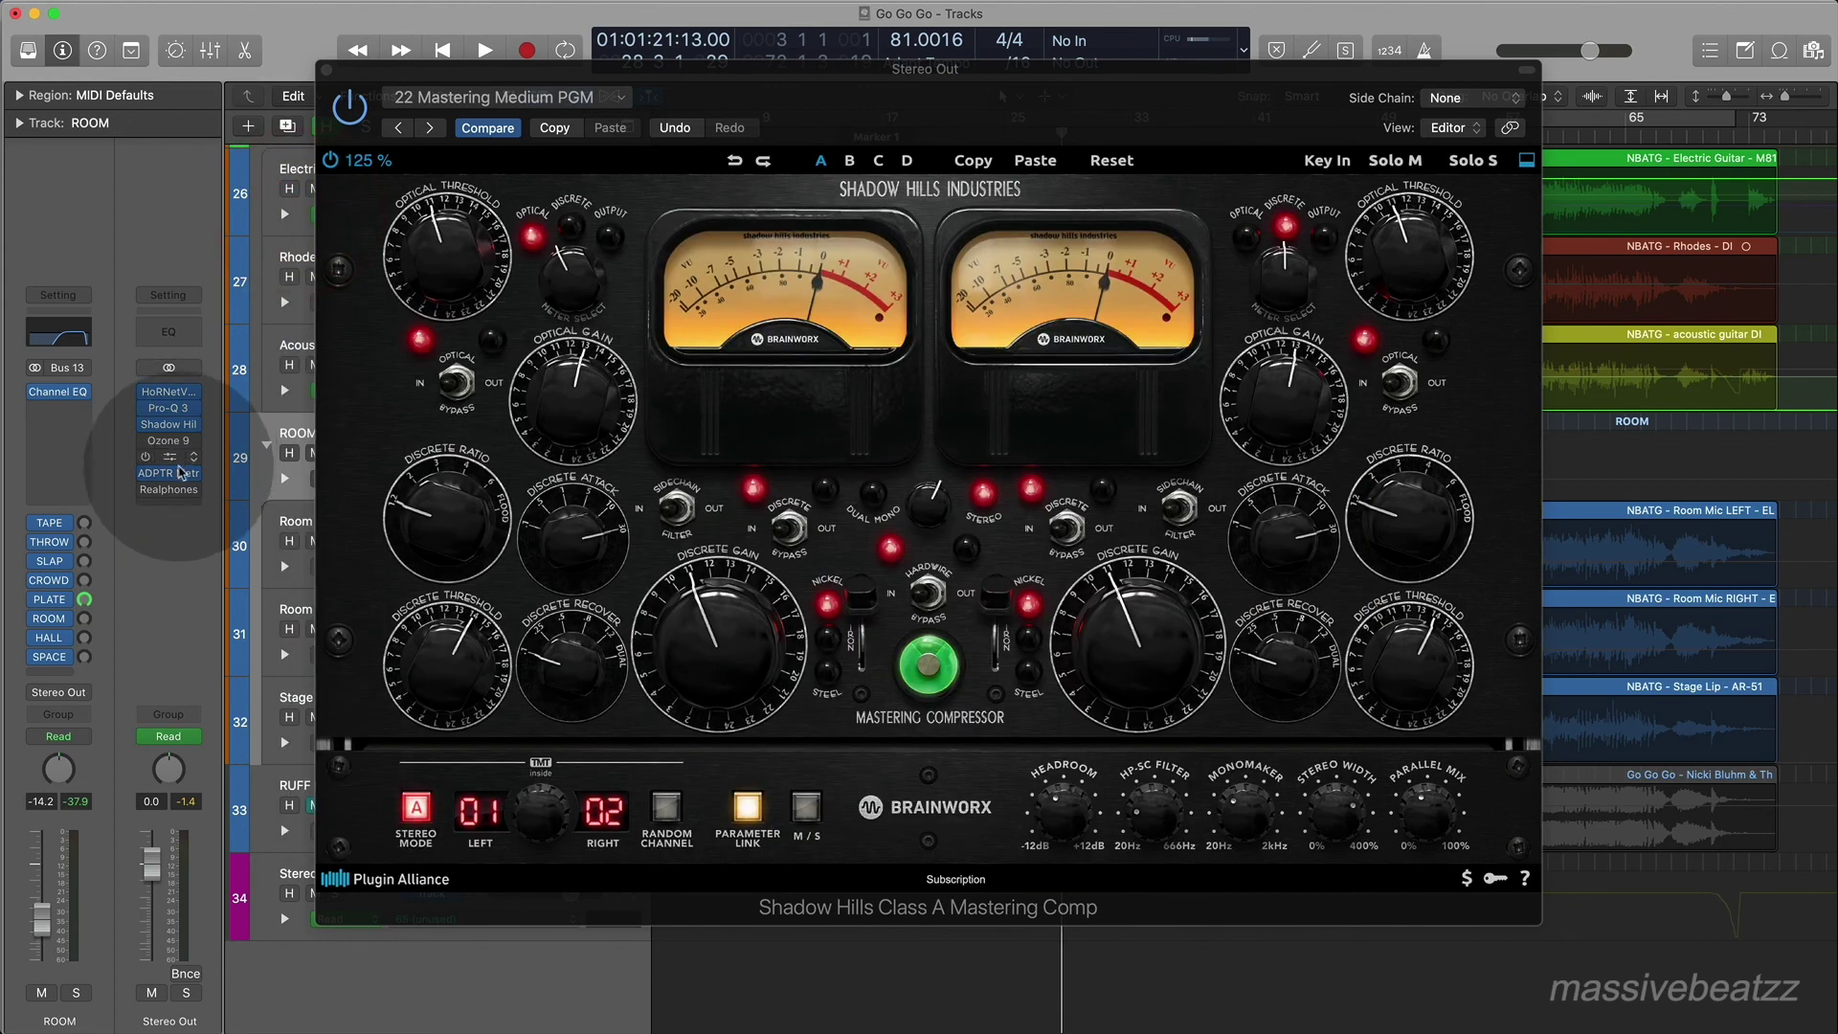
pyautogui.moveTo(329, 73); pyautogui.dragTo(518, 164)
pyautogui.click(518, 162)
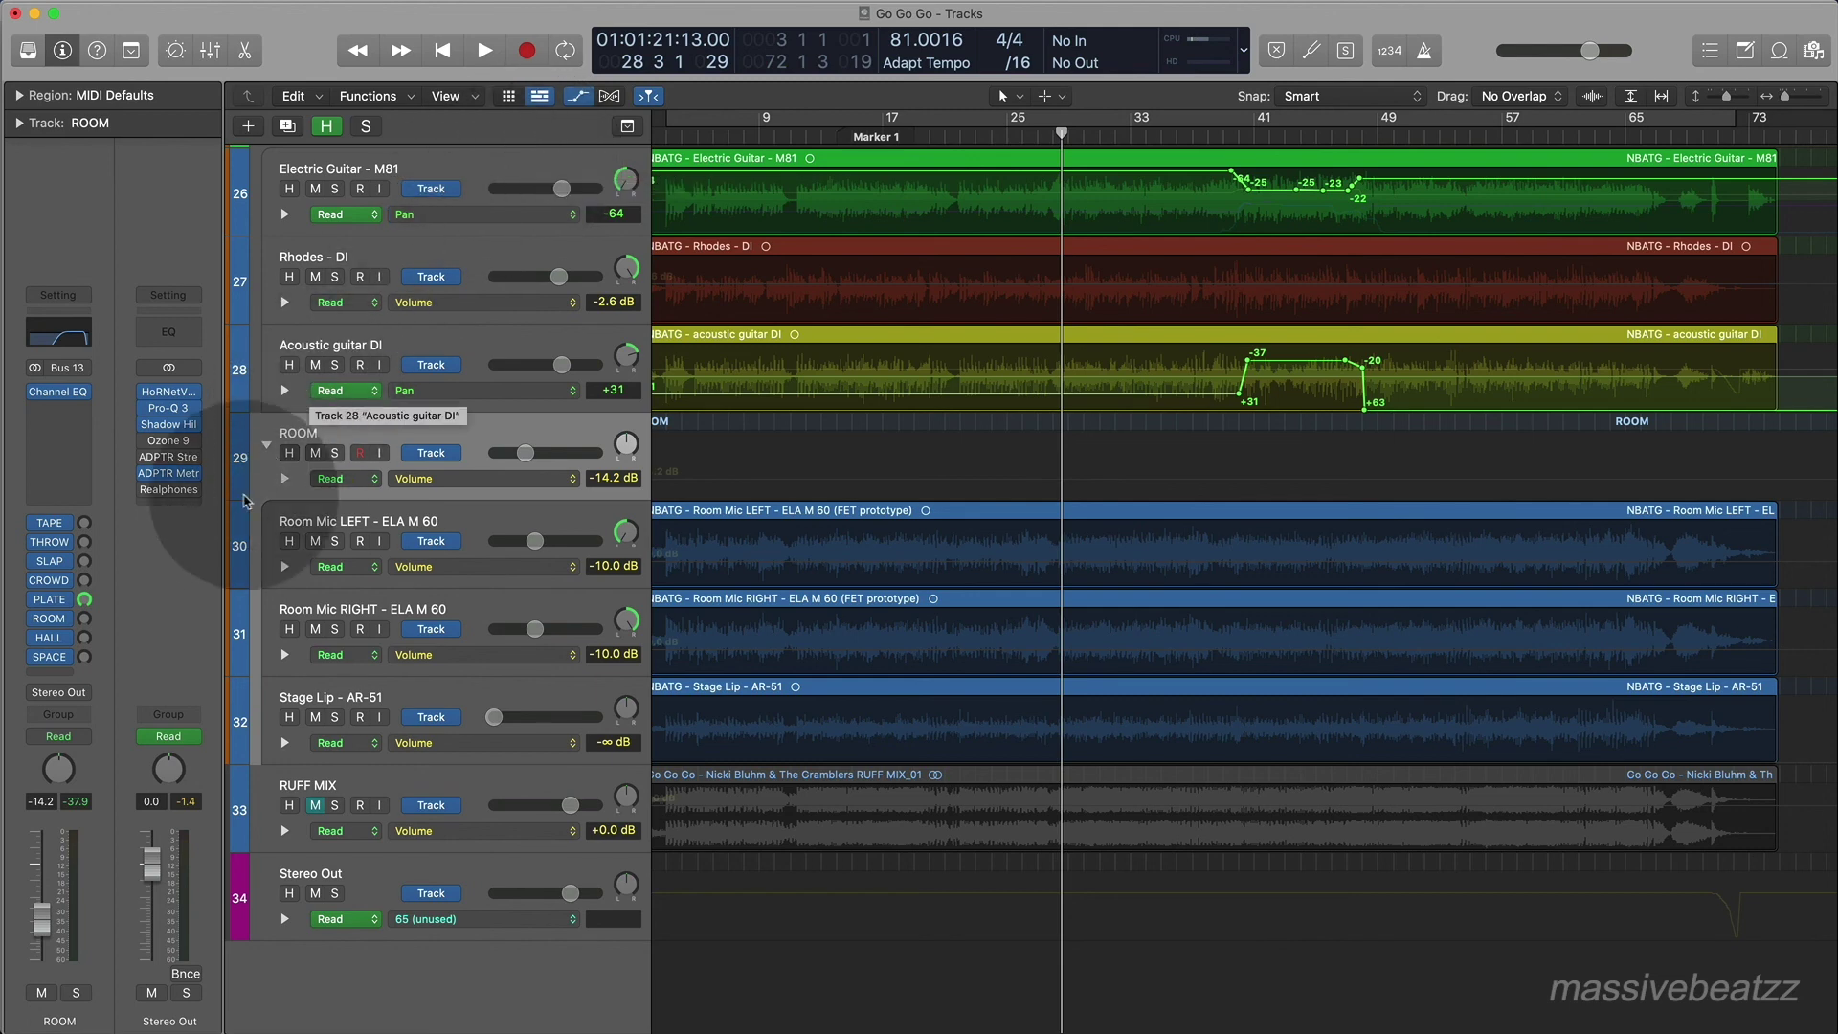
# Enable Ozone 9 on the Stereo Out and play the mix while bypassing and re-enabling Pro-Q 3, Shadow Hills and Ozone 9.
pyautogui.click(146, 442)
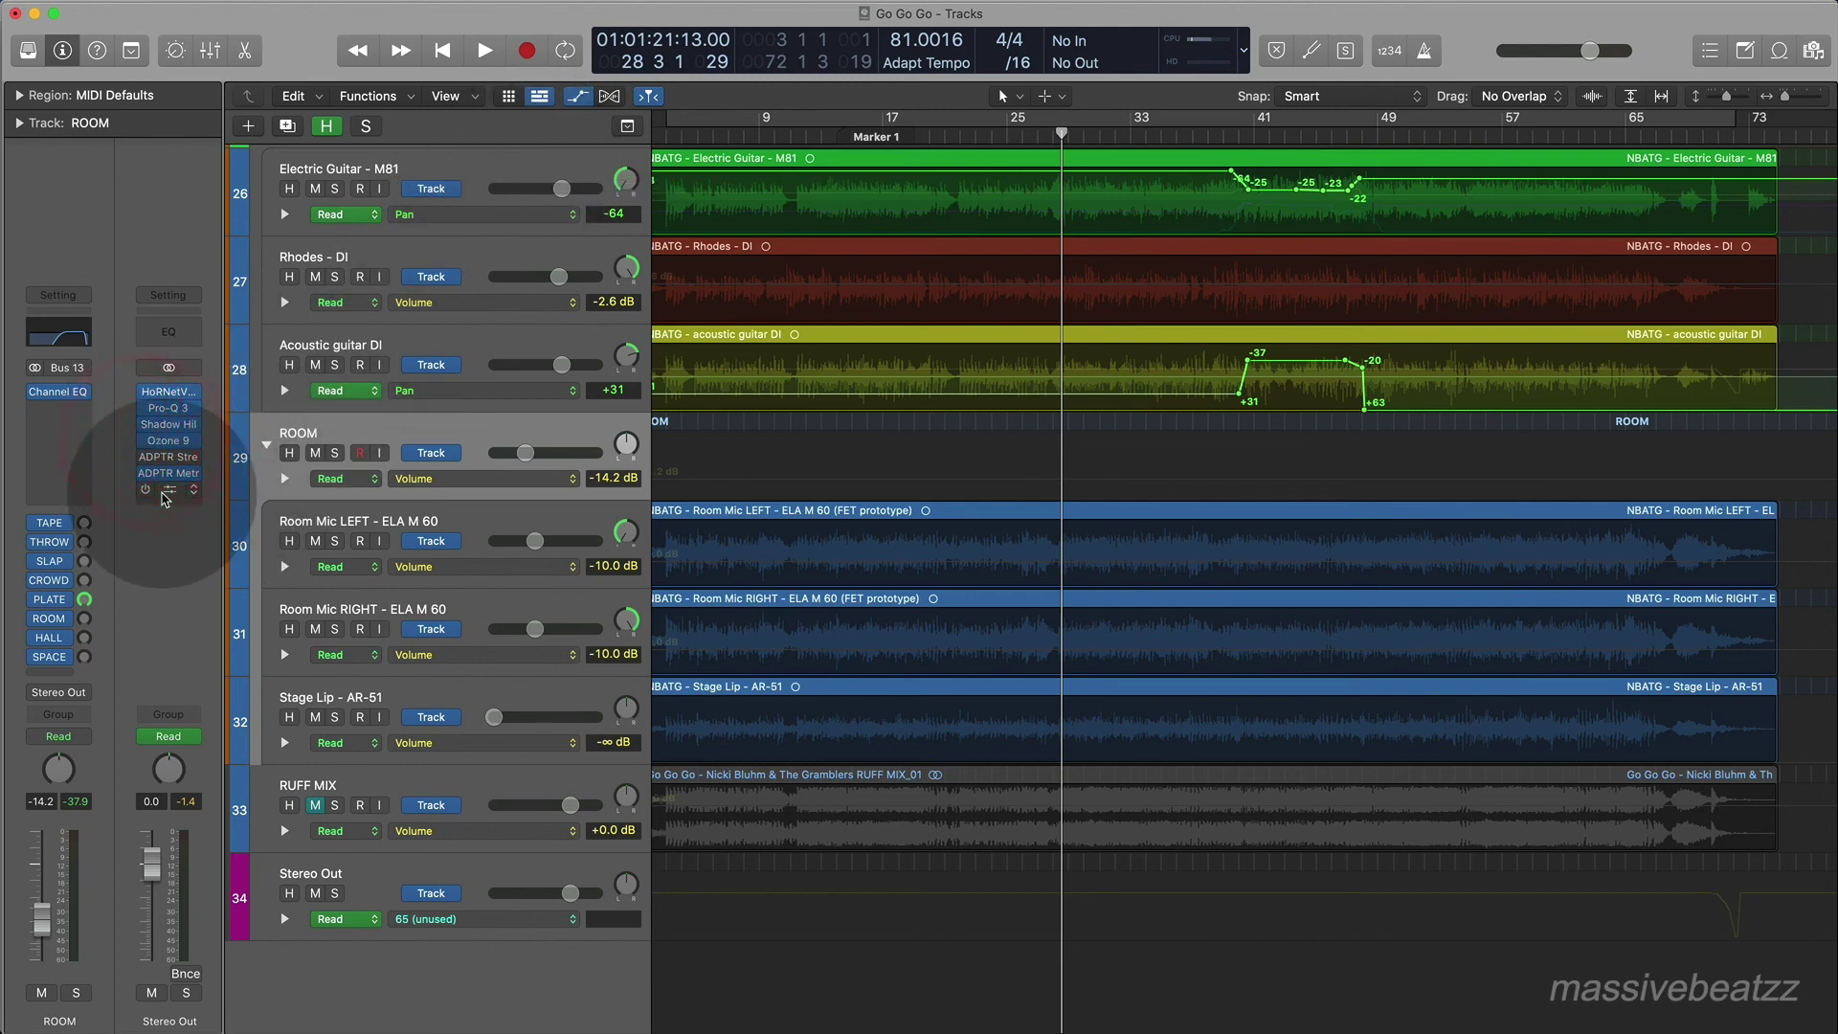
pyautogui.press('space')
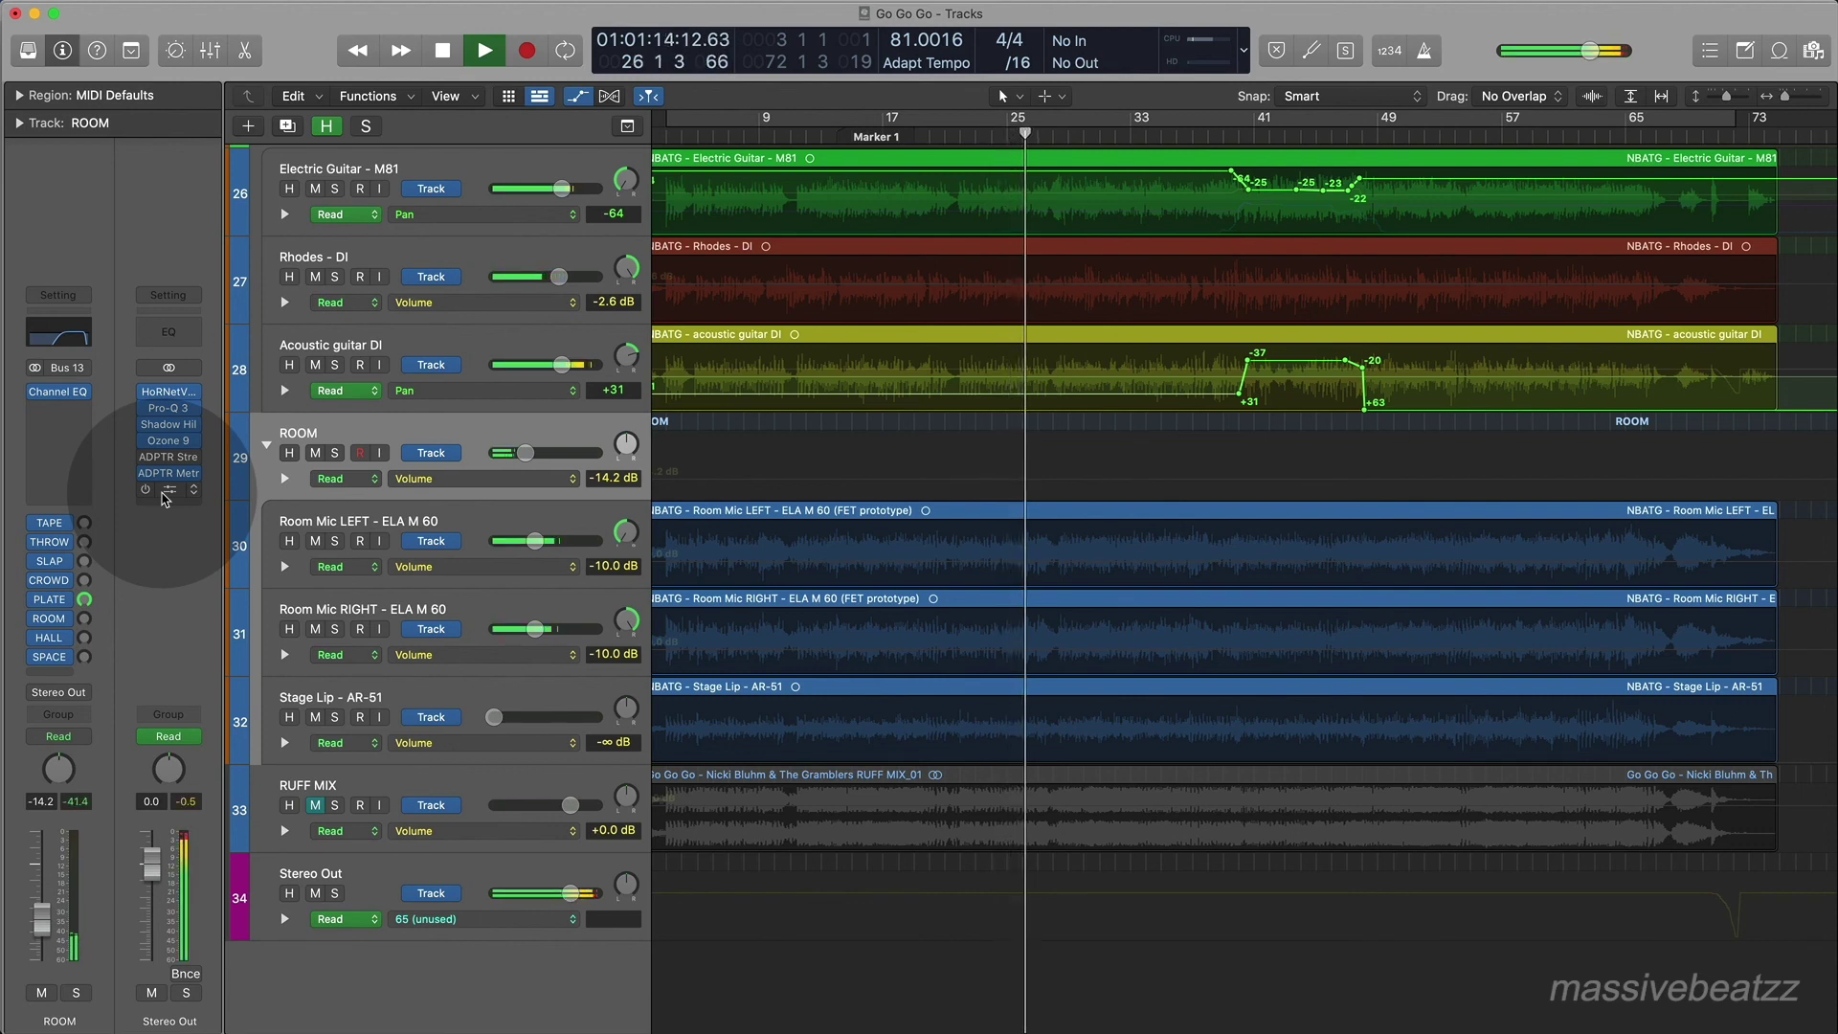
pyautogui.click(144, 438)
pyautogui.click(142, 407)
pyautogui.click(142, 424)
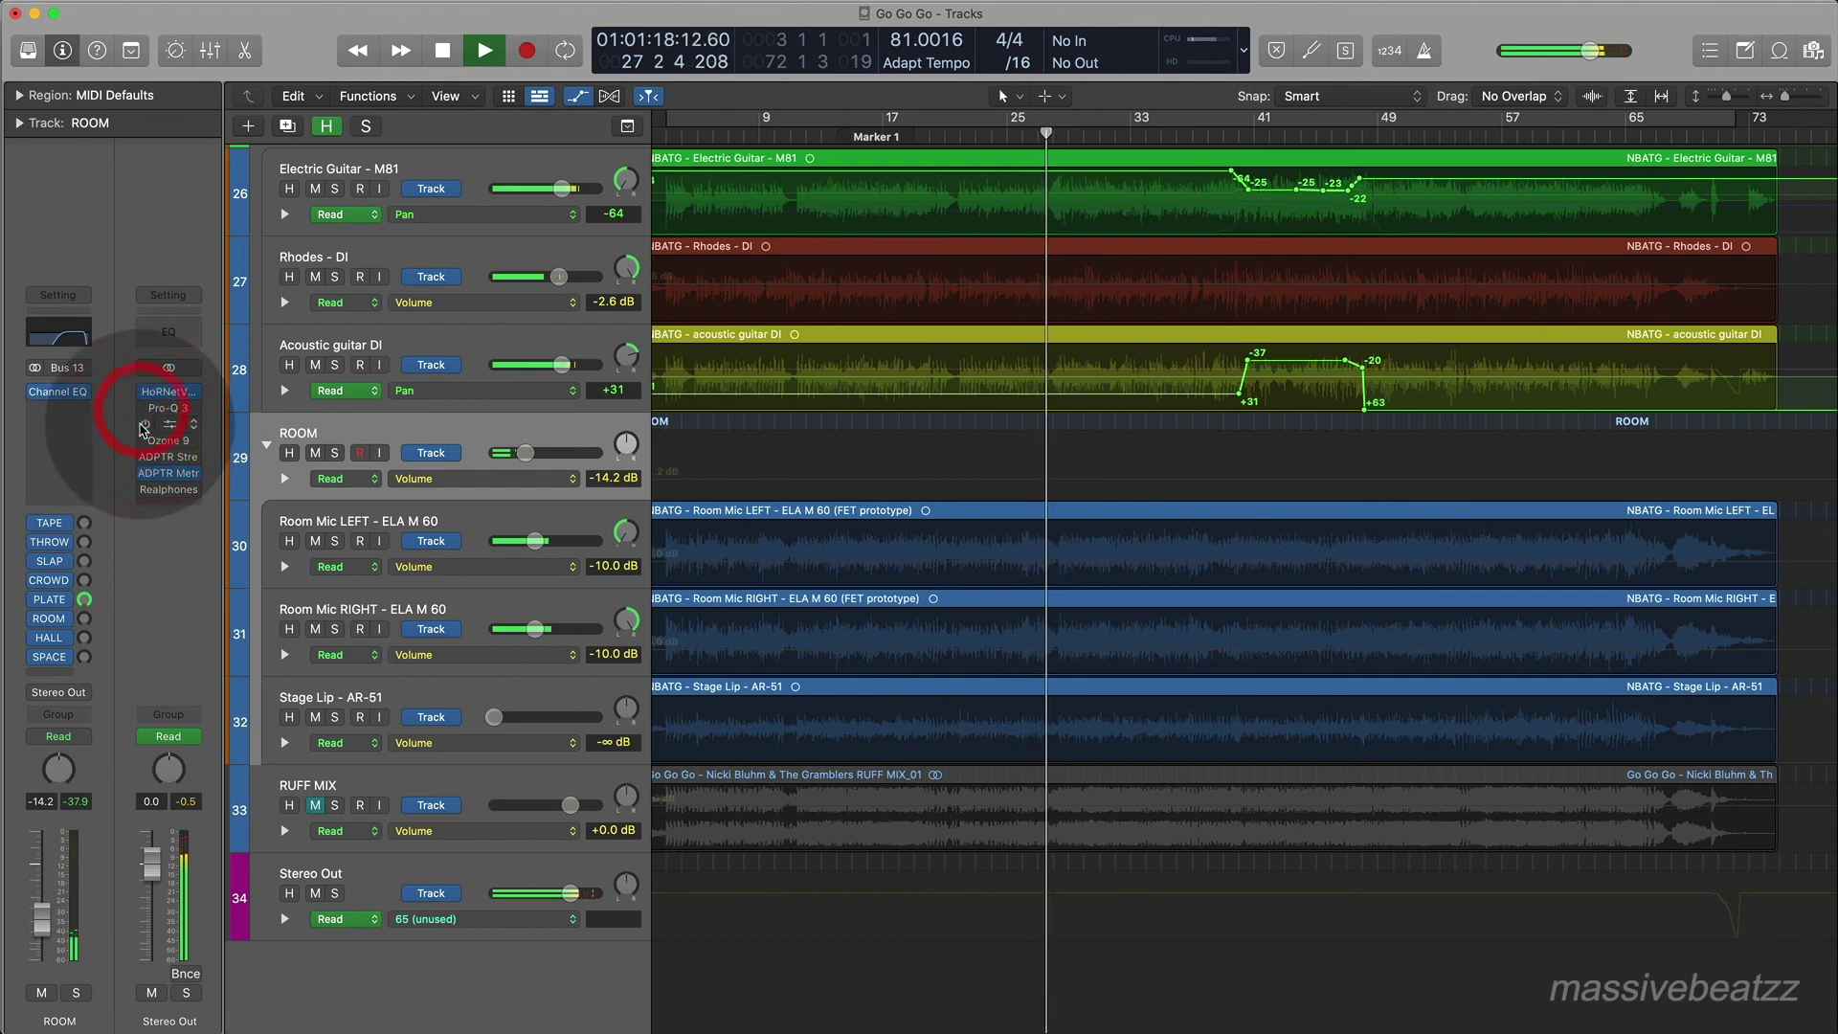
pyautogui.click(144, 407)
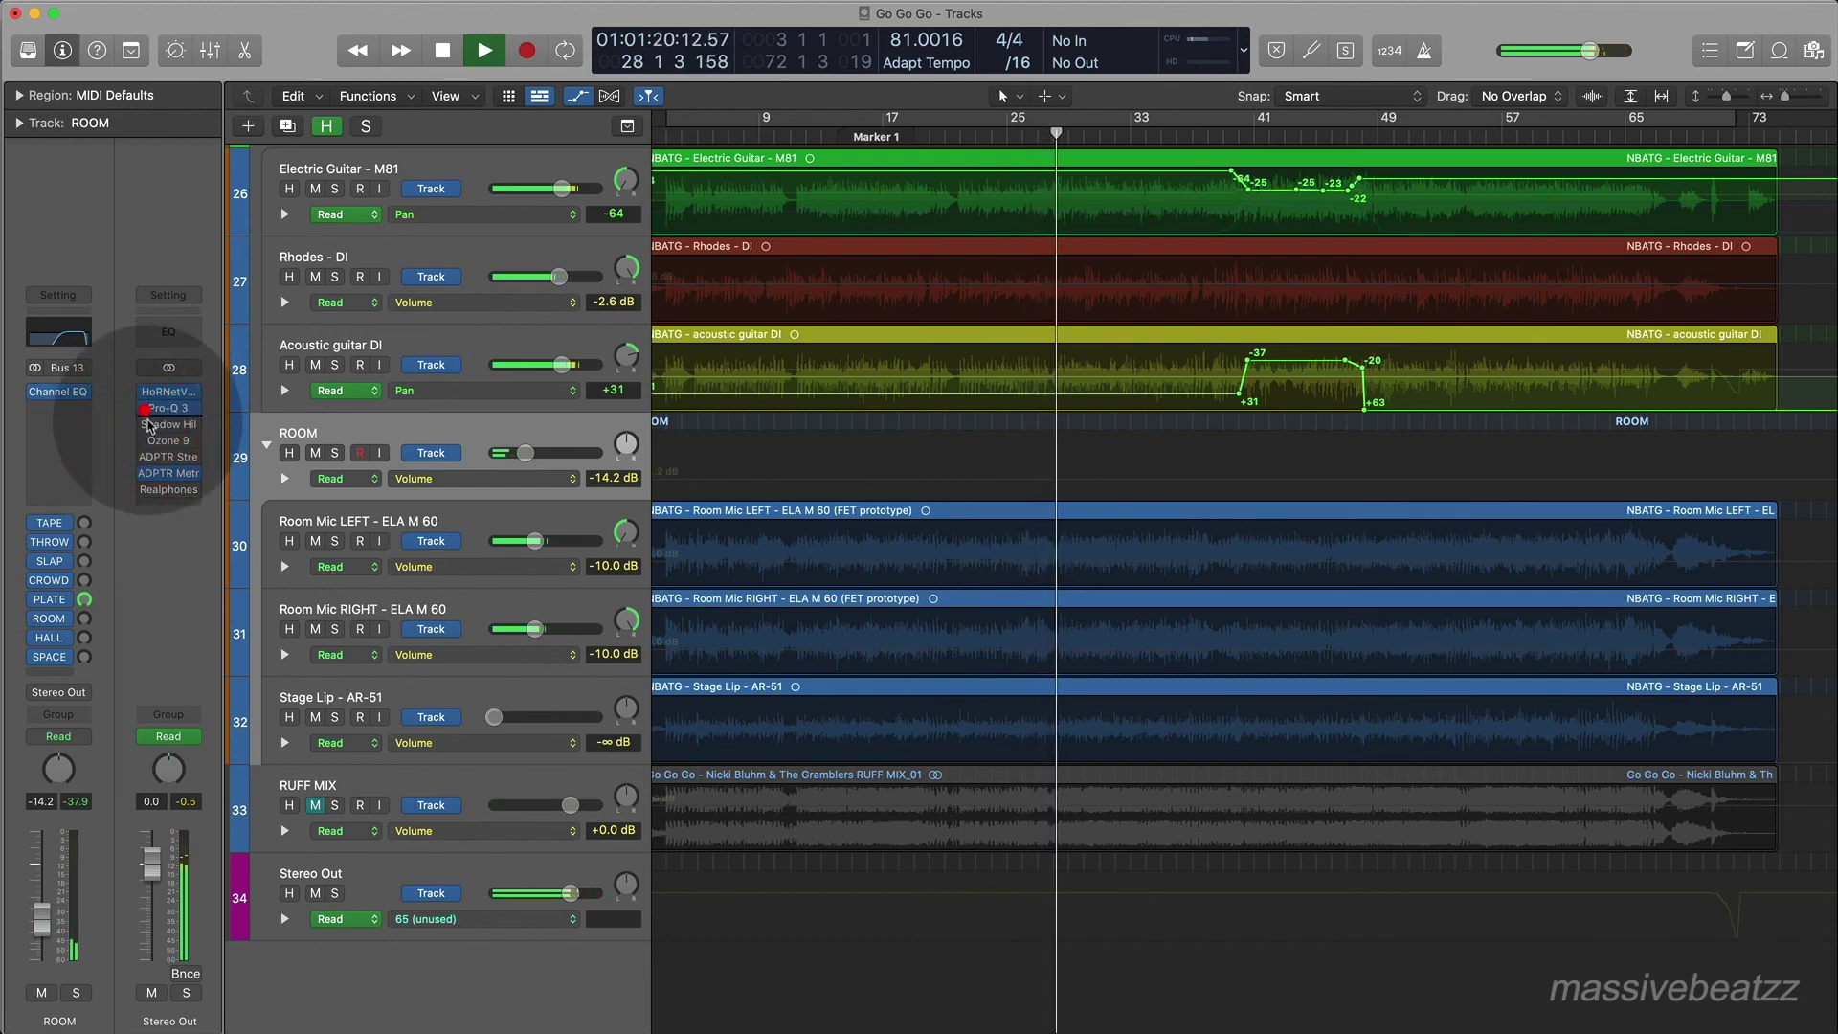
pyautogui.click(143, 424)
pyautogui.click(143, 440)
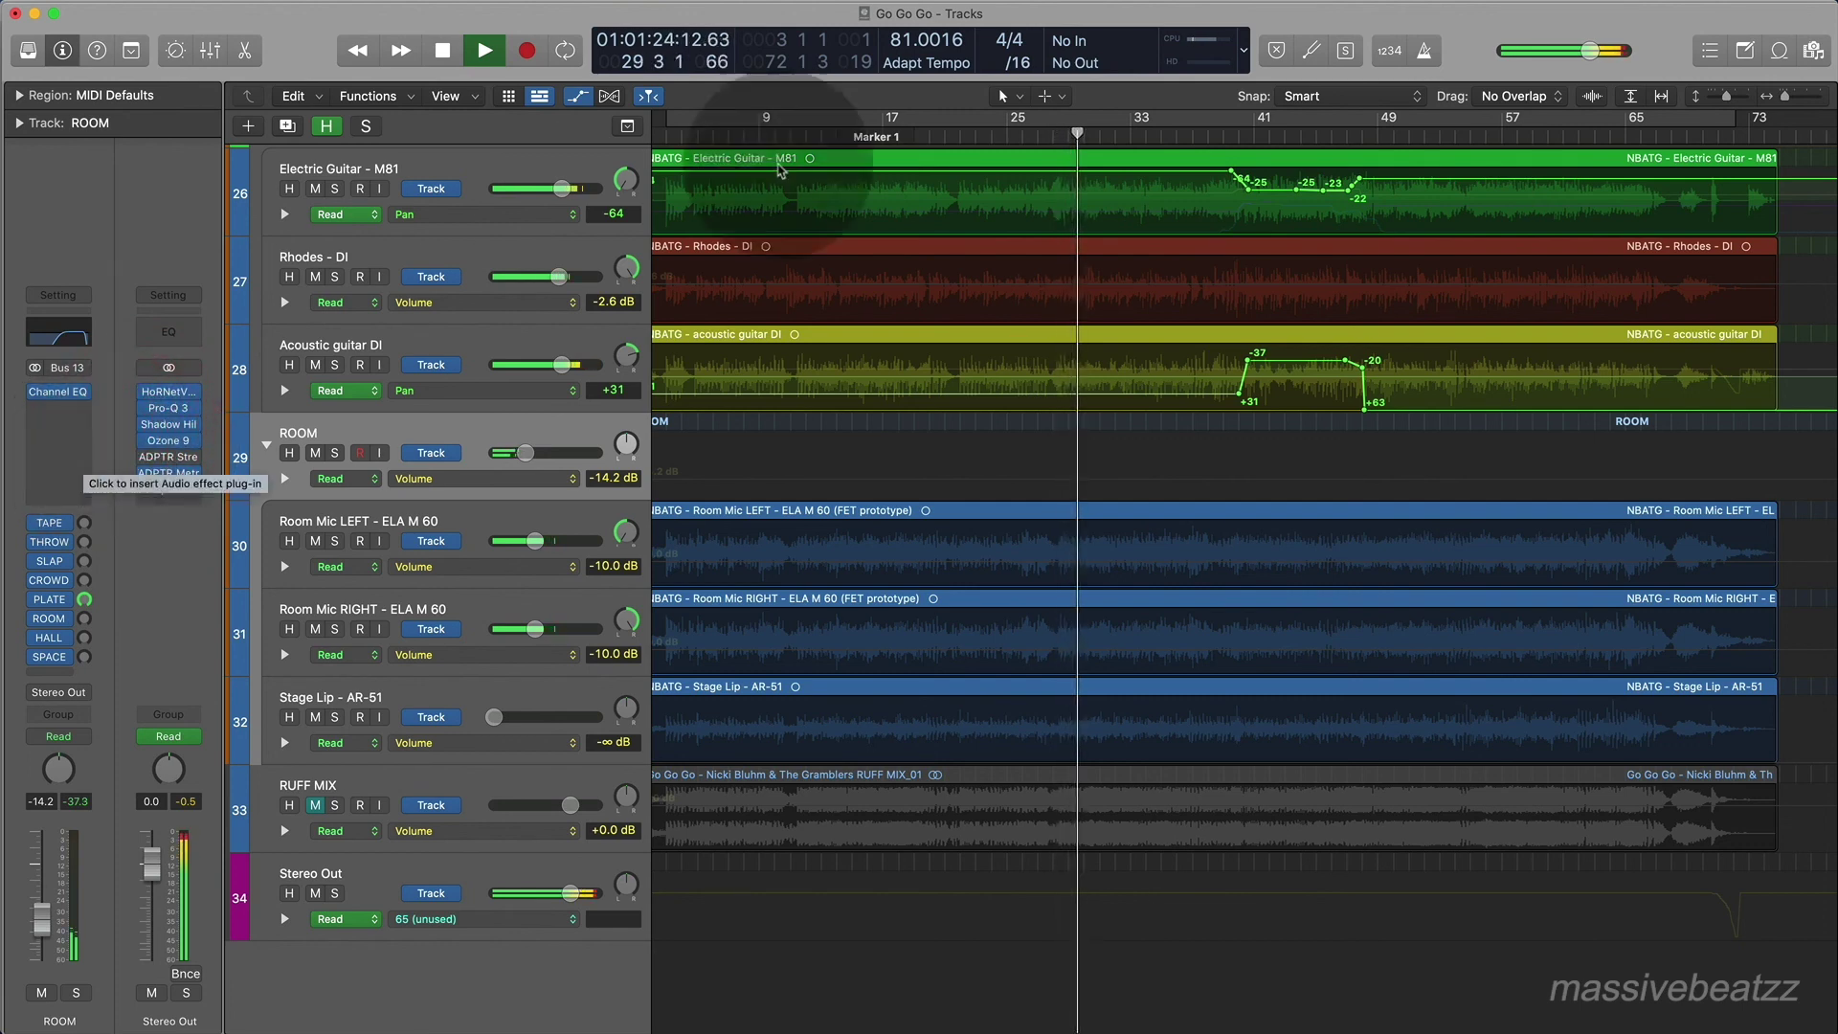
# Check the processing load in the Performance Meter during playback, close the meter and stop the mix.
pyautogui.click(1202, 48)
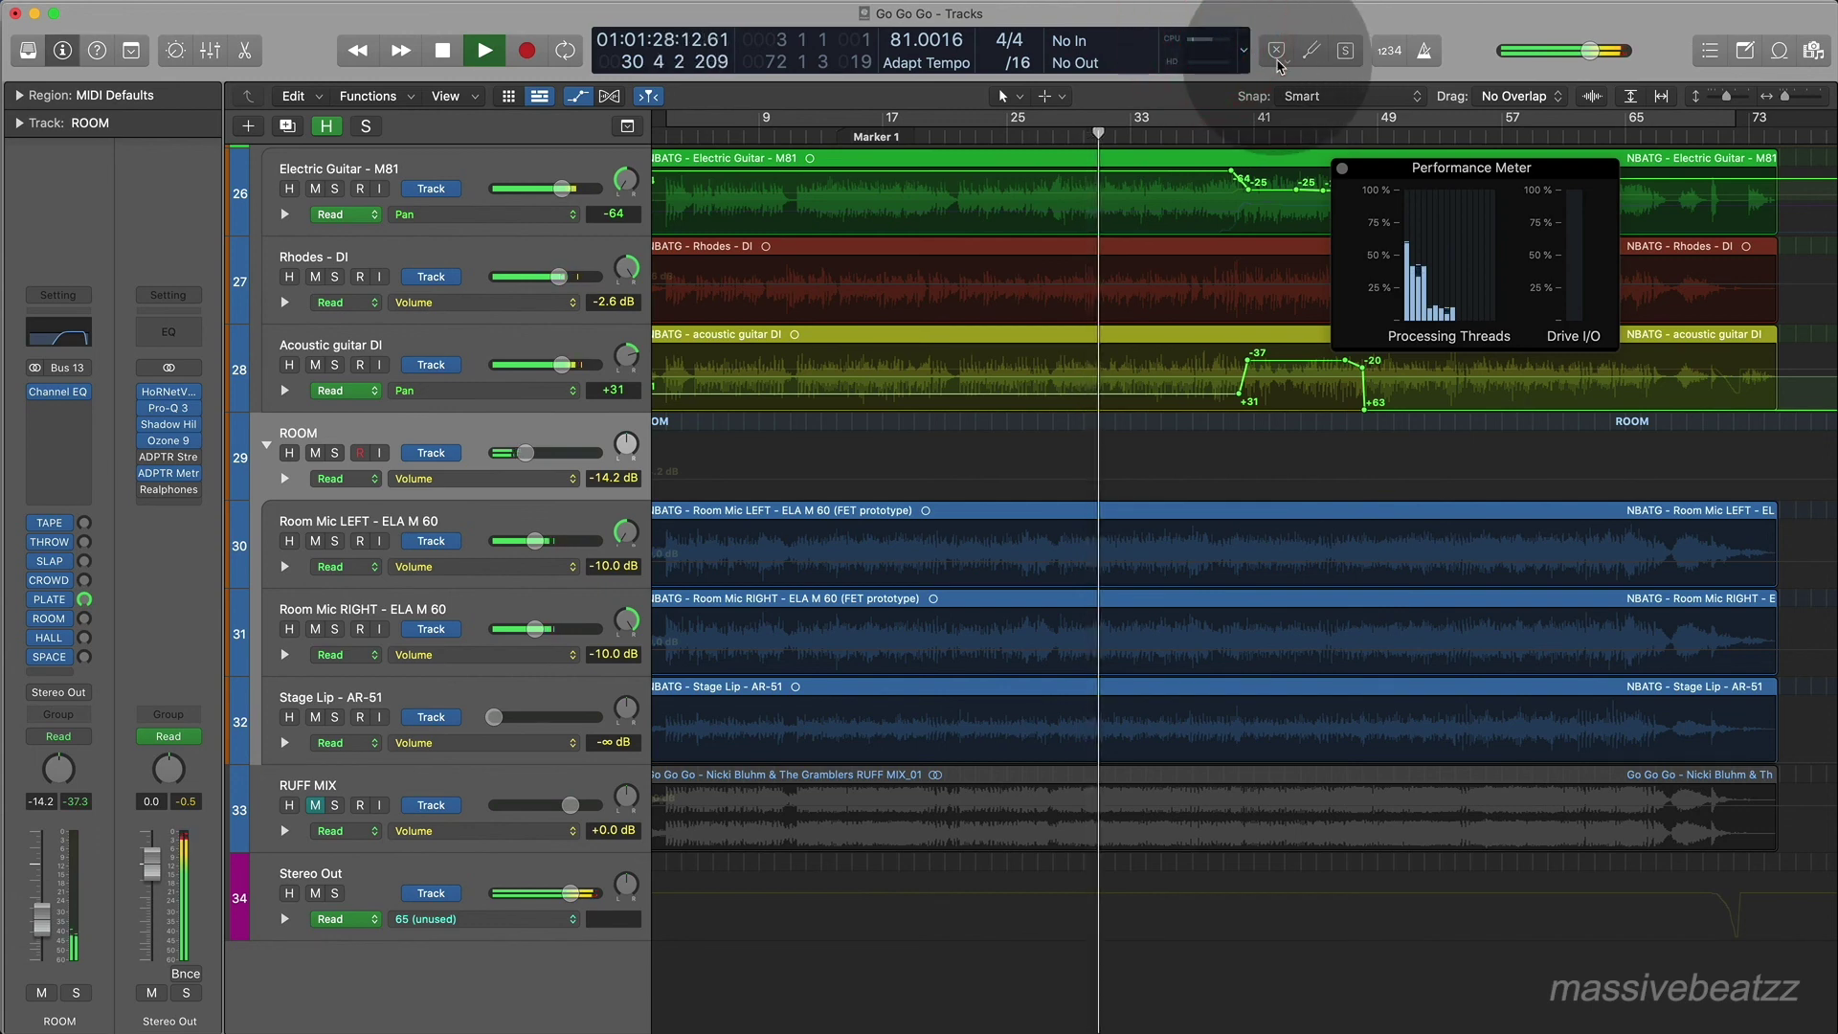
pyautogui.click(1342, 166)
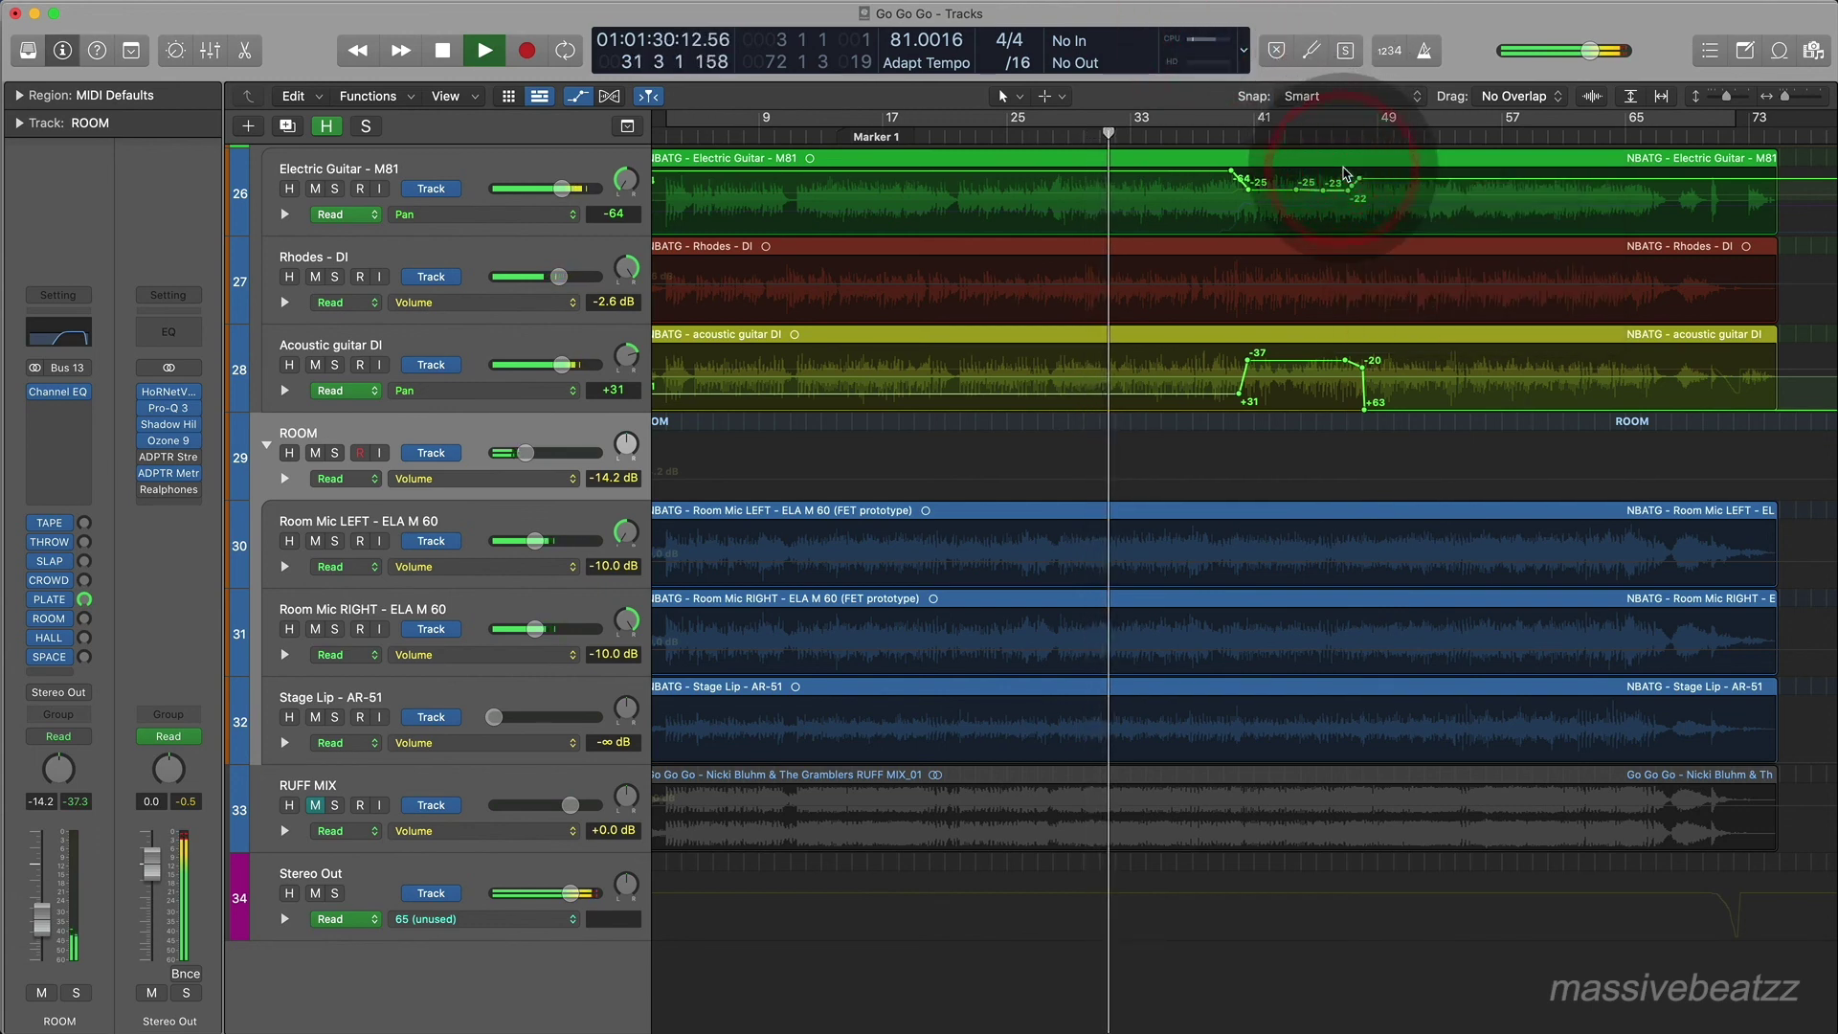
pyautogui.press('space')
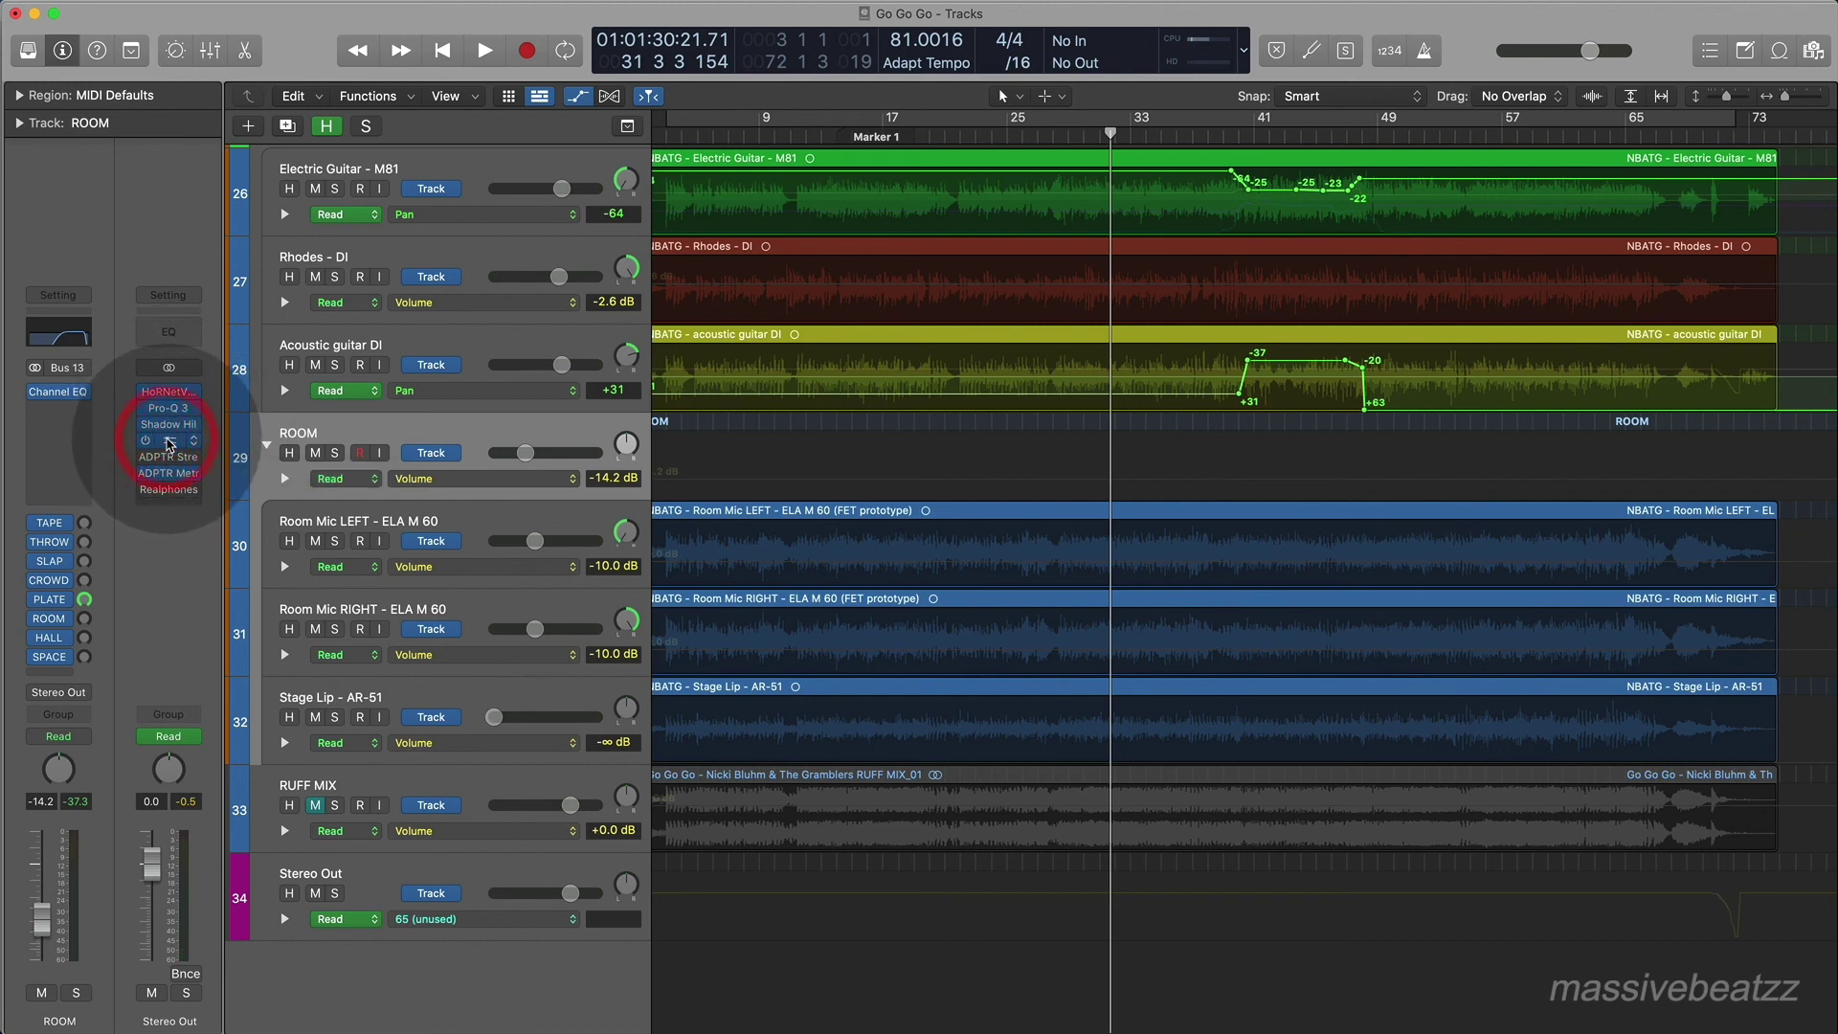
# Reopen Ozone 9 on the Stereo Out to review its Maximizer settings, and close the plug-in.
pyautogui.click(169, 443)
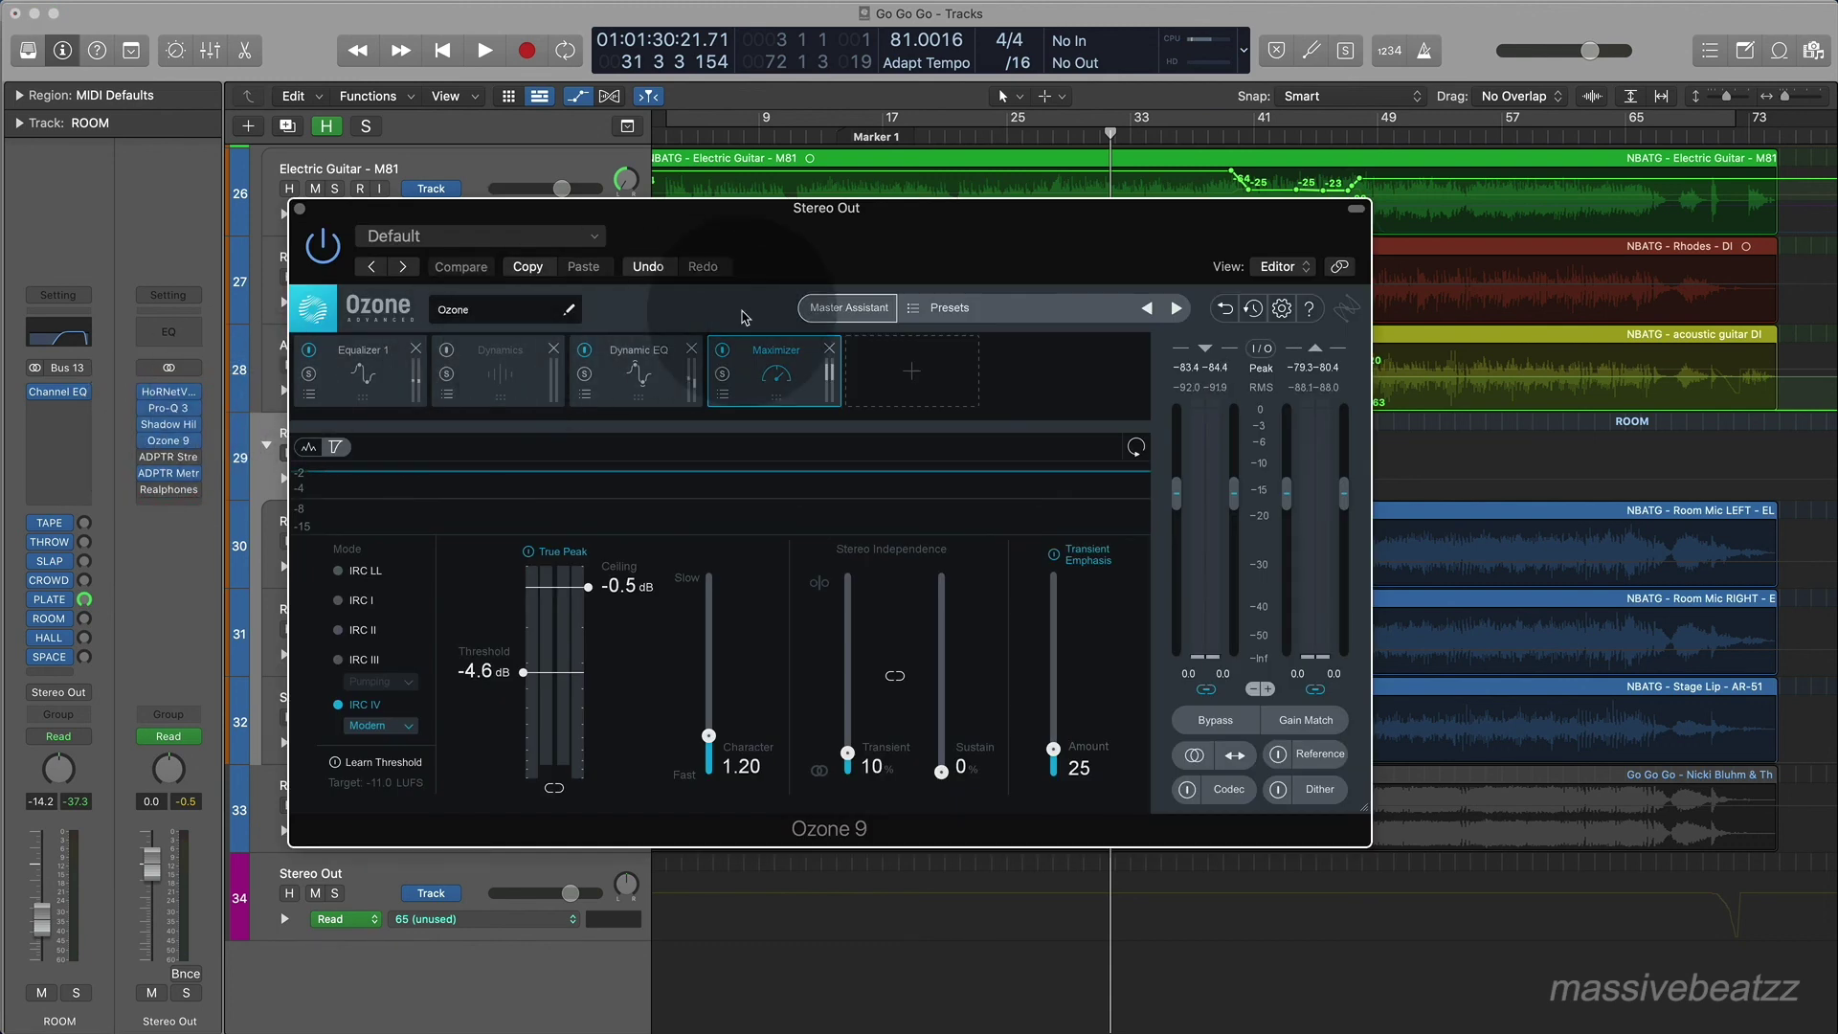
pyautogui.click(799, 233)
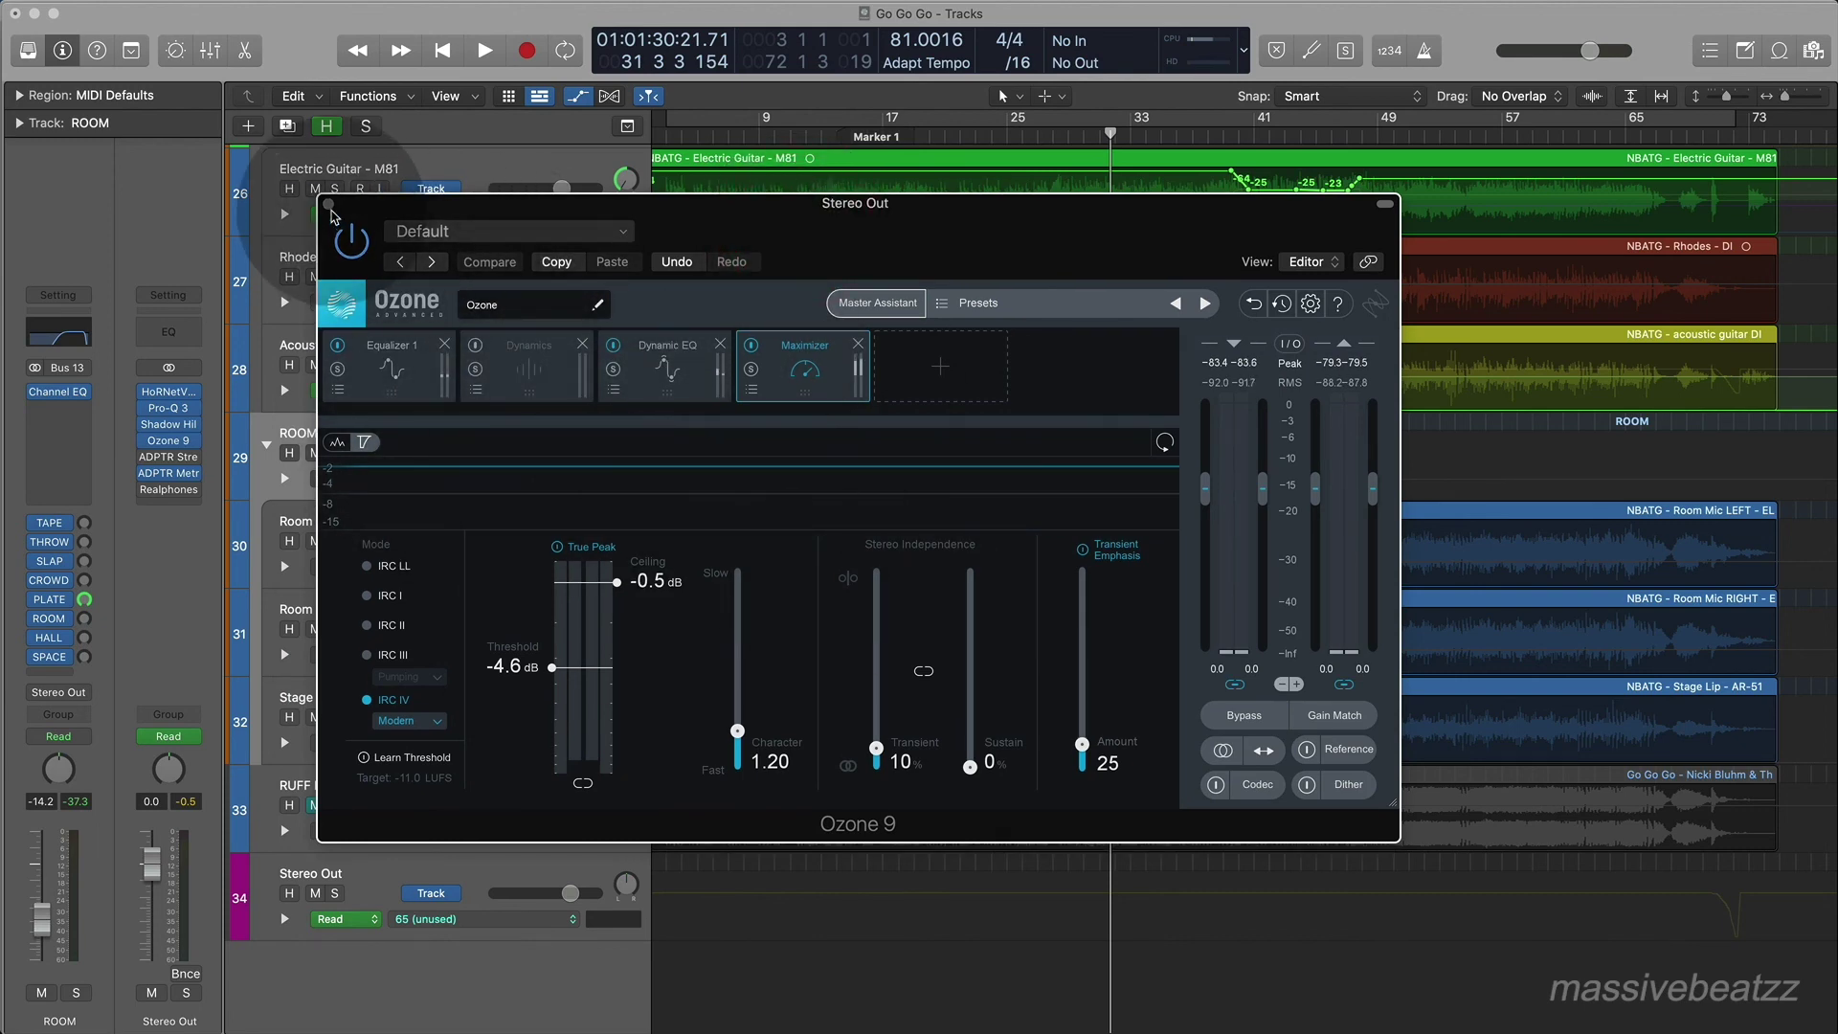
pyautogui.click(328, 204)
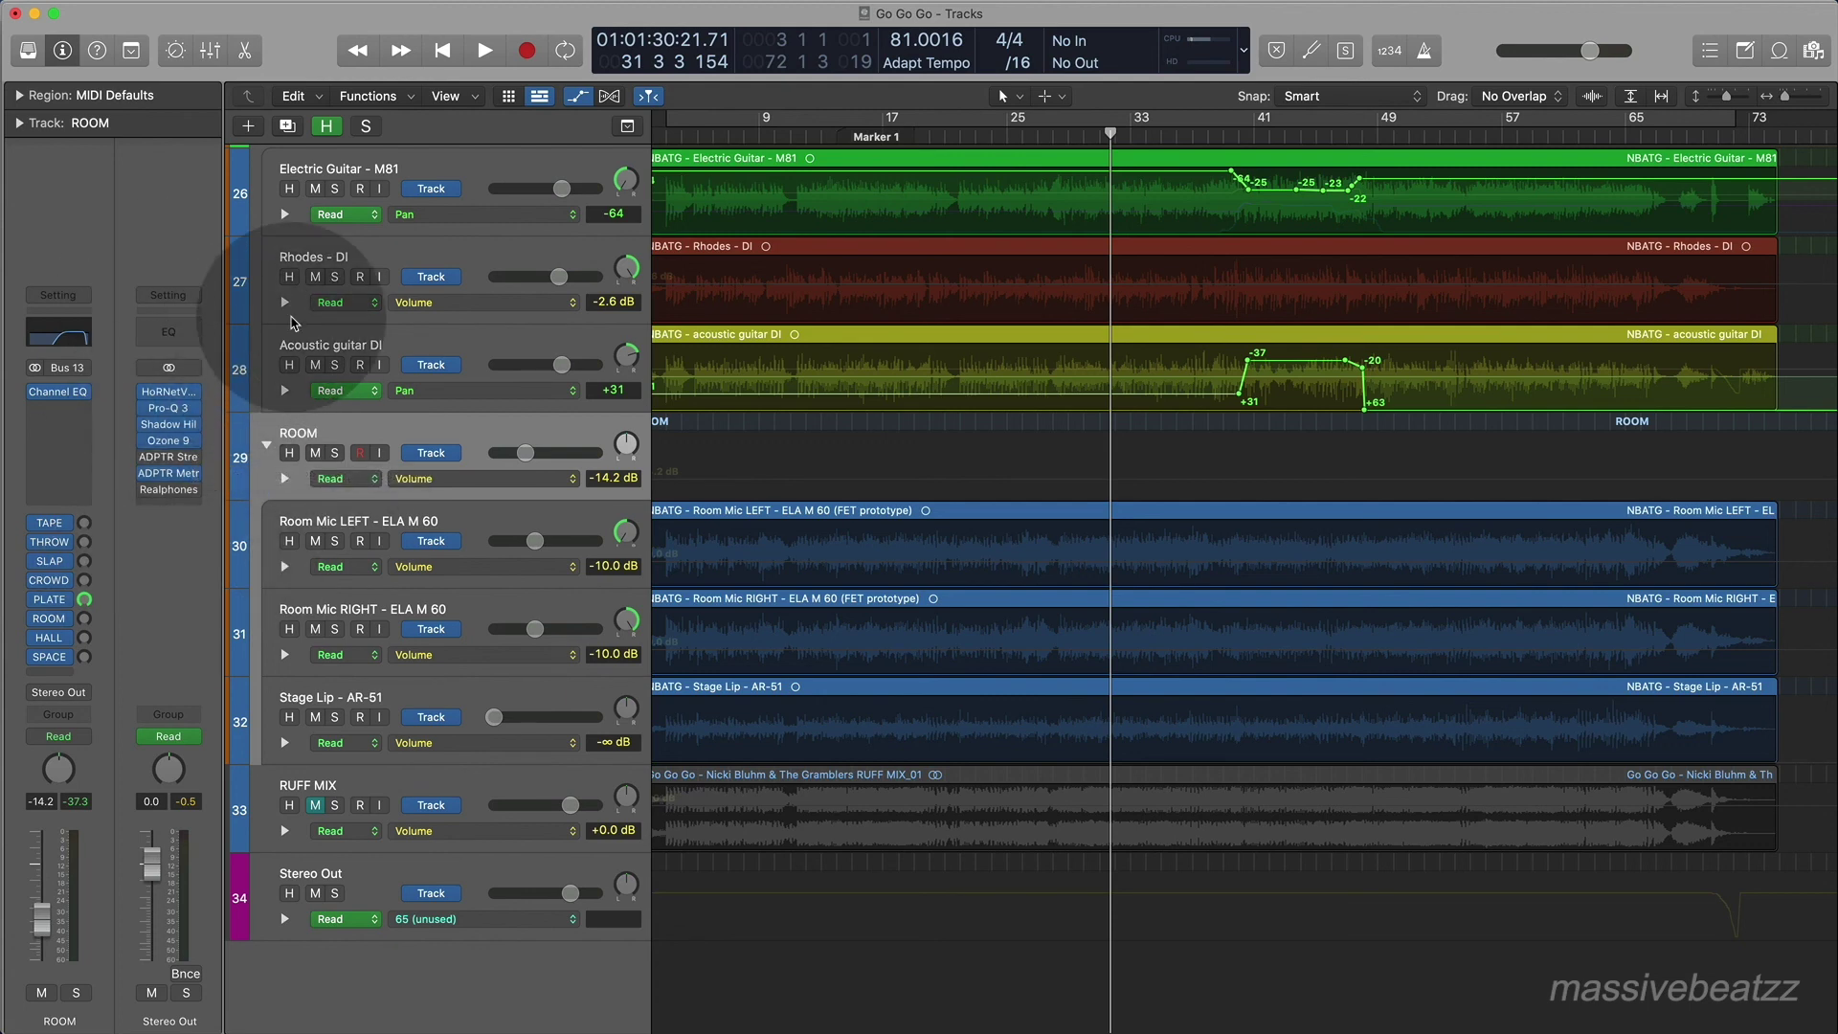
# Bypass and re-enable the Stereo Out's Ozone 9, Shadow Hills and Pro-Q 3 inserts with playback stopped.
pyautogui.moveTo(146, 446)
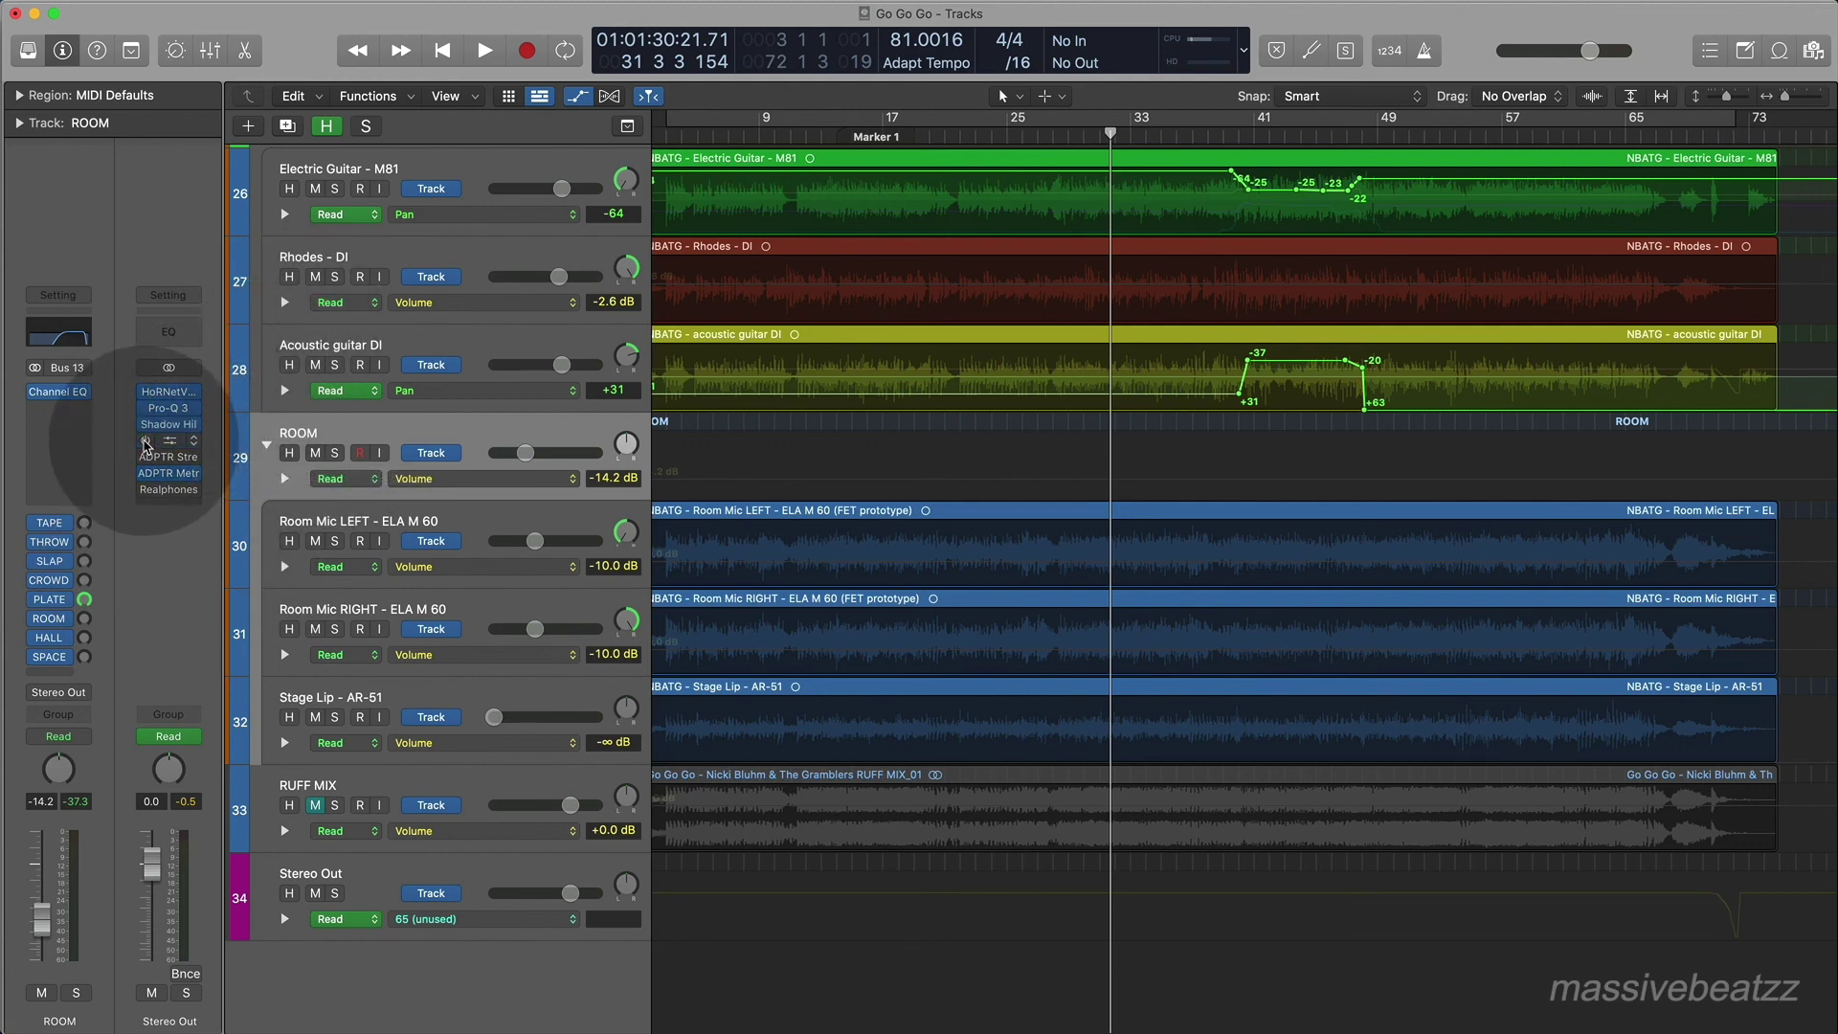
pyautogui.click(146, 425)
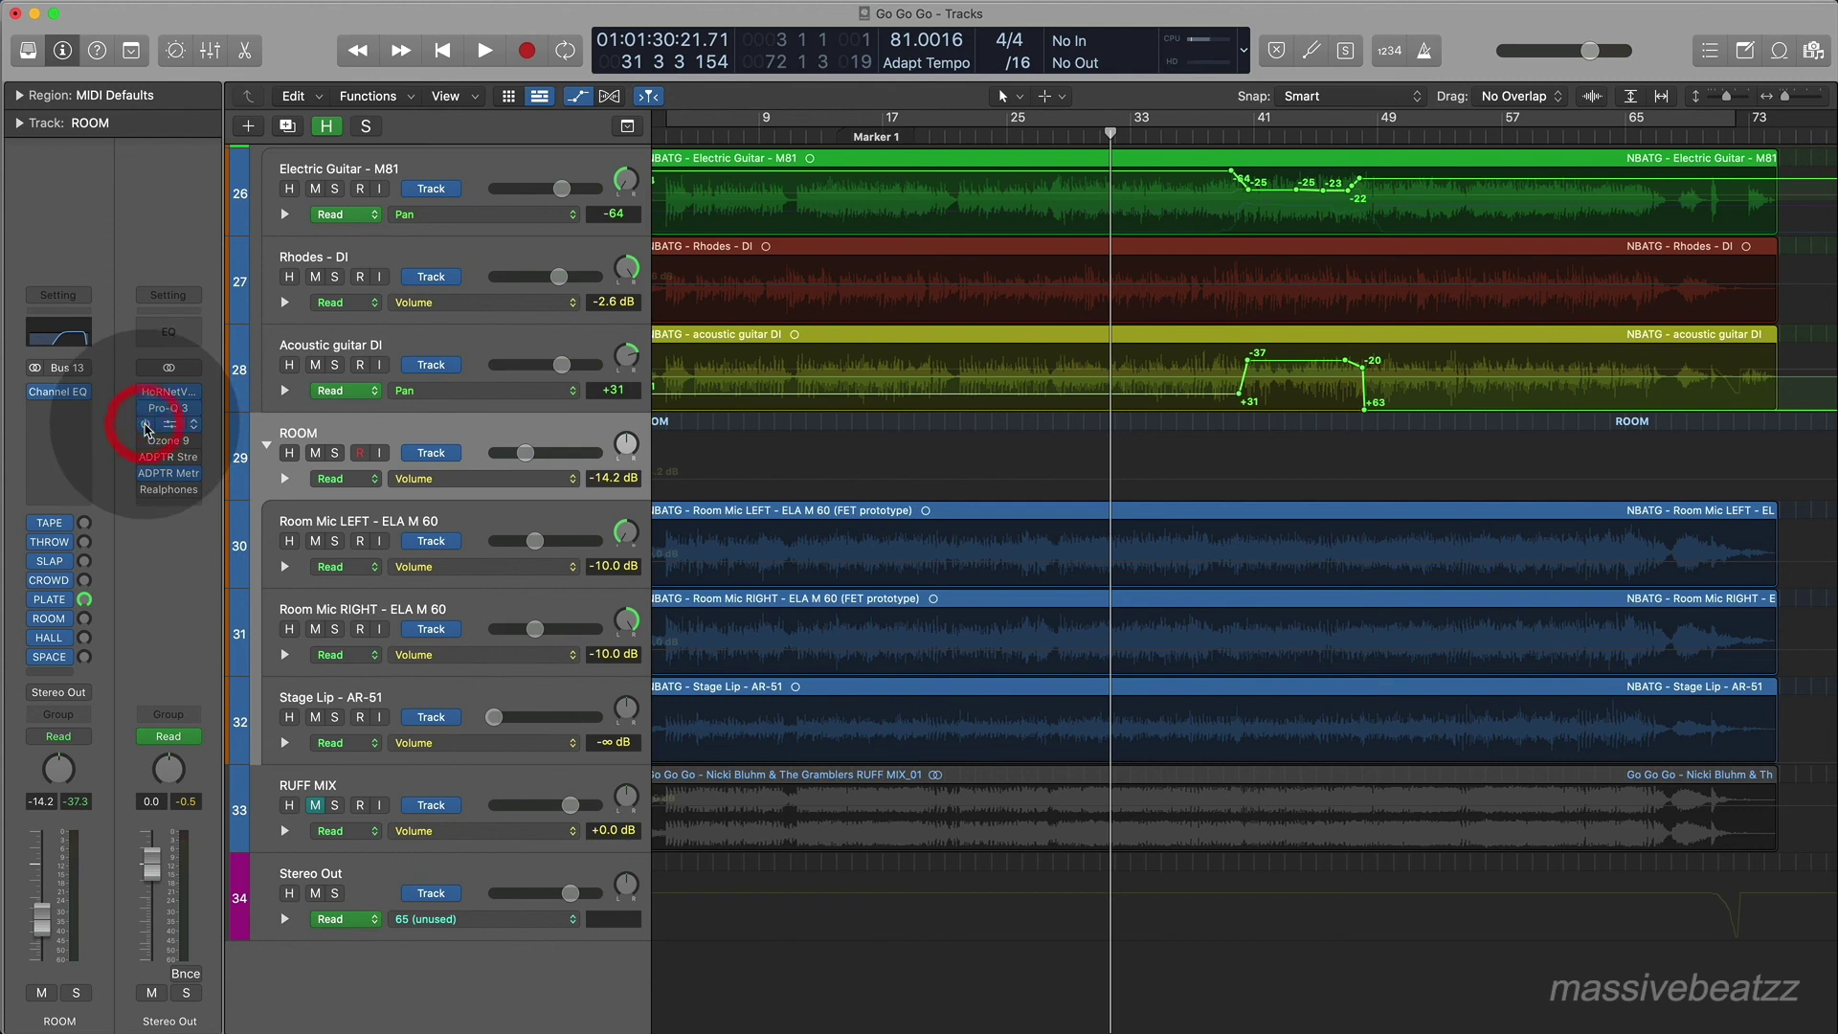
pyautogui.click(147, 412)
pyautogui.click(145, 410)
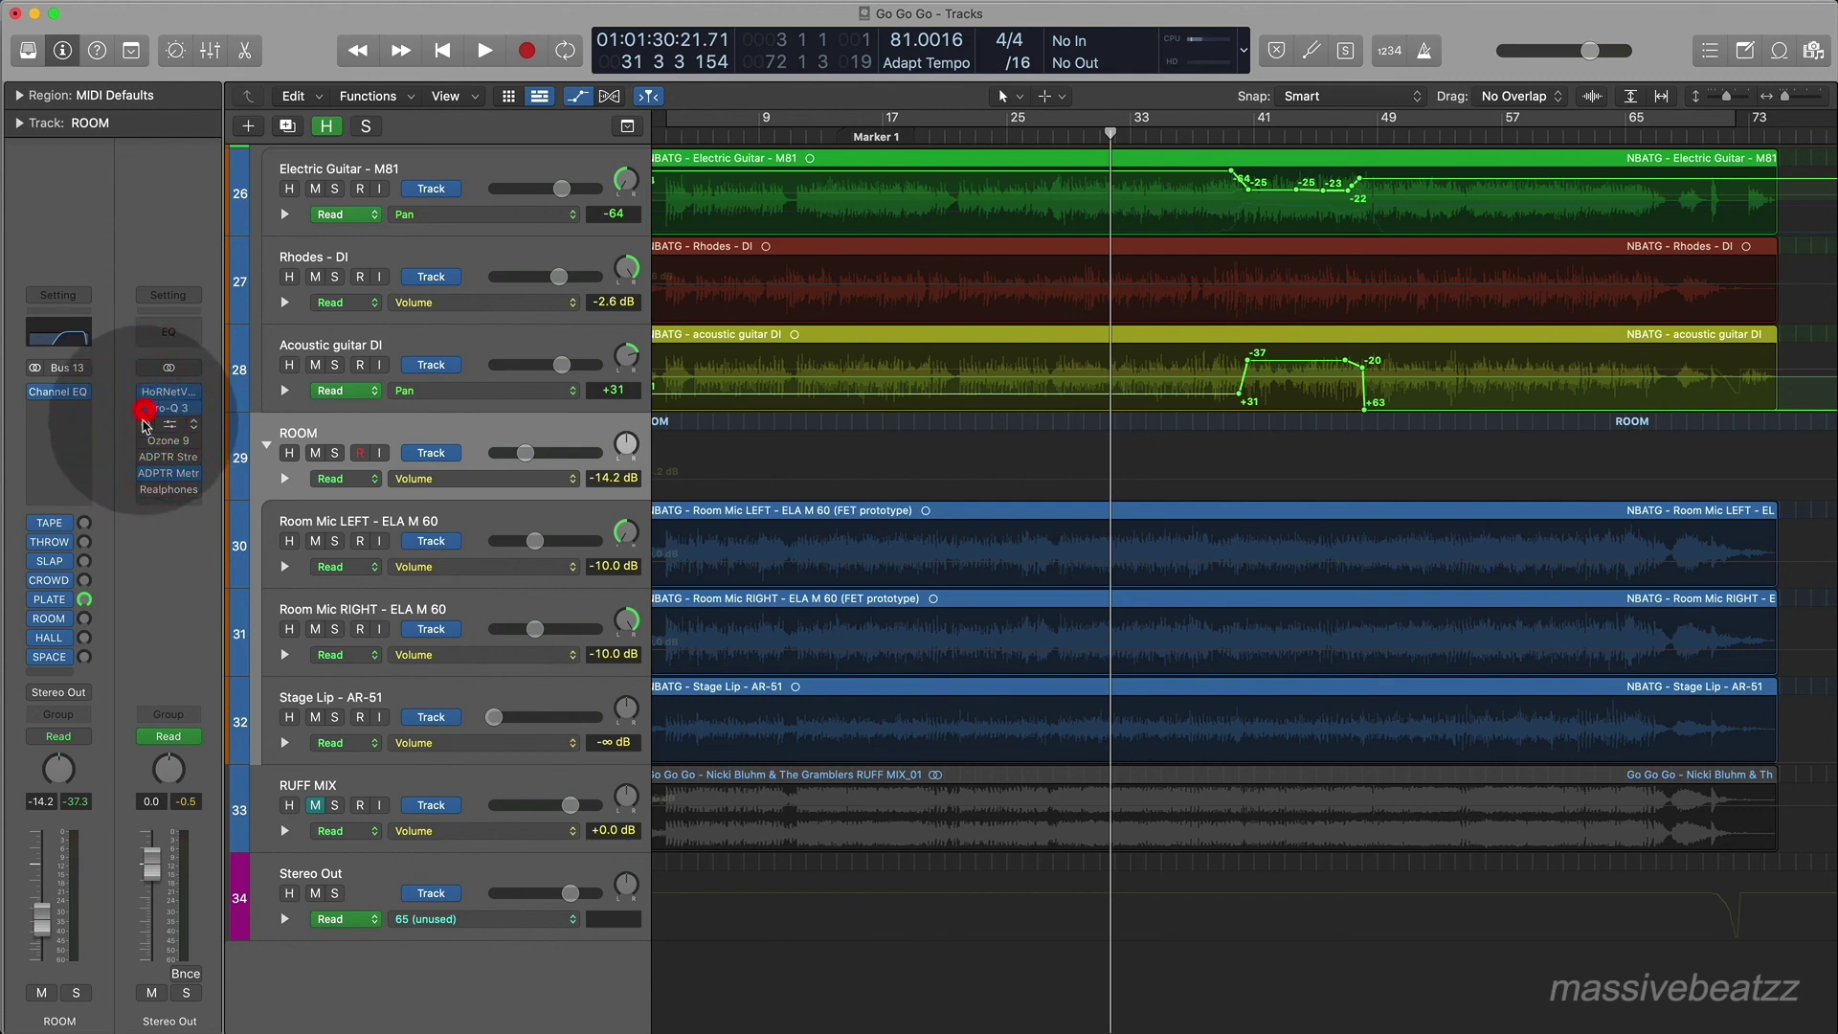
pyautogui.click(145, 441)
pyautogui.click(142, 457)
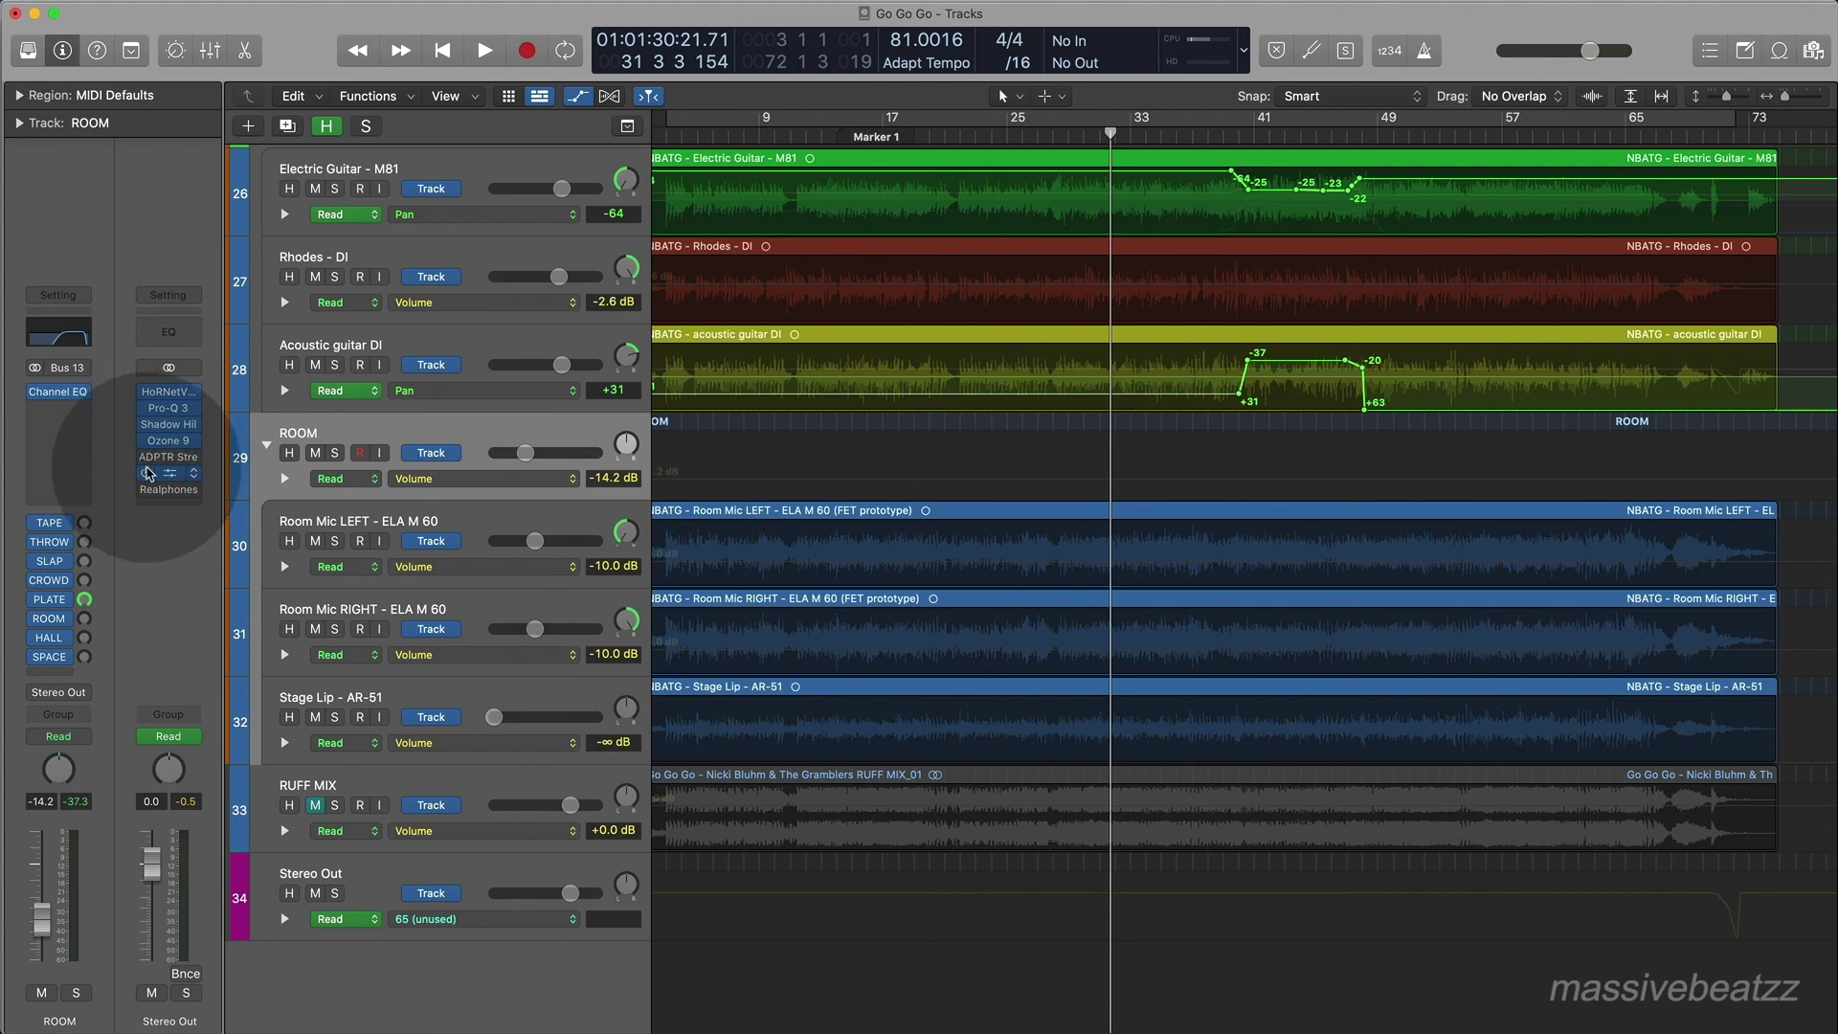
pyautogui.click(145, 474)
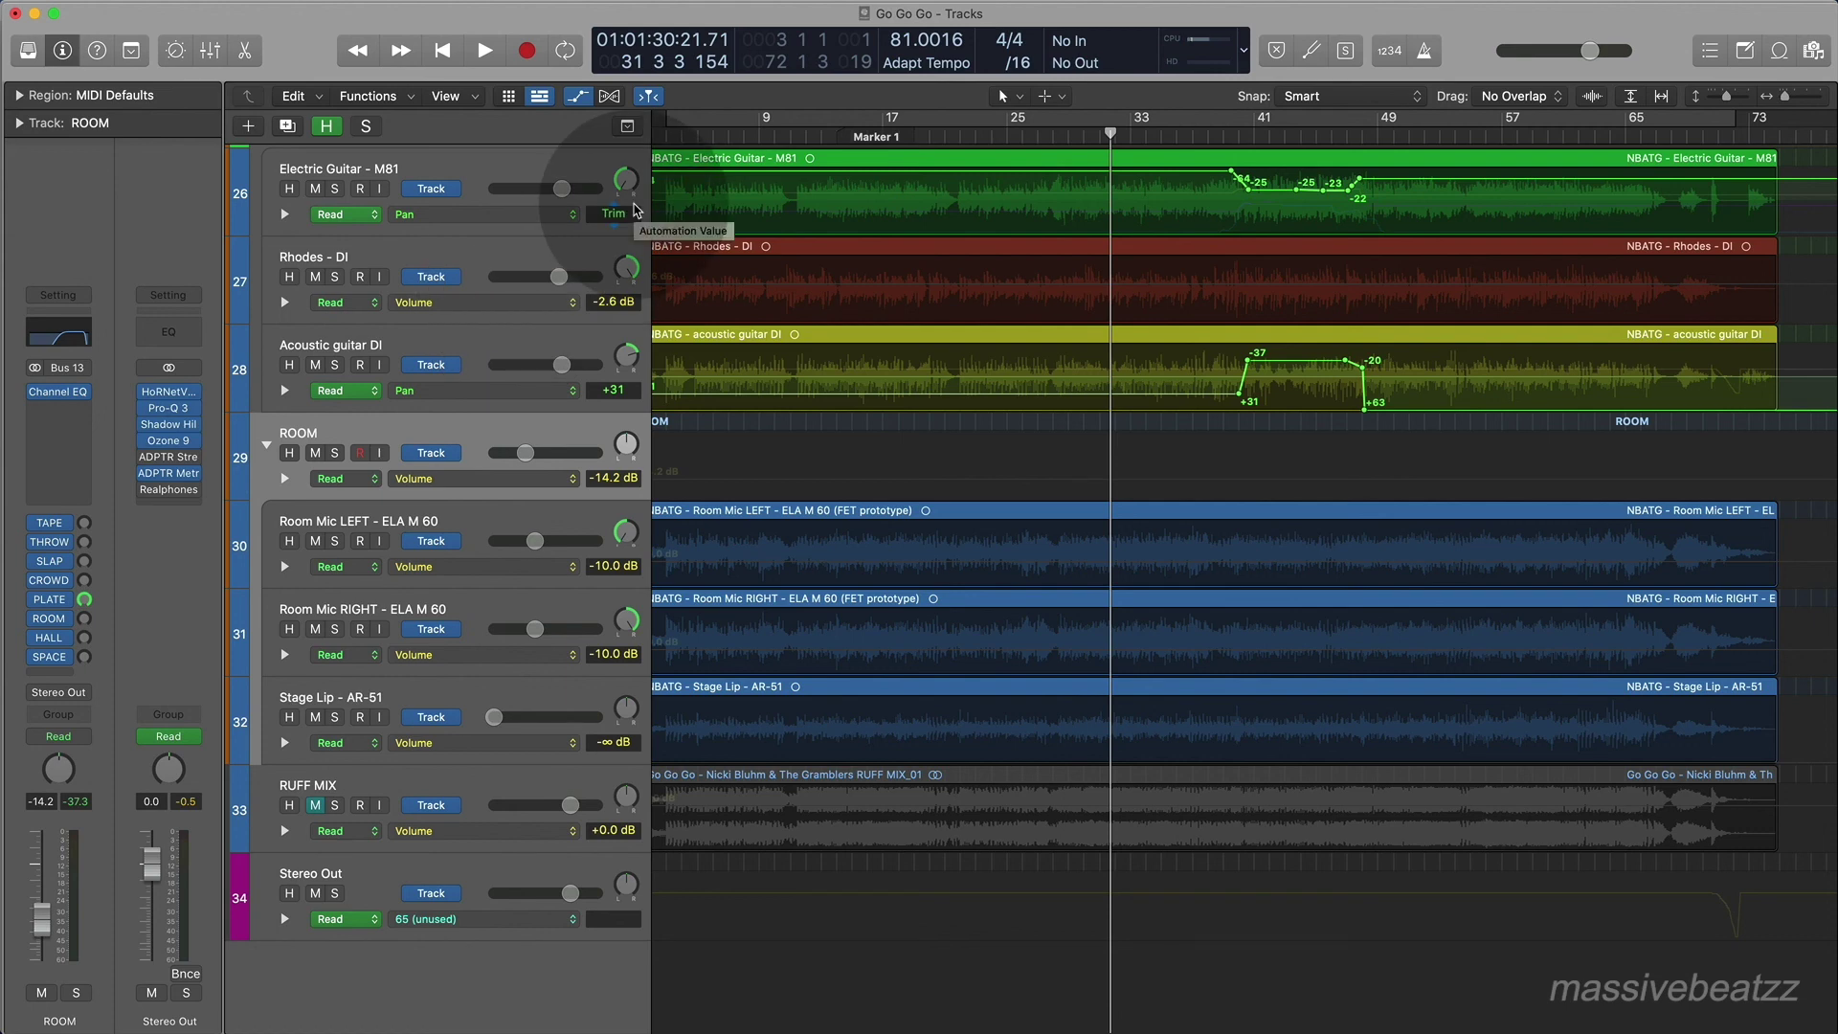
# Show the Mixer and examine the inserts, sends and levels of the channel strips from the drums to the Stereo Out.
pyautogui.hscroll(5, 1244, 284)
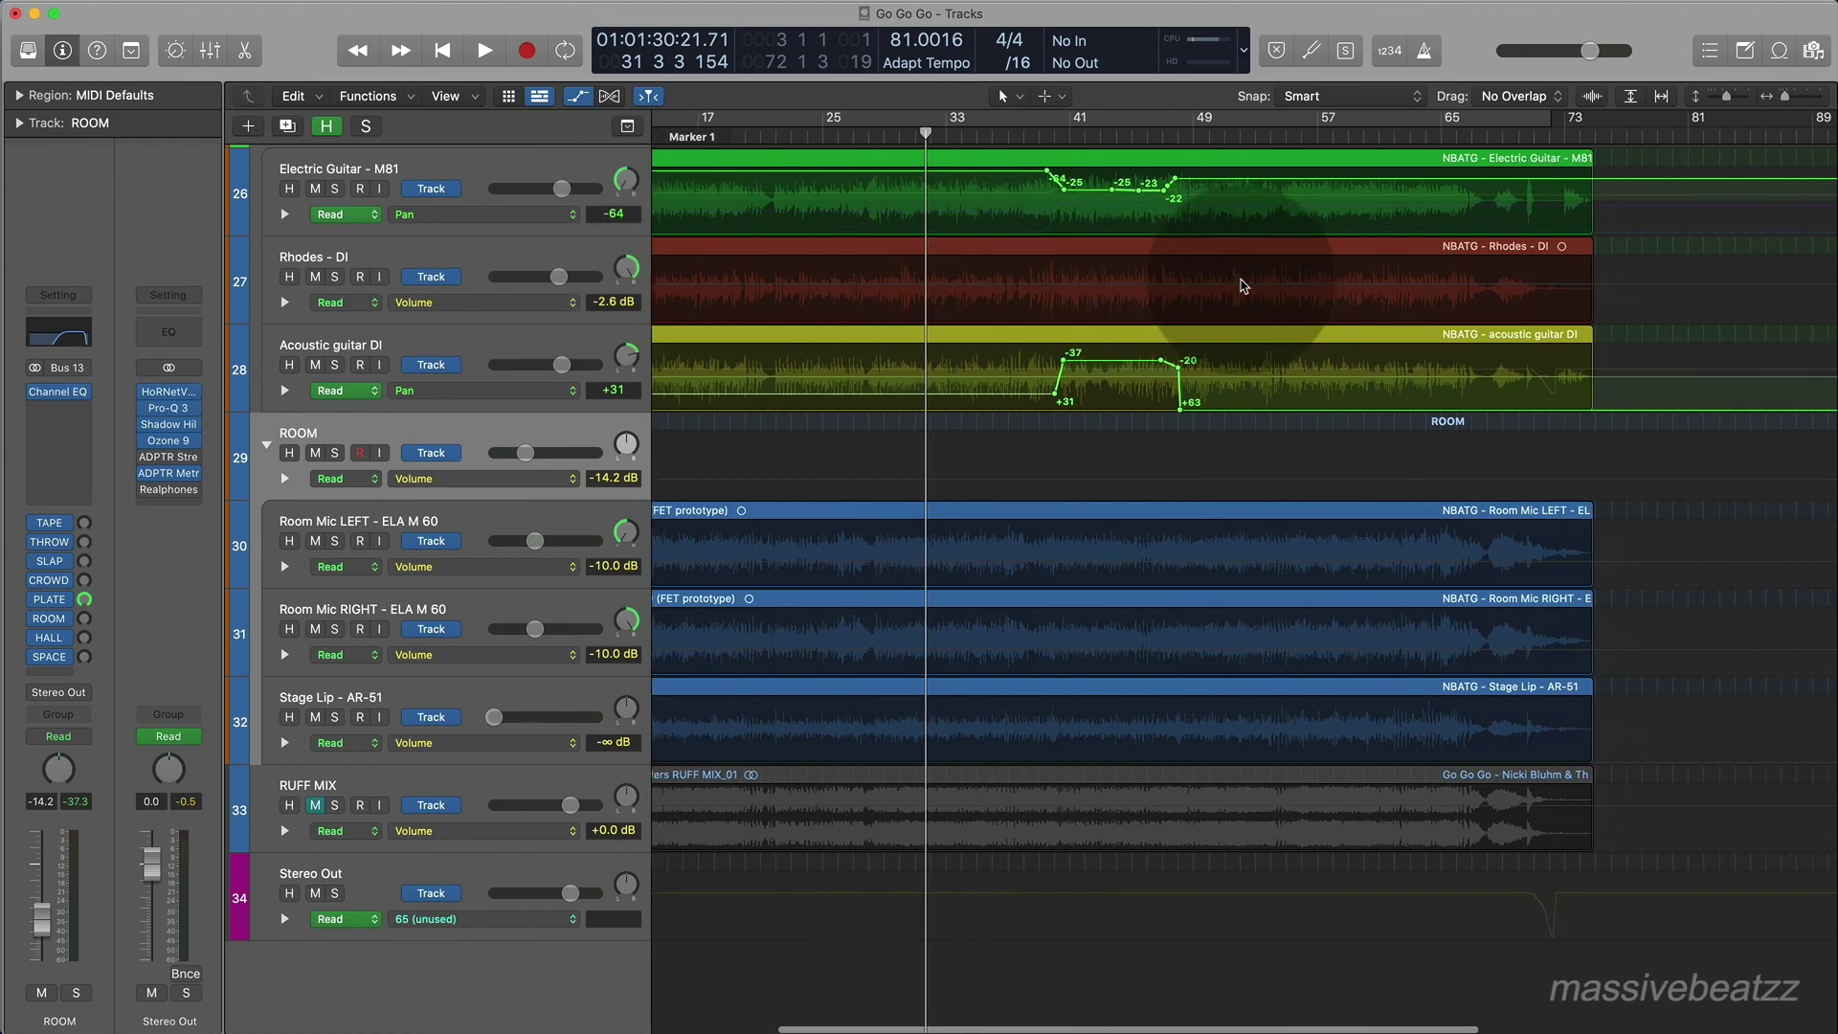
pyautogui.hscroll(-5, 1235, 277)
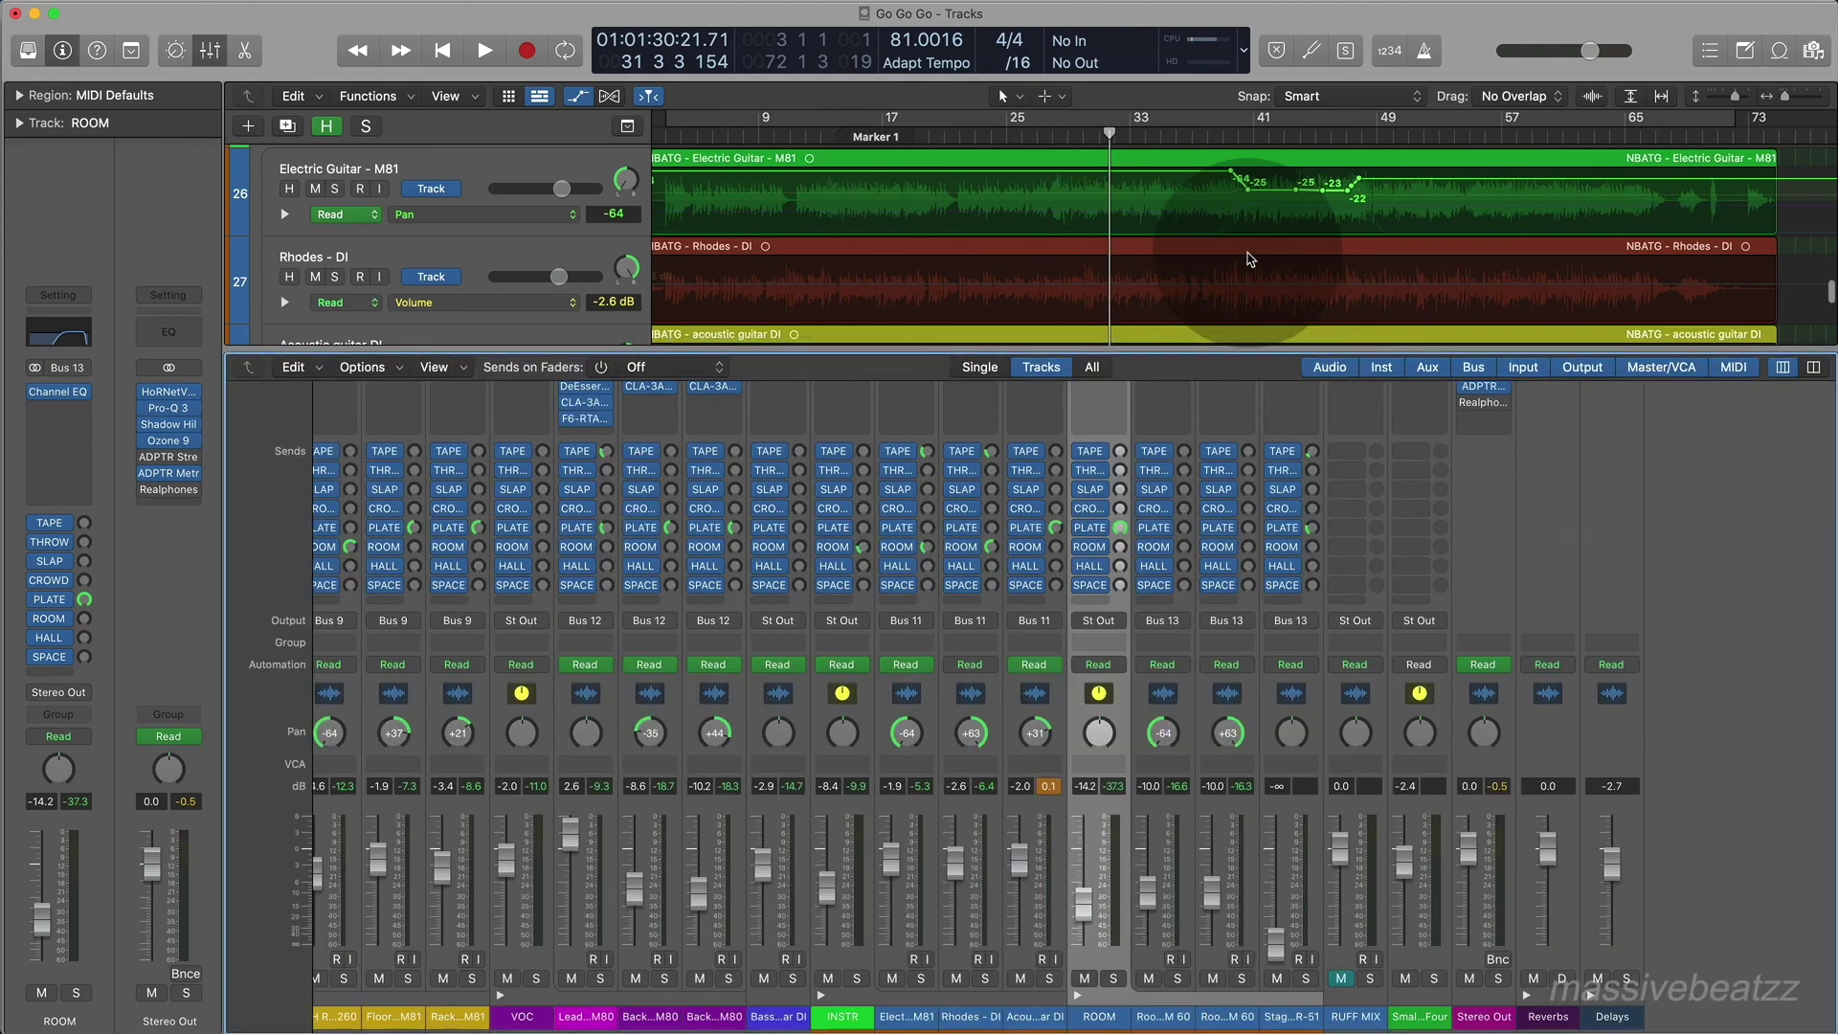
pyautogui.press('x')
pyautogui.scroll(5, 880, 586)
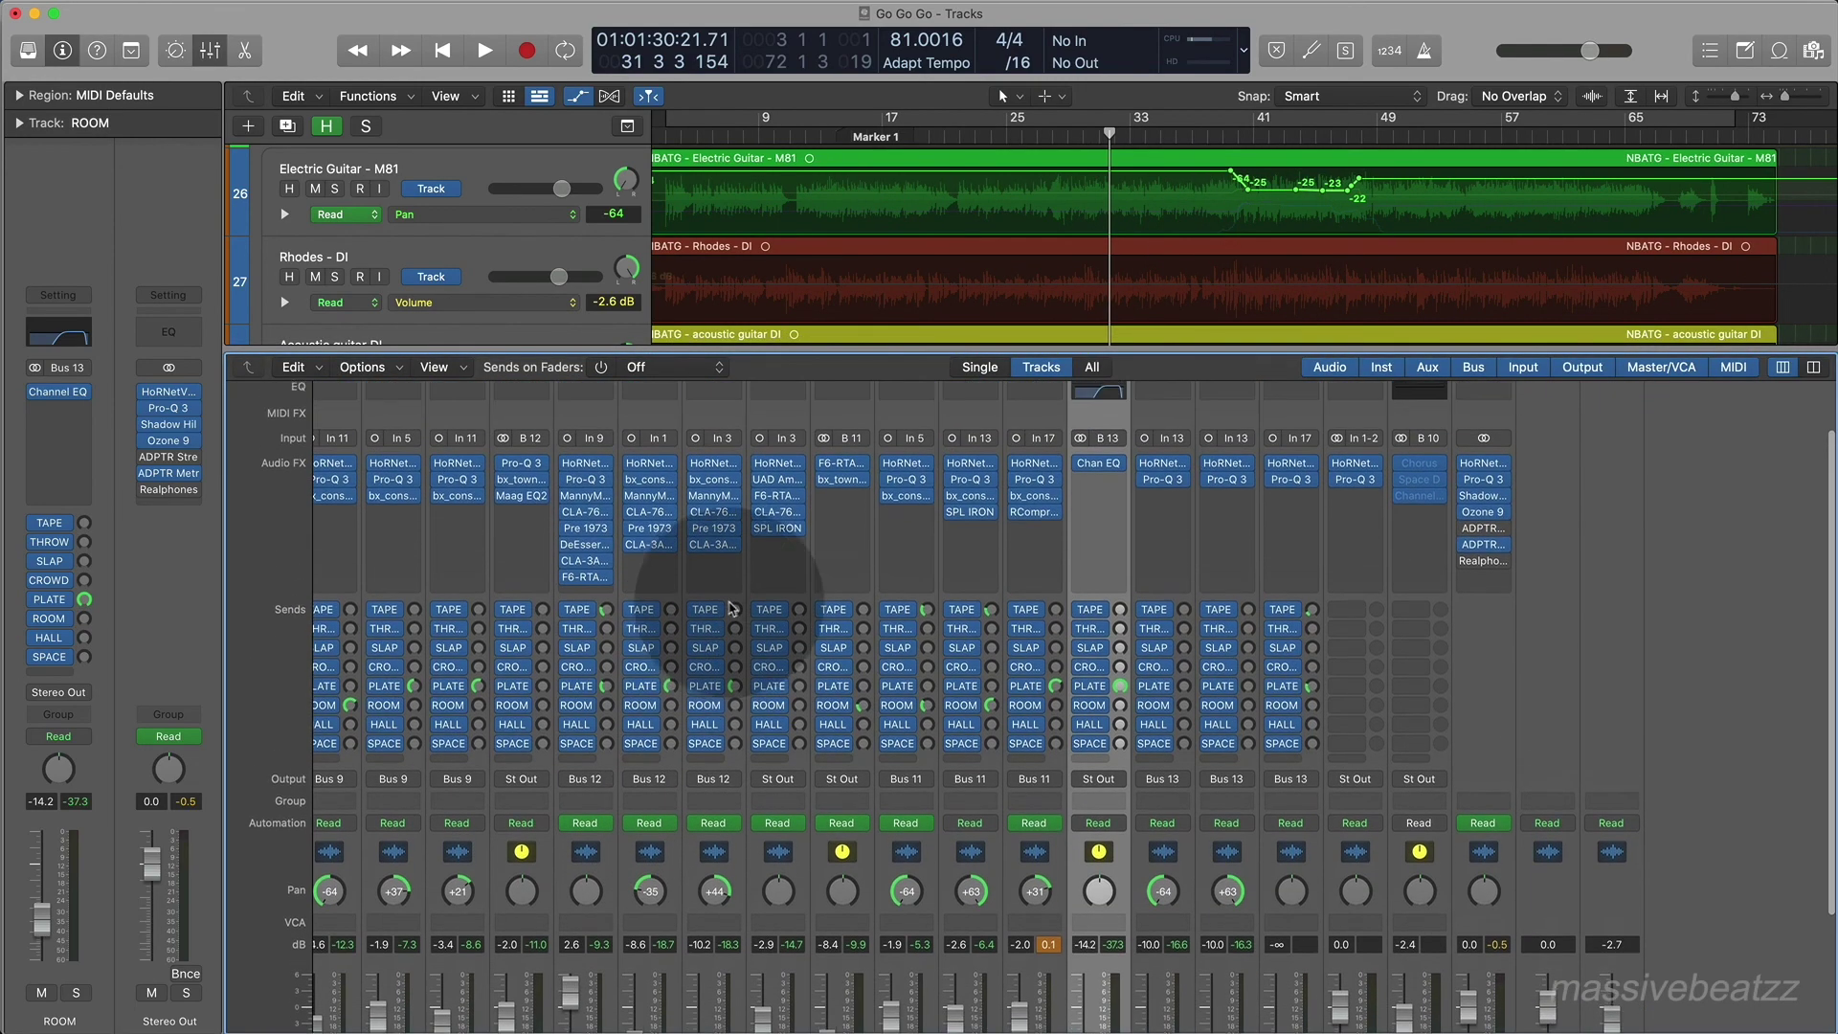
pyautogui.hscroll(-6, 880, 586)
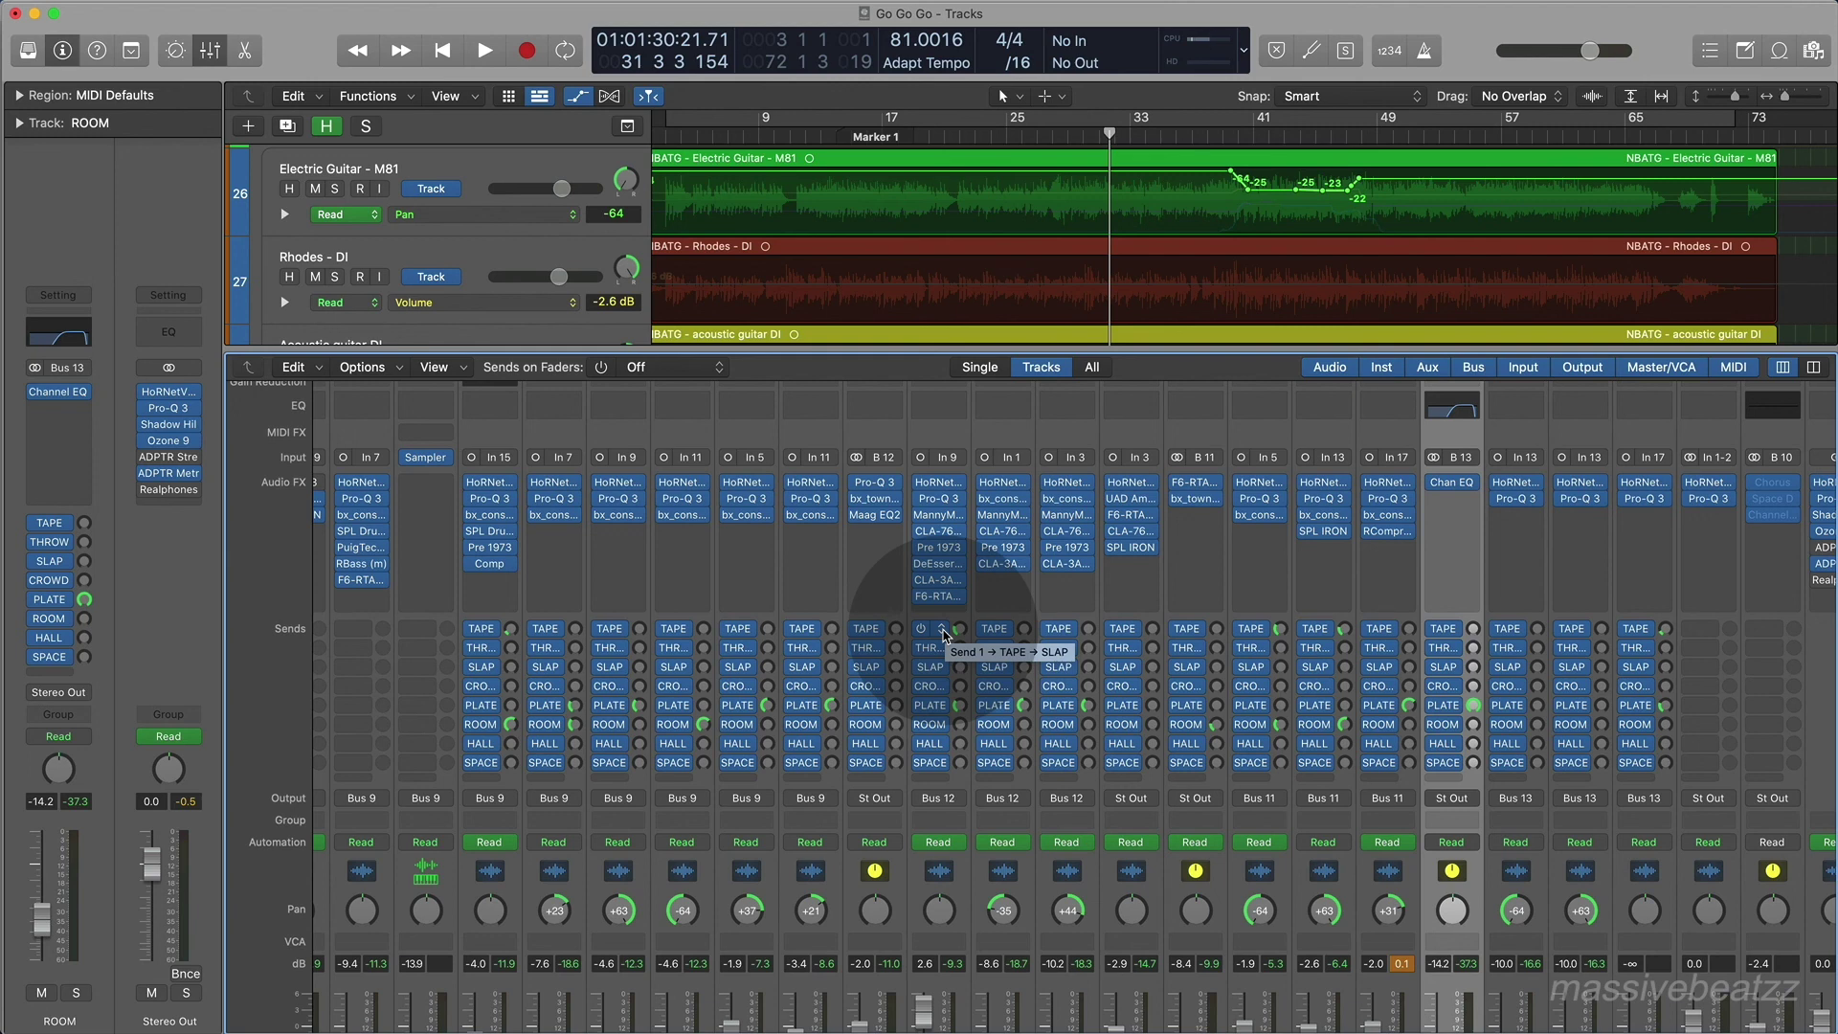
pyautogui.scroll(-3, 591, 646)
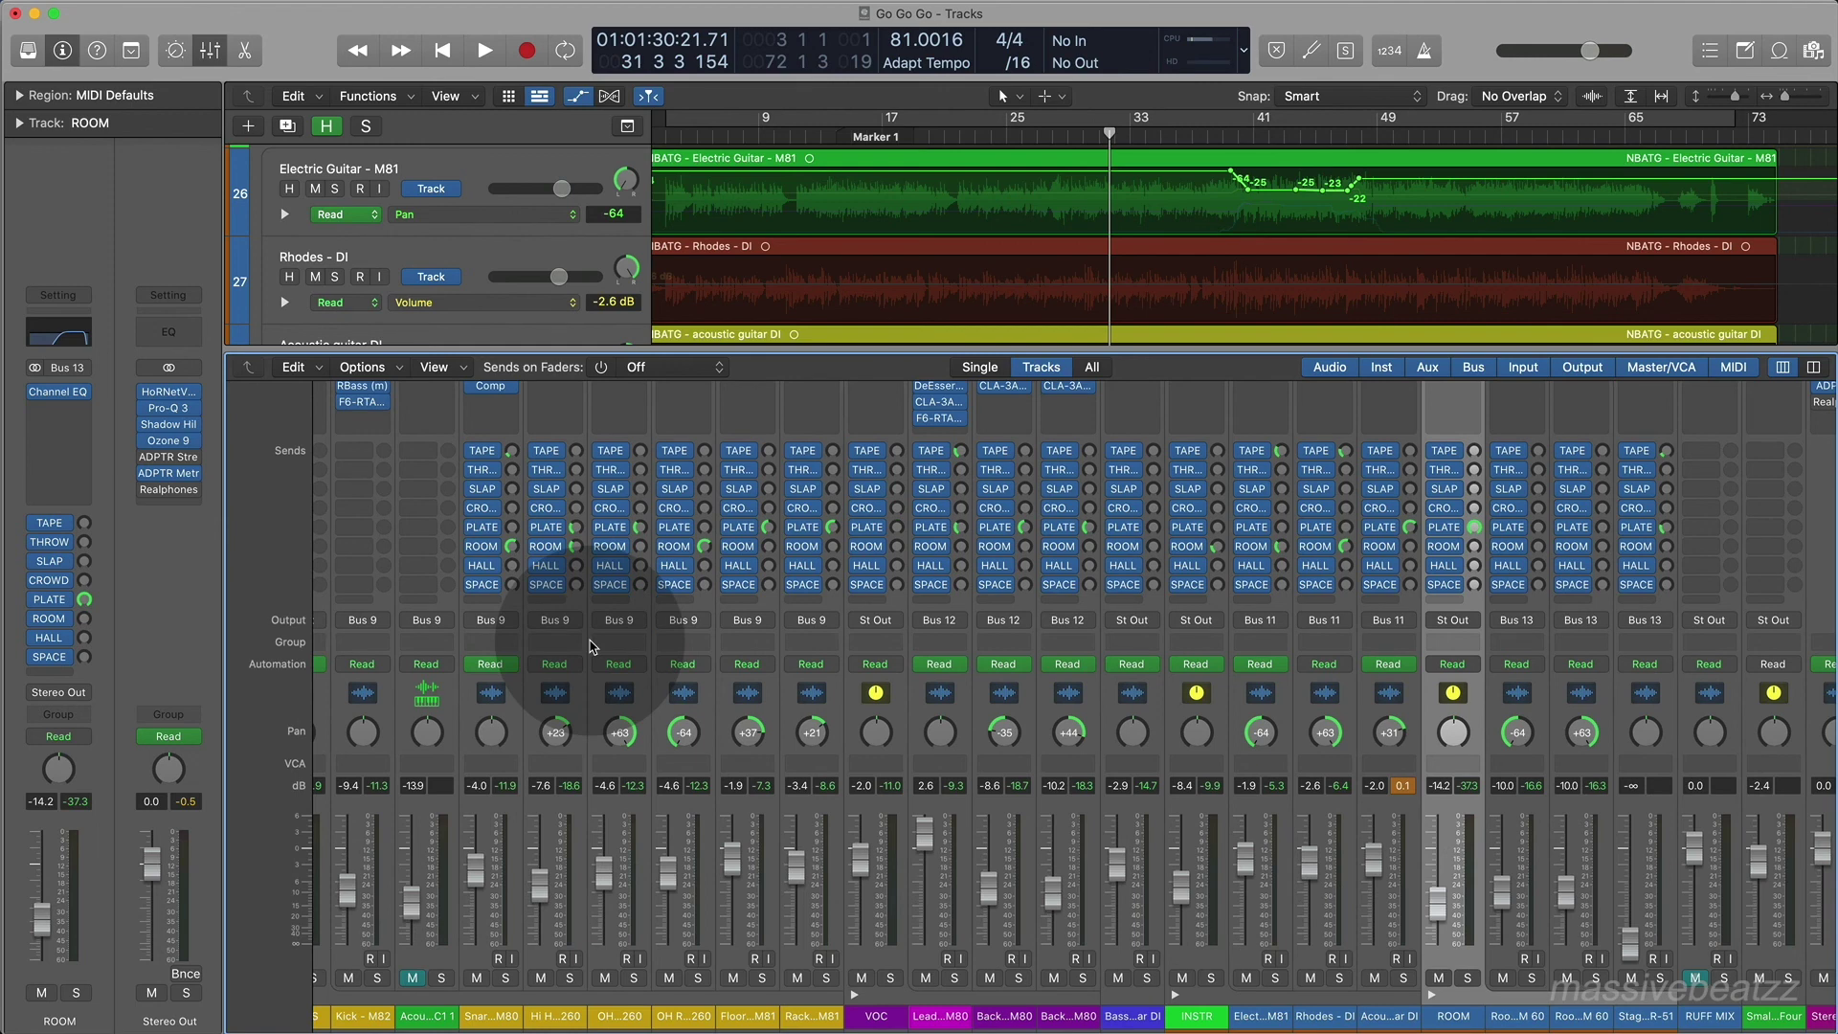